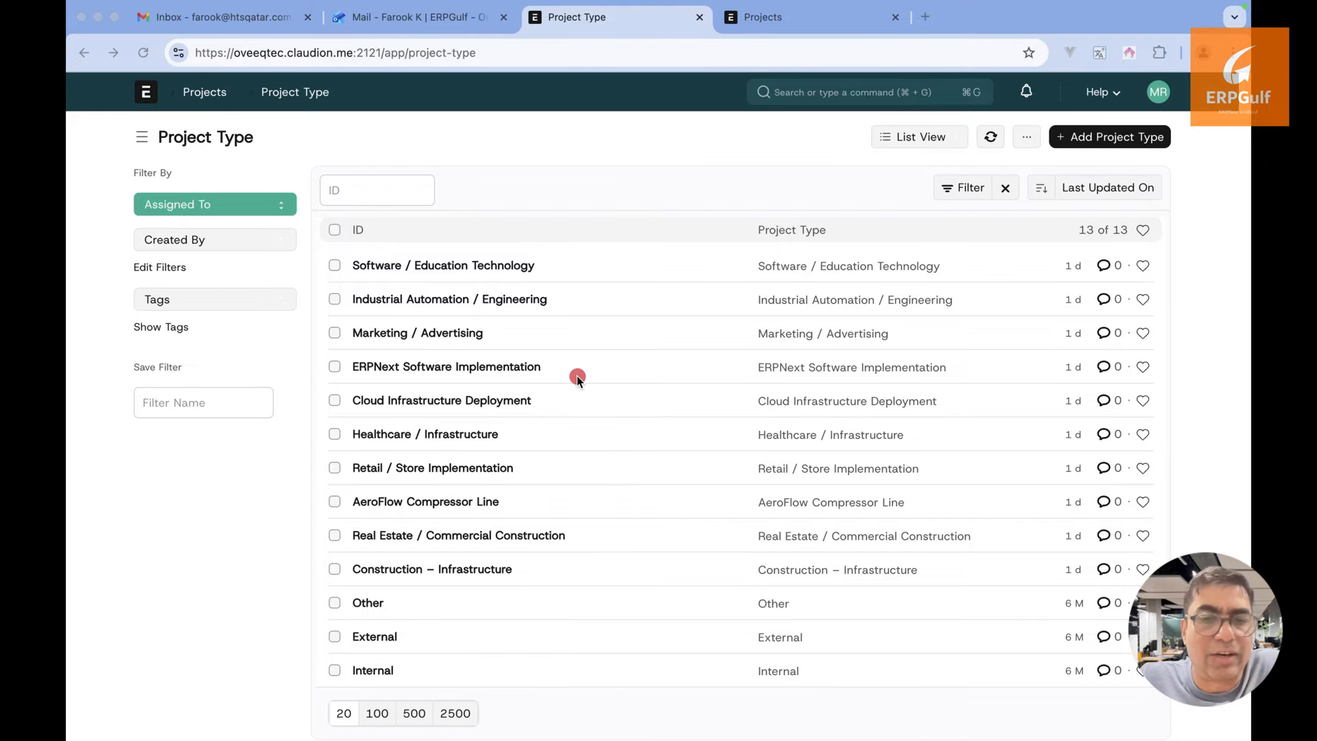
Highlight rows across the Project Type list to review the 13 project types
{"action": "left_click_drag", "start_coordinate": [577, 367], "coordinate": [905, 367]}
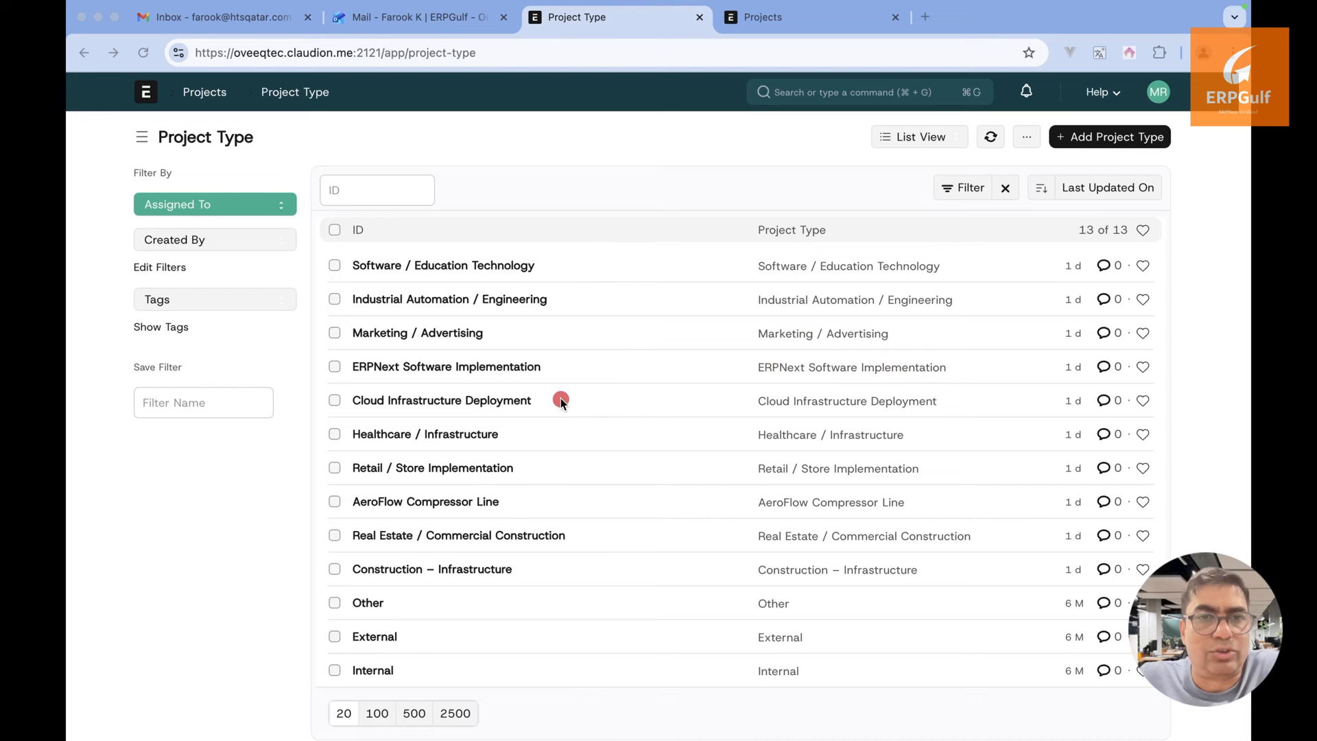
{"action": "left_click_drag", "start_coordinate": [561, 400], "coordinate": [857, 400]}
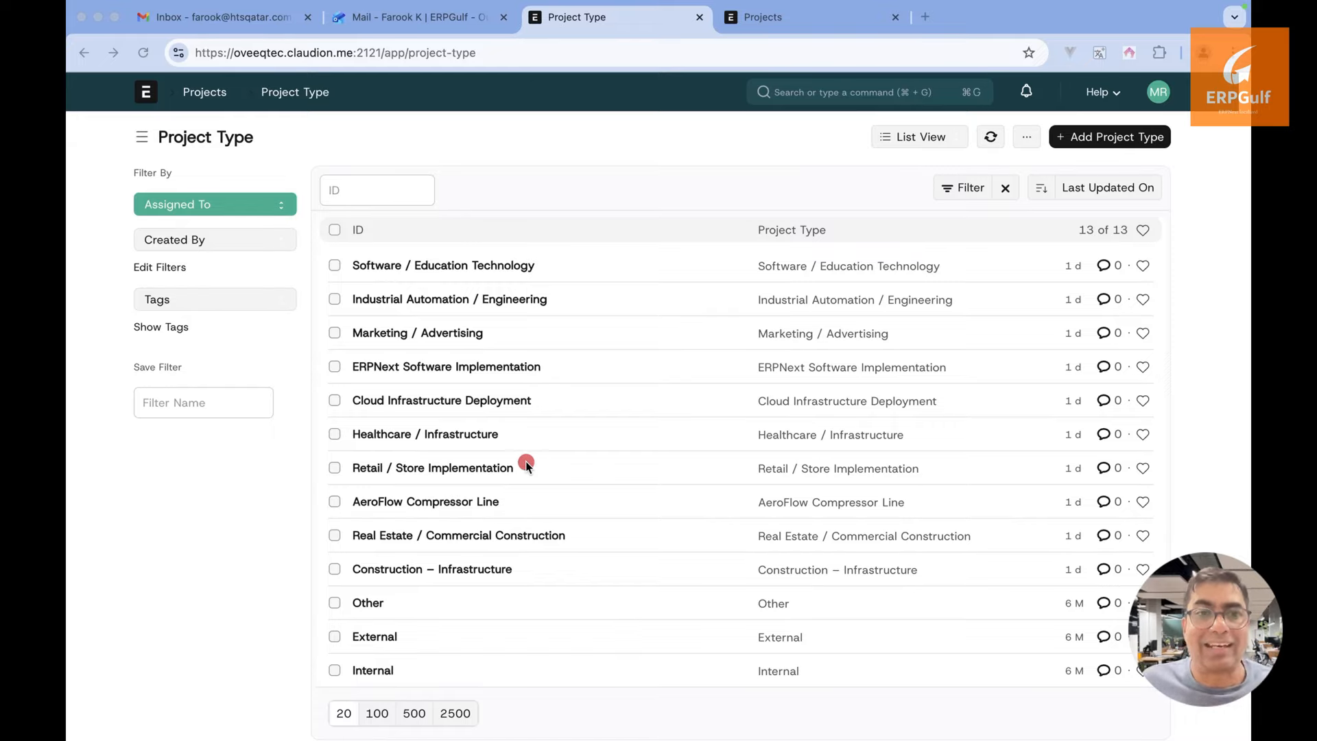
{"action": "left_click_drag", "start_coordinate": [526, 465], "coordinate": [858, 483]}
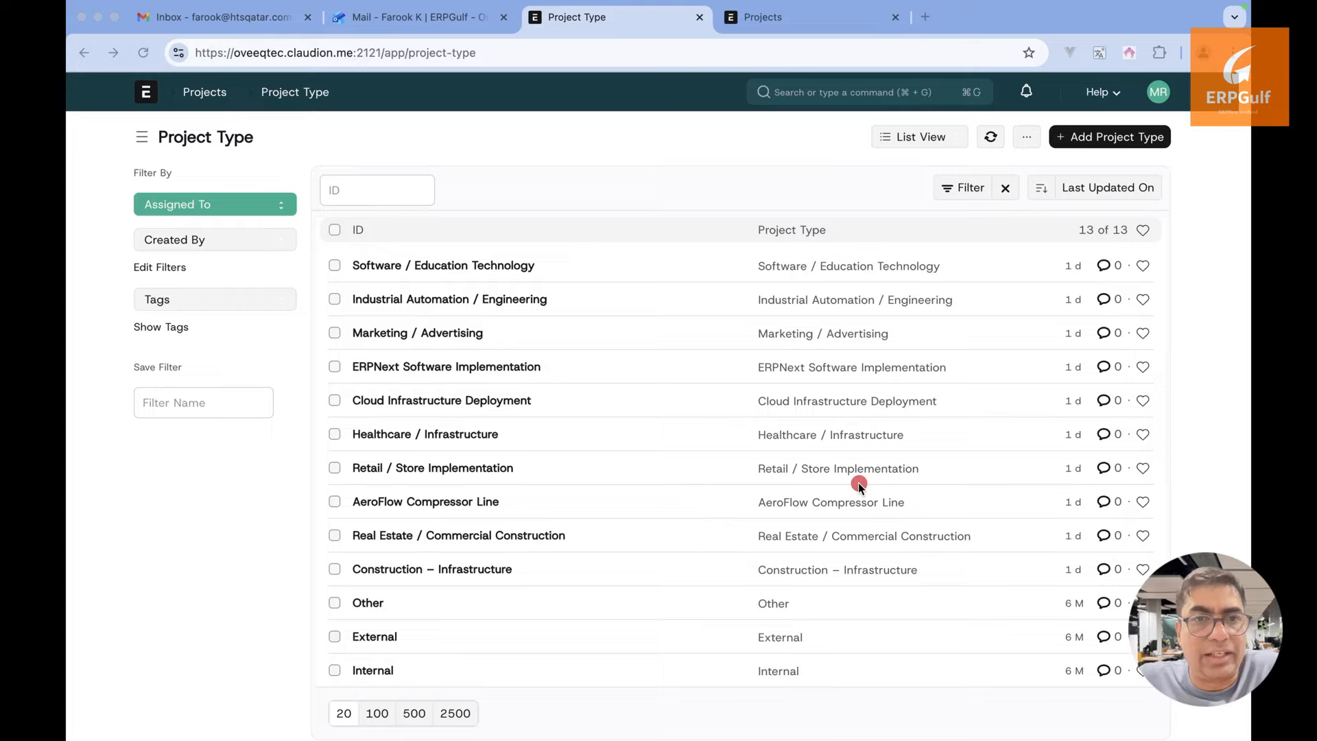
{"action": "left_click_drag", "start_coordinate": [574, 337], "coordinate": [920, 295]}
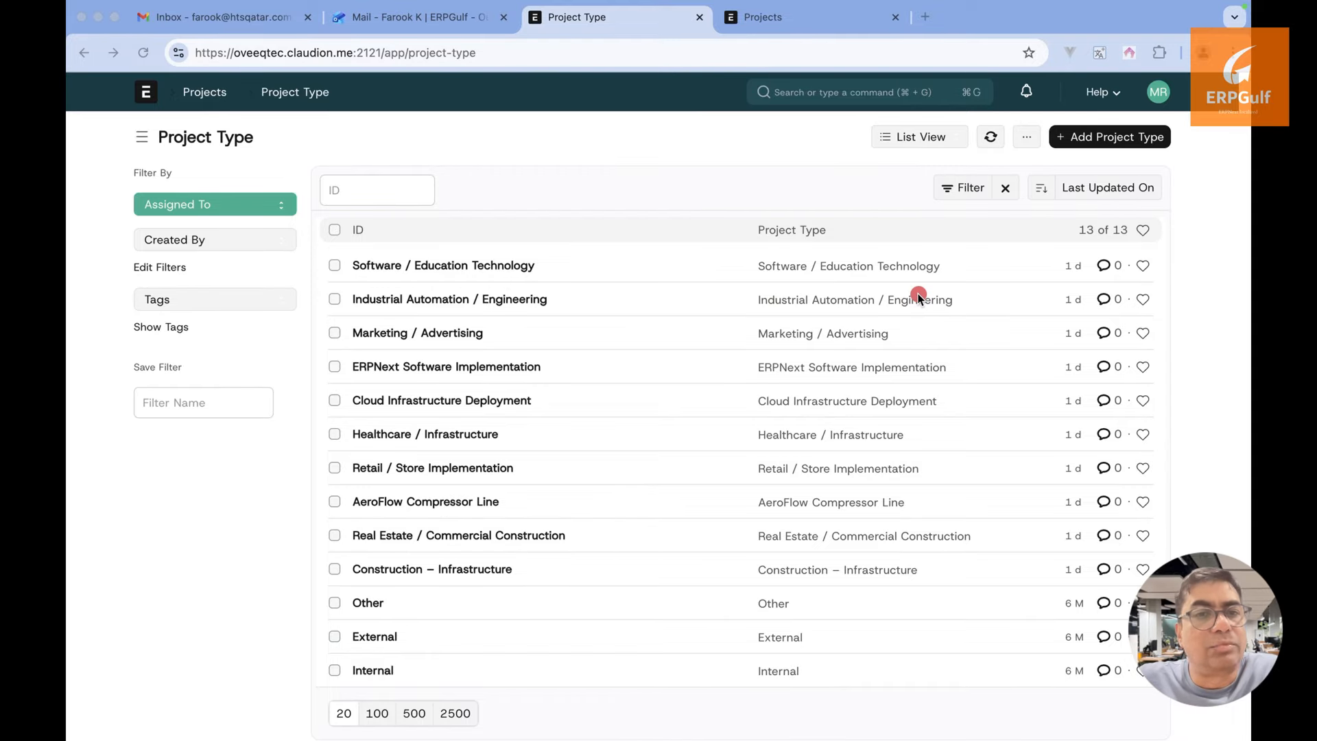
Glance at the whiteboard title slide, then bring up the Projects workspace
{"action": "key", "text": "super+Tab"}
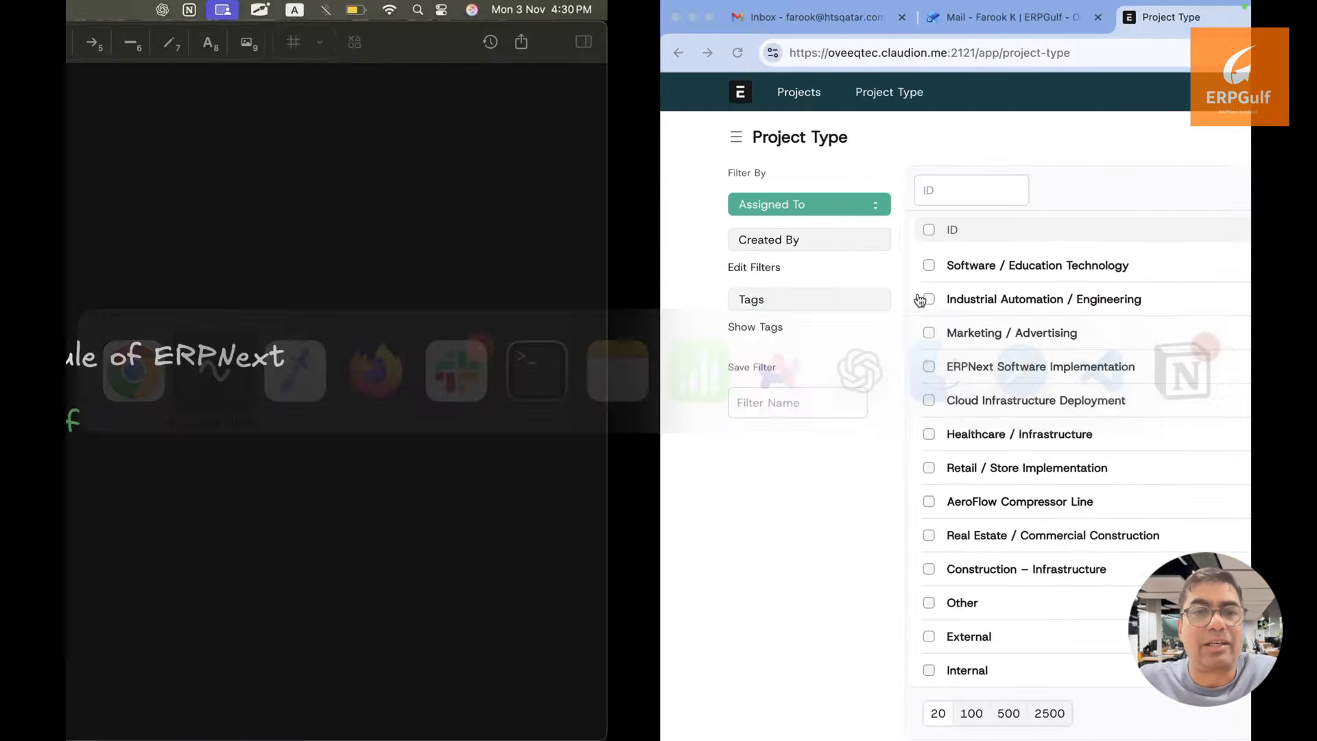
{"action": "key", "text": "super+Tab"}
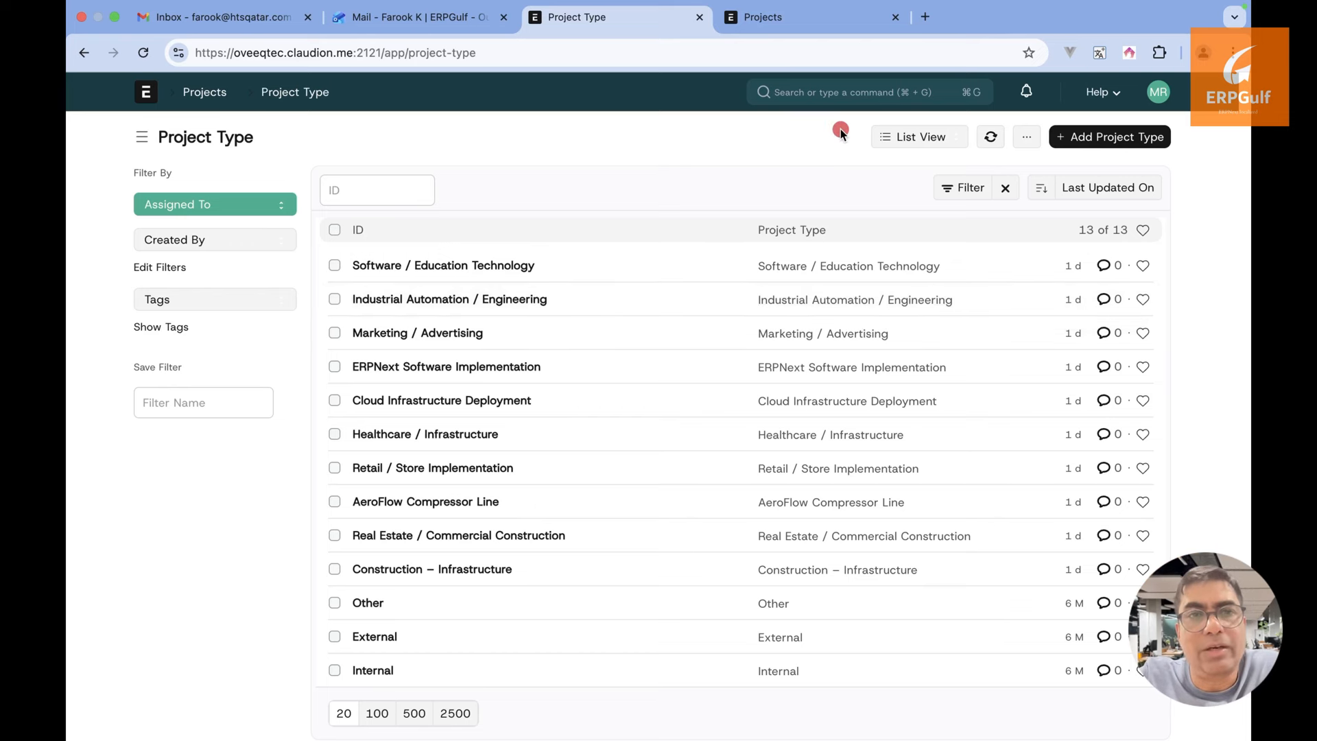
{"action": "left_click", "coordinate": [821, 21]}
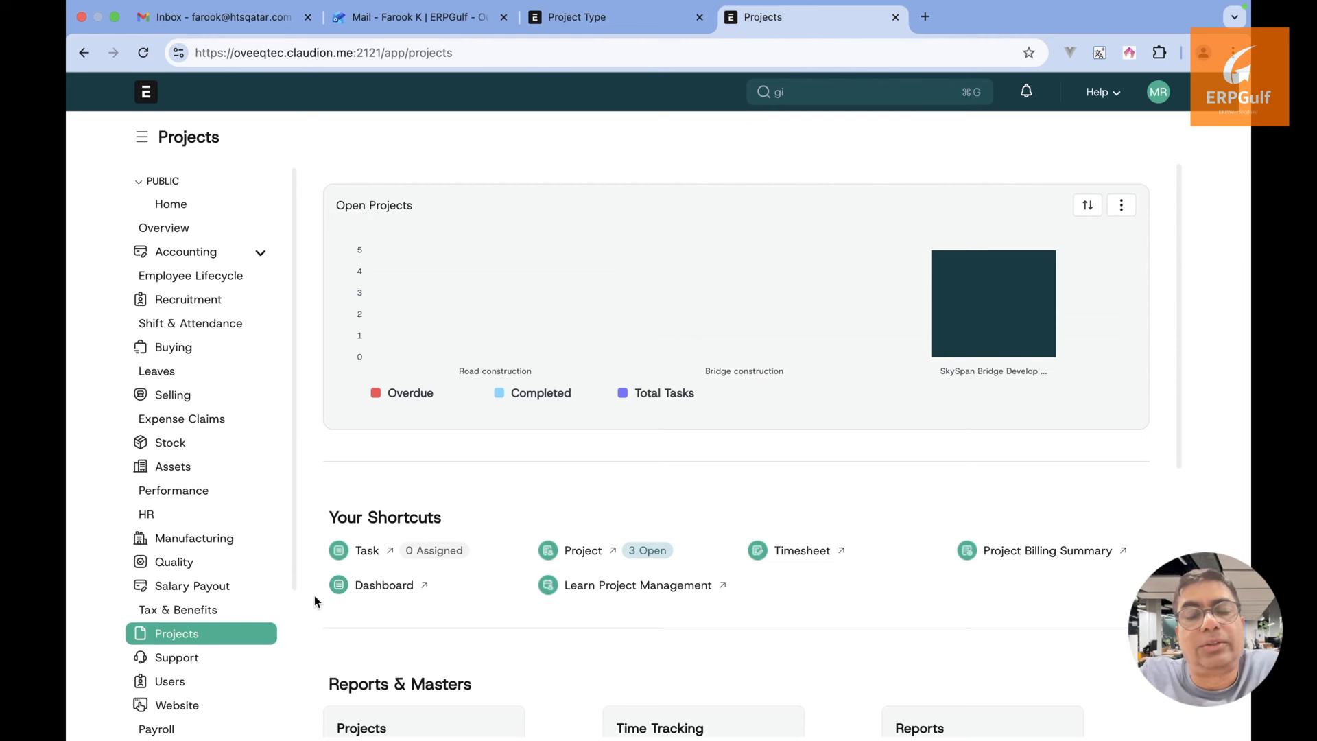
Return to the Project Type list showing all 13 types, Software / Education Technology to Internal
{"action": "left_click", "coordinate": [311, 623]}
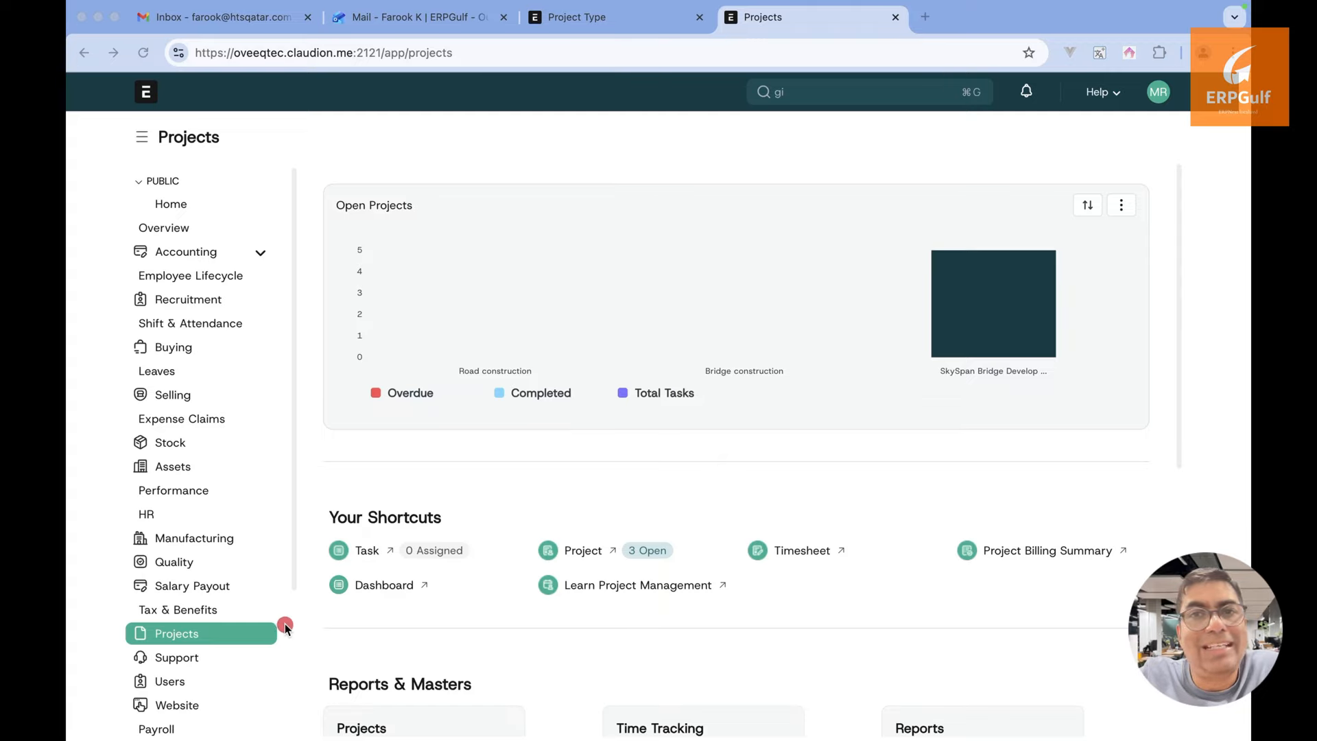
{"action": "left_click_drag", "start_coordinate": [287, 638], "coordinate": [610, 639]}
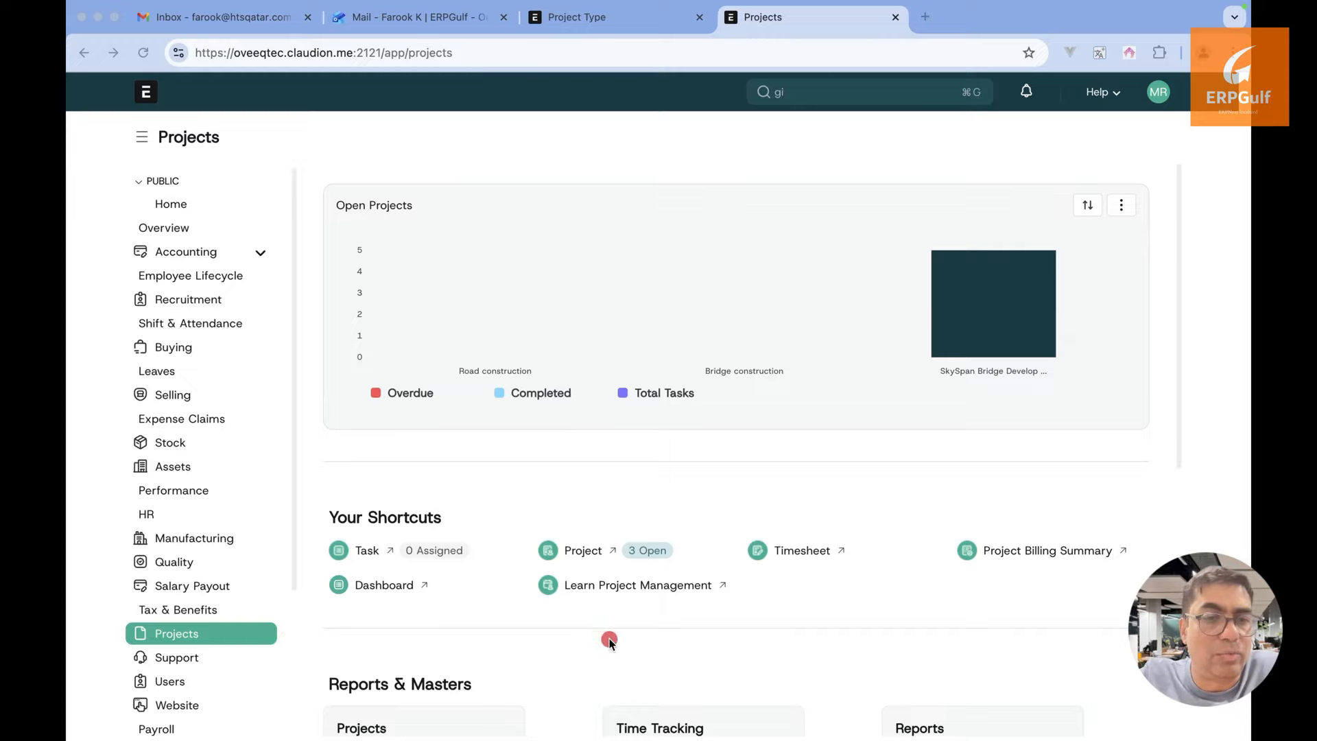
{"action": "key", "text": "Escape"}
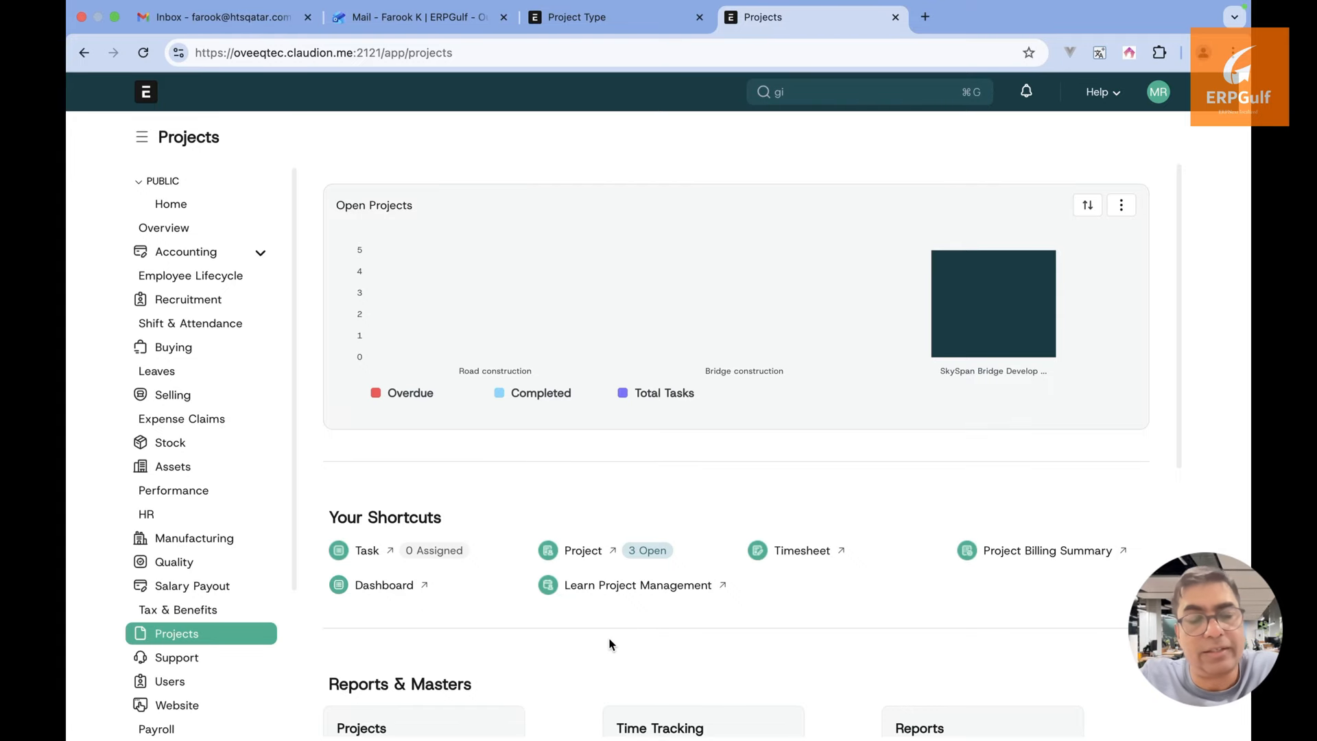
{"action": "key", "text": "super+Tab"}
{"action": "key", "text": "super+Tab"}
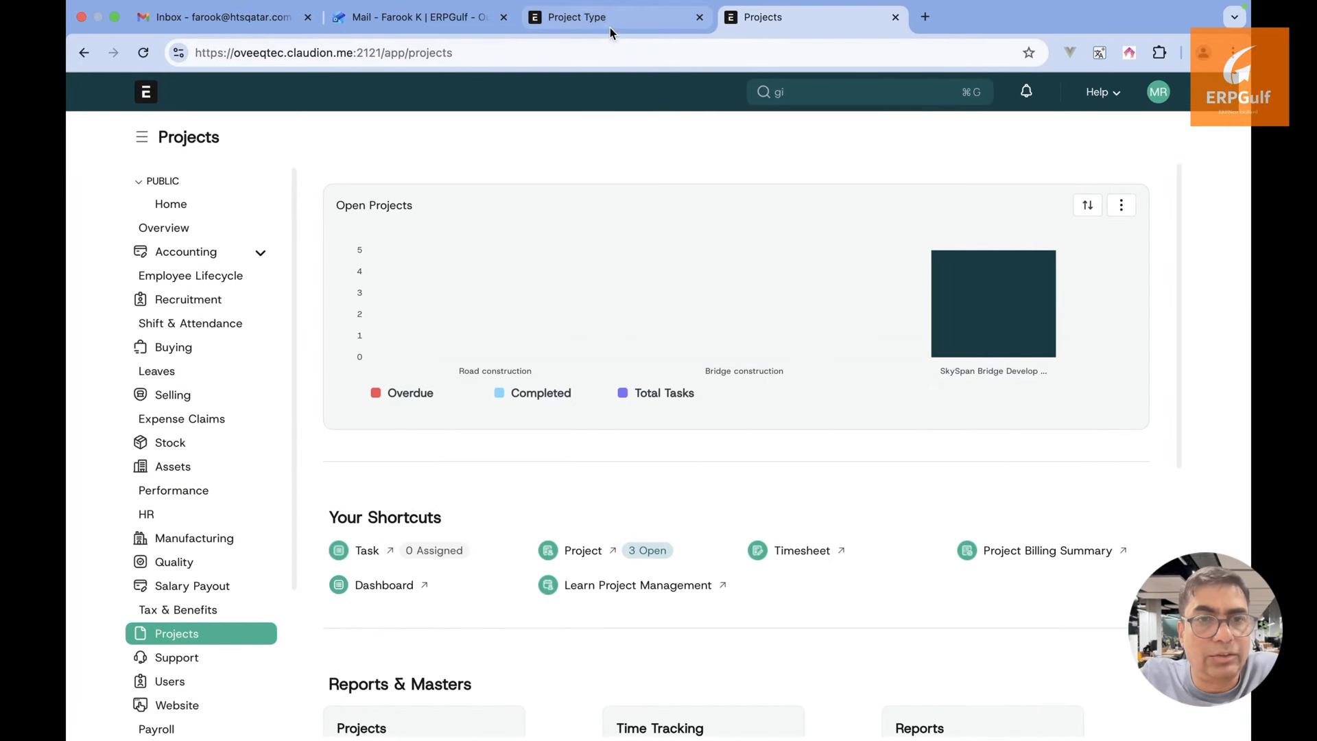
{"action": "left_click", "coordinate": [610, 27]}
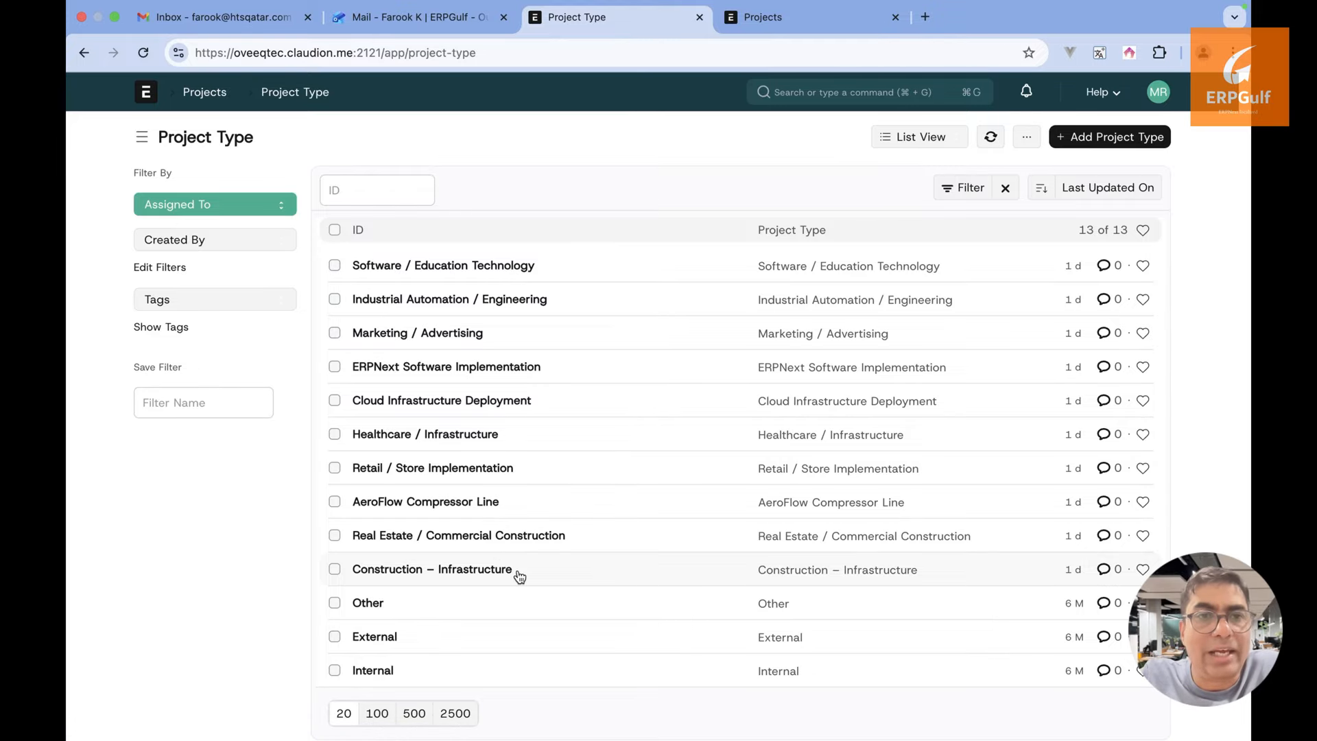
Highlight the Construction – Infrastructure row, then switch to the 'Project management module of ERPNext' slide
{"action": "key", "text": "super+Tab"}
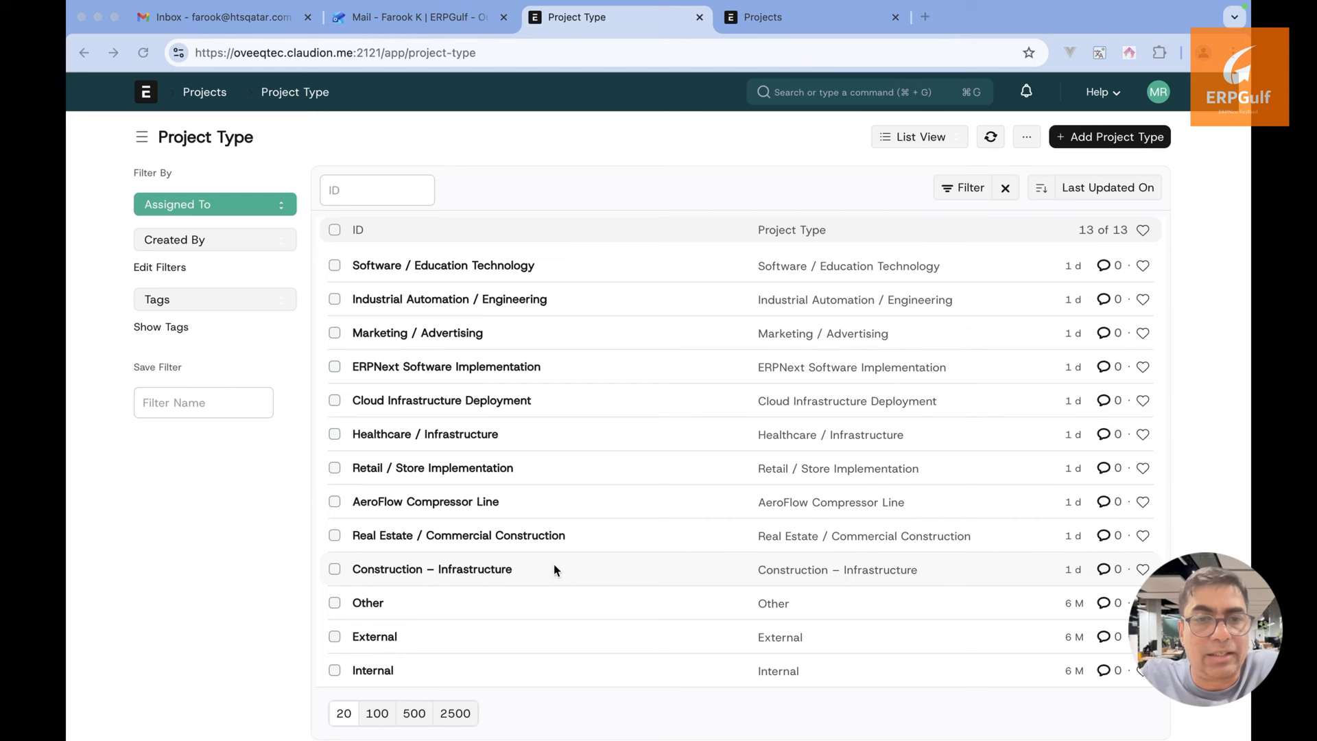
{"action": "left_click_drag", "start_coordinate": [522, 569], "coordinate": [795, 570]}
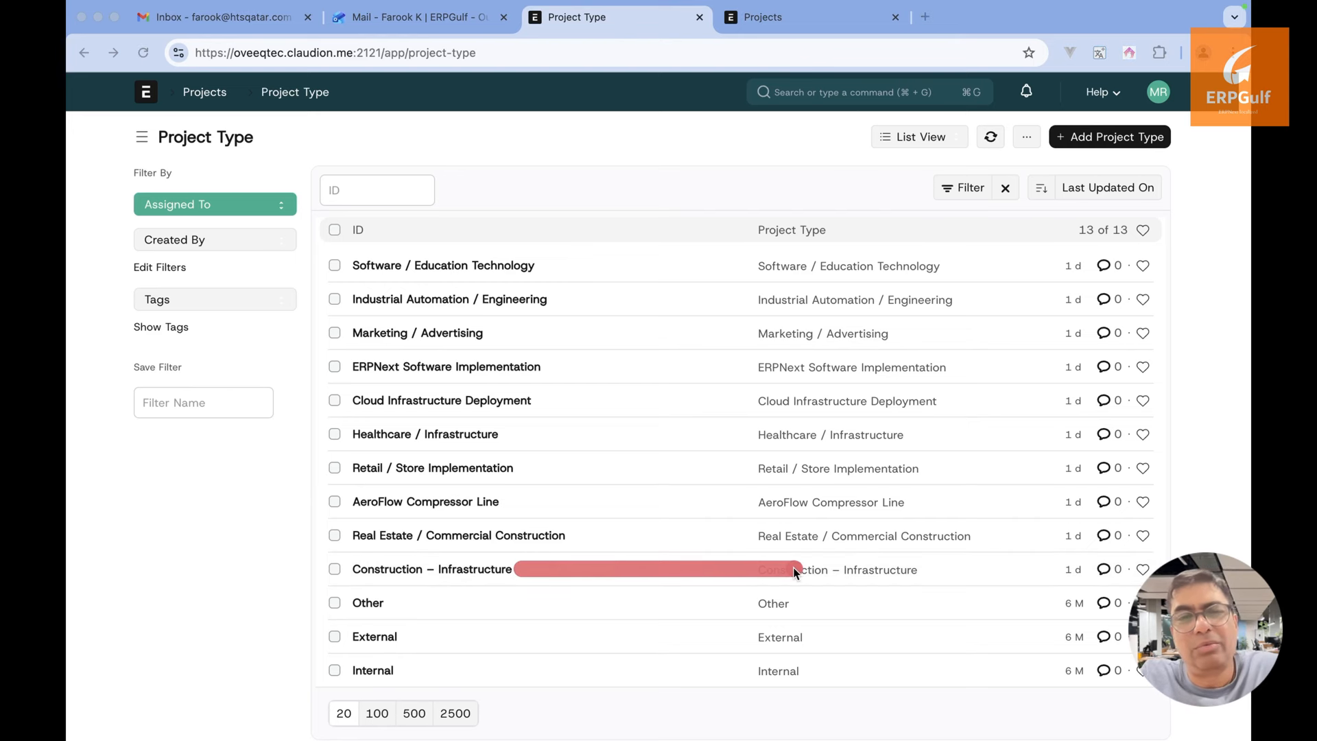
{"action": "key", "text": "Escape"}
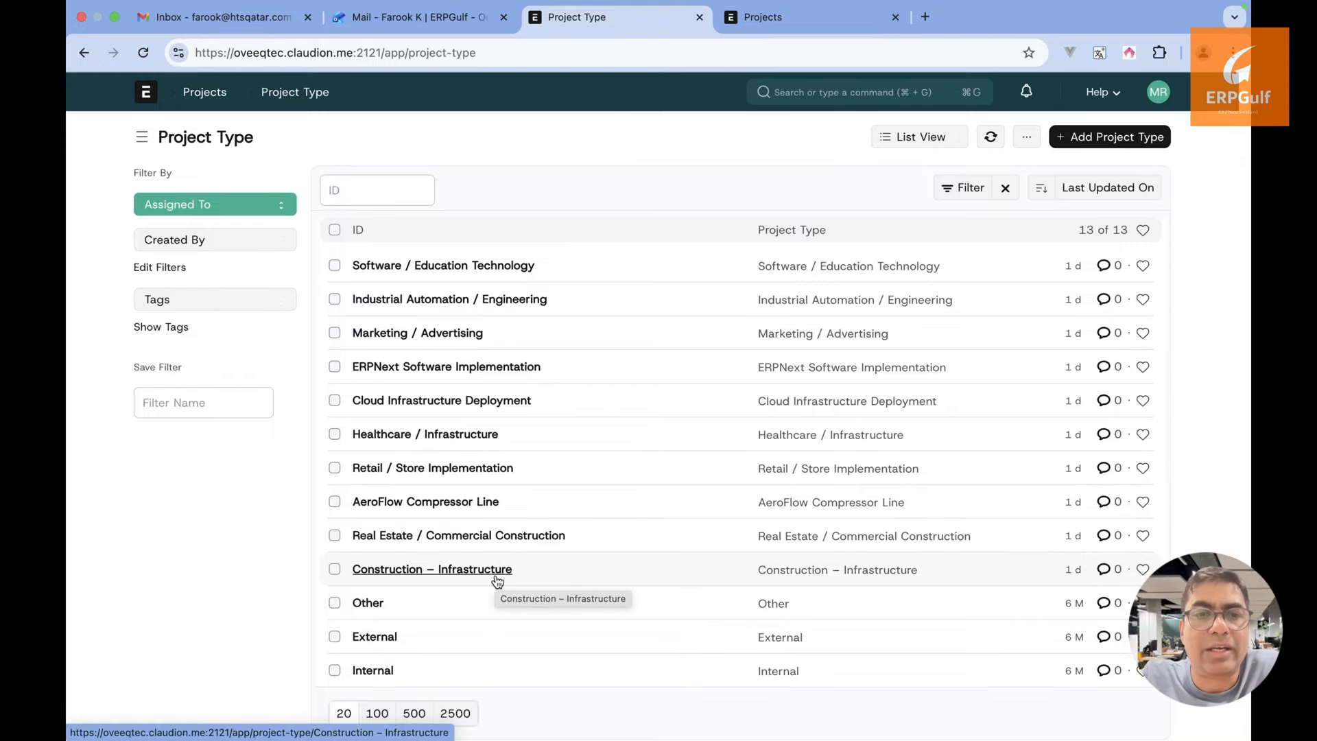
{"action": "key", "text": "super+Tab"}
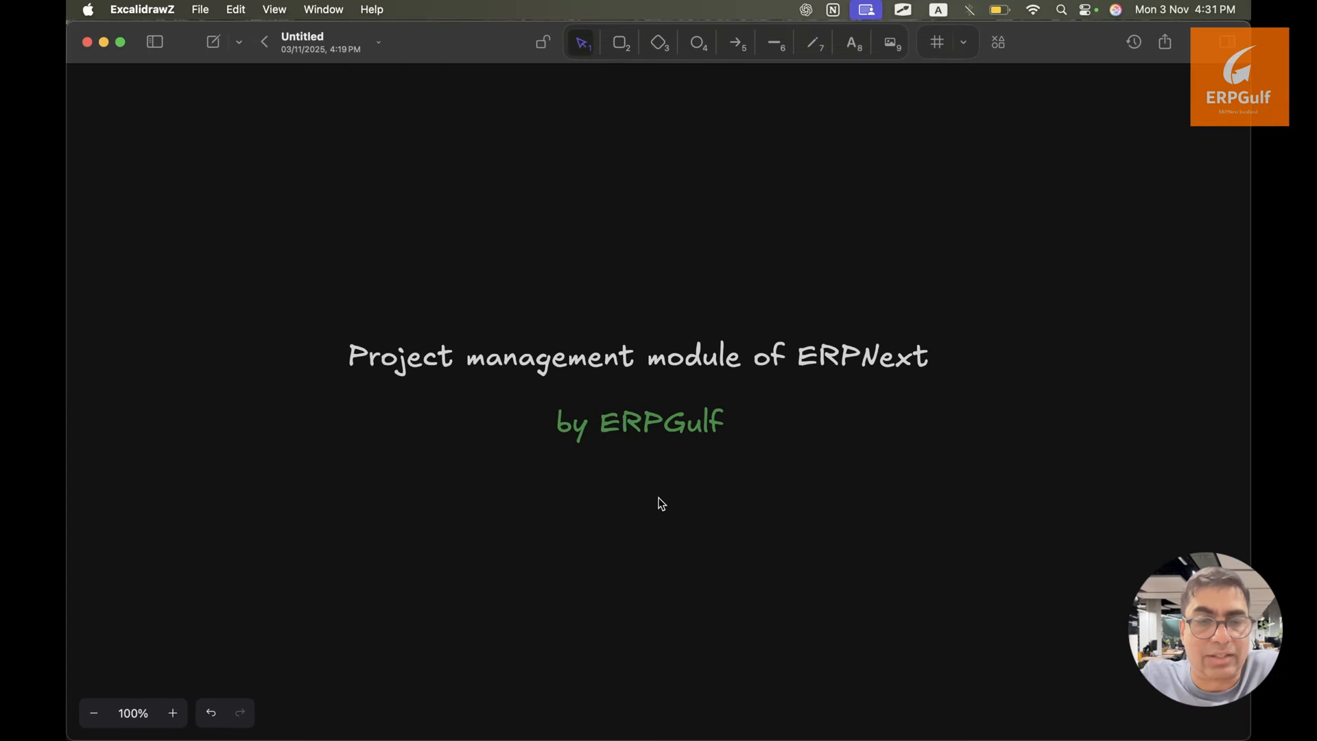
Write 'Bridge' and 'Survey' on separate lines in a new whiteboard text block
{"action": "left_click_drag", "start_coordinate": [659, 497], "coordinate": [68, 491]}
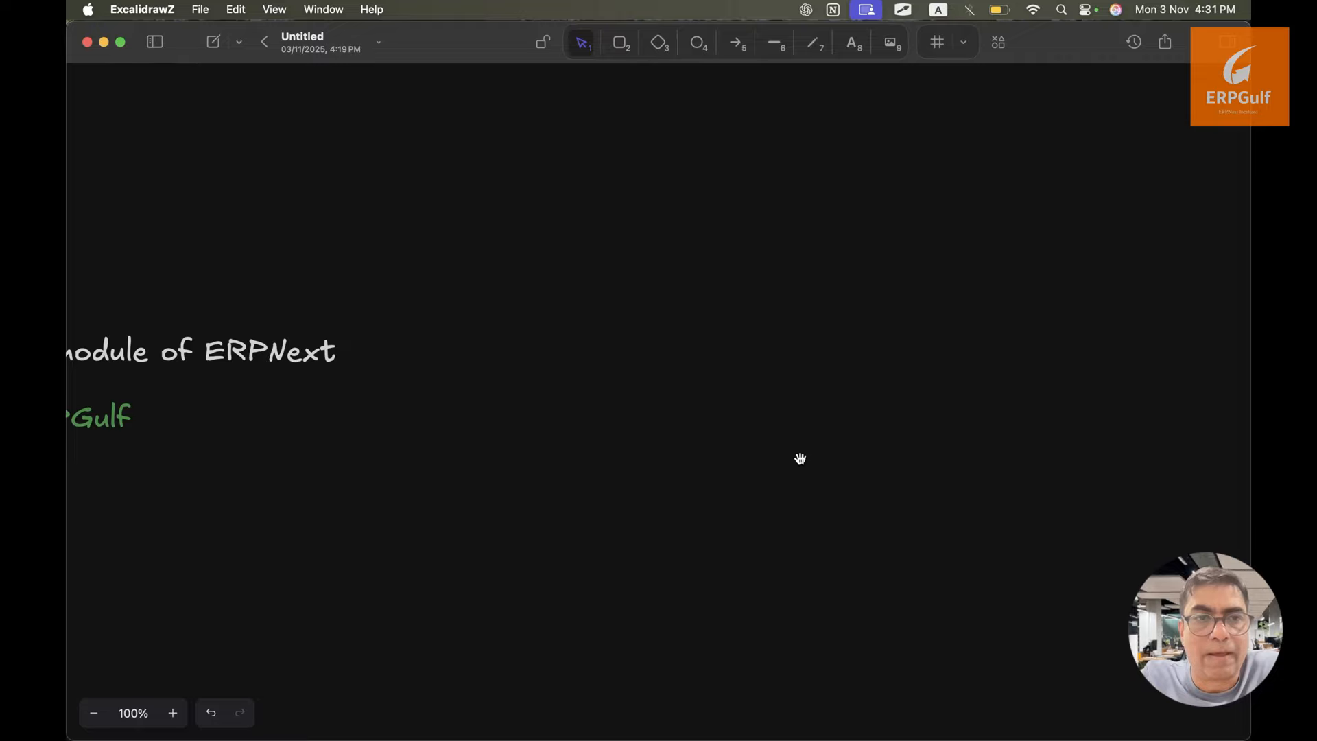
{"action": "scroll", "coordinate": [441, 459], "scroll_direction": "right", "scroll_amount": 10}
{"action": "key", "text": "t"}
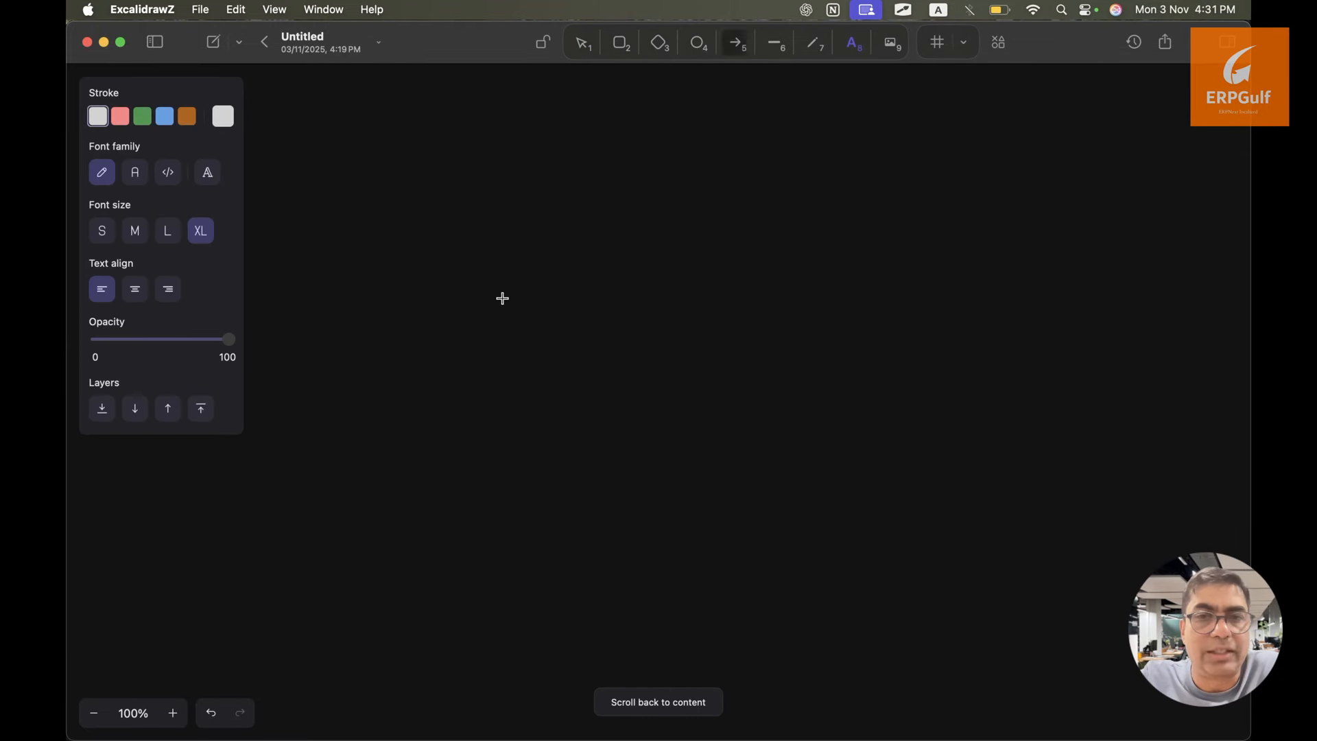
{"action": "left_click", "coordinate": [446, 245]}
{"action": "type", "text": "Bei"}
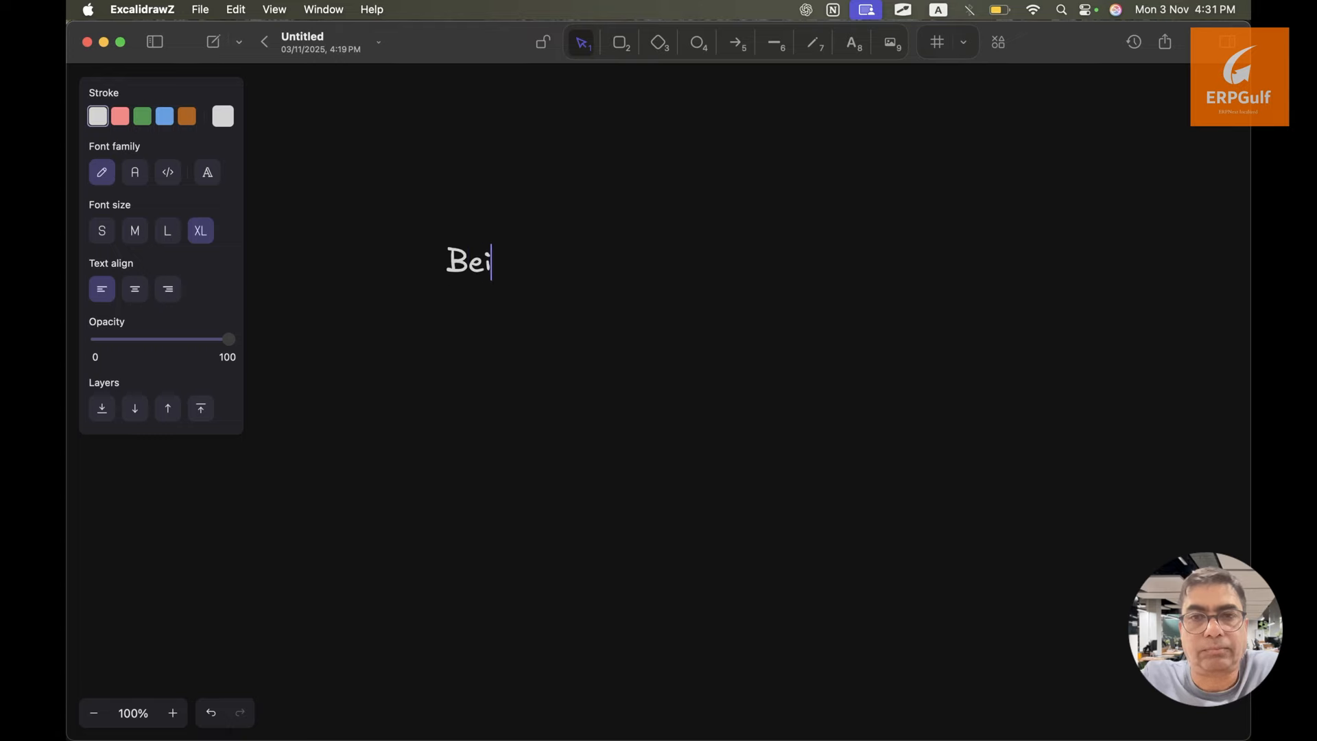
{"action": "key", "text": "BackSpace"}
{"action": "key", "text": "BackSpace"}
{"action": "type", "text": "rigdge"}
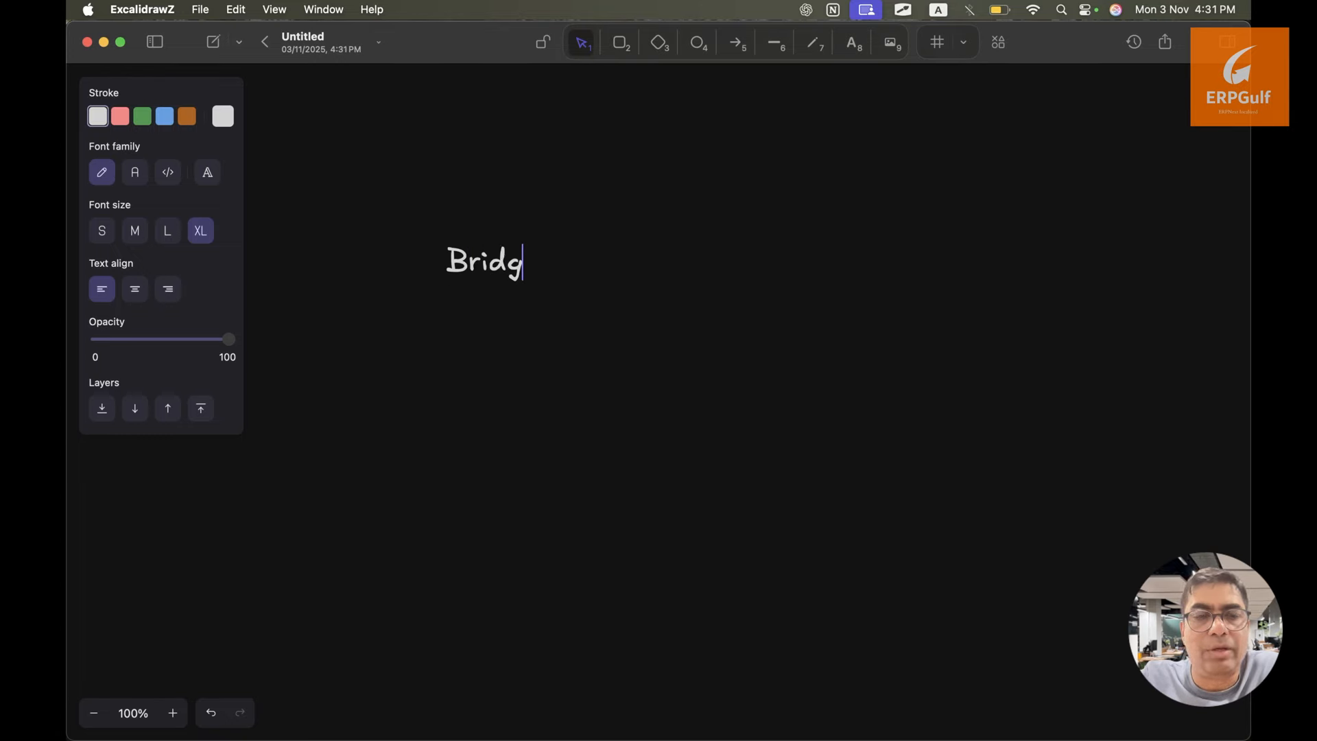
{"action": "key", "text": "Return"}
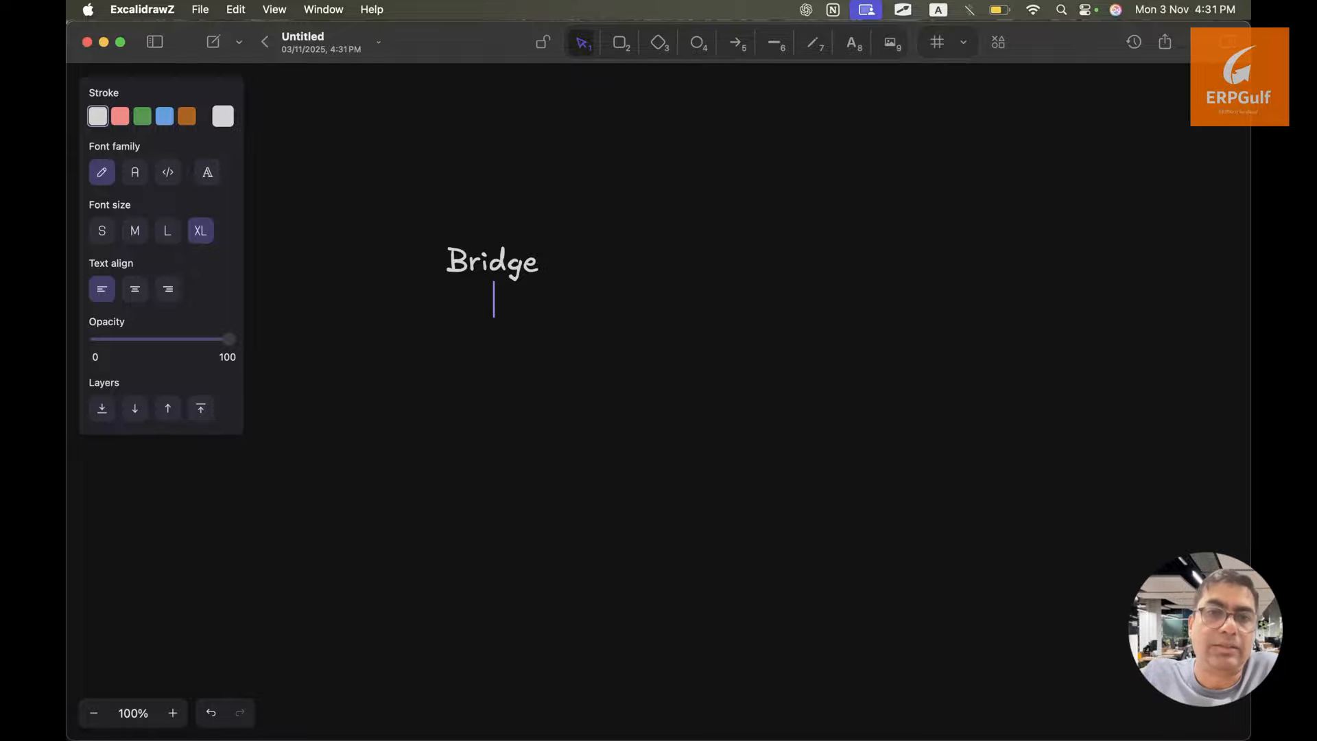
{"action": "type", "text": "Sur"}
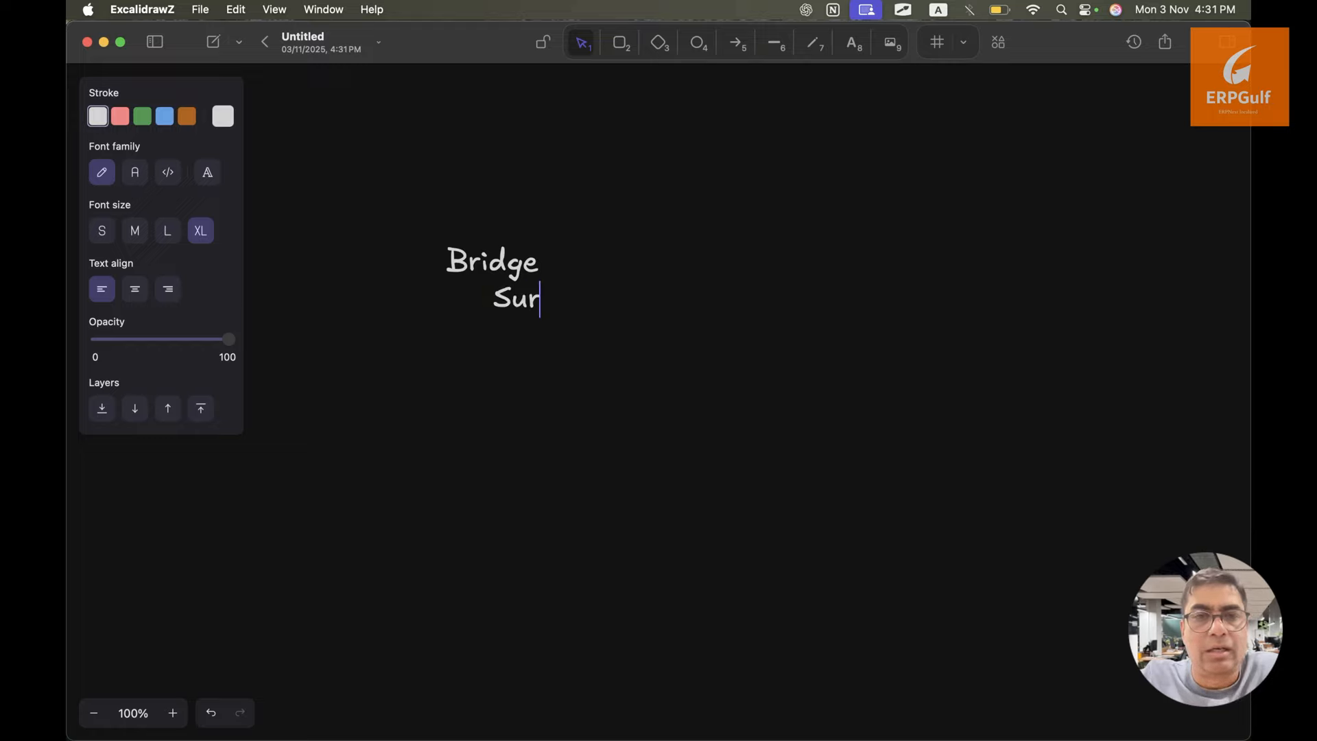
{"action": "type", "text": "vey"}
{"action": "key", "text": "Return"}
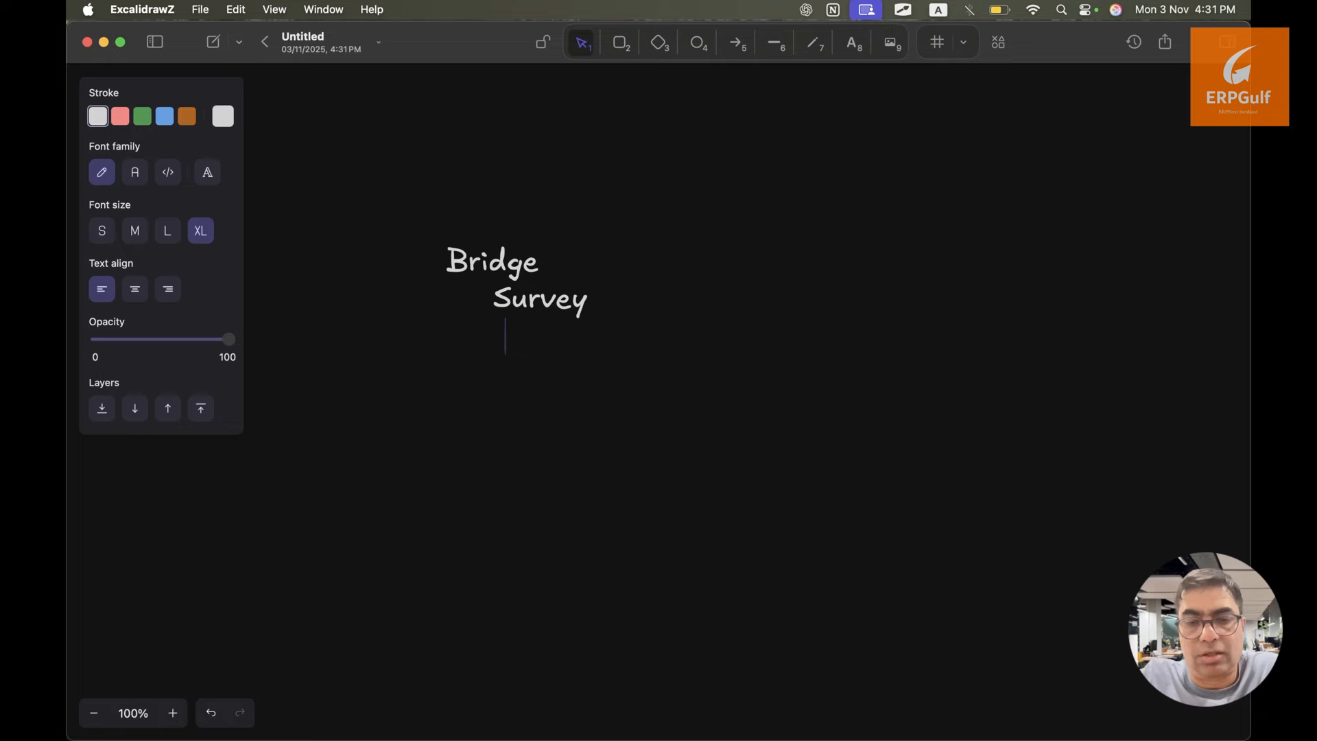
Prefix the lines to read 'Project - Bridge' and 'Tasks - Survey'
{"action": "key", "text": "Up"}
{"action": "key", "text": "Left"}
{"action": "key", "text": "Up"}
{"action": "key", "text": "Left"}
{"action": "key", "text": "Left"}
{"action": "key", "text": "Left"}
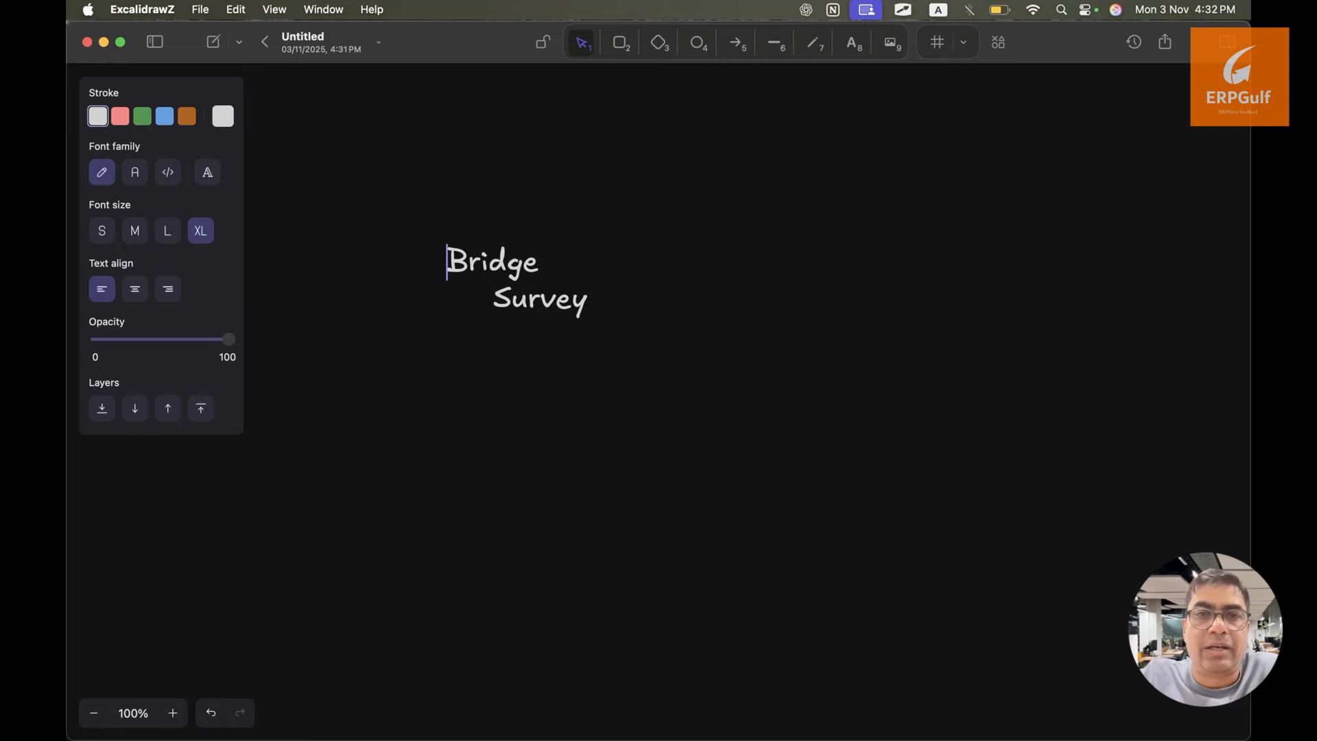
{"action": "key", "text": "Right"}
{"action": "key", "text": "Left"}
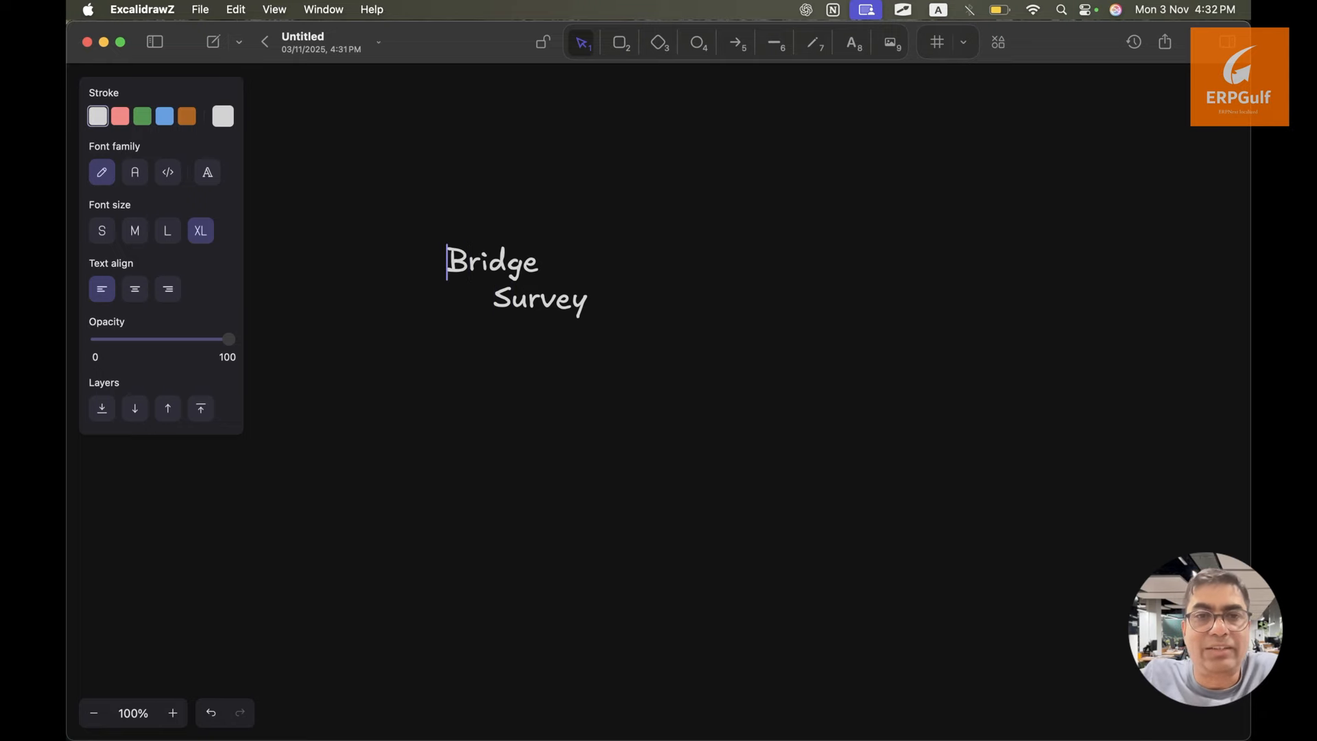
{"action": "key", "text": "Left"}
{"action": "type", "text": "Proj"}
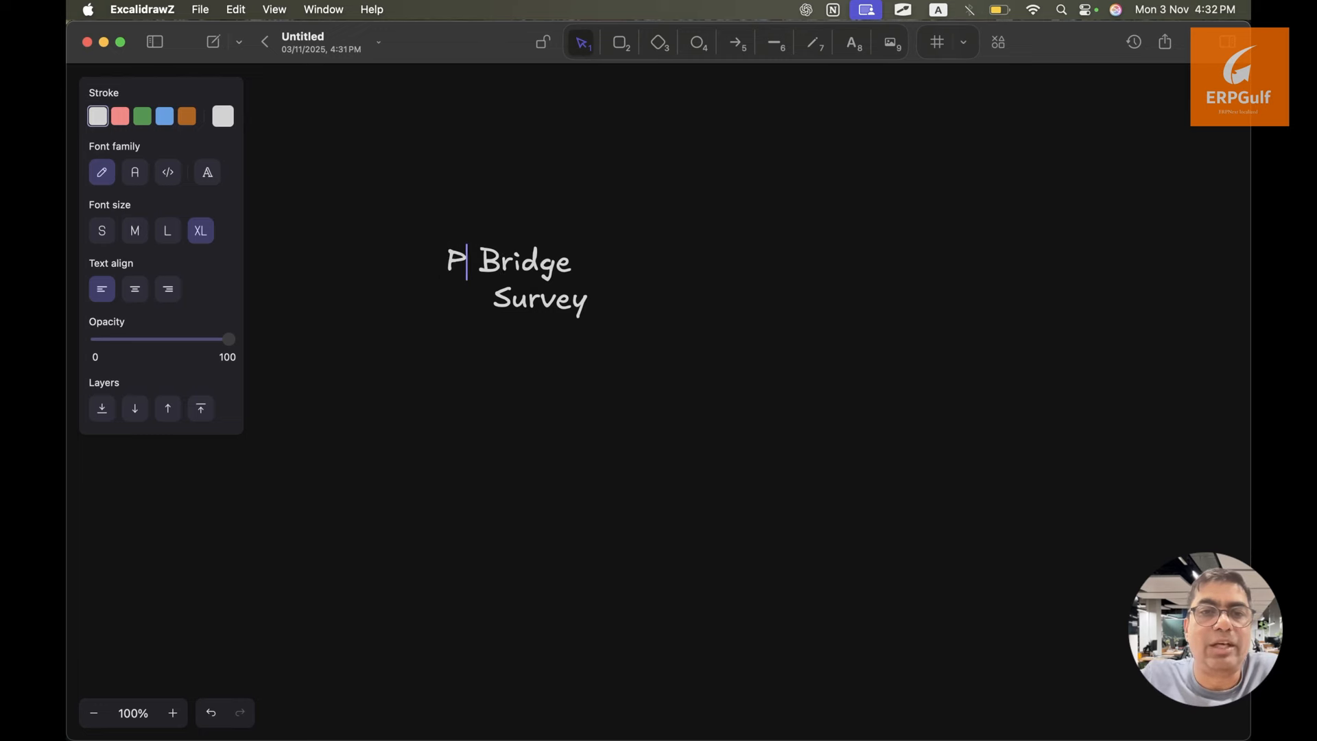
{"action": "type", "text": "ect -"}
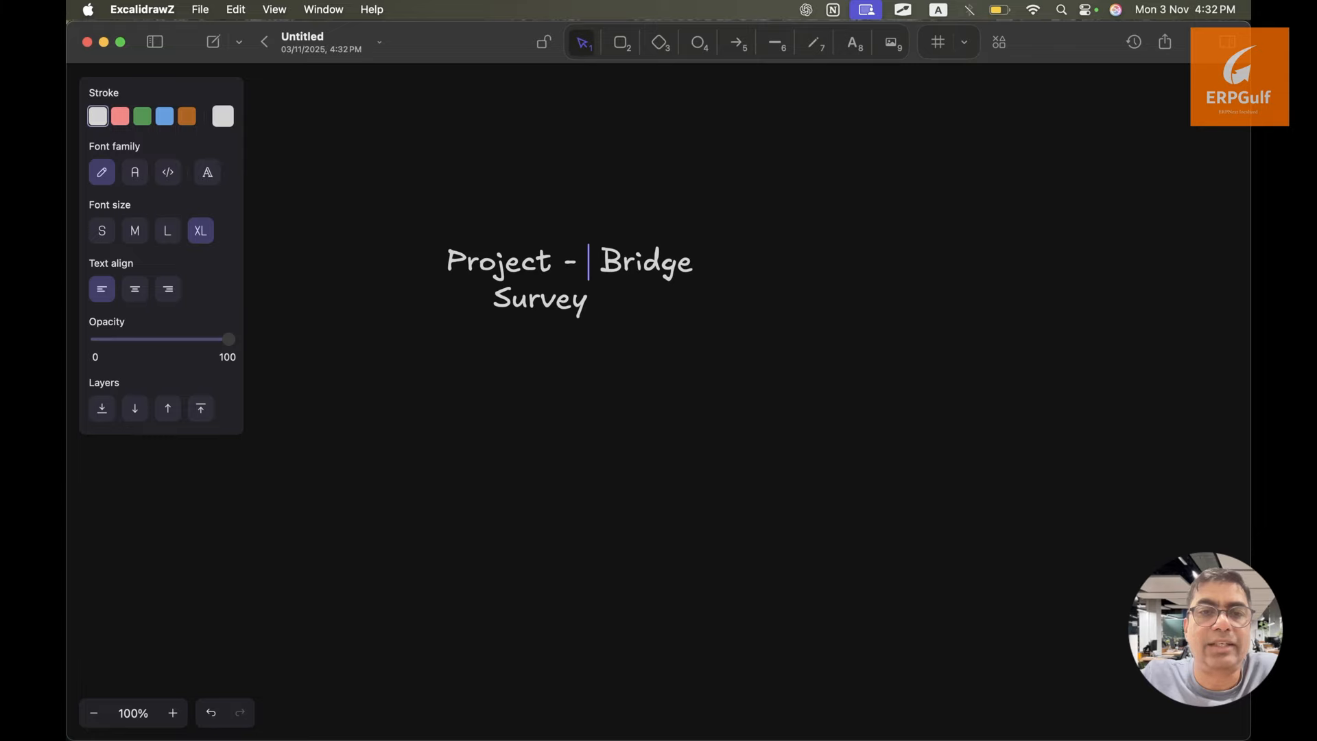
{"action": "key", "text": "Down"}
{"action": "key", "text": "Left"}
{"action": "key", "text": "Left"}
{"action": "key", "text": "Left"}
{"action": "key", "text": "Left"}
{"action": "key", "text": "Left"}
{"action": "key", "text": "Left"}
{"action": "key", "text": "Left"}
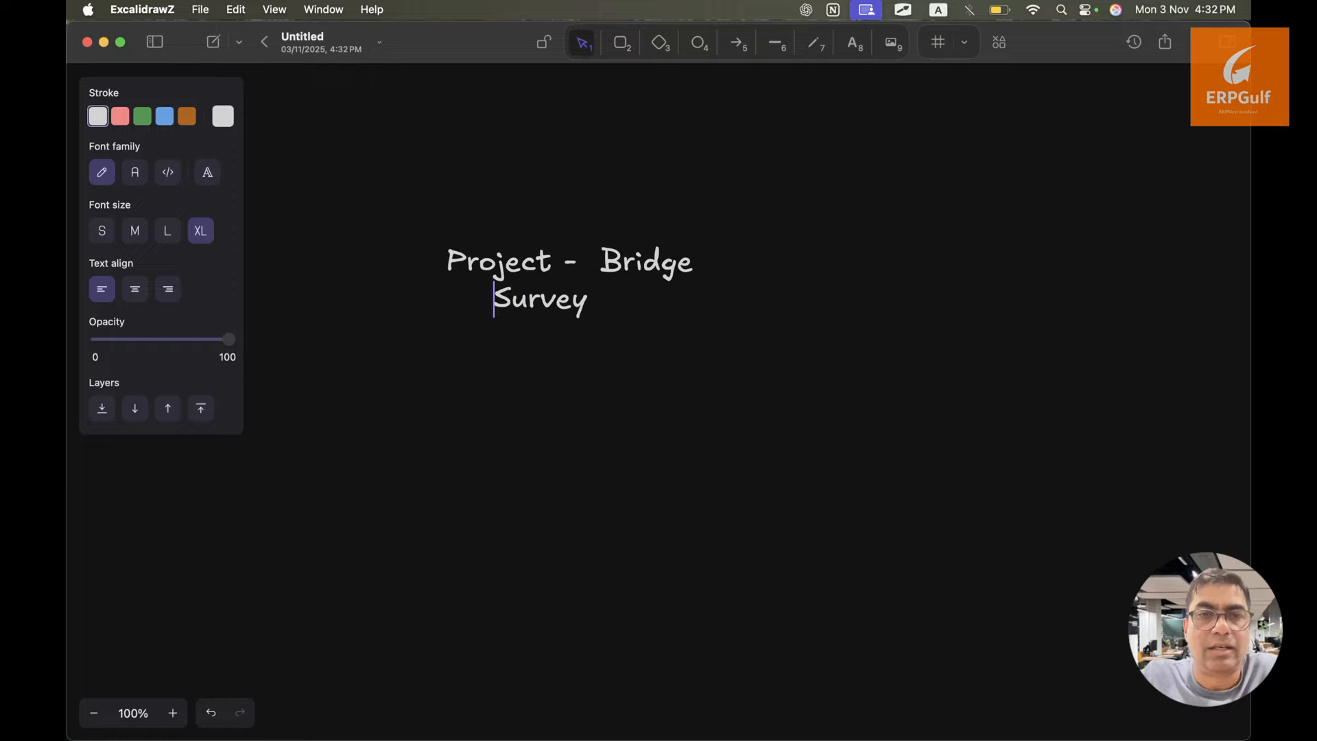
{"action": "key", "text": "Right"}
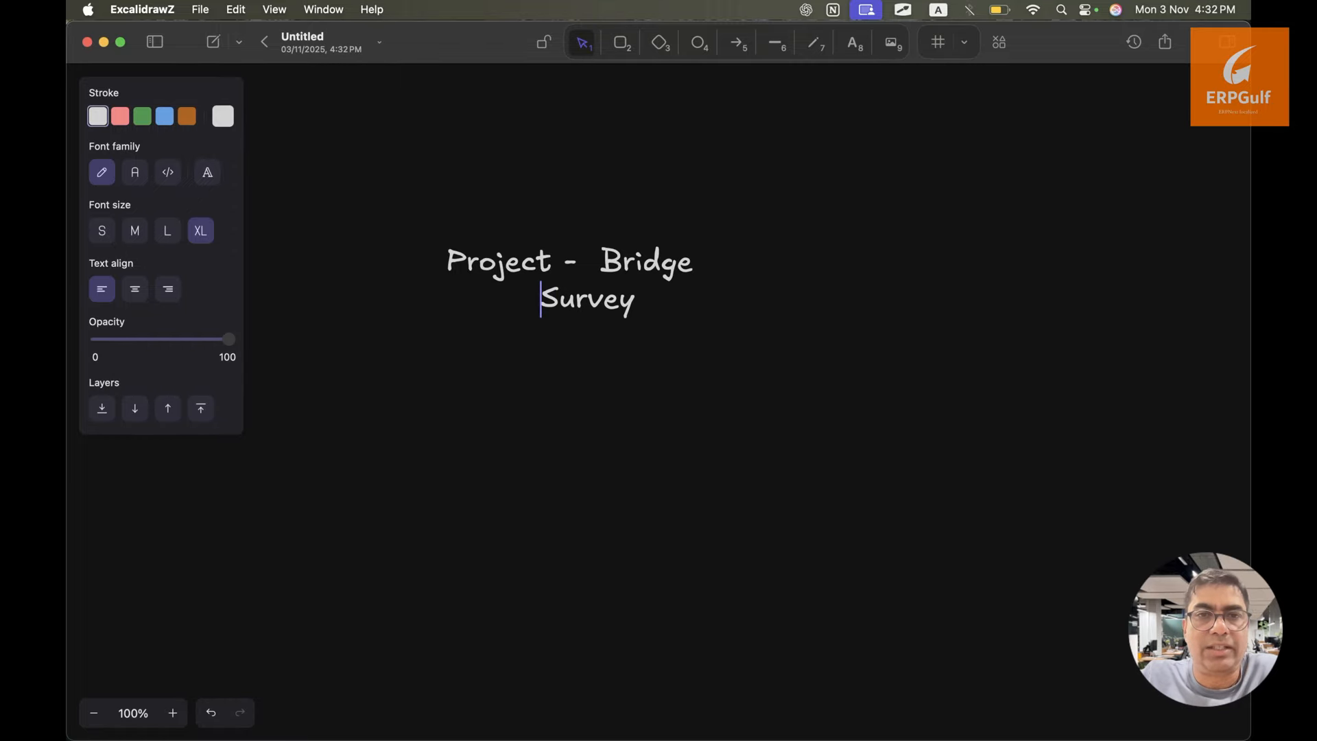
{"action": "type", "text": "Tasks -"}
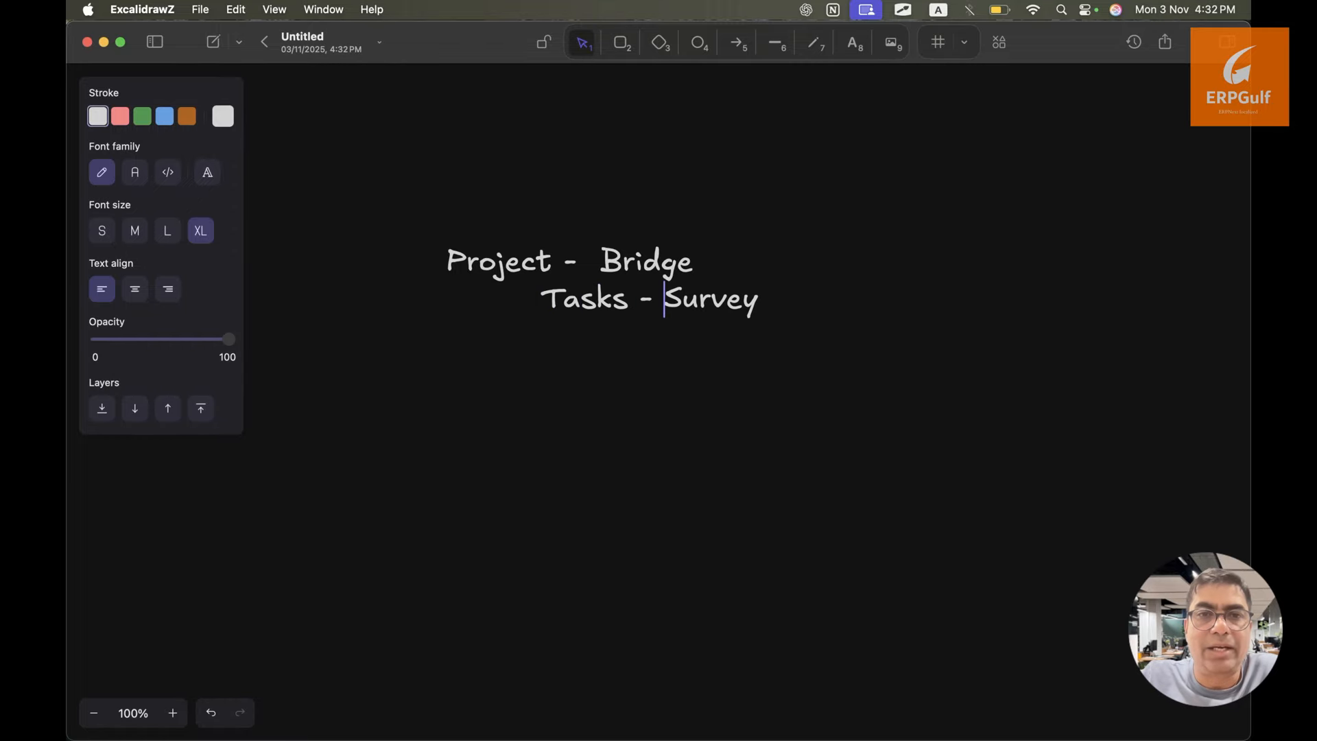
Add 'Foundation' indented under Survey, then return to ERPNext's Project Type list
{"action": "key", "text": "Right"}
{"action": "key", "text": "Right"}
{"action": "key", "text": "Right"}
{"action": "key", "text": "Right"}
{"action": "key", "text": "Right"}
{"action": "key", "text": "Right"}
{"action": "key", "text": "Return"}
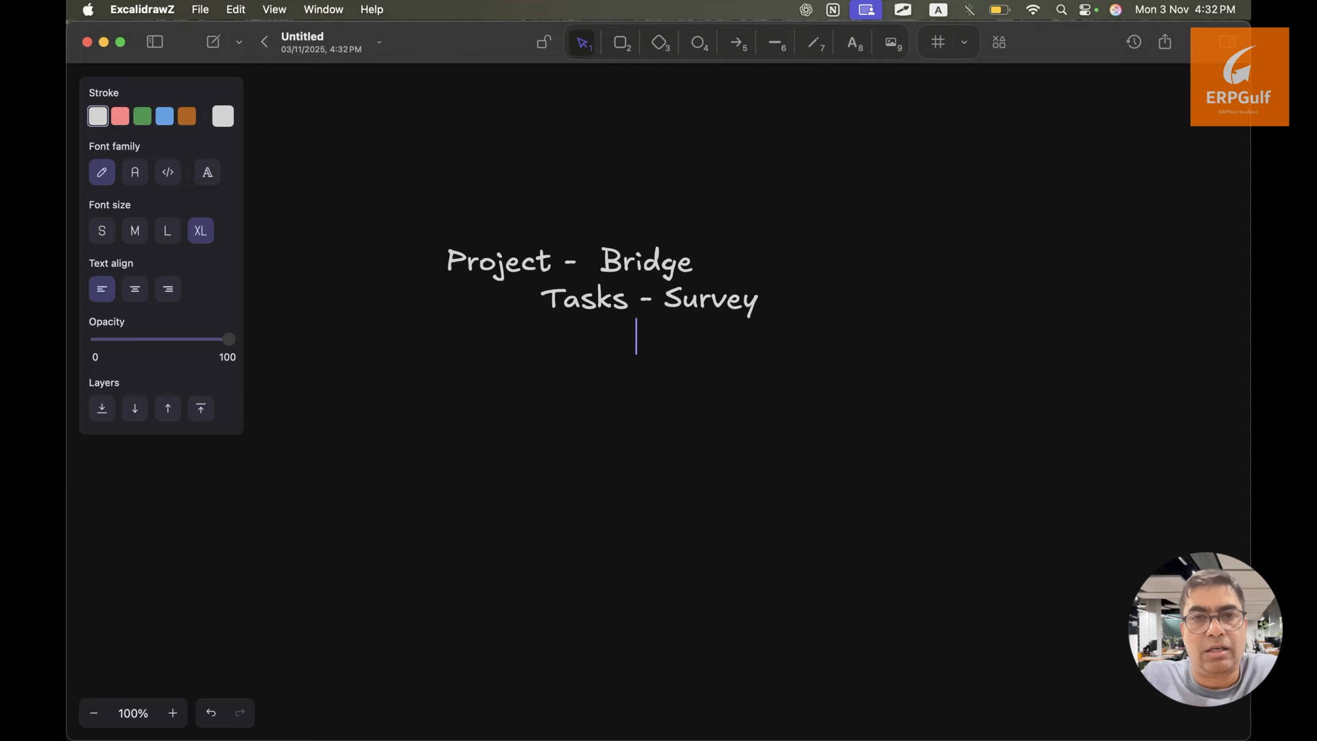
{"action": "type", "text": "Foundation"}
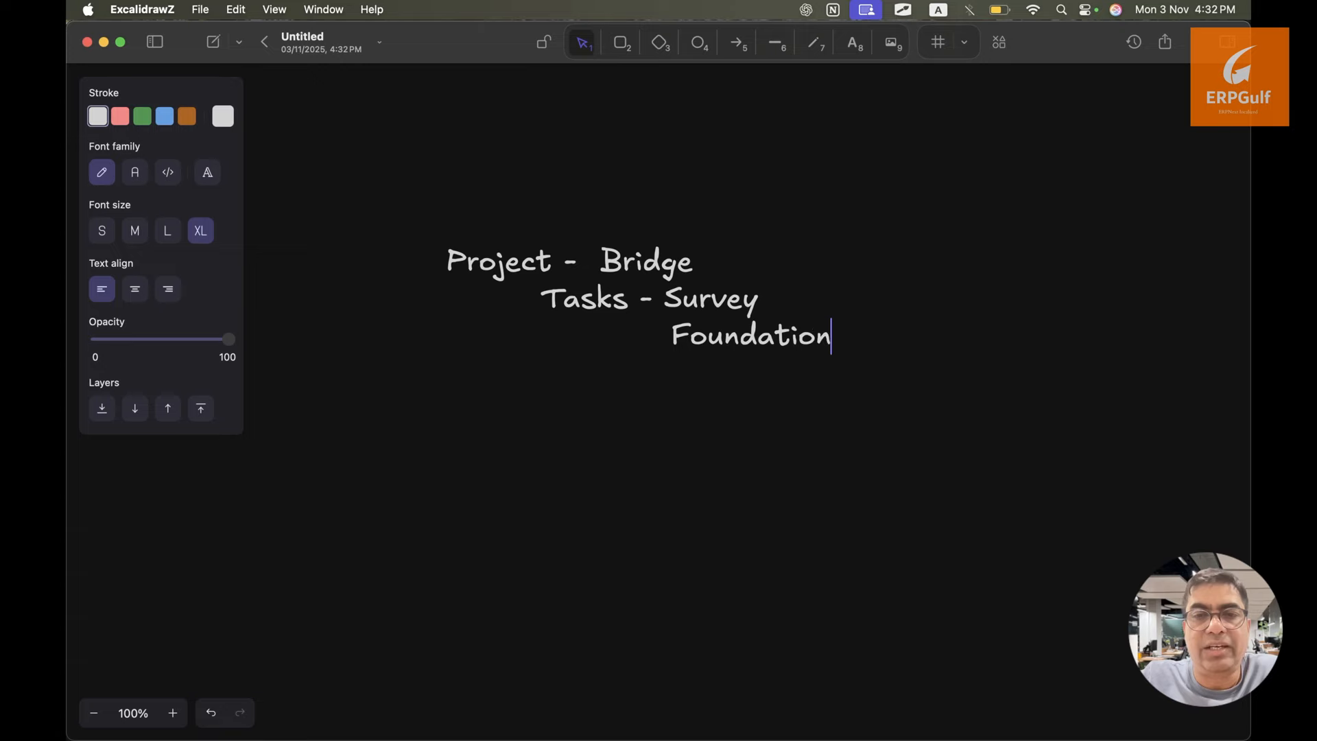
{"action": "key", "text": "Return"}
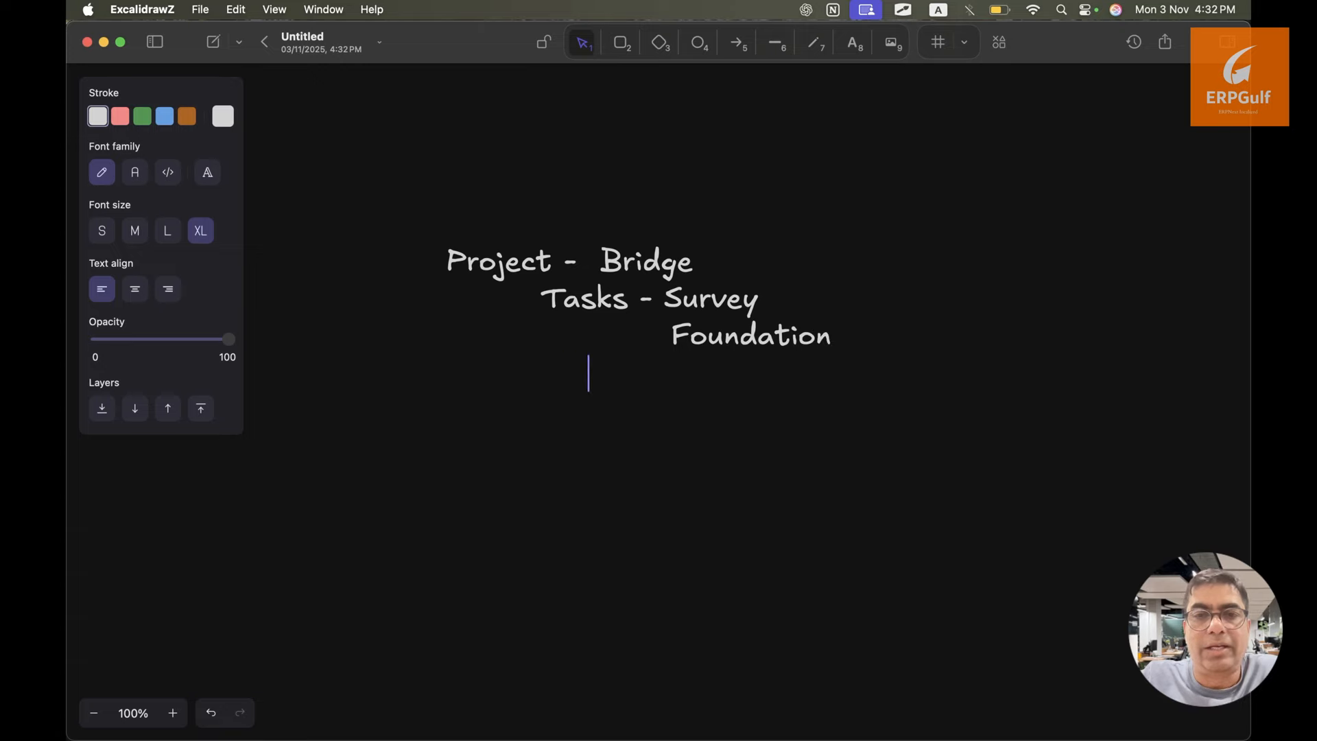
{"action": "key", "text": "super+Tab"}
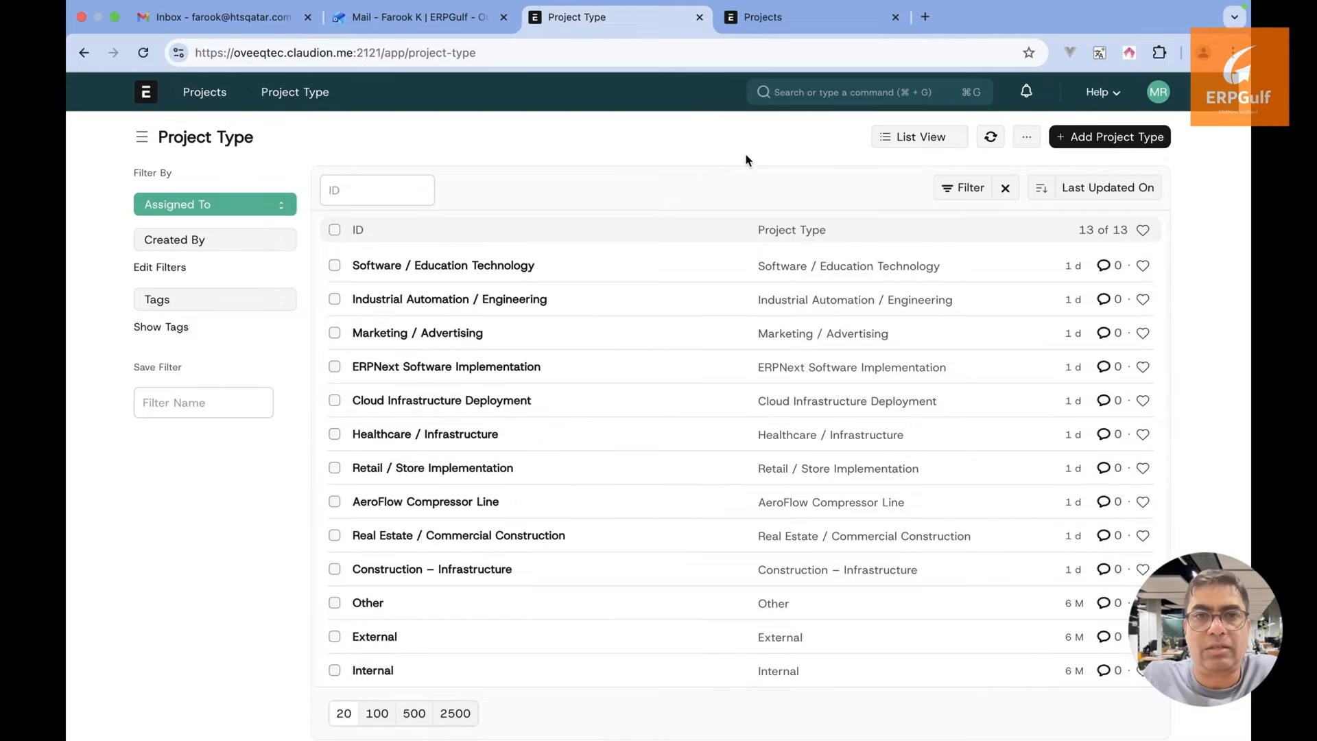
Search 'project tem' and open the Bridge Development template from the Project Template list
{"action": "left_click", "coordinate": [796, 22]}
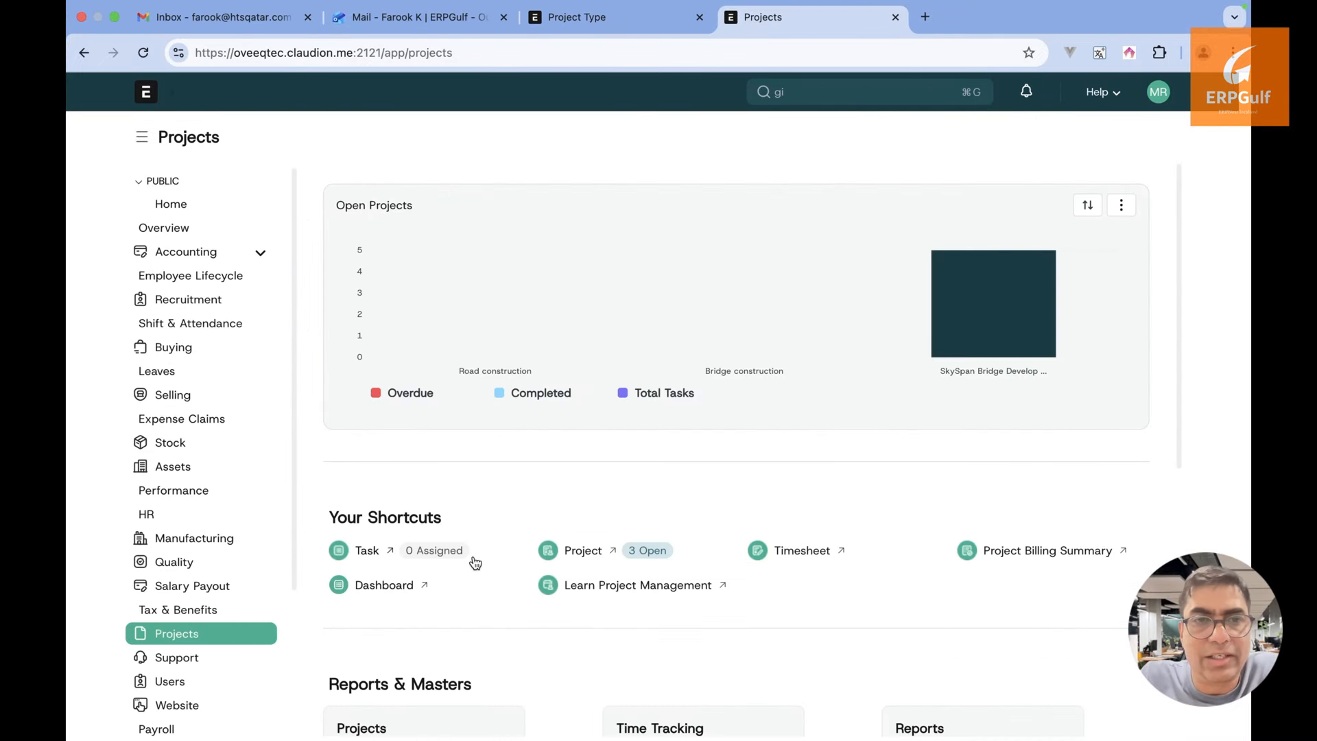
{"action": "left_click", "coordinate": [623, 35]}
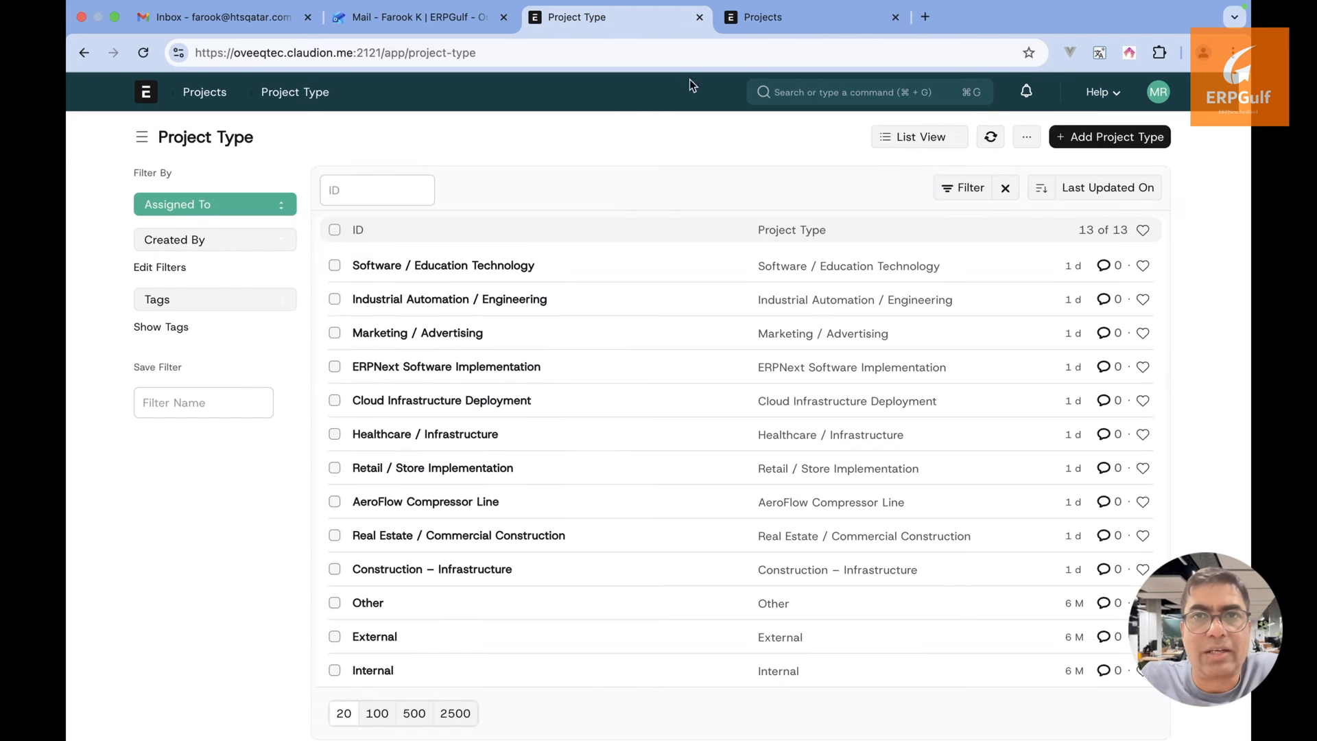
{"action": "left_click", "coordinate": [819, 96]}
{"action": "type", "text": "project t"}
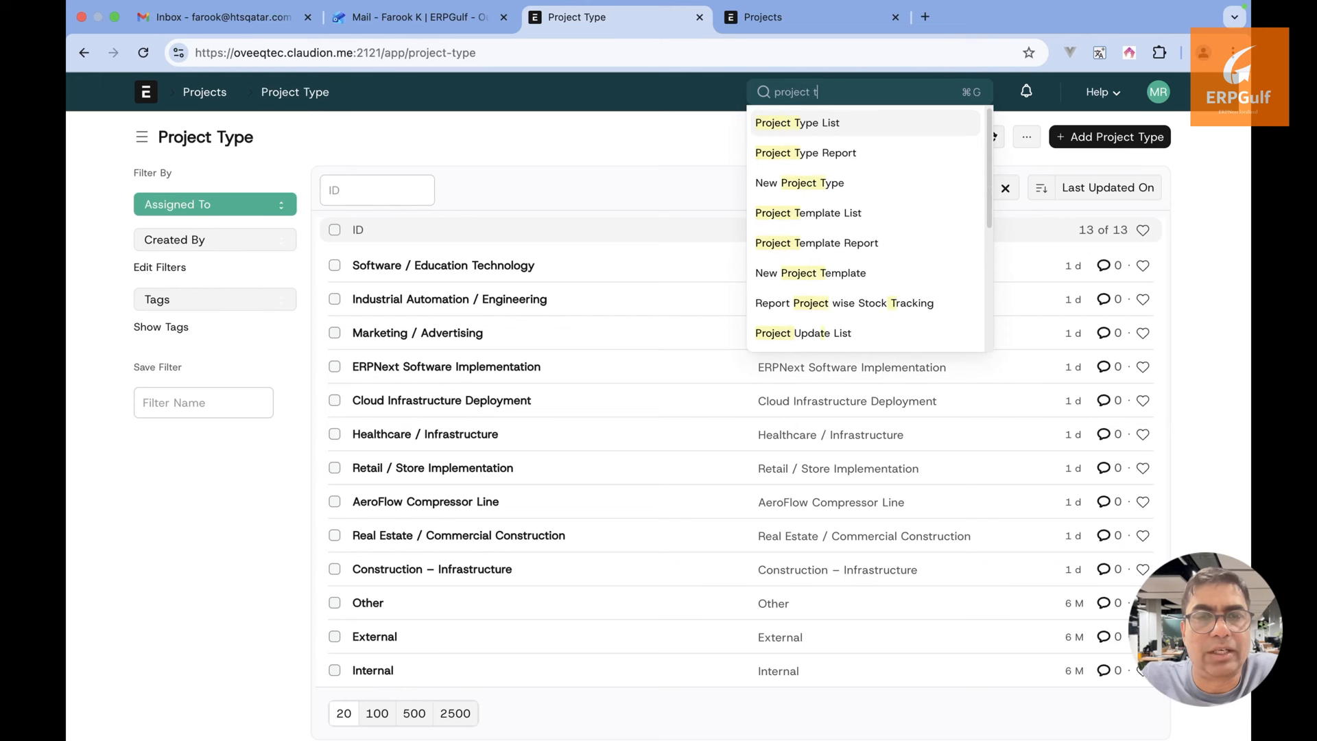
{"action": "type", "text": "em"}
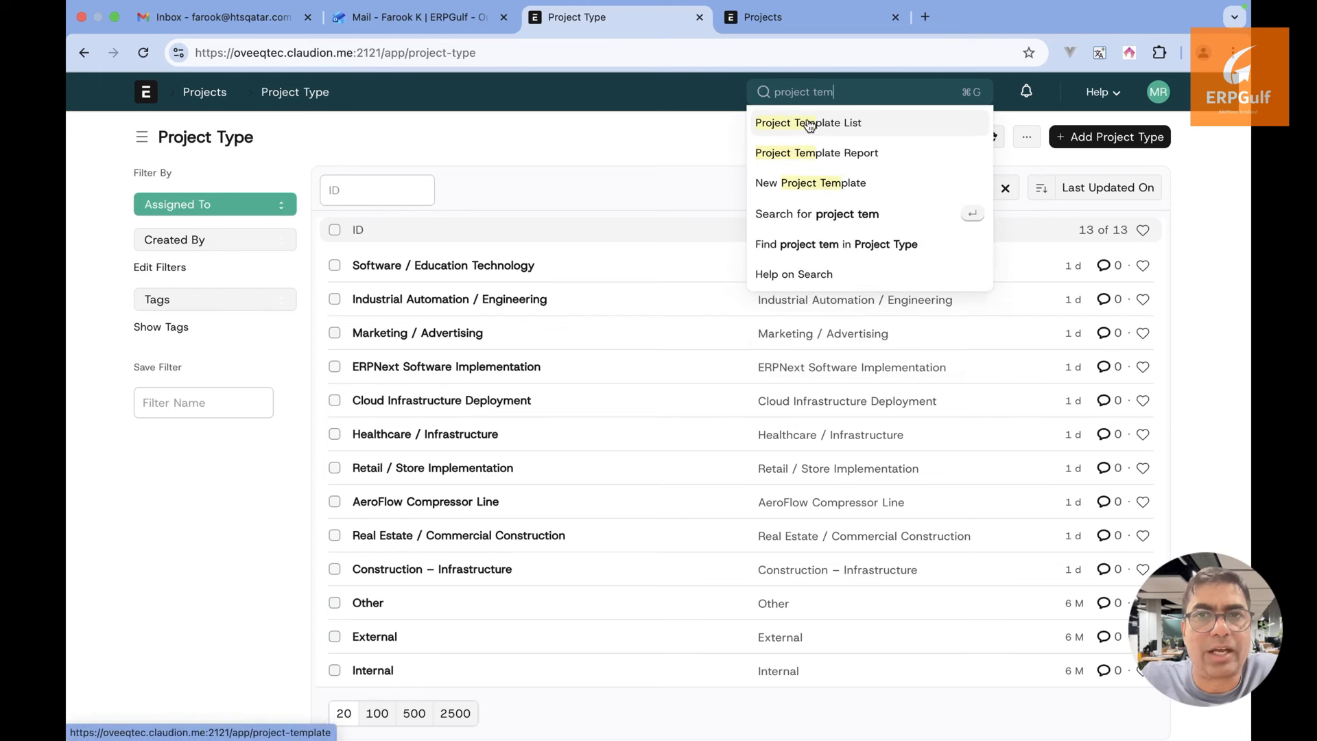
{"action": "left_click", "coordinate": [809, 123]}
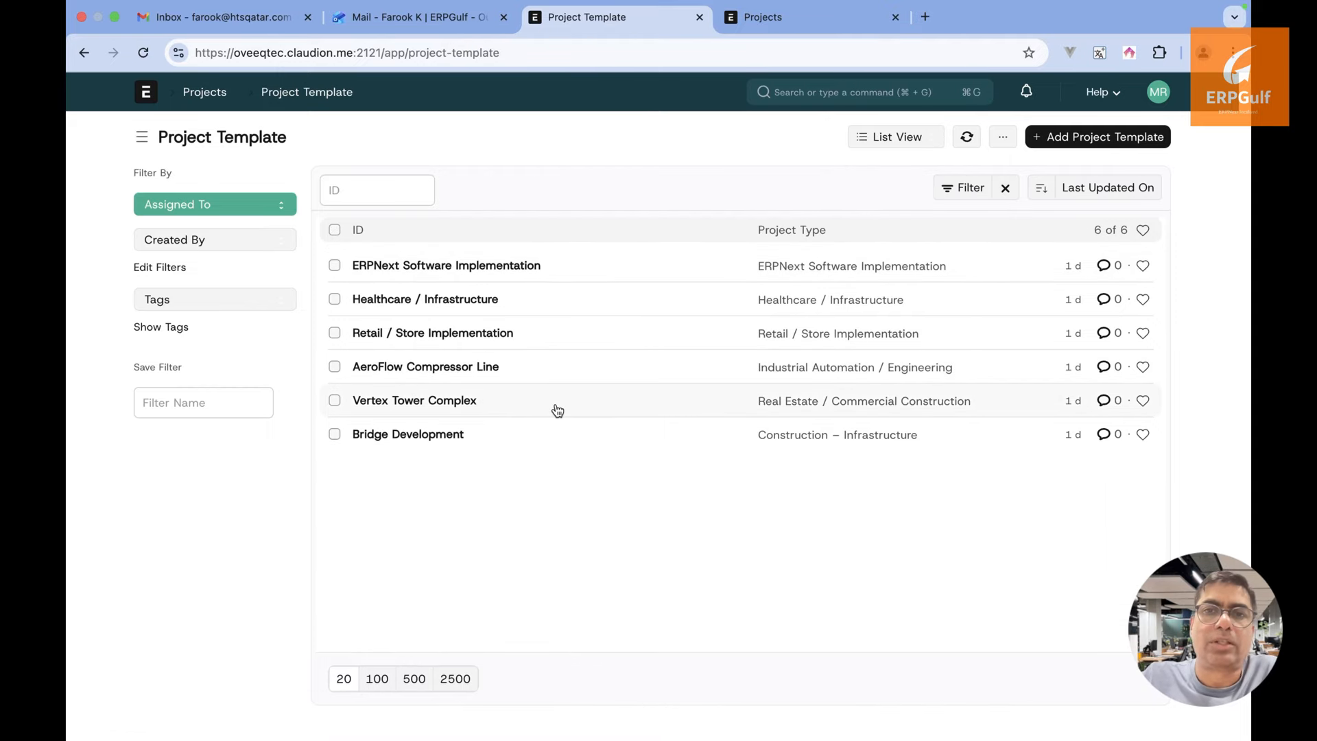
{"action": "left_click", "coordinate": [431, 439]}
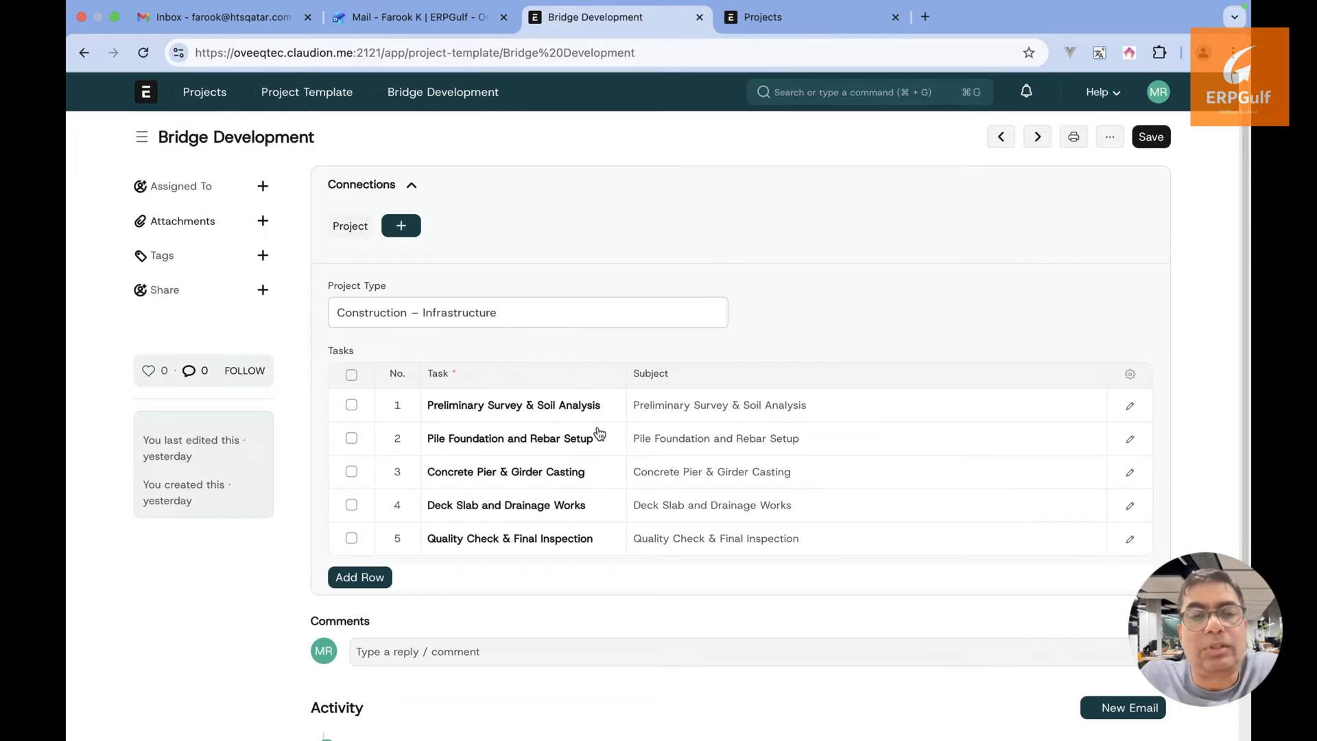
{"action": "left_click", "coordinate": [613, 410]}
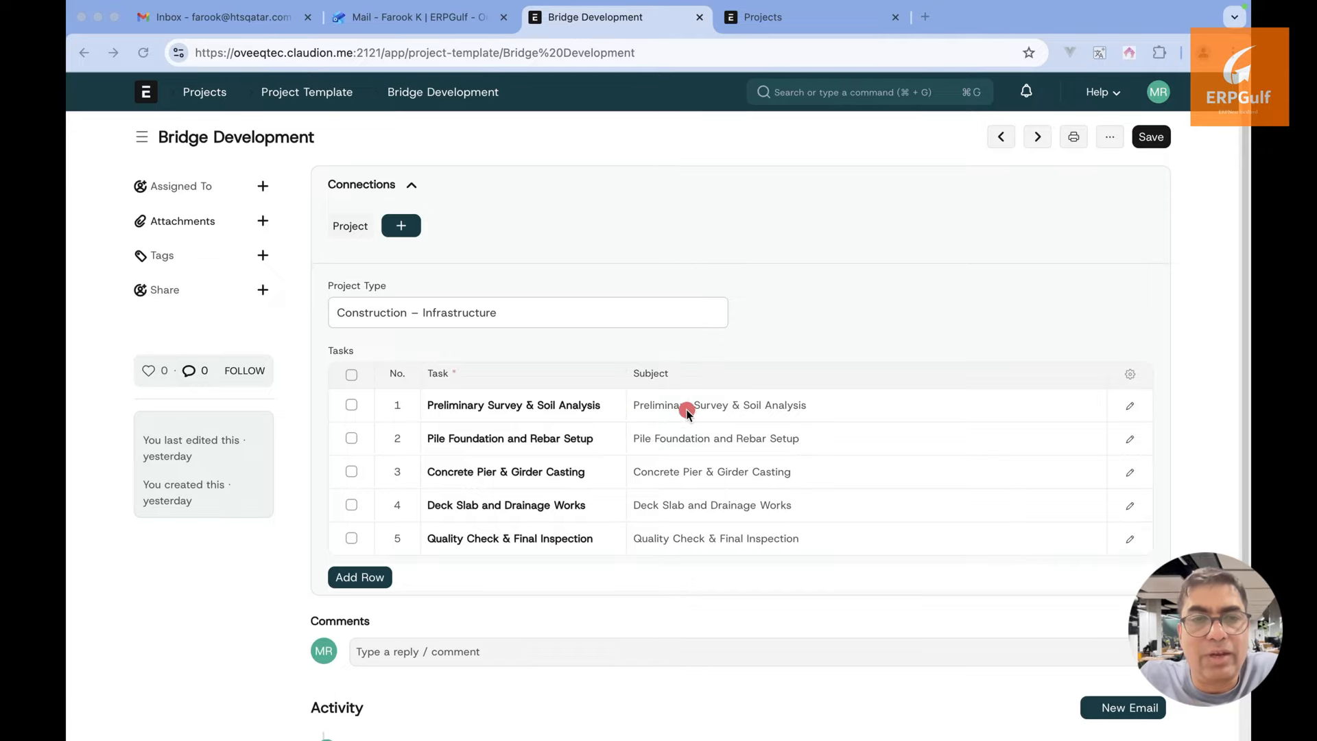
{"action": "left_click_drag", "start_coordinate": [635, 403], "coordinate": [961, 404]}
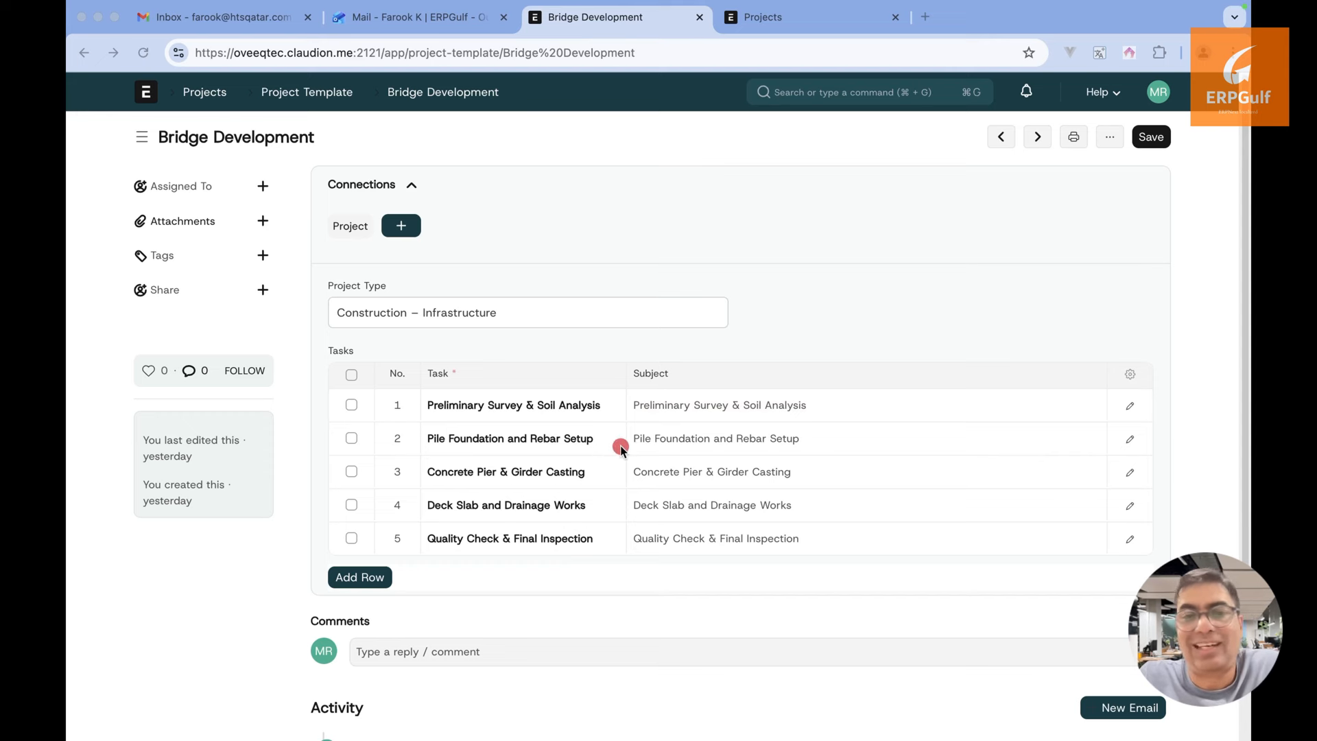
{"action": "left_click_drag", "start_coordinate": [621, 446], "coordinate": [809, 446]}
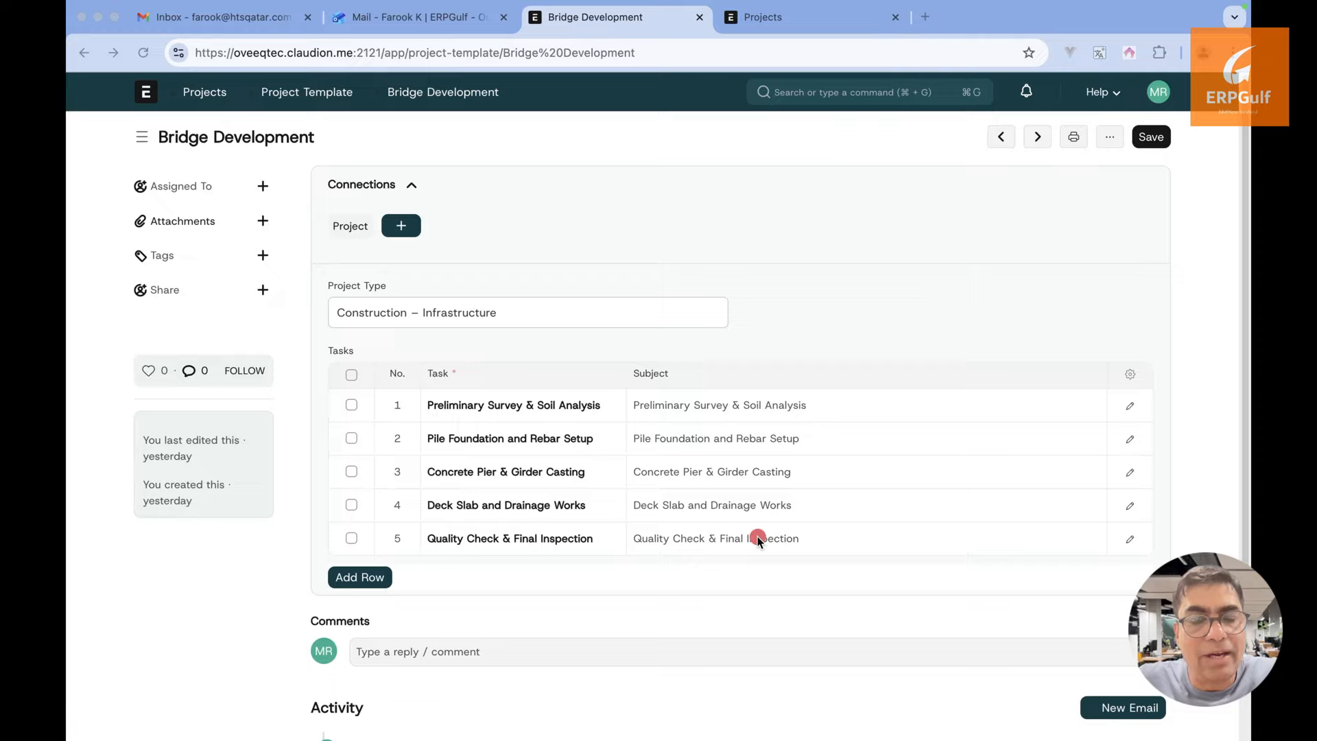
{"action": "key", "text": "super+Tab"}
{"action": "key", "text": "super+Tab"}
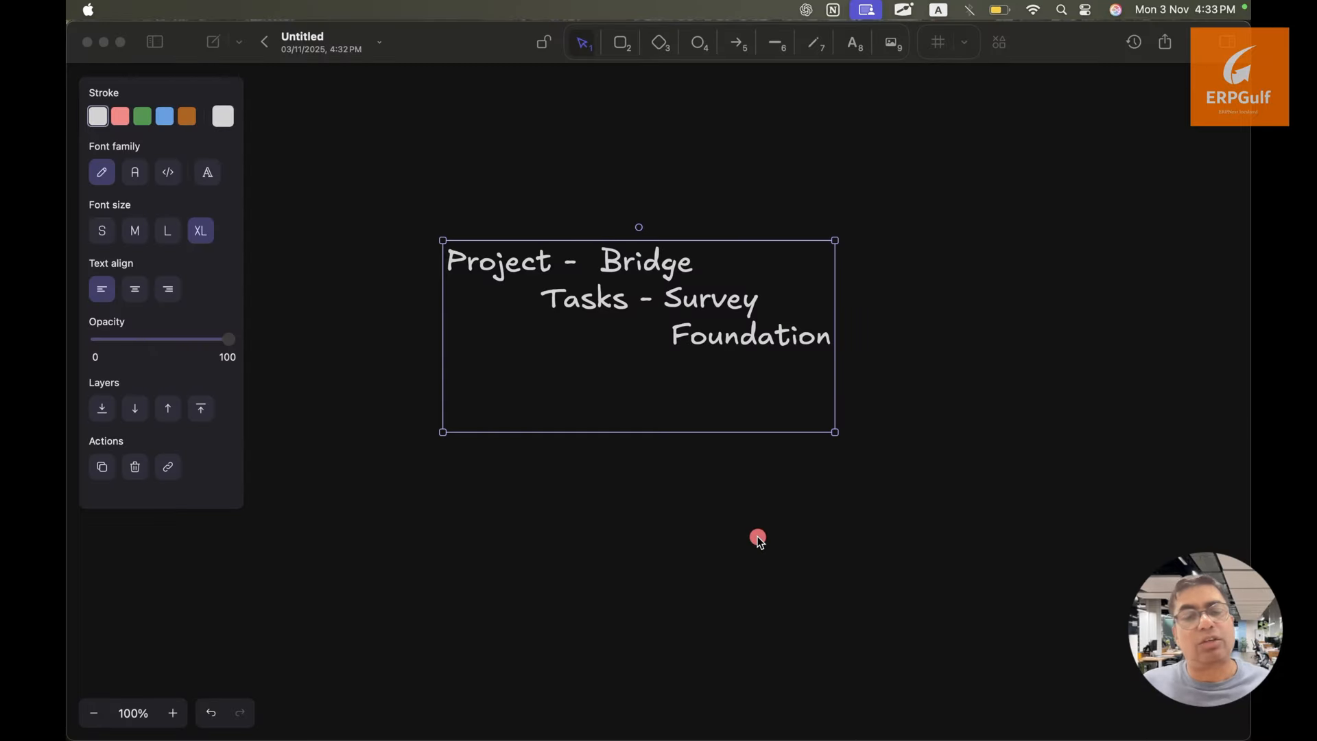
{"action": "key", "text": "super+Tab"}
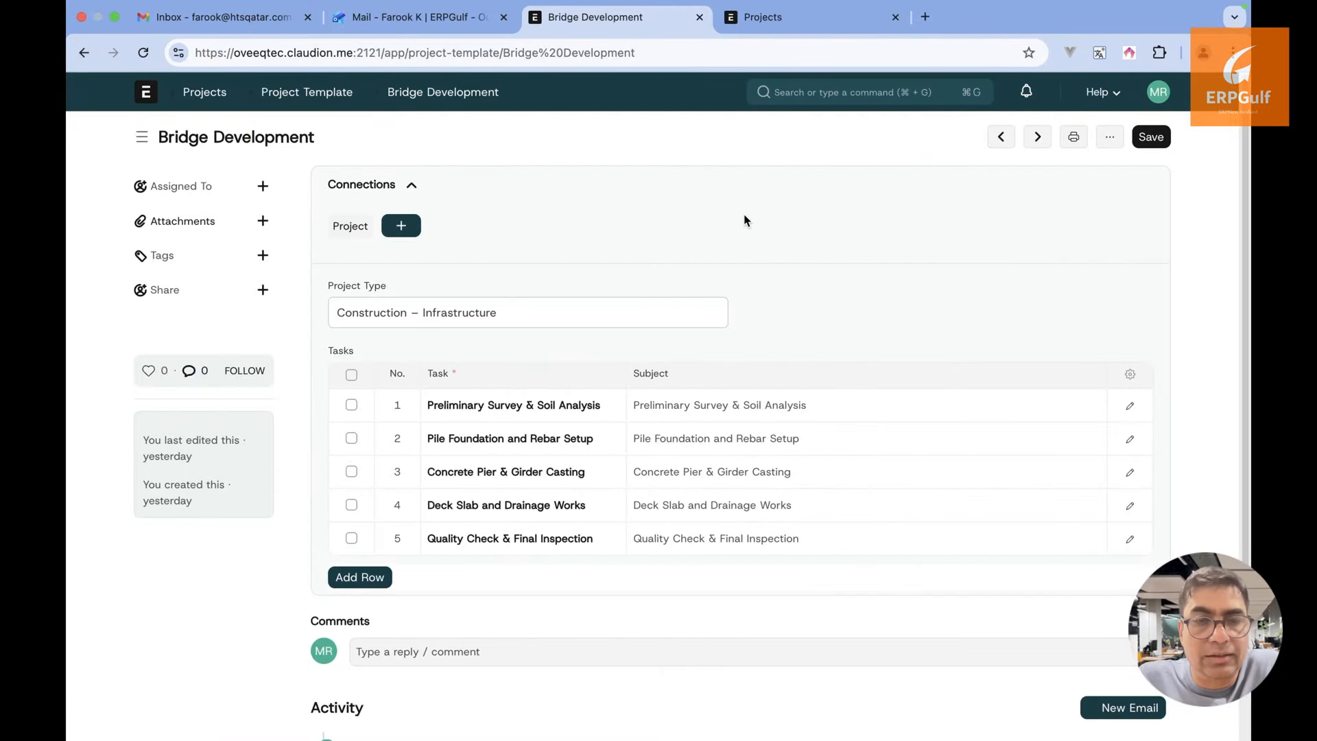
{"action": "left_click", "coordinate": [522, 446]}
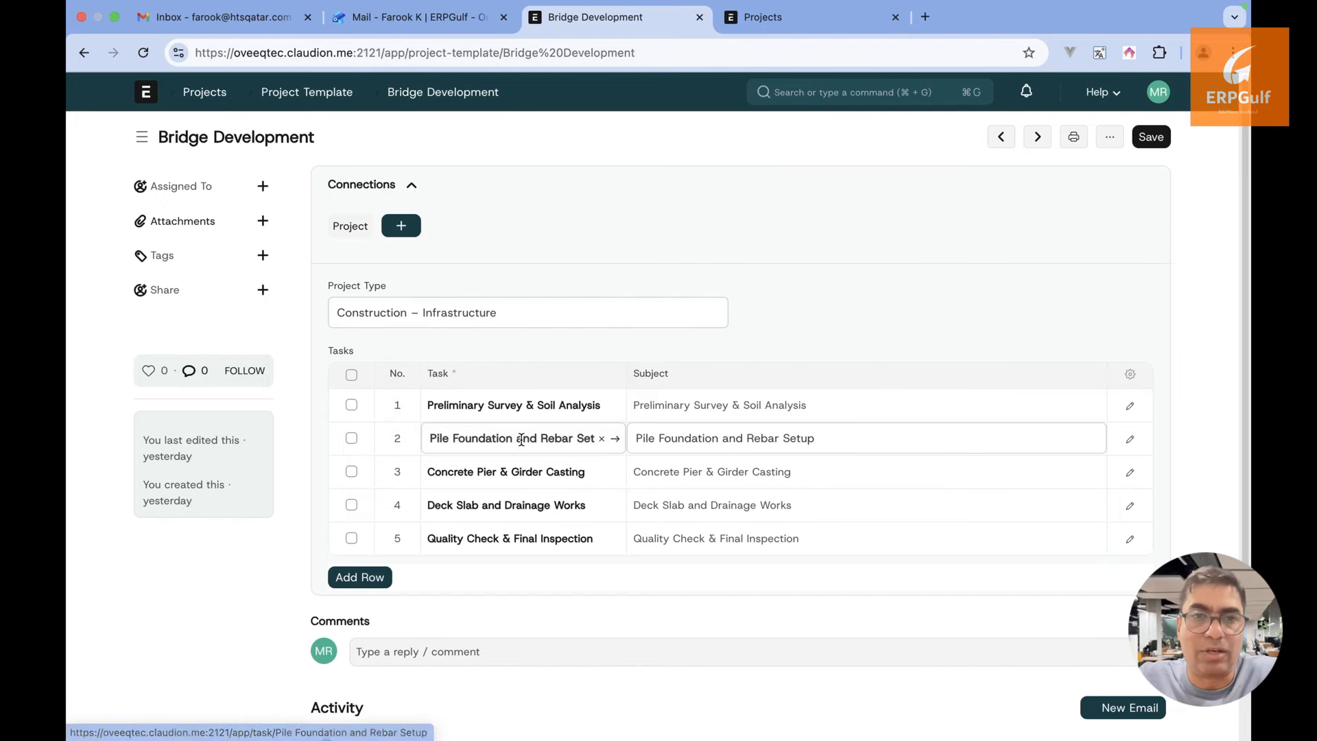
{"action": "left_click", "coordinate": [621, 441]}
{"action": "scroll", "coordinate": [620, 439], "scroll_direction": "down", "scroll_amount": 2}
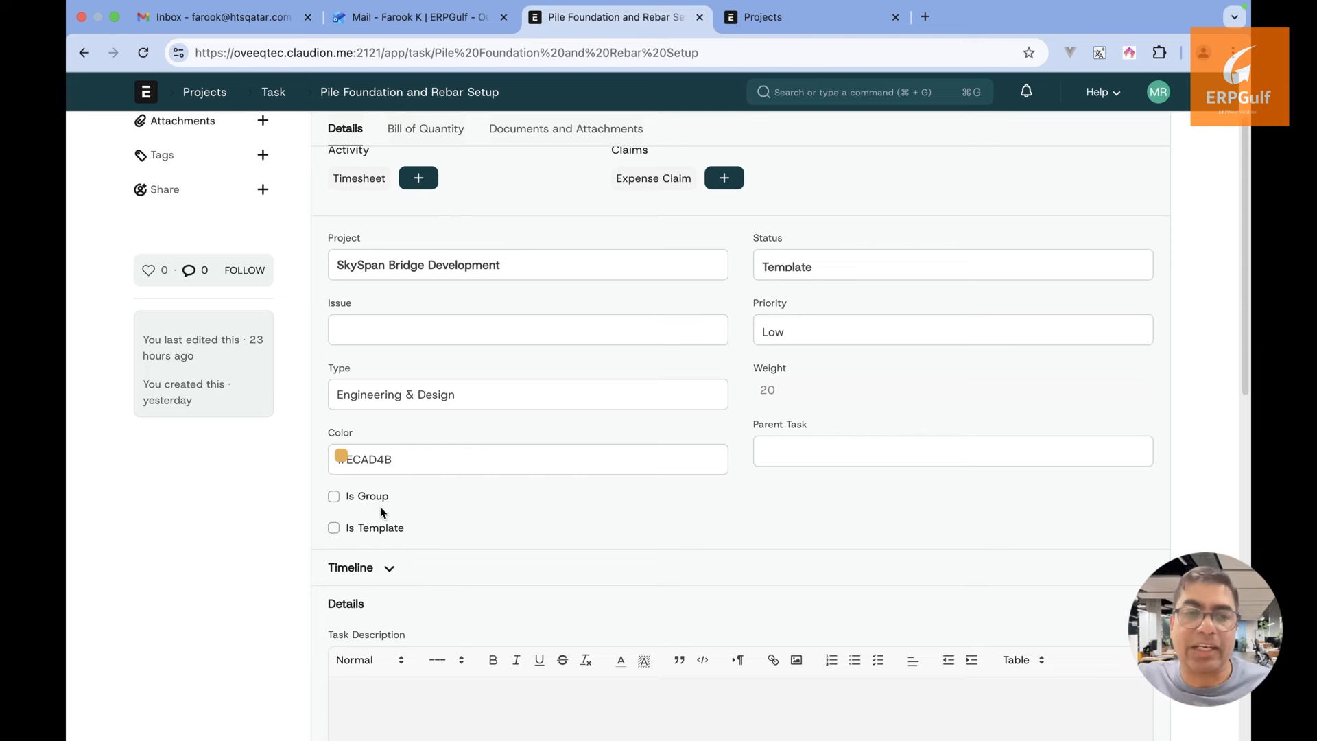
{"action": "left_click", "coordinate": [84, 53]}
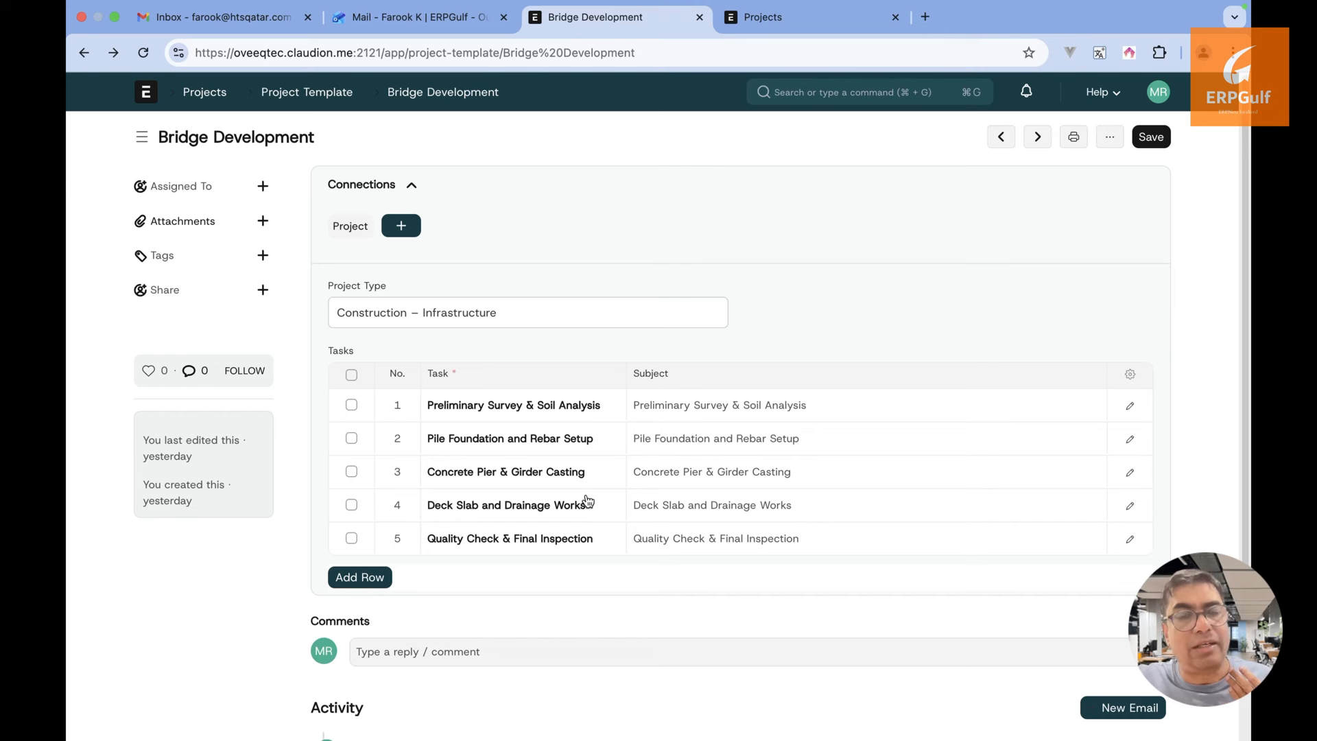
{"action": "key", "text": "super+Tab"}
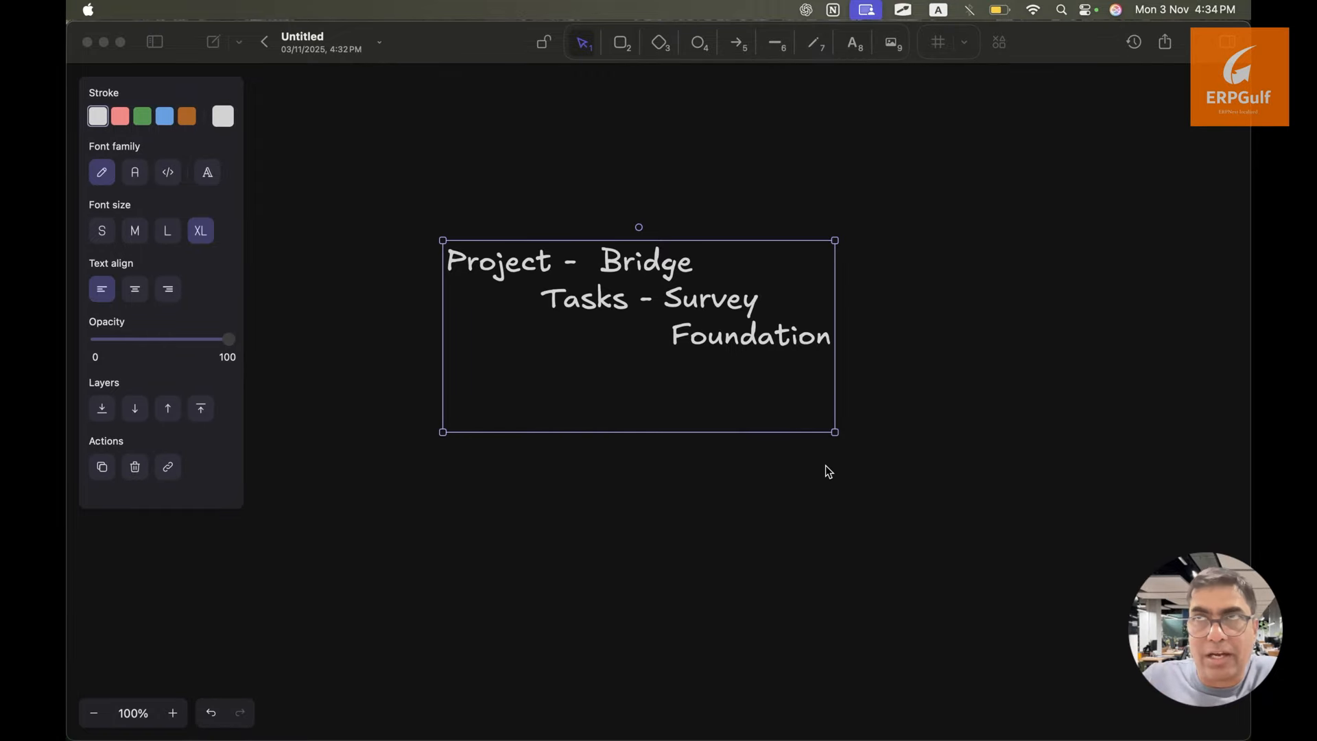
{"action": "left_click", "coordinate": [262, 48]}
{"action": "left_click", "coordinate": [261, 45]}
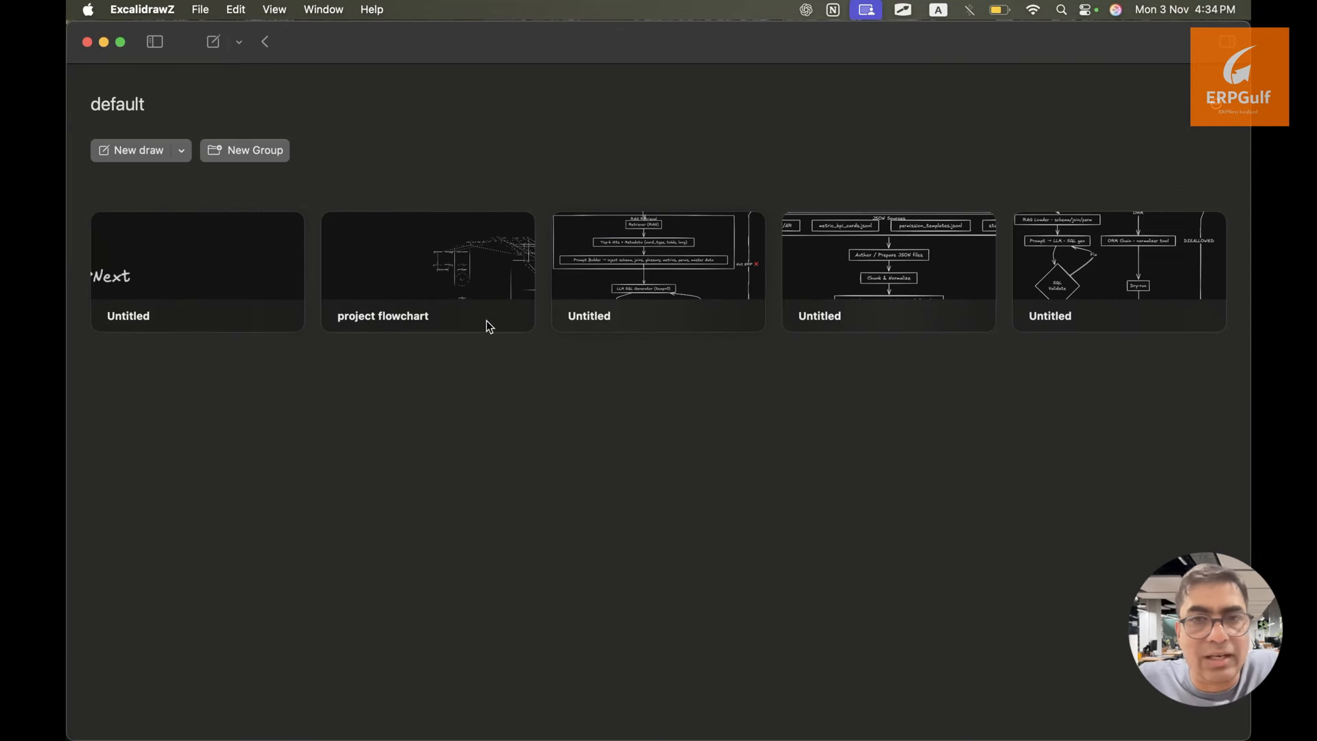
{"action": "left_click", "coordinate": [459, 273]}
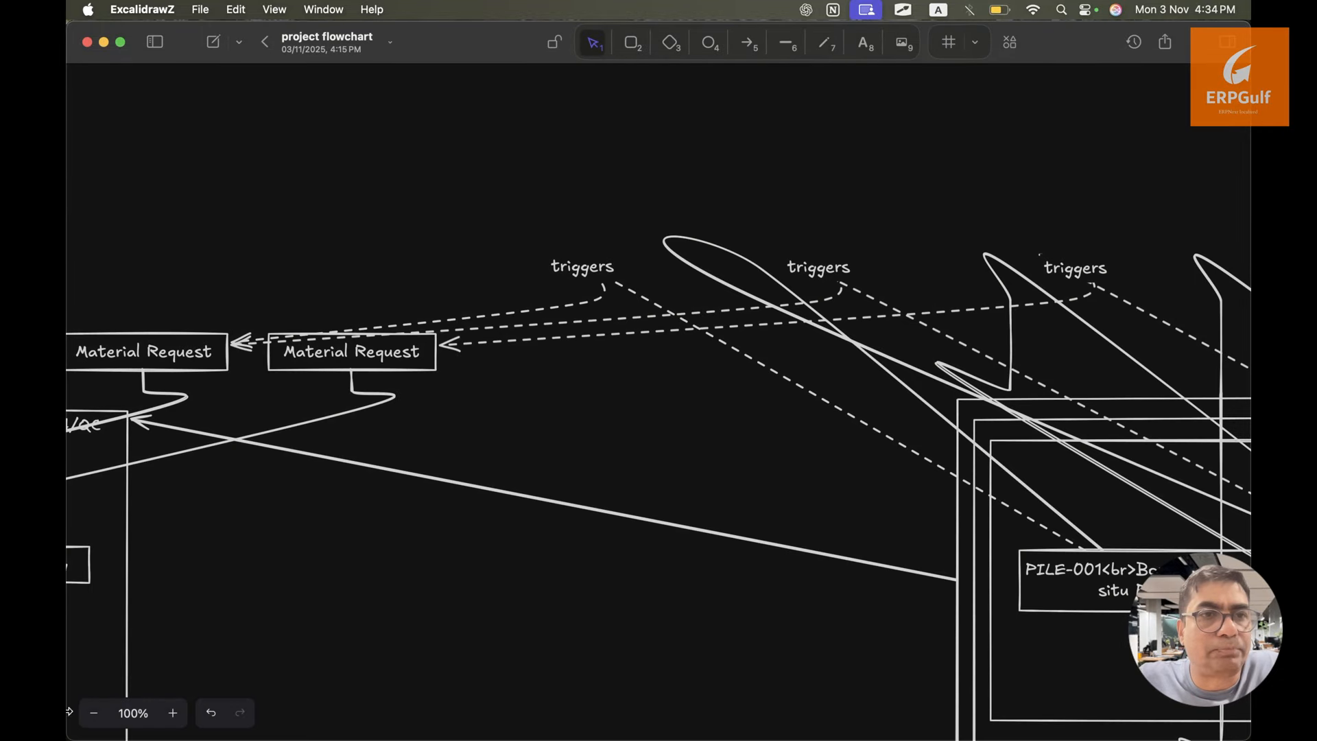
{"action": "left_click", "coordinate": [94, 713]}
{"action": "left_click", "coordinate": [94, 713]}
{"action": "left_click", "coordinate": [94, 714]}
{"action": "left_click", "coordinate": [94, 714]}
{"action": "left_click", "coordinate": [94, 713]}
{"action": "left_click", "coordinate": [94, 713]}
{"action": "left_click", "coordinate": [94, 713]}
{"action": "left_click", "coordinate": [94, 713]}
{"action": "left_click", "coordinate": [94, 714]}
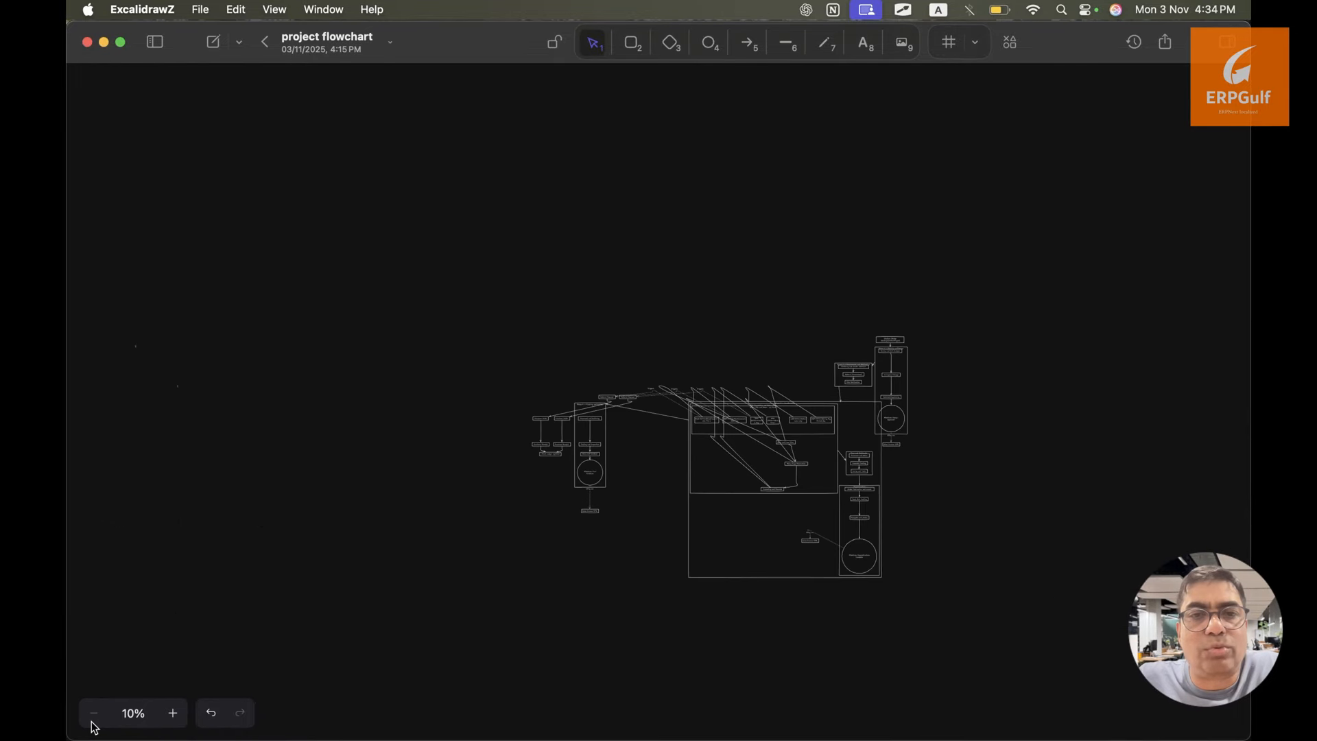
{"action": "left_click", "coordinate": [172, 713]}
{"action": "left_click", "coordinate": [172, 714]}
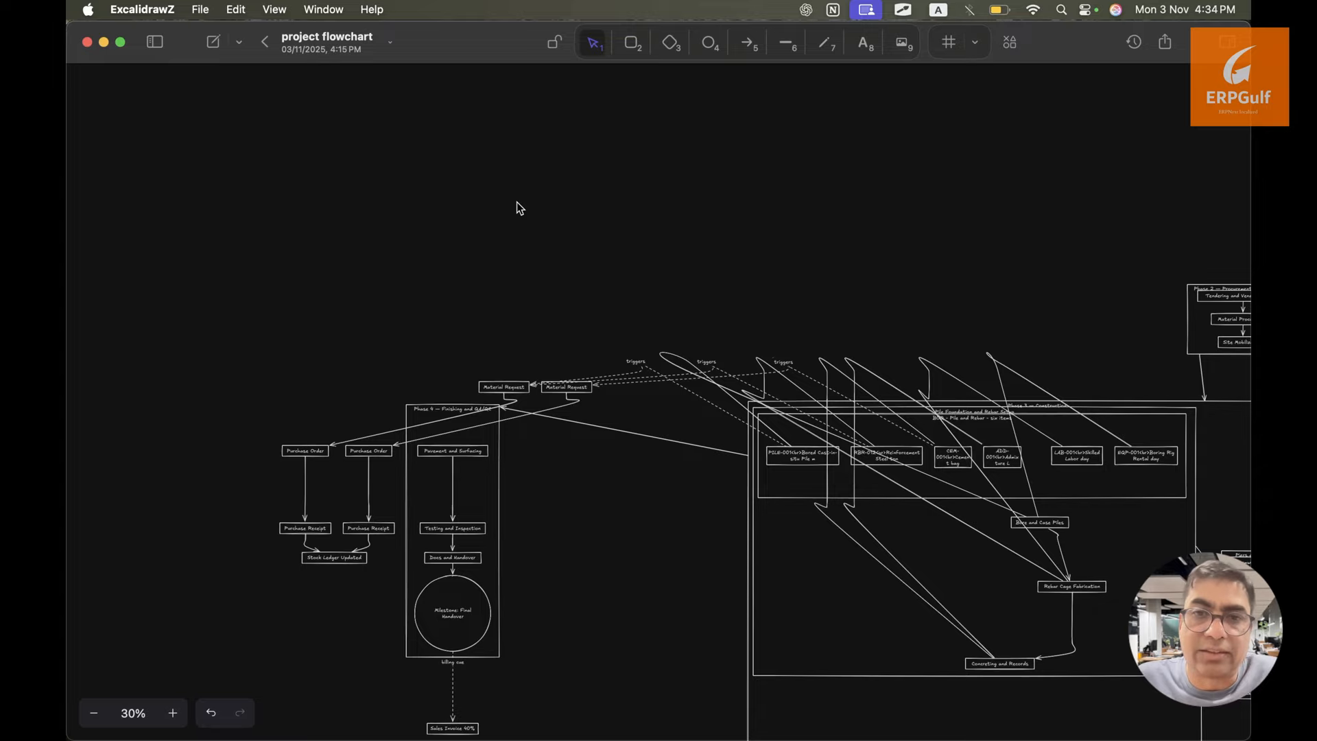
{"action": "left_click", "coordinate": [264, 42]}
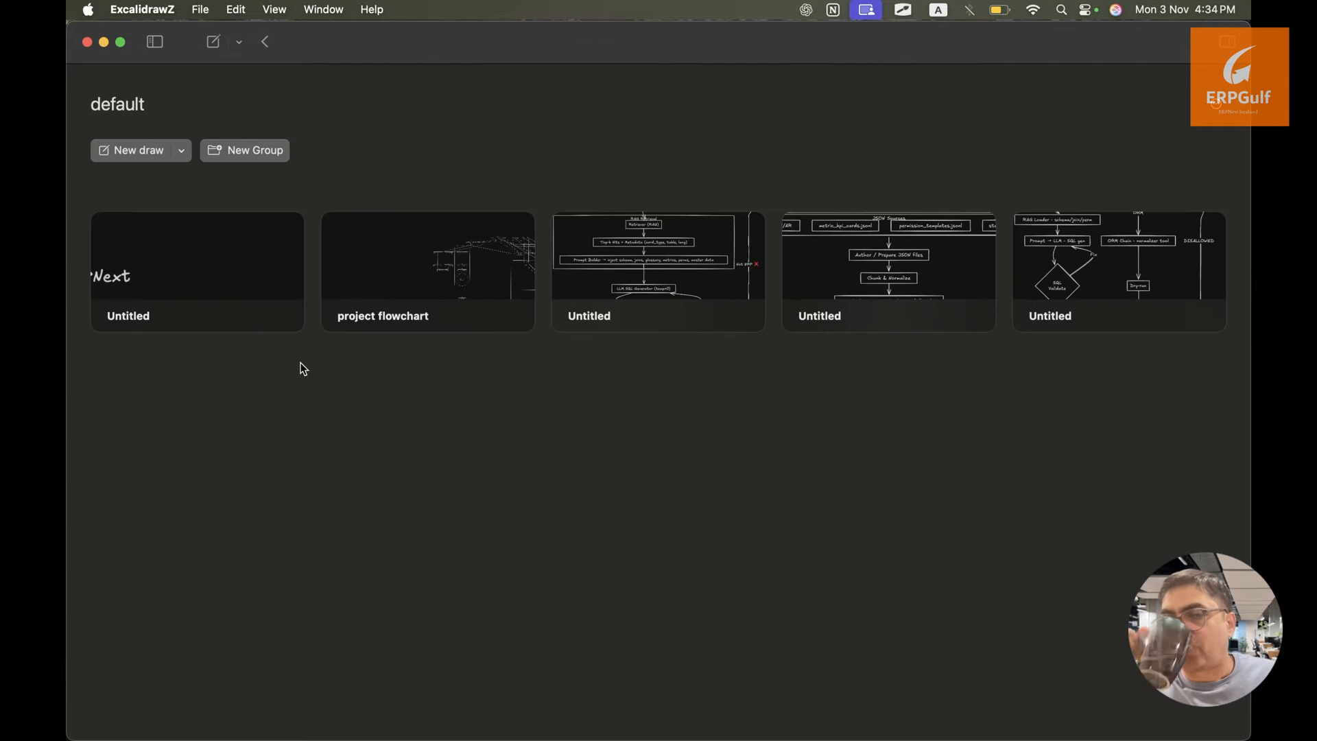
{"action": "left_click", "coordinate": [232, 269]}
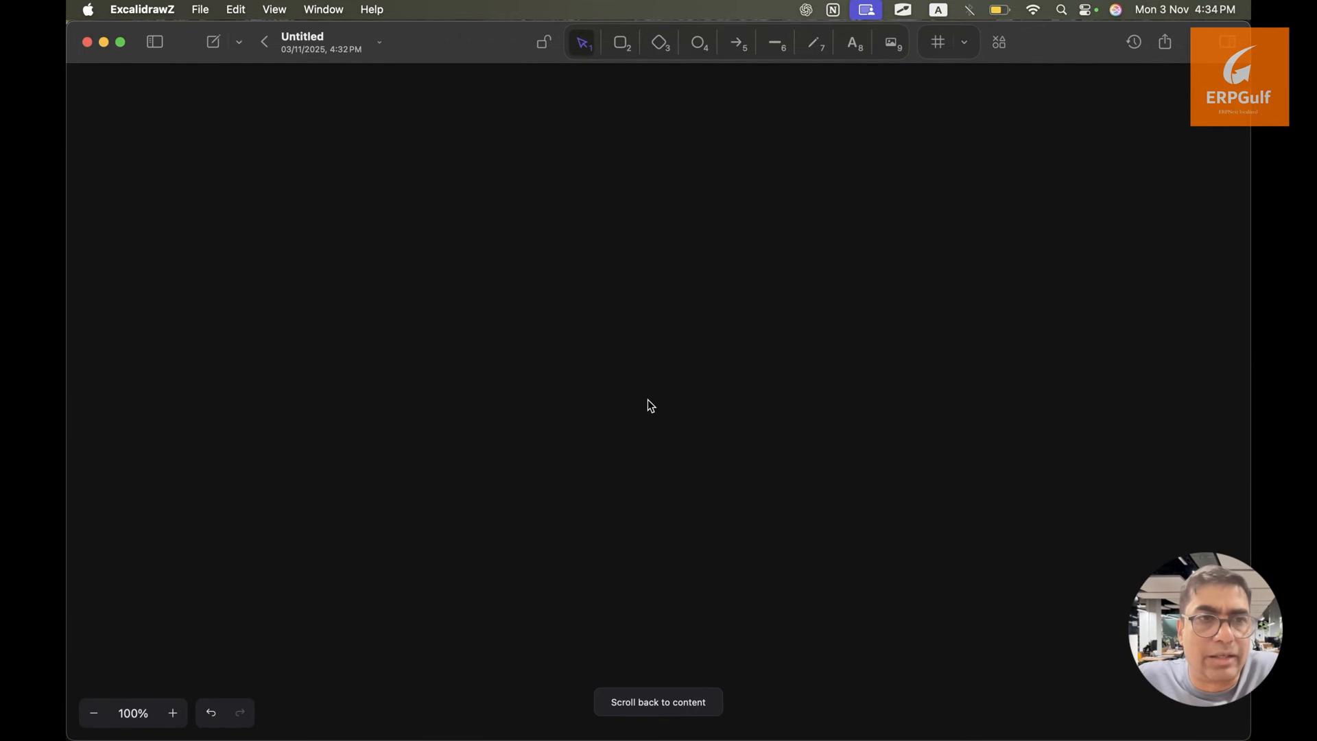
{"action": "key", "text": "super+Tab"}
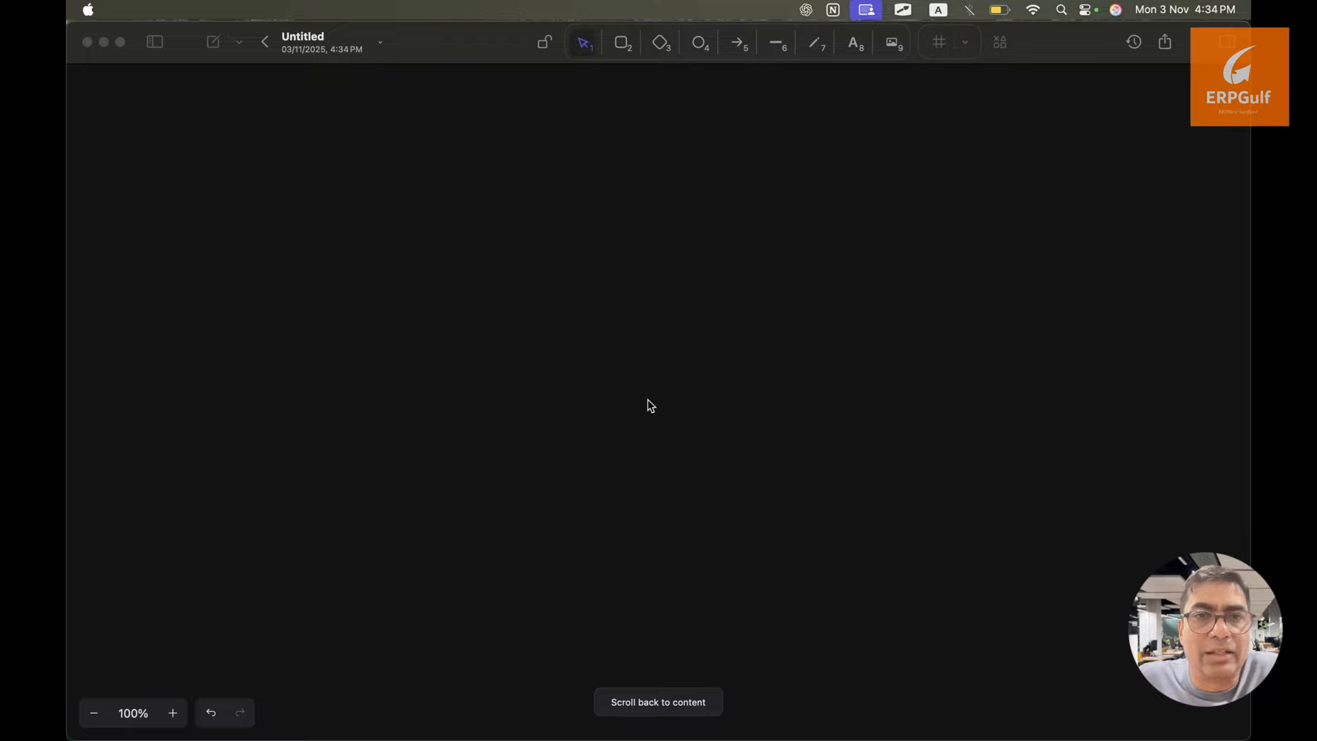
{"action": "key", "text": "super+Tab"}
{"action": "key", "text": "super+Tab"}
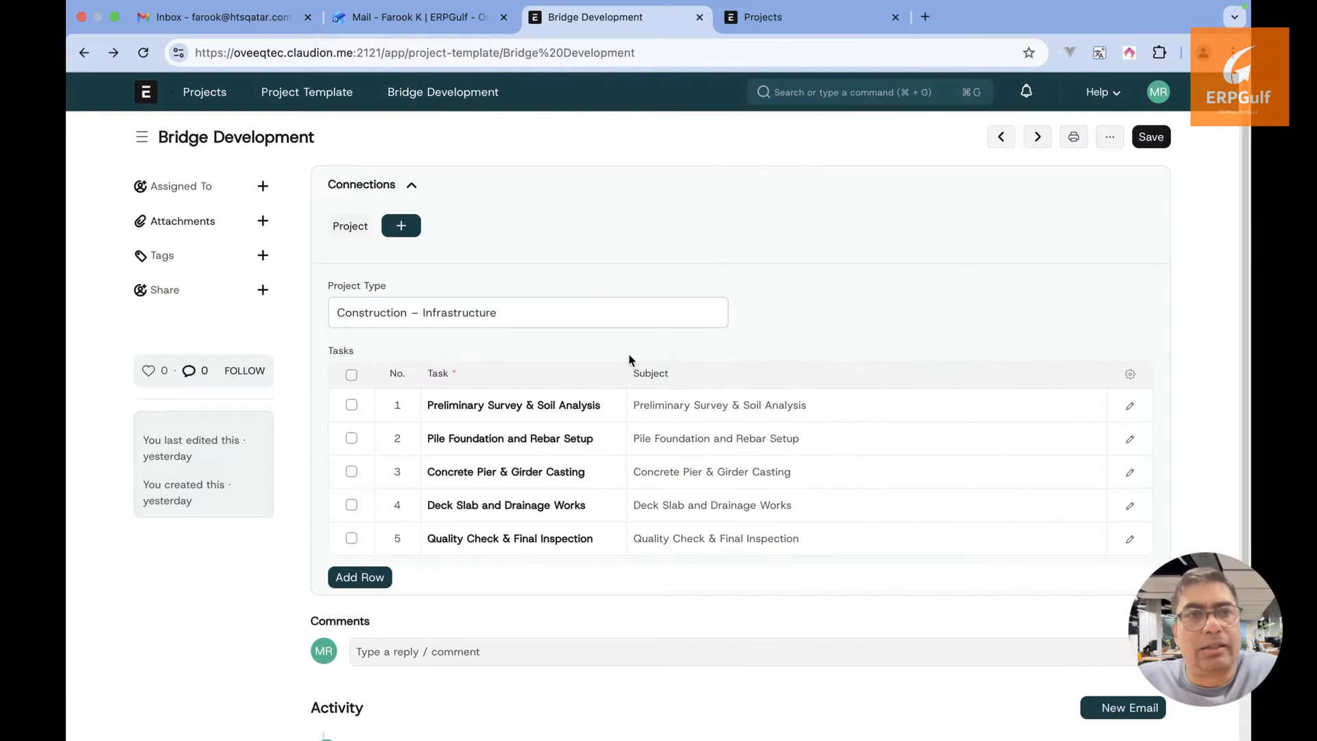
Search 'project ty', view the Cloud Infrastructure Deployment project type, and return to the type list
{"action": "left_click", "coordinate": [774, 24]}
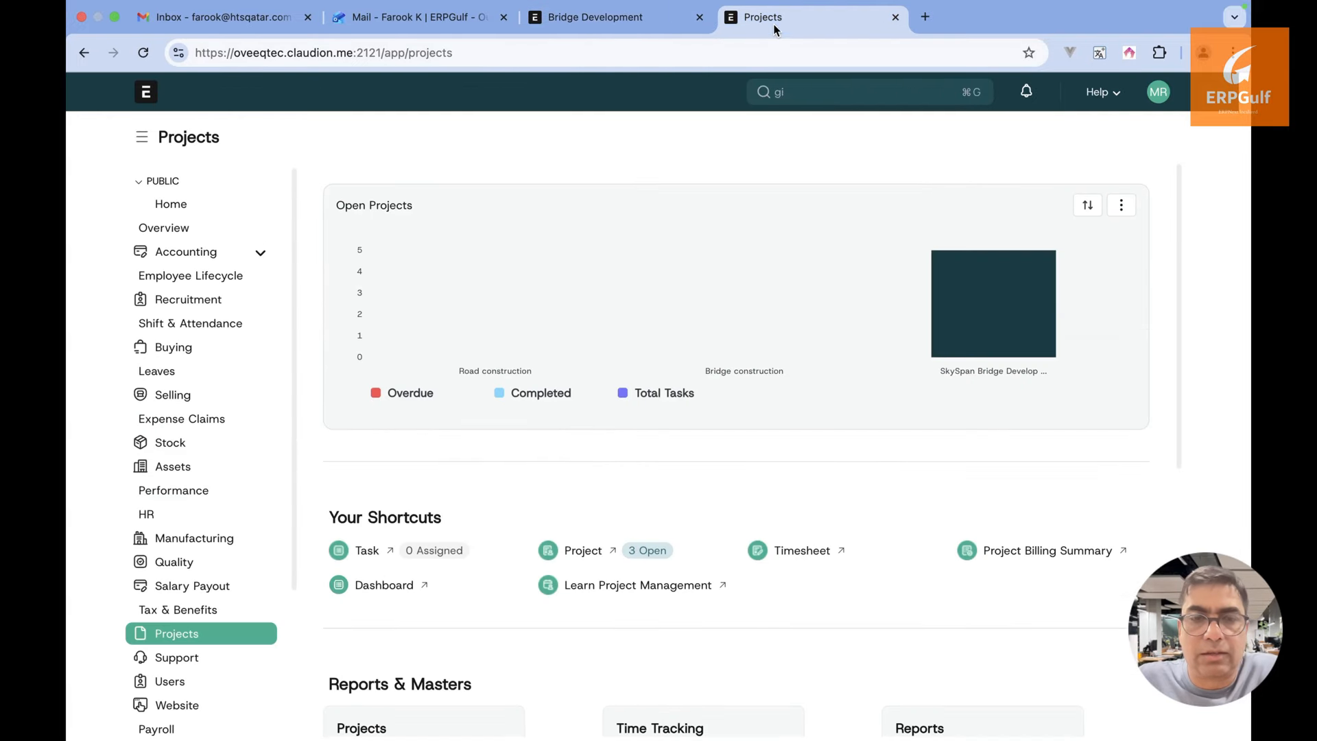
{"action": "double_click", "coordinate": [793, 100]}
{"action": "type", "text": "por"}
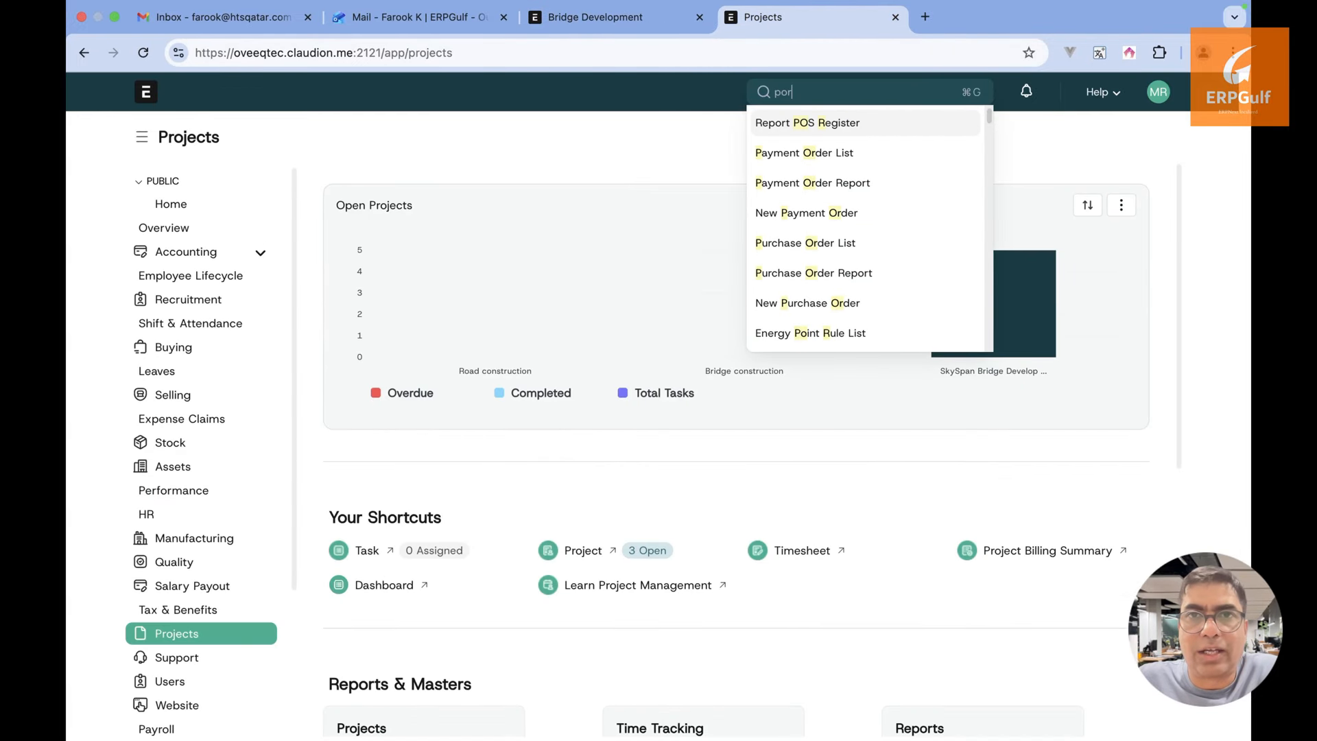
{"action": "key", "text": "BackSpace"}
{"action": "type", "text": "roject ty"}
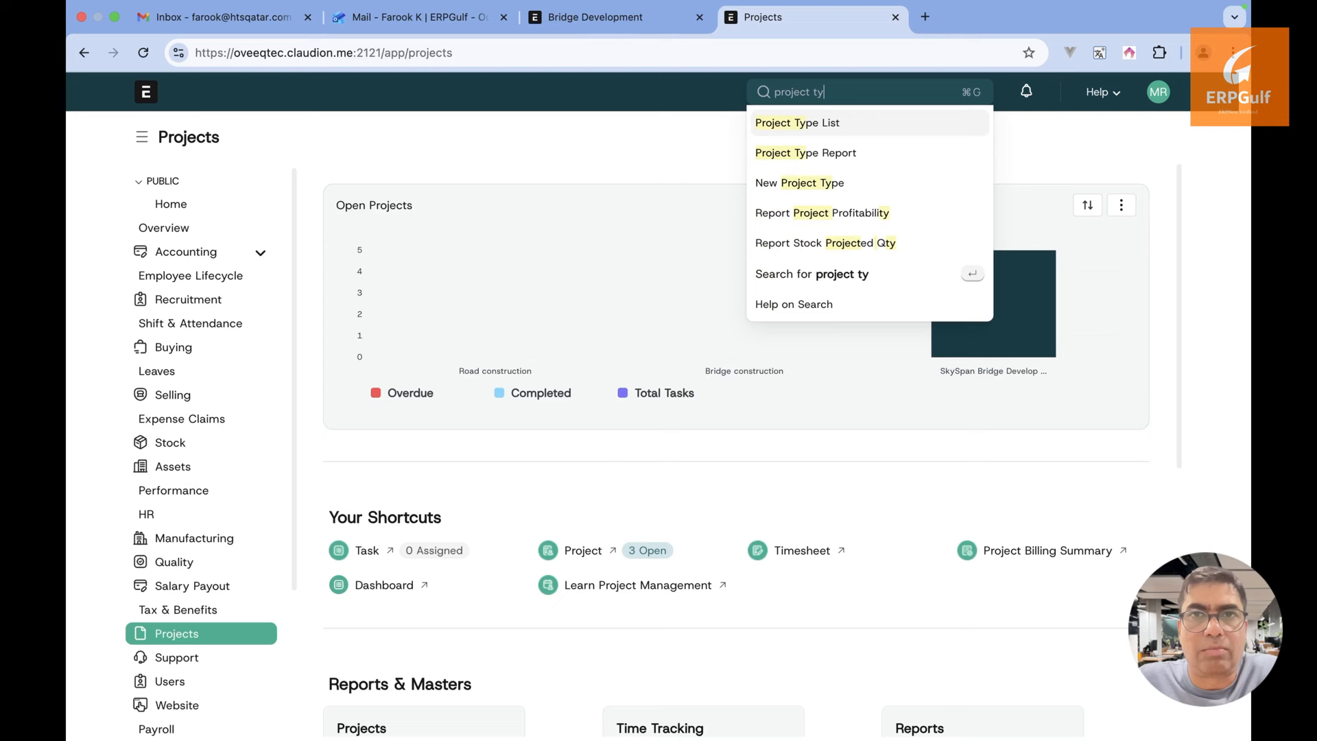
{"action": "left_click", "coordinate": [784, 125]}
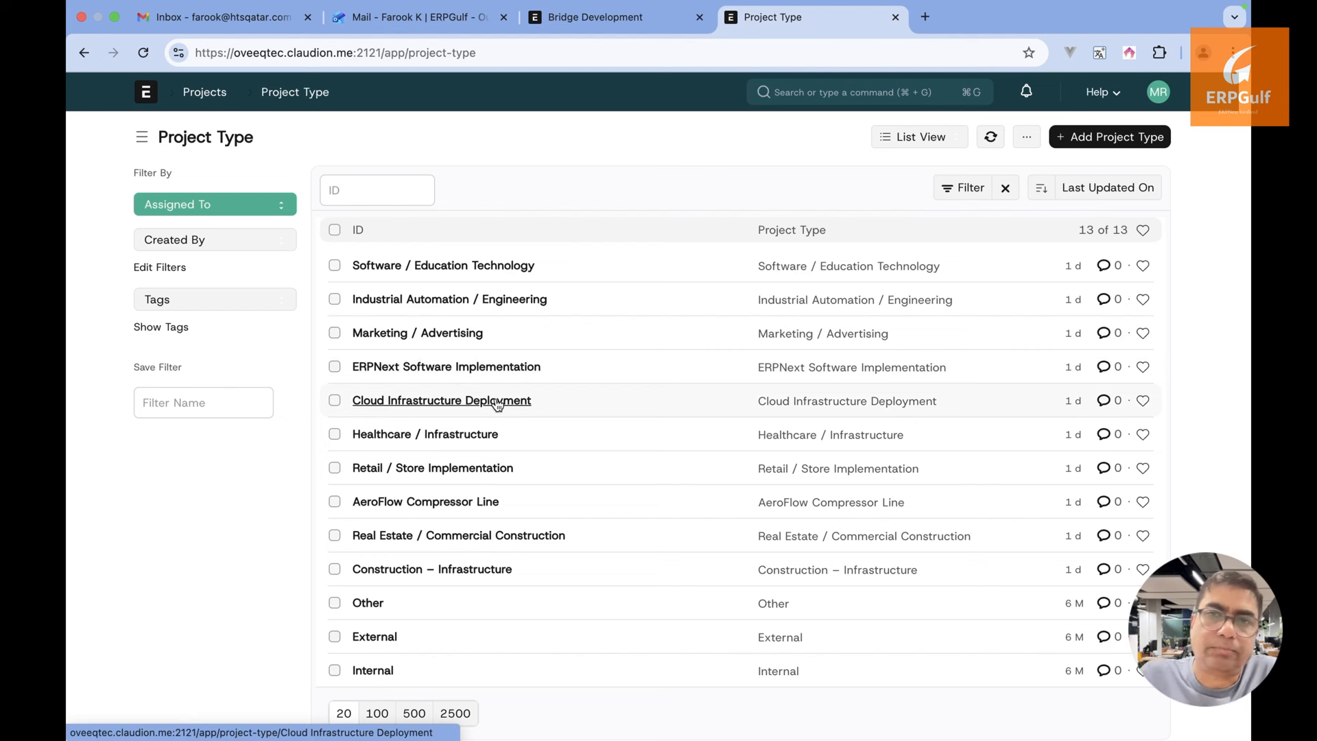
{"action": "left_click", "coordinate": [497, 404]}
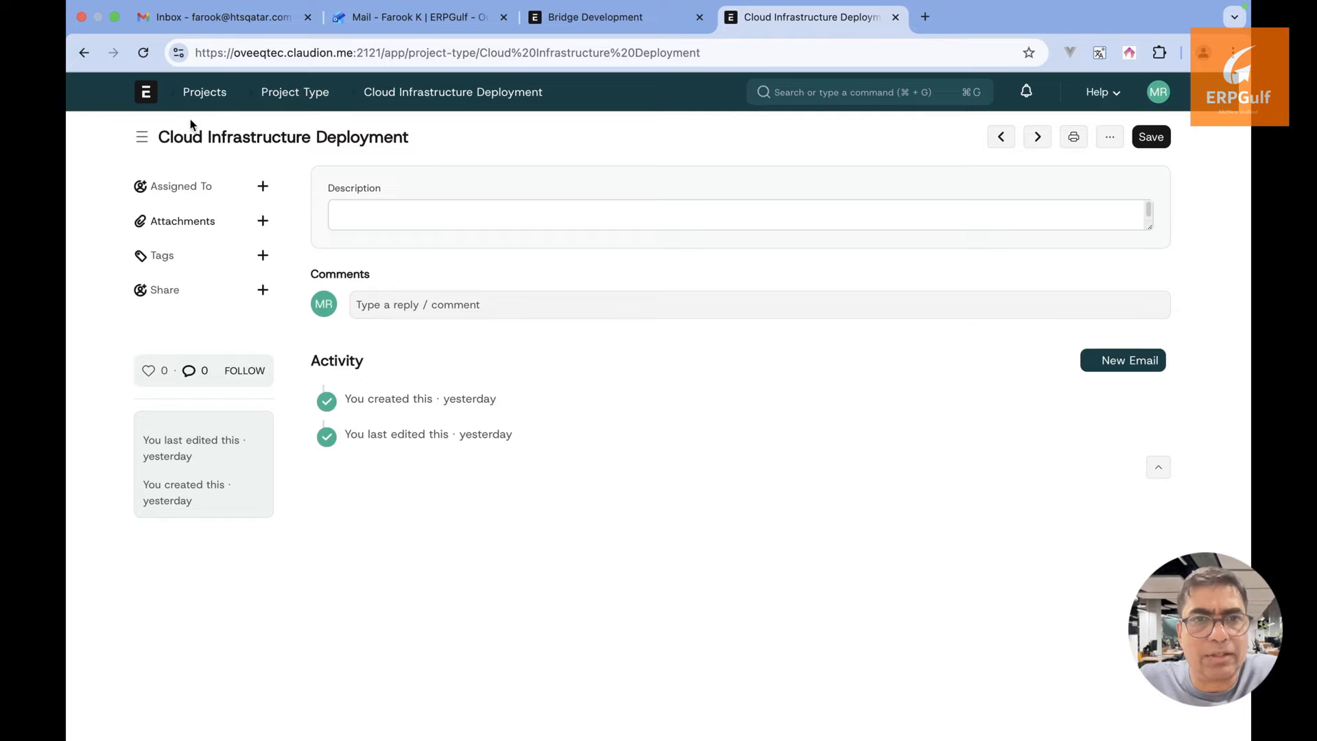
{"action": "left_click", "coordinate": [84, 54]}
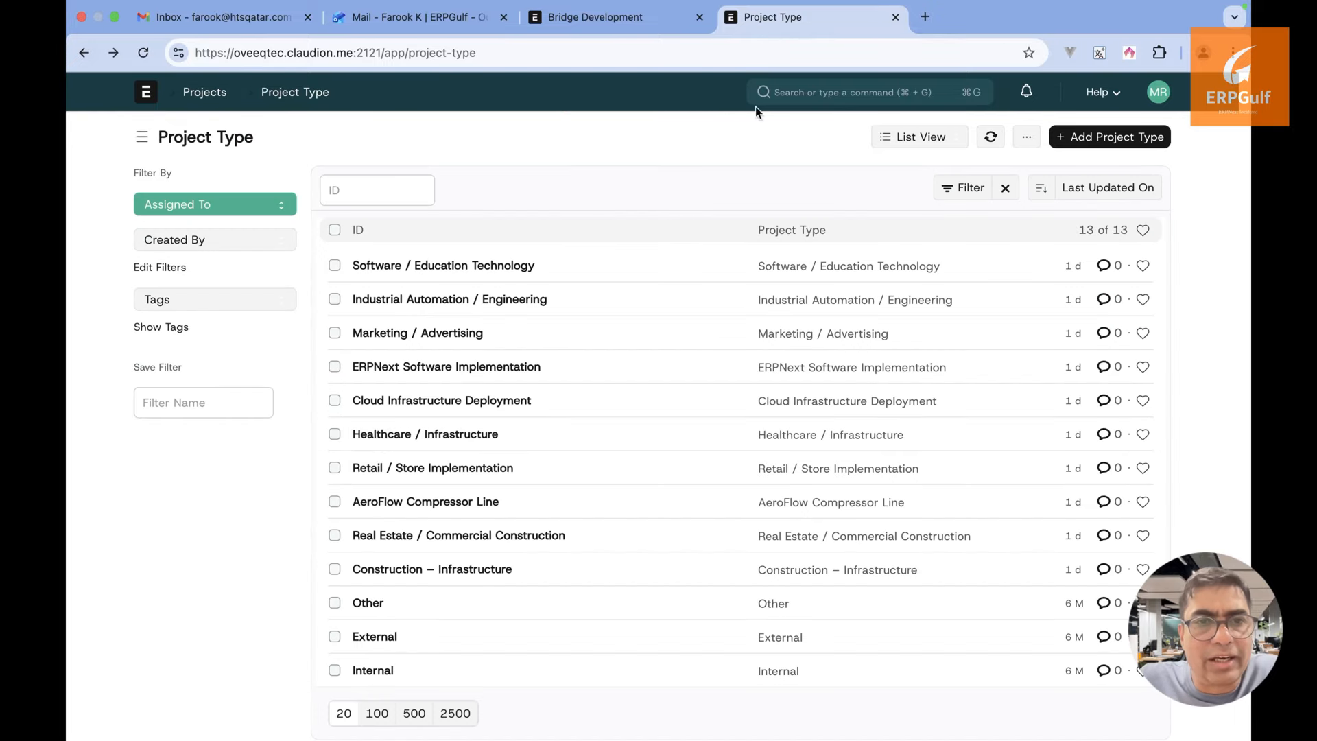
Search 'project te' and open the Project Template List
{"action": "left_click", "coordinate": [813, 93]}
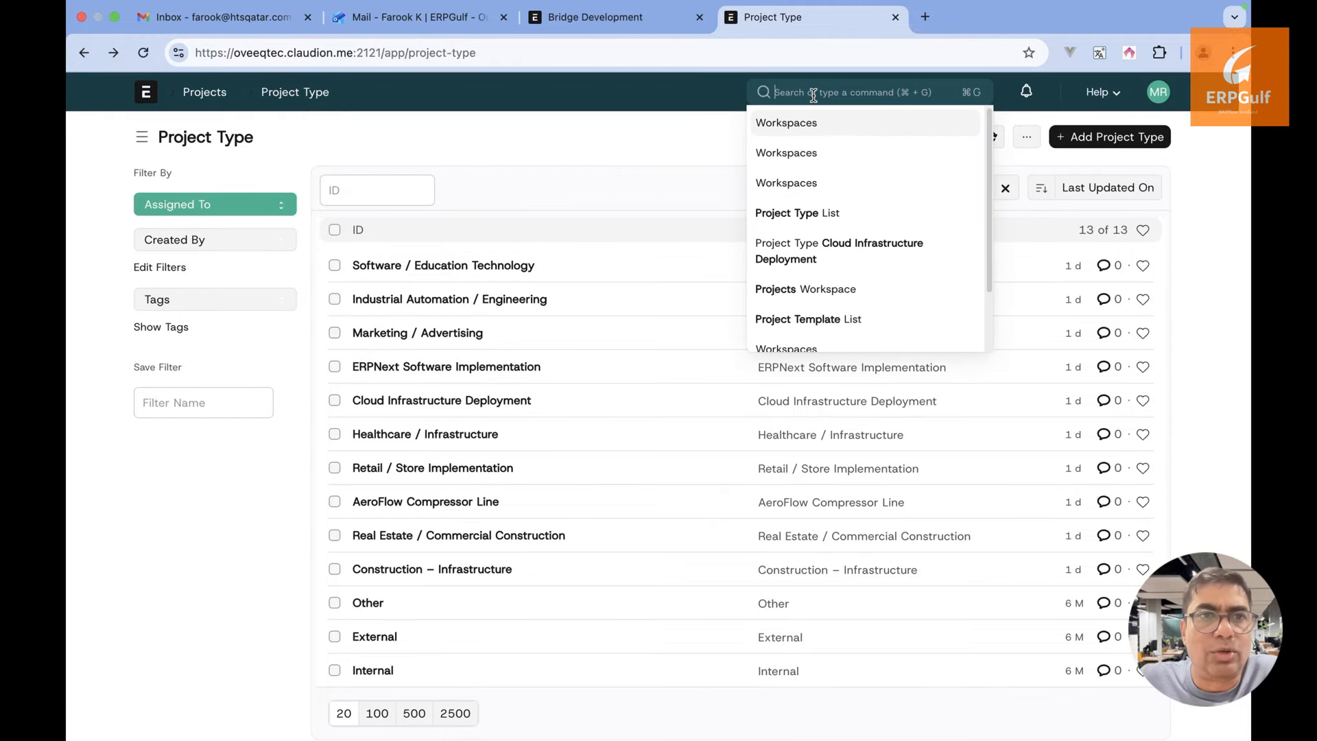
{"action": "type", "text": "project te"}
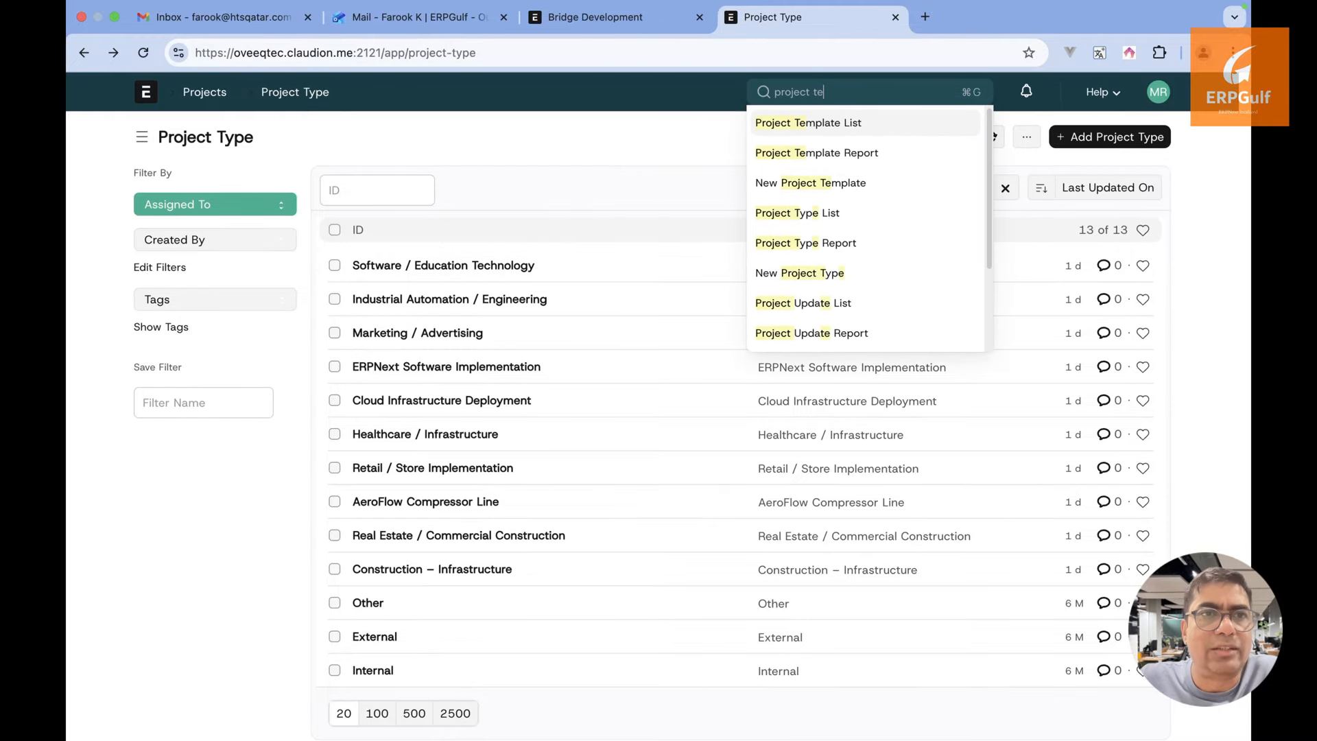
{"action": "left_click", "coordinate": [803, 124]}
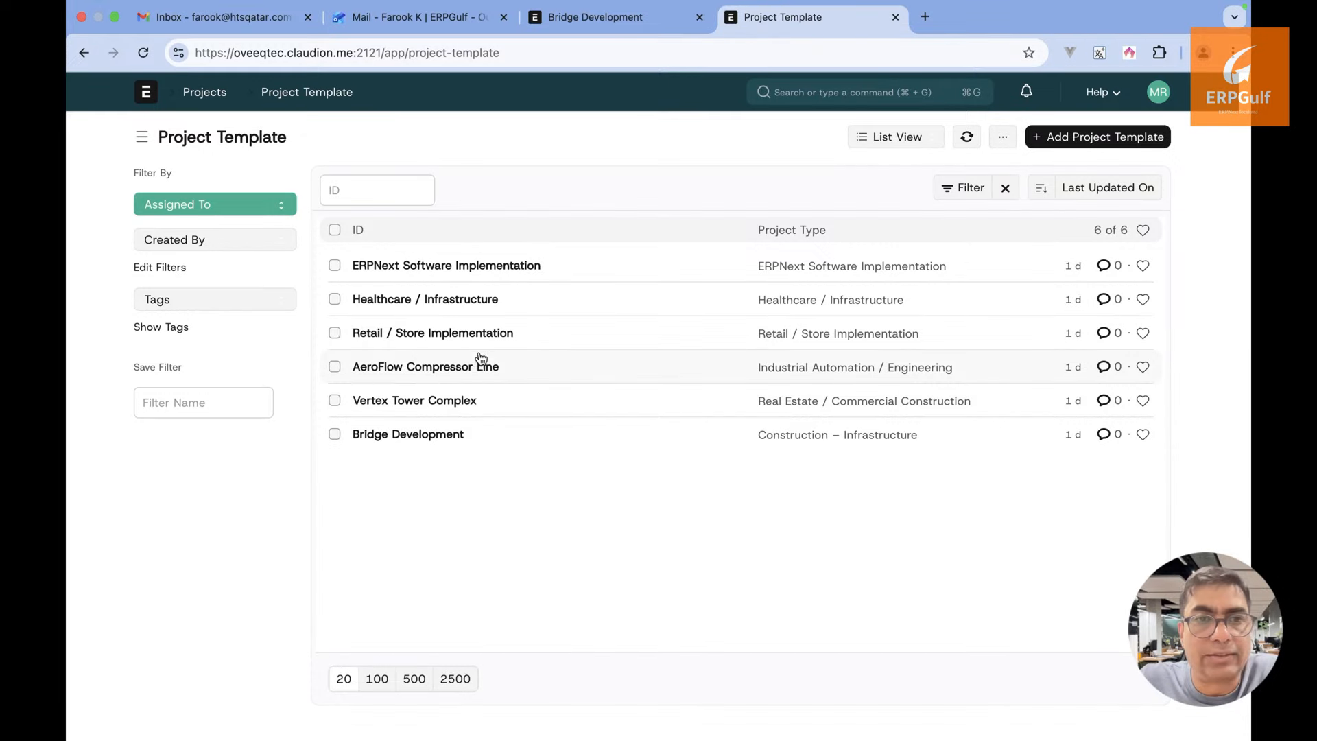
{"action": "left_click", "coordinate": [482, 276]}
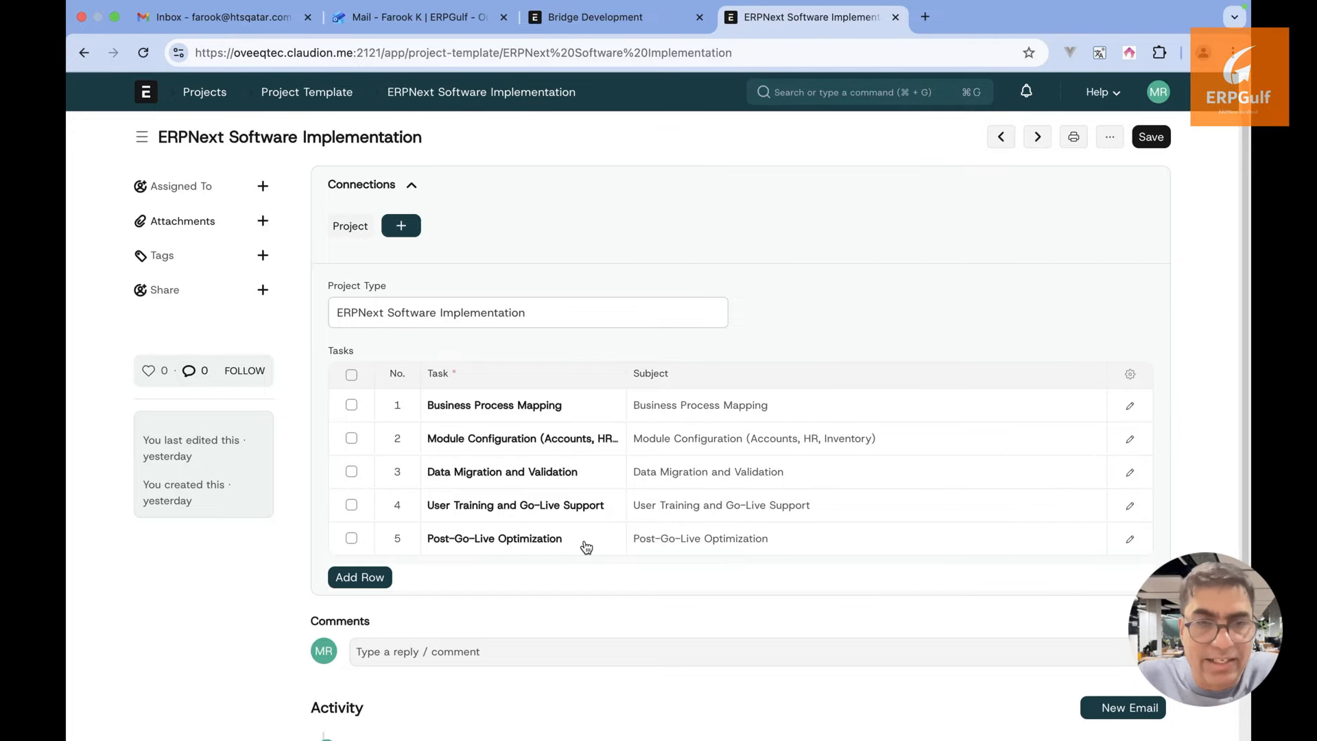
{"action": "left_click", "coordinate": [83, 53]}
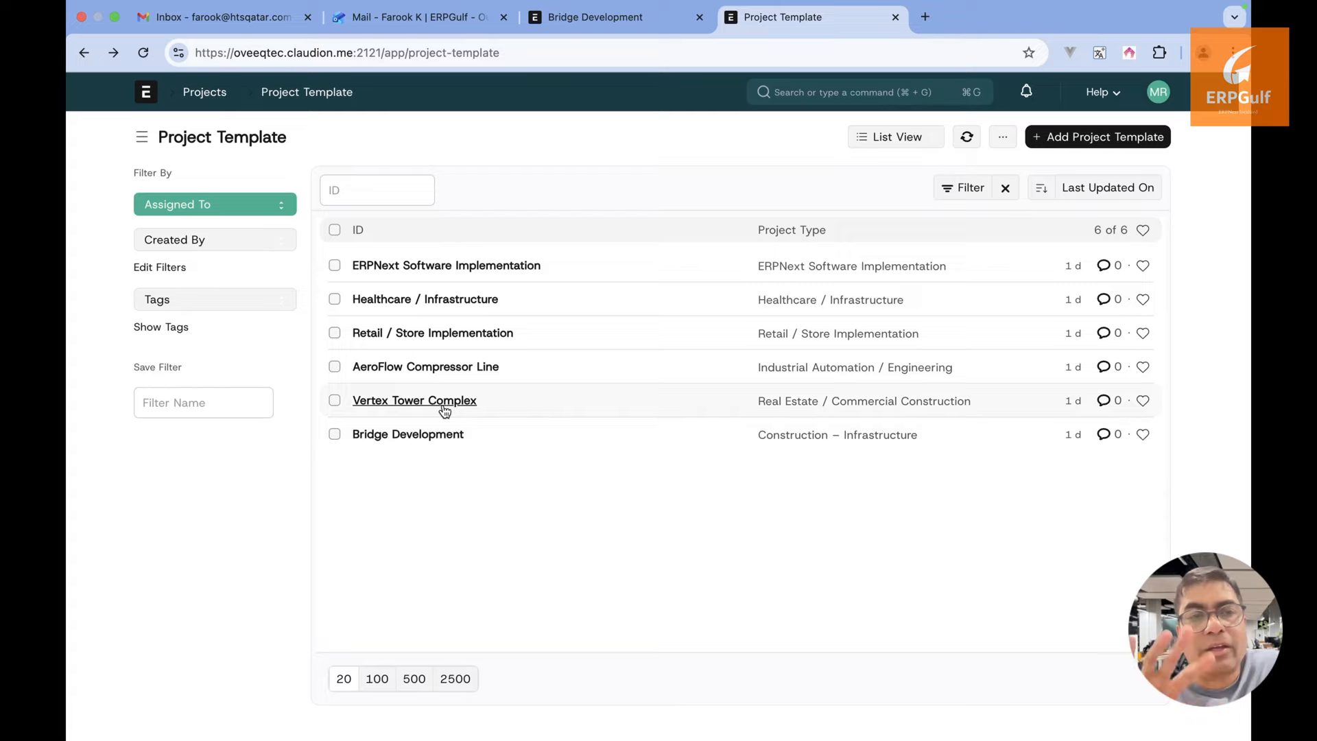
{"action": "left_click", "coordinate": [469, 337]}
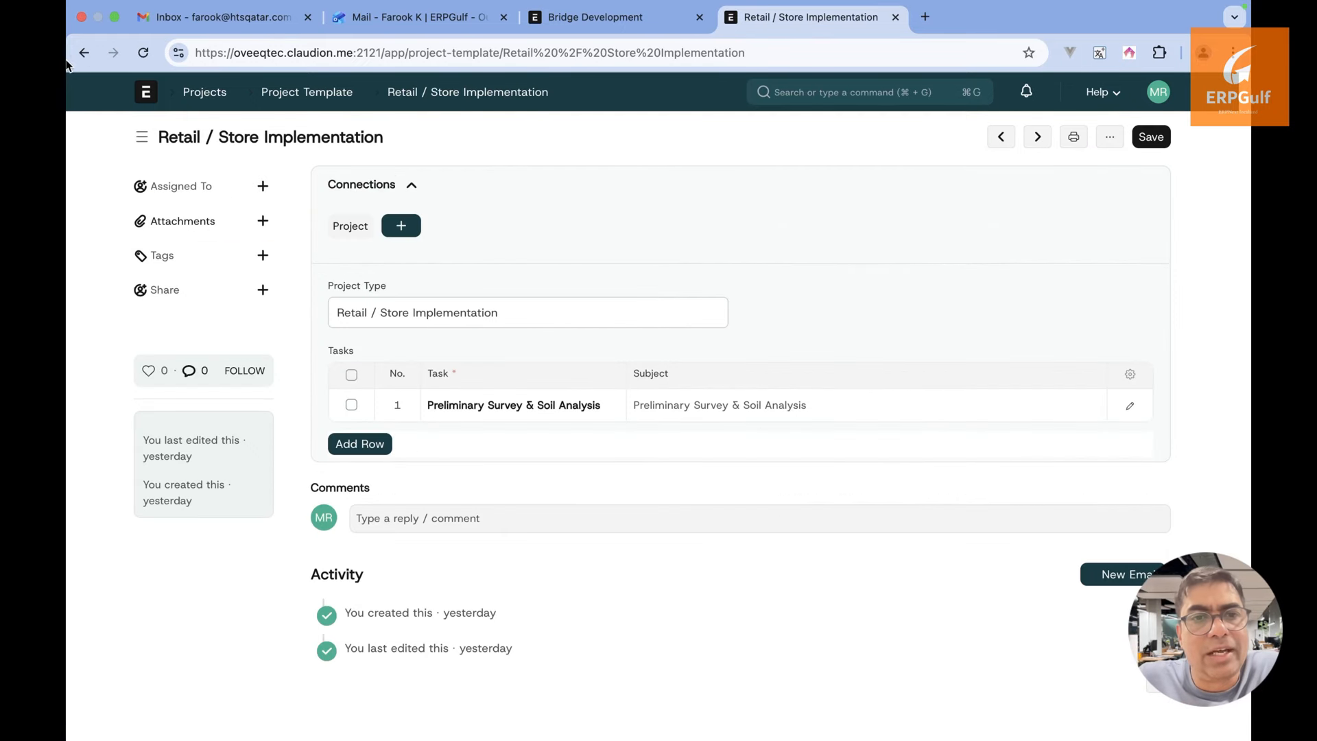
{"action": "left_click", "coordinate": [84, 55]}
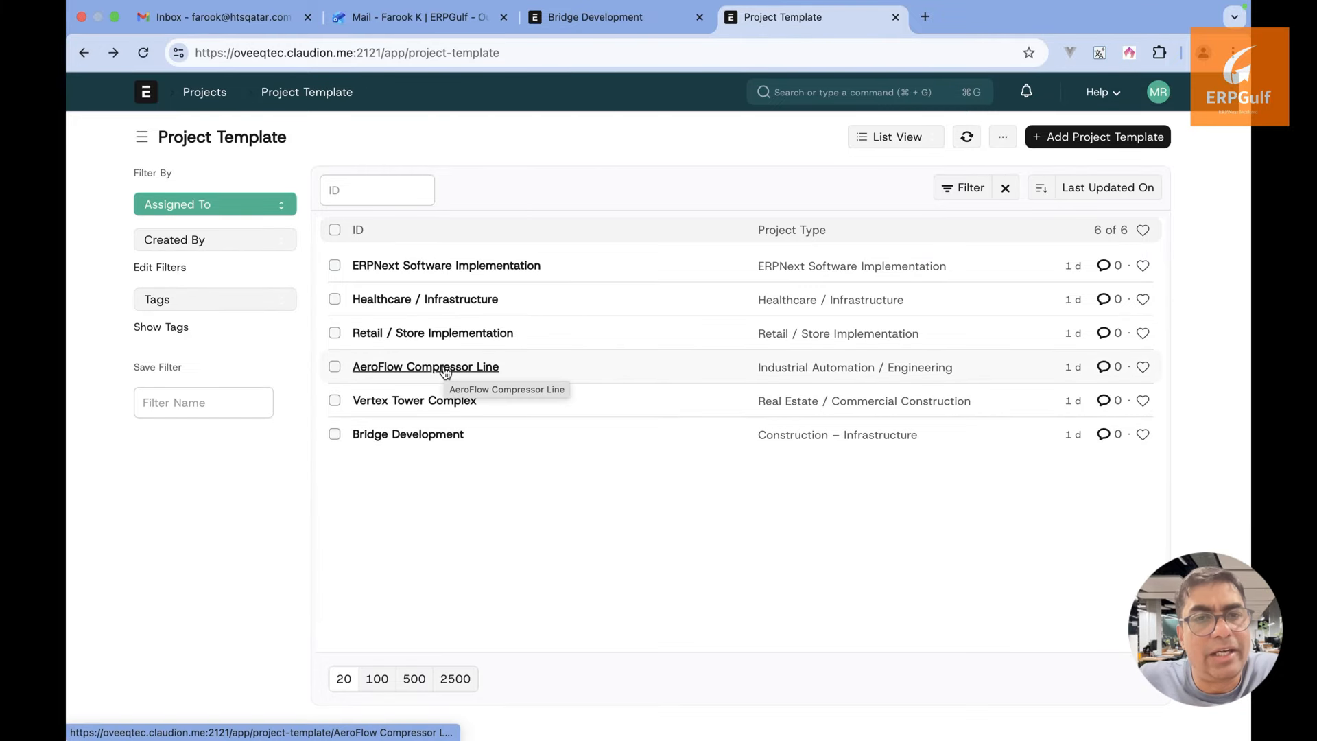
{"action": "key", "text": "alt+Tab"}
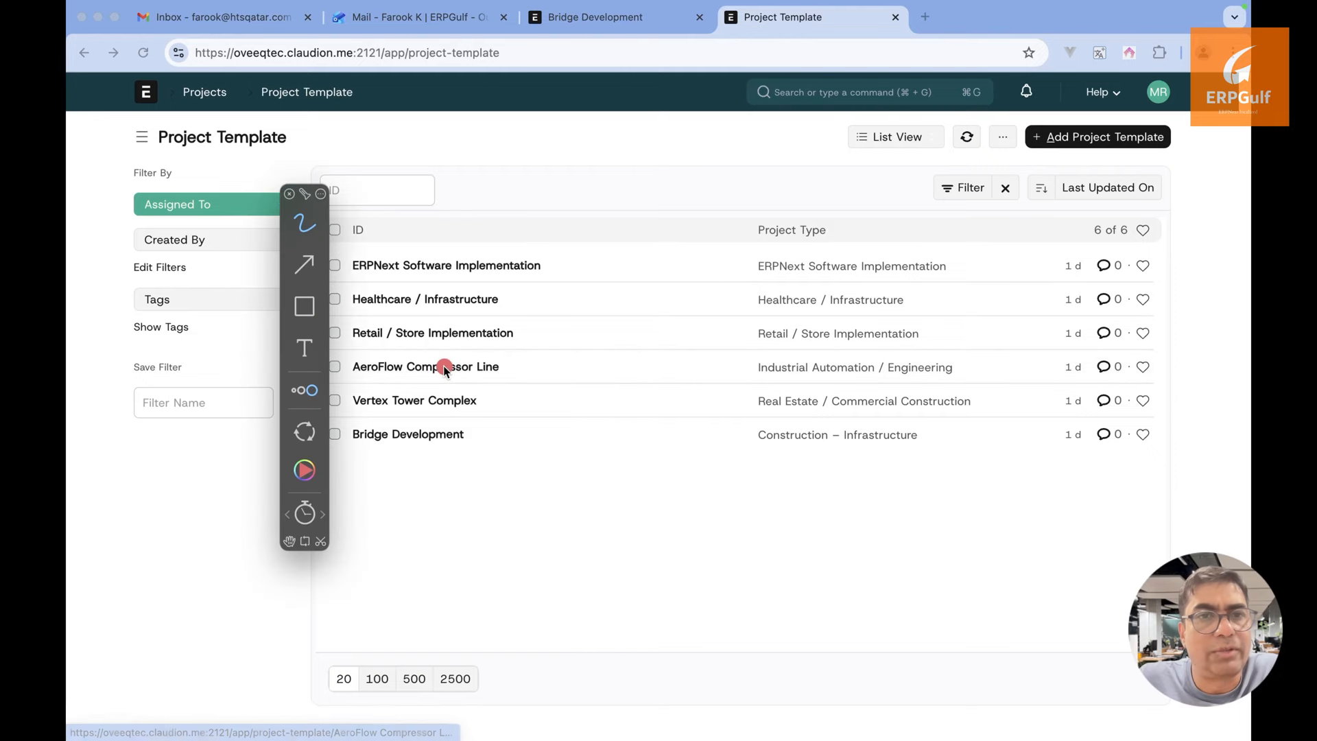
Highlight the six templates, including Bridge Development with its Construction – Infrastructure type
{"action": "left_click", "coordinate": [303, 266]}
{"action": "key", "text": "Escape"}
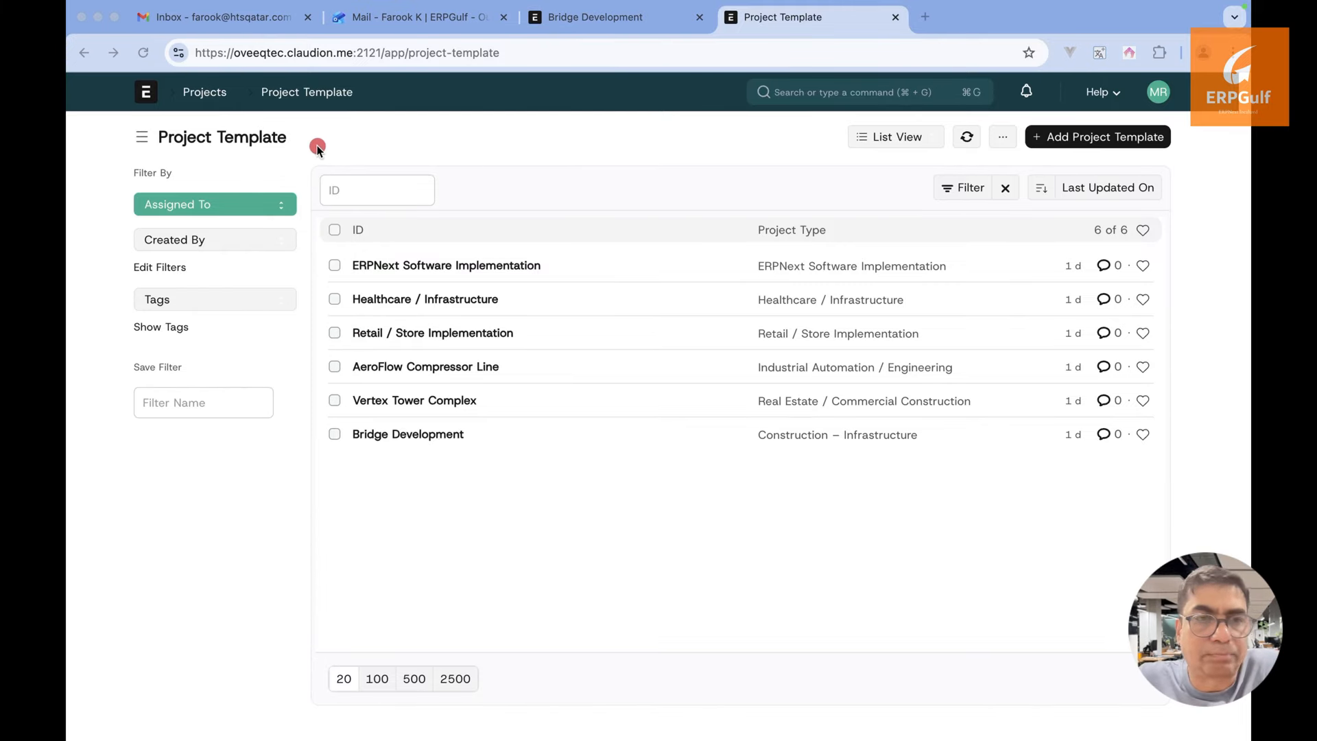
{"action": "left_click_drag", "start_coordinate": [319, 146], "coordinate": [668, 145]}
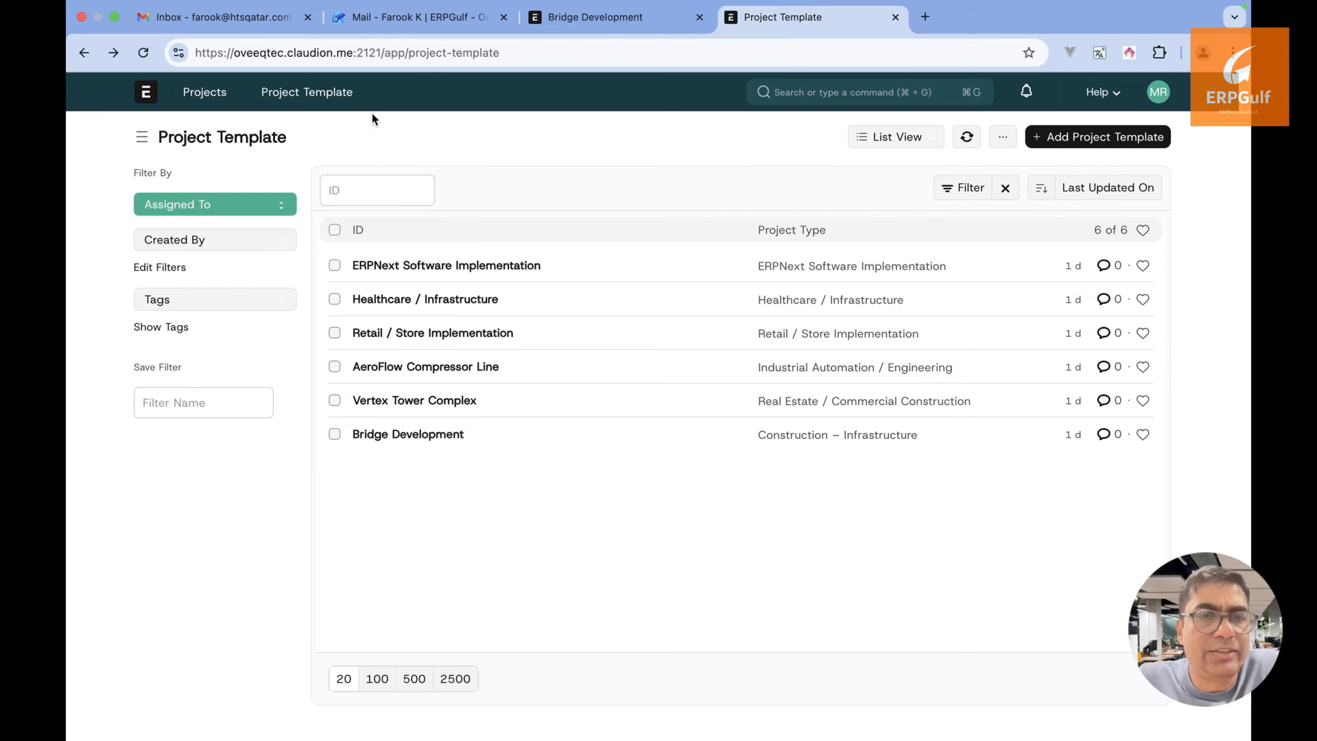
{"action": "left_click", "coordinate": [308, 139]}
{"action": "left_click_drag", "start_coordinate": [308, 139], "coordinate": [690, 139]}
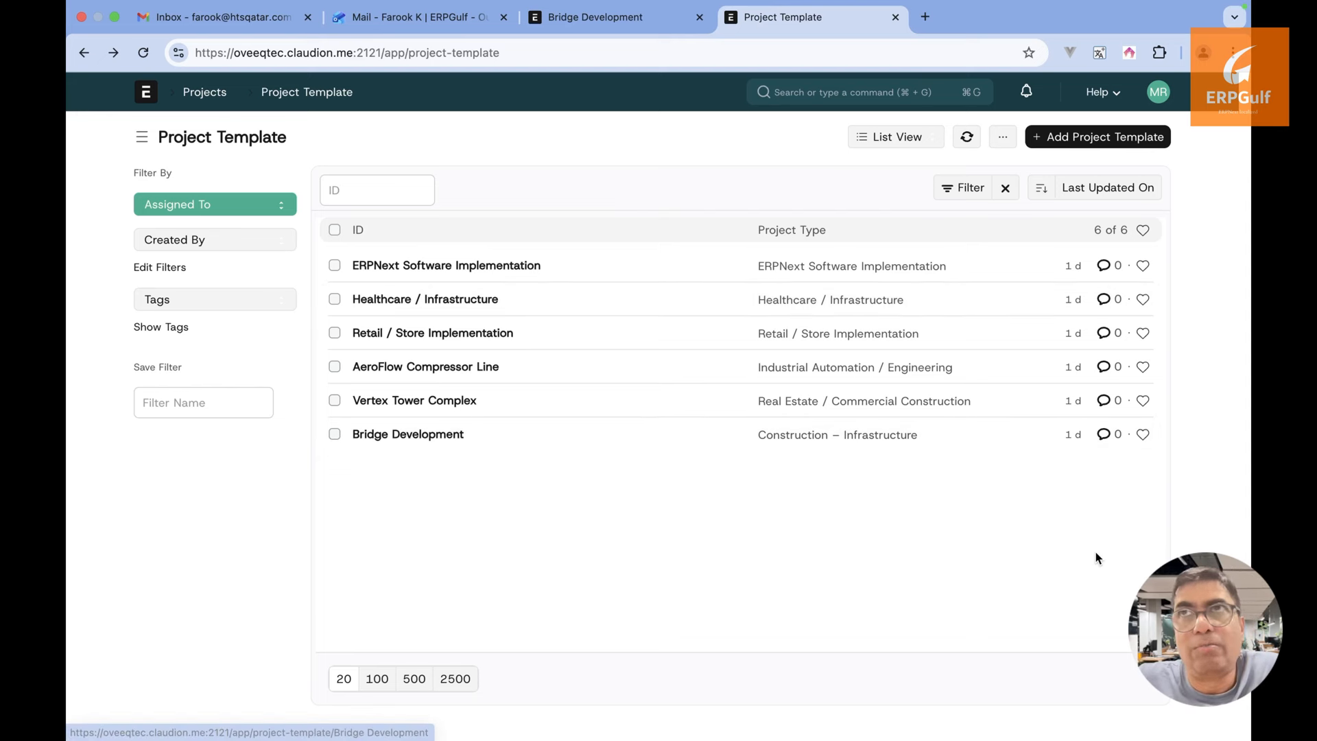
{"action": "key", "text": "ctrl+a"}
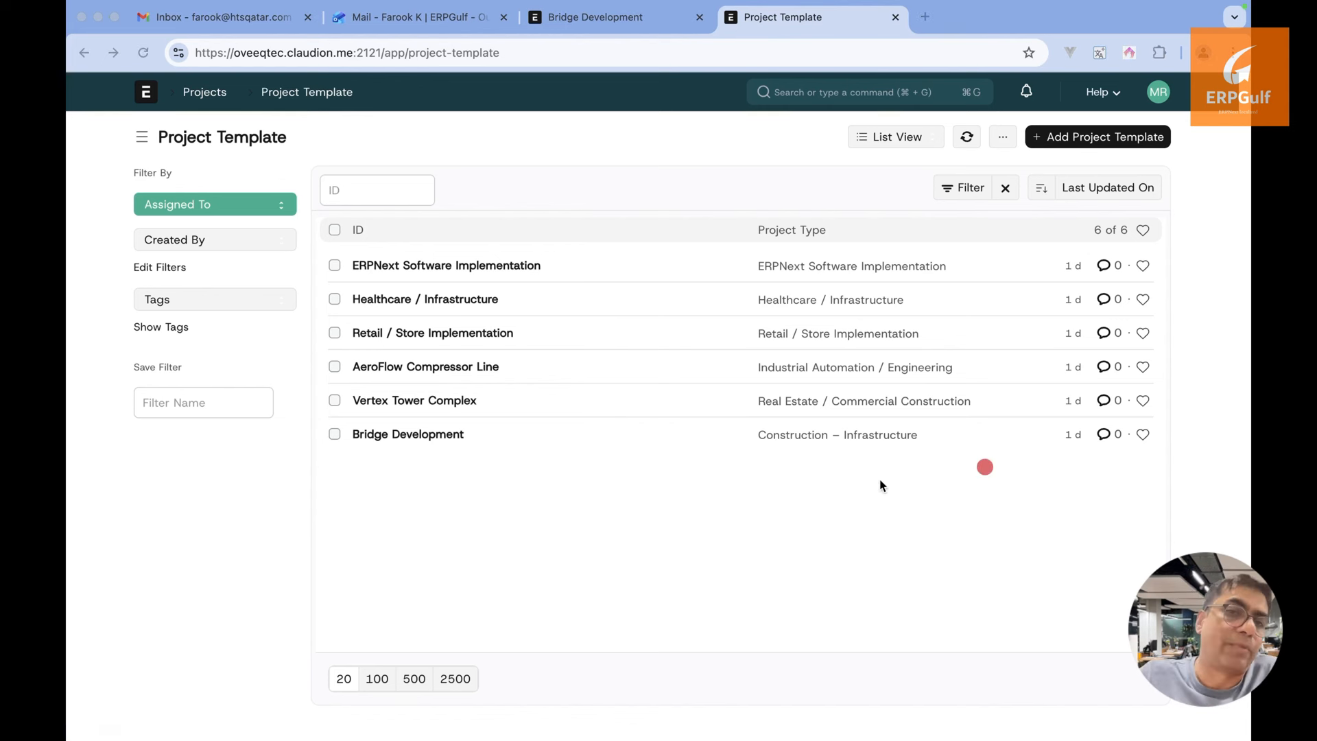
{"action": "left_click_drag", "start_coordinate": [867, 459], "coordinate": [866, 635]}
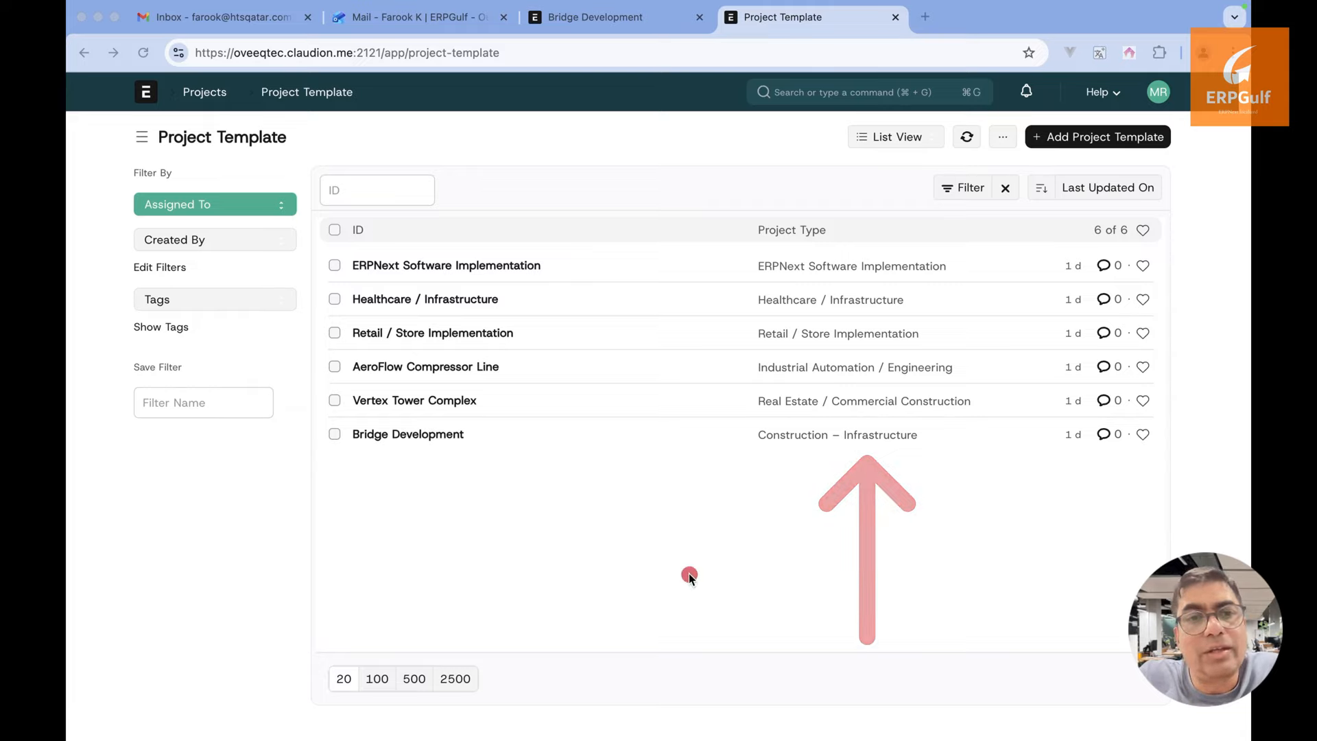
{"action": "key", "text": "Escape"}
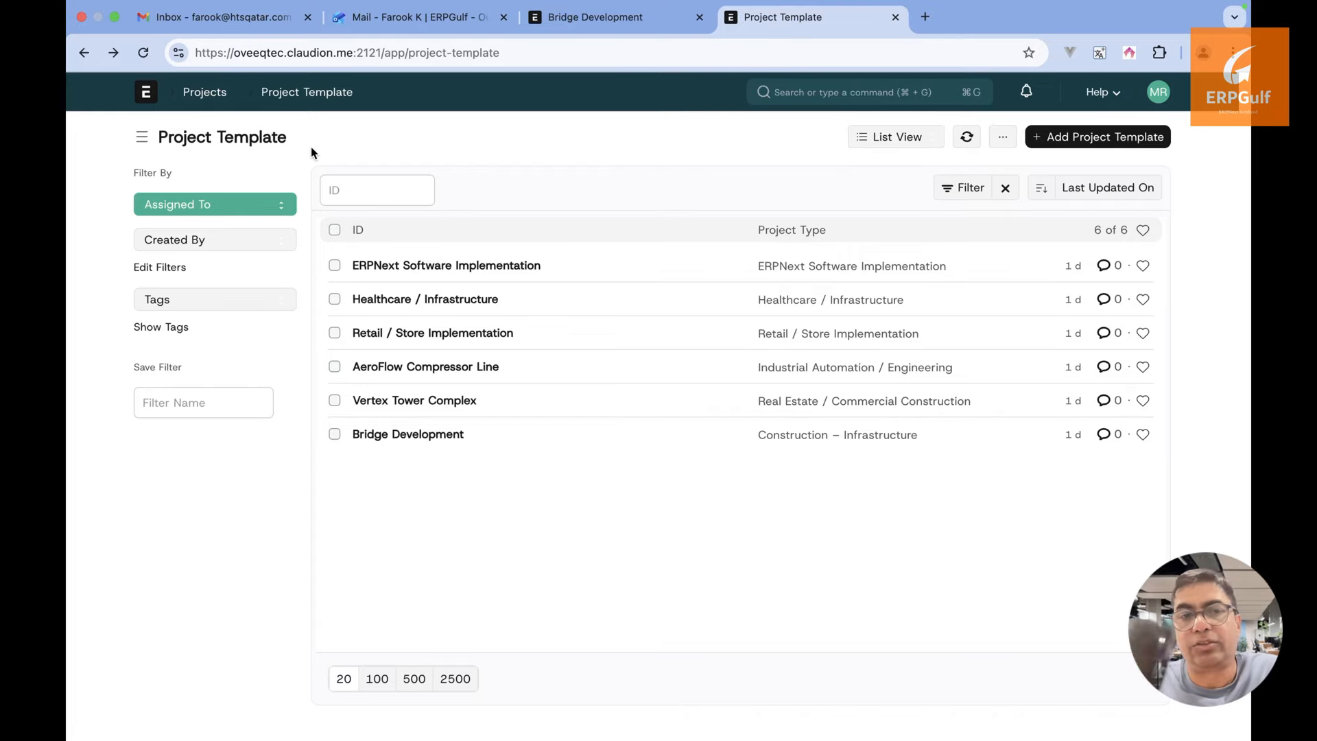
{"action": "left_click_drag", "start_coordinate": [302, 130], "coordinate": [691, 131]}
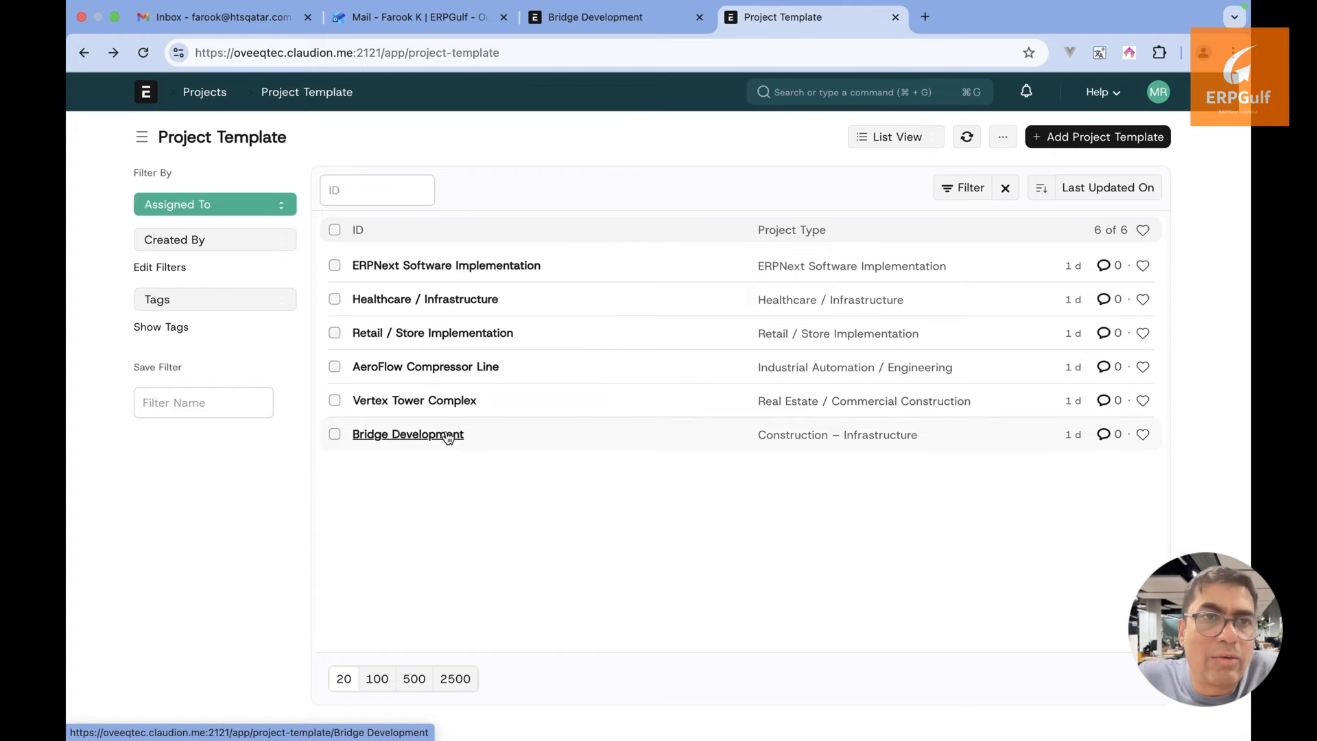
Start a new template named 'Road Construction' with project type Construction – Infrastructure
{"action": "left_click", "coordinate": [1094, 141]}
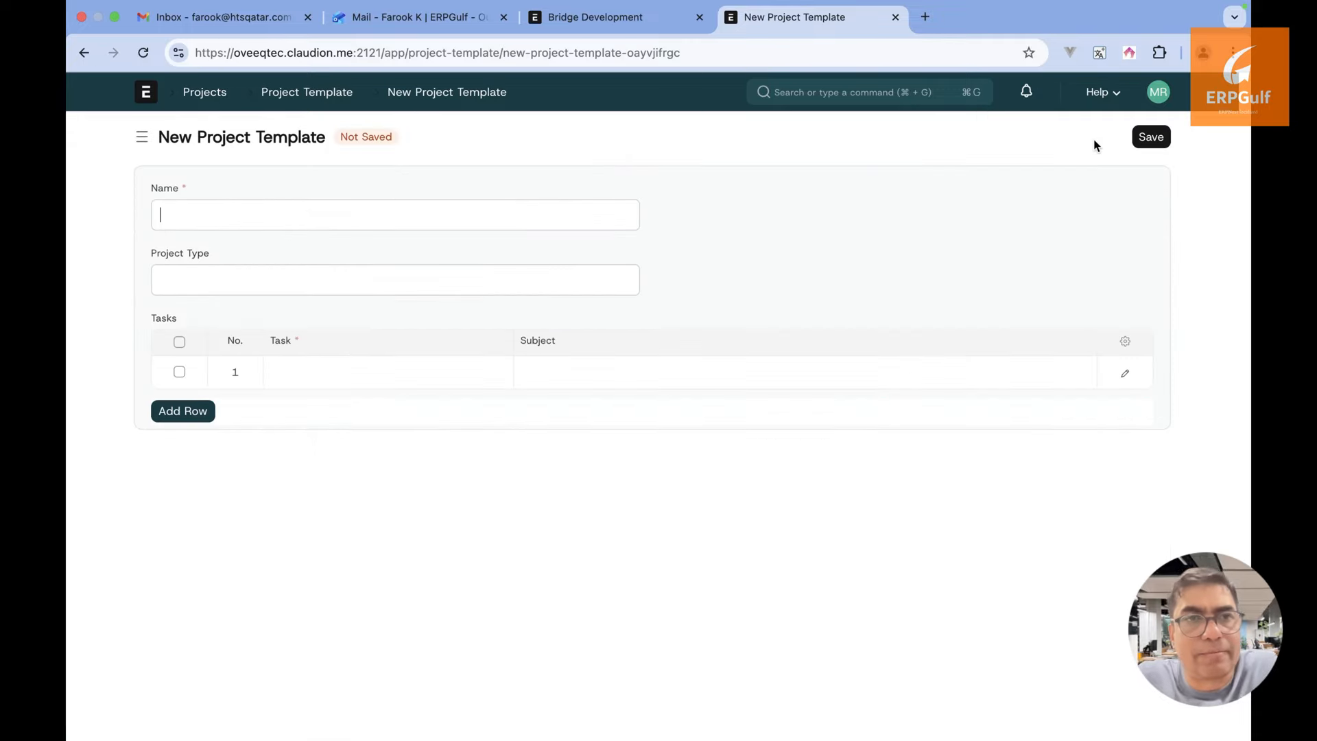
{"action": "type", "text": "Road "}
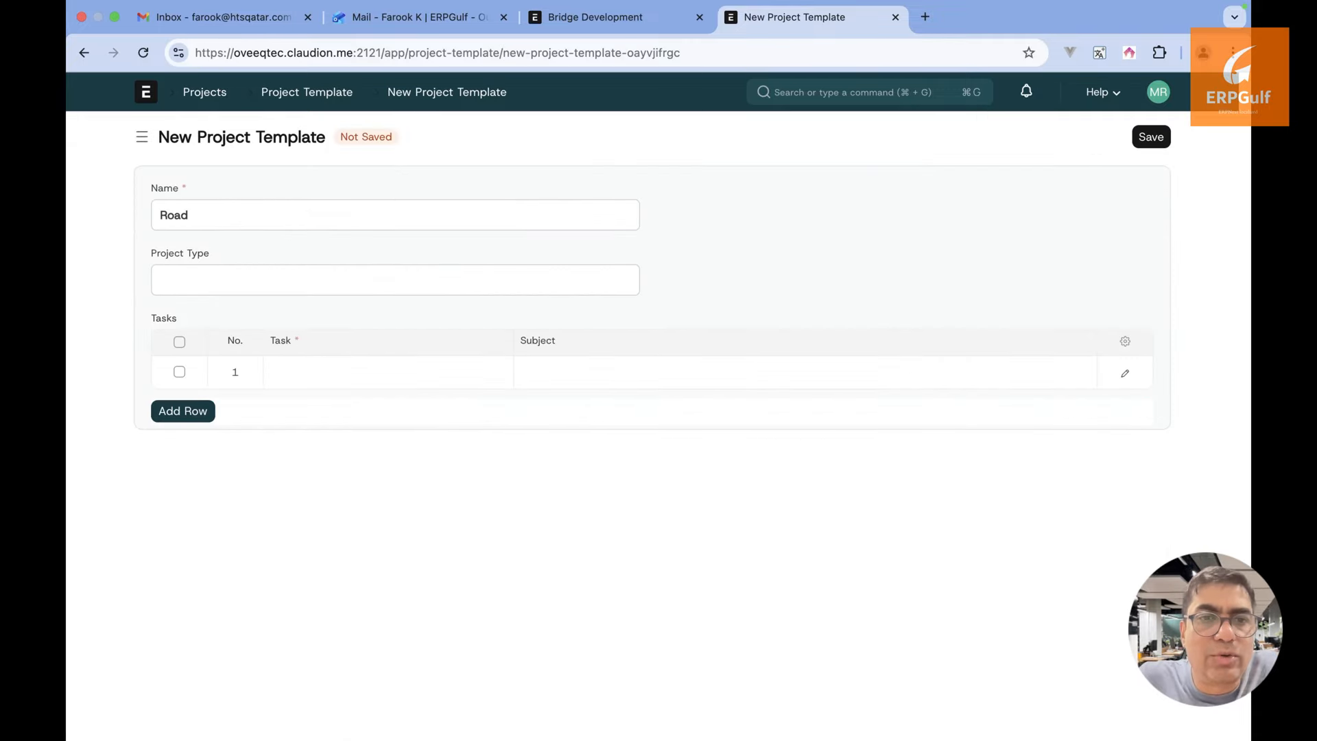
{"action": "type", "text": "Constur"}
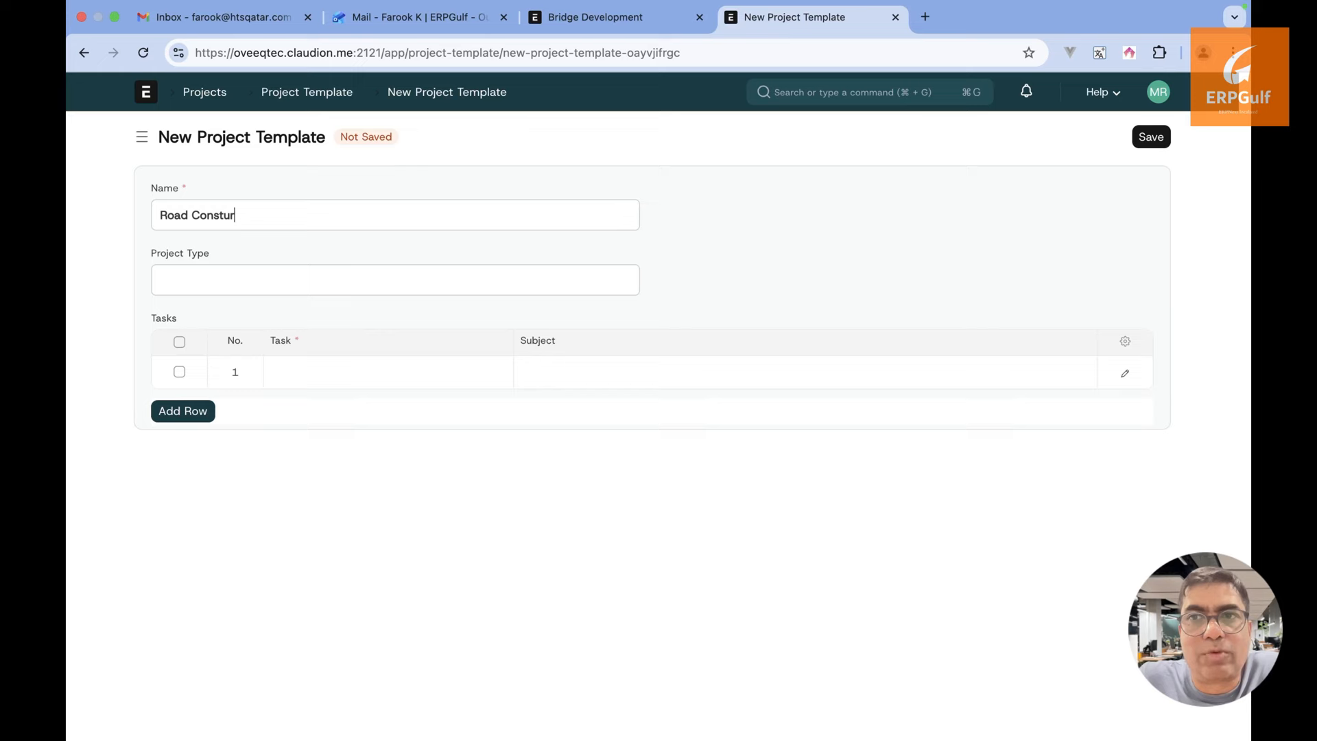
{"action": "key", "text": "BackSpace"}
{"action": "key", "text": "BackSpace"}
{"action": "type", "text": "ruciton"}
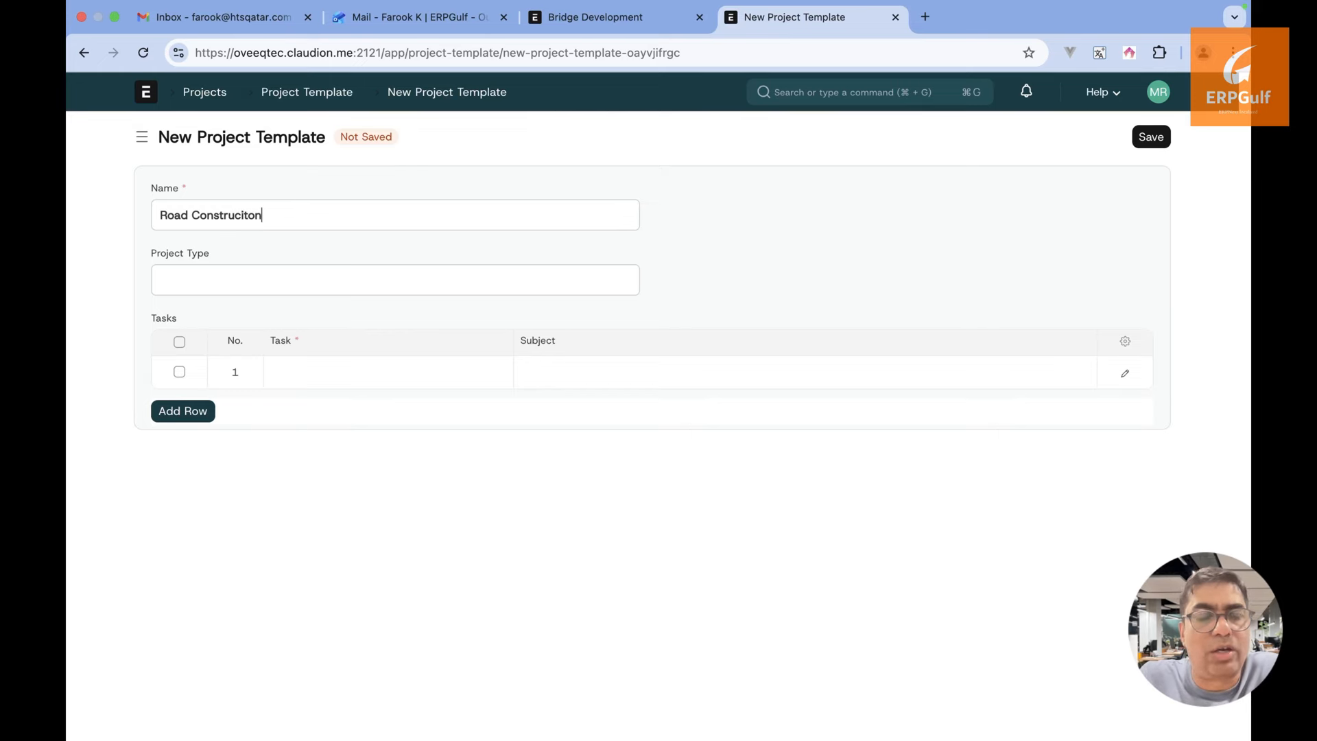
{"action": "key", "text": "Tab"}
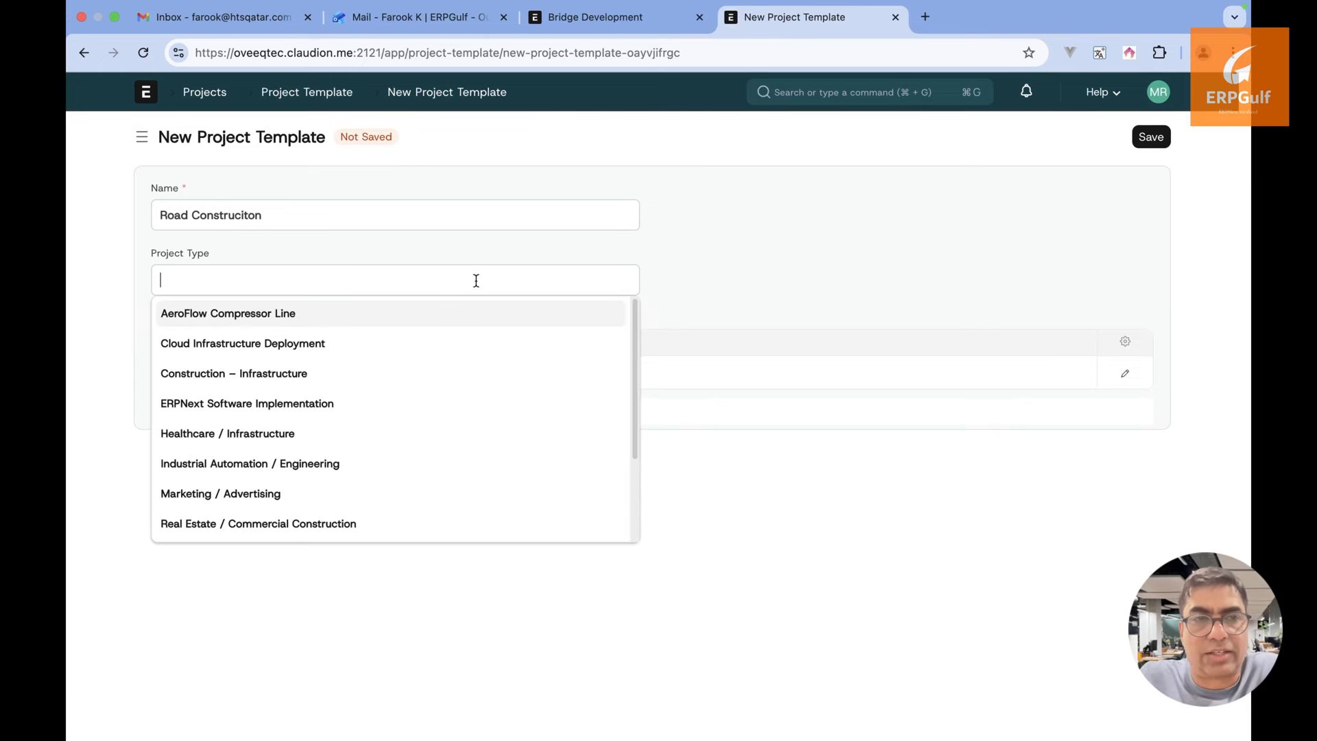
{"action": "type", "text": "in"}
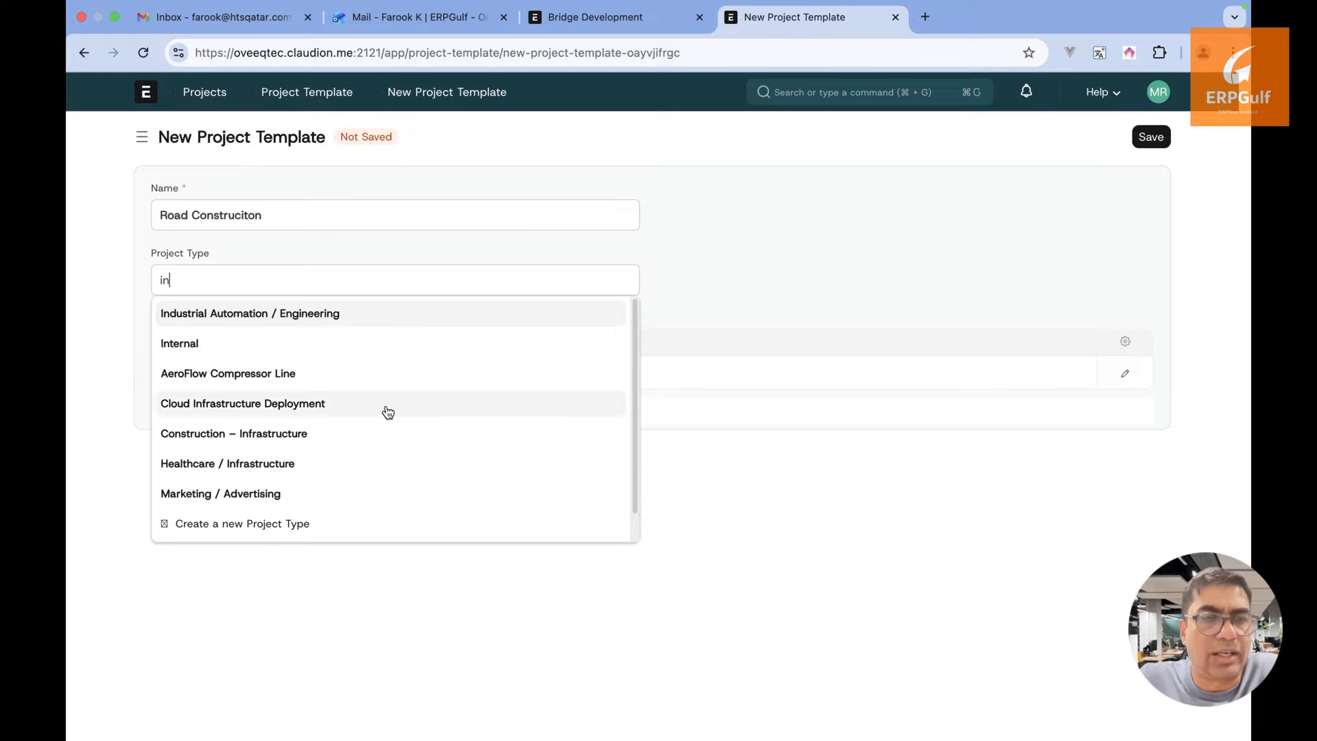
{"action": "left_click", "coordinate": [383, 442]}
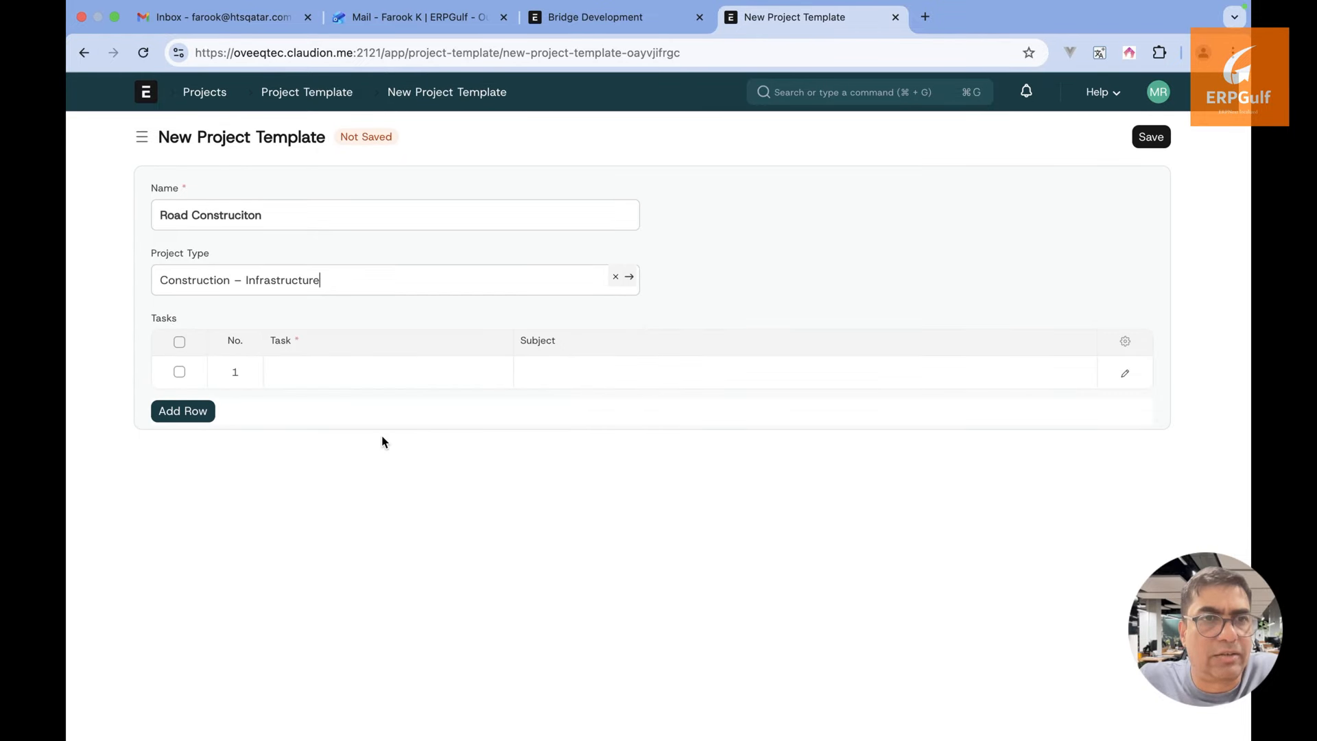
Touch the first task cell, then abandon the draft and return to the templates
{"action": "left_click", "coordinate": [392, 369]}
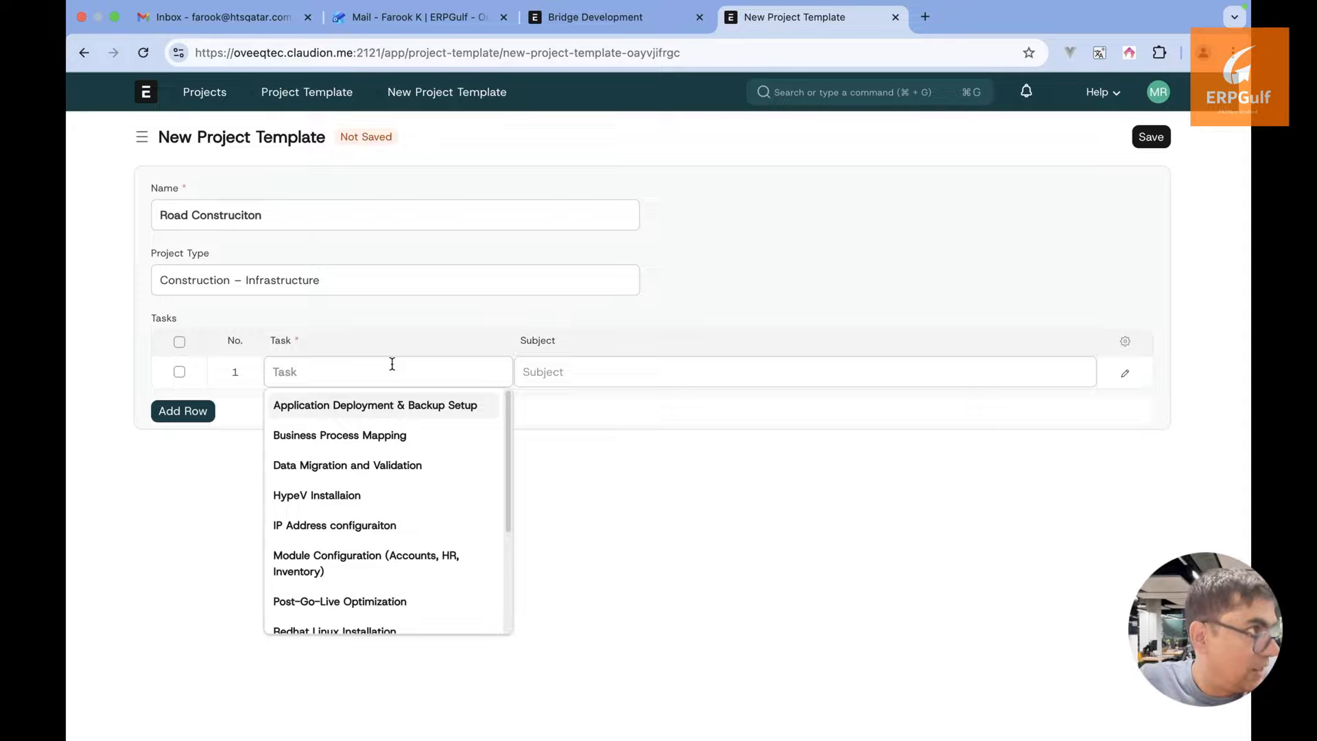
{"action": "left_click", "coordinate": [397, 306]}
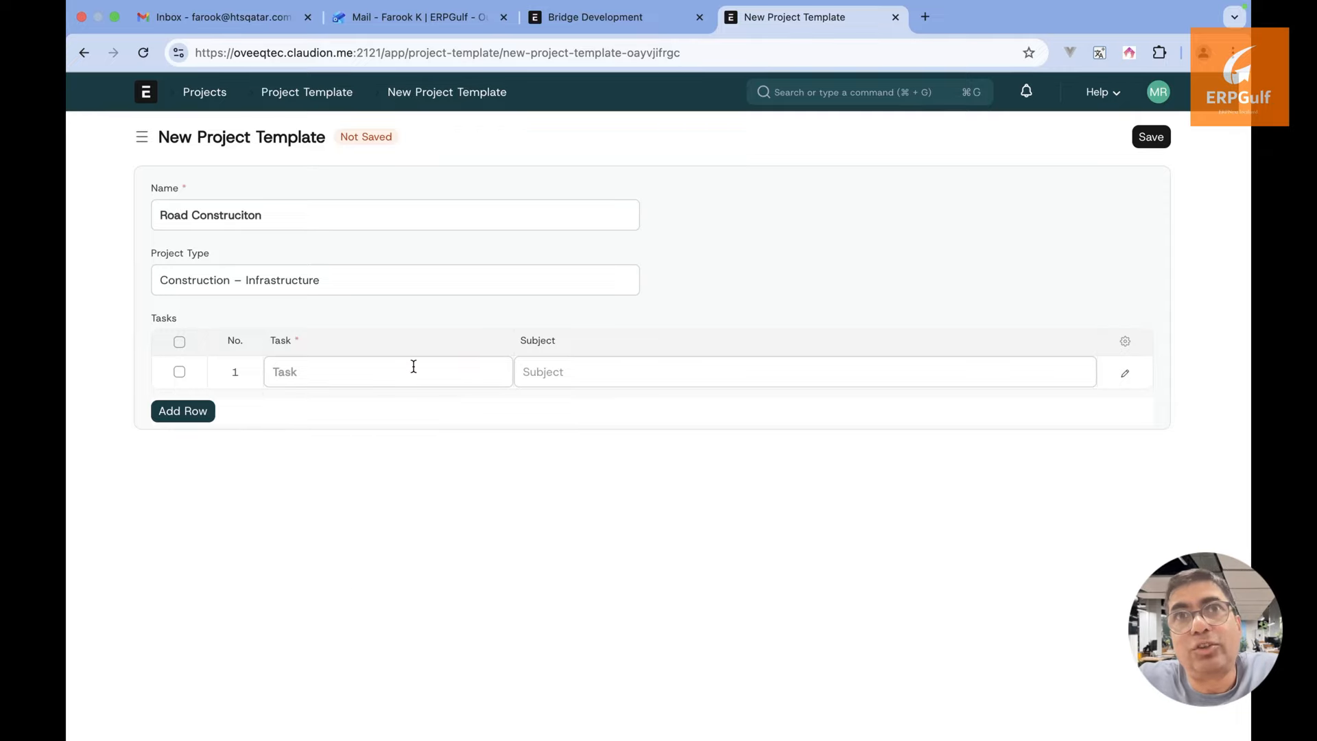
{"action": "left_click", "coordinate": [86, 53]}
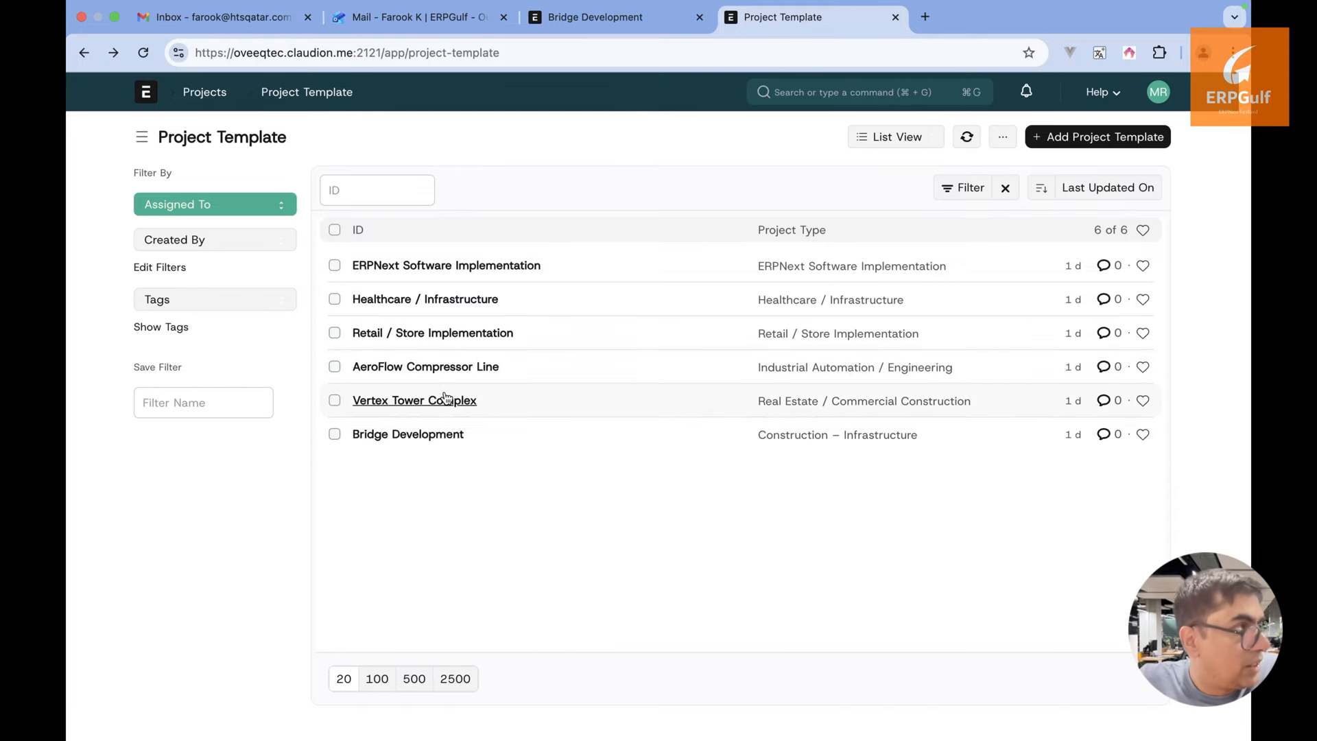
Open the Bridge Development template, then go to the list of Open projects
{"action": "left_click", "coordinate": [425, 437]}
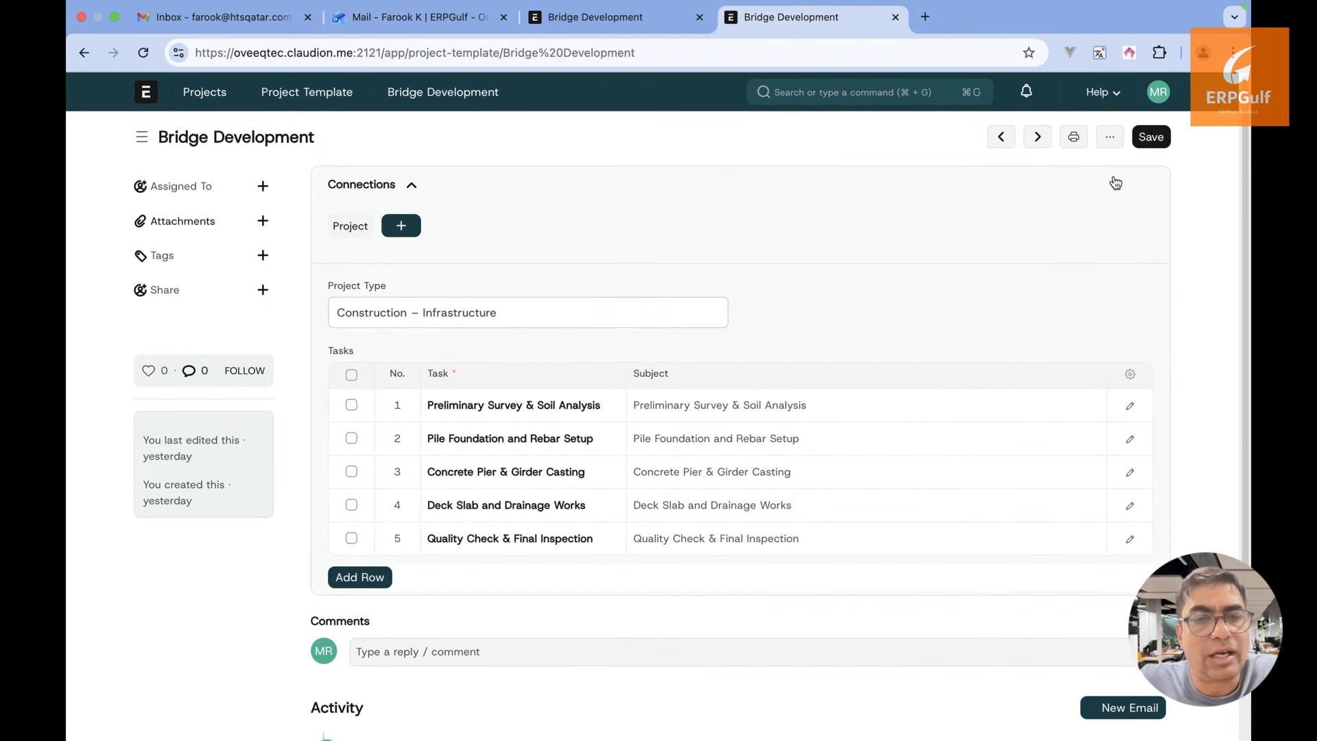
{"action": "left_click", "coordinate": [888, 96]}
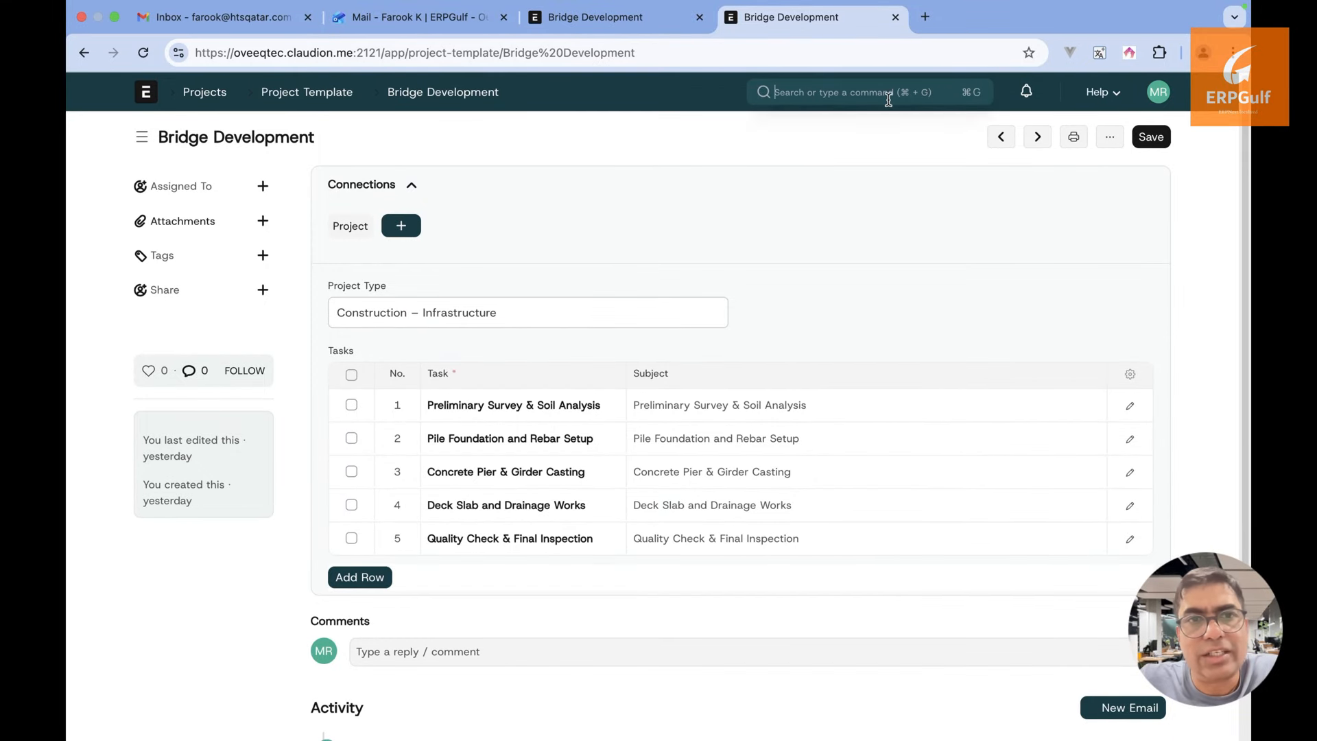
{"action": "left_click", "coordinate": [206, 91]}
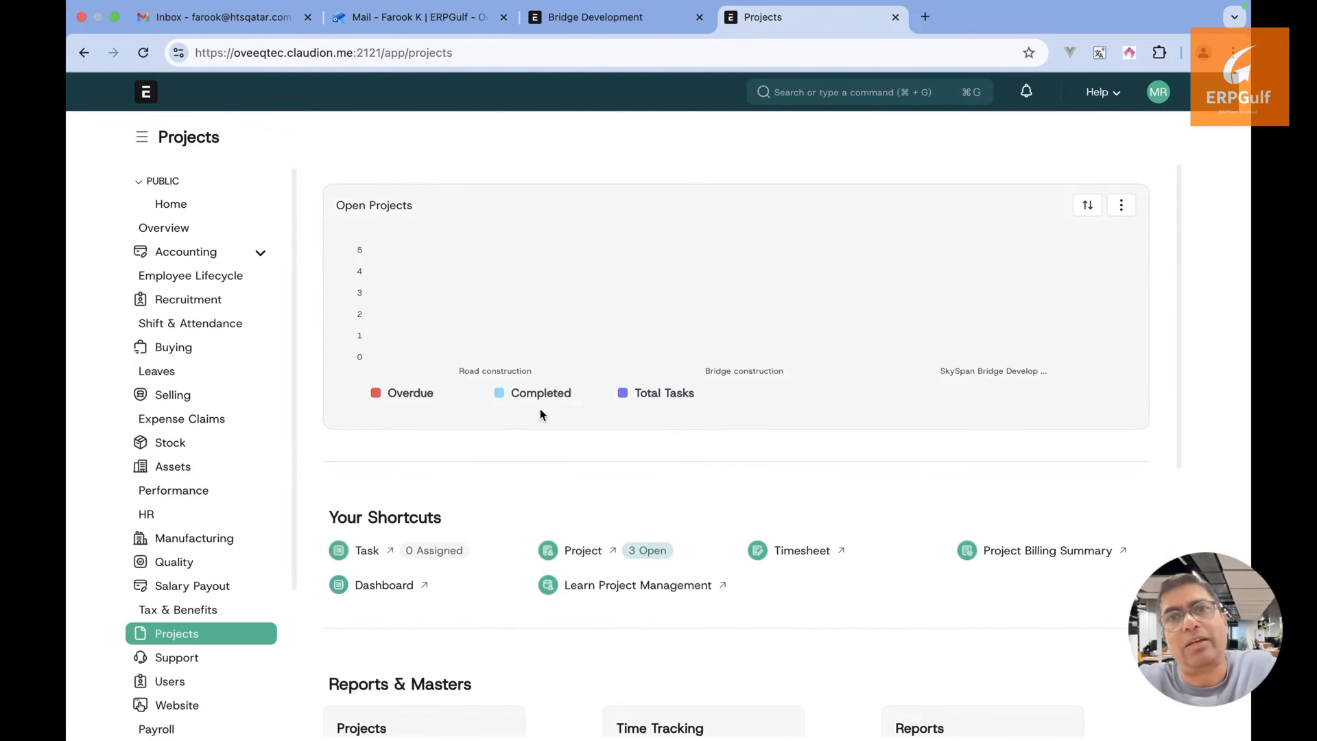
{"action": "left_click", "coordinate": [581, 551]}
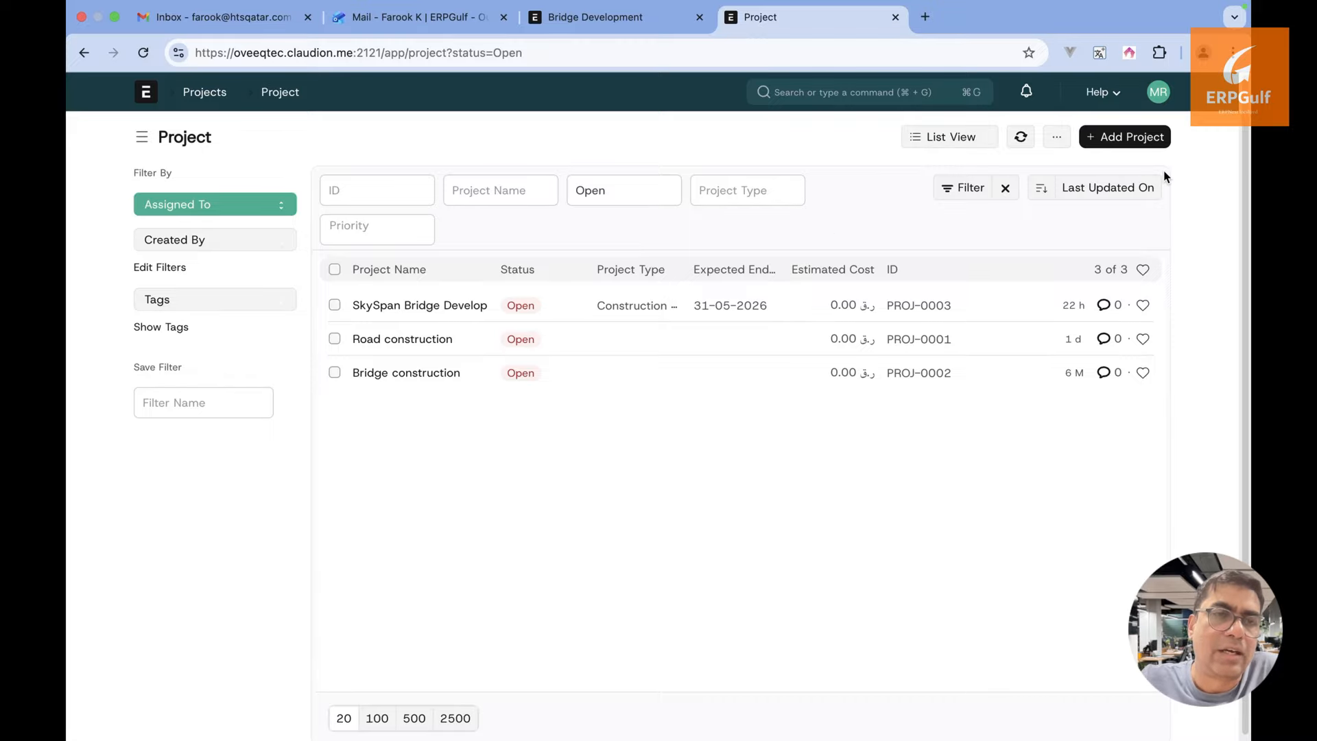
Create a new project 'Between Hills' from the Bridge Development template in the full form
{"action": "left_click", "coordinate": [1141, 138]}
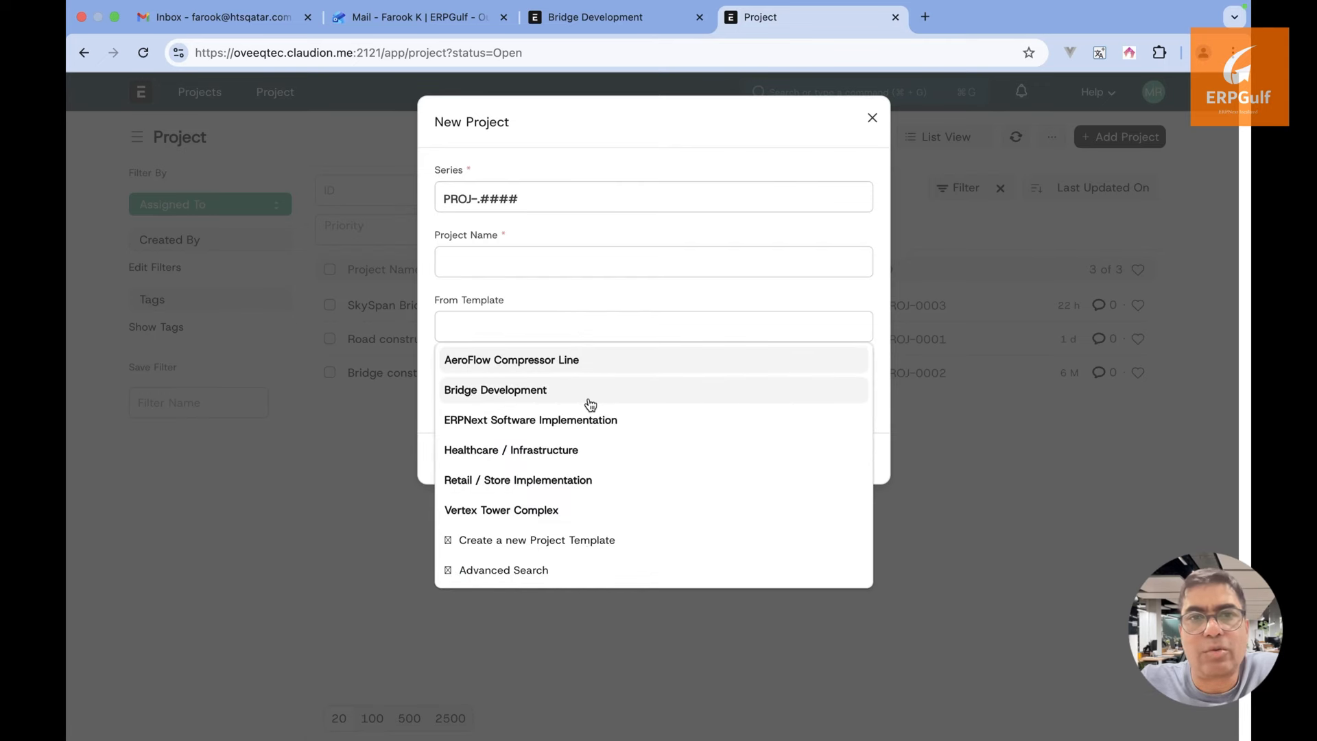
{"action": "left_click", "coordinate": [587, 398]}
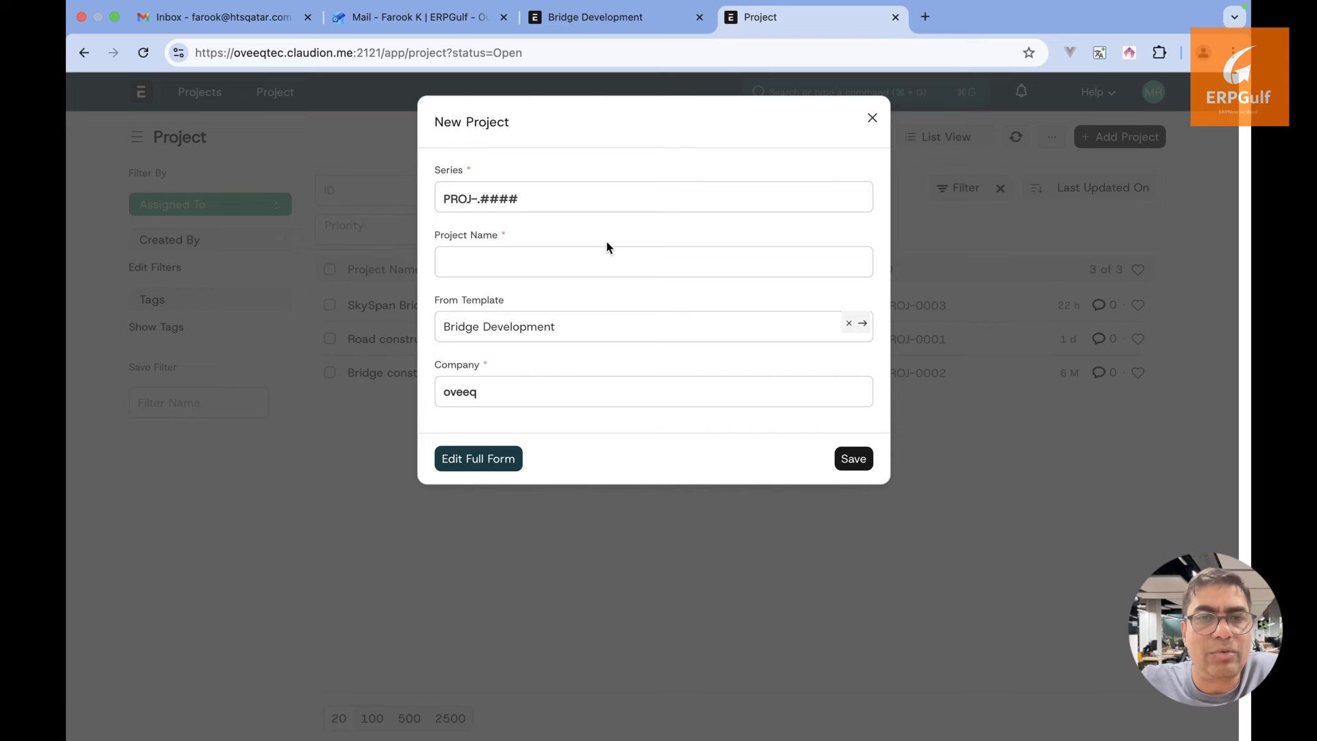
{"action": "left_click", "coordinate": [603, 260]}
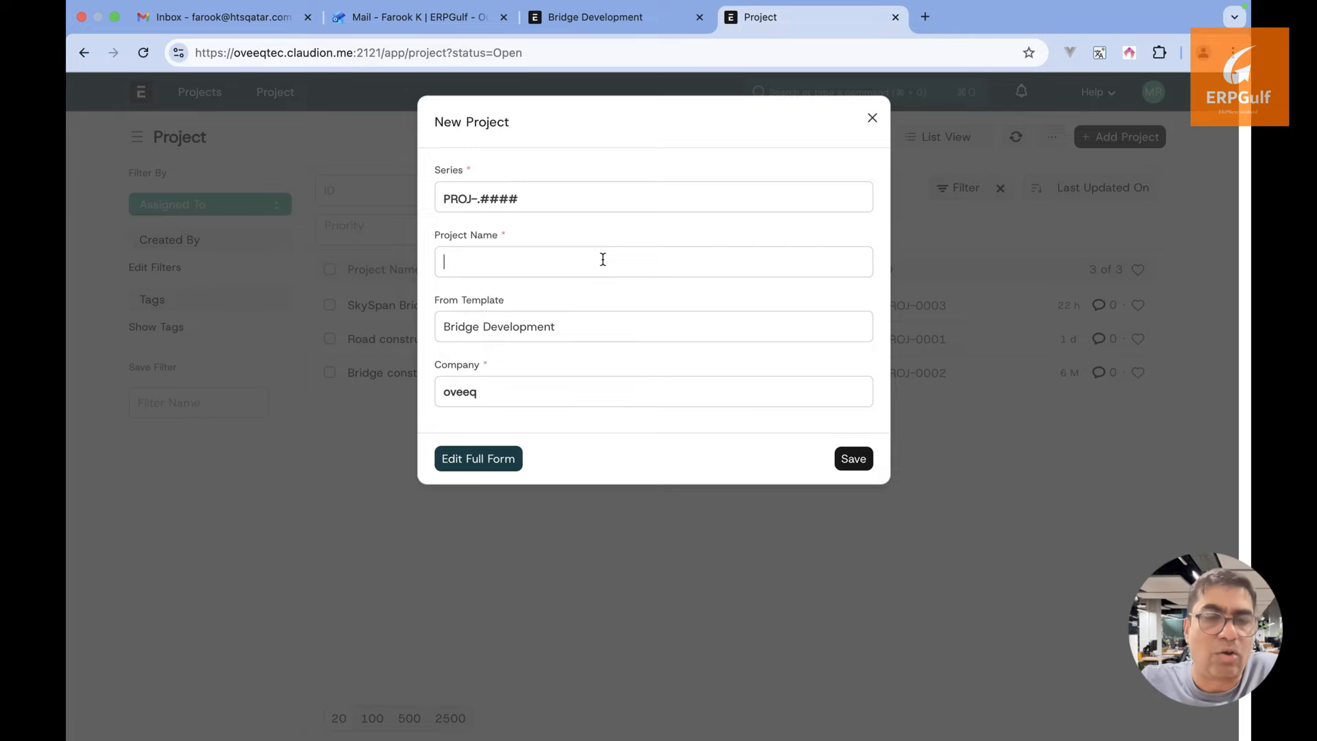
{"action": "type", "text": "Beteen"}
{"action": "key", "text": "BackSpace"}
{"action": "key", "text": "BackSpace"}
{"action": "key", "text": "BackSpace"}
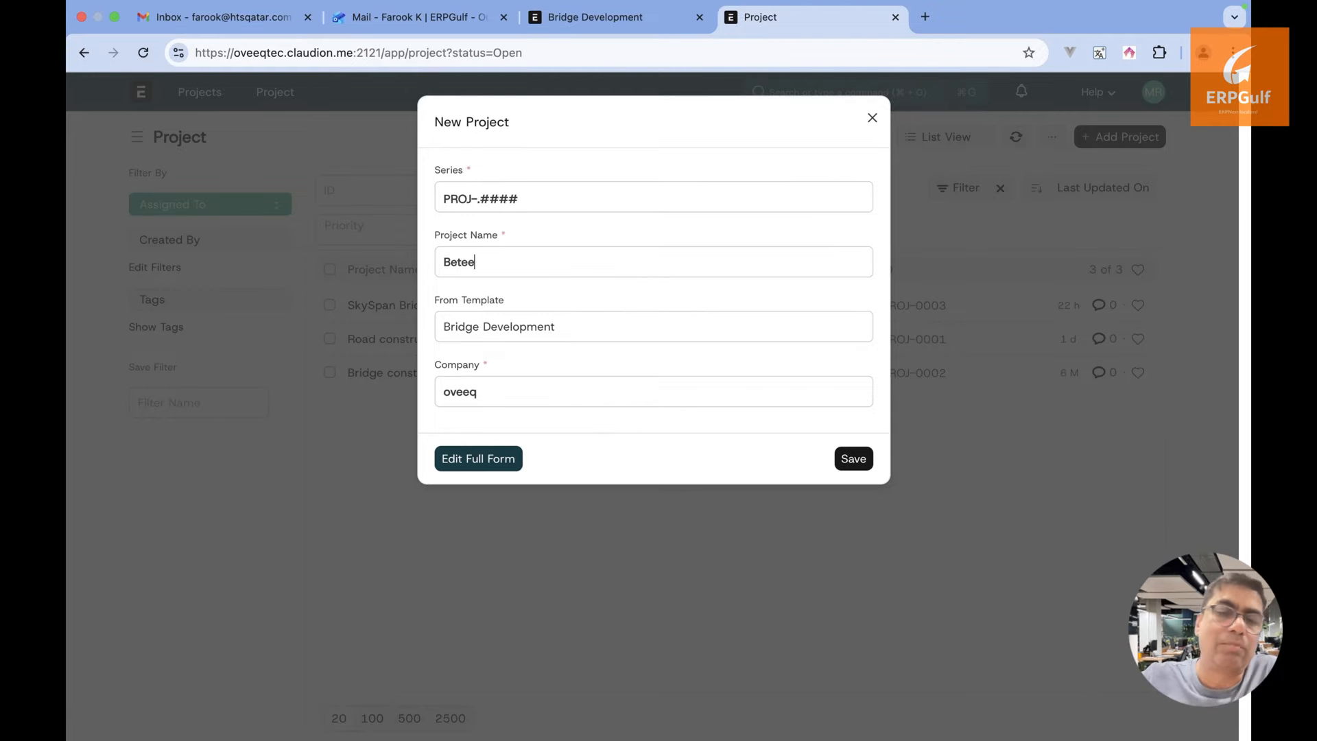
{"action": "type", "text": "ween O"}
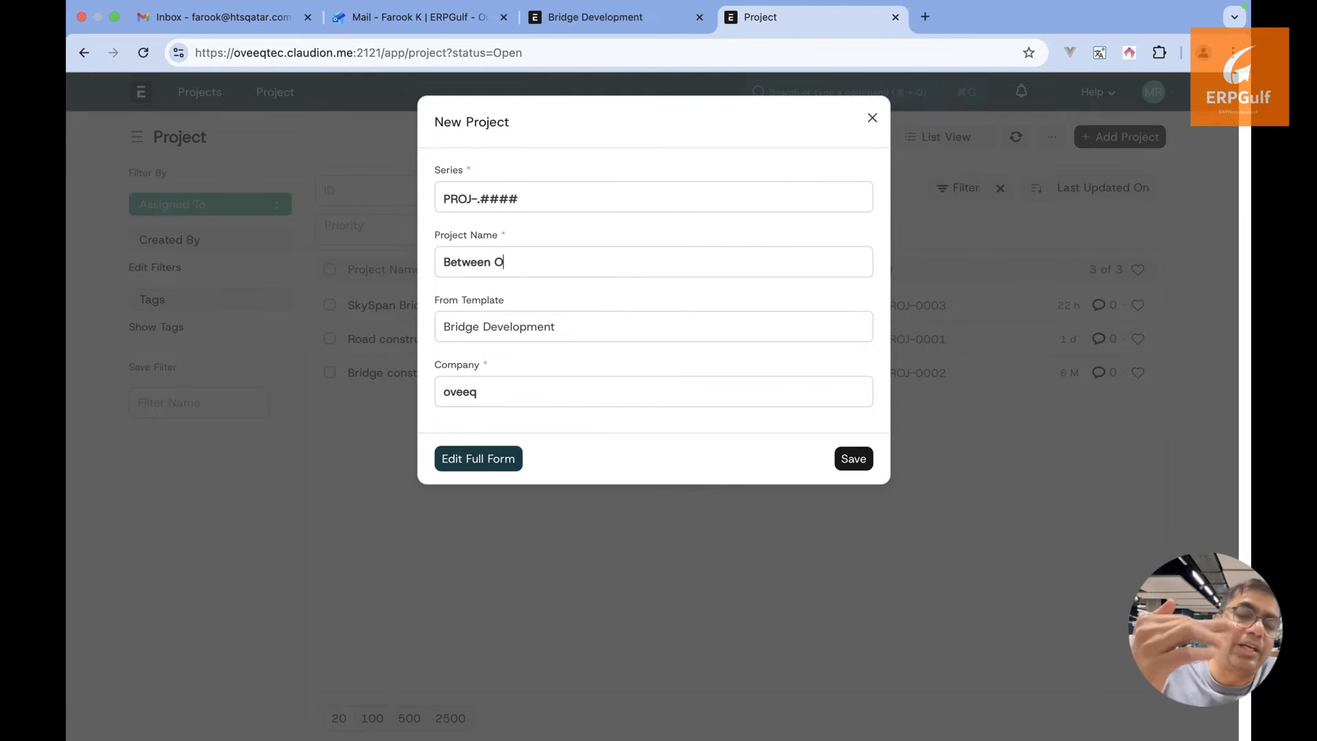
{"action": "key", "text": "BackSpace"}
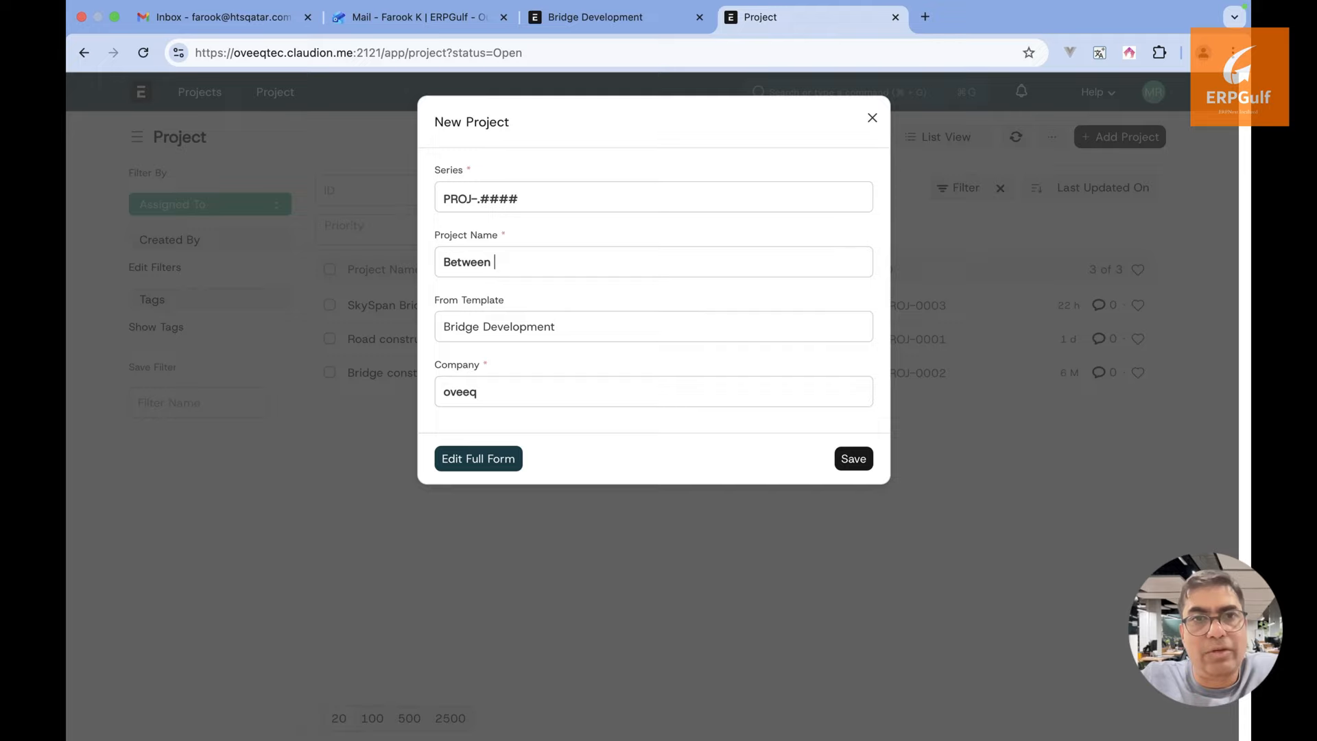
{"action": "type", "text": "Hills"}
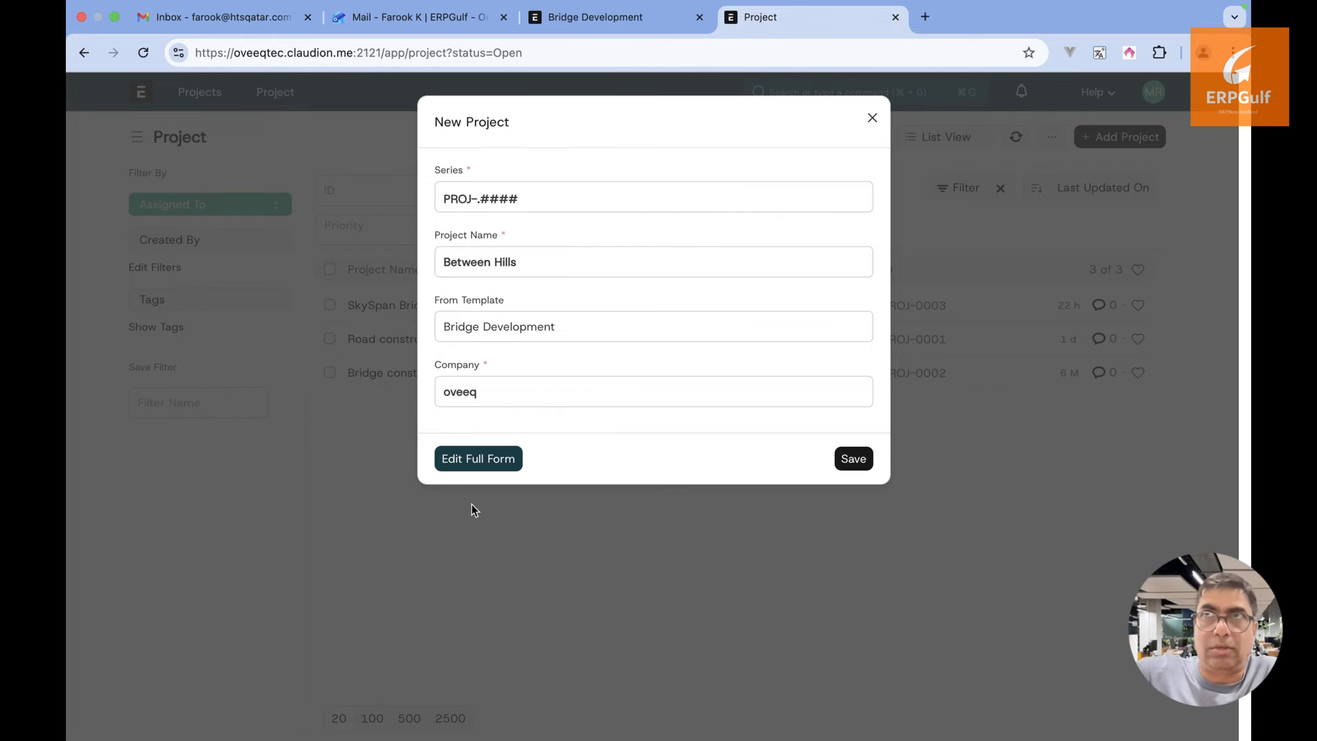
{"action": "left_click", "coordinate": [498, 460]}
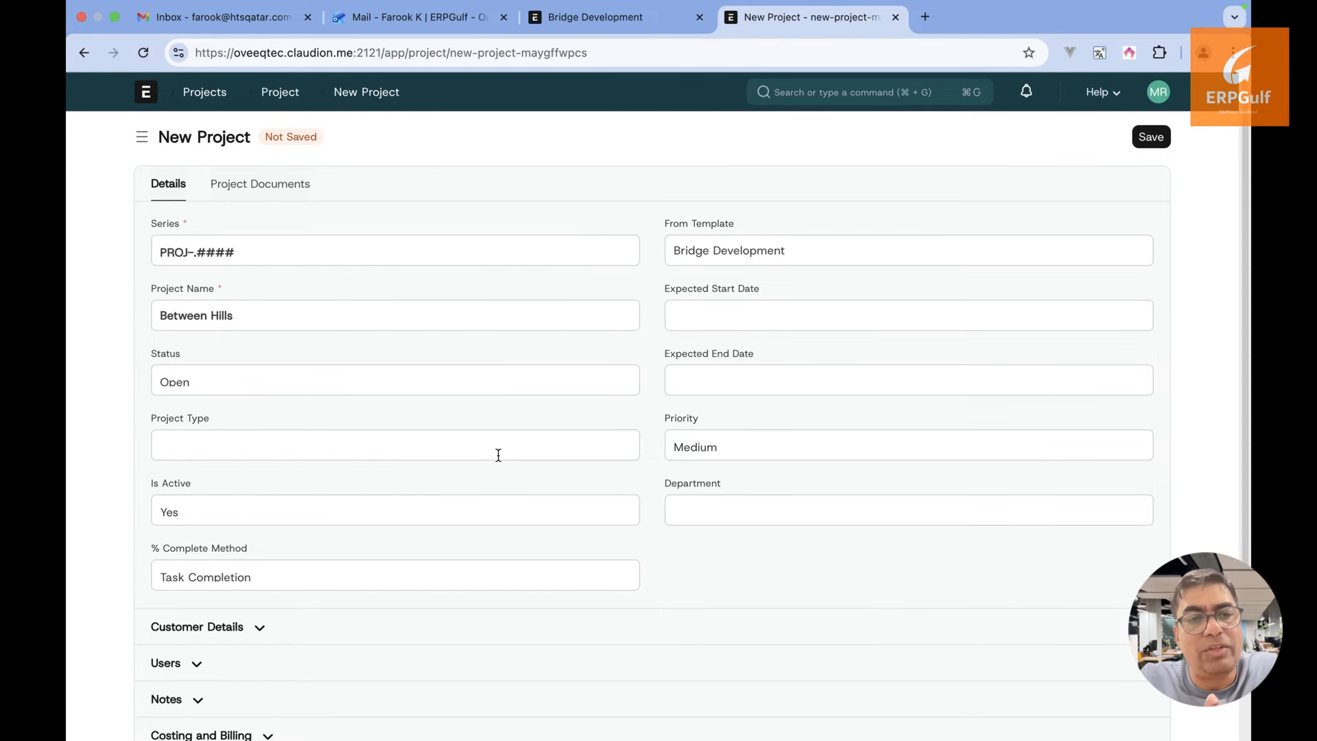
Abandon the unsaved Between Hills project and return to the Projects workspace
{"action": "mouse_move", "coordinate": [81, 5]}
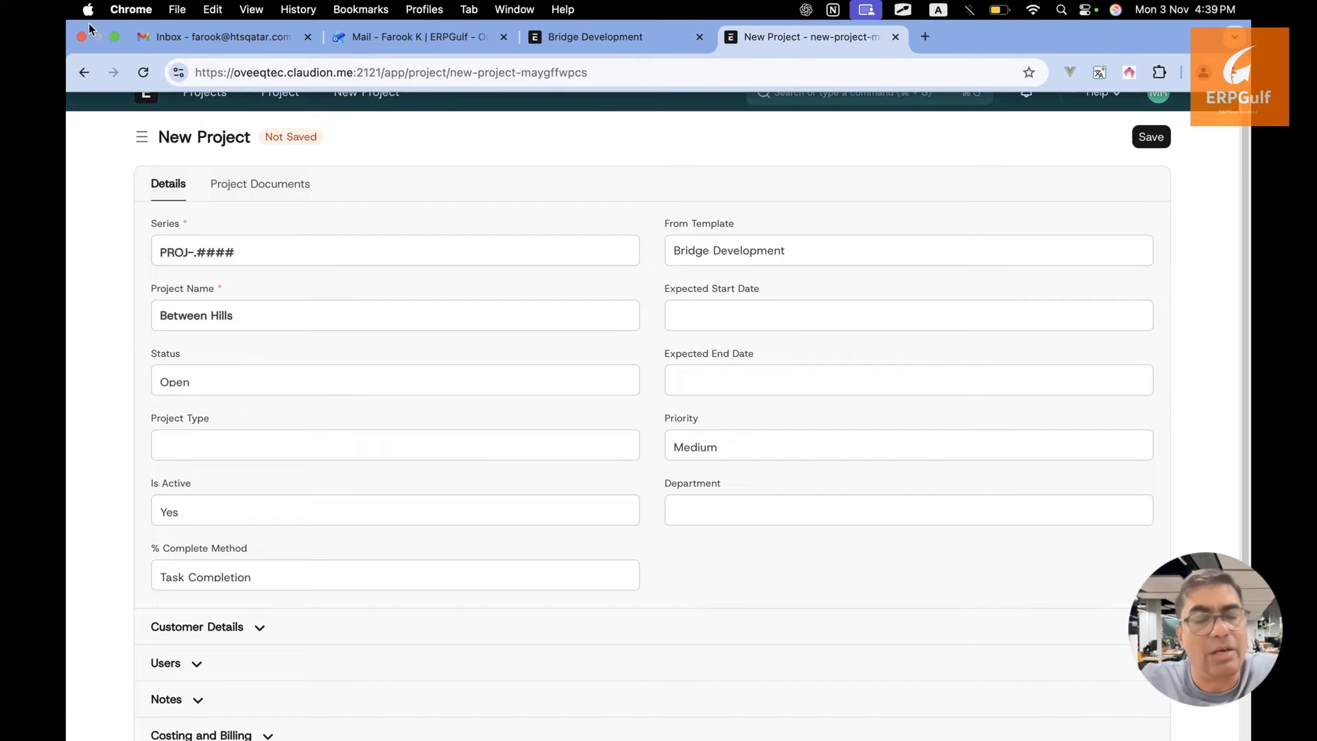
{"action": "left_click", "coordinate": [83, 73]}
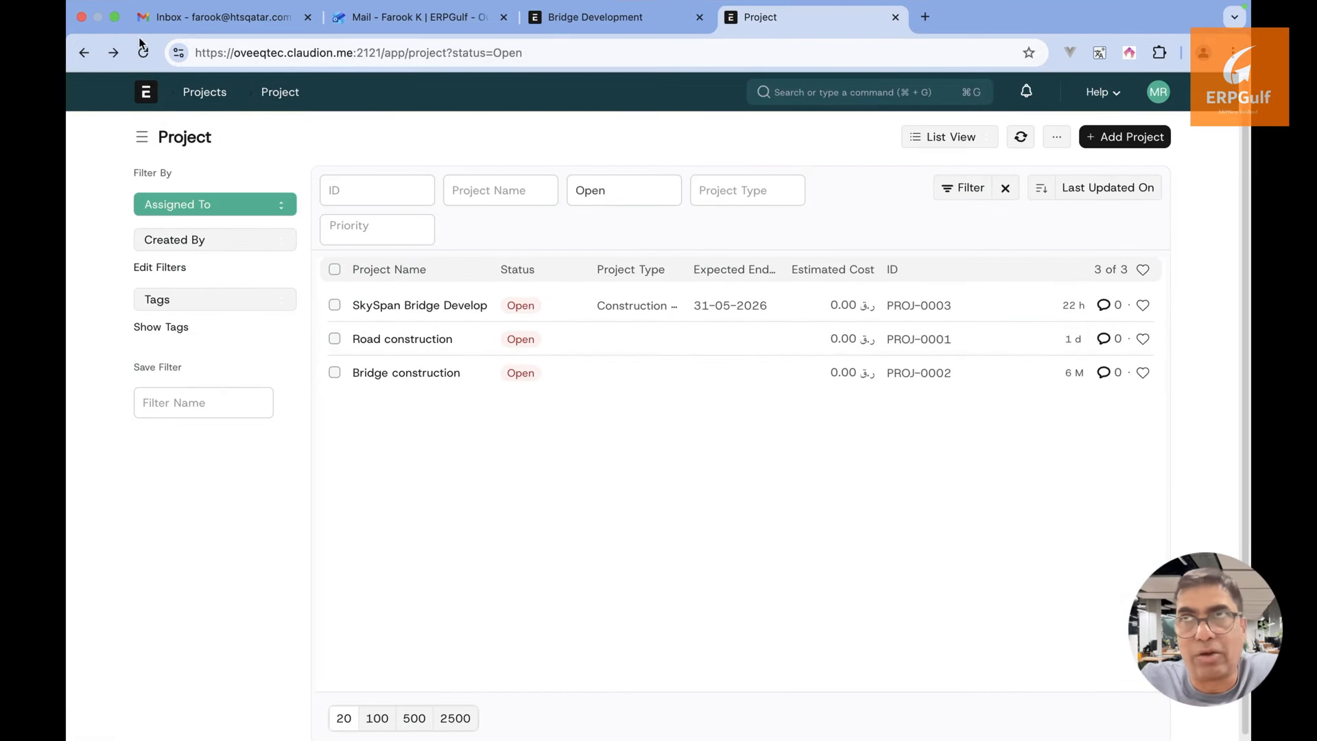
{"action": "left_click", "coordinate": [83, 53]}
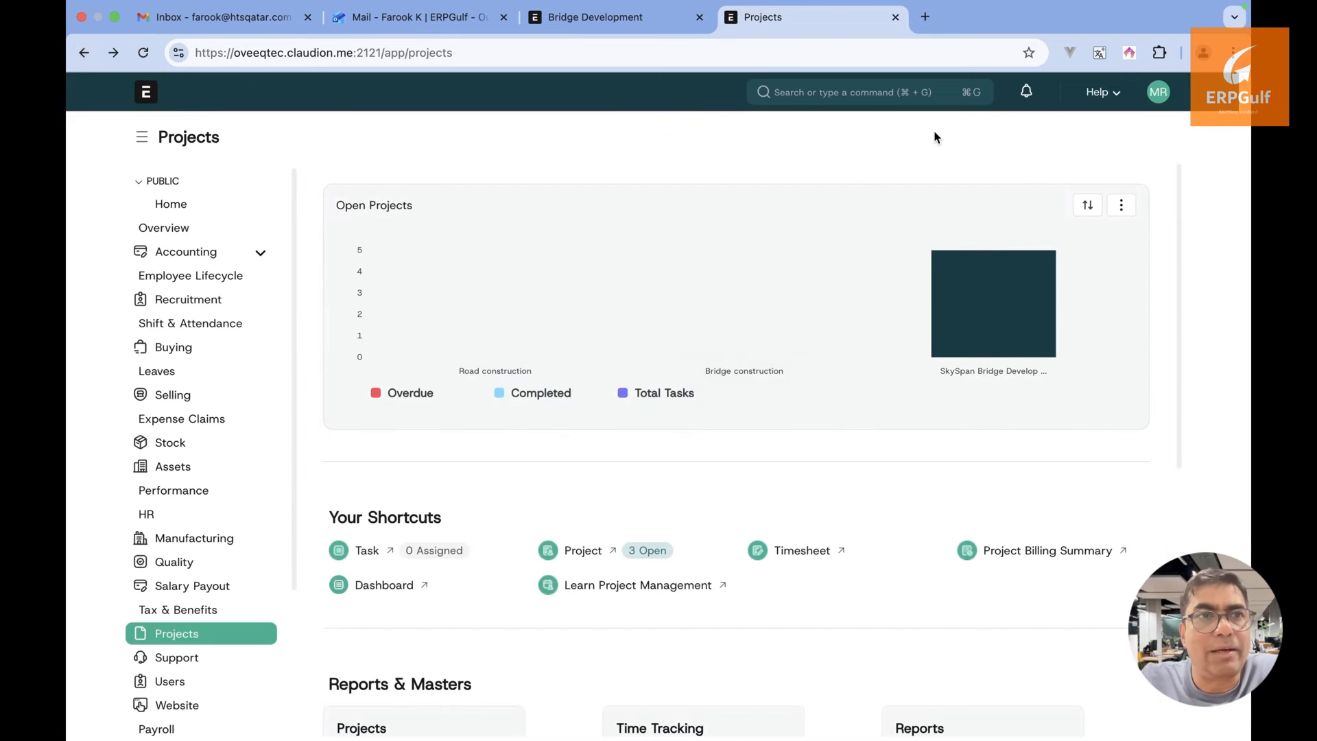
Search 'project tem' in the Awesome Bar and browse the Project Template list
{"action": "left_click", "coordinate": [923, 91]}
{"action": "type", "text": "tempa"}
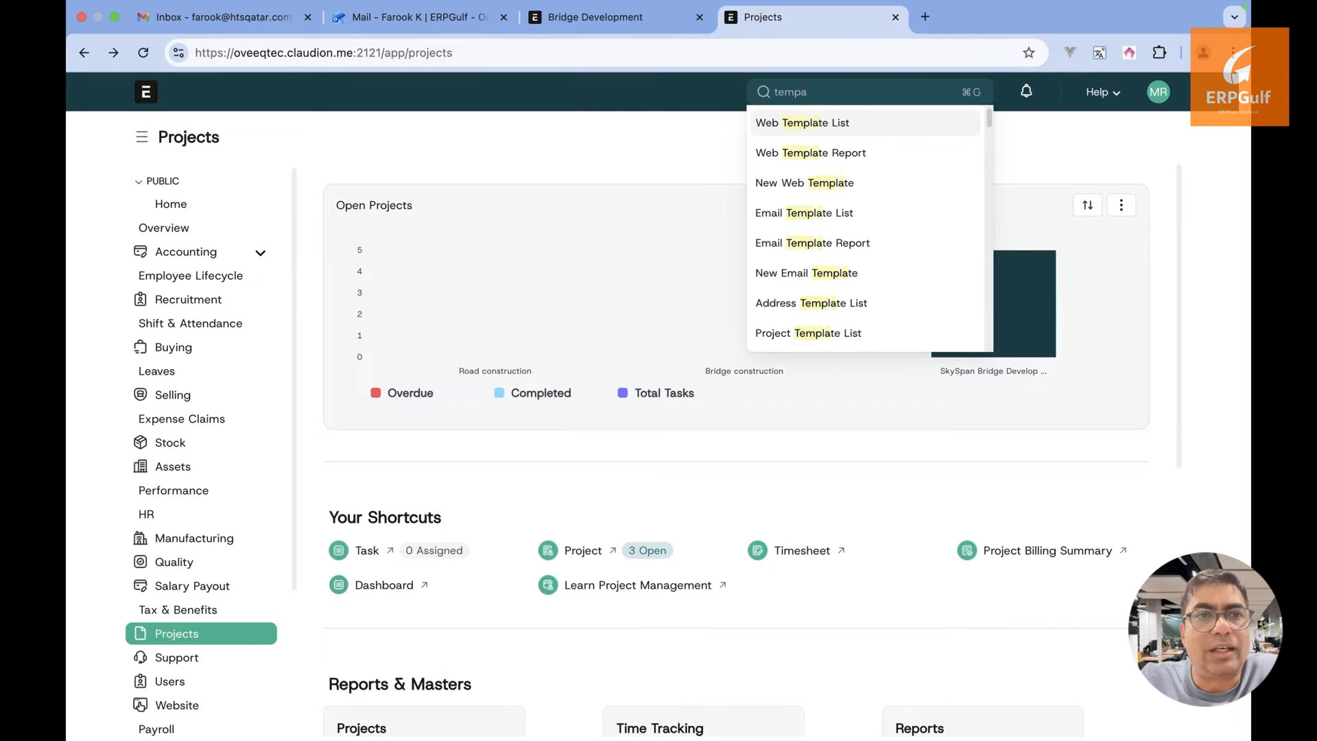
{"action": "key", "text": "BackSpace"}
{"action": "key", "text": "BackSpace"}
{"action": "key", "text": "BackSpace"}
{"action": "key", "text": "BackSpace"}
{"action": "key", "text": "BackSpace"}
{"action": "type", "text": "pro"}
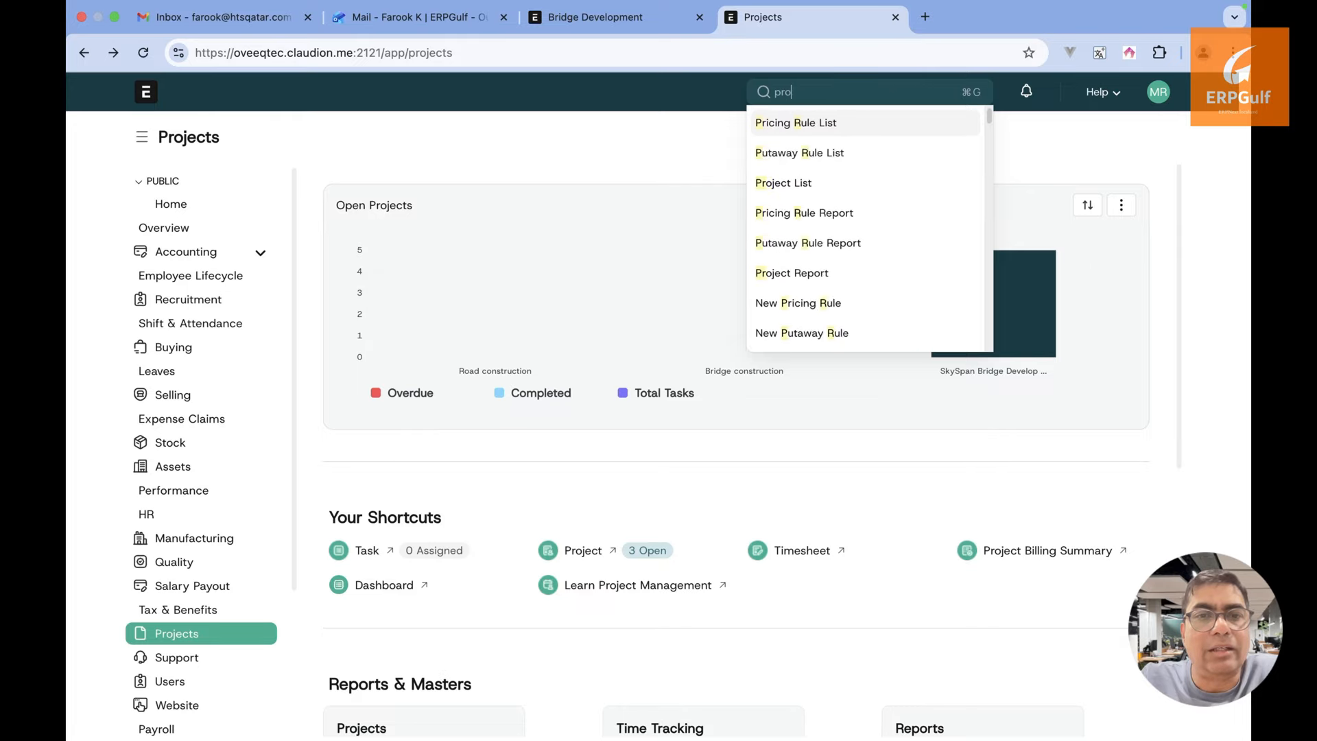
{"action": "type", "text": "ject tem"}
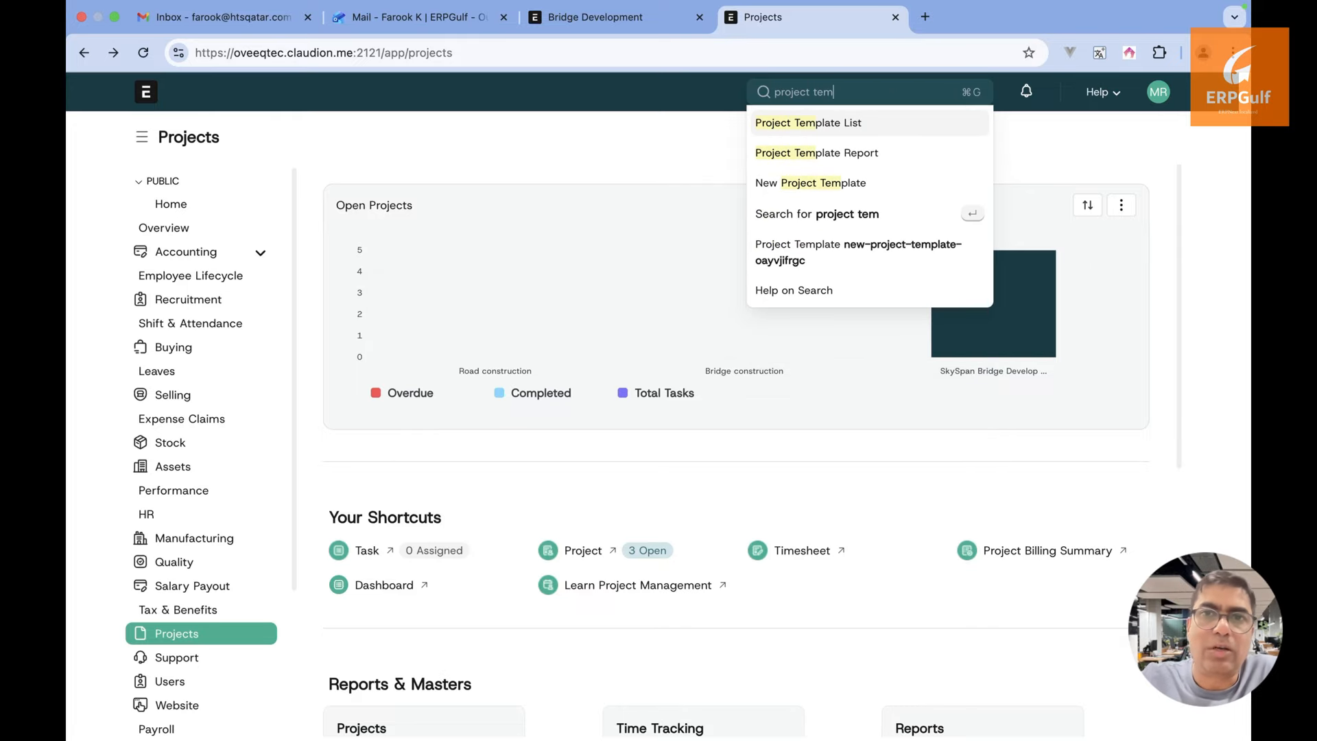
{"action": "left_click", "coordinate": [896, 124]}
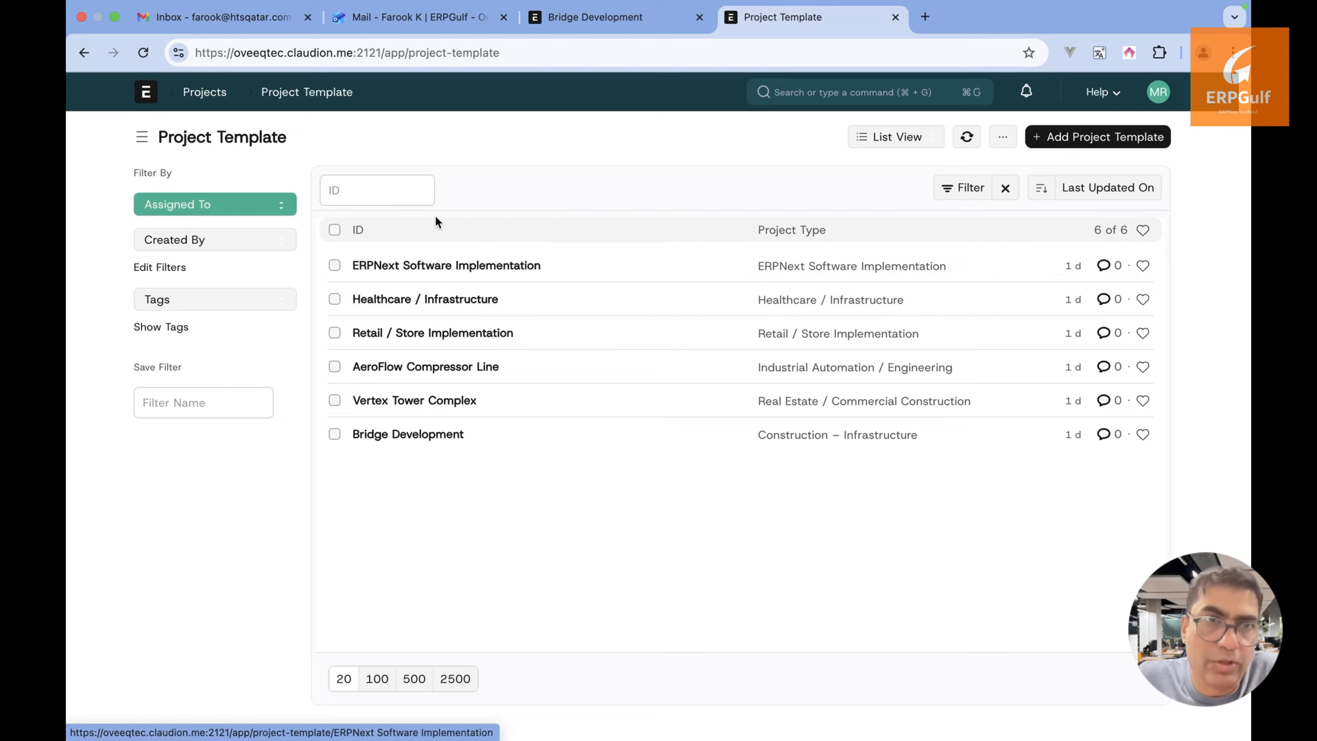
{"action": "left_click", "coordinate": [320, 142]}
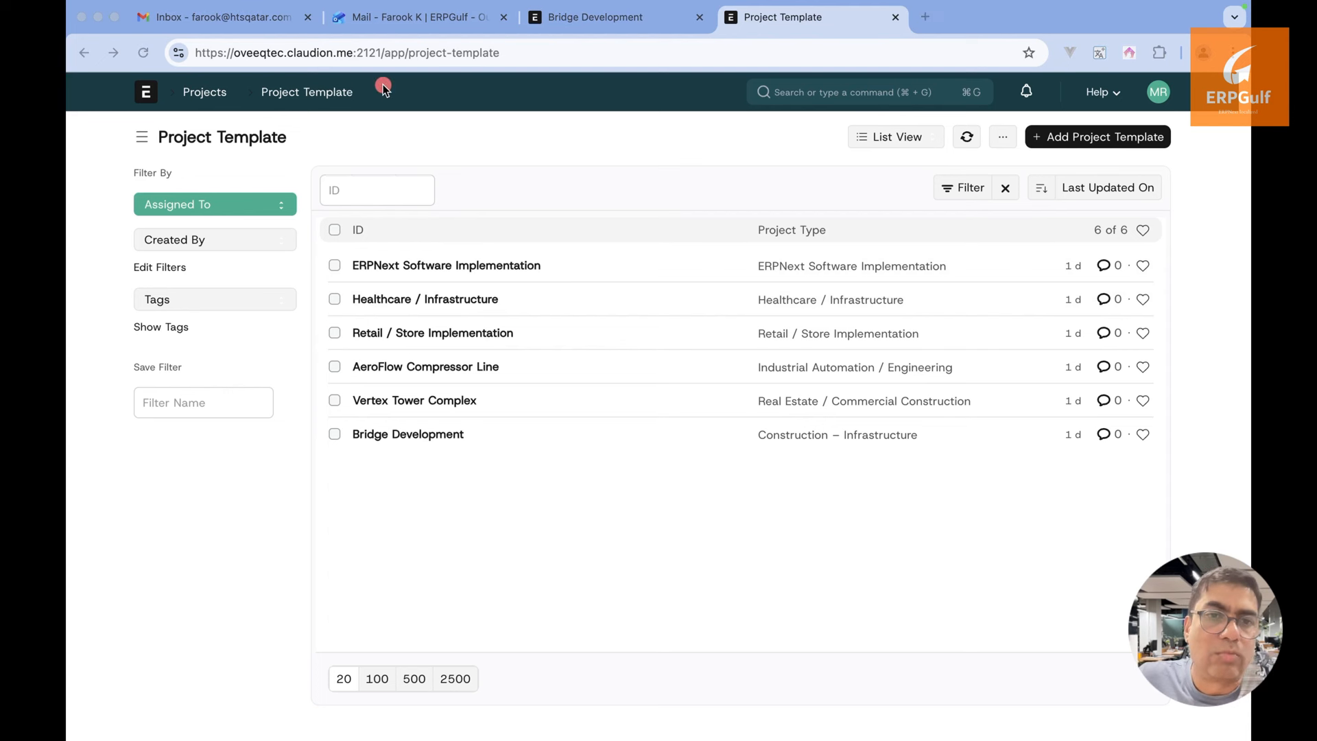
{"action": "left_click_drag", "start_coordinate": [383, 86], "coordinate": [754, 89]}
{"action": "key", "text": "Escape"}
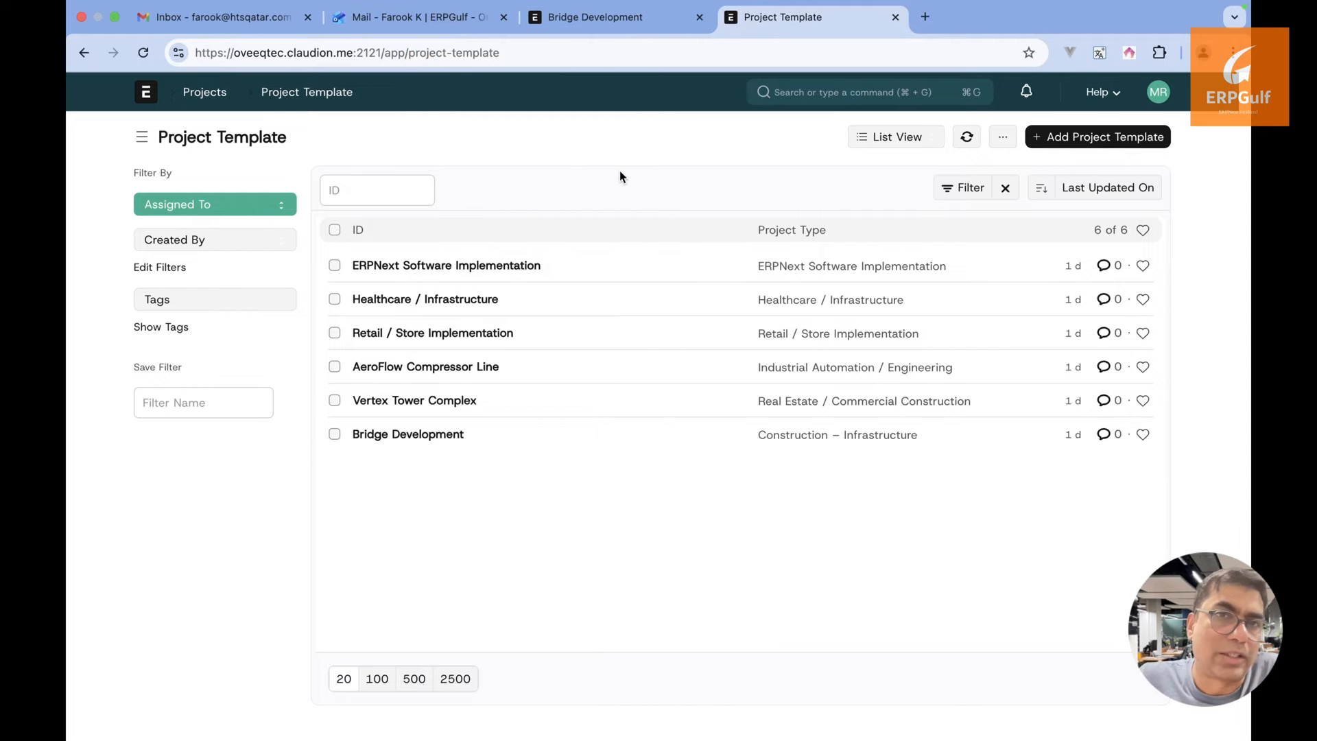
Return to the Projects workspace and open the list of open projects
{"action": "left_click", "coordinate": [833, 94]}
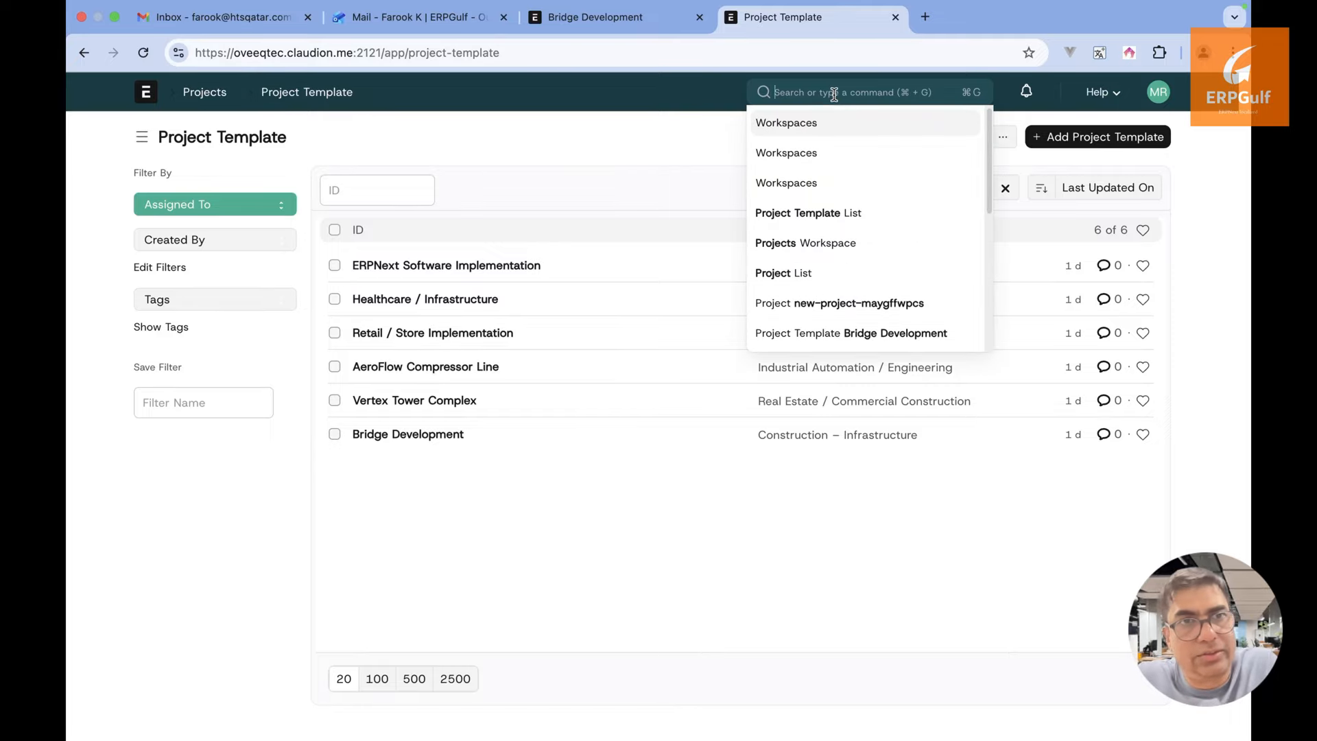
{"action": "left_click", "coordinate": [206, 93]}
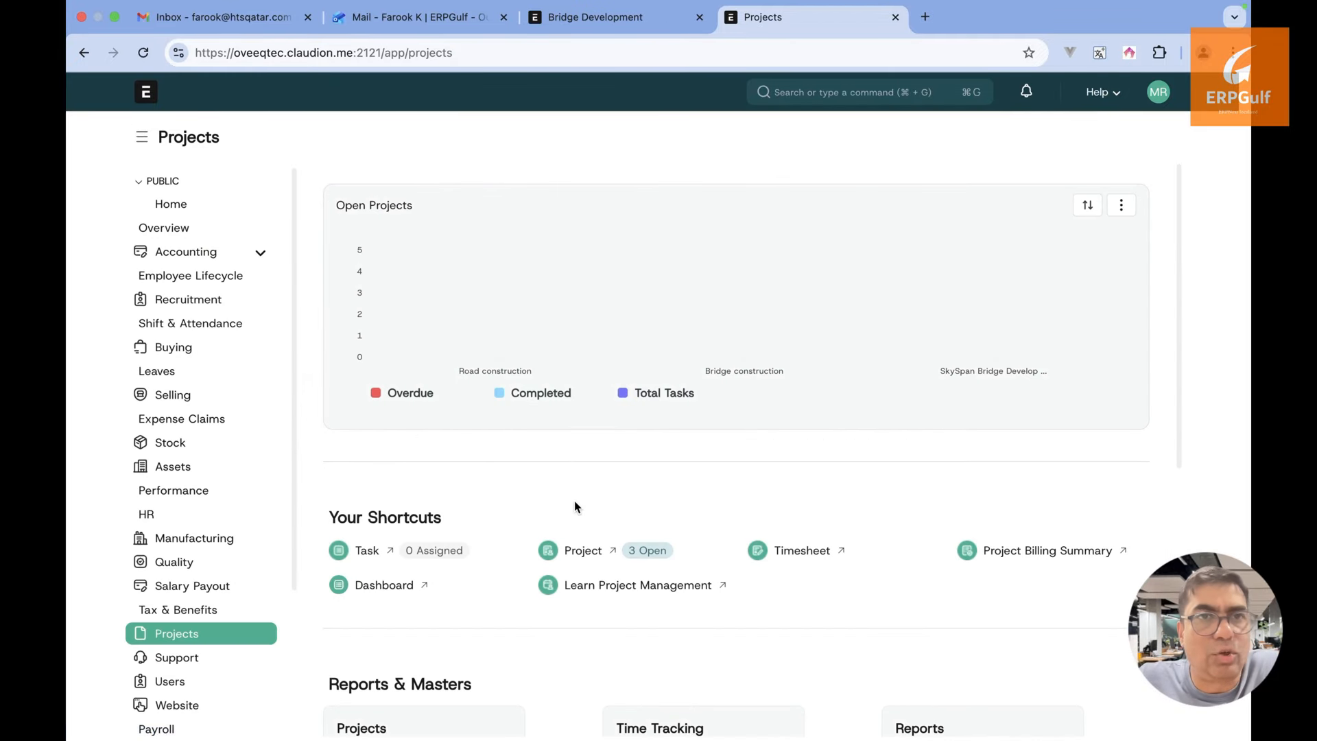
{"action": "left_click", "coordinate": [584, 551]}
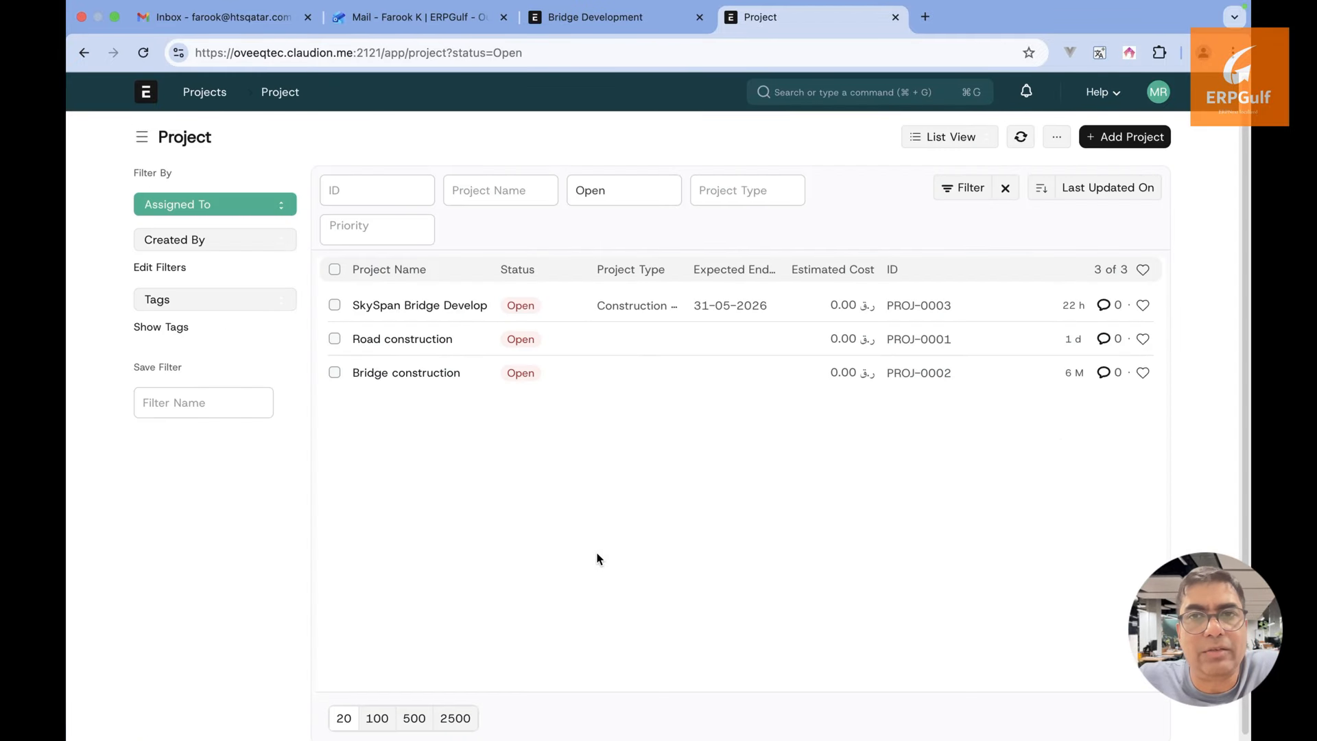
Browse the Projects workspace and project dashboard, then return to the workspace
{"action": "left_click", "coordinate": [84, 53]}
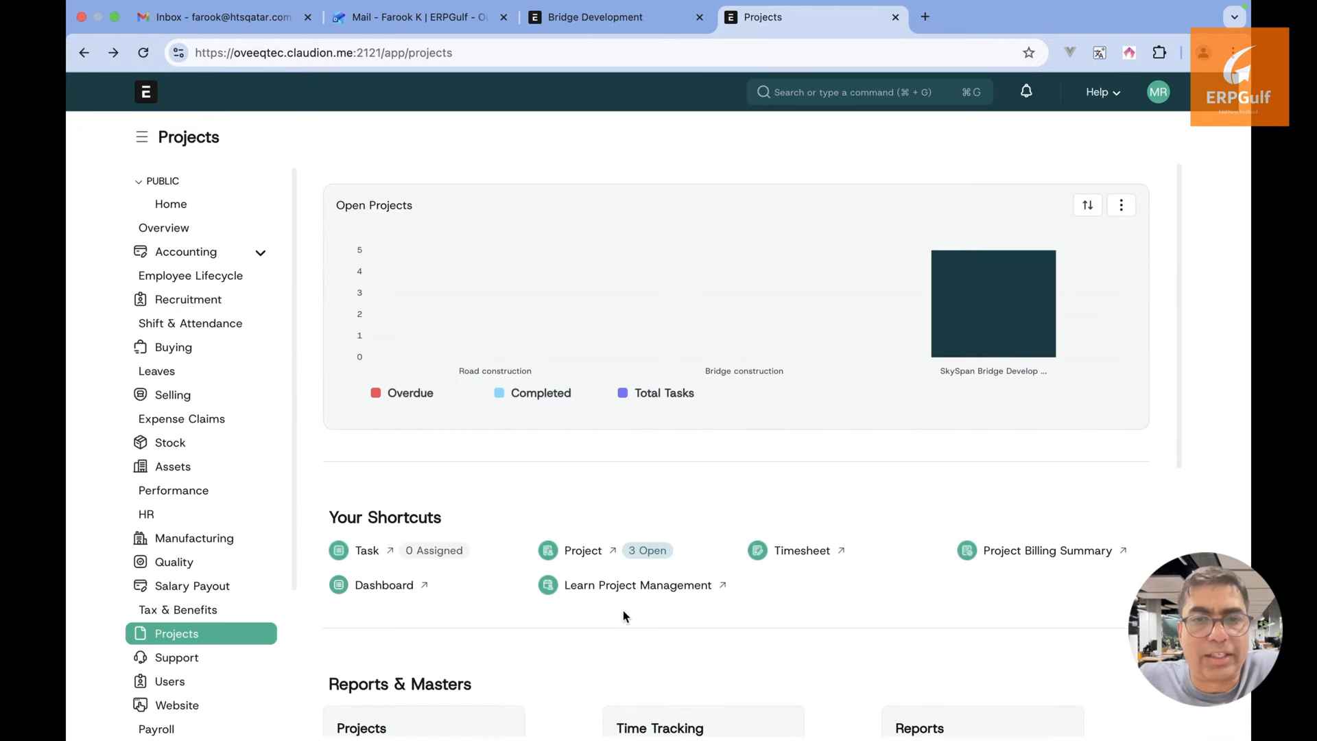
{"action": "scroll", "coordinate": [615, 594], "scroll_direction": "down", "scroll_amount": 3}
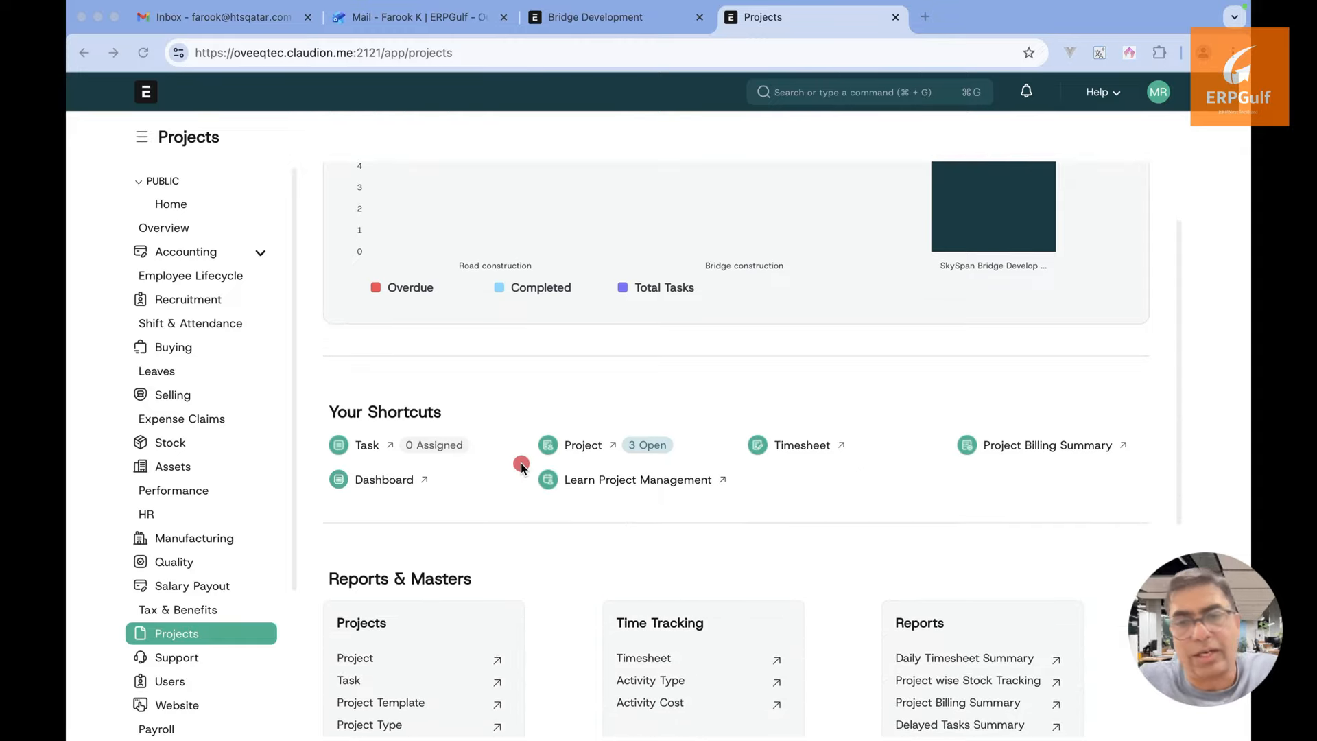
{"action": "left_click_drag", "start_coordinate": [364, 429], "coordinate": [491, 294]}
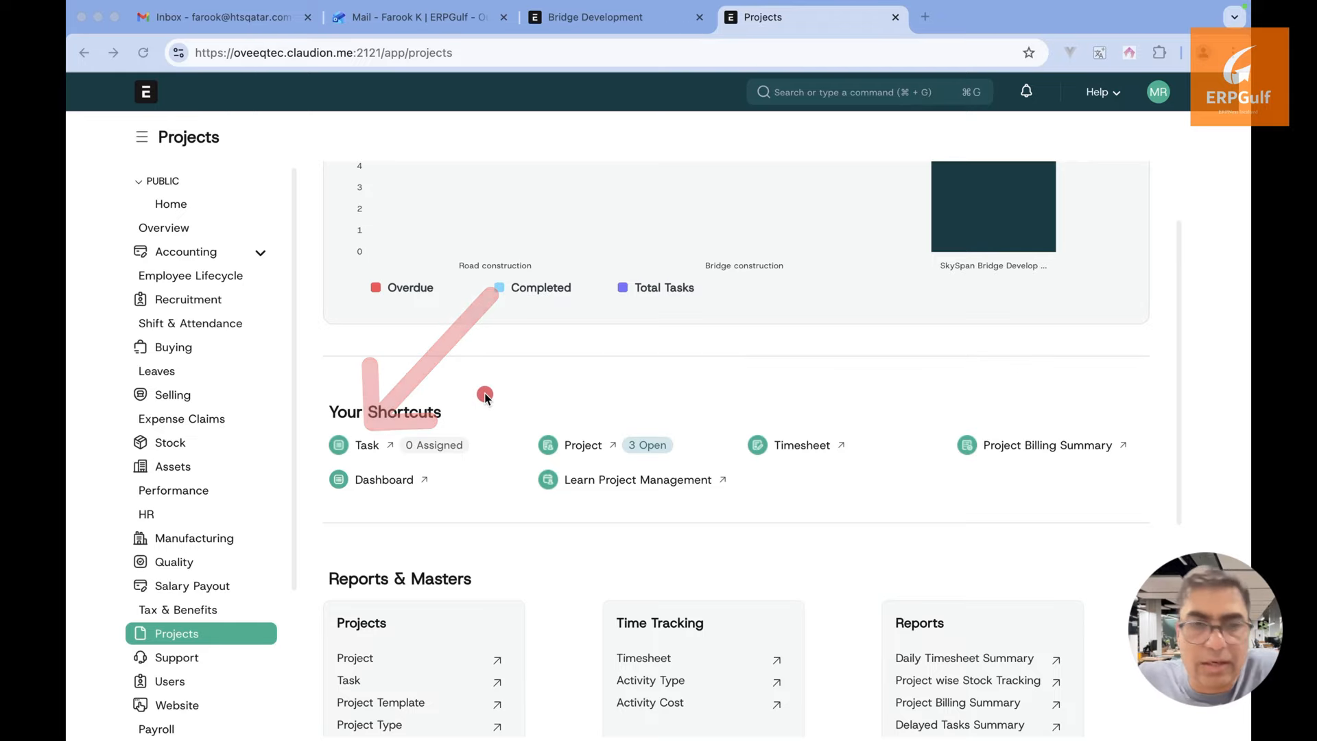
{"action": "left_click_drag", "start_coordinate": [595, 428], "coordinate": [676, 300]}
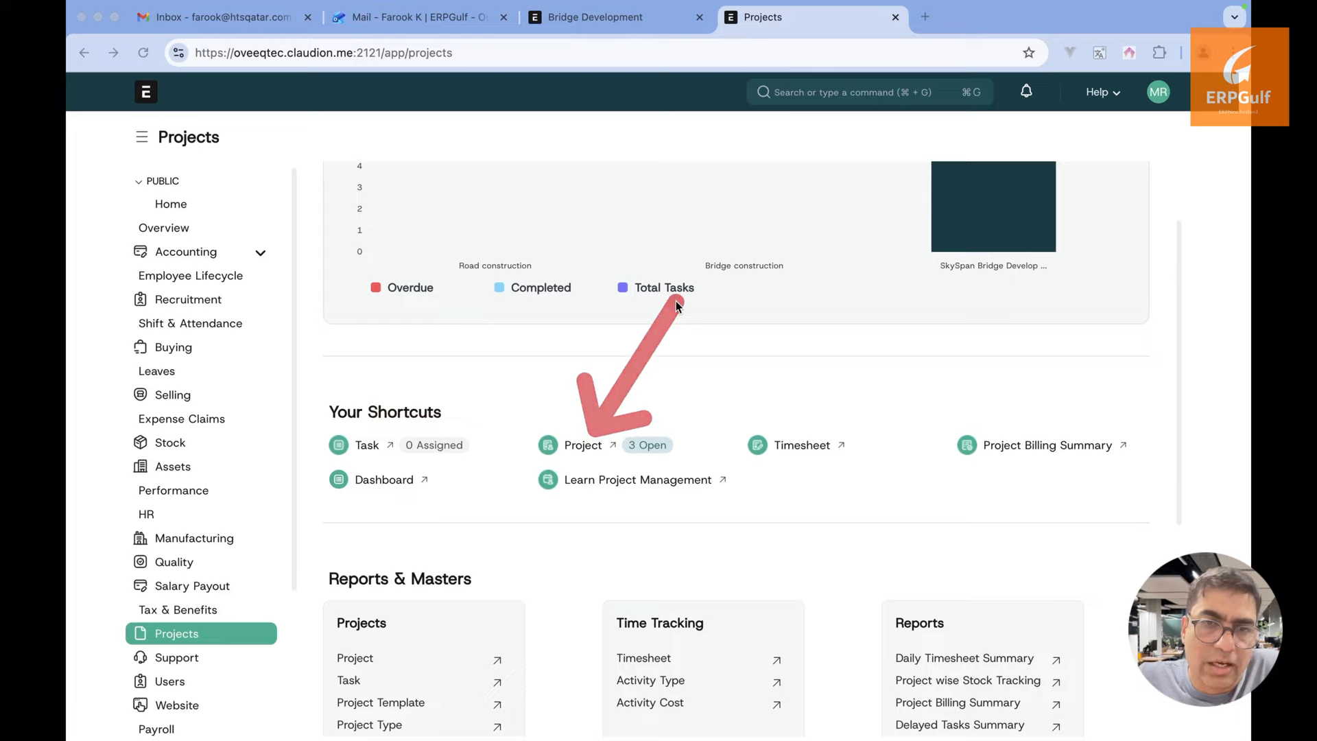
{"action": "left_click_drag", "start_coordinate": [361, 431], "coordinate": [413, 372]}
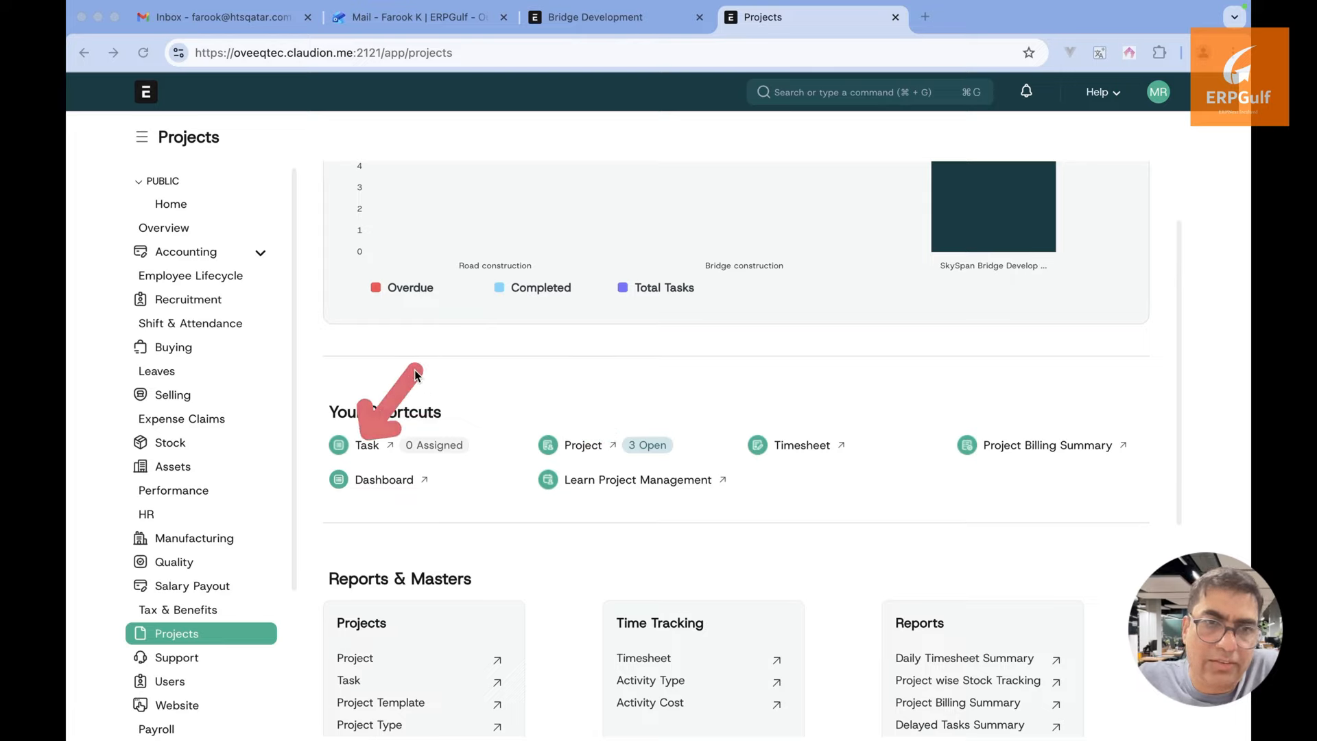
{"action": "left_click_drag", "start_coordinate": [809, 440], "coordinate": [840, 377]}
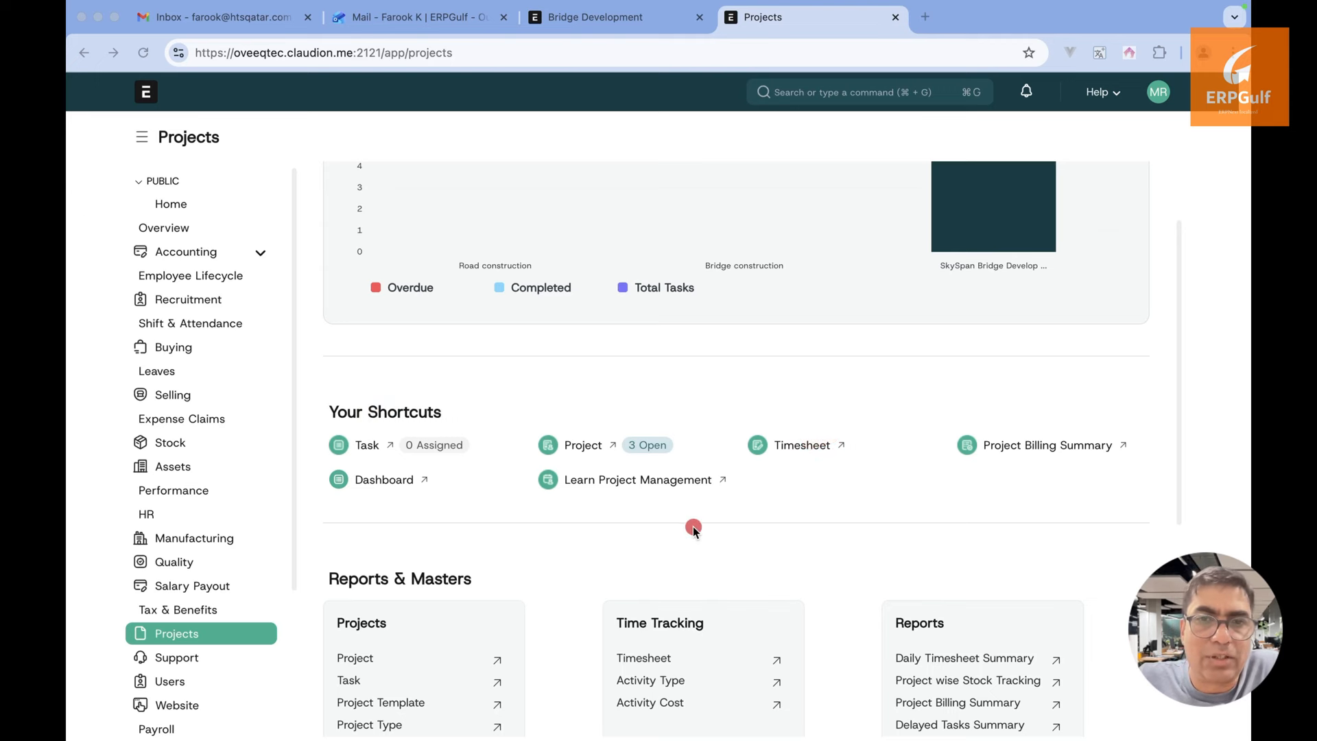
{"action": "key", "text": "Escape"}
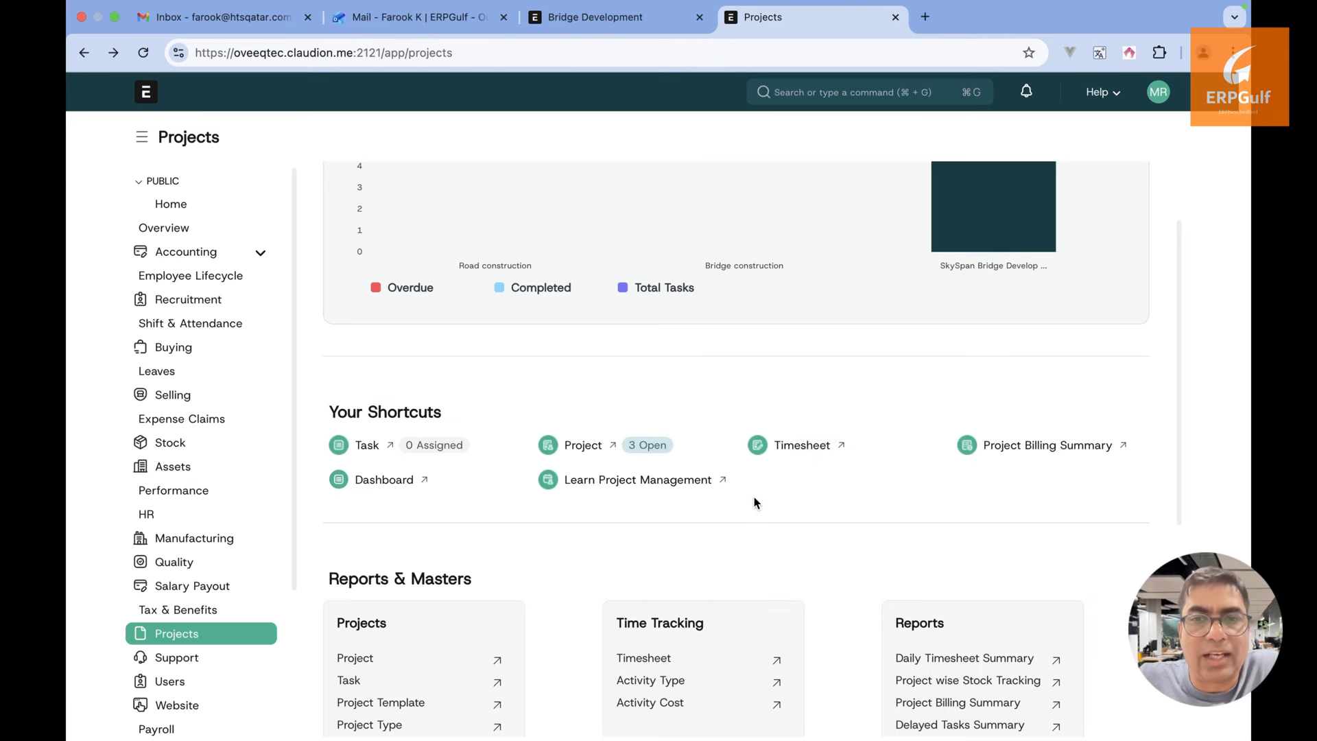
{"action": "scroll", "coordinate": [754, 497], "scroll_direction": "down", "scroll_amount": 1}
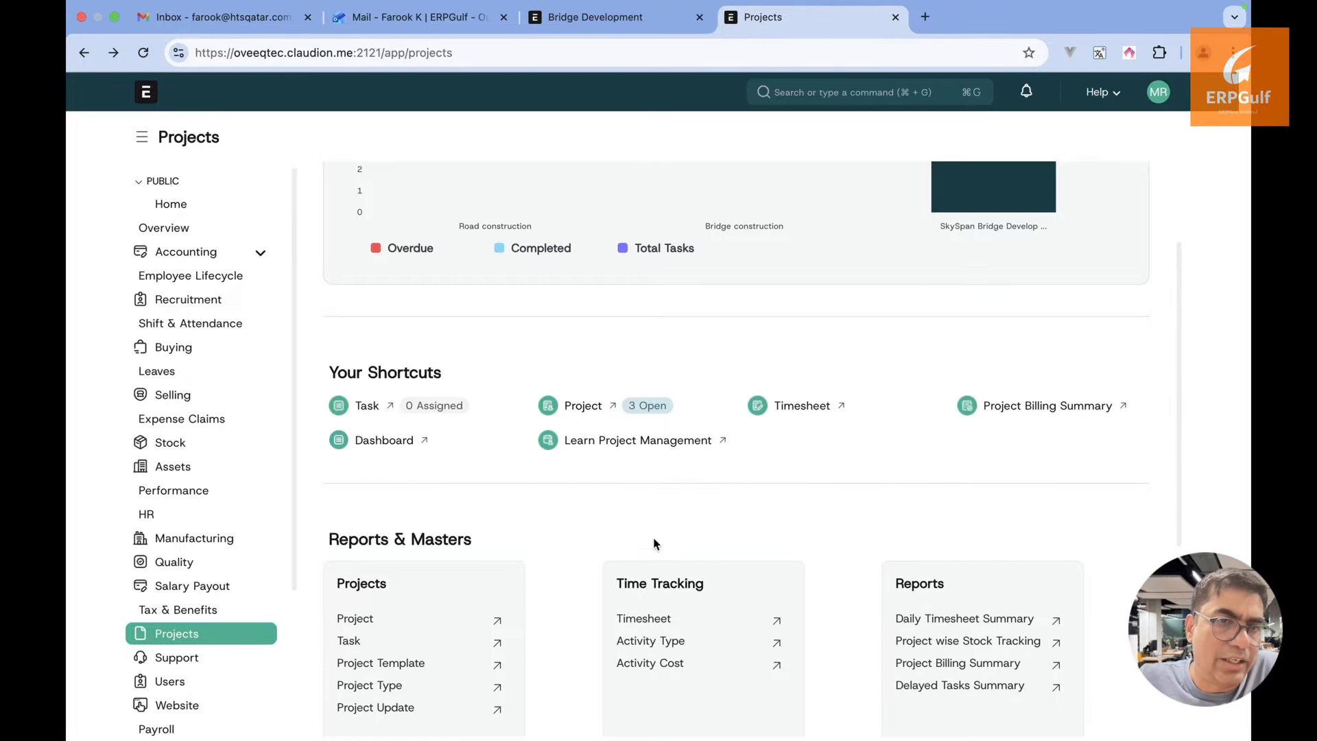
{"action": "left_click", "coordinate": [384, 441]}
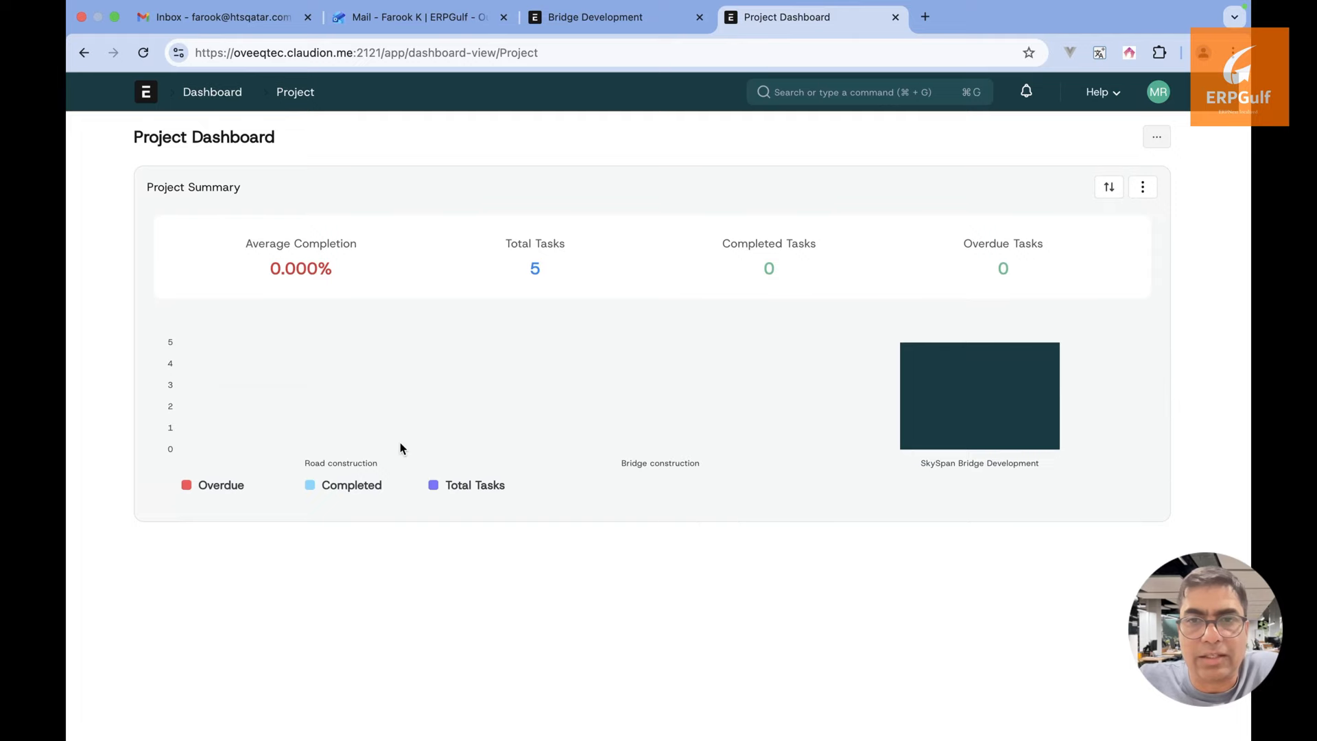
{"action": "left_click", "coordinate": [81, 60]}
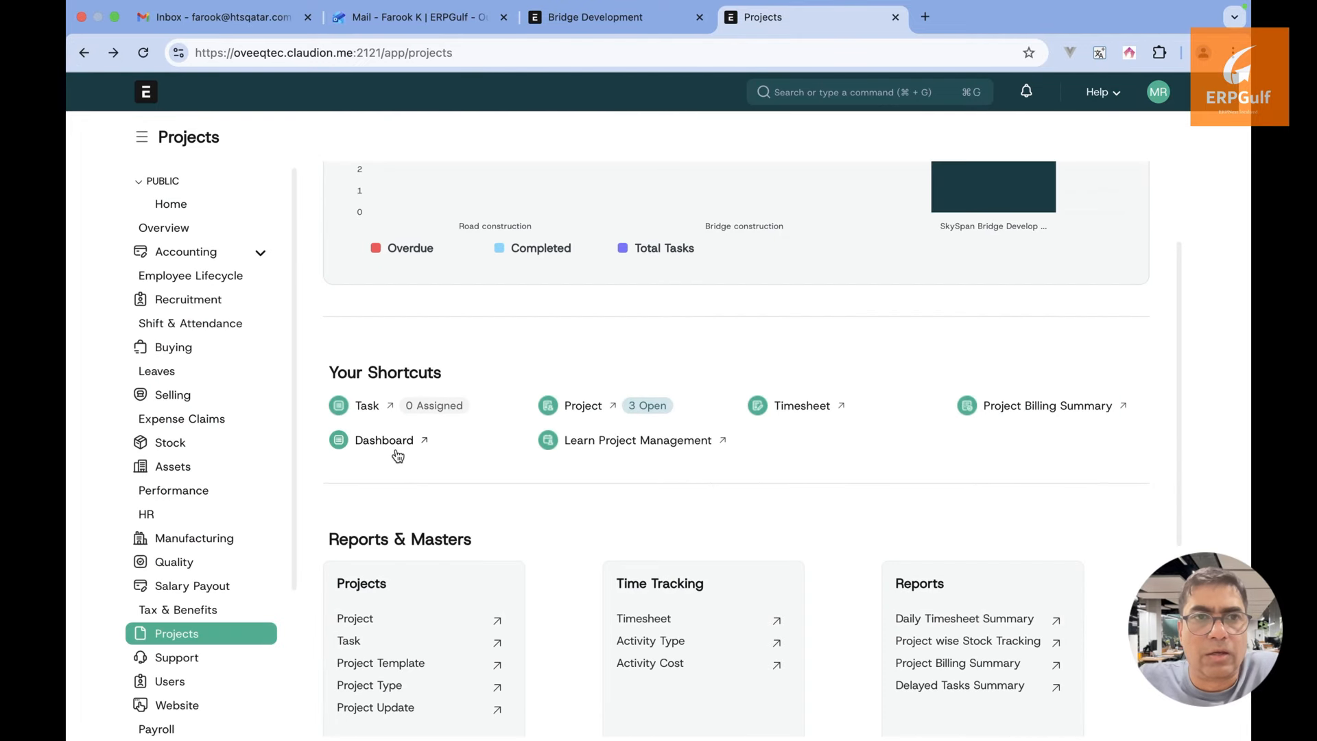
Switch back to the ERPNext browser window and open the Open project list
{"action": "key", "text": "super+Tab"}
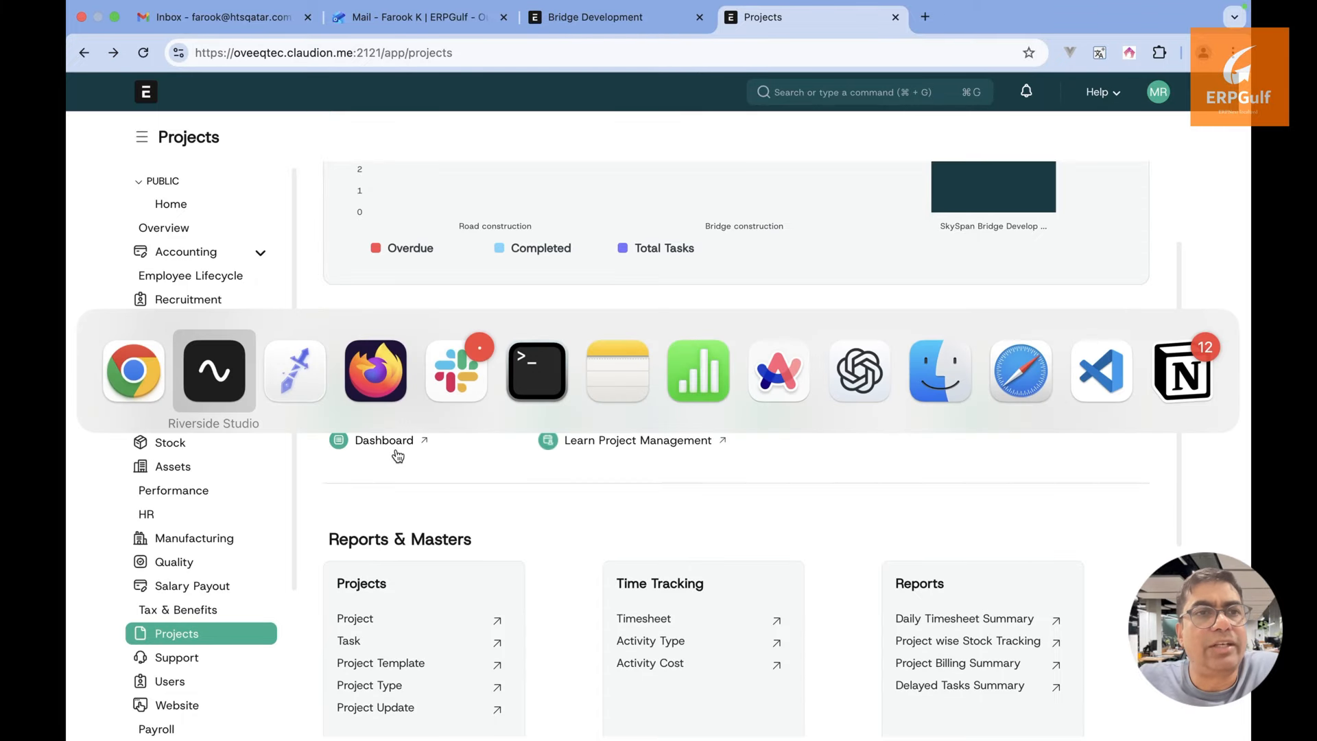
{"action": "key", "text": "super+Tab"}
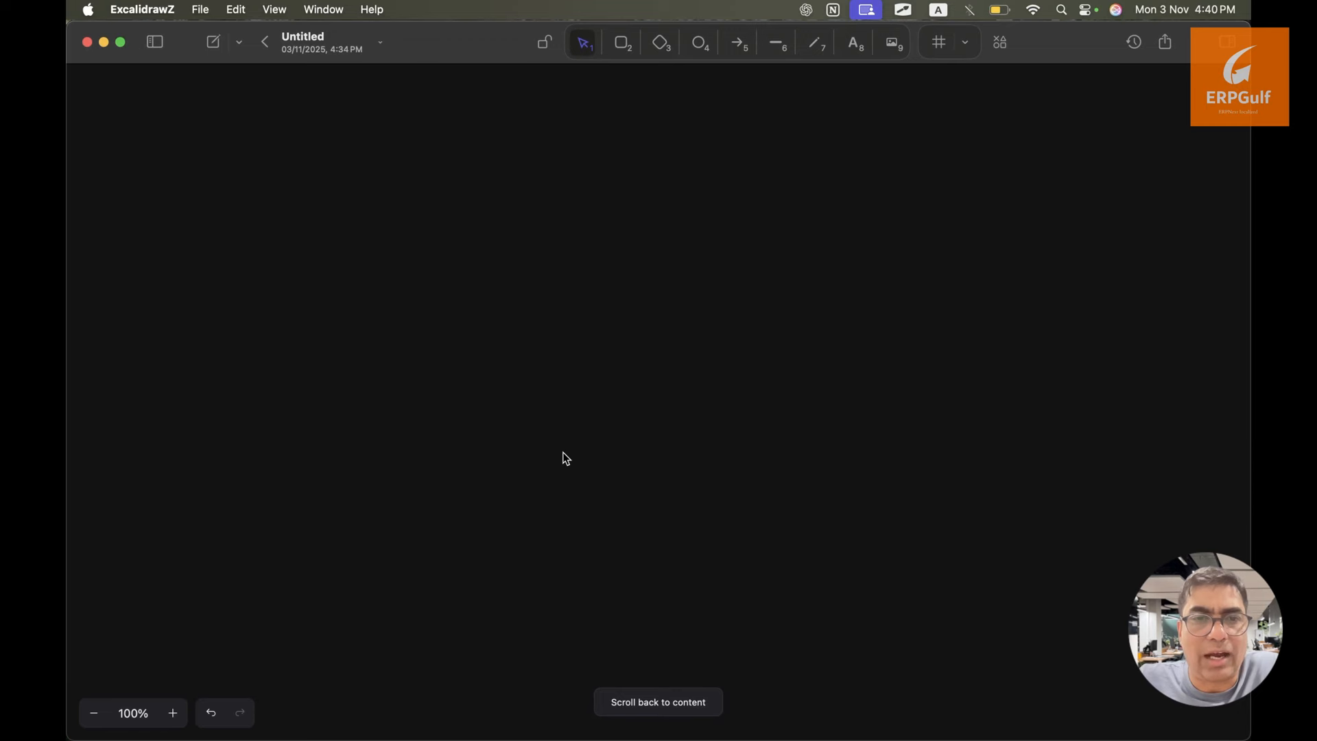
{"action": "key", "text": "super+Tab"}
{"action": "key", "text": "super+Tab"}
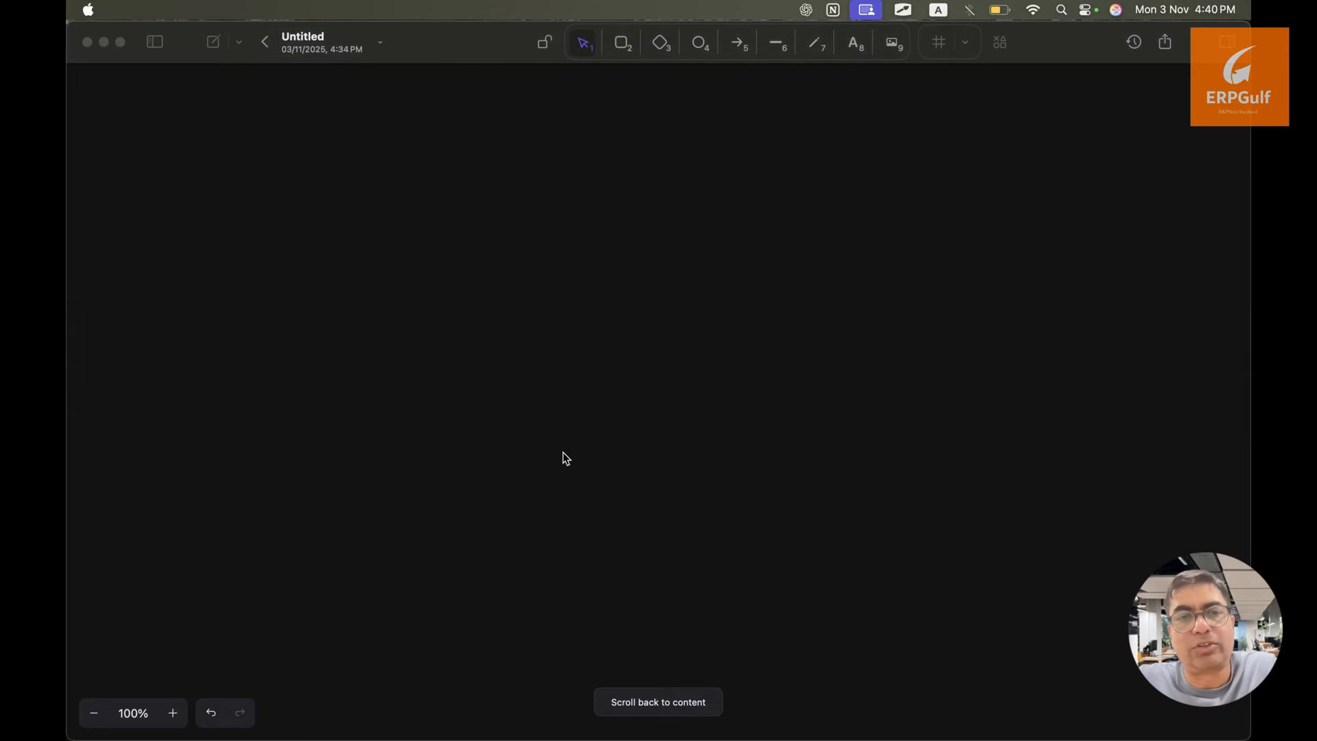
{"action": "key", "text": "super+Tab"}
{"action": "key", "text": "super+Tab"}
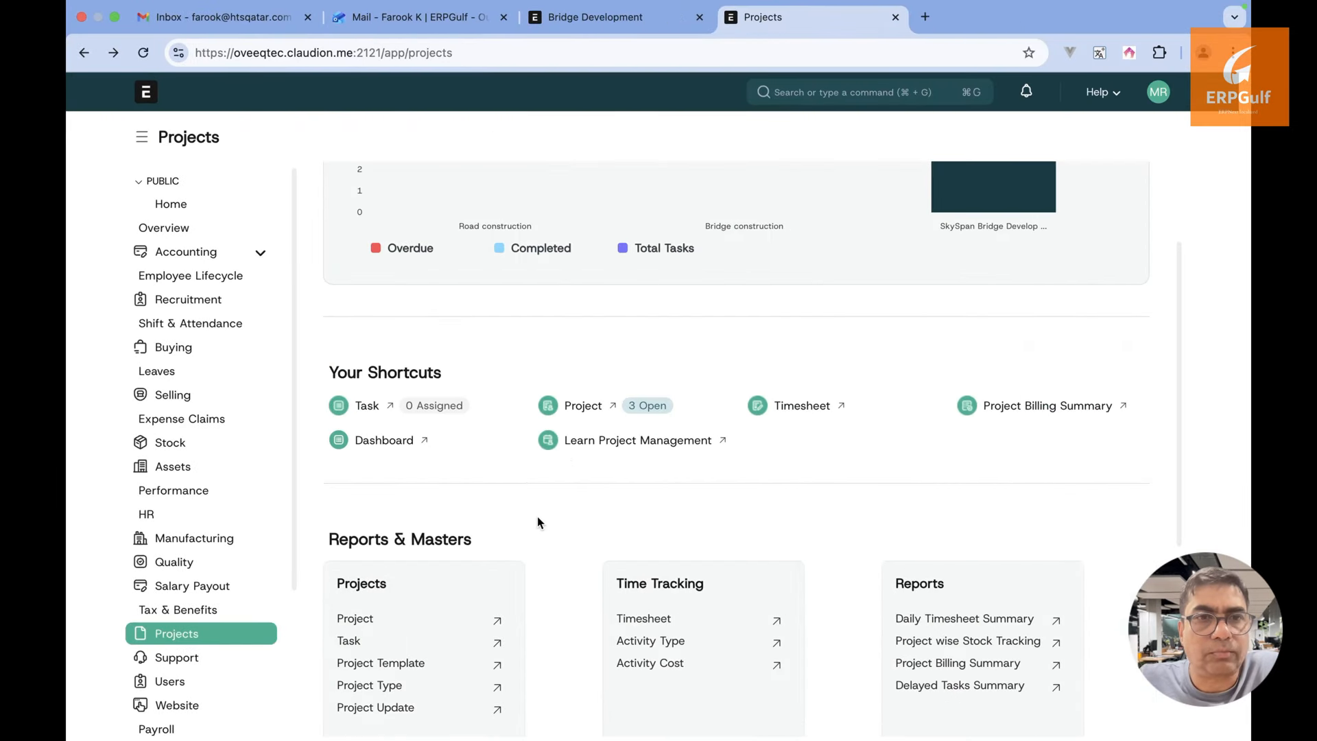
{"action": "left_click", "coordinate": [583, 406]}
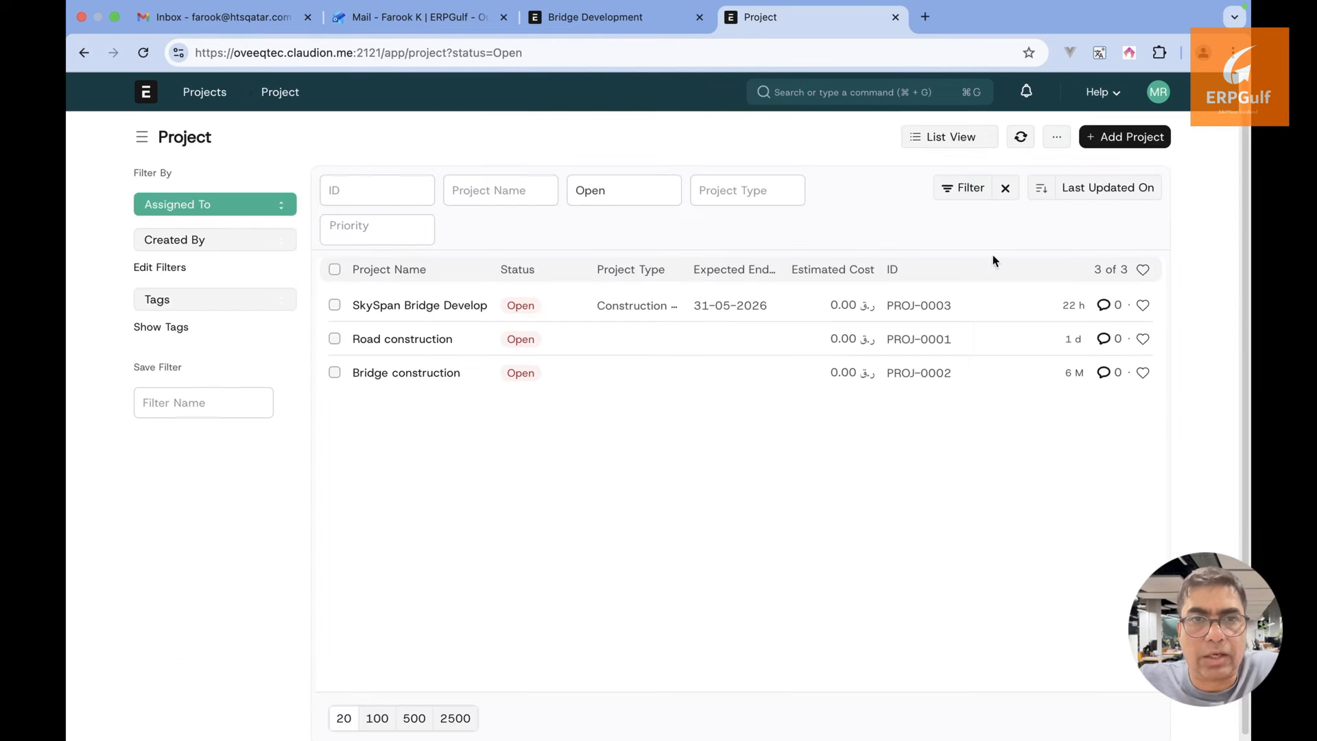
Cancel the New Project form and open SkySpan Bridge Development (PROJ-0003) to review it
{"action": "left_click", "coordinate": [1116, 141]}
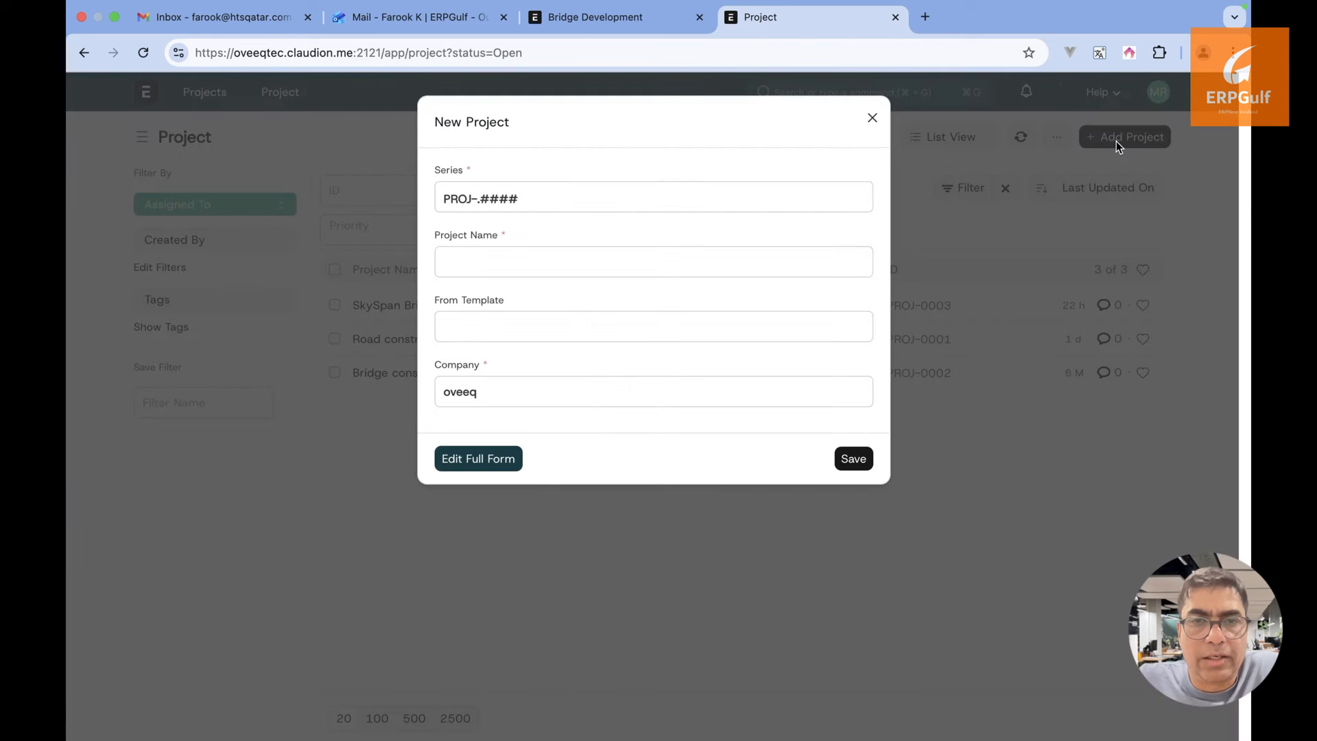
{"action": "left_click", "coordinate": [872, 118]}
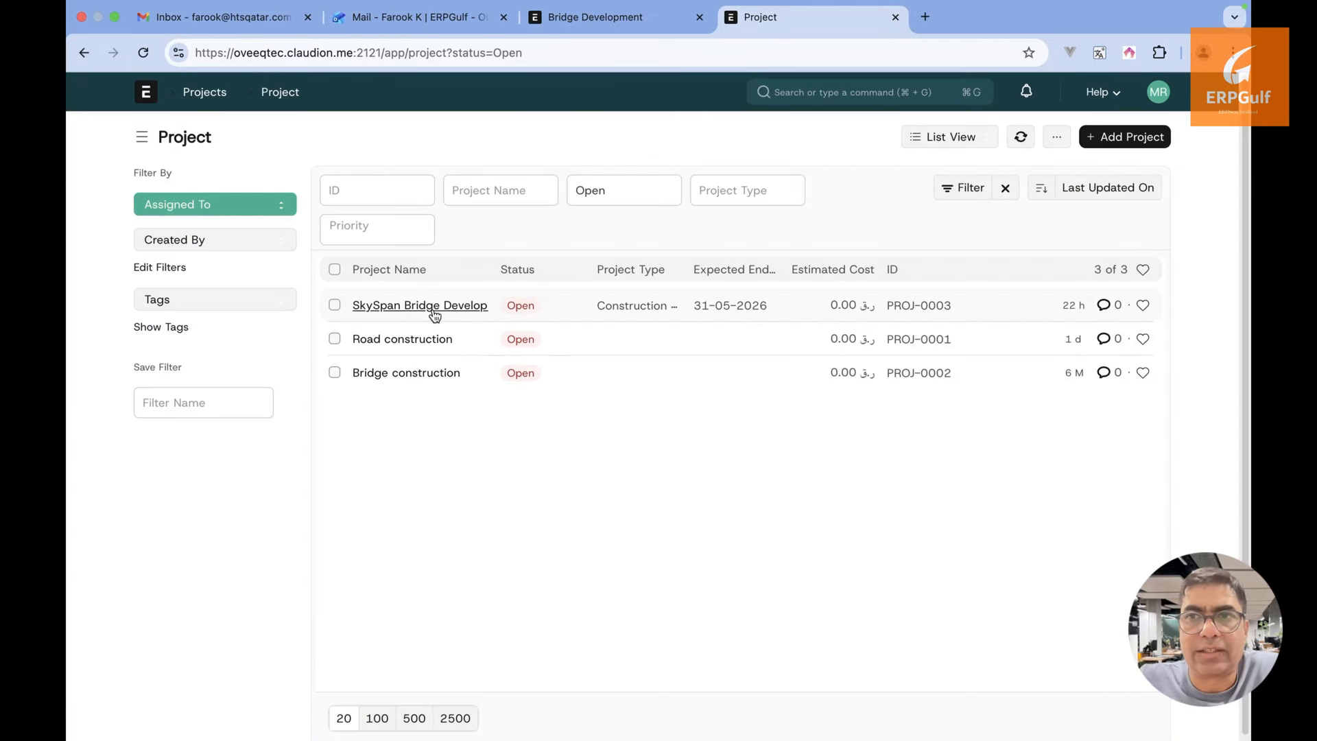
{"action": "left_click", "coordinate": [433, 310]}
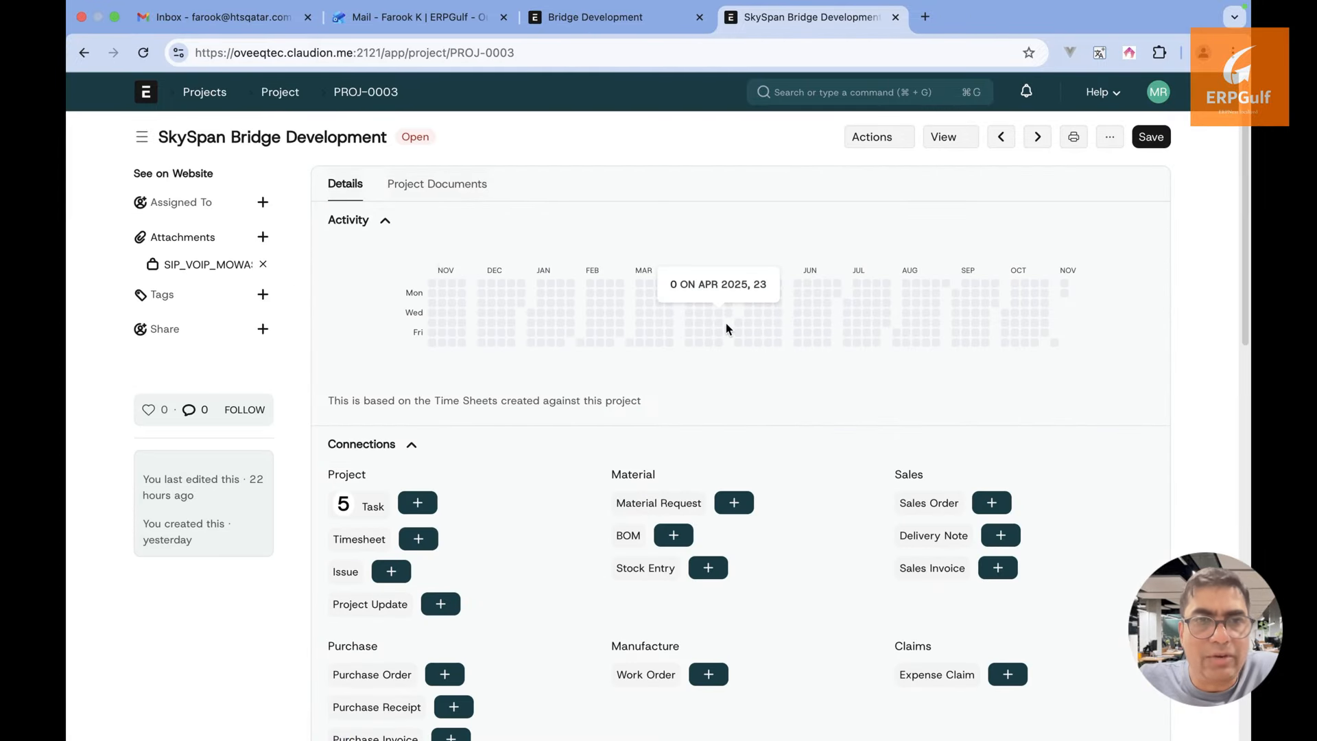
{"action": "scroll", "coordinate": [727, 328], "scroll_direction": "down", "scroll_amount": 7}
{"action": "scroll", "coordinate": [727, 328], "scroll_direction": "up", "scroll_amount": 5}
{"action": "scroll", "coordinate": [726, 328], "scroll_direction": "up", "scroll_amount": 3}
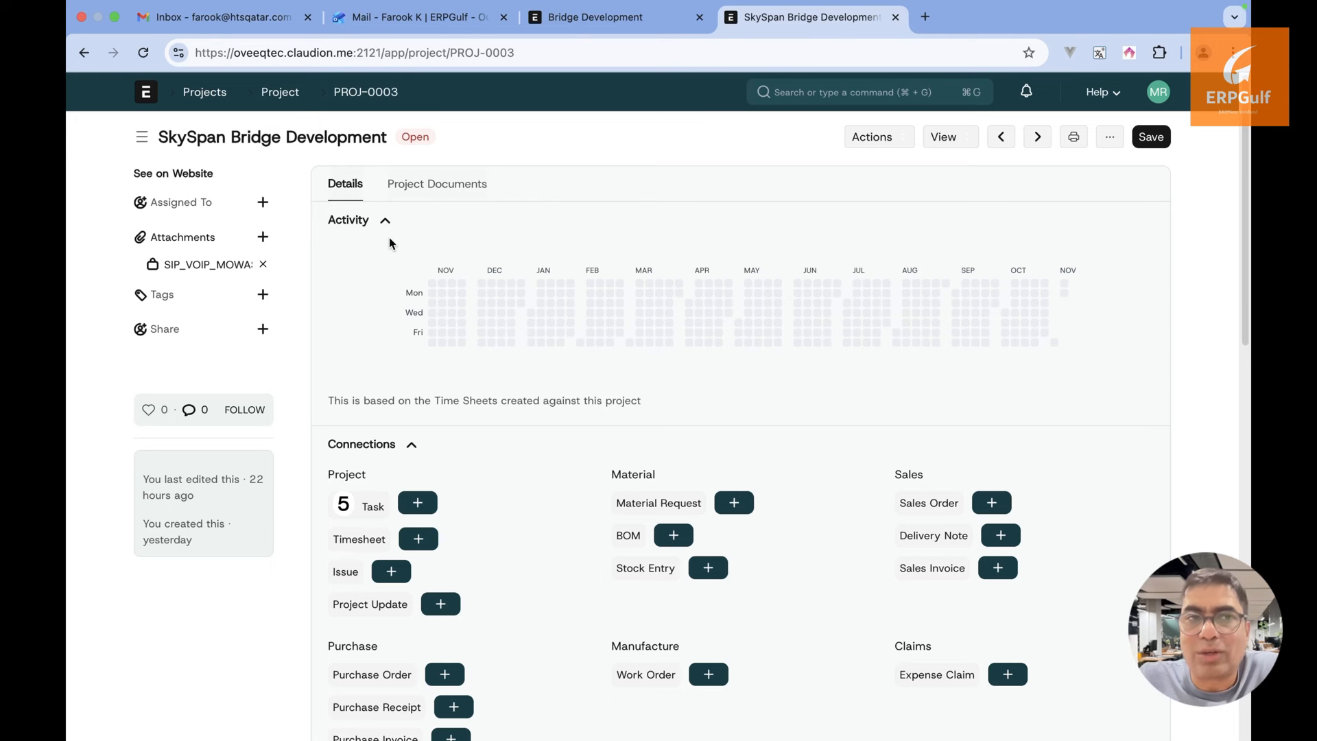
{"action": "key", "text": "super+Tab"}
{"action": "key", "text": "super+Tab"}
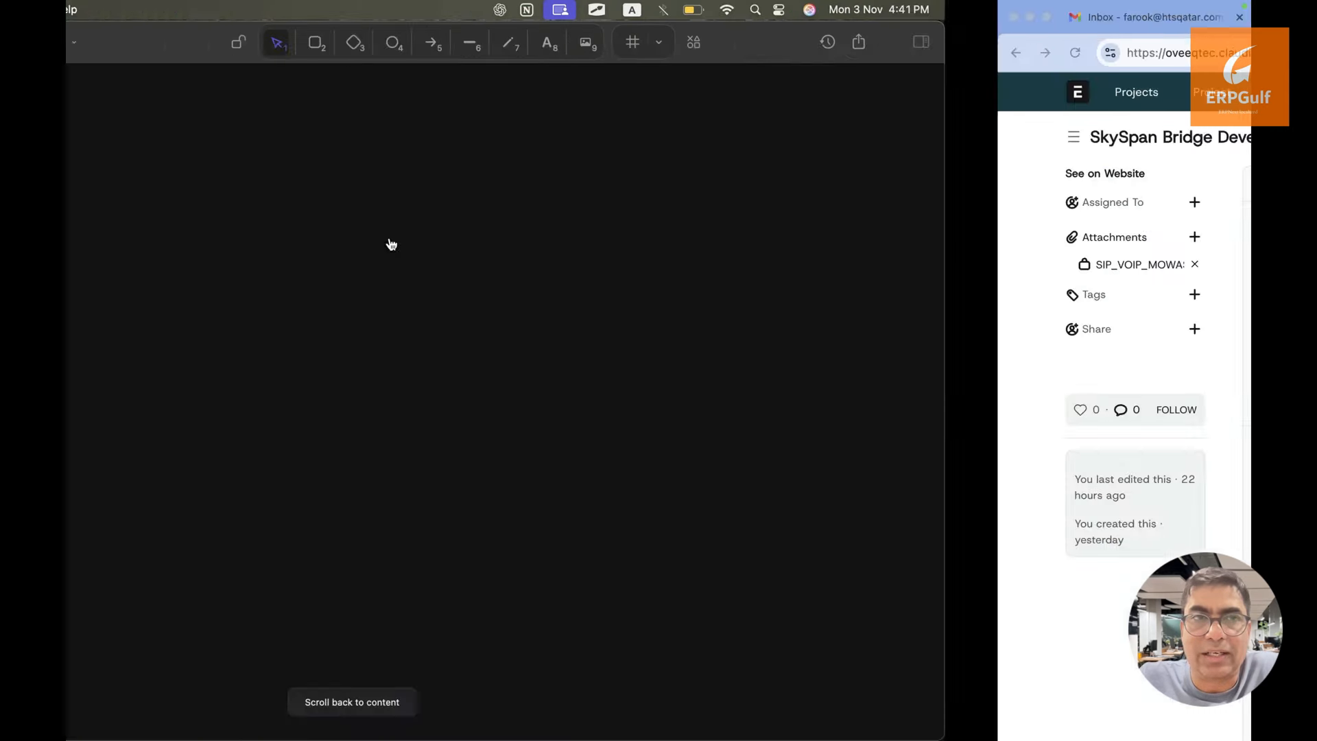
Write a canvas note with headings 'Project -', 'Sales order' and 'Contract -'
{"action": "key", "text": "t"}
{"action": "left_click", "coordinate": [426, 251]}
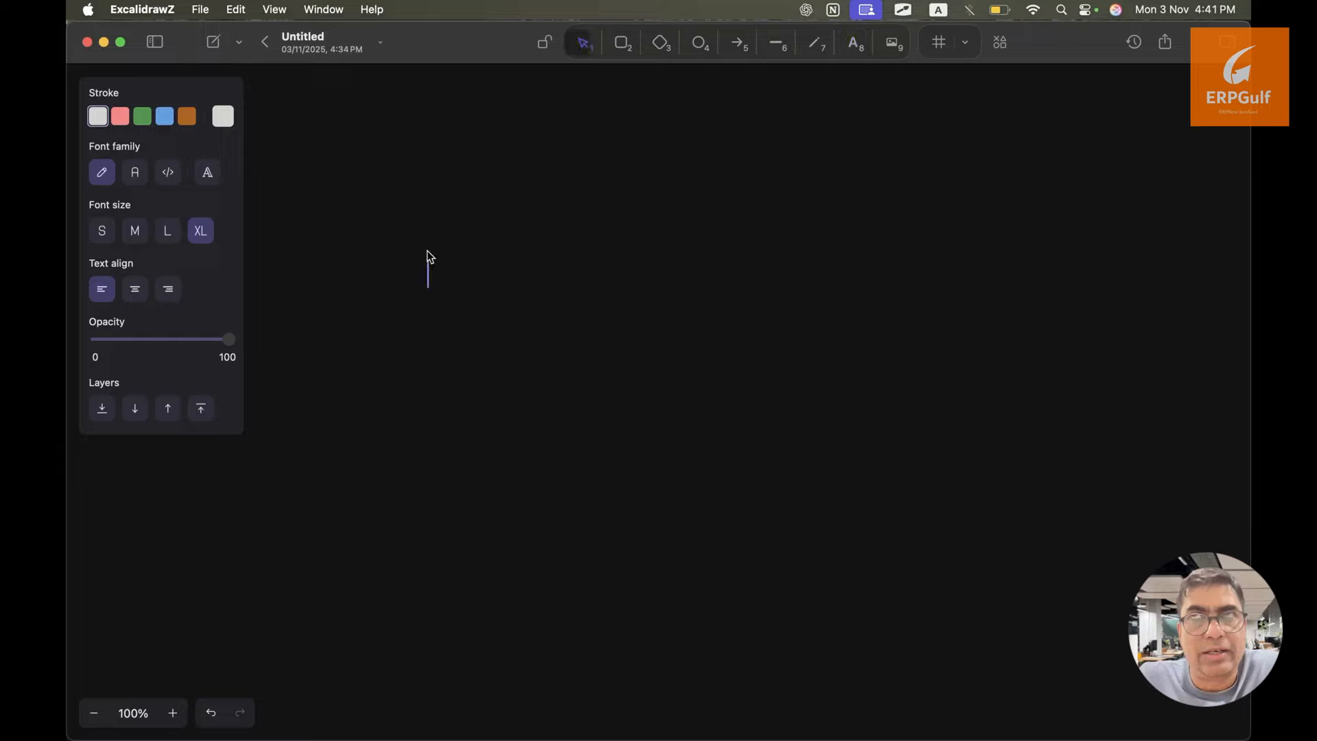
{"action": "type", "text": "Project "}
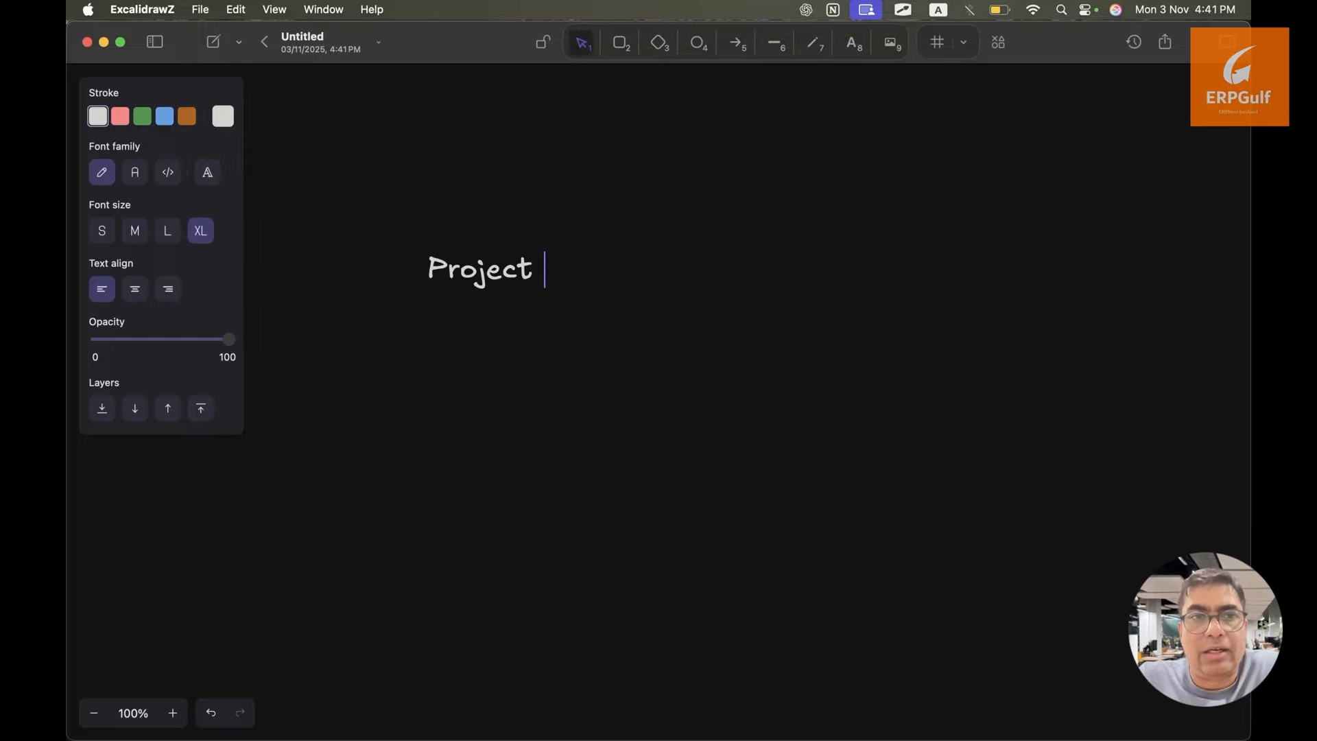
{"action": "type", "text": "-"}
{"action": "key", "text": "Return"}
{"action": "type", "text": "Sales order"}
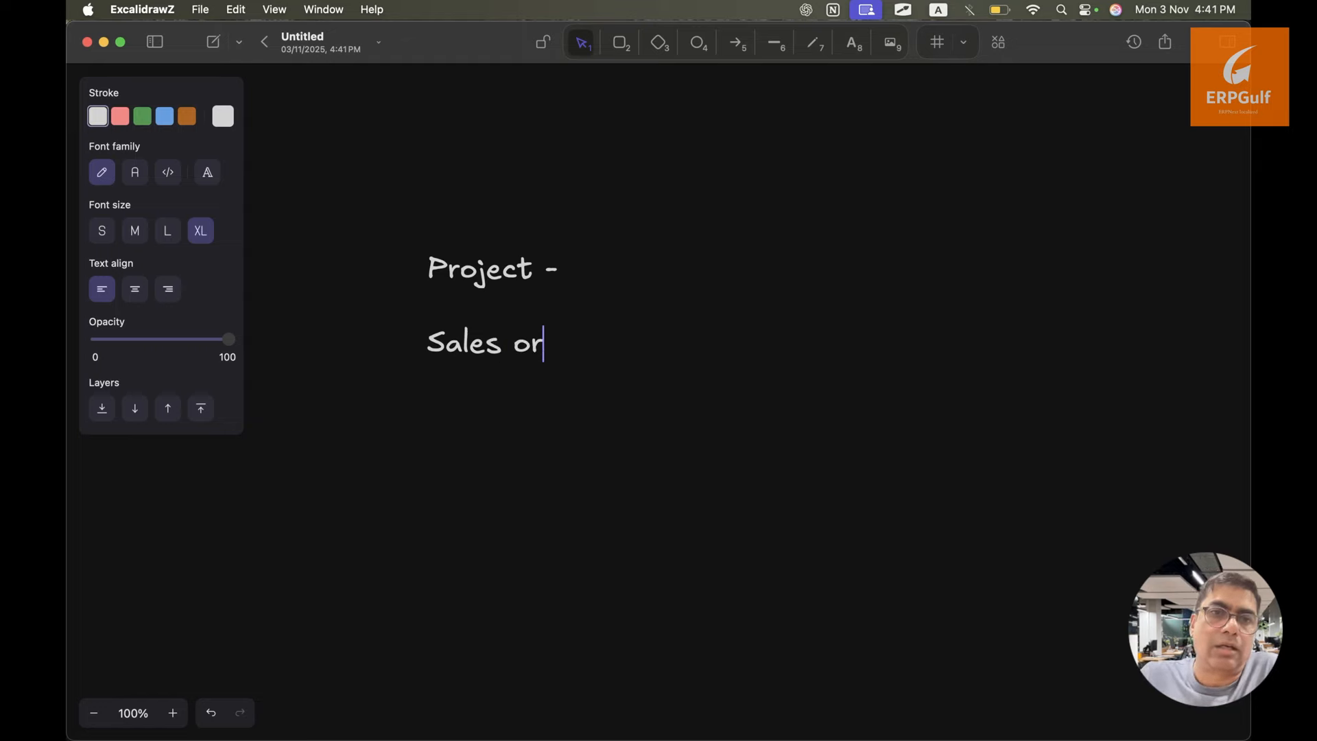
{"action": "key", "text": "Return"}
{"action": "type", "text": "Pr"}
{"action": "key", "text": "BackSpace"}
{"action": "key", "text": "BackSpace"}
{"action": "type", "text": "Contract -"}
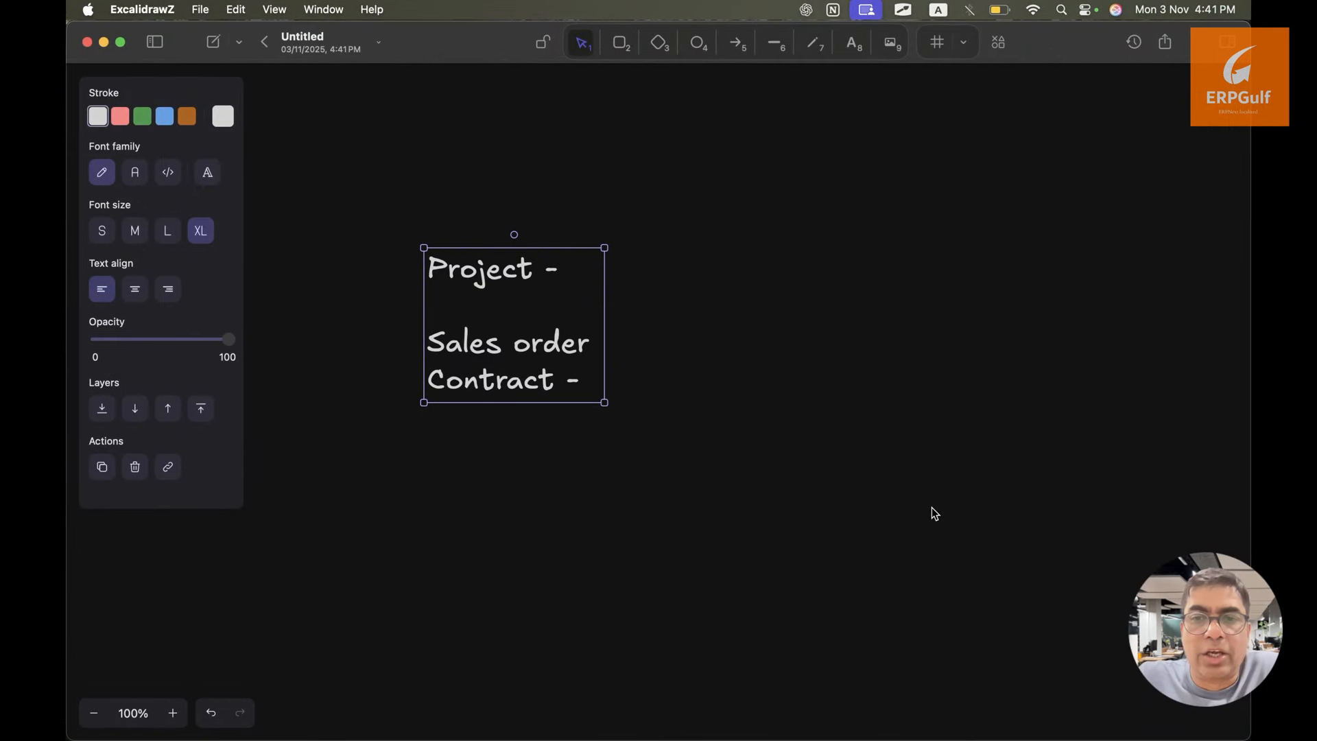
{"action": "left_click", "coordinate": [738, 460]}
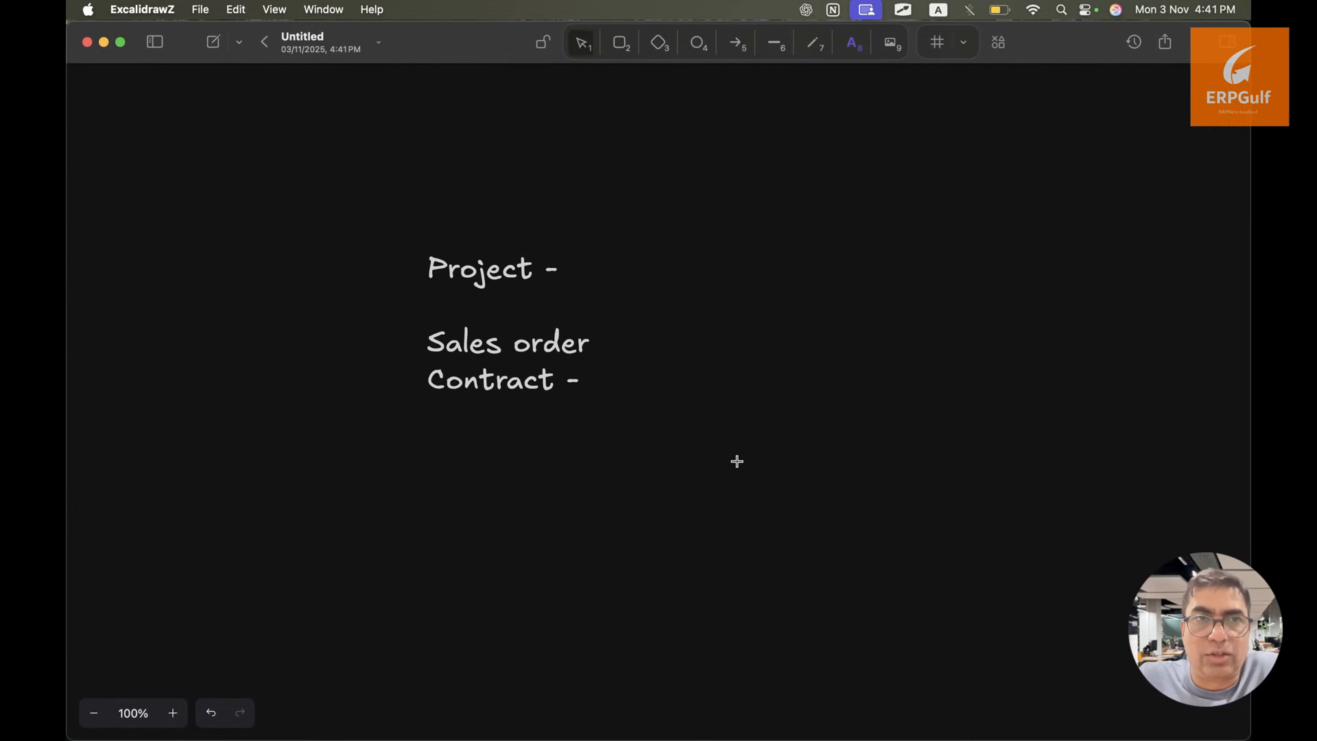
Start a text block listing '20% advance' and '30 % after foundation'
{"action": "key", "text": "t"}
{"action": "left_click", "coordinate": [492, 406]}
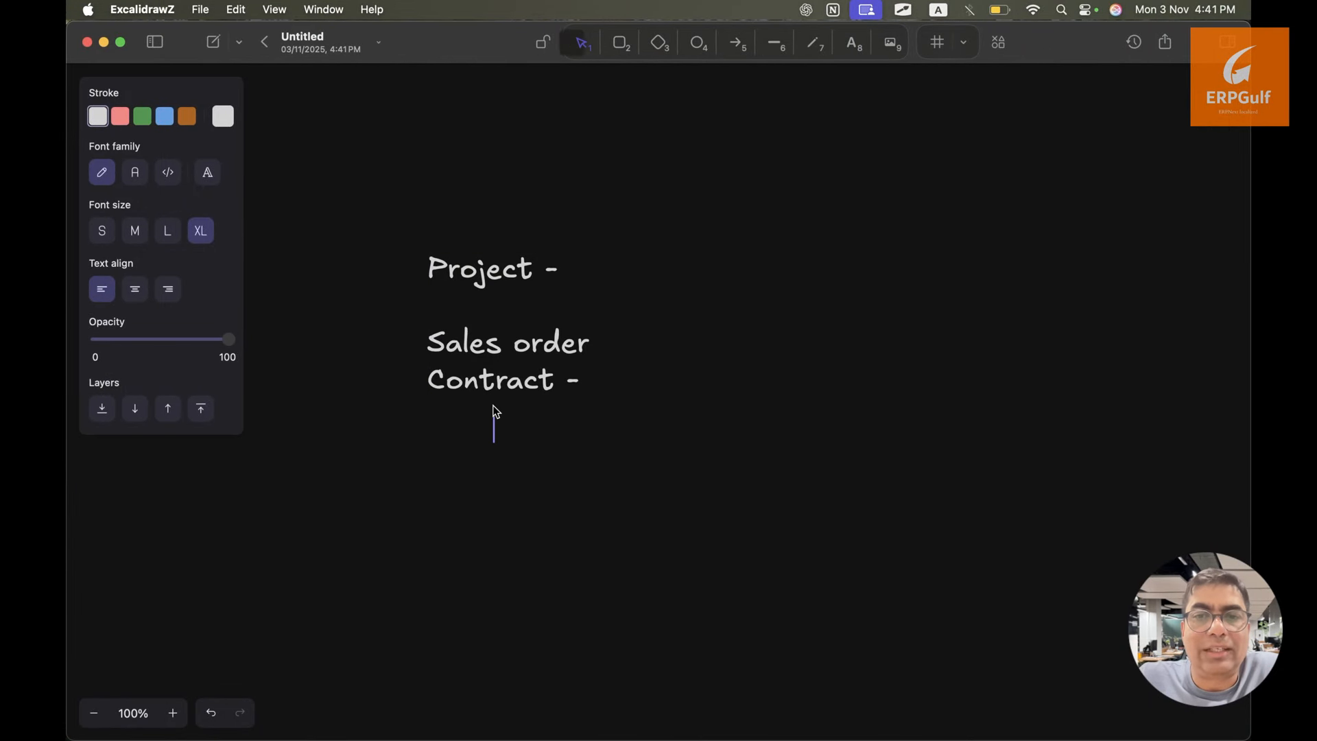
{"action": "type", "text": "M"}
{"action": "key", "text": "BackSpace"}
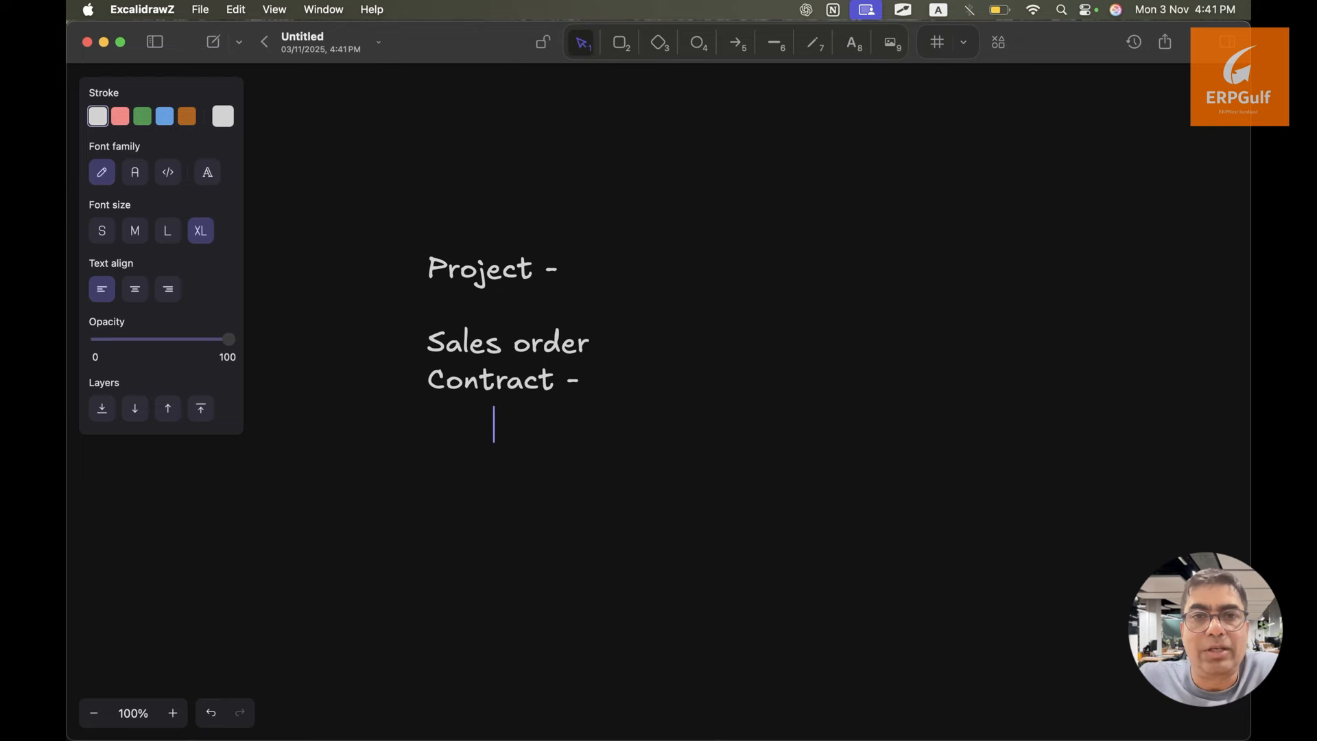
{"action": "type", "text": "20% advance"}
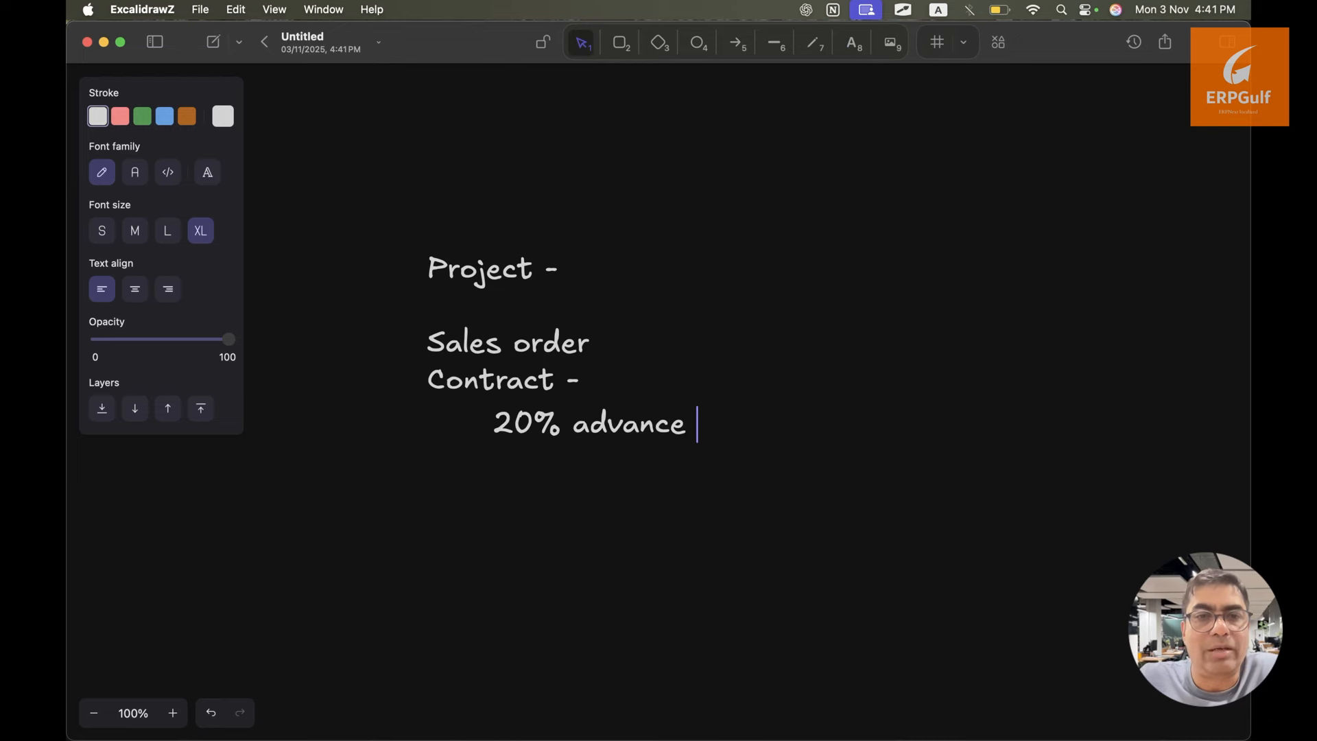
{"action": "key", "text": "Return"}
{"action": "type", "text": "30 "}
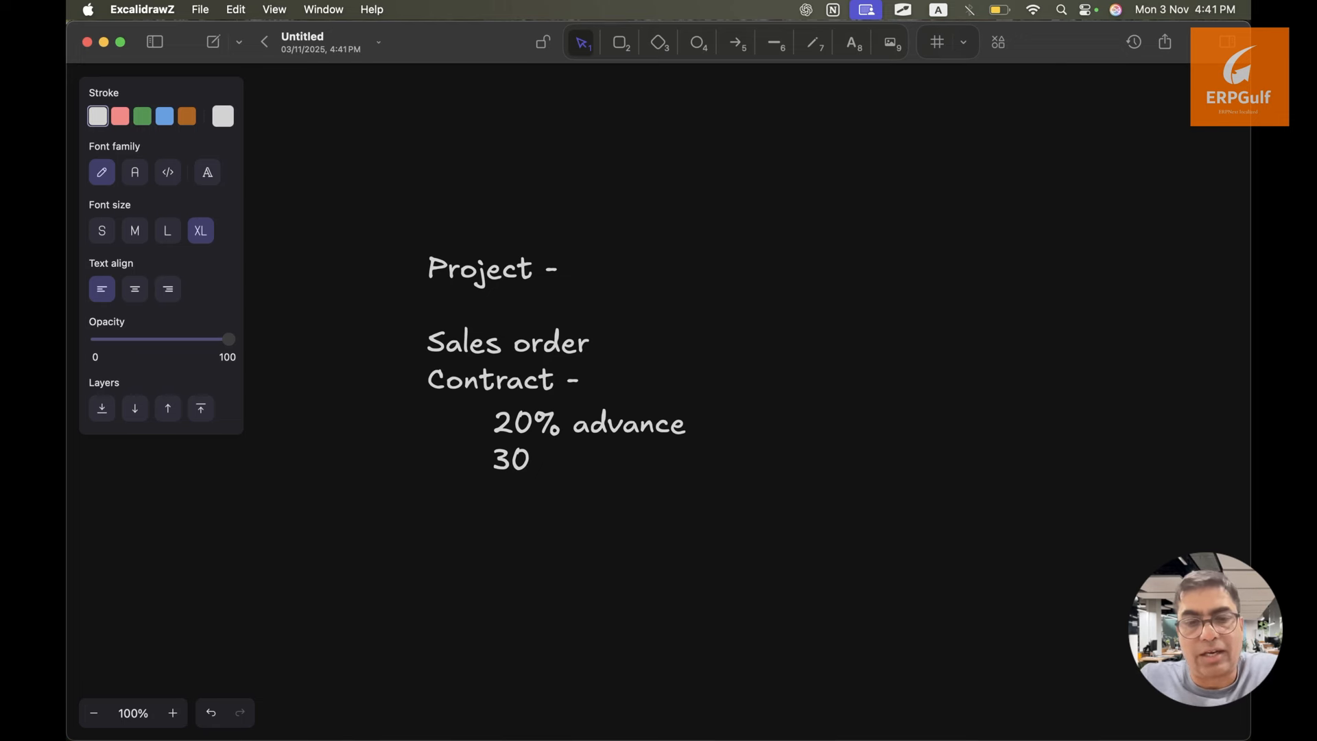
{"action": "type", "text": "% after "}
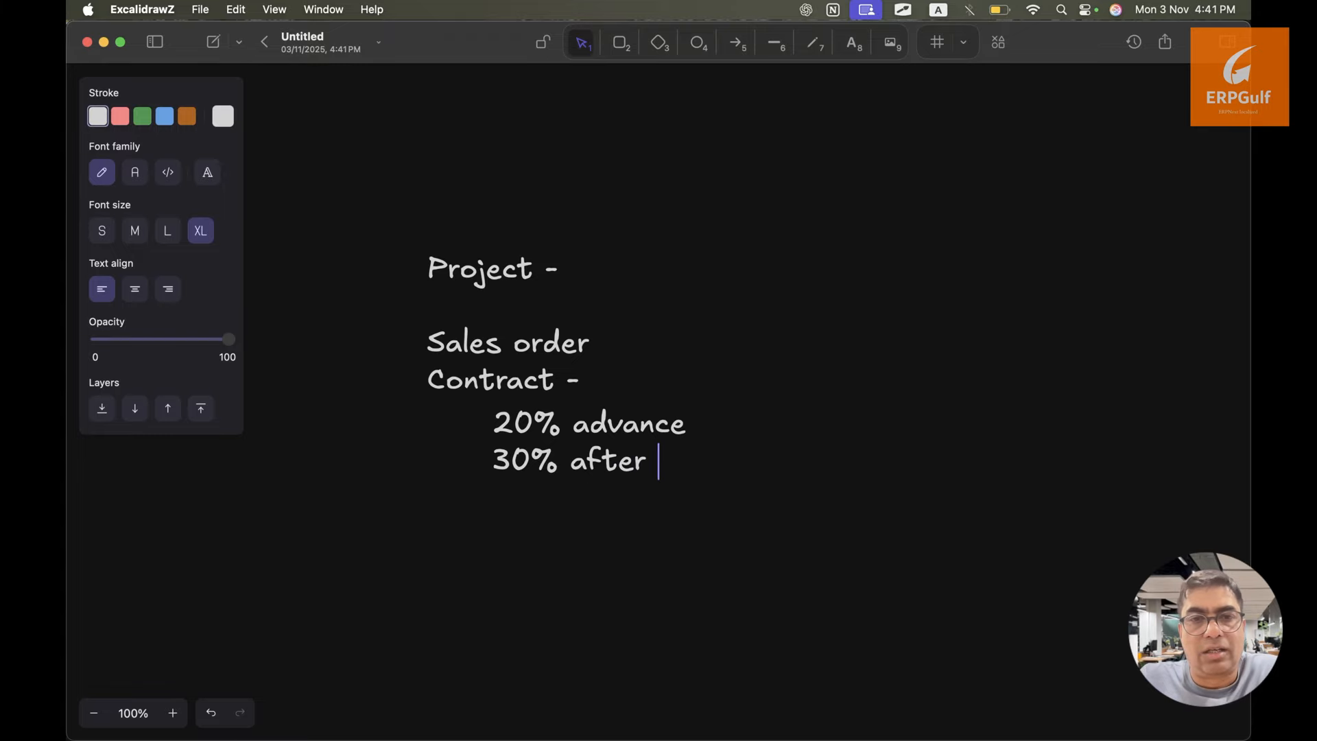
{"action": "type", "text": "foundation"}
{"action": "key", "text": "Return"}
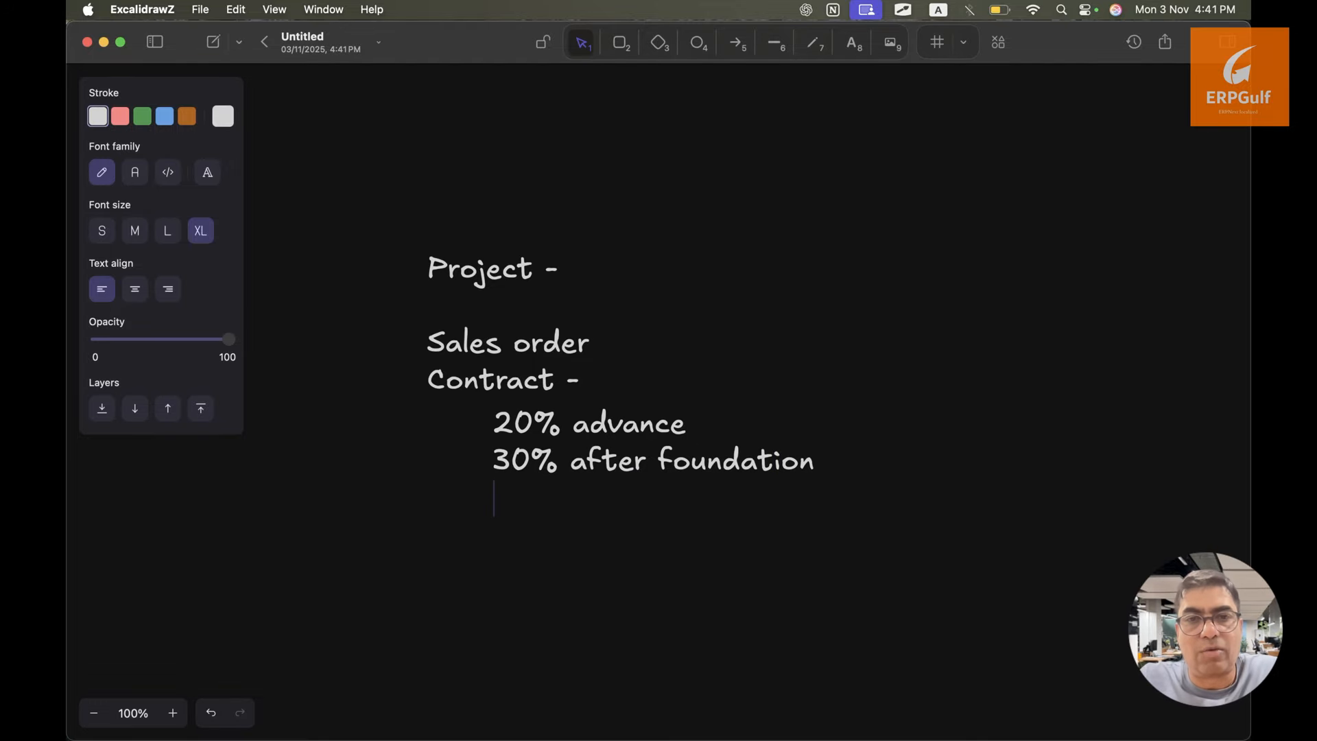
Add '20% after completion', '20% after approval' and '10% holding till one year' lines
{"action": "type", "text": "20"}
{"action": "key", "text": "BackSpace"}
{"action": "type", "text": "% after compla"}
{"action": "type", "text": "t"}
{"action": "key", "text": "BackSpace"}
{"action": "key", "text": "BackSpace"}
{"action": "type", "text": "etion"}
{"action": "key", "text": "Return"}
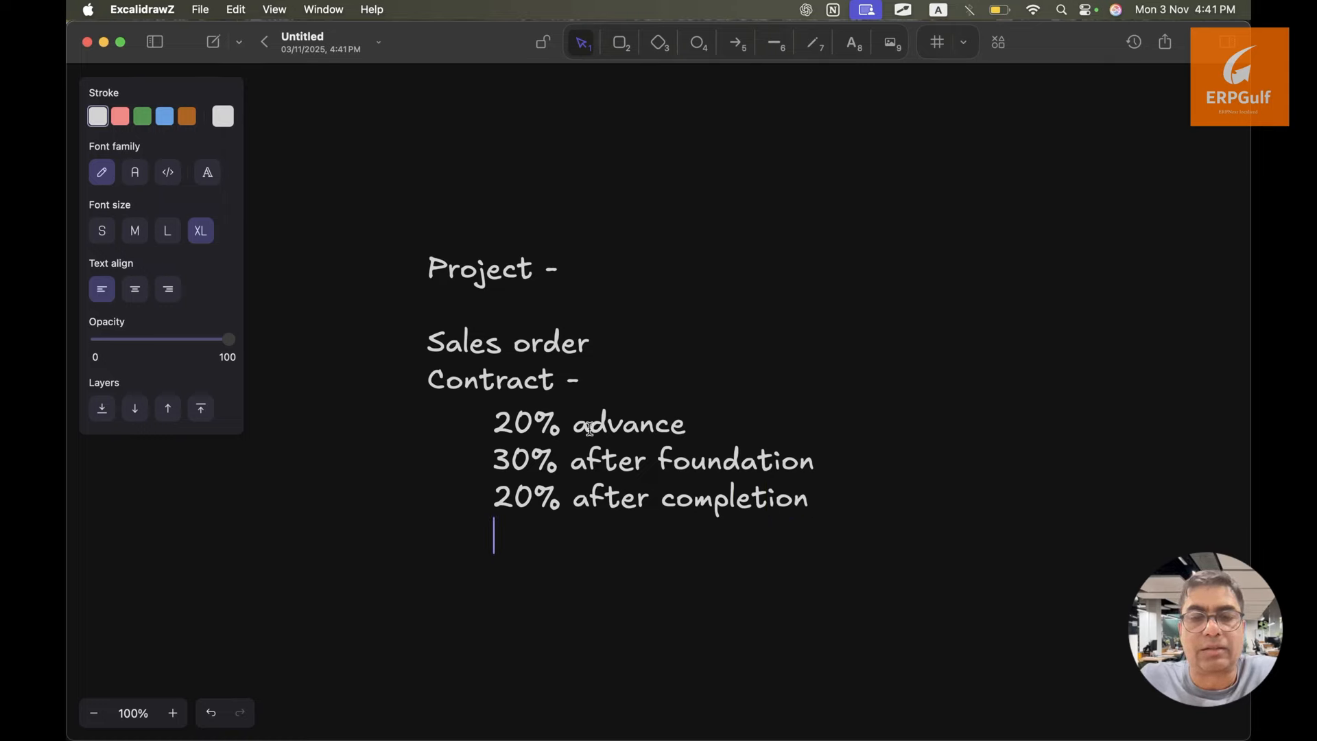
{"action": "type", "text": "20"}
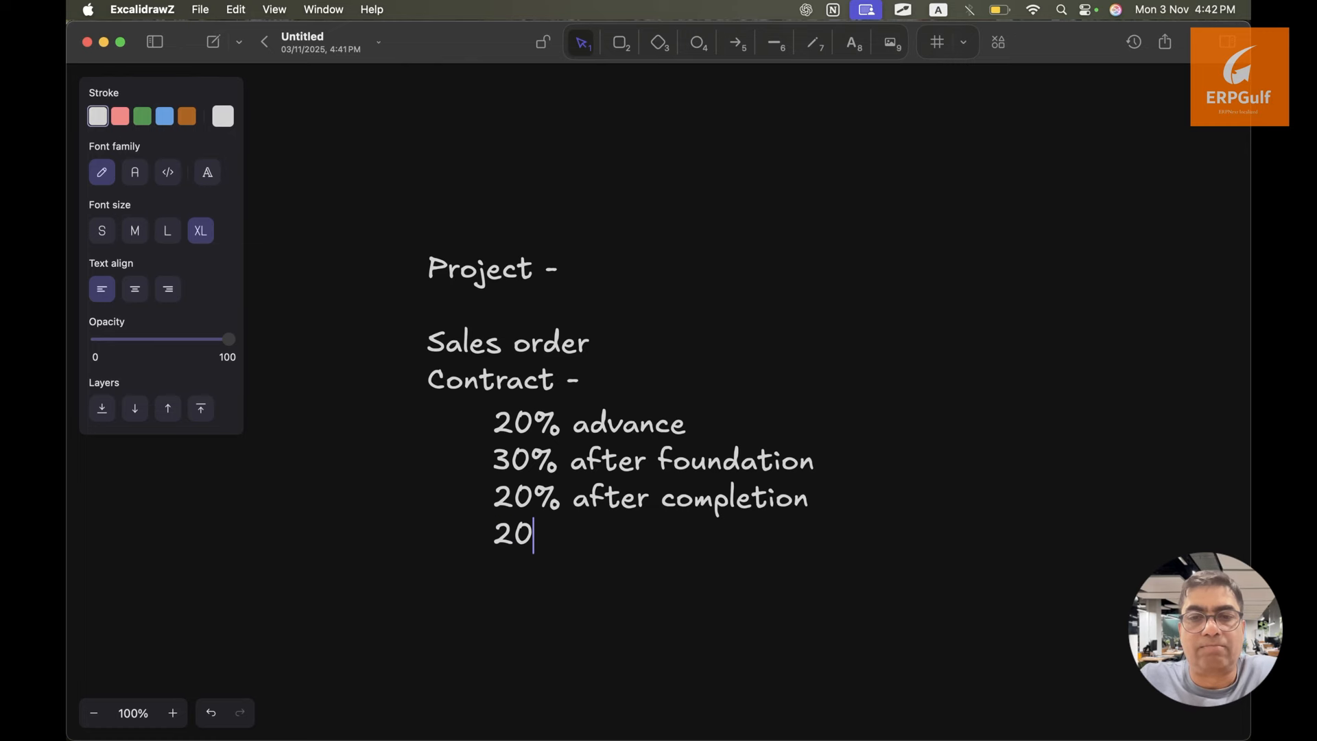
{"action": "type", "text": "% af"}
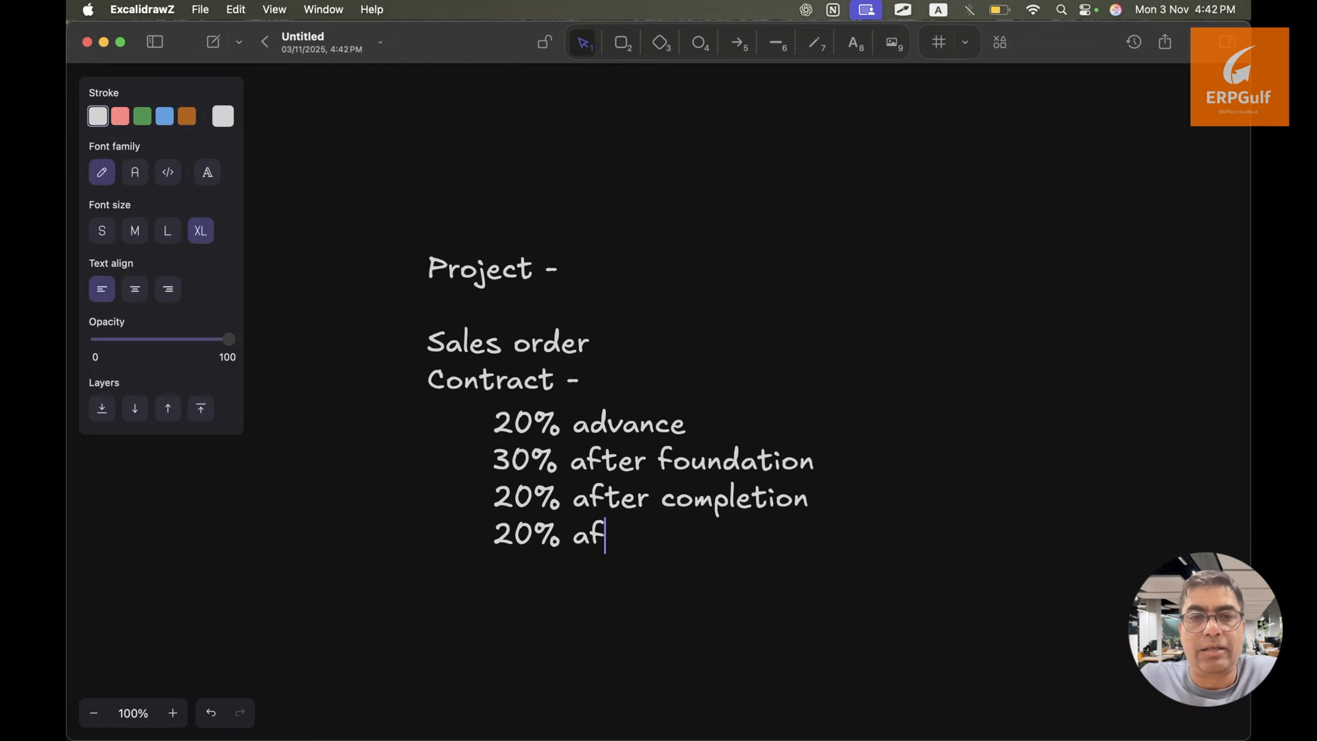
{"action": "type", "text": "ter approval"}
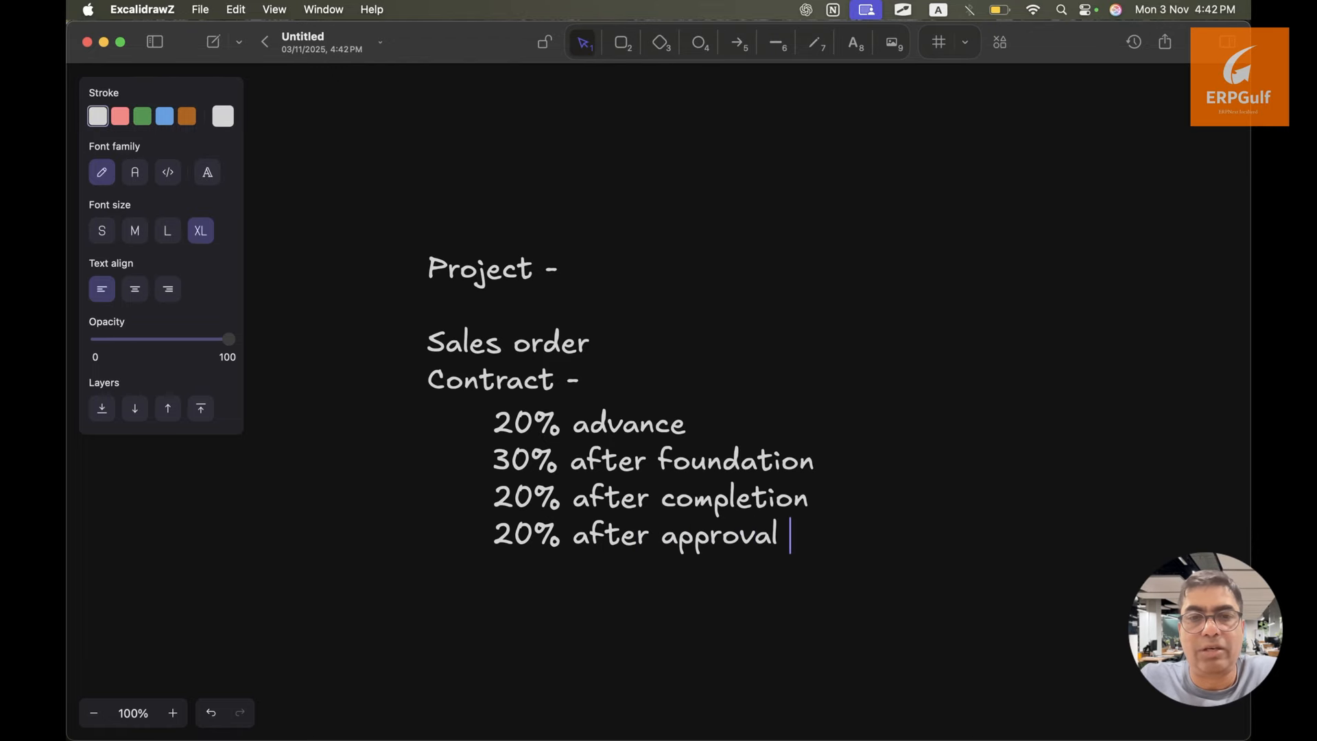
{"action": "key", "text": "Return"}
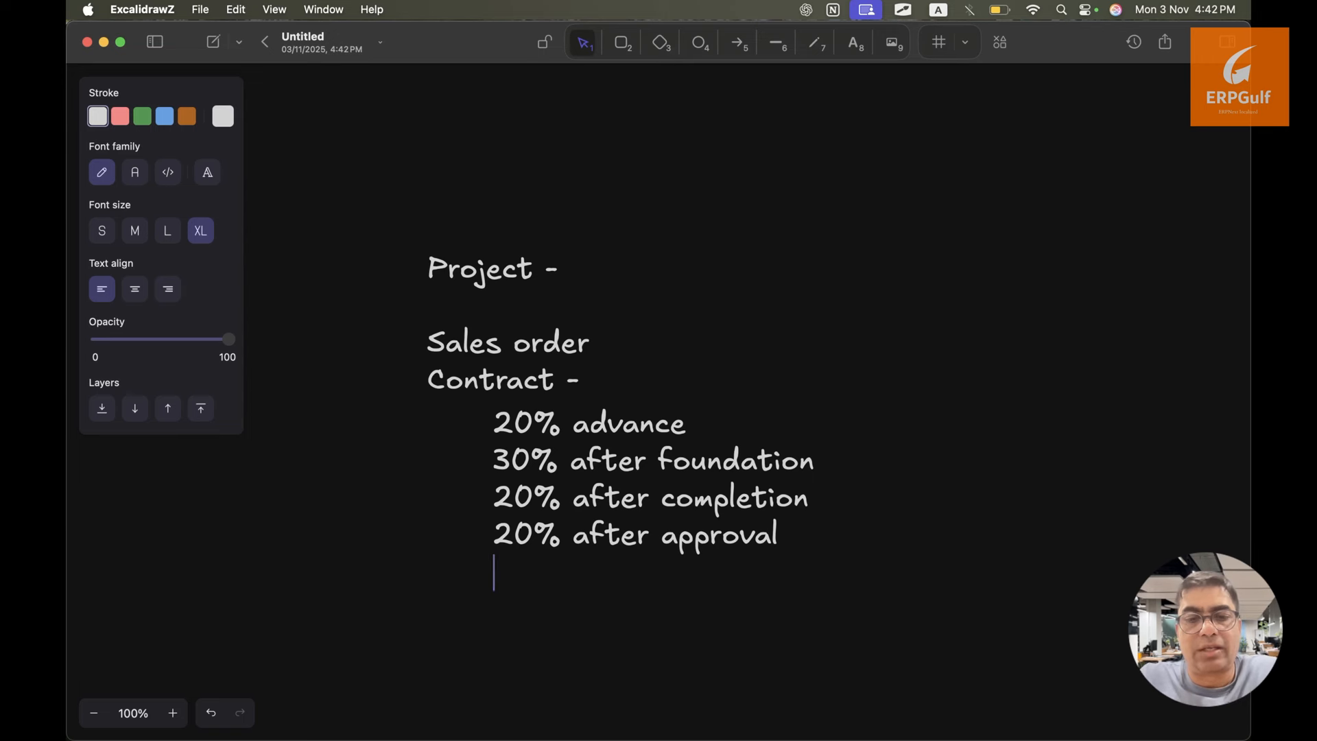
{"action": "type", "text": "10"}
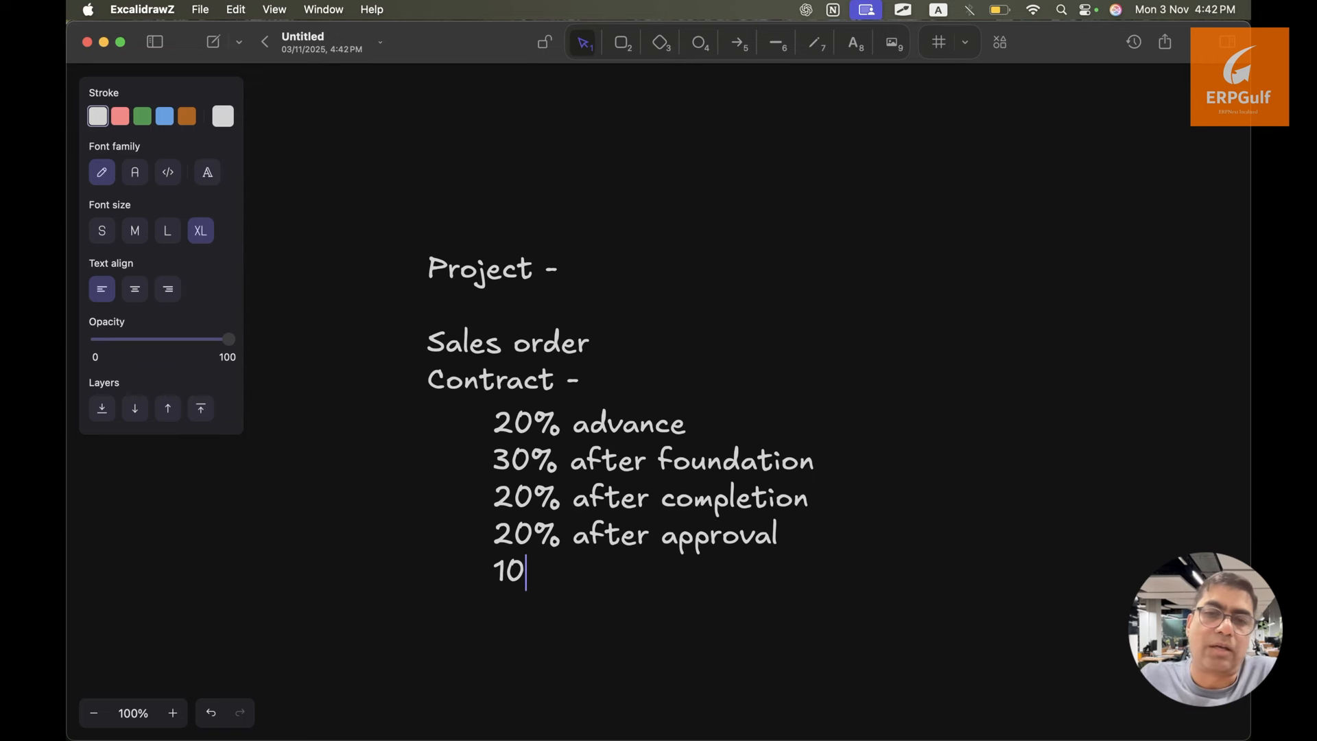
{"action": "type", "text": "% "}
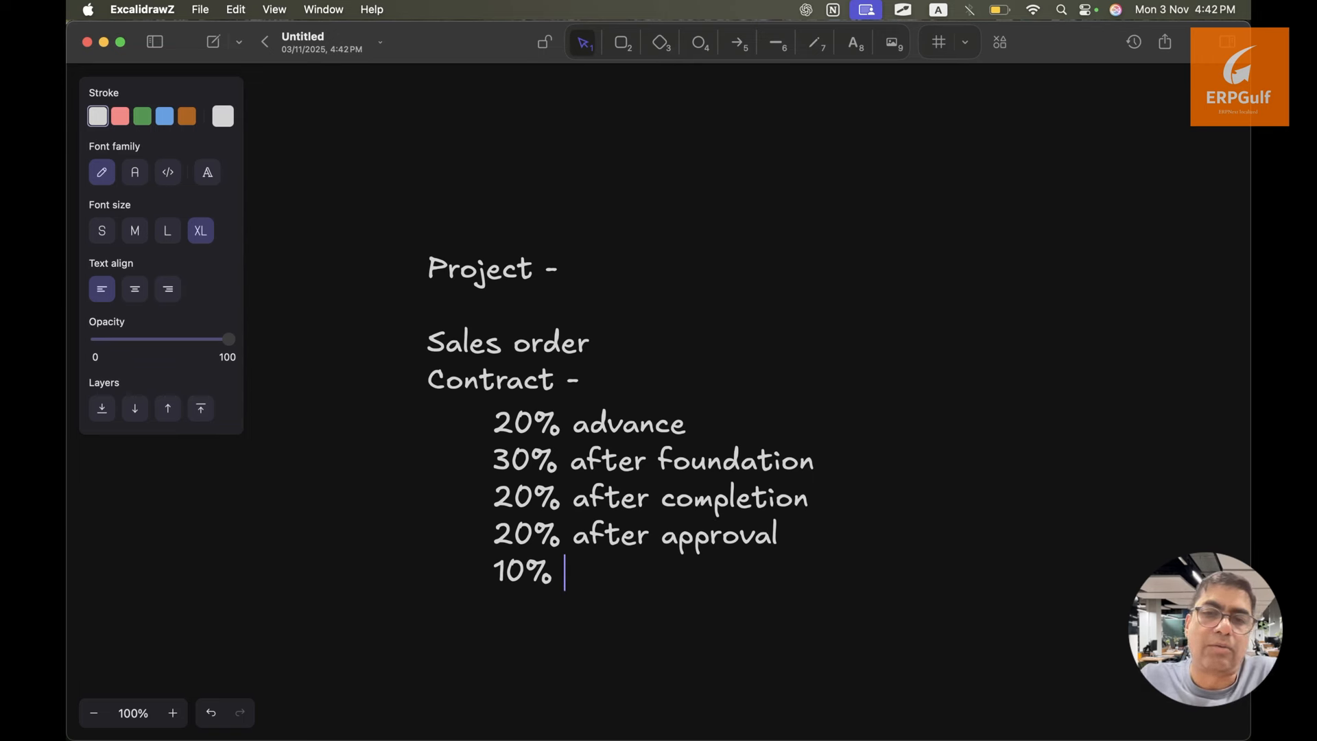
{"action": "type", "text": "holding "}
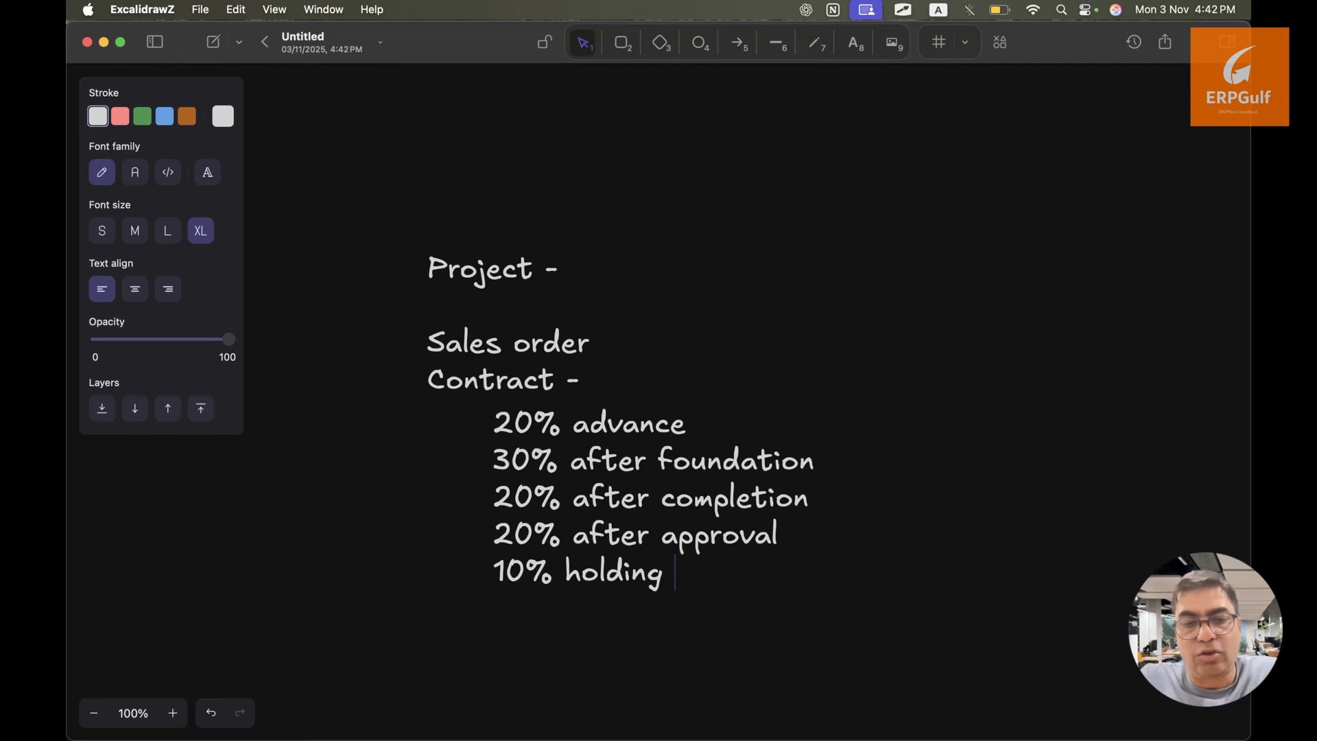
{"action": "type", "text": "till "}
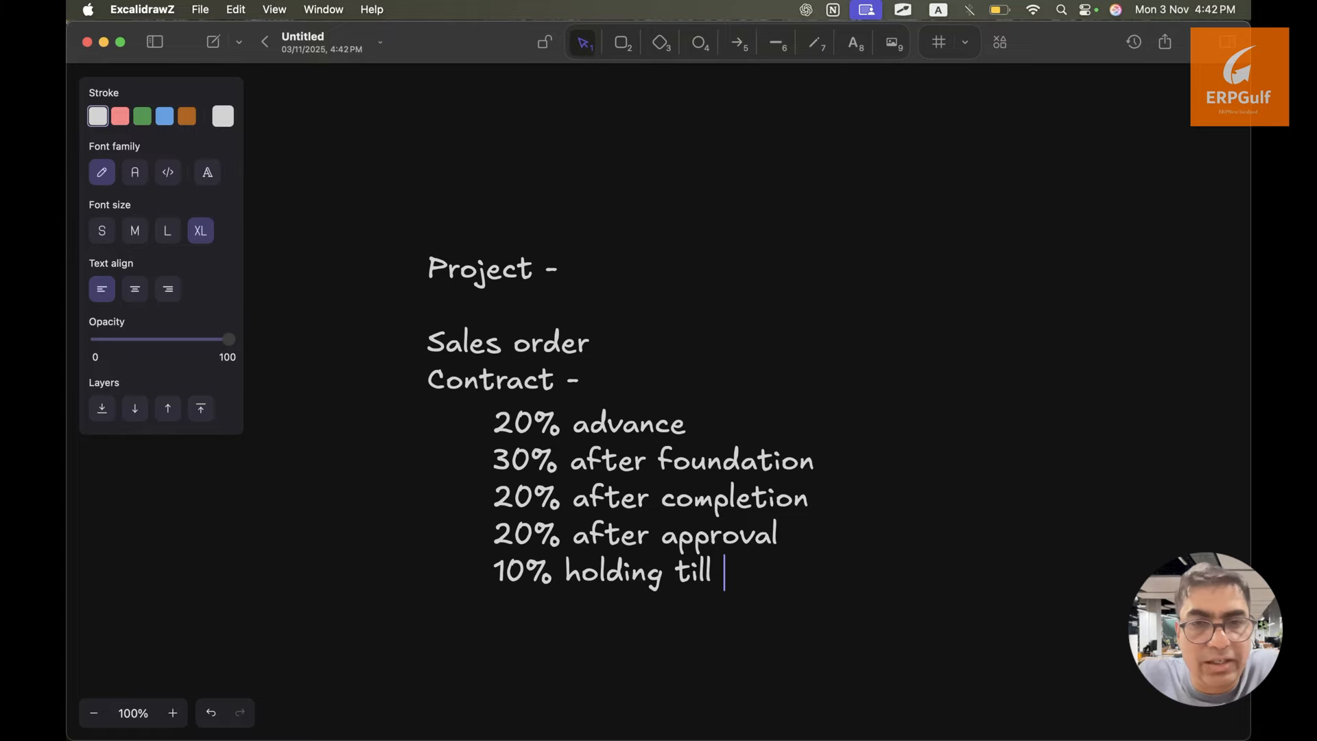
{"action": "type", "text": "one ye"}
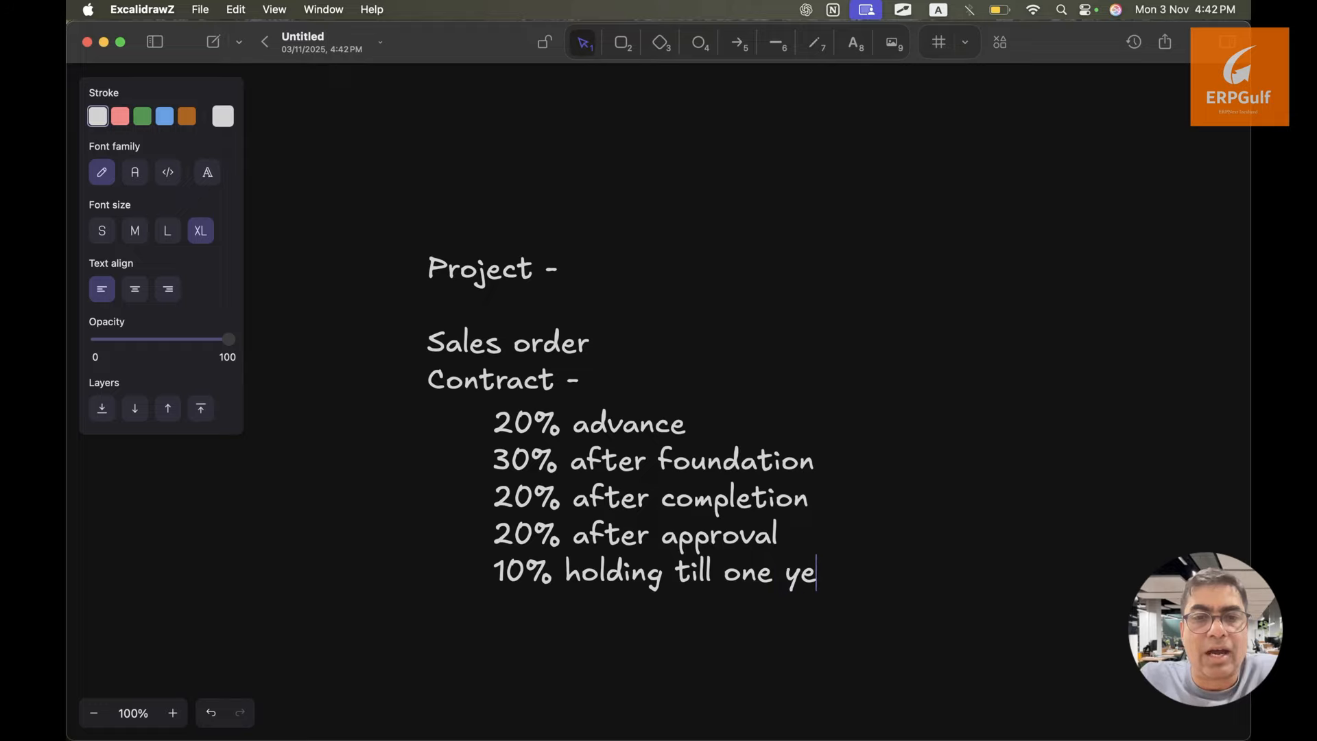
{"action": "type", "text": "ar"}
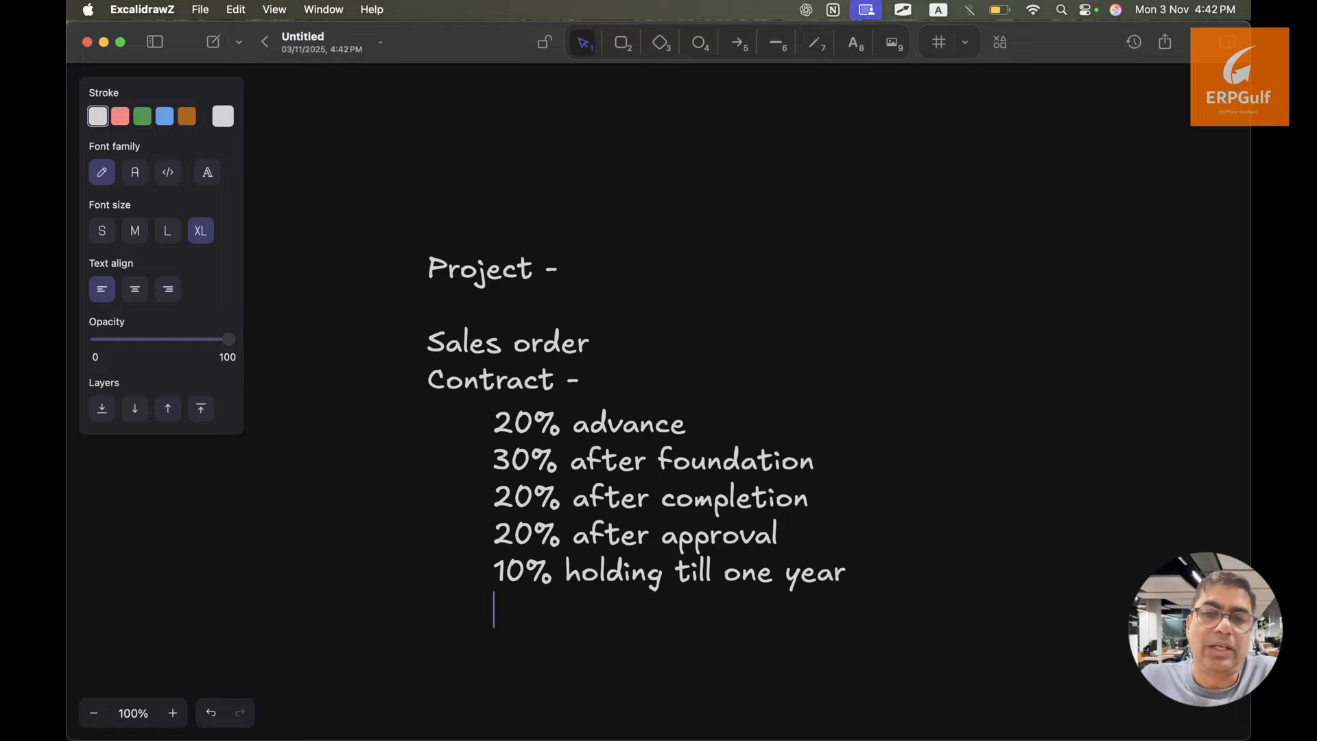
{"action": "left_click", "coordinate": [573, 553]}
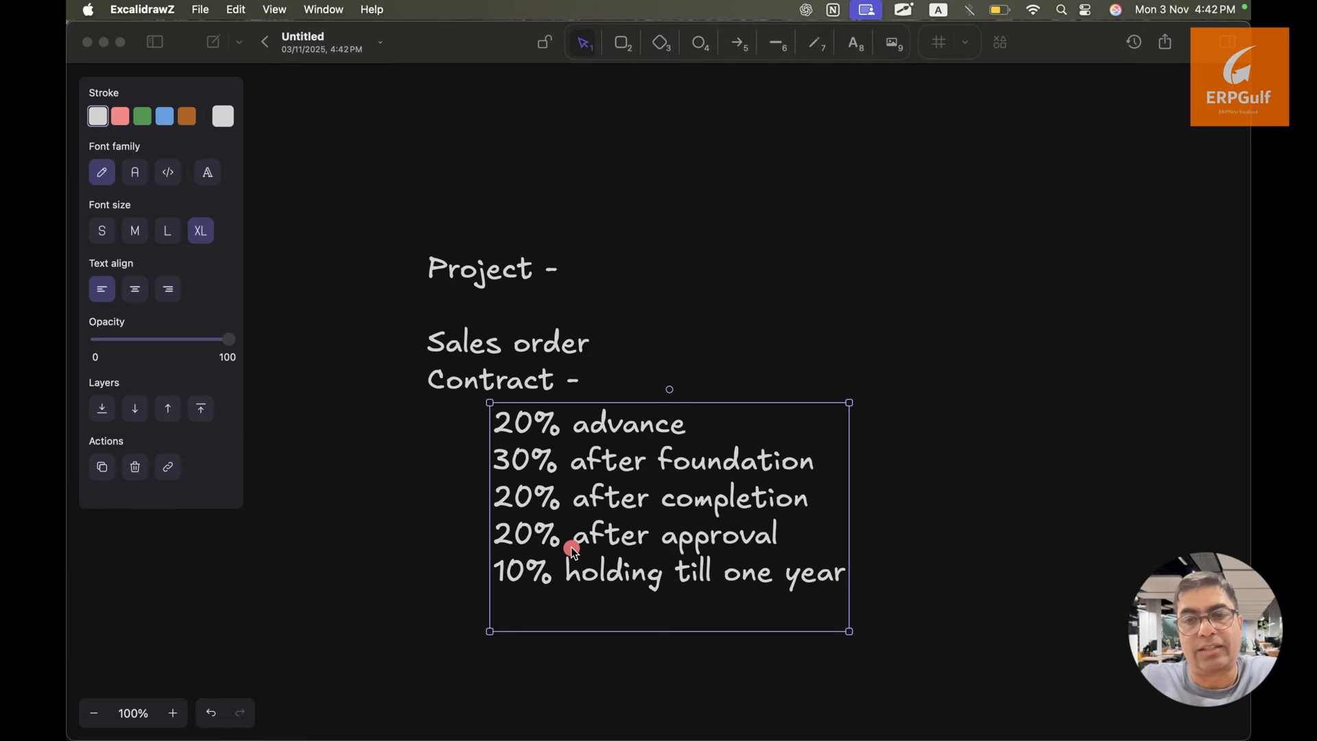
{"action": "mouse_move", "coordinate": [480, 437]}
{"action": "left_mouse_down"}
{"action": "mouse_move", "coordinate": [422, 431]}
{"action": "mouse_move", "coordinate": [452, 480]}
{"action": "mouse_move", "coordinate": [329, 469]}
{"action": "left_mouse_up"}
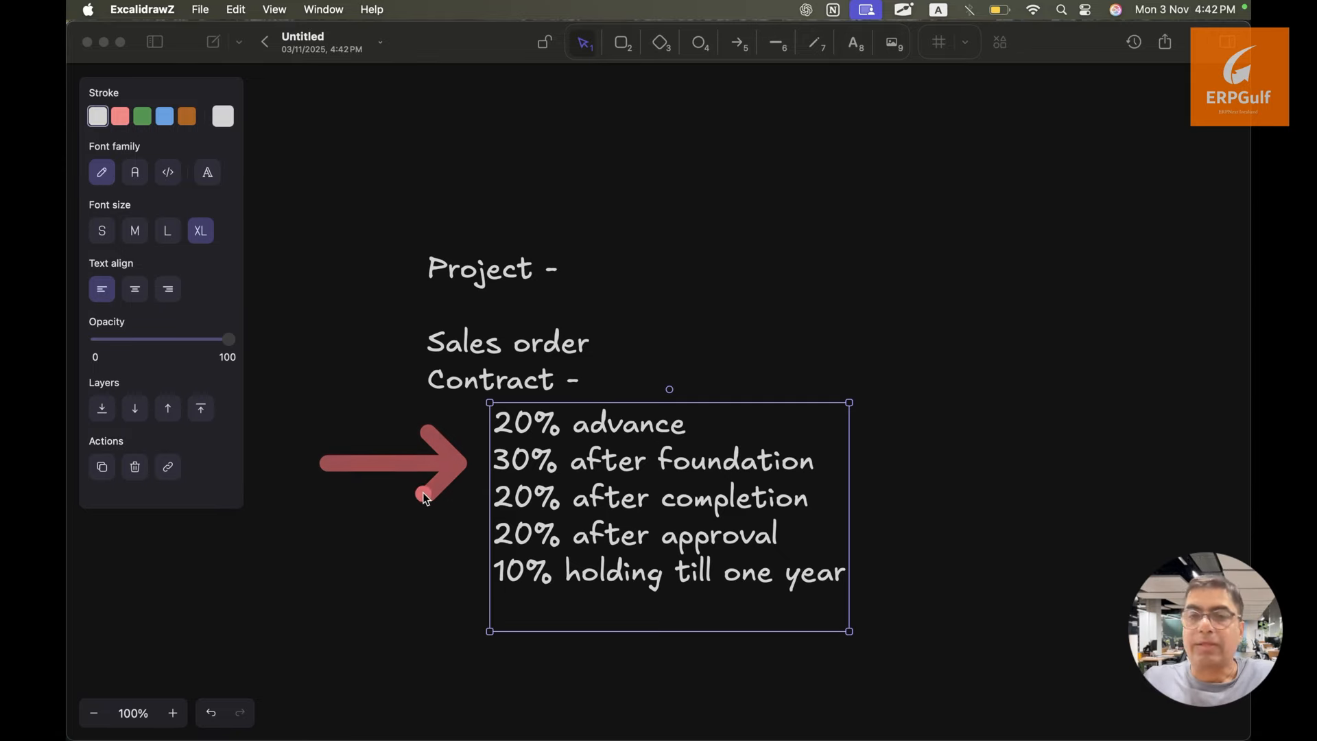
{"action": "mouse_move", "coordinate": [499, 501]}
{"action": "left_mouse_down"}
{"action": "mouse_move", "coordinate": [407, 501]}
{"action": "mouse_move", "coordinate": [474, 559]}
{"action": "mouse_move", "coordinate": [408, 571]}
{"action": "left_mouse_up"}
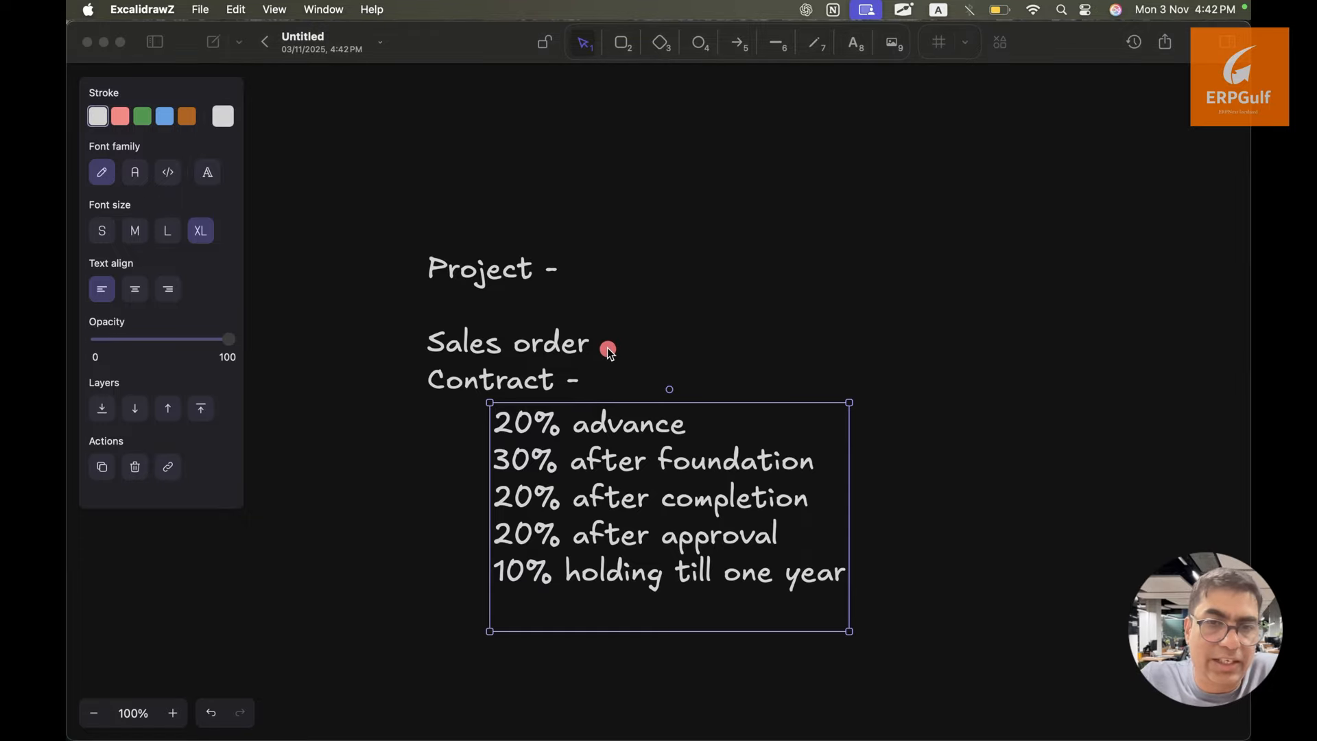
{"action": "left_click_drag", "start_coordinate": [608, 348], "coordinate": [935, 350]}
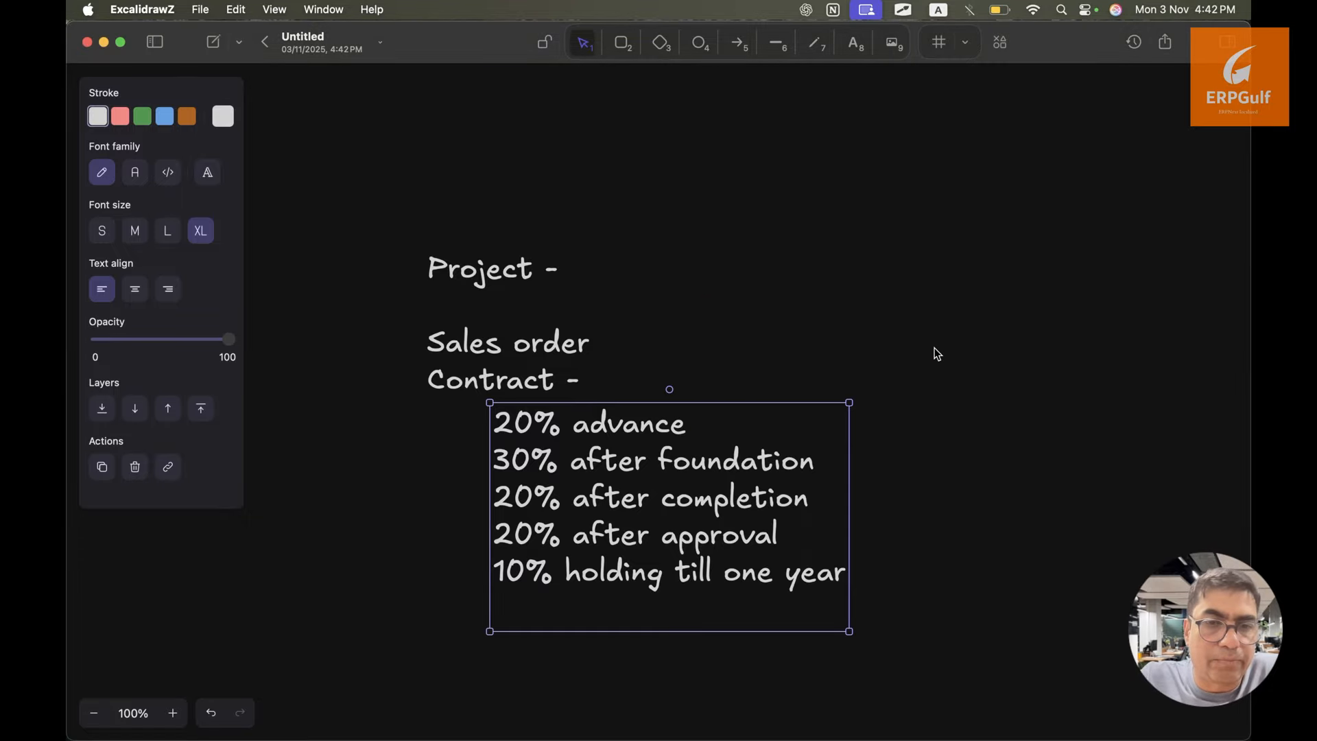
{"action": "left_click", "coordinate": [932, 363]}
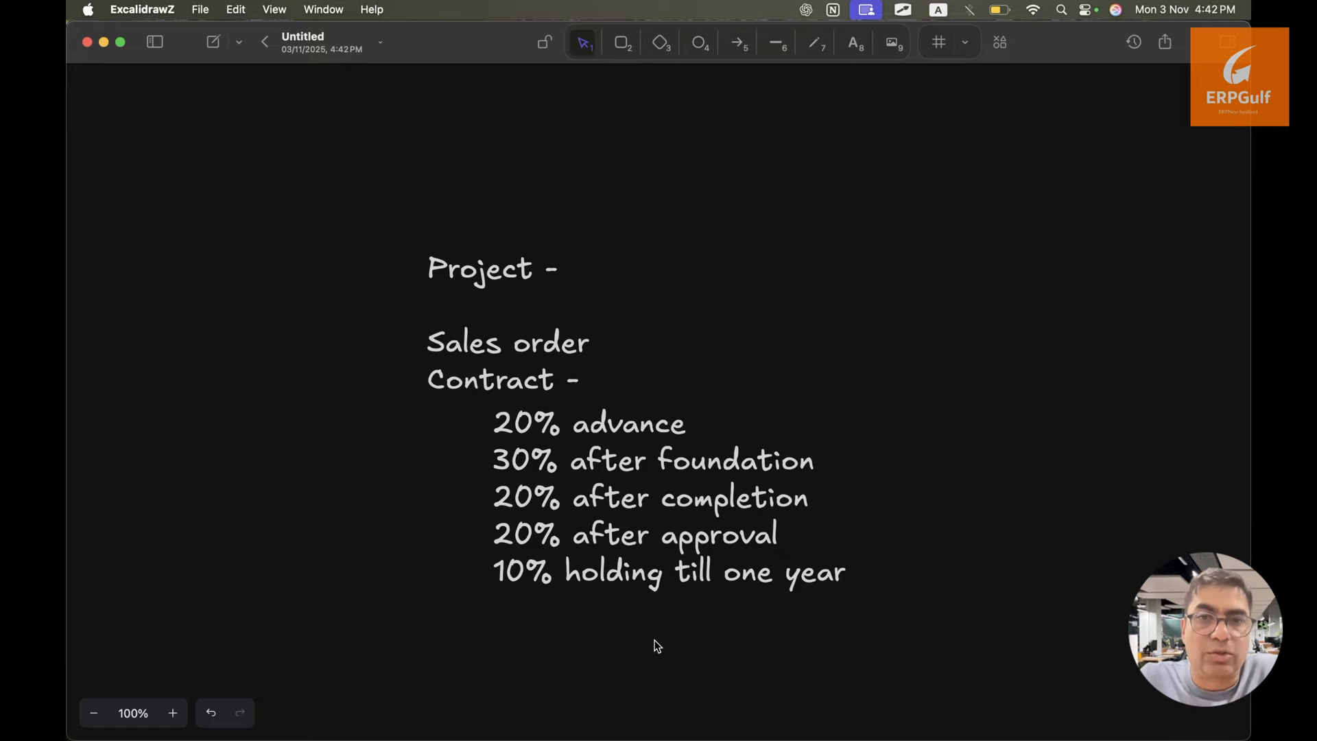
Start a new Sales Order from the SkySpan project with customer Customer-01
{"action": "key", "text": "super+Tab"}
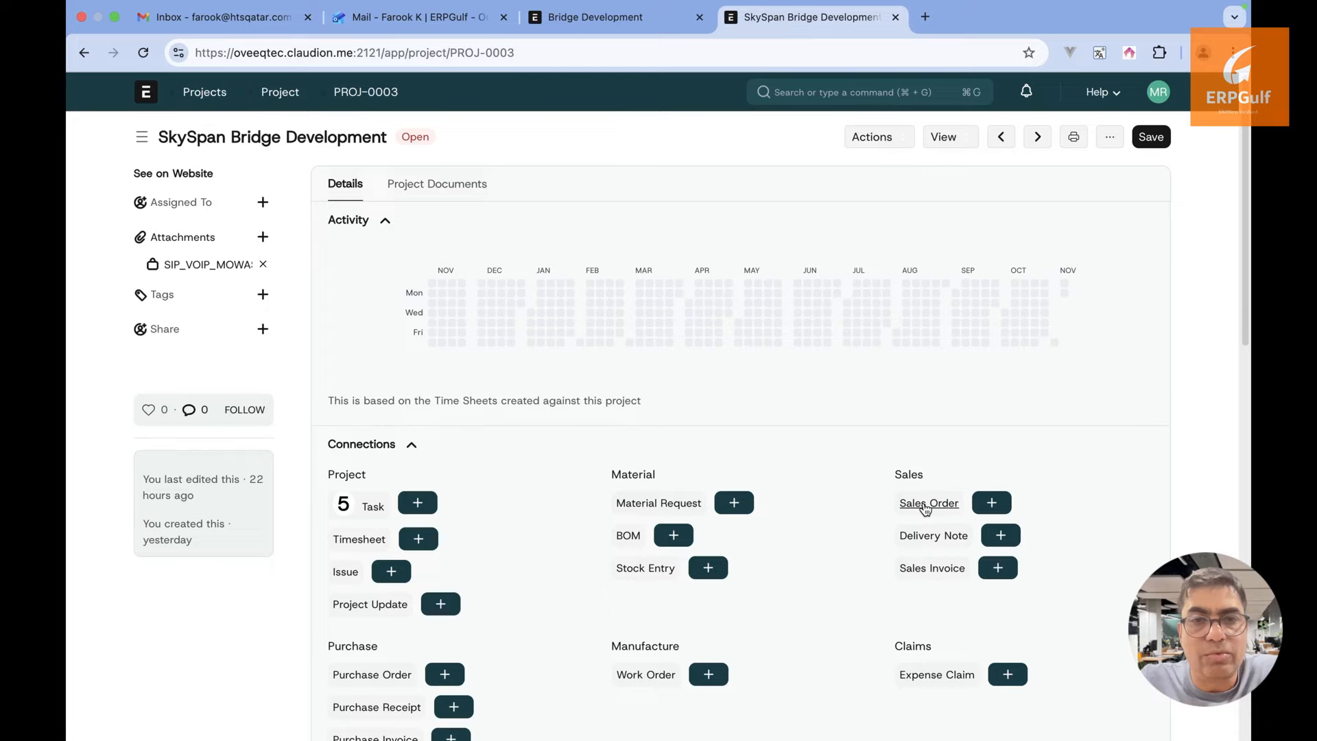
{"action": "left_click", "coordinate": [1001, 502]}
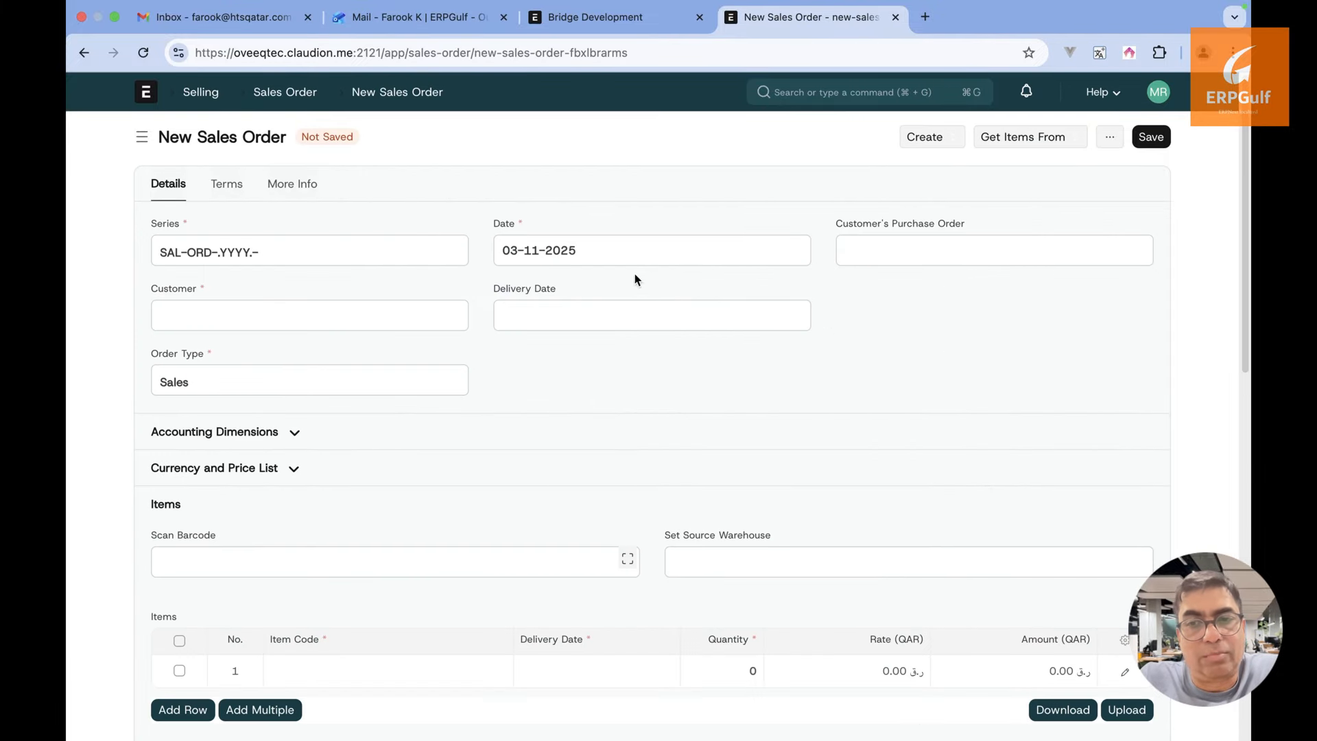
{"action": "left_click", "coordinate": [444, 313]}
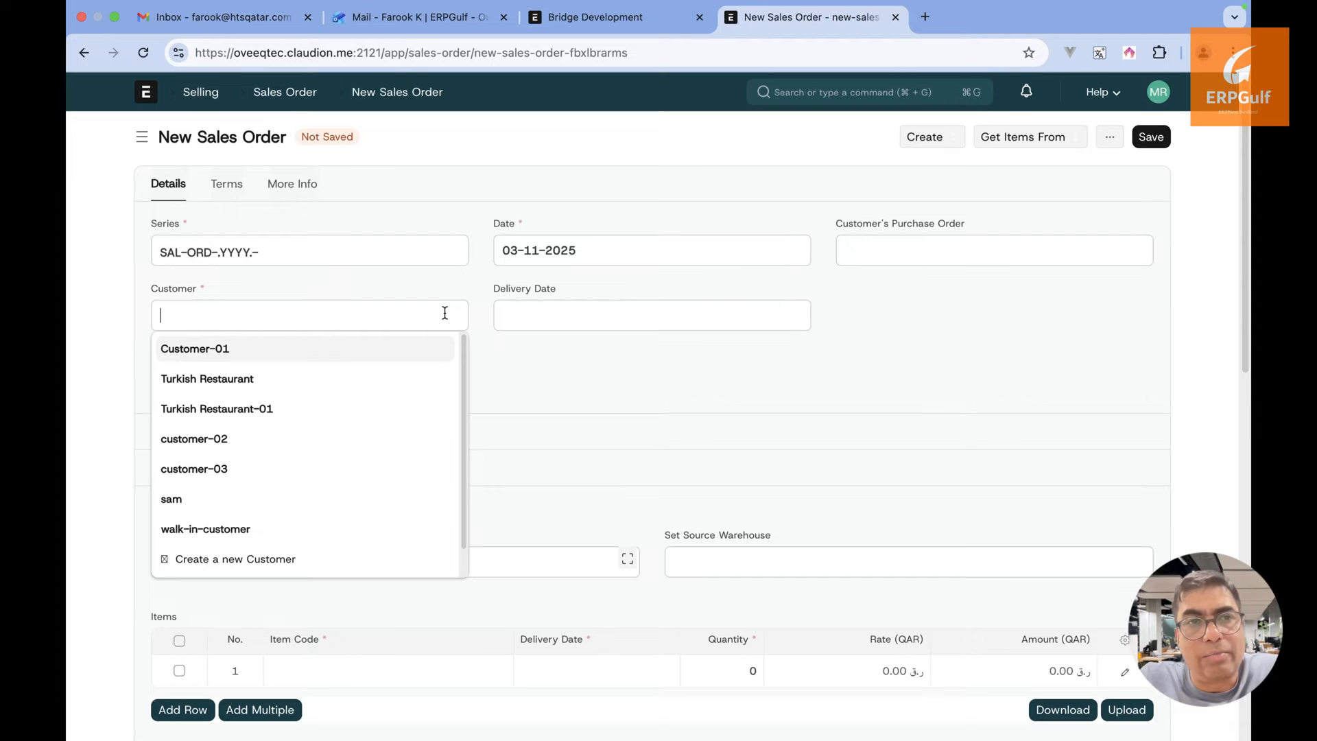
{"action": "left_click", "coordinate": [374, 358]}
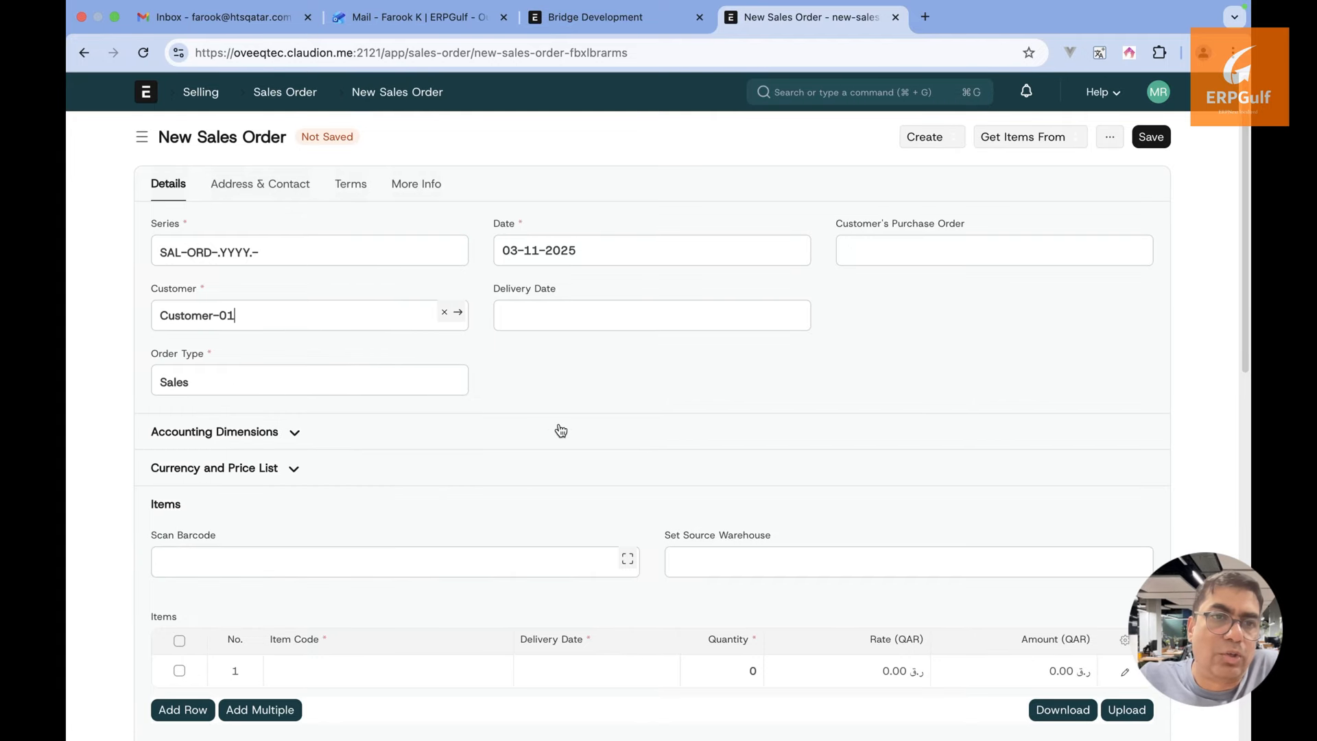
Search the first item row's Item Code for 'bri'
{"action": "scroll", "coordinate": [559, 425], "scroll_direction": "down", "scroll_amount": 1}
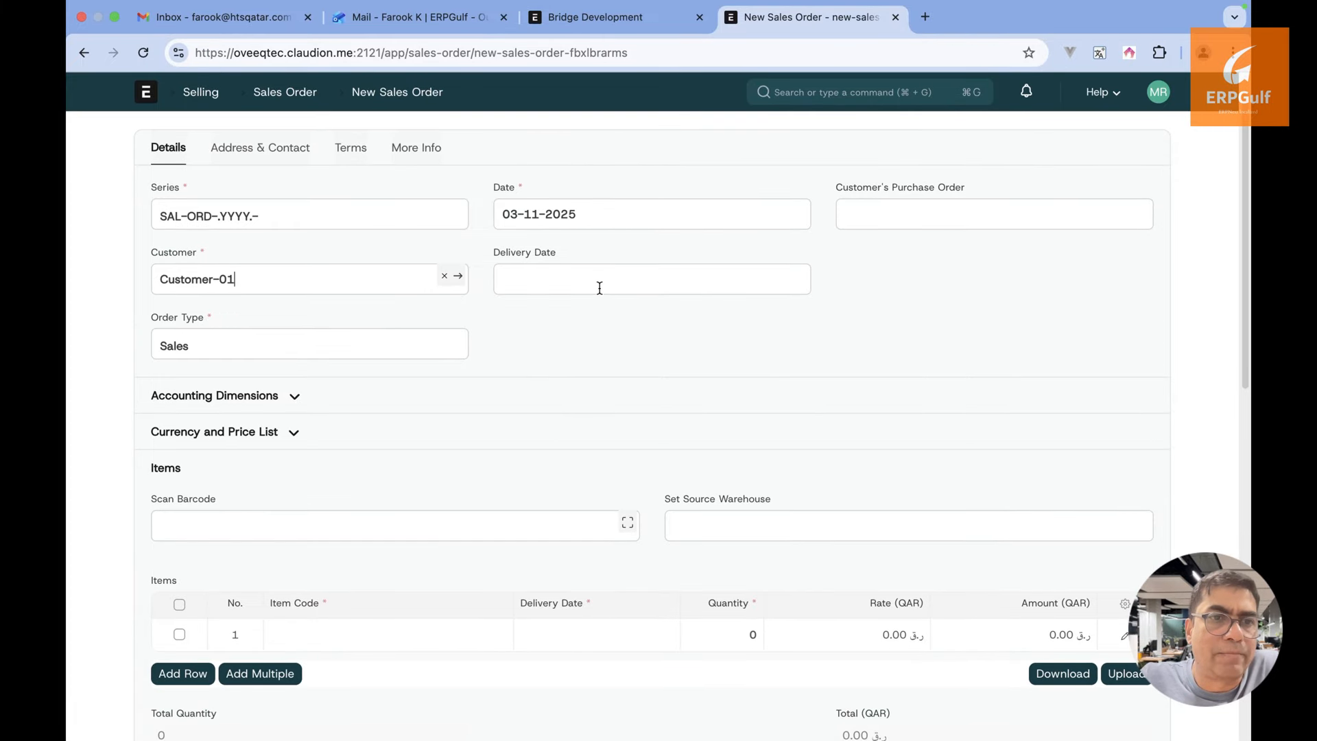
{"action": "scroll", "coordinate": [597, 281], "scroll_direction": "down", "scroll_amount": 3}
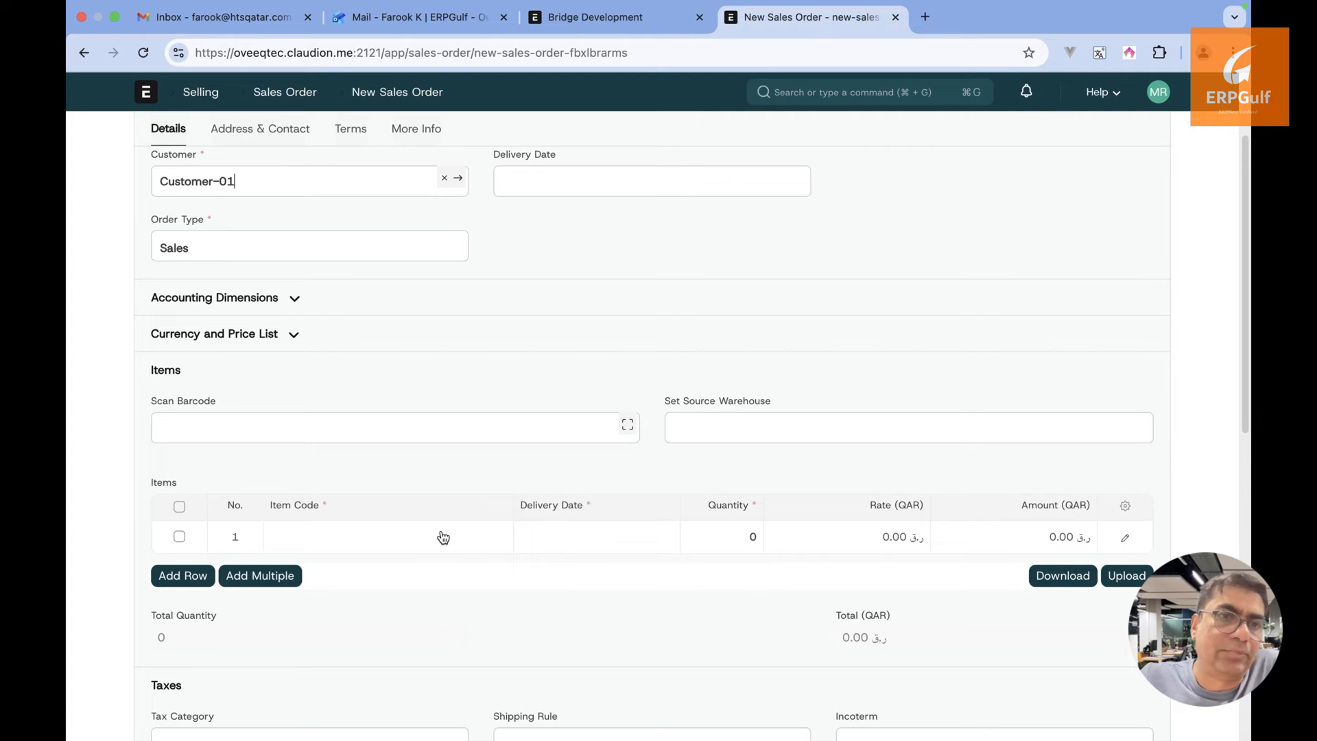
{"action": "left_click", "coordinate": [442, 537]}
{"action": "scroll", "coordinate": [563, 373], "scroll_direction": "down", "scroll_amount": 3}
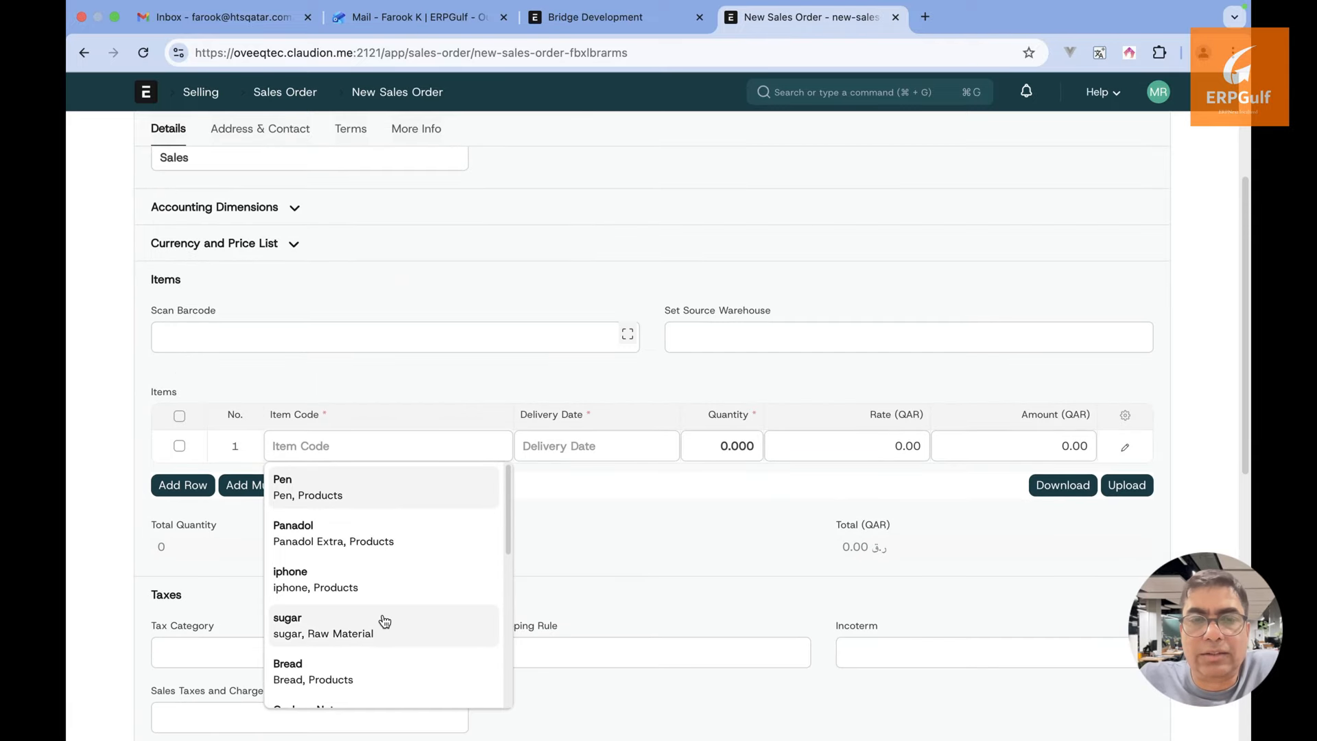
{"action": "scroll", "coordinate": [385, 621], "scroll_direction": "down", "scroll_amount": 5}
{"action": "scroll", "coordinate": [384, 621], "scroll_direction": "up", "scroll_amount": 5}
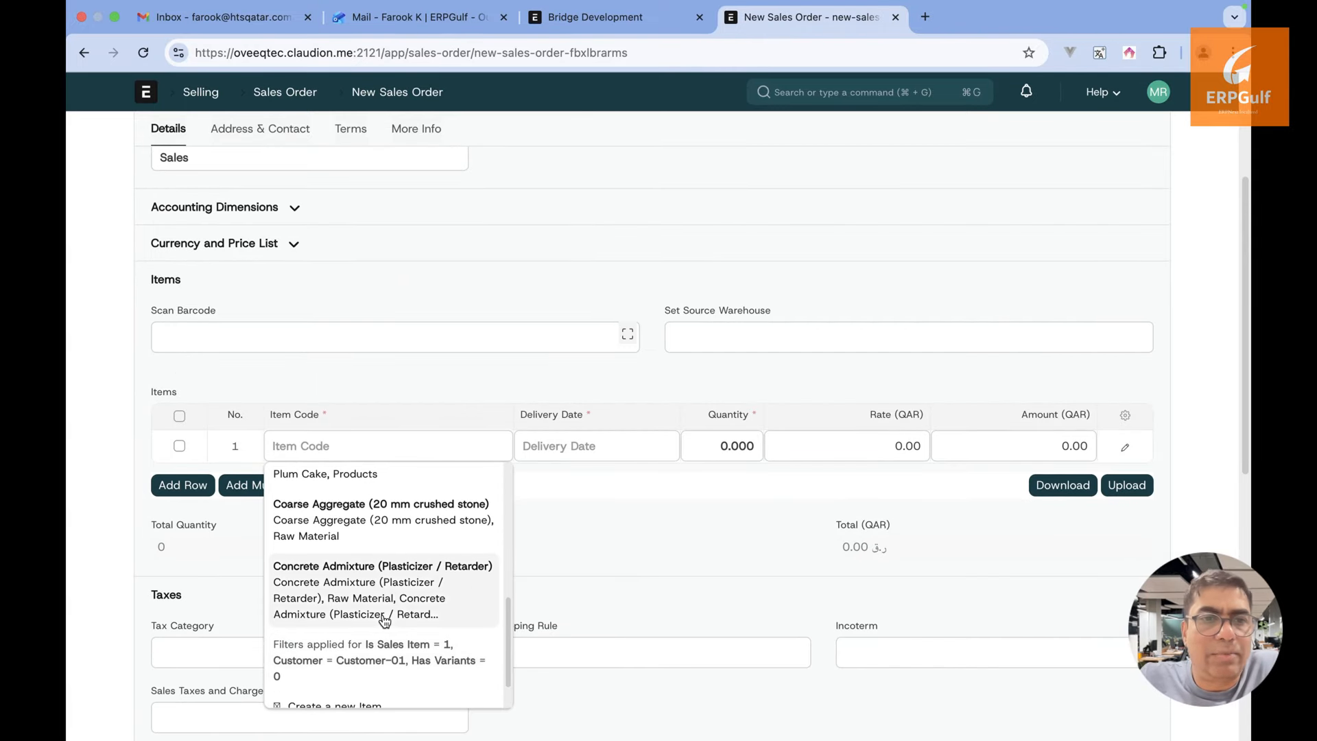
{"action": "scroll", "coordinate": [385, 621], "scroll_direction": "up", "scroll_amount": 2}
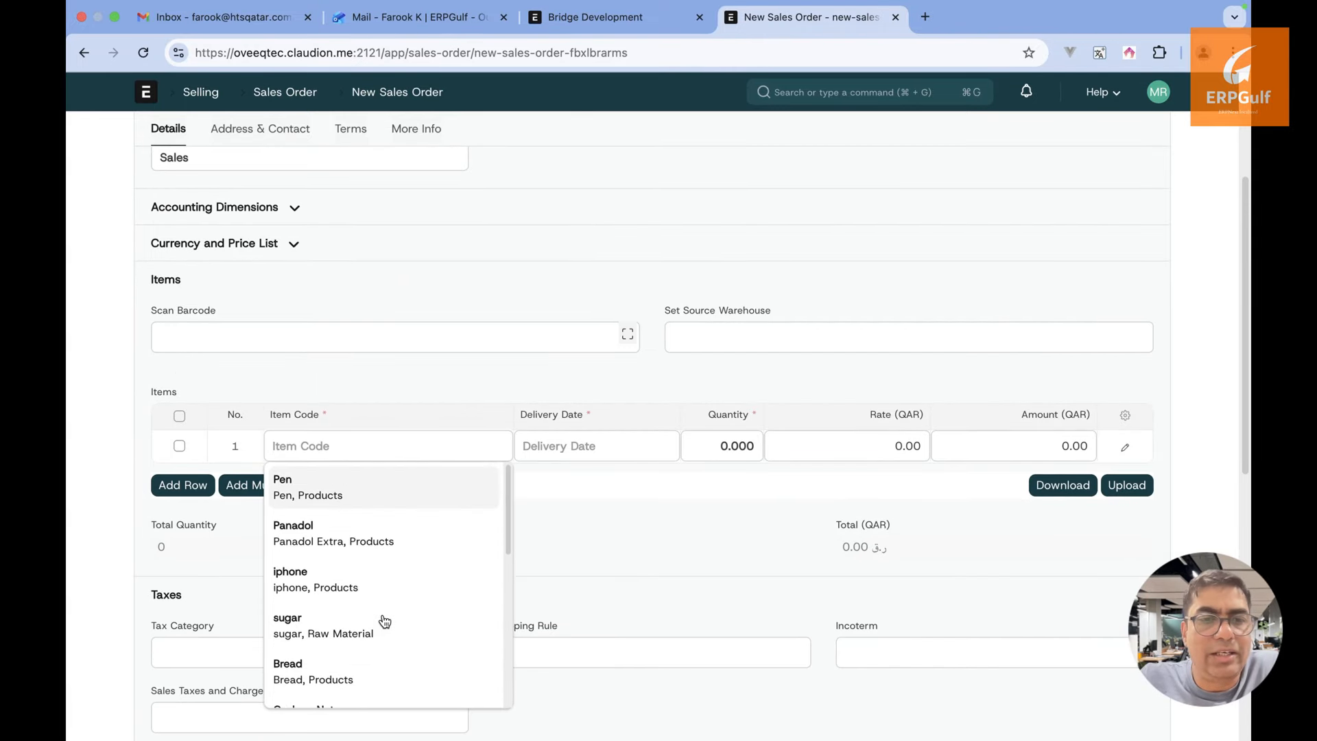
{"action": "scroll", "coordinate": [382, 620], "scroll_direction": "down", "scroll_amount": 1}
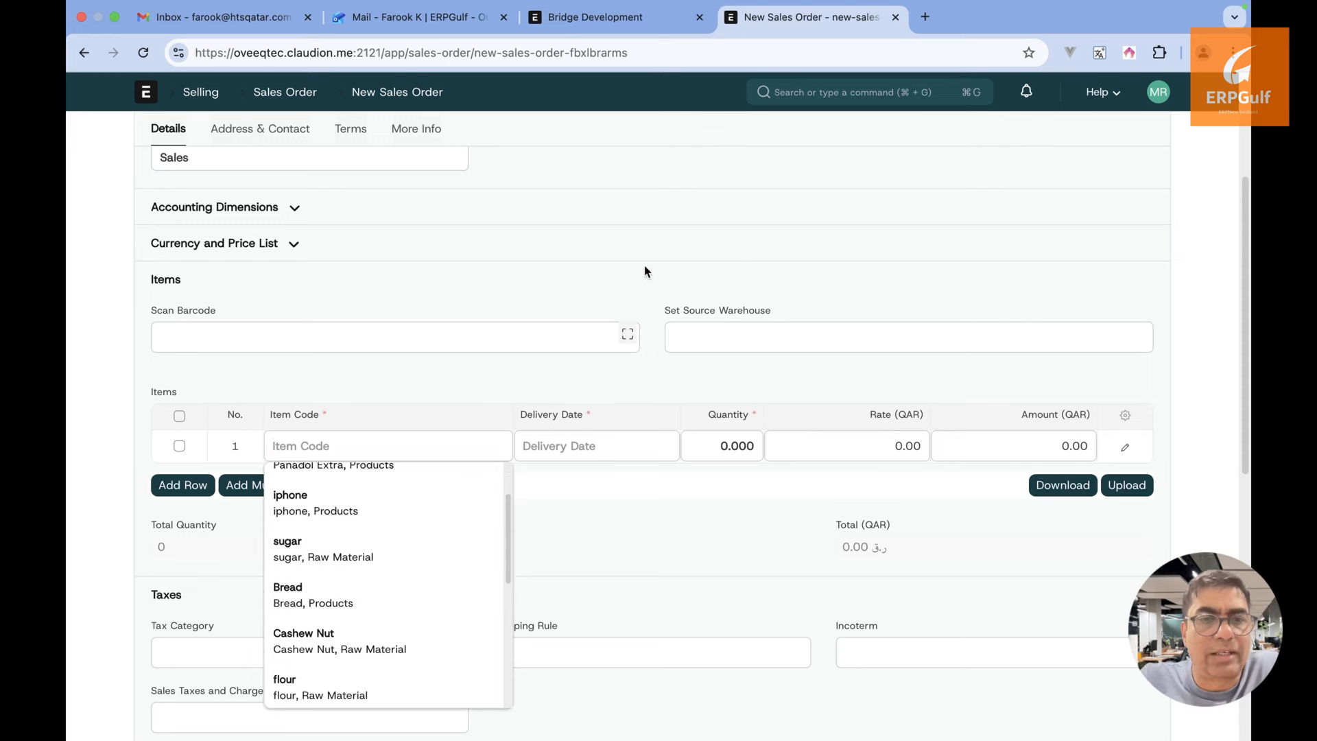
{"action": "scroll", "coordinate": [426, 565], "scroll_direction": "down", "scroll_amount": 6}
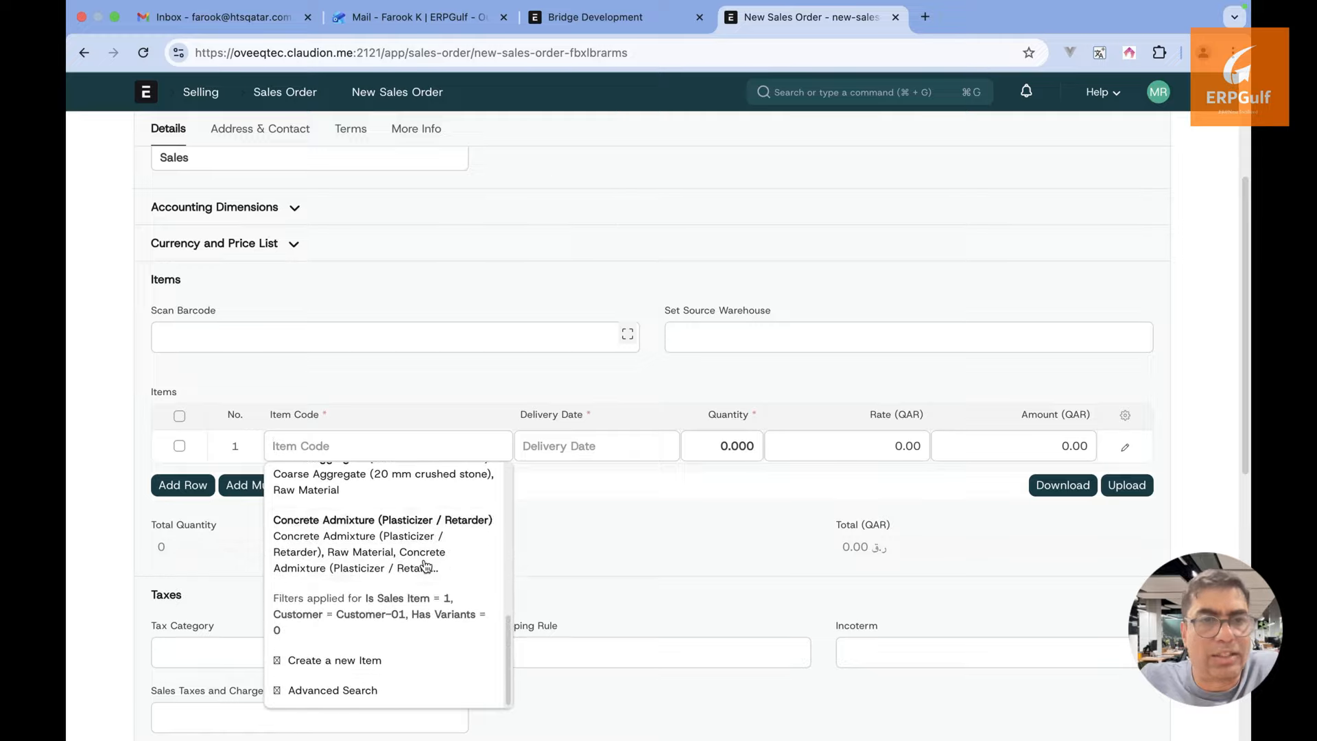
{"action": "type", "text": "brid"}
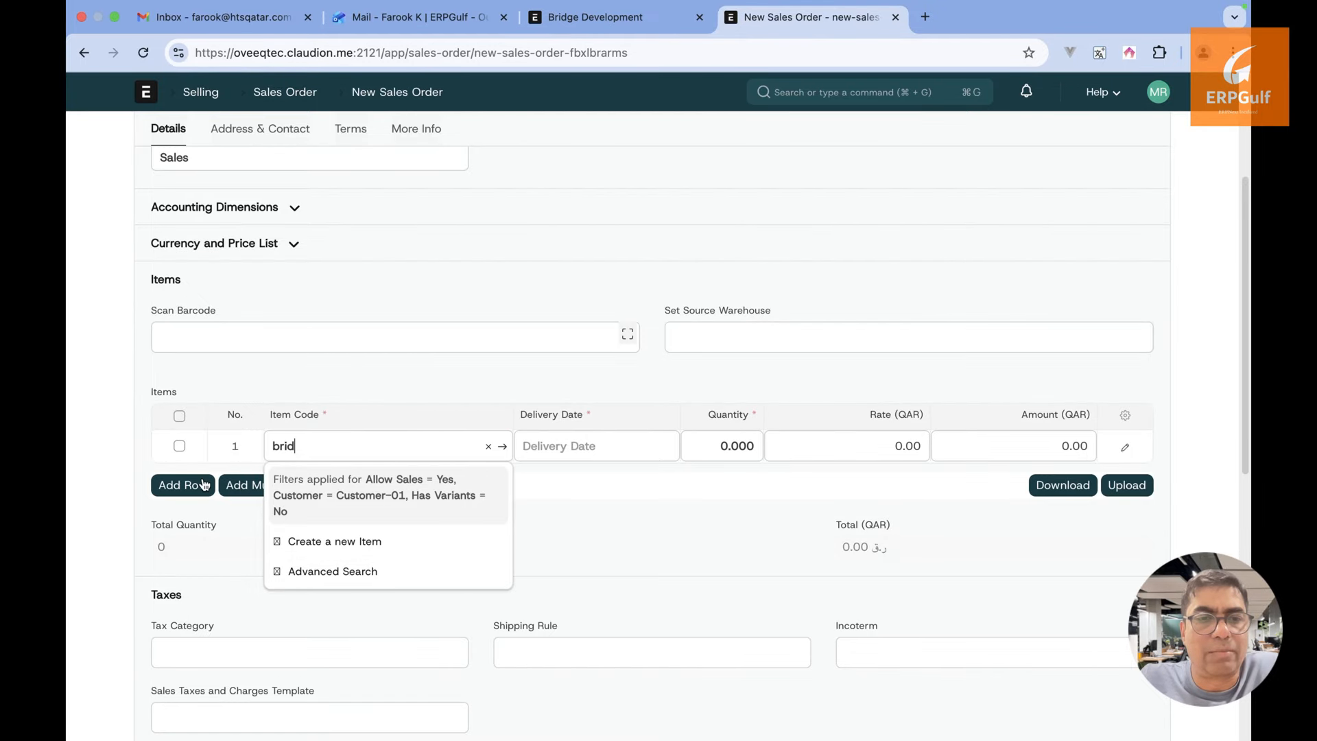
Start a new item and copy the SkySpan Bridge Development title from its project page
{"action": "left_click", "coordinate": [332, 542]}
{"action": "left_click", "coordinate": [639, 23]}
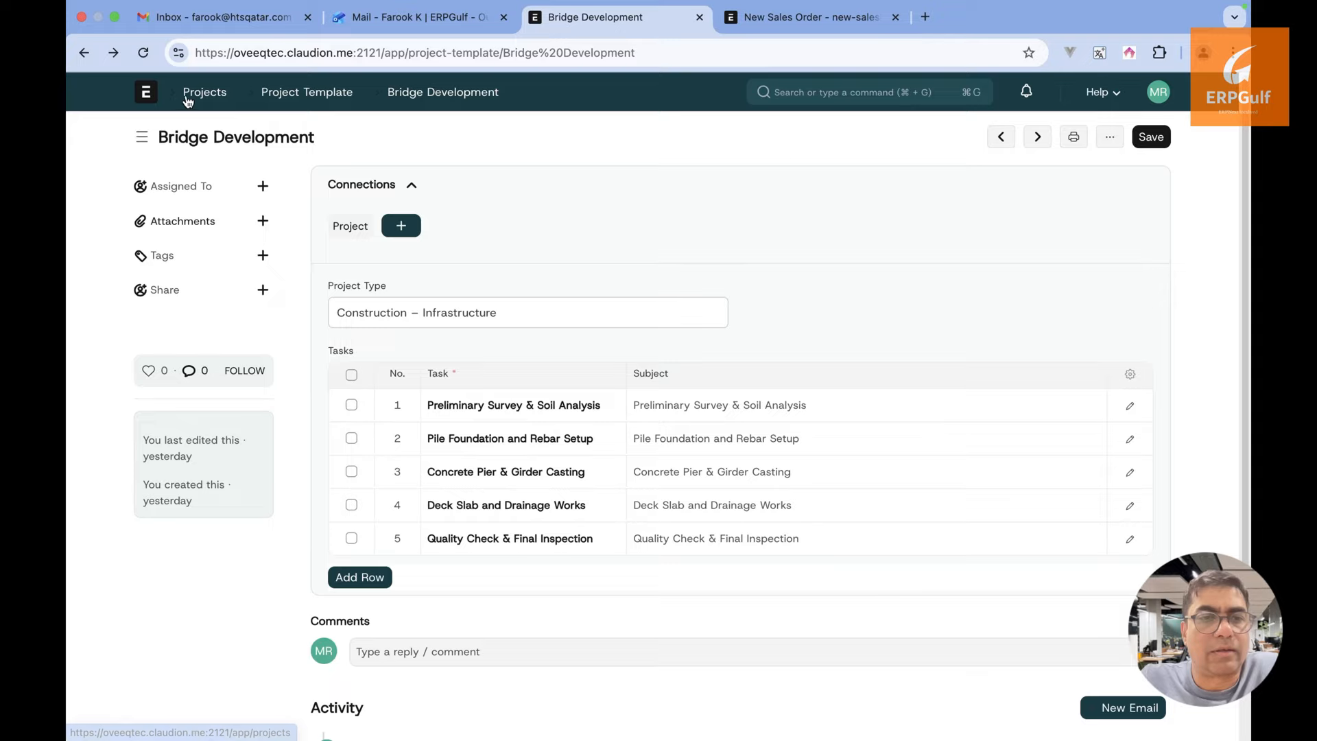
{"action": "left_click", "coordinate": [199, 99]}
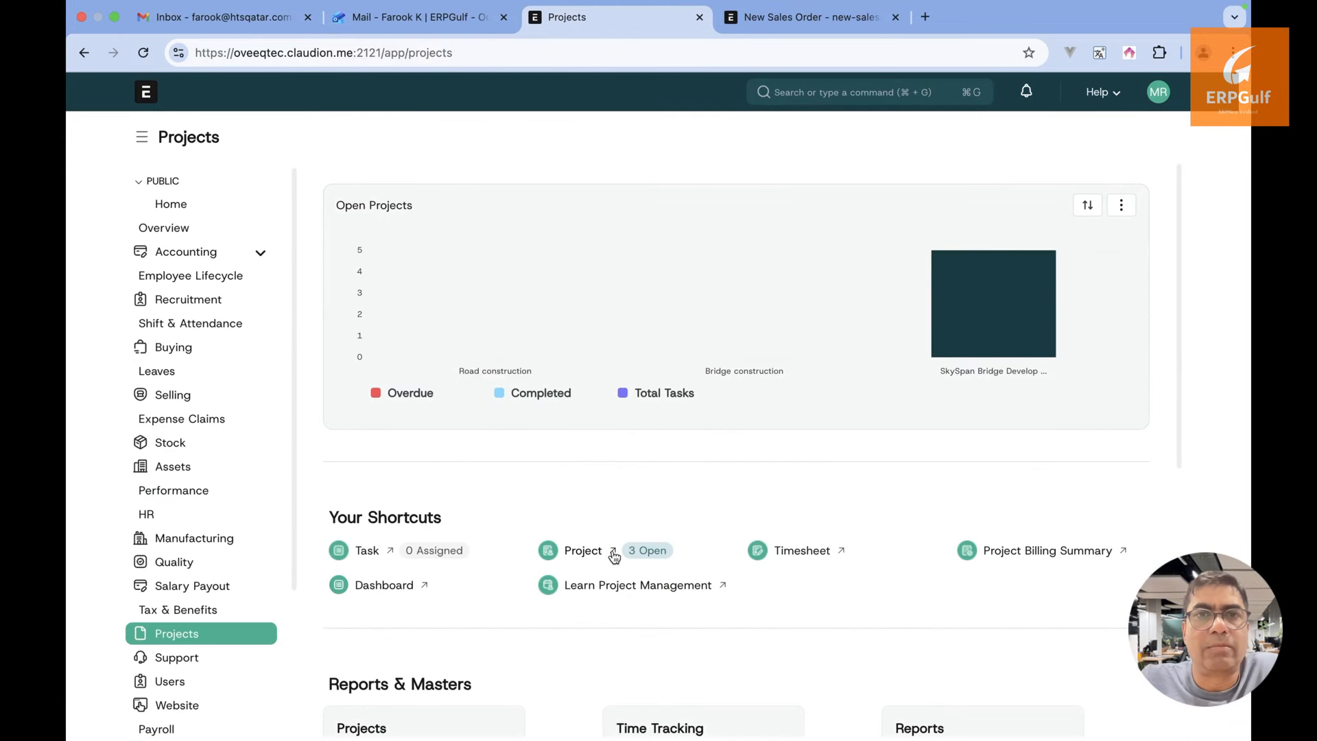
{"action": "left_click", "coordinate": [588, 552]}
{"action": "left_click", "coordinate": [467, 304]}
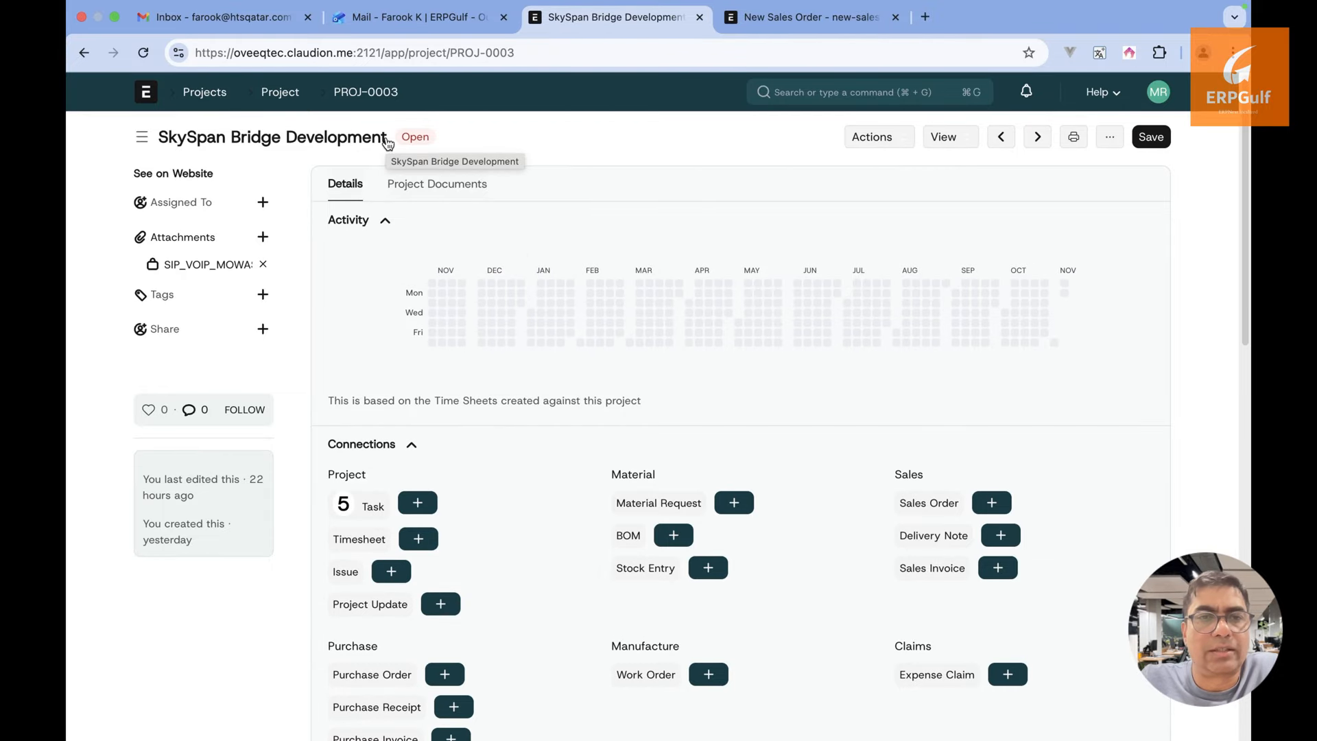
{"action": "left_click_drag", "start_coordinate": [395, 141], "coordinate": [163, 139]}
{"action": "key", "text": "super+c"}
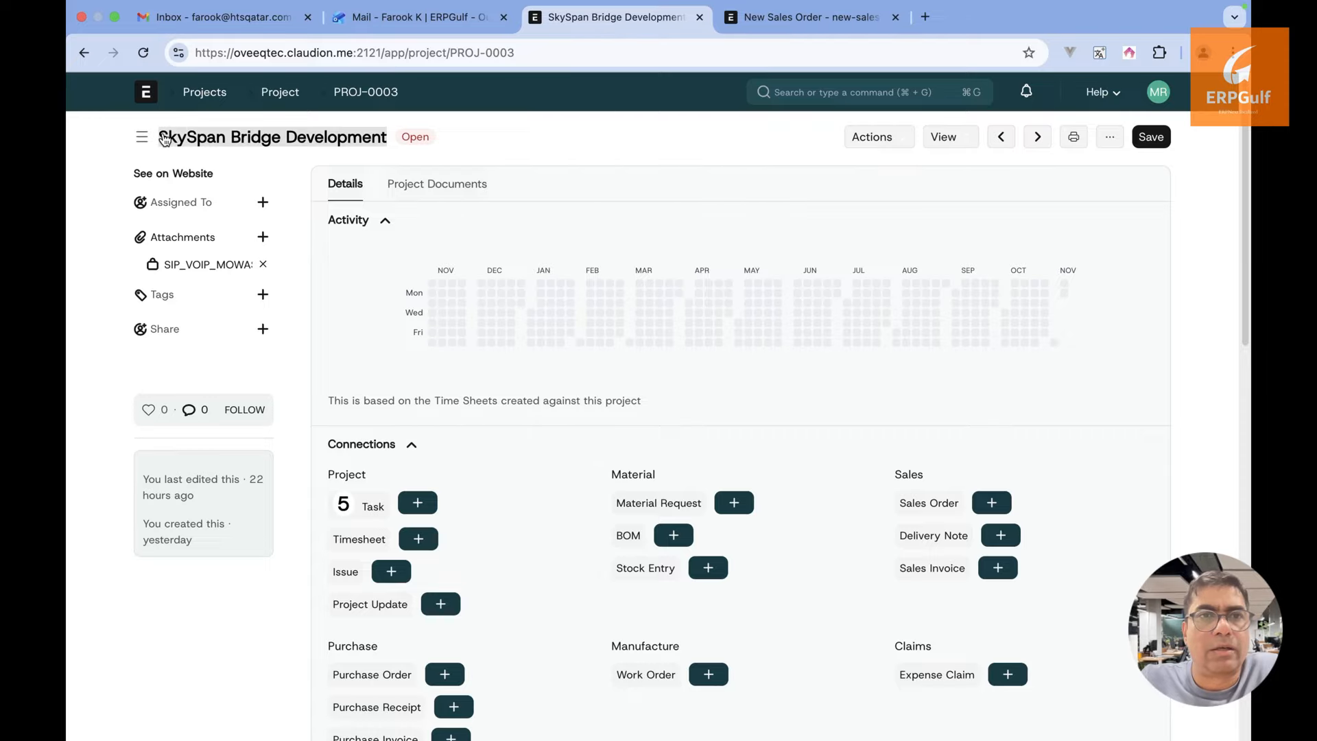
Paste SkySpan Bridge Development as the new item's Item Code
{"action": "left_click", "coordinate": [797, 17]}
{"action": "key", "text": "BackSpace"}
{"action": "key", "text": "BackSpace"}
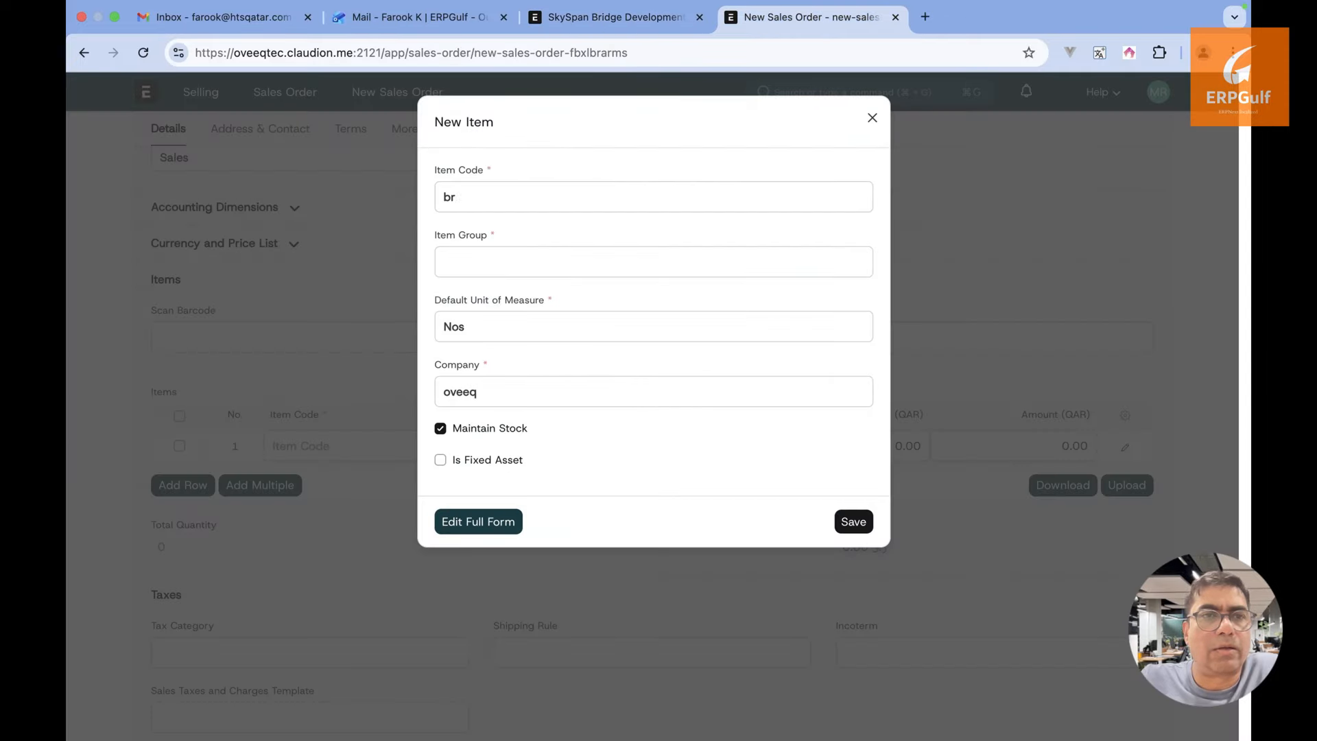
{"action": "key", "text": "BackSpace"}
{"action": "key", "text": "super+v"}
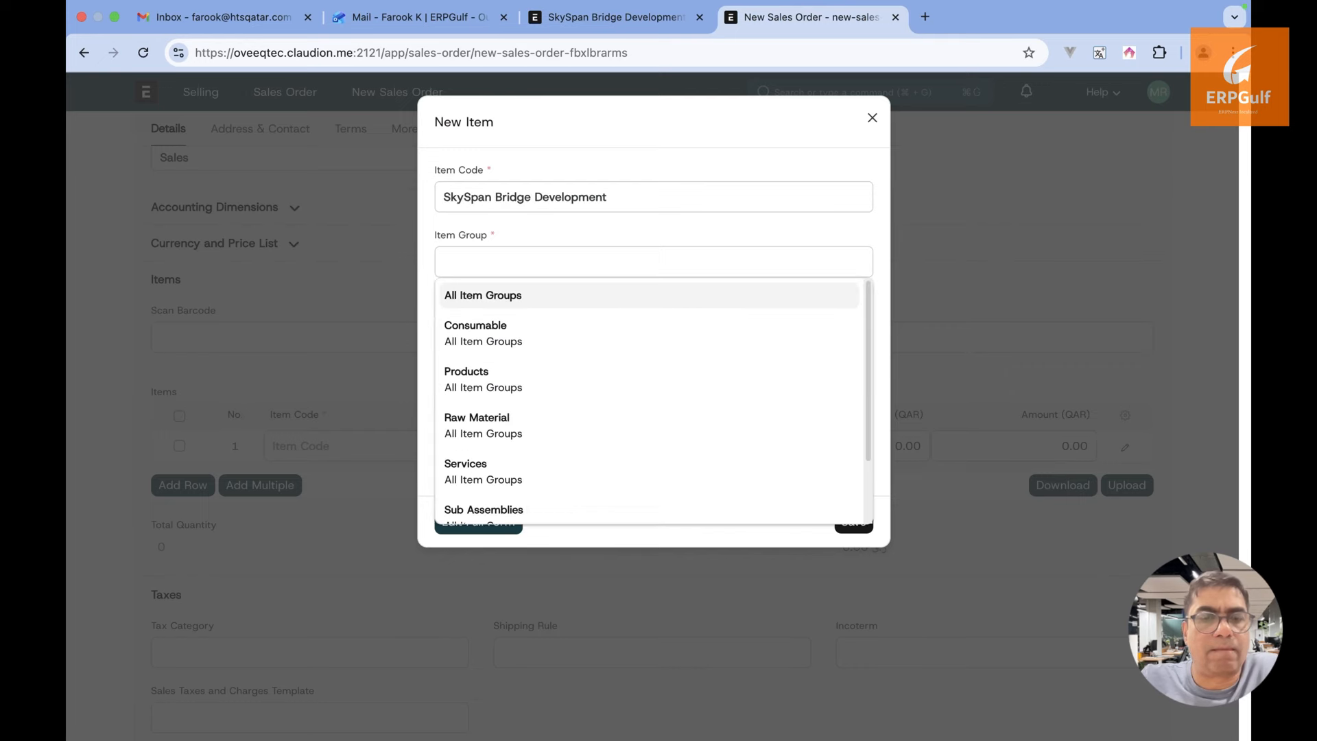
{"action": "scroll", "coordinate": [568, 425], "scroll_direction": "down", "scroll_amount": 3}
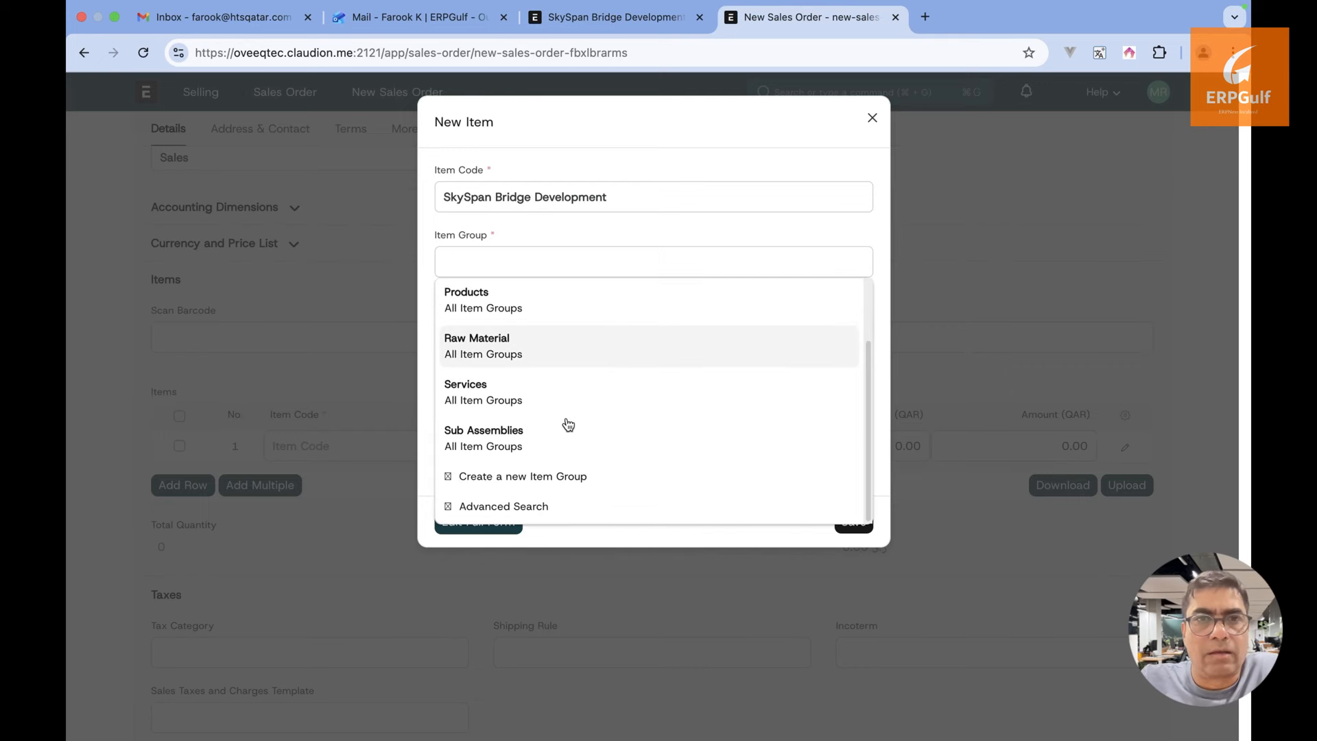
{"action": "scroll", "coordinate": [568, 425], "scroll_direction": "up", "scroll_amount": 3}
{"action": "scroll", "coordinate": [568, 424], "scroll_direction": "down", "scroll_amount": 3}
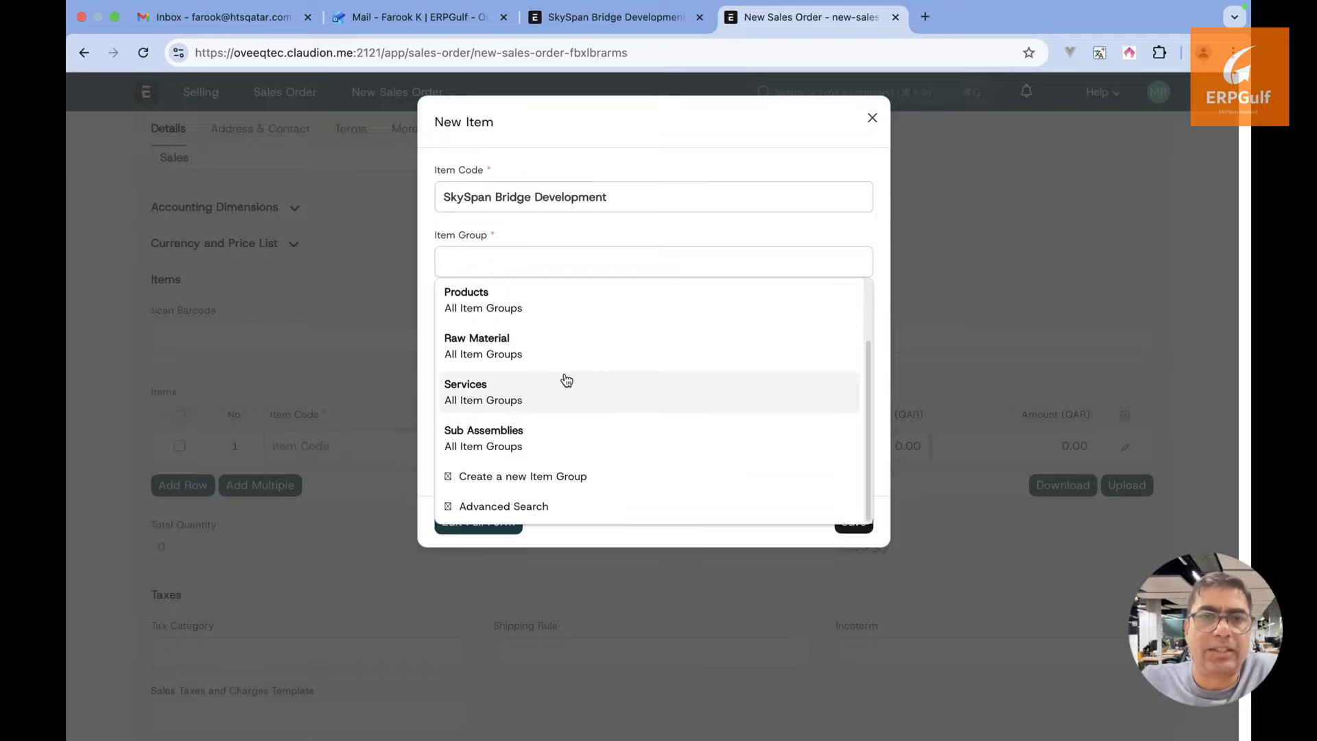
{"action": "scroll", "coordinate": [566, 380], "scroll_direction": "up", "scroll_amount": 3}
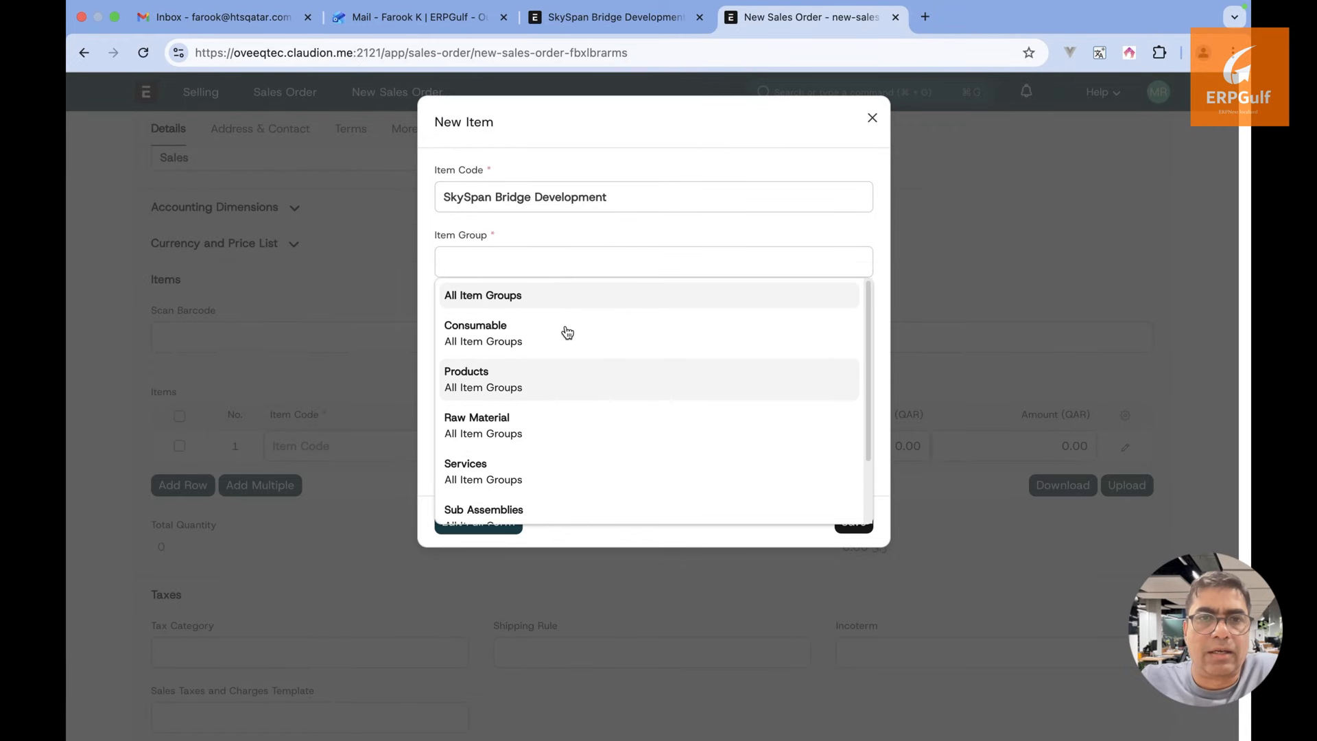
{"action": "scroll", "coordinate": [567, 332], "scroll_direction": "down", "scroll_amount": 3}
Save a new item group 'Projects' under All Item Groups and return to the sales order
{"action": "left_click", "coordinate": [519, 474]}
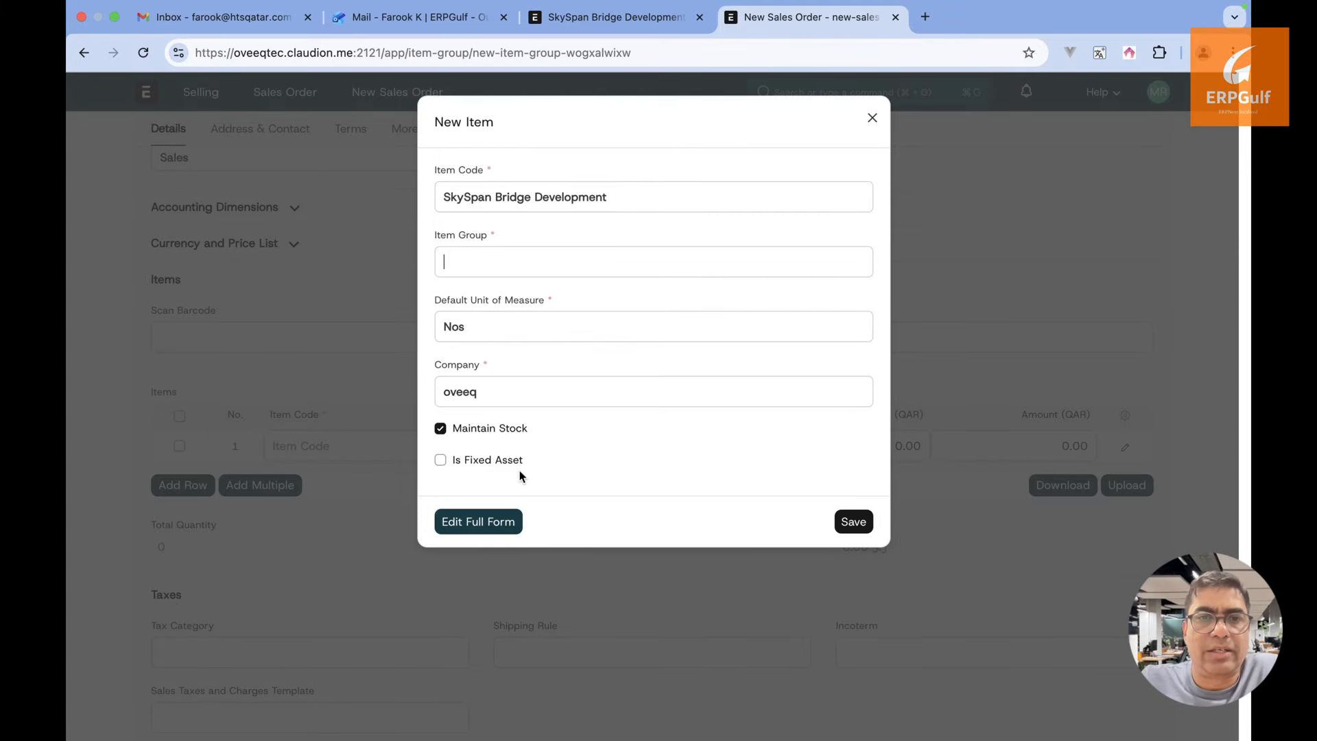
{"action": "type", "text": "Projects"}
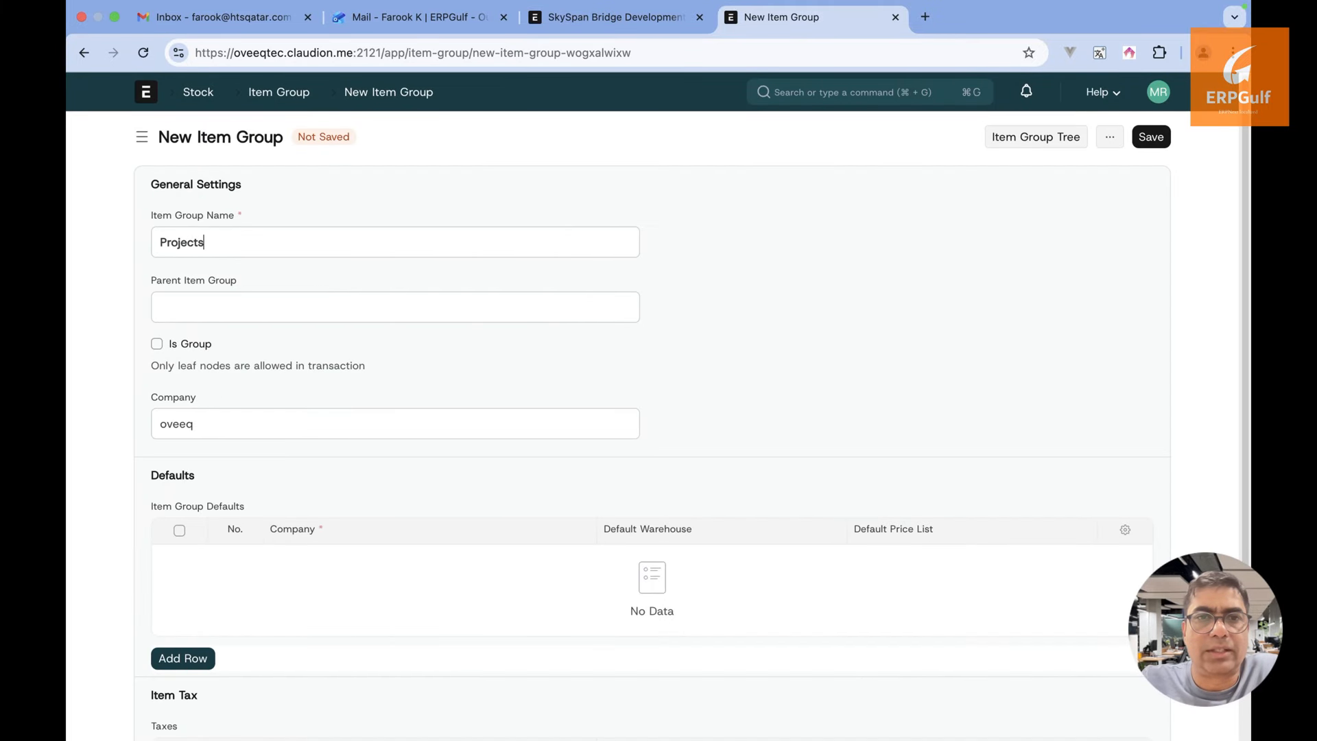
{"action": "key", "text": "Tab"}
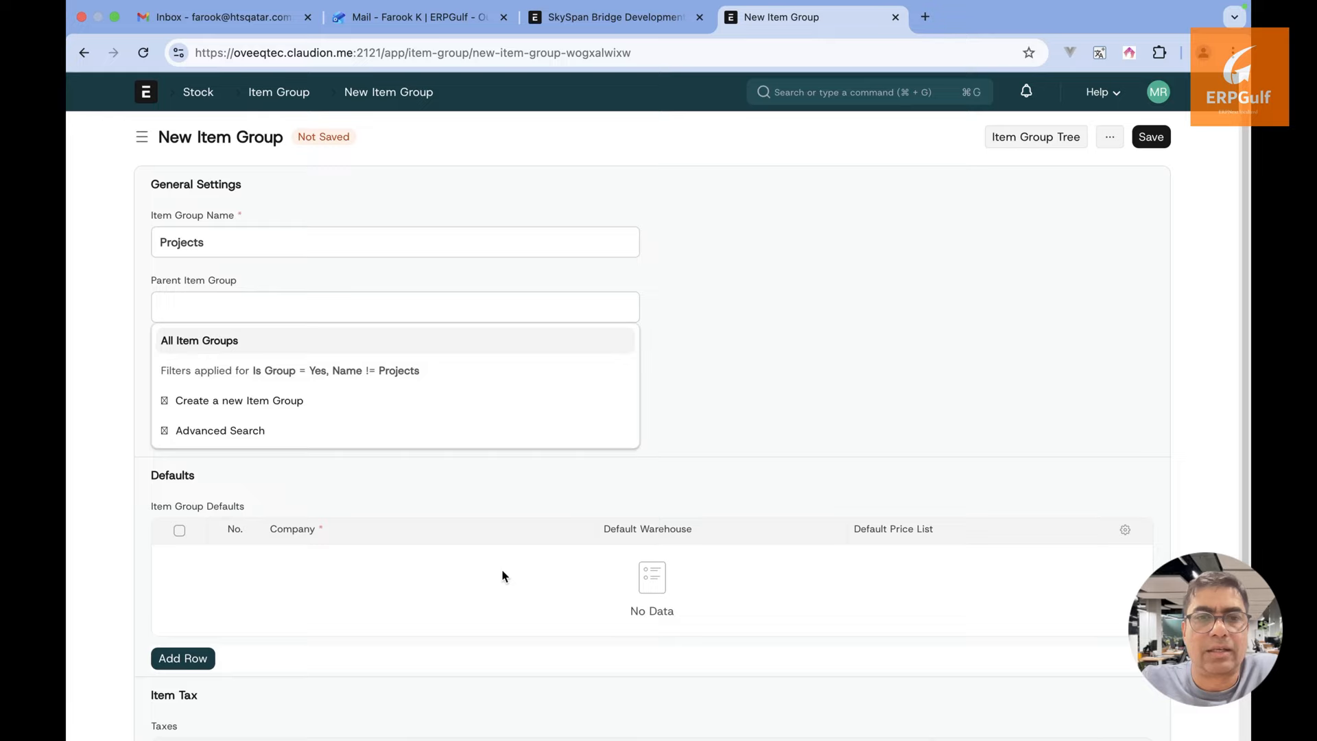
{"action": "left_click", "coordinate": [906, 312]}
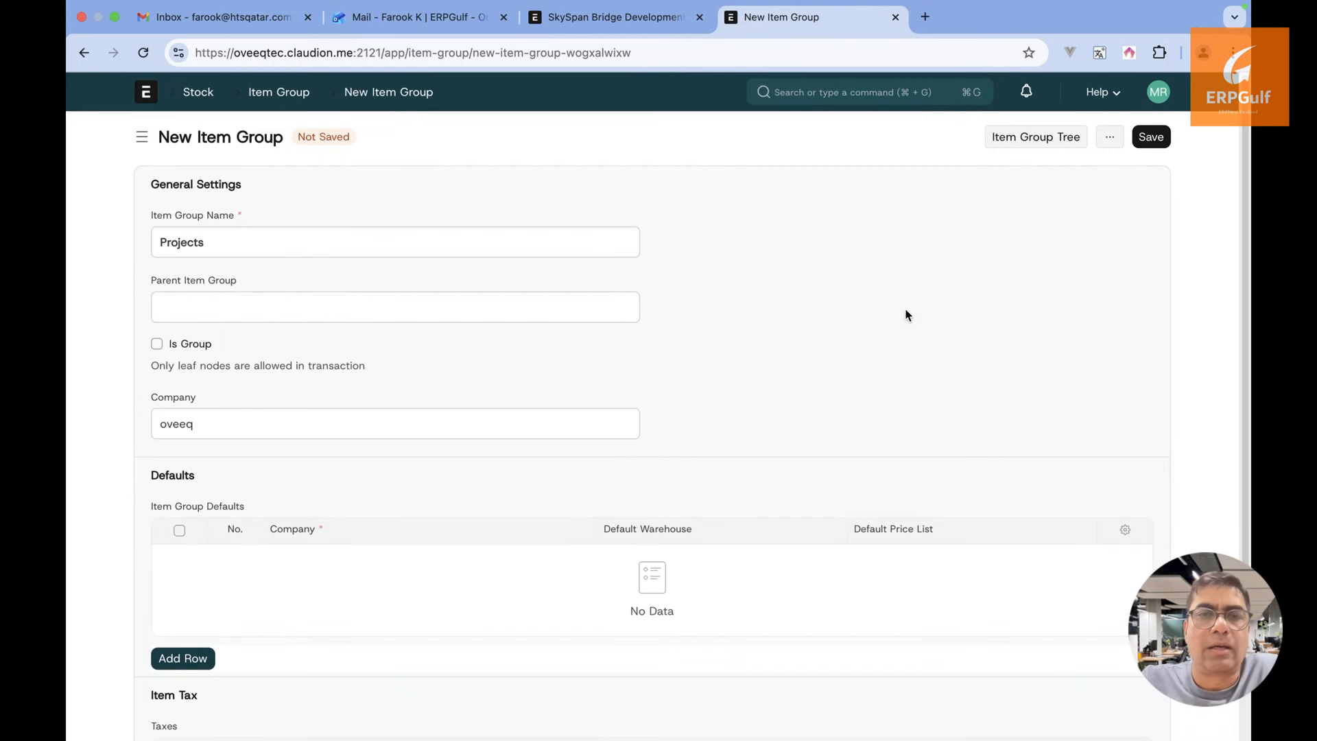
{"action": "left_click", "coordinate": [1151, 136]}
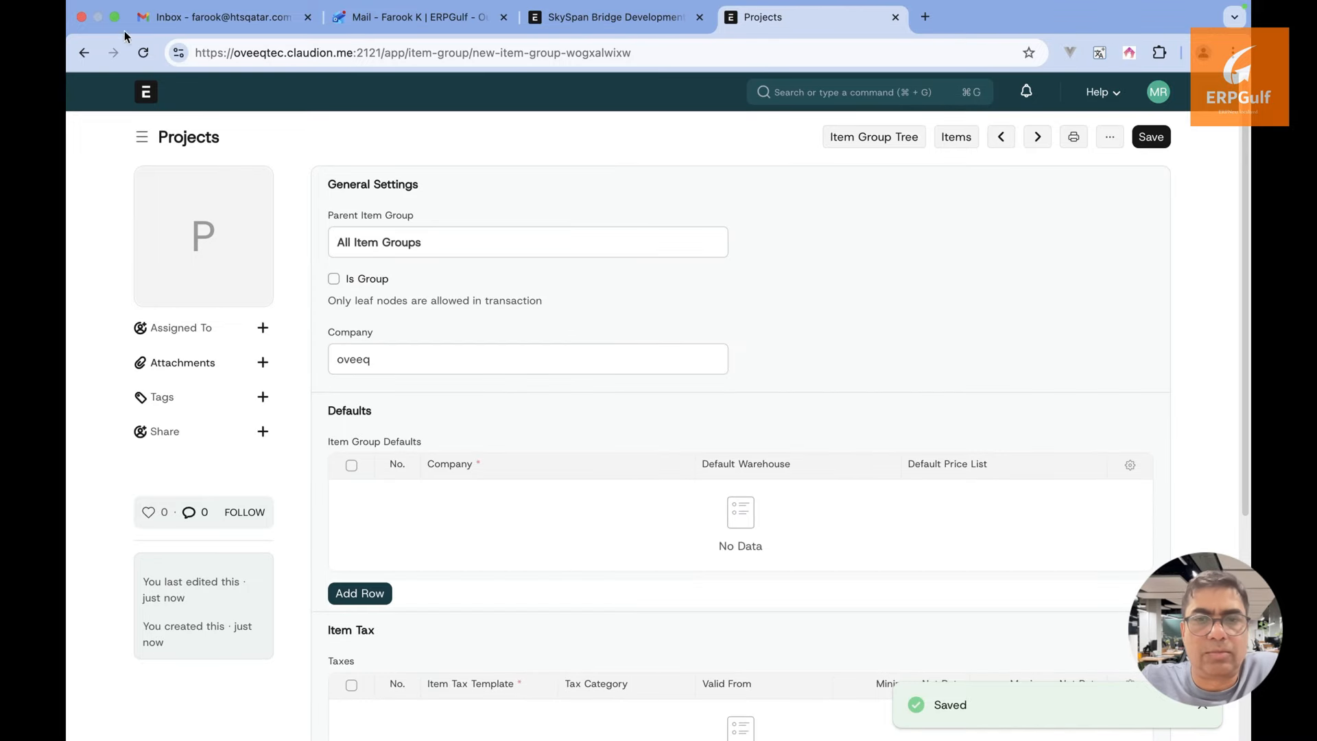
{"action": "left_click", "coordinate": [87, 64]}
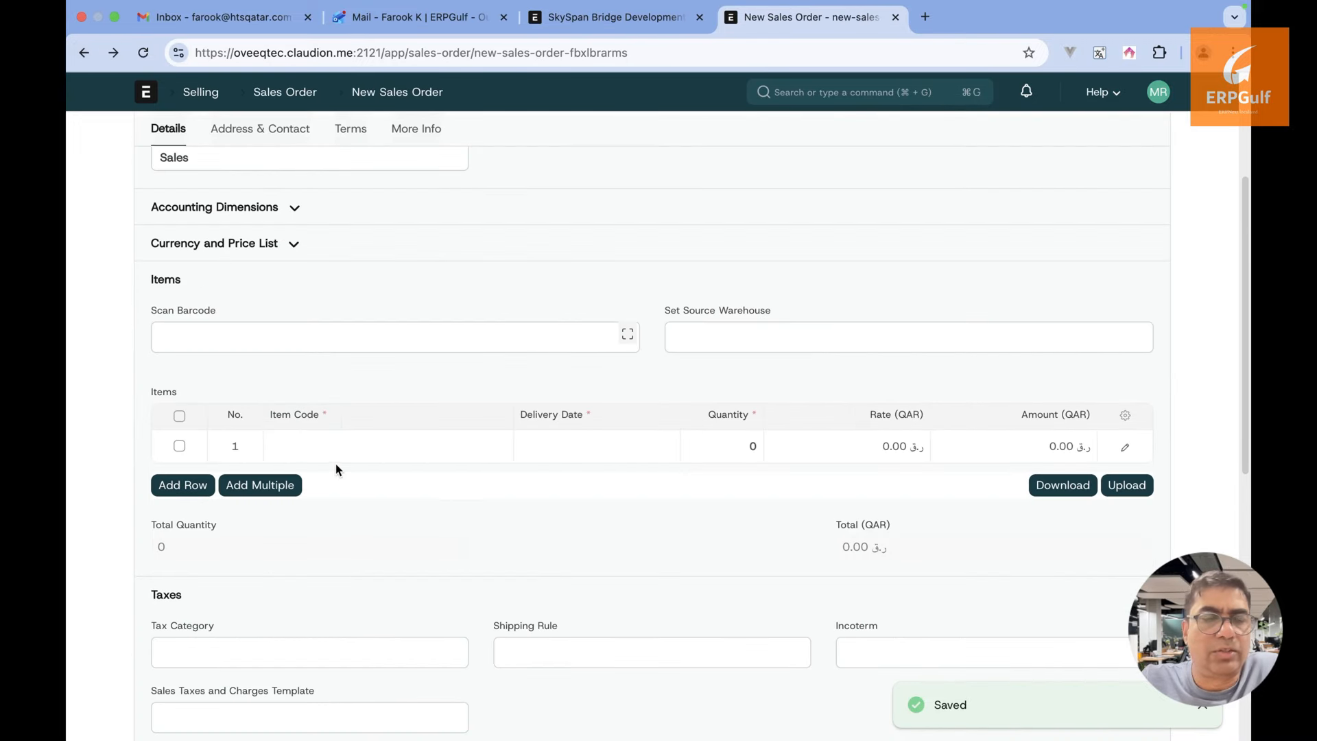
Paste the title into the first row's Item Code, then clear it to list items
{"action": "left_click", "coordinate": [347, 456]}
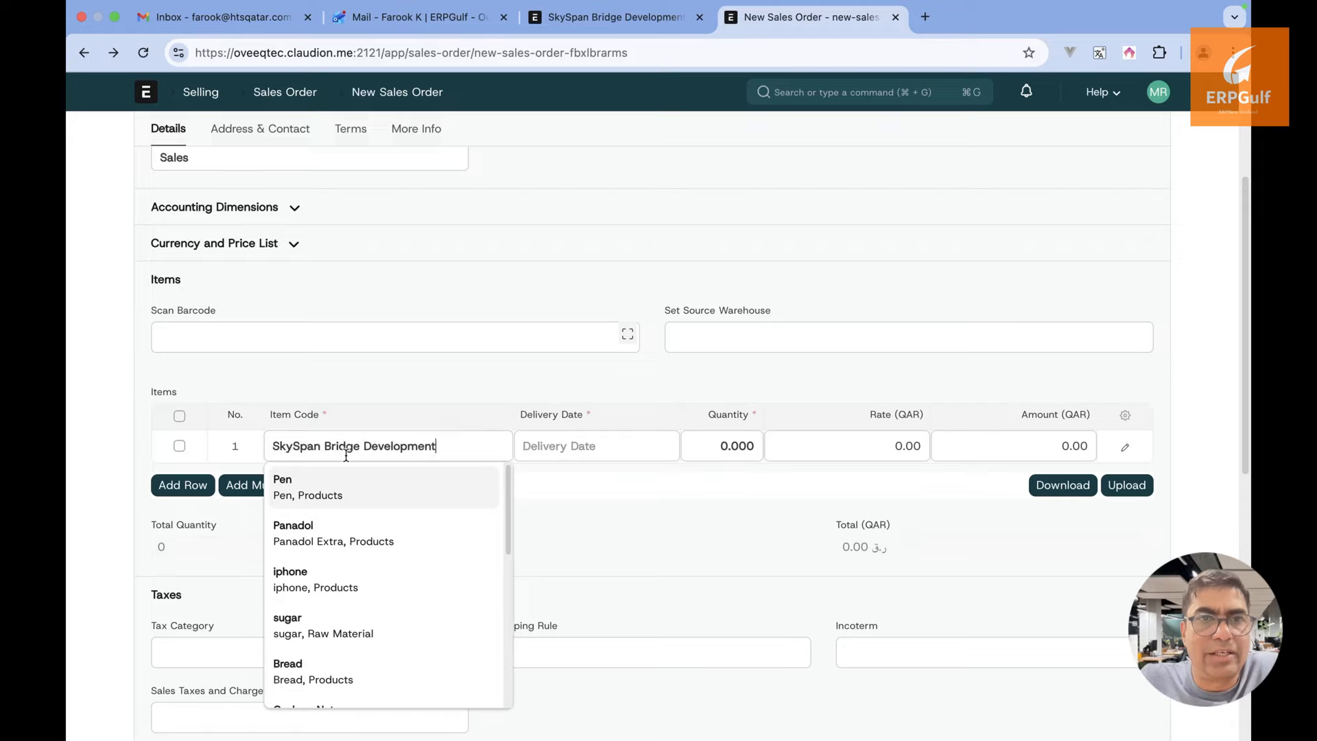
{"action": "key", "text": "super+v"}
{"action": "left_click", "coordinate": [753, 421]}
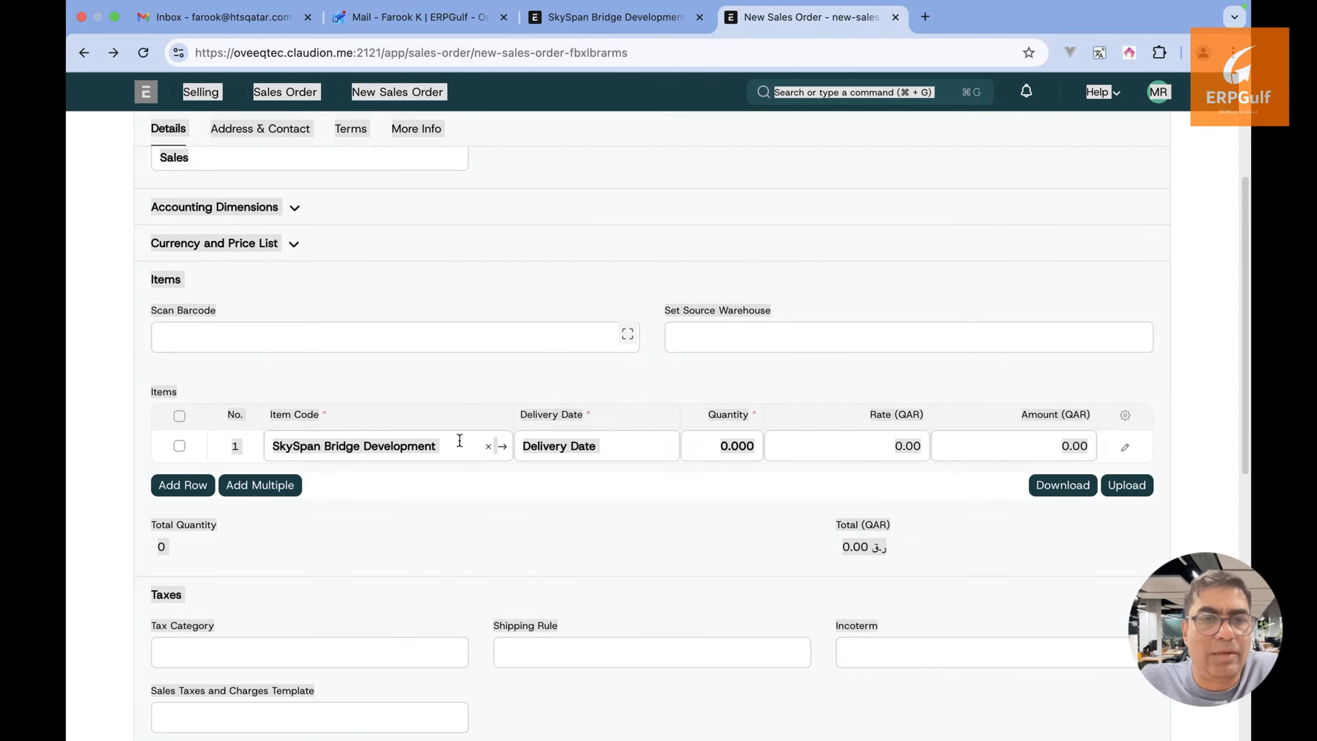
{"action": "triple_click", "coordinate": [460, 440]}
{"action": "key", "text": "ctrl+c"}
{"action": "key", "text": "BackSpace"}
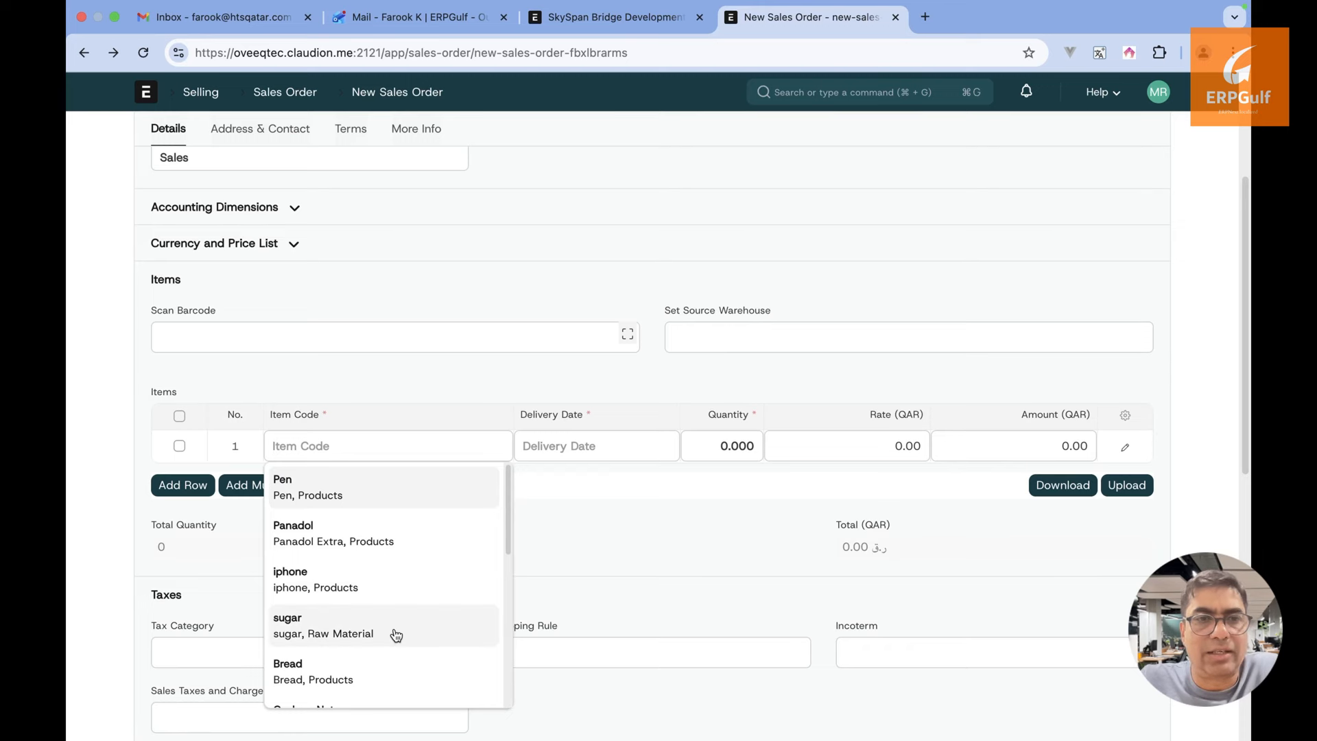
{"action": "scroll", "coordinate": [393, 629], "scroll_direction": "down", "scroll_amount": 5}
Create item SkySpan Bridge Development in group Projects with Maintain Stock off, and save
{"action": "left_click", "coordinate": [373, 661]}
{"action": "key", "text": "ctrl+v"}
{"action": "type", "text": "ro[p"}
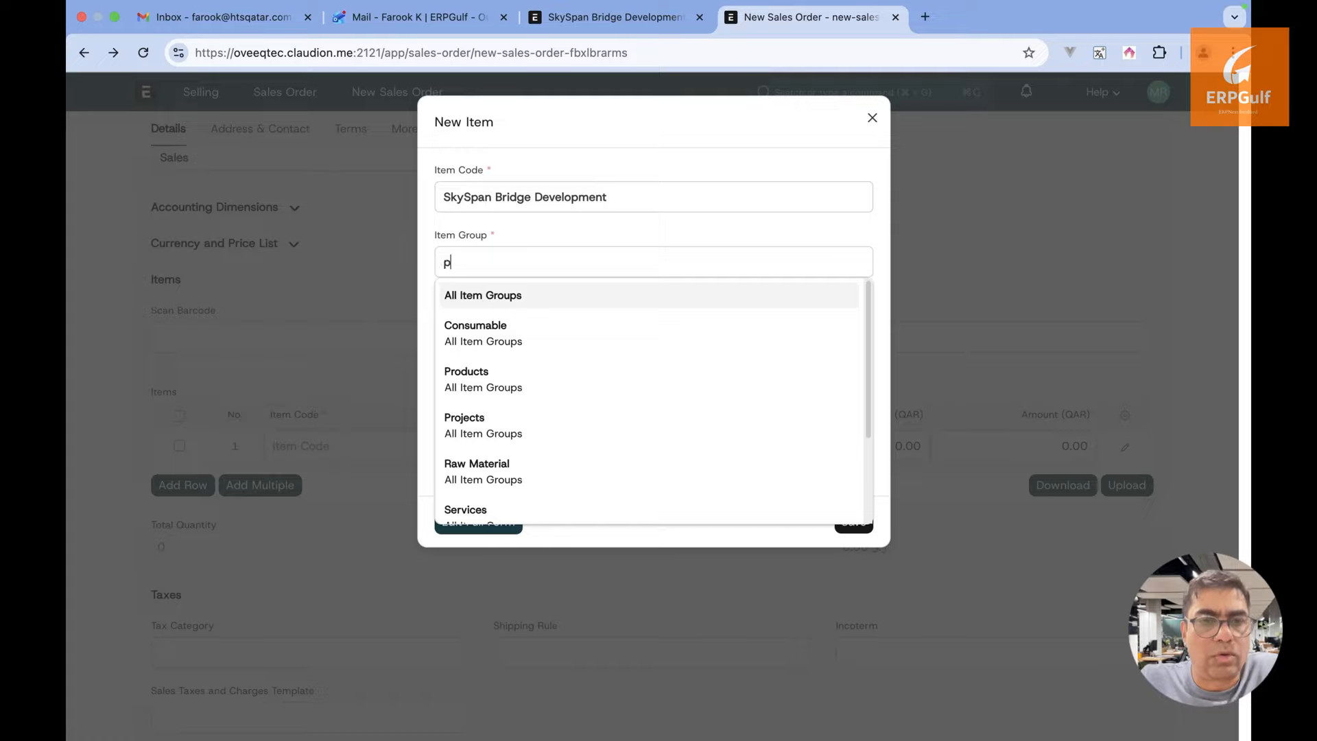
{"action": "type", "text": "o"}
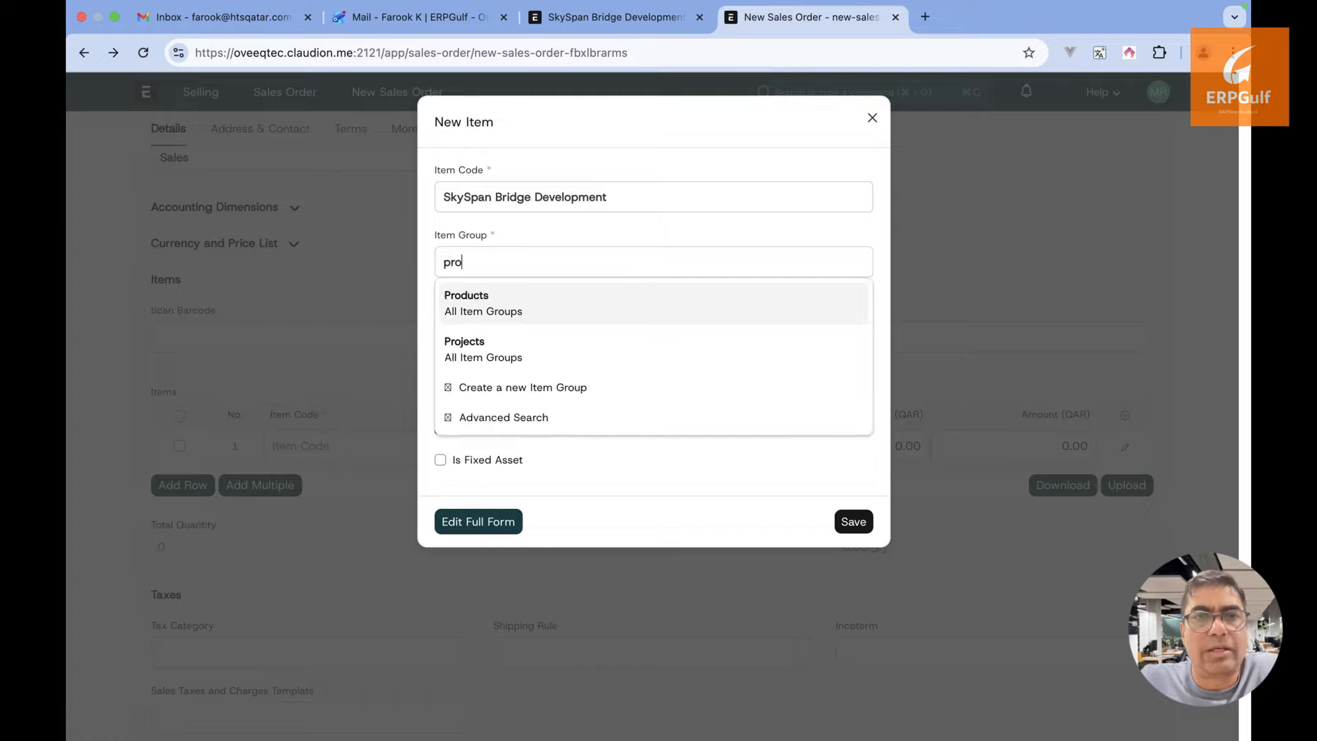
{"action": "left_click", "coordinate": [521, 348]}
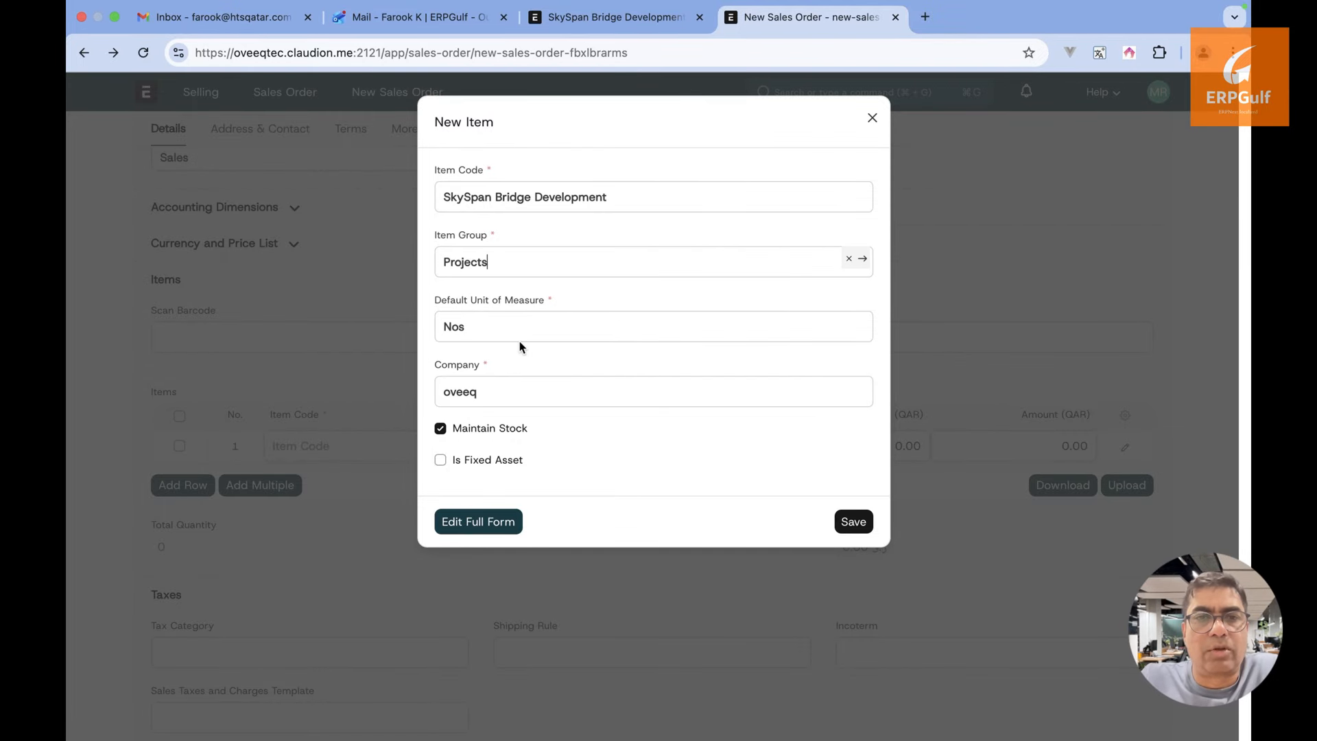
{"action": "left_click", "coordinate": [505, 429]}
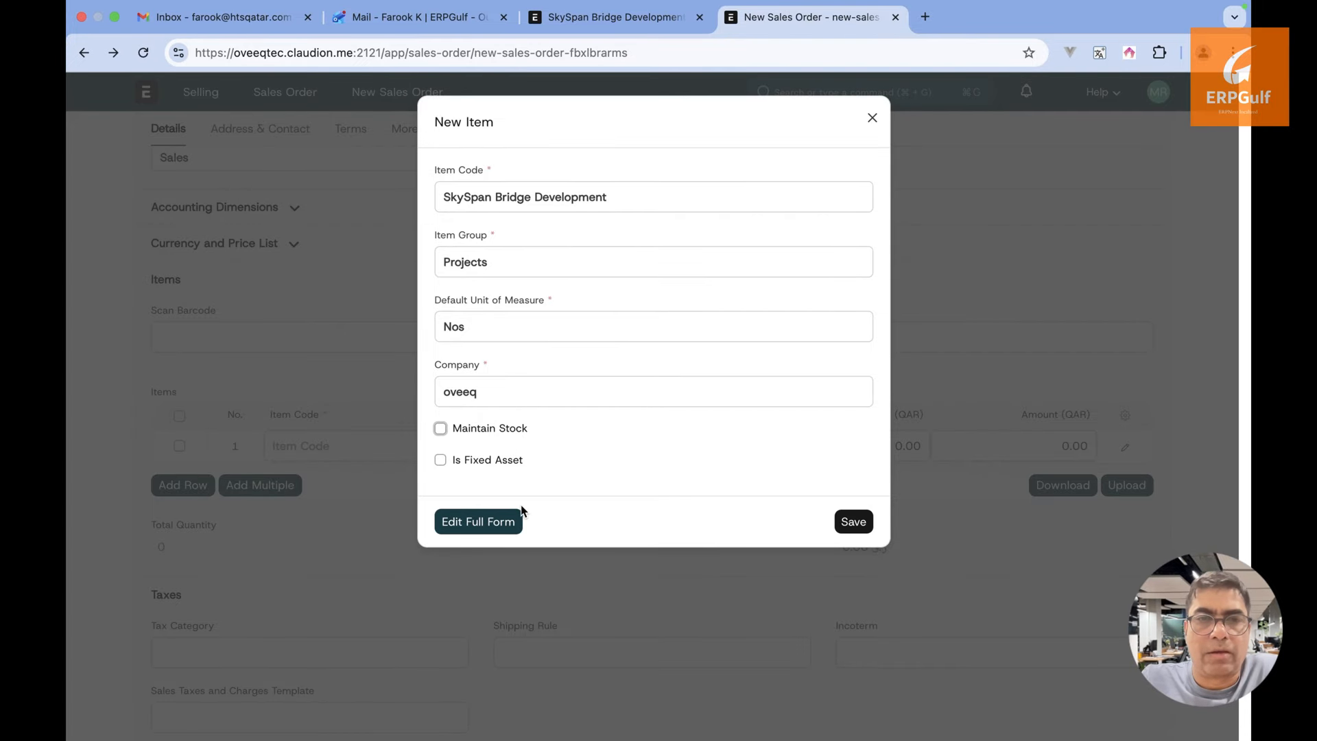
{"action": "left_click", "coordinate": [851, 523]}
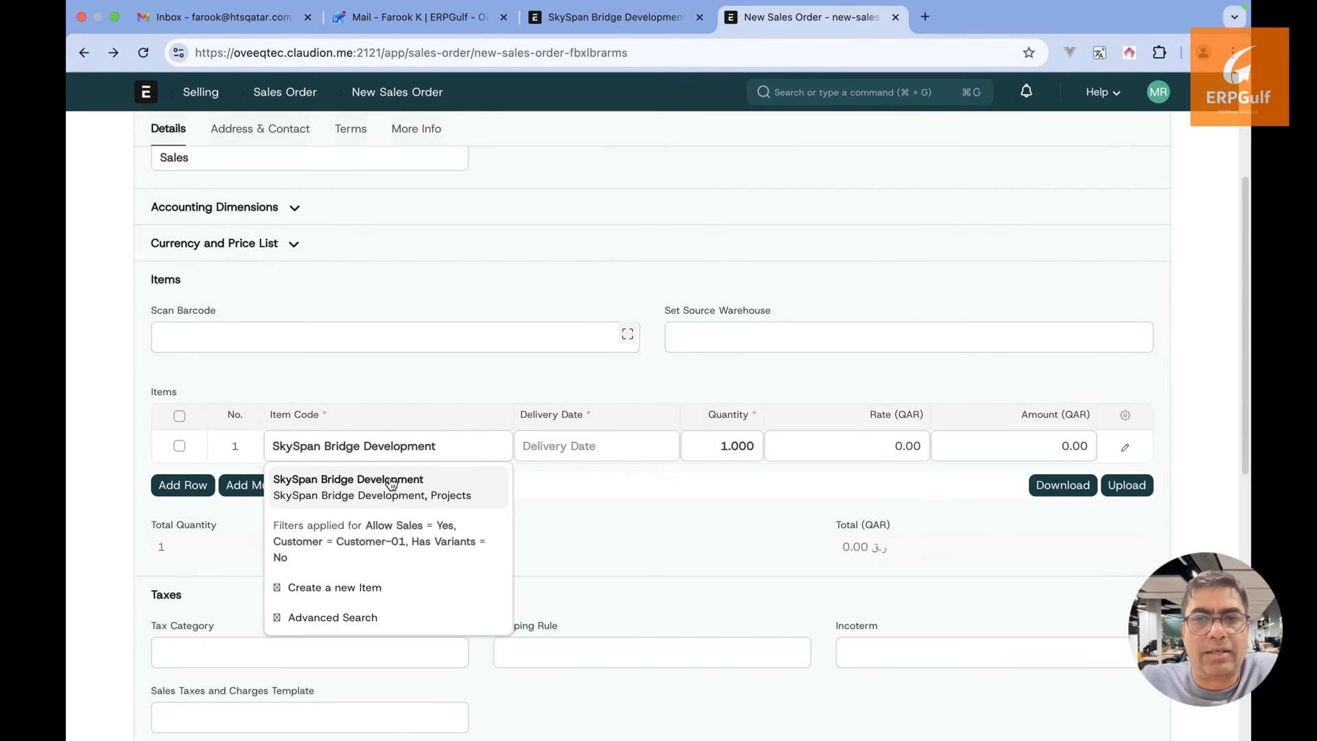
Set the SkySpan Bridge Development line's delivery date to 31-12-2026
{"action": "left_click", "coordinate": [393, 483]}
{"action": "left_click", "coordinate": [568, 445]}
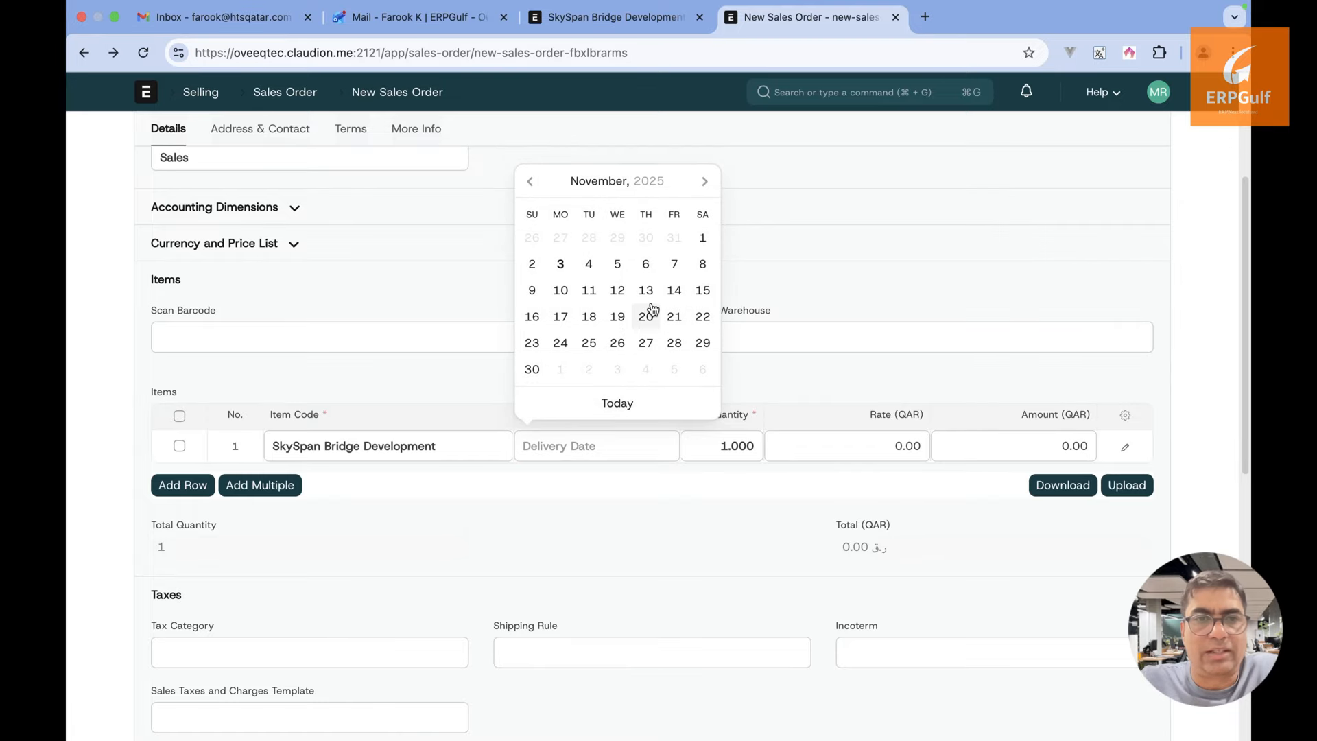
{"action": "left_click", "coordinate": [701, 194]}
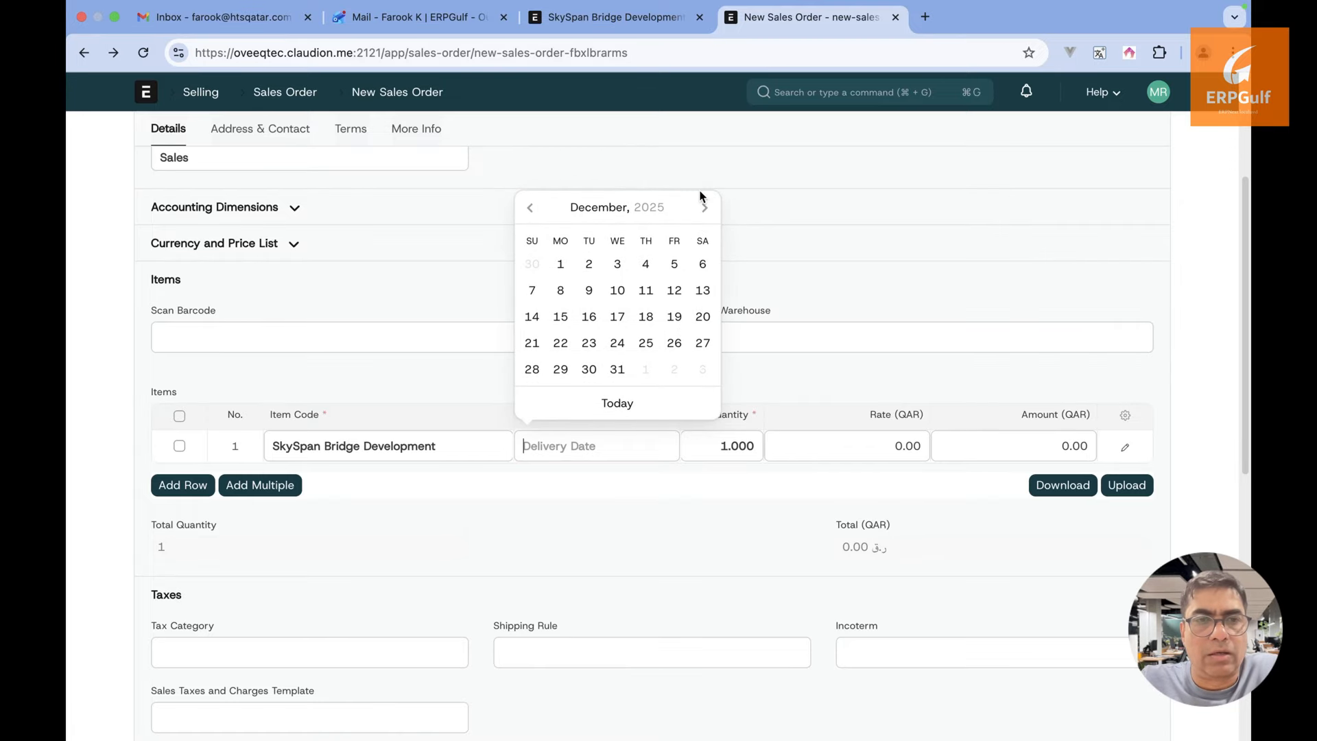
{"action": "left_click", "coordinate": [617, 369]}
{"action": "left_click", "coordinate": [620, 451]}
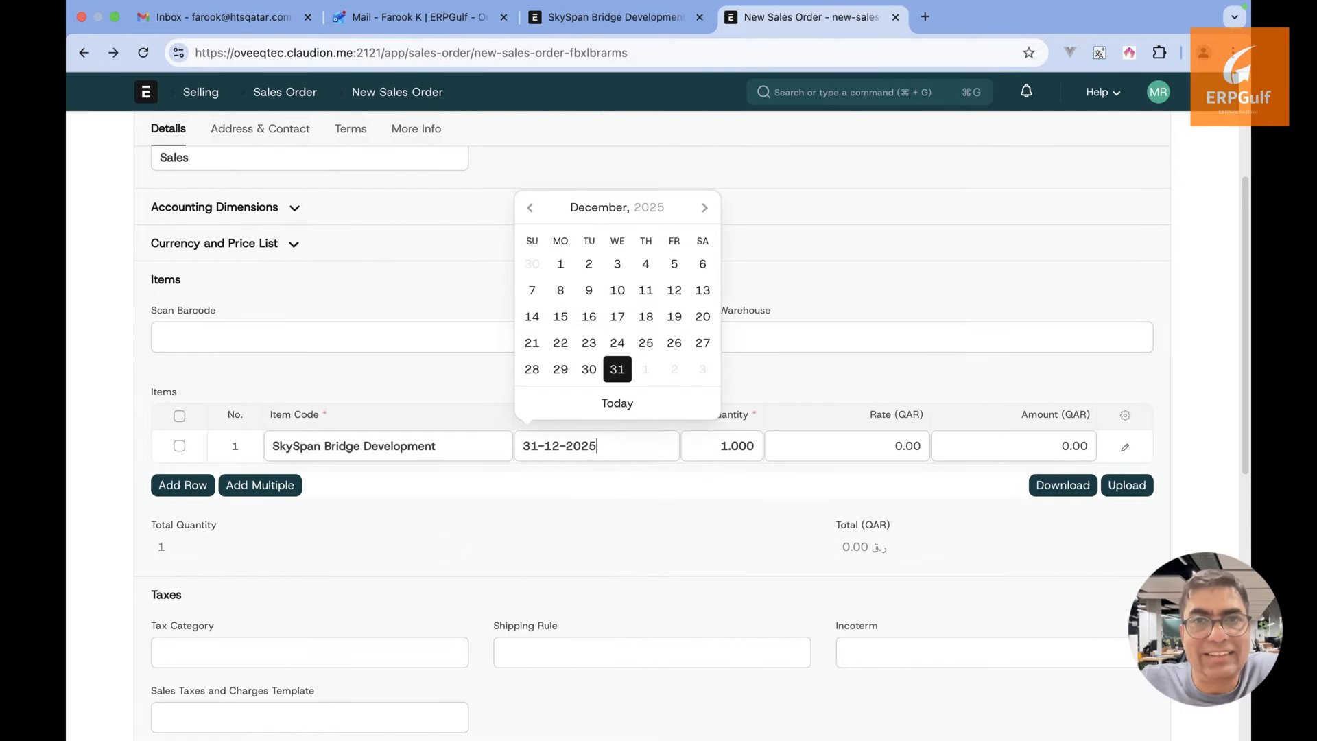
{"action": "key", "text": "BackSpace"}
{"action": "type", "text": "6"}
{"action": "left_click", "coordinate": [817, 383]}
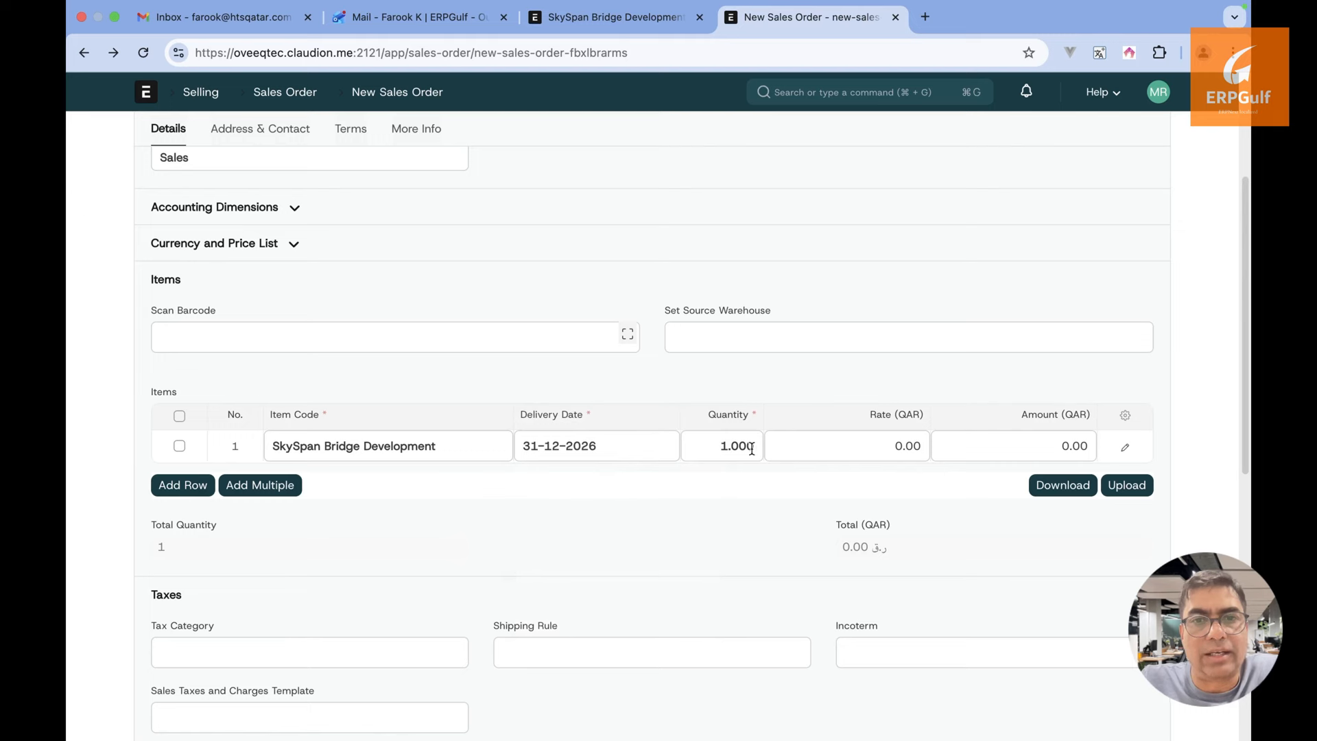
Set the line's rate to 2,000,000 and delete the empty second row
{"action": "left_click", "coordinate": [874, 444]}
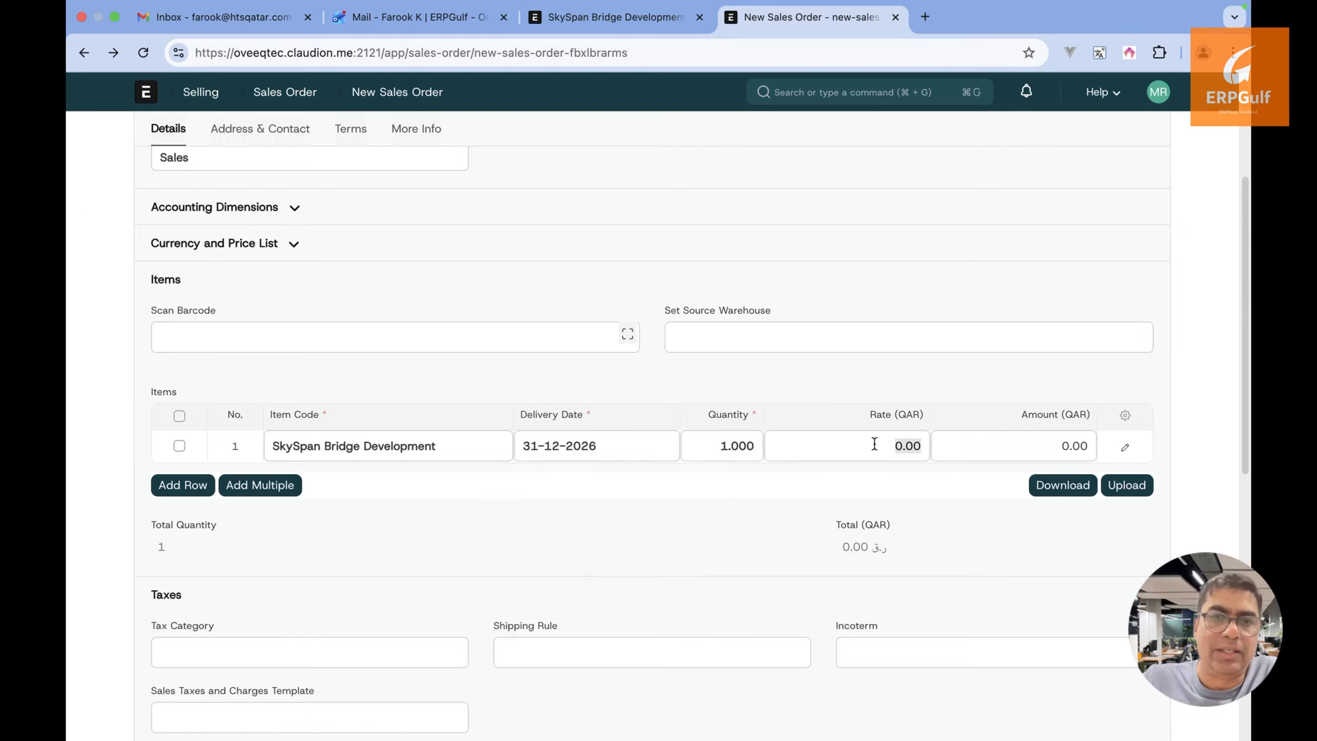
{"action": "type", "text": "200000000"}
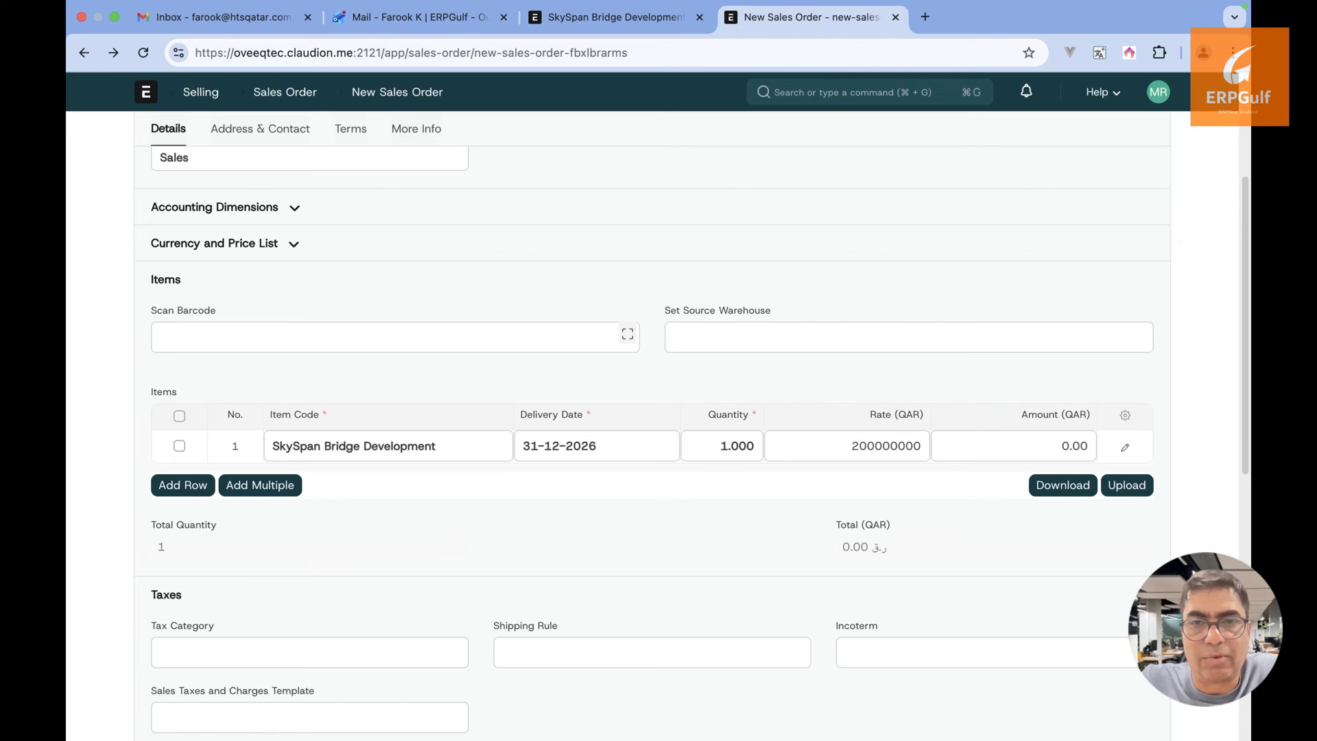
{"action": "key", "text": "Tab"}
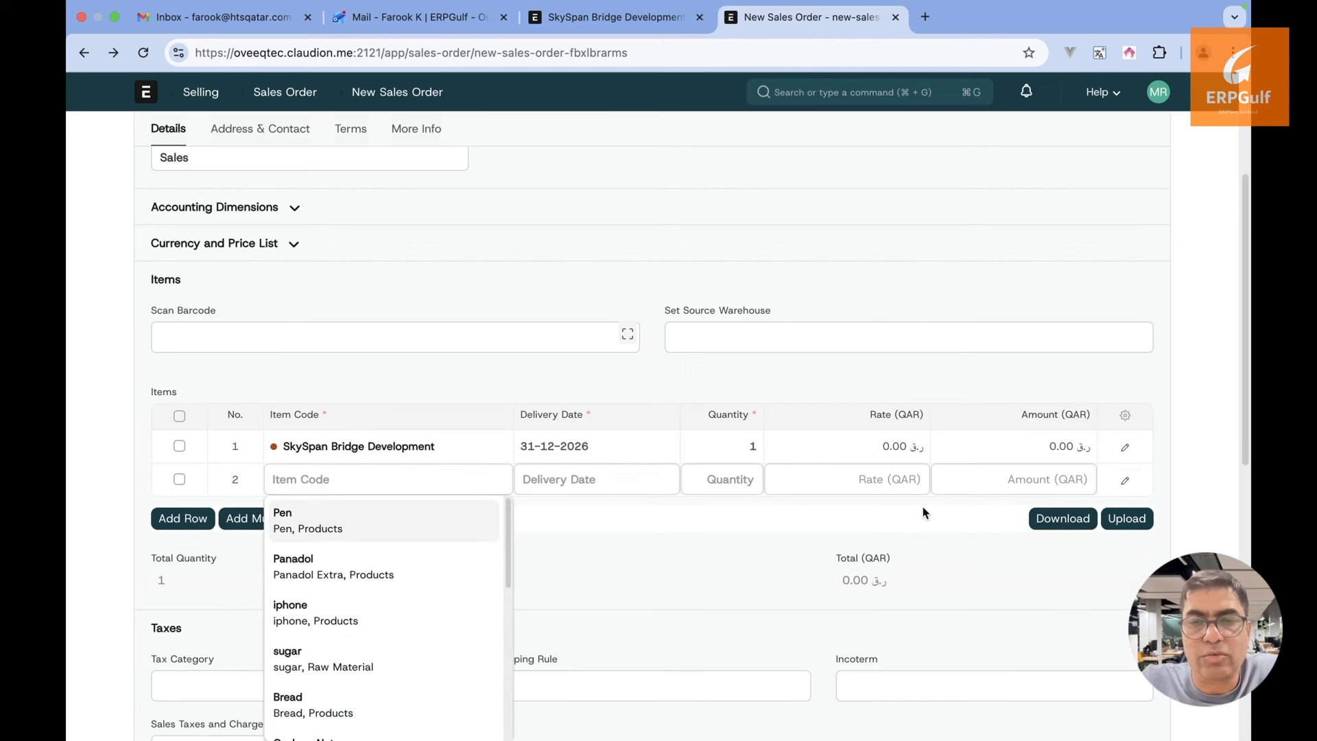
{"action": "left_click", "coordinate": [886, 443]}
{"action": "type", "text": "2000000"}
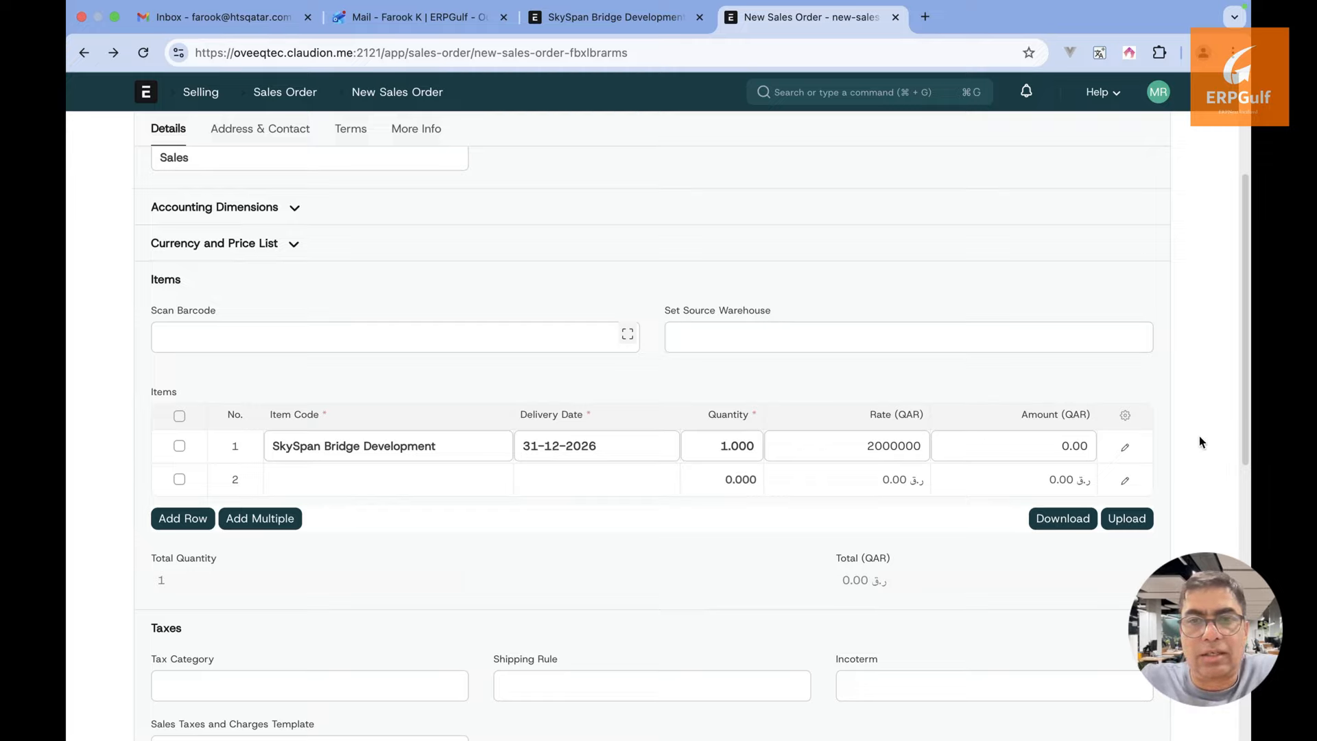
{"action": "left_click", "coordinate": [1199, 442]}
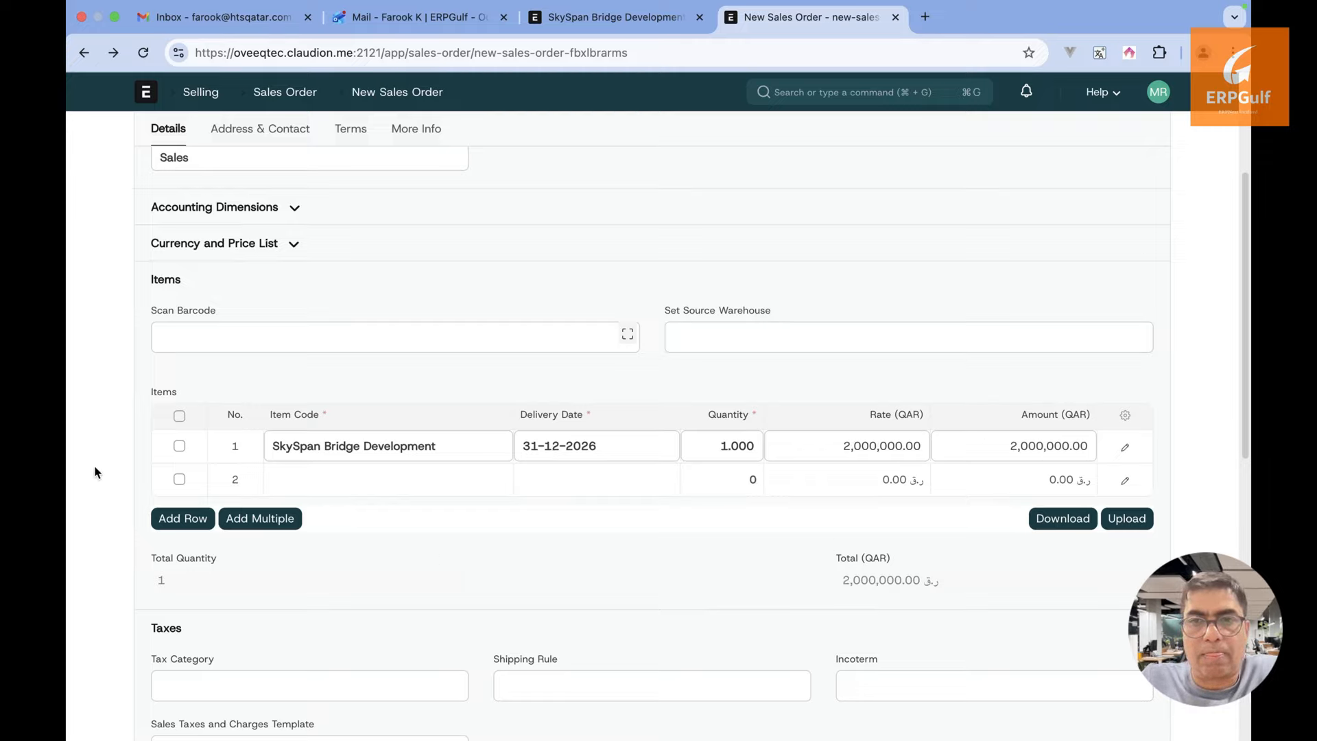
{"action": "left_click", "coordinate": [179, 480]}
{"action": "left_click", "coordinate": [183, 518]}
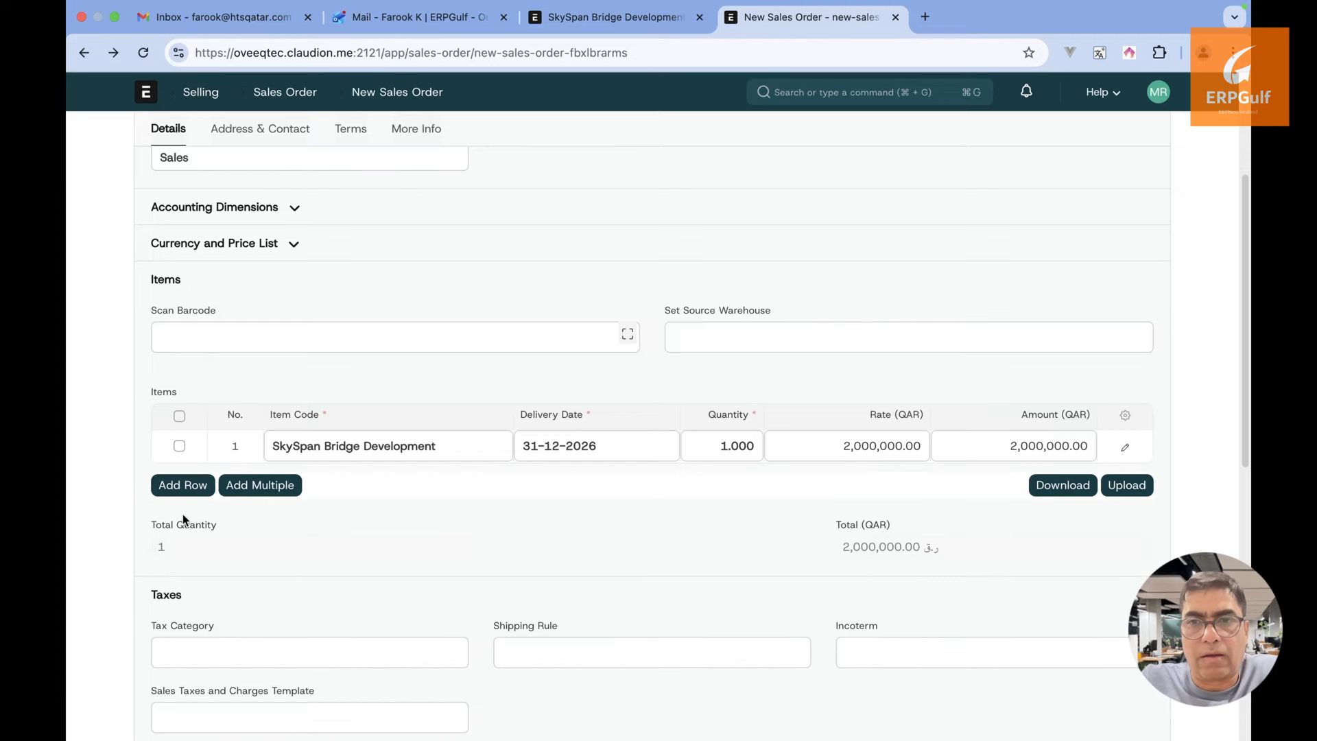
{"action": "scroll", "coordinate": [410, 581], "scroll_direction": "up", "scroll_amount": 3}
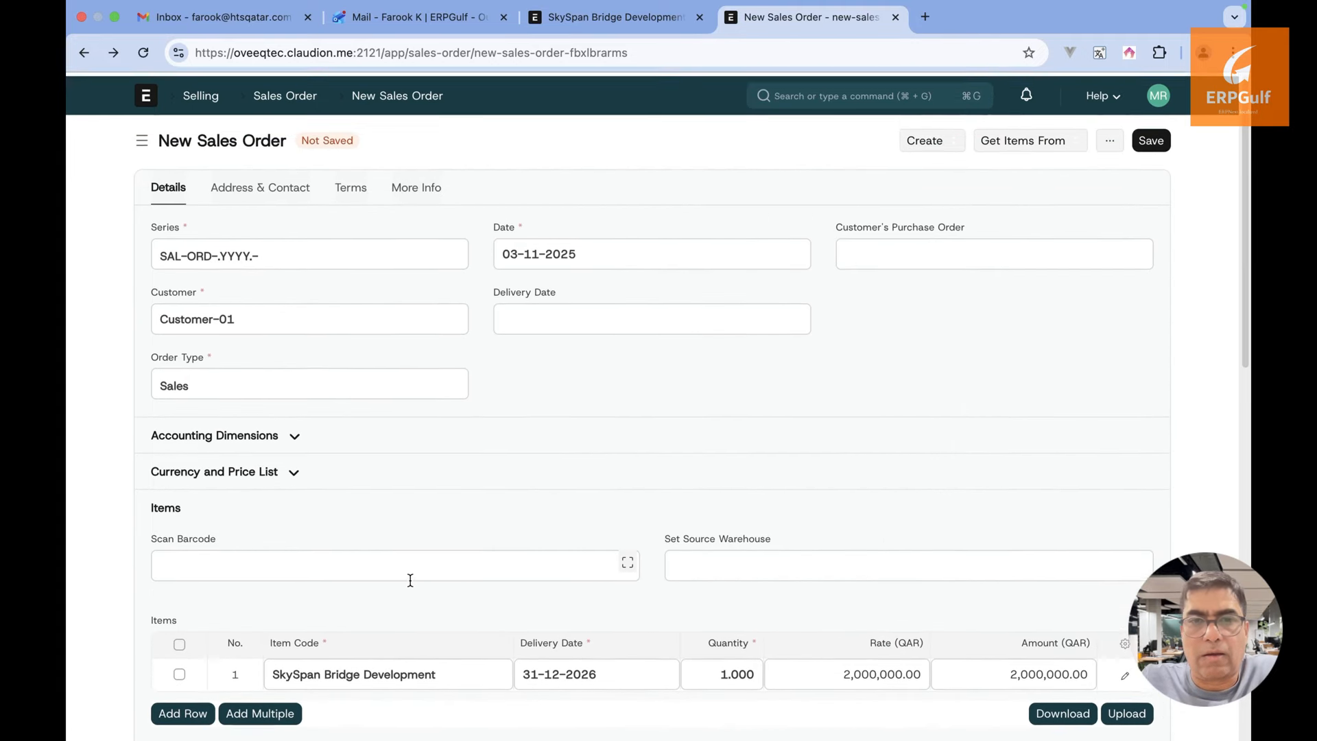
Attempt to save, dismiss the zero payment-schedule error, and show the Terms section
{"action": "left_click", "coordinate": [1159, 138]}
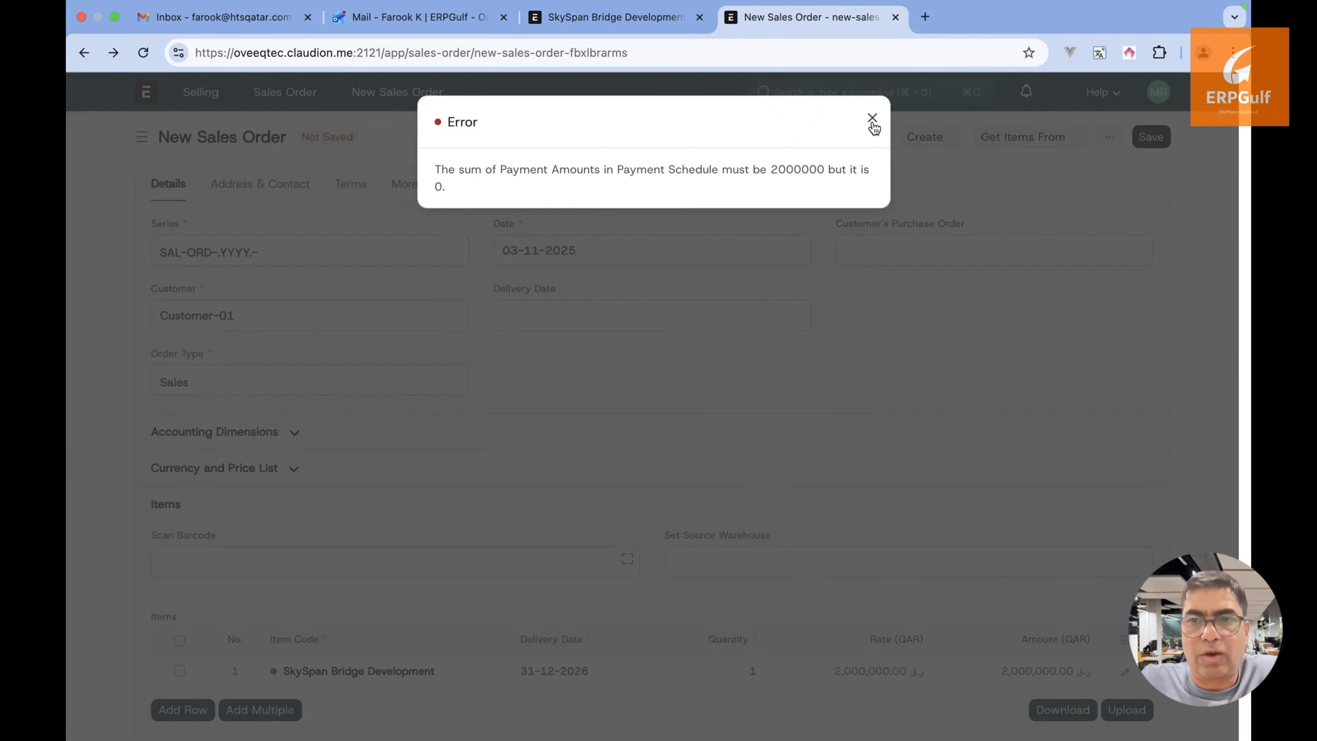
{"action": "left_click", "coordinate": [872, 120]}
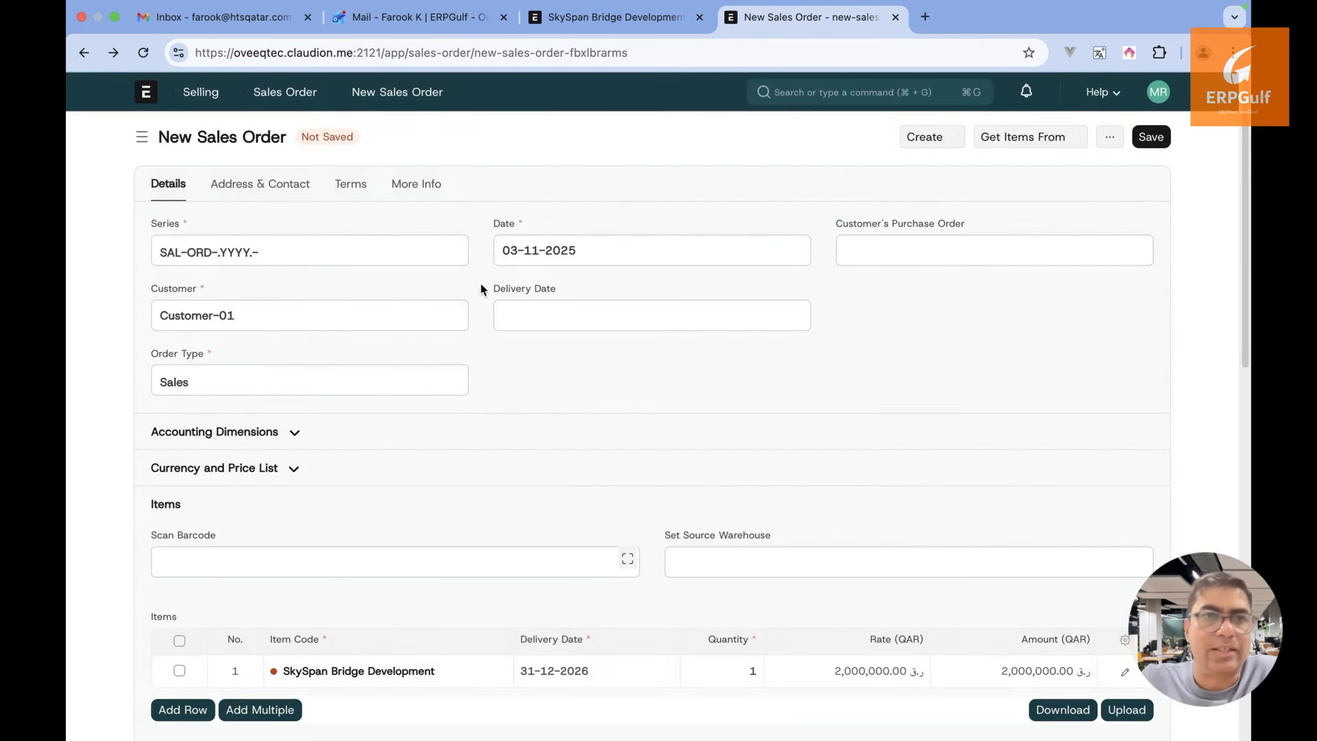
{"action": "left_click", "coordinate": [352, 186]}
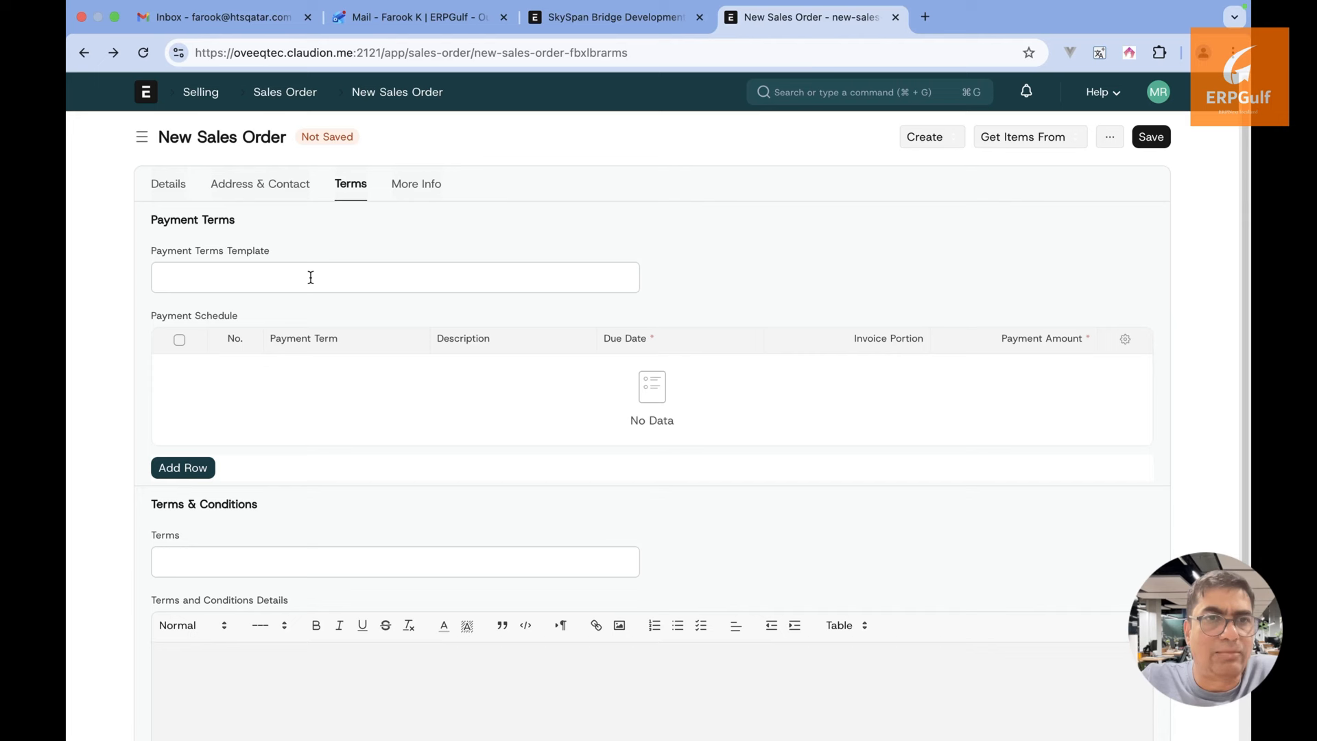
Fill the first schedule row with the Design term, described 'Design', due 30-11-2025
{"action": "left_click", "coordinate": [198, 472]}
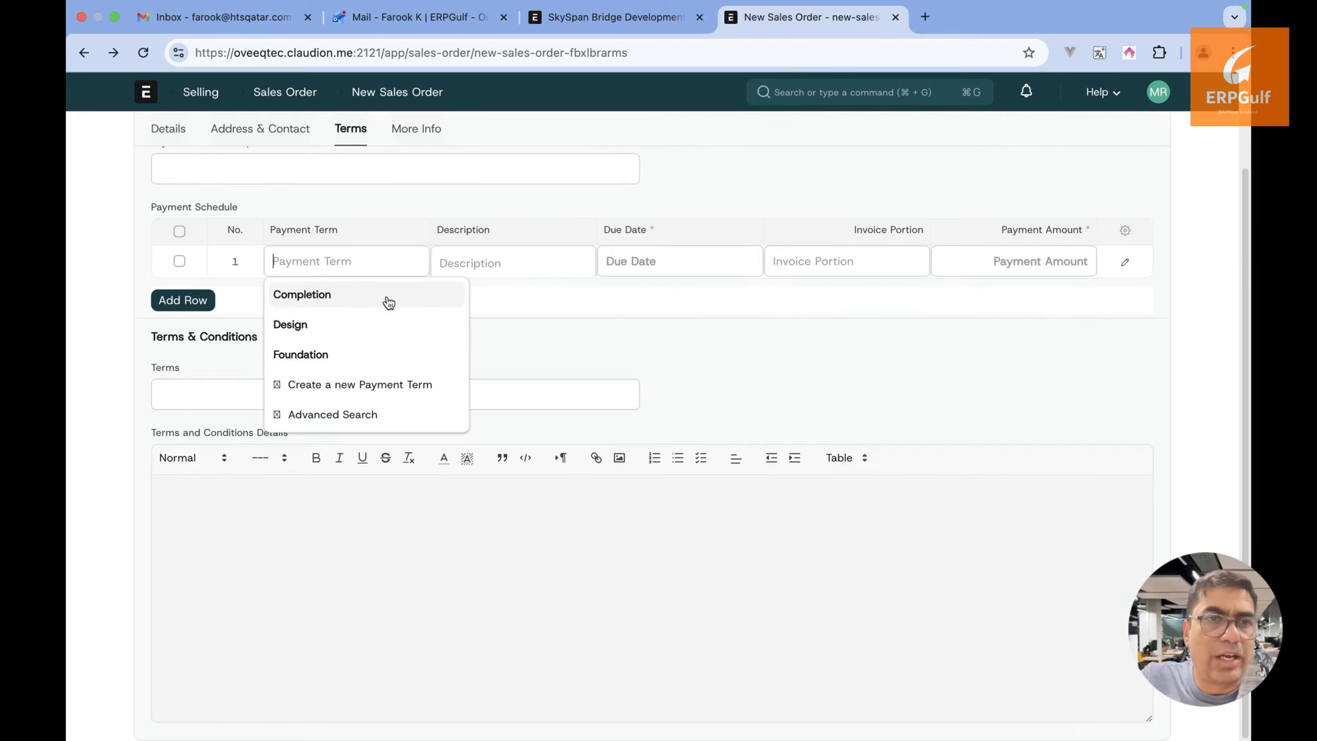
{"action": "left_click", "coordinate": [380, 324]}
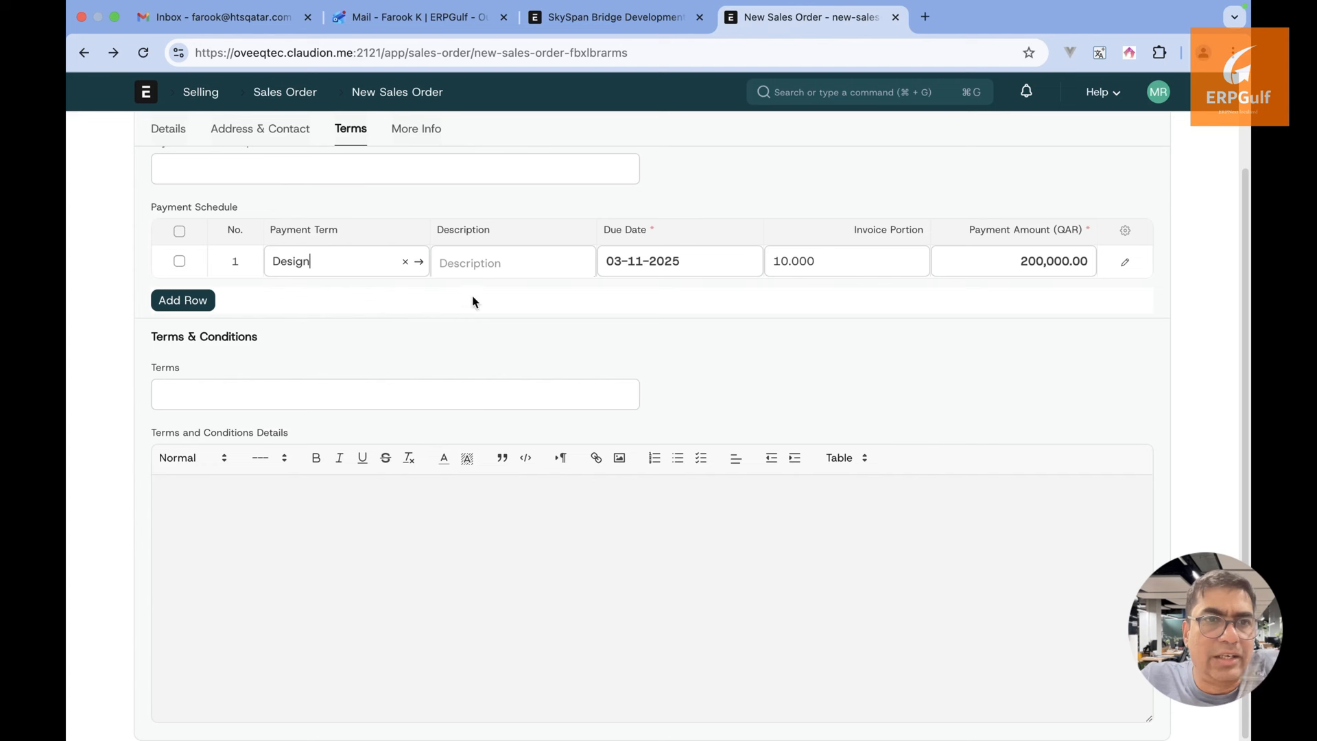
{"action": "left_click", "coordinate": [517, 274]}
{"action": "type", "text": "Once"}
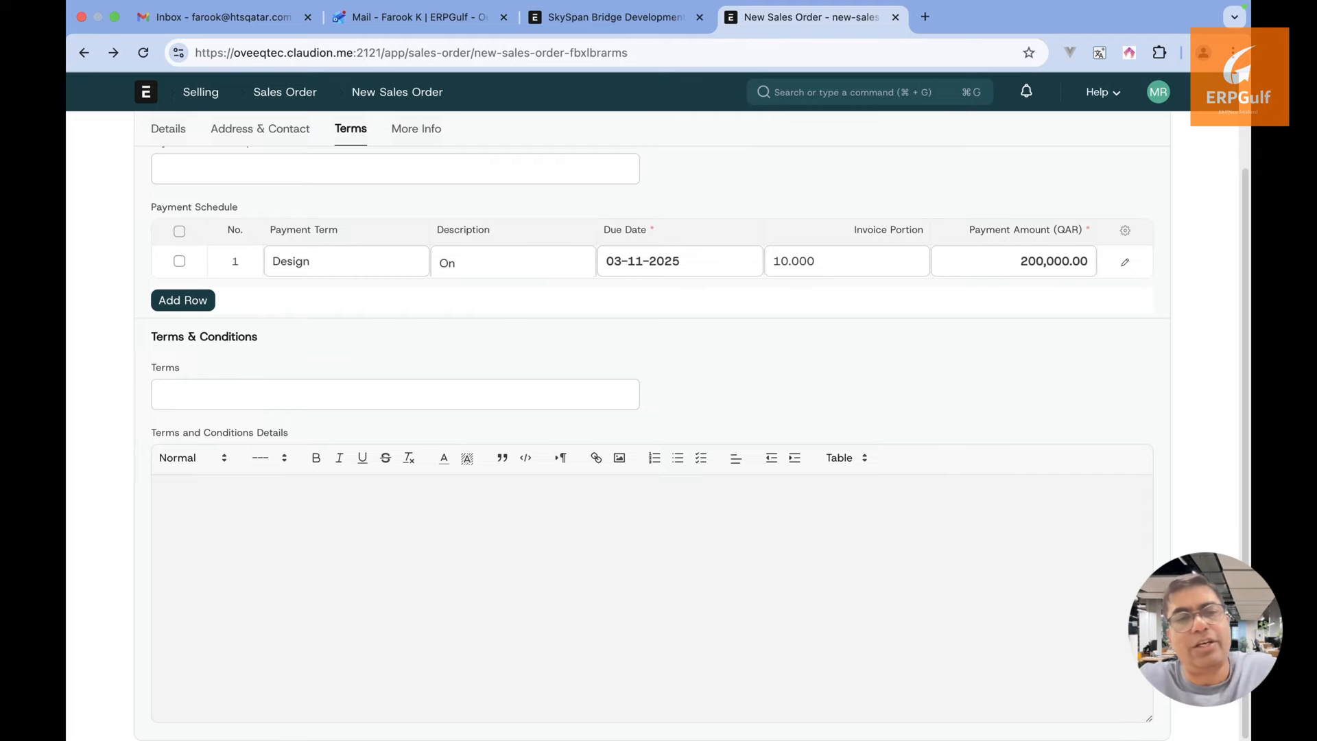
{"action": "key", "text": "BackSpace"}
{"action": "key", "text": "BackSpace"}
{"action": "type", "text": "Design"}
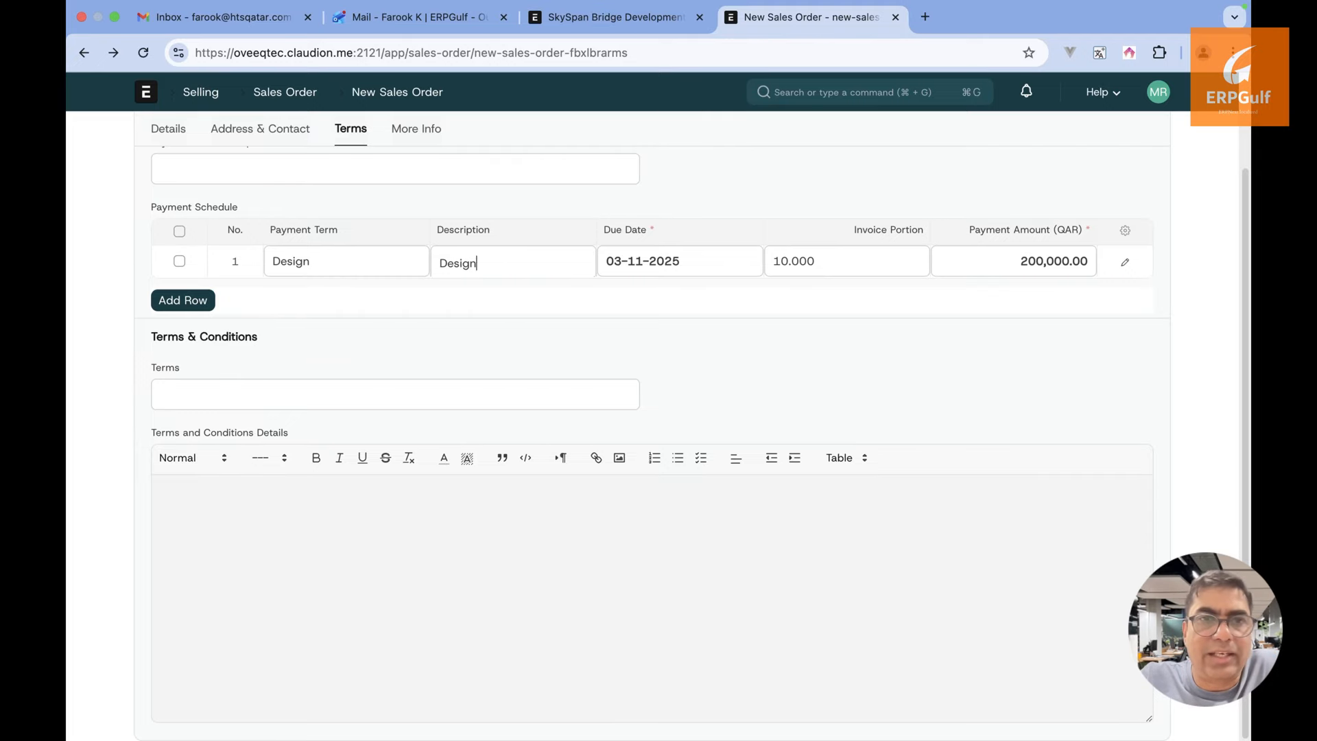
{"action": "key", "text": "Tab"}
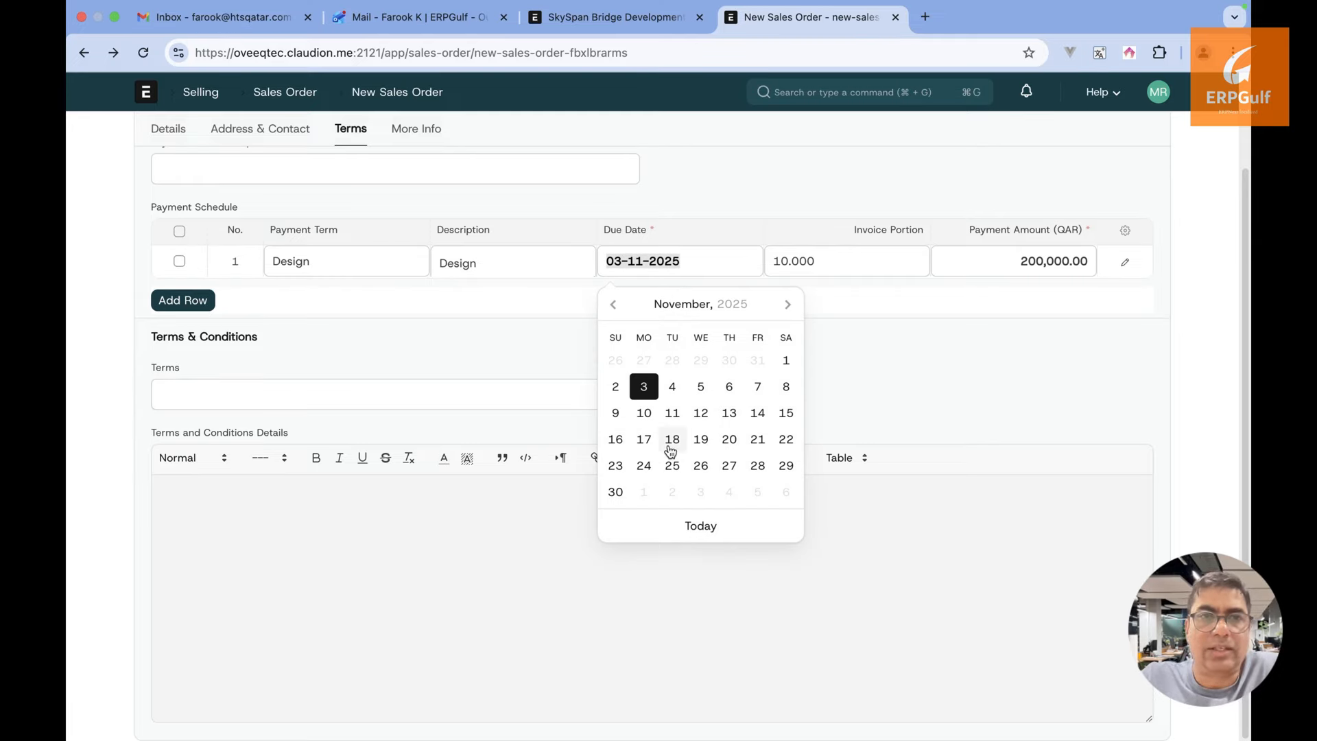
{"action": "left_click", "coordinate": [615, 492]}
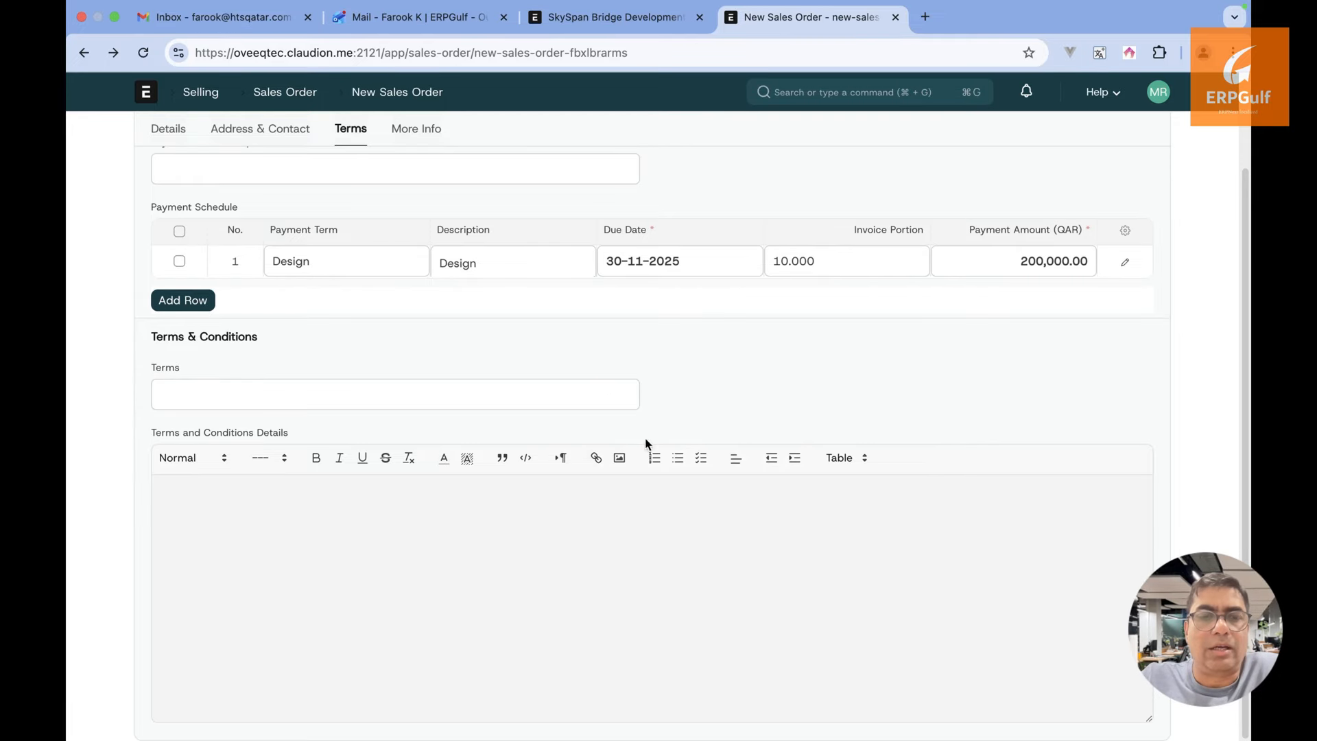
{"action": "left_click", "coordinate": [855, 261]}
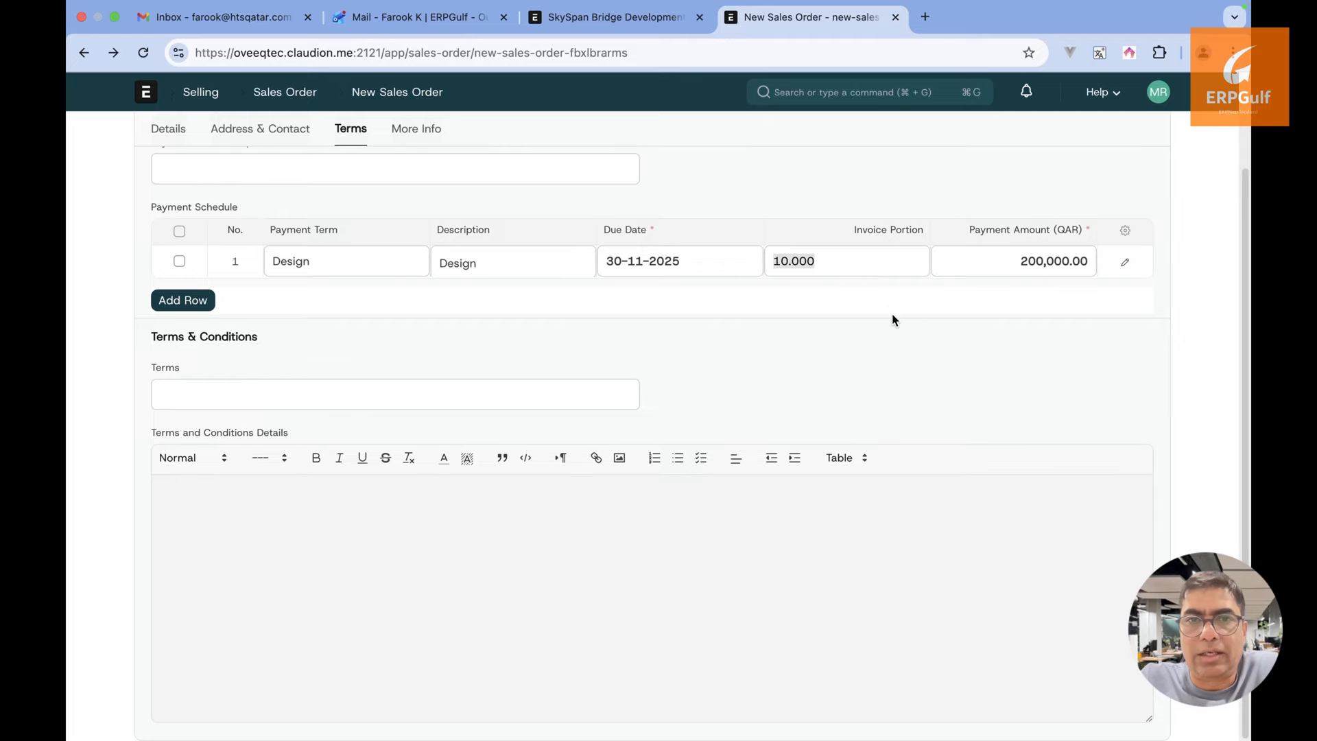
{"action": "scroll", "coordinate": [892, 318], "scroll_direction": "up", "scroll_amount": 1}
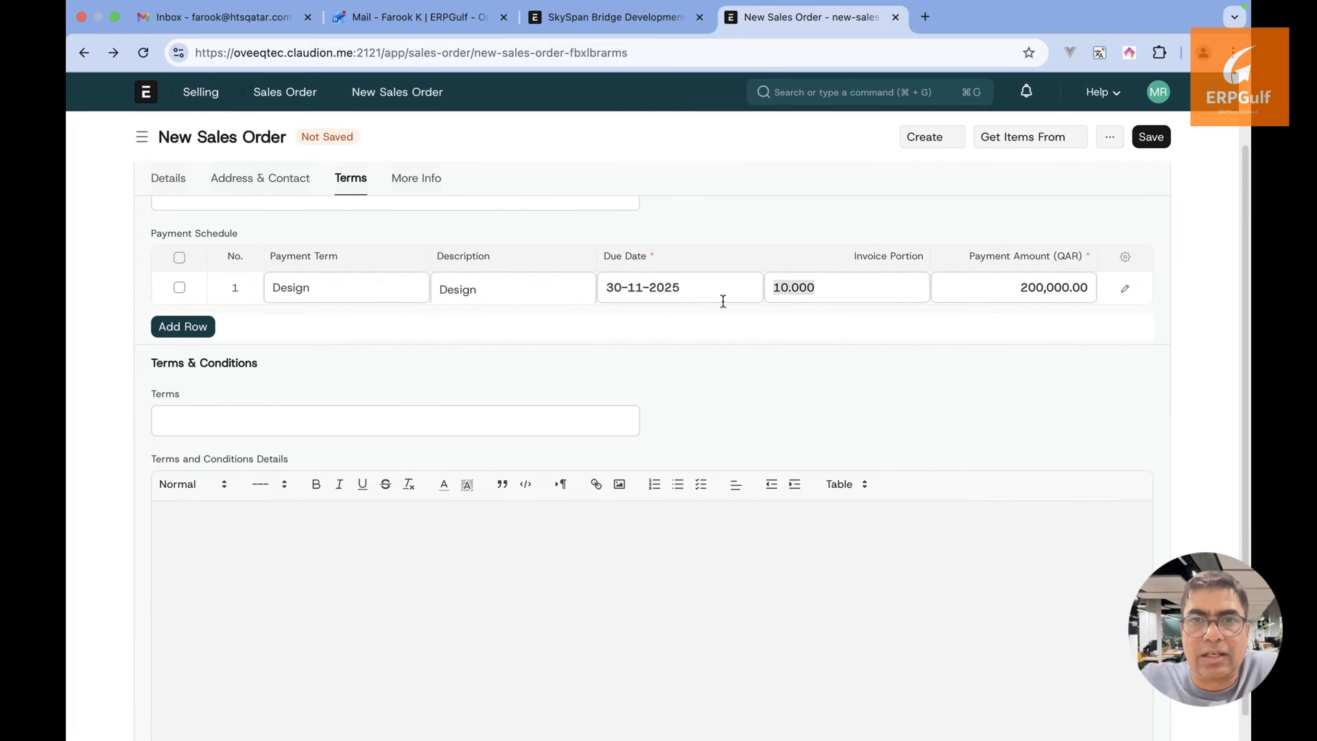
Add a Foundation row due 28-02-2026 with a 30% invoice portion
{"action": "left_click", "coordinate": [203, 331]}
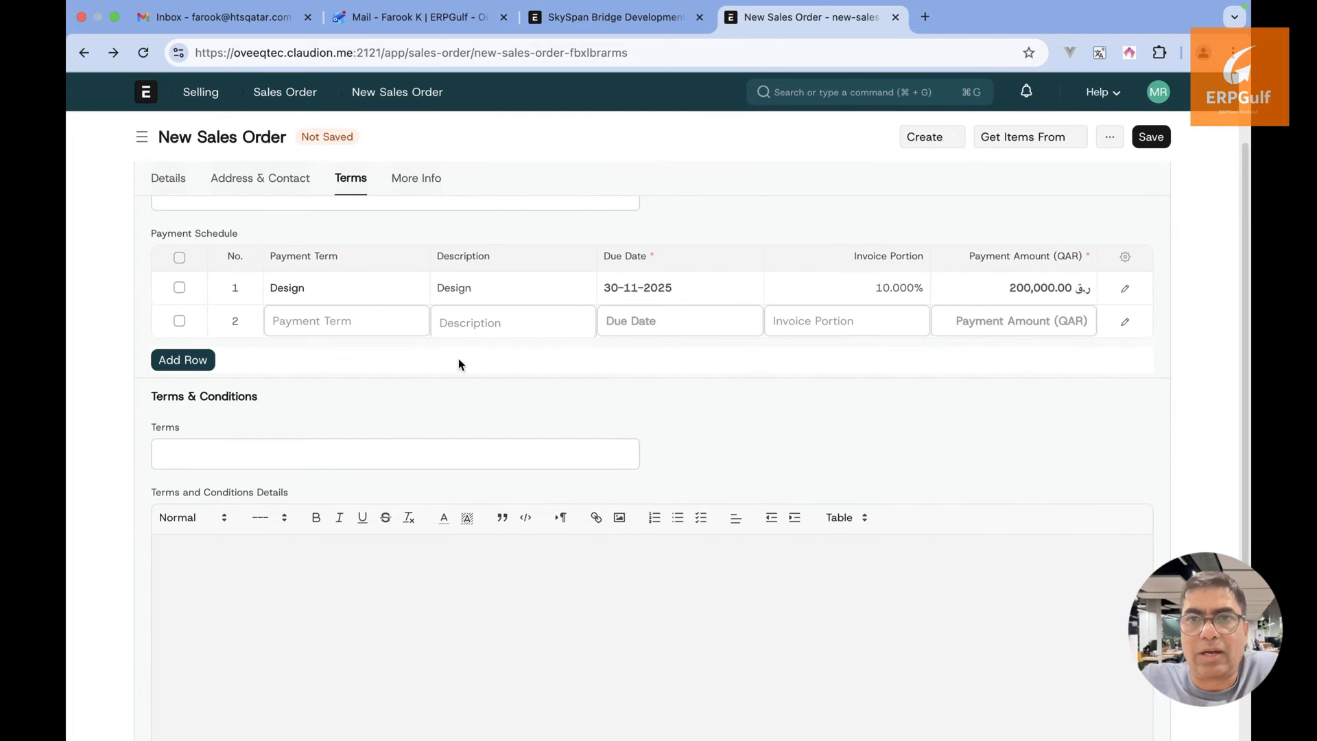
{"action": "type", "text": "Fou"}
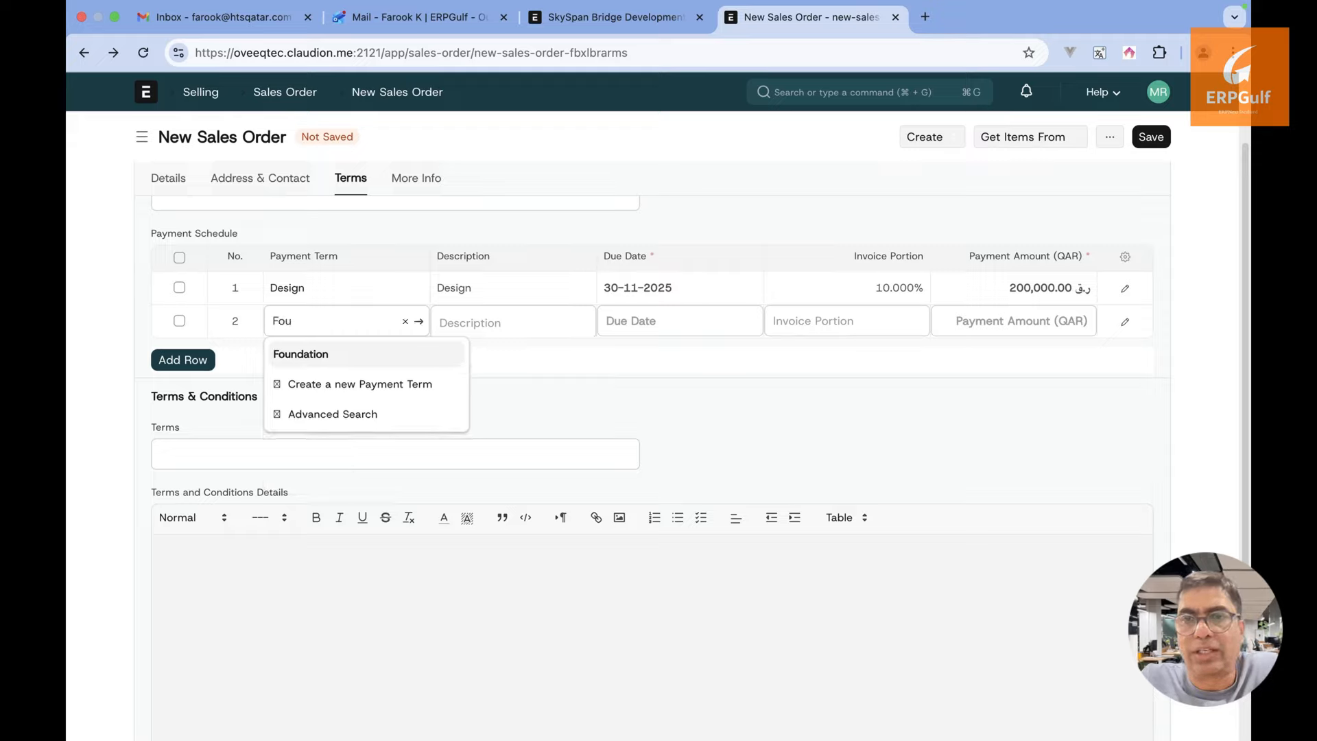
{"action": "left_click", "coordinate": [405, 354]}
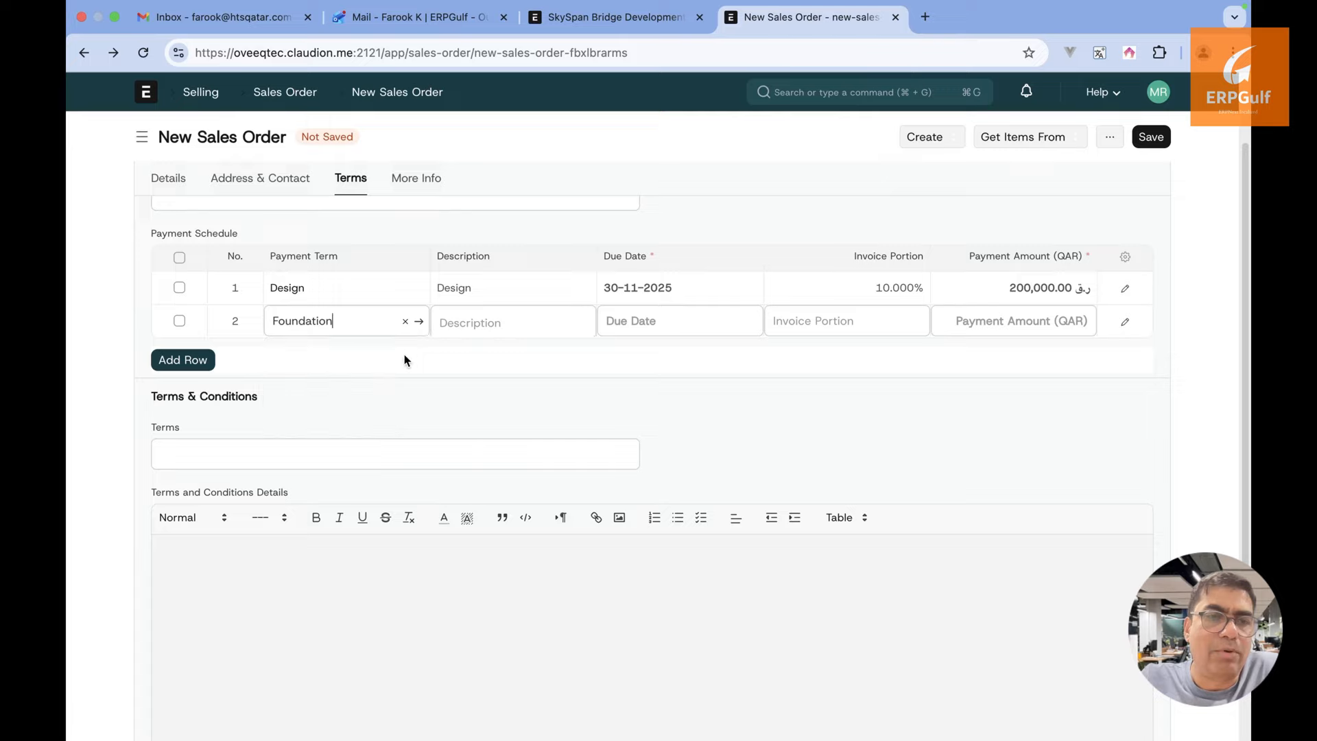
{"action": "left_click", "coordinate": [718, 322]}
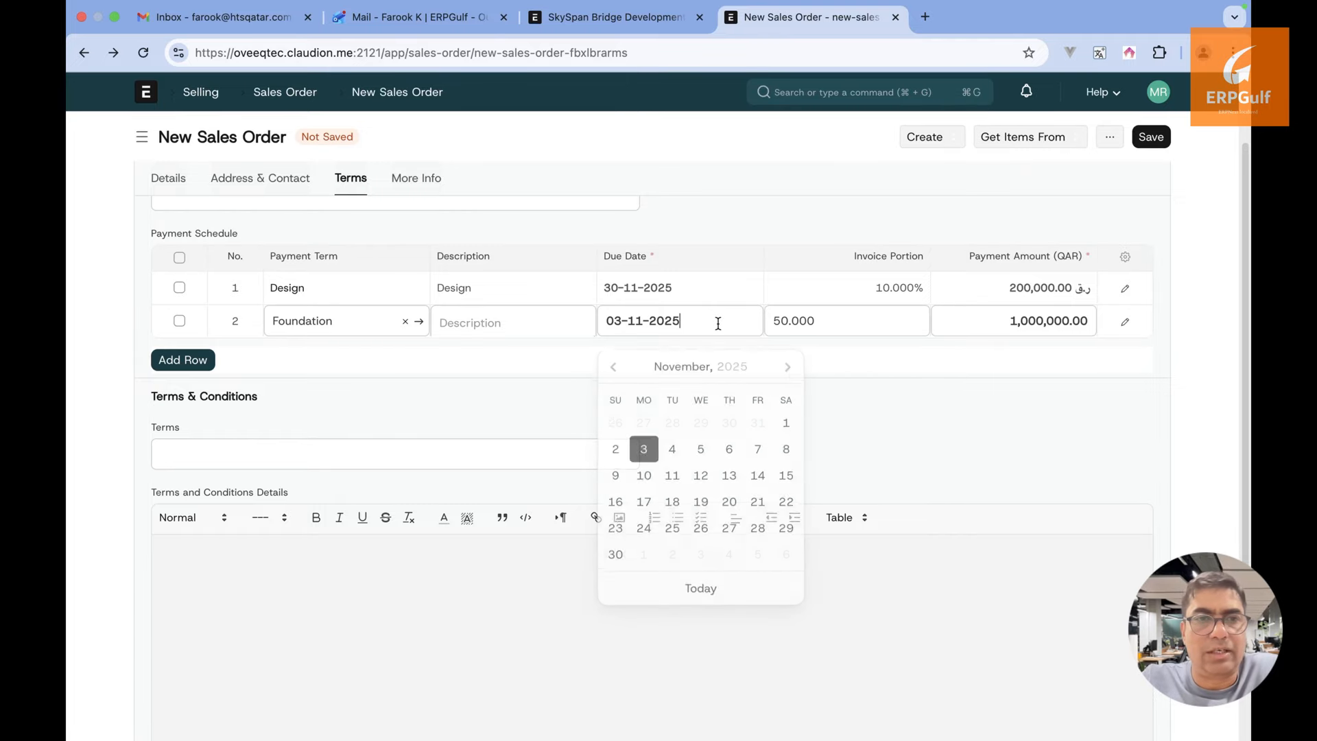
{"action": "left_click", "coordinate": [789, 366]}
{"action": "left_click", "coordinate": [789, 366]}
{"action": "left_click", "coordinate": [789, 365]}
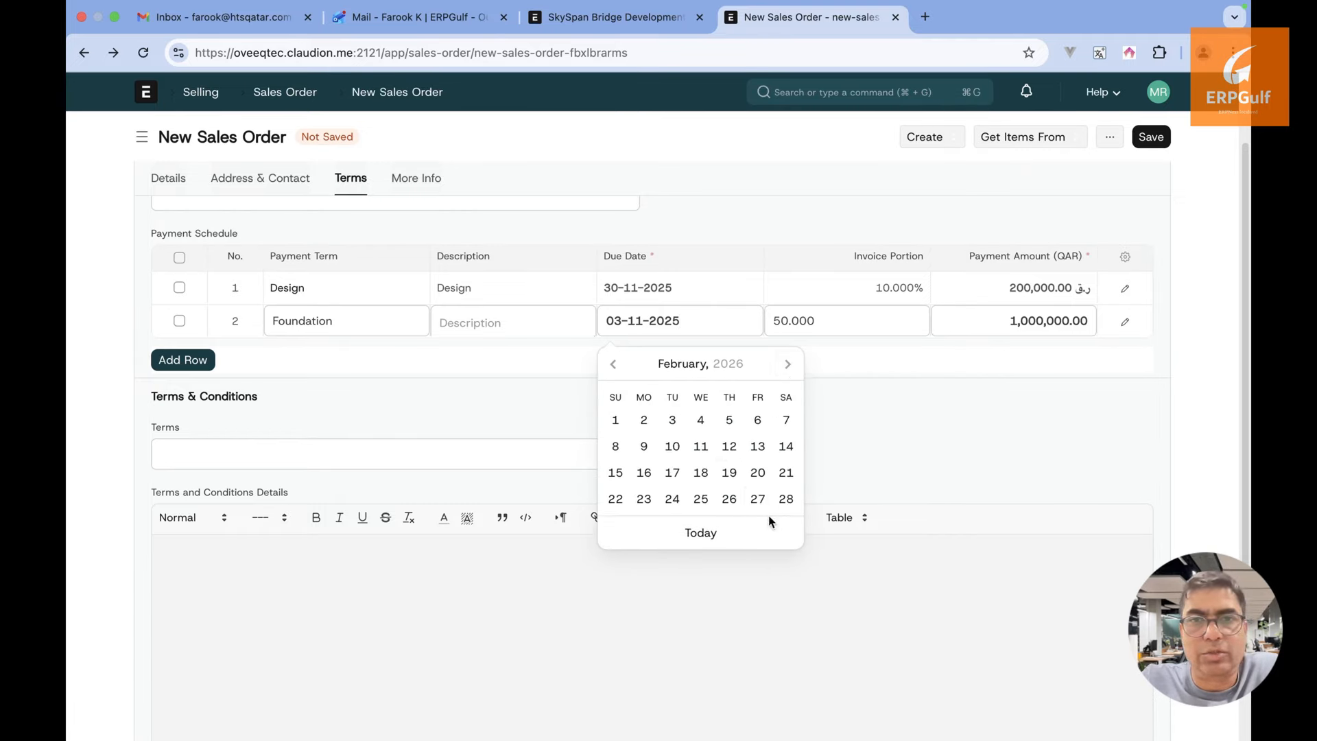
{"action": "left_click", "coordinate": [787, 500]}
{"action": "left_click", "coordinate": [862, 321]}
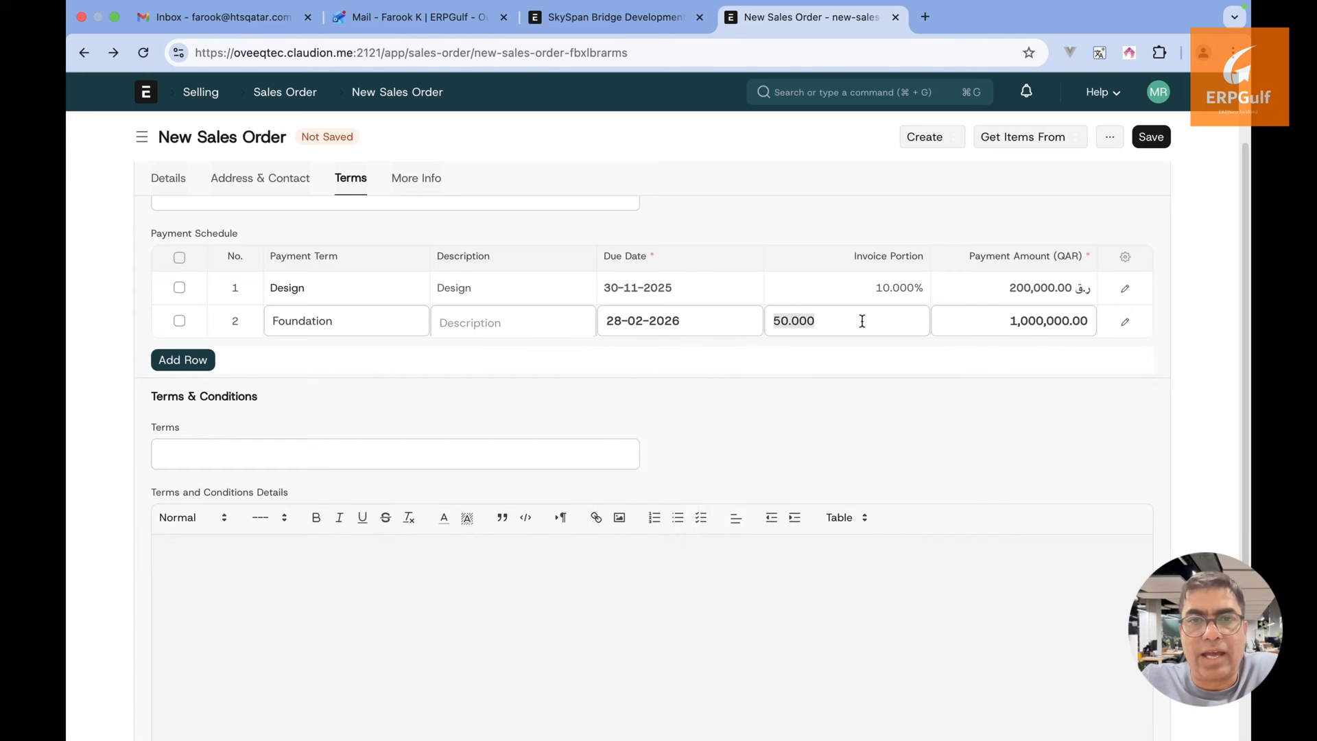
{"action": "type", "text": "30"}
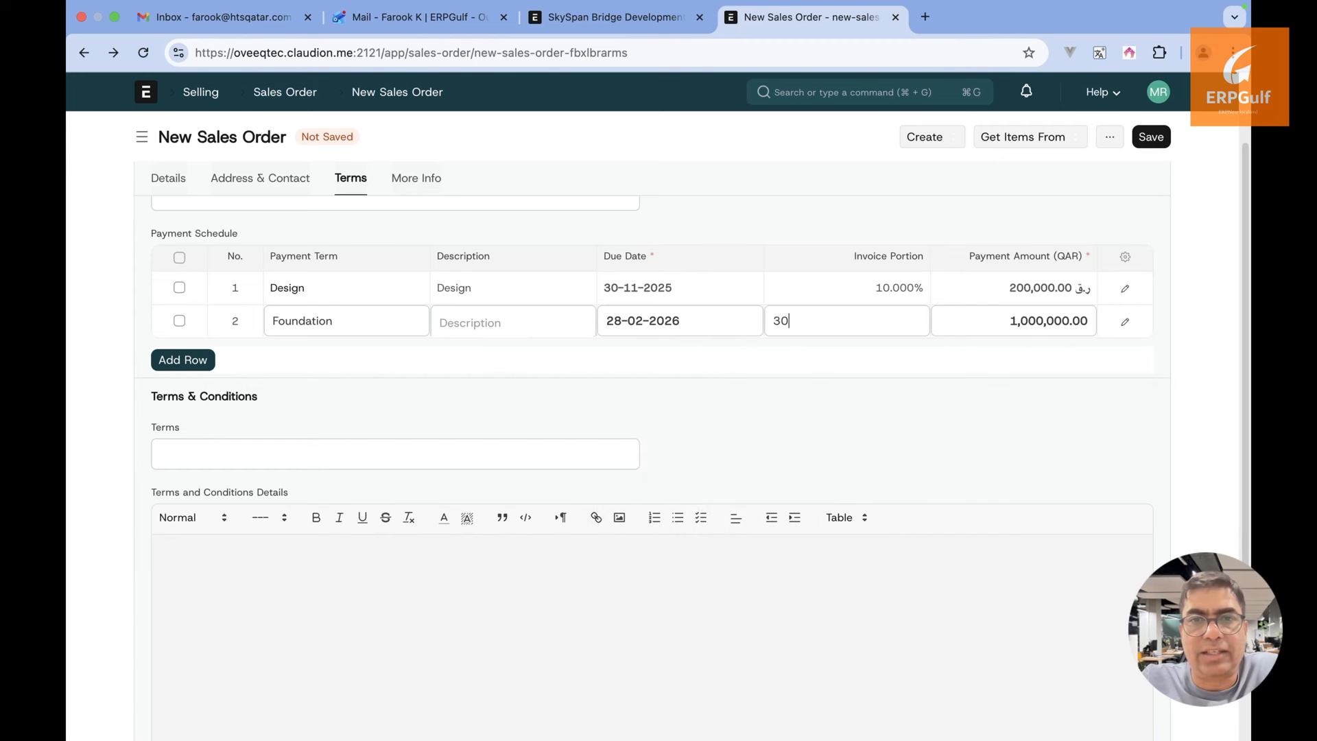
{"action": "left_click", "coordinate": [1193, 336]}
Add a Completion row due 28-02-2026 with a 40% invoice portion
{"action": "left_click", "coordinate": [189, 361]}
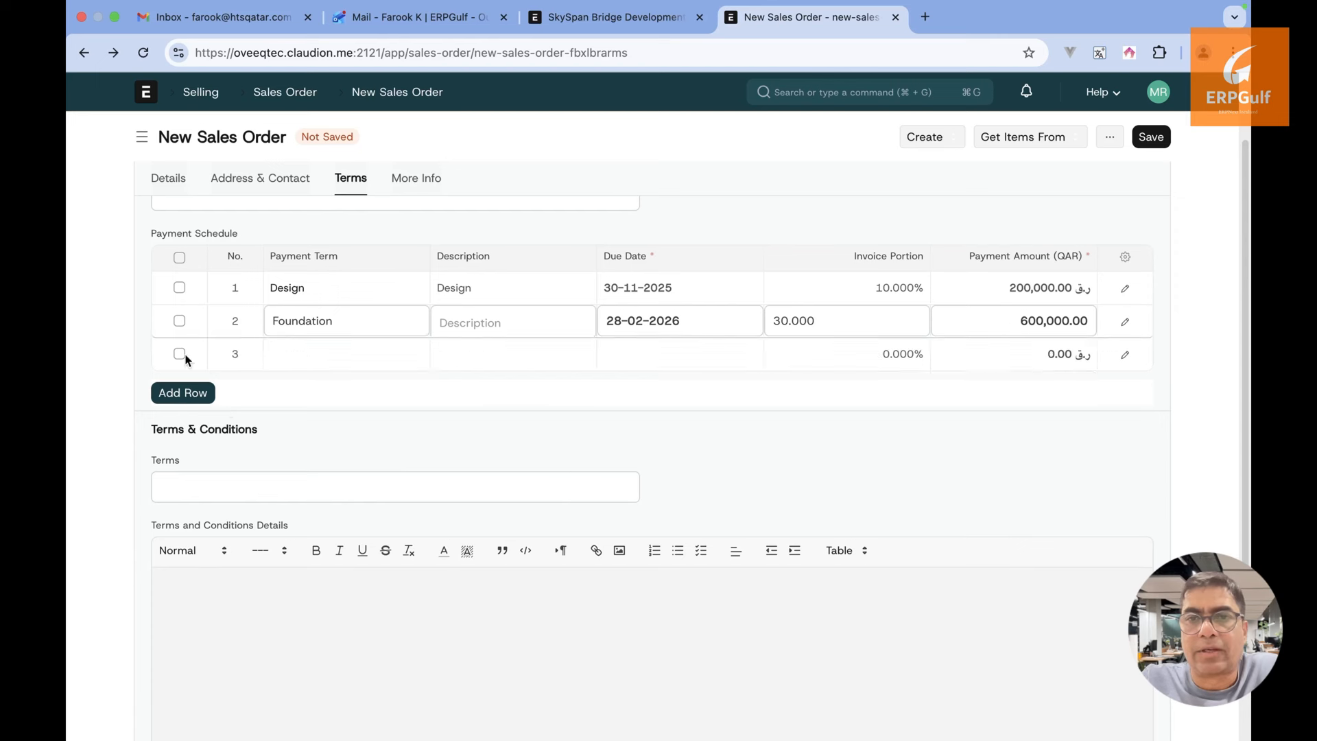
{"action": "left_click", "coordinate": [323, 354]}
{"action": "type", "text": "CO"}
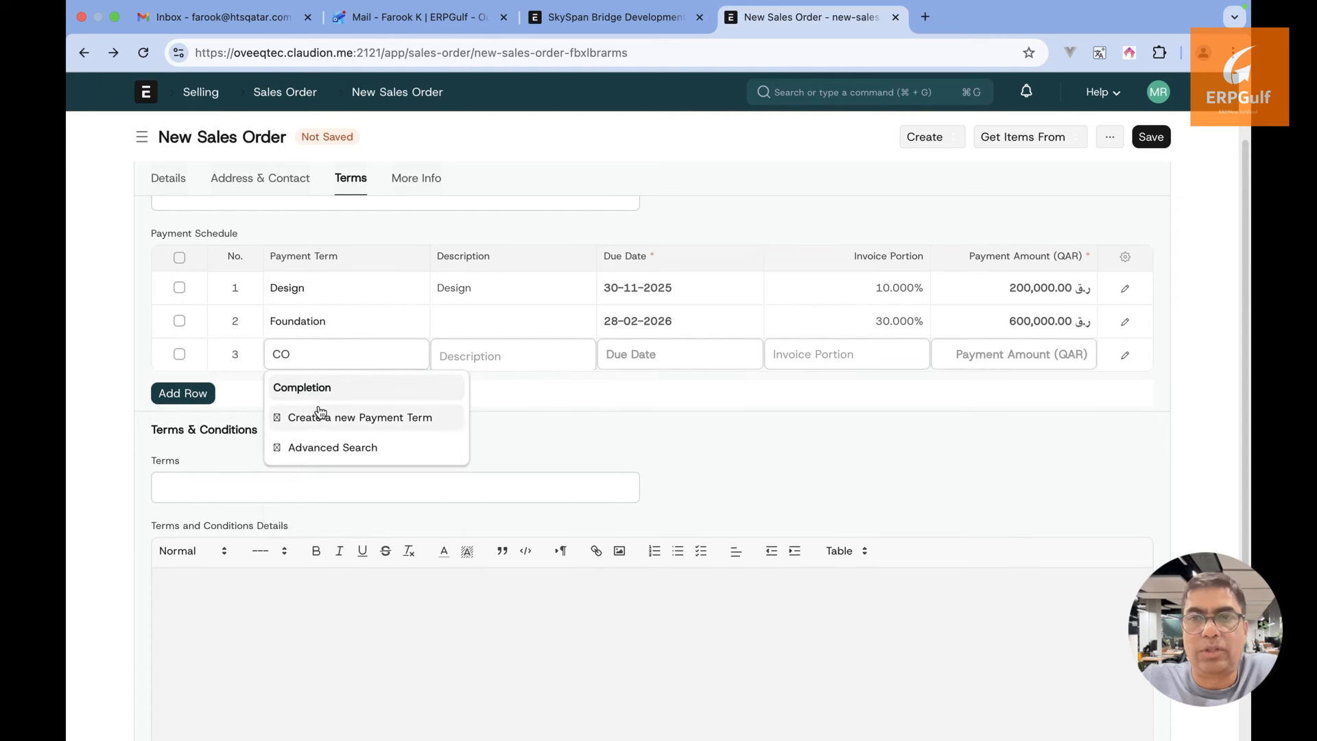
{"action": "left_click", "coordinate": [324, 390]}
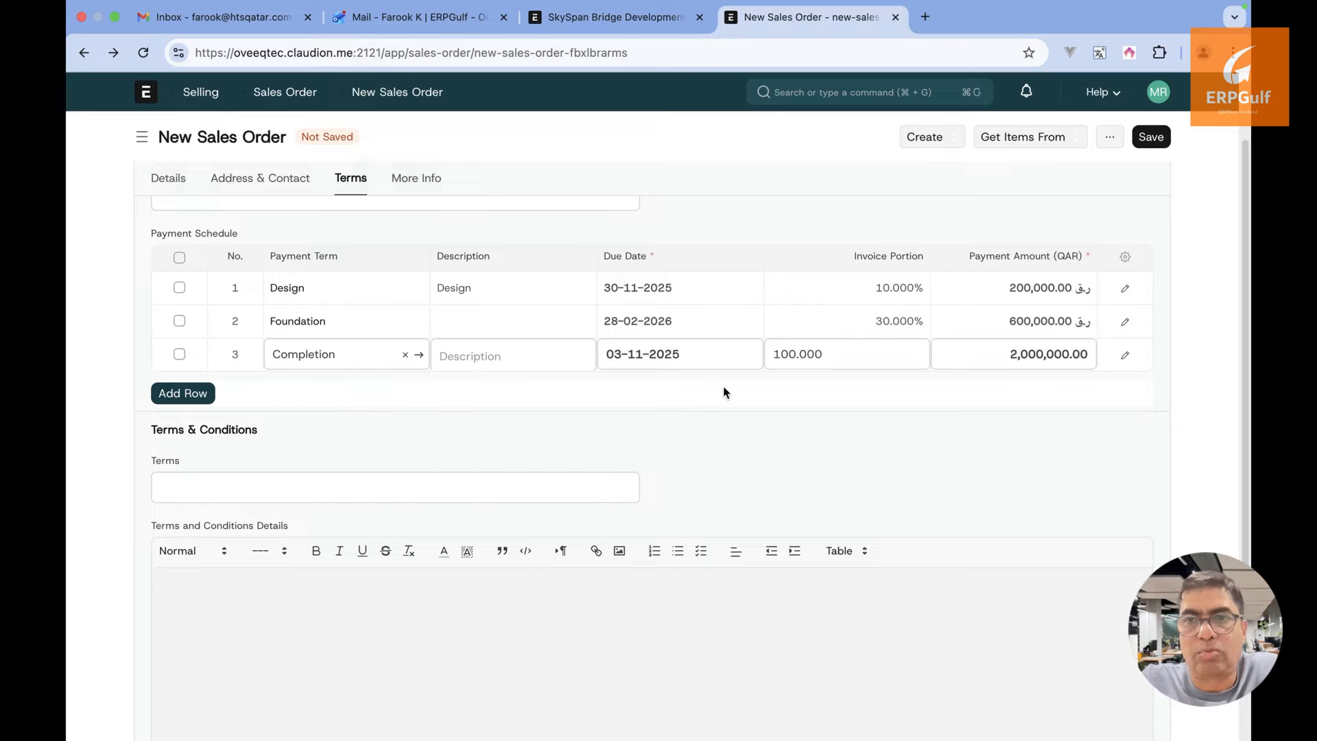
{"action": "left_click", "coordinate": [727, 346]}
{"action": "left_click", "coordinate": [786, 400]}
{"action": "left_click", "coordinate": [786, 400]}
{"action": "left_click", "coordinate": [786, 399]}
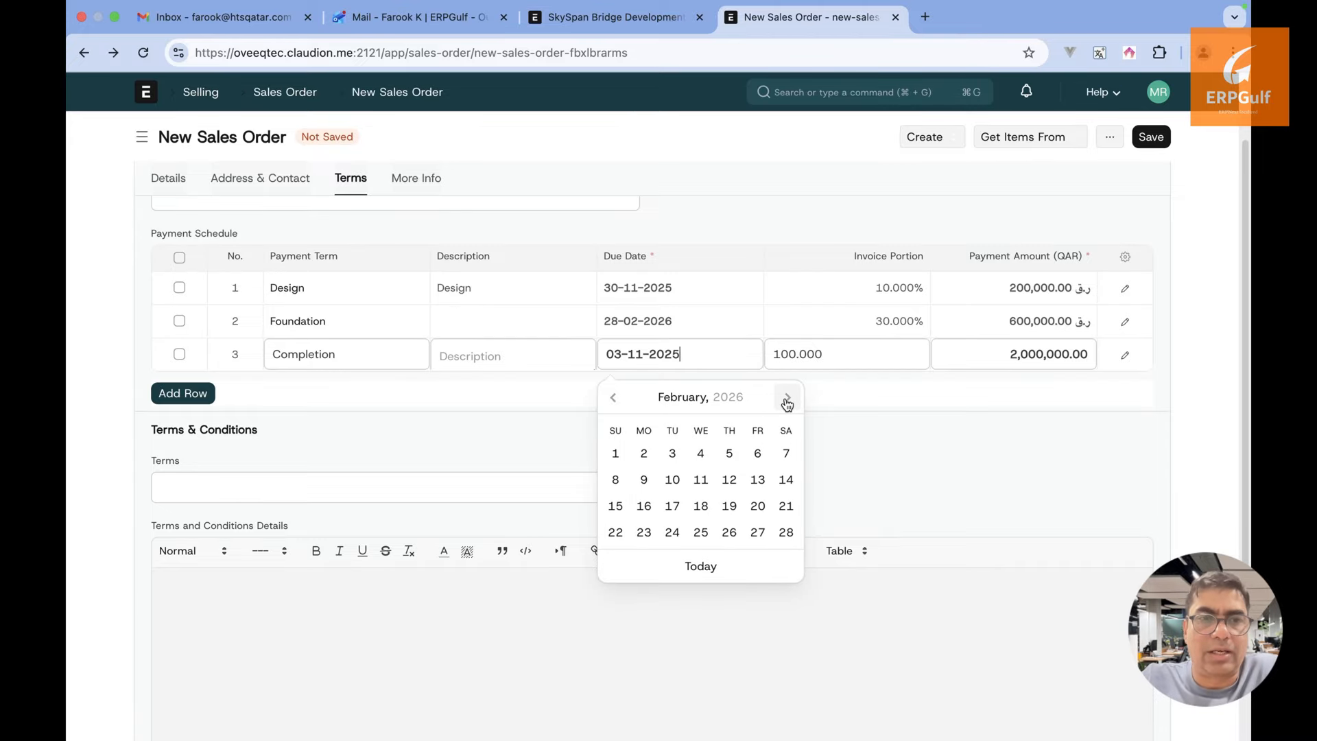
{"action": "left_click", "coordinate": [787, 532]}
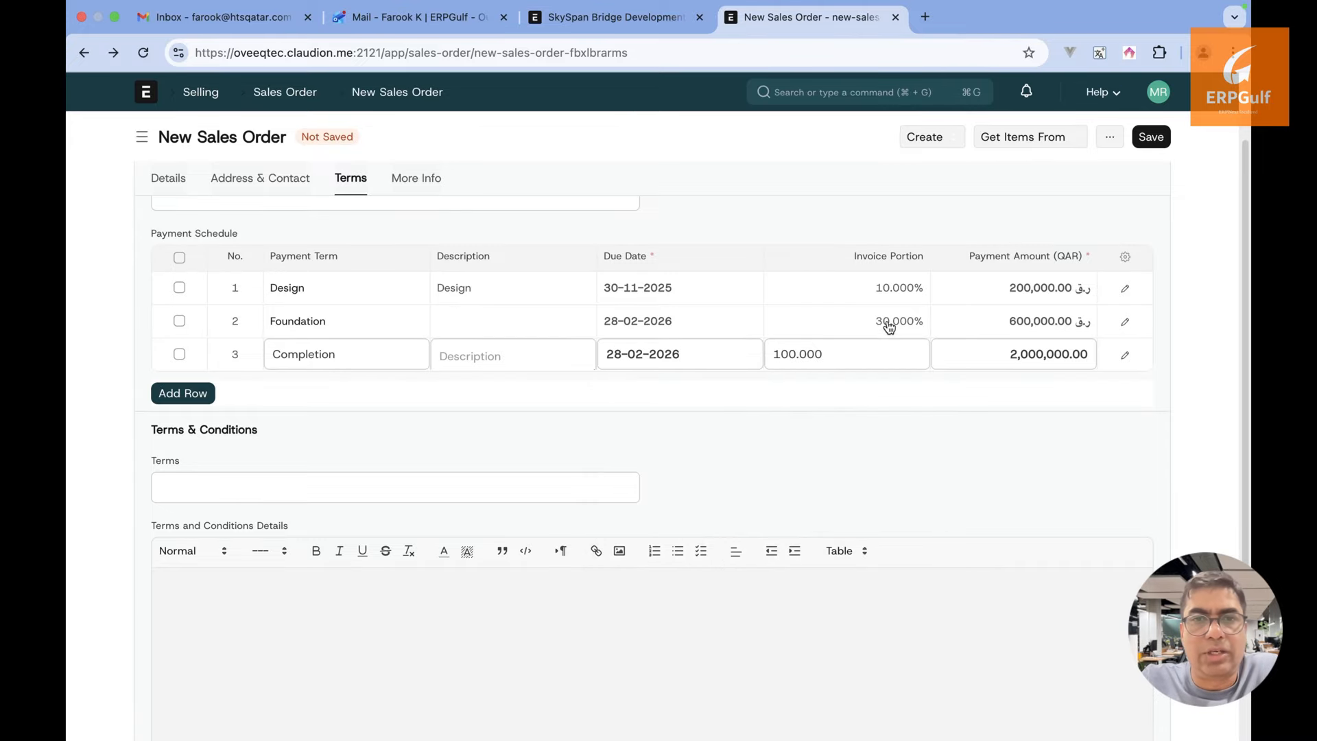
{"action": "left_click", "coordinate": [878, 358]}
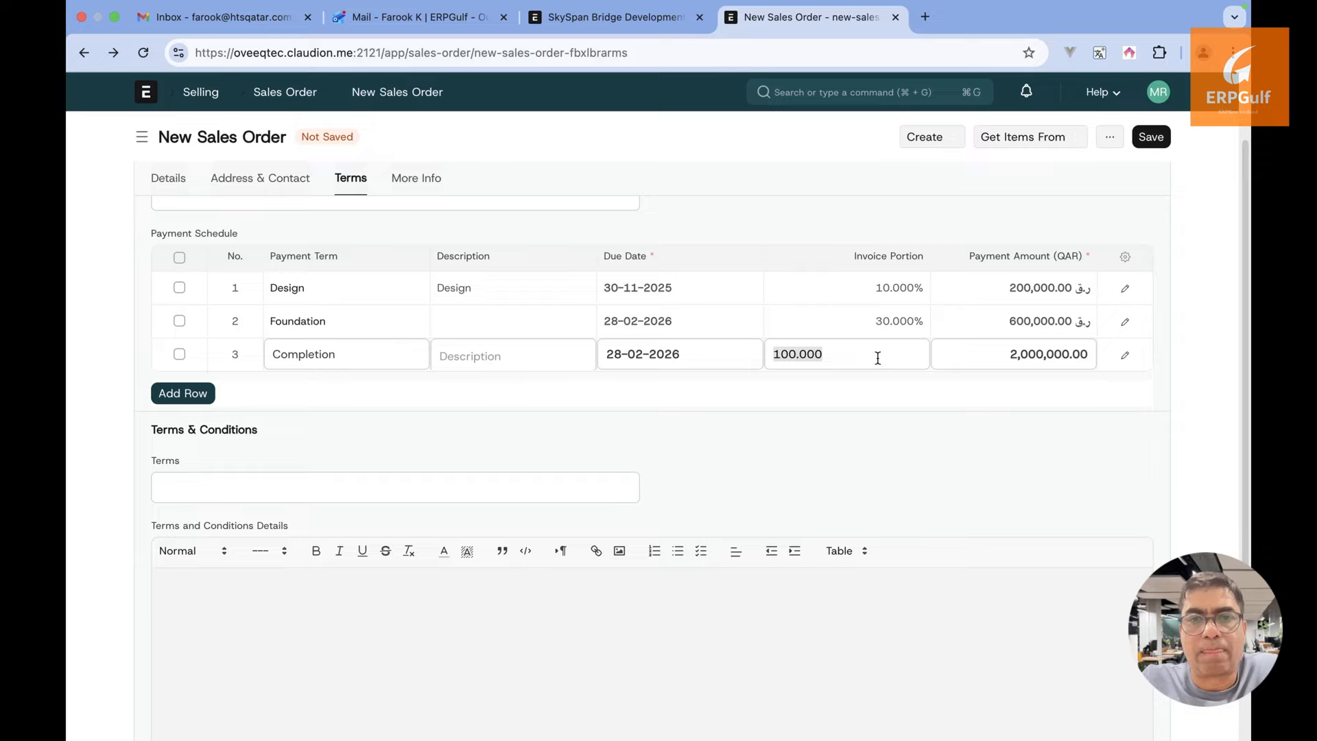
{"action": "type", "text": "40"}
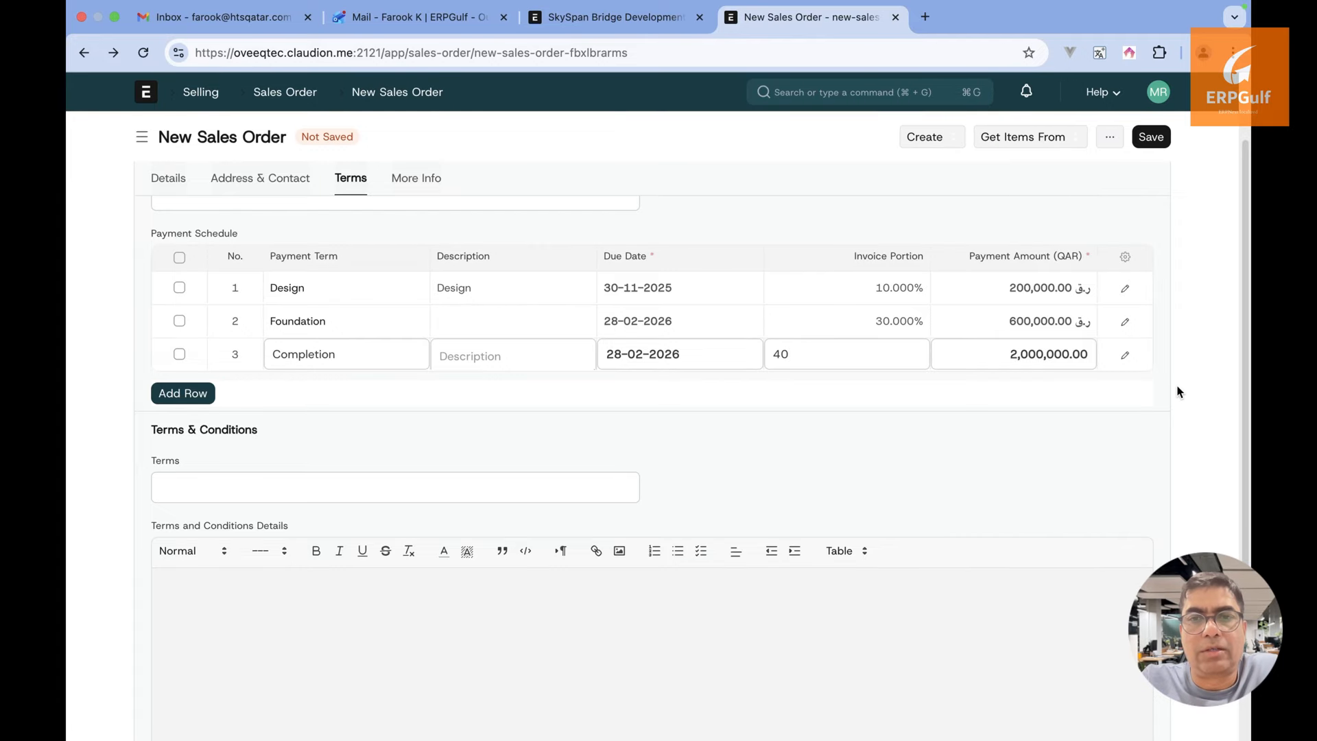
Try saving, dismiss the payment-total error, and add a fourth schedule row
{"action": "left_click", "coordinate": [1161, 140]}
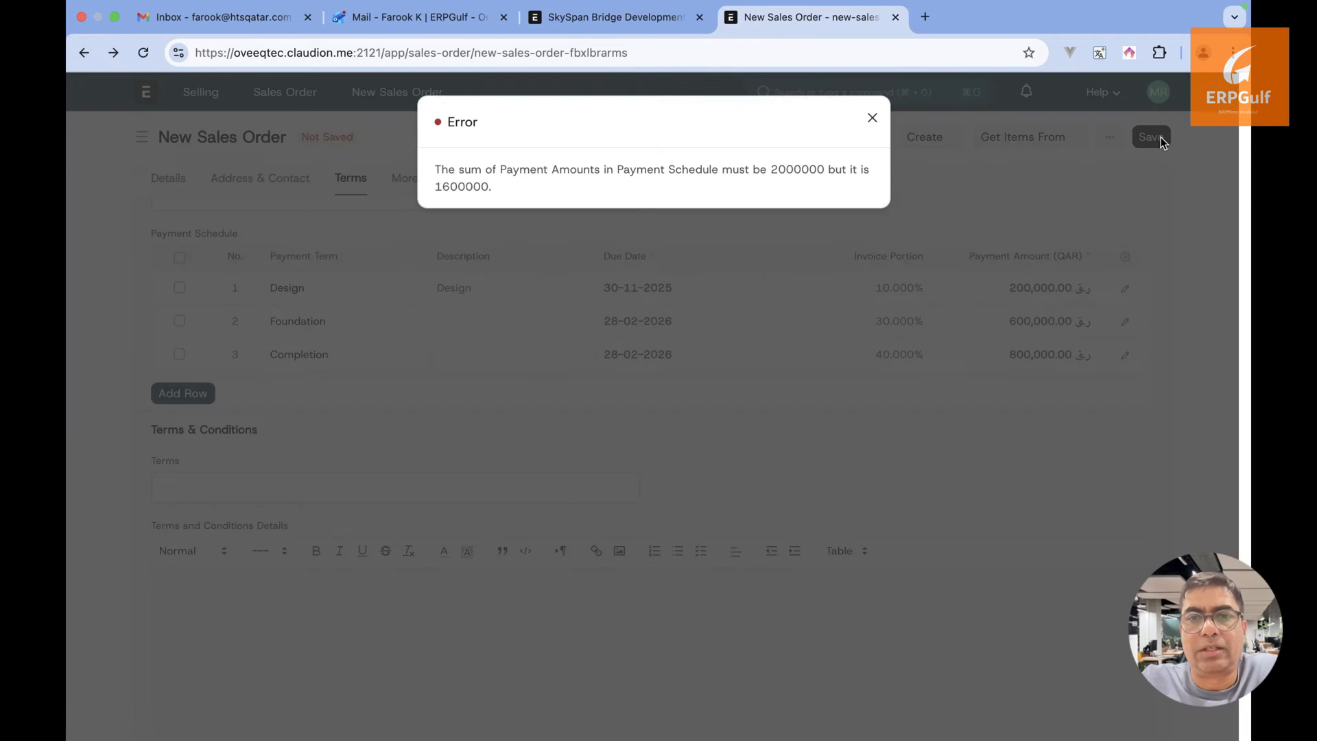
{"action": "left_click", "coordinate": [872, 118]}
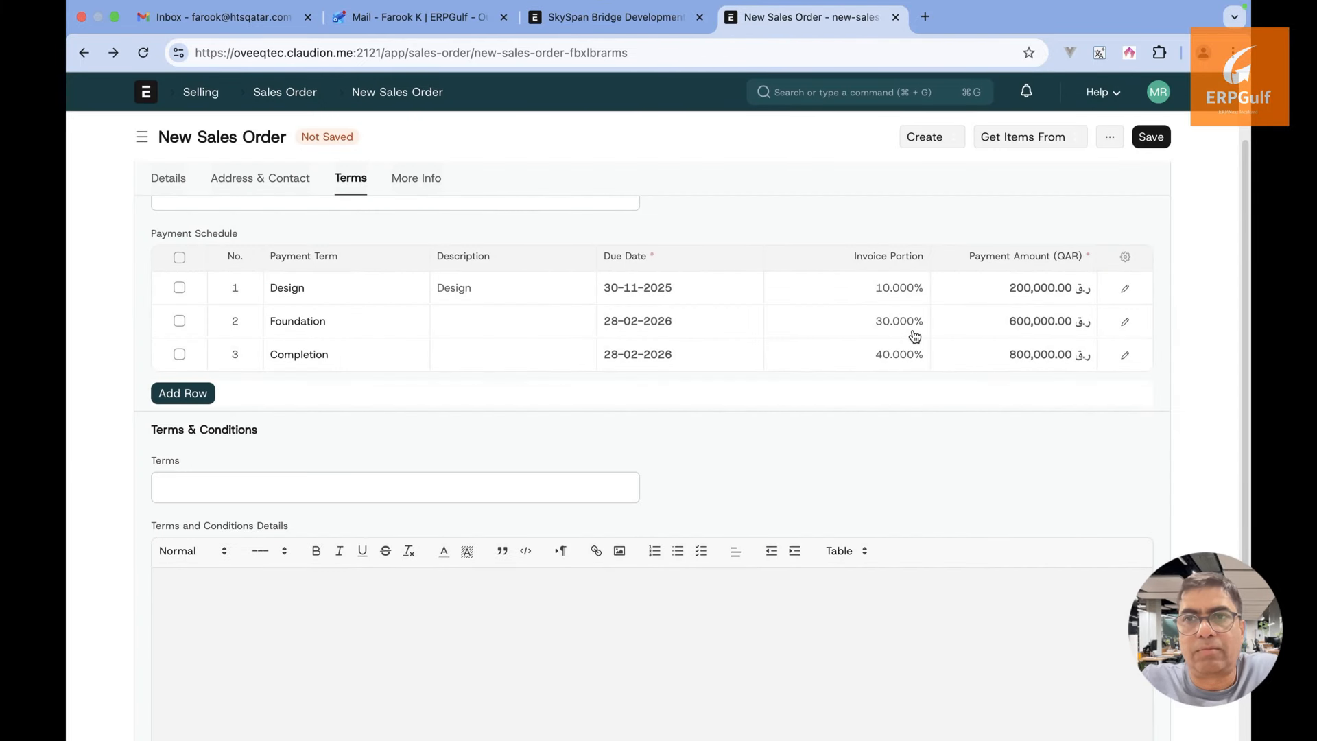
{"action": "left_click", "coordinate": [183, 393]}
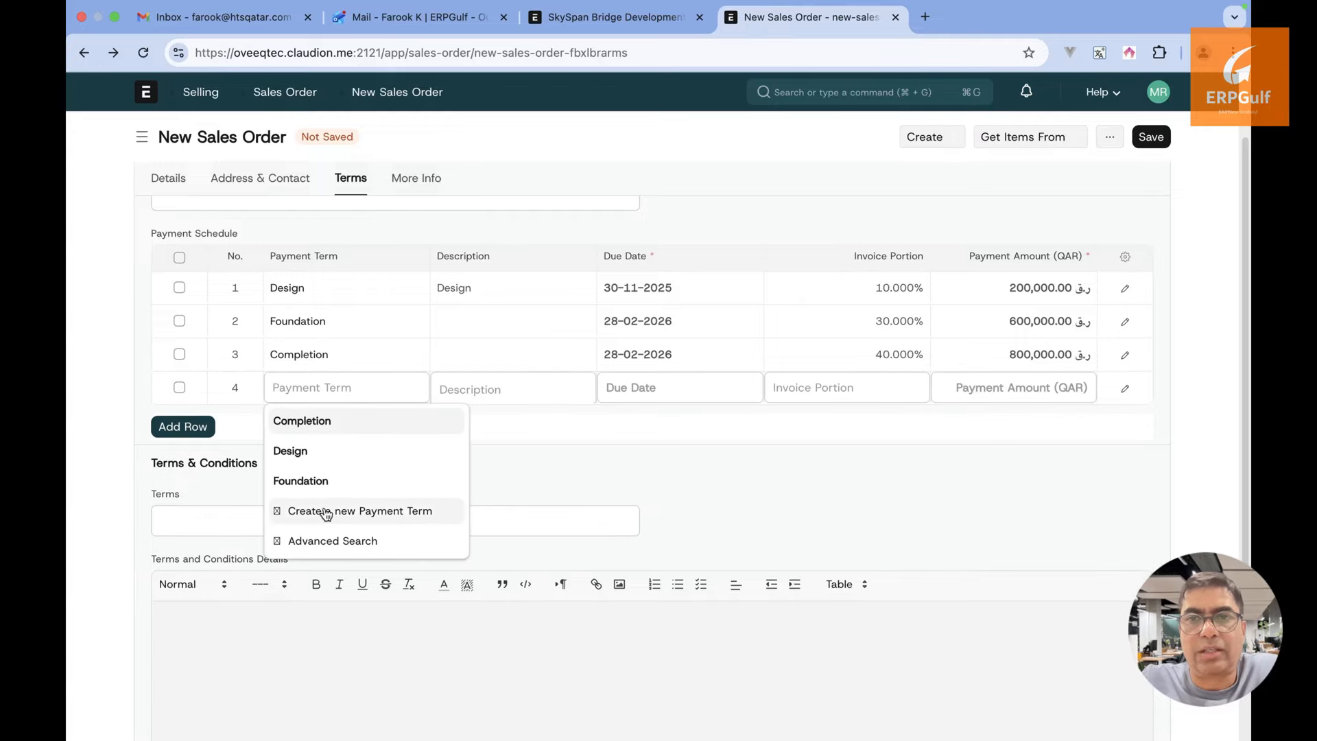
{"action": "left_click", "coordinate": [386, 525]}
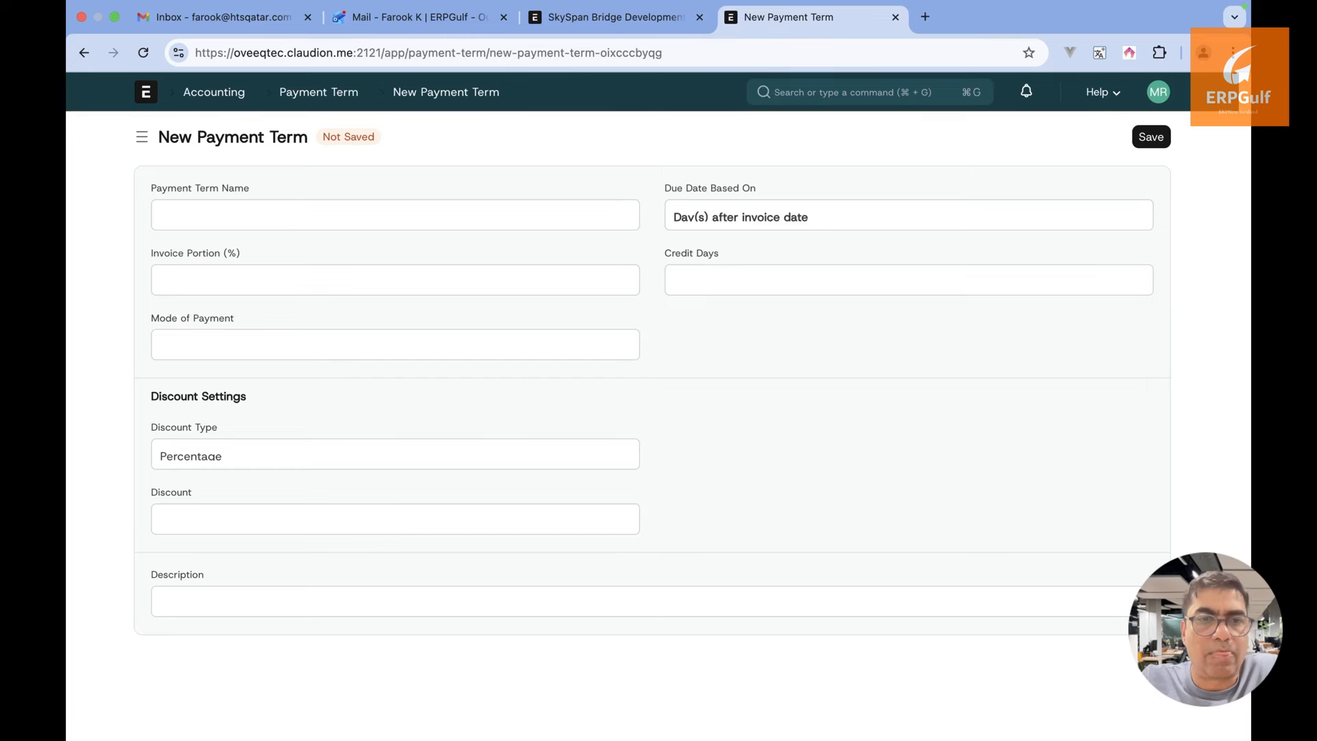
{"action": "left_click", "coordinate": [79, 55]}
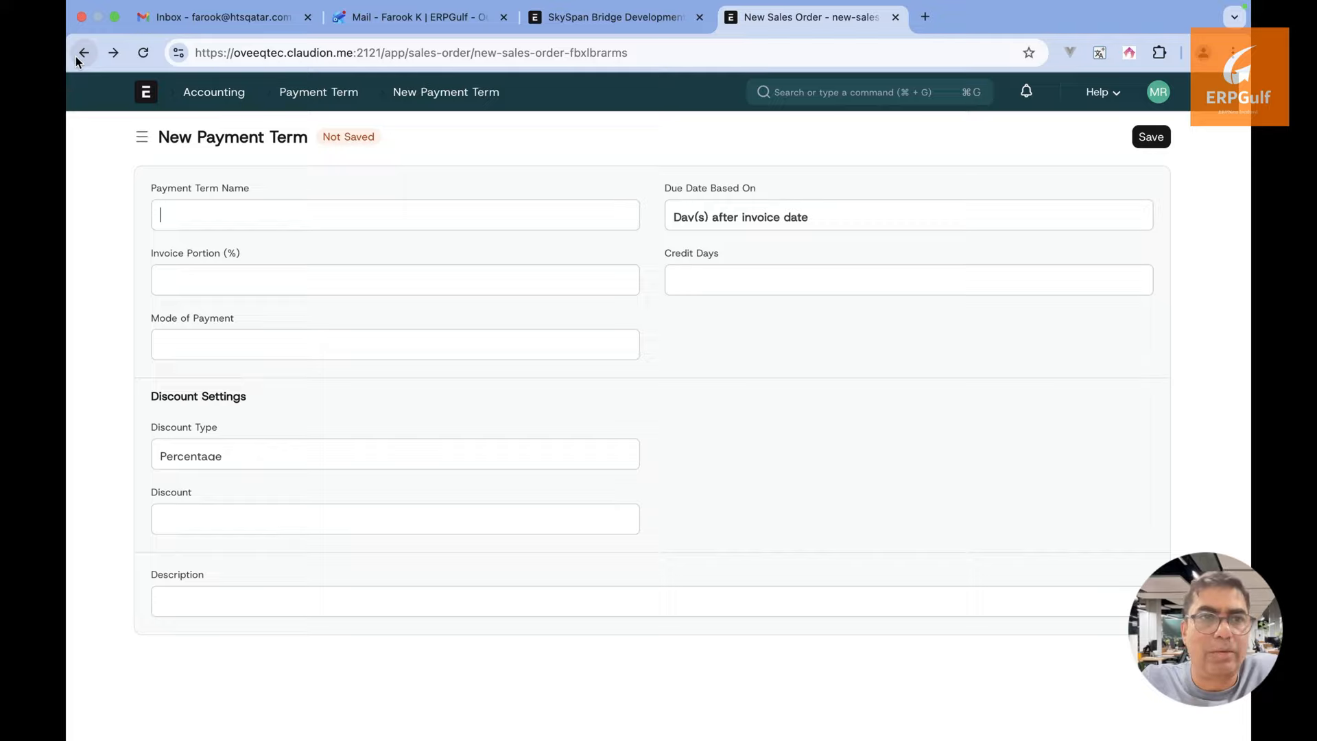
Create and save a new 'Inspection and Auditing' payment term with a 10% portion for row 4
{"action": "left_click", "coordinate": [349, 387]}
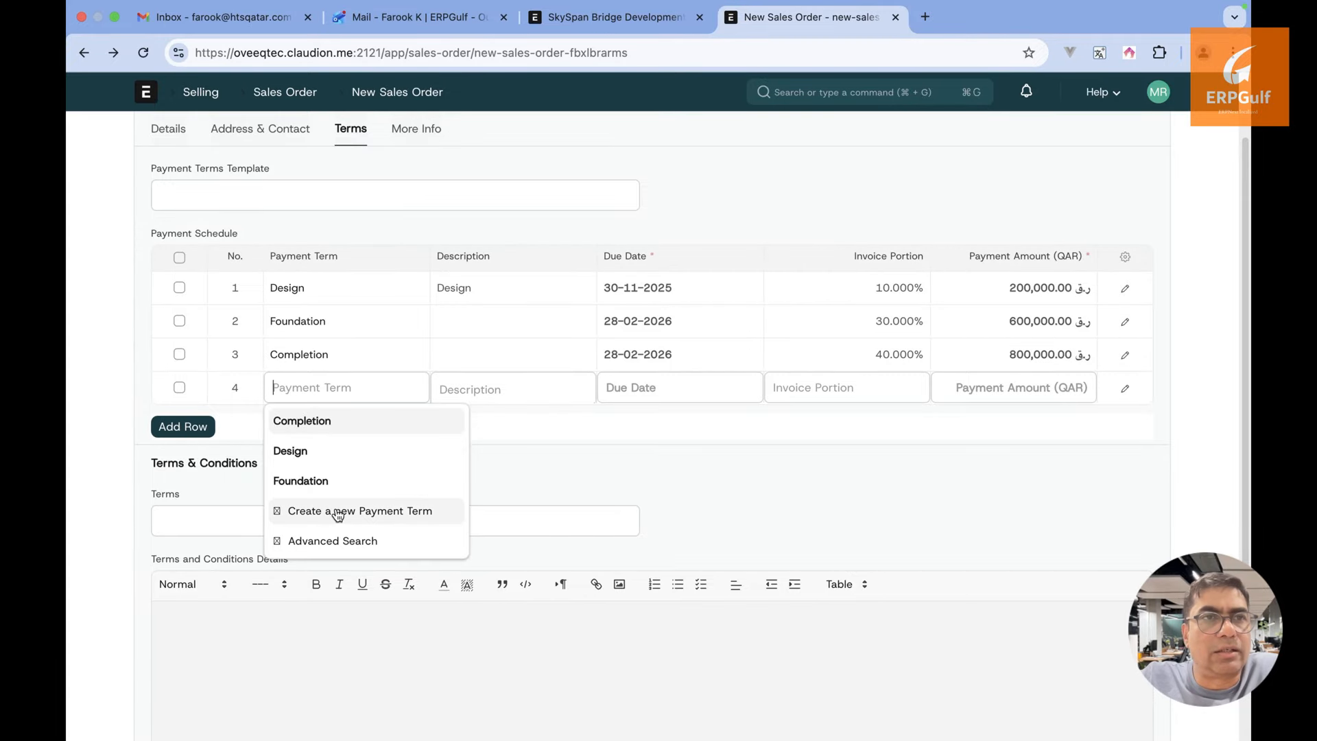
{"action": "left_click", "coordinate": [338, 513]}
{"action": "type", "text": "D"}
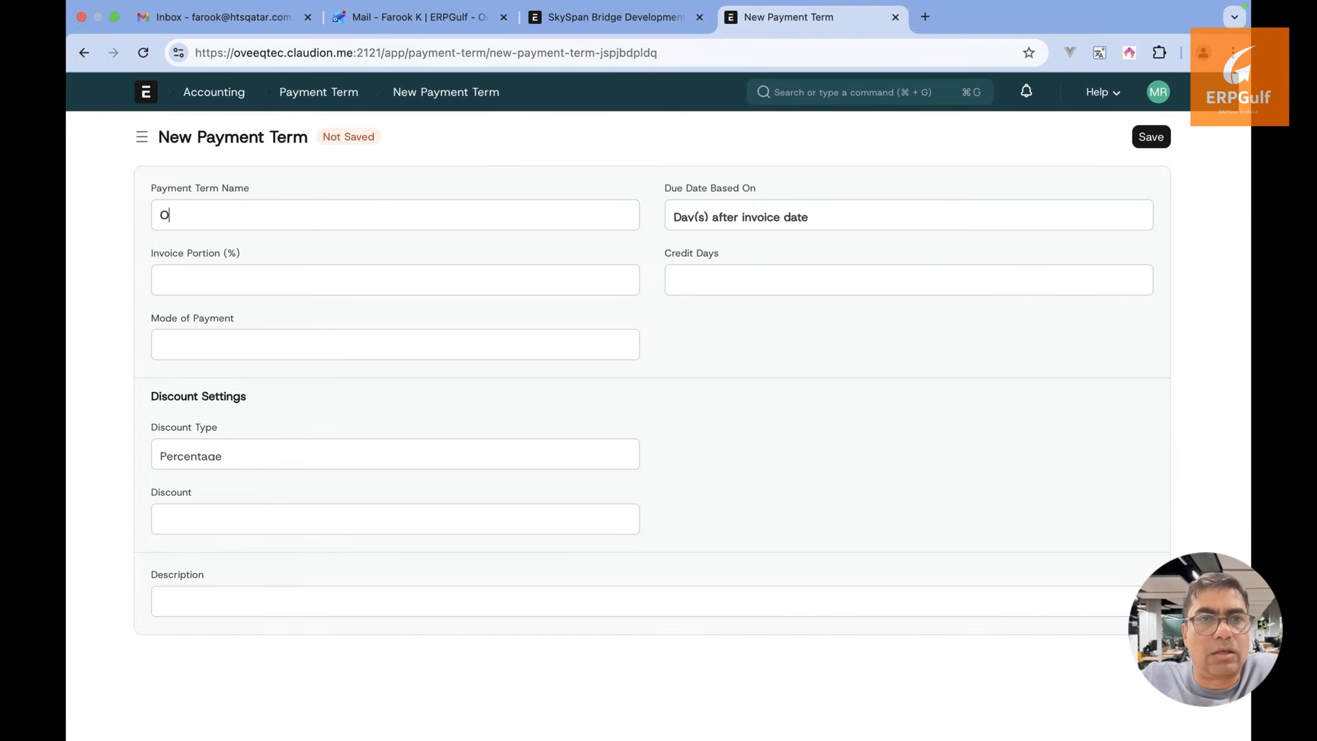
{"action": "key", "text": "BackSpace"}
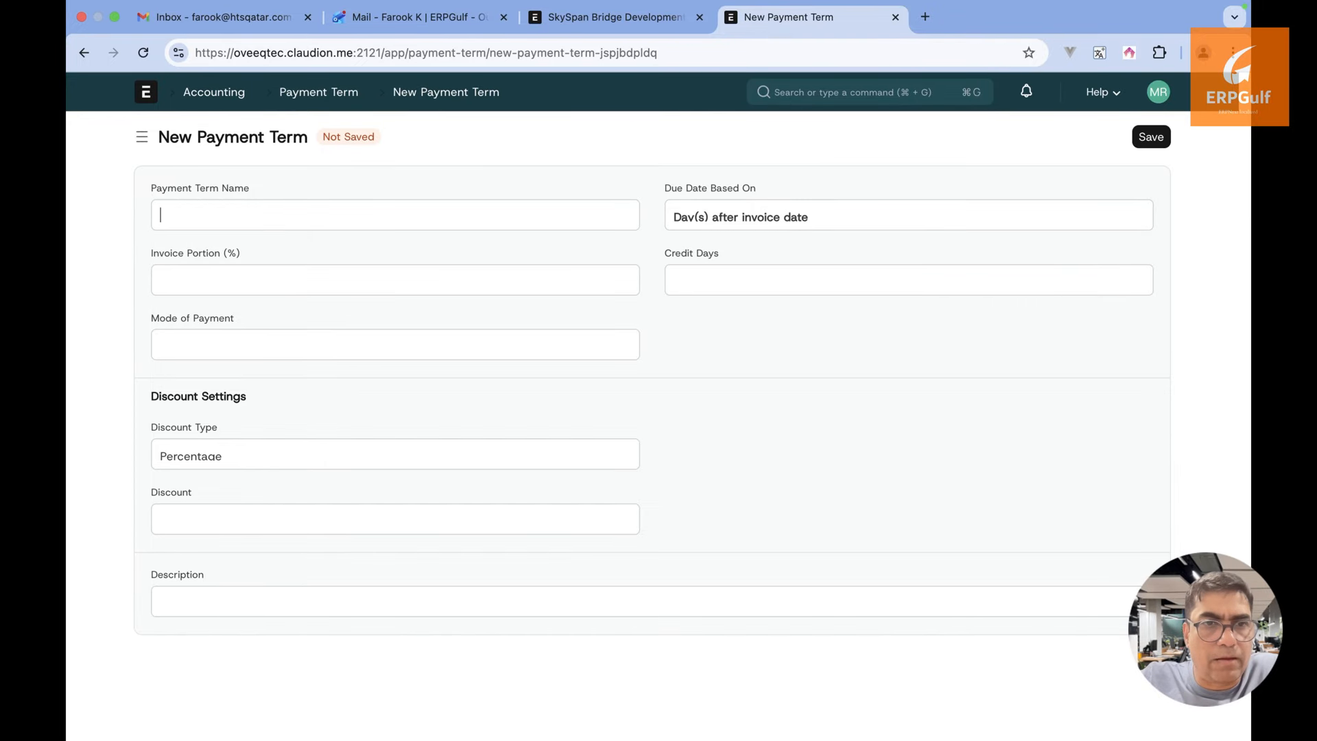
{"action": "type", "text": "After"}
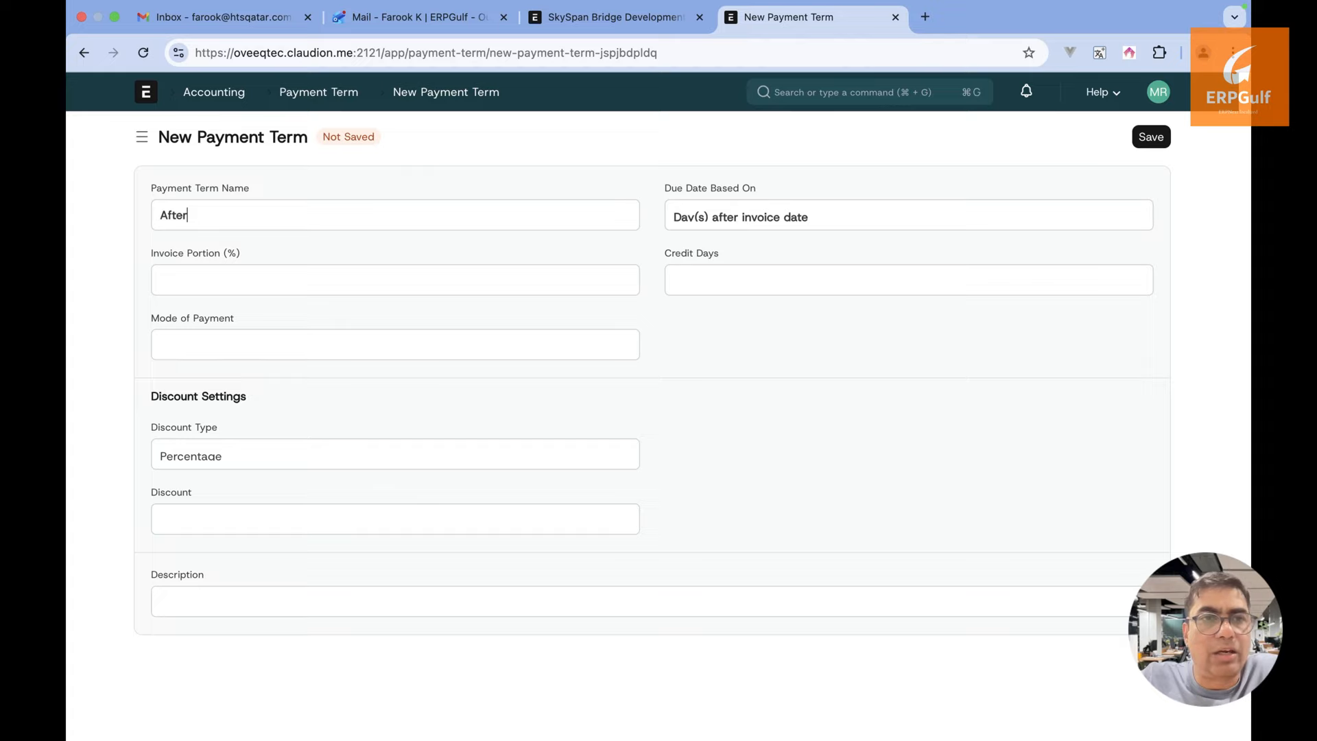
{"action": "key", "text": "BackSpace"}
{"action": "key", "text": "BackSpace"}
{"action": "key", "text": "BackSpace"}
{"action": "key", "text": "BackSpace"}
{"action": "type", "text": "Inspe"}
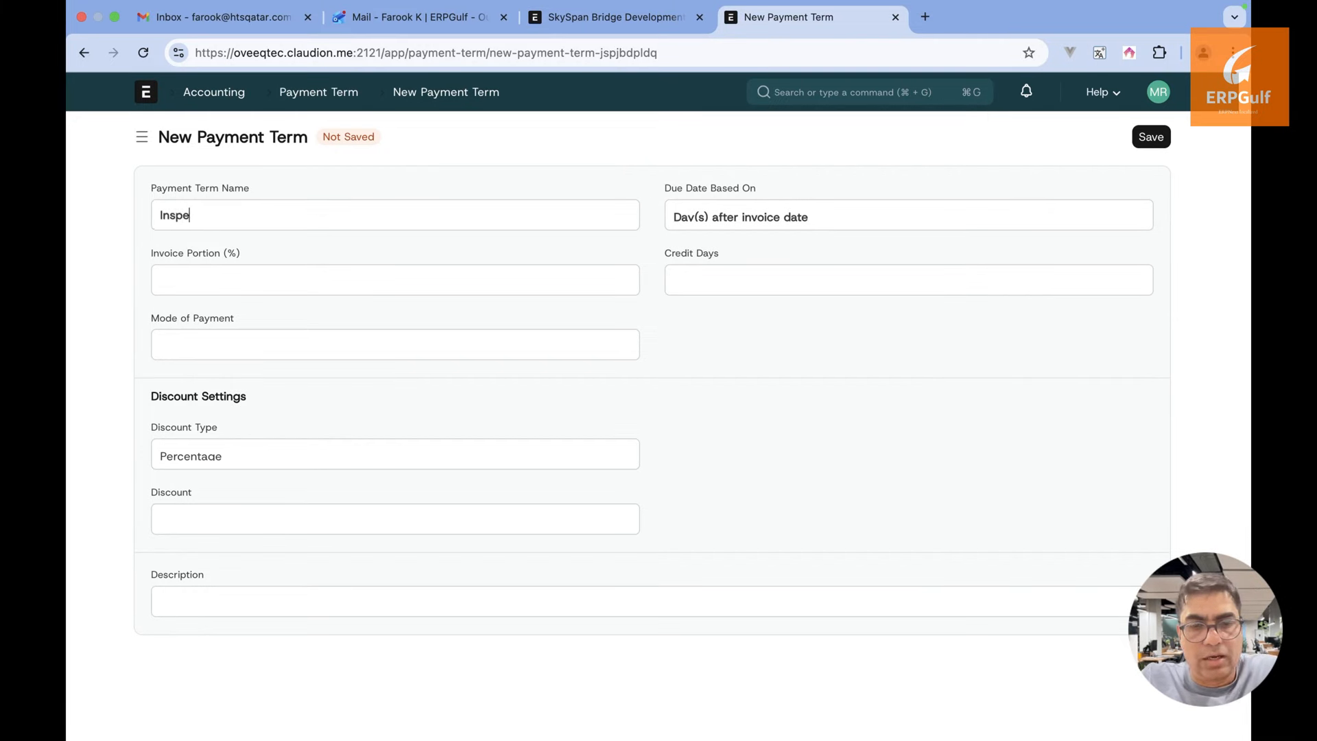
{"action": "type", "text": "ction and "}
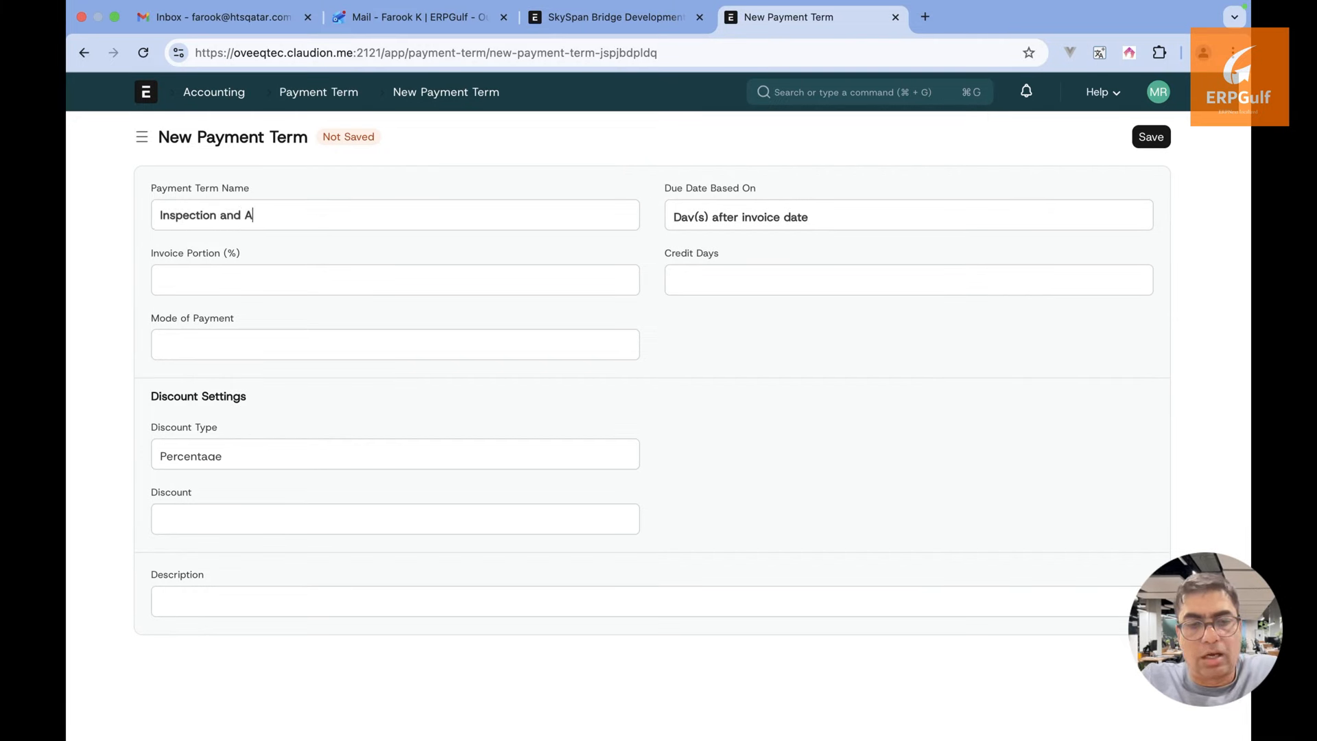
{"action": "type", "text": "Auditing"}
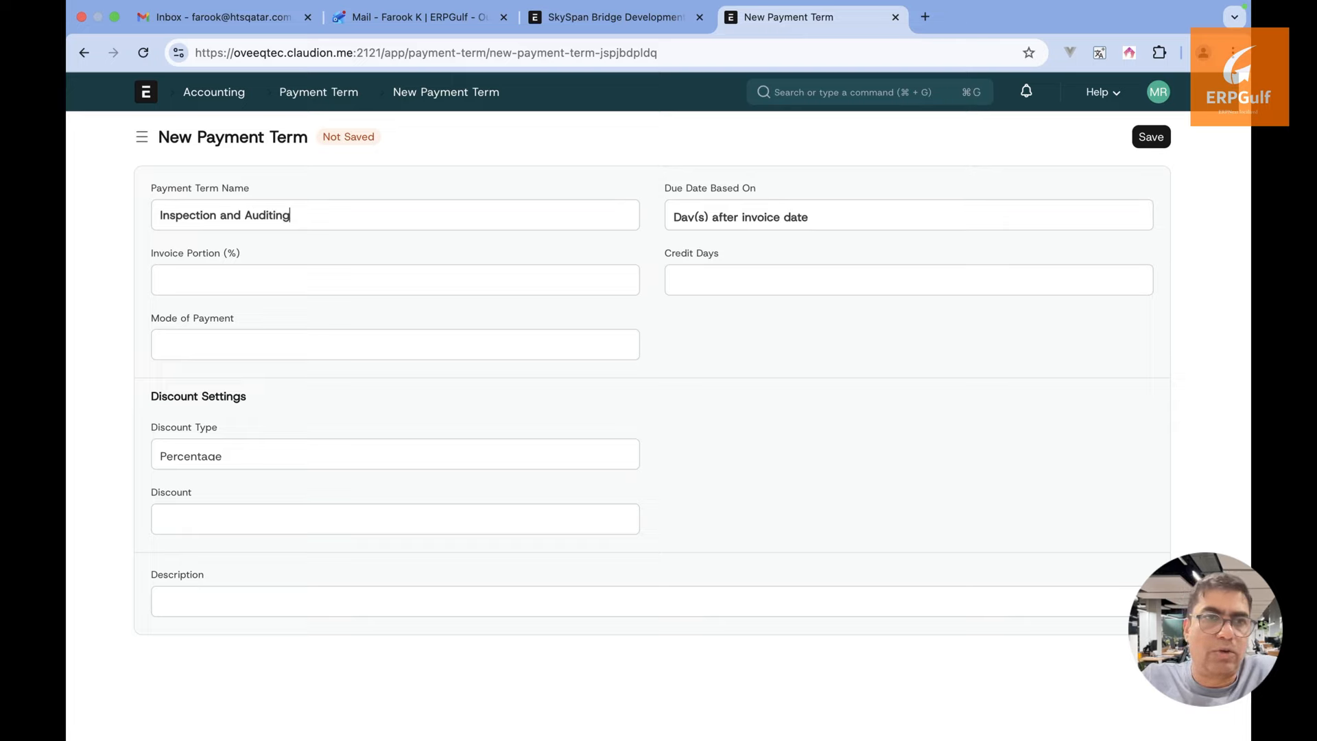
{"action": "type", "text": "10"}
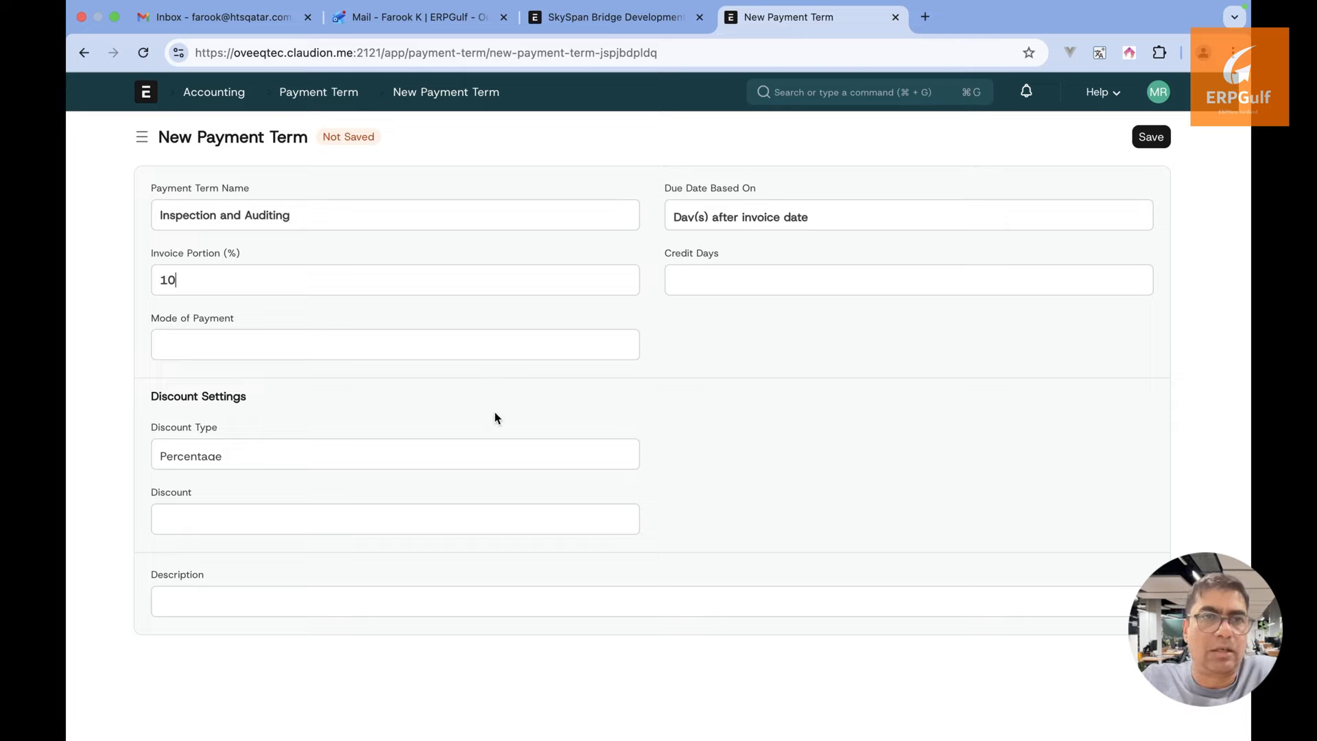
{"action": "left_click", "coordinate": [1151, 139]}
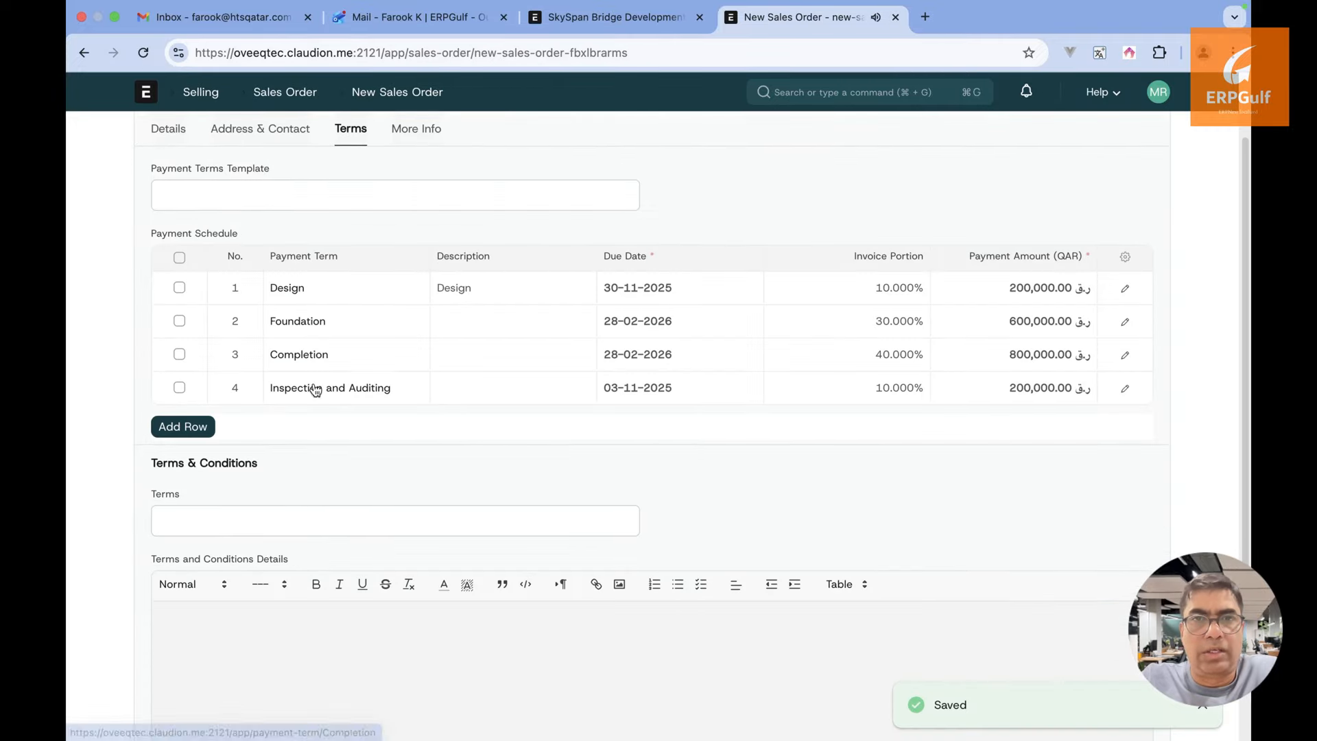
Raise the Design row's invoice portion to 20% and retry saving the order
{"action": "scroll", "coordinate": [660, 489], "scroll_direction": "up", "scroll_amount": 2}
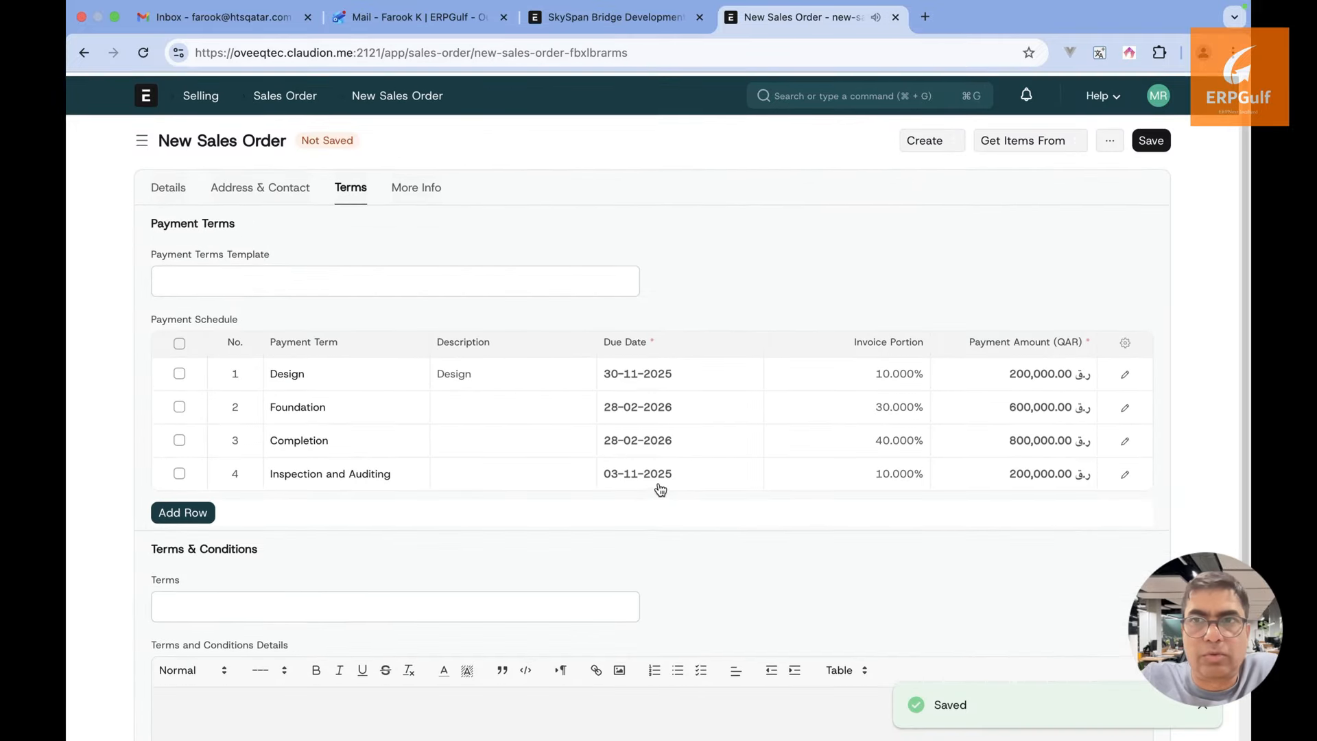
{"action": "left_click", "coordinate": [1161, 139]}
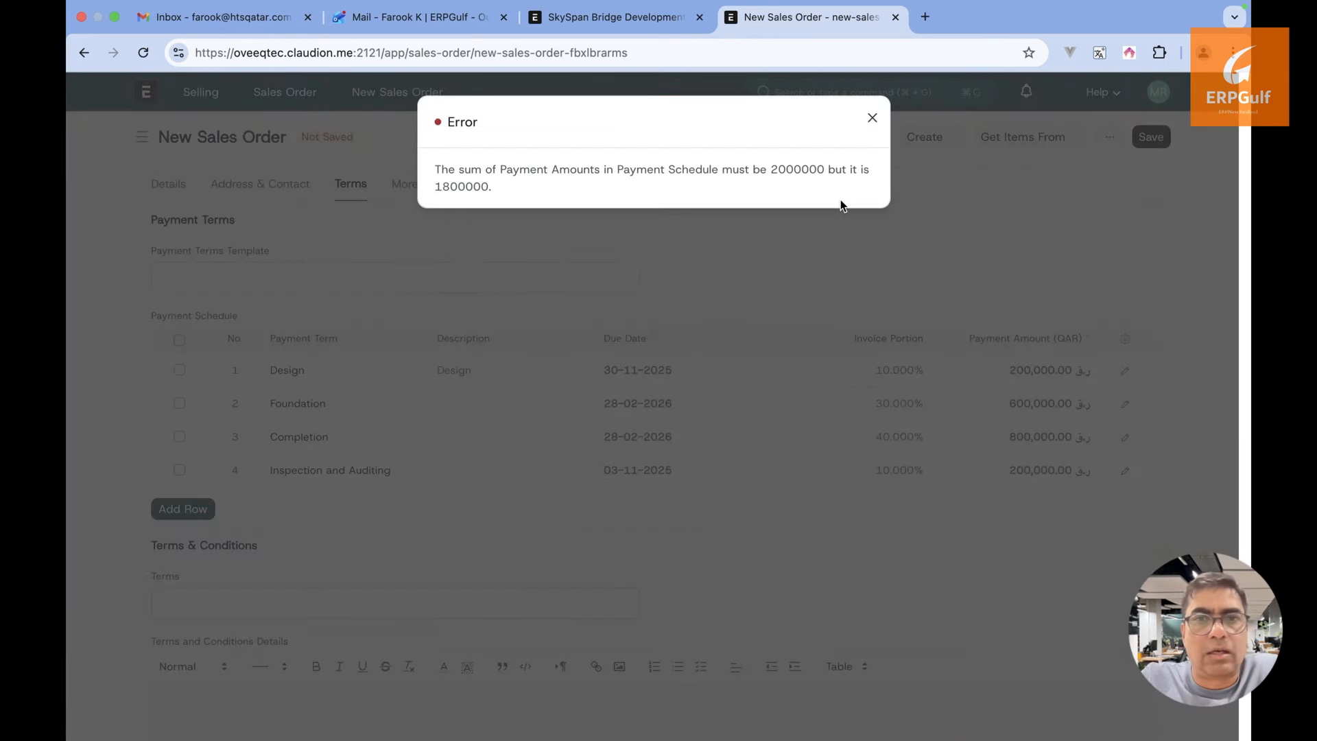
{"action": "left_click", "coordinate": [872, 119]}
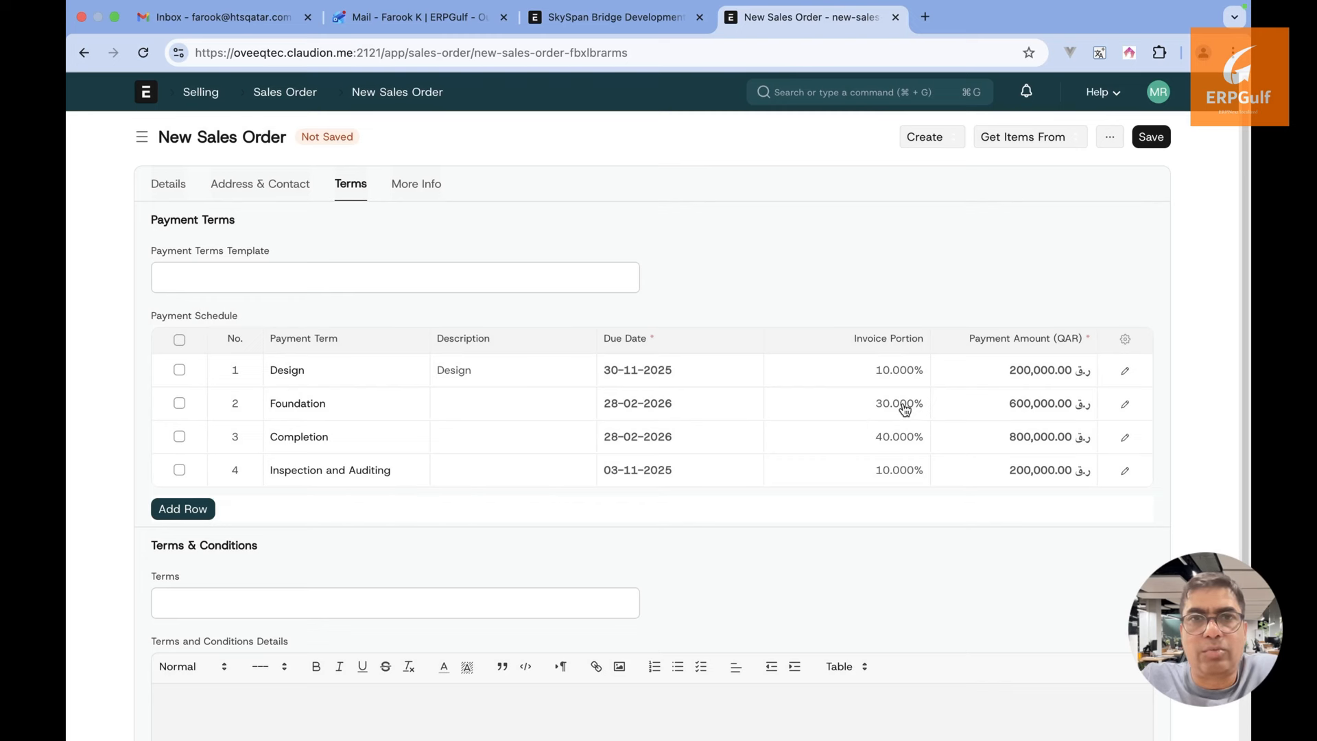
{"action": "left_click", "coordinate": [852, 479]}
{"action": "left_click", "coordinate": [867, 380]}
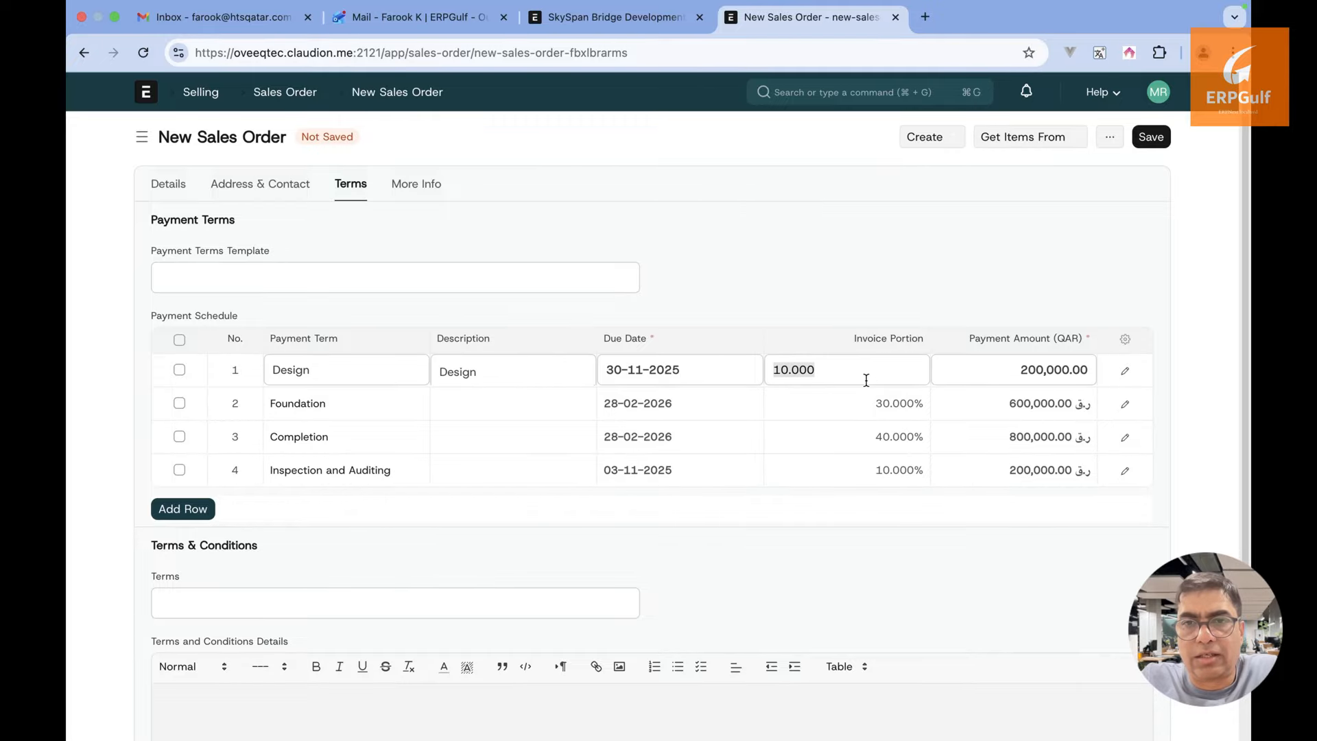
{"action": "type", "text": "20"}
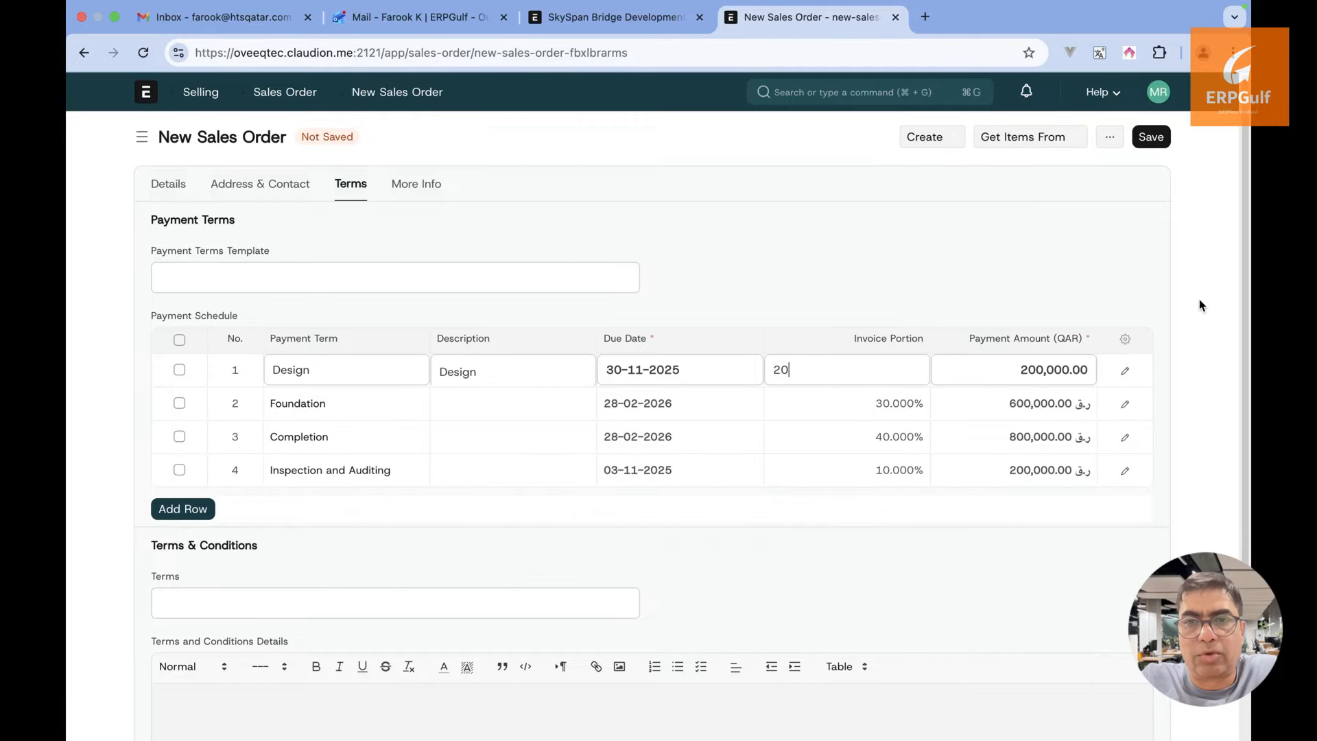
{"action": "left_click", "coordinate": [1155, 136]}
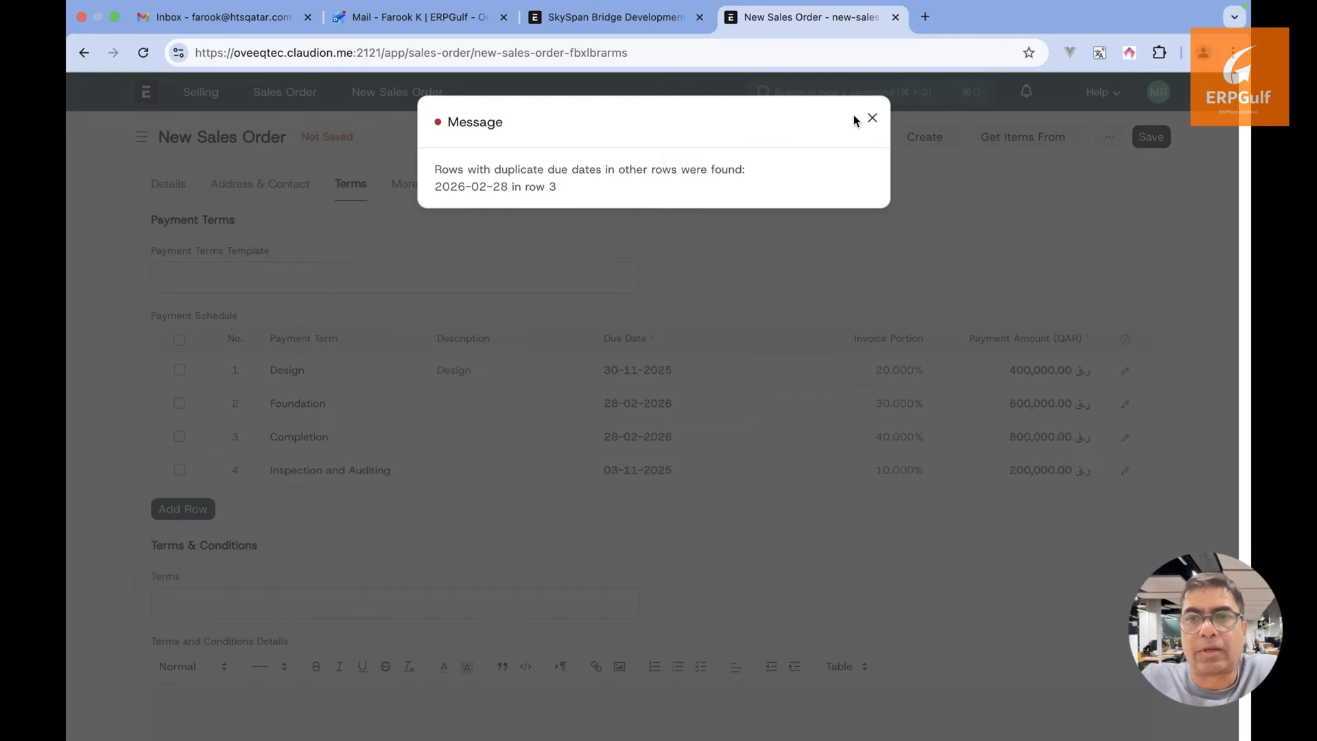
{"action": "left_click", "coordinate": [870, 120]}
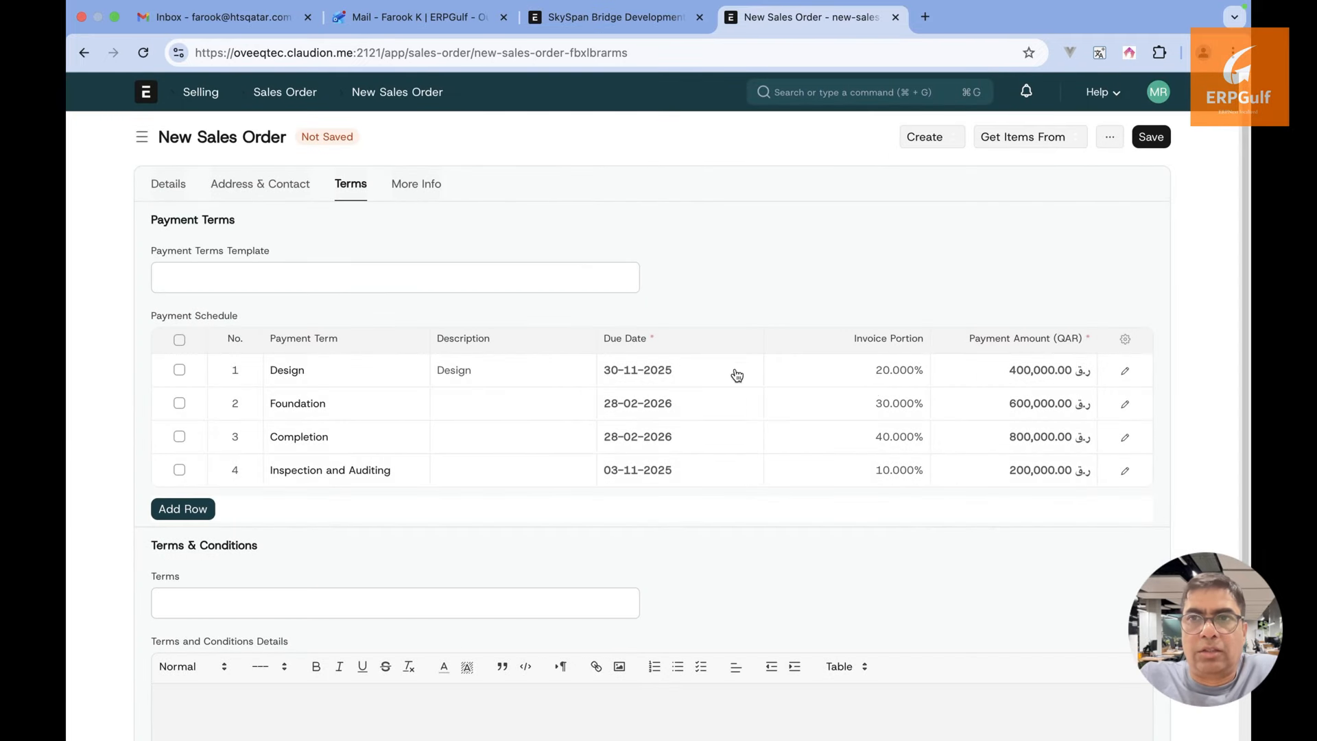
Change the Inspection and Auditing due date to 03-11-2026
{"action": "left_click", "coordinate": [709, 471]}
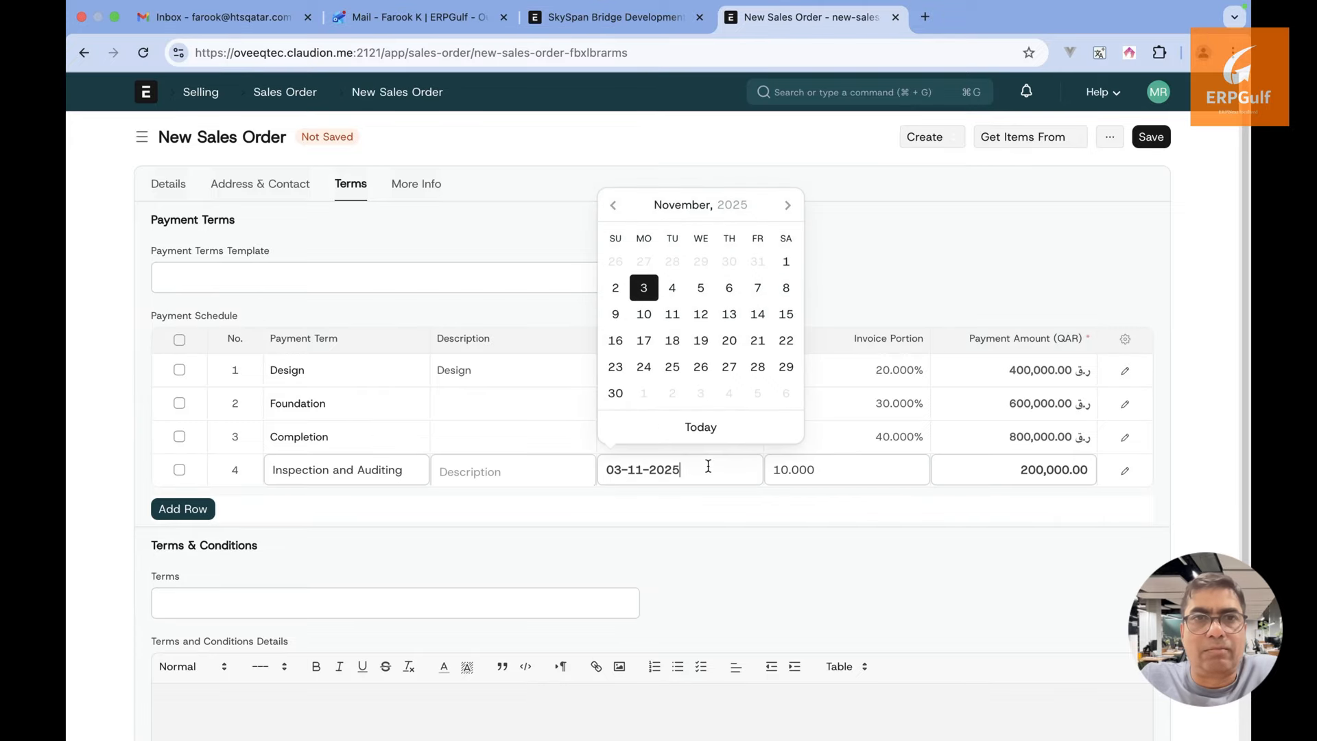
{"action": "double_click", "coordinate": [708, 467]}
{"action": "key", "text": "Right"}
{"action": "key", "text": "BackSpace"}
{"action": "type", "text": "6"}
{"action": "left_click", "coordinate": [722, 511]}
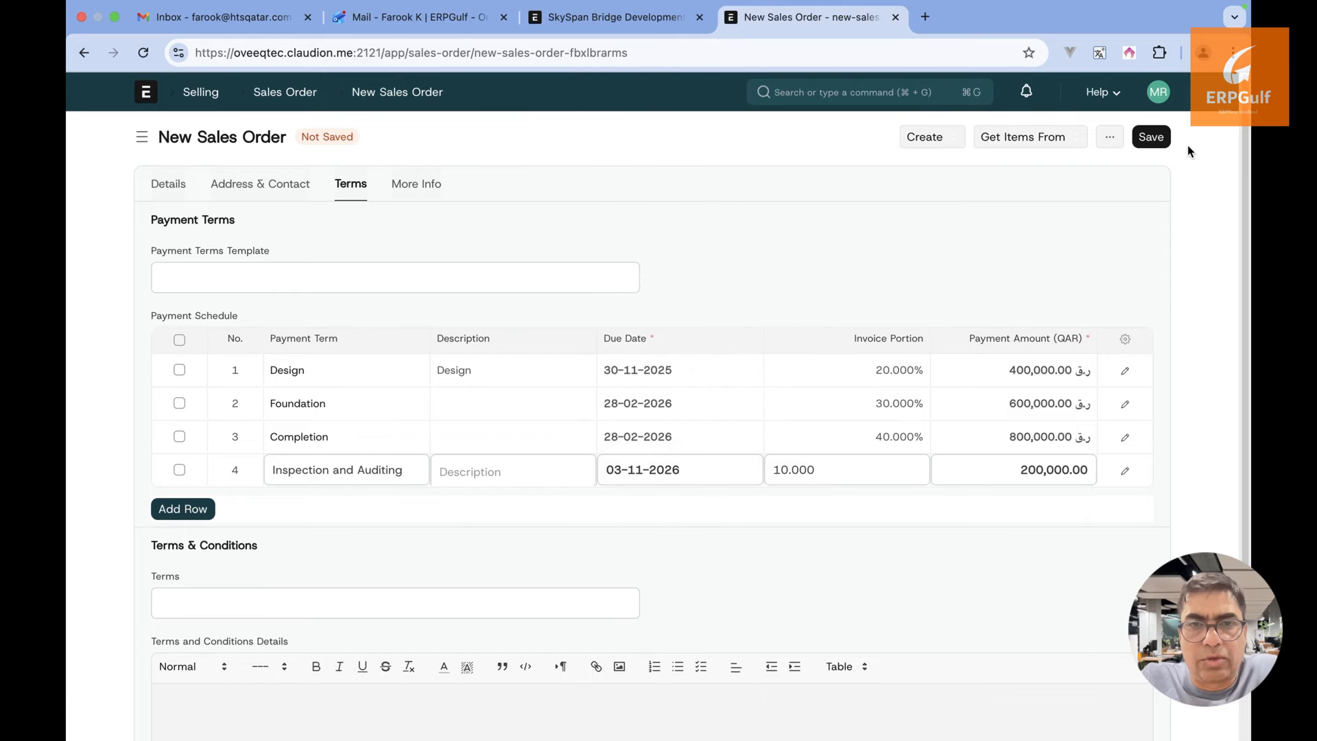
{"action": "left_click", "coordinate": [1153, 138]}
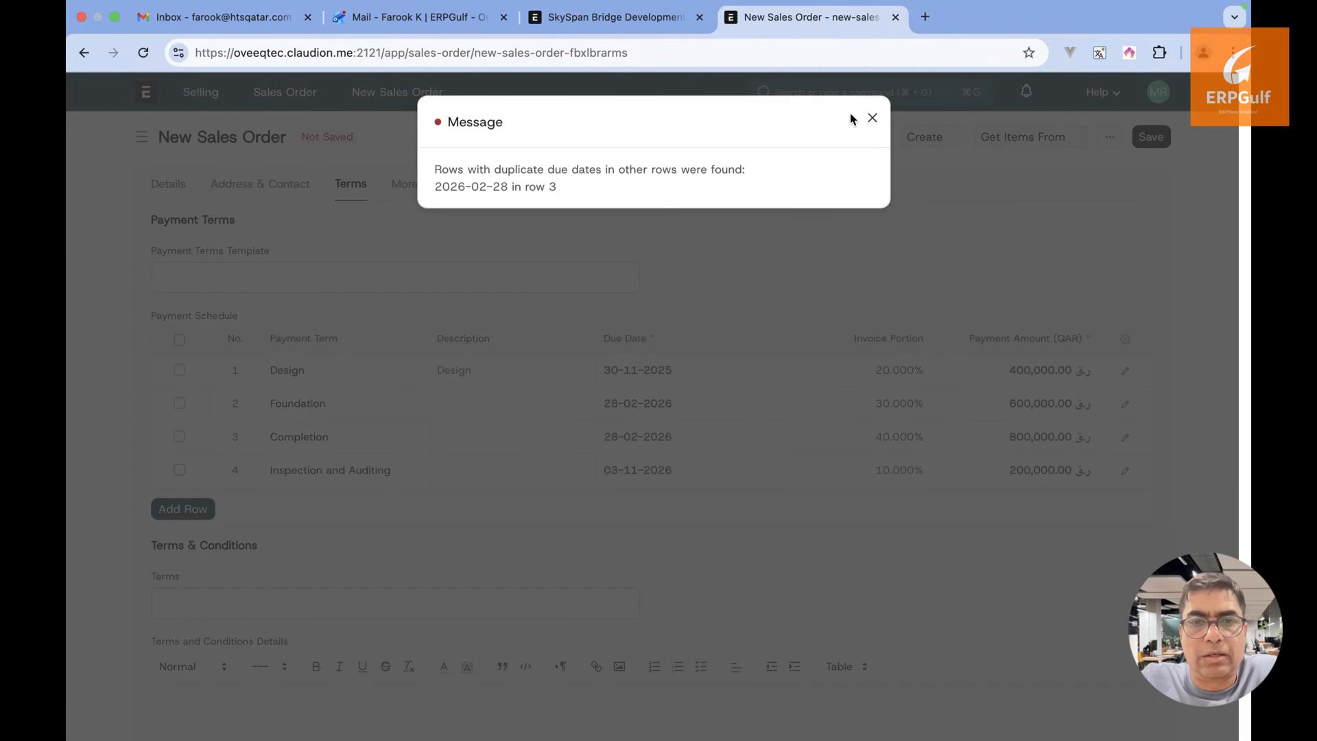
{"action": "left_click", "coordinate": [871, 118]}
Move the Completion due date to 28-06-2026 and save the order as a draft
{"action": "left_click", "coordinate": [688, 440]}
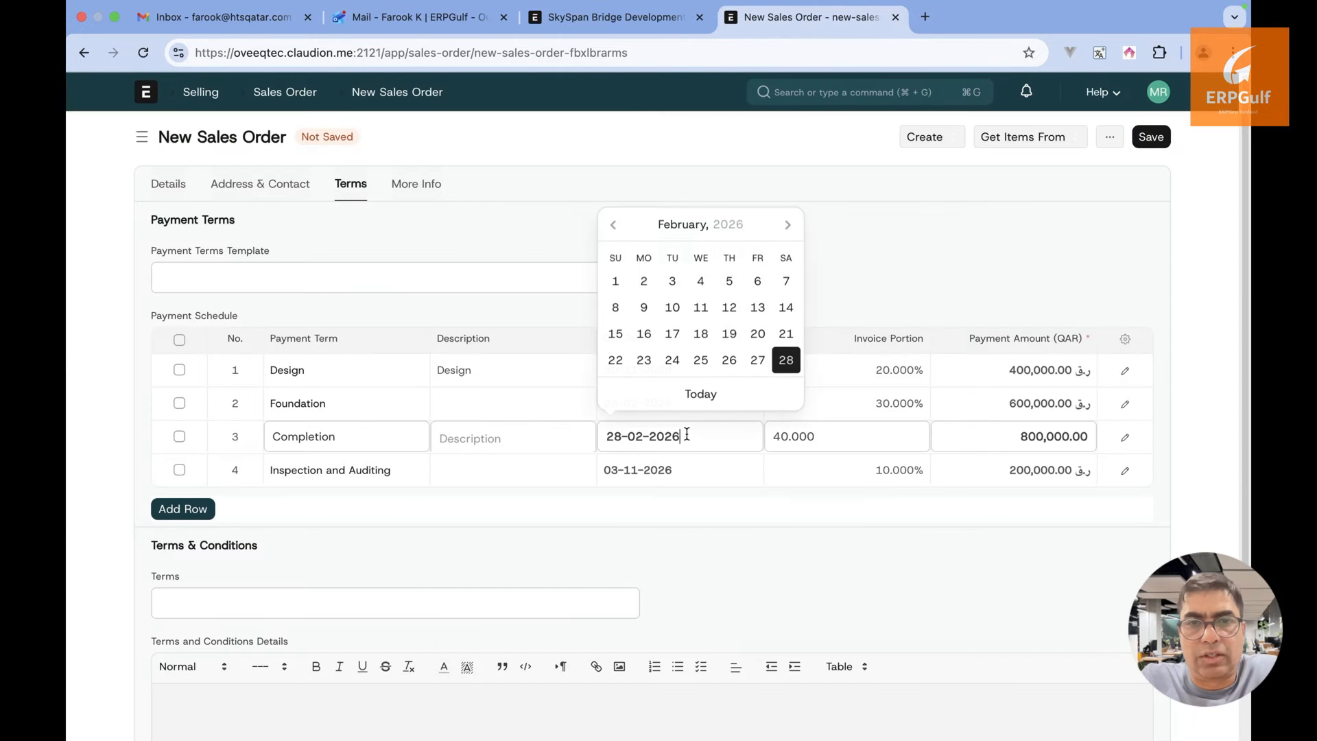
{"action": "key", "text": "BackSpace"}
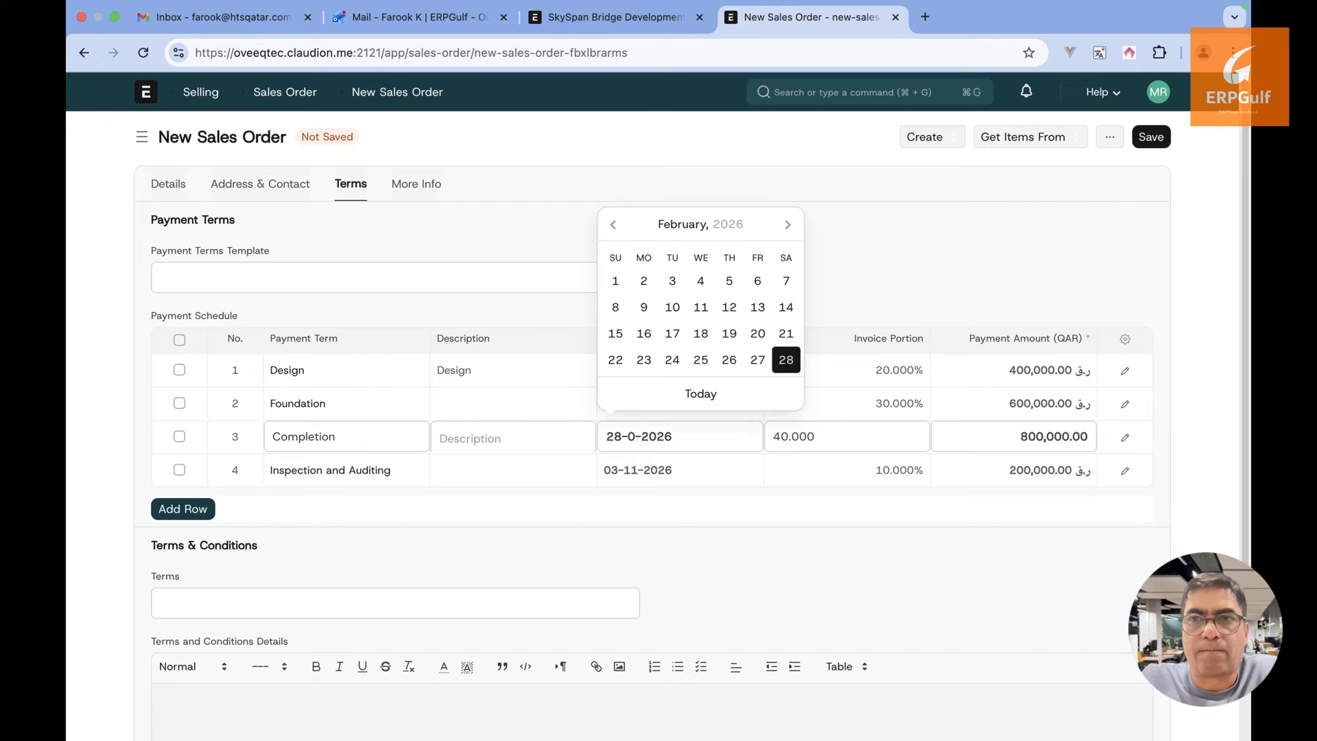
{"action": "type", "text": "6"}
{"action": "left_click", "coordinate": [712, 517]}
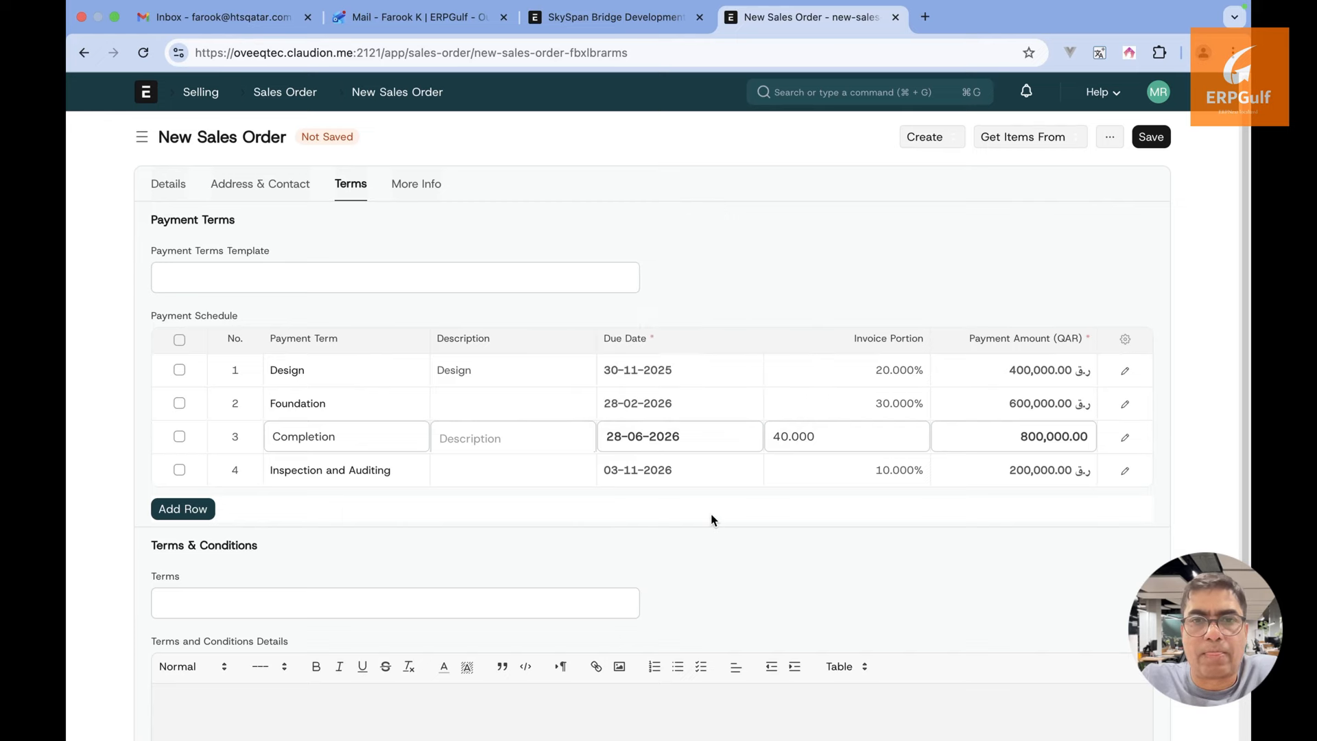
{"action": "left_click", "coordinate": [1156, 141]}
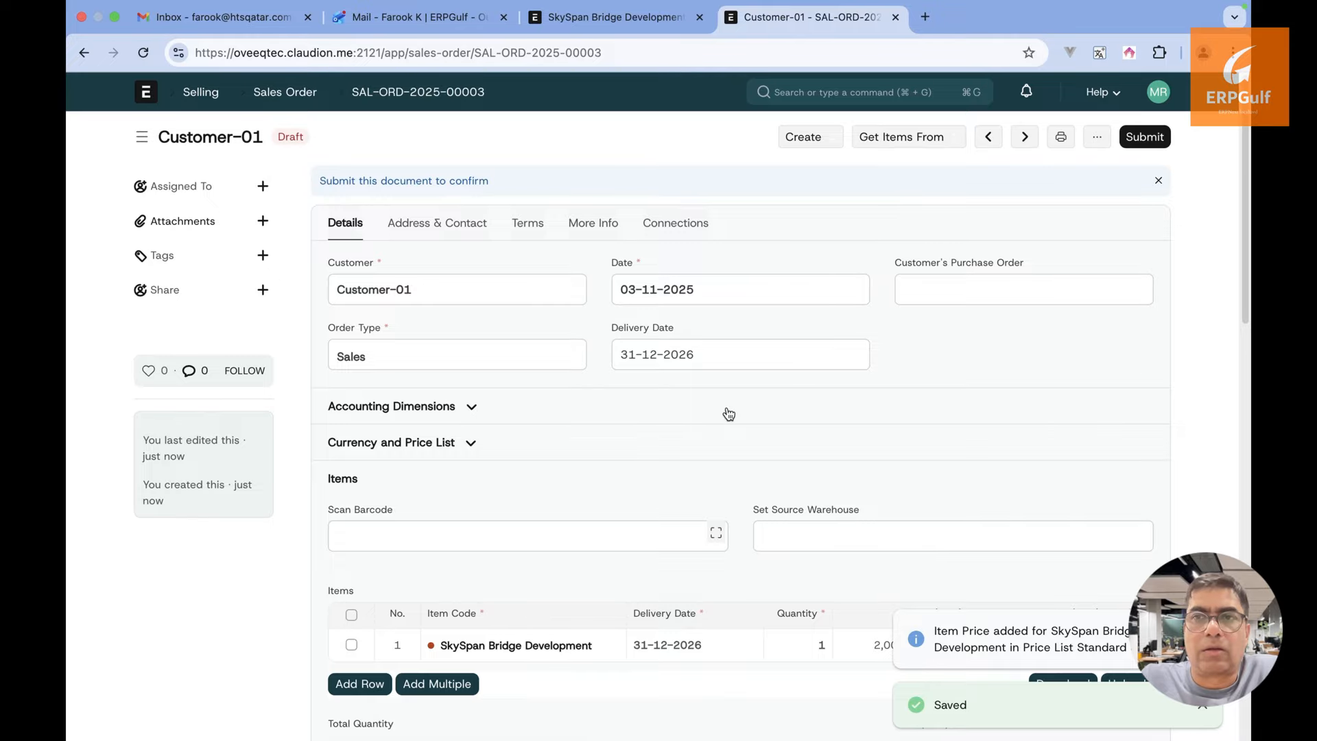
Review the Address & Contact, Terms and More Info tabs, expanding Status, Commission and Sales Team
{"action": "left_click", "coordinate": [464, 226]}
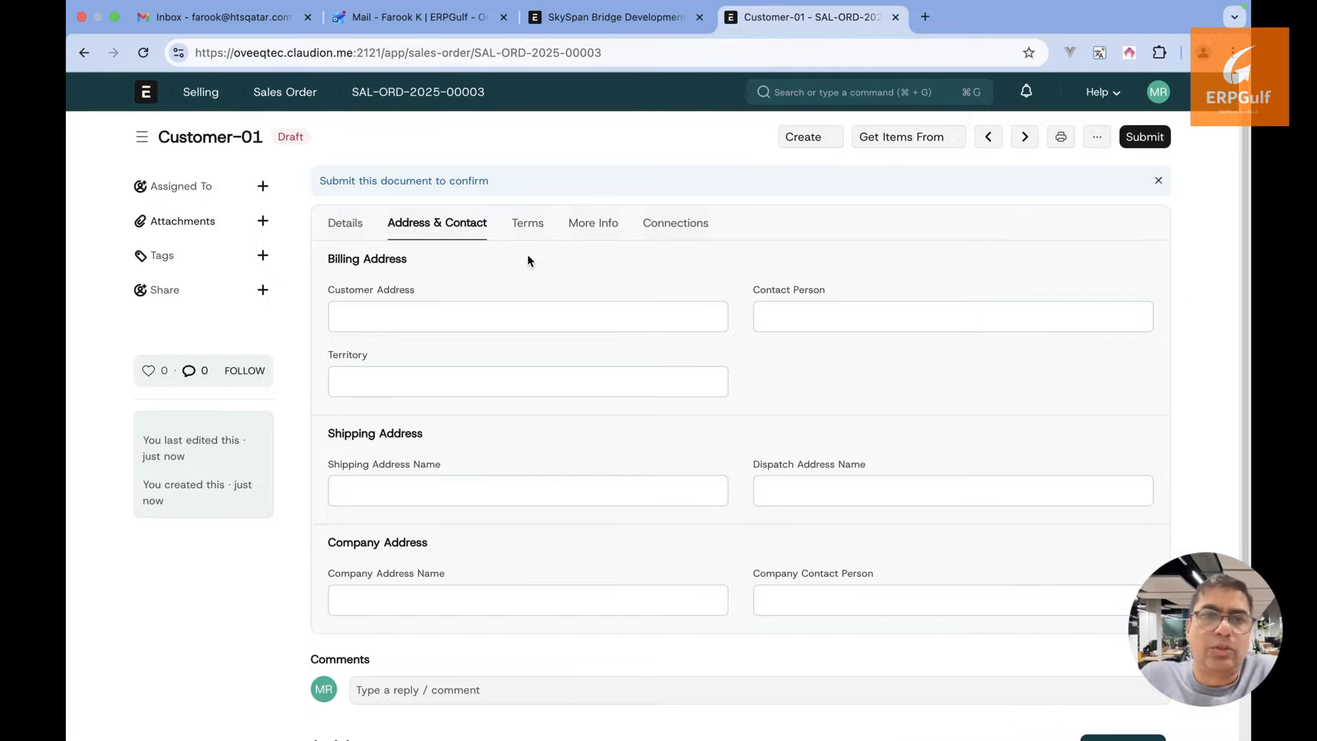
{"action": "left_click", "coordinate": [533, 232]}
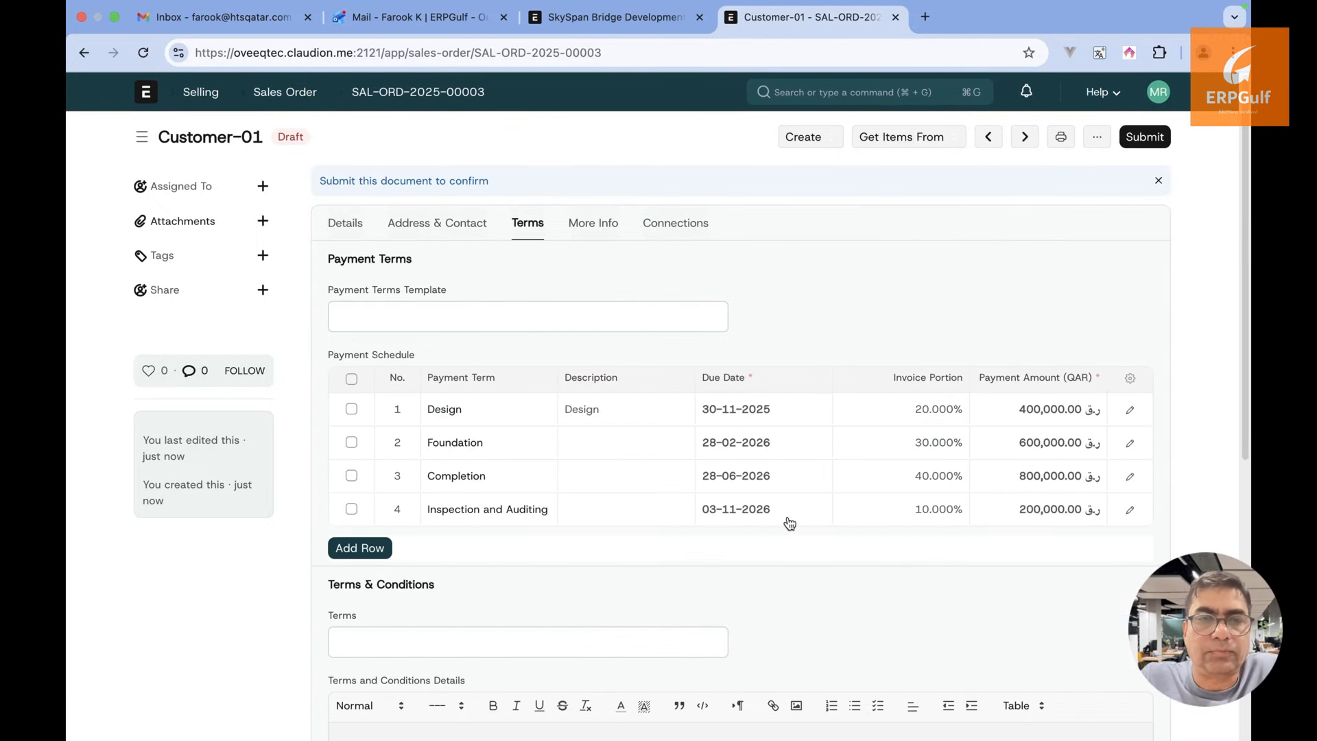
{"action": "left_click", "coordinate": [591, 230]}
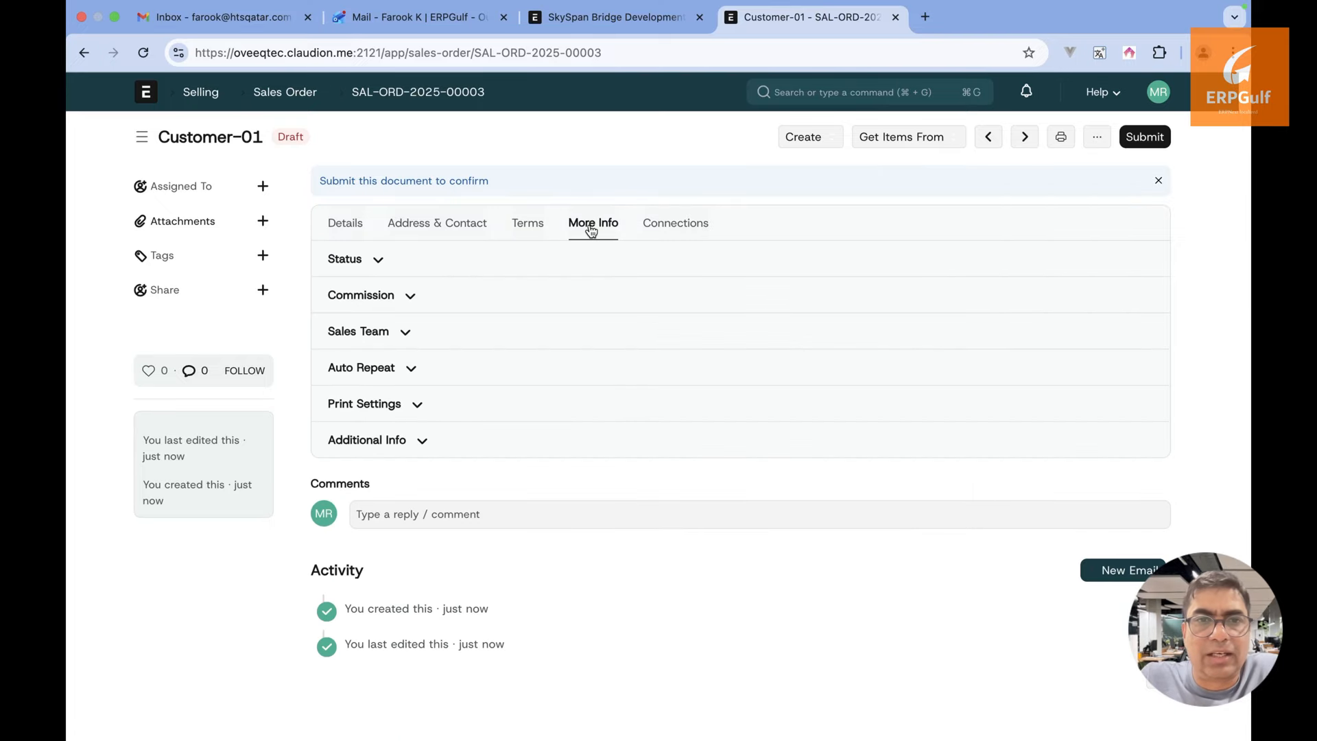
{"action": "left_click", "coordinate": [376, 260]}
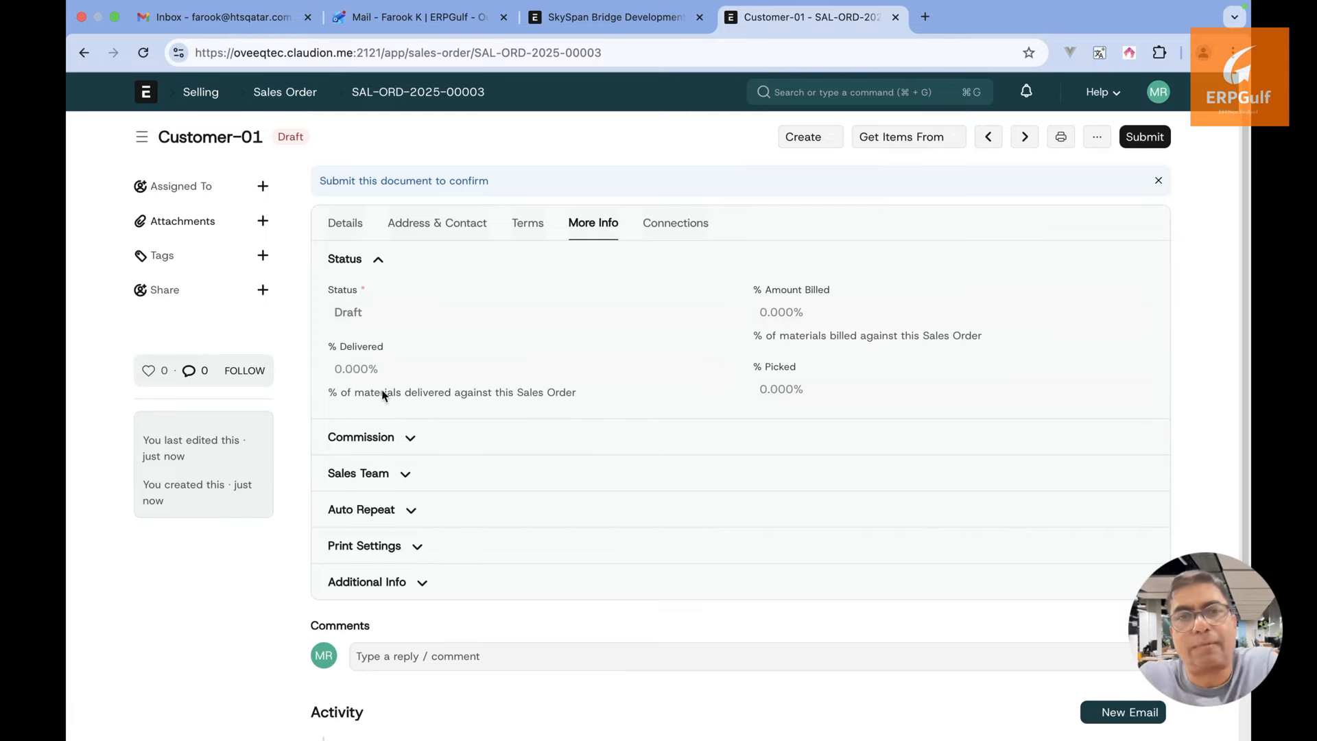
{"action": "left_click", "coordinate": [392, 437]}
{"action": "scroll", "coordinate": [393, 437], "scroll_direction": "down", "scroll_amount": 2}
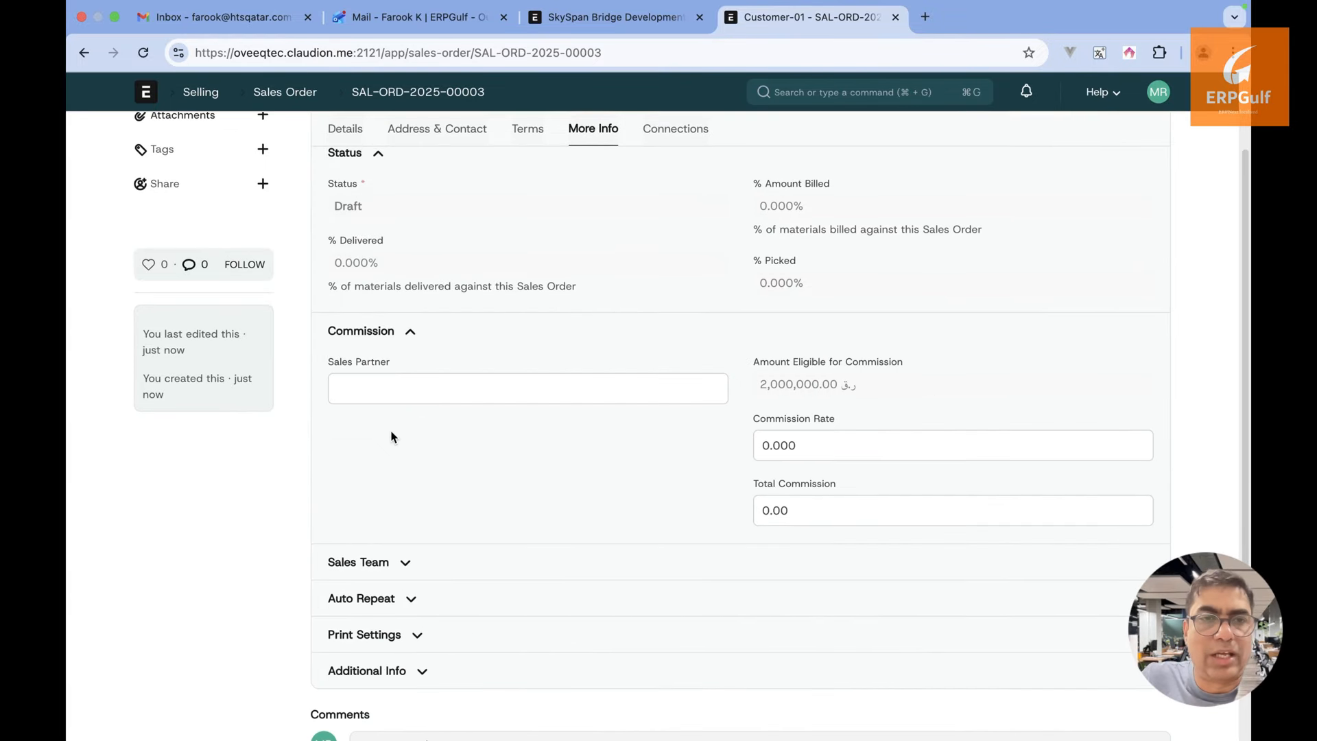
{"action": "left_click", "coordinate": [407, 561]}
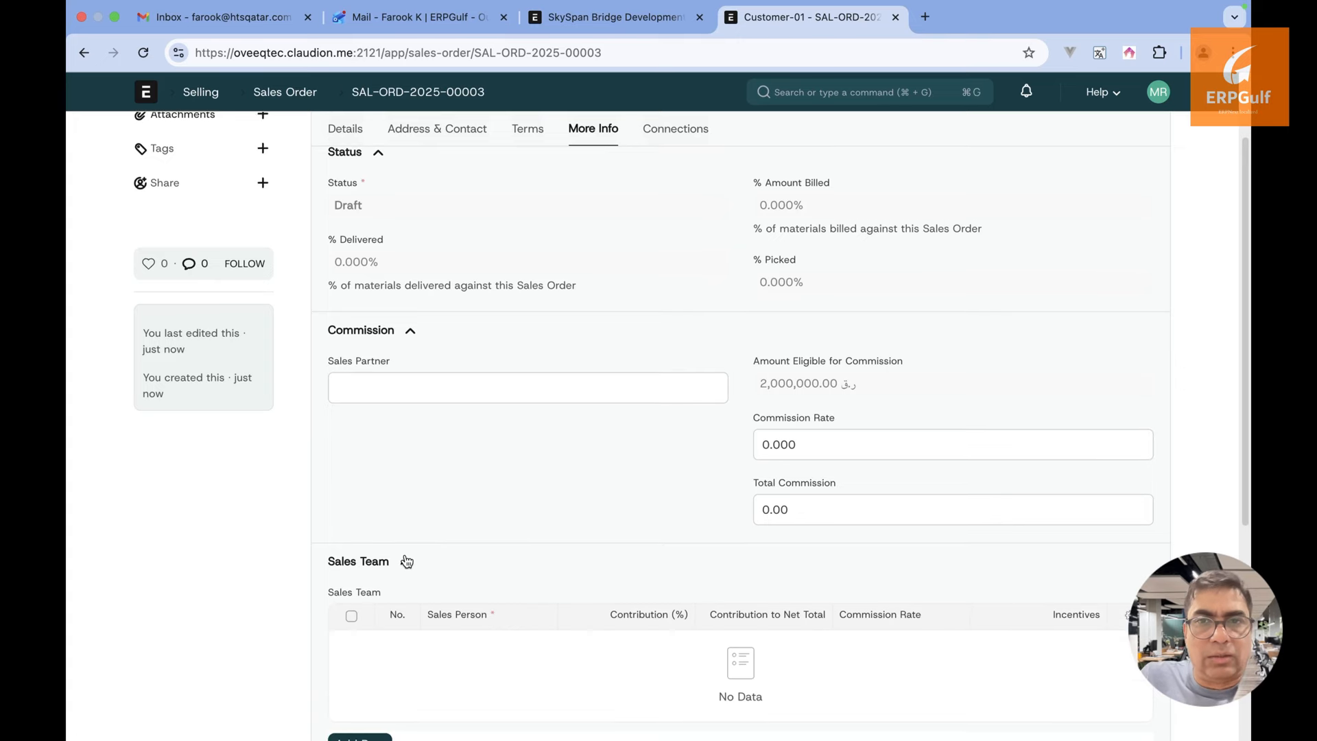
{"action": "scroll", "coordinate": [405, 569], "scroll_direction": "down", "scroll_amount": 3}
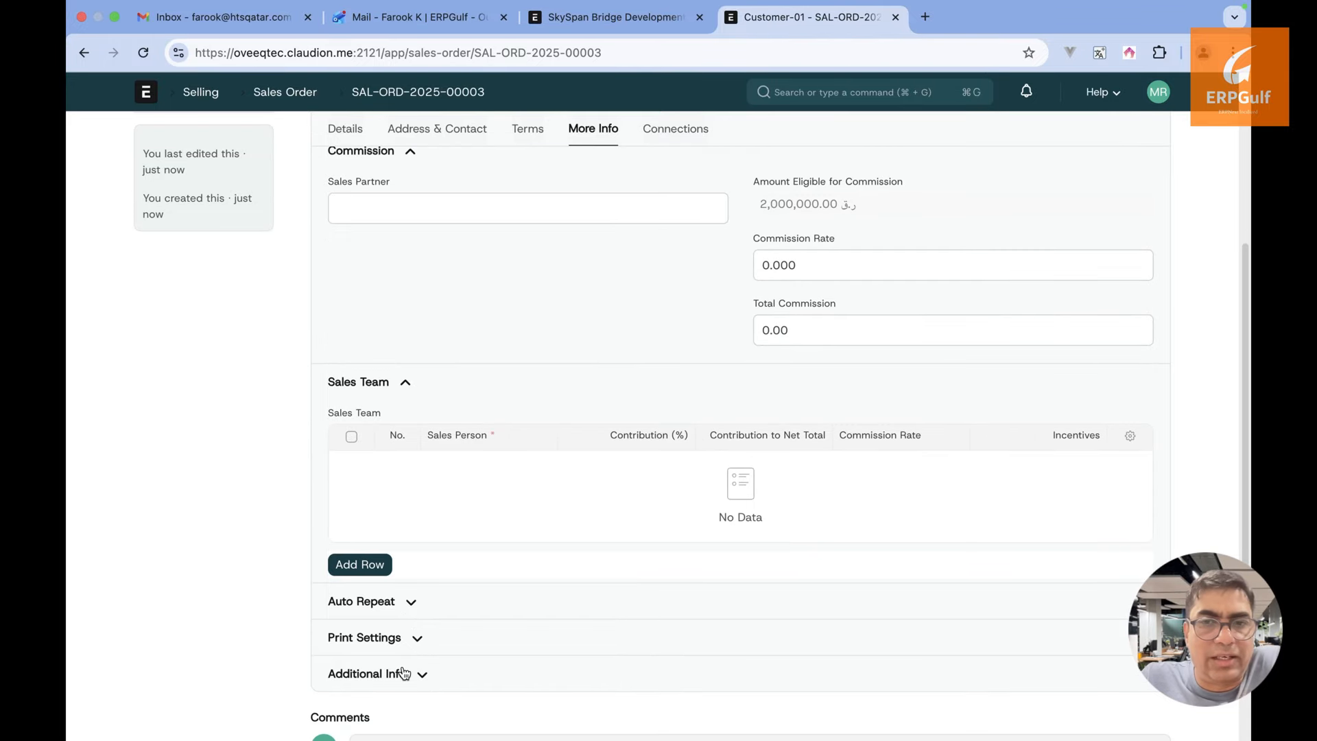
{"action": "scroll", "coordinate": [404, 674], "scroll_direction": "up", "scroll_amount": 5}
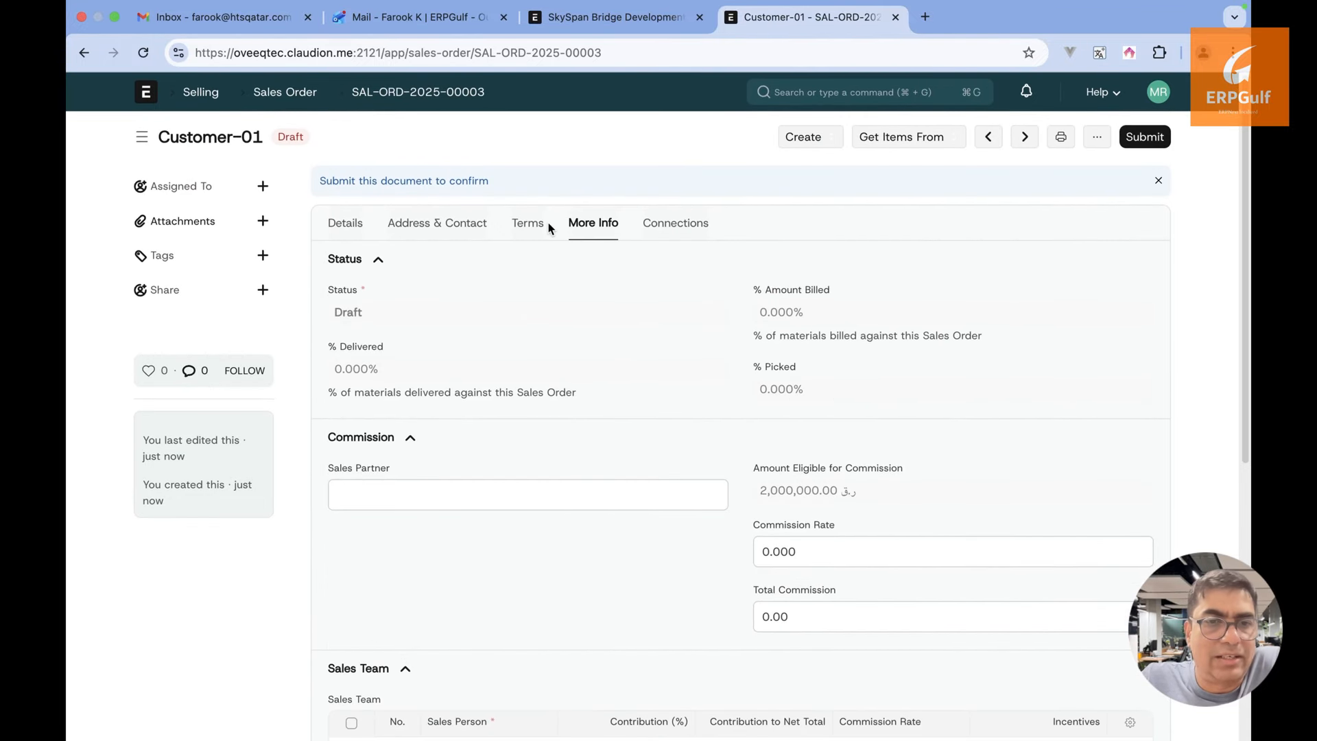
{"action": "left_click", "coordinate": [447, 225]}
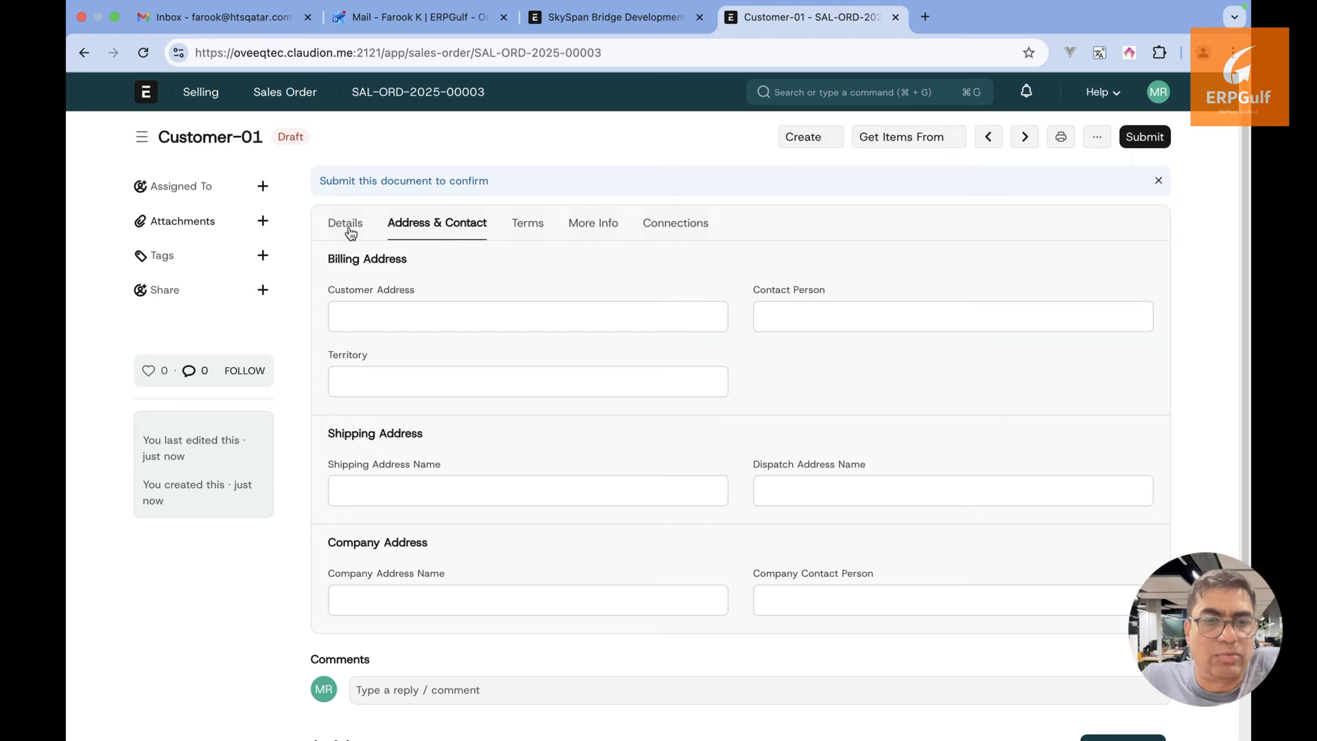
{"action": "left_click", "coordinate": [346, 225]}
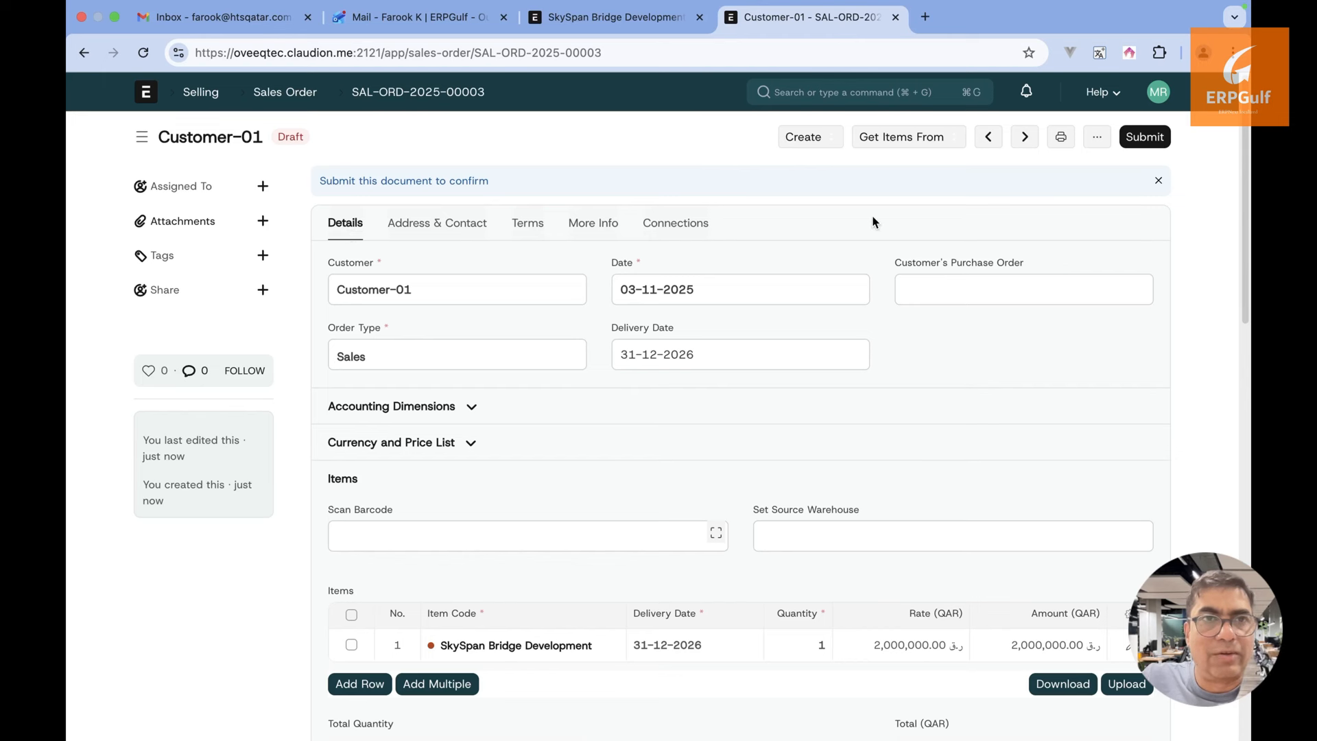
Check the Create menu's Partial Invoice and Advance Sales Invoice options against the ExcalidrawZ payment notes
{"action": "left_click", "coordinate": [838, 140]}
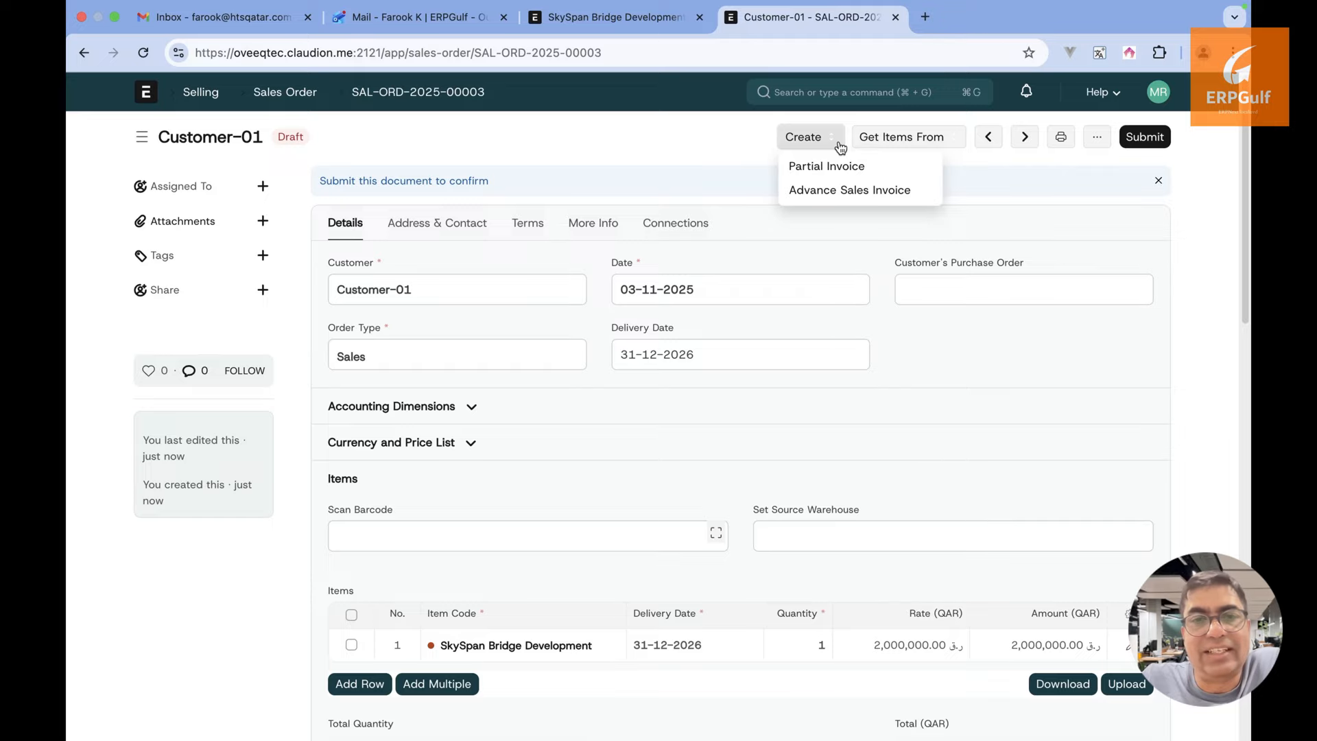
{"action": "left_click", "coordinate": [582, 142]}
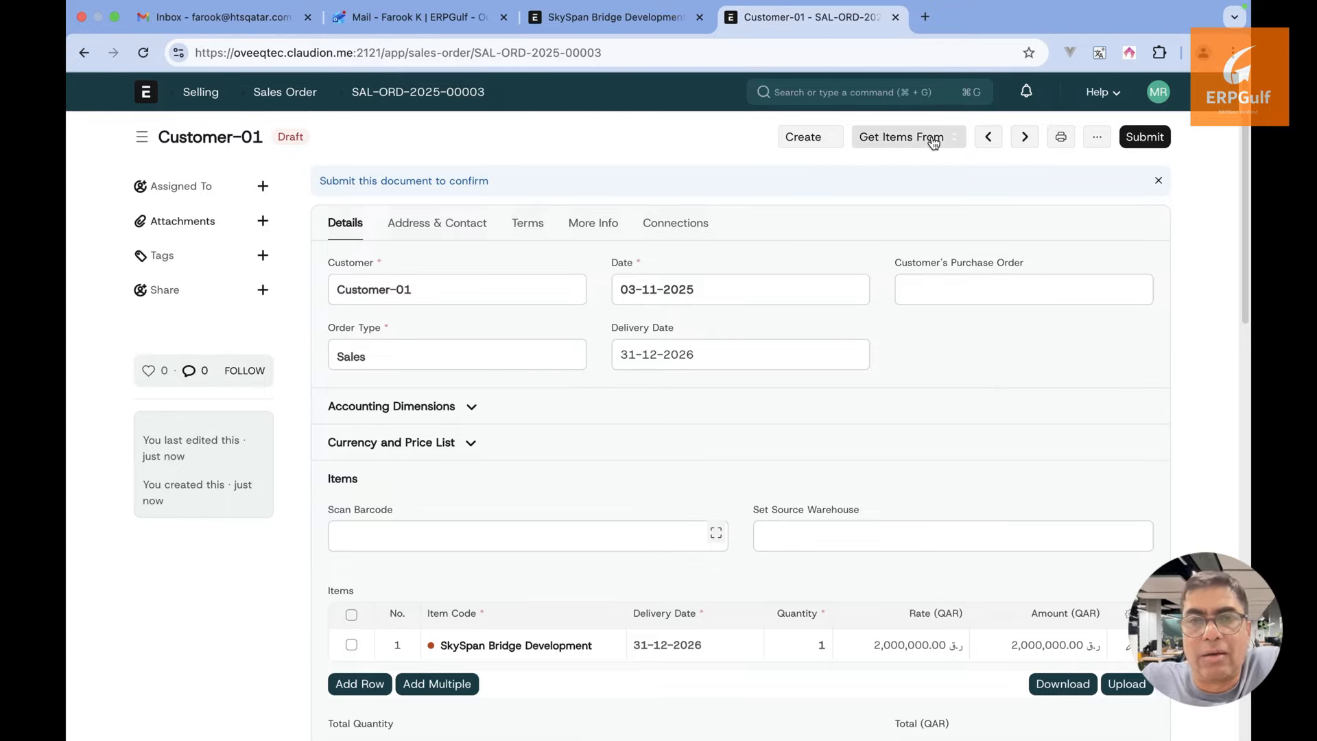
{"action": "left_click", "coordinate": [832, 137]}
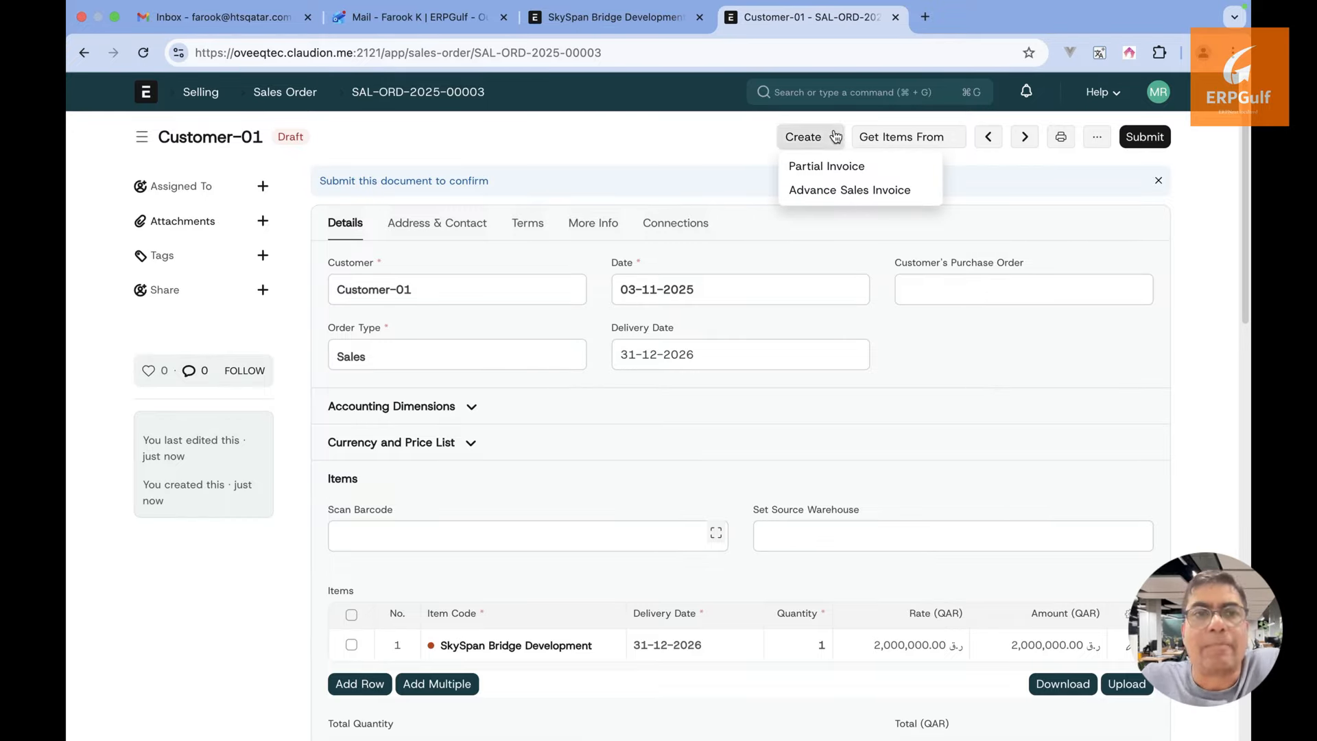
{"action": "left_click", "coordinate": [638, 174]}
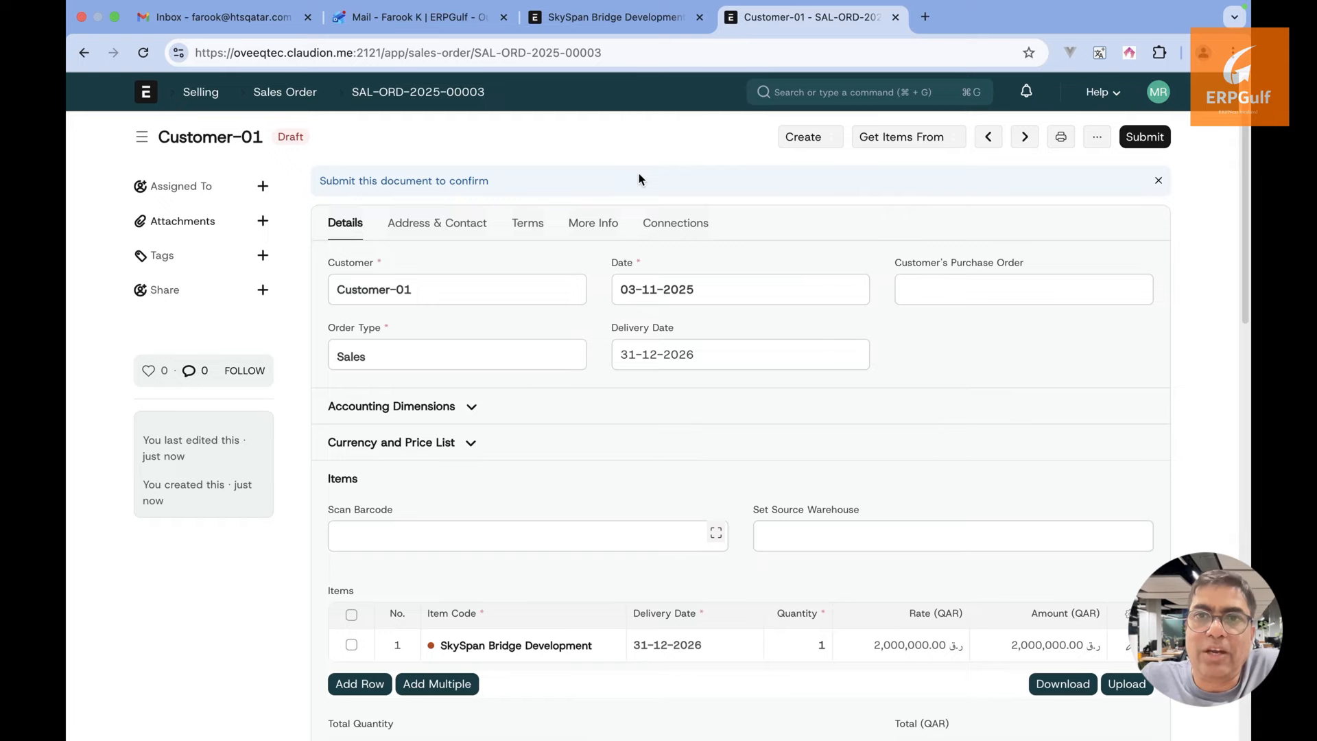
{"action": "key", "text": "super+Tab"}
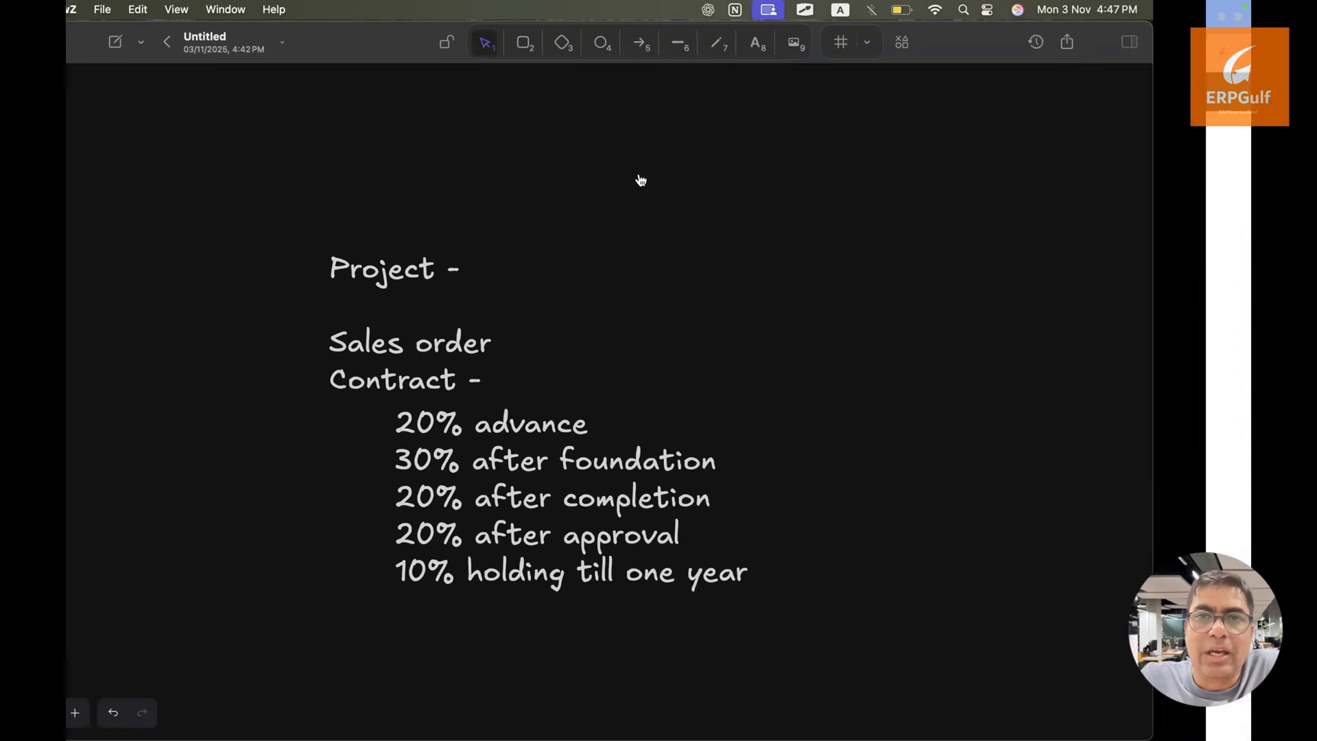
{"action": "left_click", "coordinate": [750, 432]}
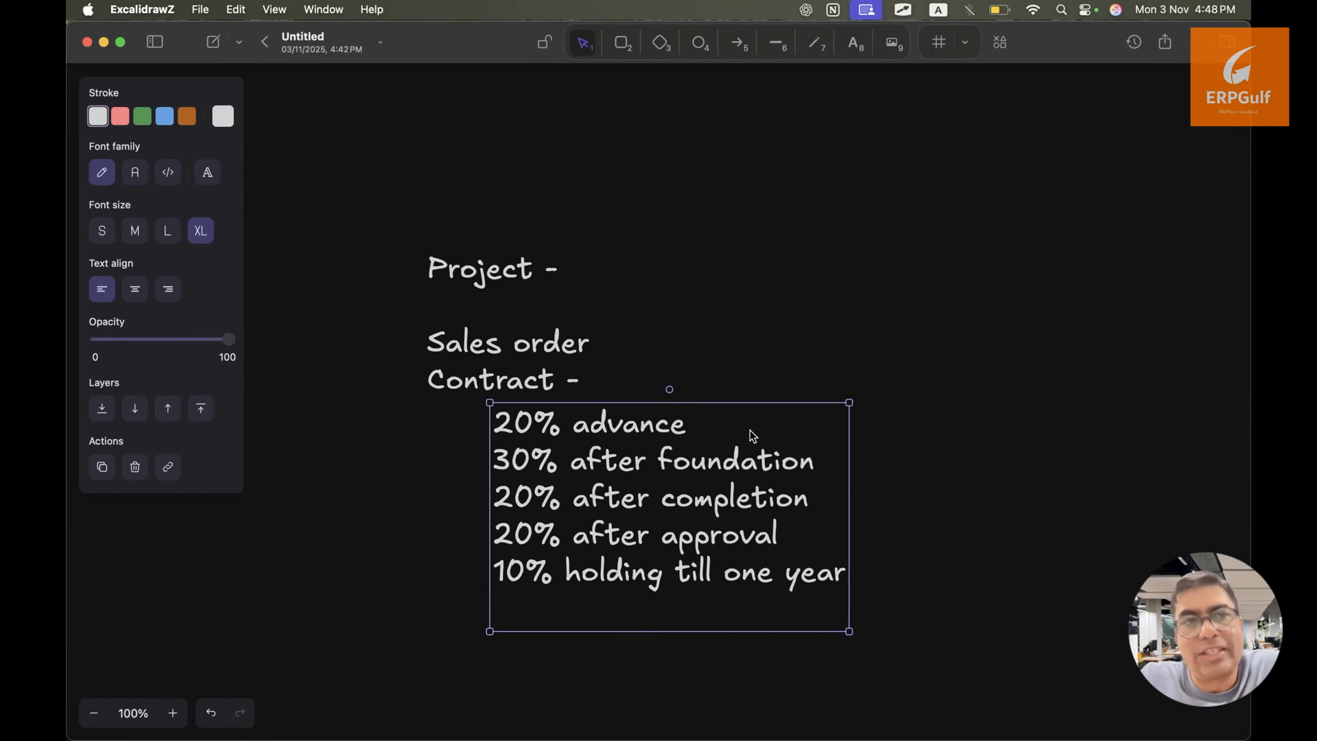
{"action": "key", "text": "super+Tab"}
{"action": "left_click", "coordinate": [830, 138]}
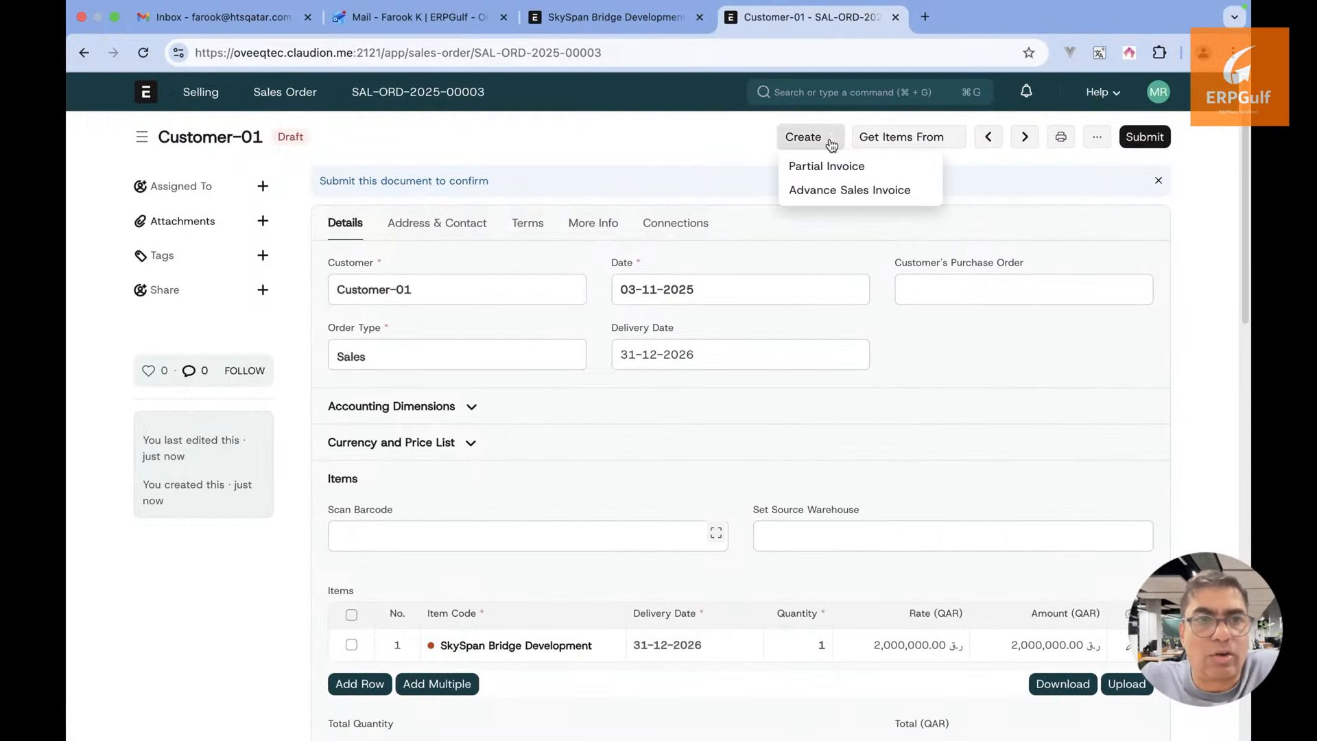
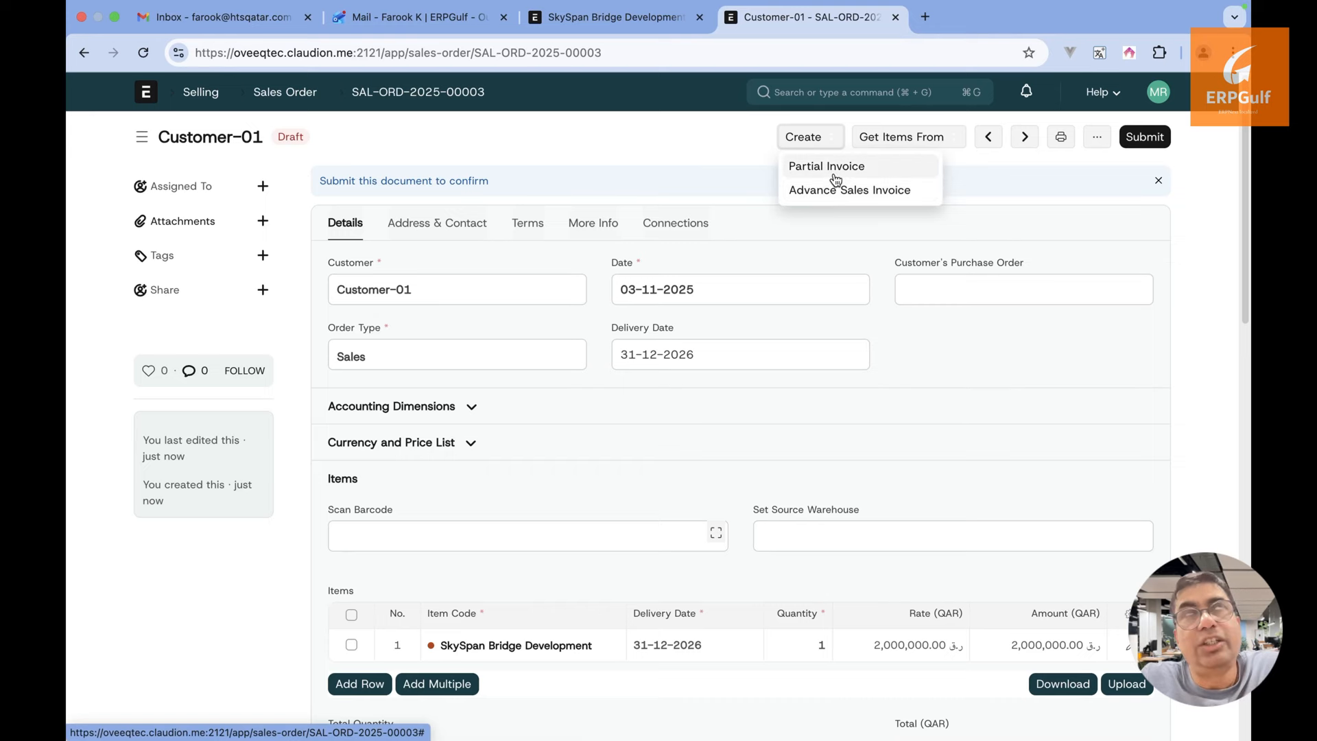
Try creating a Partial Invoice and an Advance Sales Invoice from the draft order, dismissing the errors
{"action": "left_click", "coordinate": [836, 178]}
{"action": "left_click", "coordinate": [656, 202]}
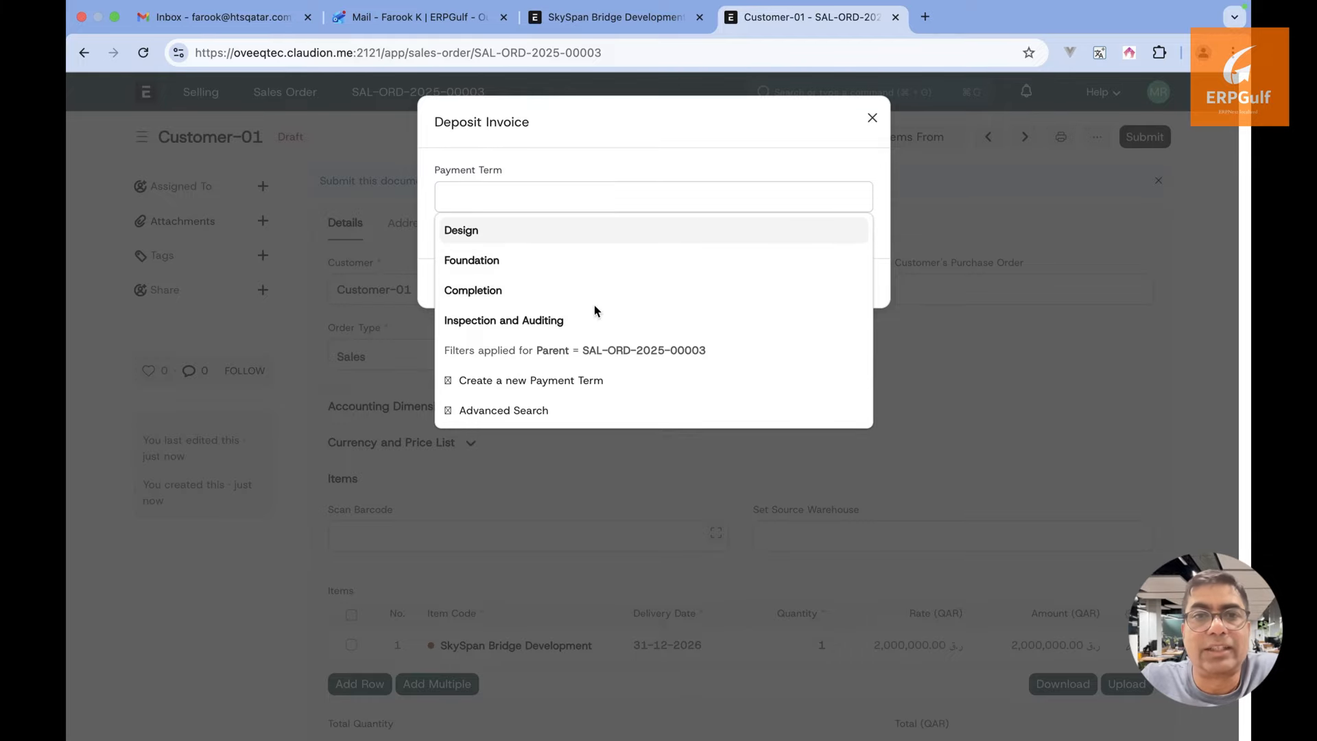
{"action": "left_click", "coordinate": [826, 121]}
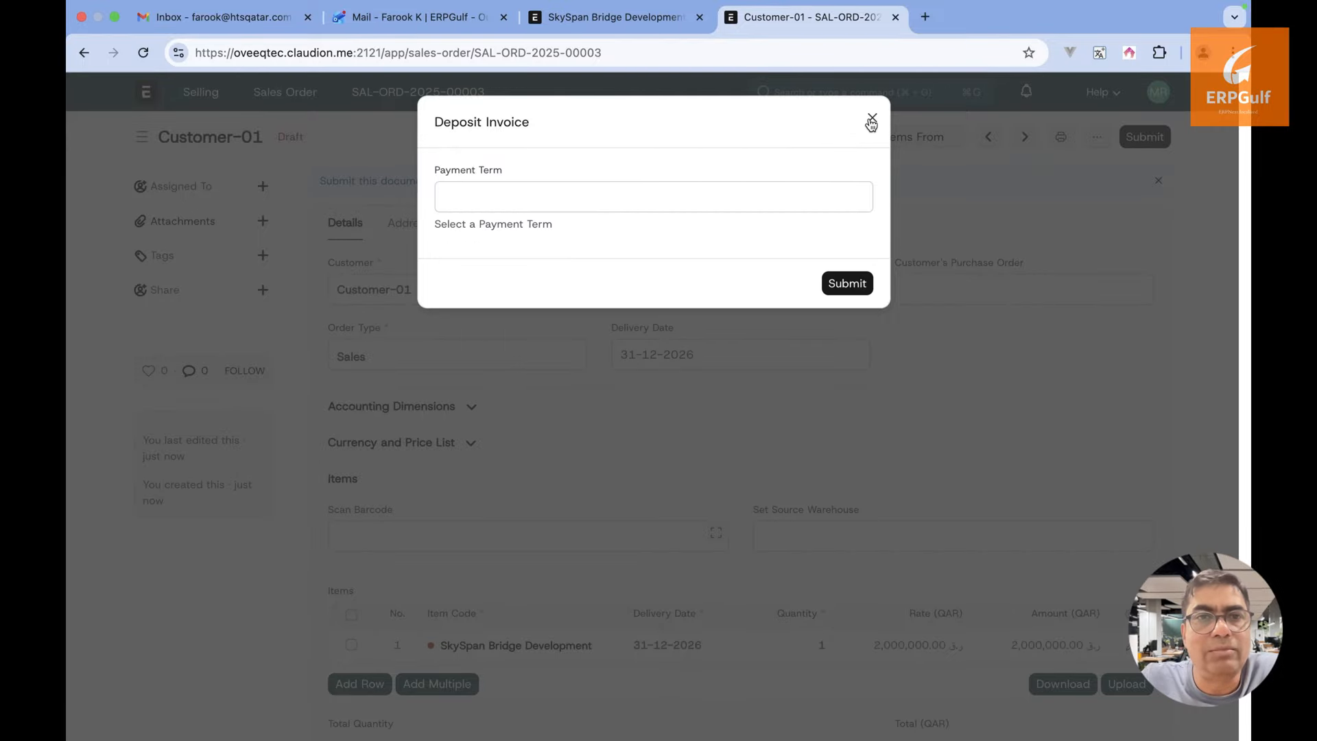
{"action": "left_click", "coordinate": [871, 122]}
{"action": "left_click", "coordinate": [803, 137]}
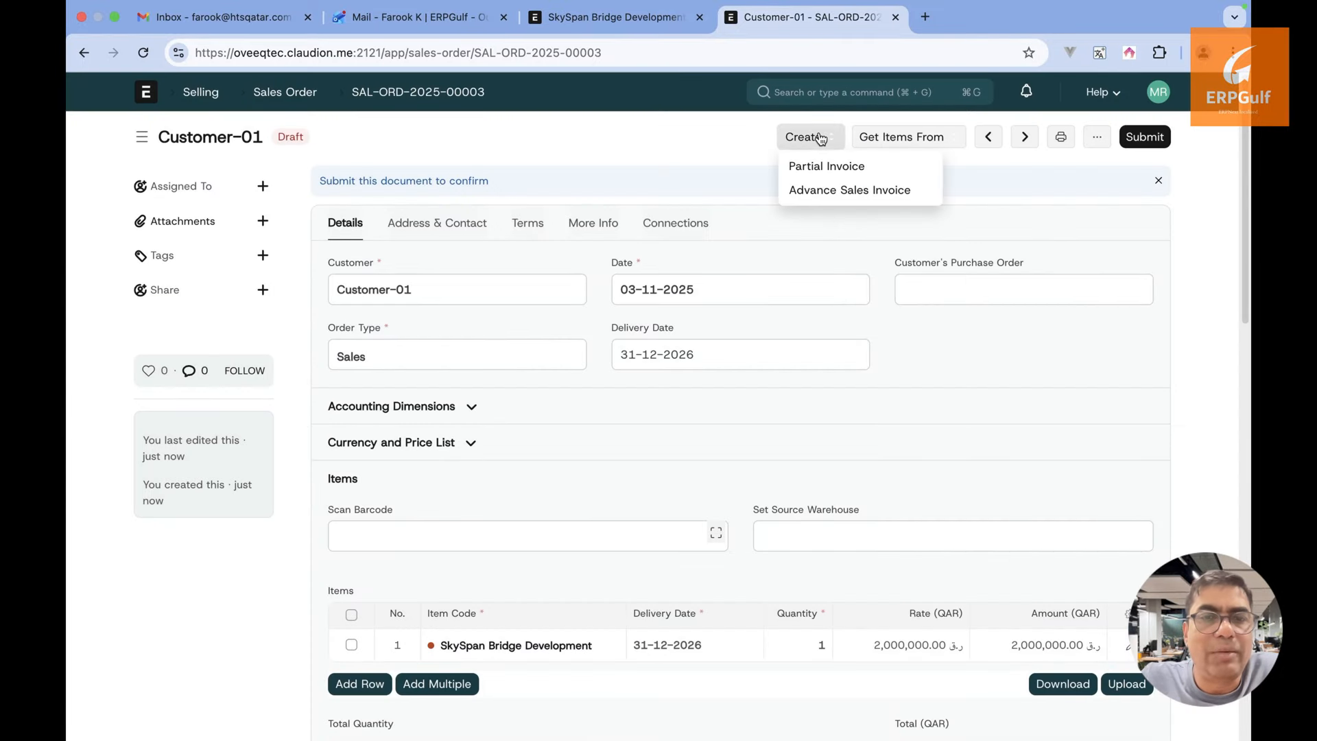
{"action": "left_click", "coordinate": [830, 197]}
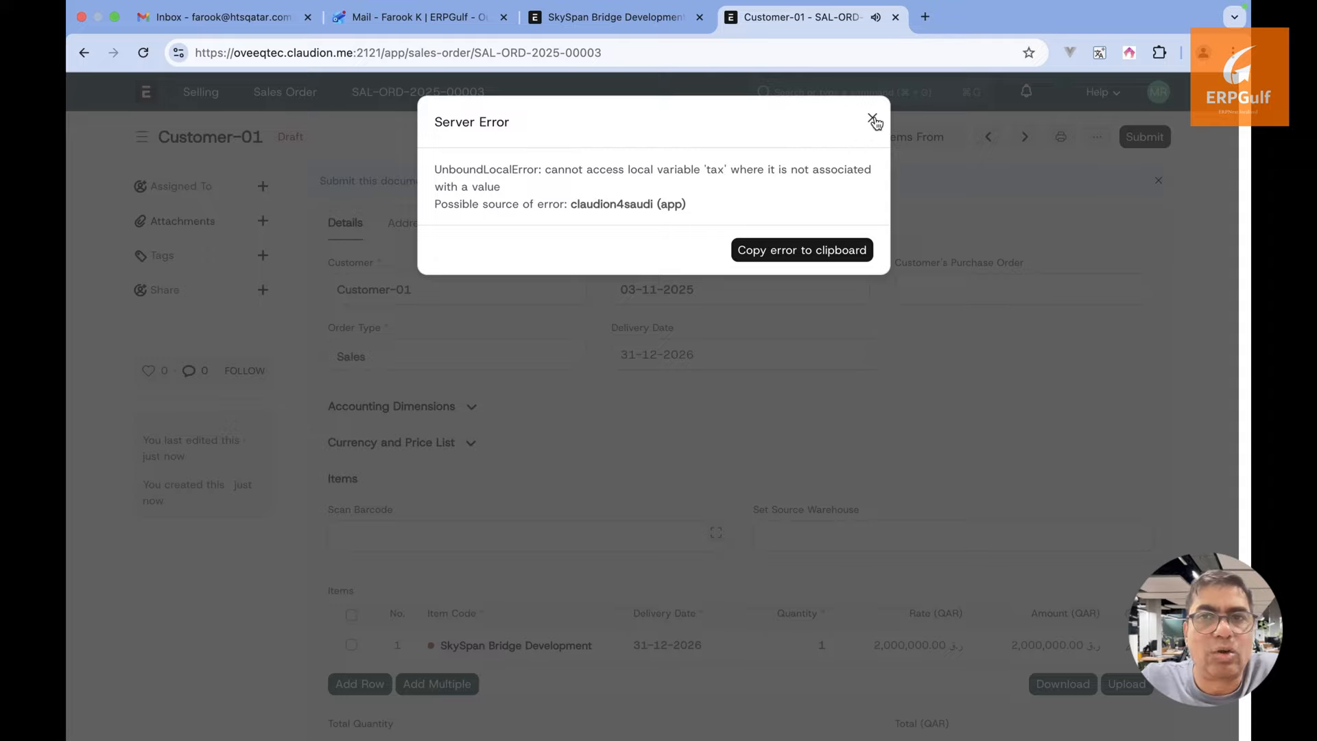
{"action": "left_click", "coordinate": [874, 121]}
Retry a partial invoice for the Design payment term, dismiss the cannot-map error, then submit the order
{"action": "left_click", "coordinate": [809, 136]}
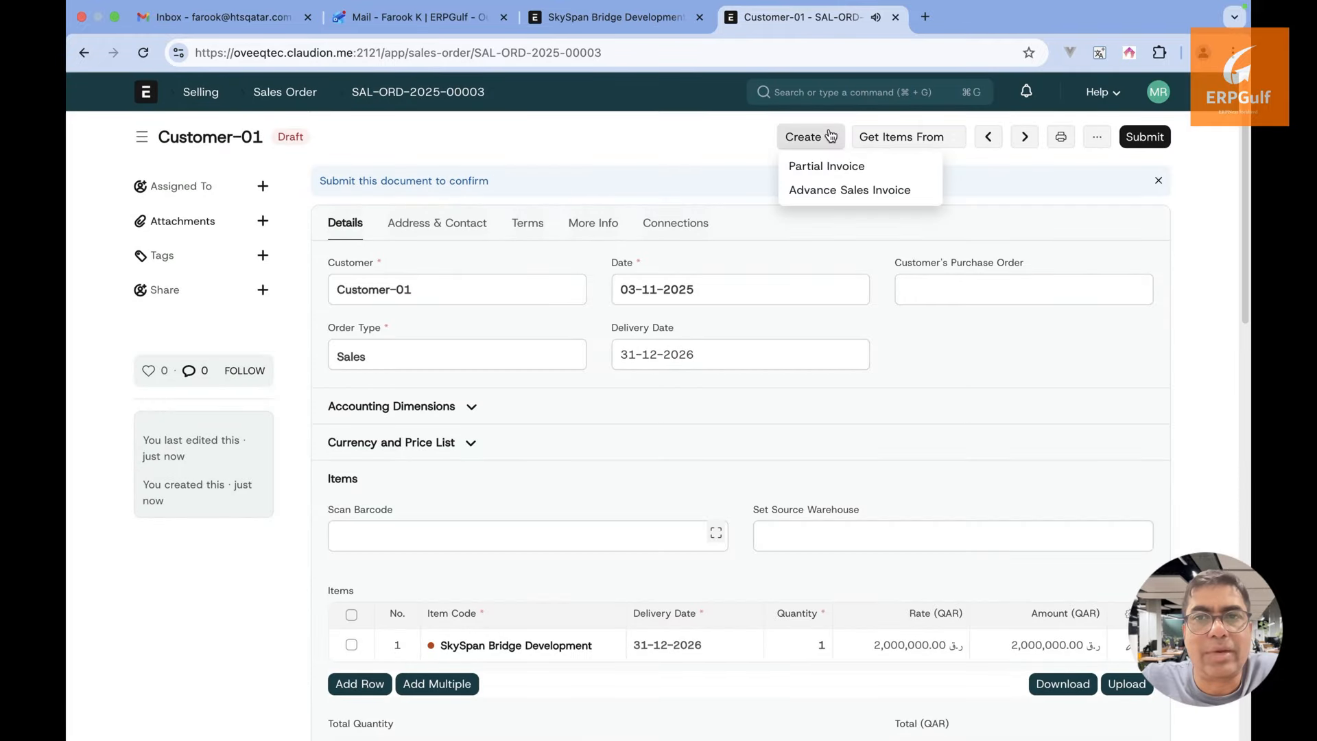
{"action": "left_click", "coordinate": [814, 172]}
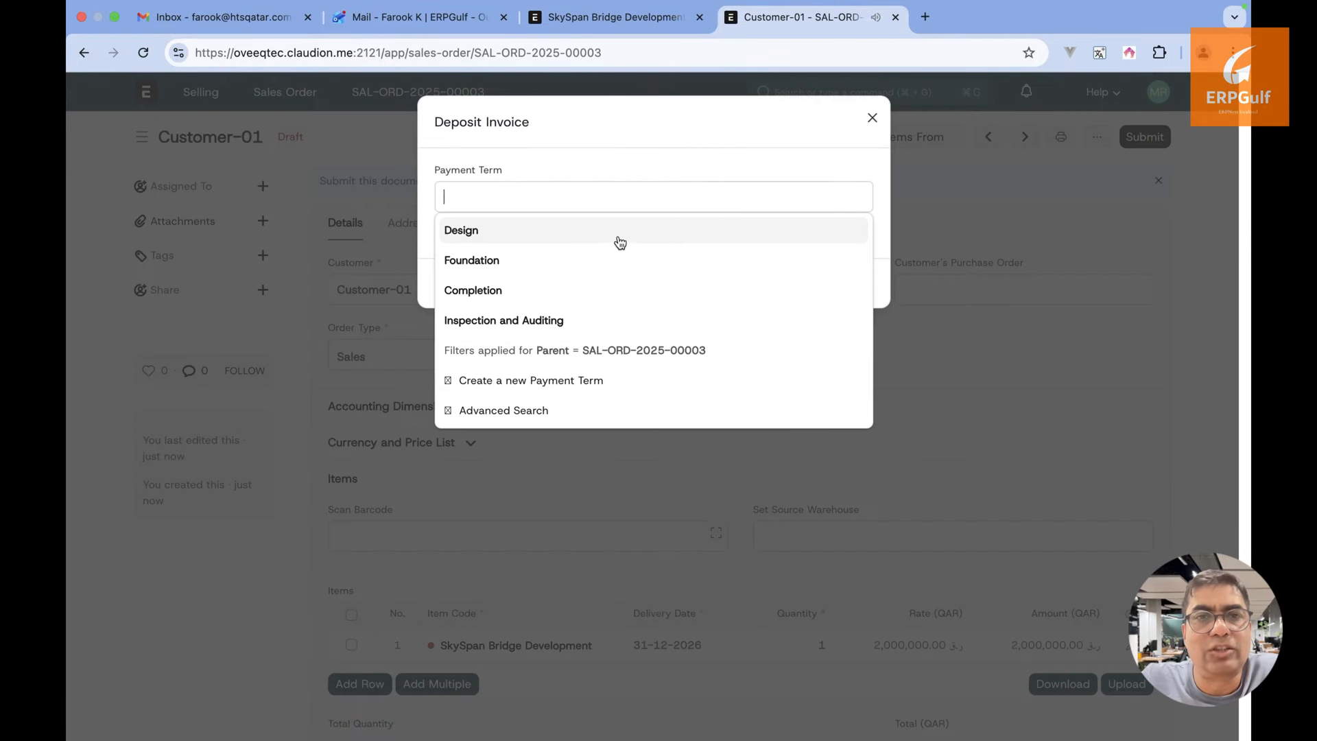
{"action": "left_click", "coordinate": [620, 242]}
{"action": "left_click", "coordinate": [850, 281]}
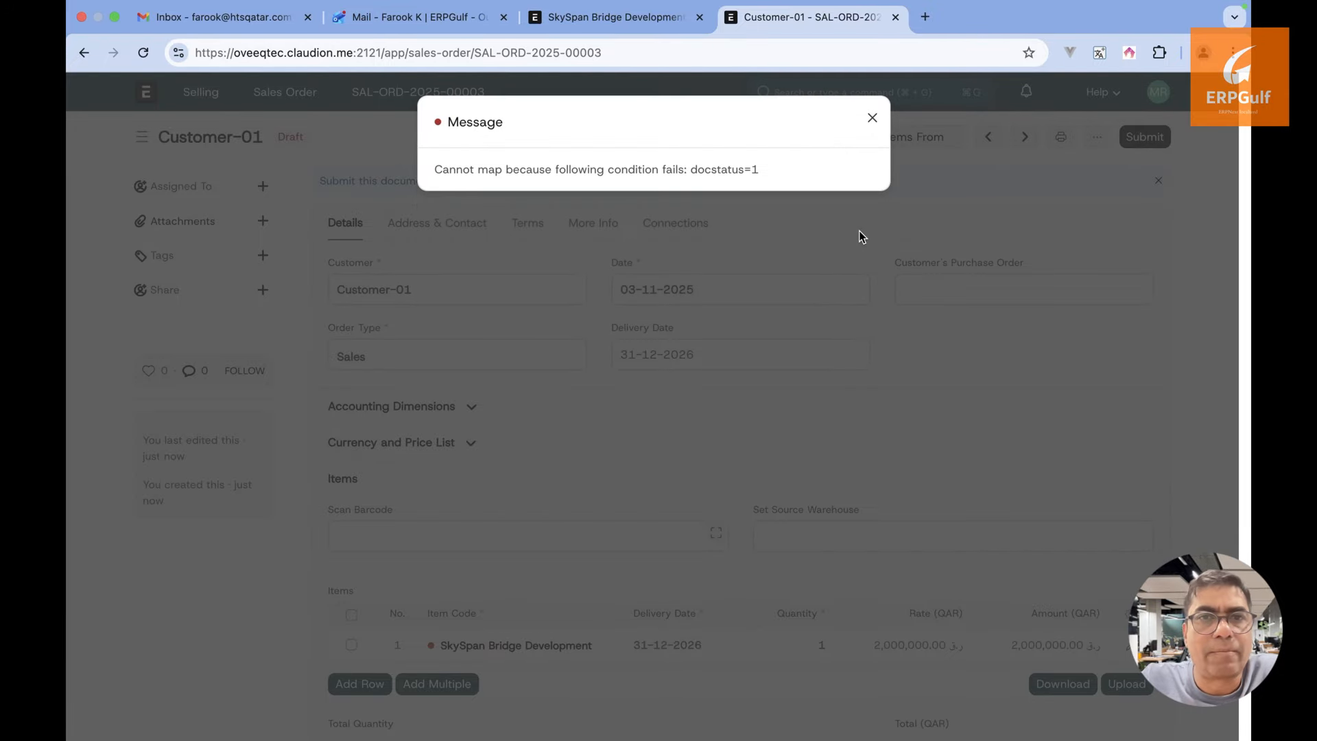
{"action": "left_click", "coordinate": [872, 119]}
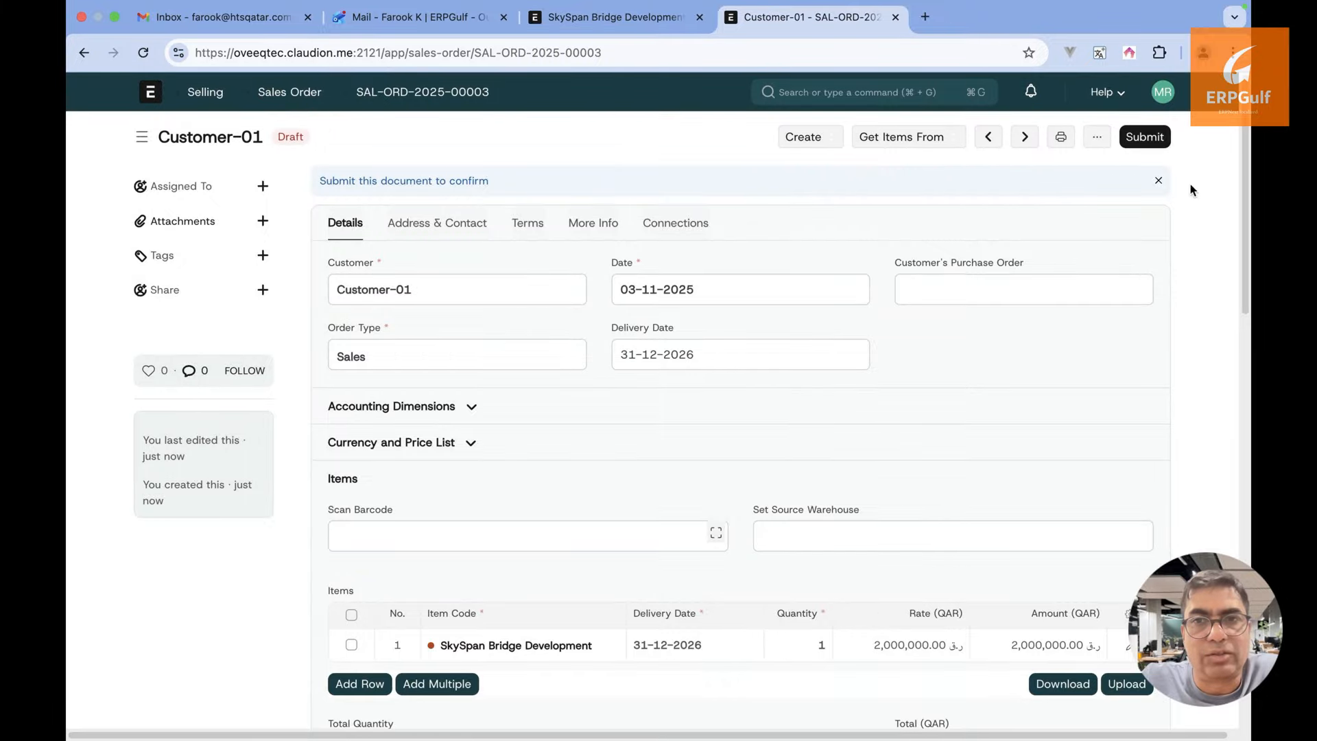
{"action": "left_click", "coordinate": [1160, 138]}
Confirm the order's submission and create a partial sales invoice for the Design payment term
{"action": "left_click", "coordinate": [856, 229]}
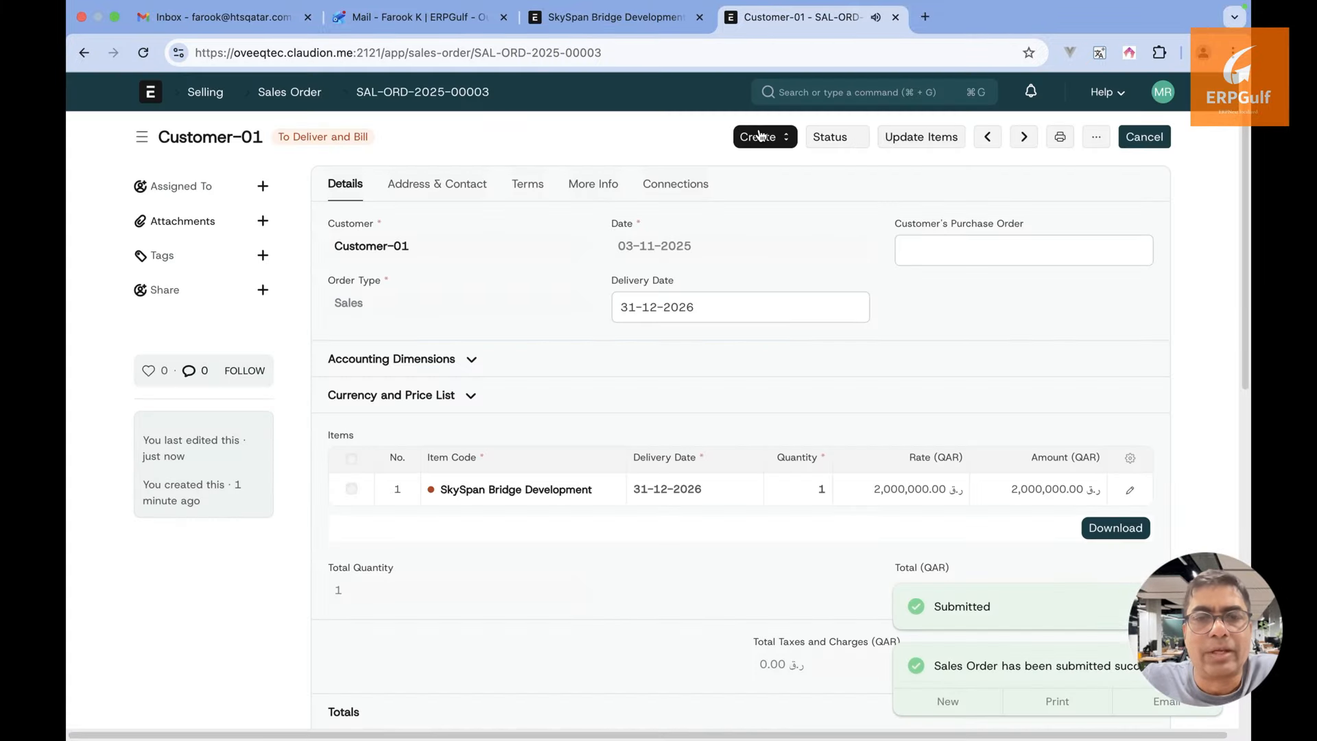
{"action": "left_click", "coordinate": [770, 136]}
{"action": "left_click", "coordinate": [770, 168]}
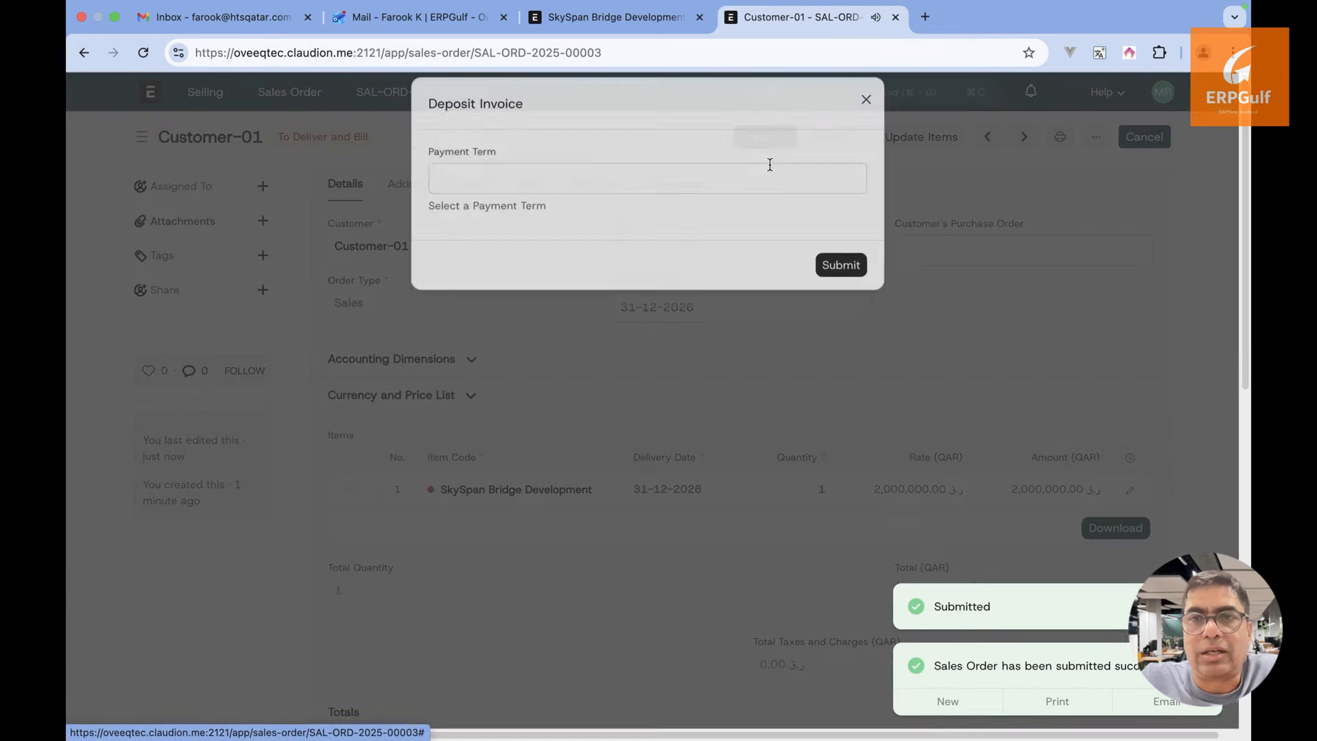
{"action": "left_click", "coordinate": [591, 189]}
{"action": "left_click", "coordinate": [544, 231]}
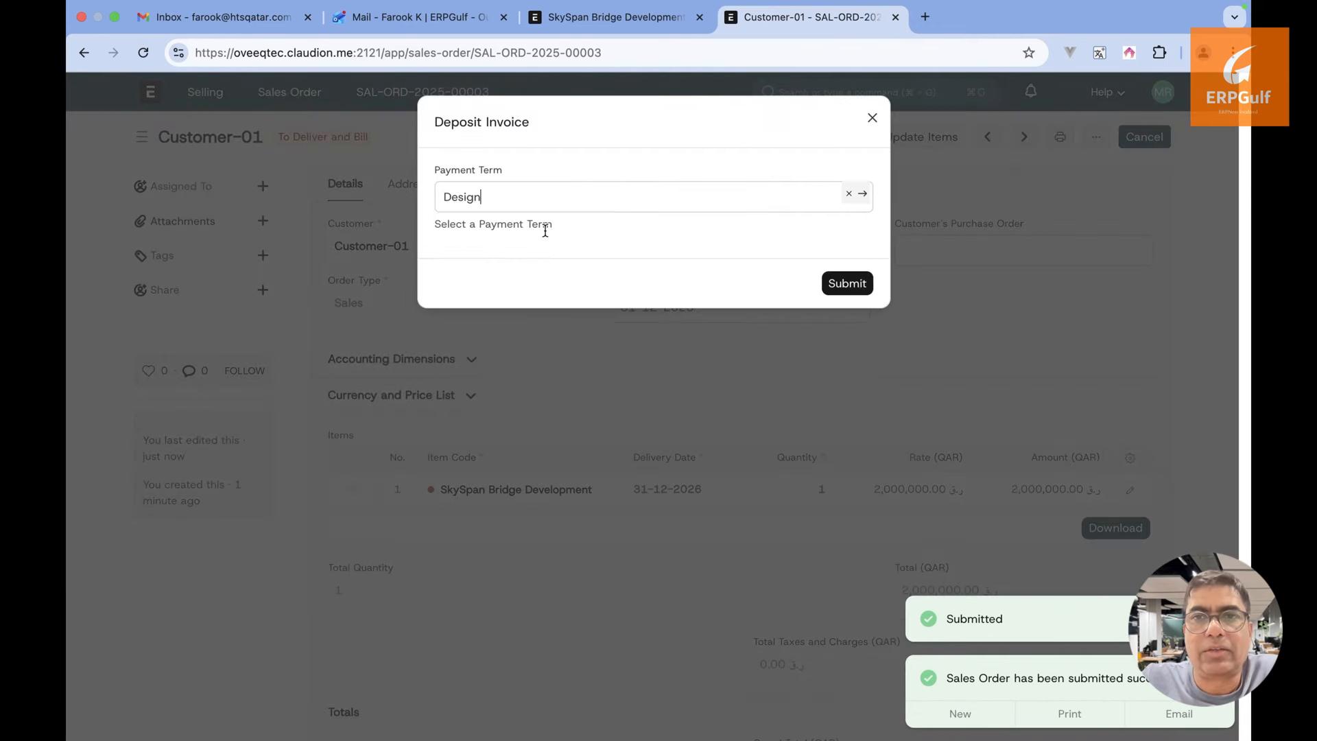
{"action": "left_click", "coordinate": [845, 273]}
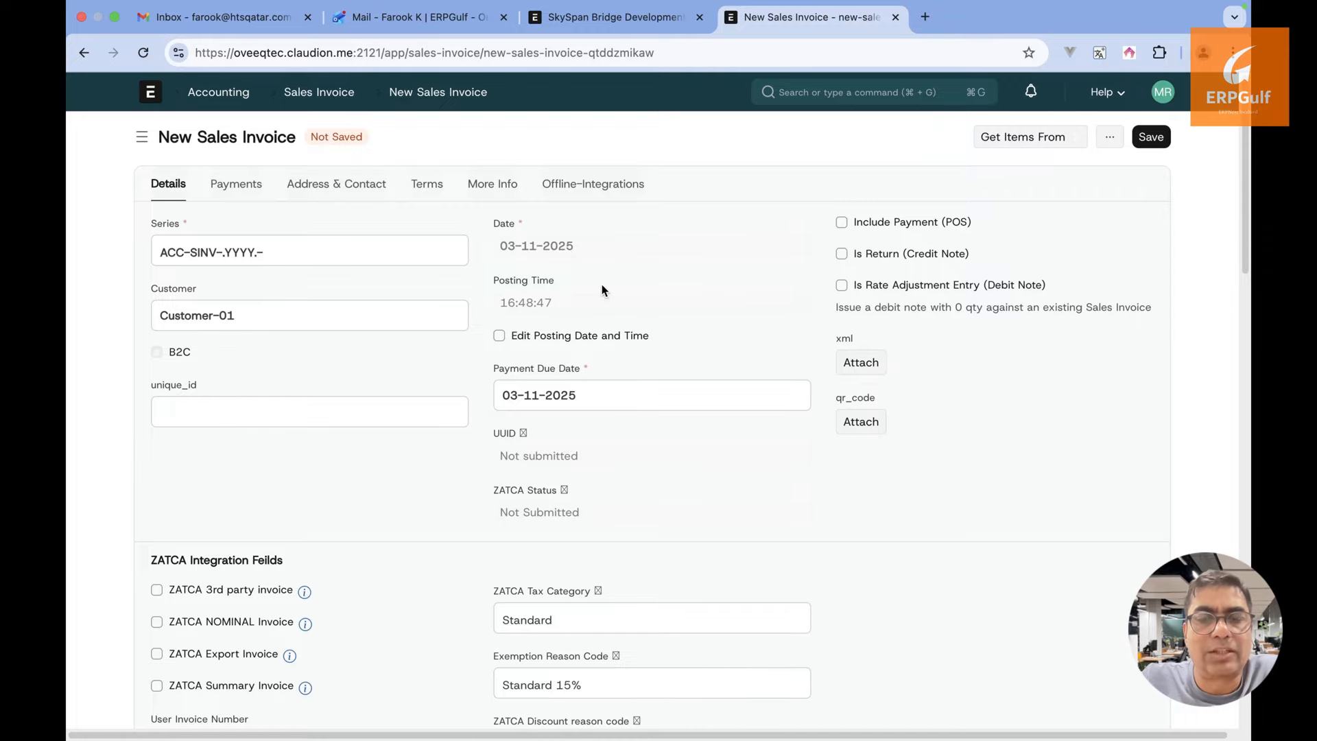
Review the new 400,000.00 QAR invoice and add an empty row to its Sales Taxes and Charges table
{"action": "scroll", "coordinate": [602, 284], "scroll_direction": "down", "scroll_amount": 8}
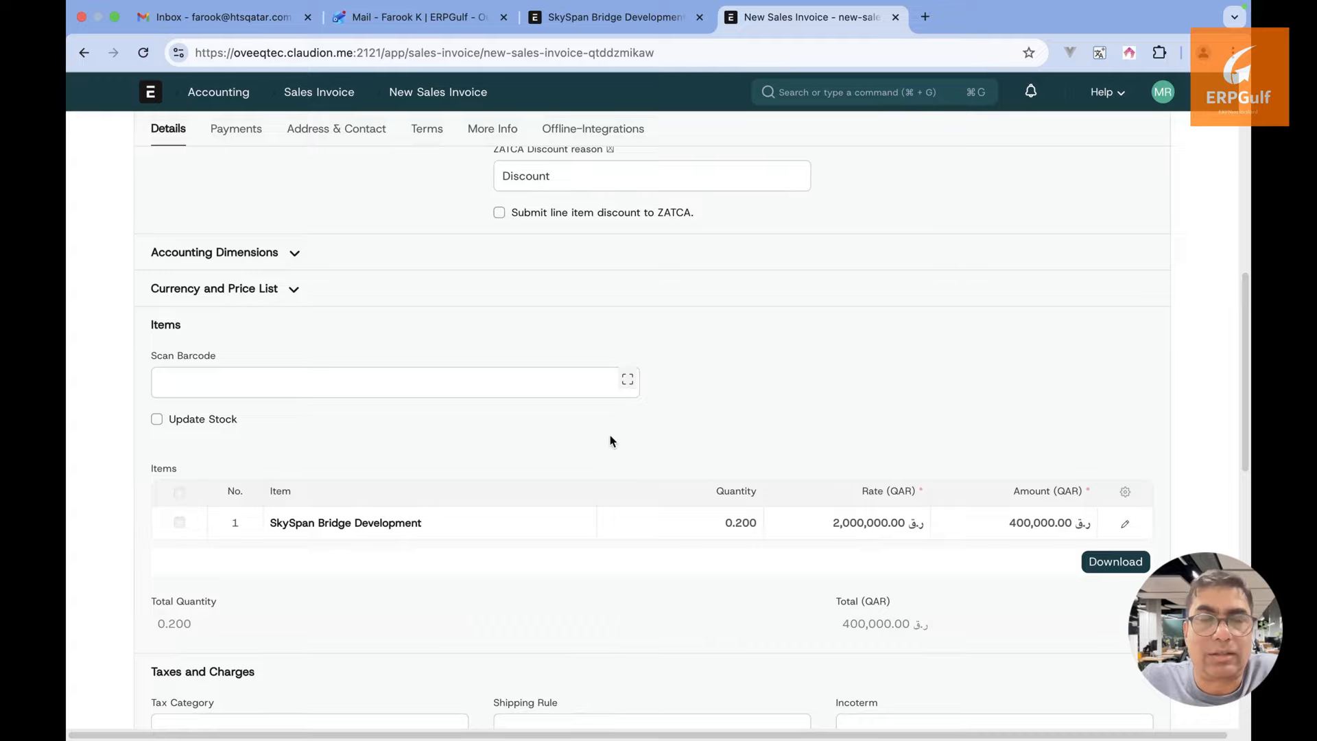
{"action": "scroll", "coordinate": [610, 435], "scroll_direction": "up", "scroll_amount": 10}
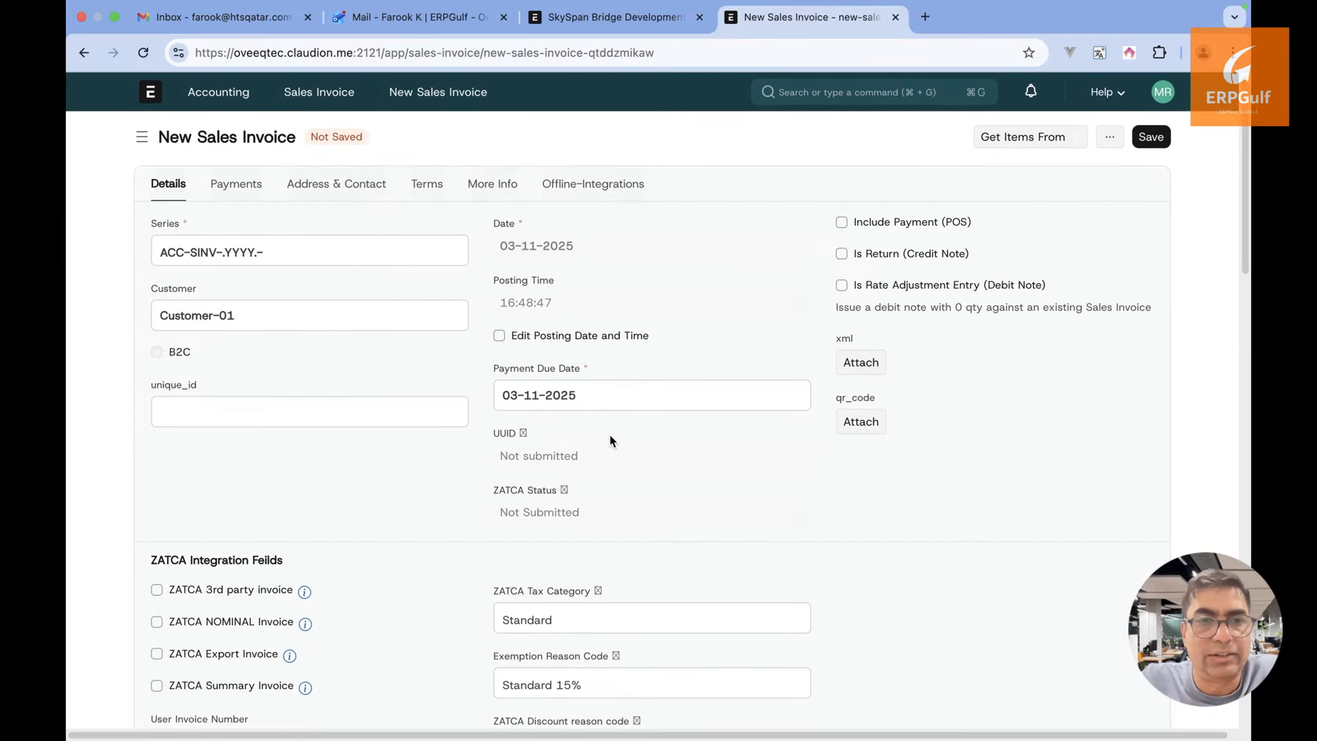
{"action": "scroll", "coordinate": [611, 435], "scroll_direction": "down", "scroll_amount": 8}
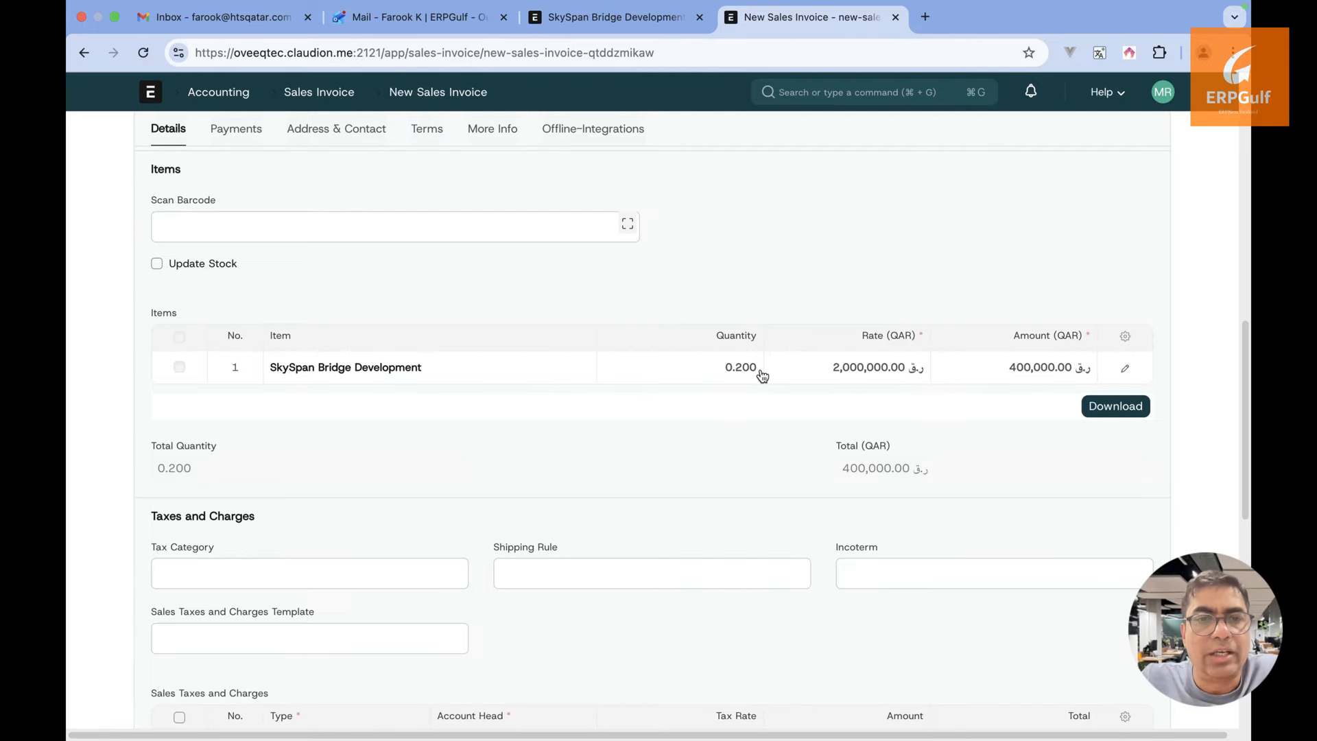
{"action": "scroll", "coordinate": [747, 405], "scroll_direction": "down", "scroll_amount": 6}
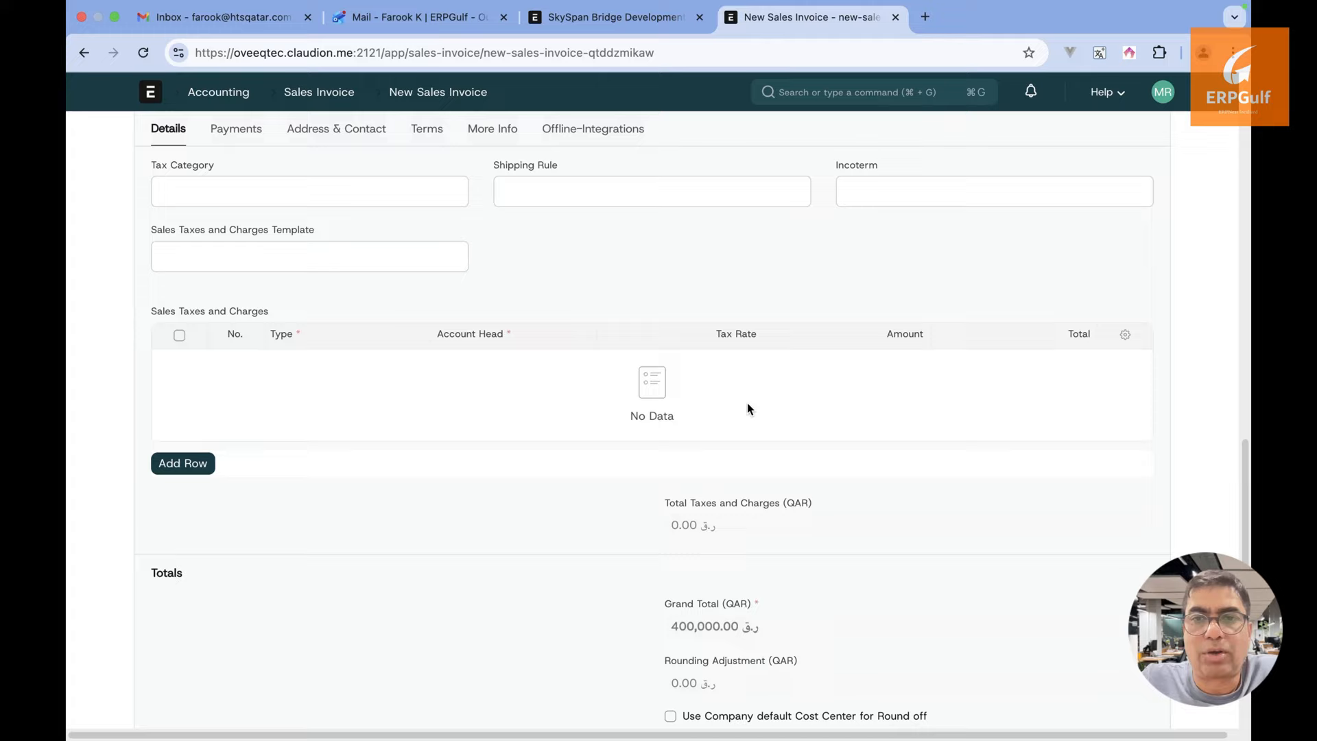
{"action": "left_click", "coordinate": [192, 424]}
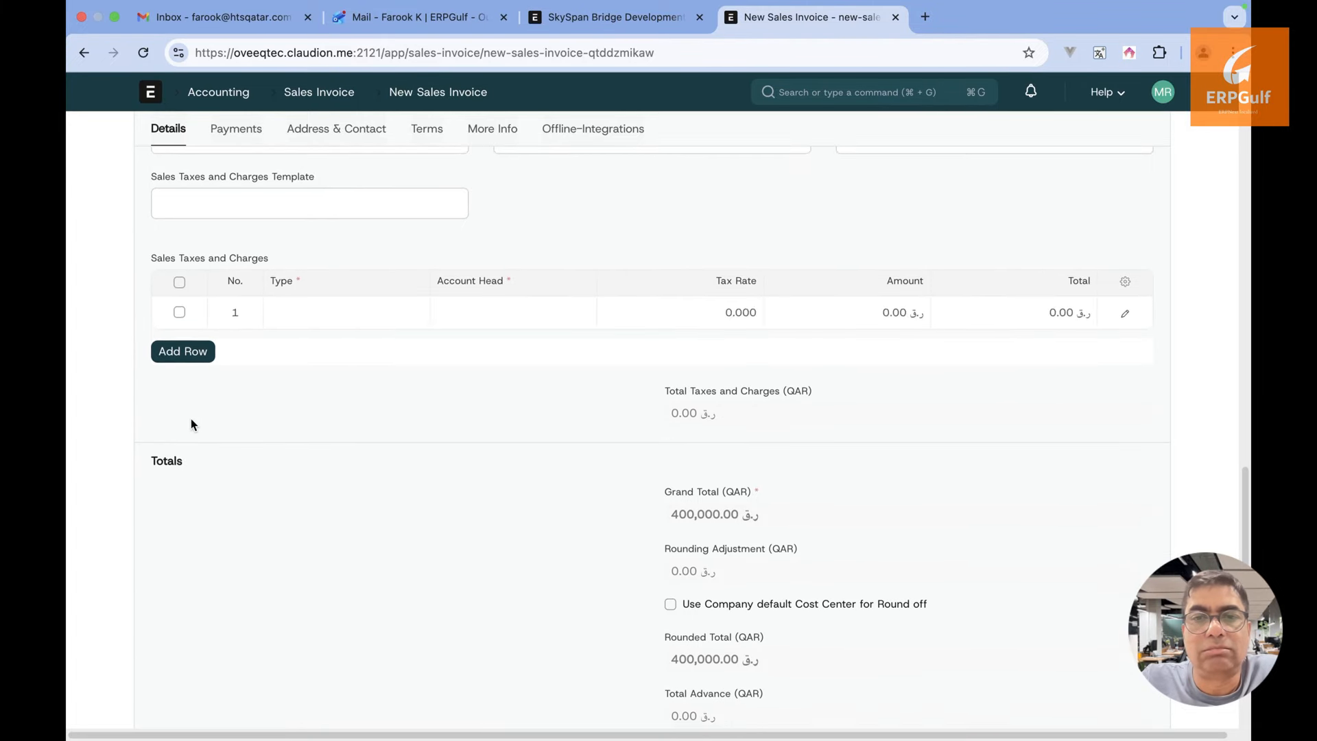
{"action": "scroll", "coordinate": [392, 246], "scroll_direction": "up", "scroll_amount": 12}
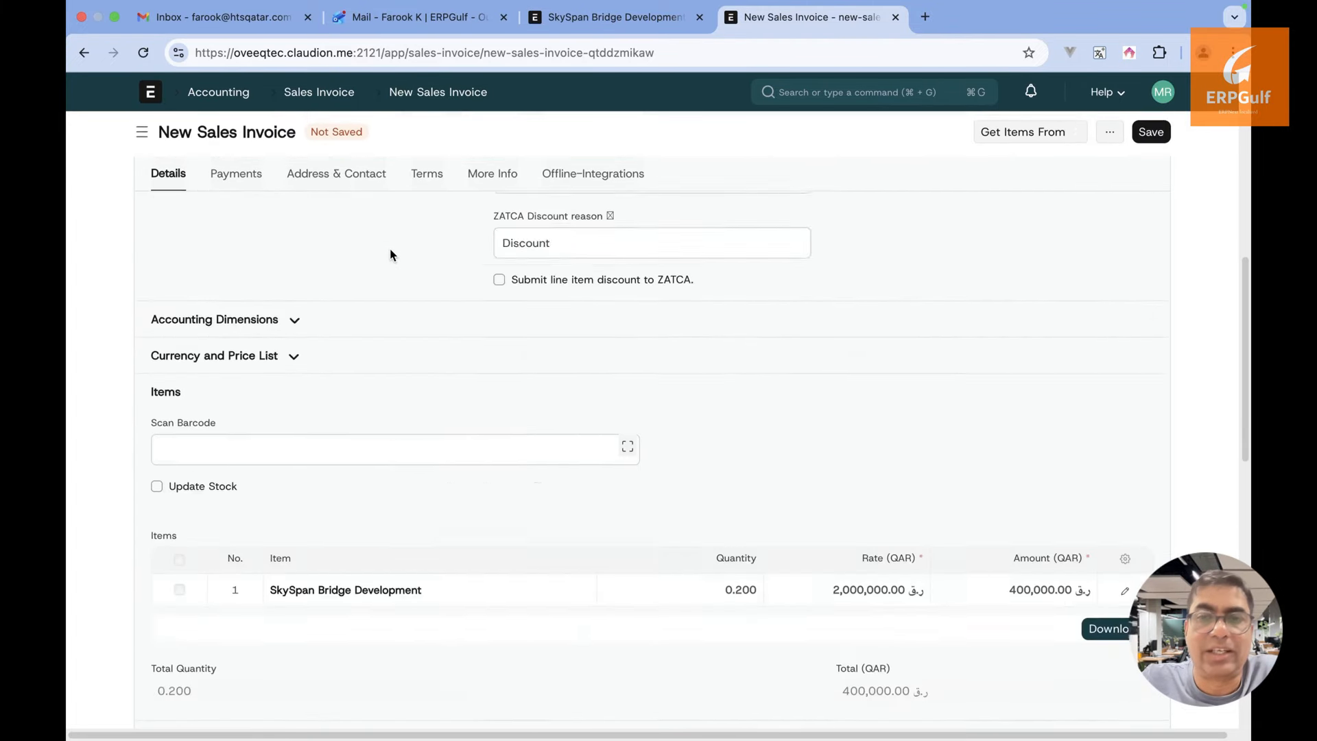
{"action": "scroll", "coordinate": [390, 249], "scroll_direction": "down", "scroll_amount": 3}
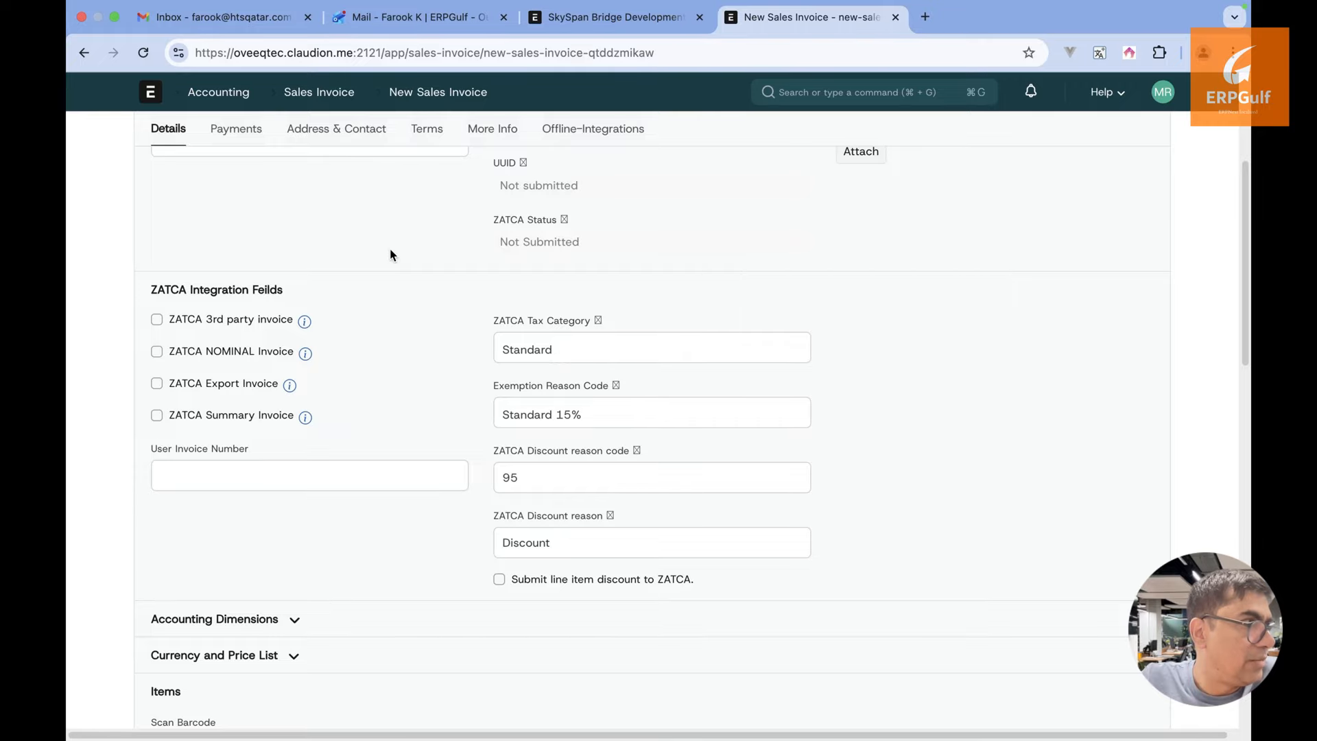
{"action": "scroll", "coordinate": [391, 256], "scroll_direction": "down", "scroll_amount": 2}
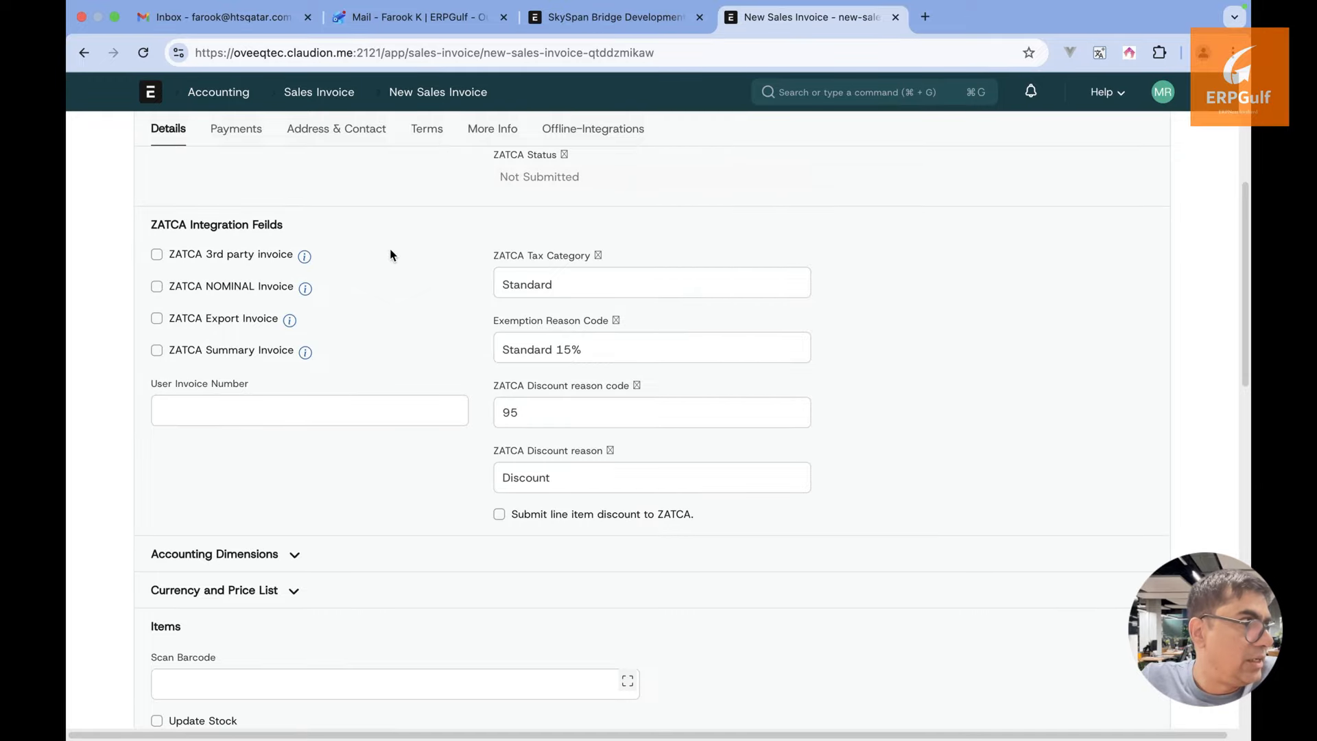
{"action": "scroll", "coordinate": [390, 255], "scroll_direction": "down", "scroll_amount": 1}
{"action": "scroll", "coordinate": [390, 255], "scroll_direction": "up", "scroll_amount": 10}
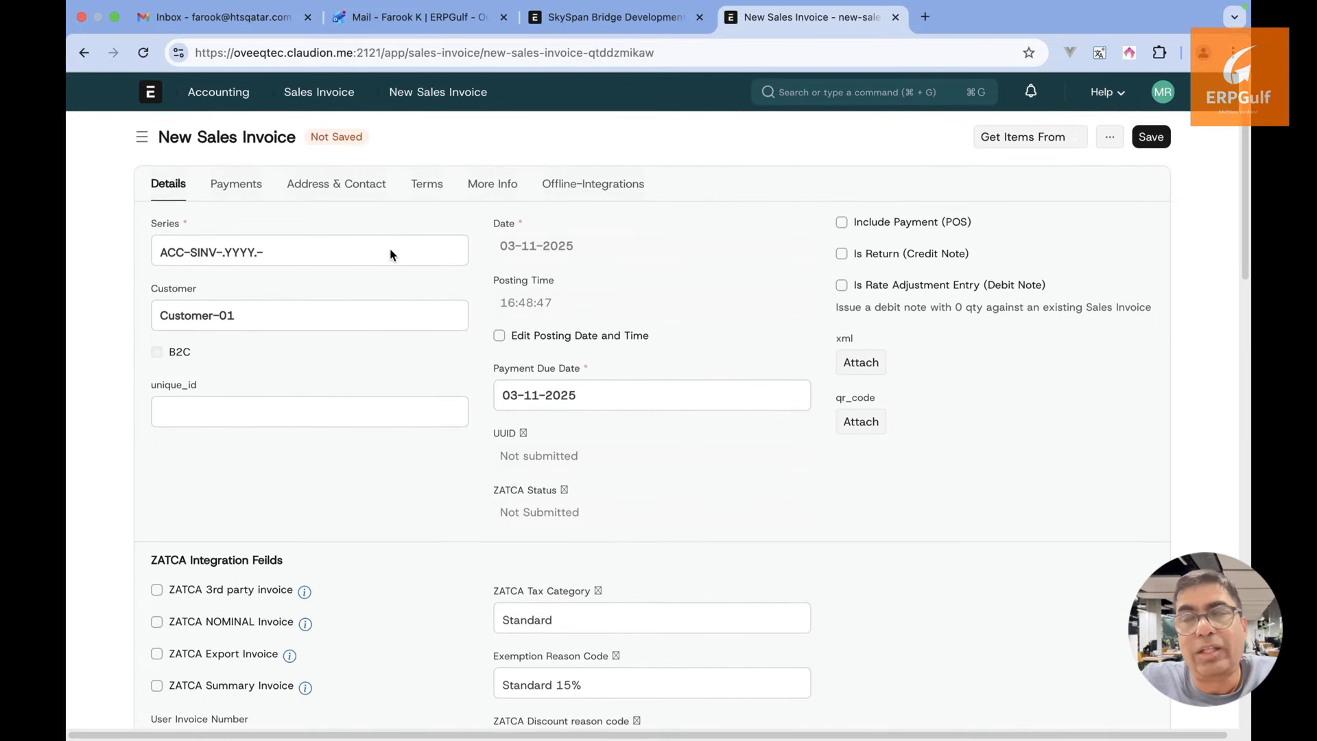
{"action": "scroll", "coordinate": [390, 256], "scroll_direction": "down", "scroll_amount": 2}
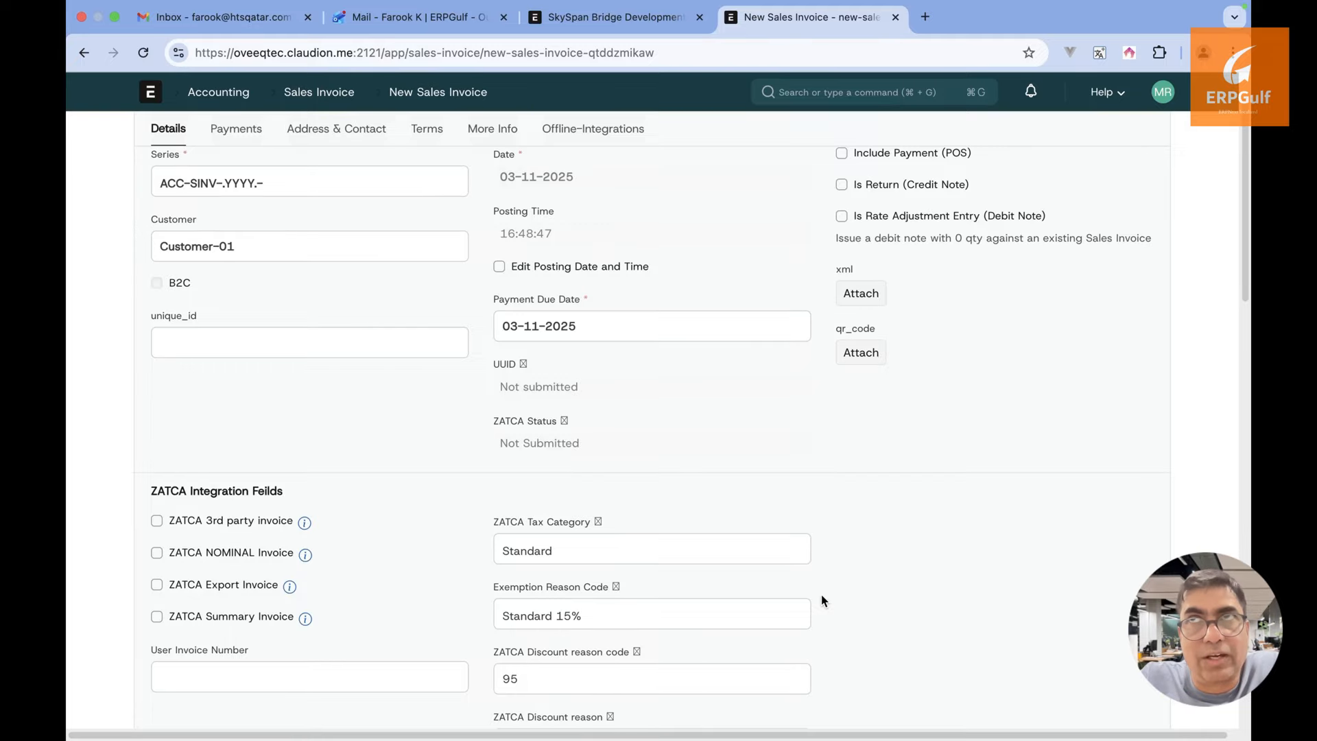
{"action": "scroll", "coordinate": [823, 601], "scroll_direction": "down", "scroll_amount": 6}
{"action": "scroll", "coordinate": [824, 601], "scroll_direction": "down", "scroll_amount": 1}
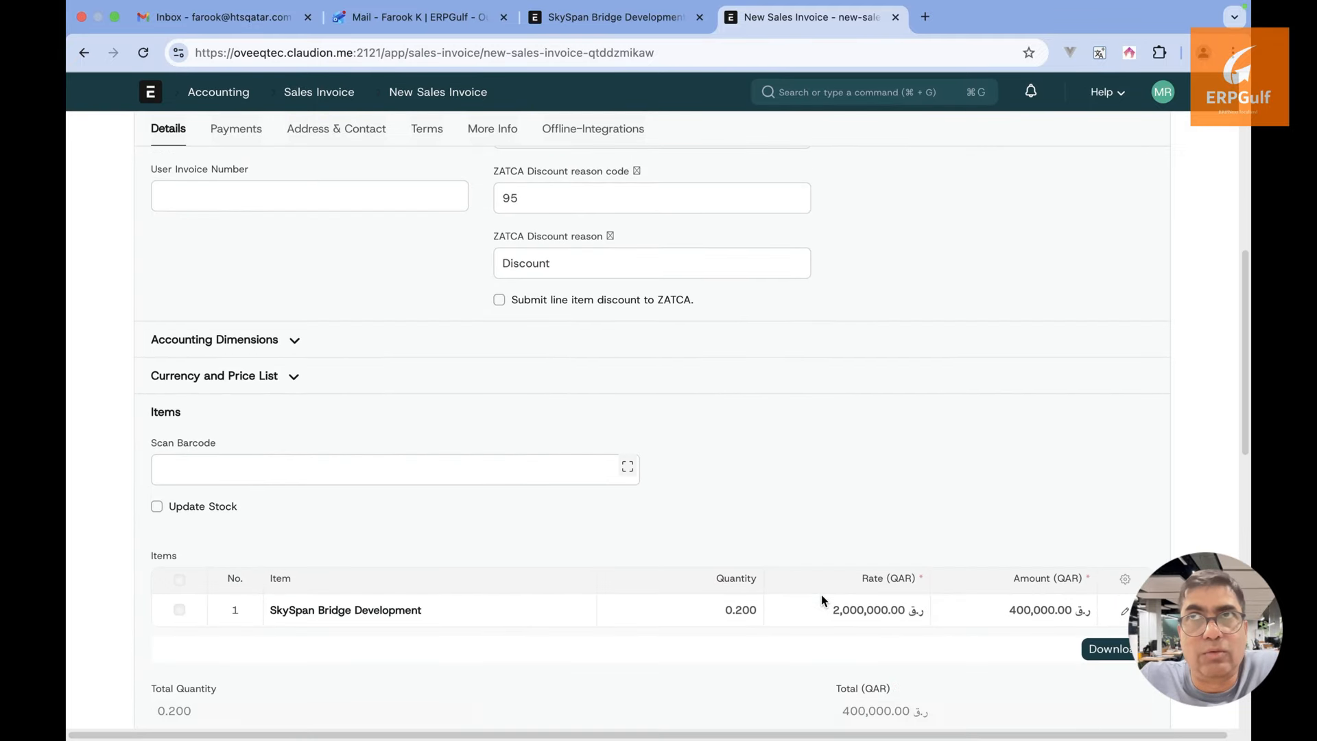
{"action": "scroll", "coordinate": [822, 597], "scroll_direction": "down", "scroll_amount": 7}
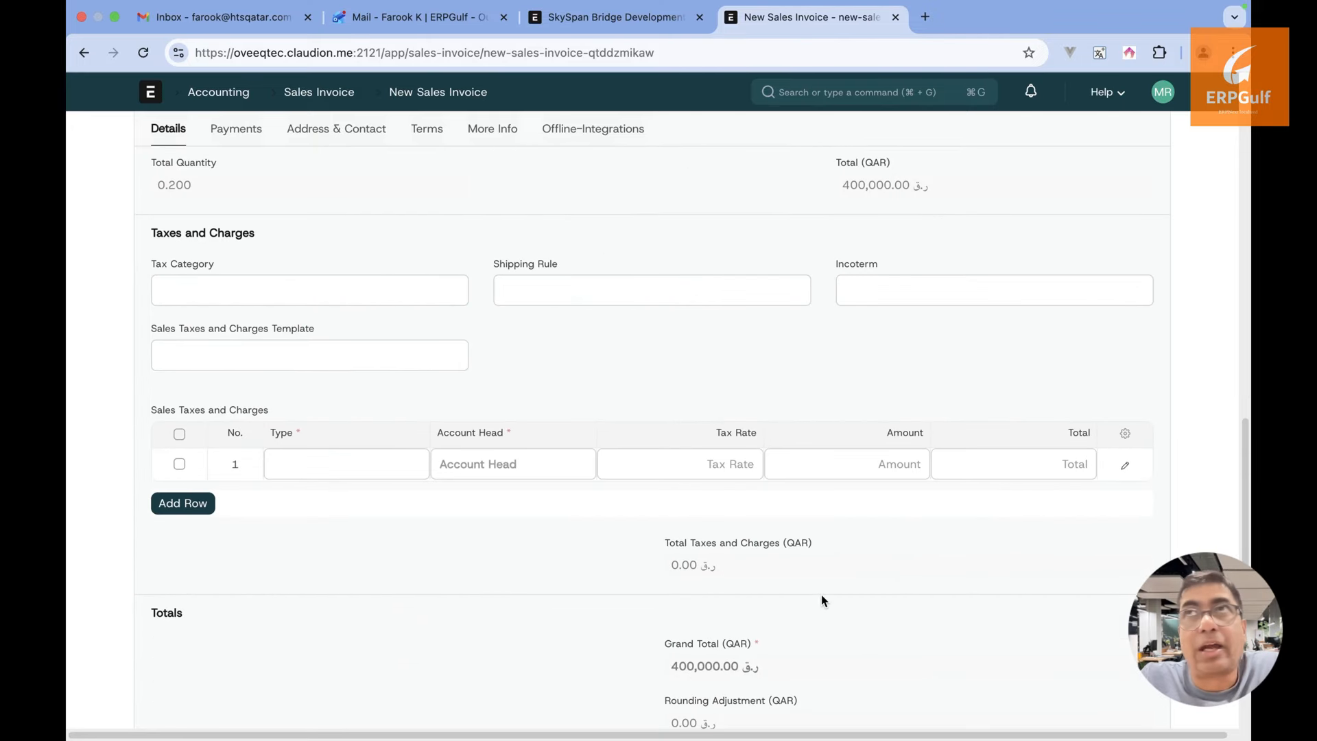
{"action": "scroll", "coordinate": [376, 489], "scroll_direction": "up", "scroll_amount": 15}
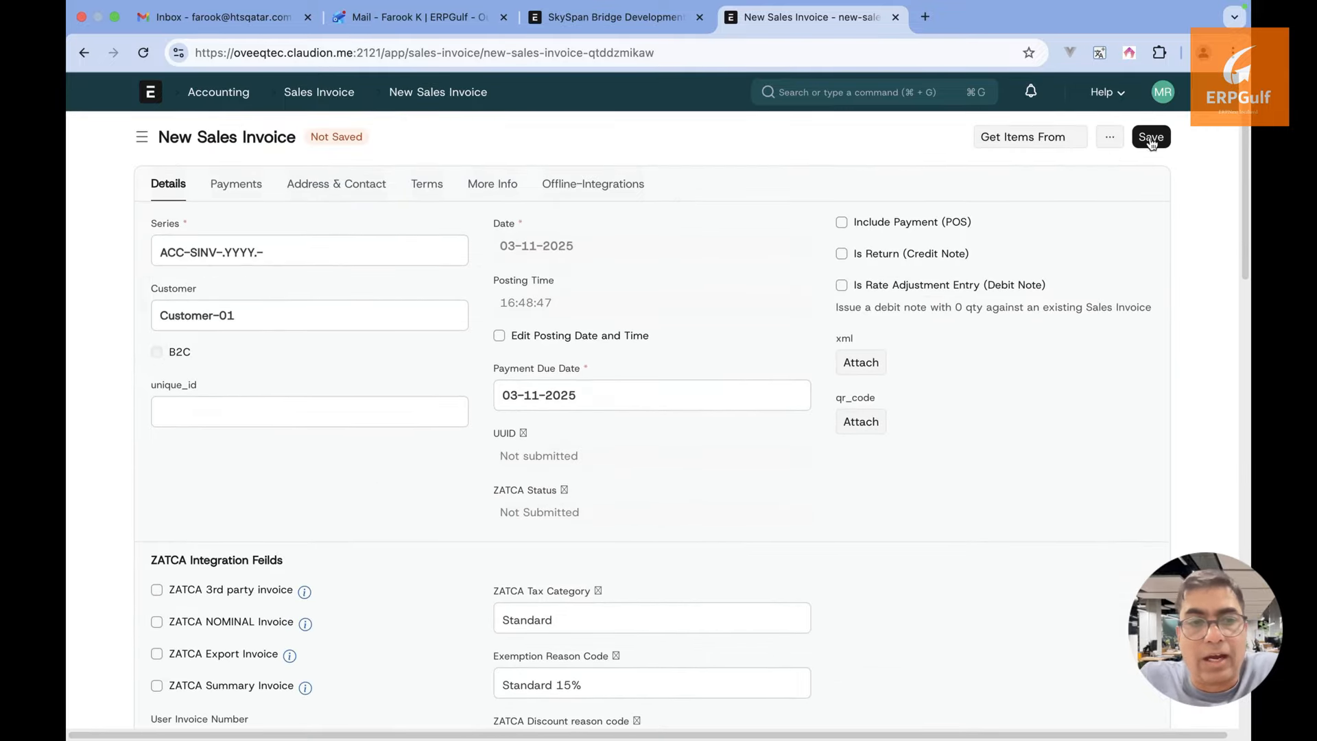
After a failed save, set the first tax row to On Net Total with a 15 tax rate
{"action": "left_click", "coordinate": [1159, 138]}
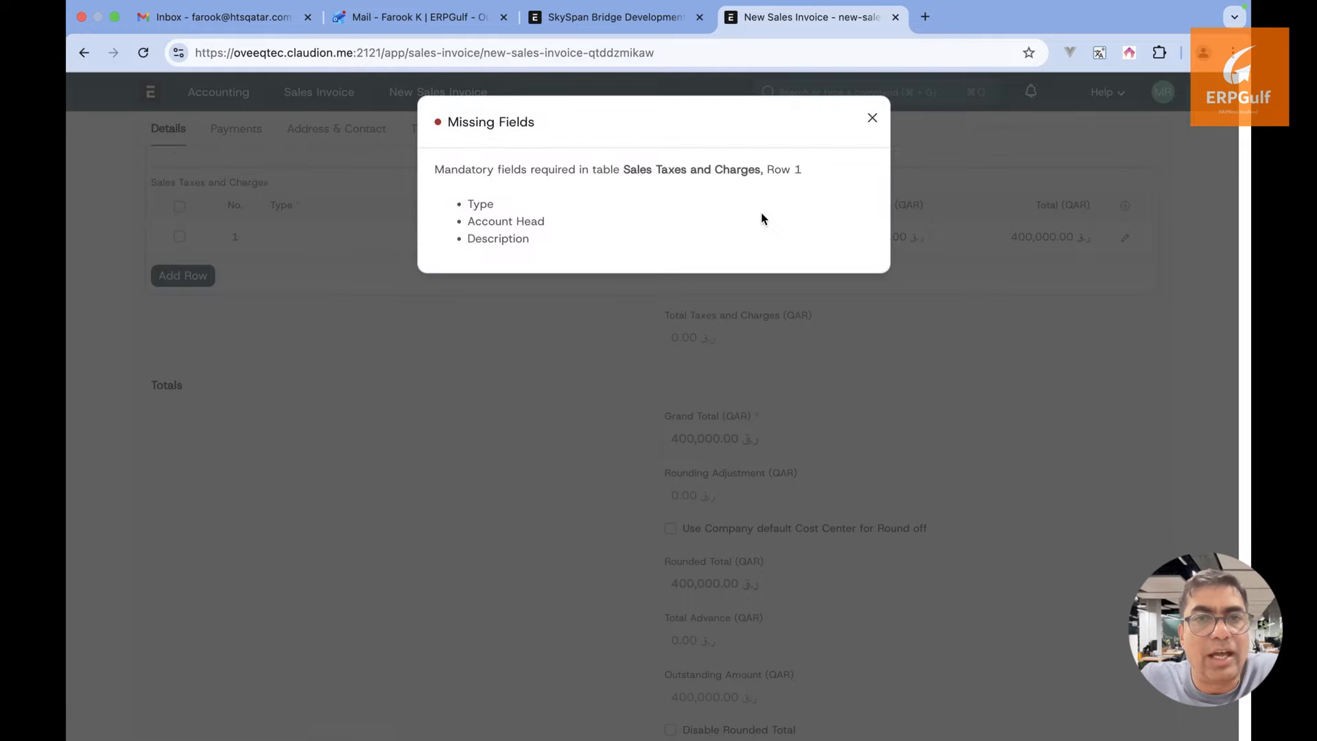
{"action": "left_click", "coordinate": [876, 117]}
{"action": "scroll", "coordinate": [561, 339], "scroll_direction": "up", "scroll_amount": 3}
{"action": "left_click", "coordinate": [179, 441]}
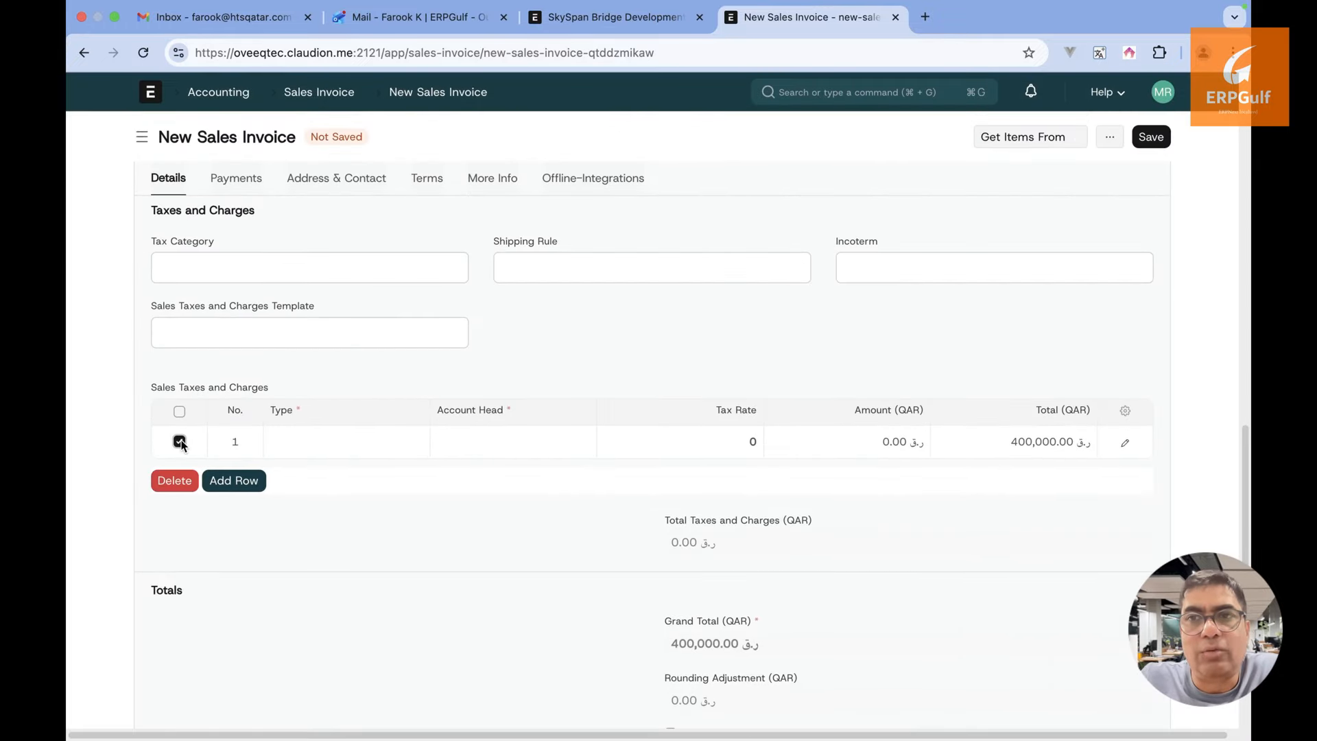
{"action": "left_click", "coordinate": [181, 444]}
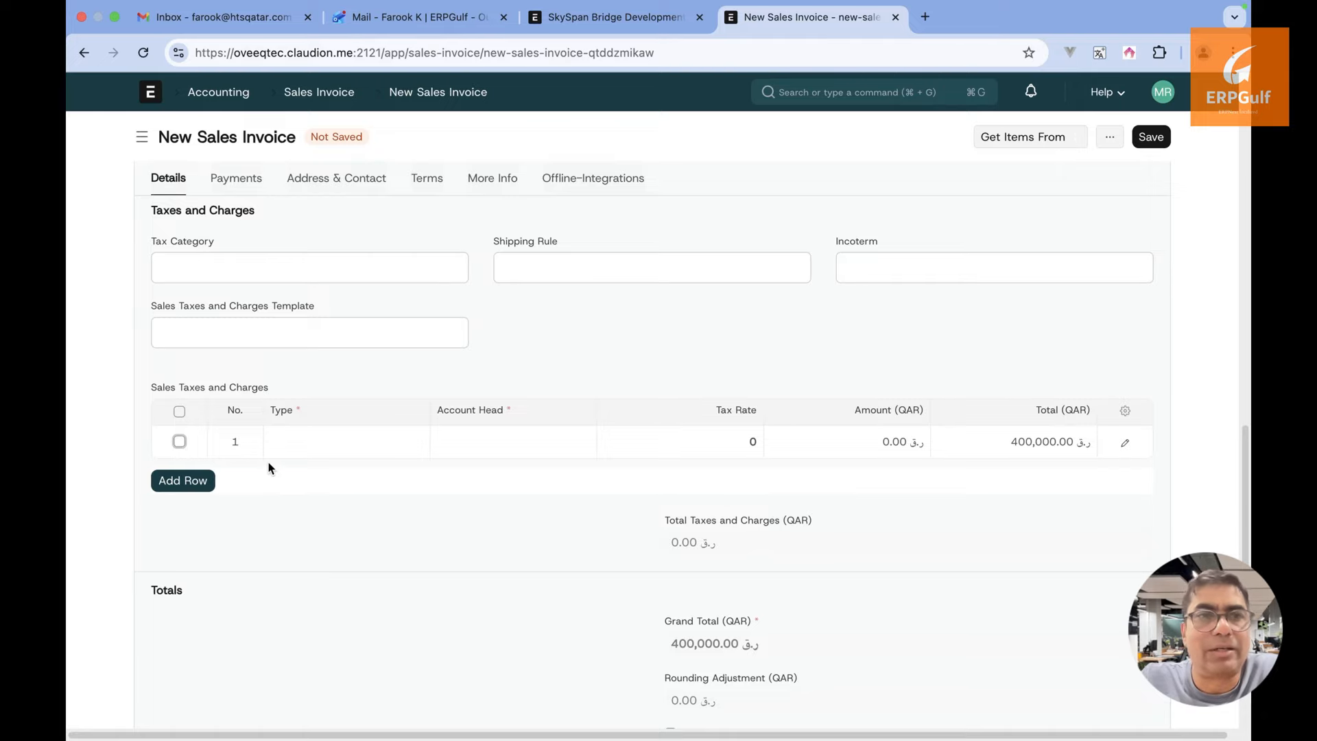
{"action": "left_click", "coordinate": [319, 452]}
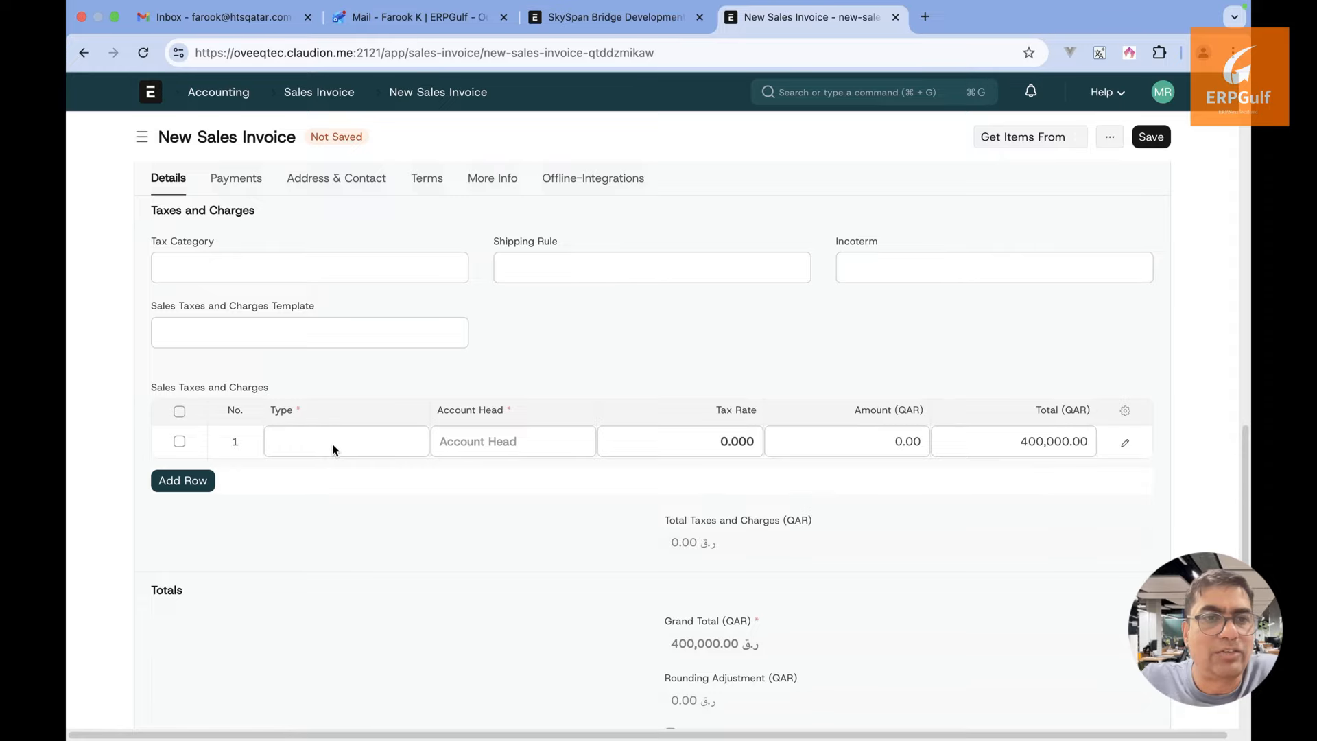
{"action": "left_click", "coordinate": [334, 449]}
{"action": "left_click", "coordinate": [339, 481]}
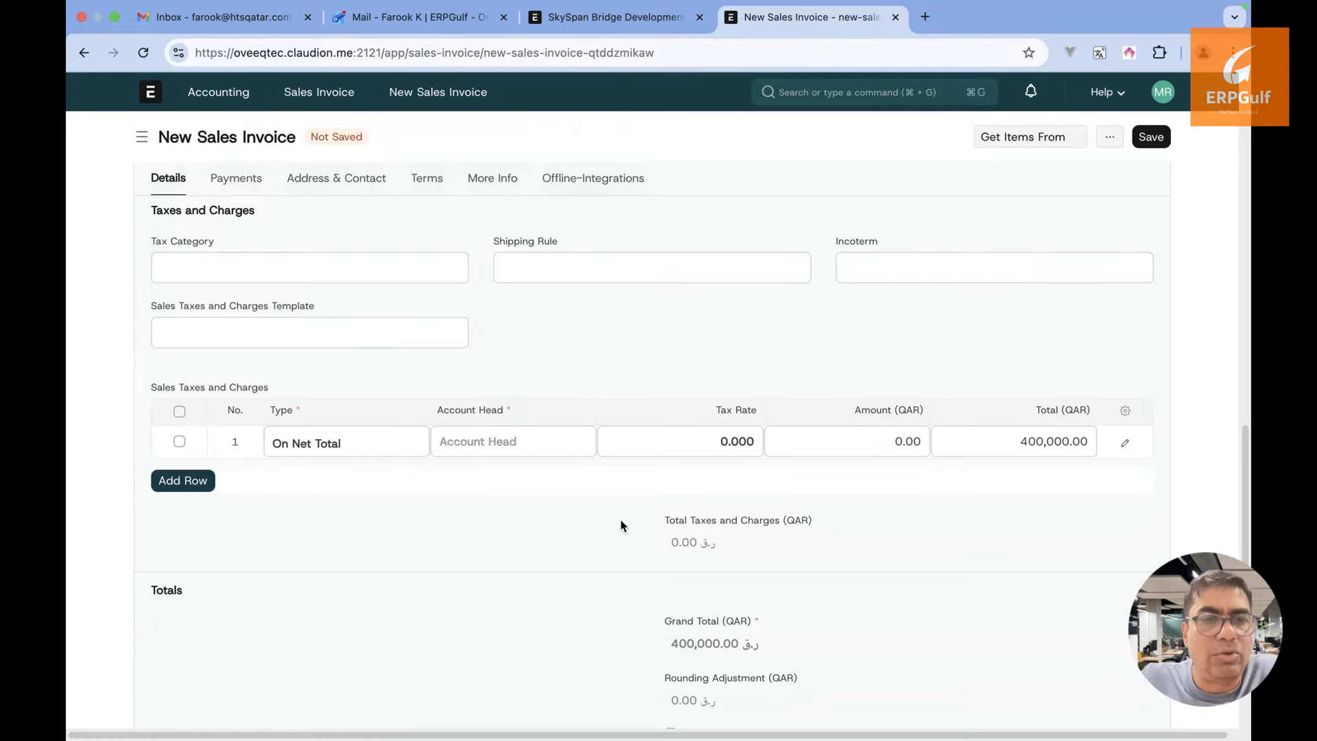
{"action": "left_click", "coordinate": [681, 452]}
{"action": "type", "text": "15"}
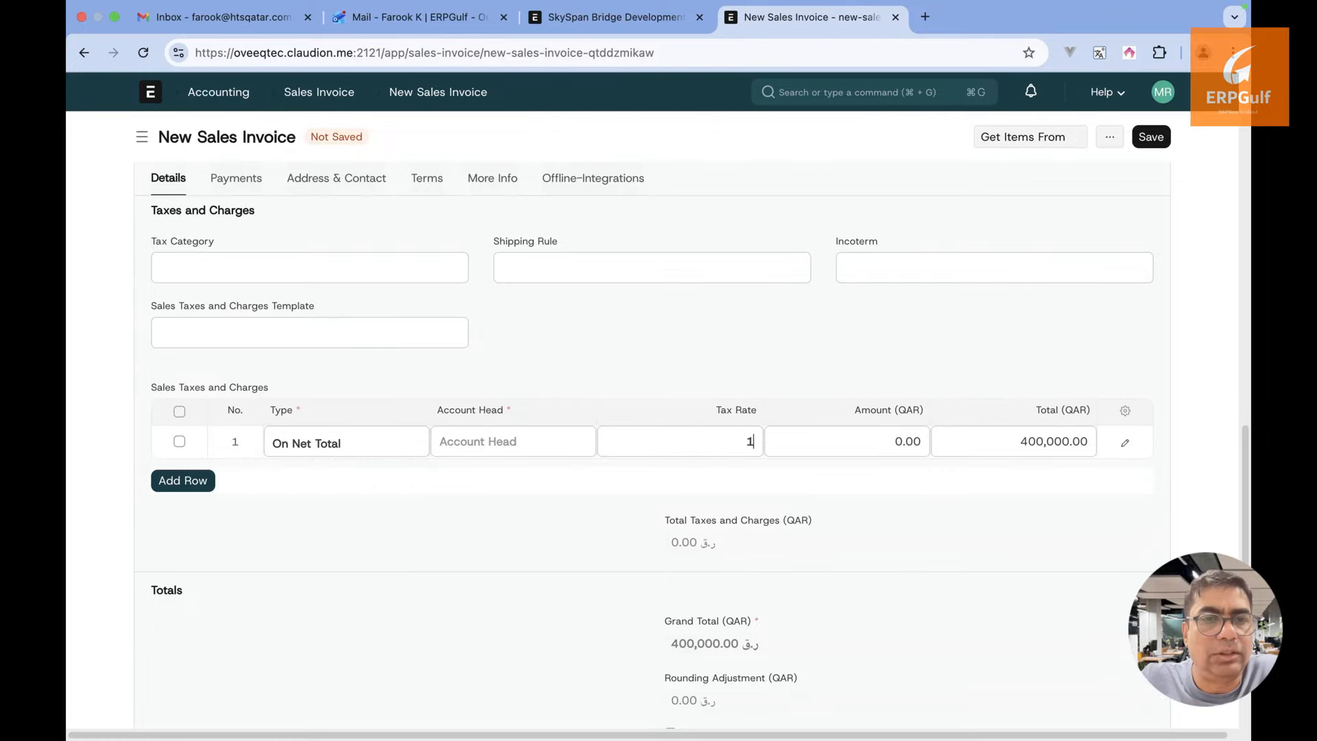
{"action": "left_click", "coordinate": [903, 512]}
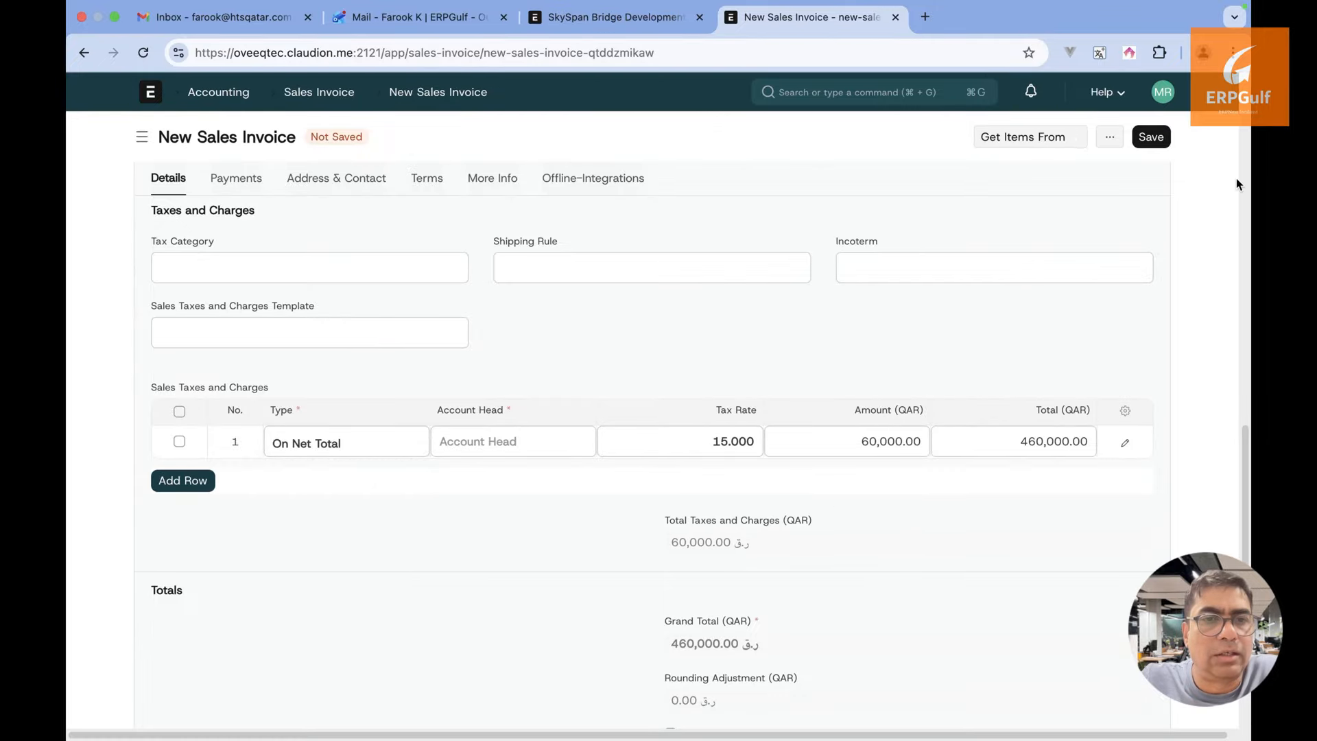
Give the tax row the Freight and Forwarding Charges account head; saving then fails on fractional quantity
{"action": "left_click", "coordinate": [1161, 132]}
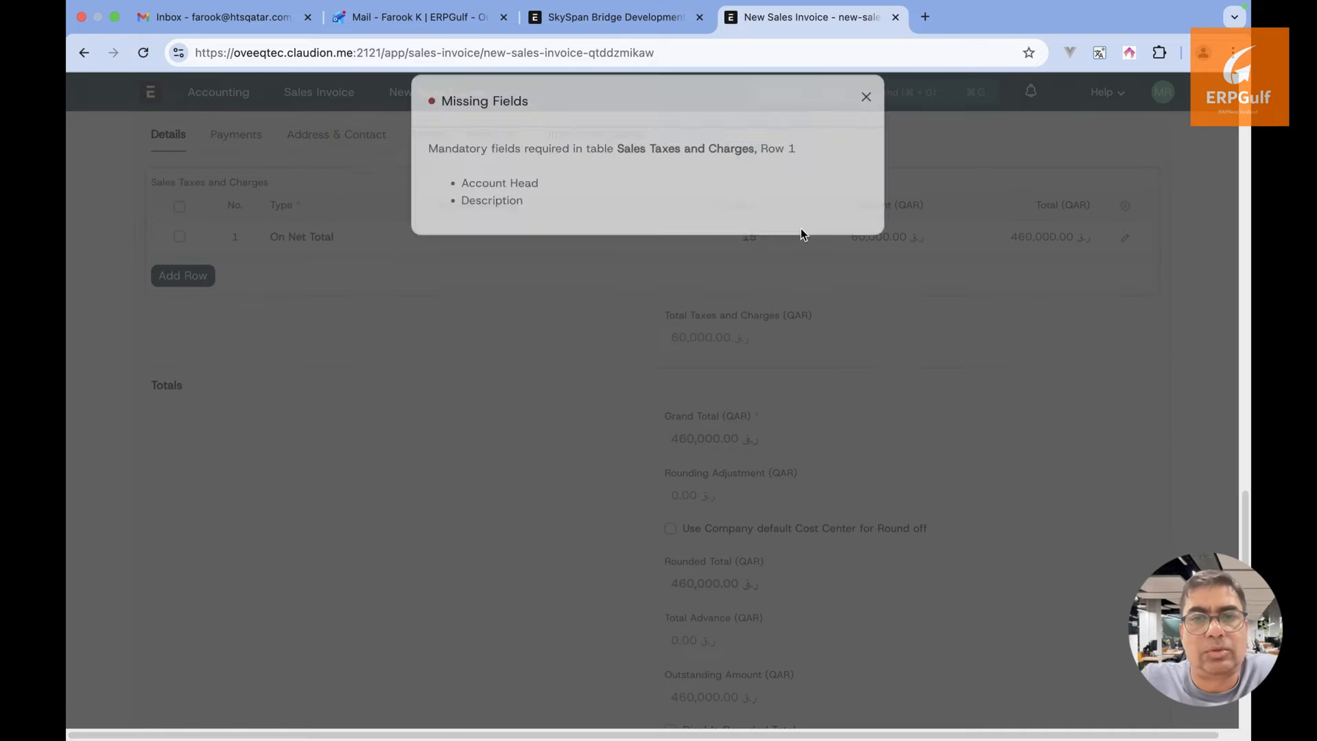
{"action": "left_click", "coordinate": [872, 122]}
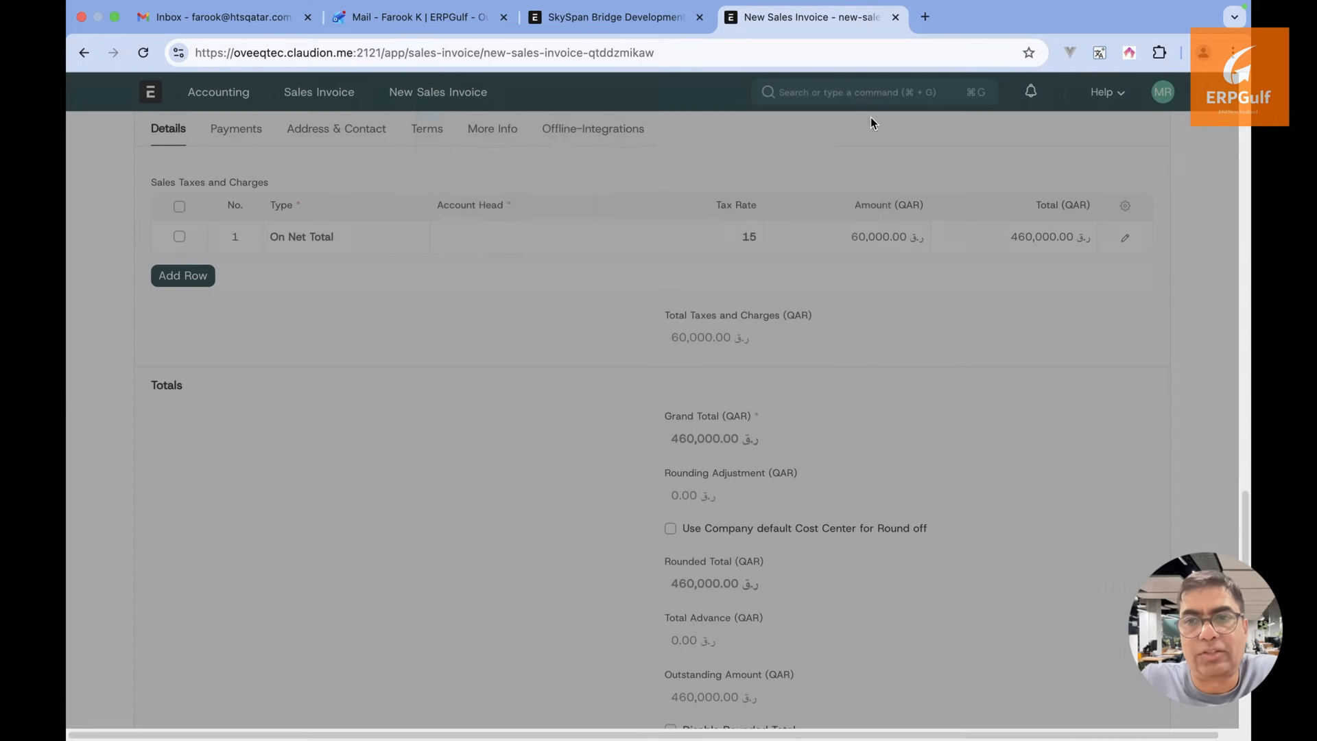
{"action": "left_click", "coordinate": [538, 240]}
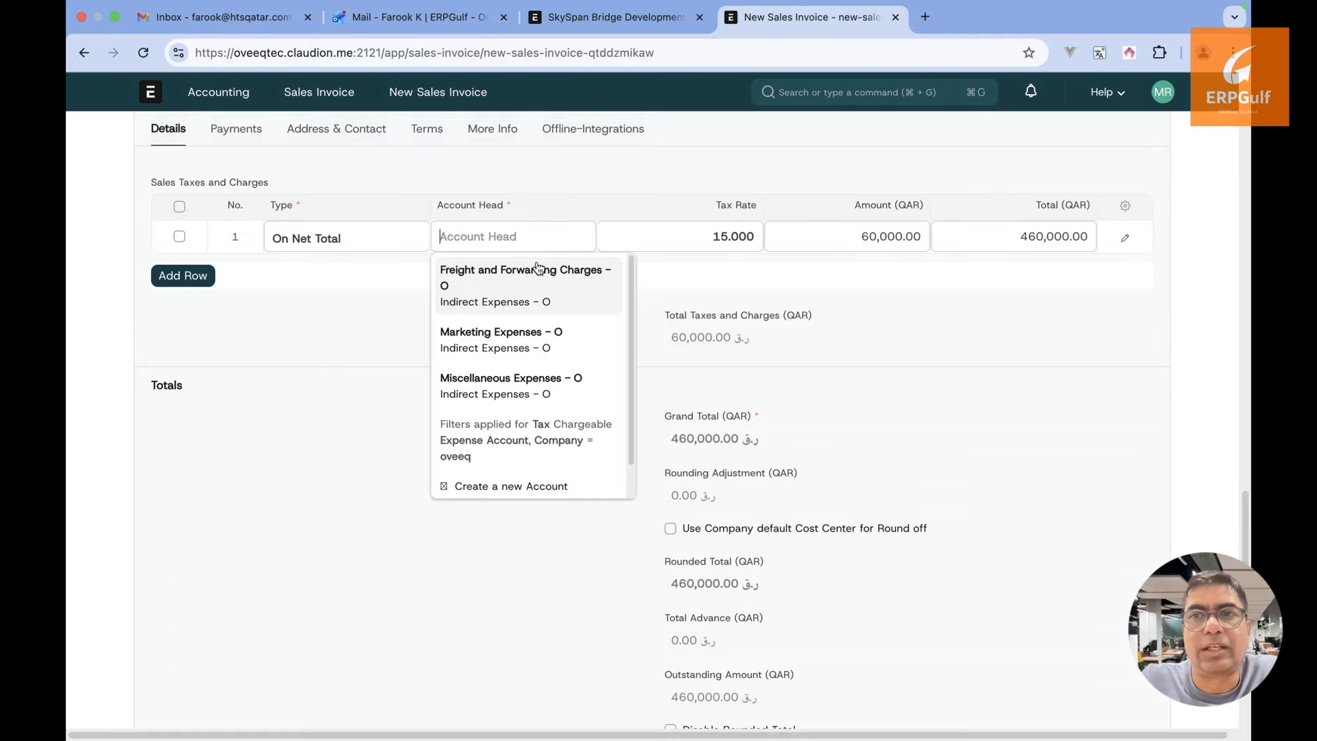
{"action": "left_click", "coordinate": [520, 295]}
{"action": "scroll", "coordinate": [520, 295], "scroll_direction": "up", "scroll_amount": 4}
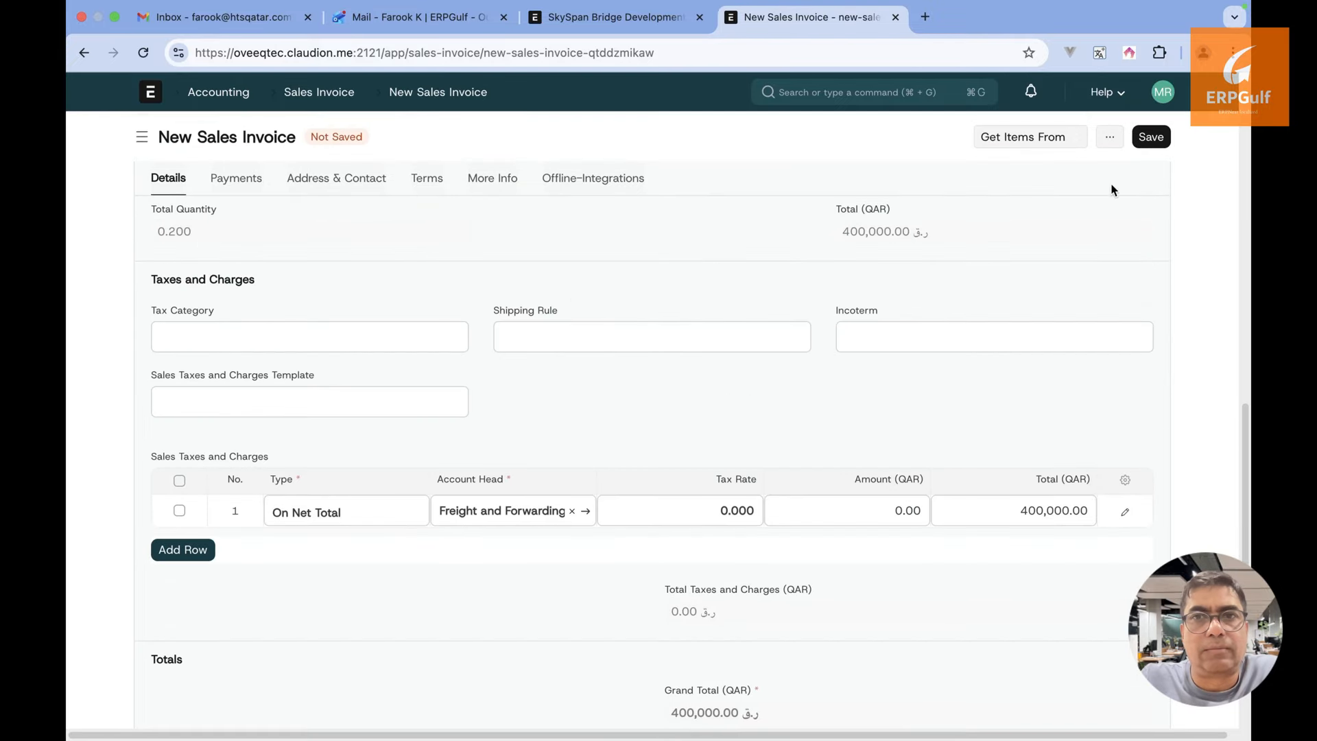
{"action": "left_click", "coordinate": [1153, 139]}
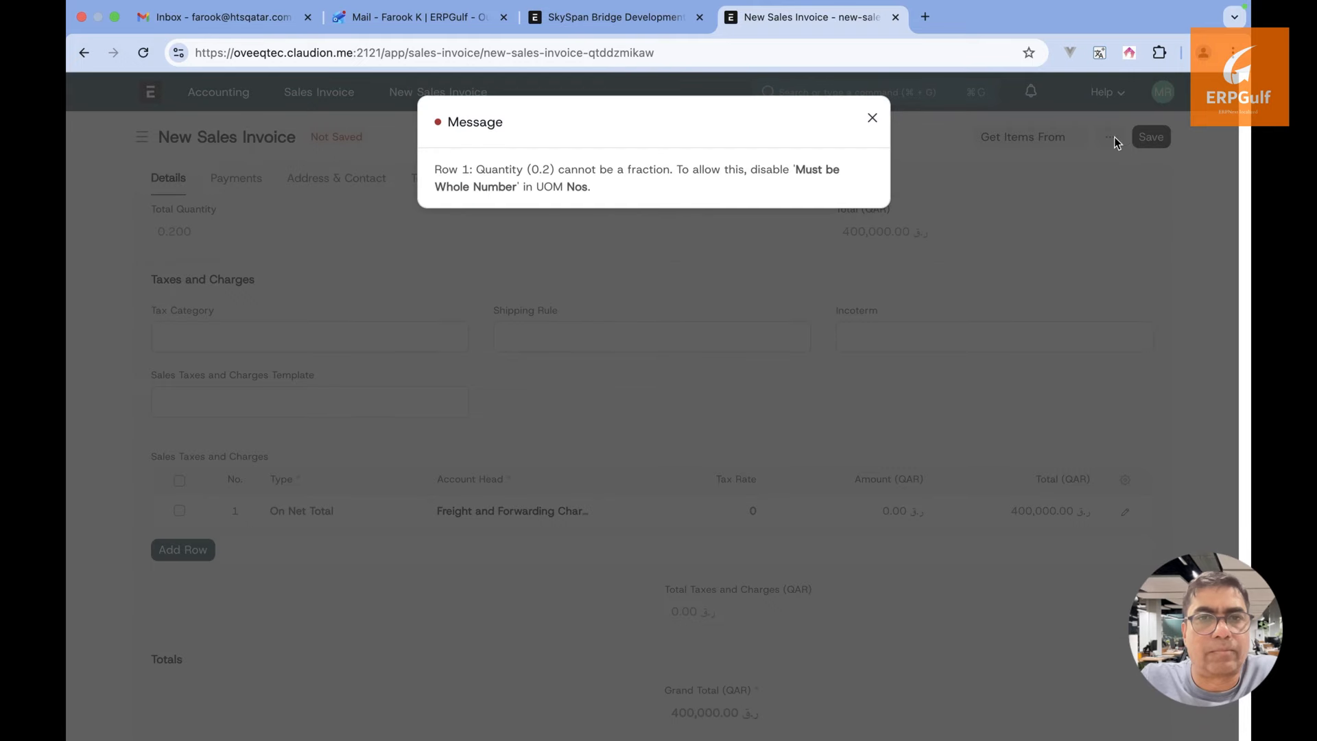
{"action": "left_click", "coordinate": [873, 121]}
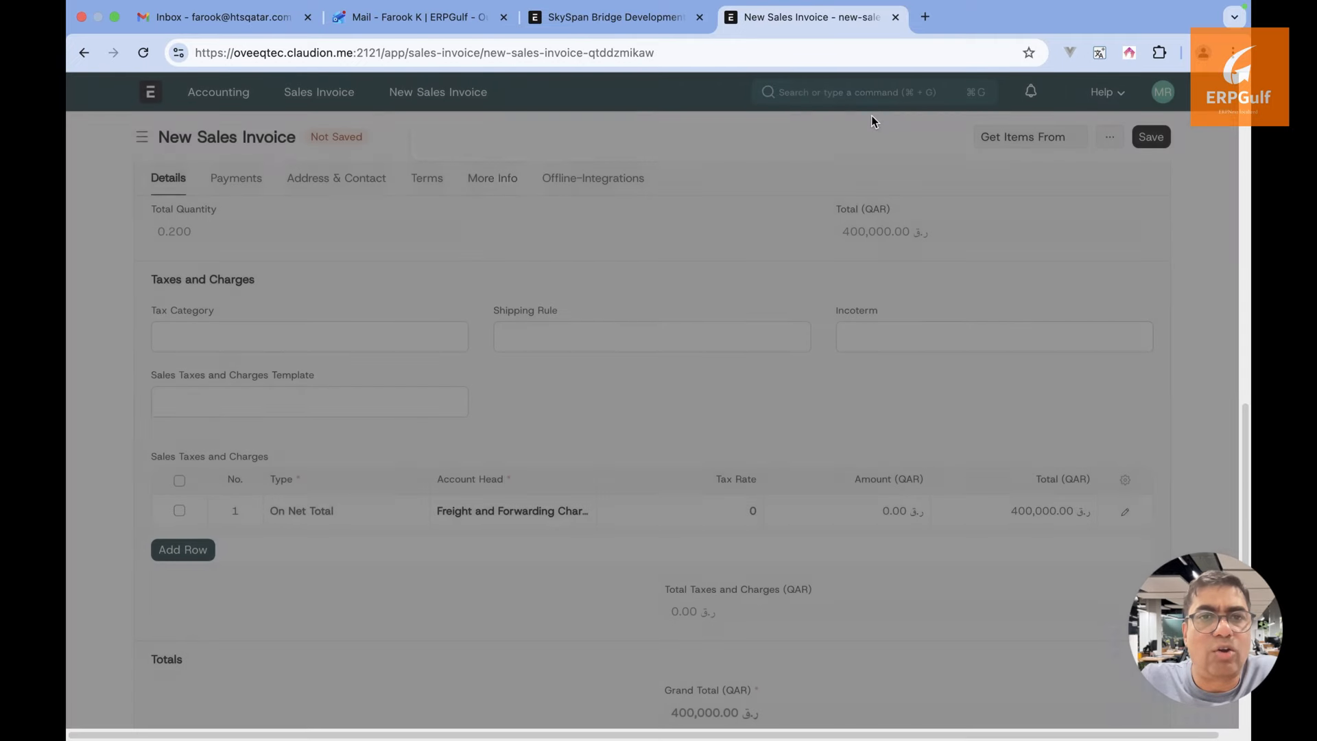
{"action": "scroll", "coordinate": [656, 418], "scroll_direction": "up", "scroll_amount": 5}
Look over the unsaved invoice's Payments and Details tabs
{"action": "scroll", "coordinate": [656, 418], "scroll_direction": "up", "scroll_amount": 1}
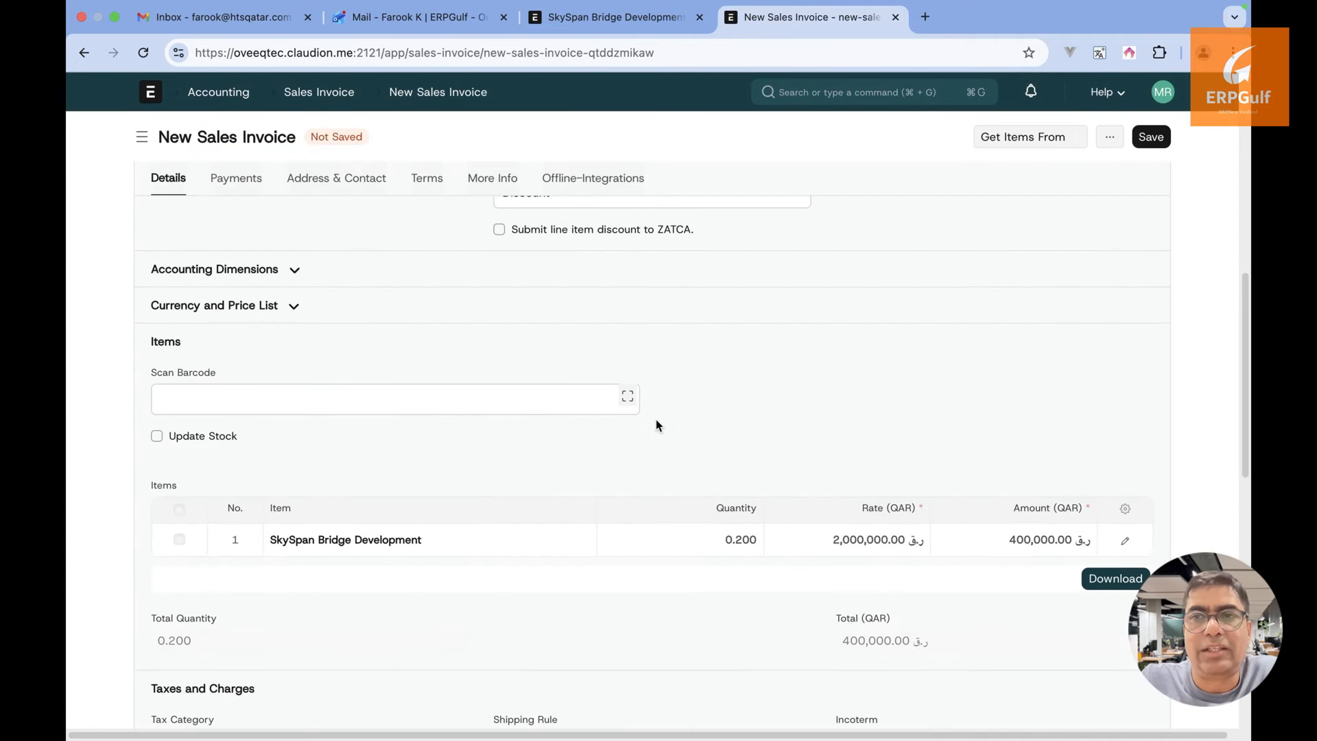
{"action": "scroll", "coordinate": [677, 556], "scroll_direction": "up", "scroll_amount": 4}
{"action": "scroll", "coordinate": [678, 559], "scroll_direction": "up", "scroll_amount": 5}
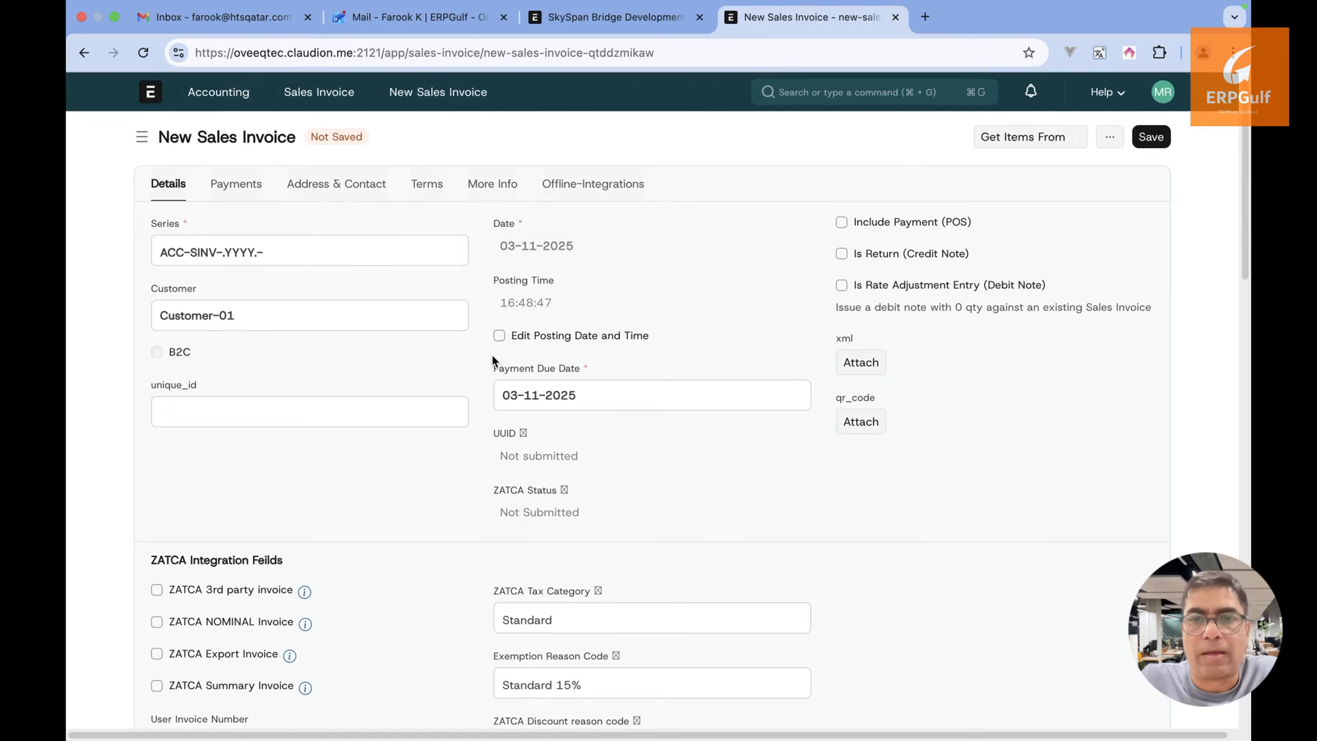
{"action": "left_click", "coordinate": [239, 191]}
{"action": "left_click", "coordinate": [177, 189]}
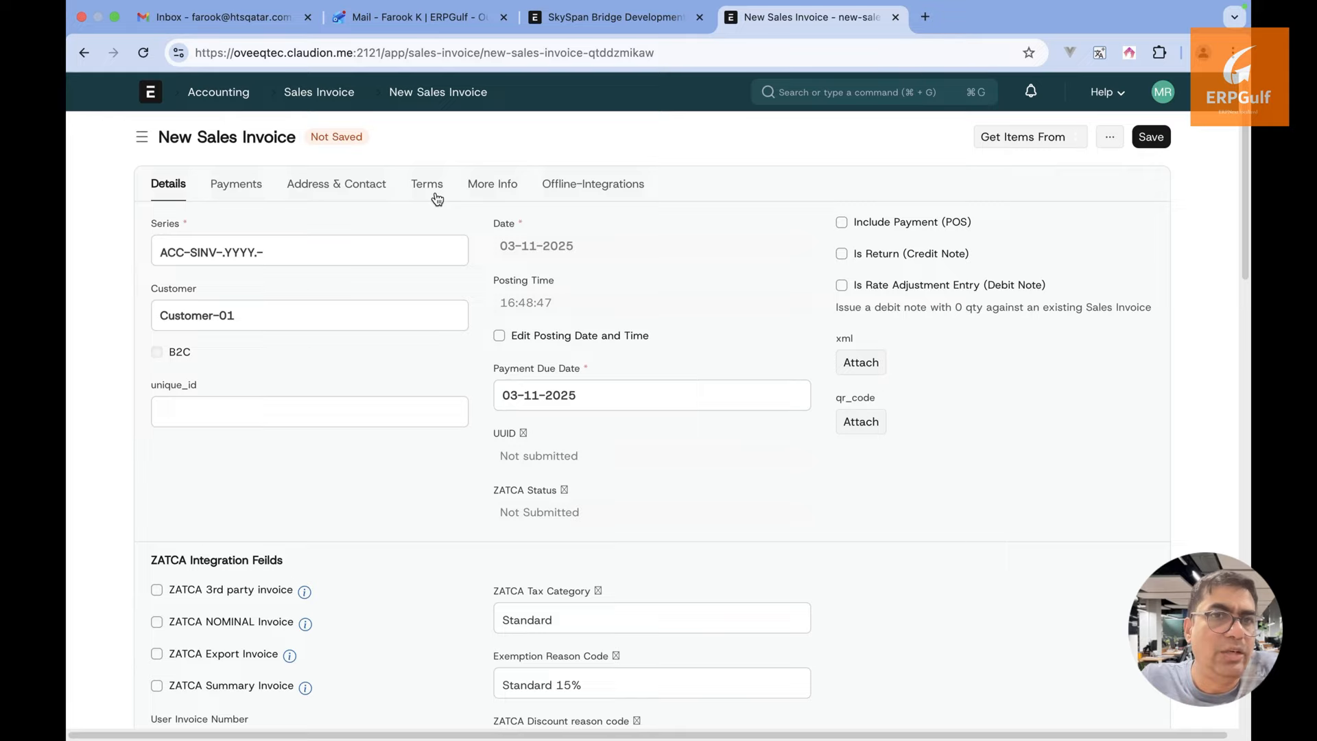
Leave the invoice unsaved and switch to the SkySpan Bridge Development project browser tab
{"action": "scroll", "coordinate": [435, 194], "scroll_direction": "down", "scroll_amount": 10}
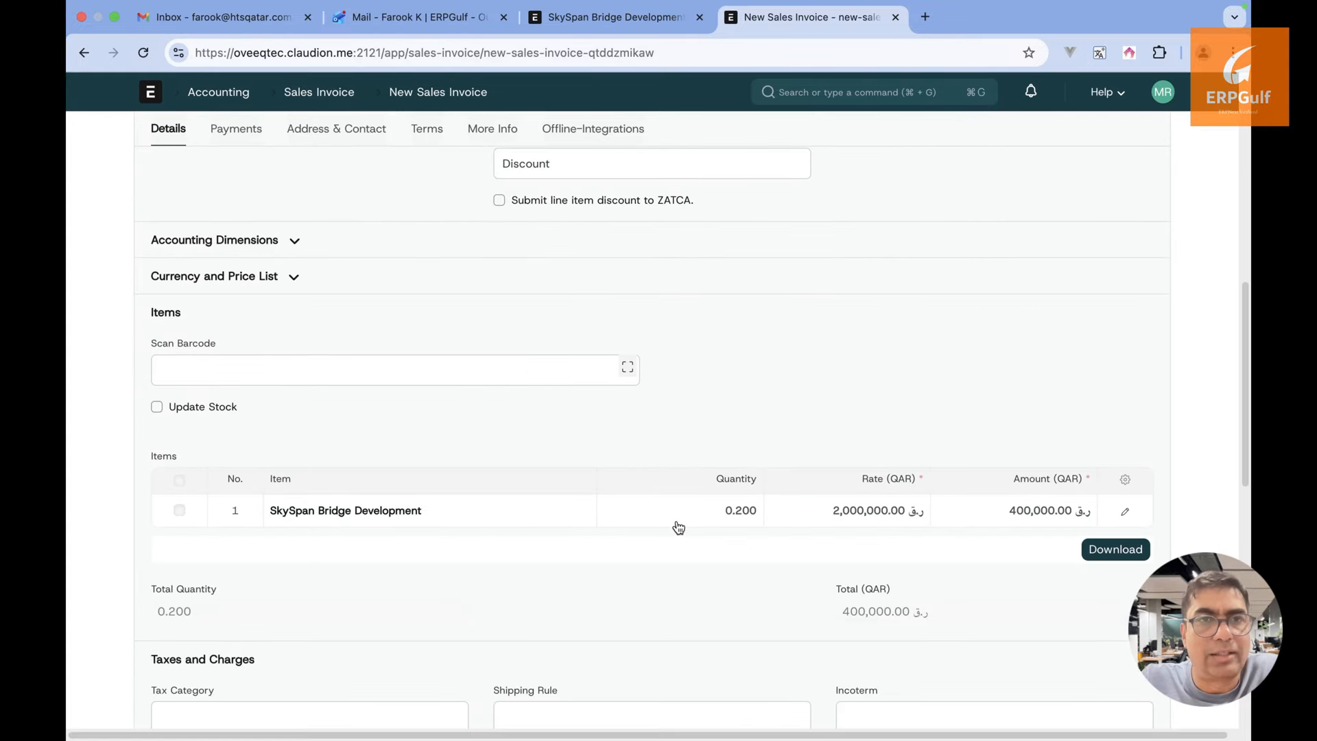
{"action": "scroll", "coordinate": [1142, 287], "scroll_direction": "up", "scroll_amount": 10}
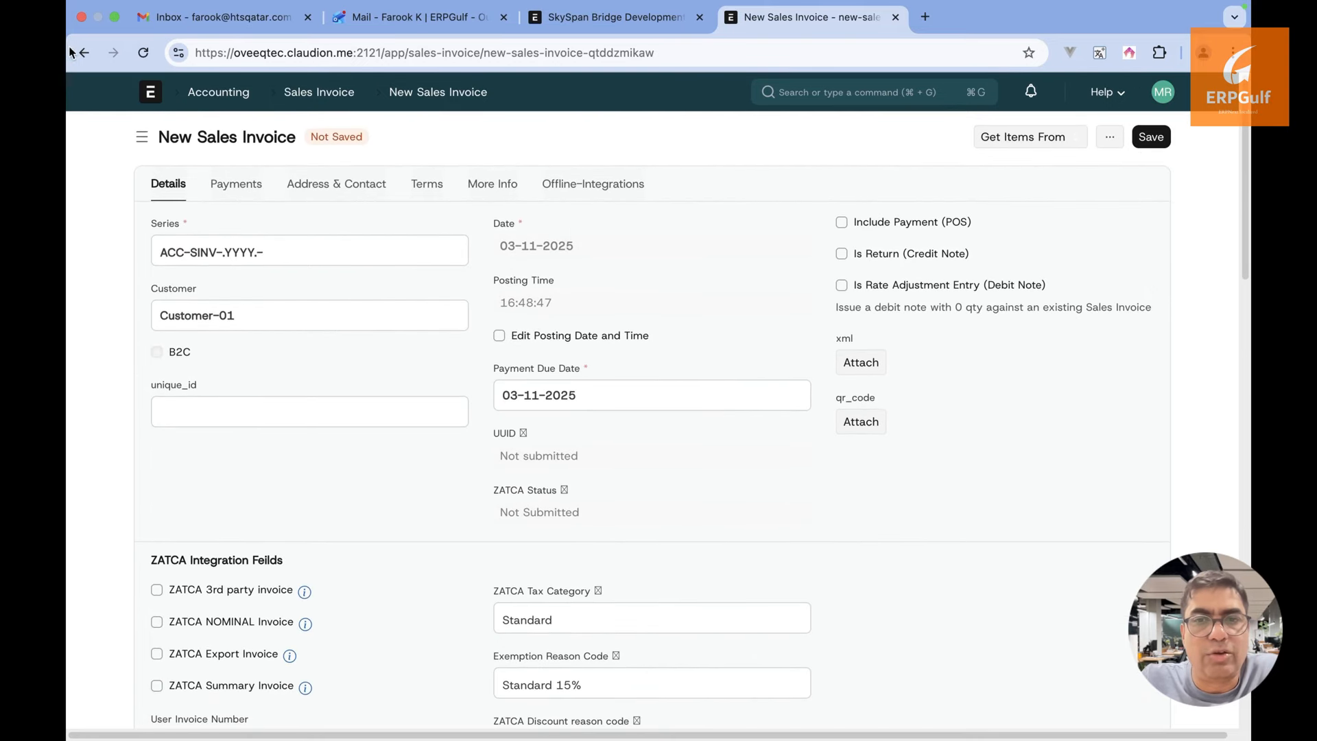
{"action": "key", "text": "super+Tab"}
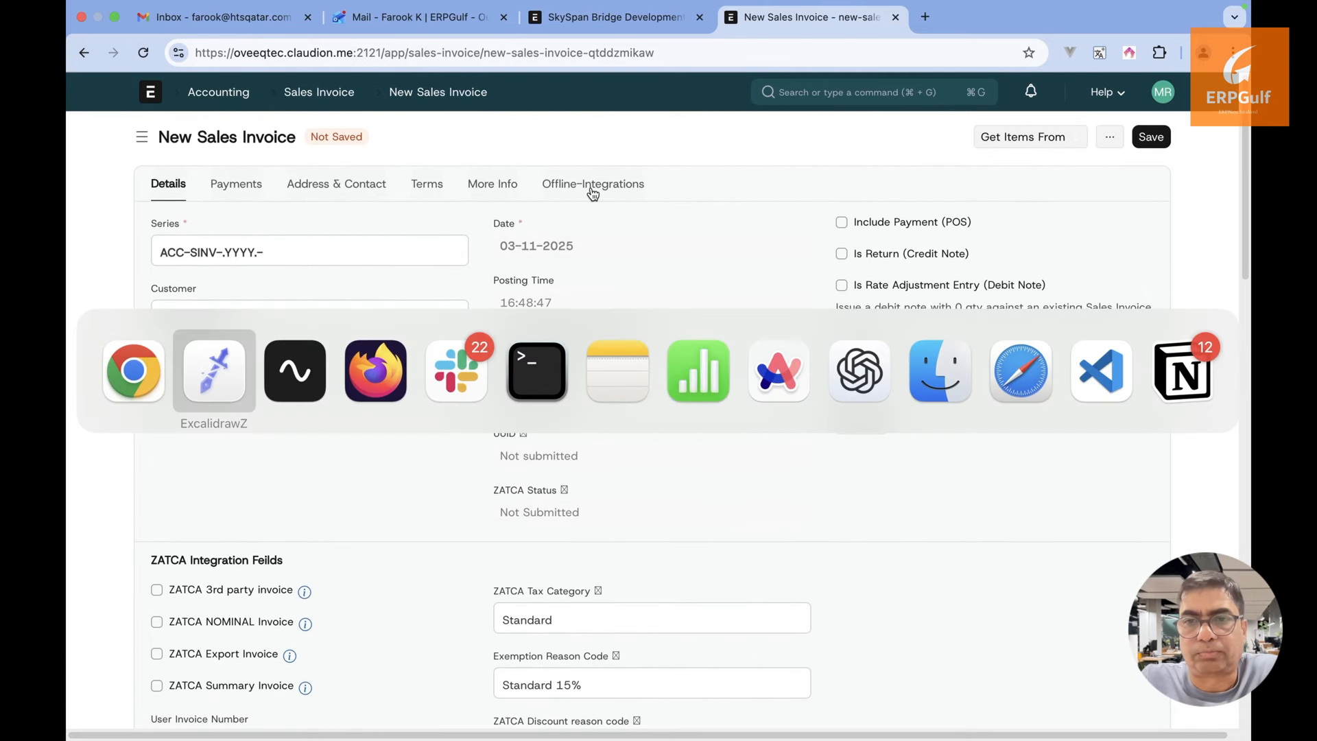
{"action": "key", "text": "super+Tab"}
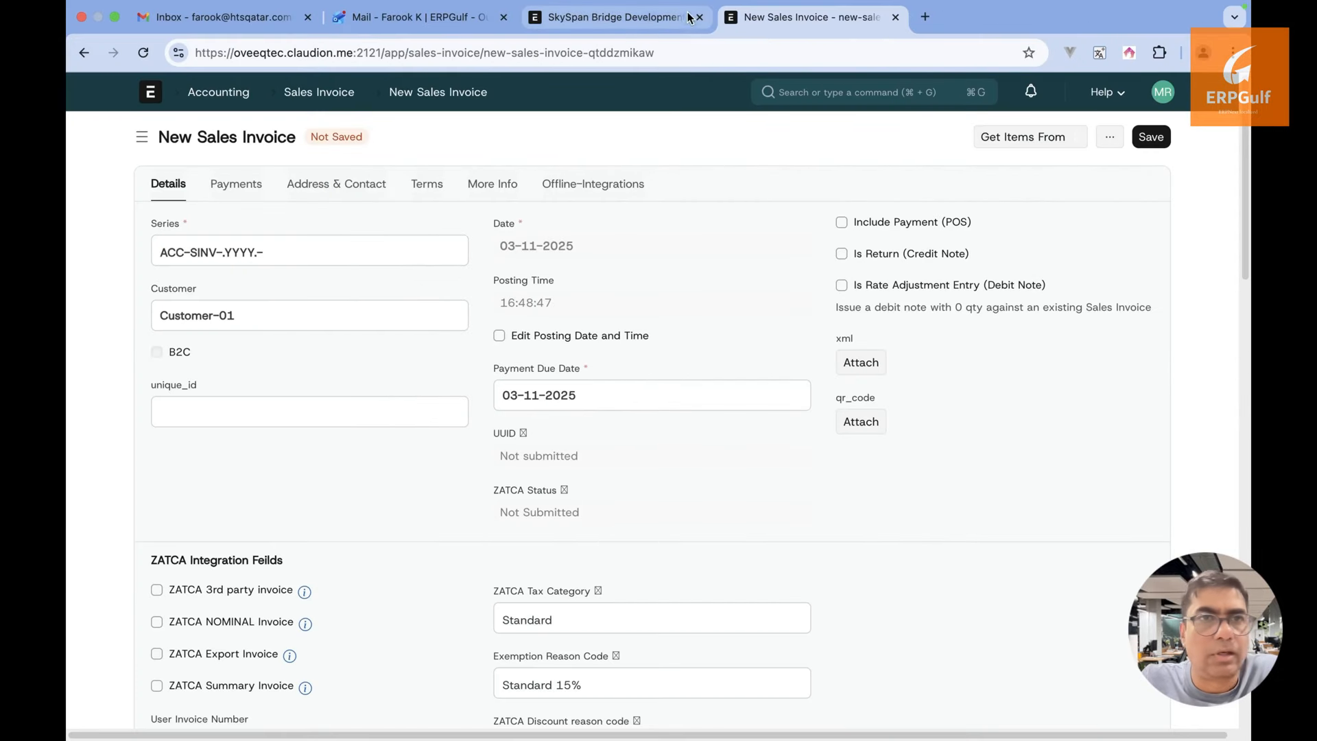
{"action": "left_click", "coordinate": [645, 24]}
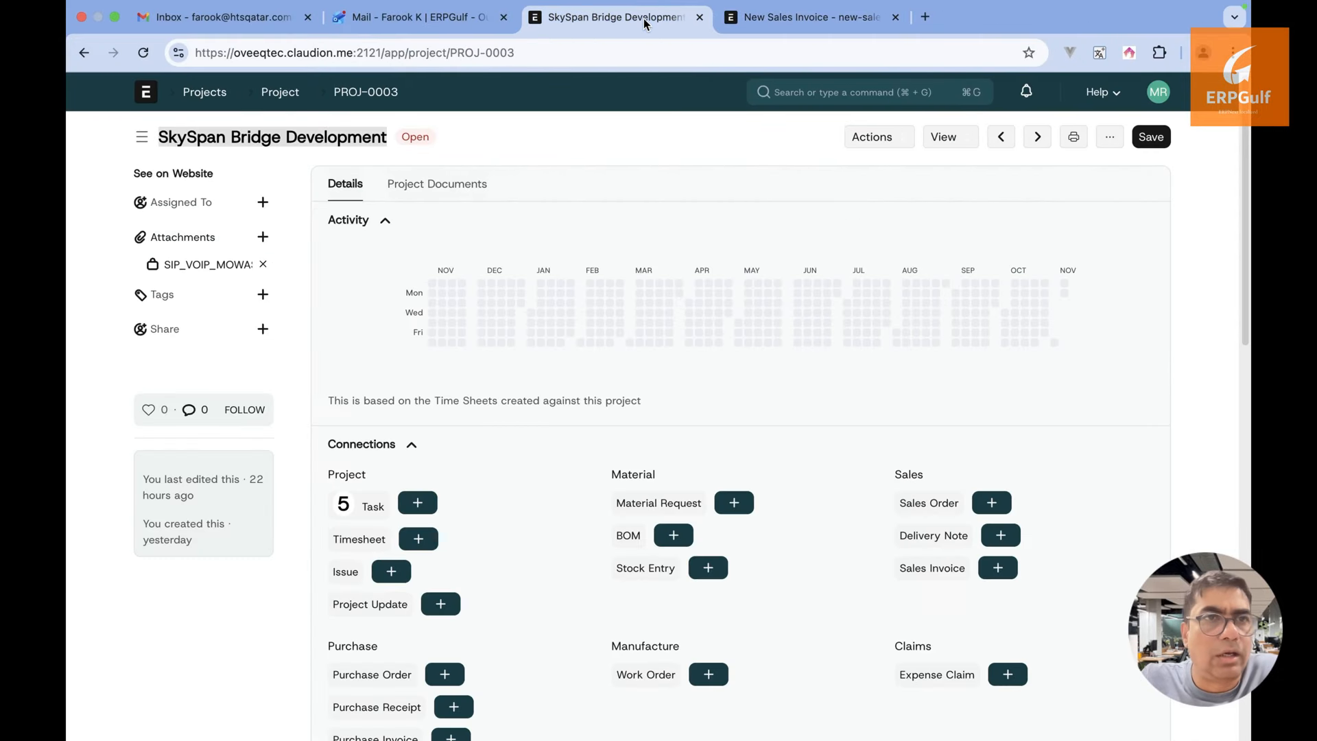
Reopen SkySpan Bridge Development from the Project list and view its Tender document attachment
{"action": "left_click", "coordinate": [278, 95]}
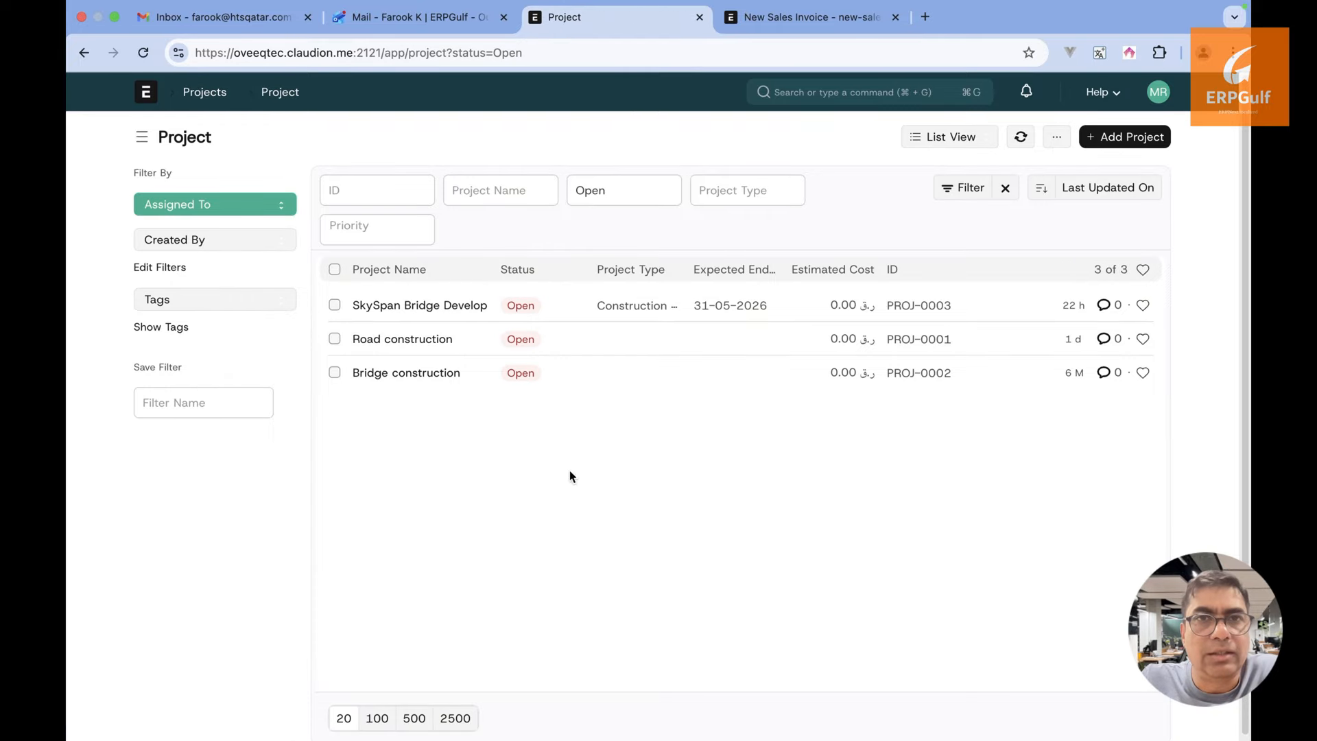
{"action": "left_click", "coordinate": [462, 308]}
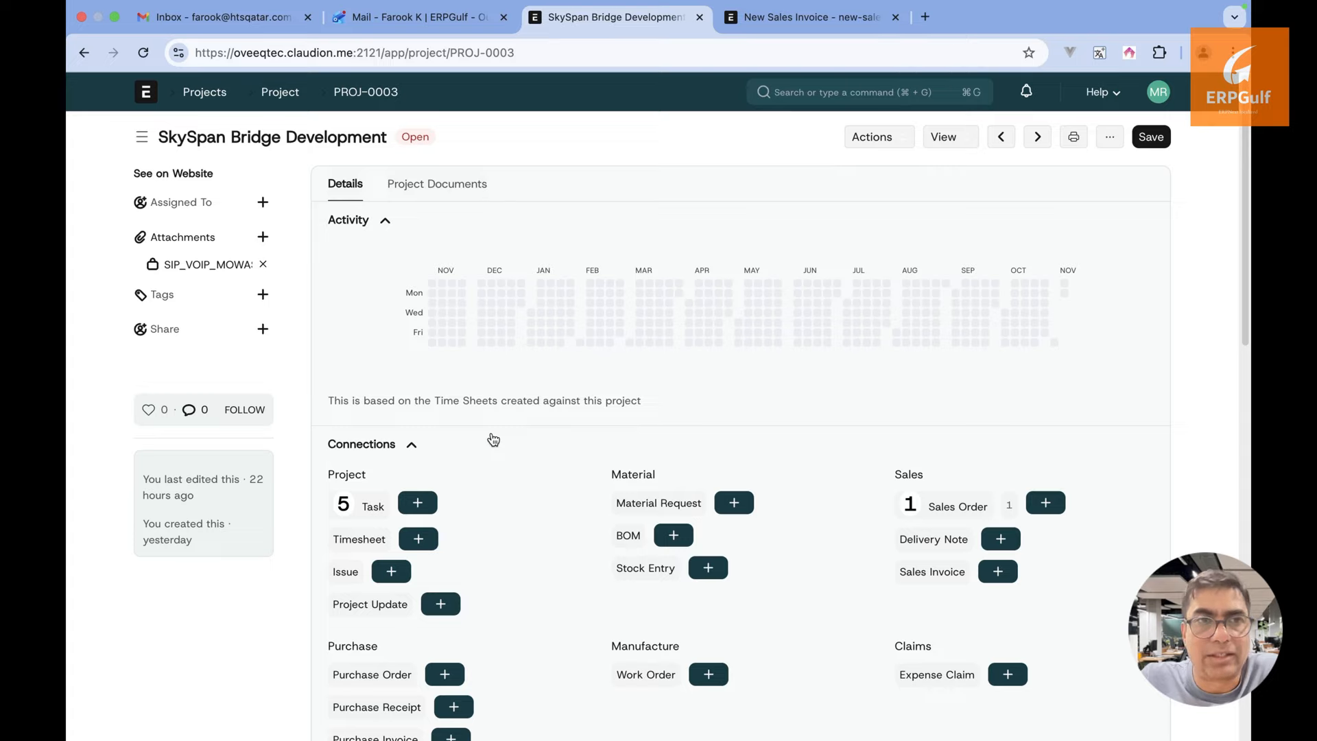
{"action": "left_click", "coordinate": [456, 197]}
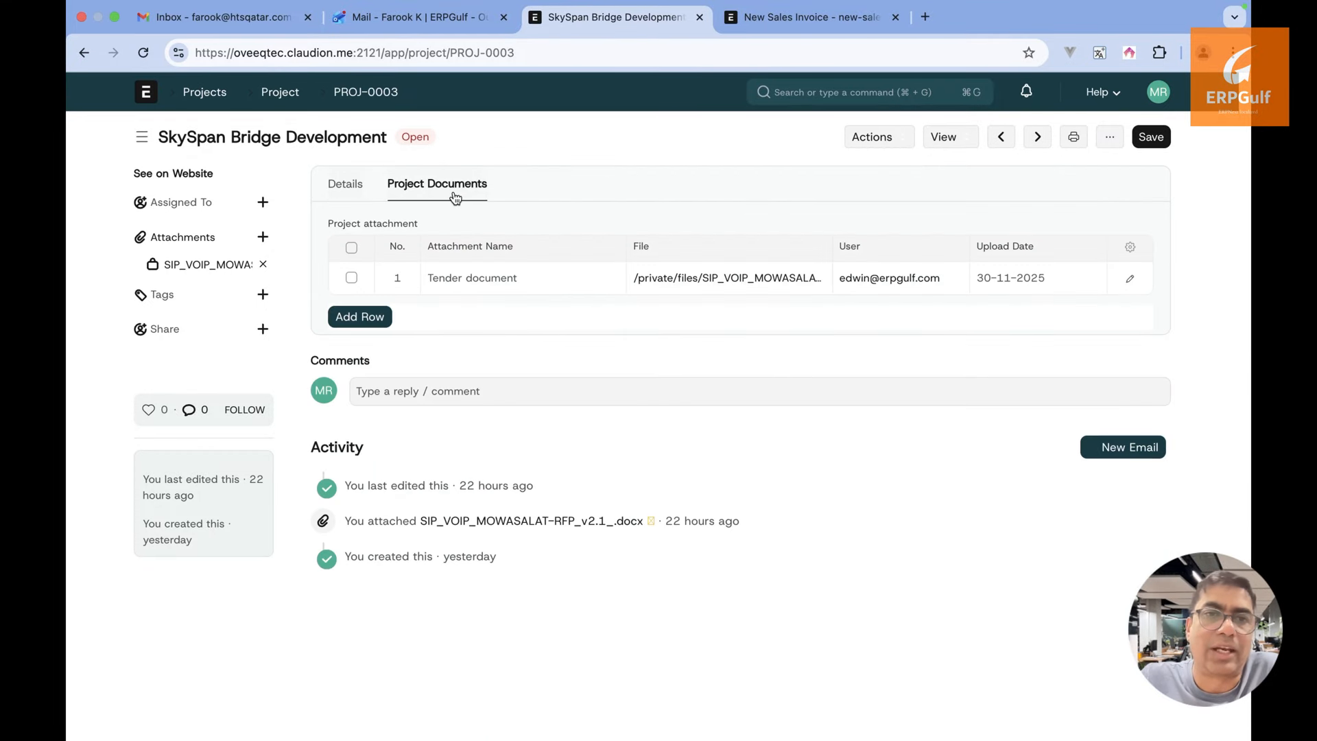
{"action": "left_click", "coordinate": [361, 192]}
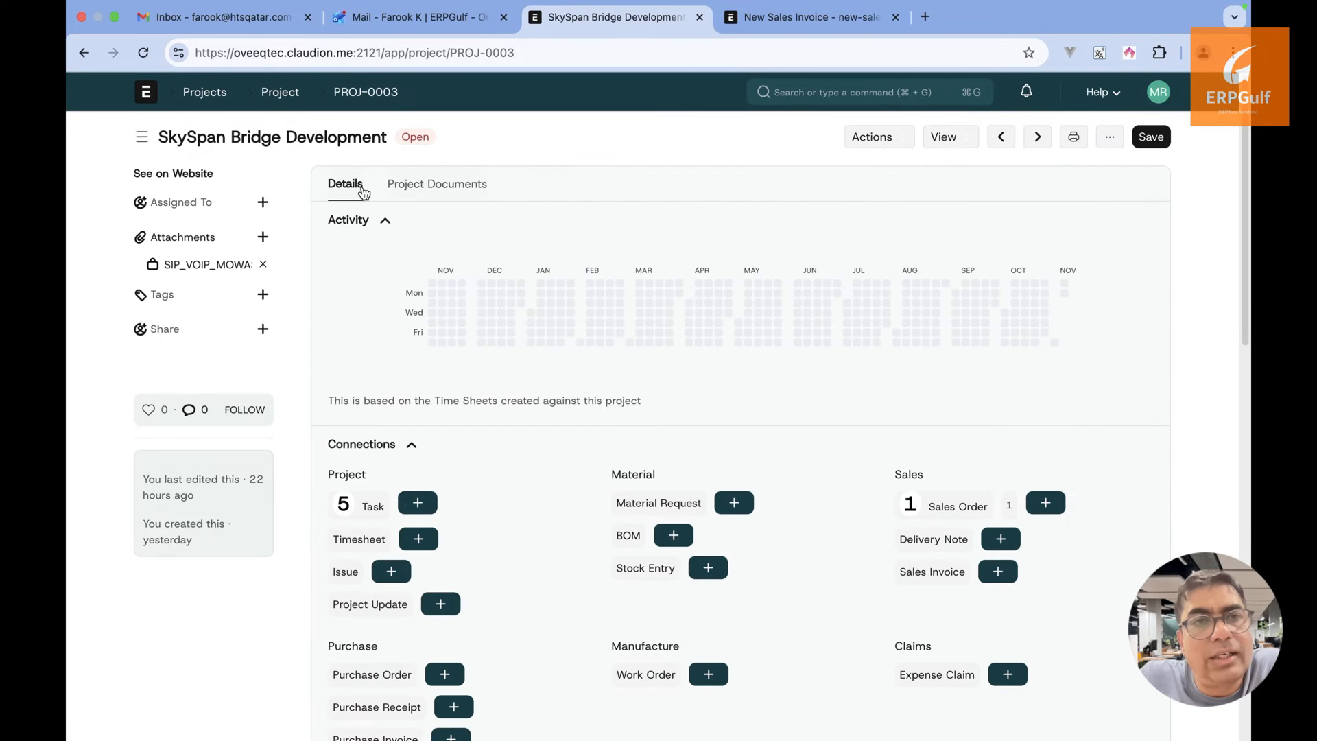
{"action": "left_click", "coordinate": [431, 184]}
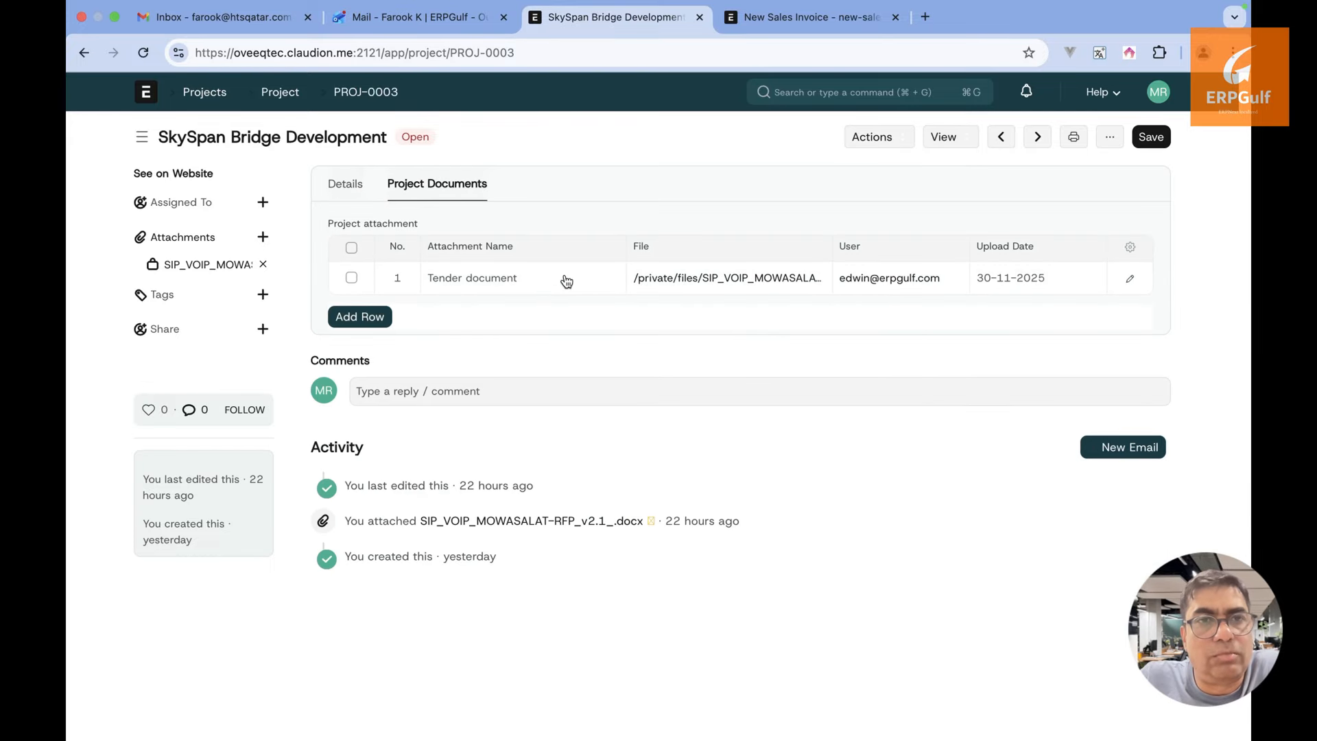
Add an 'Advance payment reciept' attachment row with the Items without Compatibility CSV file uploaded
{"action": "left_click", "coordinate": [350, 317]}
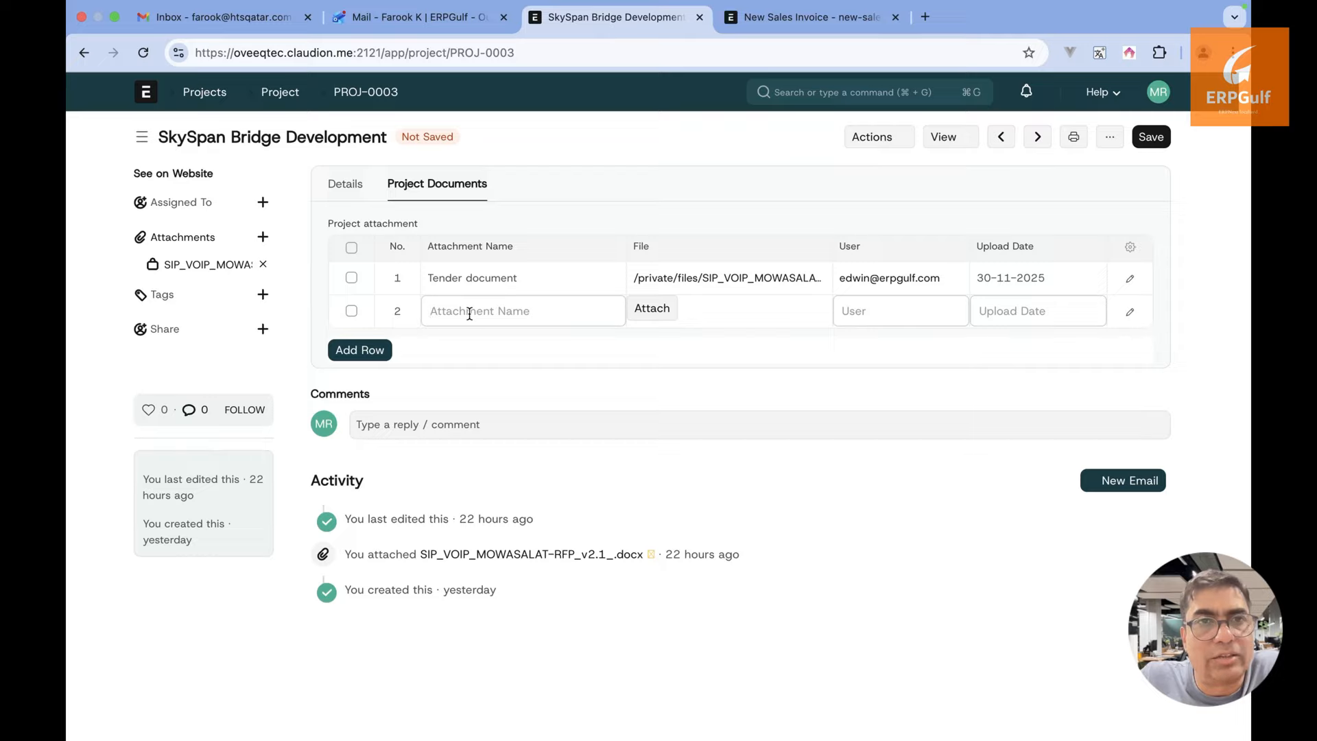
{"action": "left_click", "coordinate": [469, 314]}
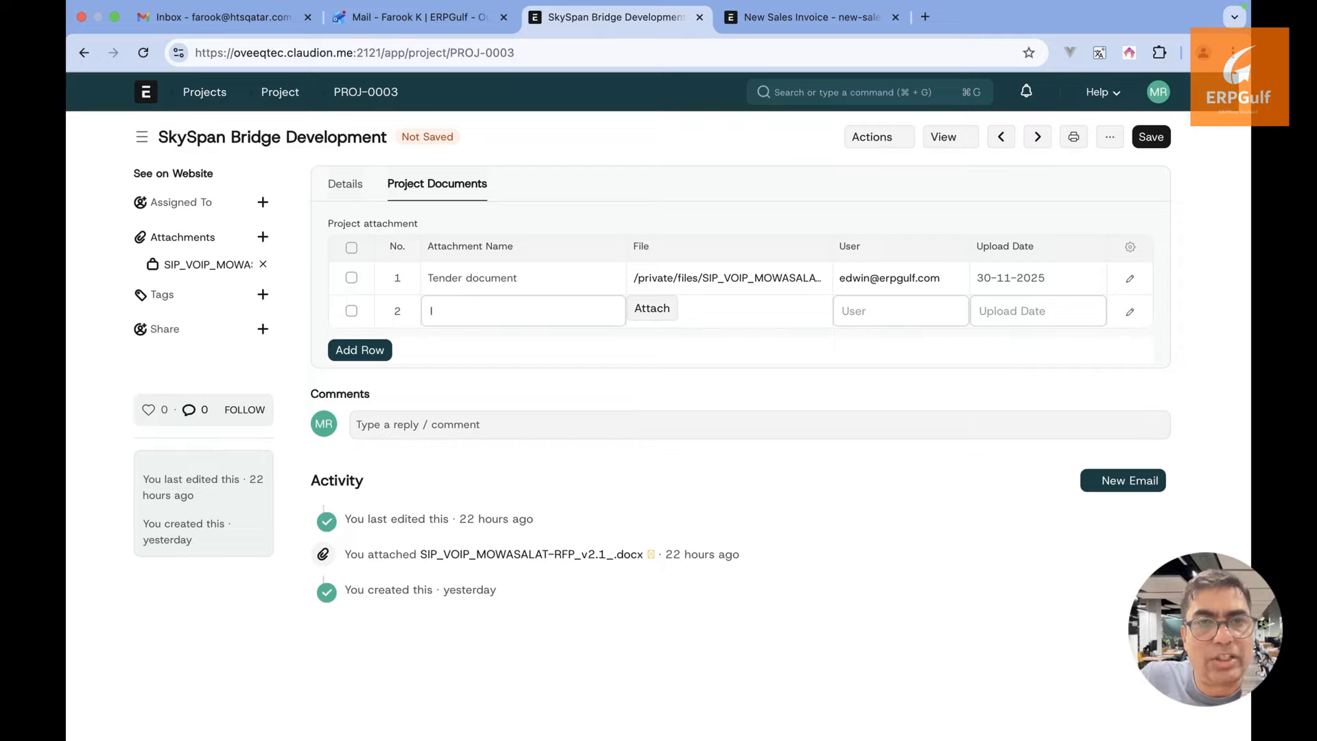
{"action": "type", "text": "Invoice a"}
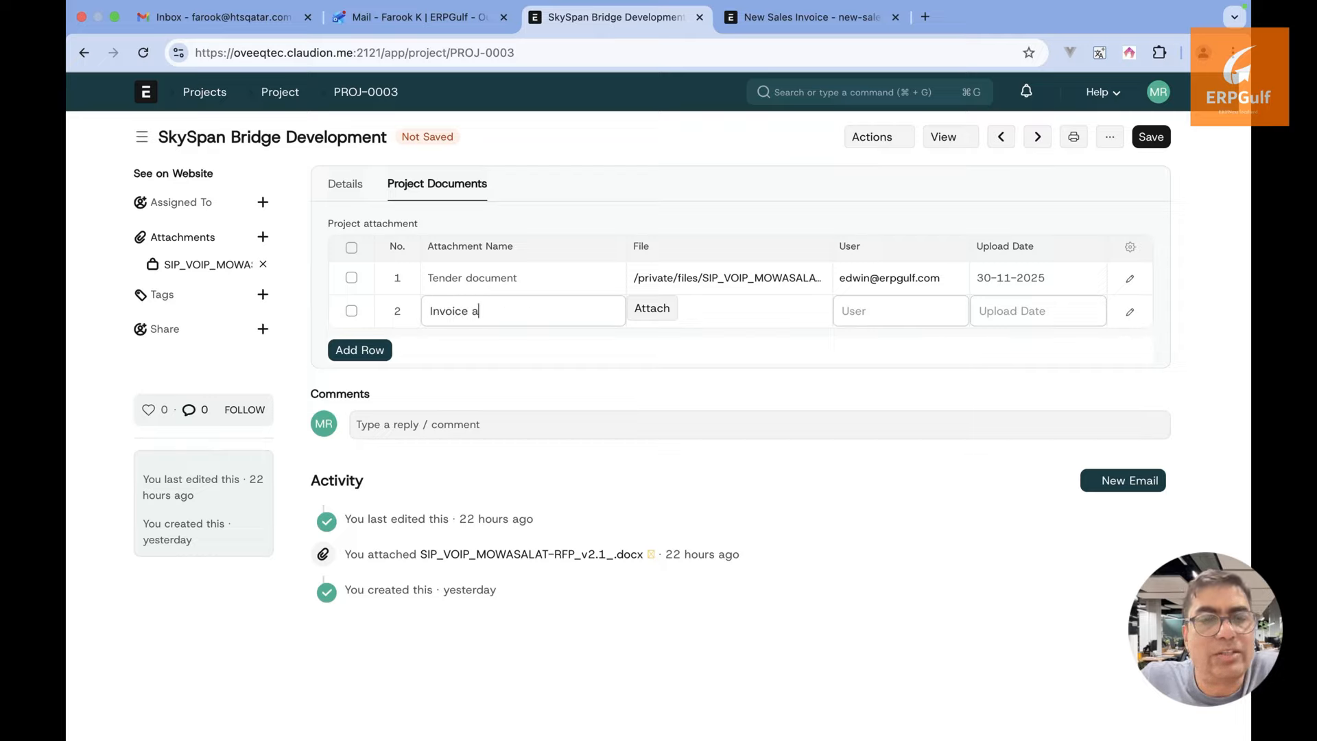
{"action": "key", "text": "BackSpace"}
{"action": "key", "text": "BackSpace"}
{"action": "key", "text": "BackSpace"}
{"action": "key", "text": "BackSpace"}
{"action": "key", "text": "BackSpace"}
{"action": "key", "text": "BackSpace"}
{"action": "key", "text": "BackSpace"}
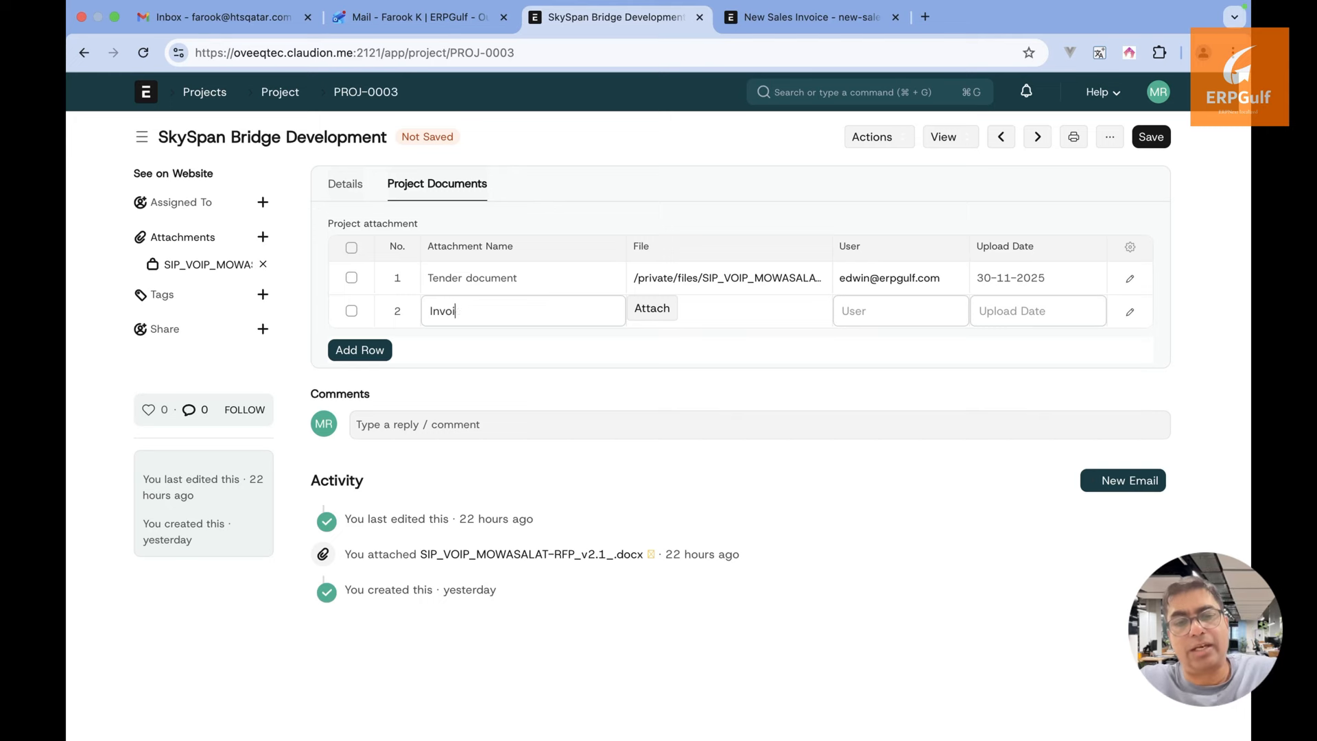
{"action": "type", "text": "Advance "}
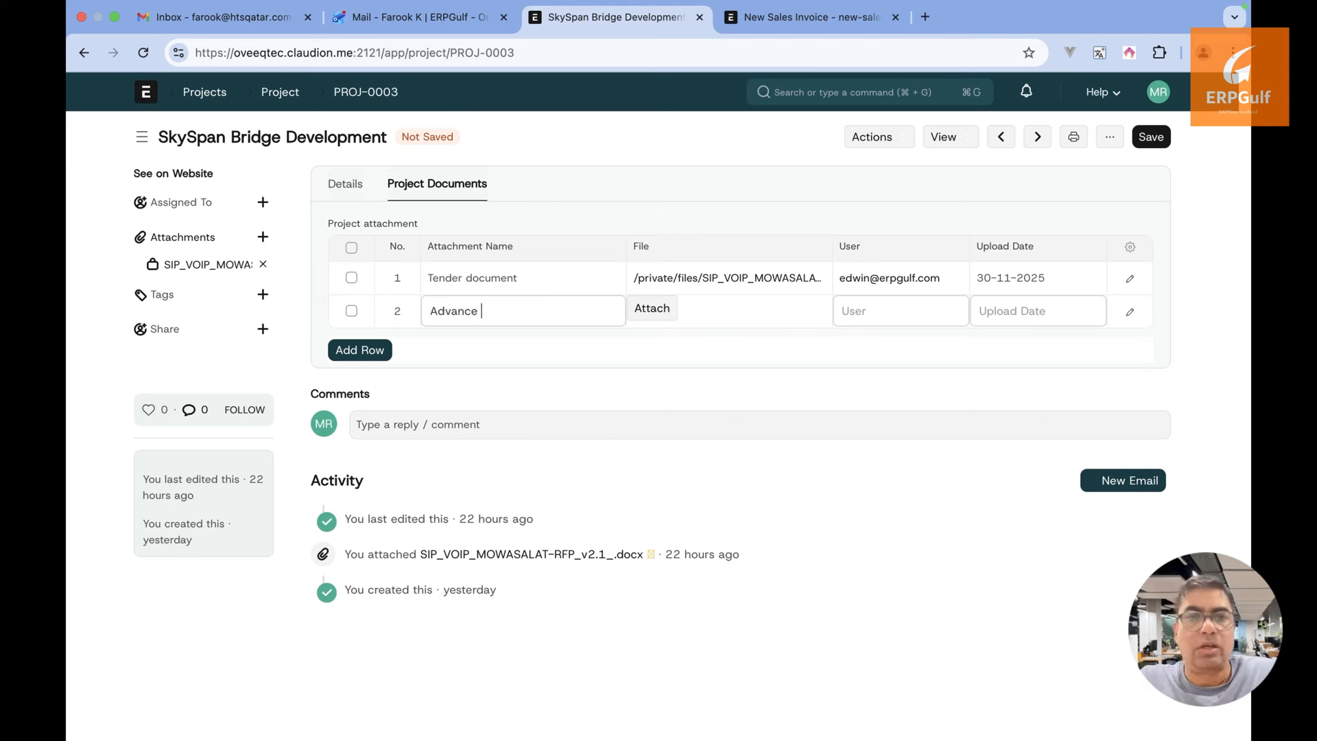
{"action": "type", "text": "payment reciept"}
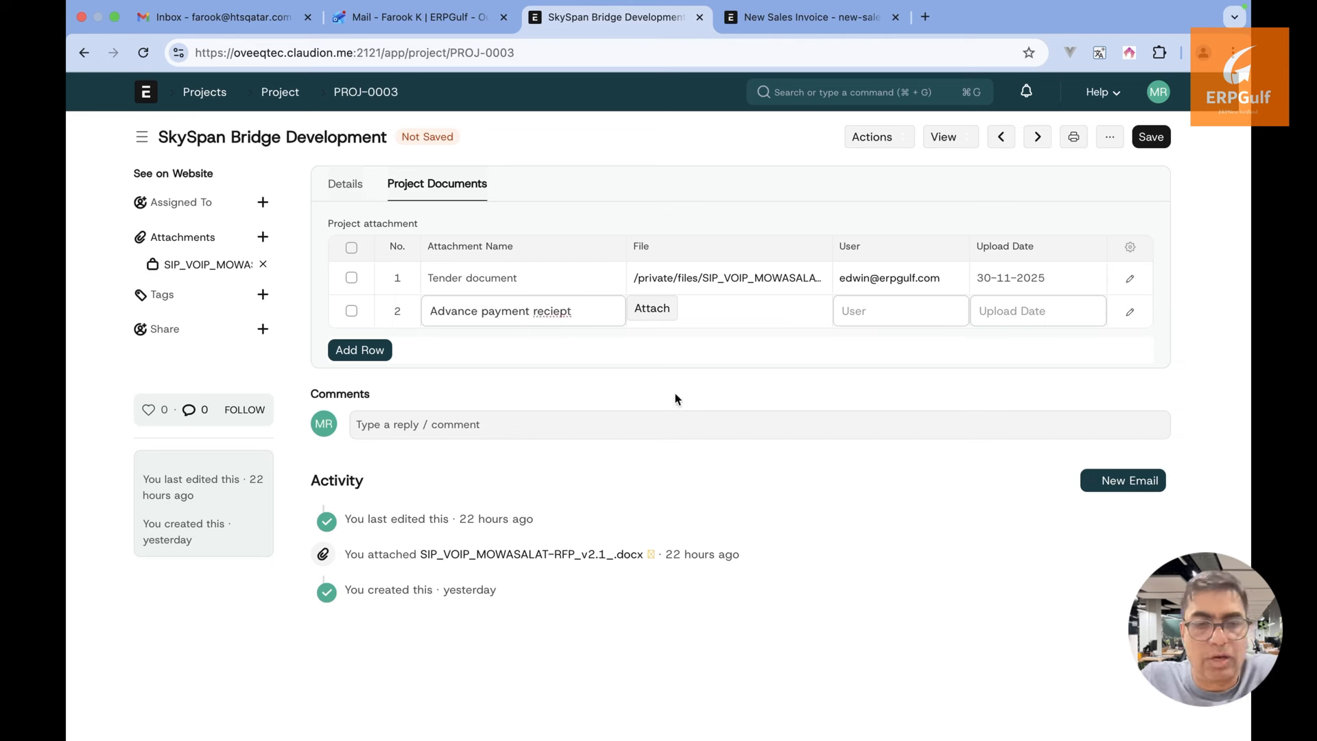
{"action": "left_click", "coordinate": [646, 313]}
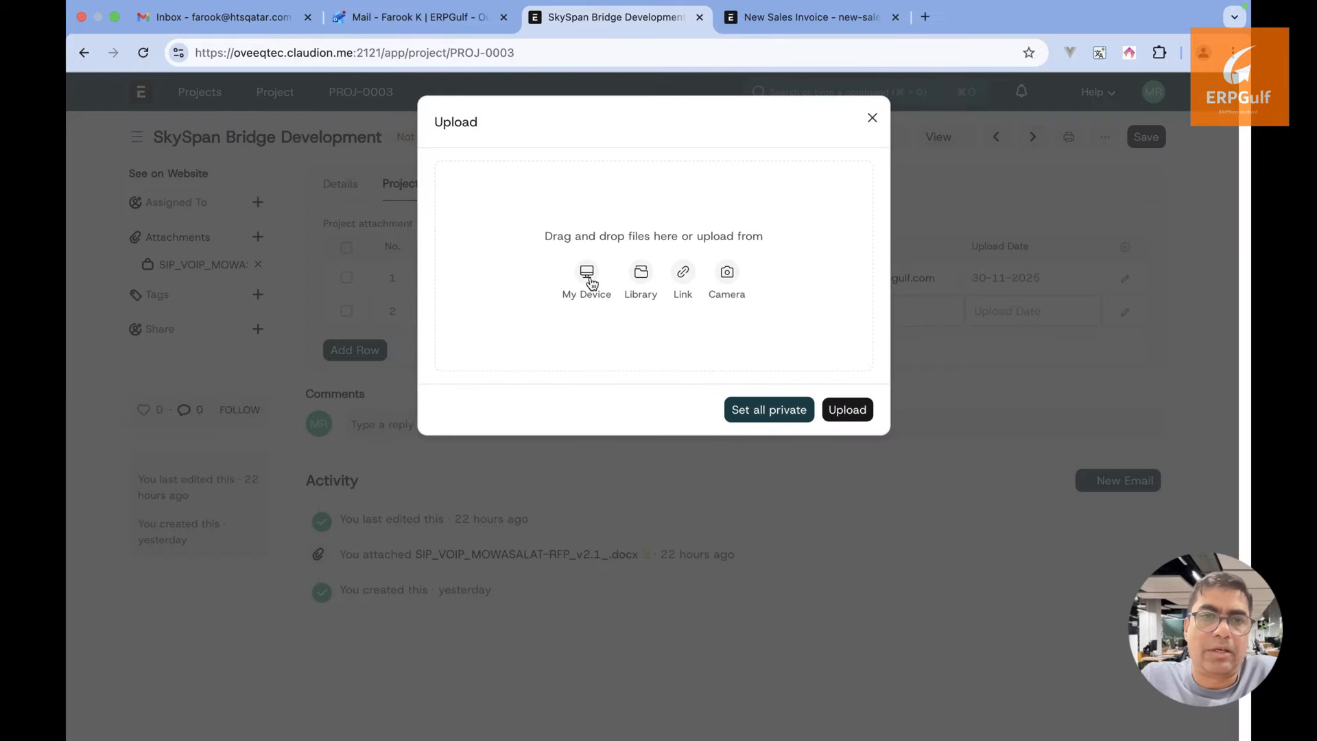
{"action": "left_click", "coordinate": [588, 278]}
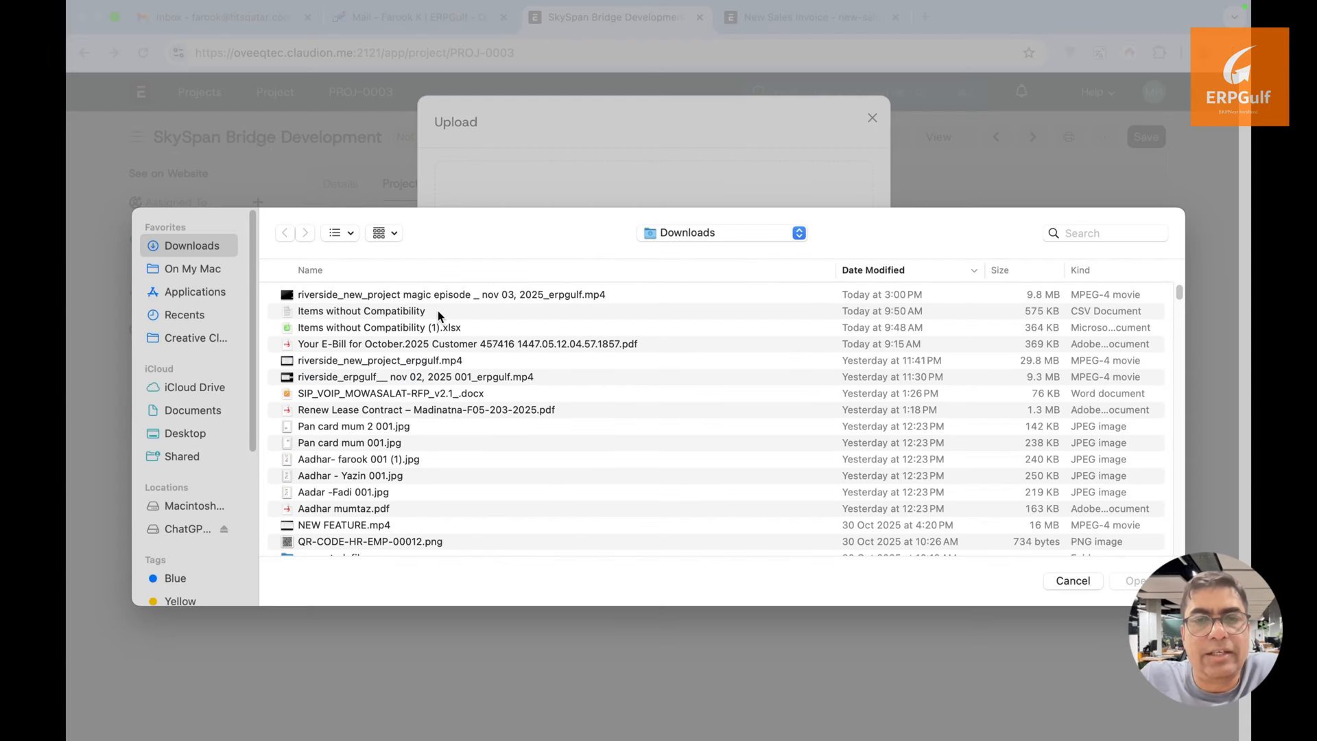
{"action": "double_click", "coordinate": [440, 314]}
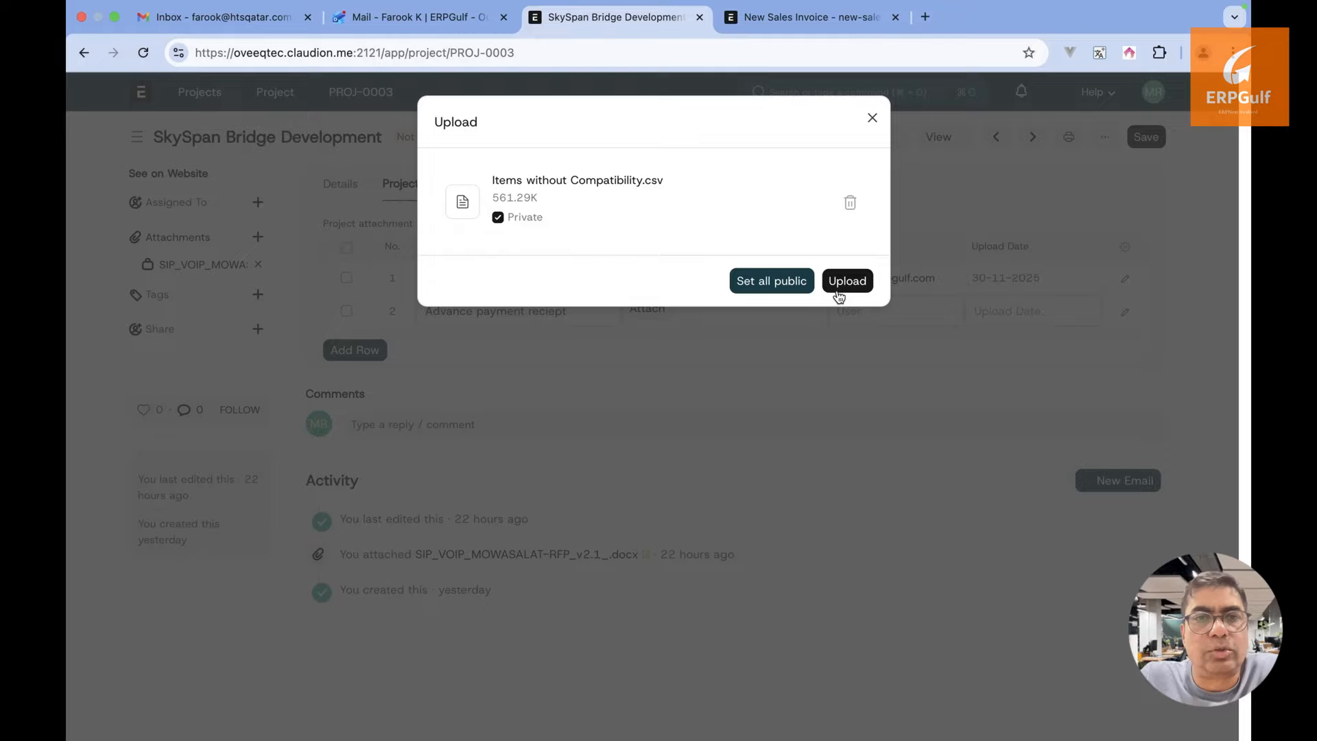
{"action": "left_click", "coordinate": [841, 286]}
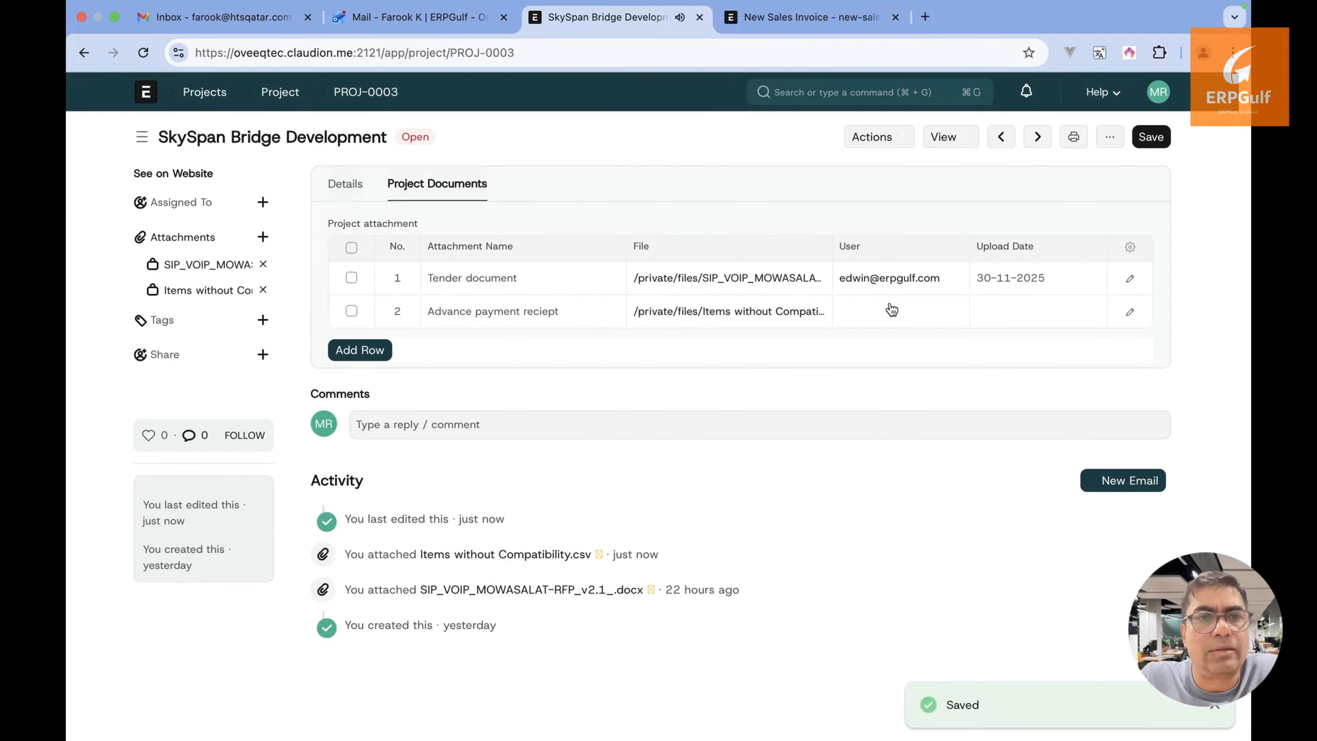
Set the row's uploader and 30-11-2025 upload date, save the project, and view its connections
{"action": "left_click", "coordinate": [889, 304]}
{"action": "left_click", "coordinate": [896, 389]}
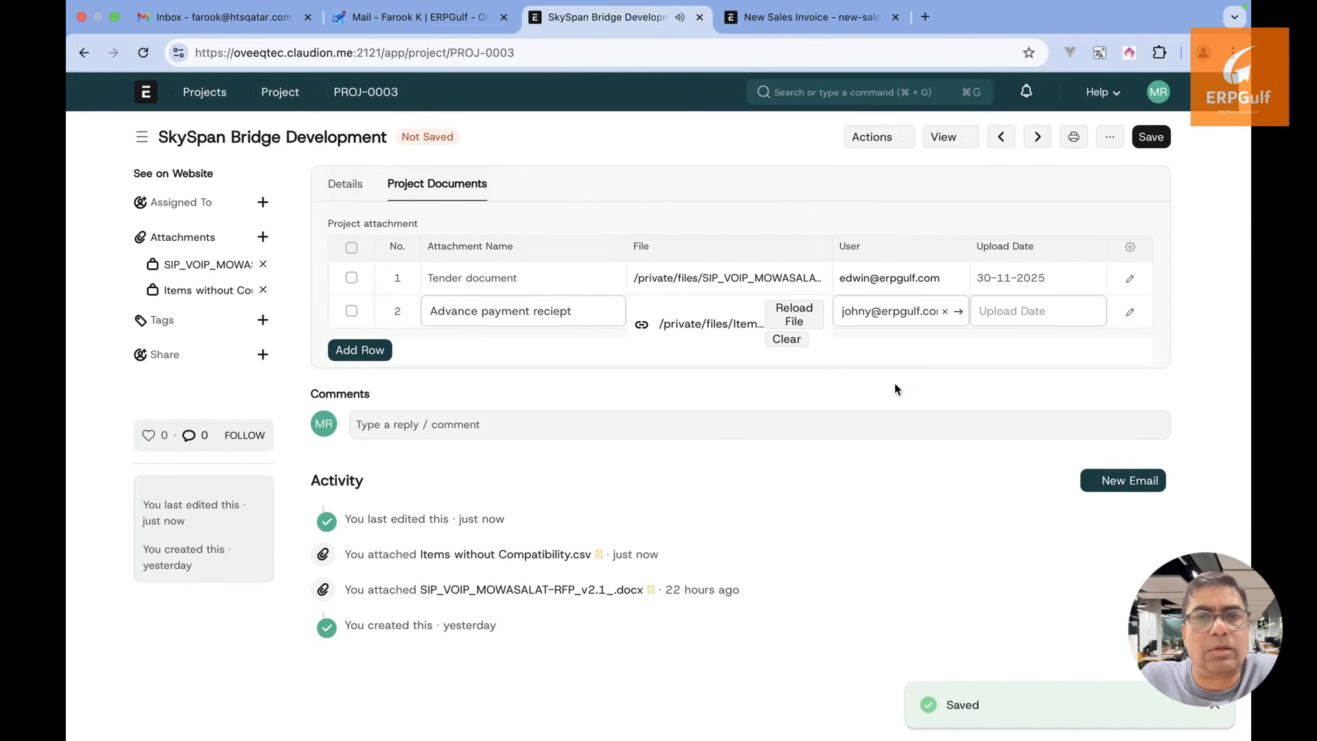
{"action": "left_click", "coordinate": [1011, 318]}
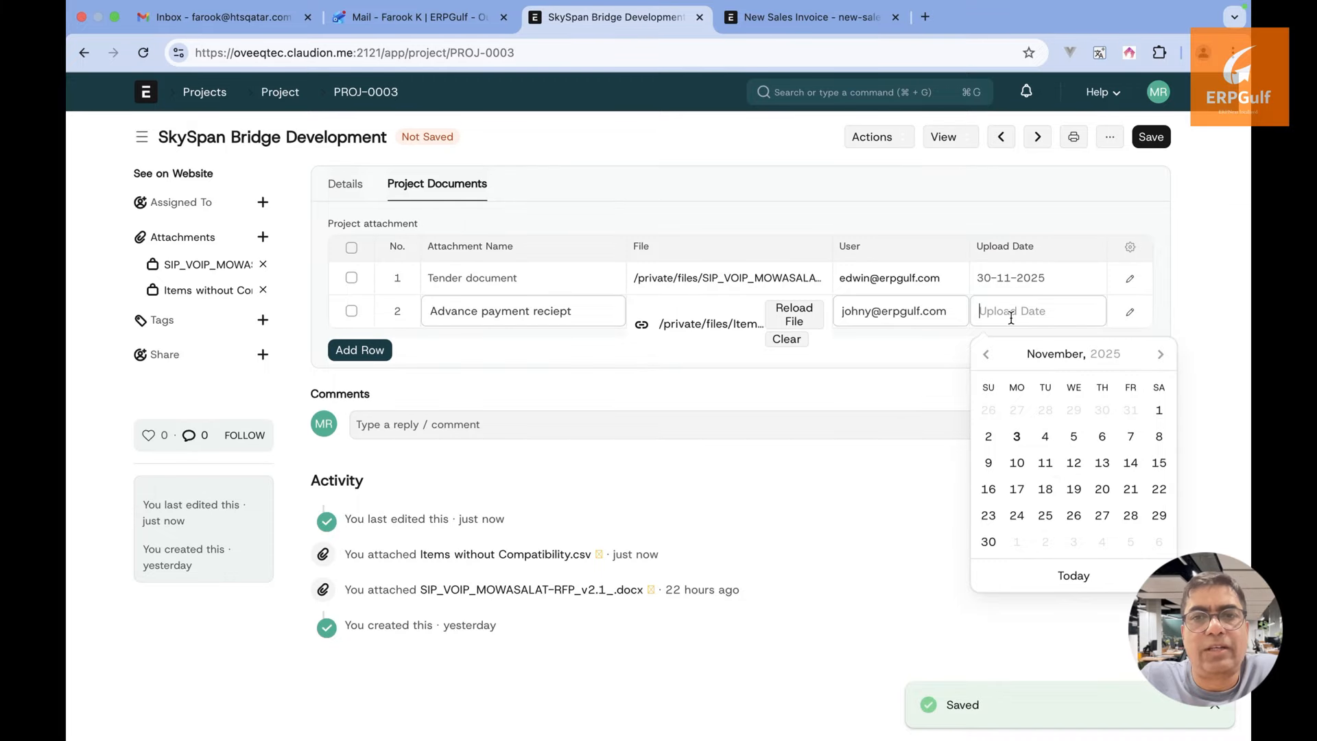
{"action": "left_click", "coordinate": [992, 547]}
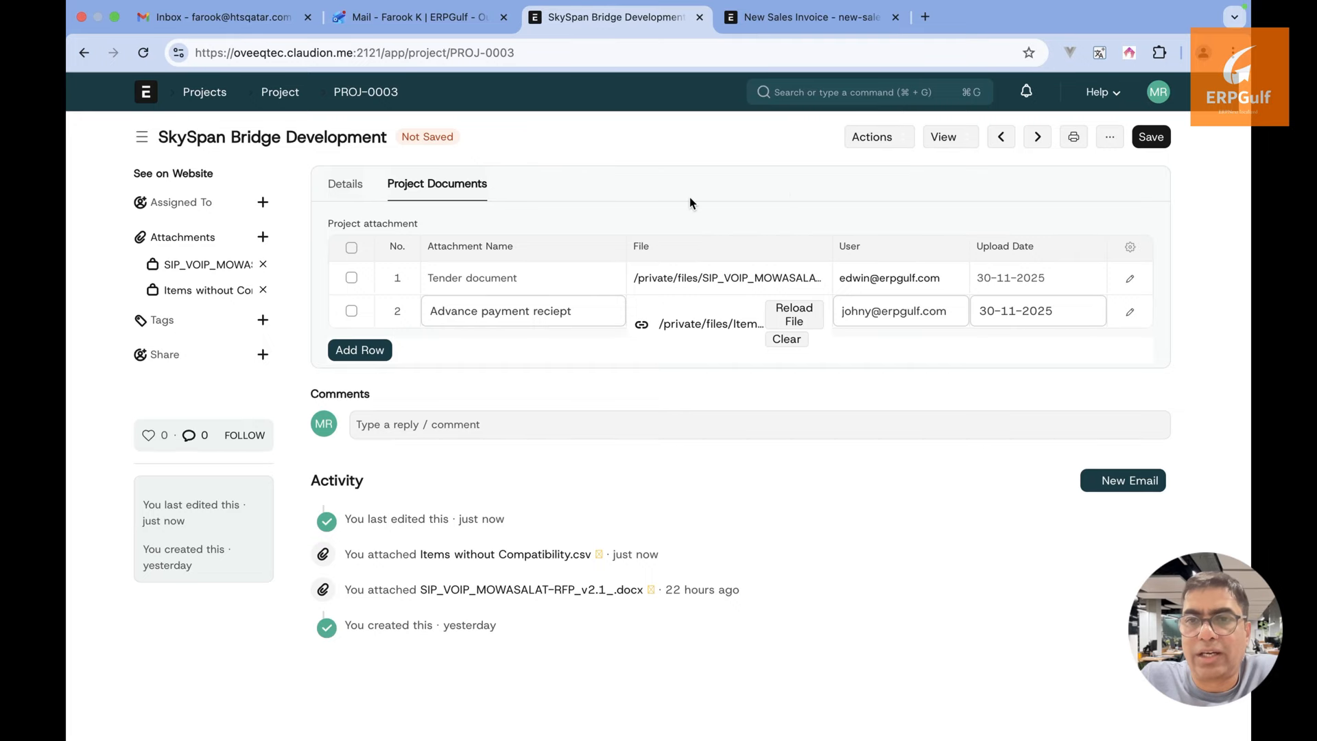
{"action": "left_click", "coordinate": [1152, 140]}
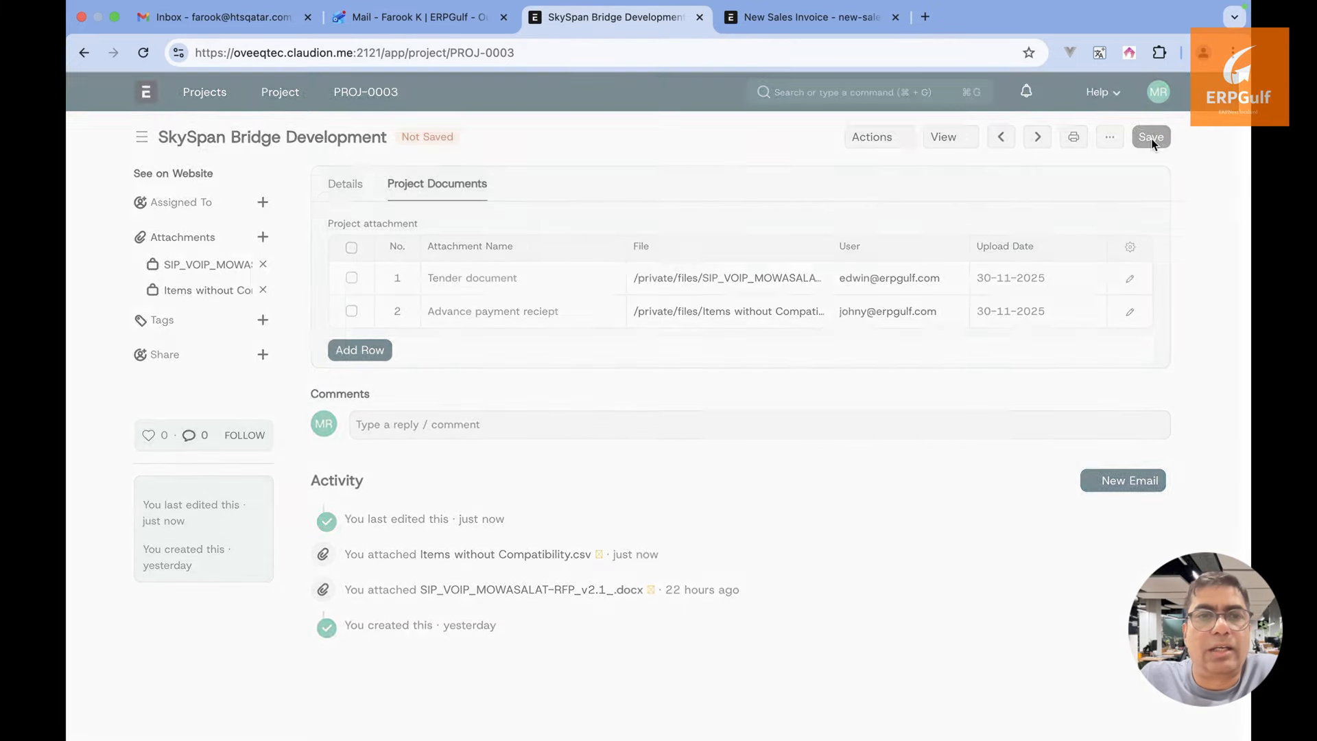
{"action": "left_click", "coordinate": [345, 184]}
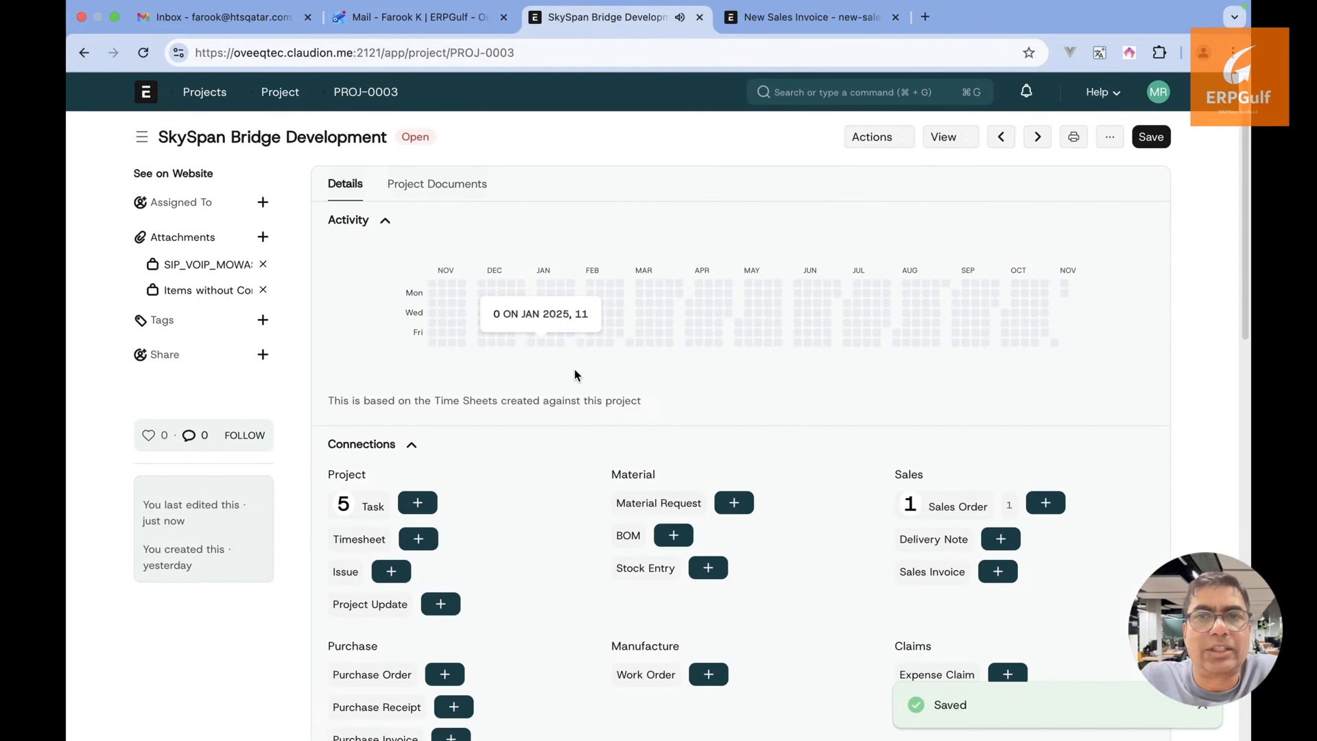
{"action": "scroll", "coordinate": [574, 369], "scroll_direction": "down", "scroll_amount": 1}
{"action": "scroll", "coordinate": [575, 370], "scroll_direction": "up", "scroll_amount": 1}
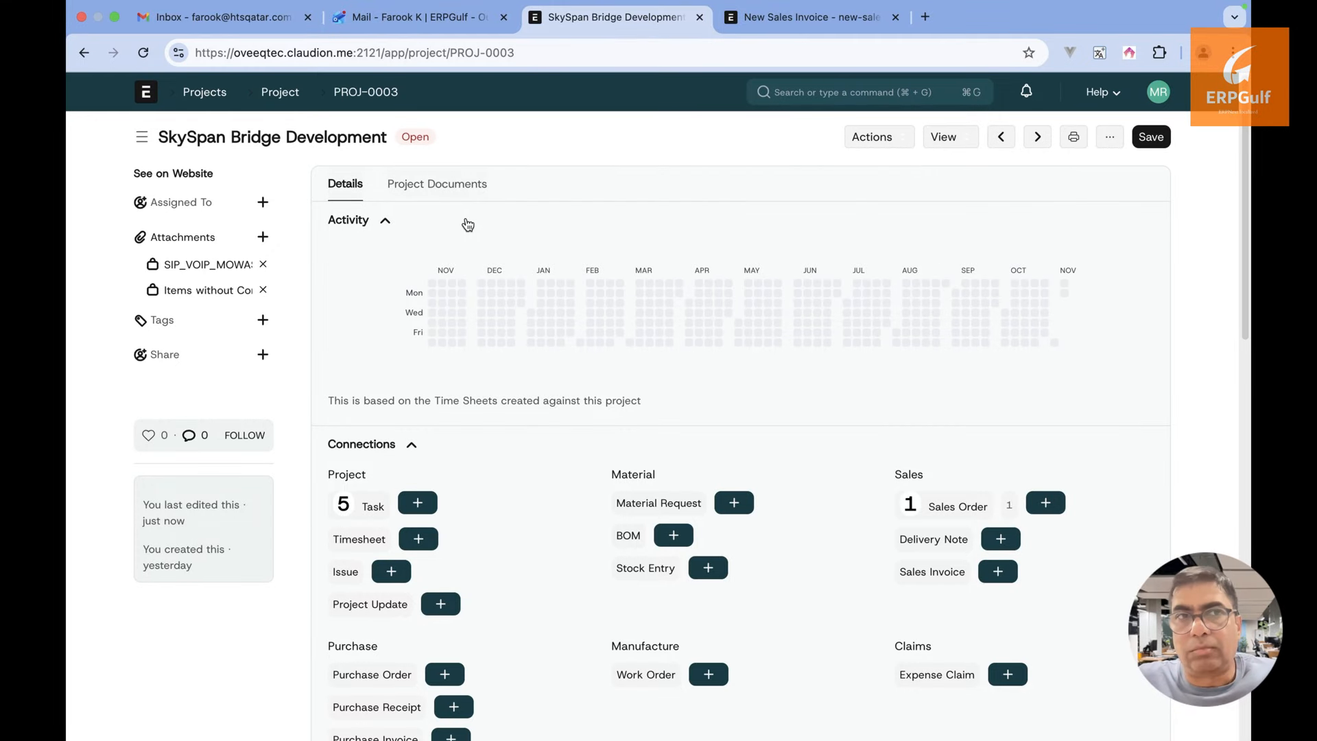
{"action": "left_click", "coordinate": [467, 219]}
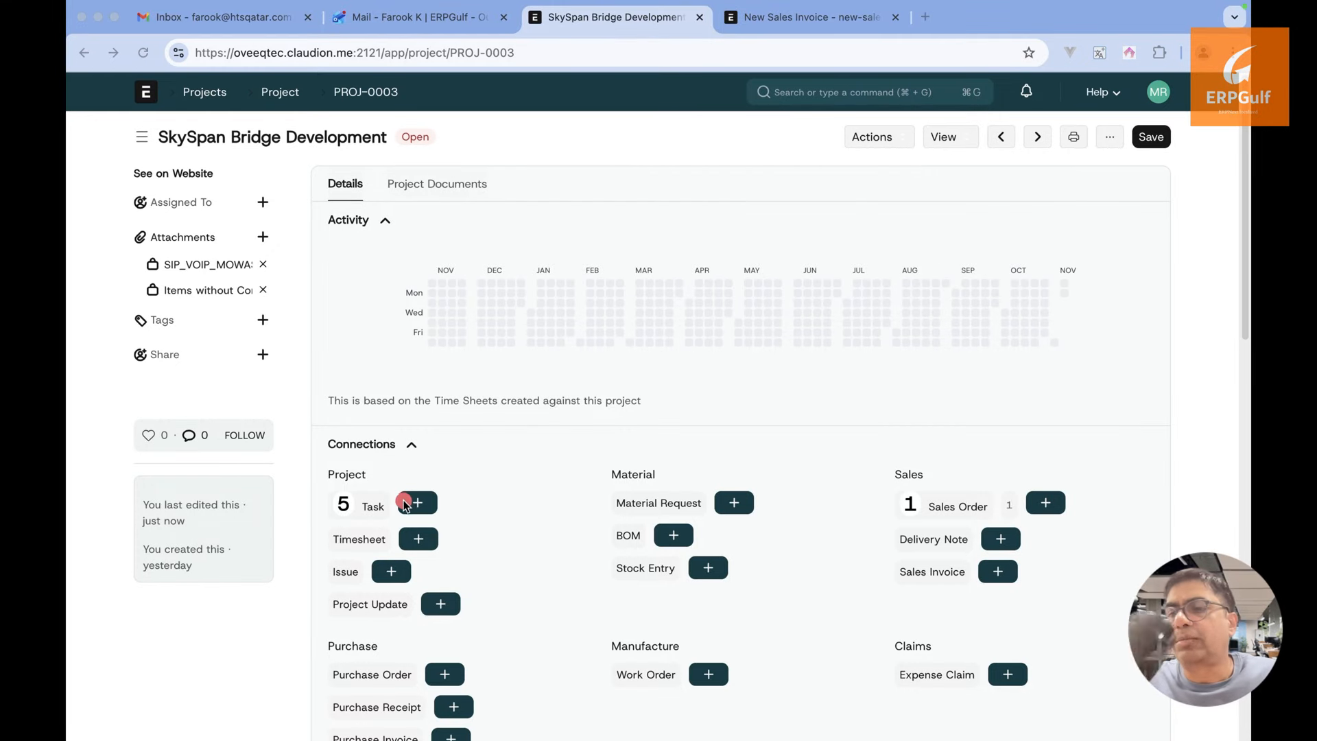
{"action": "left_click_drag", "start_coordinate": [401, 501], "coordinate": [546, 501]}
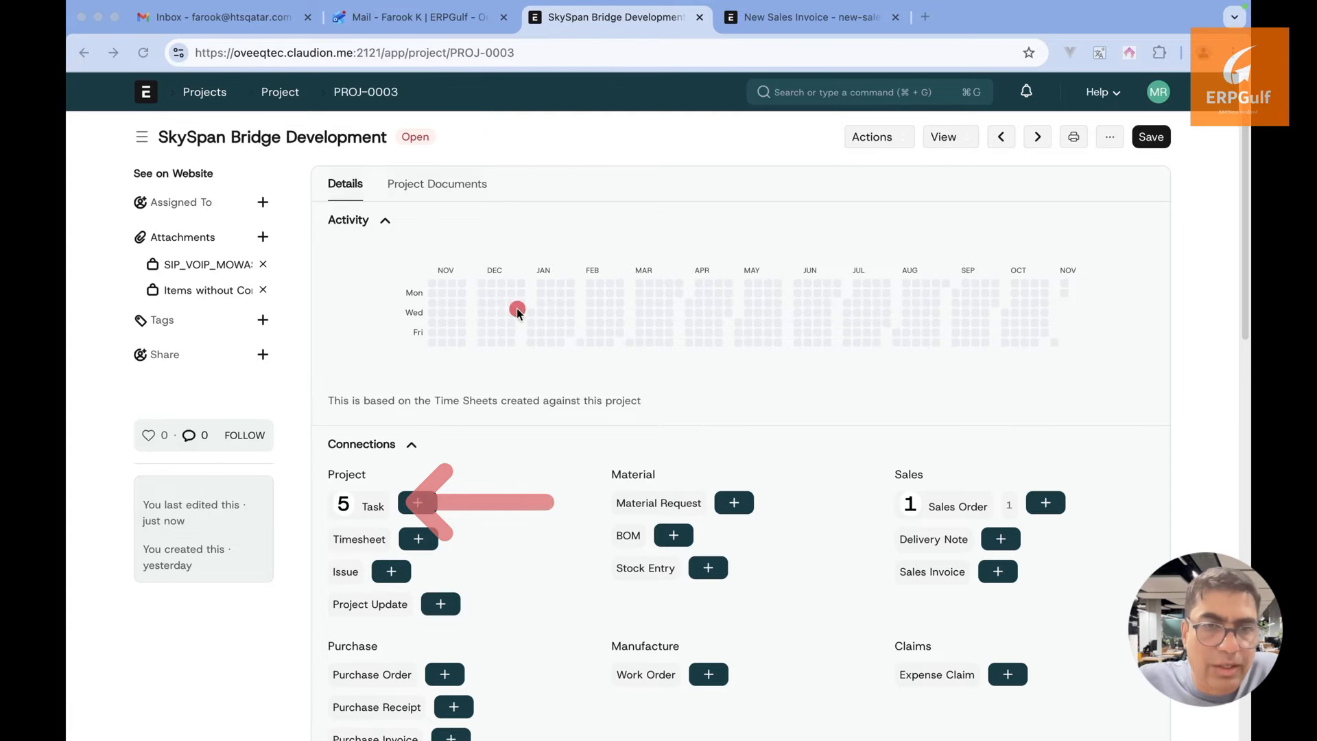
{"action": "key", "text": "Escape"}
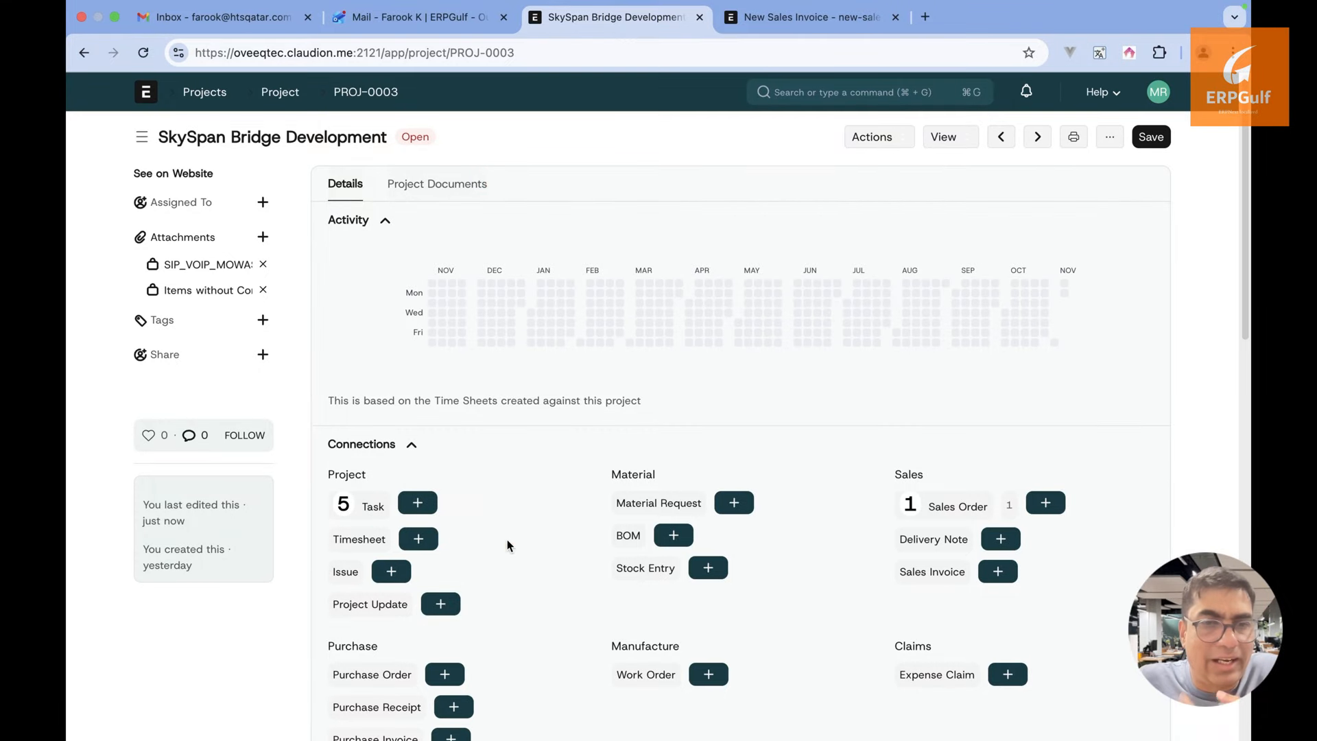
Open the Quality Check & Final Inspection task and inspect its Documents and Attachments
{"action": "left_click", "coordinate": [376, 506]}
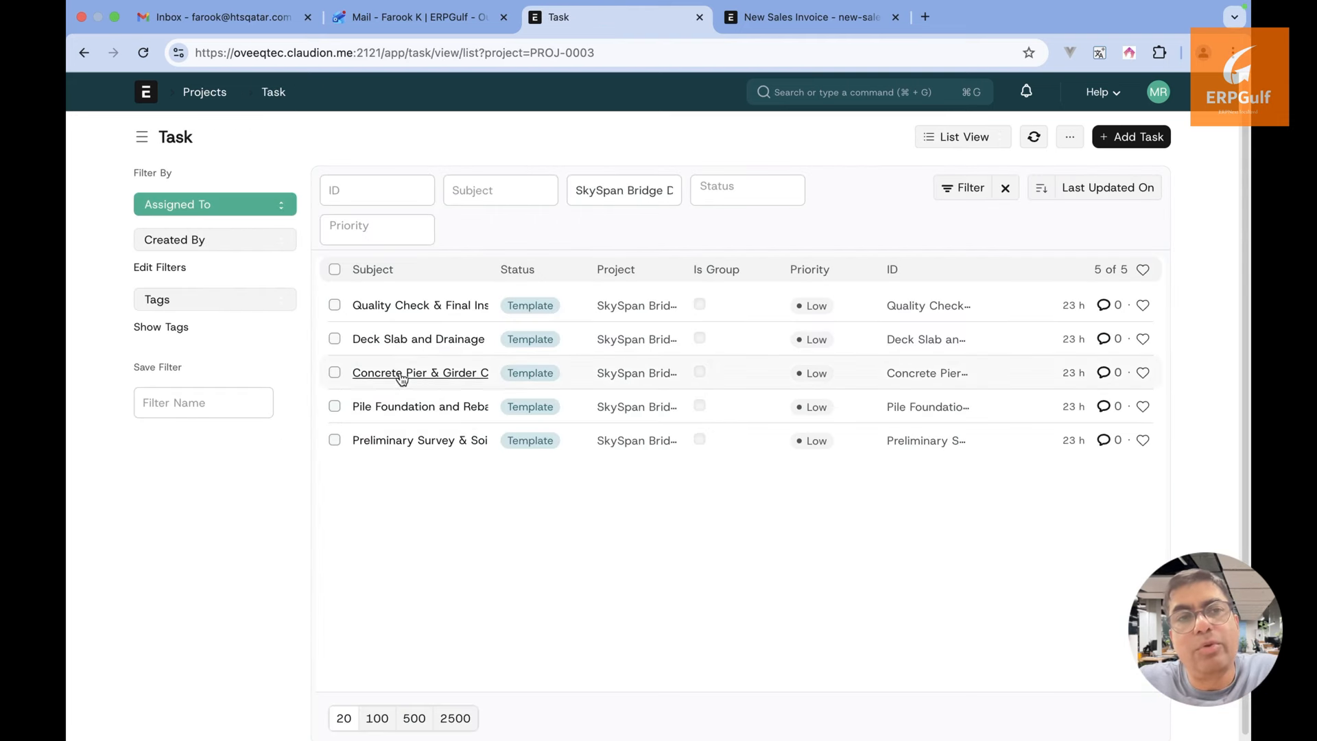
{"action": "left_click", "coordinate": [432, 306]}
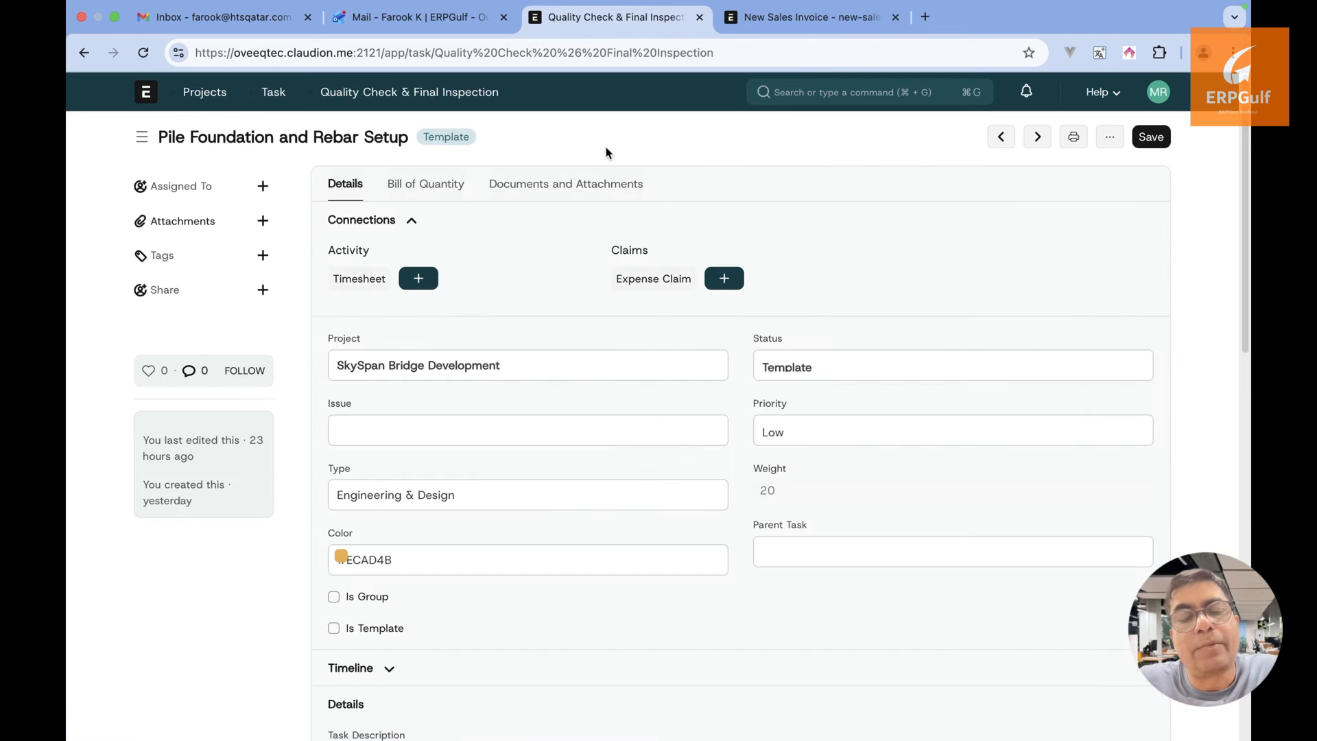
{"action": "left_click", "coordinate": [594, 190]}
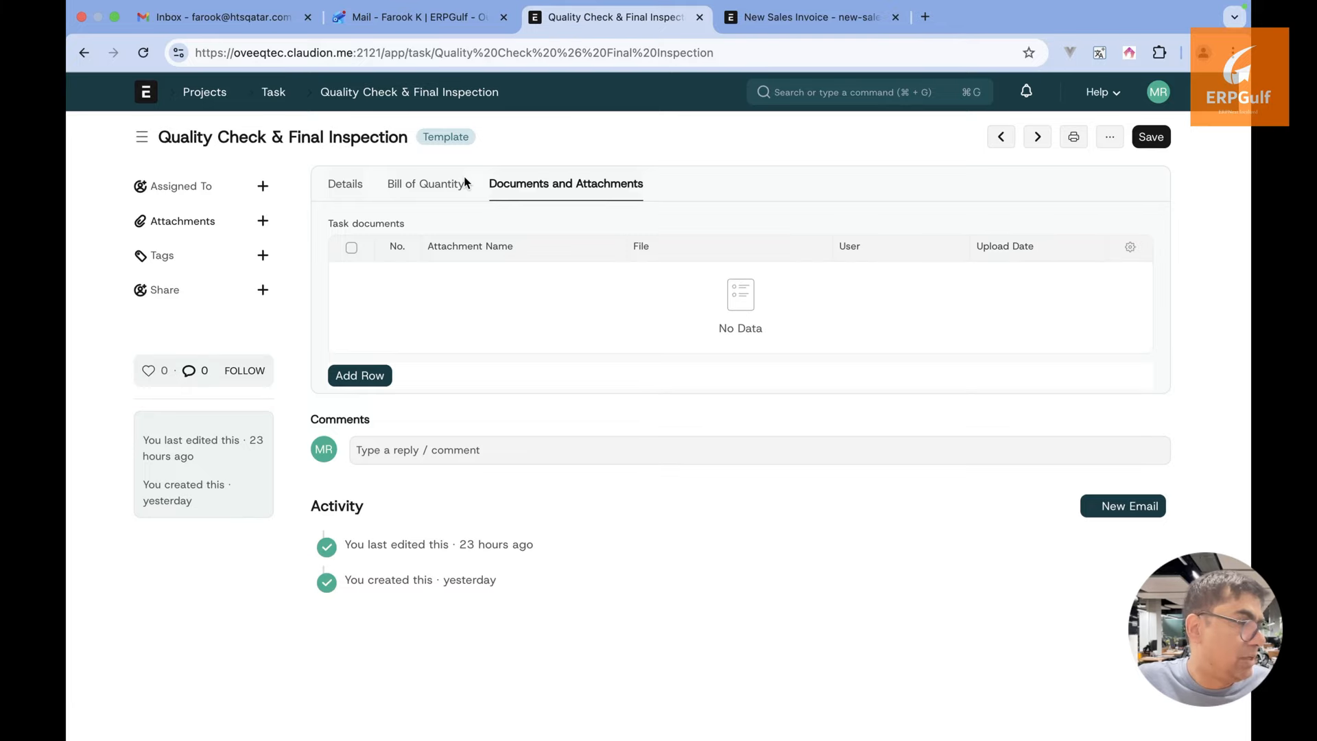
{"action": "left_click", "coordinate": [75, 60]}
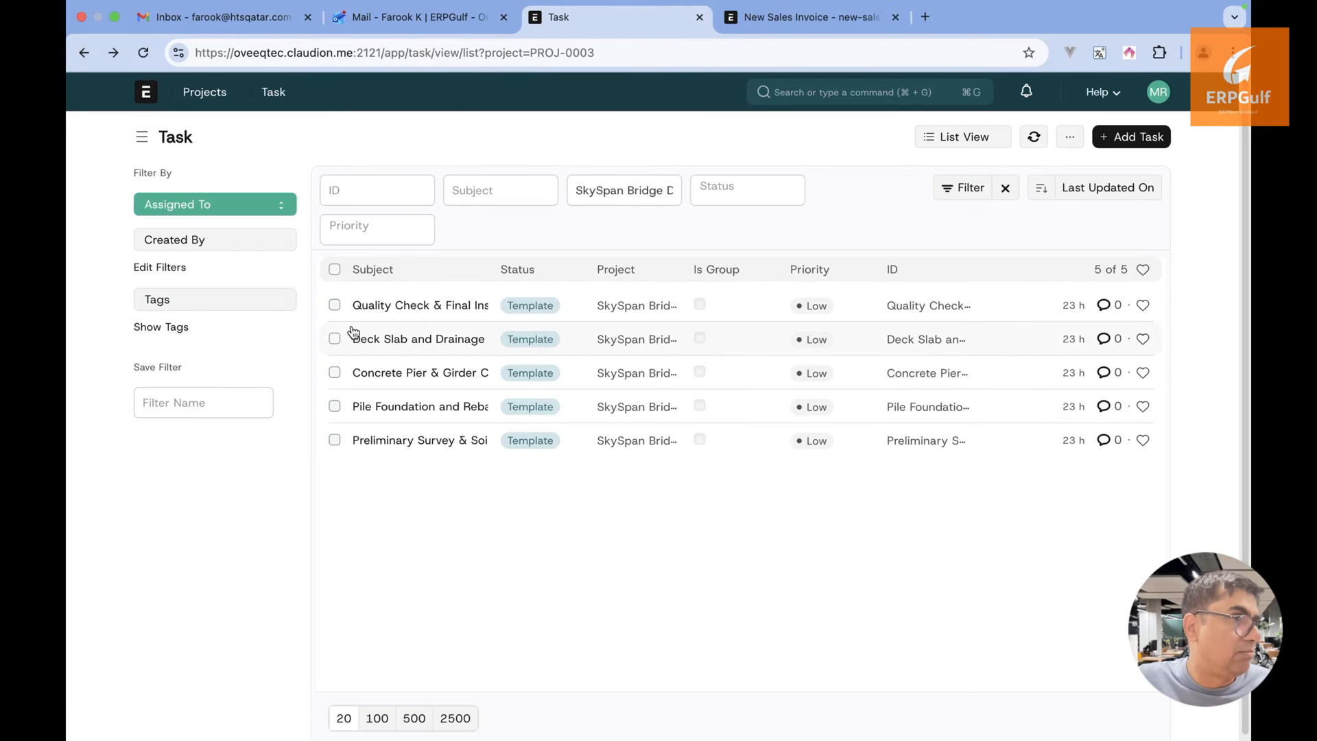
Return to the project, recheck its documents, and reopen its filtered task list
{"action": "left_click", "coordinate": [83, 53]}
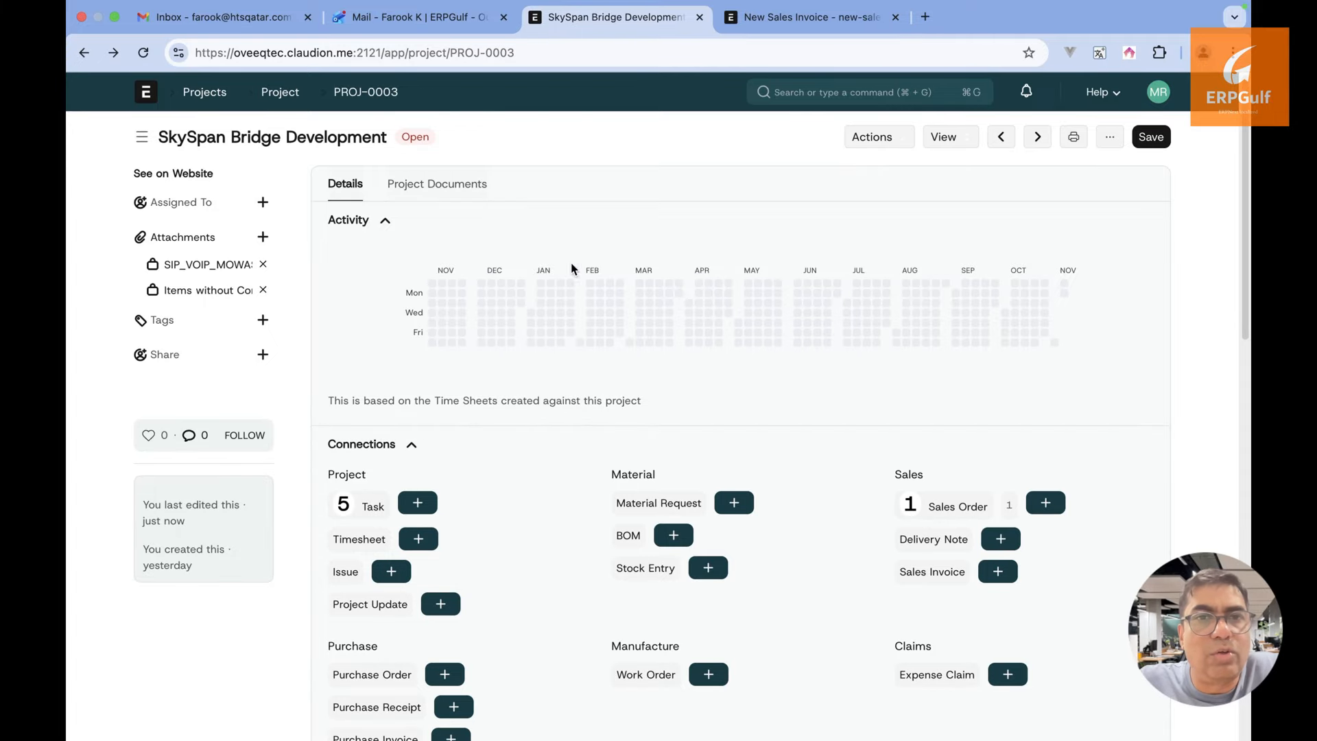
{"action": "left_click", "coordinate": [473, 185]}
{"action": "left_click", "coordinate": [347, 183]}
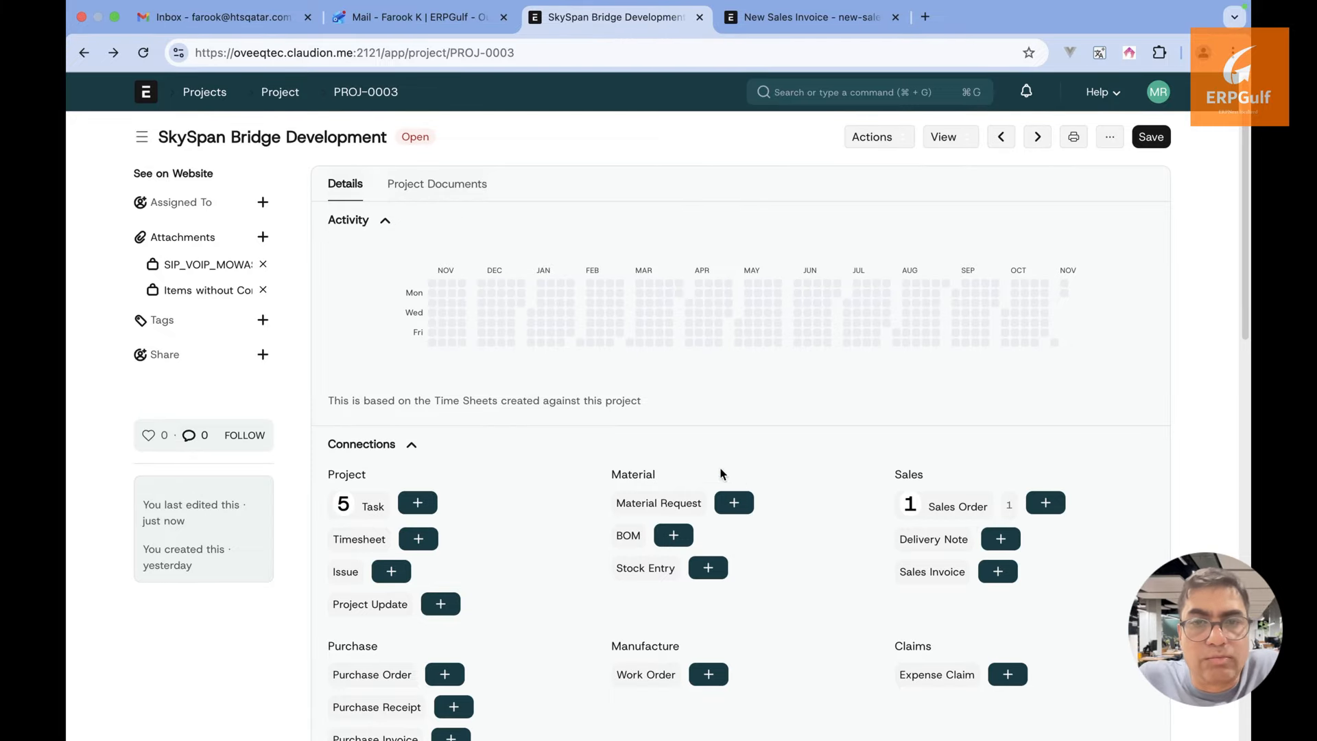
{"action": "left_click", "coordinate": [372, 507]}
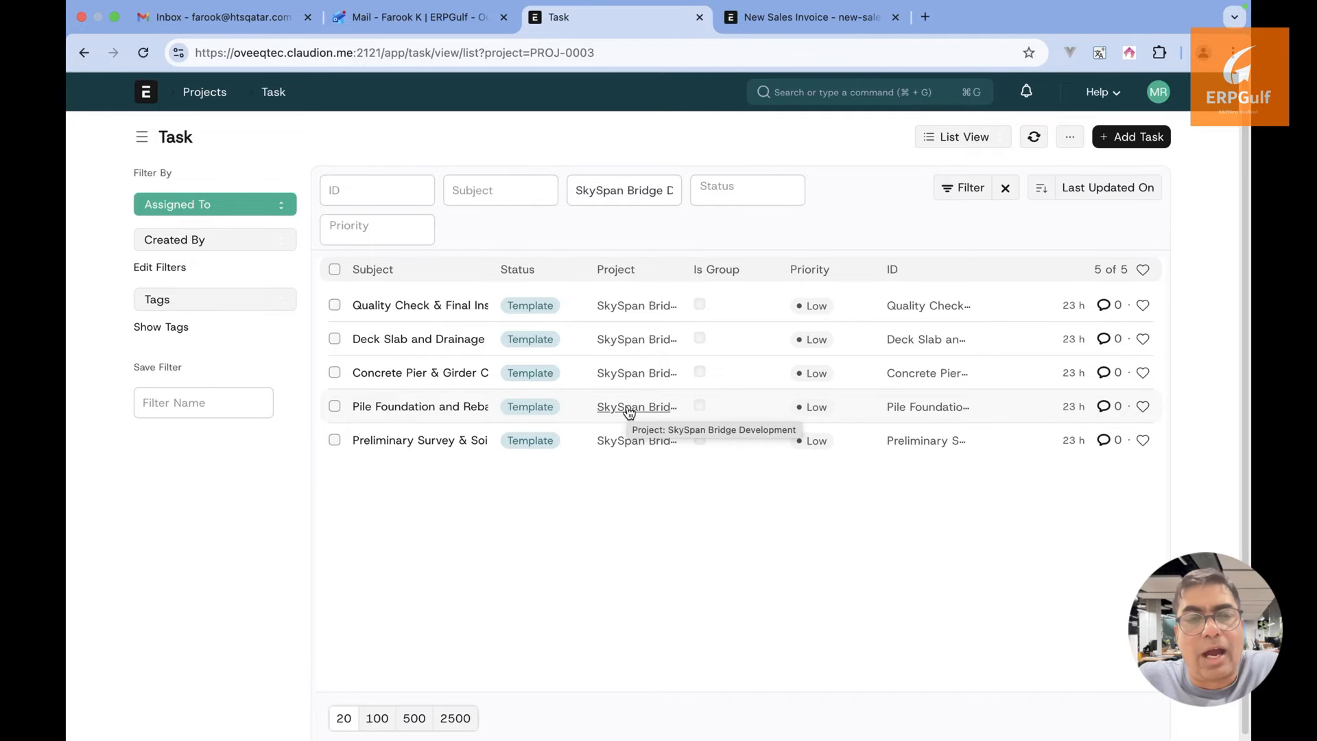
{"action": "key", "text": "super+Tab"}
{"action": "key", "text": "super+Tab"}
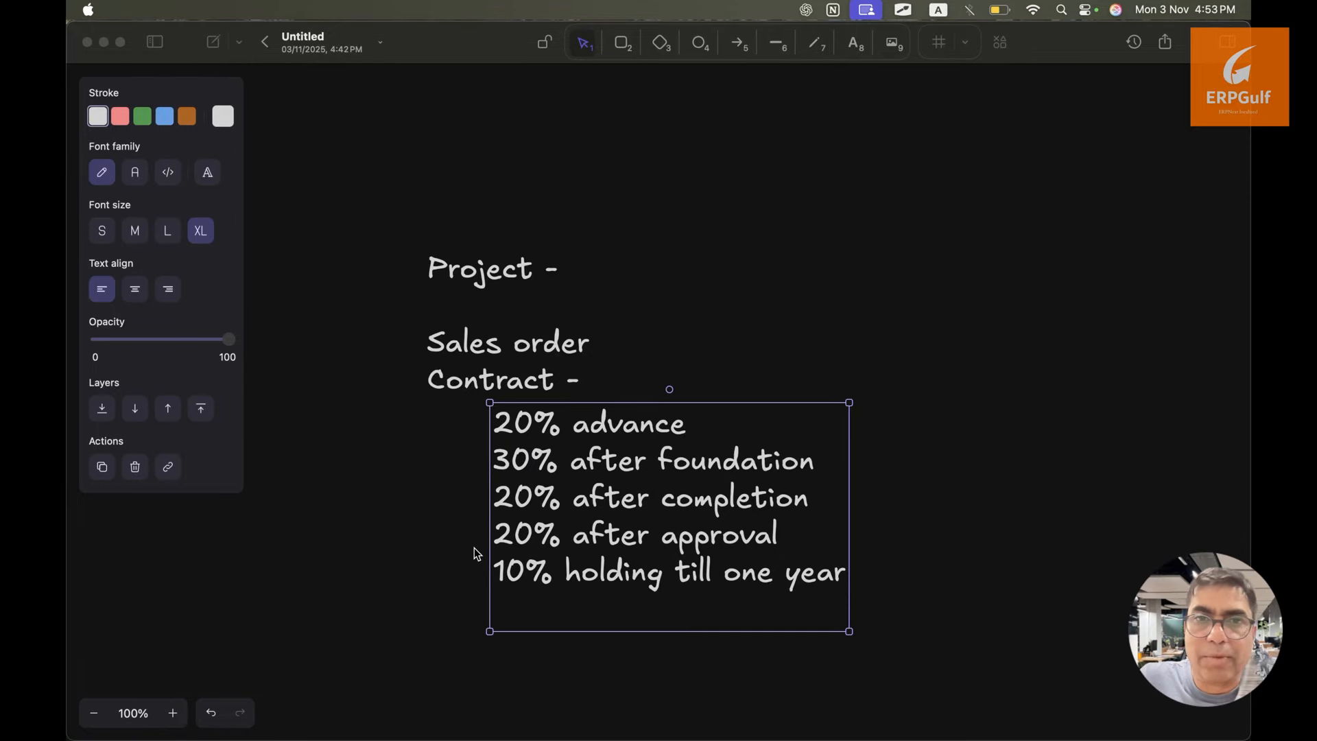
{"action": "key", "text": "super+Tab"}
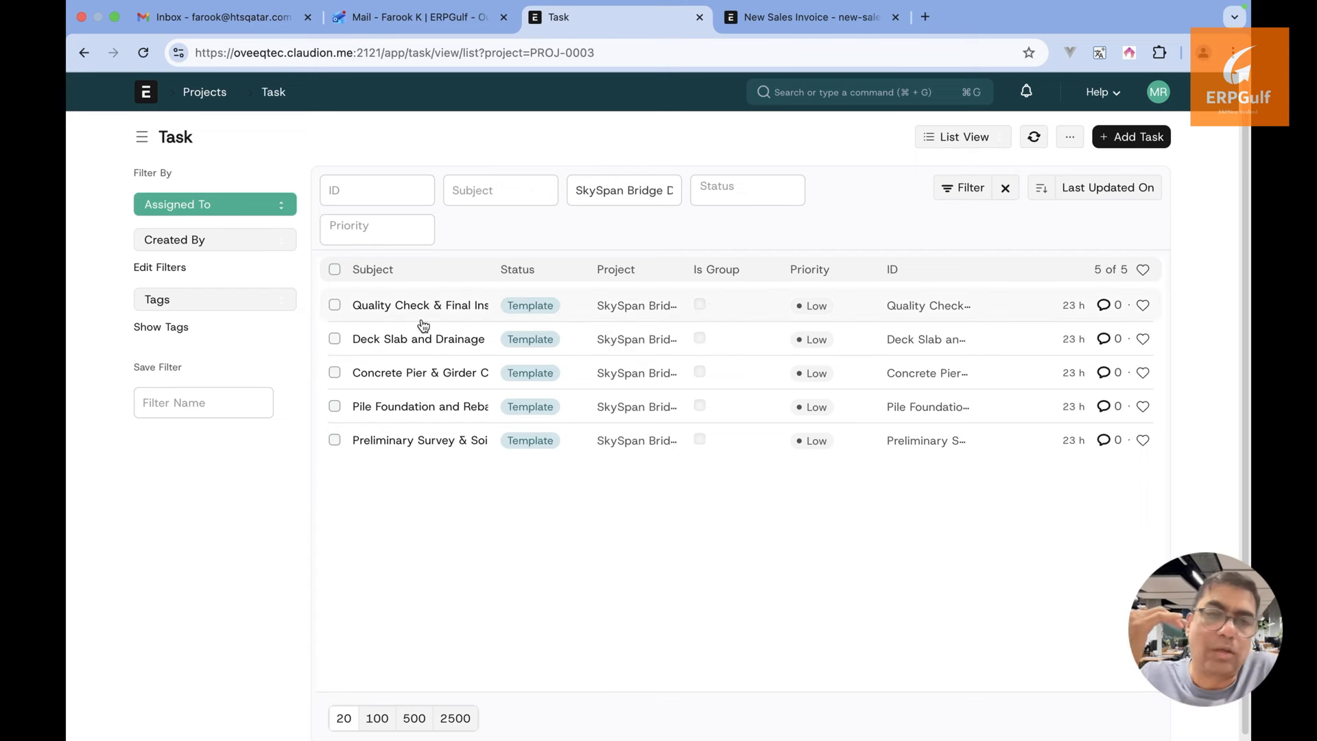
{"action": "key", "text": "ctrl+Left"}
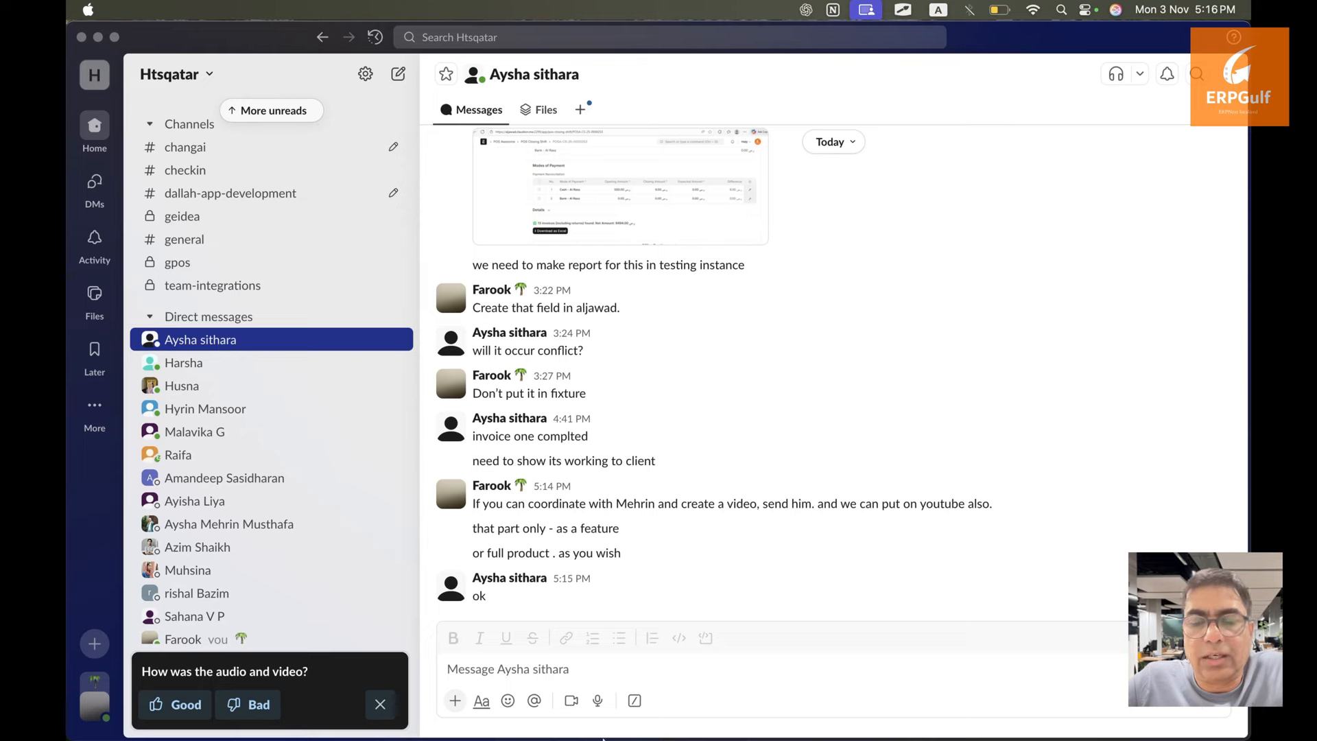
{"action": "left_click", "coordinate": [433, 713]}
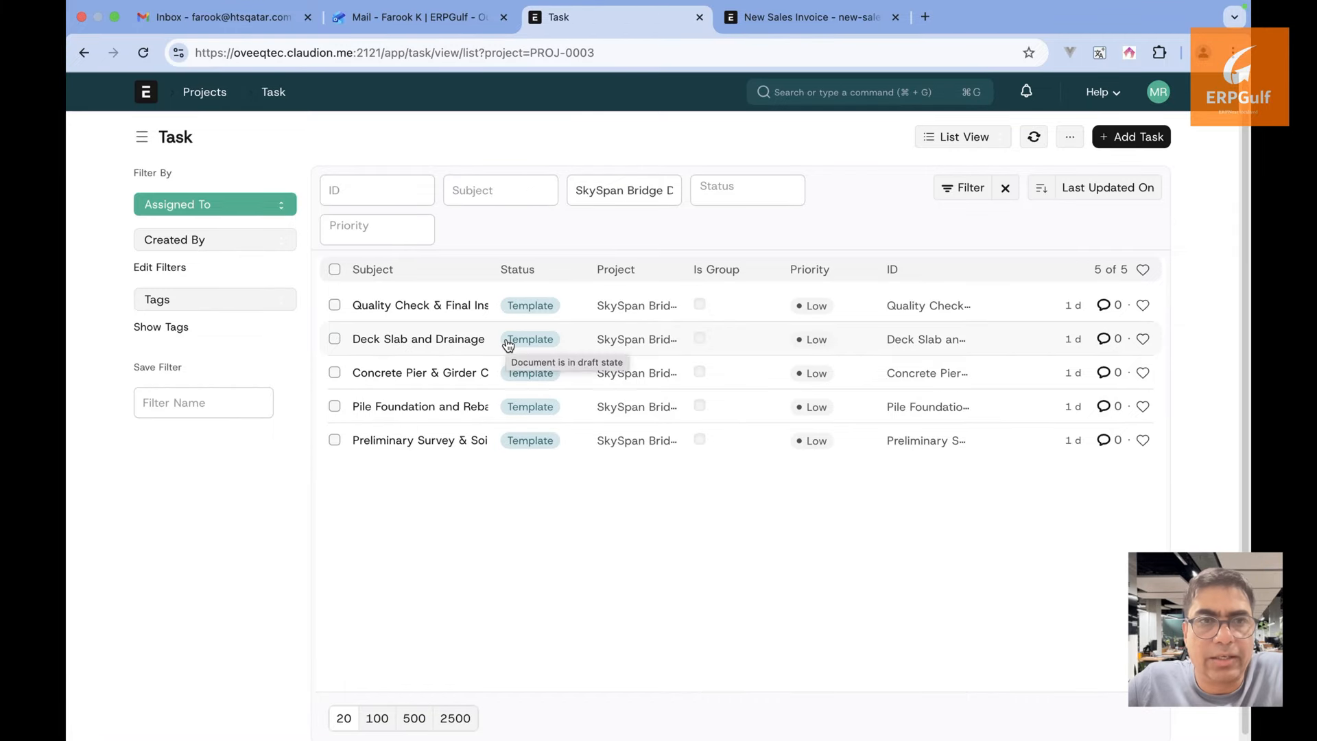
{"action": "left_click", "coordinate": [461, 443]}
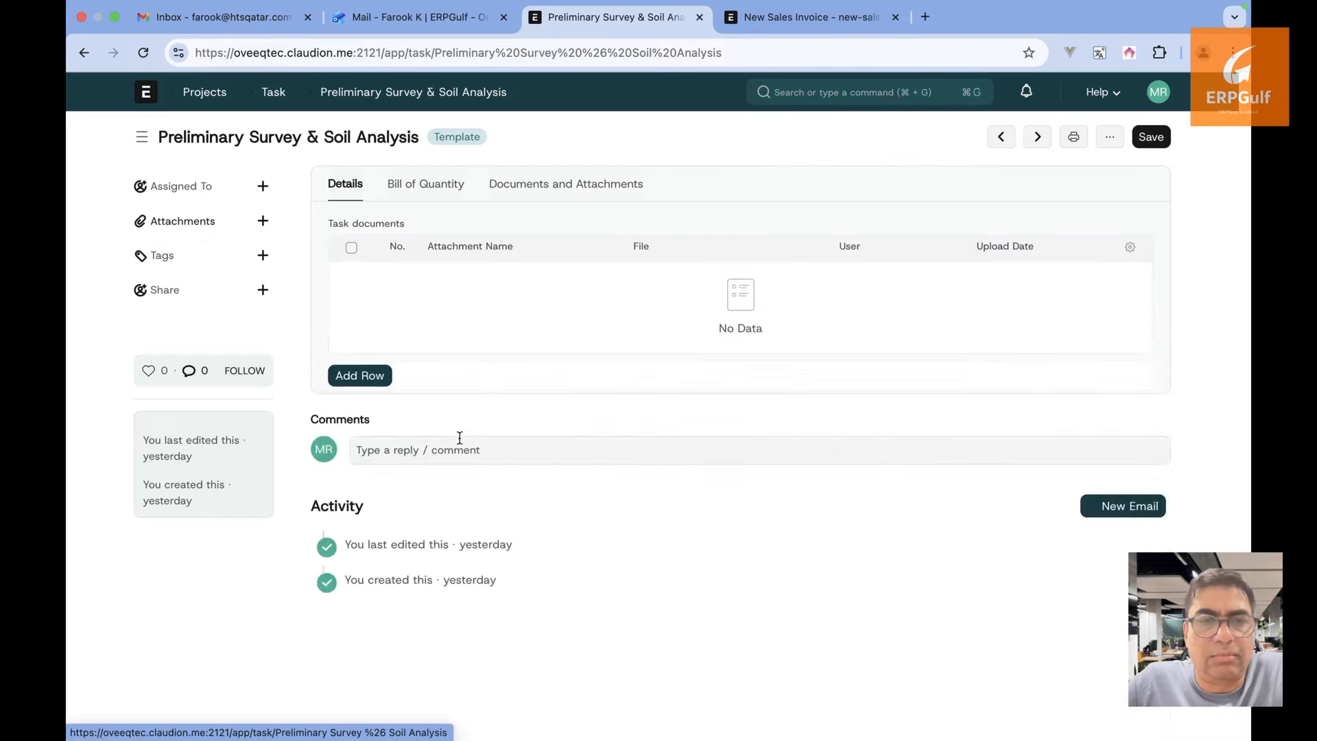
{"action": "left_click", "coordinate": [81, 53]}
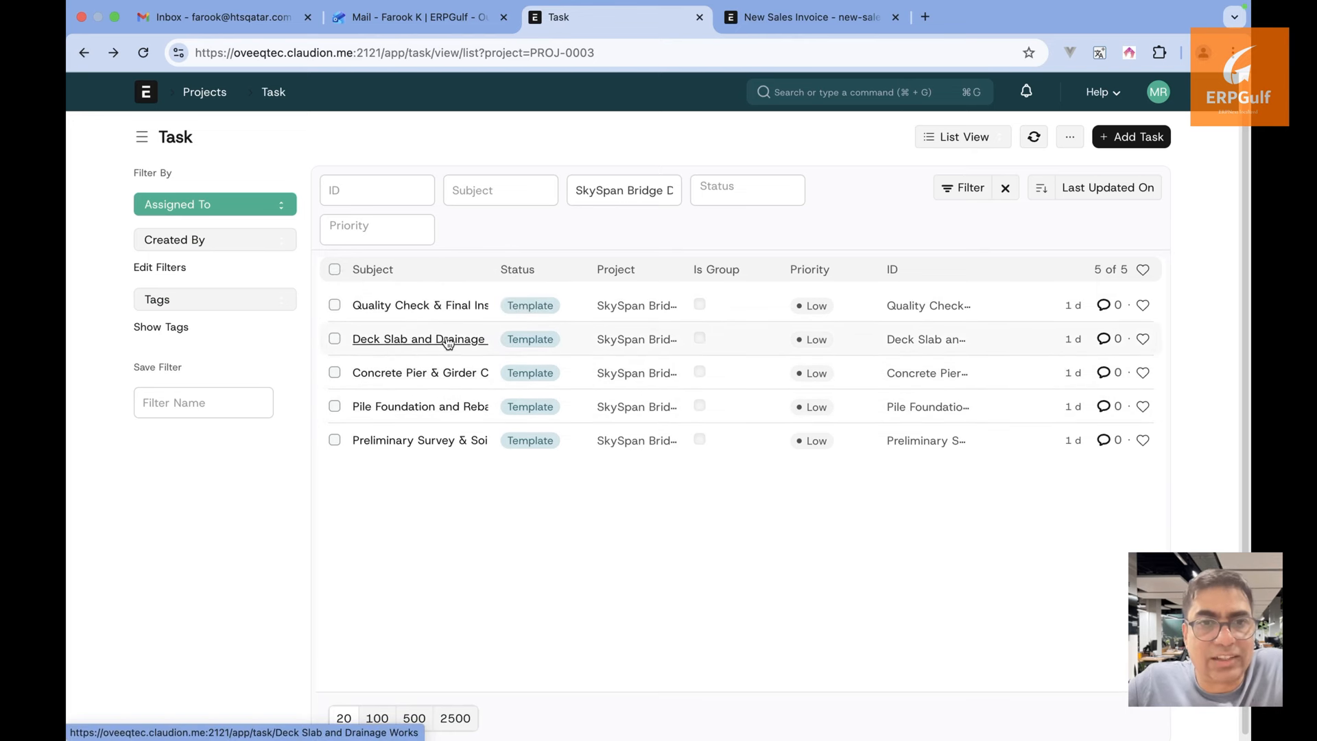
{"action": "mouse_move", "coordinate": [439, 443]}
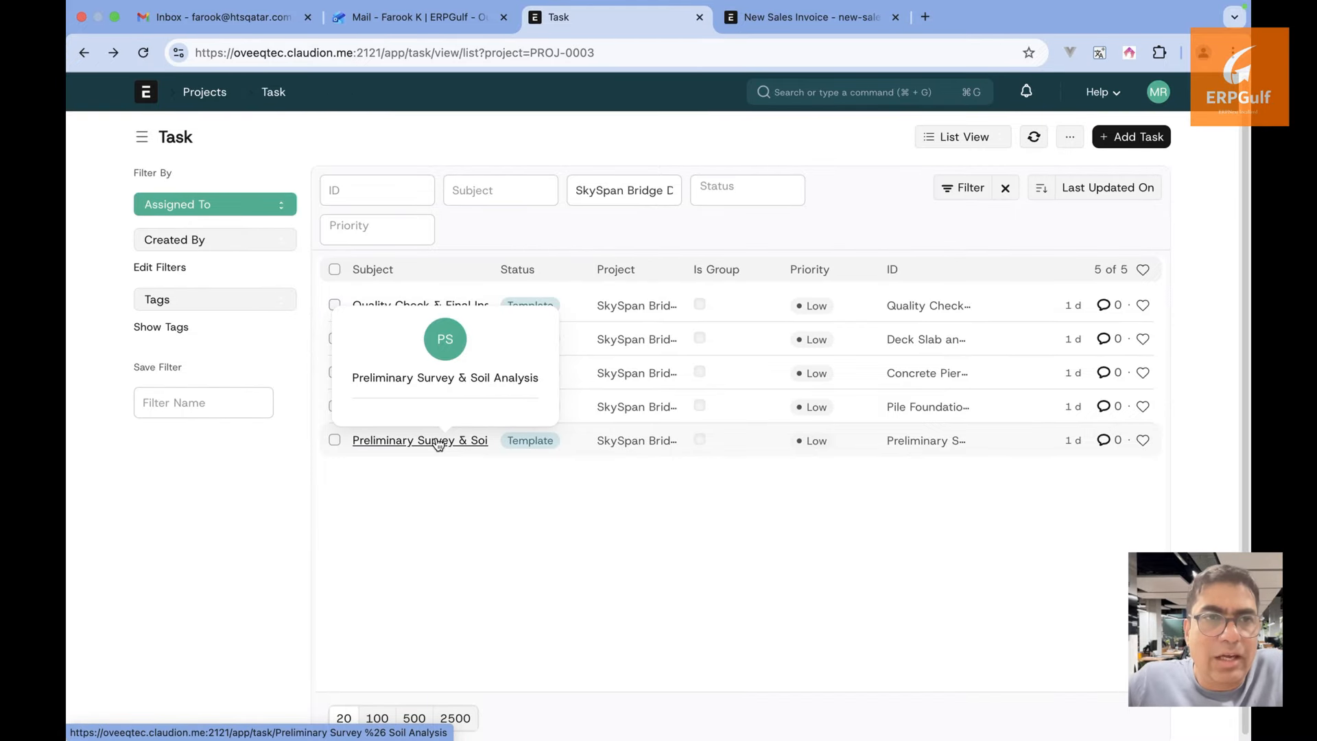
{"action": "left_click", "coordinate": [439, 443]}
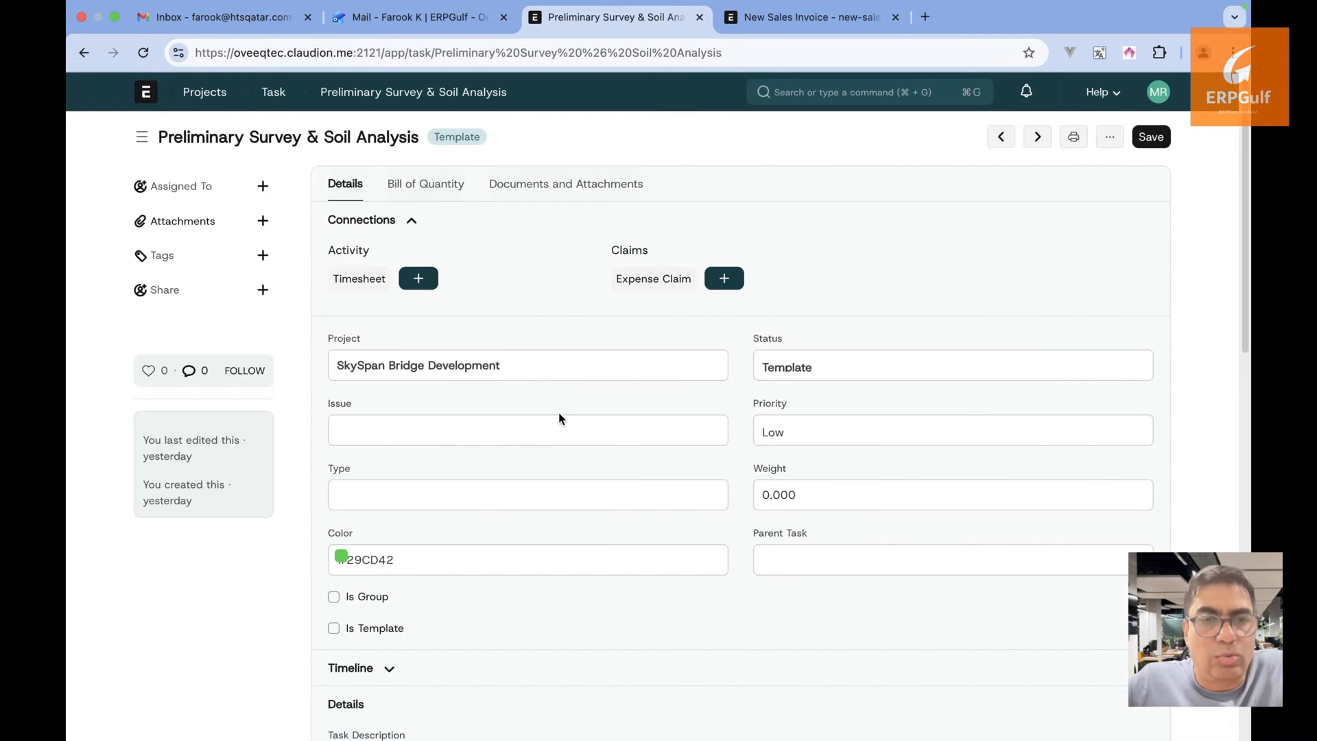
{"action": "left_click", "coordinate": [271, 100]}
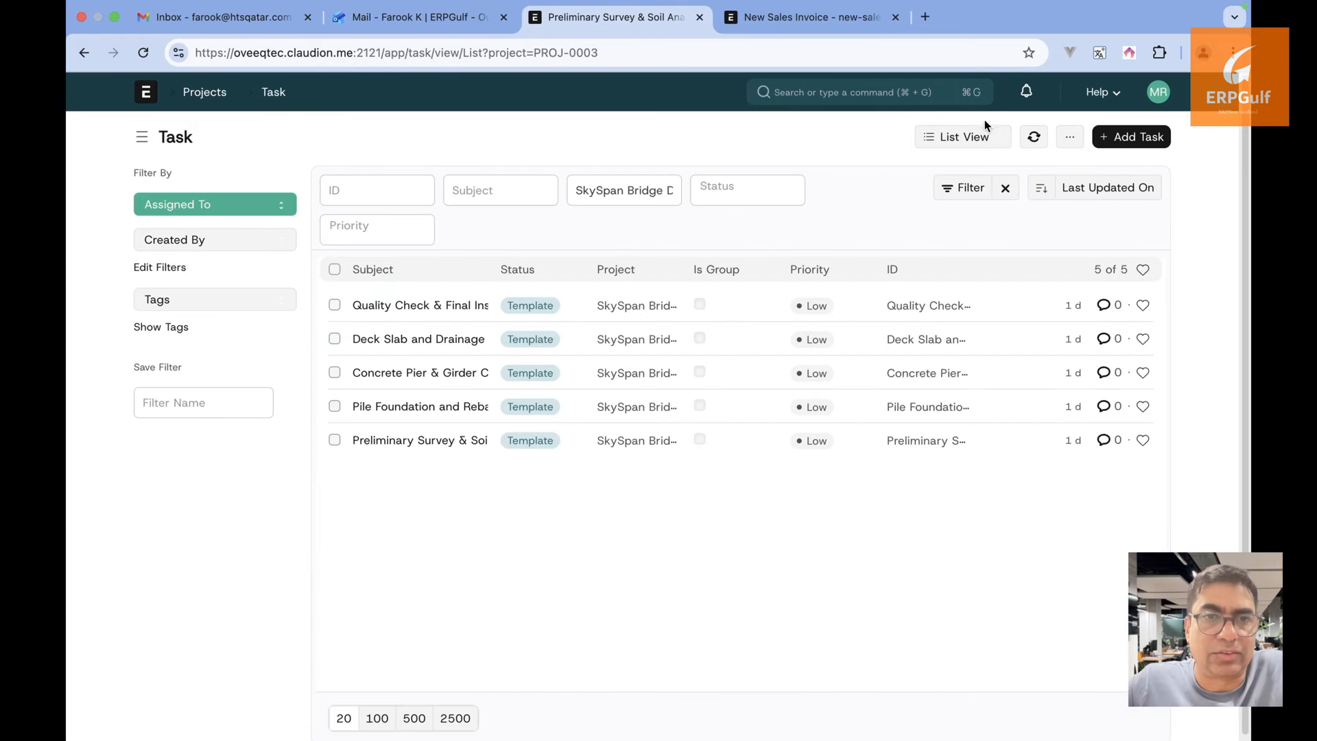
Try the tasks in Report View with its filter options, then Dashboard View, and go back
{"action": "left_click", "coordinate": [974, 138]}
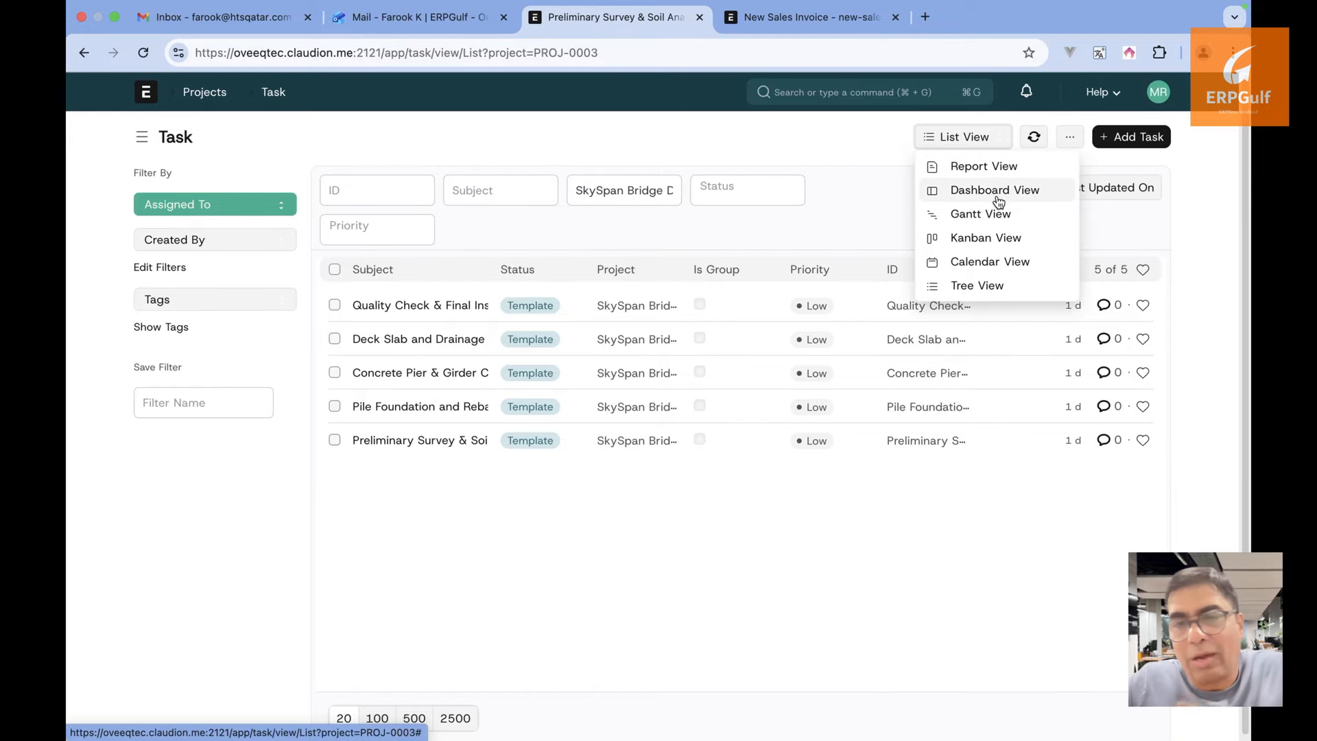
{"action": "left_click", "coordinate": [993, 171]}
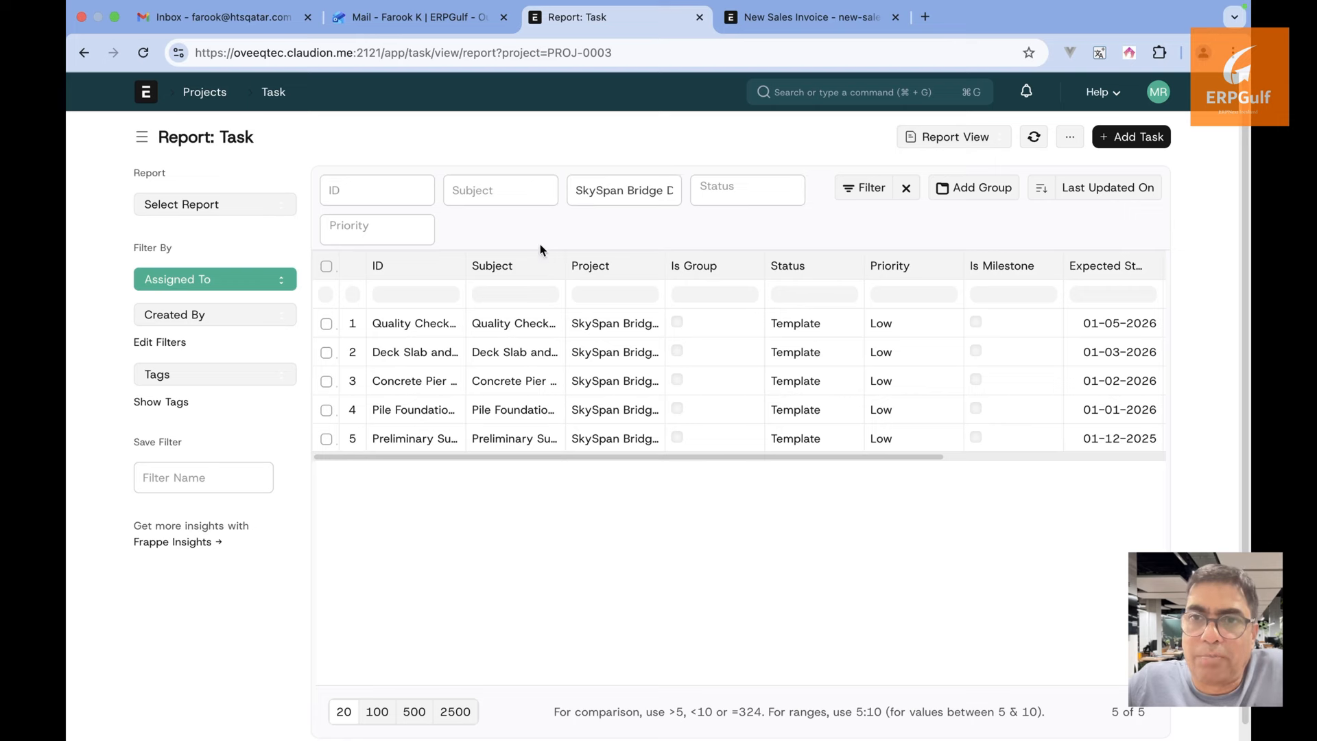
{"action": "left_click", "coordinate": [873, 192]}
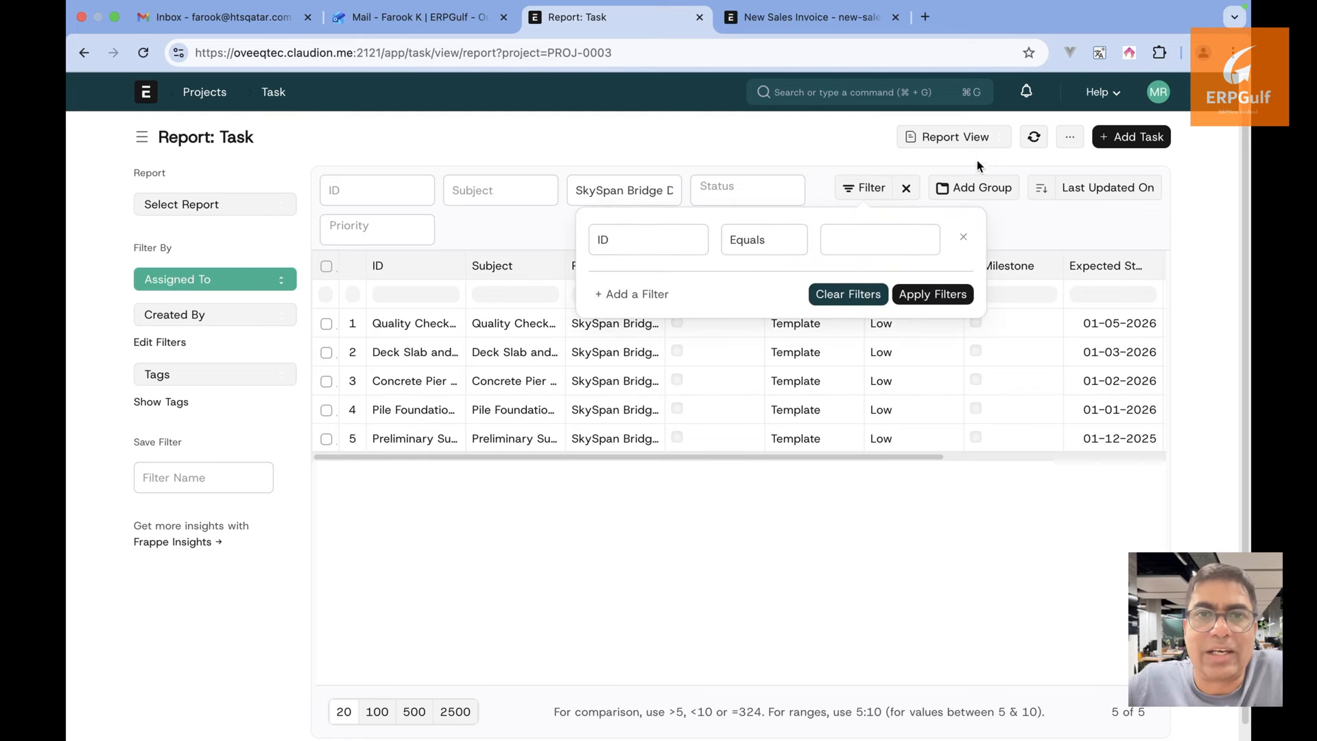
{"action": "left_click", "coordinate": [977, 139]}
{"action": "left_click", "coordinate": [974, 190]}
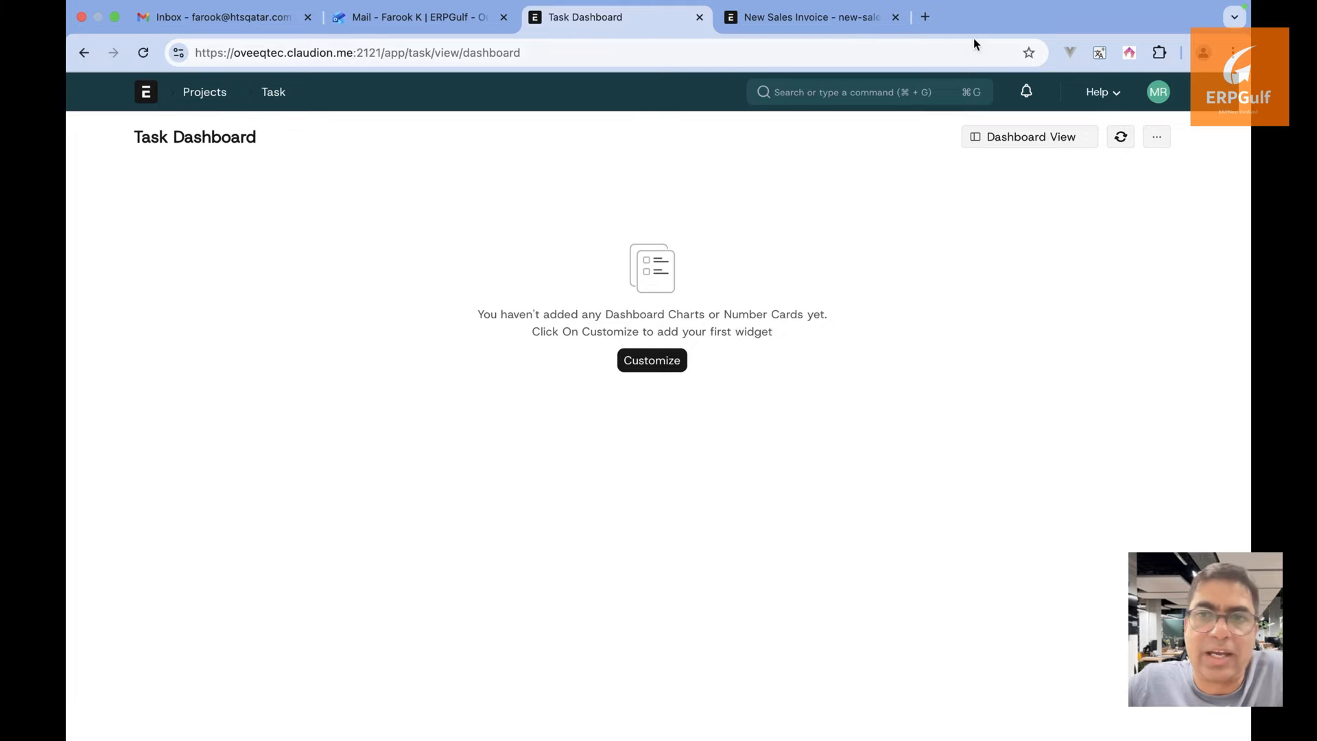
{"action": "left_click", "coordinate": [84, 53]}
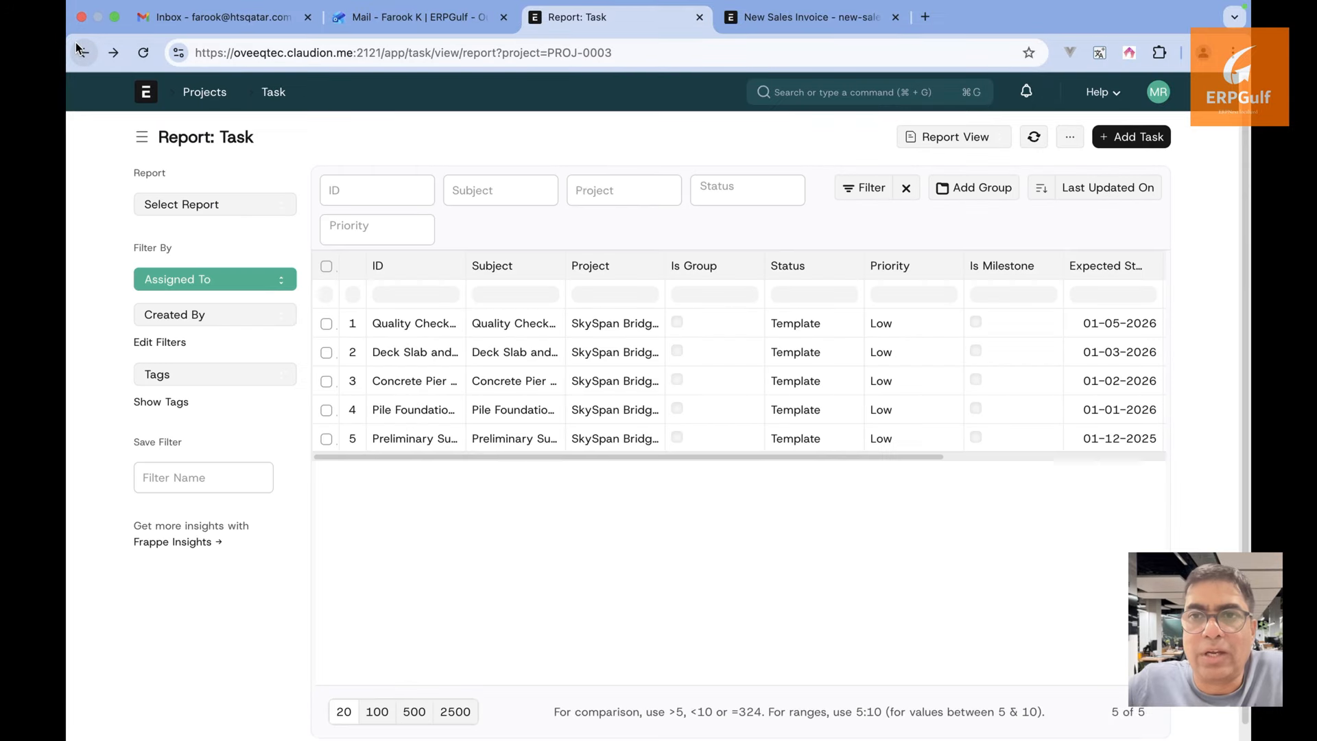
Display the project's tasks in Gantt View
{"action": "left_click", "coordinate": [970, 137]}
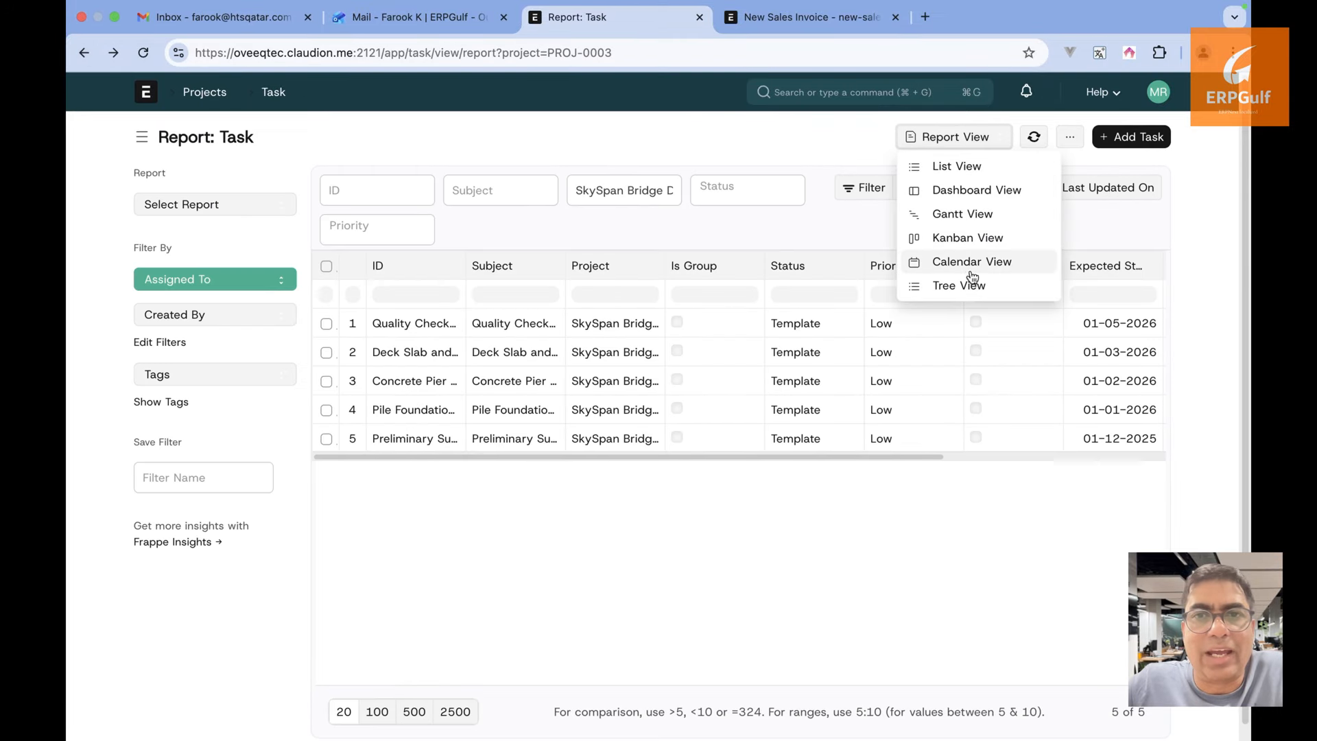
{"action": "left_click", "coordinate": [970, 217]}
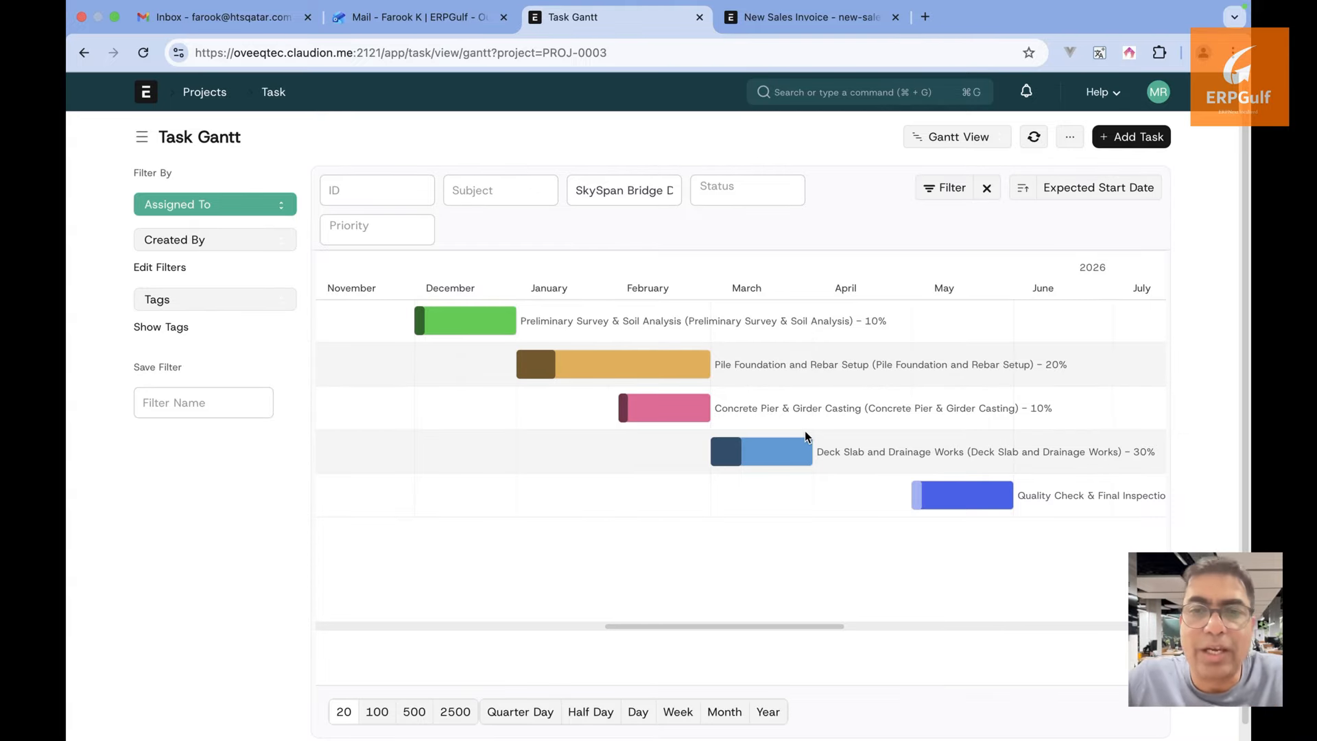
{"action": "left_click", "coordinate": [978, 140]}
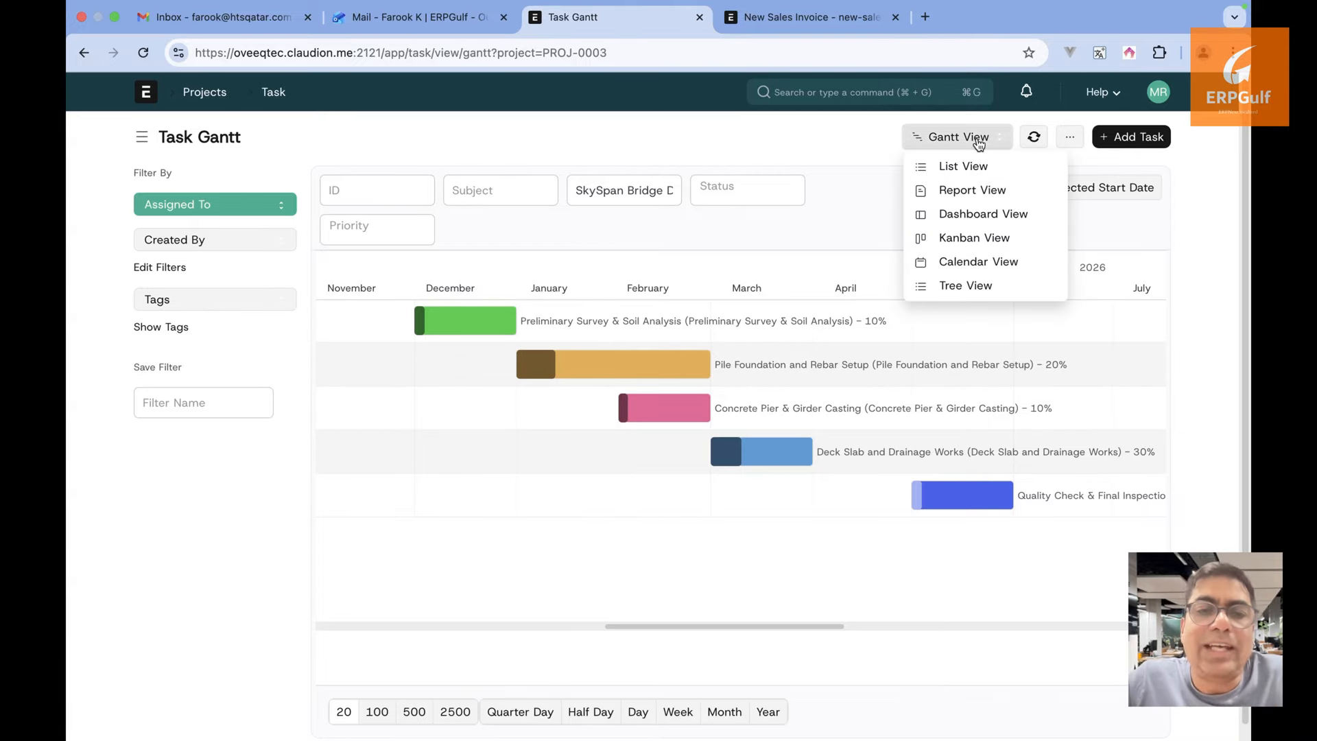
Create a Kanban board 'Kanban view' with Status columns for the SkySpan Bridge Development project
{"action": "left_click", "coordinate": [957, 241]}
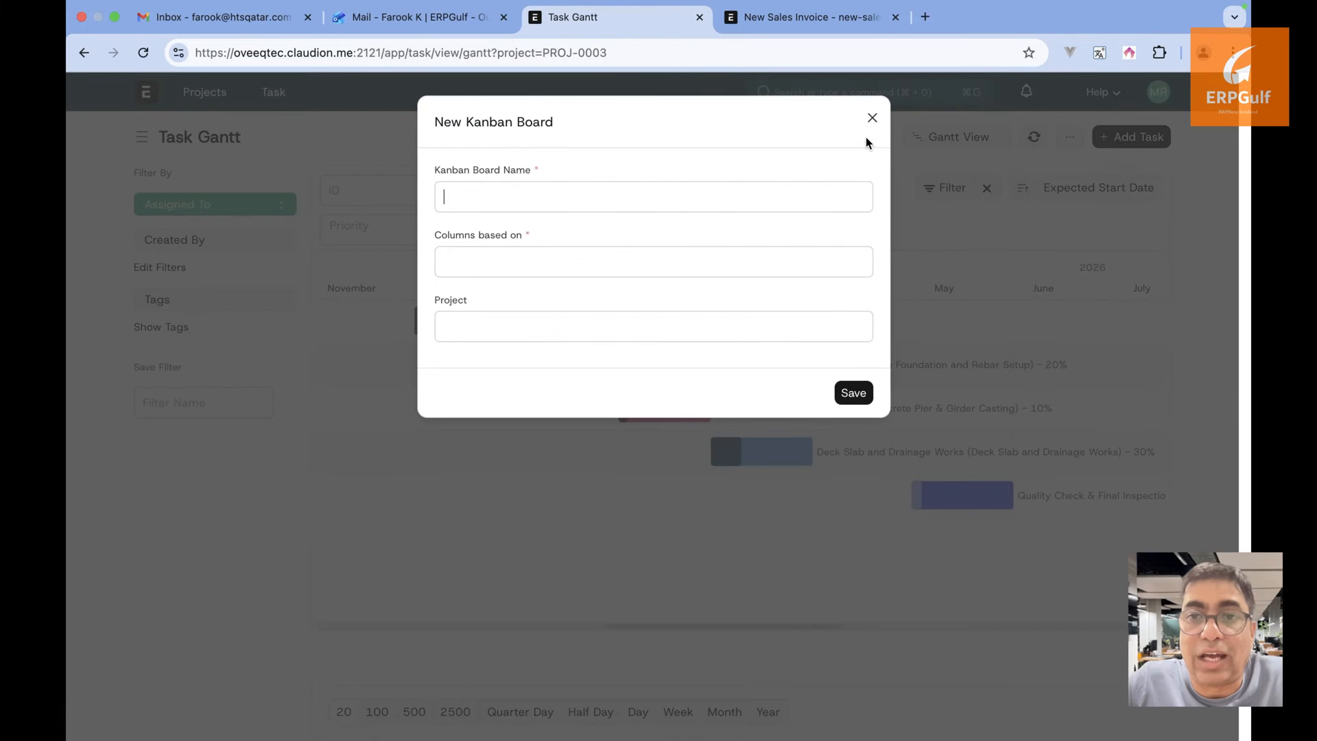
{"action": "type", "text": "Ka"}
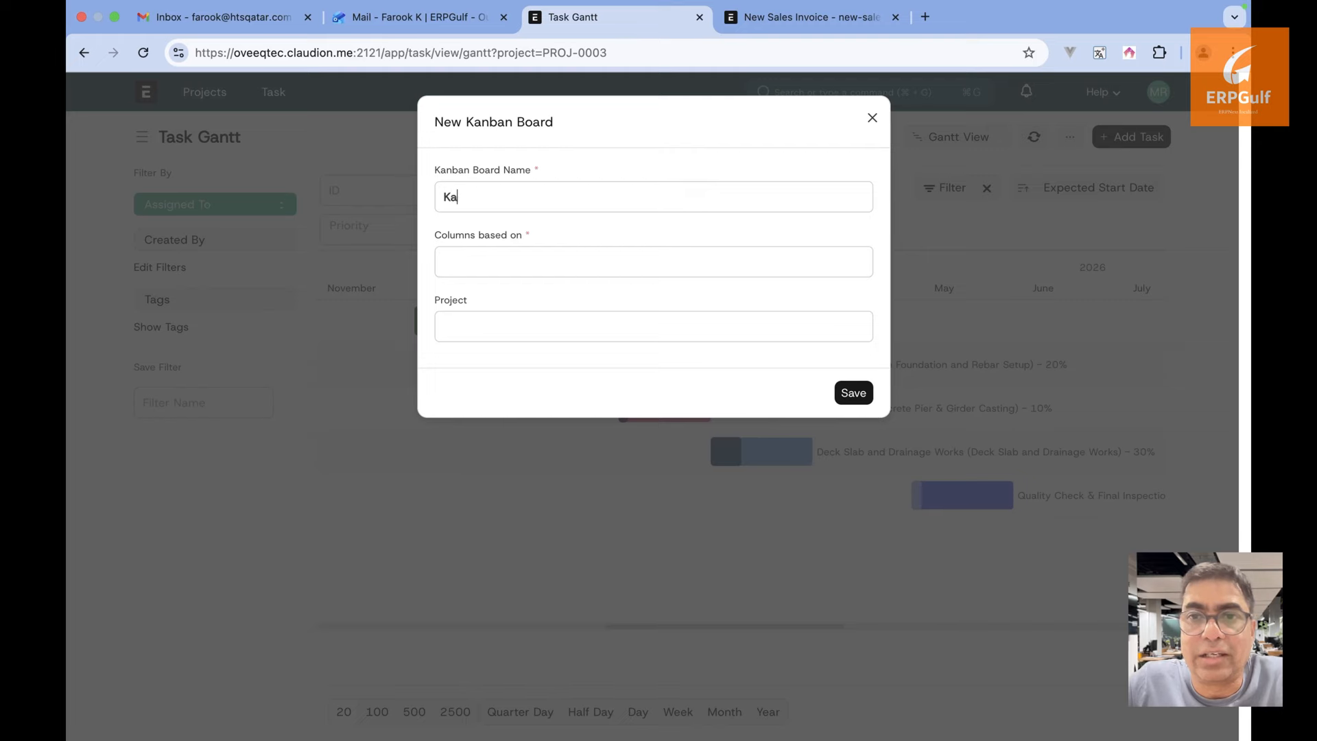
{"action": "type", "text": "nban view"}
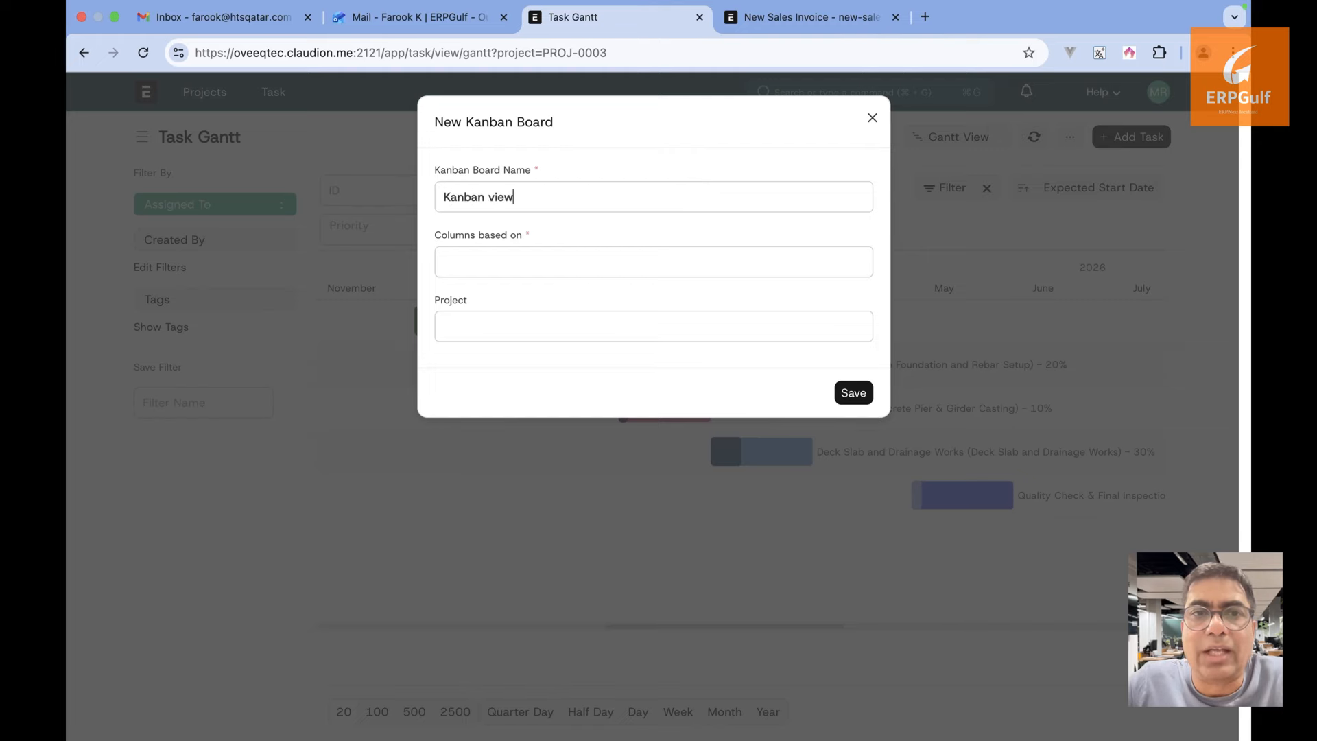
{"action": "left_click", "coordinate": [726, 271]}
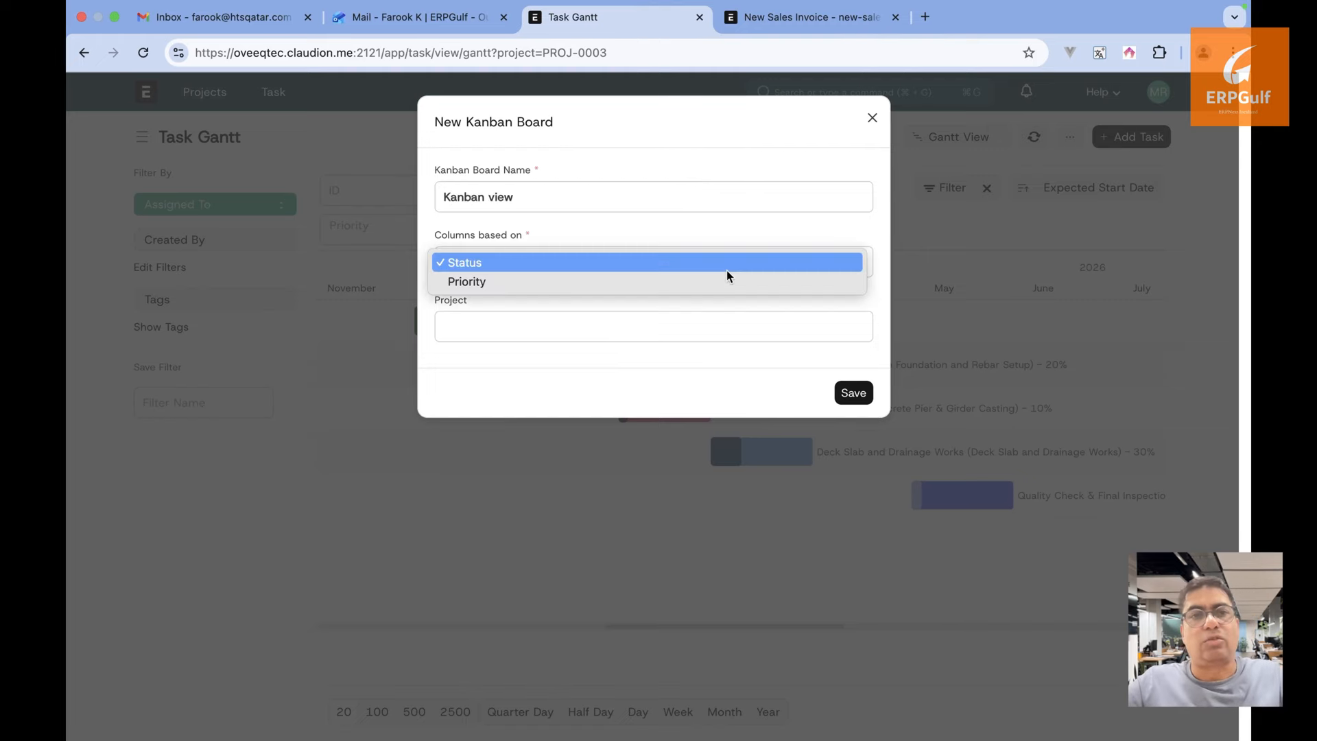
{"action": "left_click", "coordinate": [715, 269]}
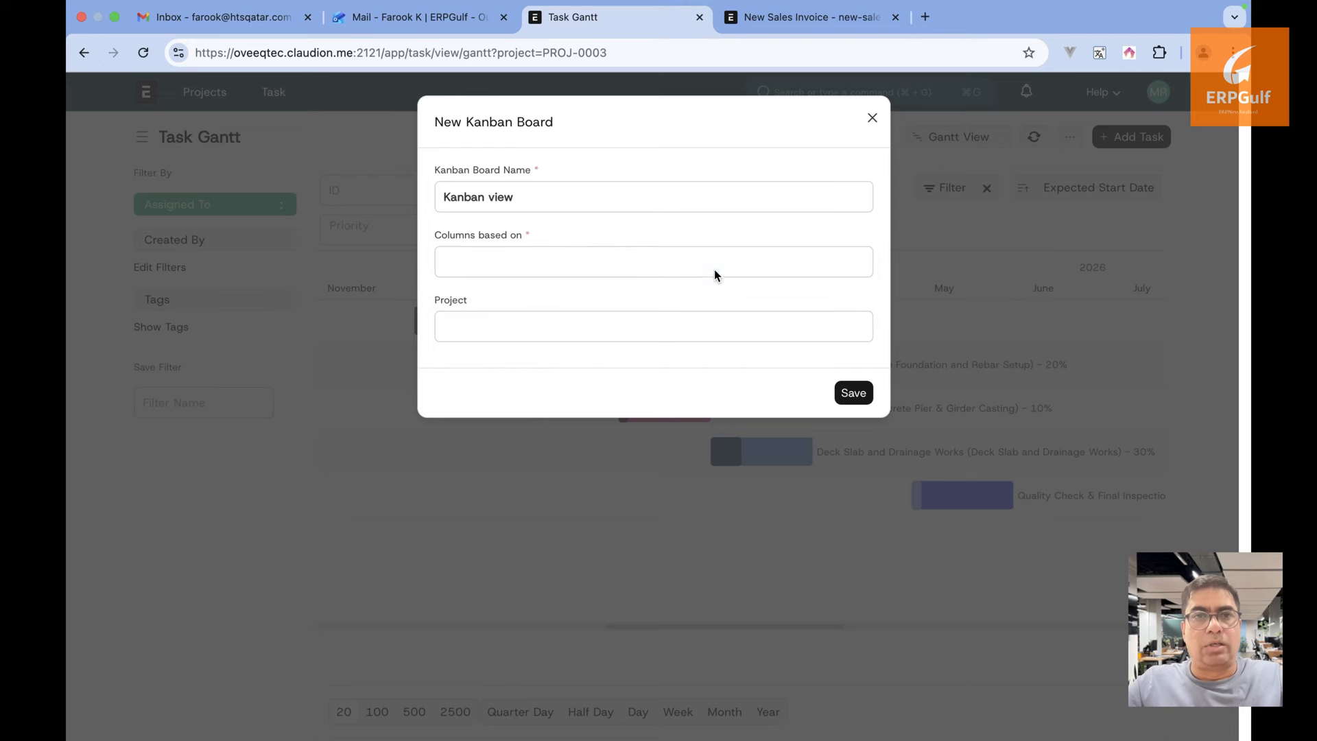
{"action": "left_click", "coordinate": [647, 330]}
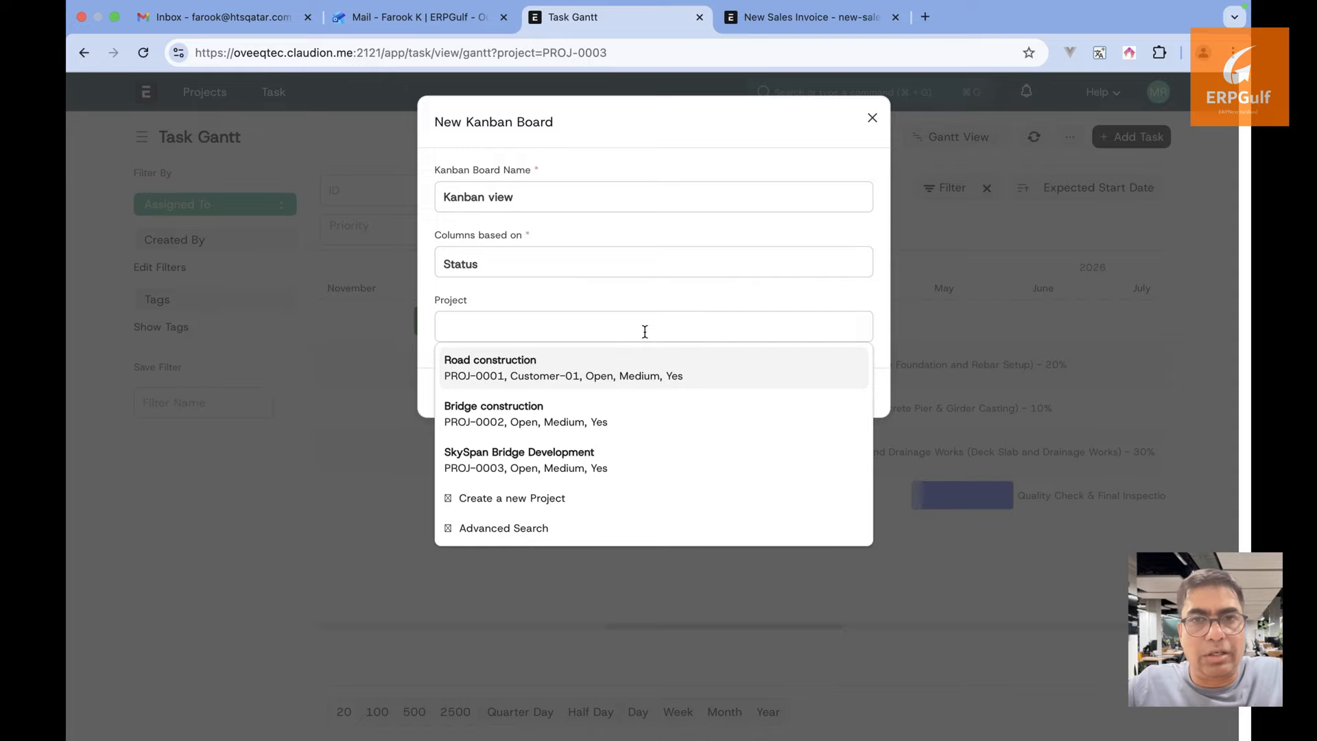
{"action": "left_click", "coordinate": [515, 452]}
{"action": "left_click", "coordinate": [854, 394]}
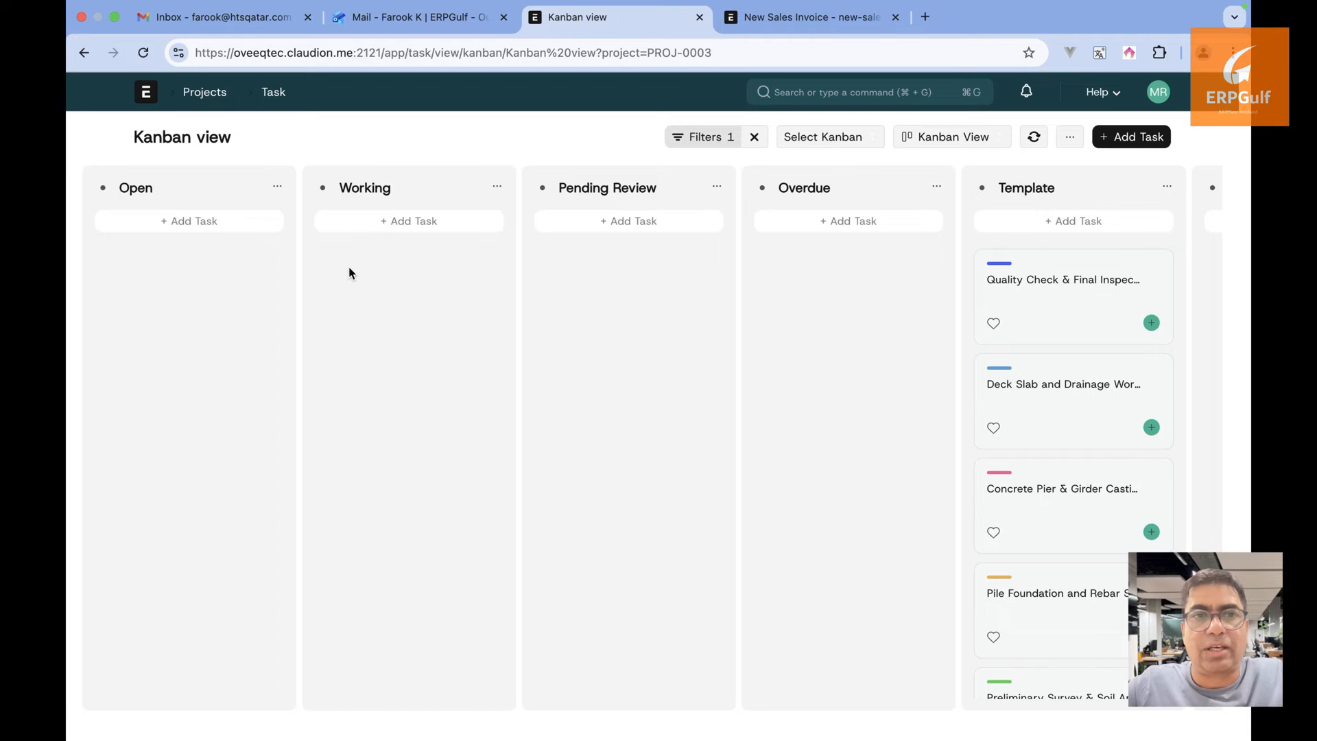
Add a 'TEsting' task card under the Open column and drag it between status columns
{"action": "left_click", "coordinate": [230, 224]}
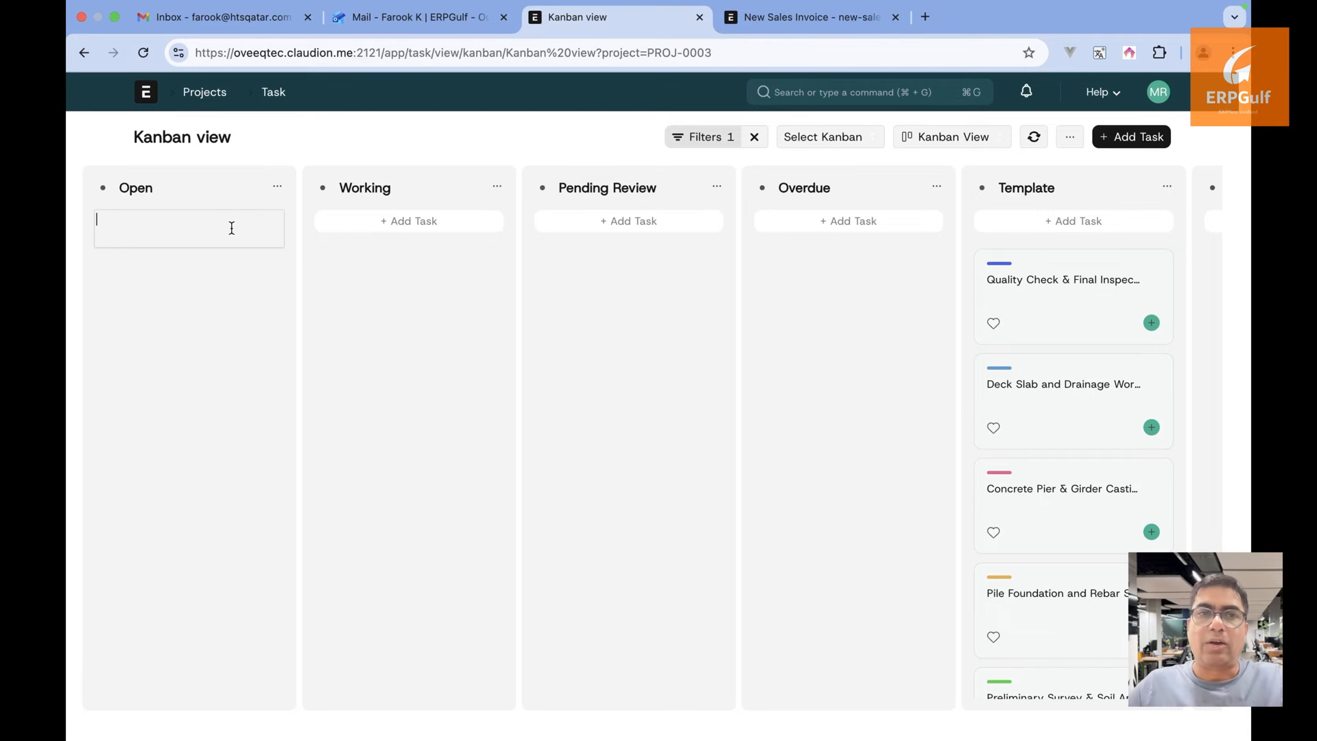
{"action": "left_click", "coordinate": [367, 222]}
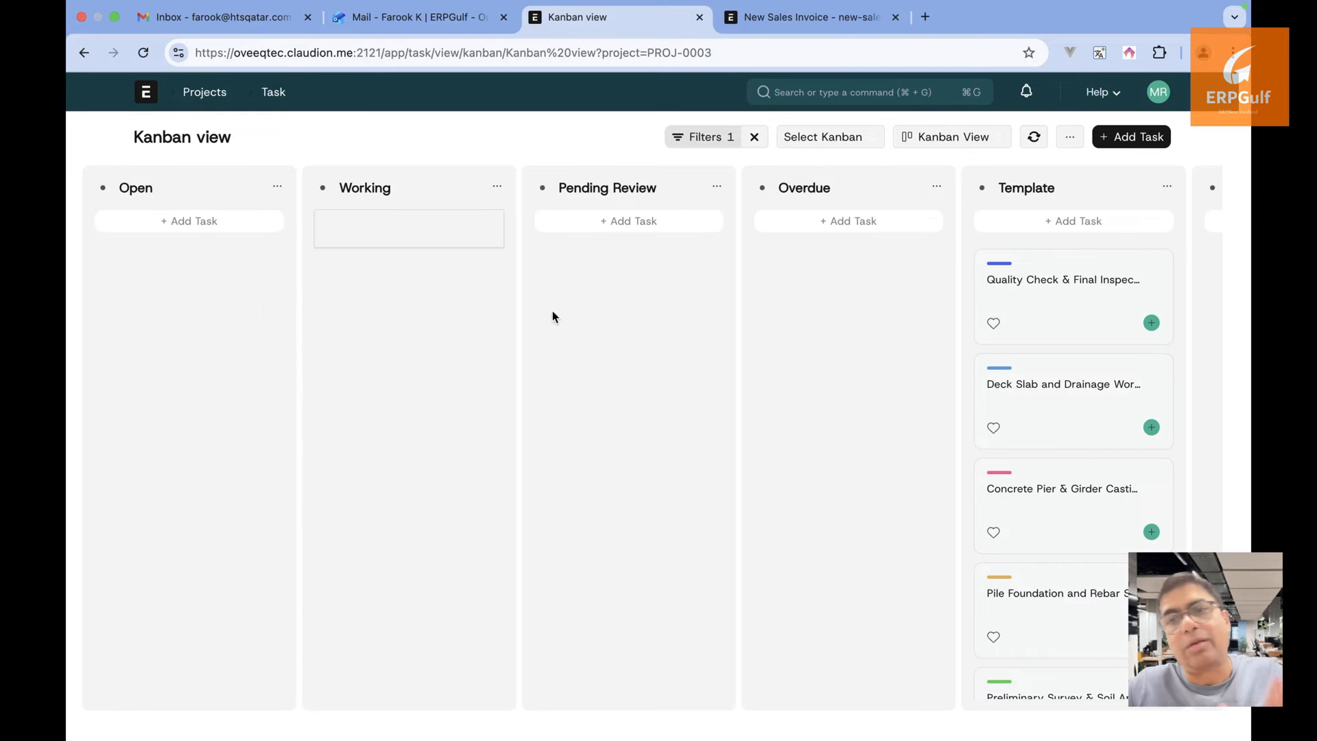
{"action": "left_click", "coordinate": [186, 228]}
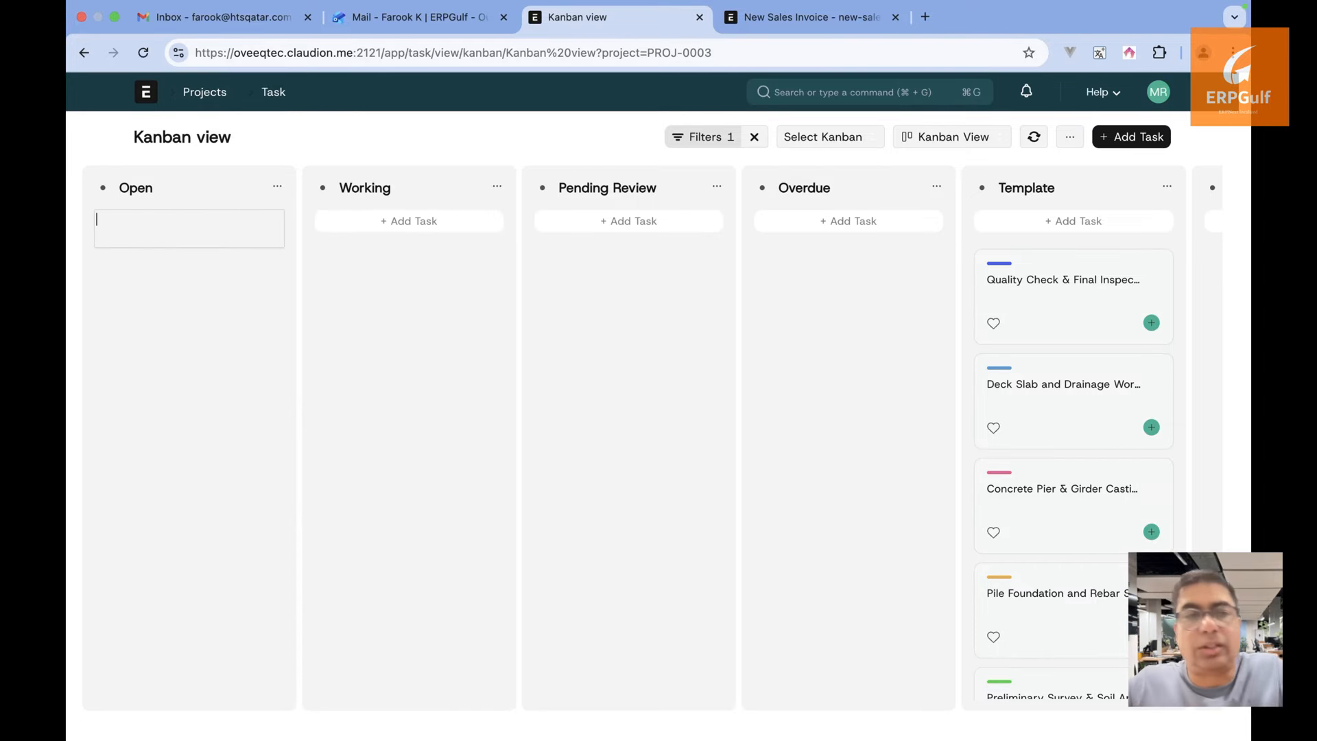
{"action": "type", "text": "TEsting"}
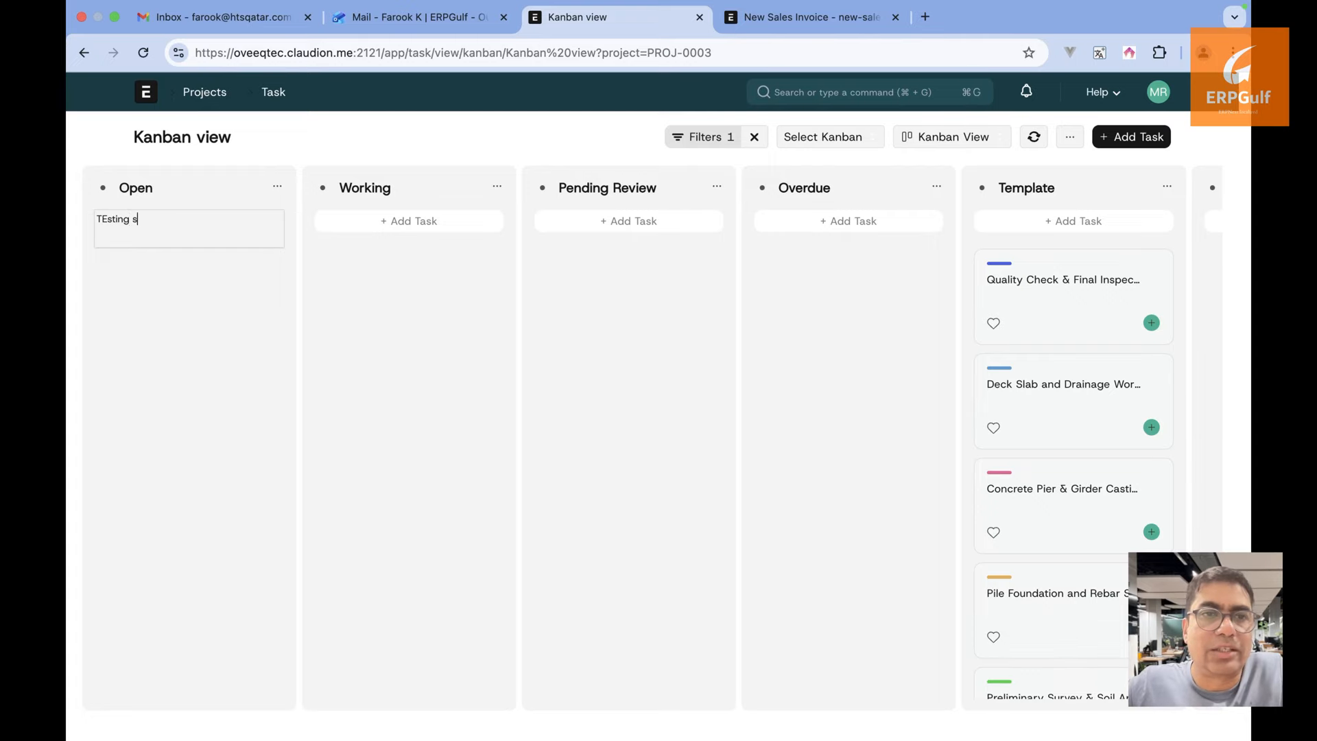
{"action": "key", "text": "Return"}
{"action": "left_click_drag", "start_coordinate": [159, 298], "coordinate": [191, 297]}
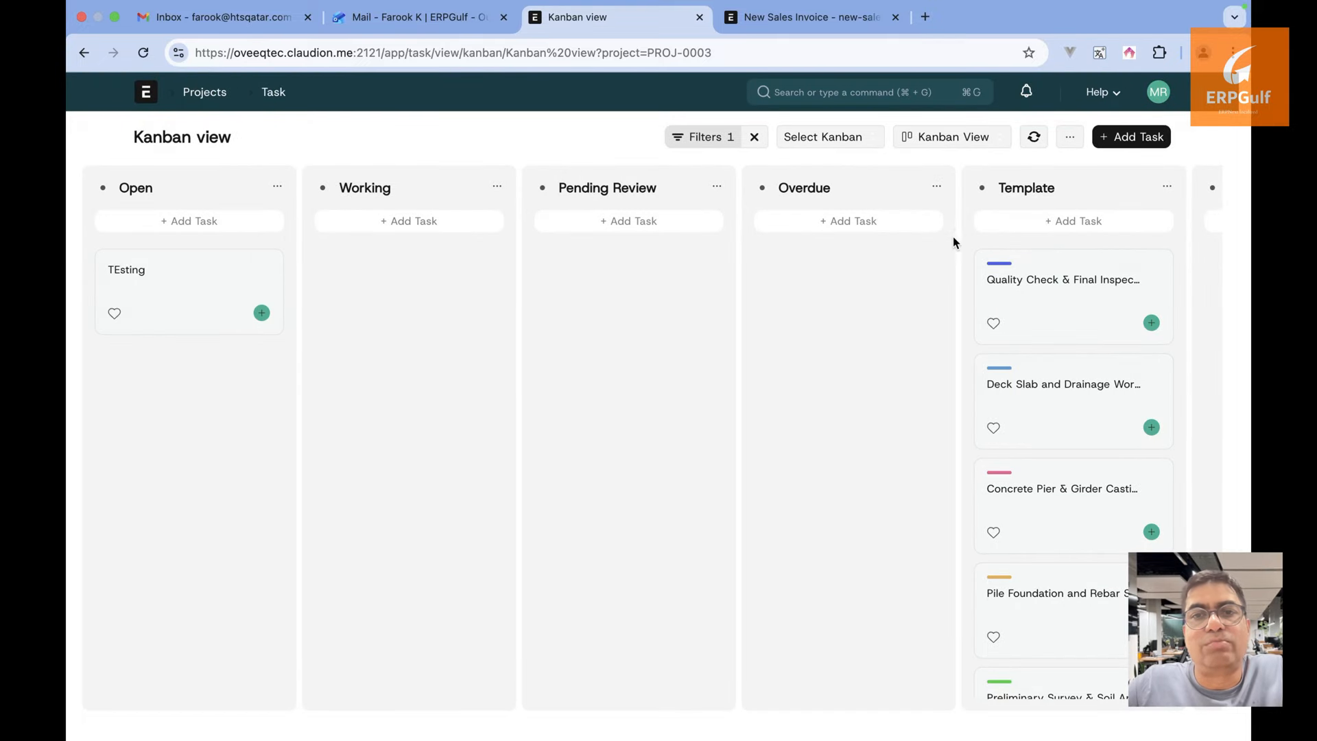
Return to the project's tasks and view them on the calendar in Day and Month modes
{"action": "left_click", "coordinate": [275, 100]}
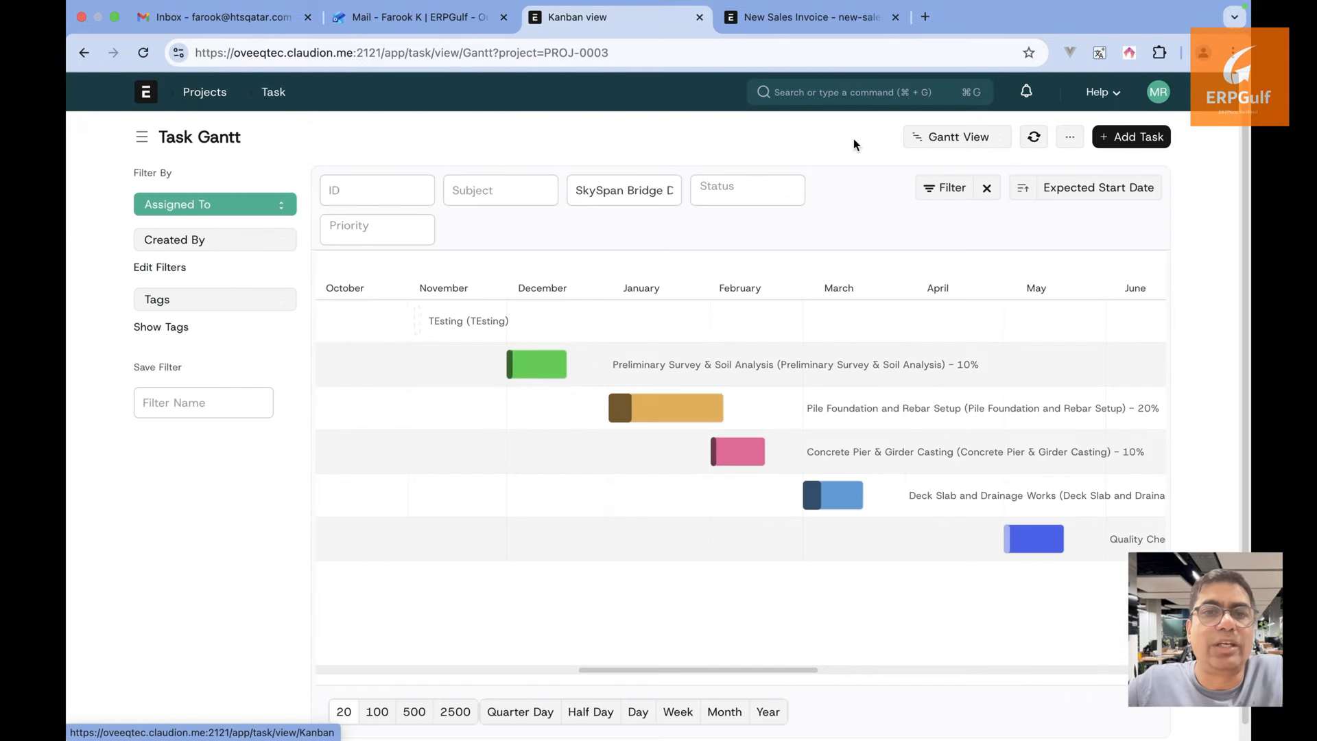
{"action": "left_click", "coordinate": [985, 144]}
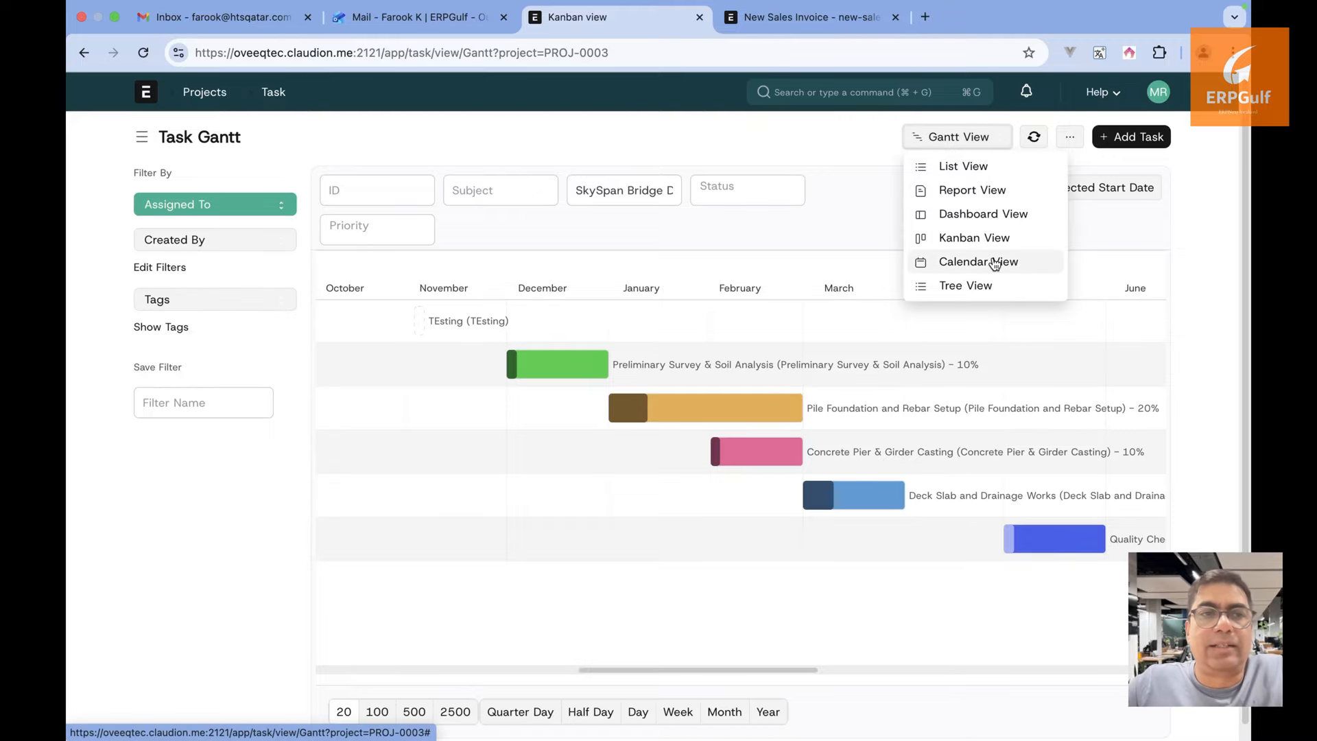
{"action": "left_click", "coordinate": [999, 261]}
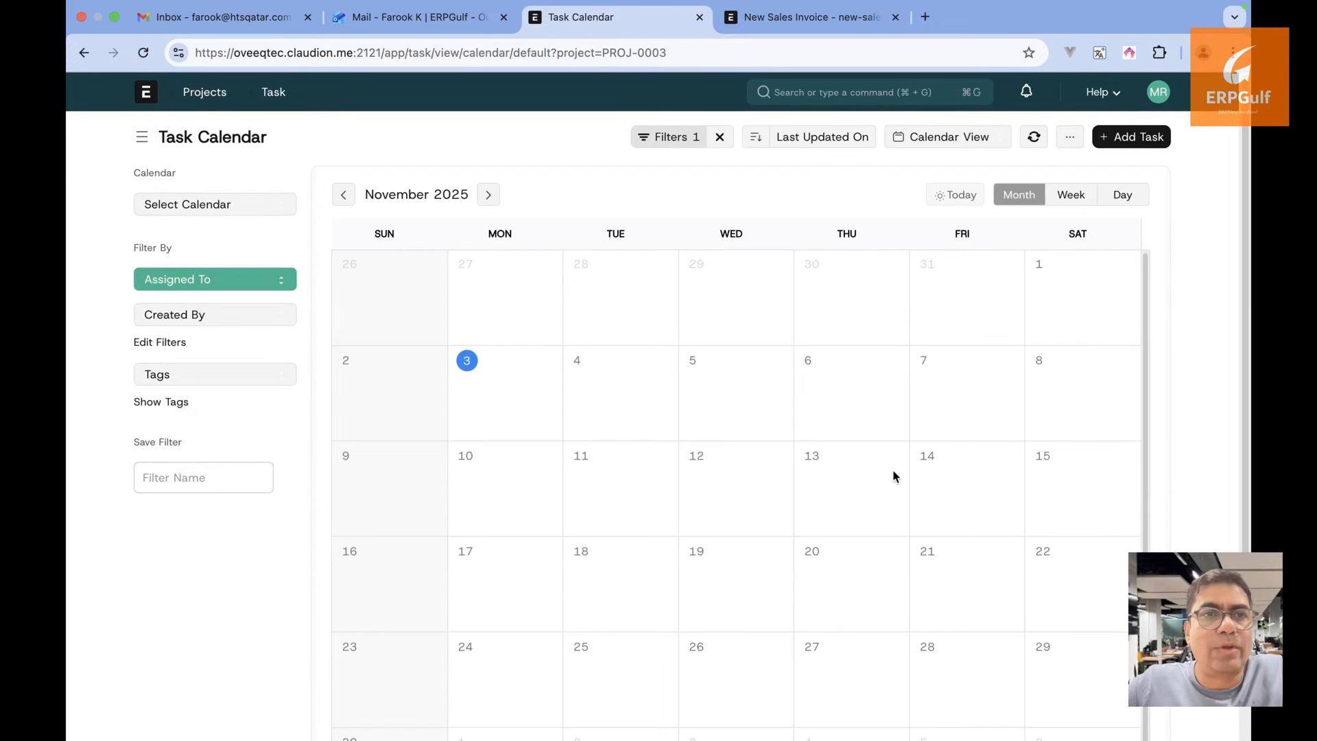
{"action": "left_click", "coordinate": [1129, 196]}
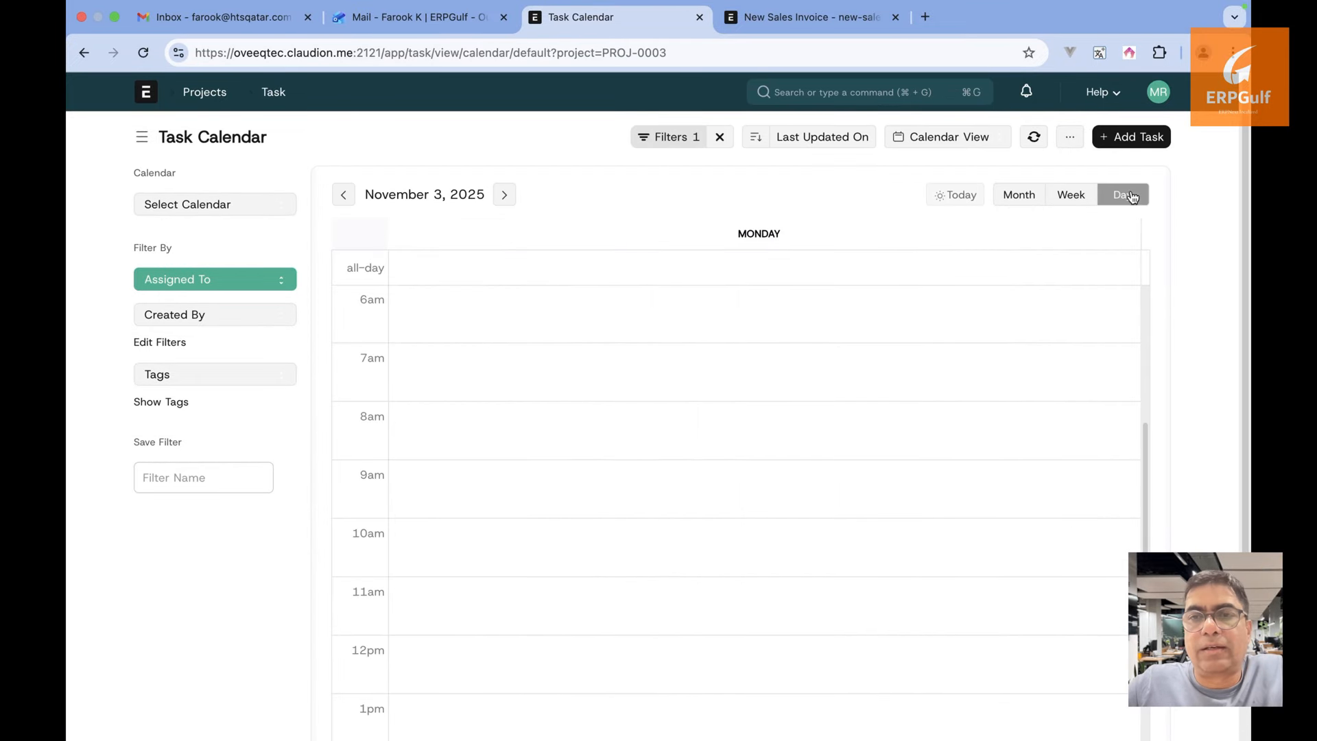
{"action": "left_click", "coordinate": [1020, 199]}
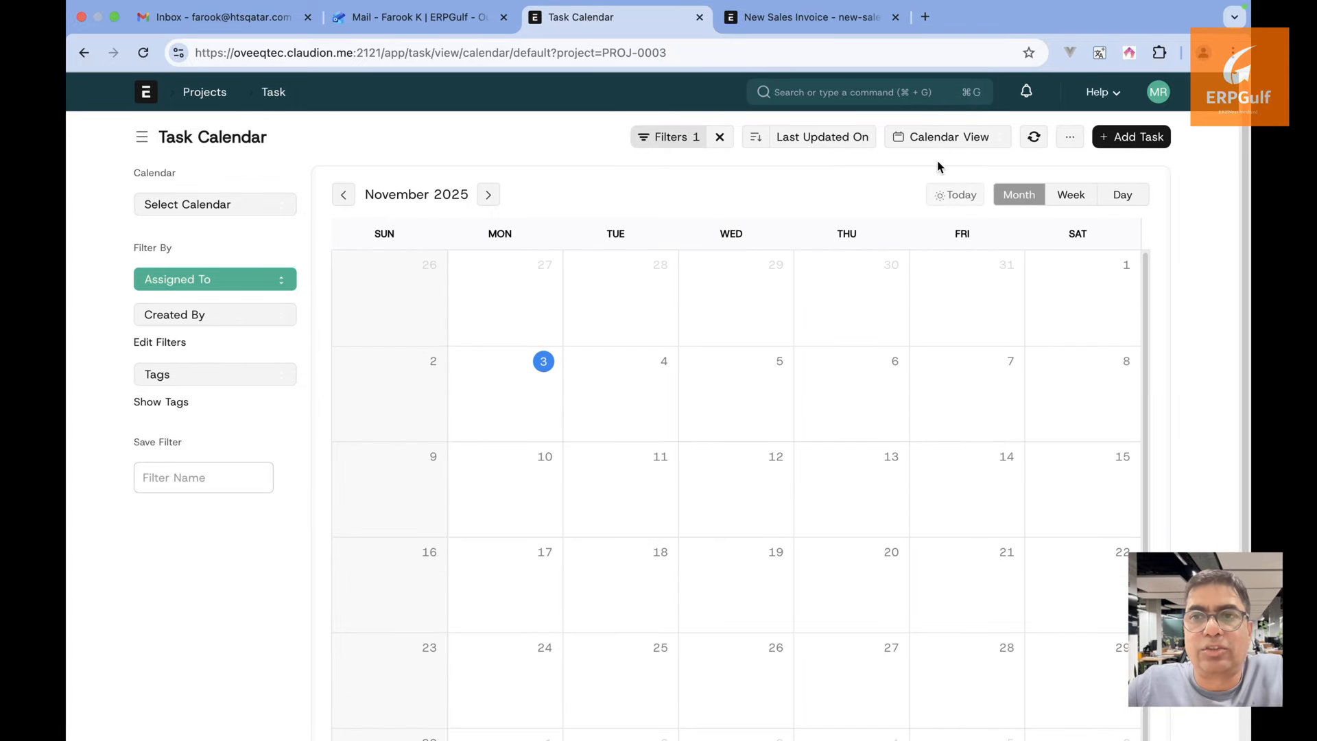
Try the Tree and Gantt task views, finishing on the plain List View
{"action": "left_click", "coordinate": [948, 142]}
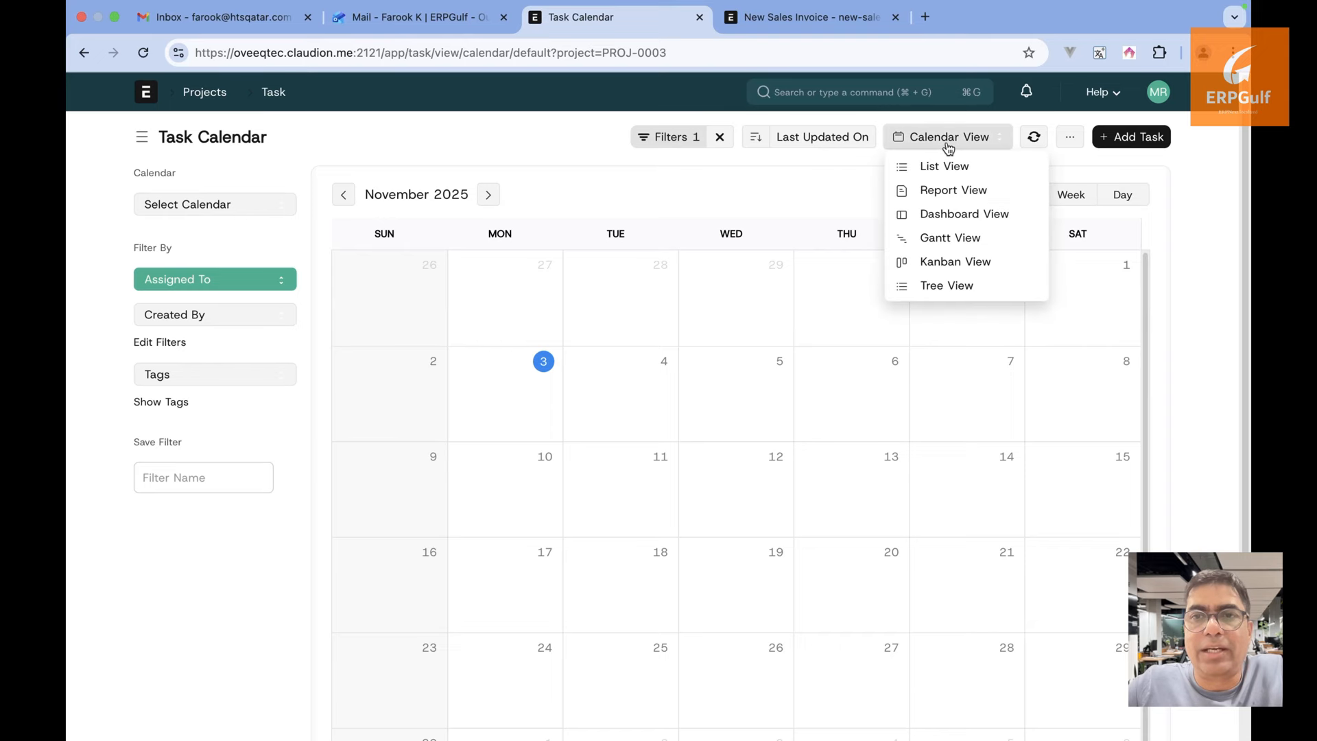
{"action": "left_click", "coordinate": [954, 285]}
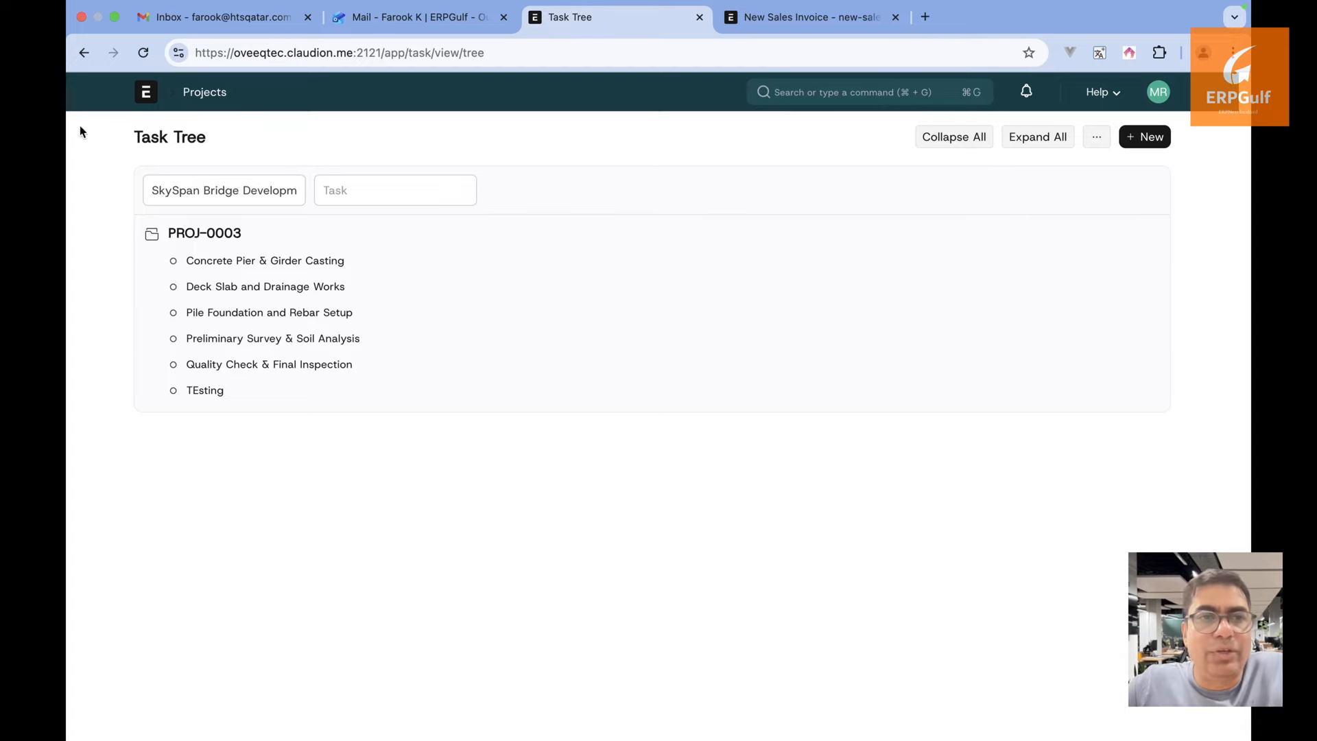
{"action": "left_click", "coordinate": [84, 53]}
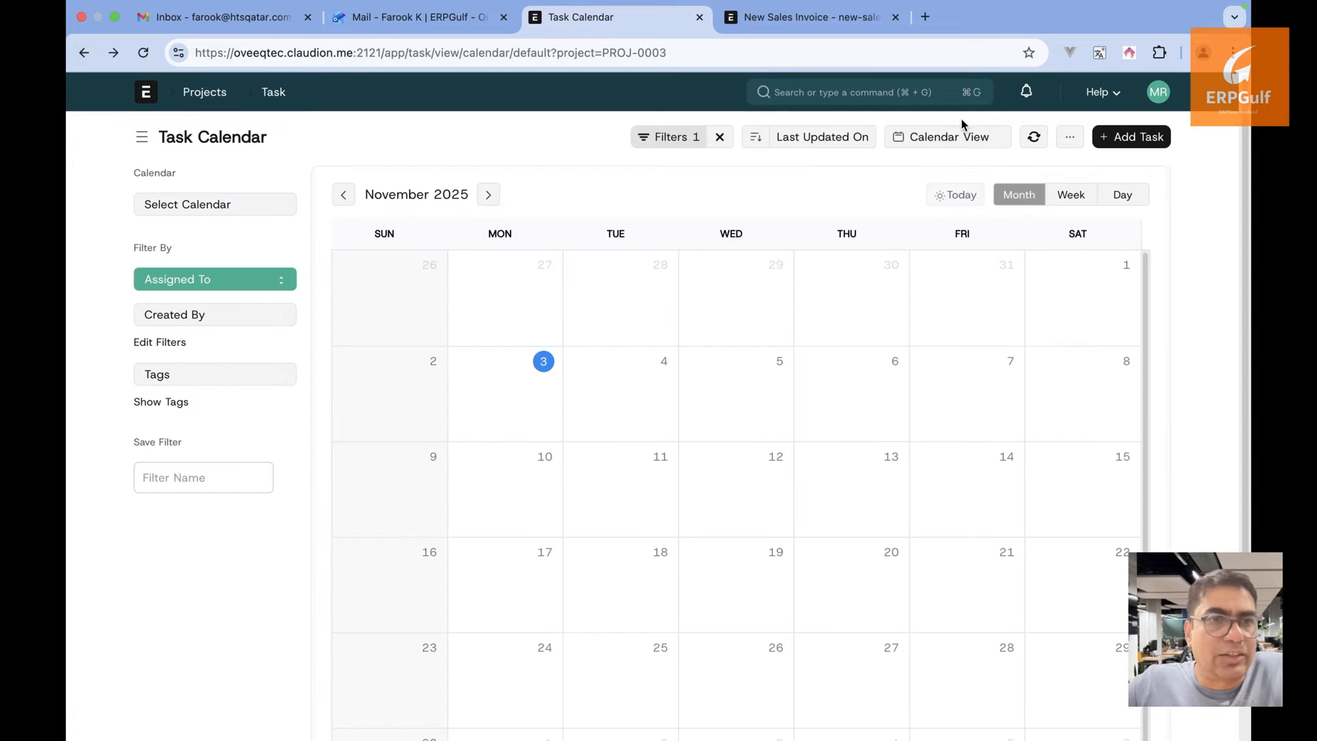
{"action": "left_click", "coordinate": [960, 151]}
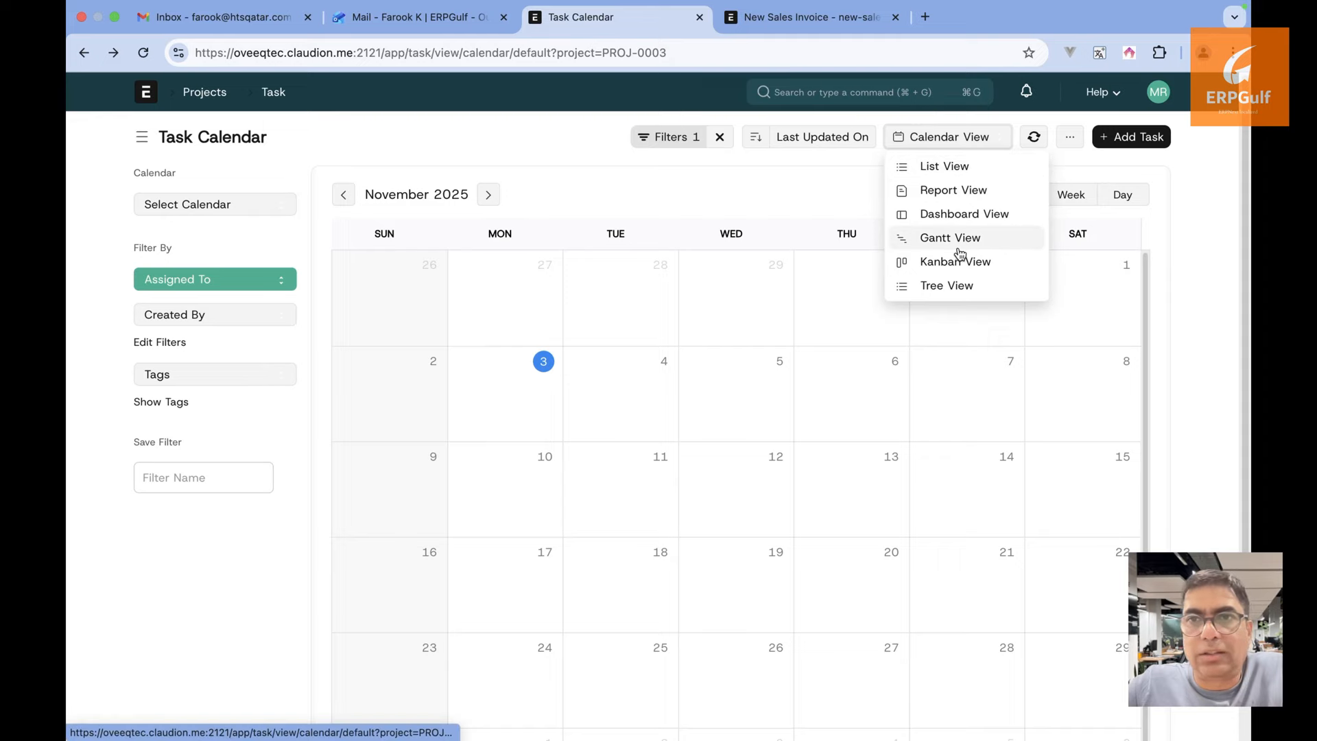
{"action": "left_click", "coordinate": [966, 238]}
{"action": "left_click", "coordinate": [969, 147]}
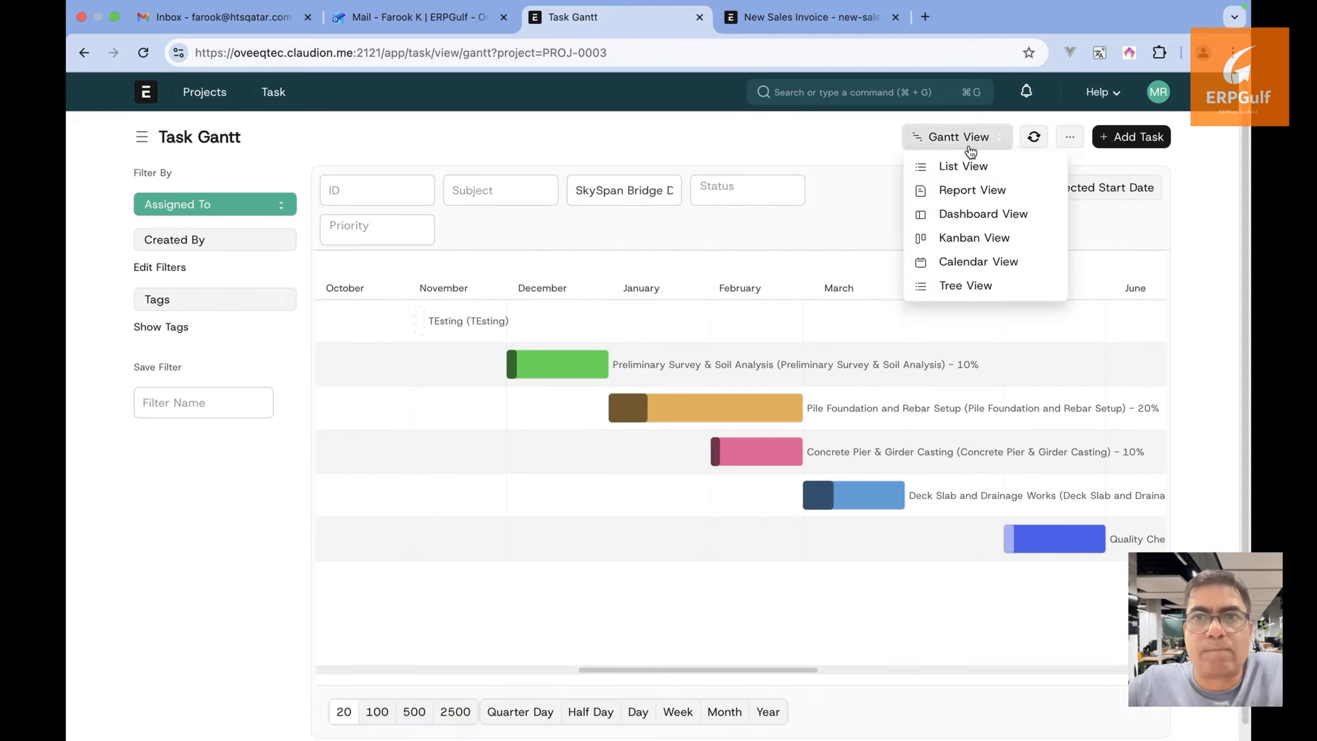
{"action": "left_click", "coordinate": [967, 166]}
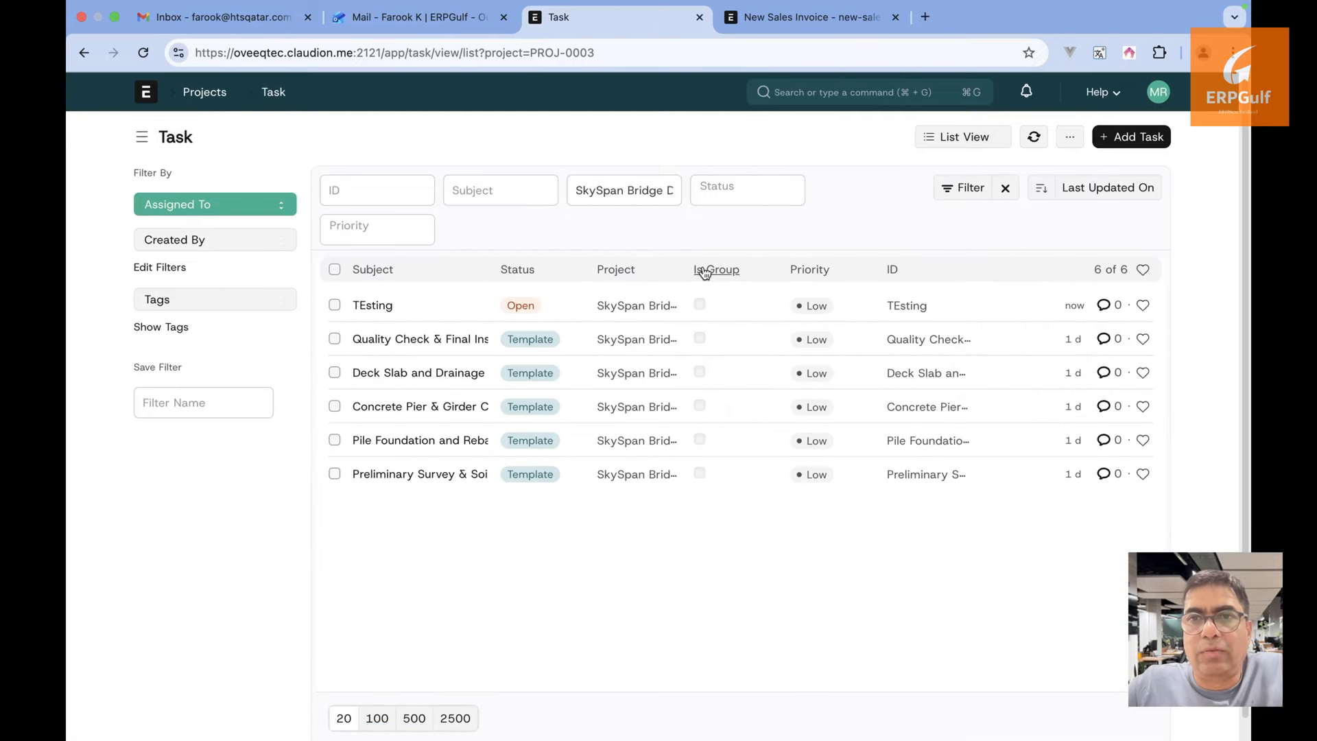
Bulk-delete the TEsting task and open the Preliminary Survey & Soil Analysis task form
{"action": "left_click", "coordinate": [334, 305]}
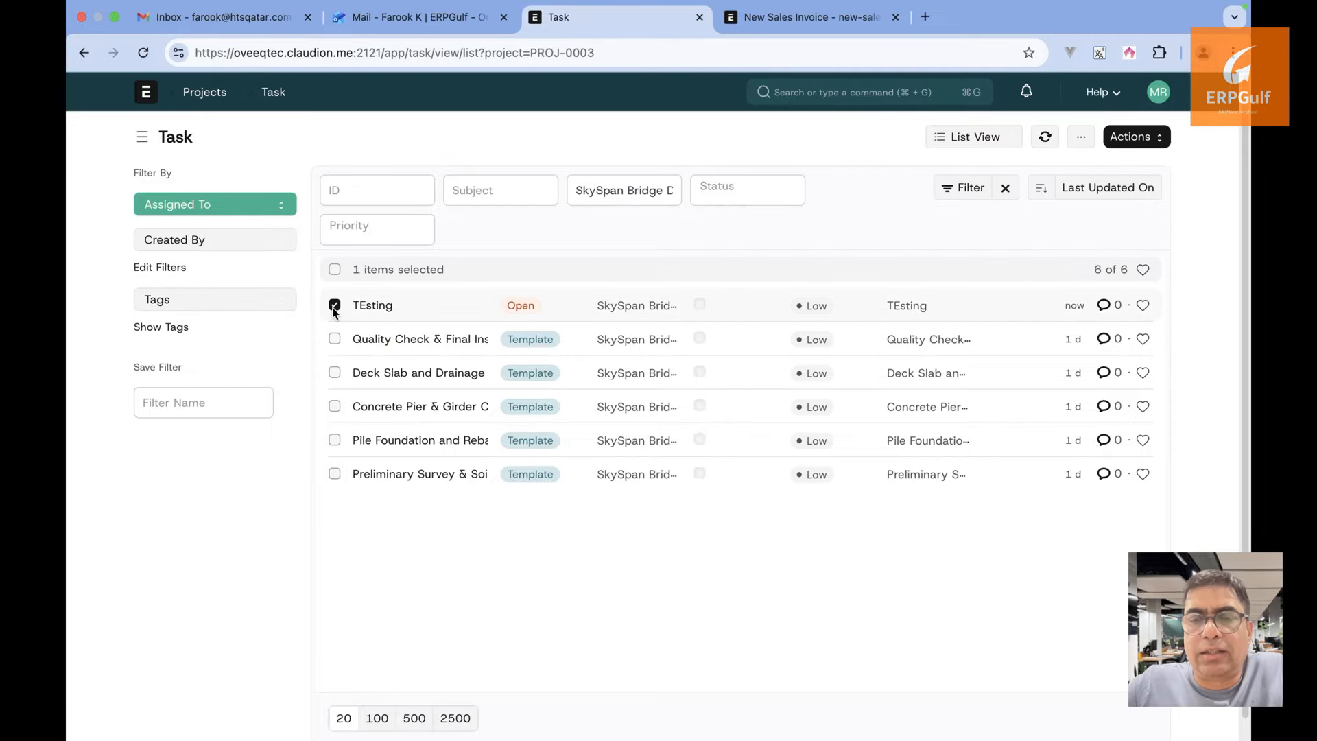
{"action": "left_click", "coordinate": [1153, 140]}
{"action": "left_click", "coordinate": [1035, 334]}
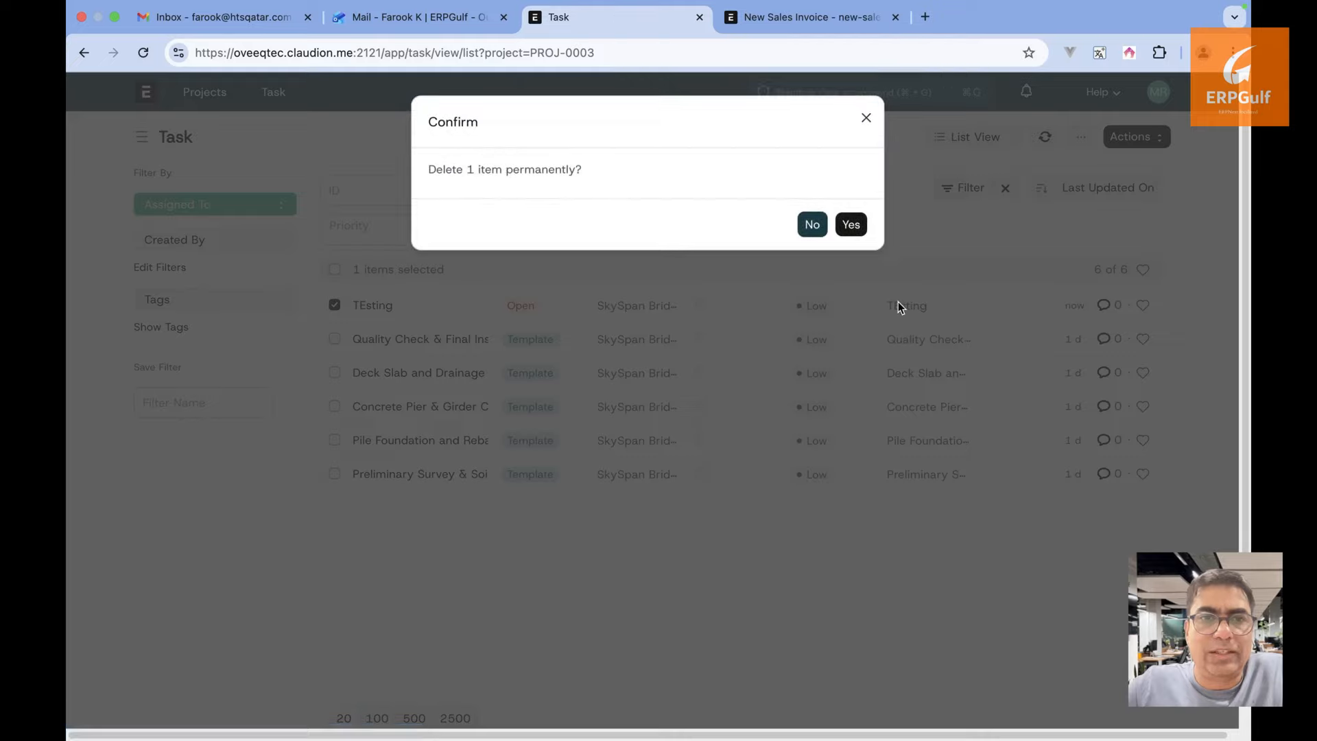
{"action": "left_click", "coordinate": [855, 225]}
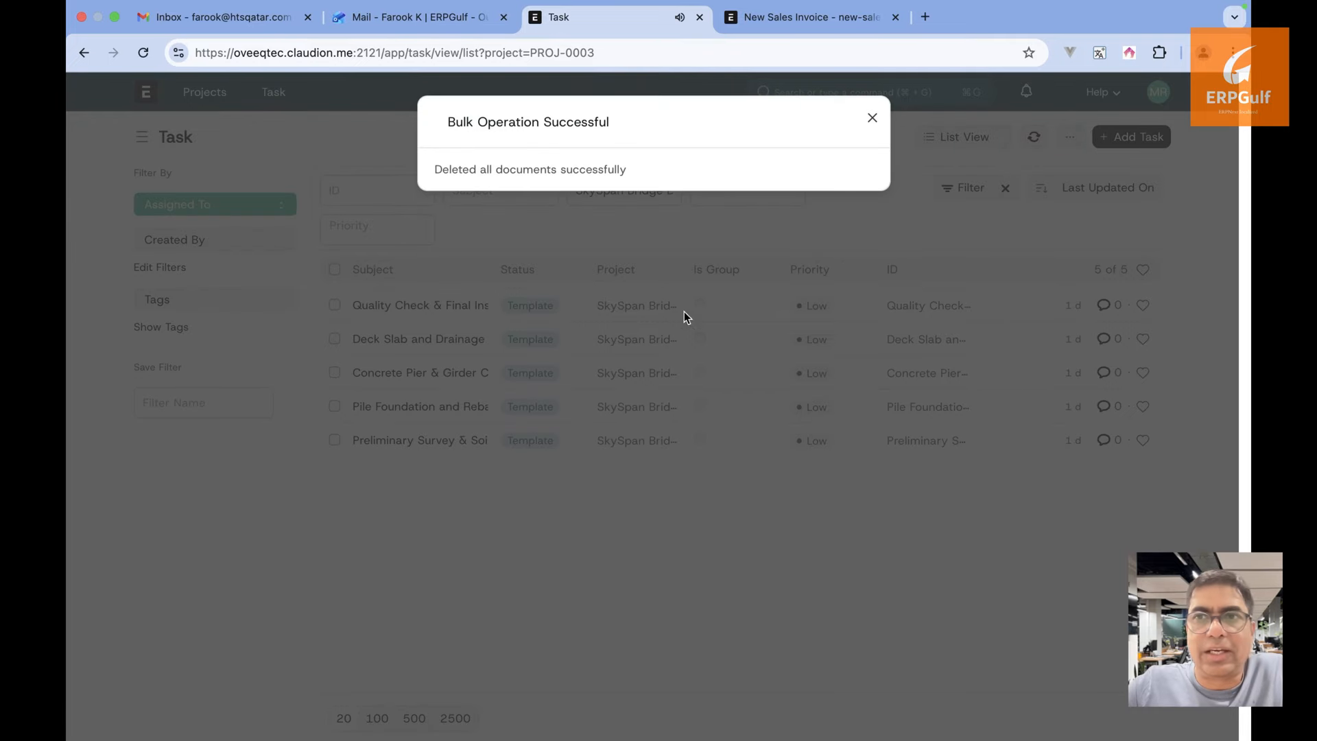
{"action": "left_click", "coordinate": [872, 115]}
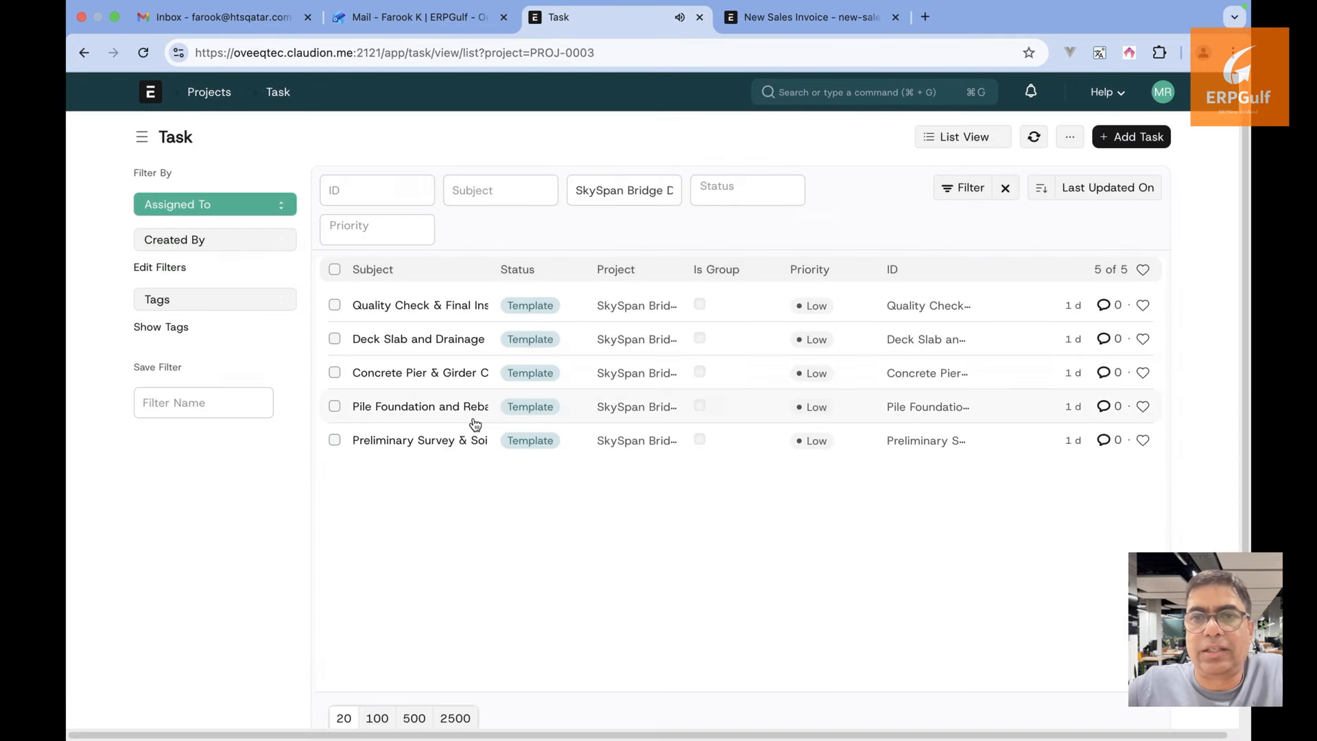
{"action": "left_click", "coordinate": [439, 440]}
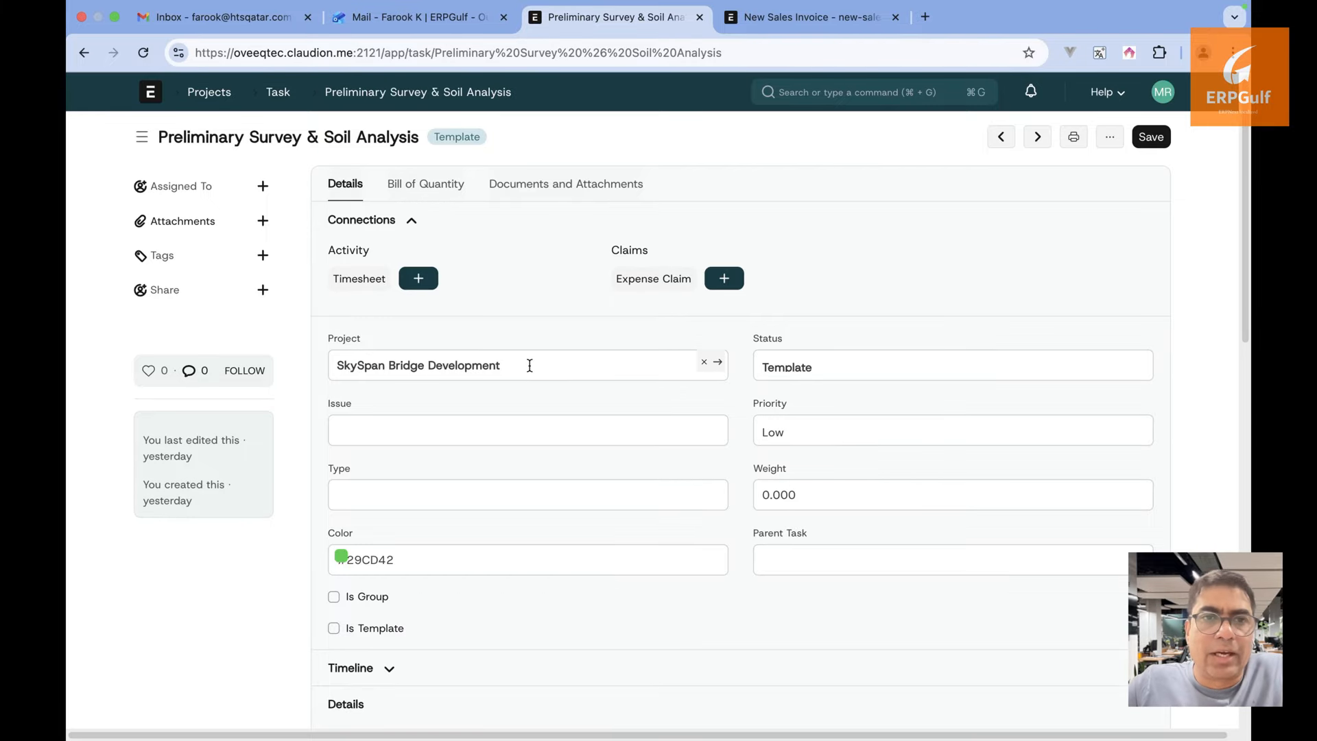
Scroll through the Preliminary Survey & Soil Analysis task form, highlighting its field contents
{"action": "scroll", "coordinate": [529, 365], "scroll_direction": "down", "scroll_amount": 1}
{"action": "scroll", "coordinate": [529, 371], "scroll_direction": "down", "scroll_amount": 1}
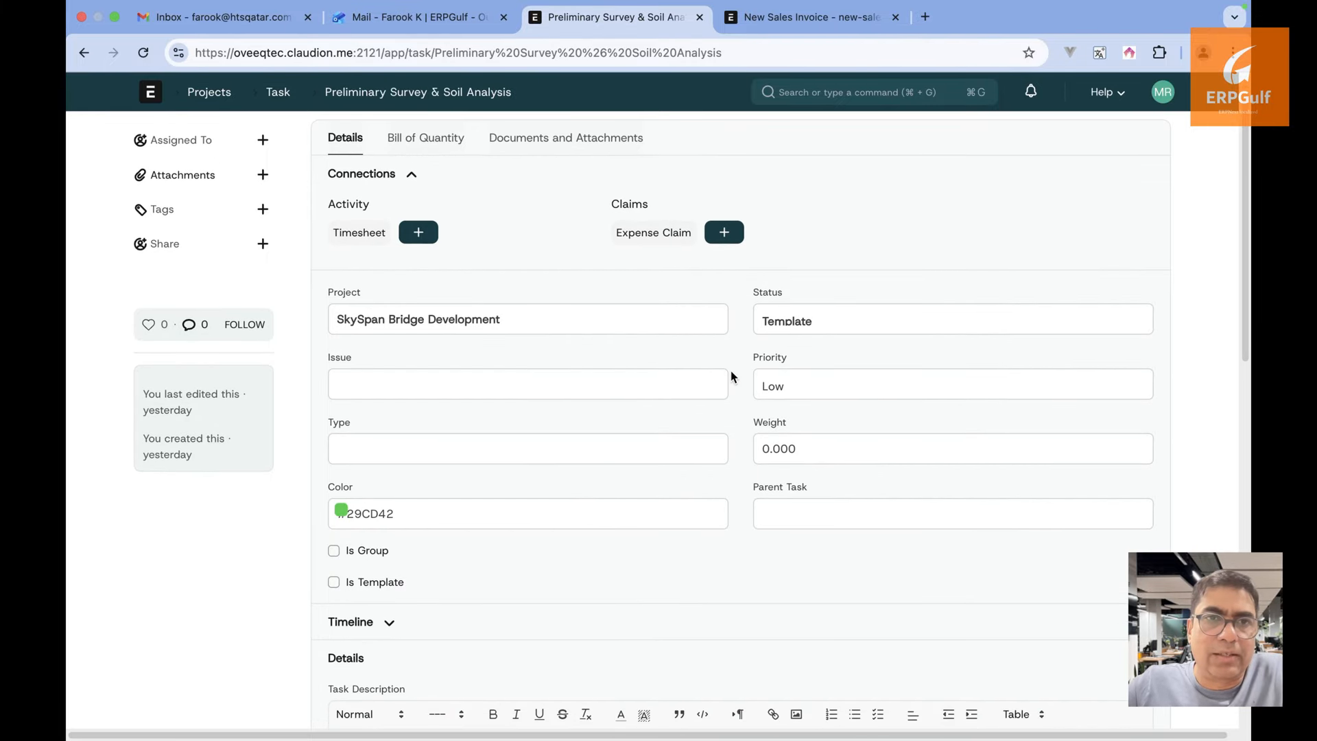
{"action": "scroll", "coordinate": [731, 373], "scroll_direction": "down", "scroll_amount": 5}
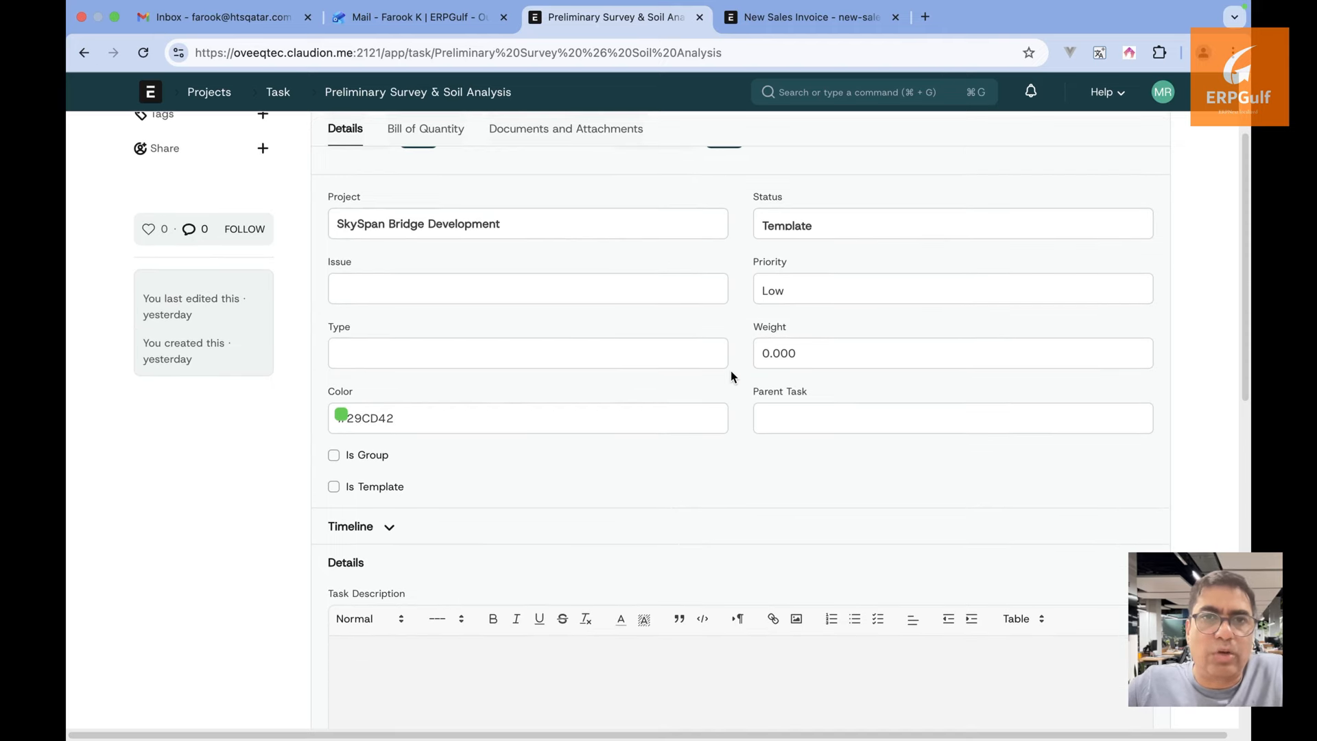
{"action": "scroll", "coordinate": [730, 371], "scroll_direction": "down", "scroll_amount": 10}
{"action": "scroll", "coordinate": [730, 371], "scroll_direction": "up", "scroll_amount": 9}
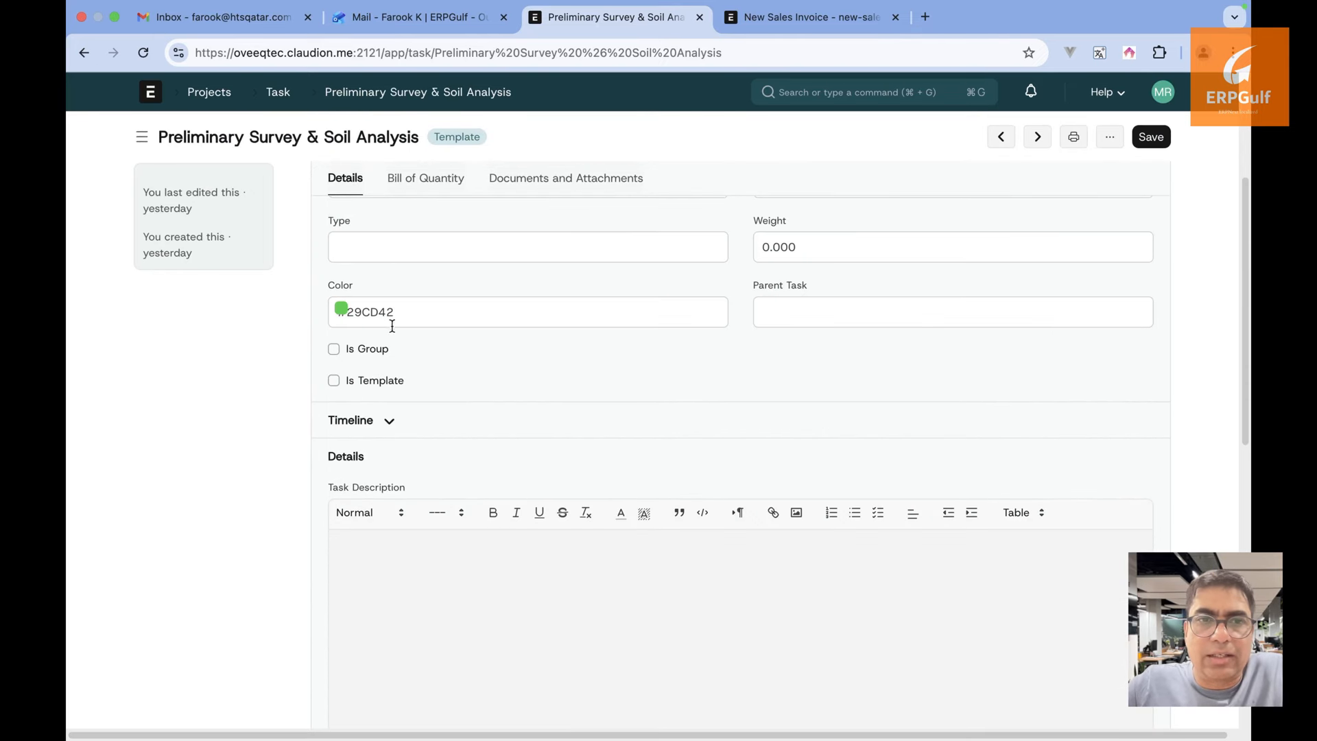
{"action": "left_click_drag", "start_coordinate": [398, 348], "coordinate": [545, 348]}
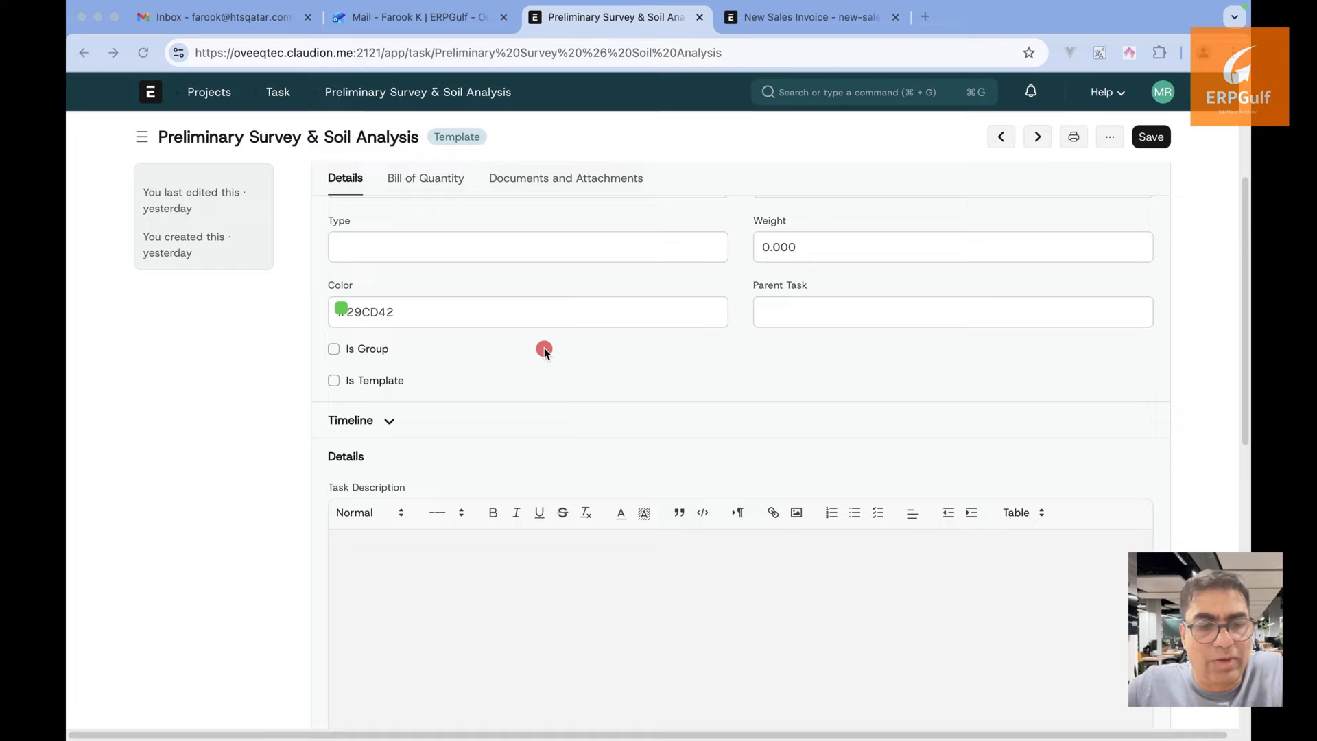
{"action": "left_click", "coordinate": [544, 350]}
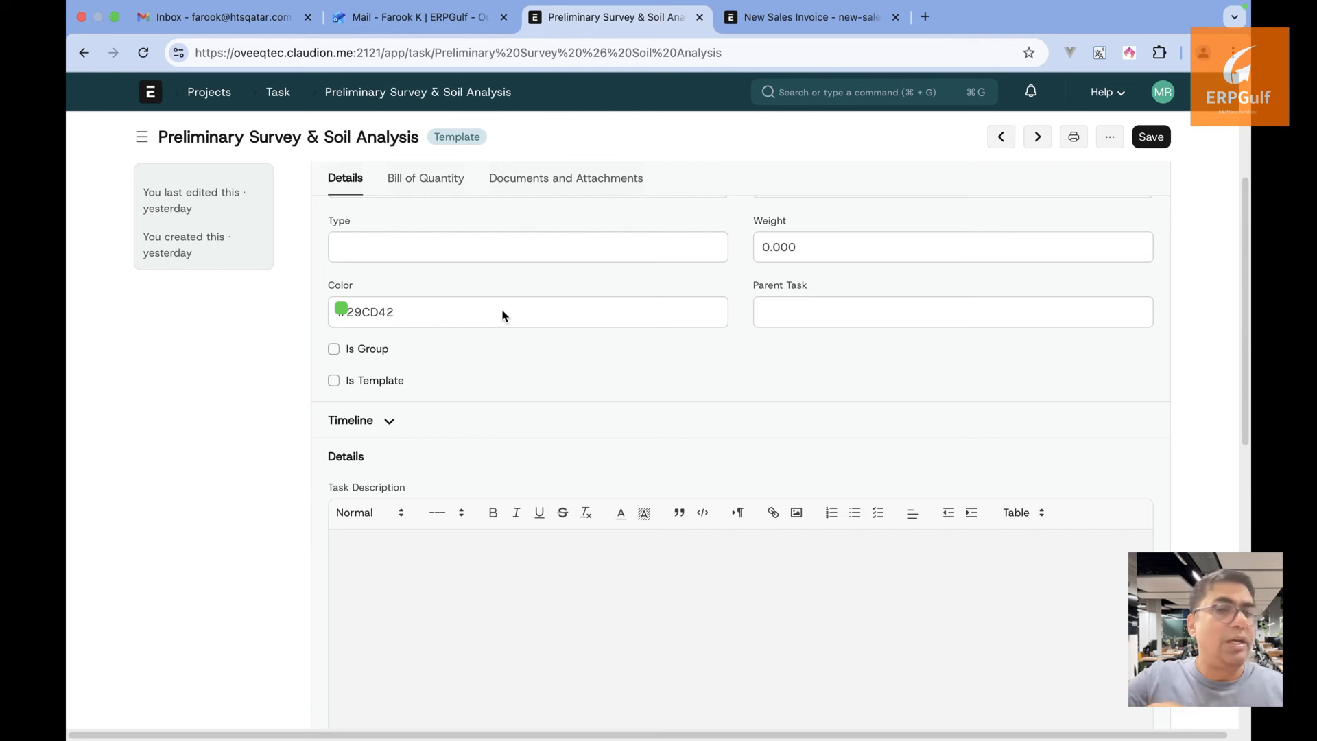
{"action": "left_click", "coordinate": [422, 382]}
{"action": "left_click_drag", "start_coordinate": [406, 351], "coordinate": [614, 354]}
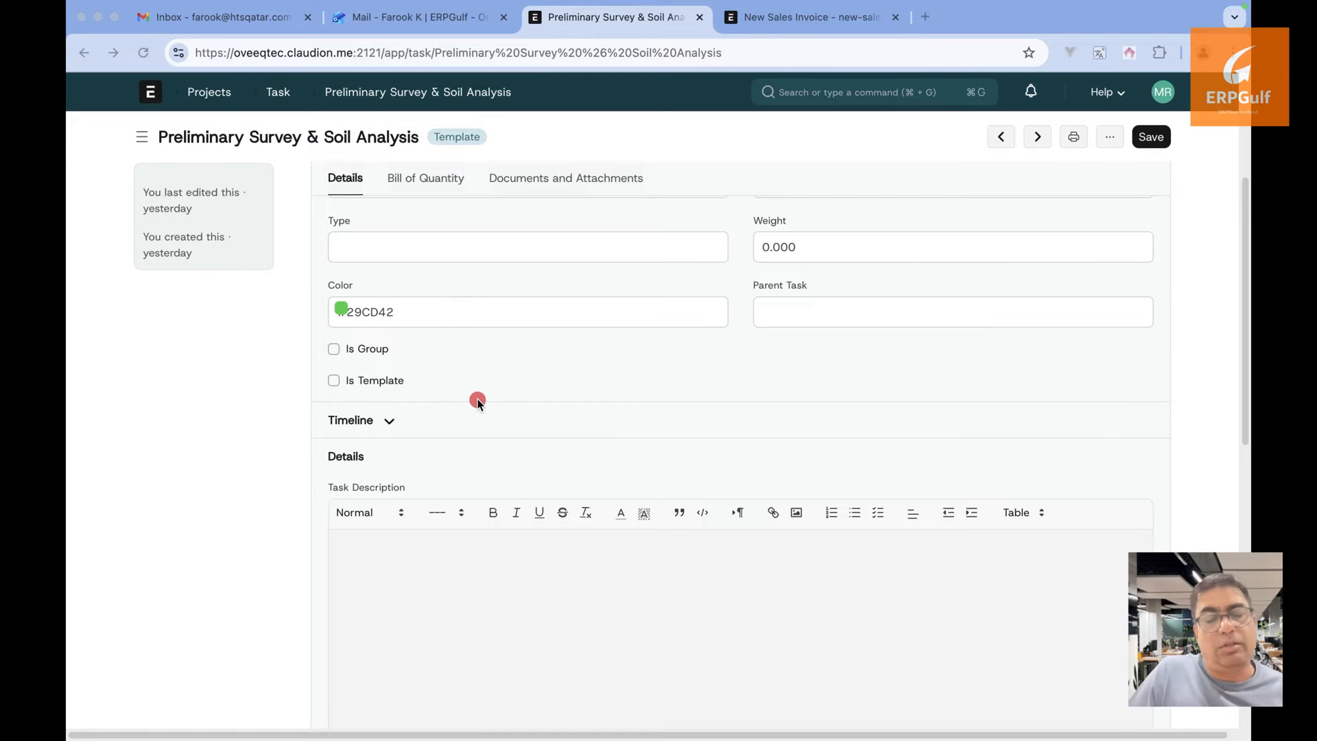
{"action": "left_click_drag", "start_coordinate": [417, 386], "coordinate": [537, 390]}
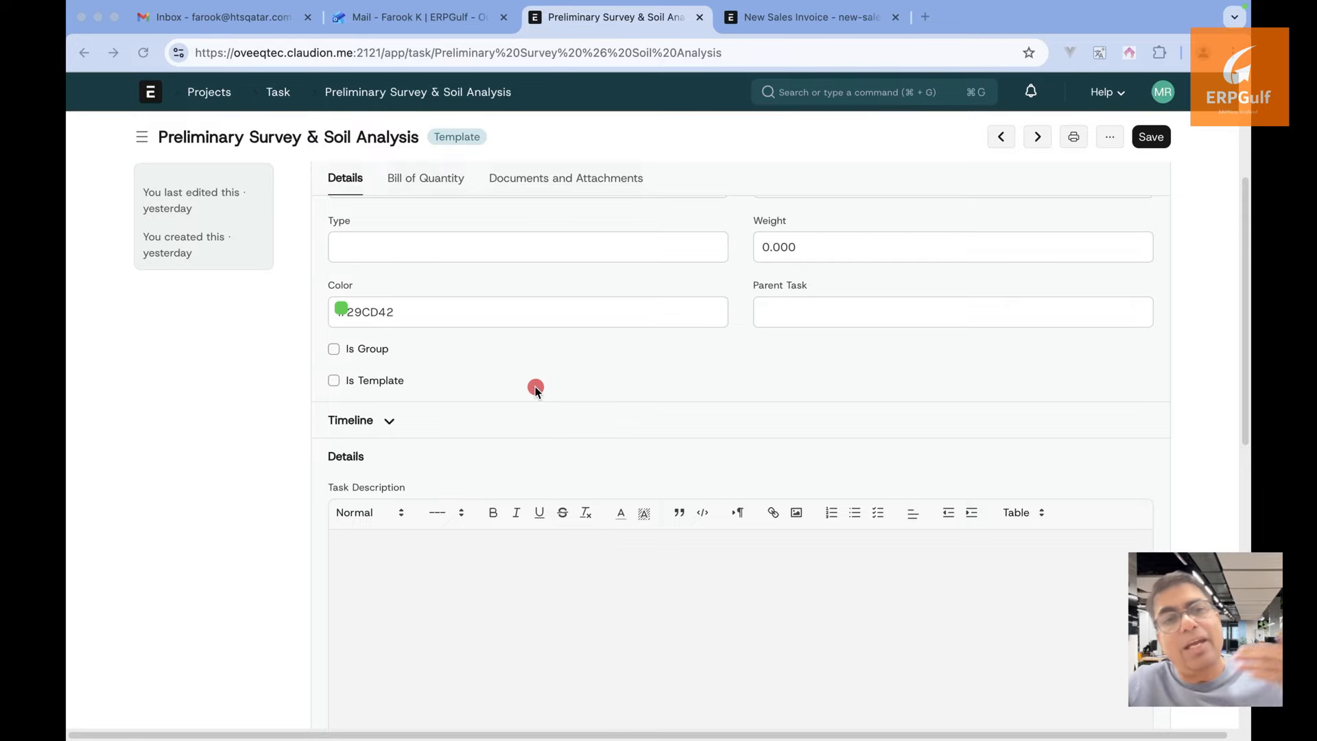
Expand the Timeline section to check dates and % Progress, then return to the task list
{"action": "left_click", "coordinate": [388, 426]}
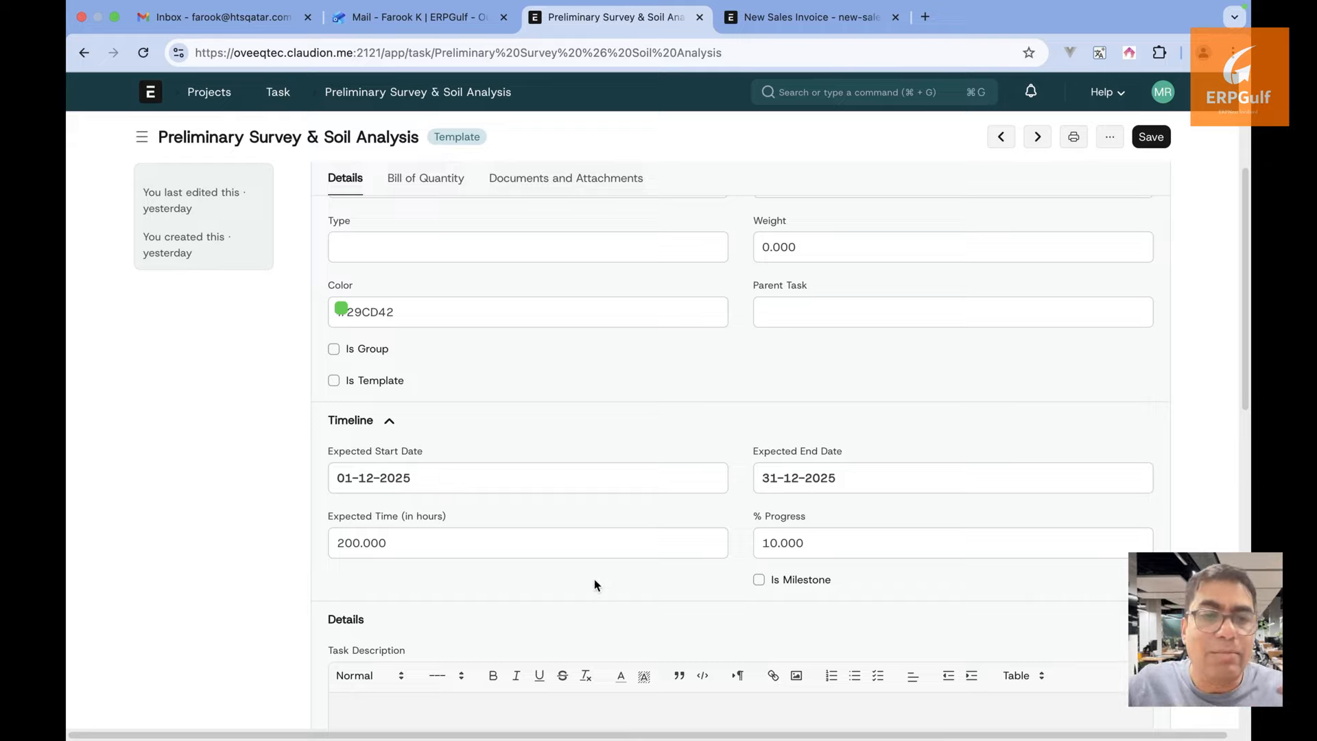
{"action": "left_click", "coordinate": [817, 544]}
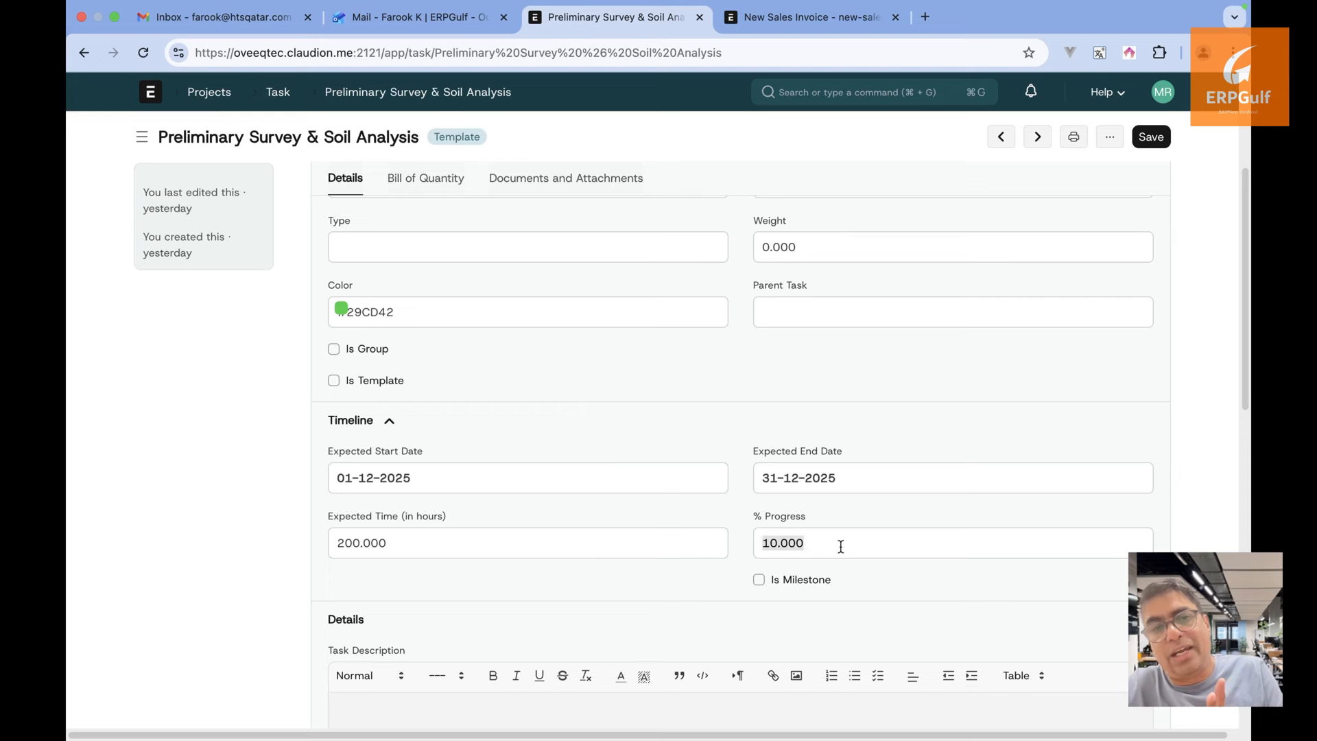
{"action": "scroll", "coordinate": [841, 546], "scroll_direction": "down", "scroll_amount": 2}
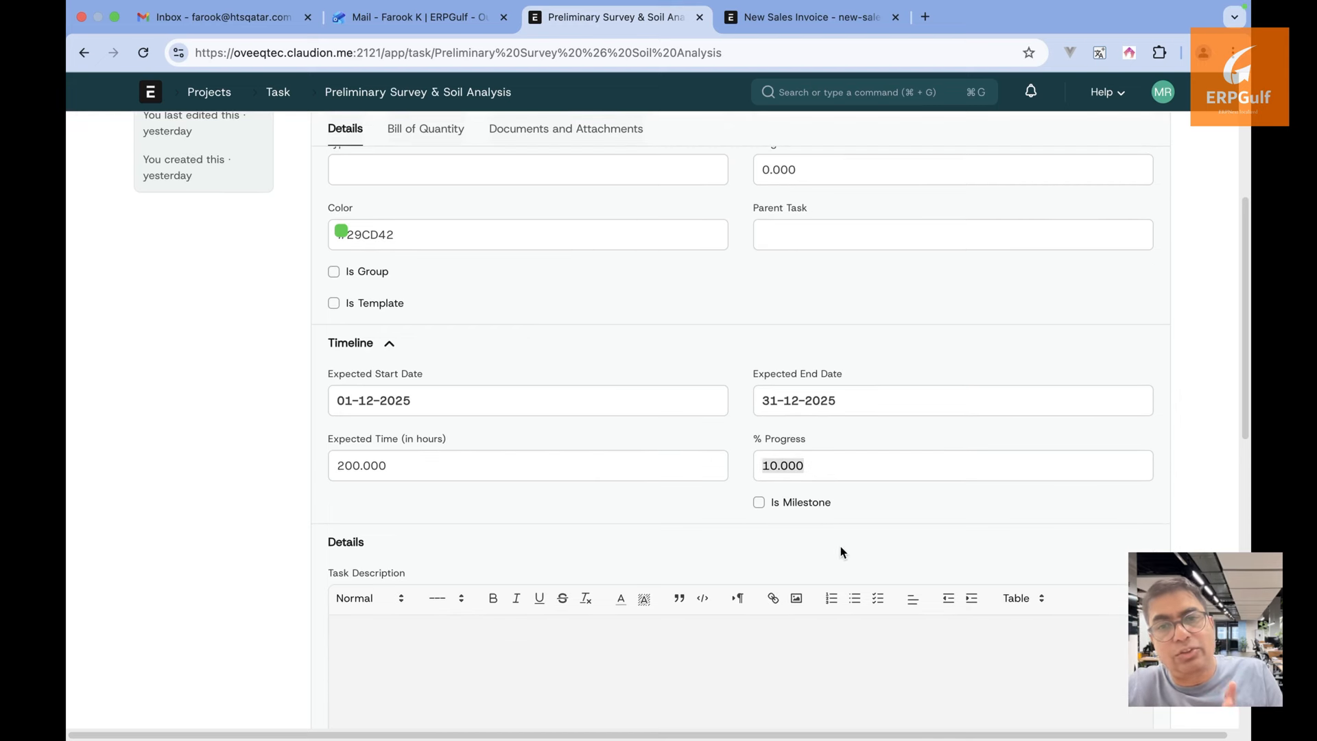
{"action": "left_click", "coordinate": [277, 92]}
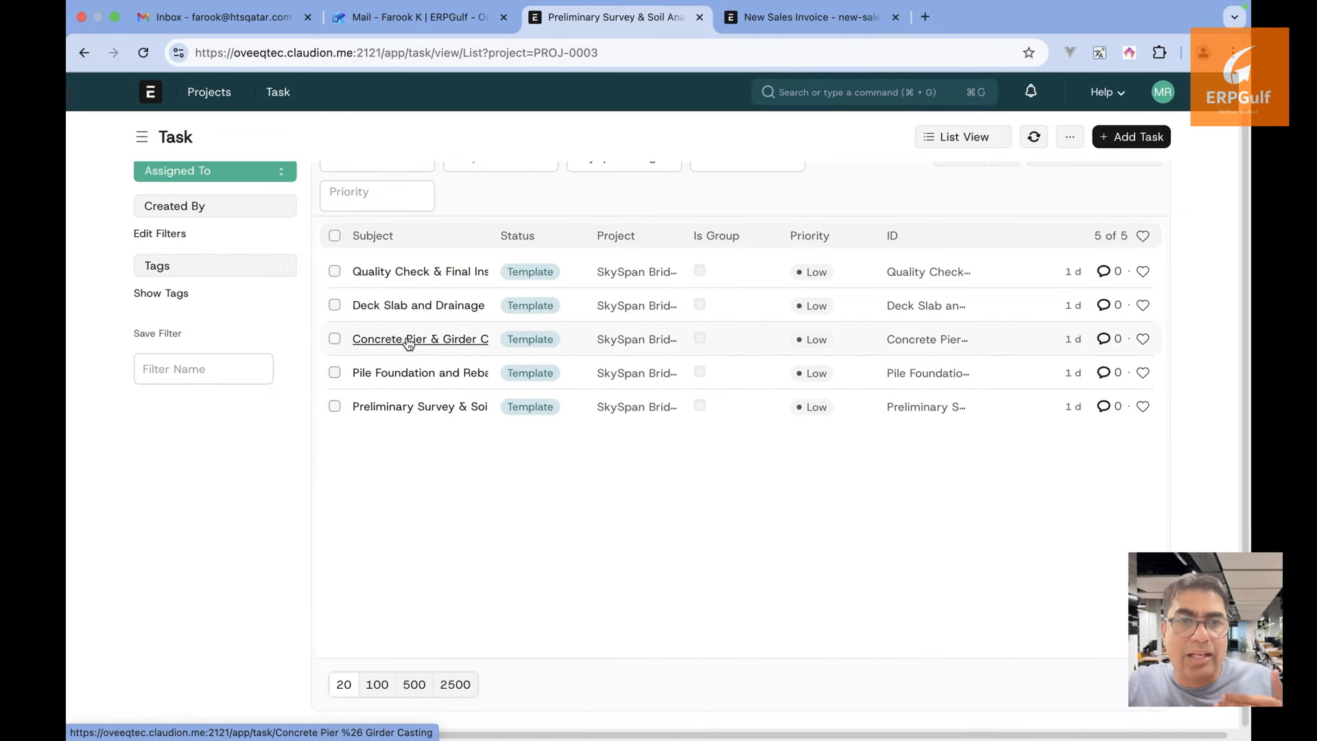
Reopen the Preliminary Survey & Soil Analysis task and scroll down its form
{"action": "mouse_move", "coordinate": [409, 344]}
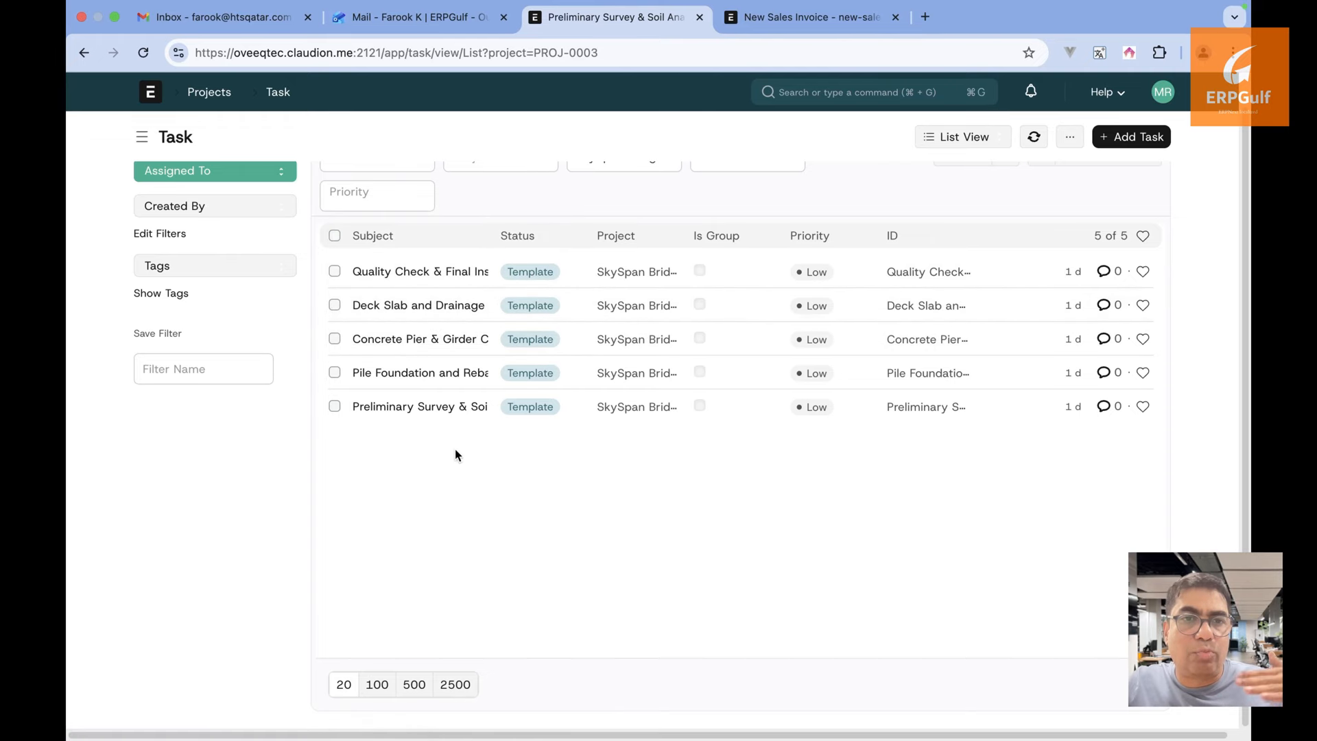
{"action": "left_click", "coordinate": [455, 407]}
{"action": "scroll", "coordinate": [794, 621], "scroll_direction": "down", "scroll_amount": 5}
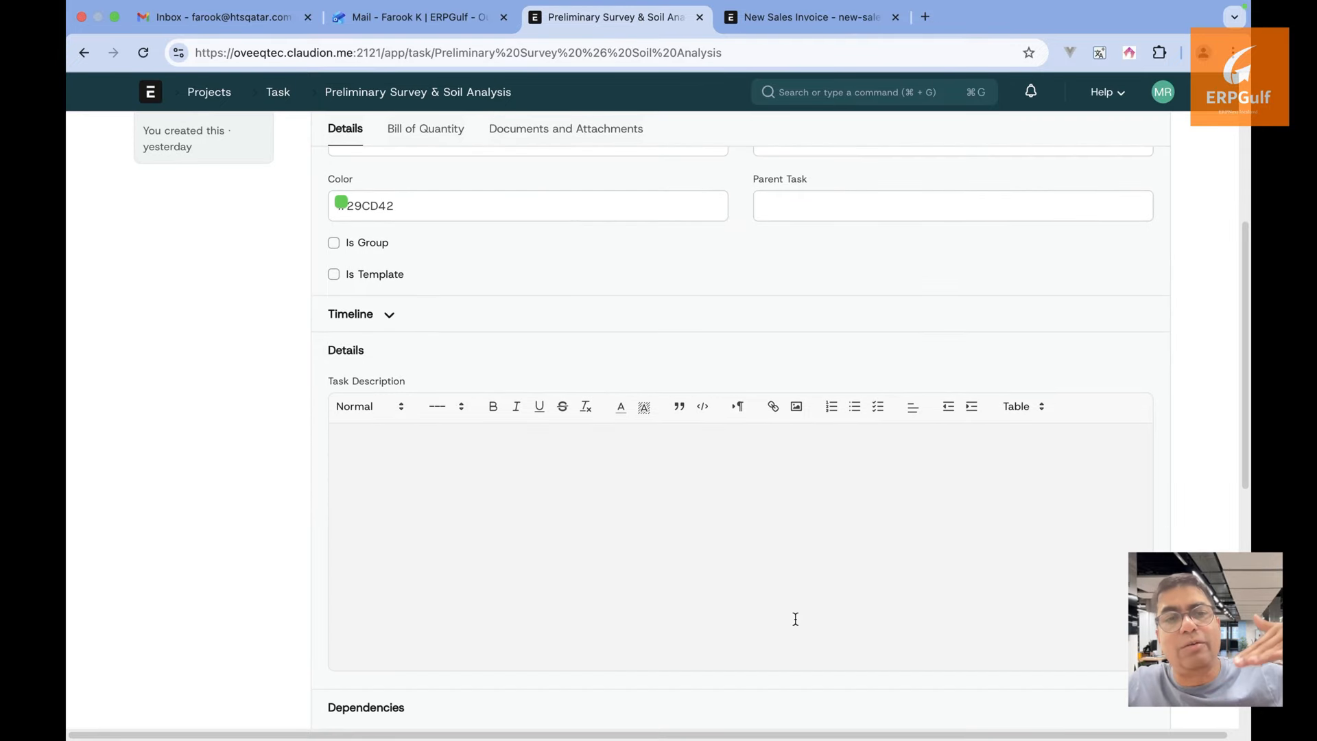
Check the task's Timeline % Progress, then open the Open projects list from the Projects workspace
{"action": "left_click", "coordinate": [398, 316]}
{"action": "left_click", "coordinate": [895, 437]}
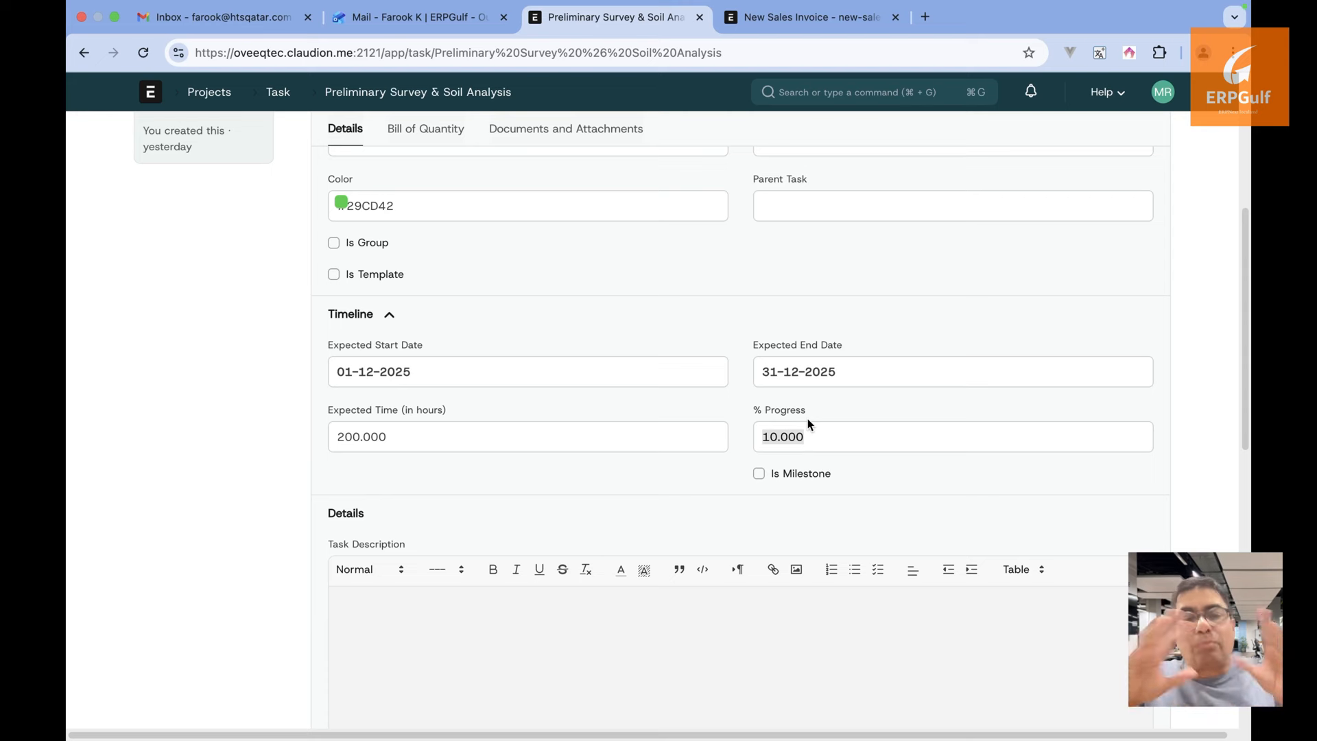
{"action": "key", "text": "Left"}
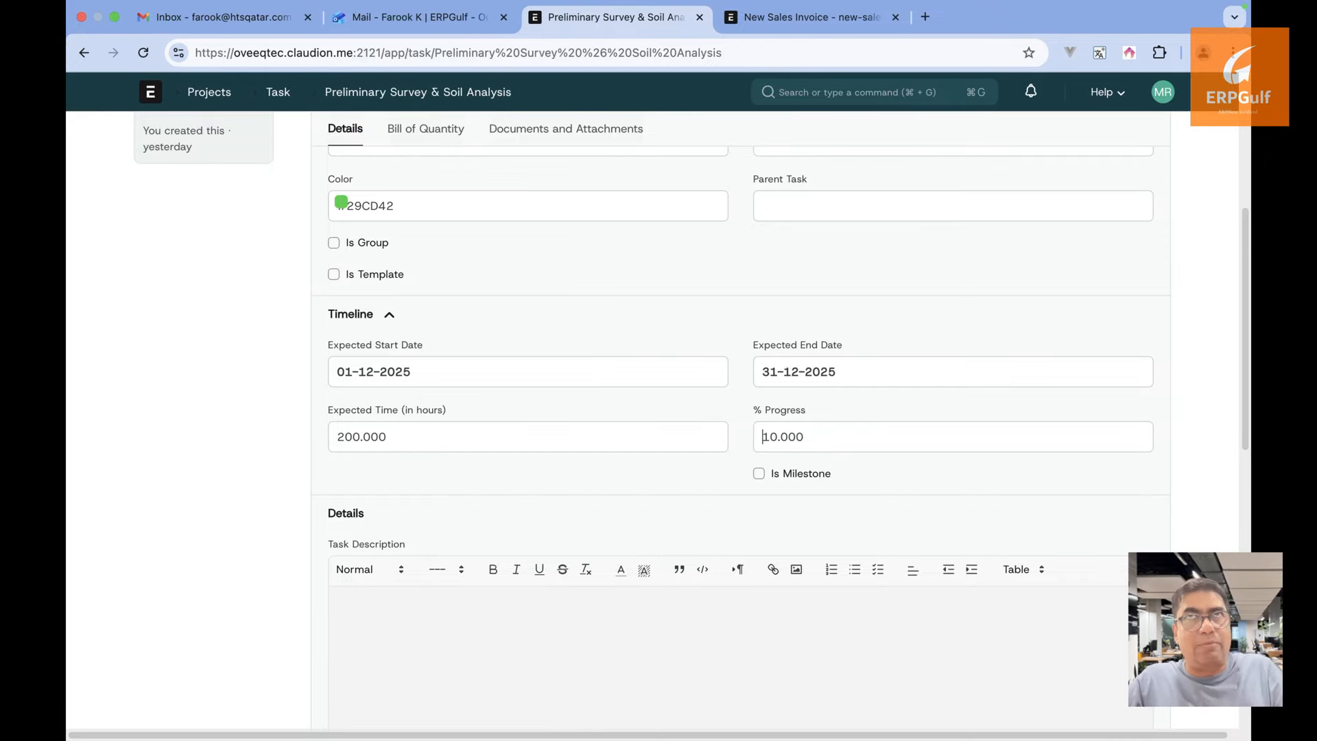
{"action": "scroll", "coordinate": [693, 533], "scroll_direction": "down", "scroll_amount": 6}
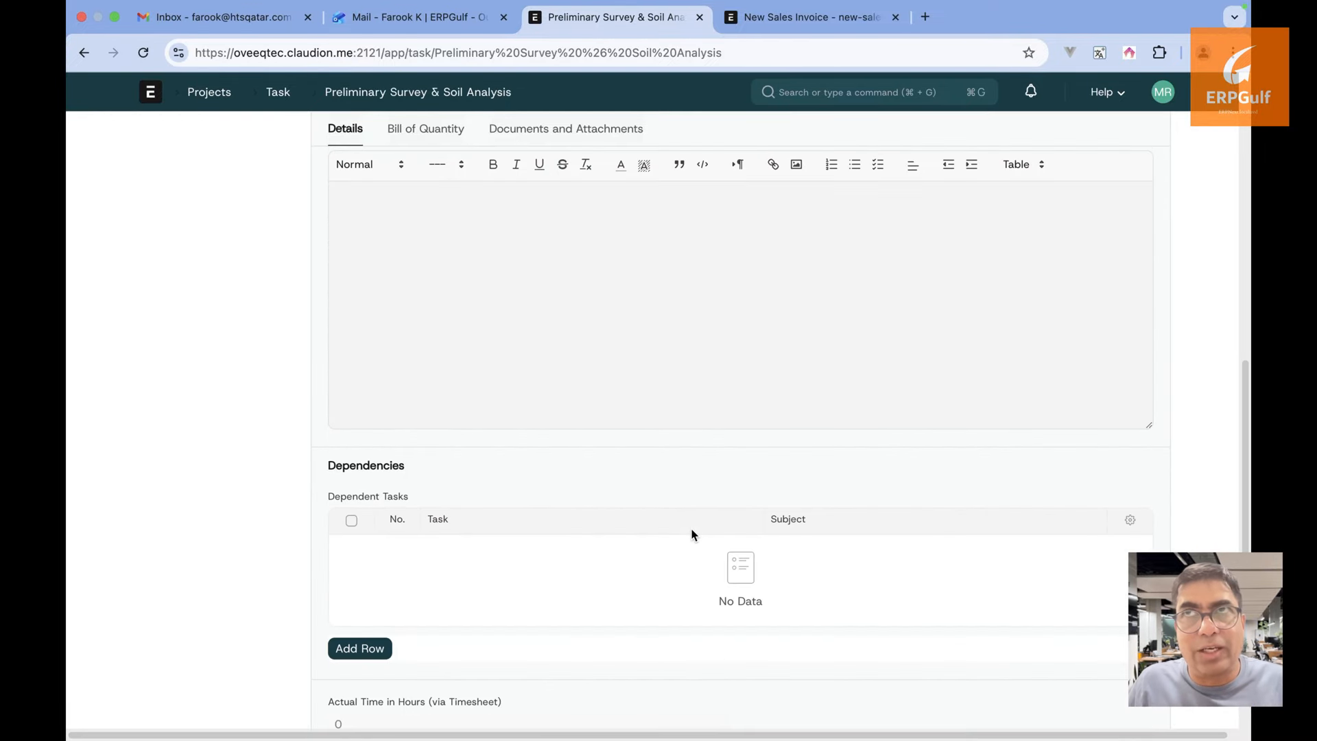
{"action": "scroll", "coordinate": [693, 534], "scroll_direction": "up", "scroll_amount": 9}
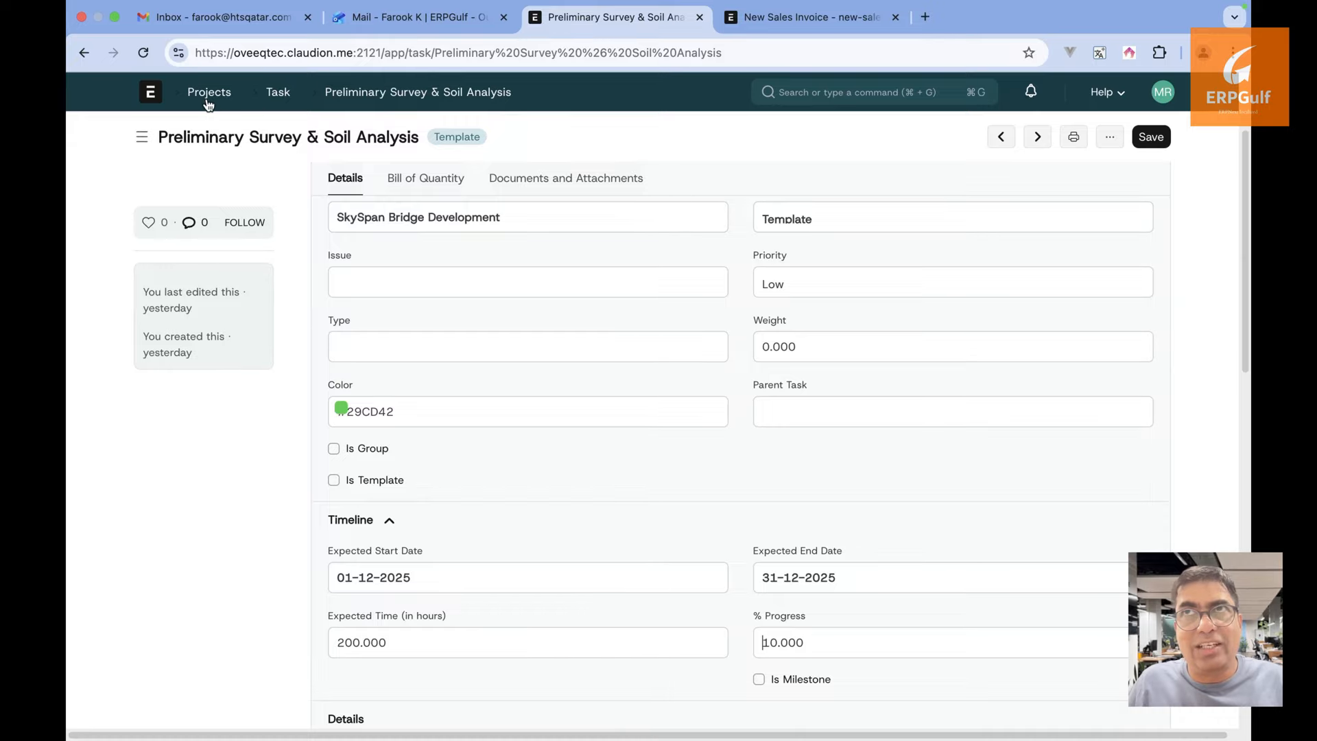
{"action": "left_click", "coordinate": [208, 96]}
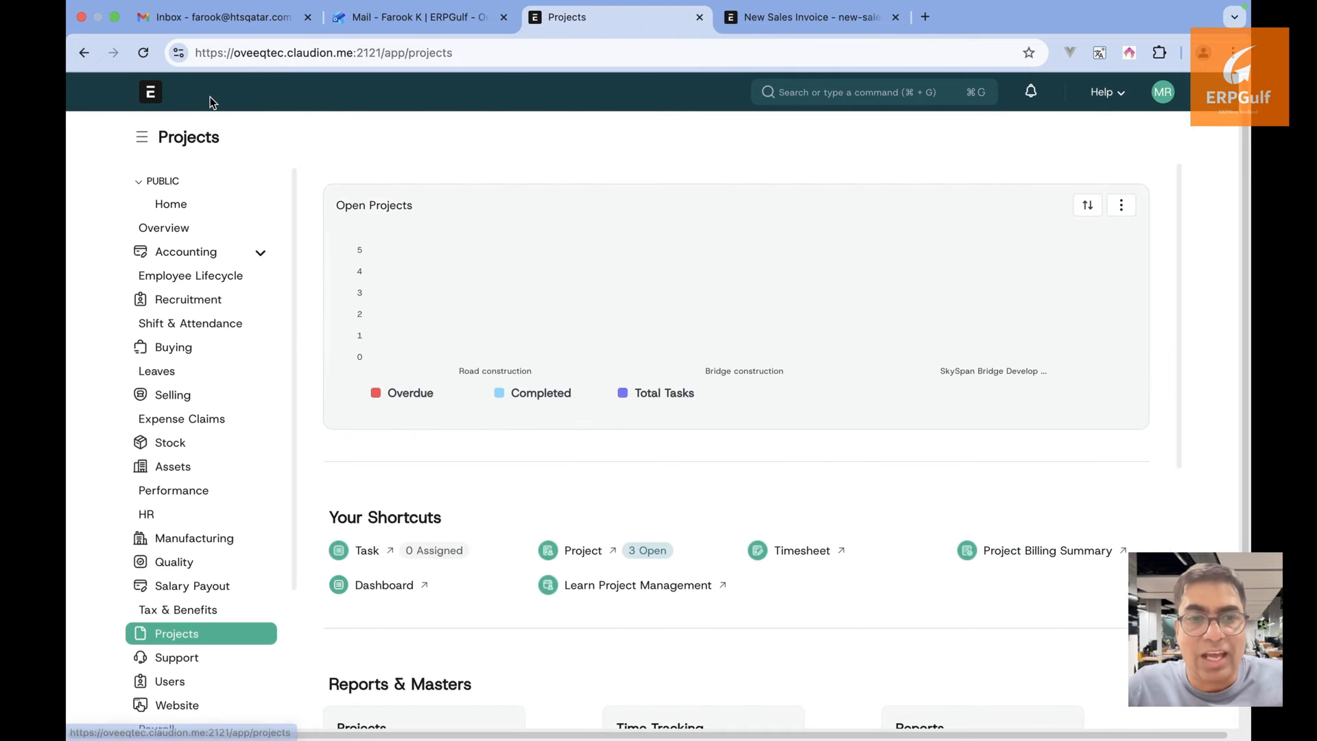
{"action": "left_click", "coordinate": [585, 550]}
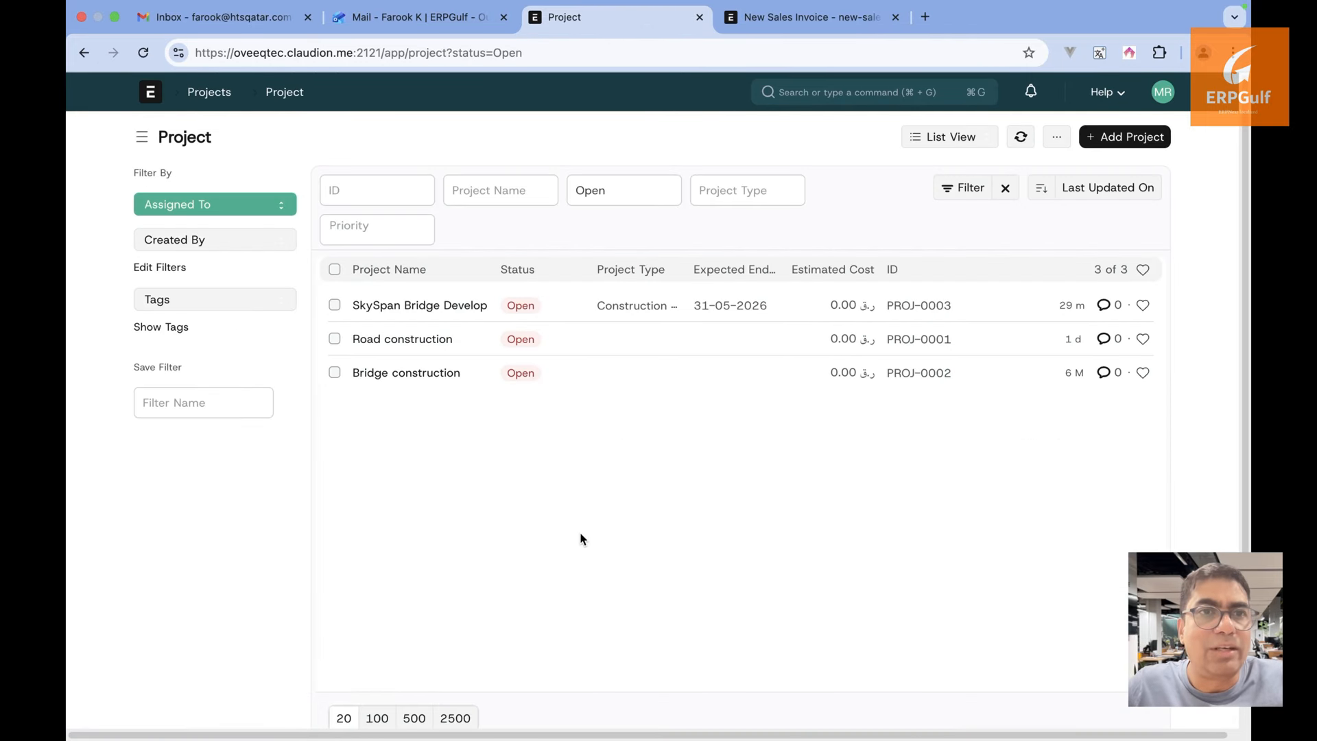
Change the SkySpan Bridge Development project's % Complete Method from Task Completion to Manual
{"action": "left_click", "coordinate": [468, 310]}
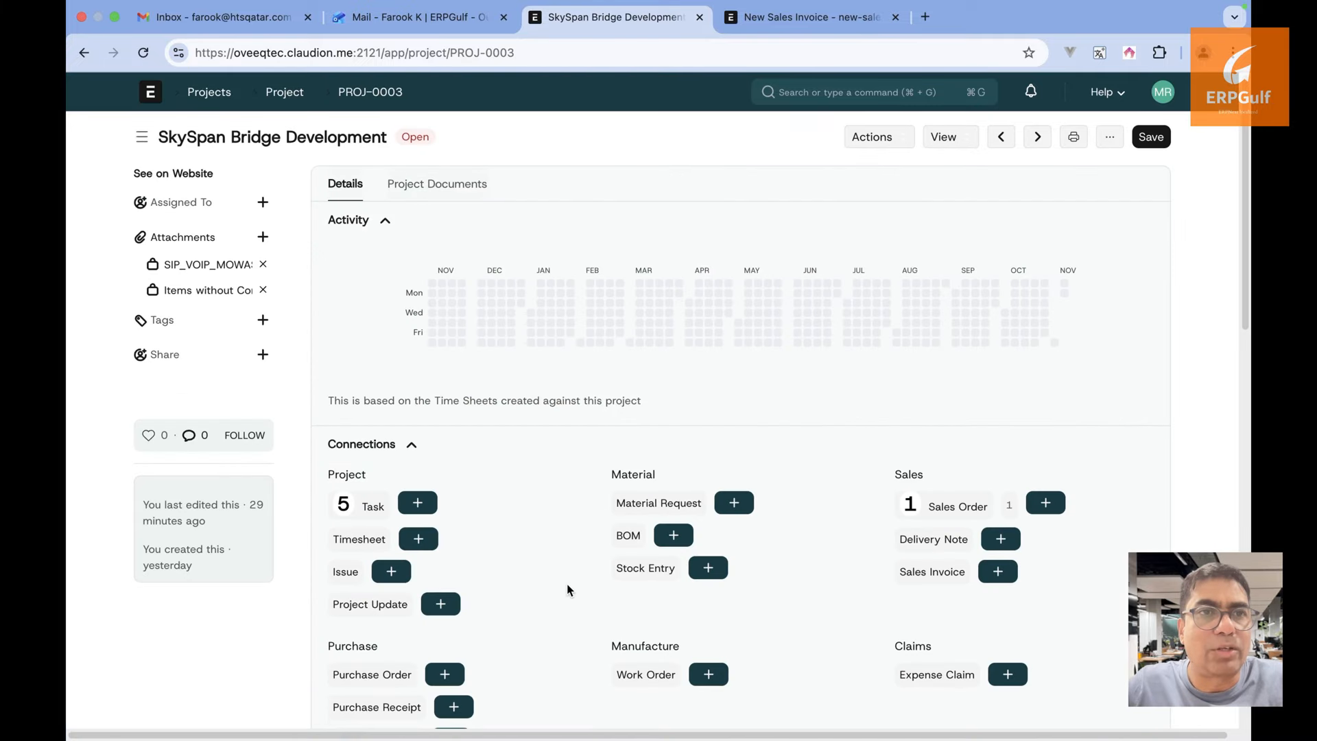
{"action": "scroll", "coordinate": [566, 584], "scroll_direction": "down", "scroll_amount": 7}
{"action": "scroll", "coordinate": [567, 583], "scroll_direction": "down", "scroll_amount": 3}
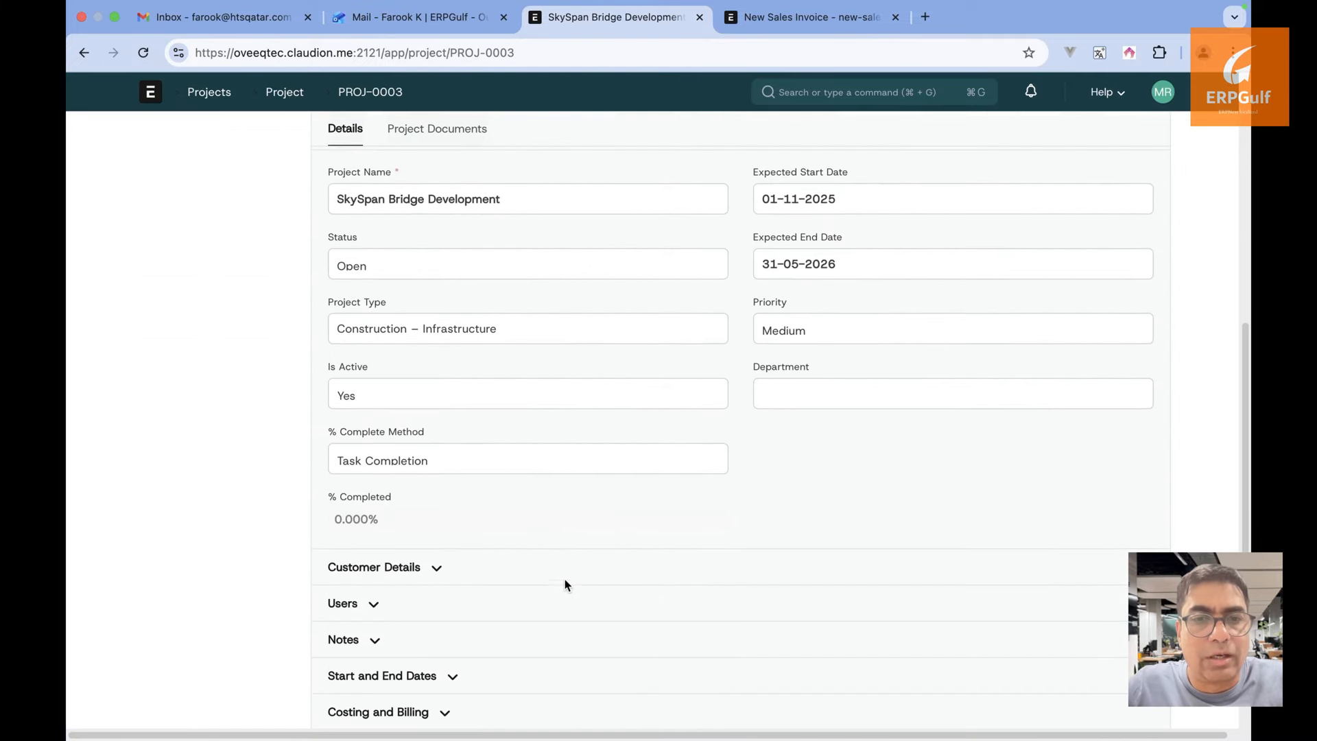
{"action": "left_click", "coordinate": [491, 461]}
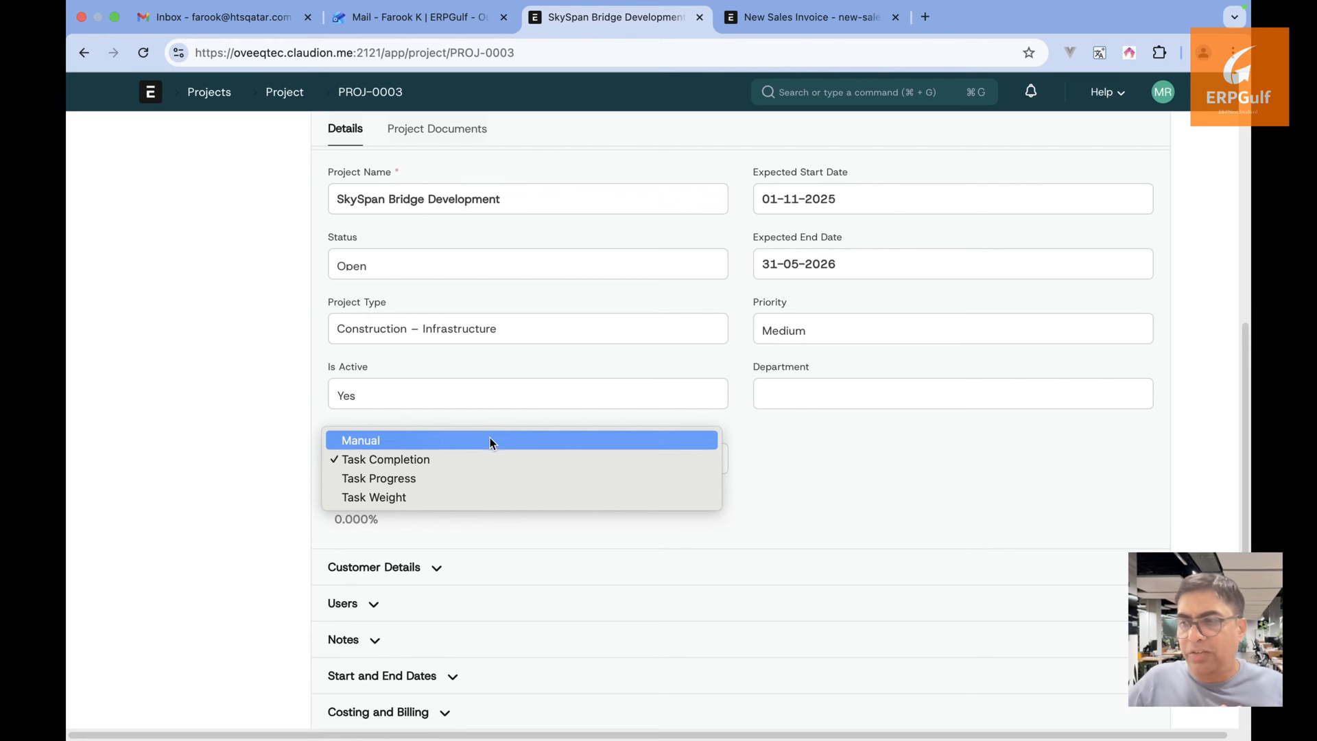
{"action": "left_click", "coordinate": [489, 439]}
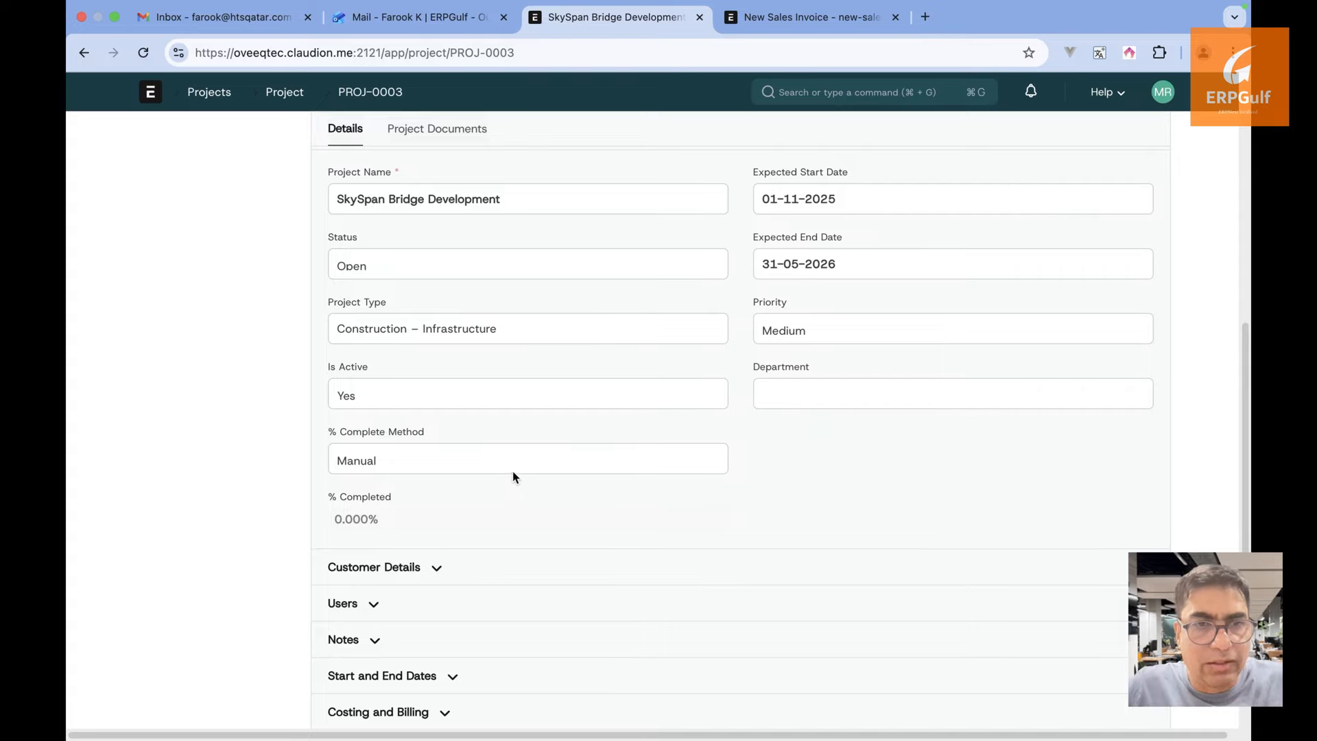
{"action": "left_click", "coordinate": [511, 461]}
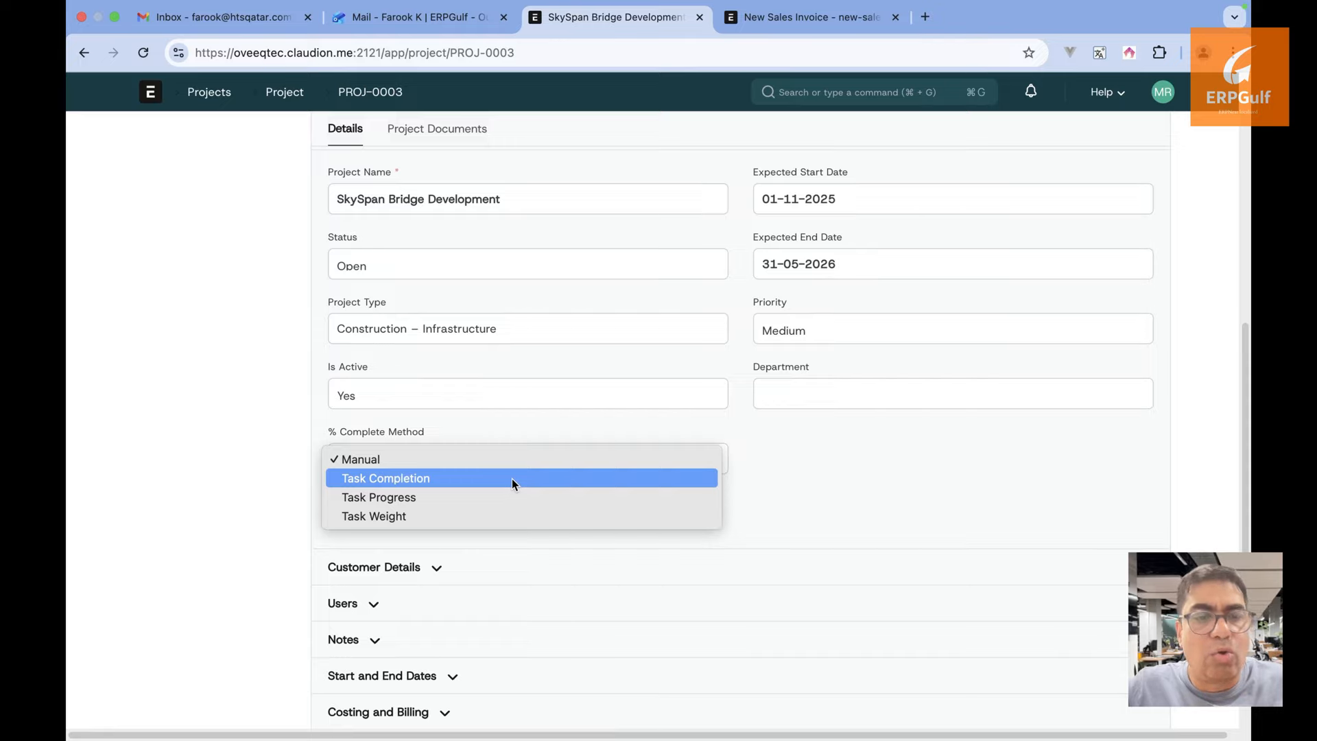
Search Google for 'erpnext project management' in a new browser tab
{"action": "left_click", "coordinate": [930, 16]}
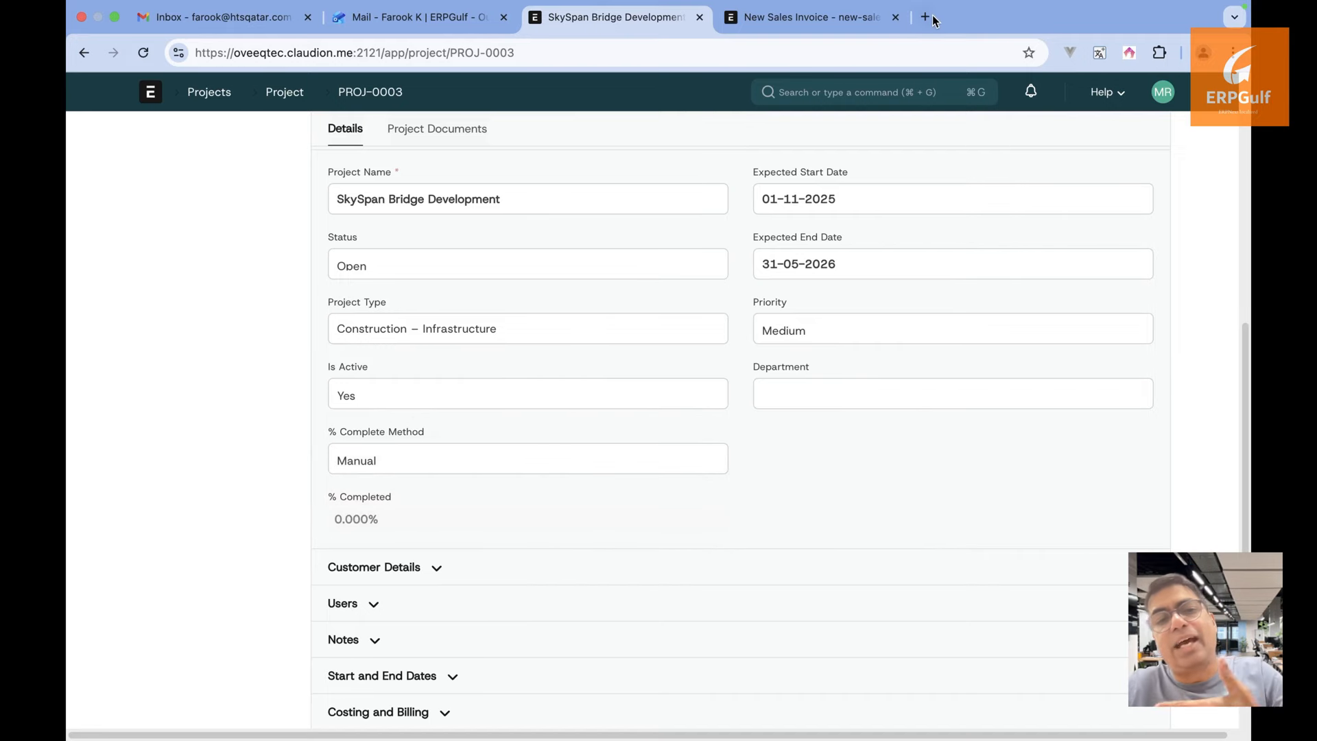
{"action": "left_click", "coordinate": [925, 17]}
{"action": "type", "text": "erpnext "}
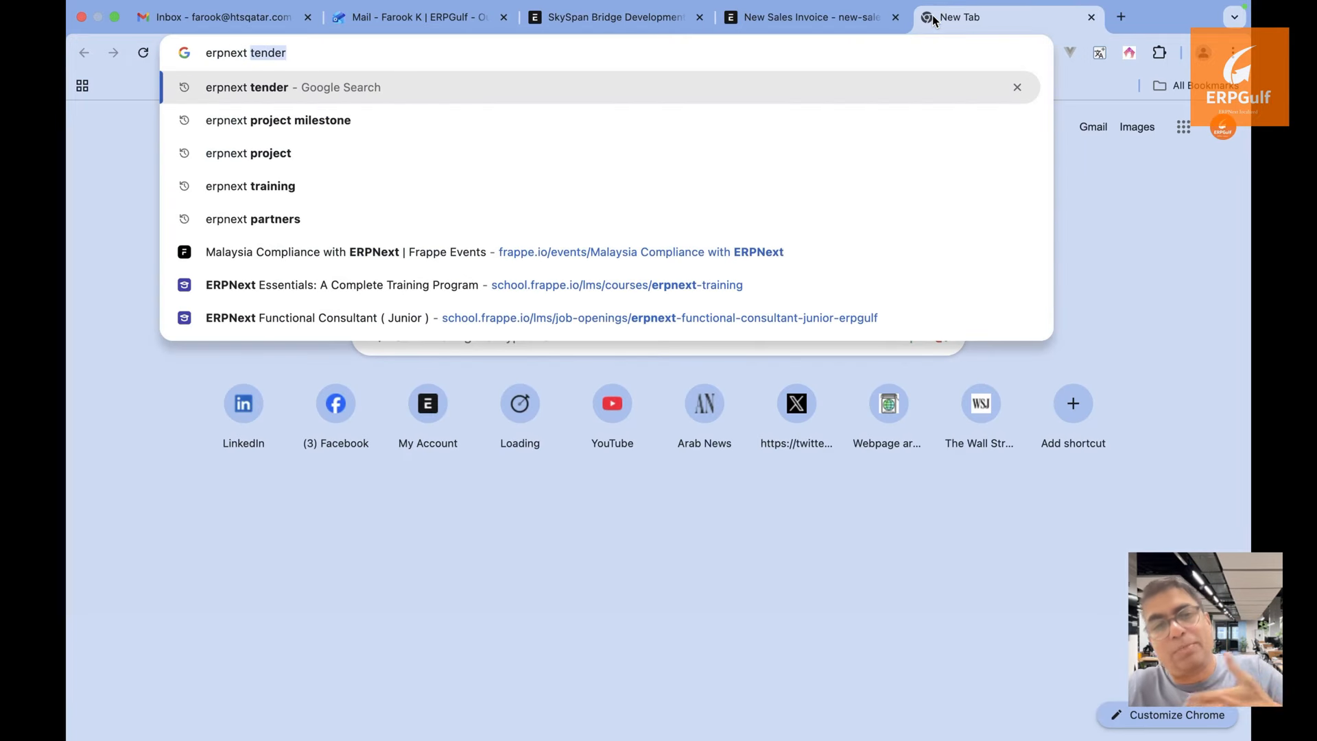
{"action": "type", "text": "project "}
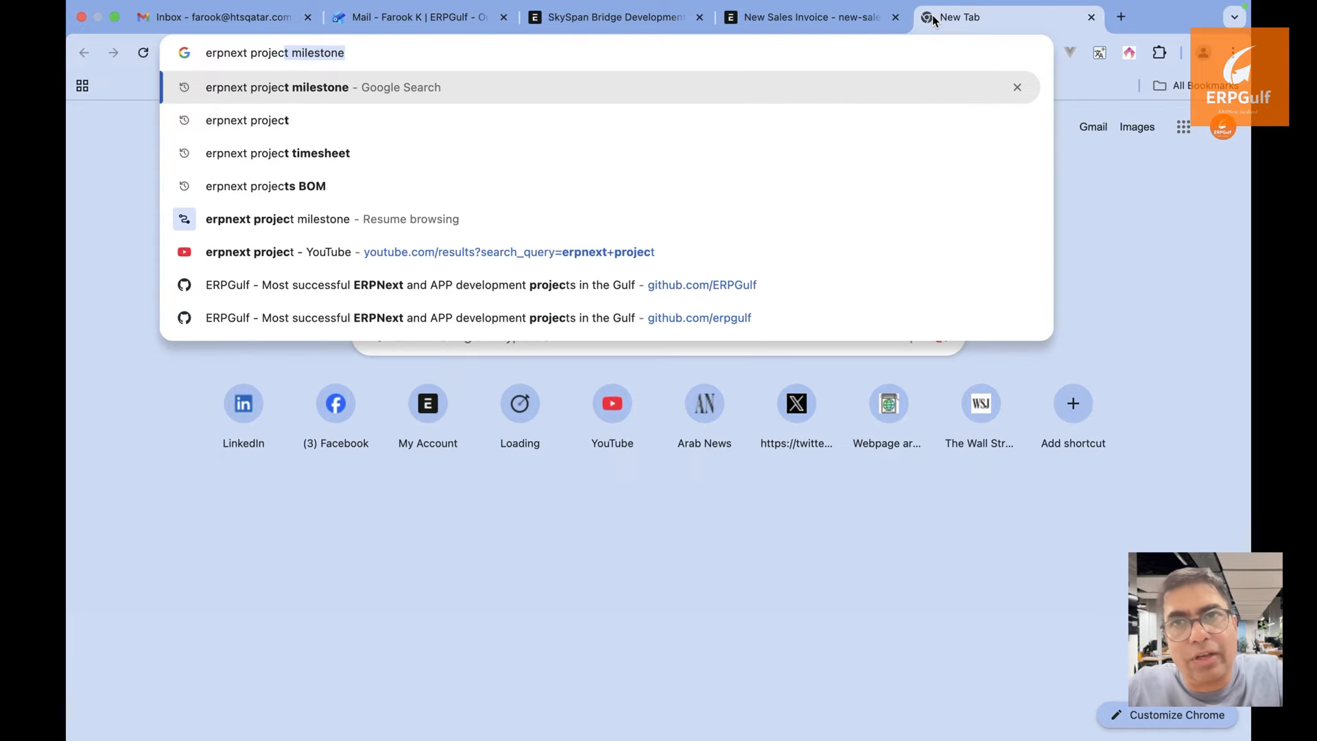
{"action": "type", "text": "manage"}
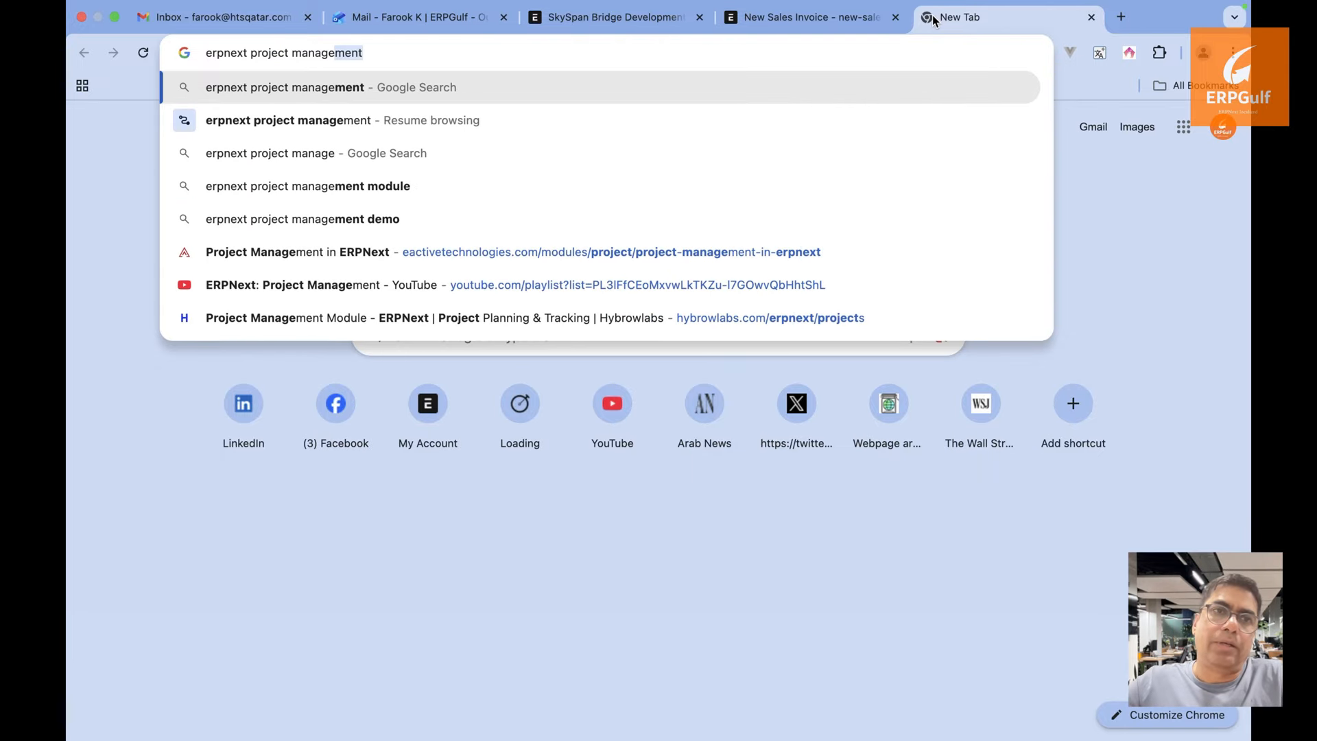
{"action": "key", "text": "Return"}
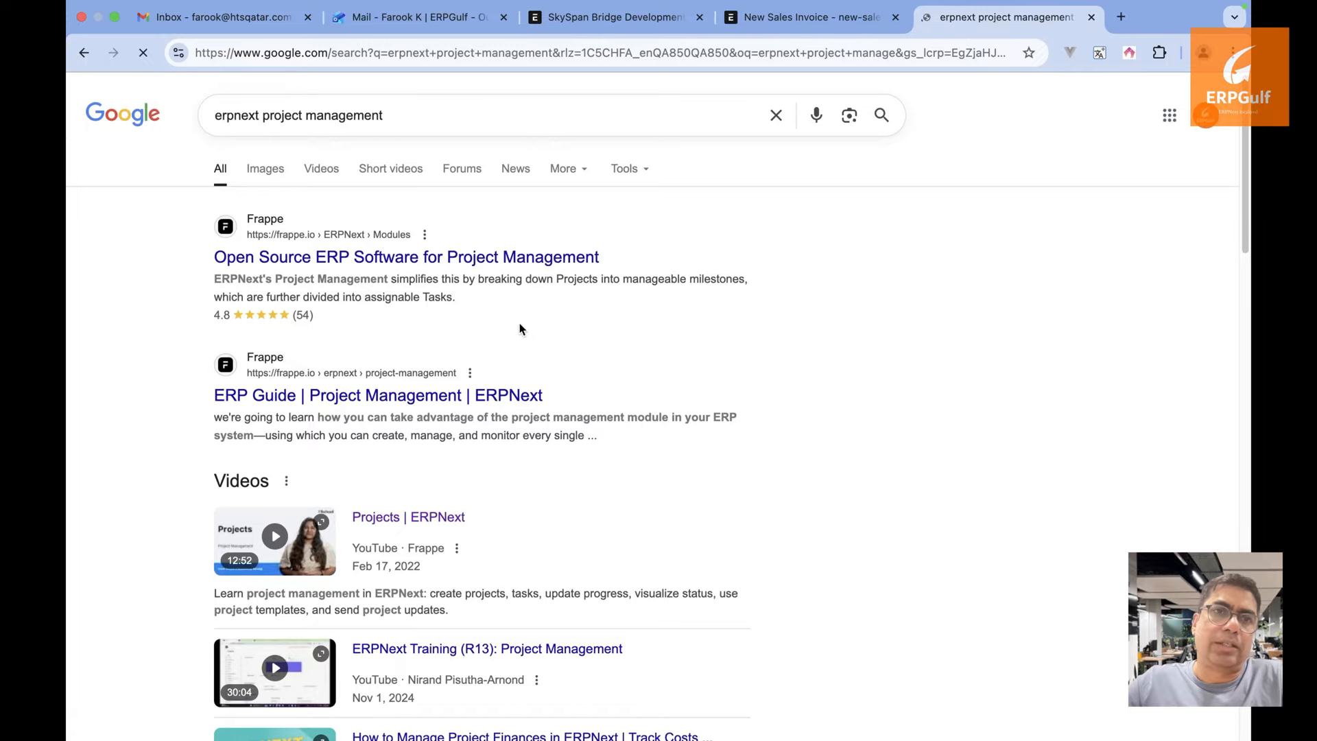
{"action": "scroll", "coordinate": [522, 302], "scroll_direction": "down", "scroll_amount": 1}
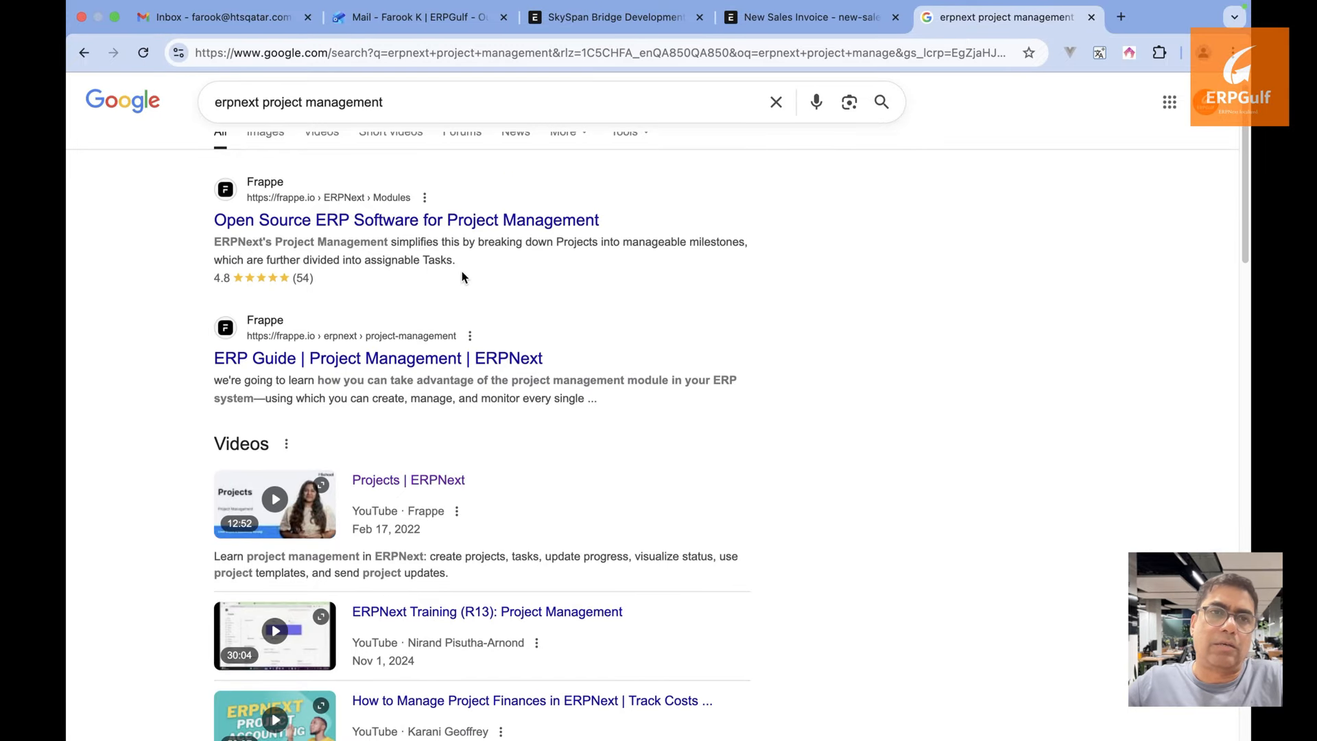
{"action": "left_click", "coordinate": [478, 225]}
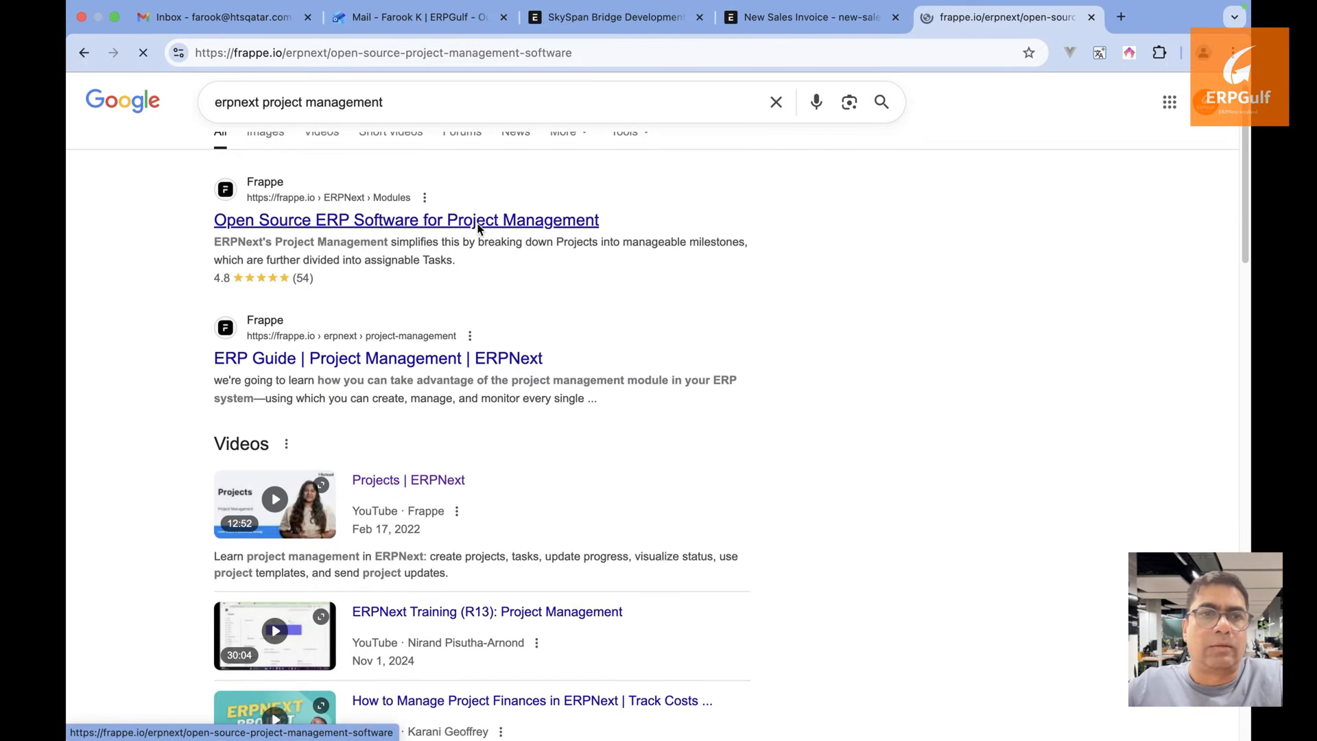
{"action": "scroll", "coordinate": [696, 419], "scroll_direction": "down", "scroll_amount": 10}
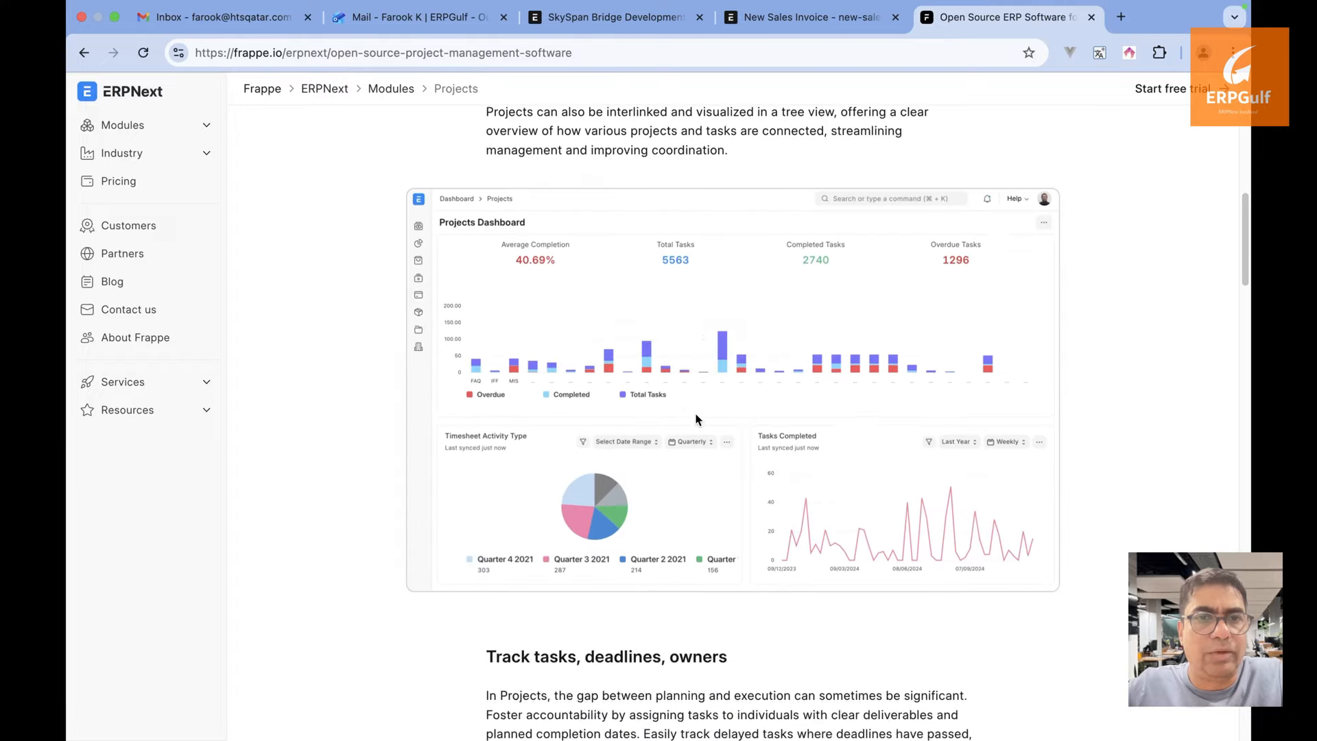
{"action": "scroll", "coordinate": [697, 418], "scroll_direction": "down", "scroll_amount": 3}
{"action": "scroll", "coordinate": [696, 419], "scroll_direction": "up", "scroll_amount": 4}
{"action": "scroll", "coordinate": [697, 418], "scroll_direction": "up", "scroll_amount": 3}
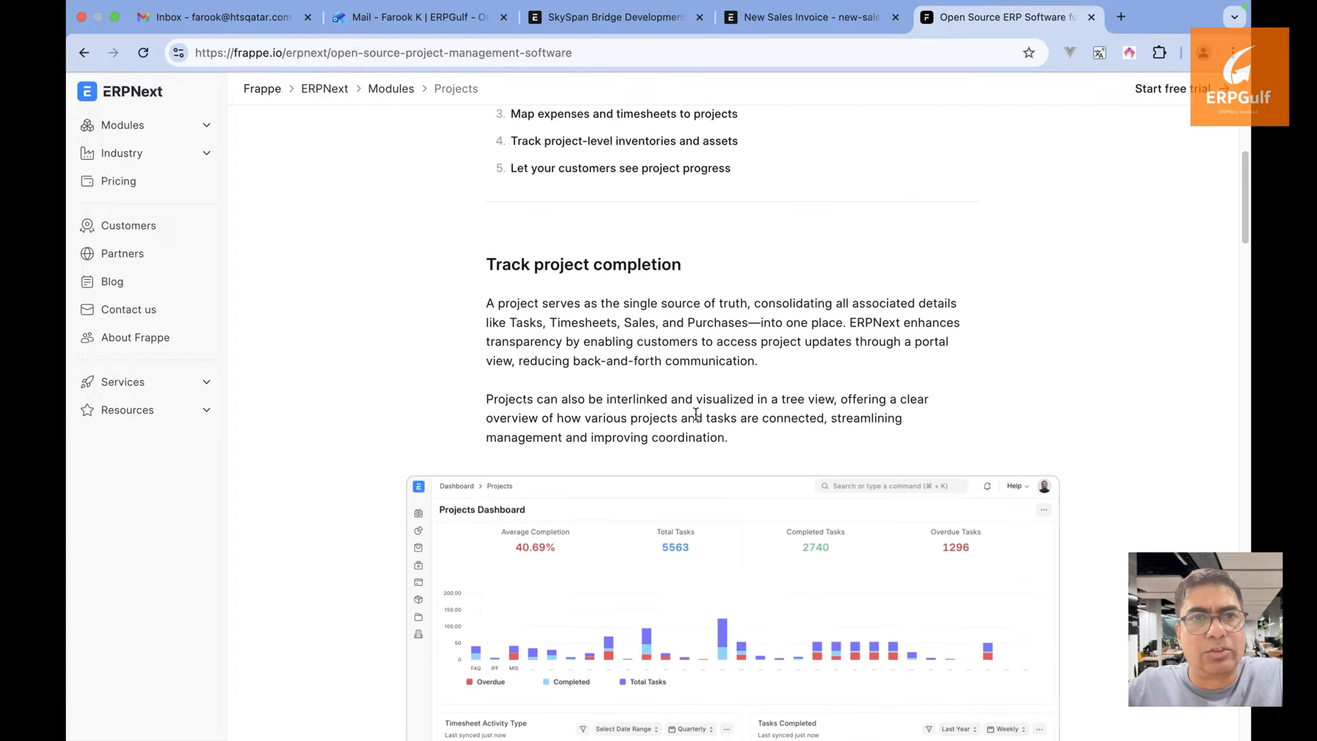
{"action": "scroll", "coordinate": [696, 418], "scroll_direction": "down", "scroll_amount": 15}
{"action": "scroll", "coordinate": [697, 420], "scroll_direction": "down", "scroll_amount": 1}
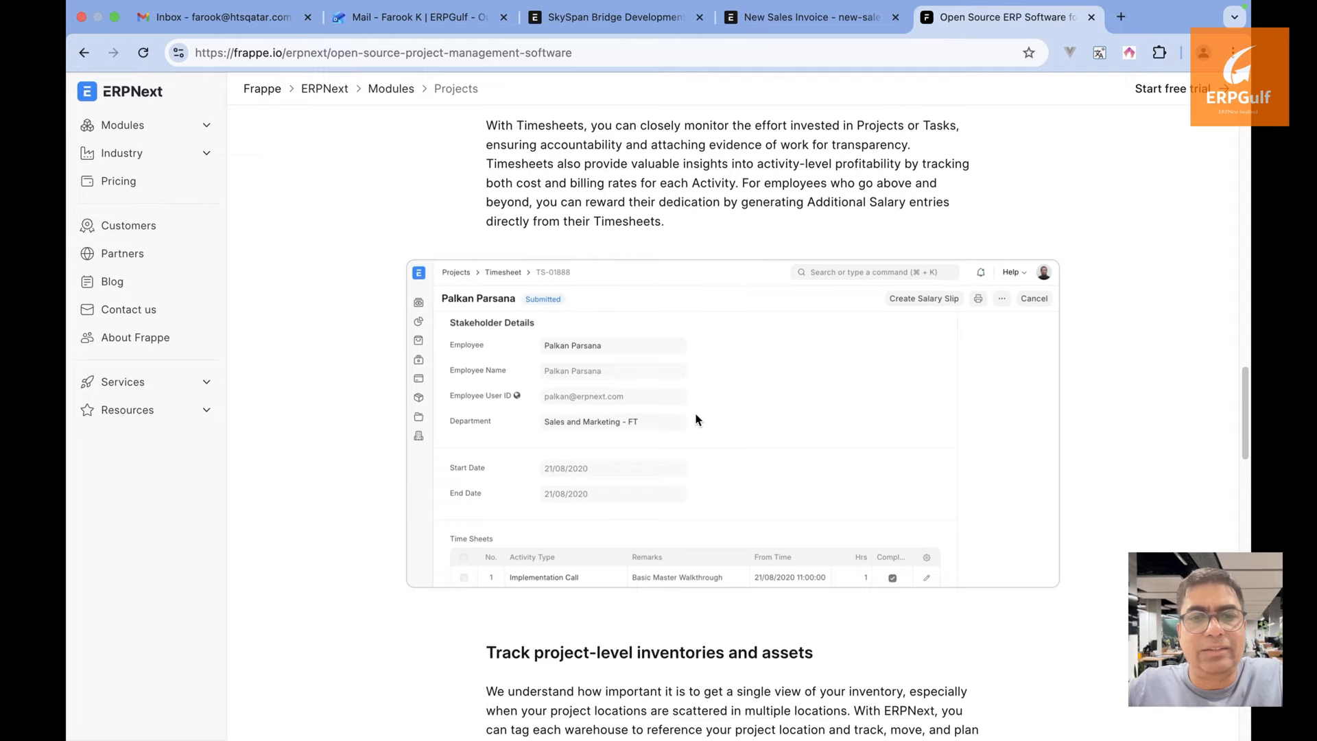
{"action": "scroll", "coordinate": [696, 420], "scroll_direction": "up", "scroll_amount": 15}
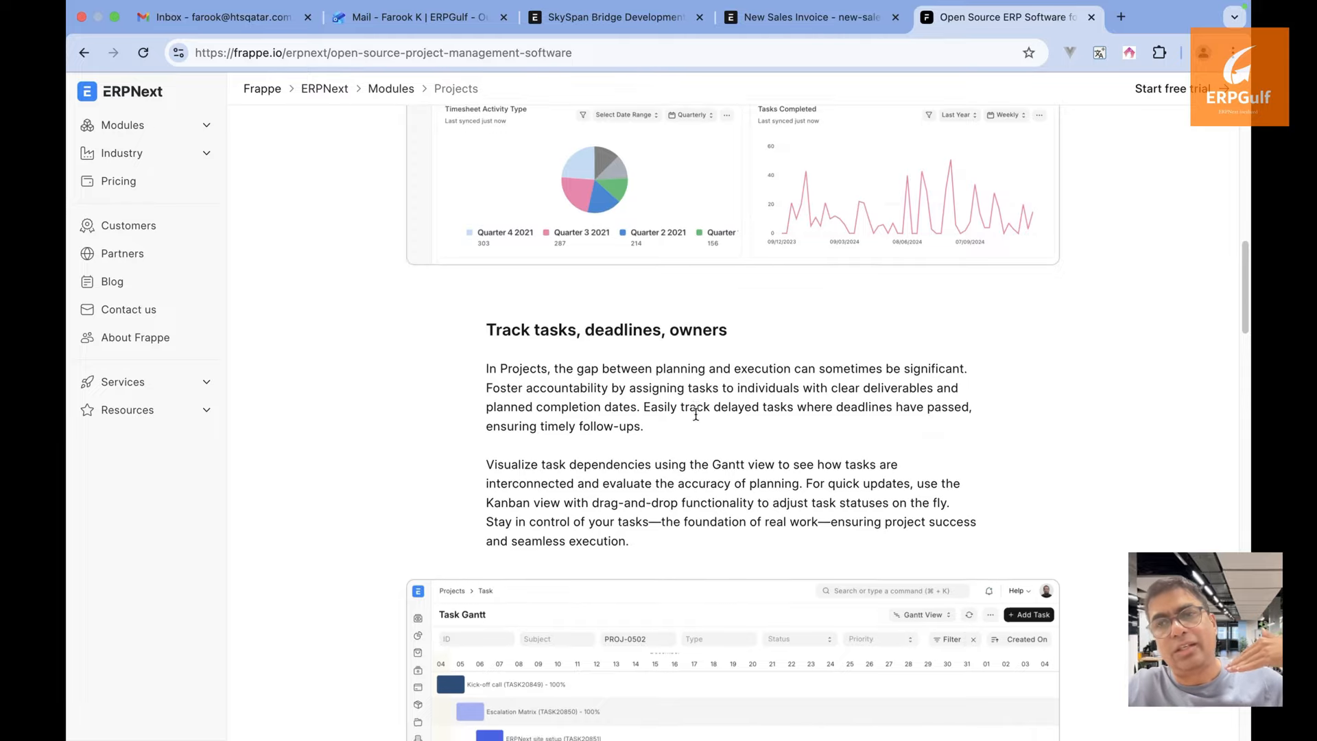
{"action": "scroll", "coordinate": [696, 414], "scroll_direction": "down", "scroll_amount": 2}
{"action": "scroll", "coordinate": [696, 414], "scroll_direction": "up", "scroll_amount": 15}
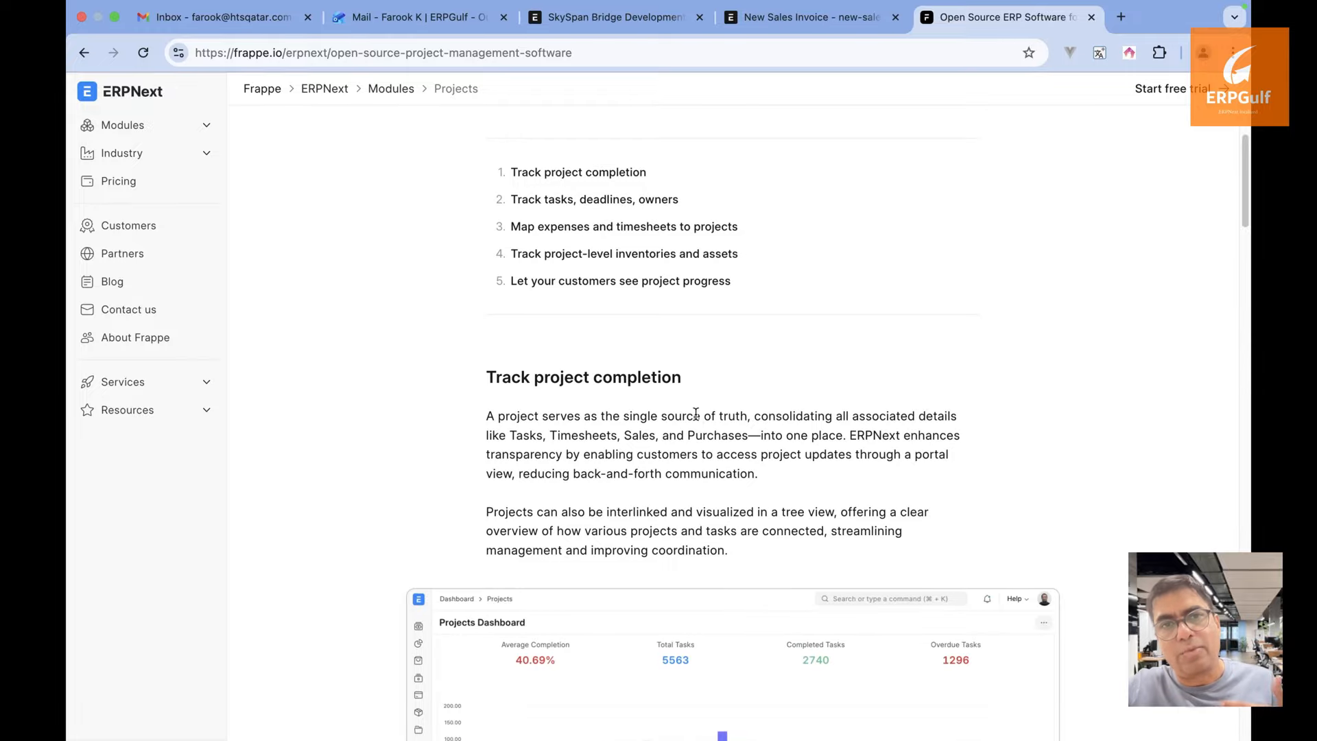
{"action": "scroll", "coordinate": [695, 413], "scroll_direction": "down", "scroll_amount": 2}
{"action": "scroll", "coordinate": [696, 413], "scroll_direction": "down", "scroll_amount": 15}
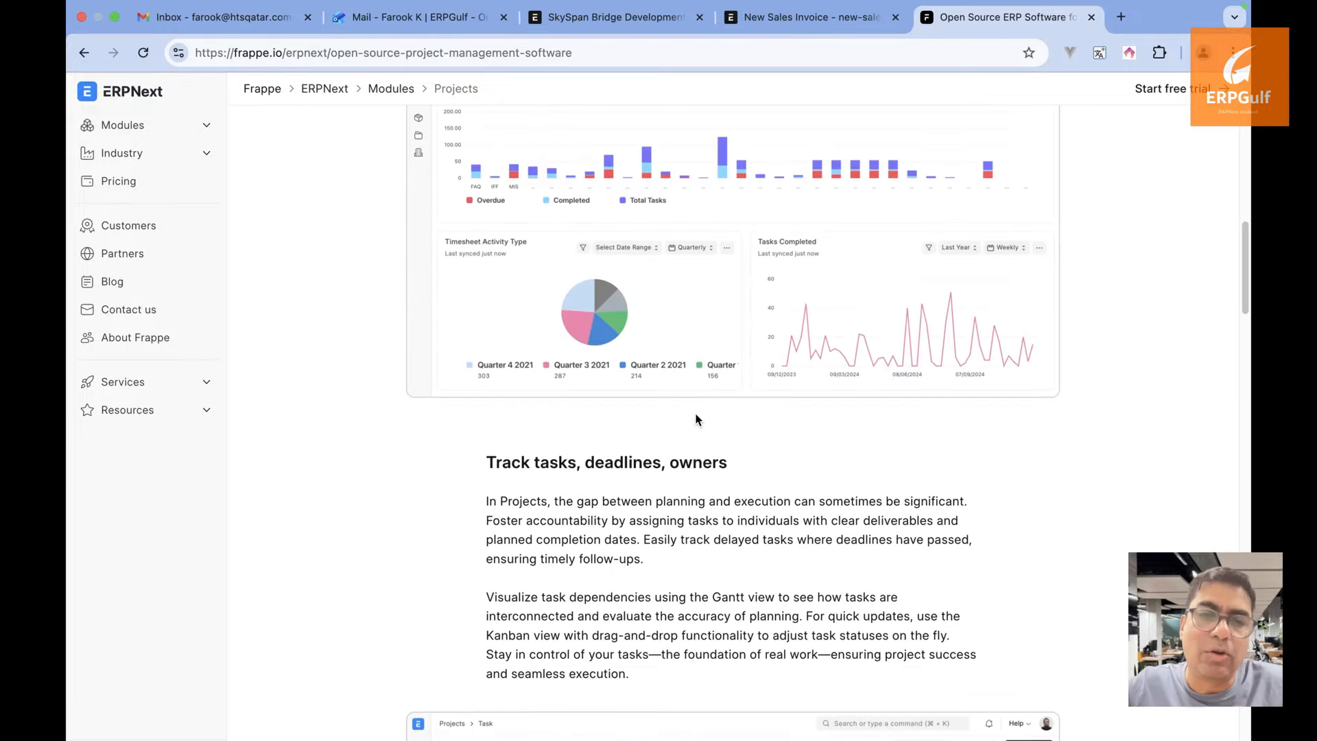
{"action": "scroll", "coordinate": [696, 419], "scroll_direction": "down", "scroll_amount": 10}
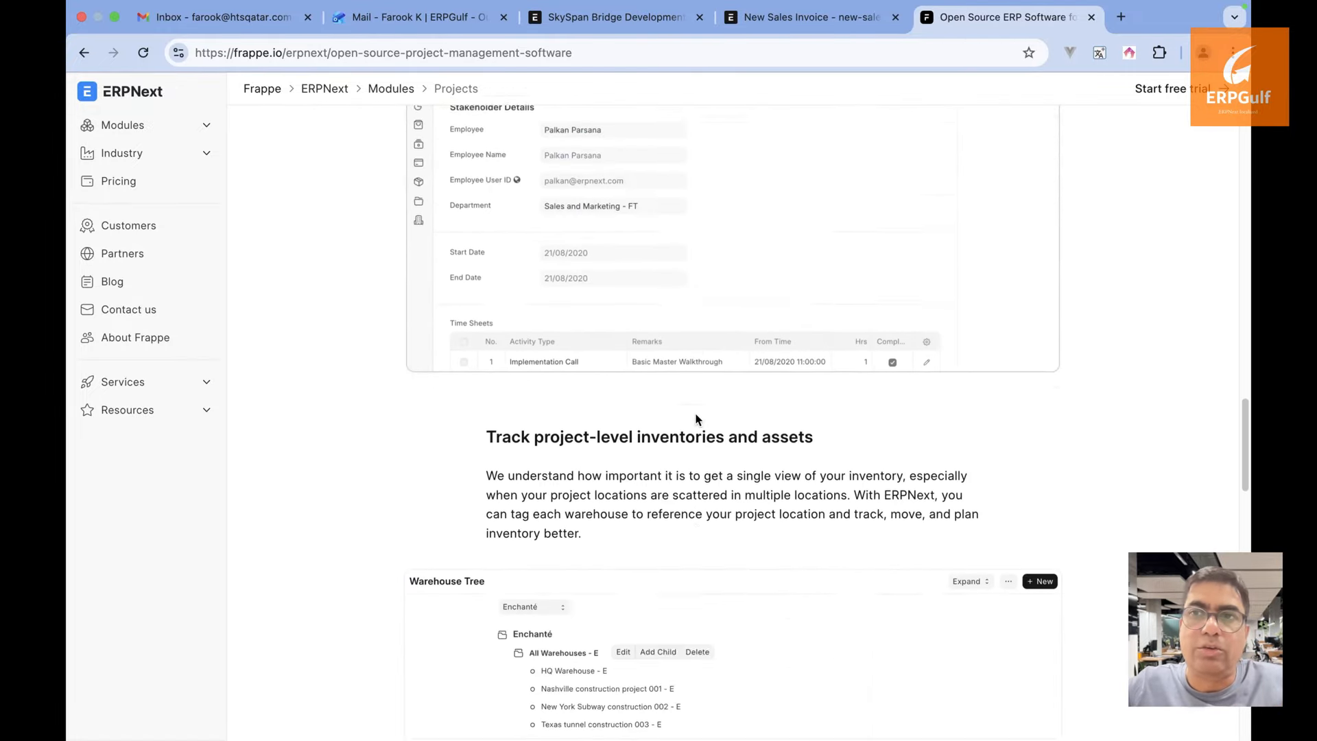
{"action": "scroll", "coordinate": [695, 419], "scroll_direction": "down", "scroll_amount": 12}
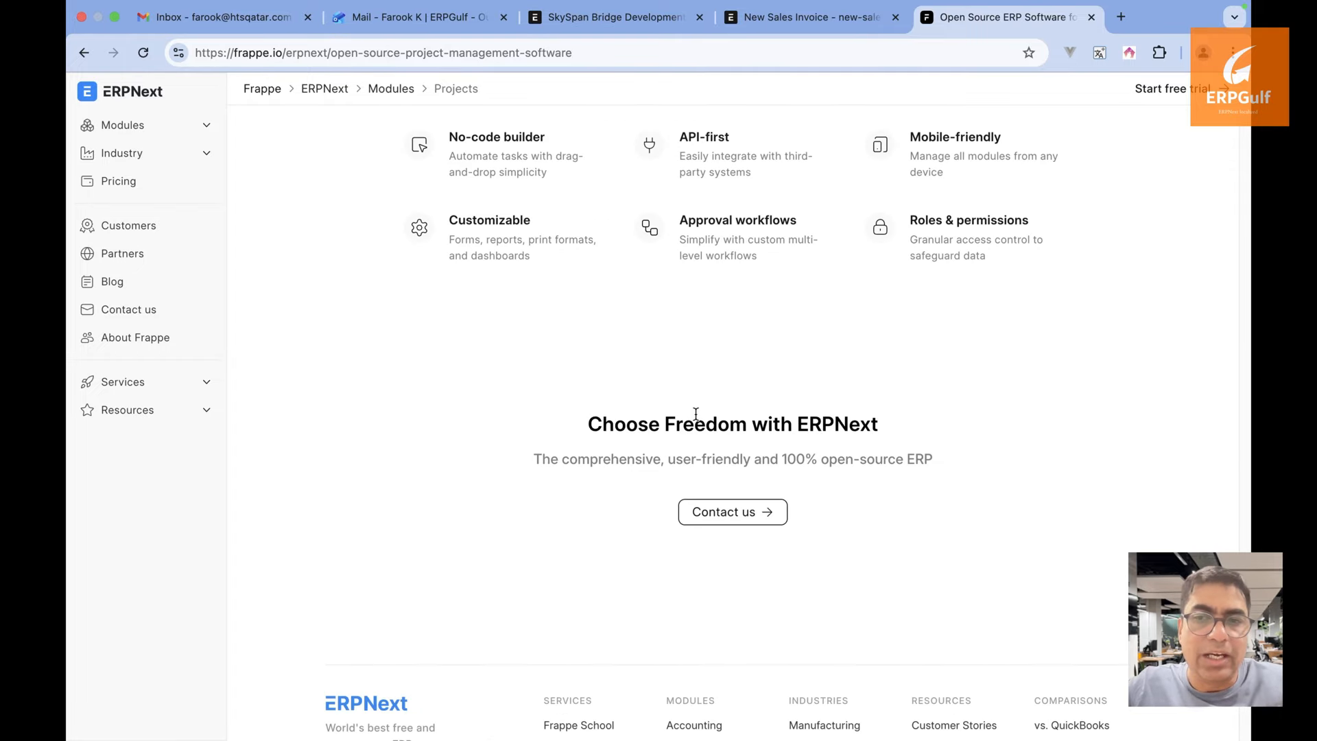
{"action": "scroll", "coordinate": [696, 414], "scroll_direction": "up", "scroll_amount": 6}
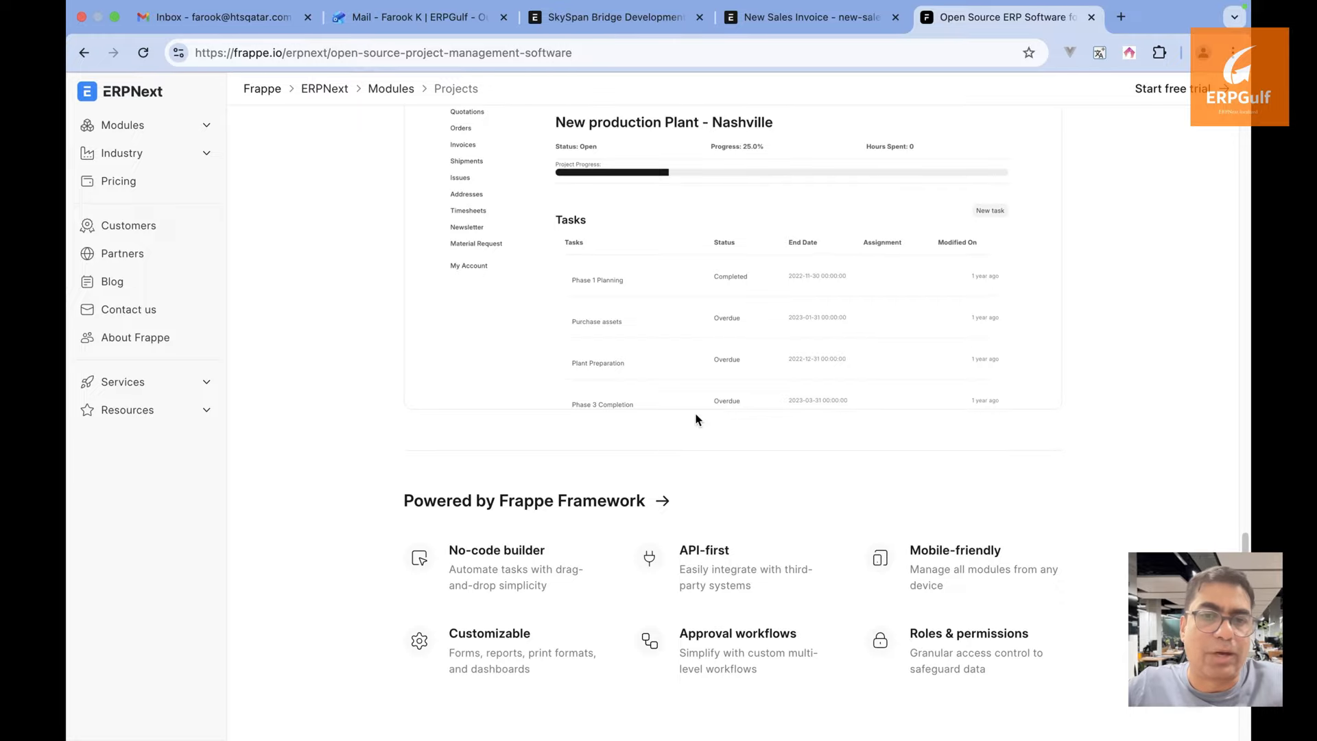
Dismiss the bulk deletion message and set the project's % Complete Method to Task Weight
{"action": "left_click", "coordinate": [796, 30]}
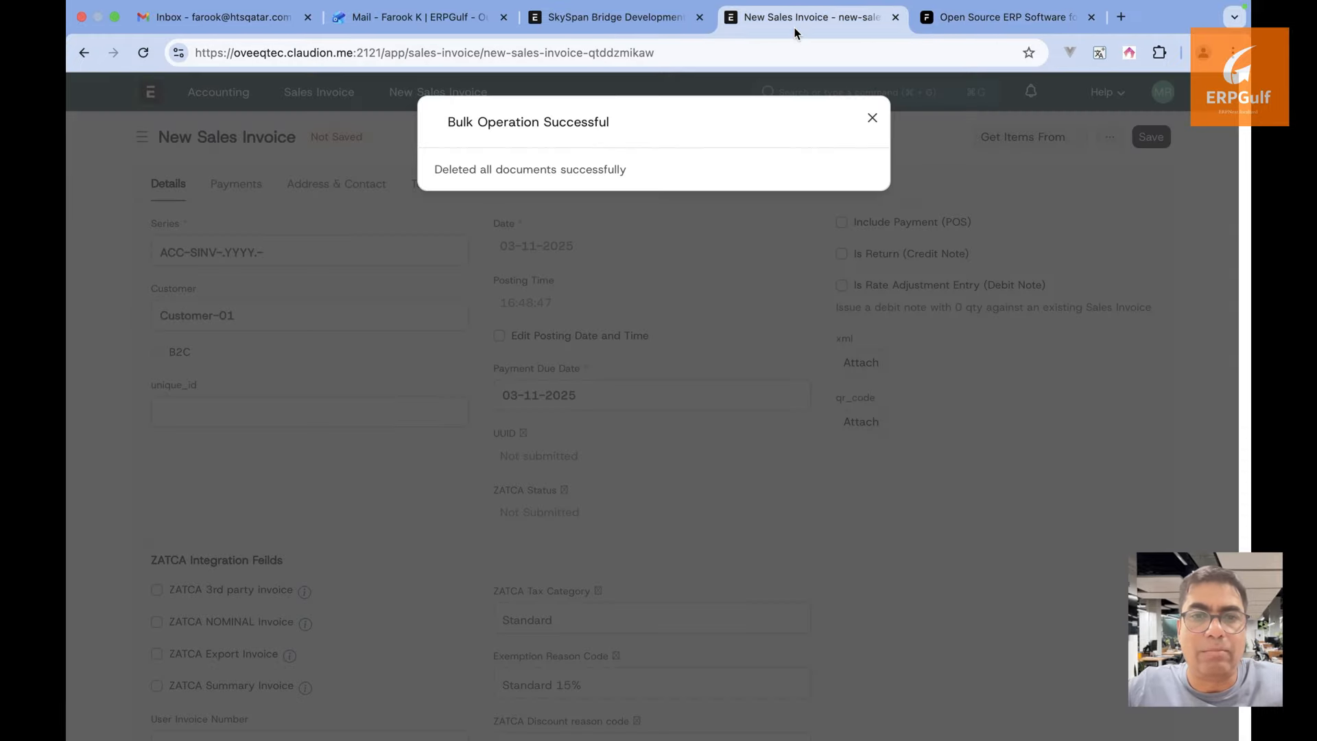
{"action": "left_click", "coordinate": [872, 118]}
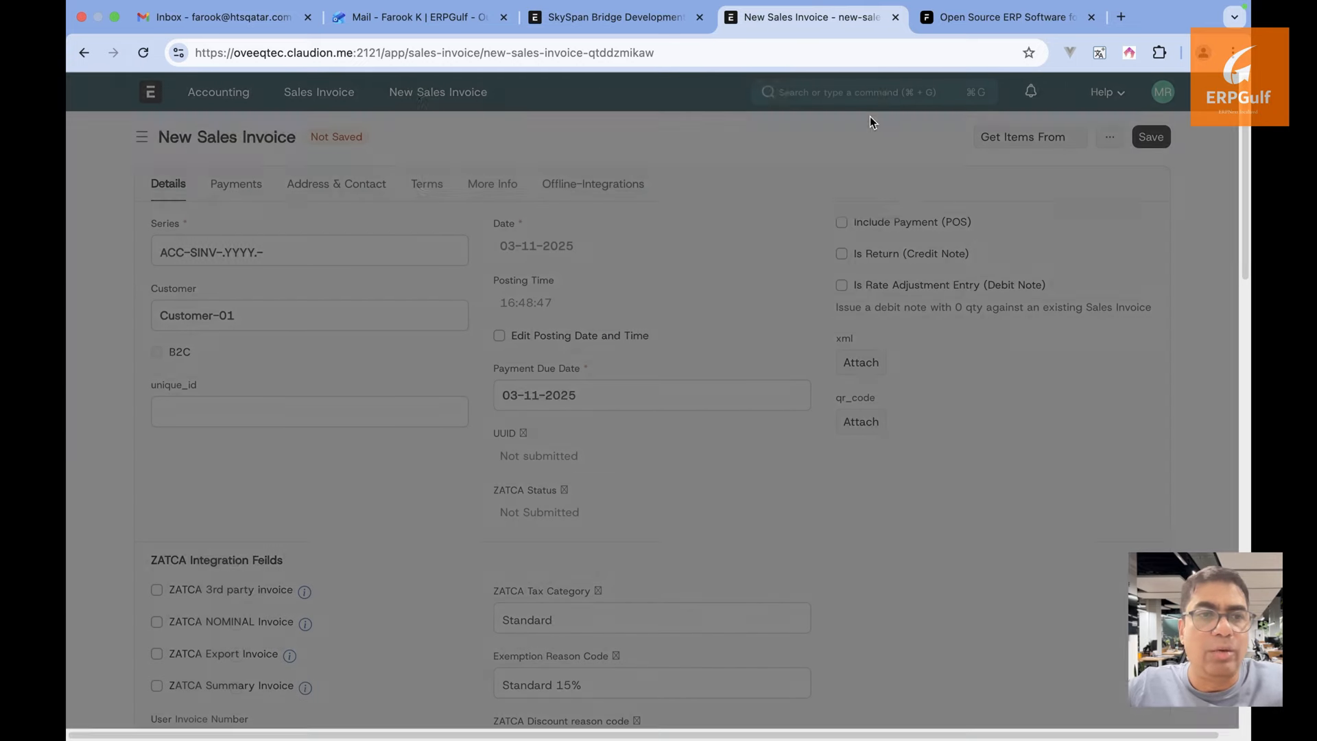
{"action": "left_click", "coordinate": [614, 15]}
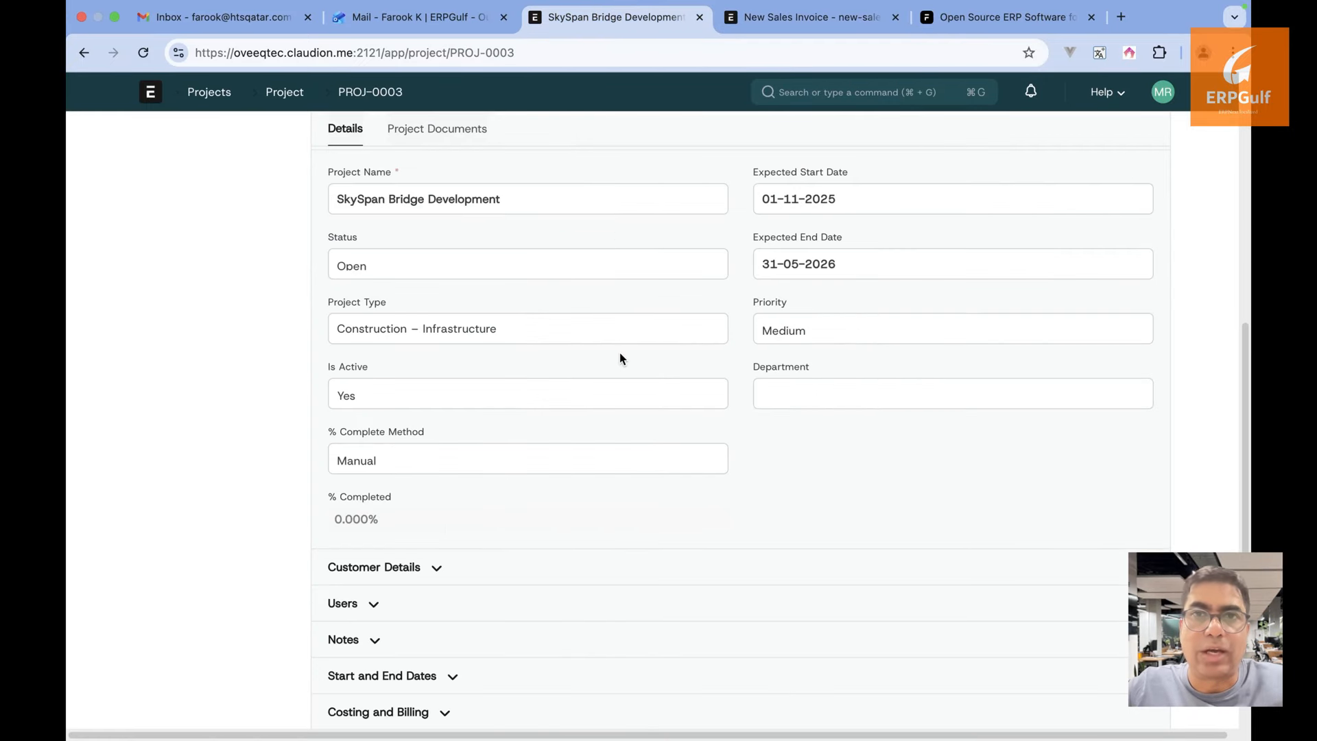
{"action": "left_click", "coordinate": [519, 461]}
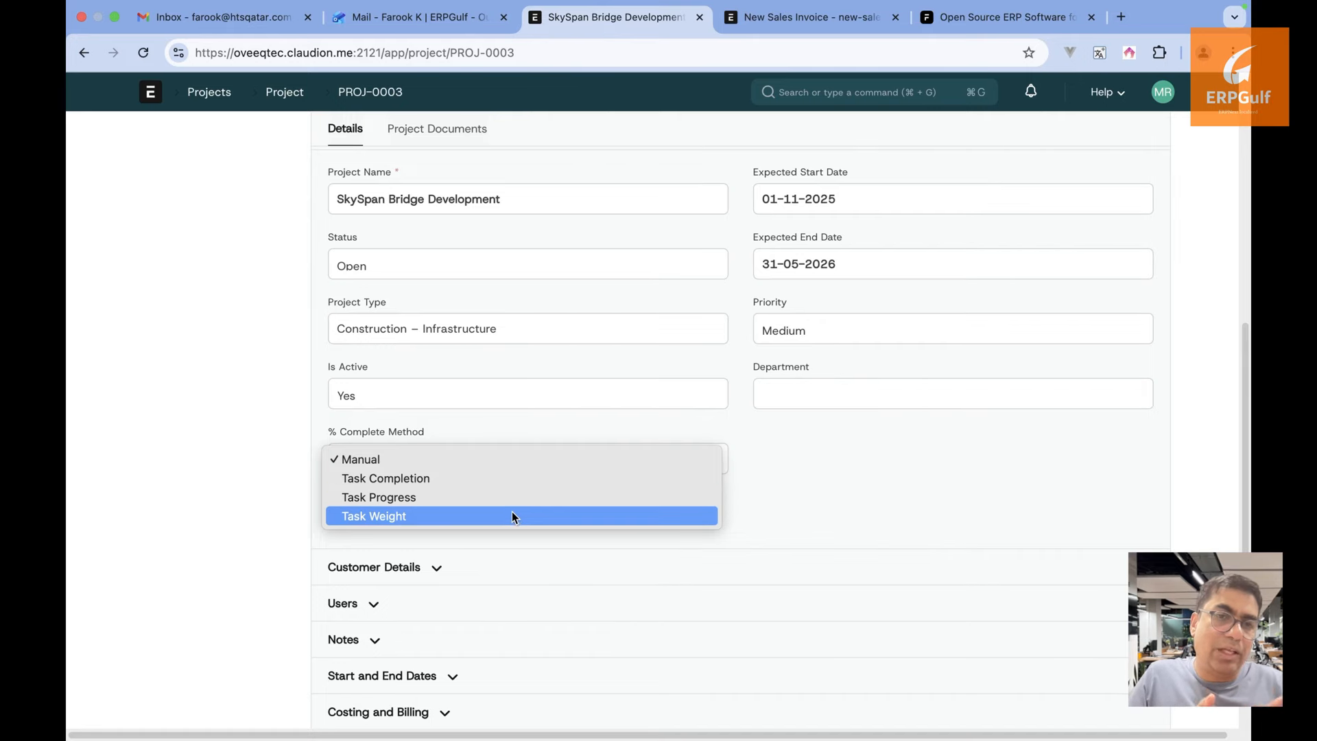
{"action": "left_click", "coordinate": [512, 516]}
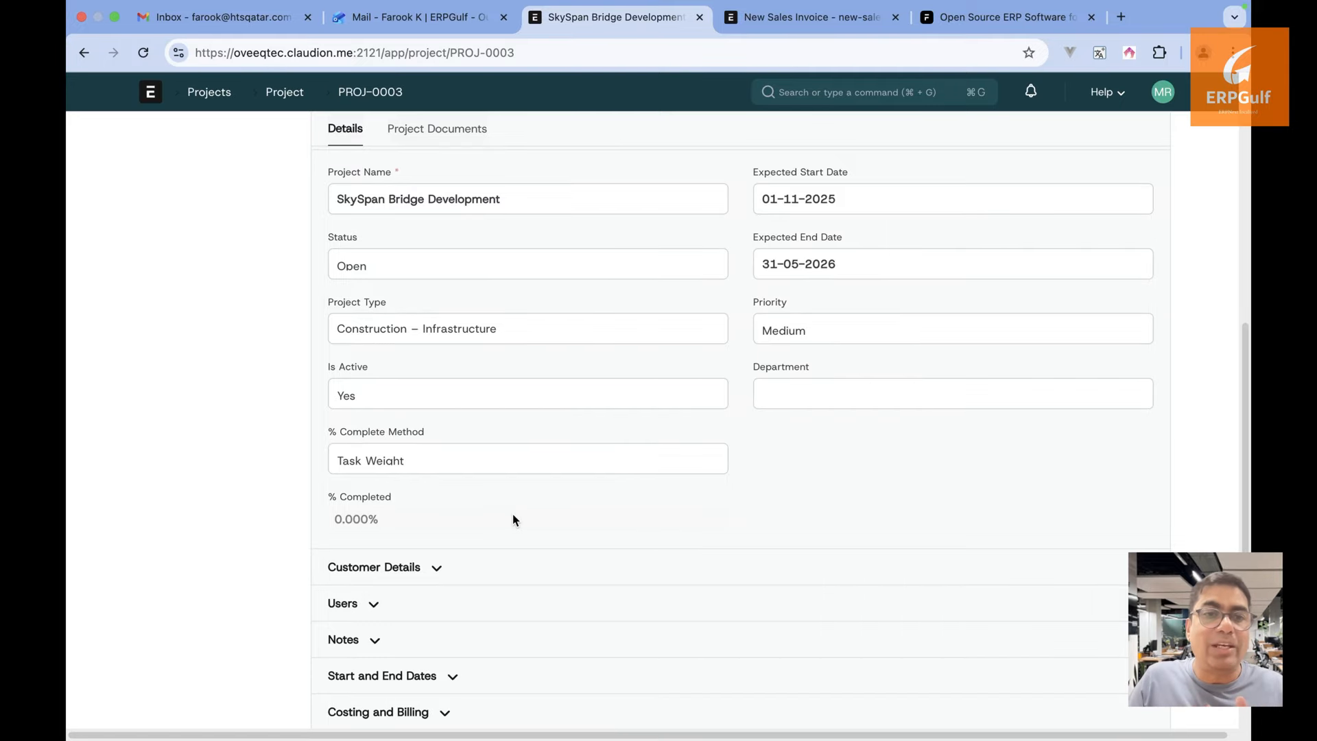
Reopen the SkySpan Bridge Development project from the Project list
{"action": "scroll", "coordinate": [512, 515], "scroll_direction": "down", "scroll_amount": 1}
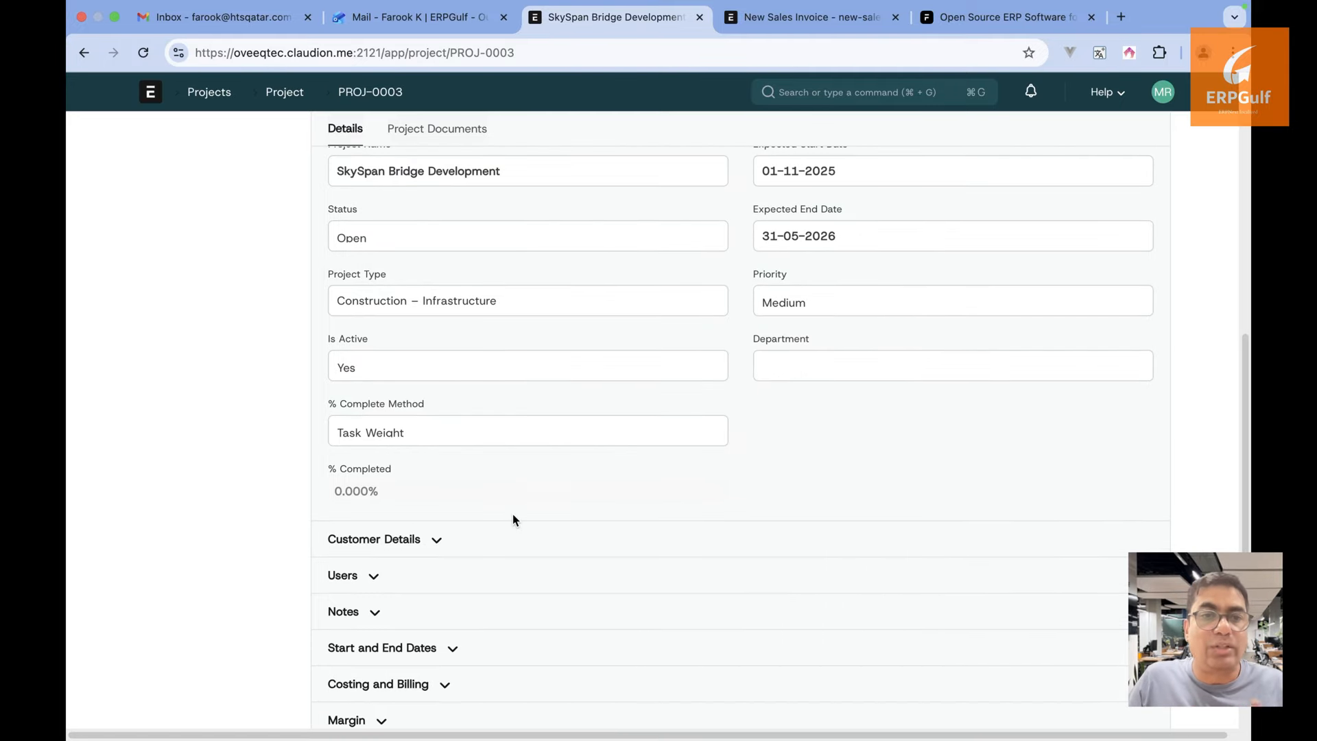
{"action": "left_click", "coordinate": [283, 93]}
{"action": "left_click", "coordinate": [451, 272]}
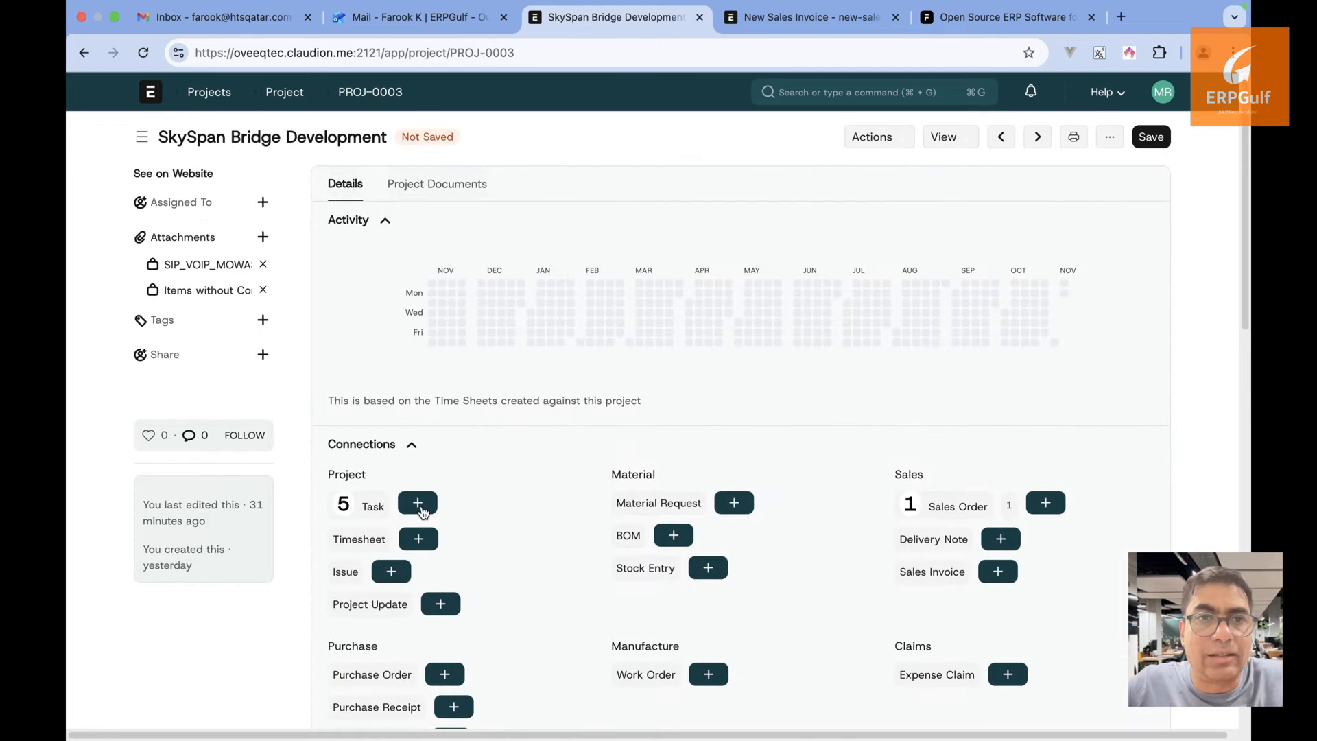
Open Preliminary Survey & Soil Analysis from the project's tasks and review its Timeline dates
{"action": "left_click", "coordinate": [372, 507]}
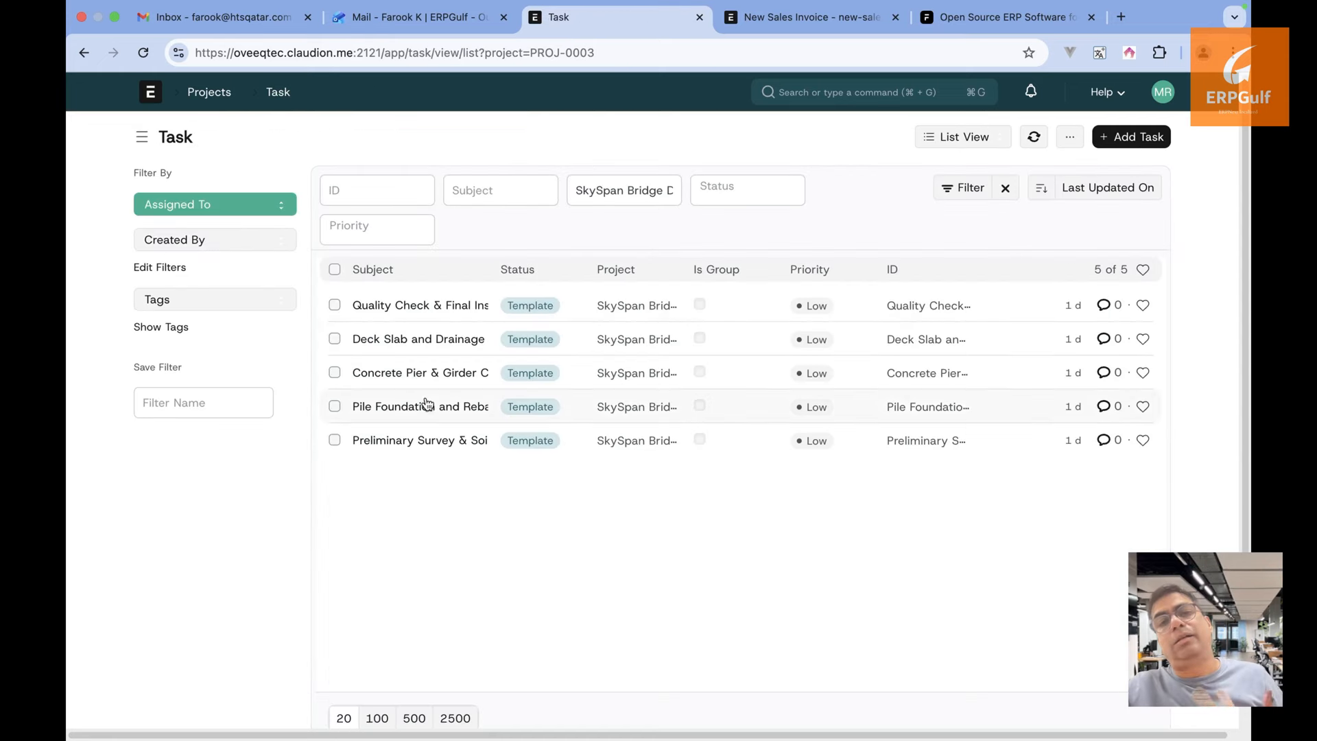
{"action": "left_click", "coordinate": [442, 442]}
{"action": "scroll", "coordinate": [442, 445], "scroll_direction": "down", "scroll_amount": 3}
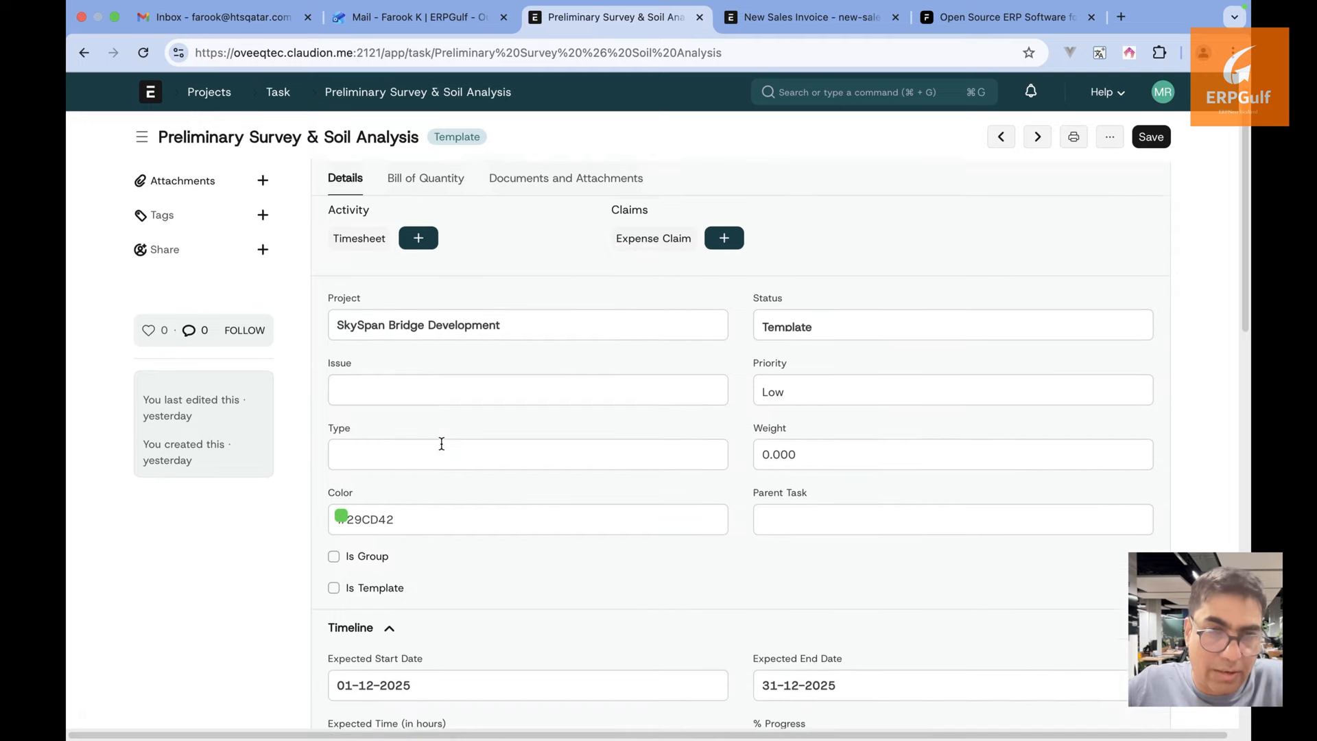
{"action": "scroll", "coordinate": [442, 444], "scroll_direction": "down", "scroll_amount": 6}
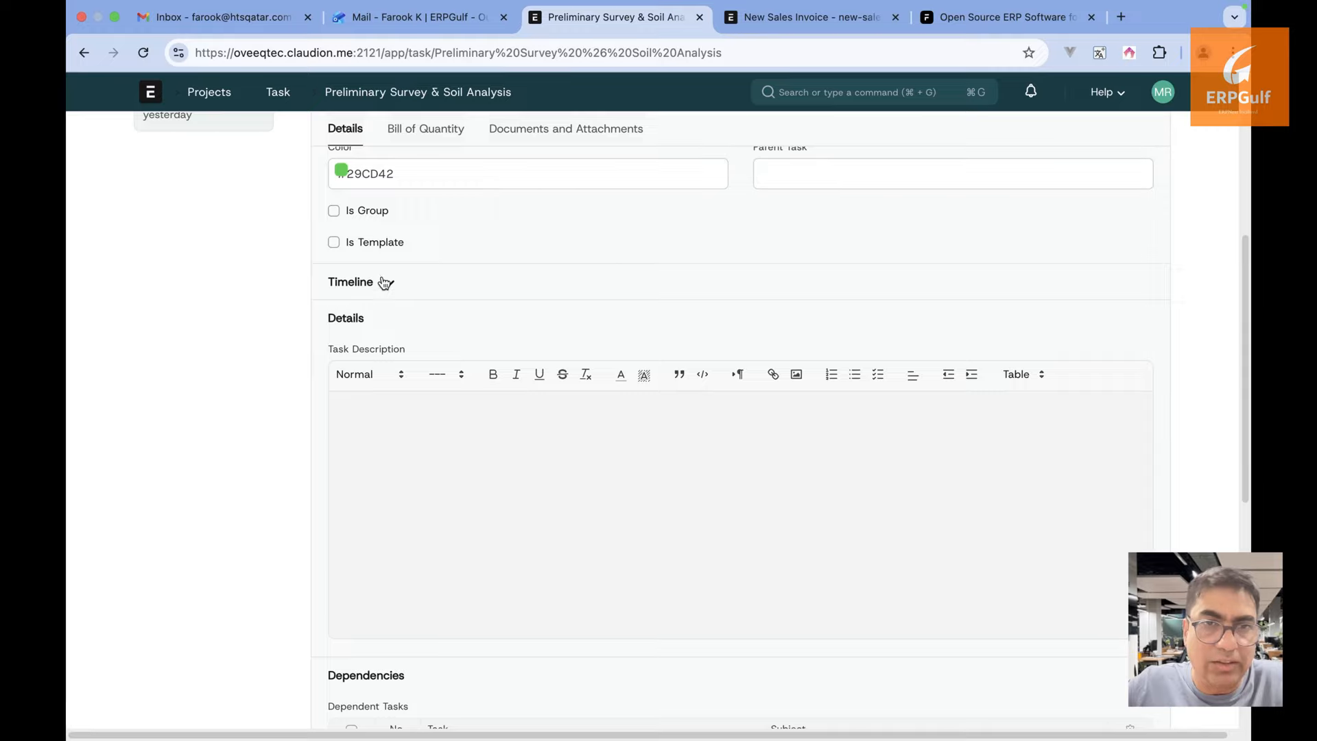
{"action": "left_click", "coordinate": [385, 282]}
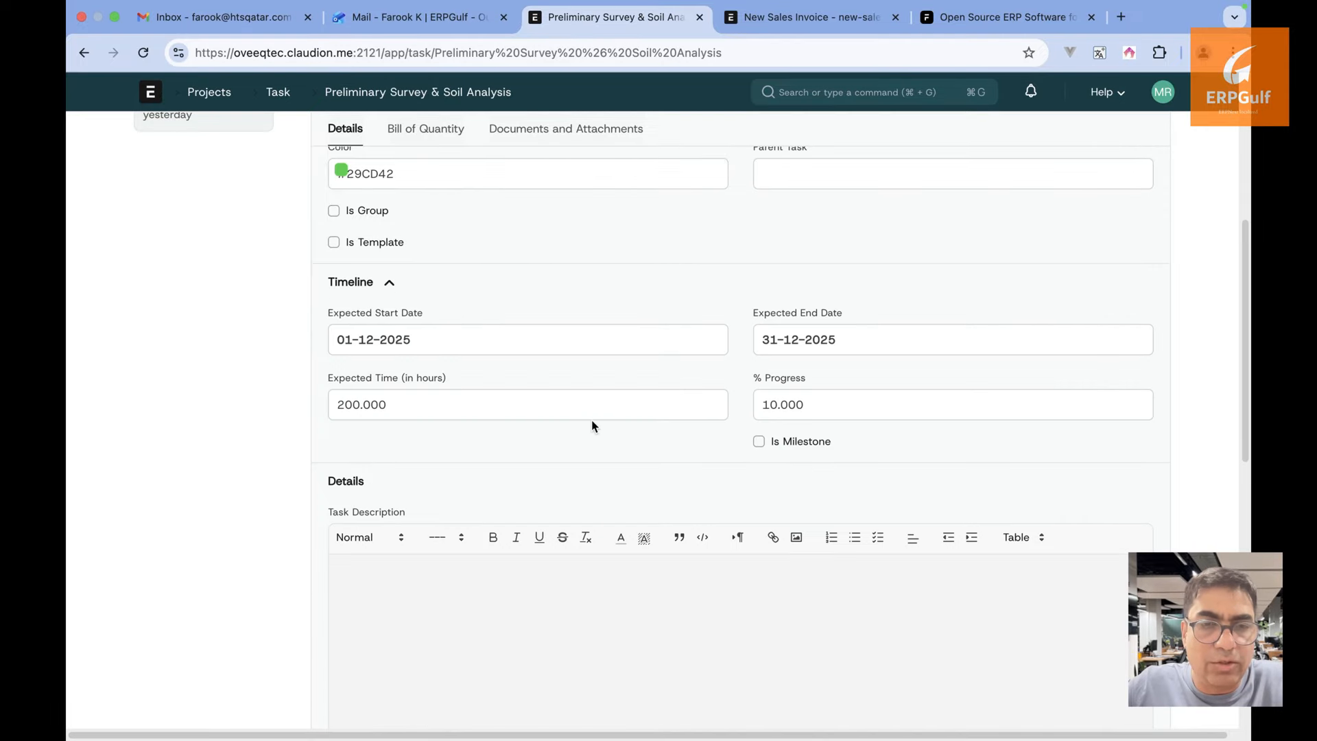
{"action": "left_click", "coordinate": [851, 348]}
{"action": "left_click", "coordinate": [801, 266]}
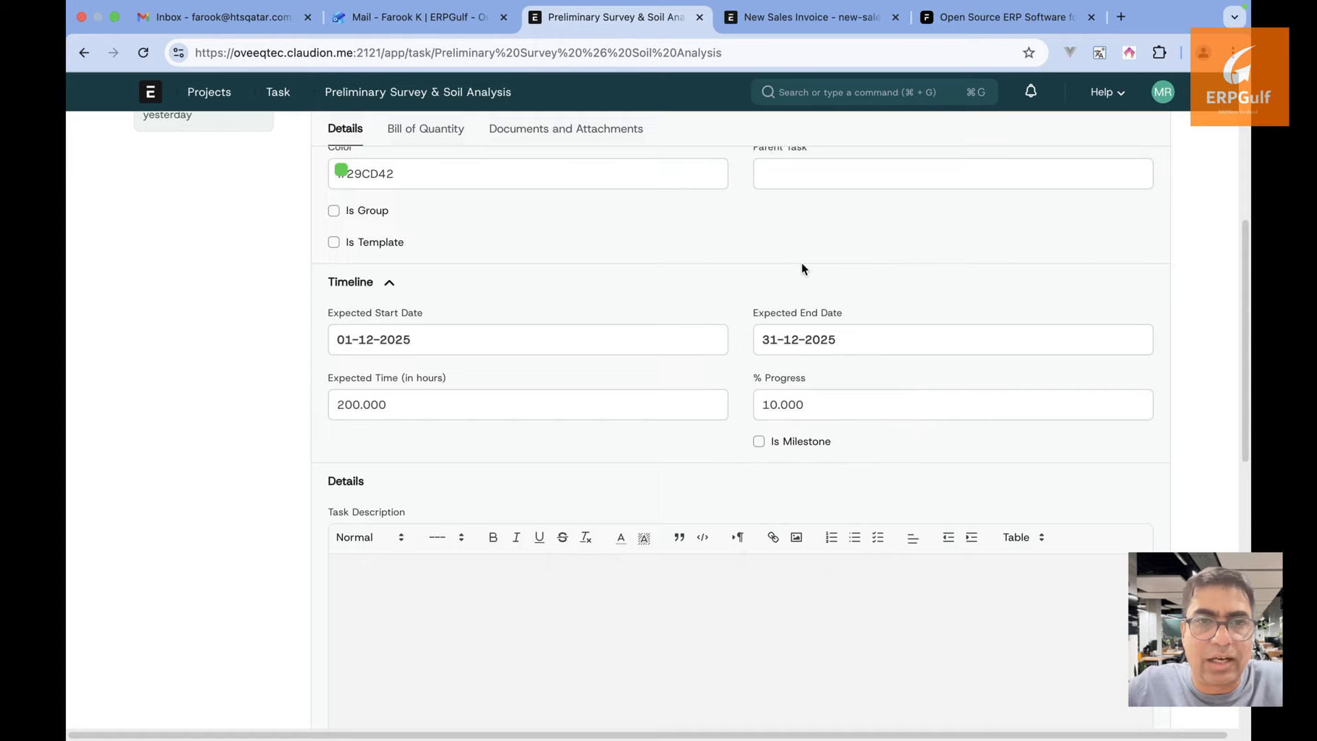
{"action": "scroll", "coordinate": [786, 498], "scroll_direction": "down", "scroll_amount": 5}
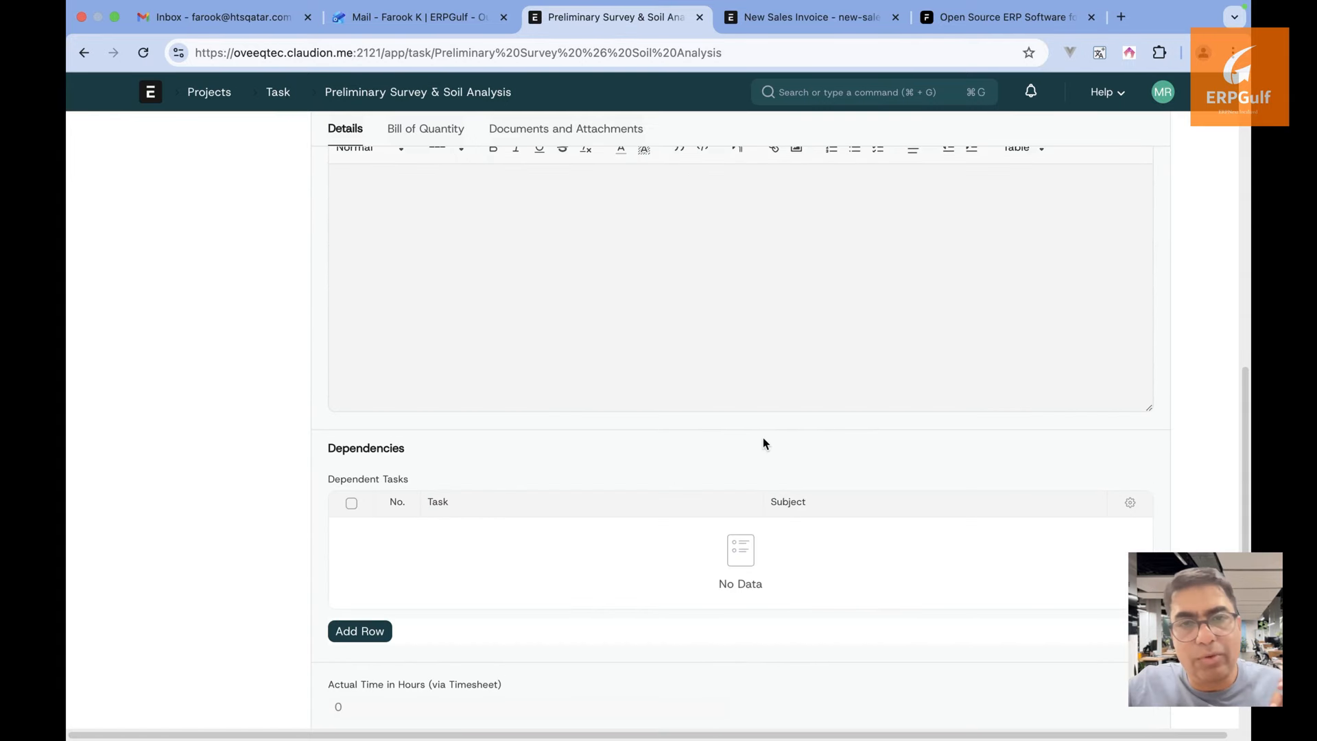
{"action": "scroll", "coordinate": [731, 309], "scroll_direction": "up", "scroll_amount": 1}
{"action": "scroll", "coordinate": [617, 420], "scroll_direction": "up", "scroll_amount": 3}
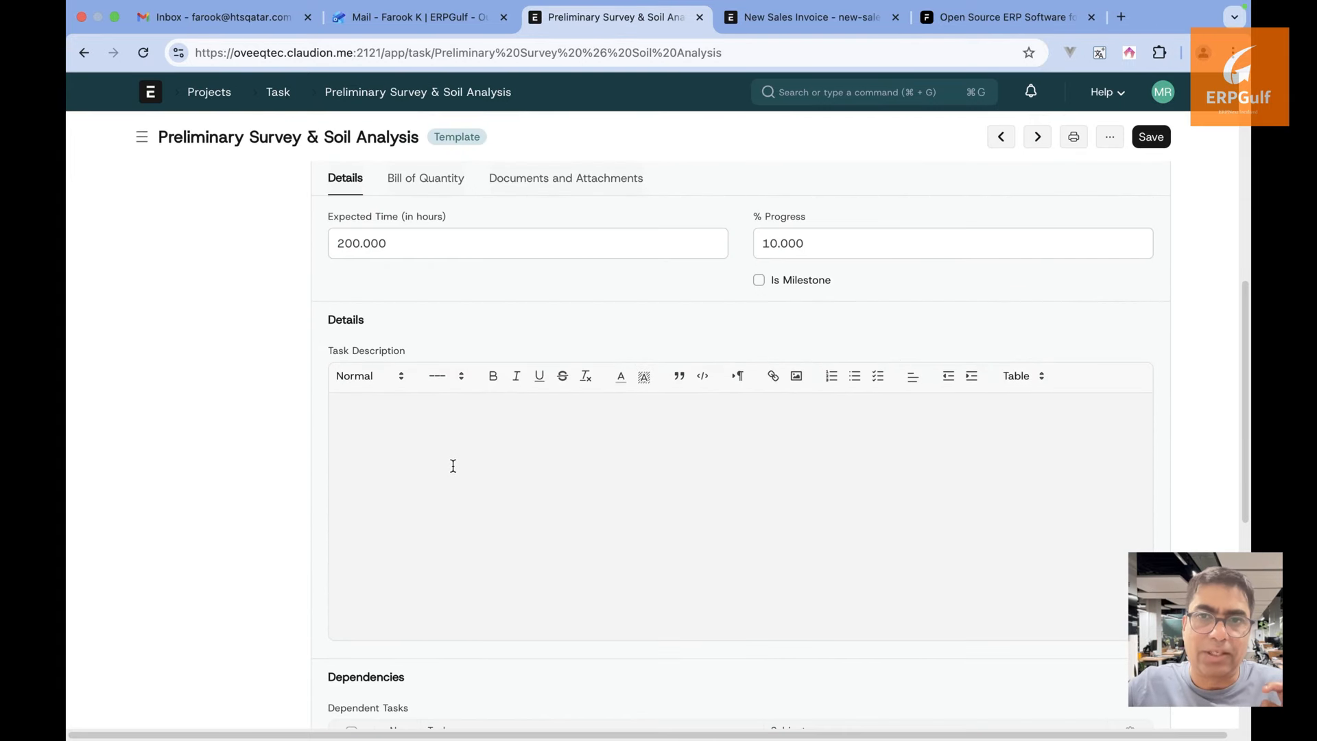
Add an empty Dependent Tasks row to the task, then return to the task list
{"action": "left_click", "coordinate": [453, 465]}
{"action": "scroll", "coordinate": [453, 466], "scroll_direction": "down", "scroll_amount": 5}
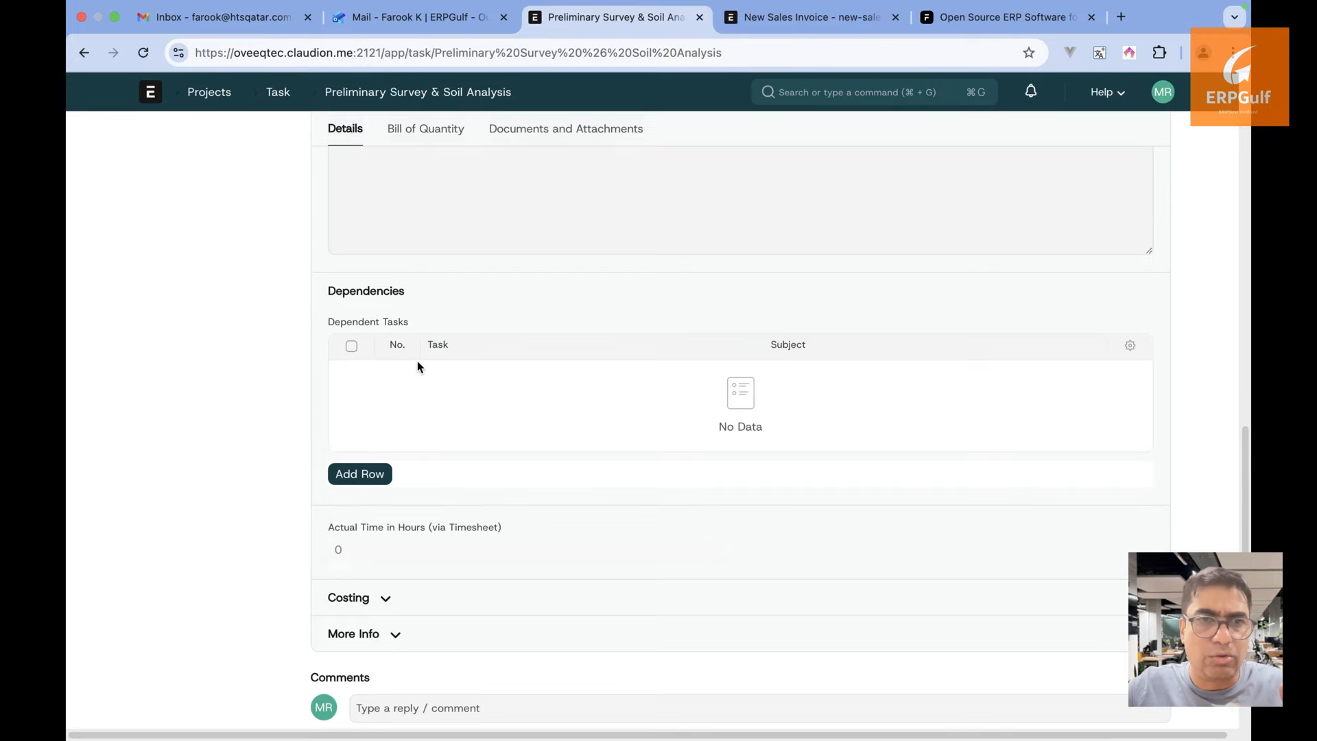
{"action": "left_click", "coordinate": [386, 472]}
{"action": "left_click", "coordinate": [569, 285]}
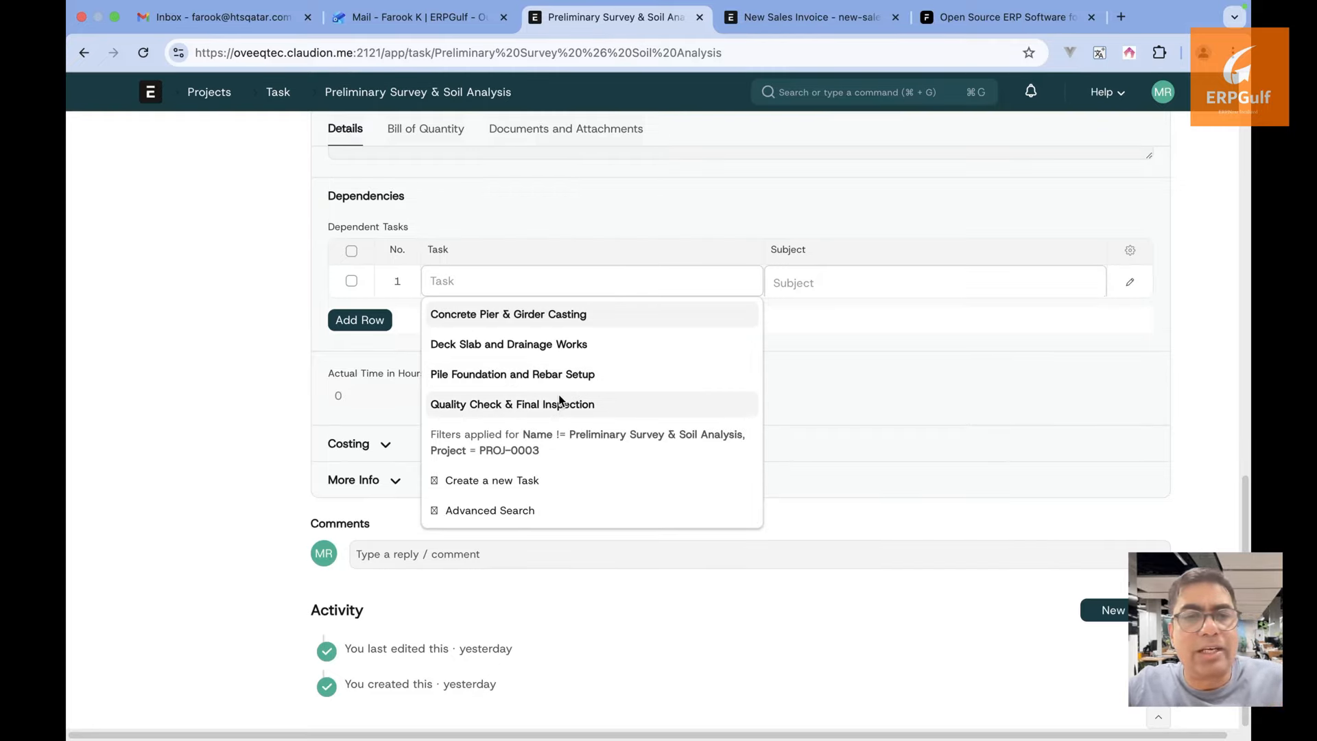
{"action": "left_click", "coordinate": [278, 92]}
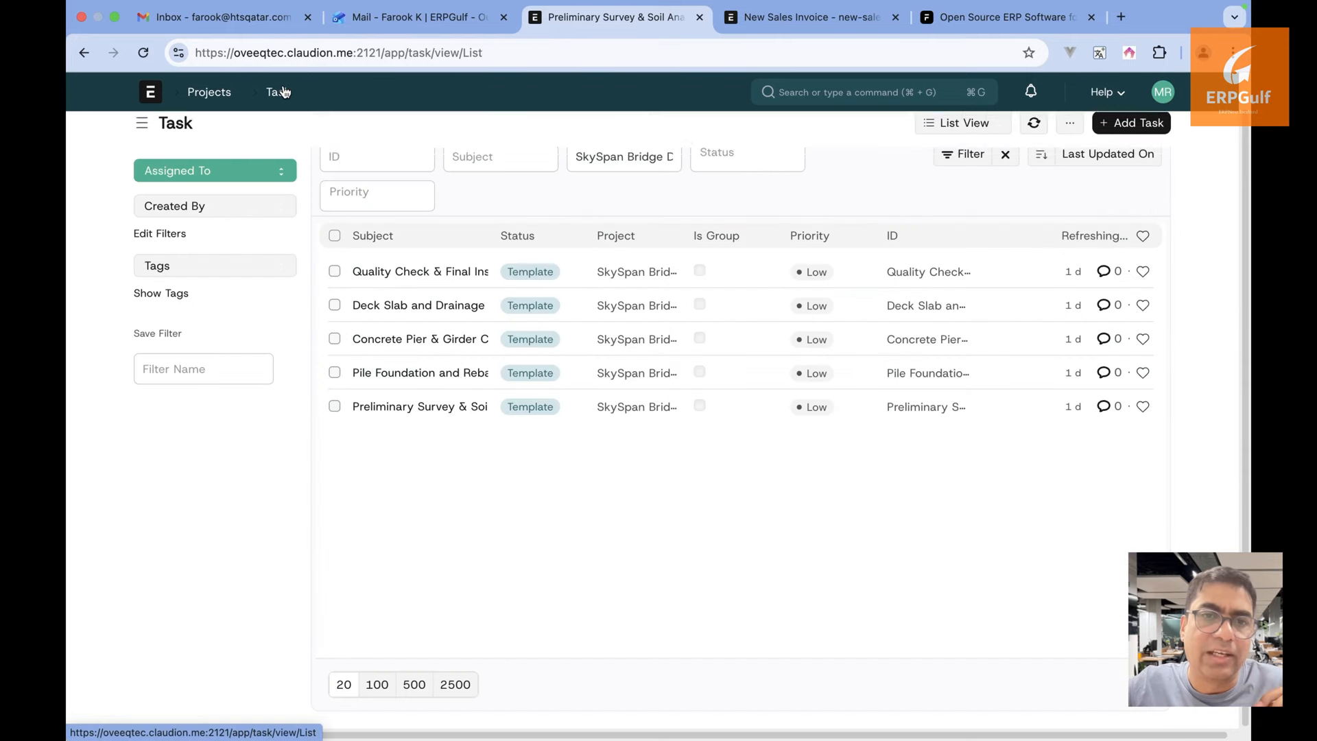
{"action": "left_click", "coordinate": [439, 374]}
{"action": "scroll", "coordinate": [435, 374], "scroll_direction": "down", "scroll_amount": 7}
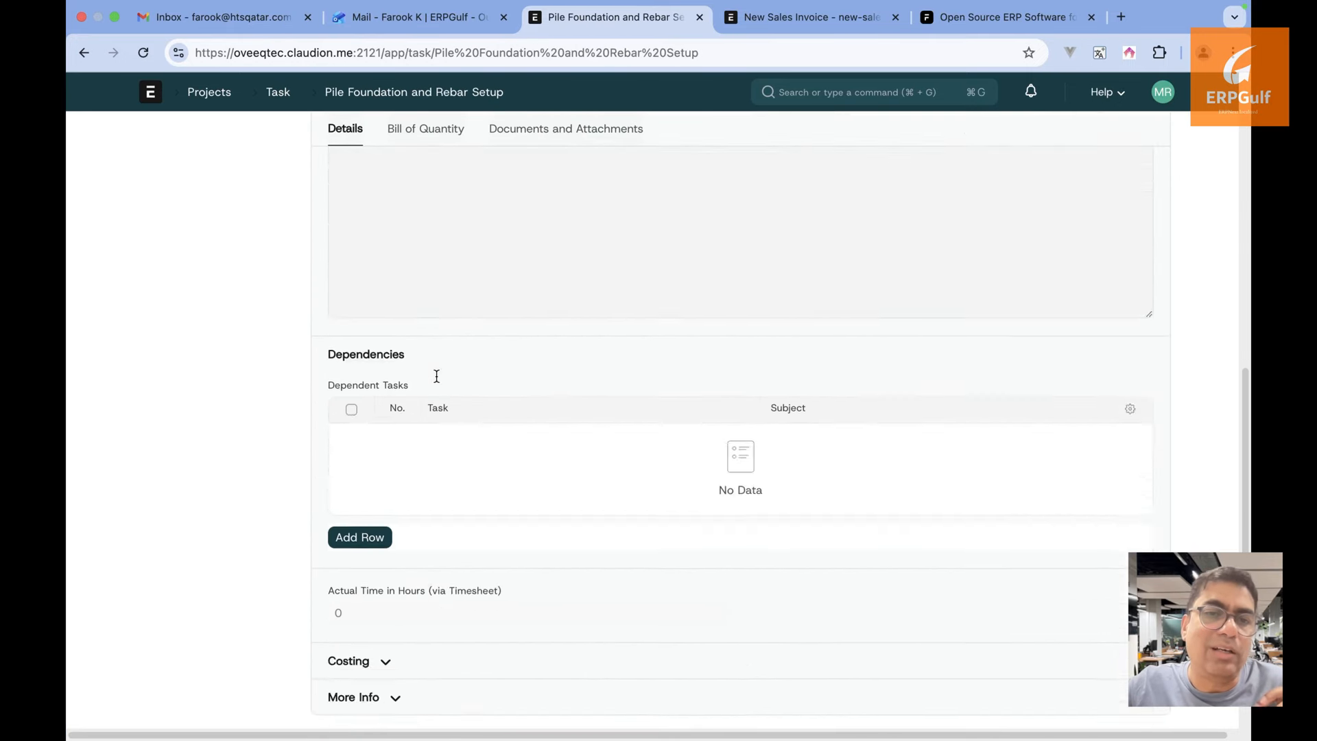
{"action": "scroll", "coordinate": [435, 375], "scroll_direction": "up", "scroll_amount": 2}
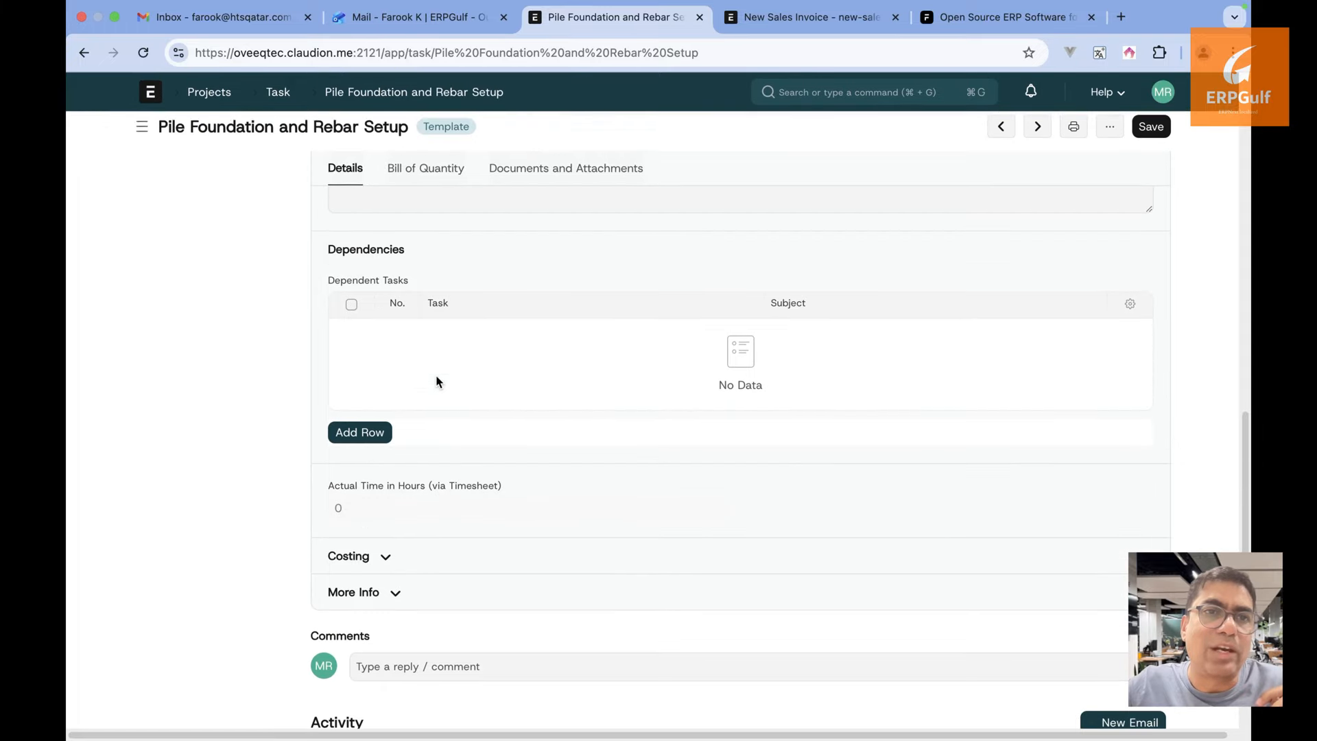
{"action": "left_click", "coordinate": [370, 432]}
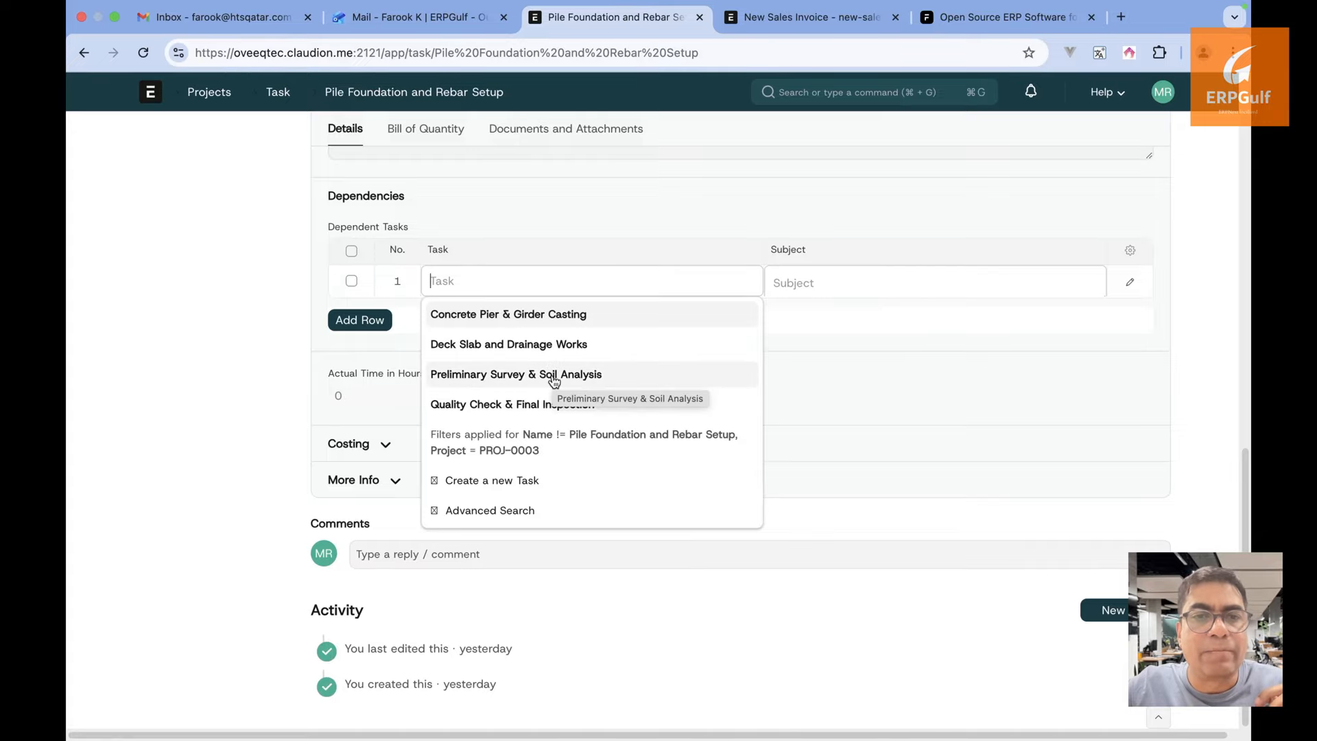
{"action": "left_click", "coordinate": [243, 430]}
{"action": "scroll", "coordinate": [243, 429], "scroll_direction": "up", "scroll_amount": 5}
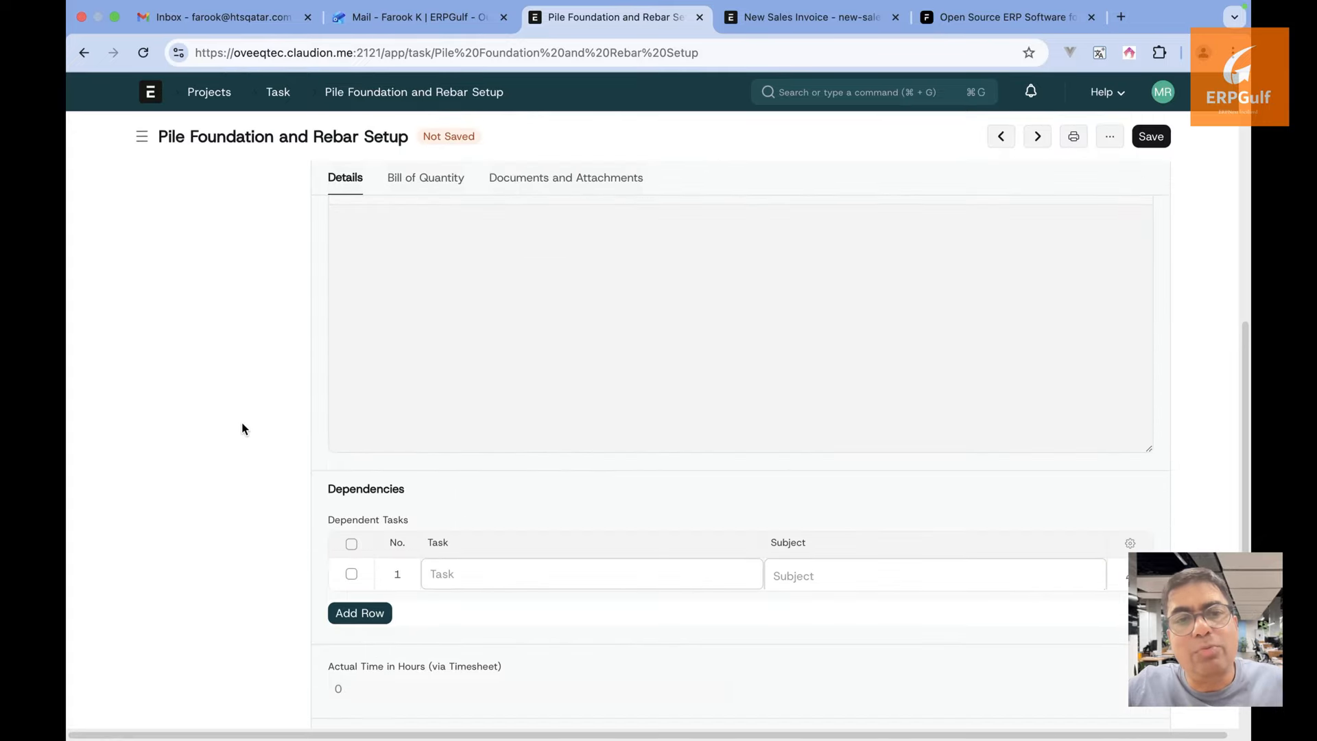
{"action": "scroll", "coordinate": [243, 430], "scroll_direction": "up", "scroll_amount": 5}
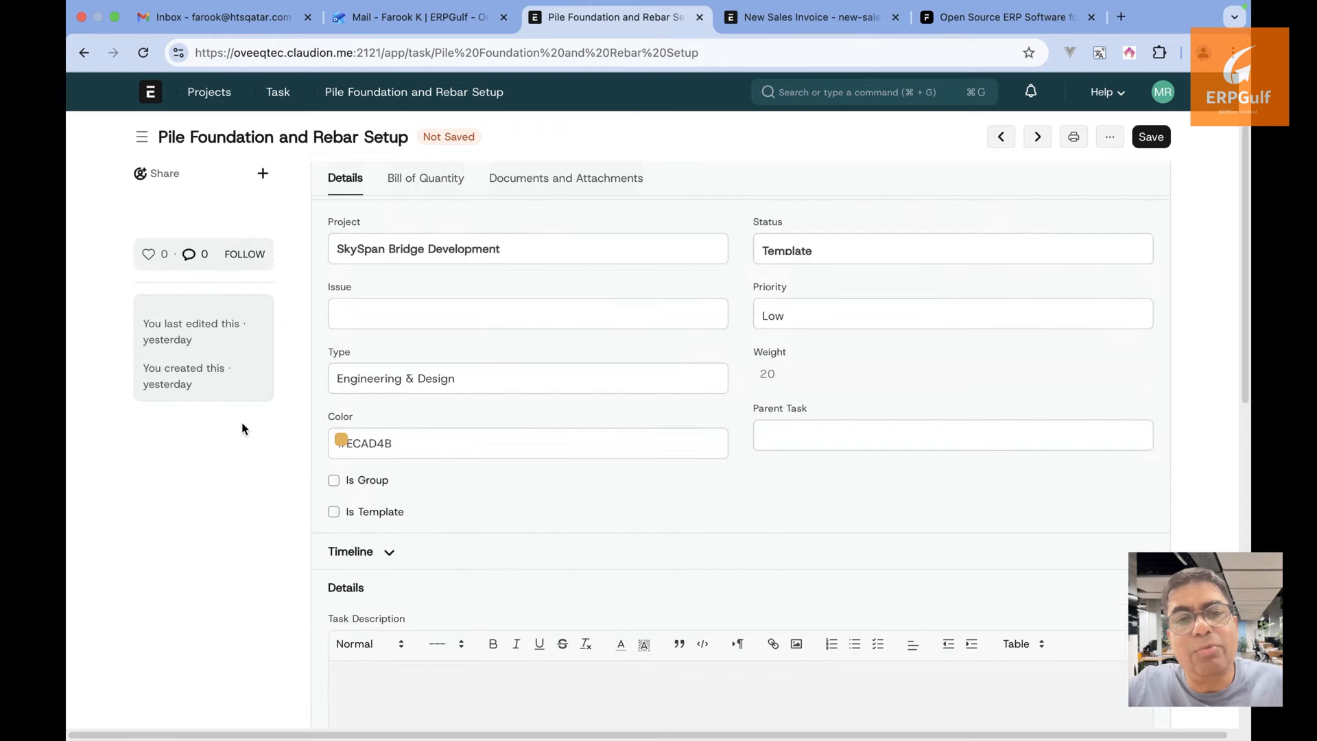
{"action": "scroll", "coordinate": [242, 429], "scroll_direction": "down", "scroll_amount": 2}
{"action": "scroll", "coordinate": [241, 429], "scroll_direction": "down", "scroll_amount": 1}
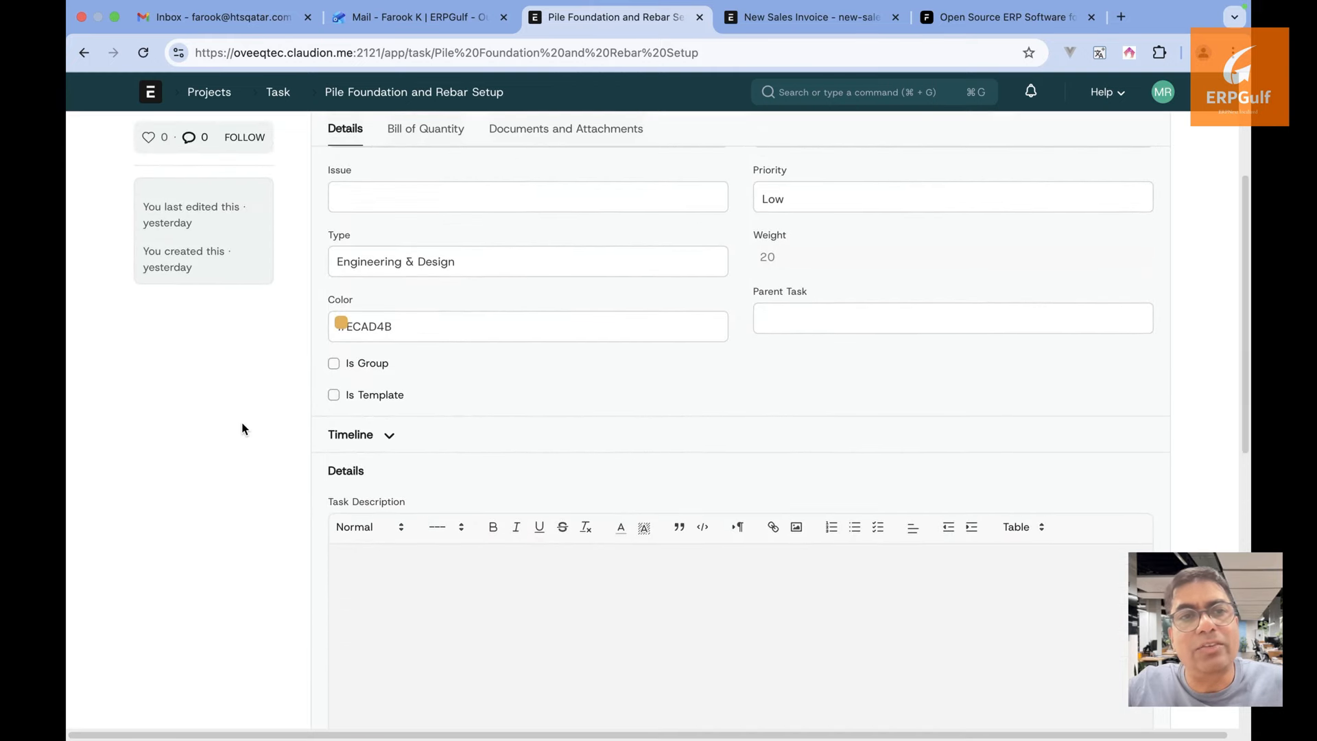
{"action": "left_click", "coordinate": [278, 92]}
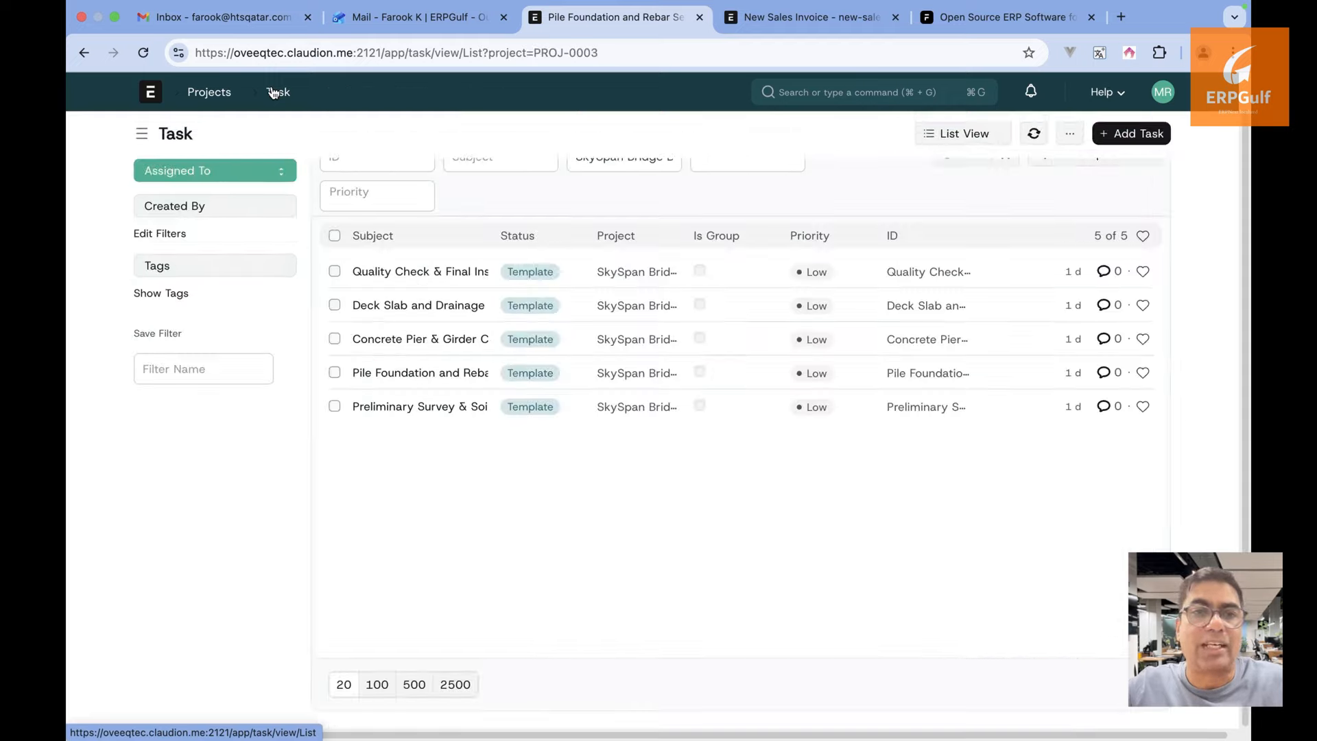
{"action": "left_click", "coordinate": [419, 407]}
{"action": "scroll", "coordinate": [472, 484], "scroll_direction": "down", "scroll_amount": 10}
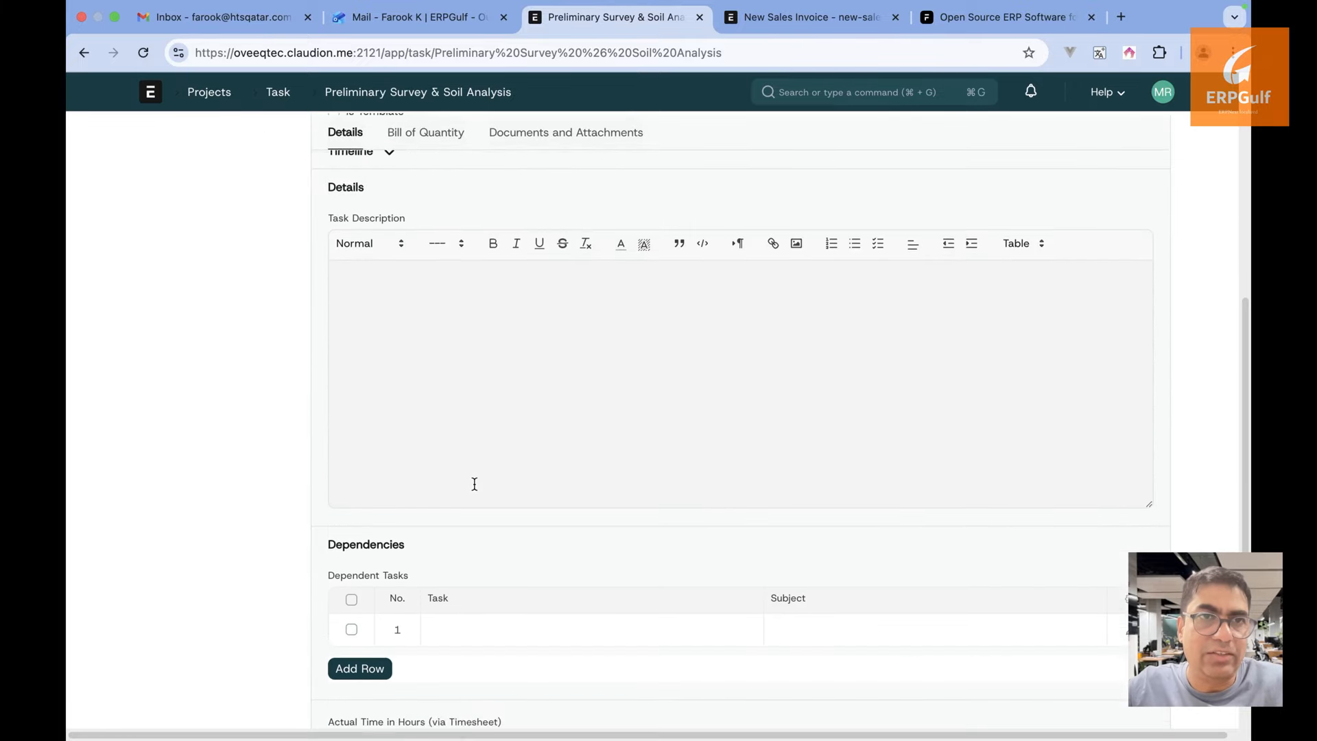
{"action": "scroll", "coordinate": [474, 485], "scroll_direction": "down", "scroll_amount": 3}
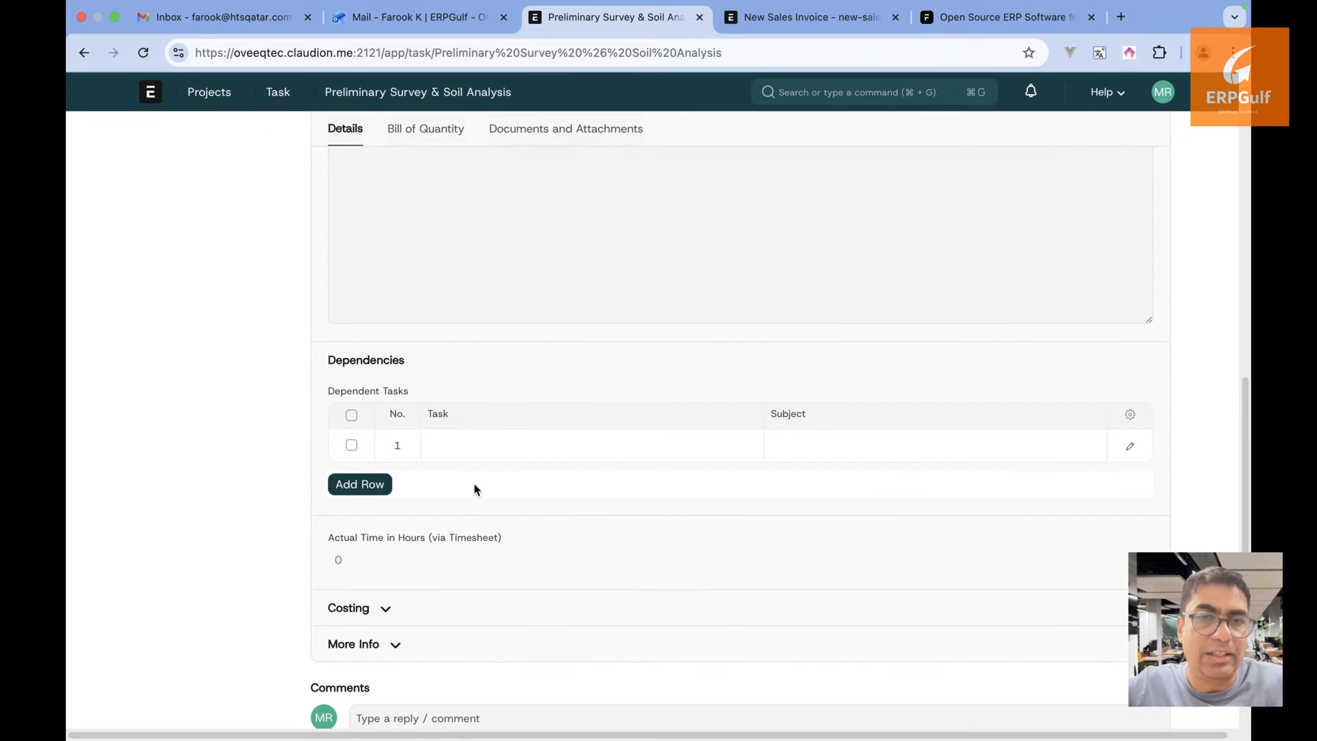
{"action": "left_click", "coordinate": [352, 445]}
{"action": "left_click", "coordinate": [364, 488]}
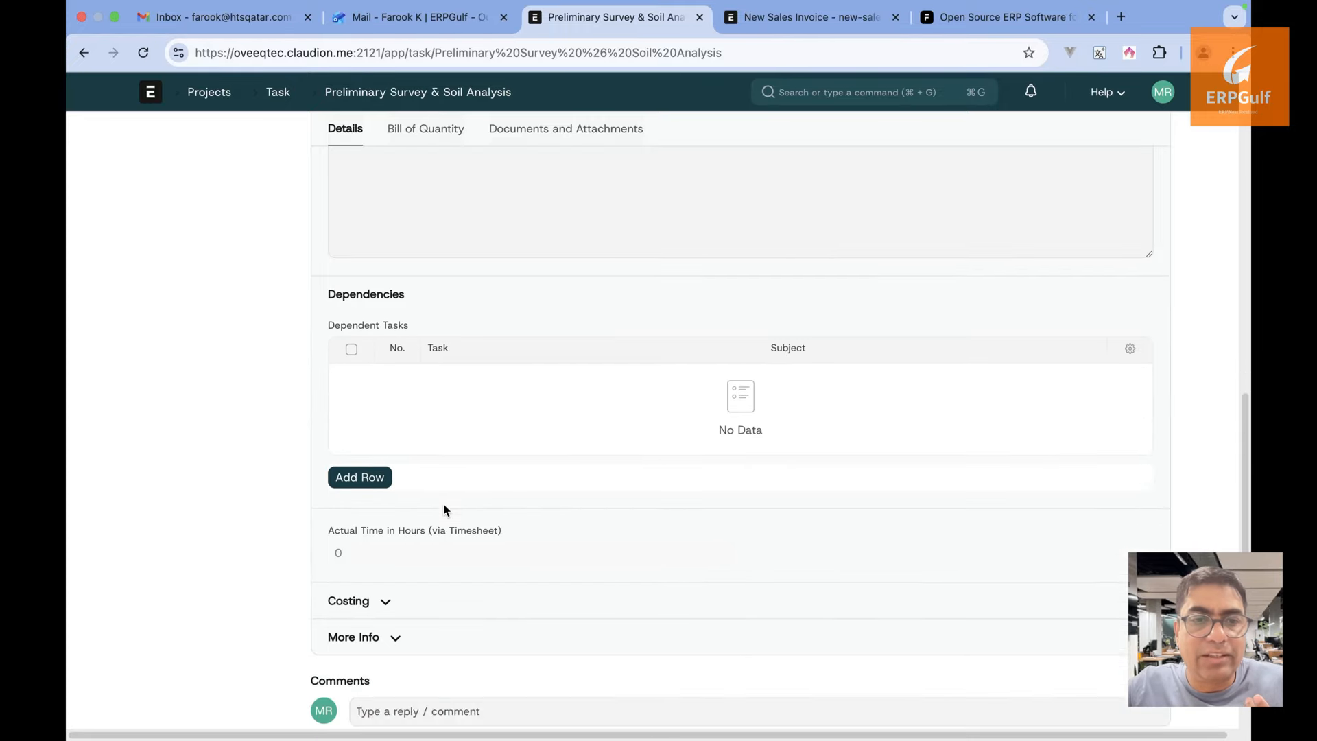
{"action": "scroll", "coordinate": [444, 509], "scroll_direction": "down", "scroll_amount": 4}
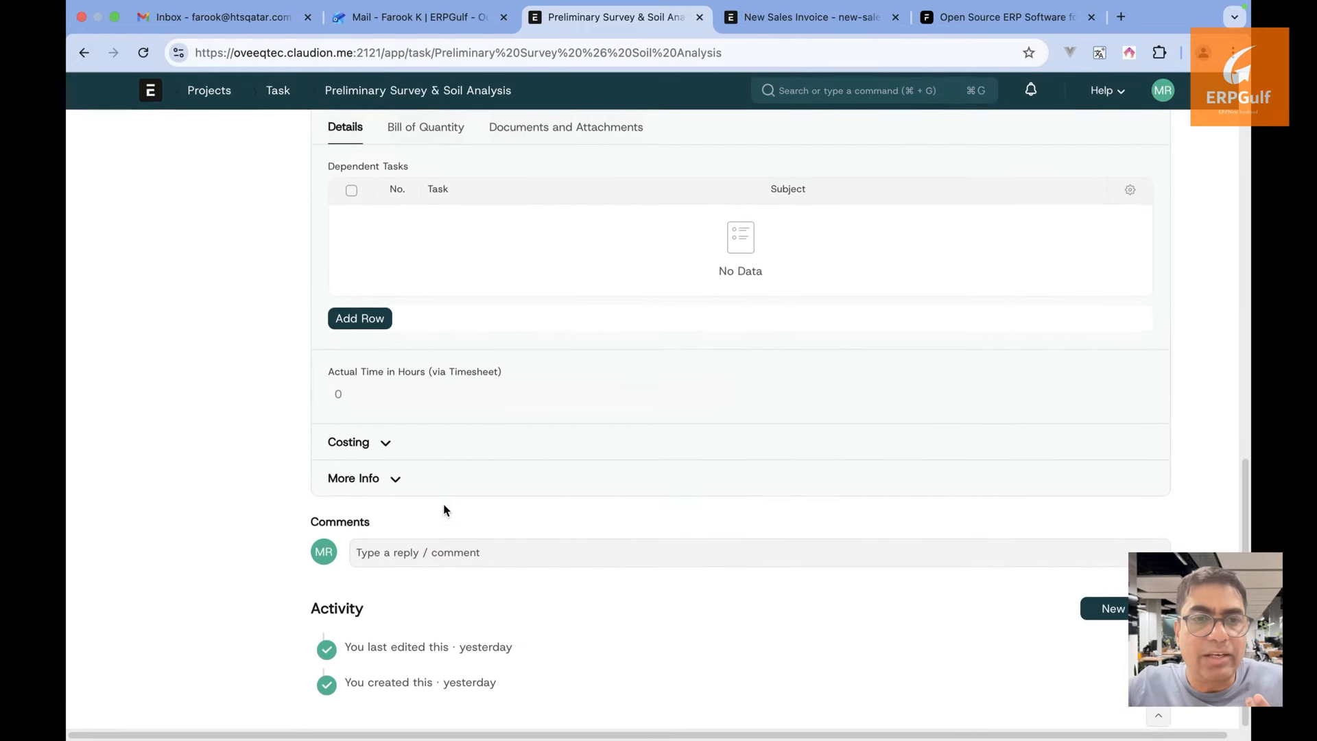
{"action": "left_click", "coordinate": [385, 446]}
{"action": "scroll", "coordinate": [467, 523], "scroll_direction": "down", "scroll_amount": 1}
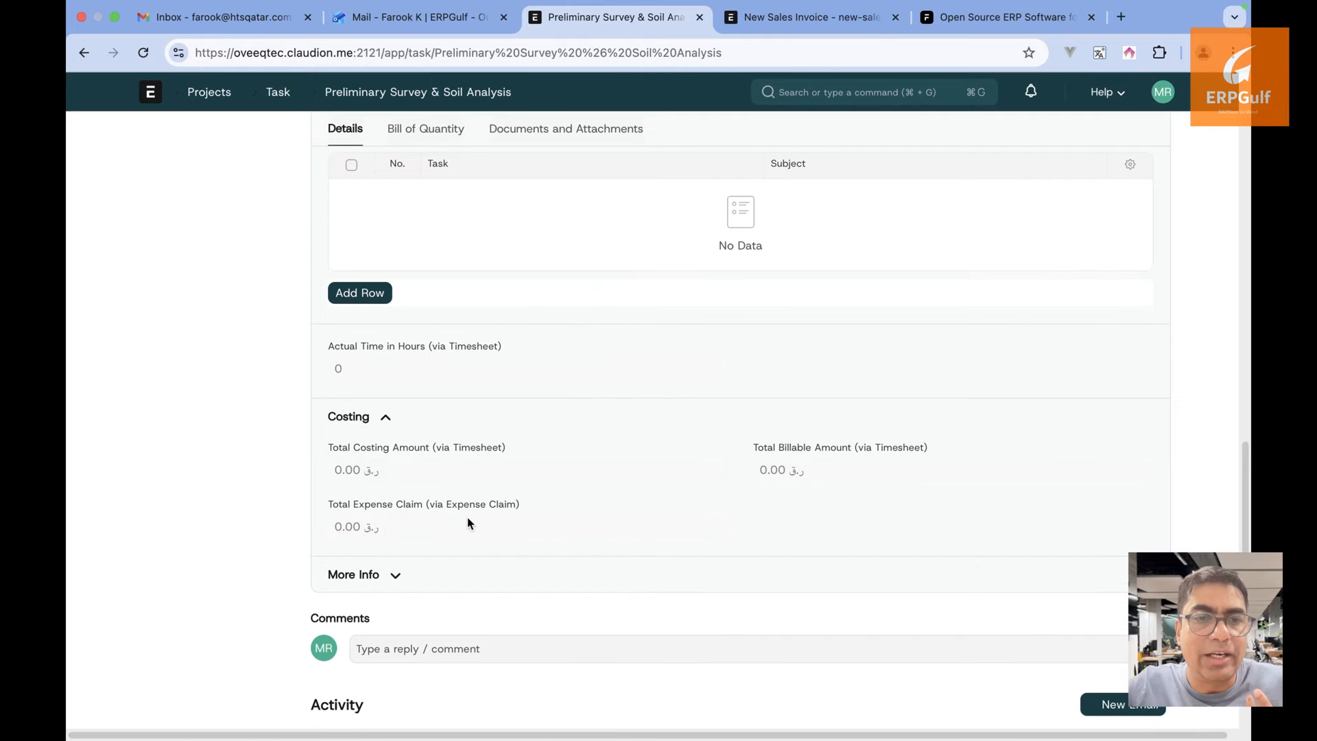
{"action": "scroll", "coordinate": [466, 524], "scroll_direction": "up", "scroll_amount": 10}
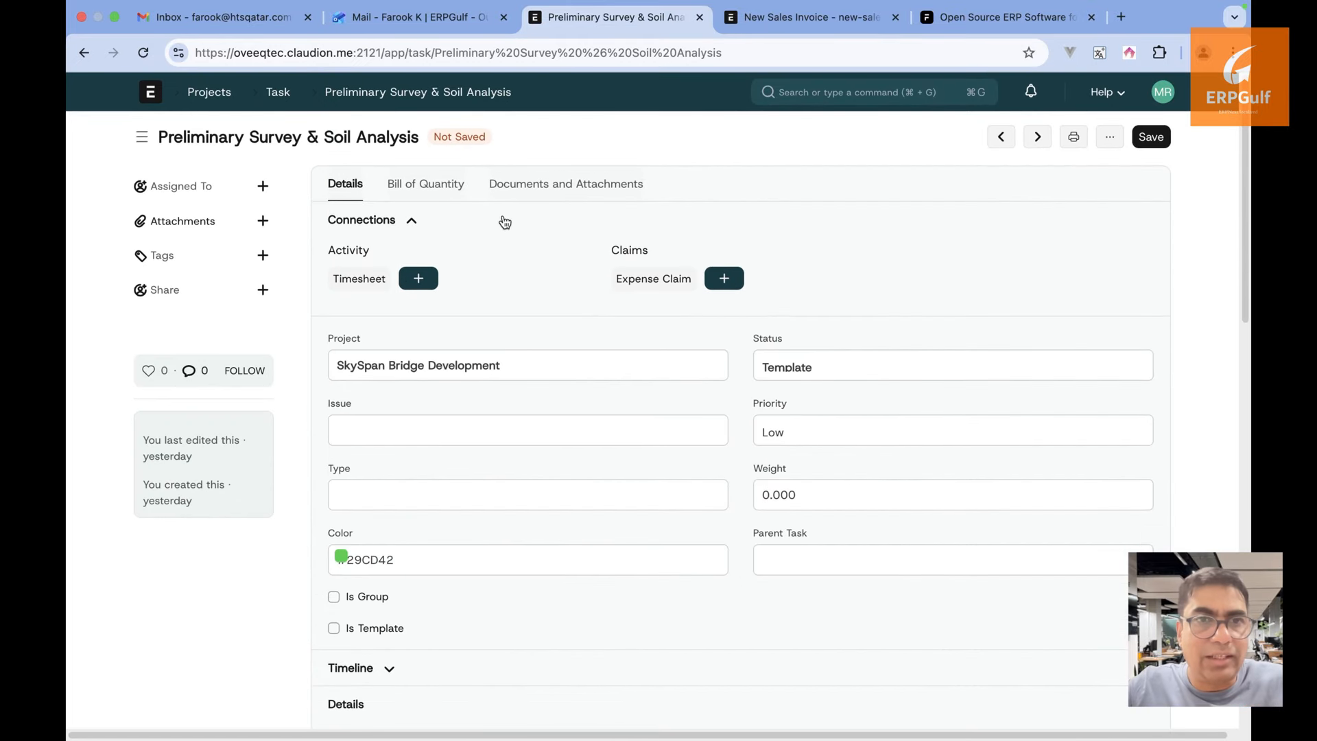
Add a blank row to the task's Documents table, then view its still-empty Bill of Quantity
{"action": "left_click", "coordinate": [573, 192]}
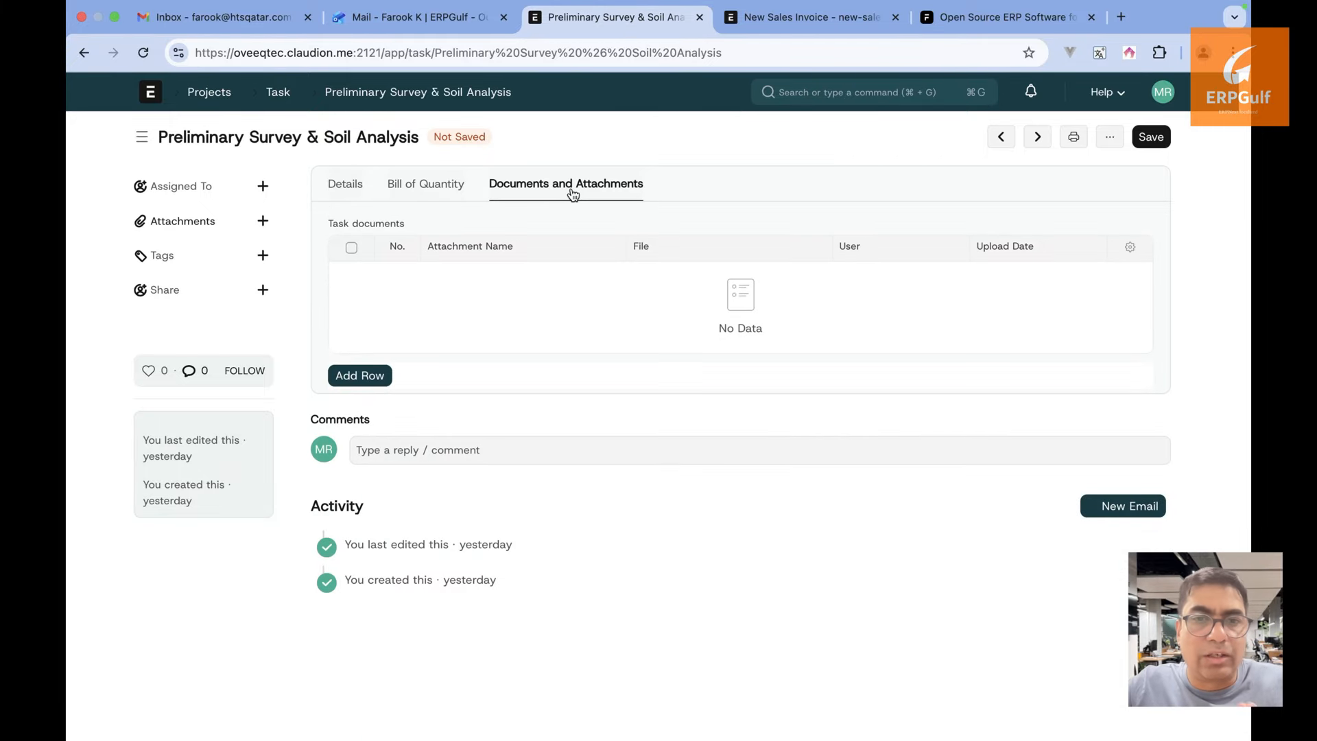
{"action": "left_click", "coordinate": [363, 378]}
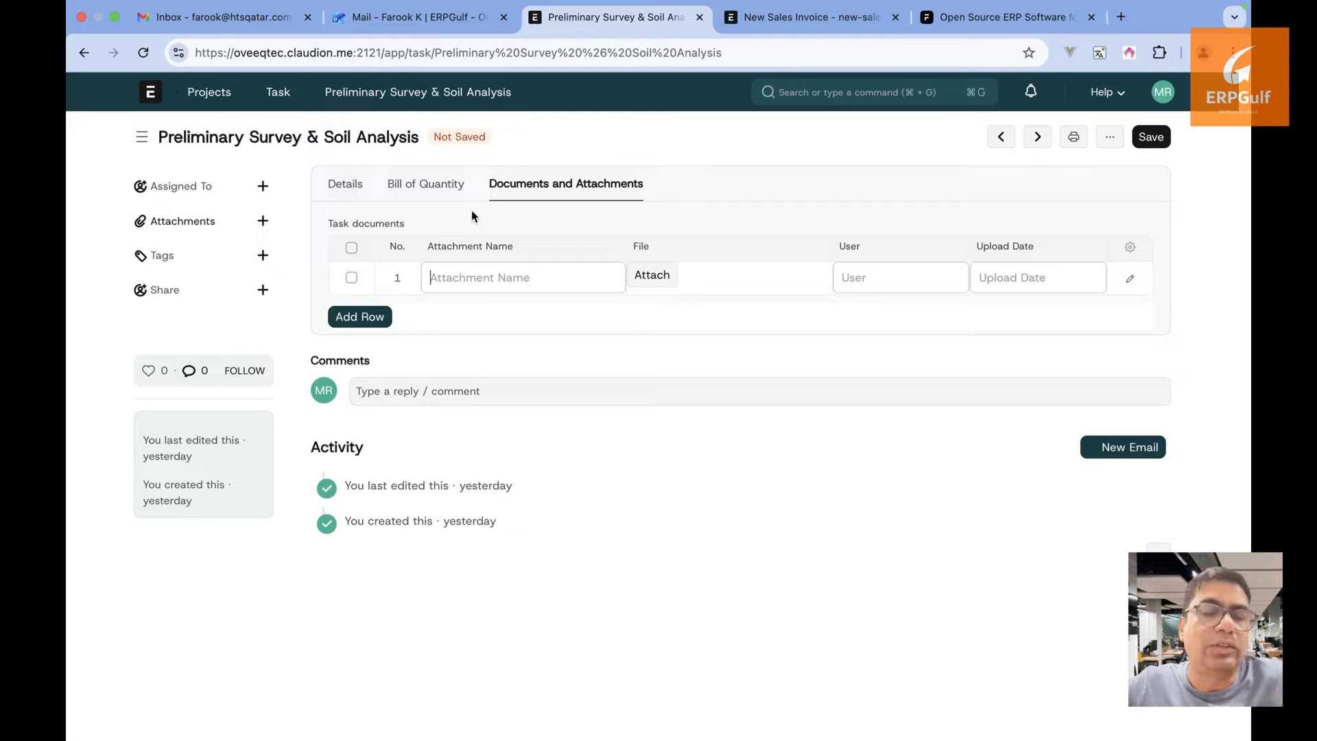
{"action": "left_click", "coordinate": [443, 195]}
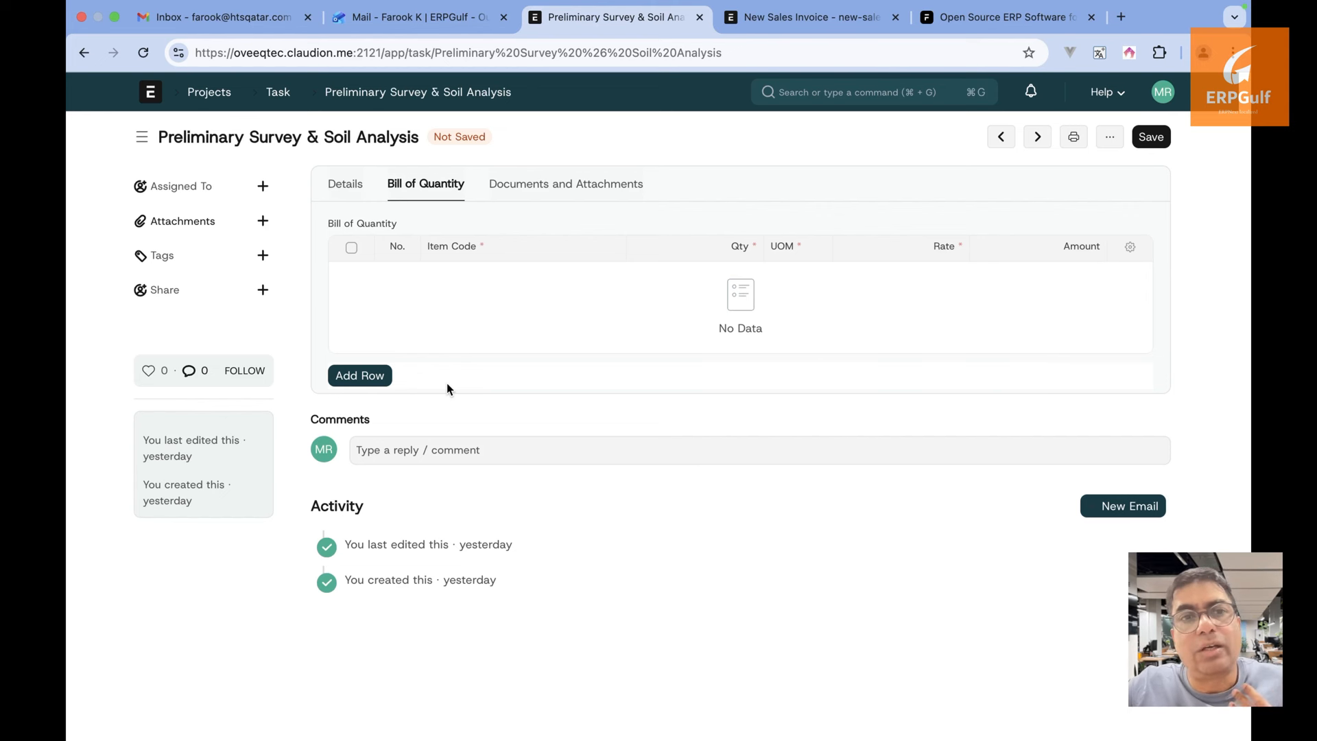
Add Concrete Admixture to the Bill of Quantity: quantity 100, unit Ton (Long)/Cubic Yard, rate 100
{"action": "left_click", "coordinate": [361, 376]}
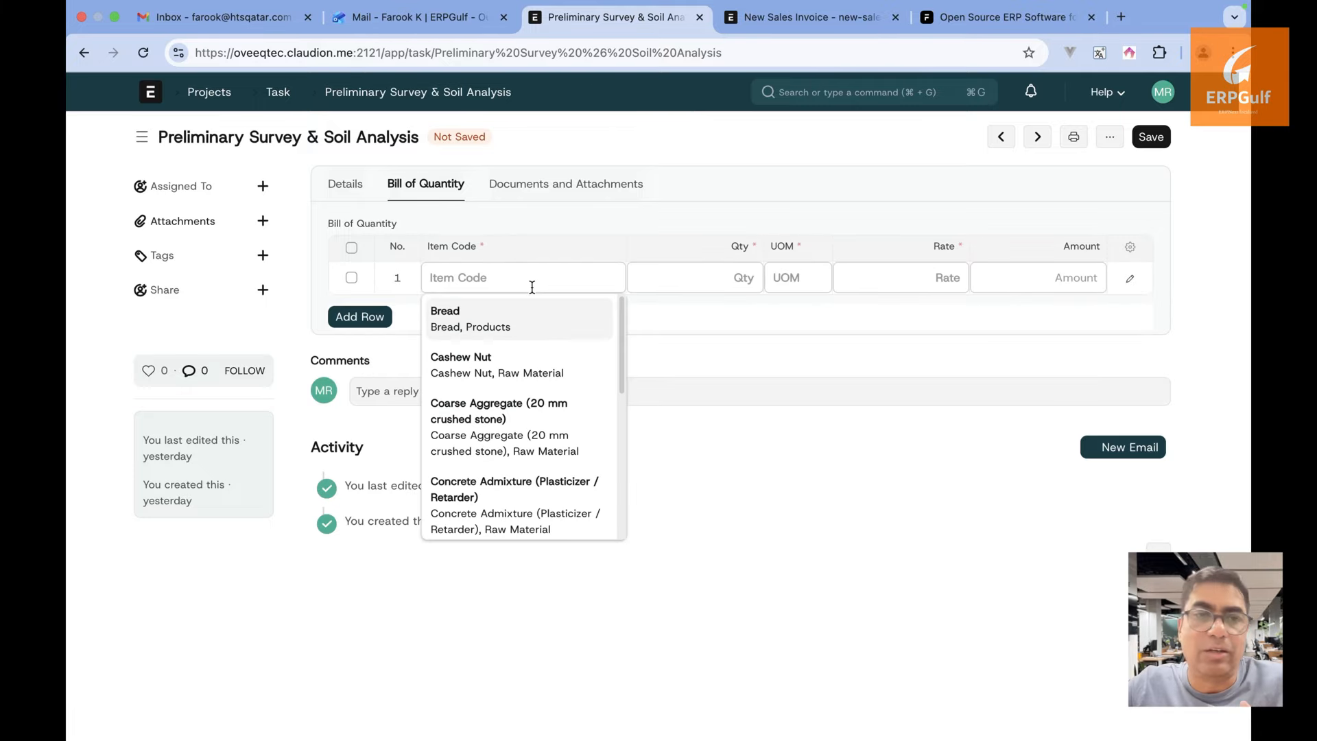
{"action": "scroll", "coordinate": [550, 437], "scroll_direction": "down", "scroll_amount": 2}
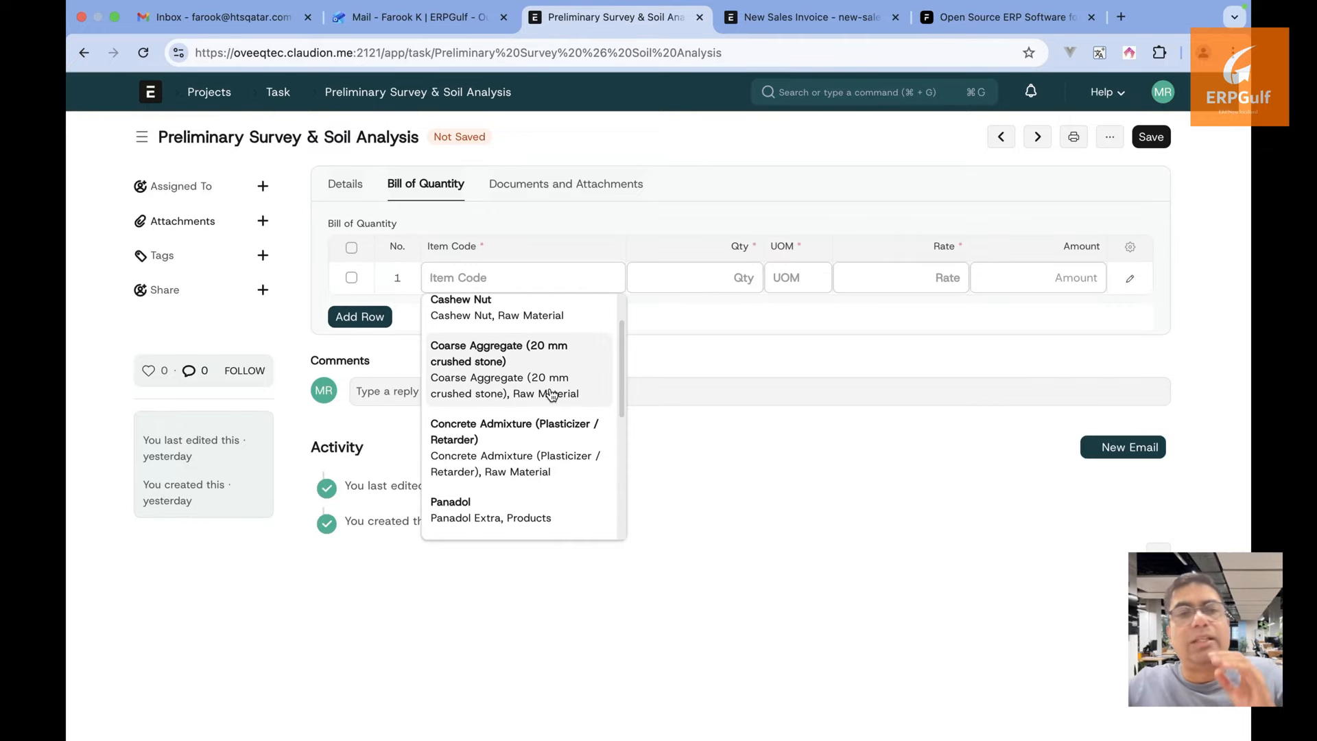
{"action": "left_click", "coordinate": [551, 458]}
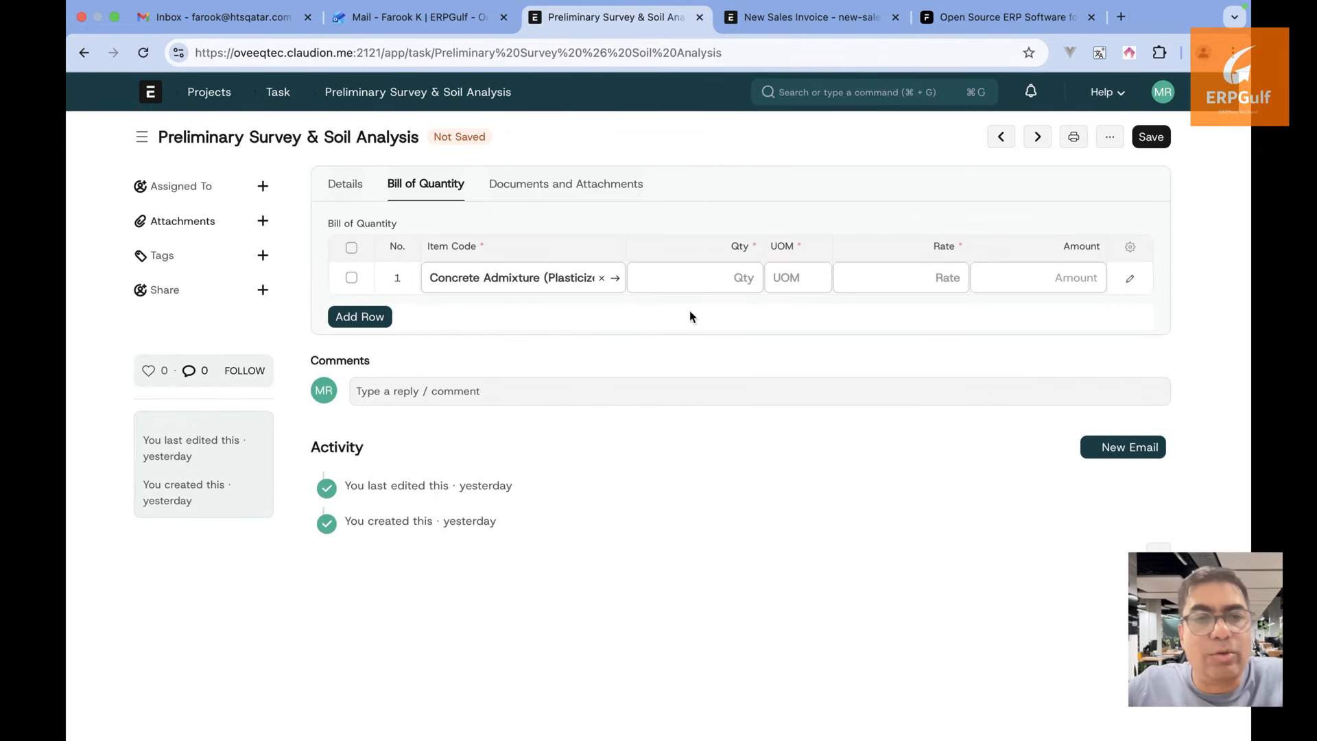
{"action": "left_click", "coordinate": [731, 278]}
{"action": "type", "text": "100"}
{"action": "key", "text": "Tab"}
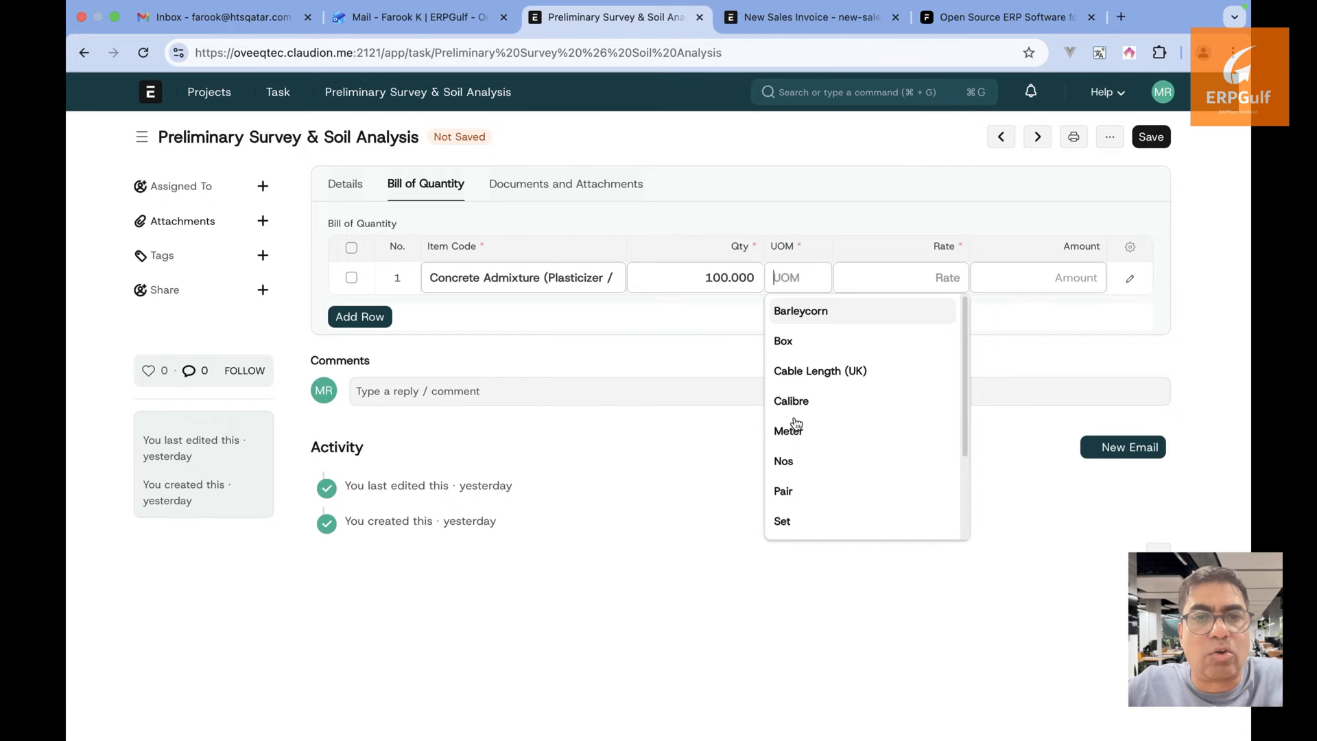
{"action": "type", "text": "to"}
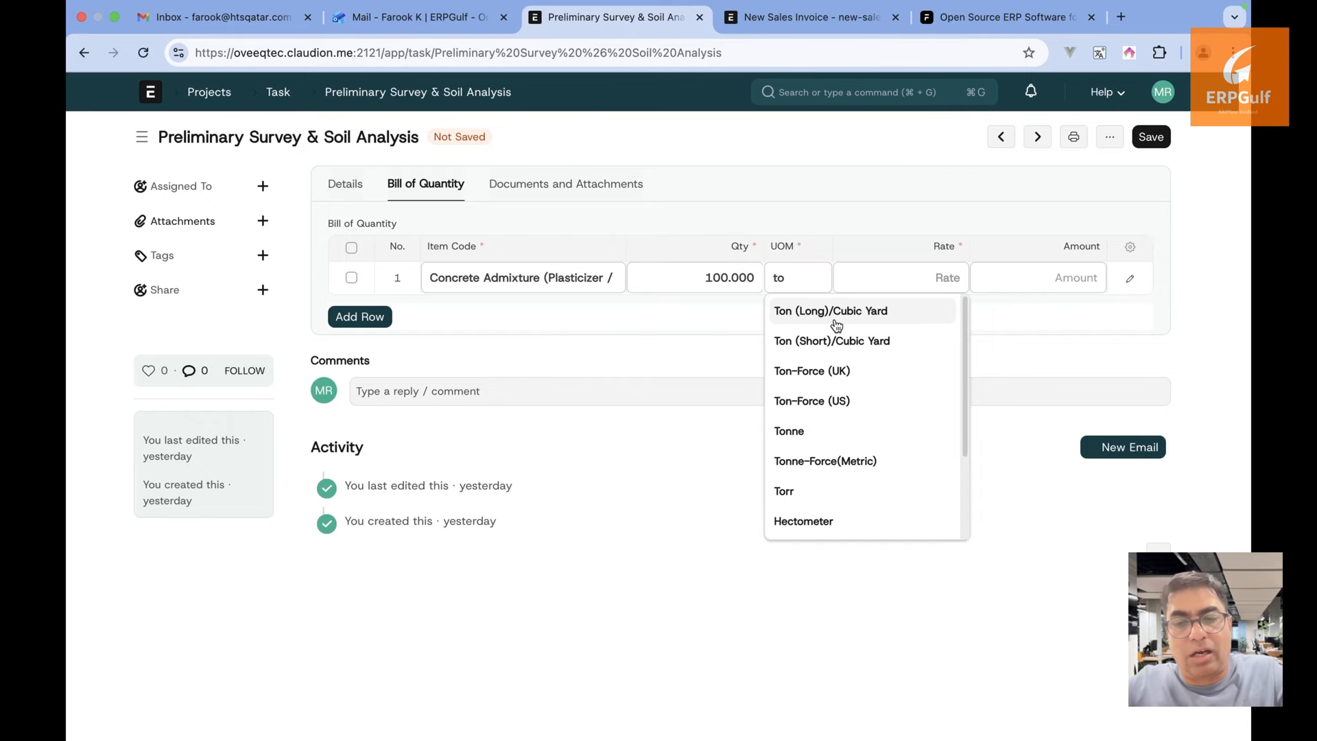
{"action": "left_click", "coordinate": [833, 315]}
{"action": "type", "text": "100"}
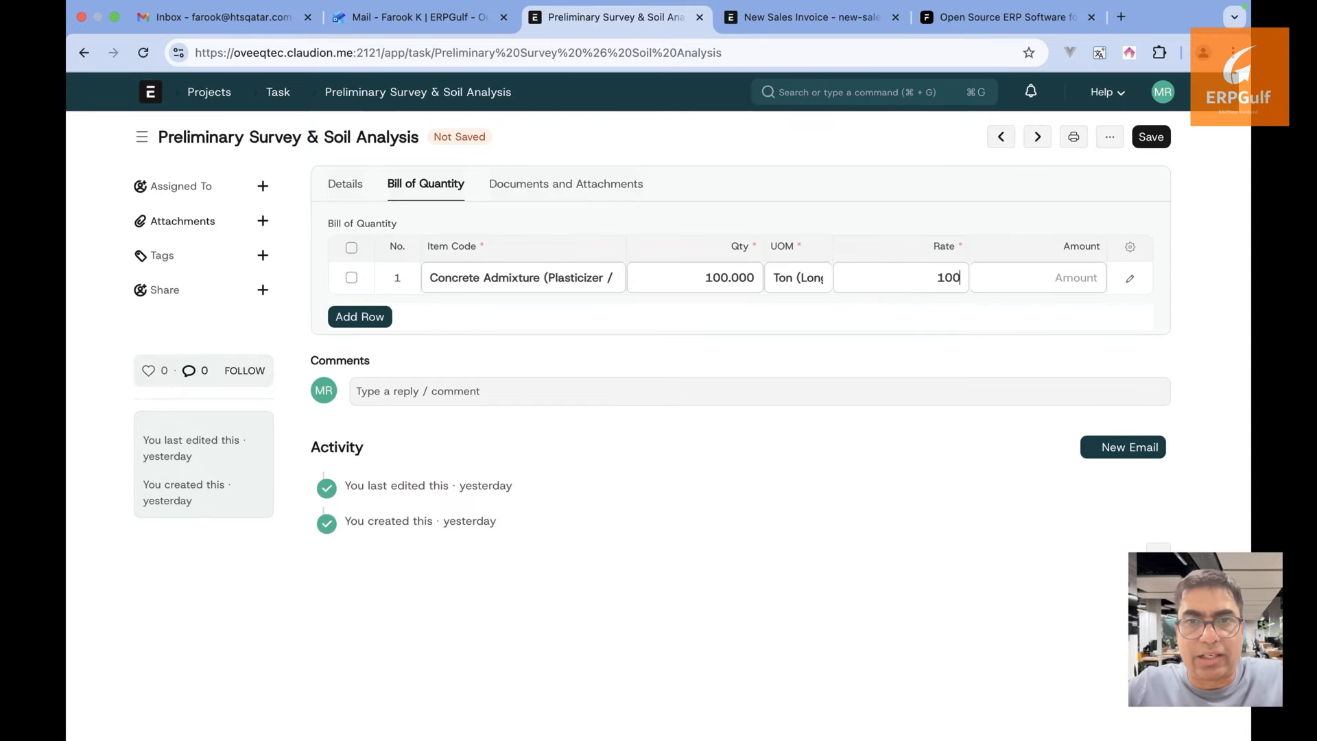
{"action": "key", "text": "Tab"}
Add Coarse Aggregate as 300 Meter at 100, and change Concrete Admixture's rate to 200
{"action": "scroll", "coordinate": [506, 500], "scroll_direction": "down", "scroll_amount": 3}
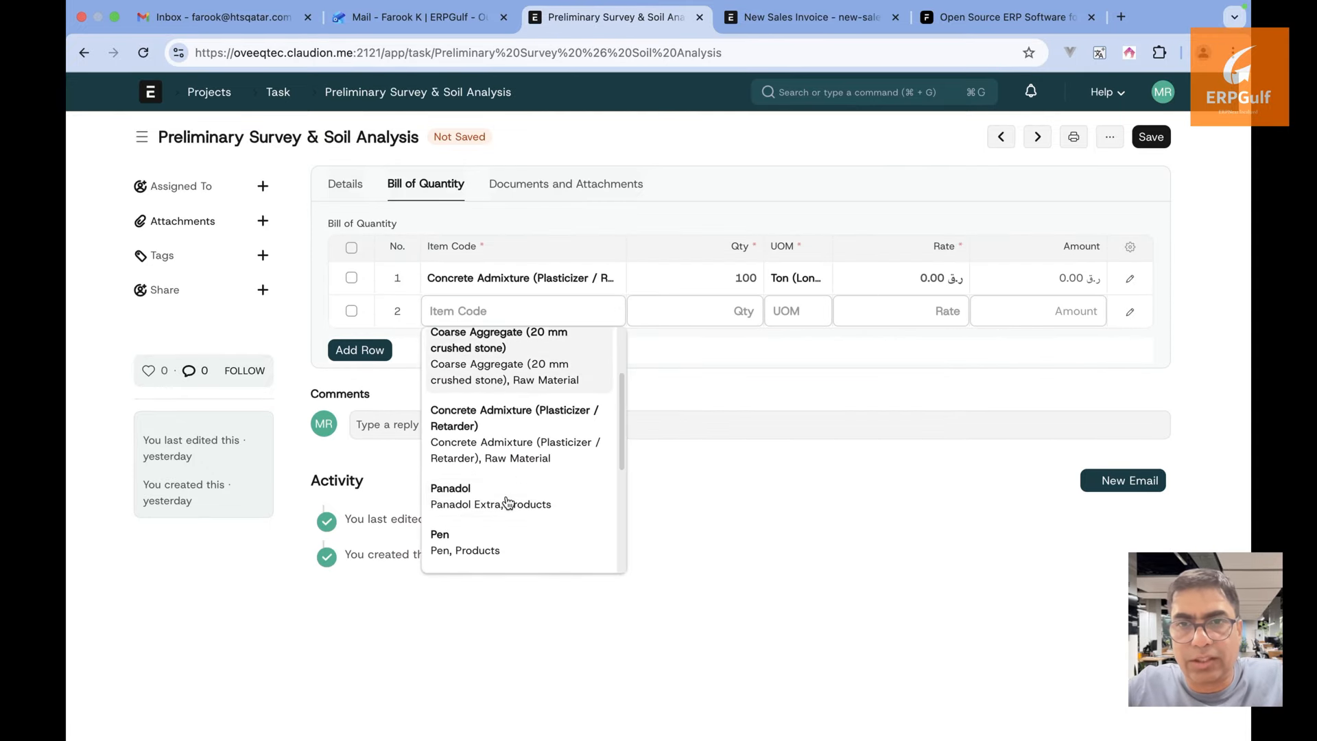
{"action": "scroll", "coordinate": [508, 500], "scroll_direction": "up", "scroll_amount": 2}
{"action": "scroll", "coordinate": [506, 501], "scroll_direction": "up", "scroll_amount": 2}
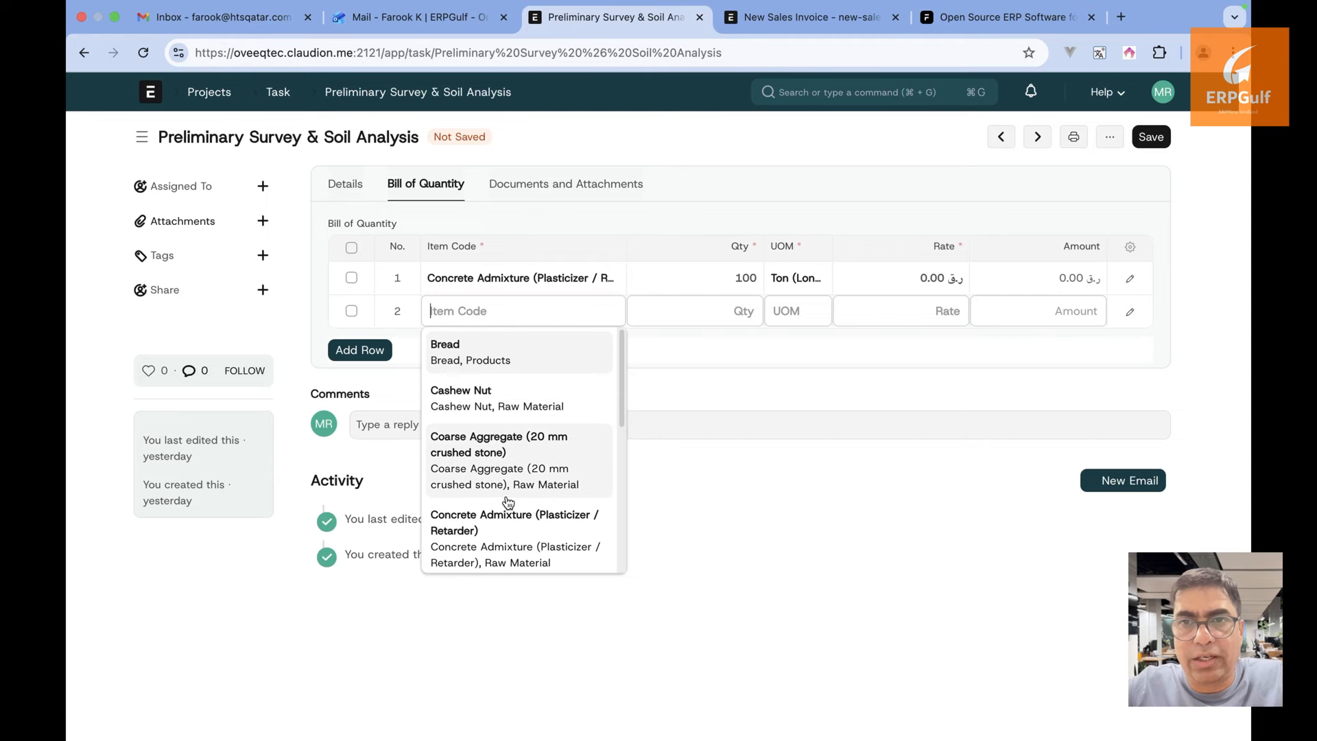
{"action": "left_click", "coordinate": [523, 455]}
{"action": "left_click", "coordinate": [728, 305]}
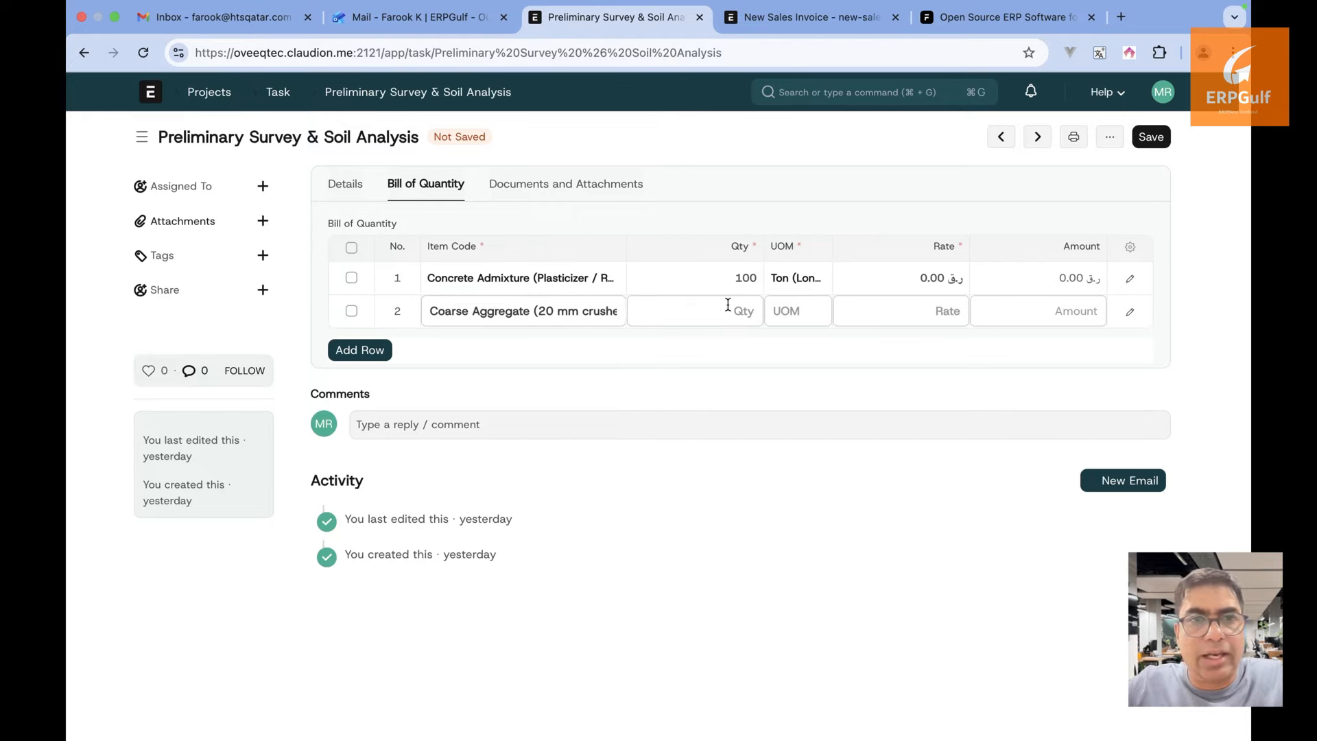
{"action": "type", "text": "300"}
{"action": "key", "text": "Tab"}
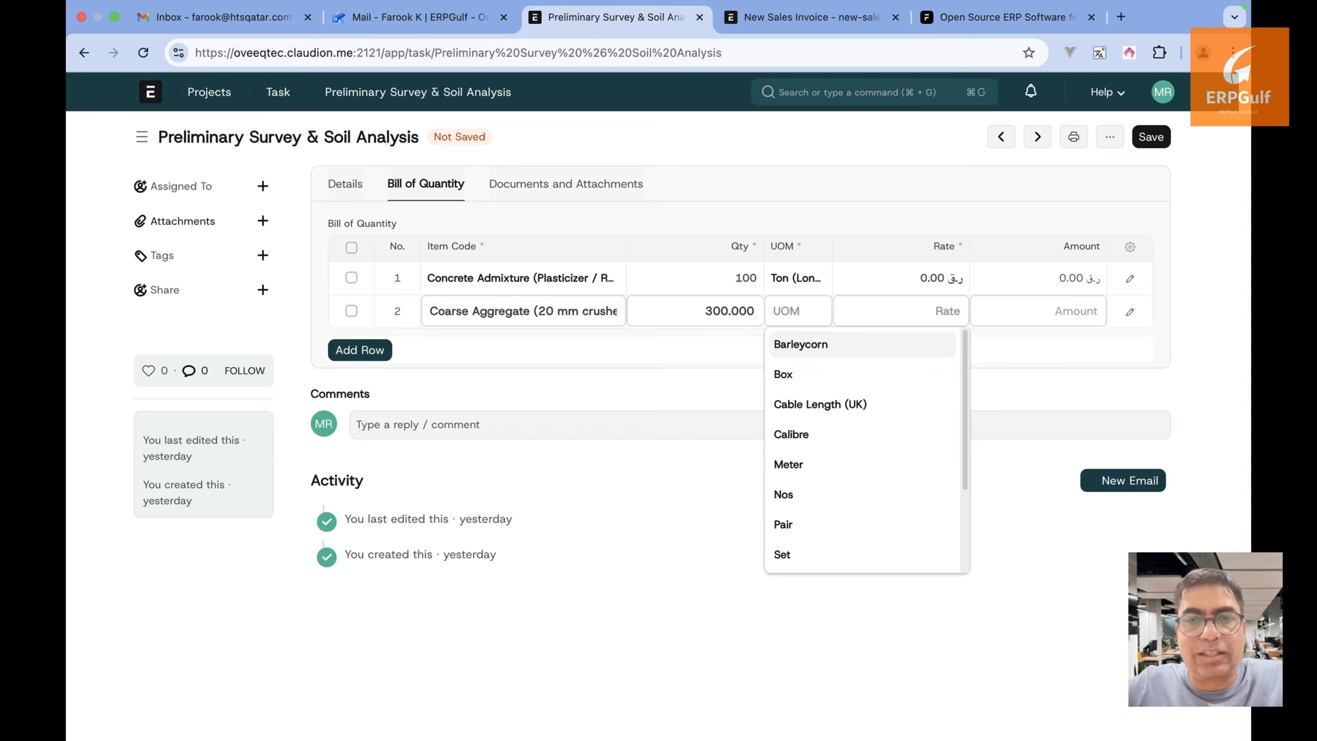
{"action": "left_click", "coordinate": [804, 478]}
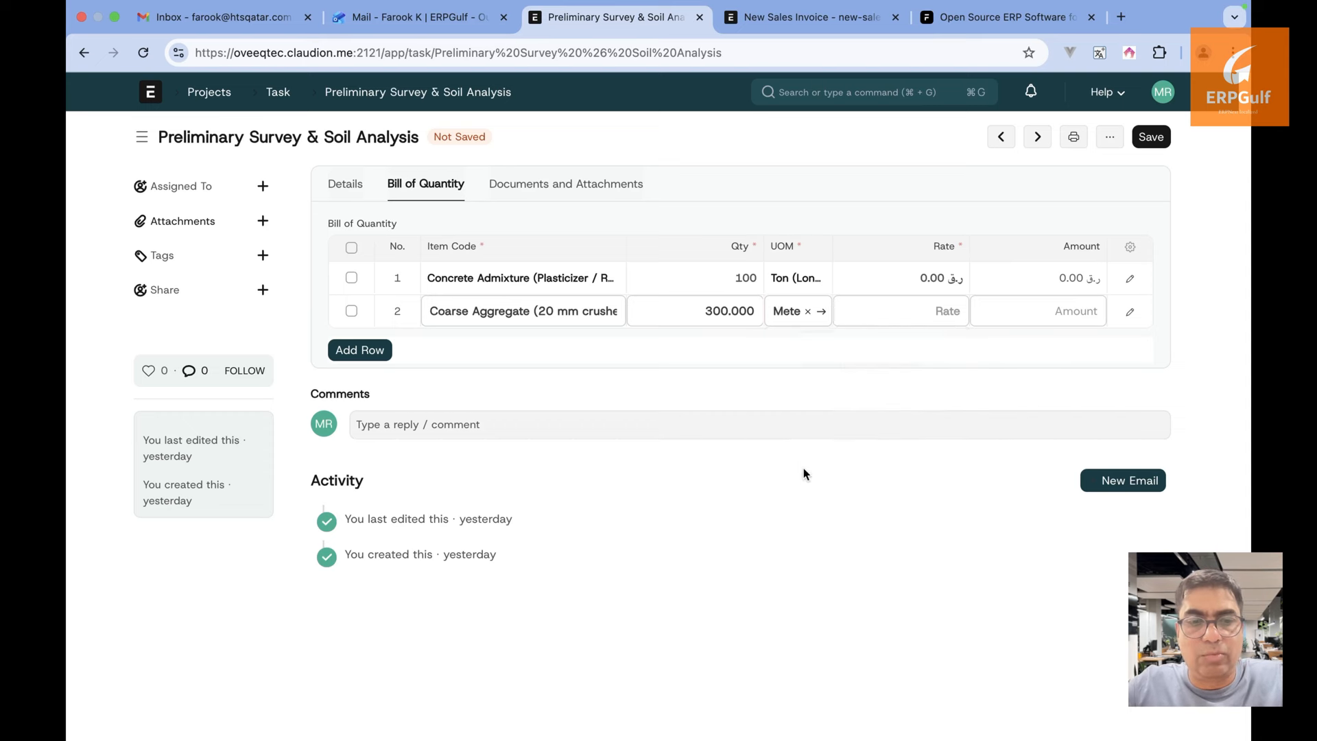
{"action": "left_click", "coordinate": [937, 325]}
{"action": "type", "text": "100"}
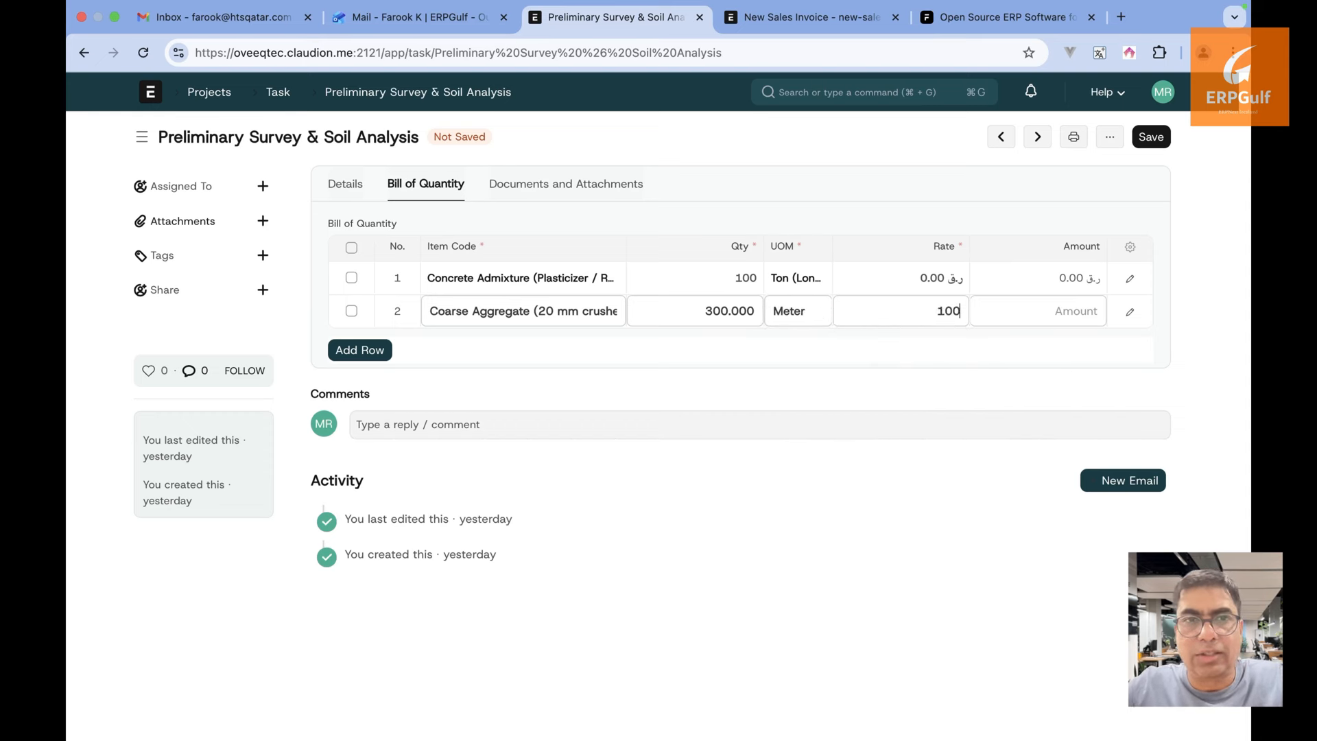
{"action": "left_click", "coordinate": [905, 456]}
{"action": "left_click", "coordinate": [944, 278]}
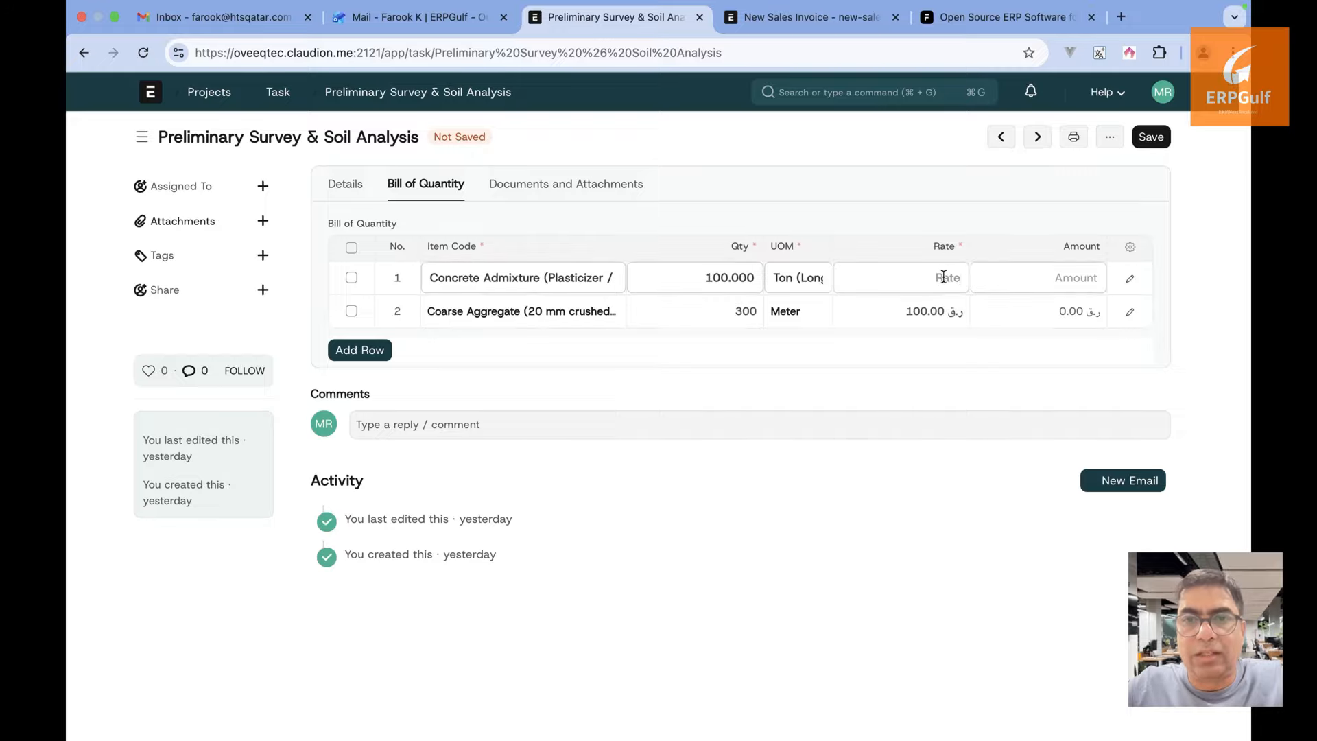
{"action": "type", "text": "200"}
{"action": "left_click", "coordinate": [890, 473]}
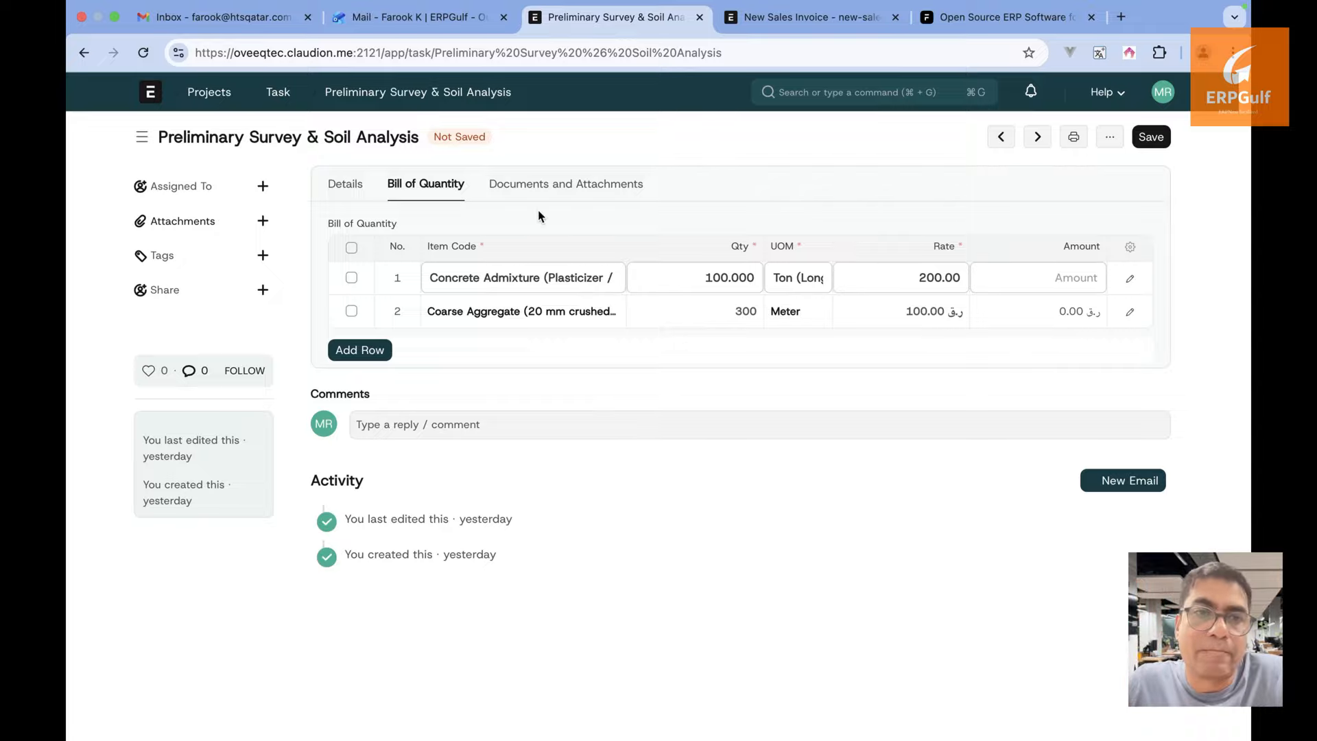
Review the task's Documents, Details and More Info sections, ending back on the Bill of Quantity
{"action": "left_click", "coordinate": [557, 196]}
{"action": "left_click", "coordinate": [419, 194]}
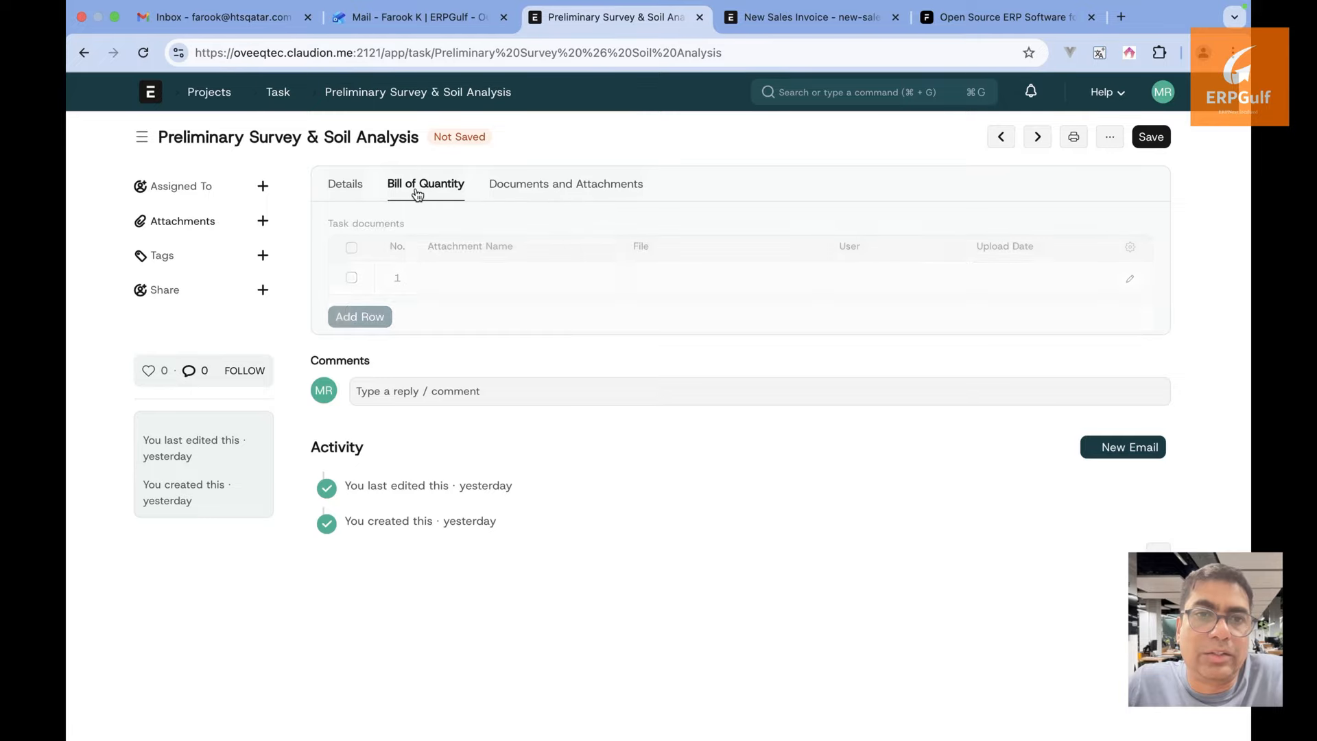
{"action": "left_click", "coordinate": [359, 195]}
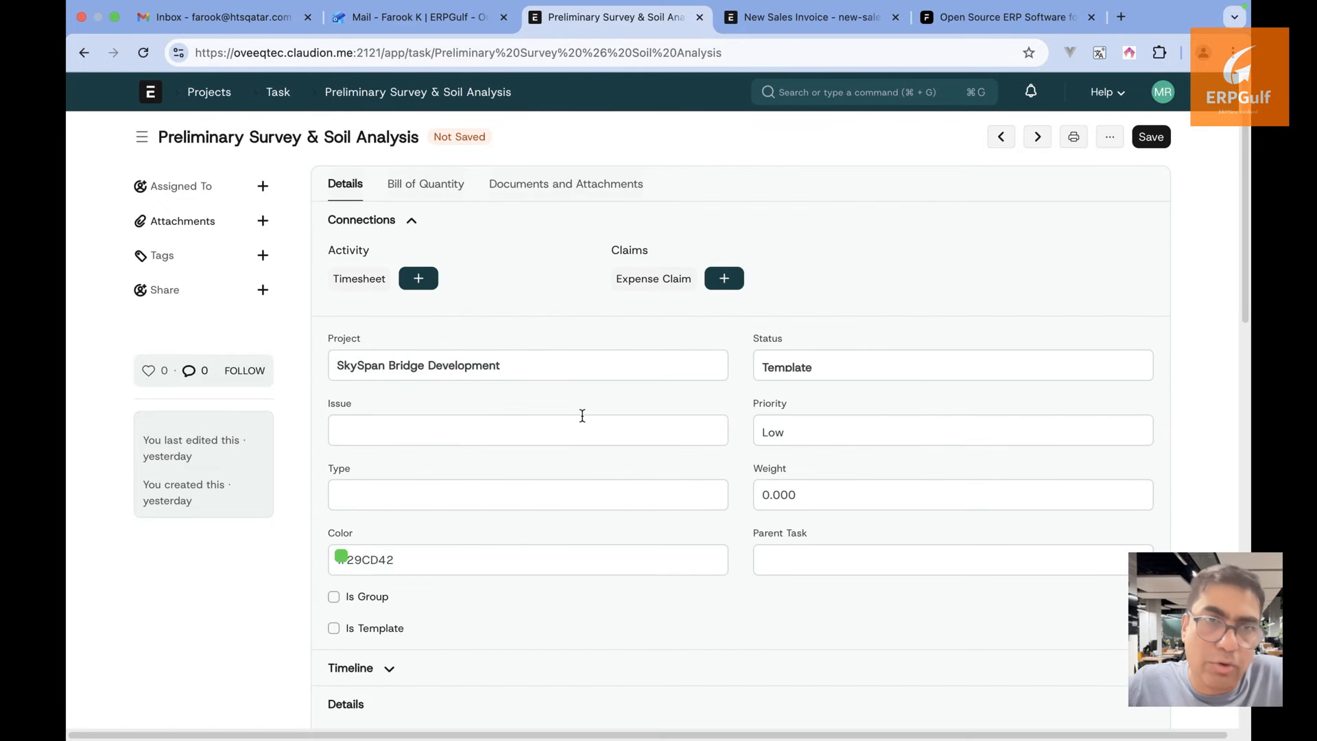
{"action": "scroll", "coordinate": [582, 415], "scroll_direction": "down", "scroll_amount": 10}
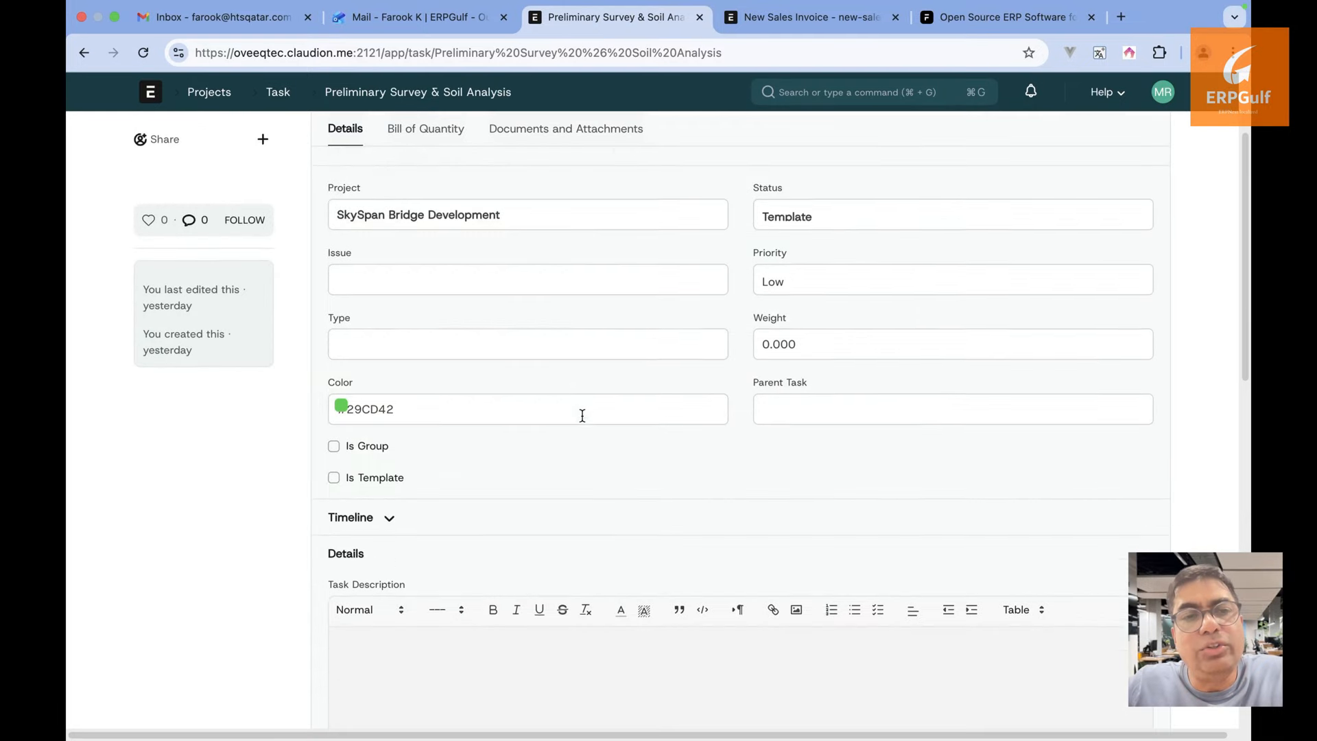
{"action": "scroll", "coordinate": [582, 417], "scroll_direction": "down", "scroll_amount": 3}
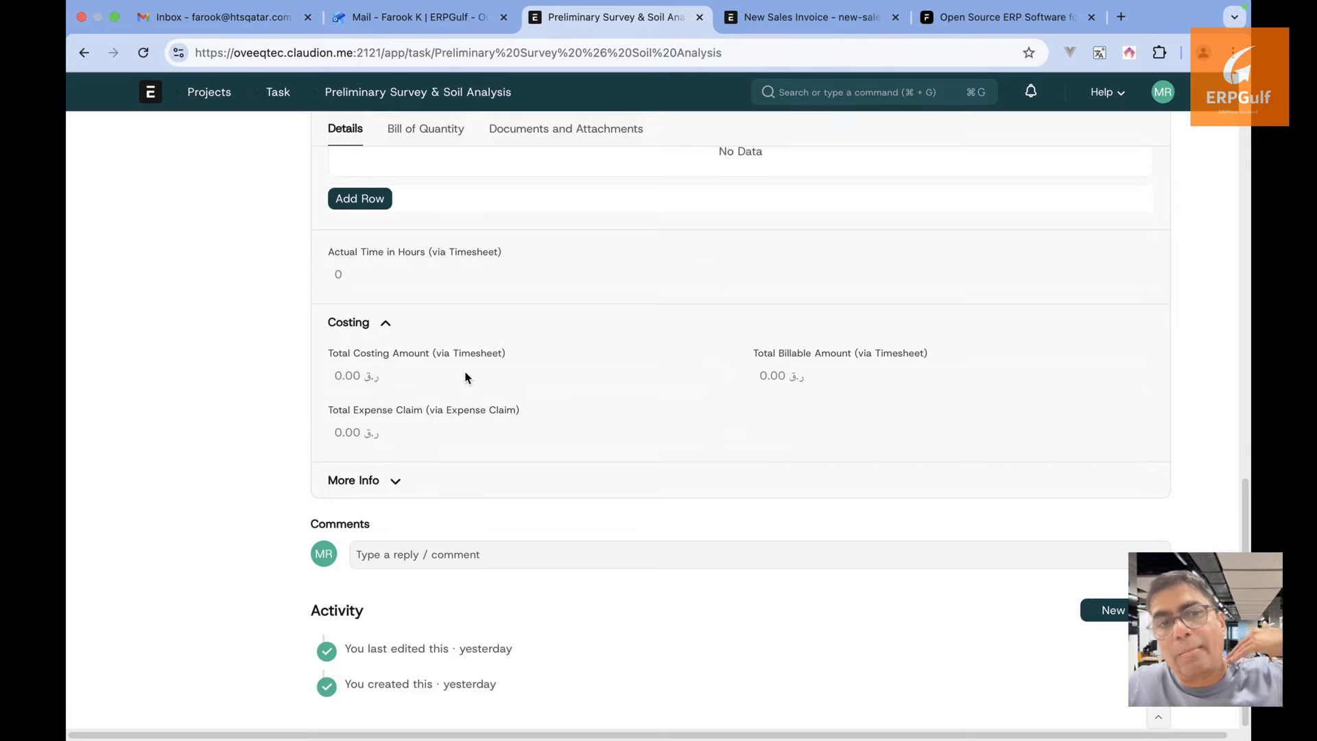
{"action": "left_click", "coordinate": [394, 482]}
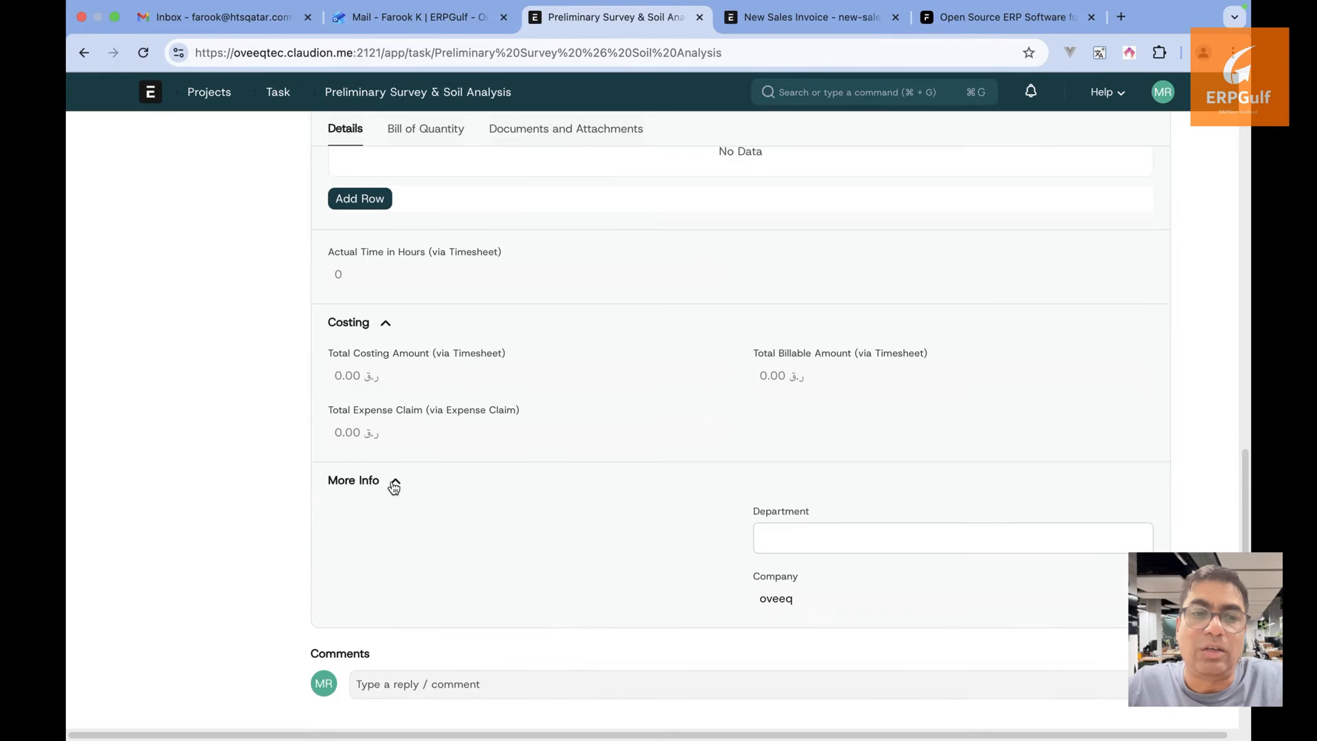
{"action": "scroll", "coordinate": [392, 481], "scroll_direction": "up", "scroll_amount": 8}
{"action": "scroll", "coordinate": [392, 481], "scroll_direction": "up", "scroll_amount": 6}
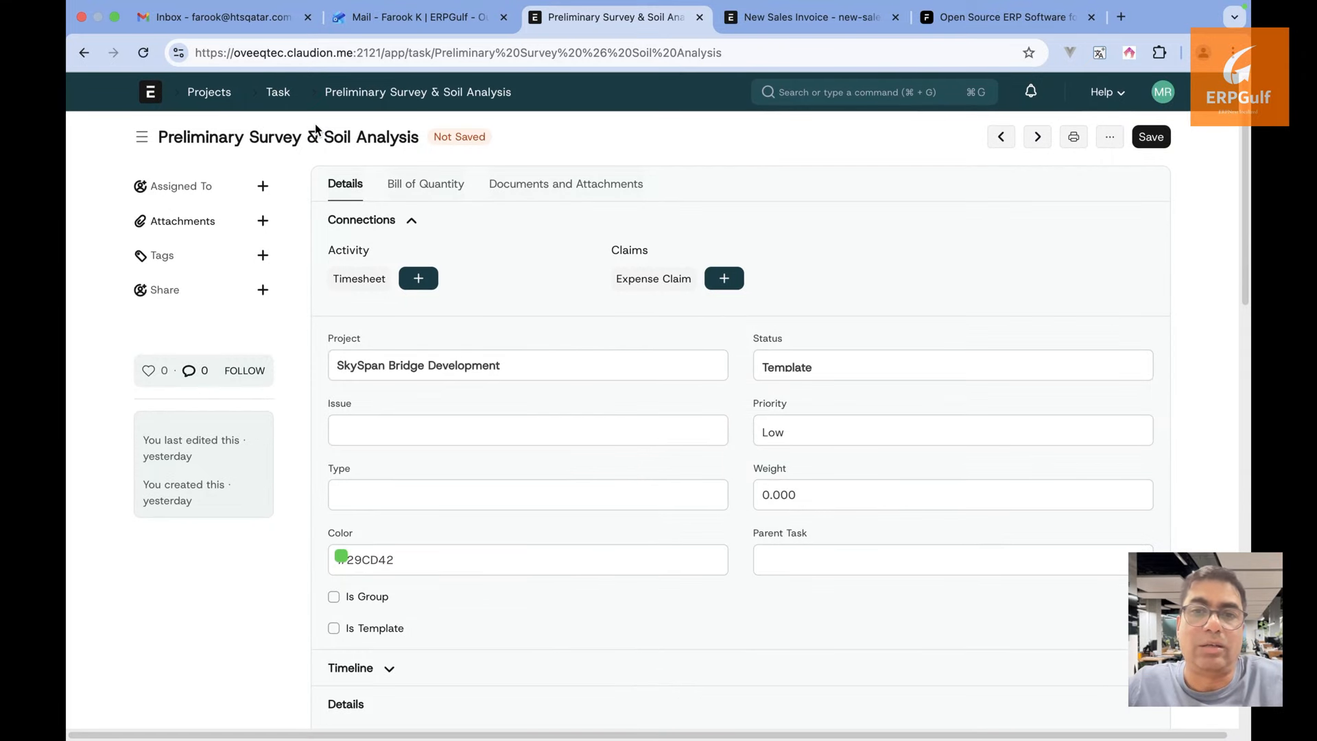
{"action": "left_click", "coordinate": [407, 200]}
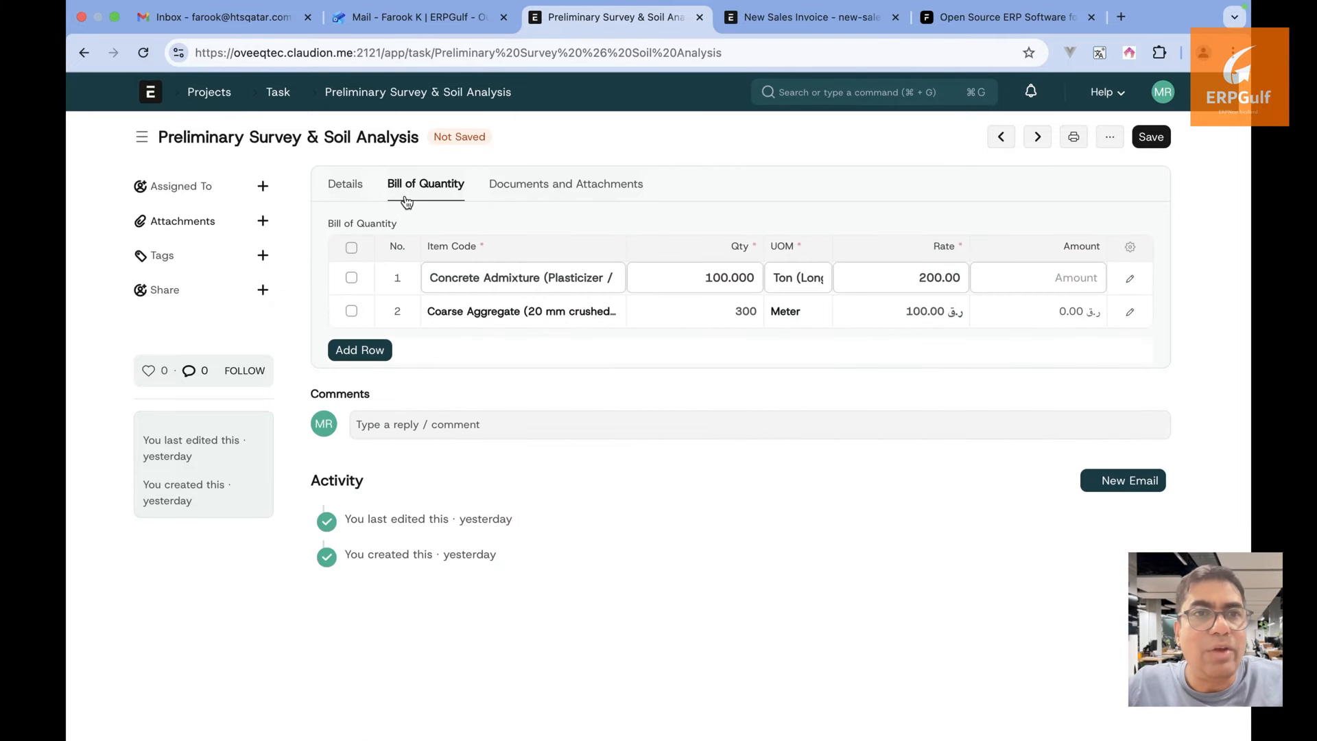
Open the SkySpan Bridge Development project from the open projects list in the Projects workspace
{"action": "left_click", "coordinate": [212, 96]}
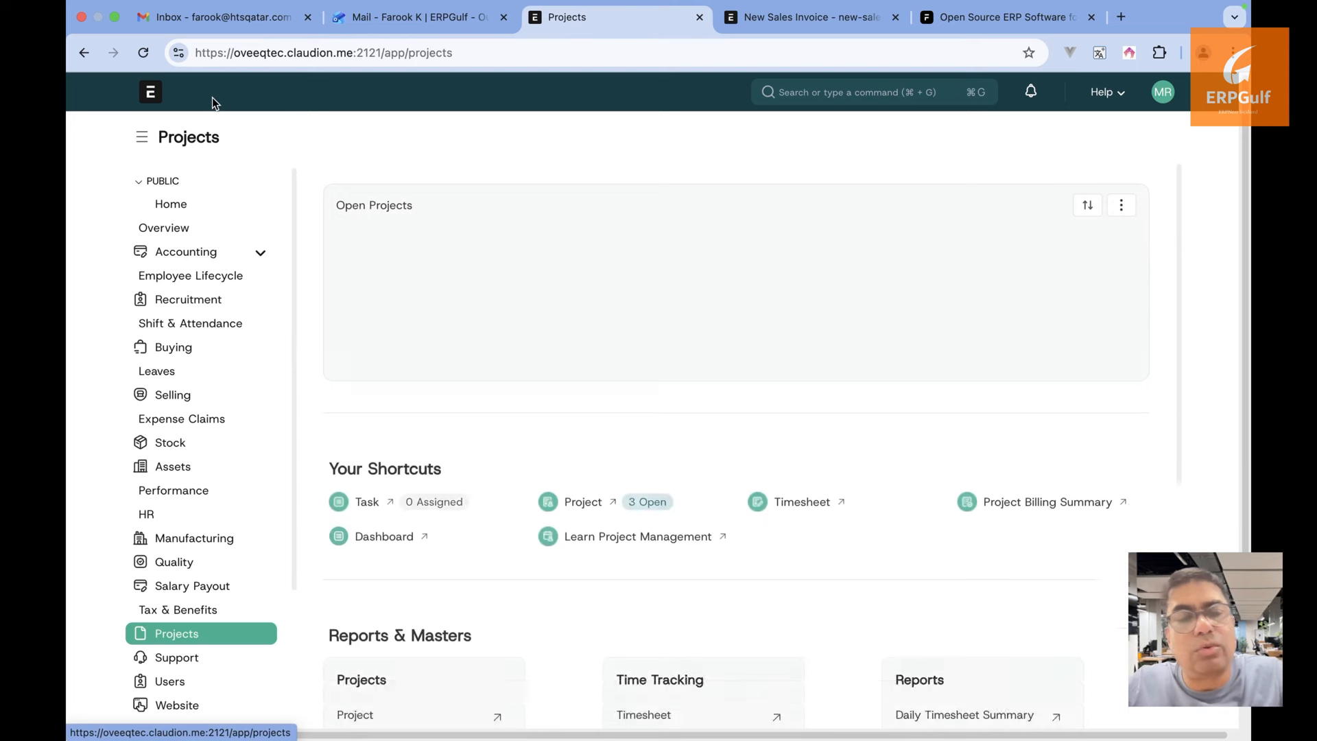
{"action": "scroll", "coordinate": [494, 459], "scroll_direction": "down", "scroll_amount": 2}
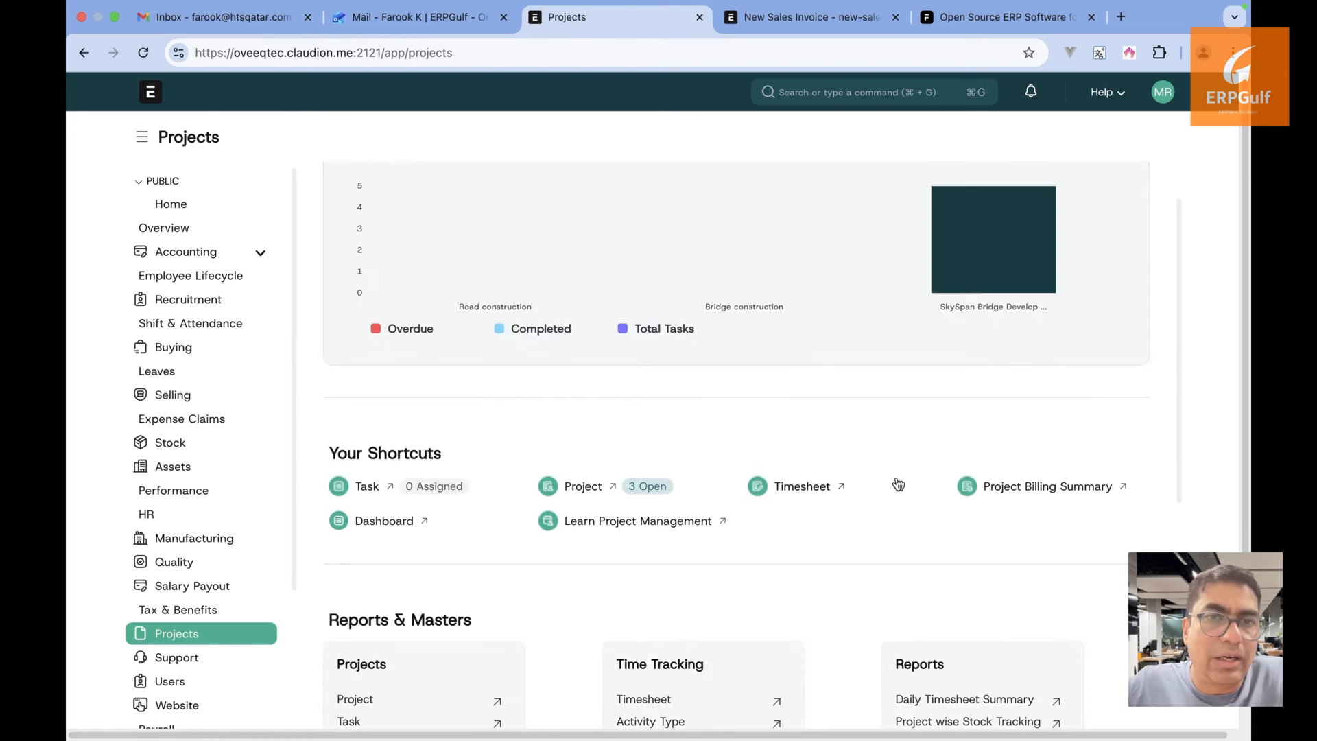
{"action": "scroll", "coordinate": [898, 484], "scroll_direction": "down", "scroll_amount": 3}
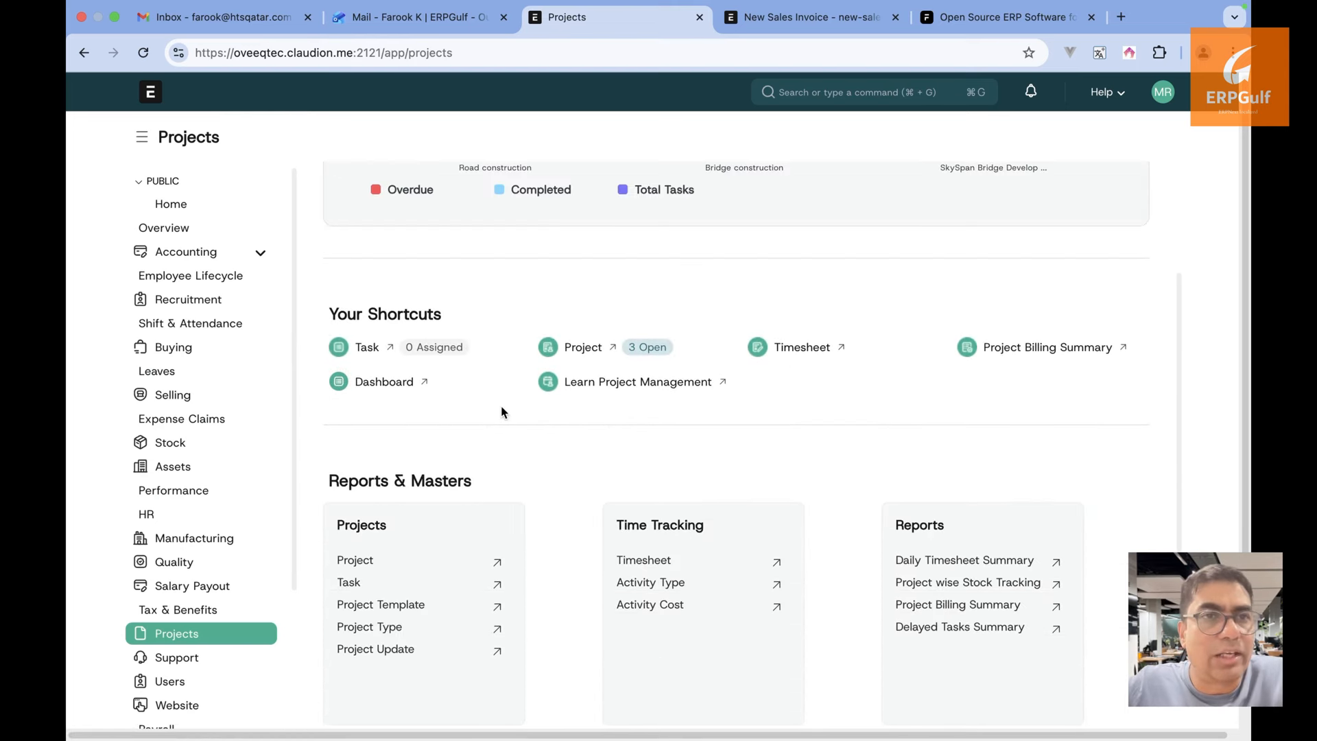
{"action": "scroll", "coordinate": [501, 405], "scroll_direction": "up", "scroll_amount": 3}
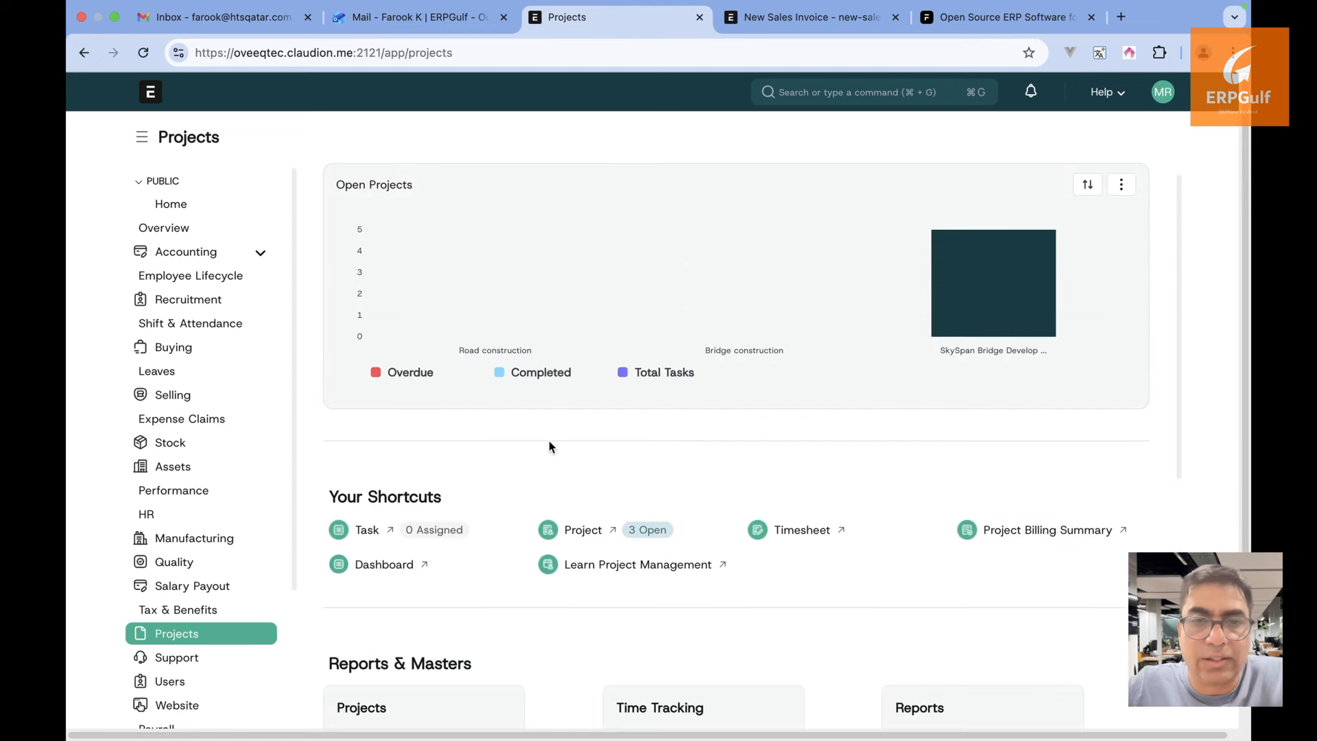
{"action": "left_click", "coordinate": [591, 539]}
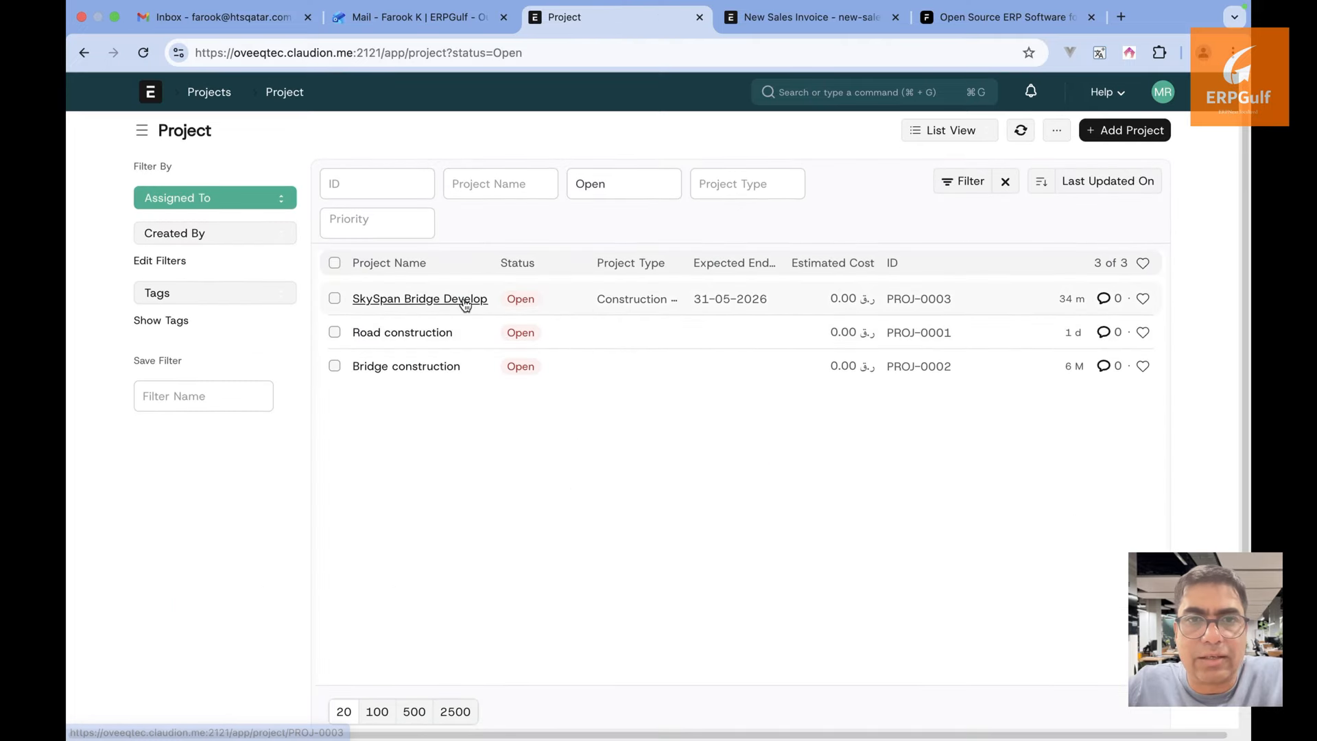
{"action": "left_click", "coordinate": [465, 301]}
Check the project's costing (2,000,000.00 sales-order amount, 0.00 estimated cost) and show its Actions list
{"action": "scroll", "coordinate": [623, 574], "scroll_direction": "down", "scroll_amount": 10}
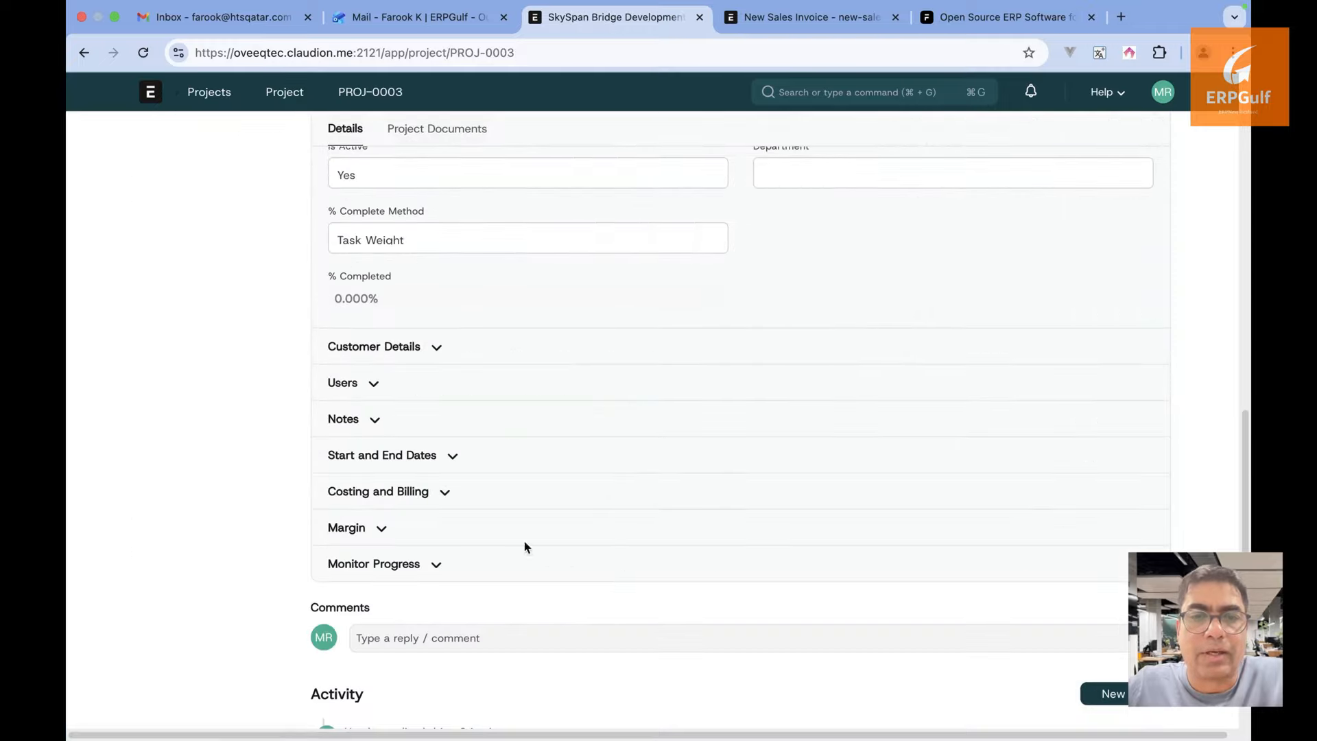
{"action": "left_click", "coordinate": [443, 493]}
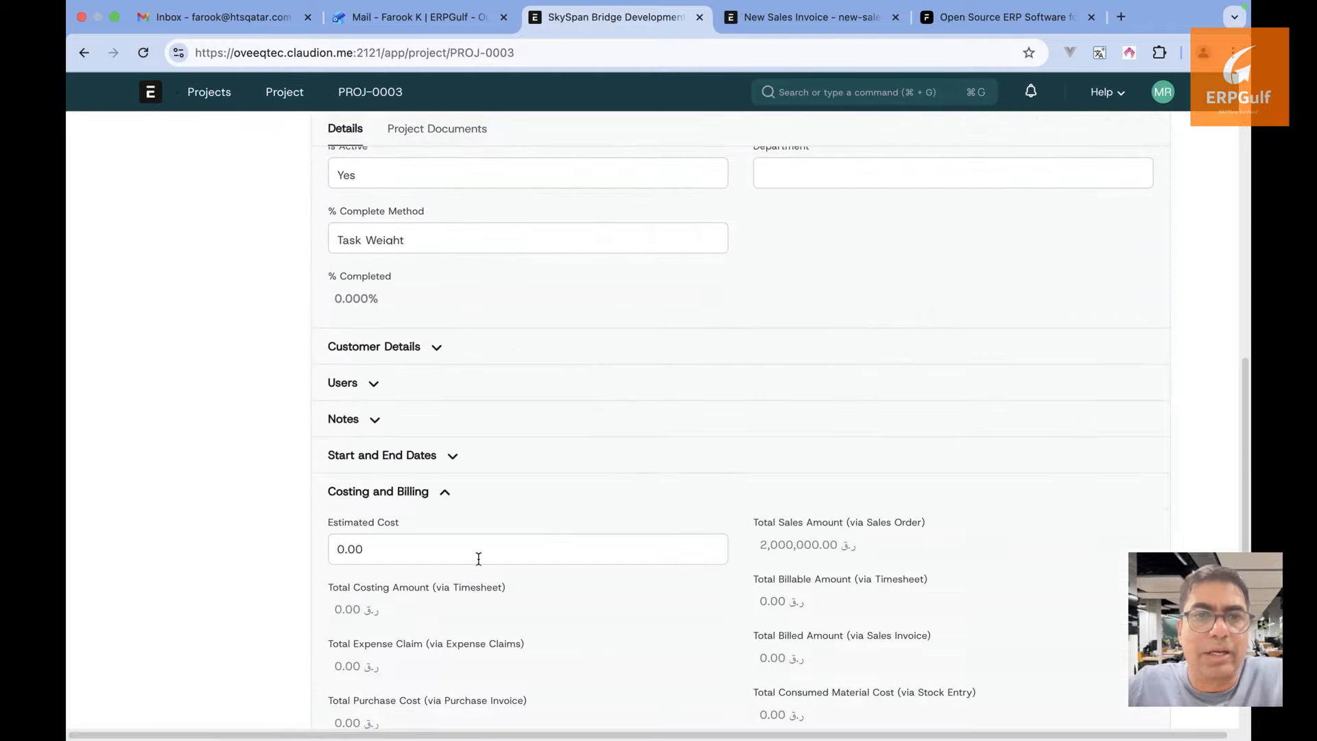
{"action": "scroll", "coordinate": [479, 559], "scroll_direction": "down", "scroll_amount": 2}
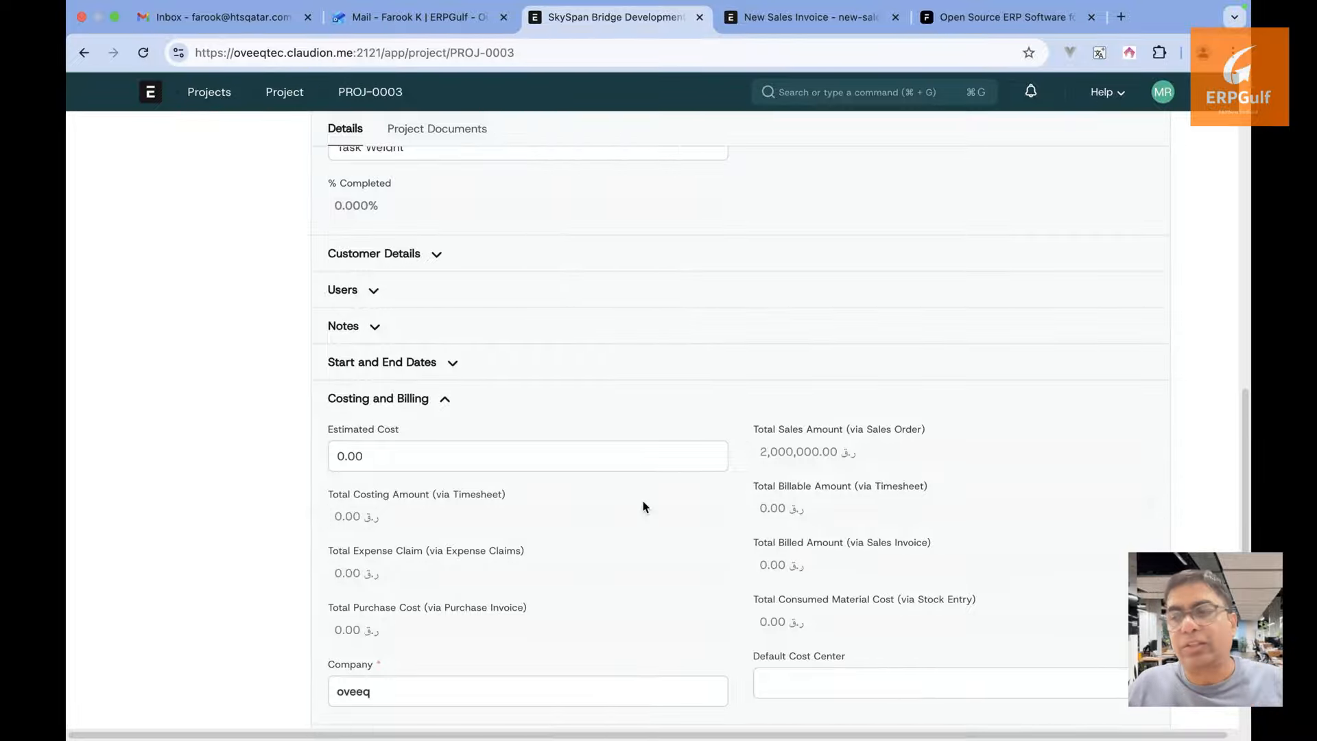
{"action": "scroll", "coordinate": [643, 501], "scroll_direction": "up", "scroll_amount": 15}
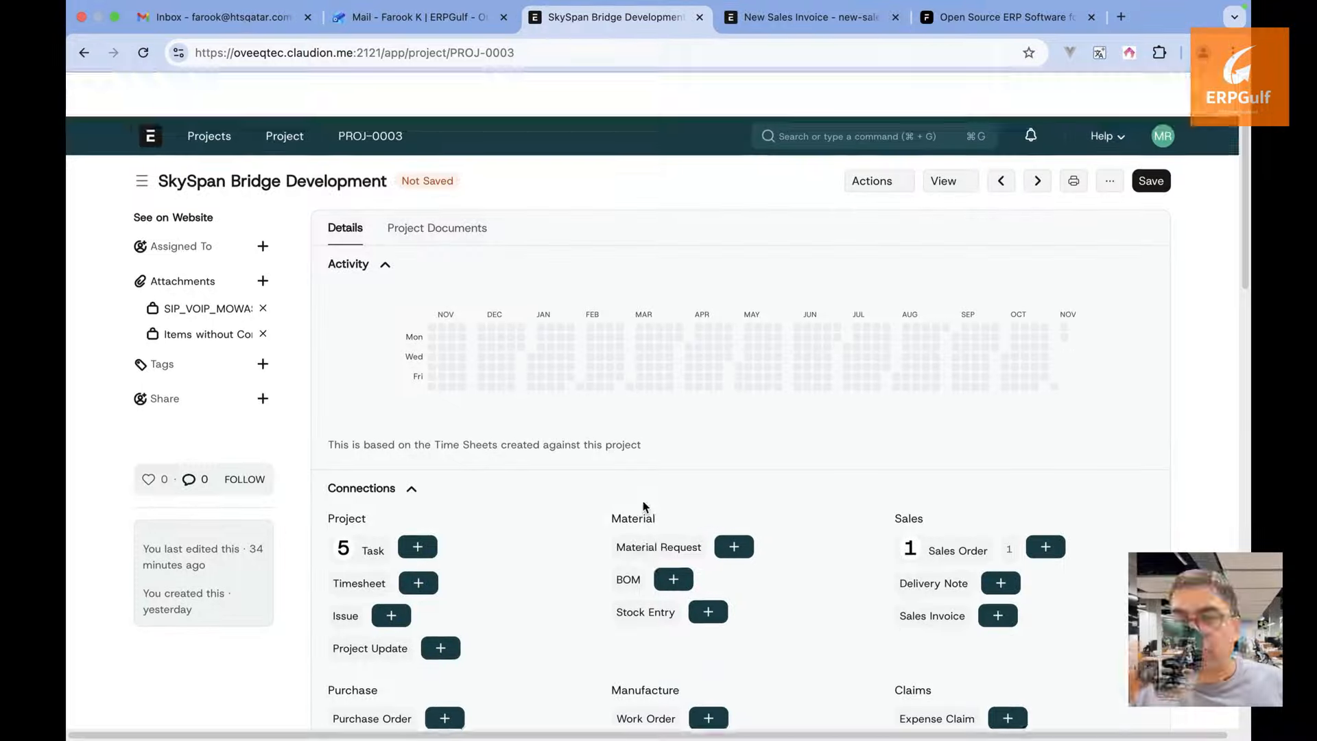
{"action": "left_click", "coordinate": [889, 138]}
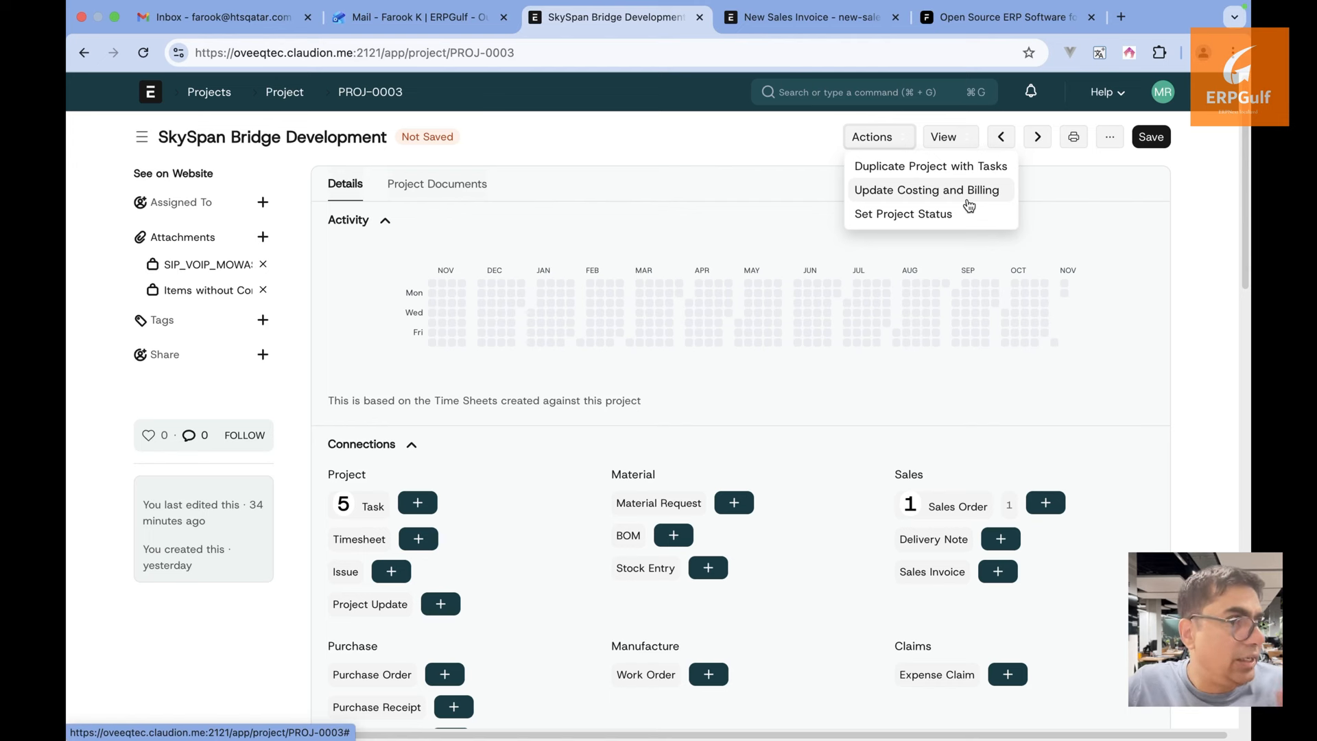
Run Update Costing and Billing on the project and dismiss the confirmation message
{"action": "left_click", "coordinate": [969, 206]}
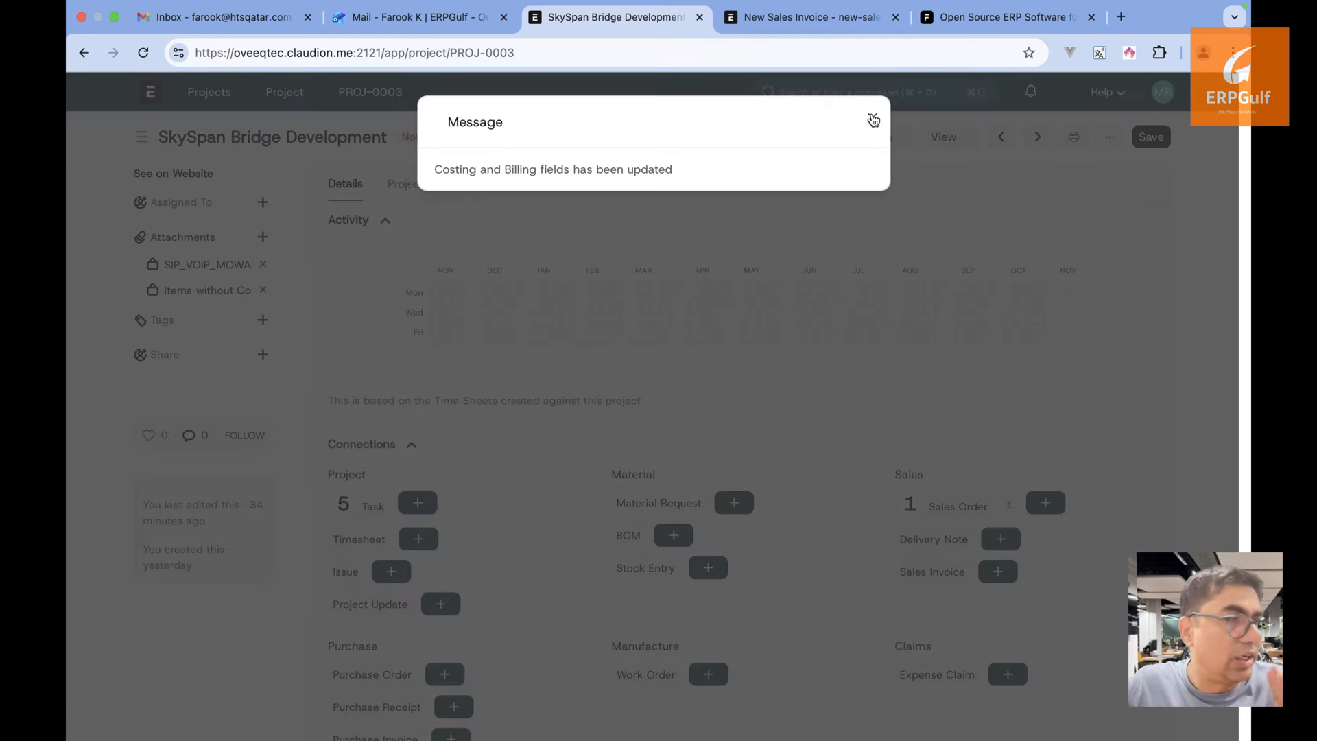
{"action": "left_click", "coordinate": [871, 118]}
{"action": "scroll", "coordinate": [891, 402], "scroll_direction": "down", "scroll_amount": 10}
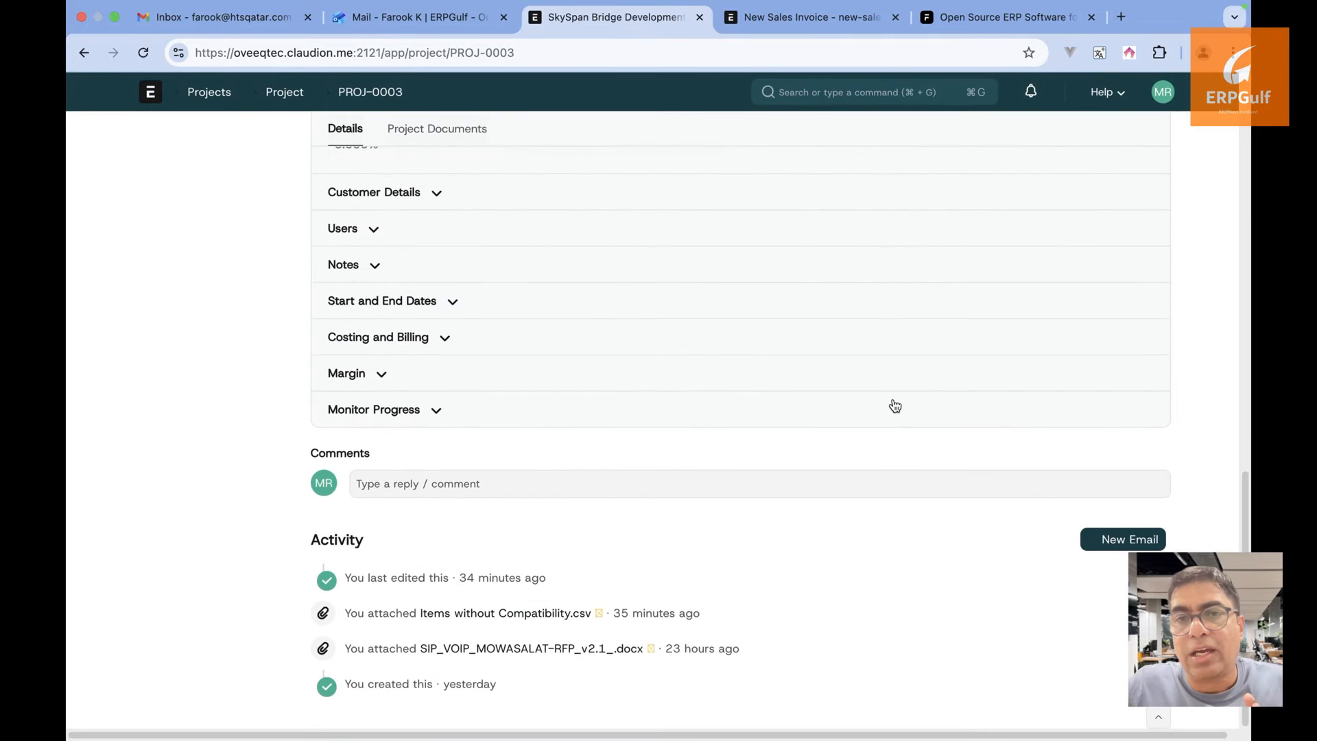
{"action": "right_click", "coordinate": [894, 398]}
{"action": "left_click", "coordinate": [418, 404]}
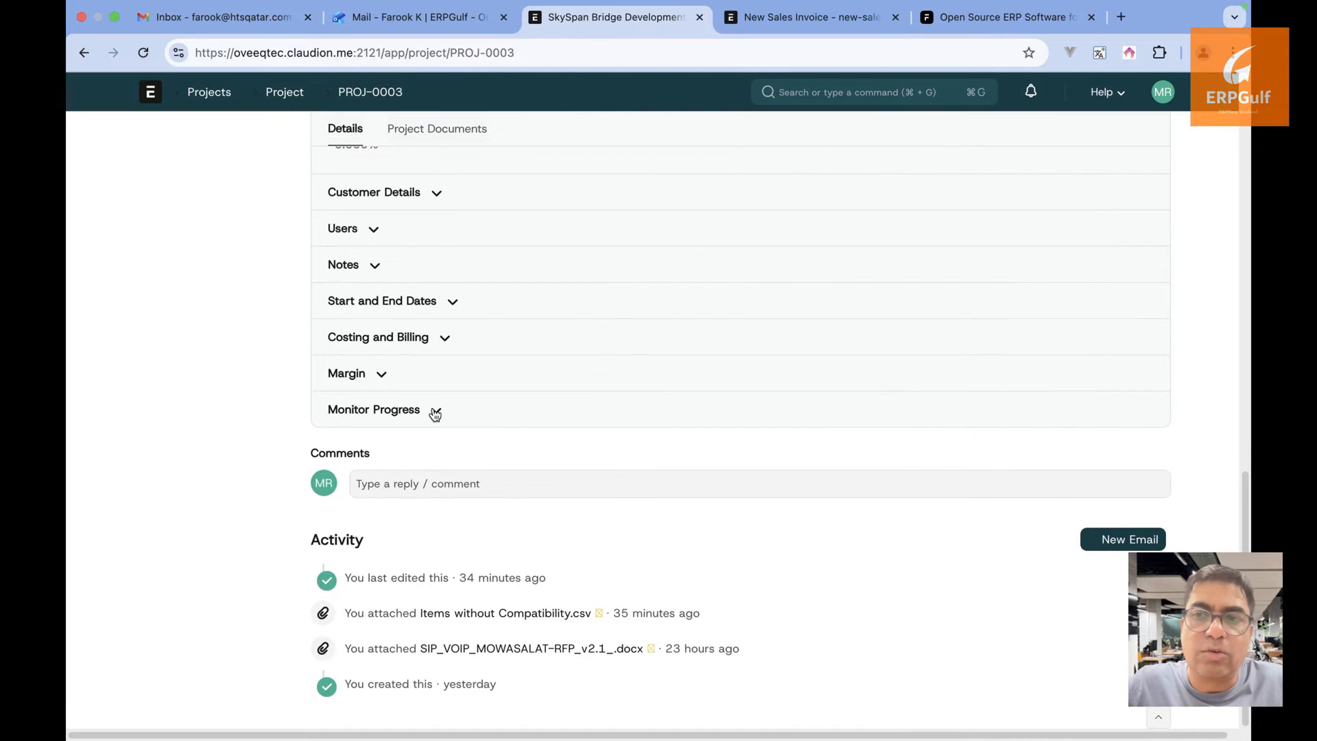
Review the Costing and Billing, Margin and Monitor Progress sections: 2,000,000.00 sales, 0.00 gross margin
{"action": "left_click", "coordinate": [439, 336]}
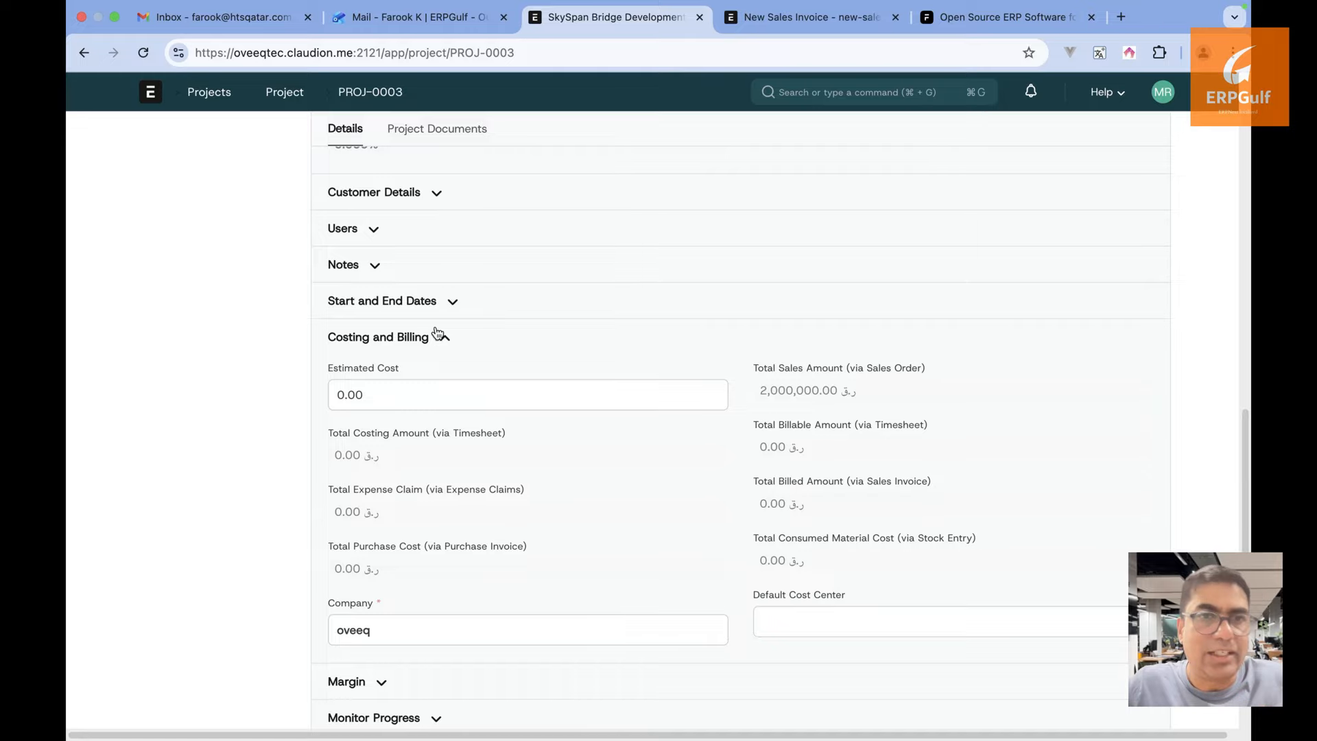
{"action": "key", "text": "ctrl+a"}
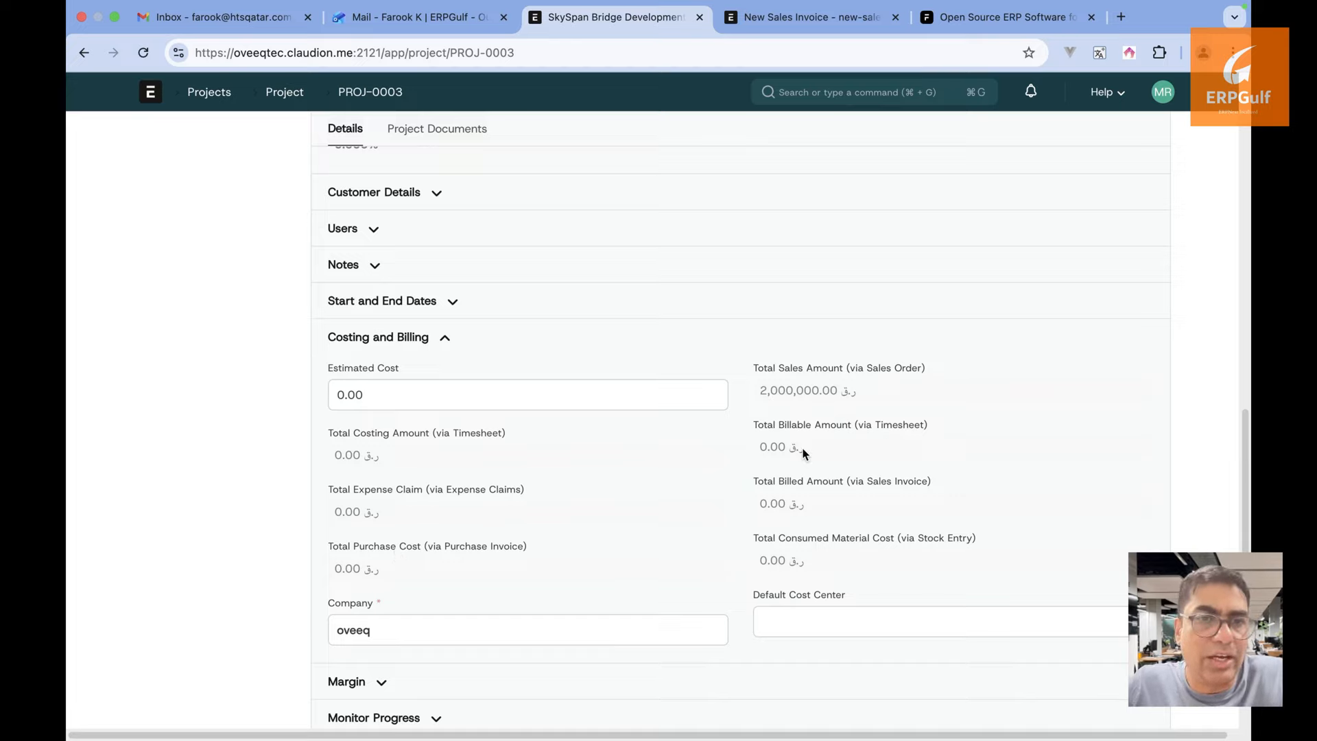
{"action": "scroll", "coordinate": [804, 453], "scroll_direction": "down", "scroll_amount": 1}
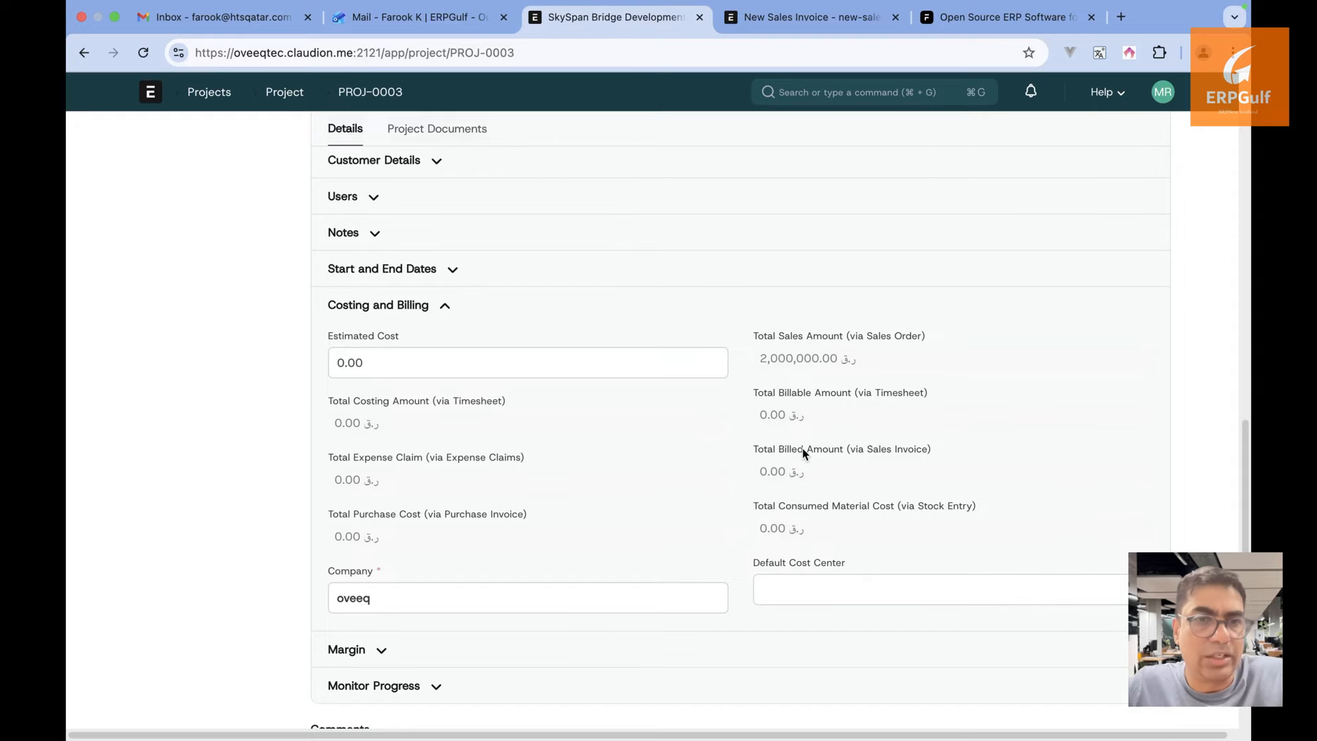
{"action": "left_click", "coordinate": [382, 650]}
{"action": "scroll", "coordinate": [384, 652], "scroll_direction": "down", "scroll_amount": 3}
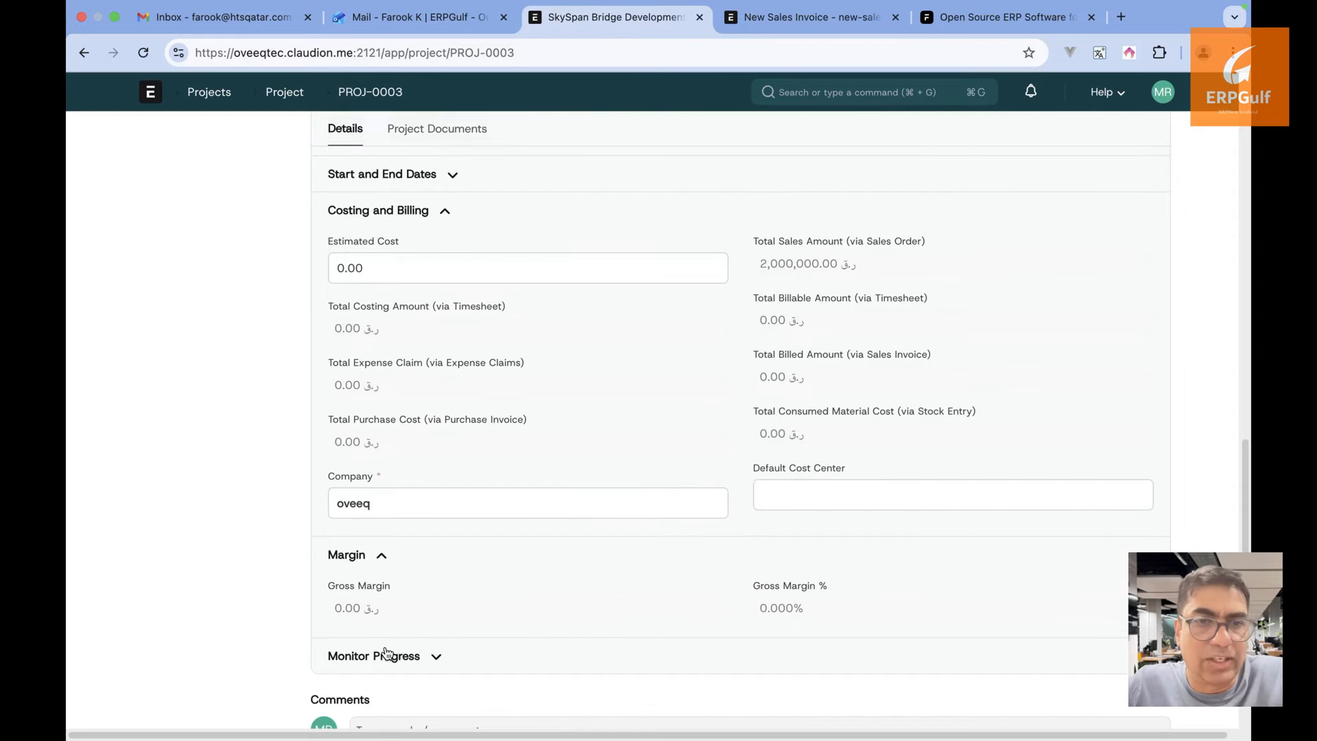
{"action": "left_click", "coordinate": [416, 667]}
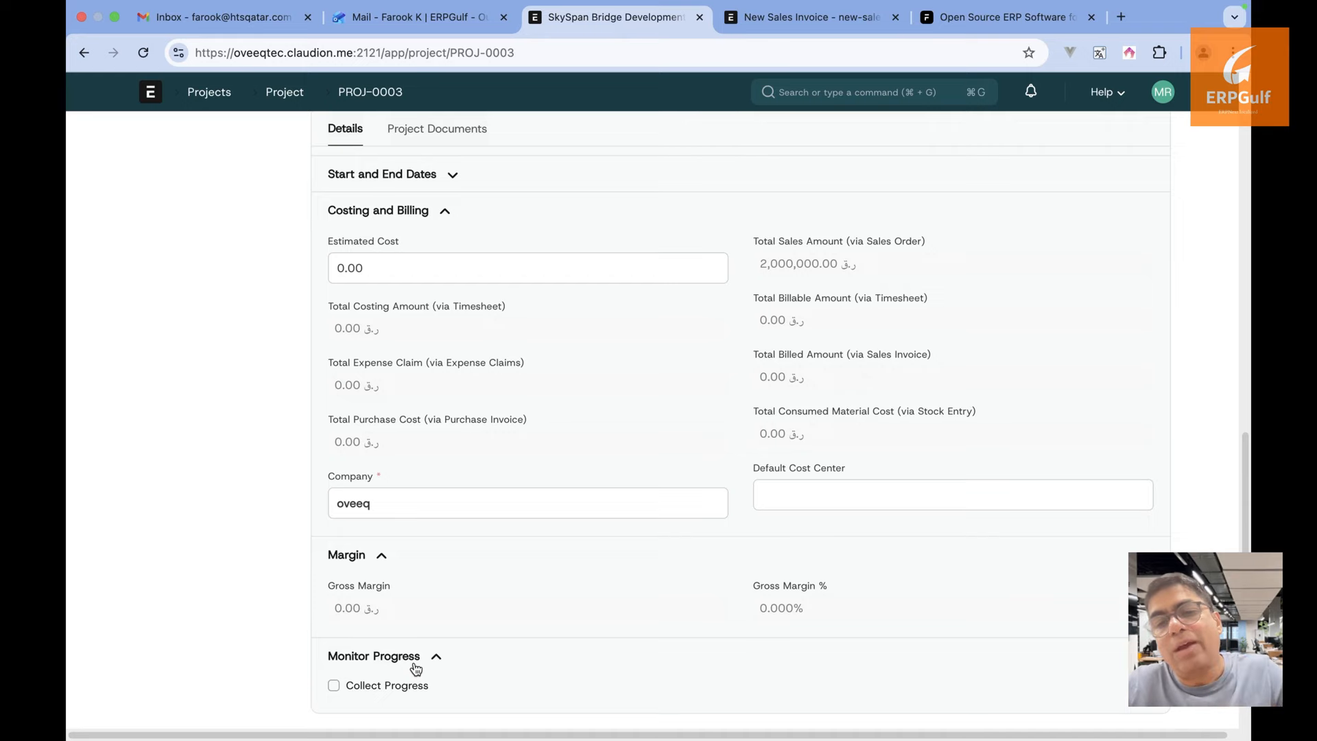
{"action": "scroll", "coordinate": [413, 661], "scroll_direction": "down", "scroll_amount": 1}
{"action": "scroll", "coordinate": [414, 661], "scroll_direction": "up", "scroll_amount": 15}
{"action": "scroll", "coordinate": [414, 661], "scroll_direction": "down", "scroll_amount": 2}
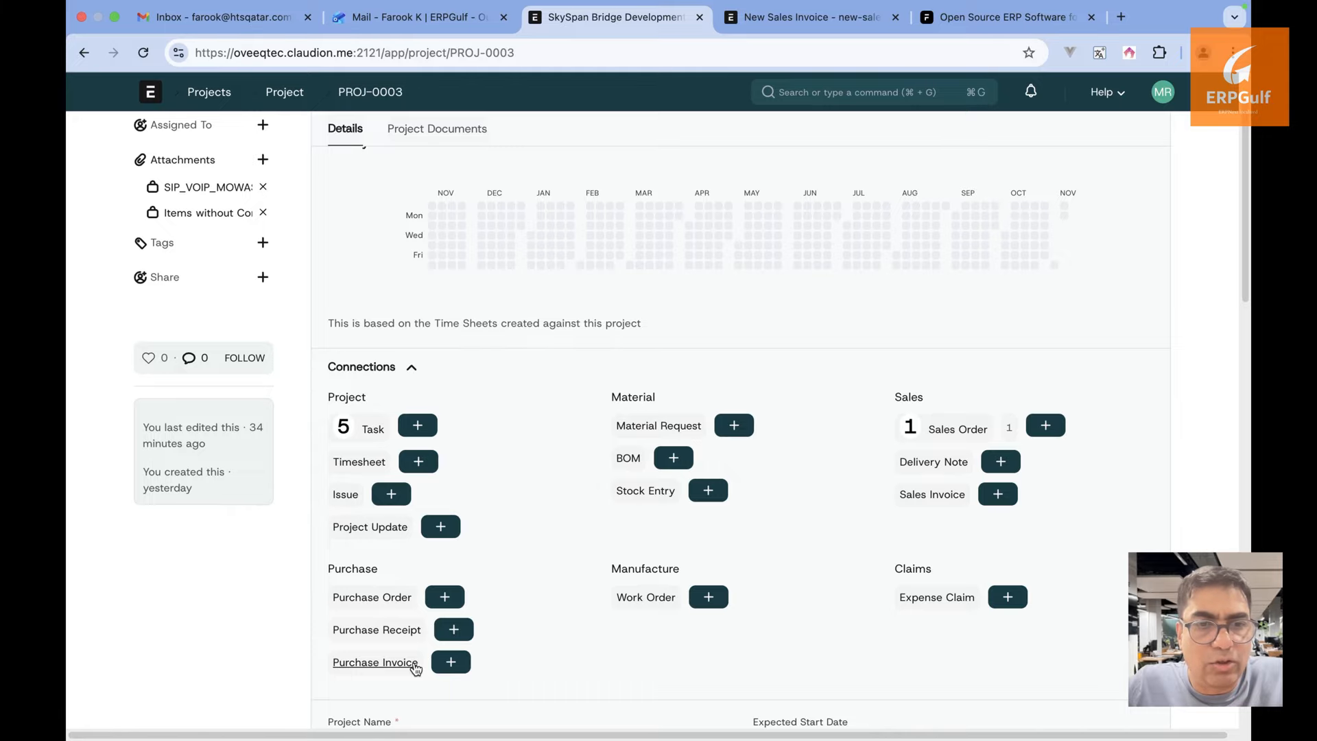
Find the Sales Invoice list via the 'sales in' search and view the invoices filtered by project
{"action": "left_click", "coordinate": [809, 25]}
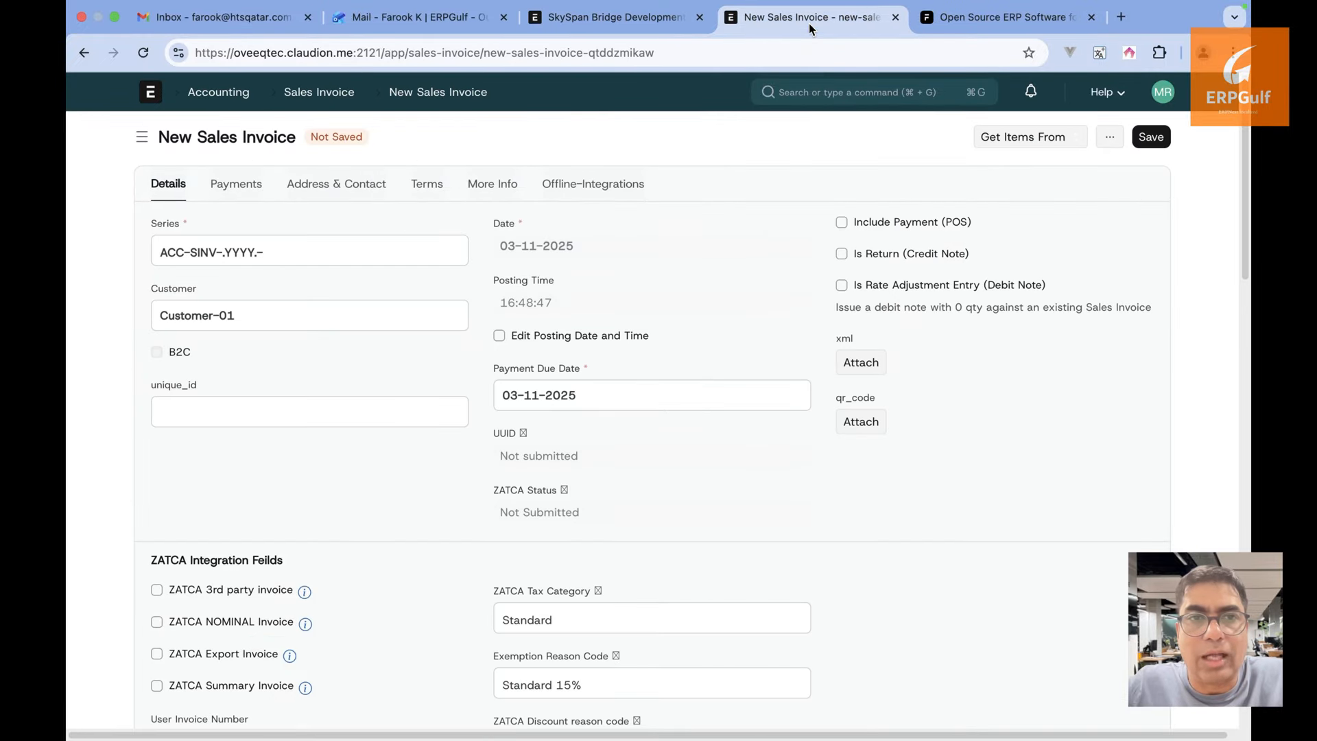
{"action": "left_click", "coordinate": [797, 96]}
{"action": "type", "text": "accoutn"}
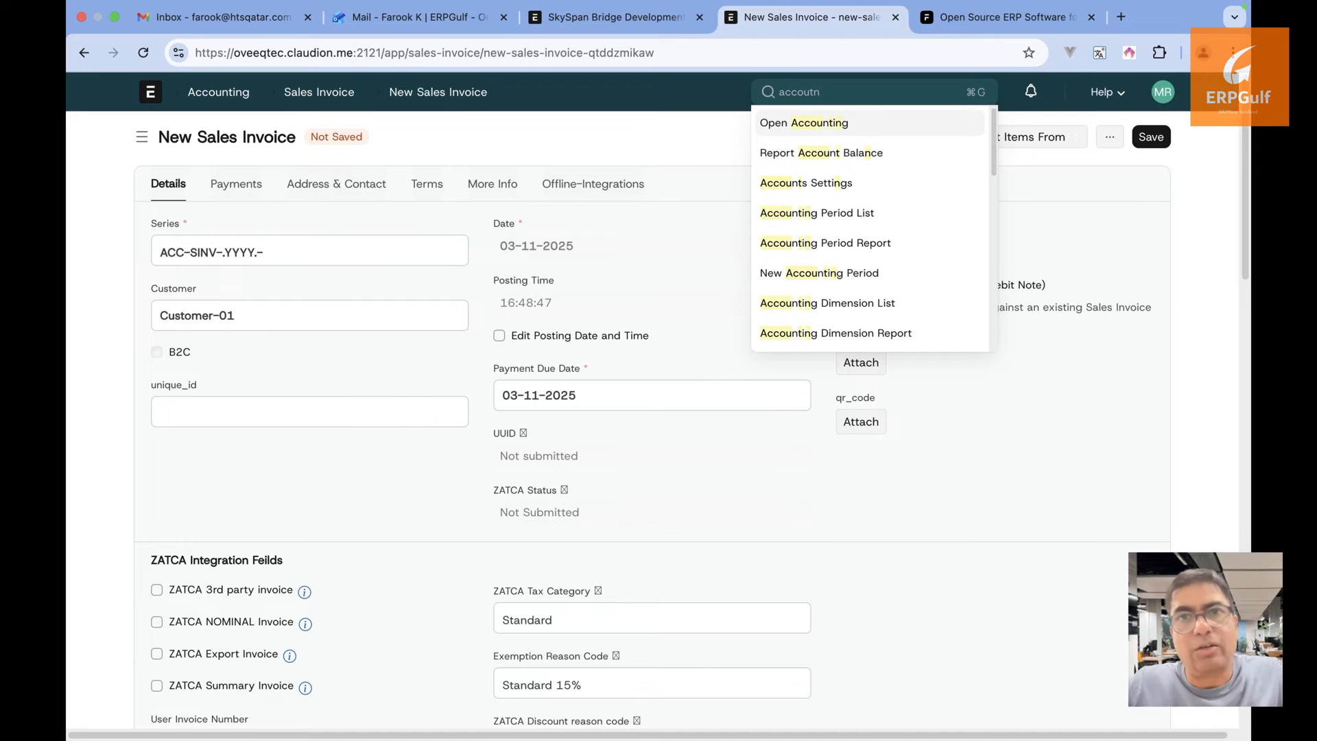
{"action": "key", "text": "super+a"}
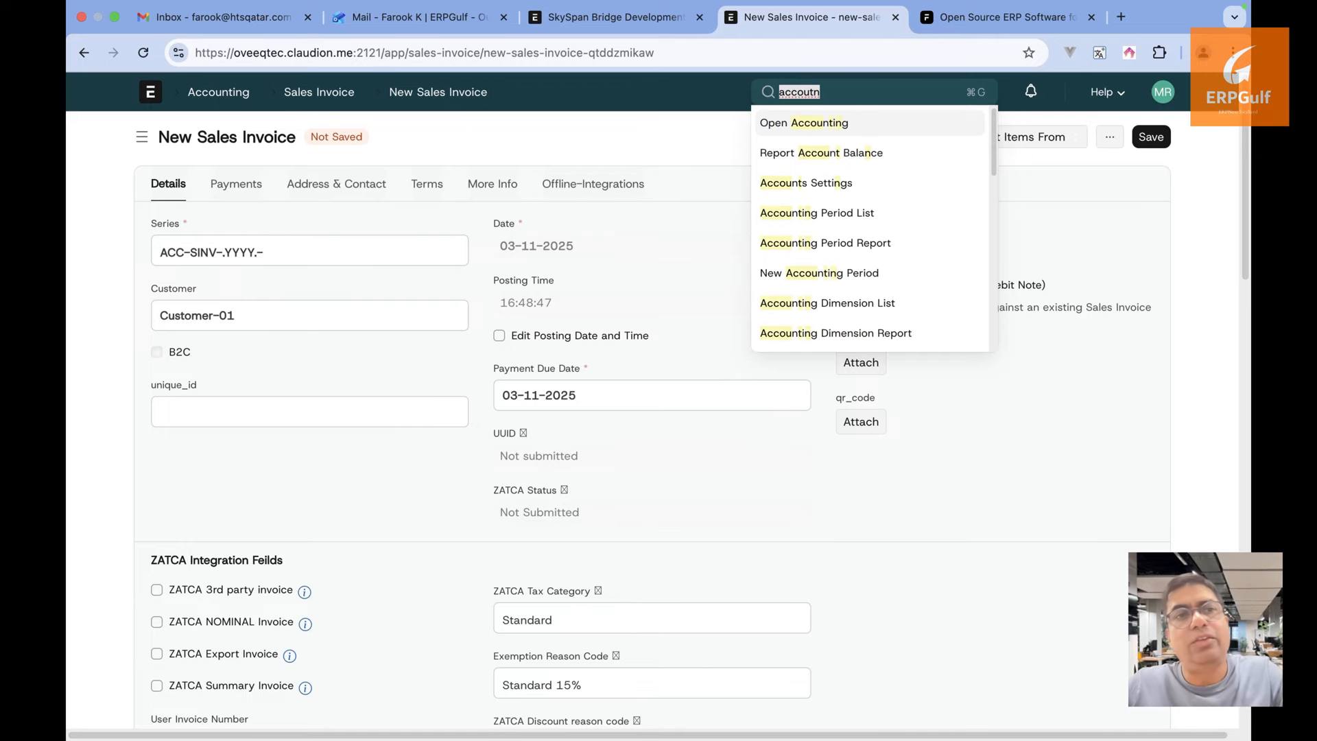
{"action": "type", "text": "sale"}
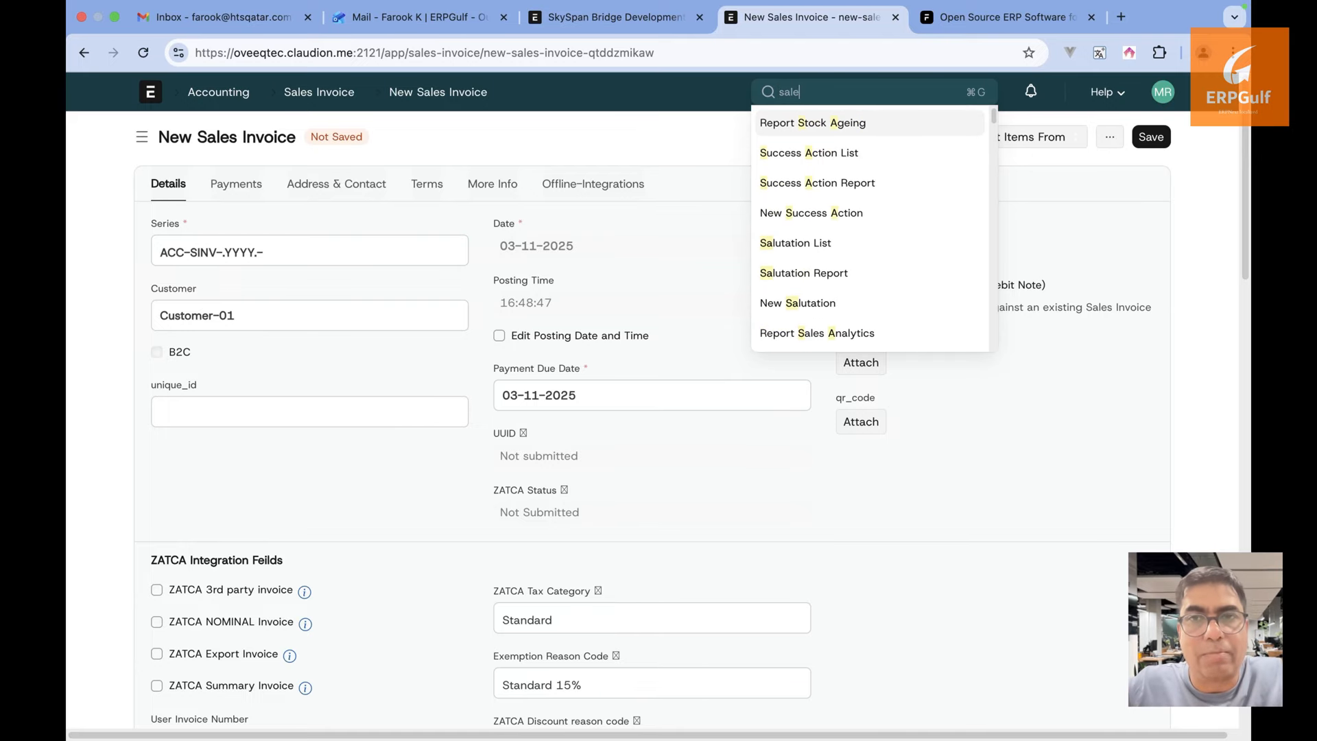
{"action": "type", "text": "s in"}
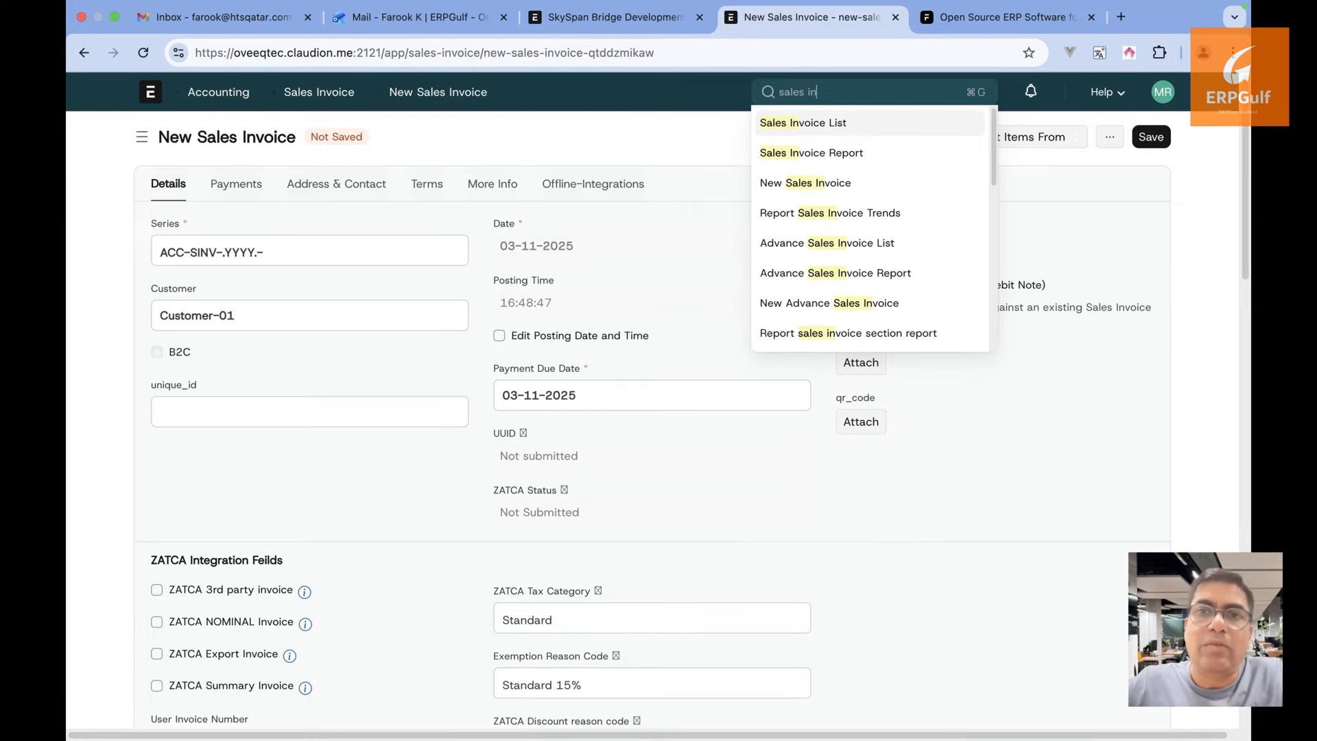
{"action": "left_click", "coordinate": [804, 124]}
{"action": "left_click", "coordinate": [607, 17]}
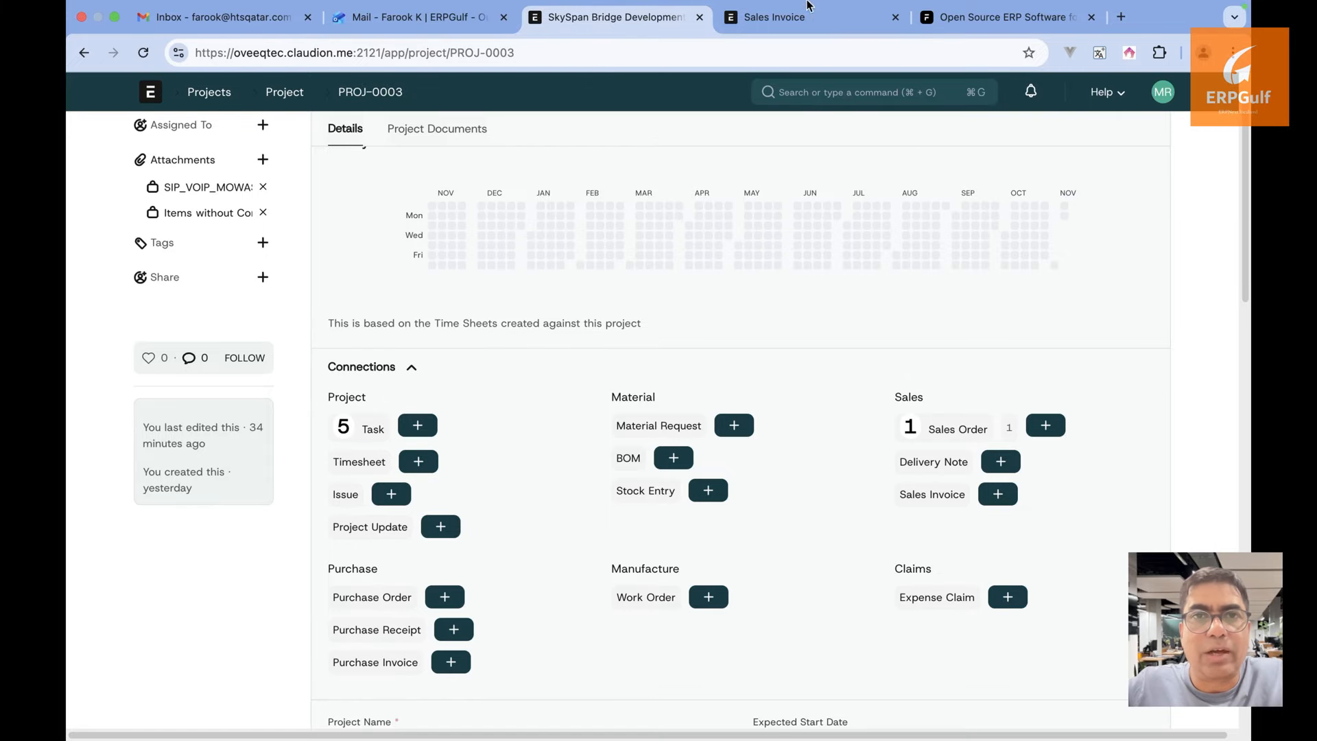
{"action": "left_click", "coordinate": [833, 20]}
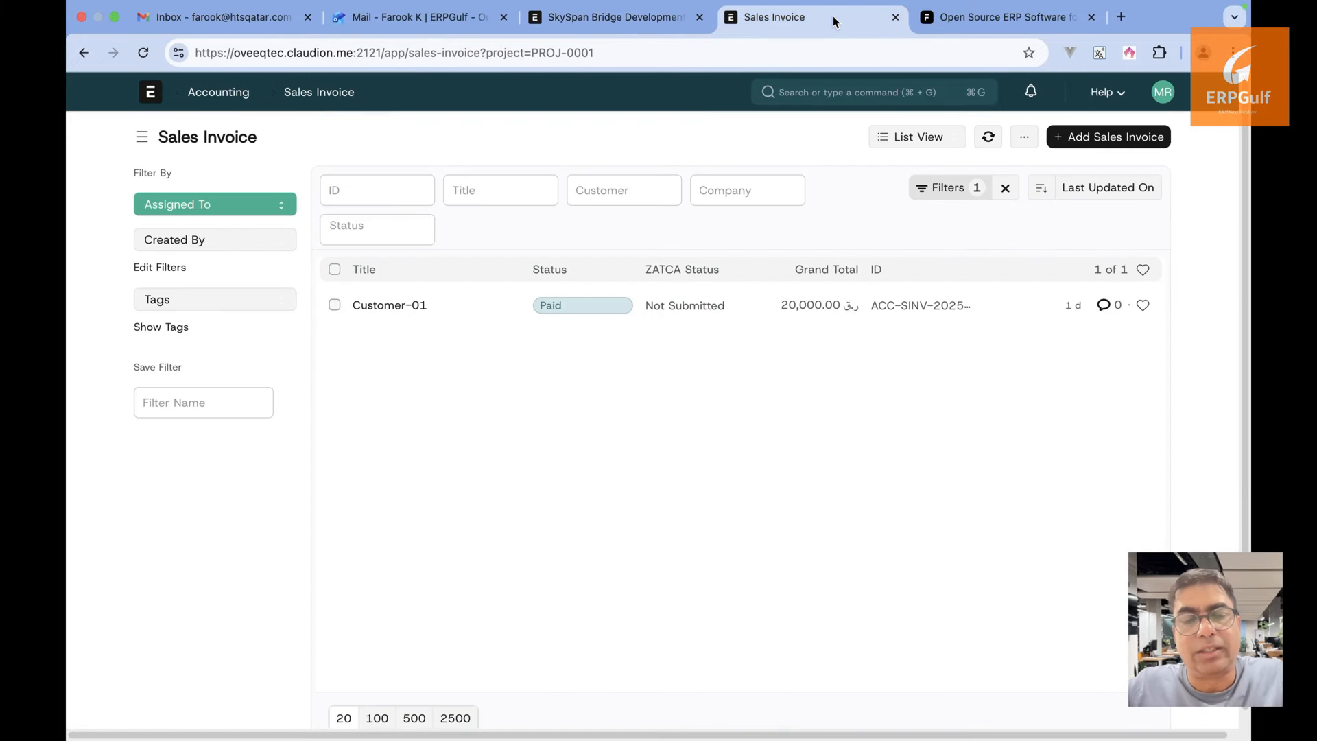
Start a new Sales Invoice for Customer-01 and scroll down to its empty Items table
{"action": "left_click", "coordinate": [1108, 145]}
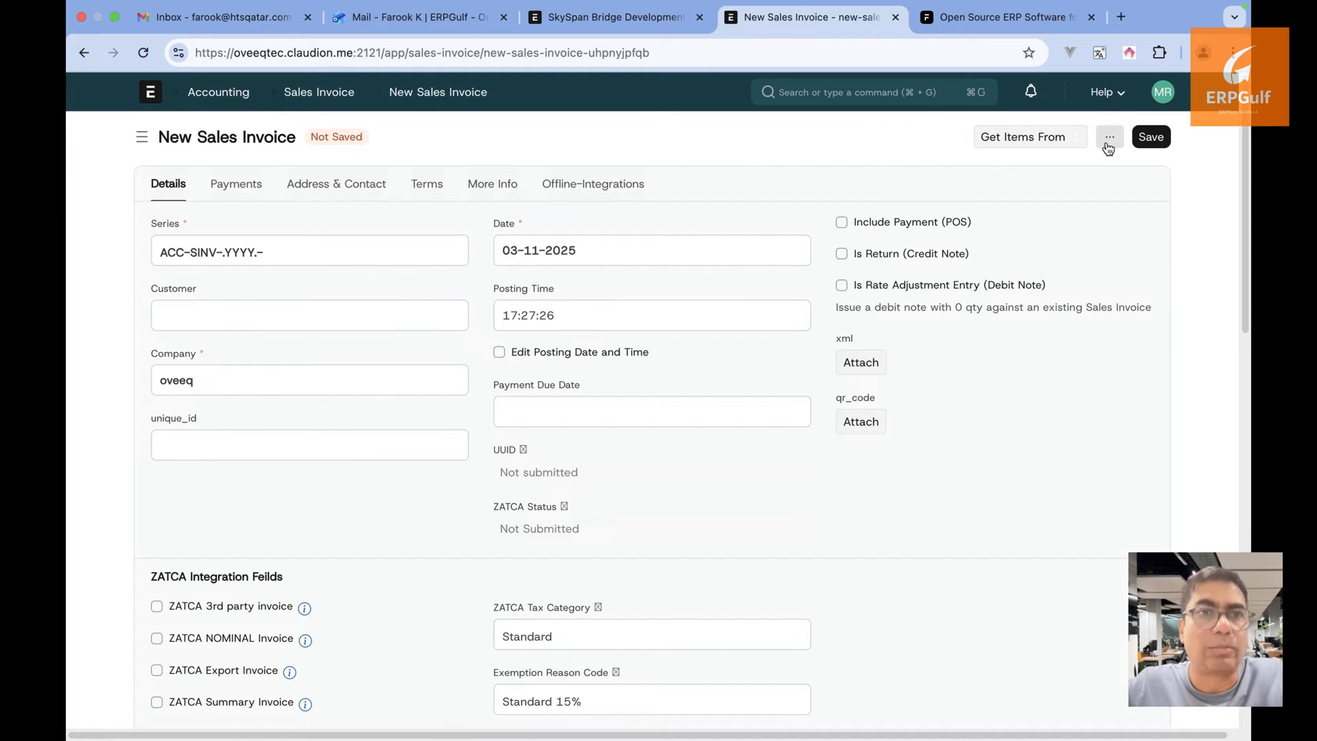
{"action": "left_click", "coordinate": [343, 311]}
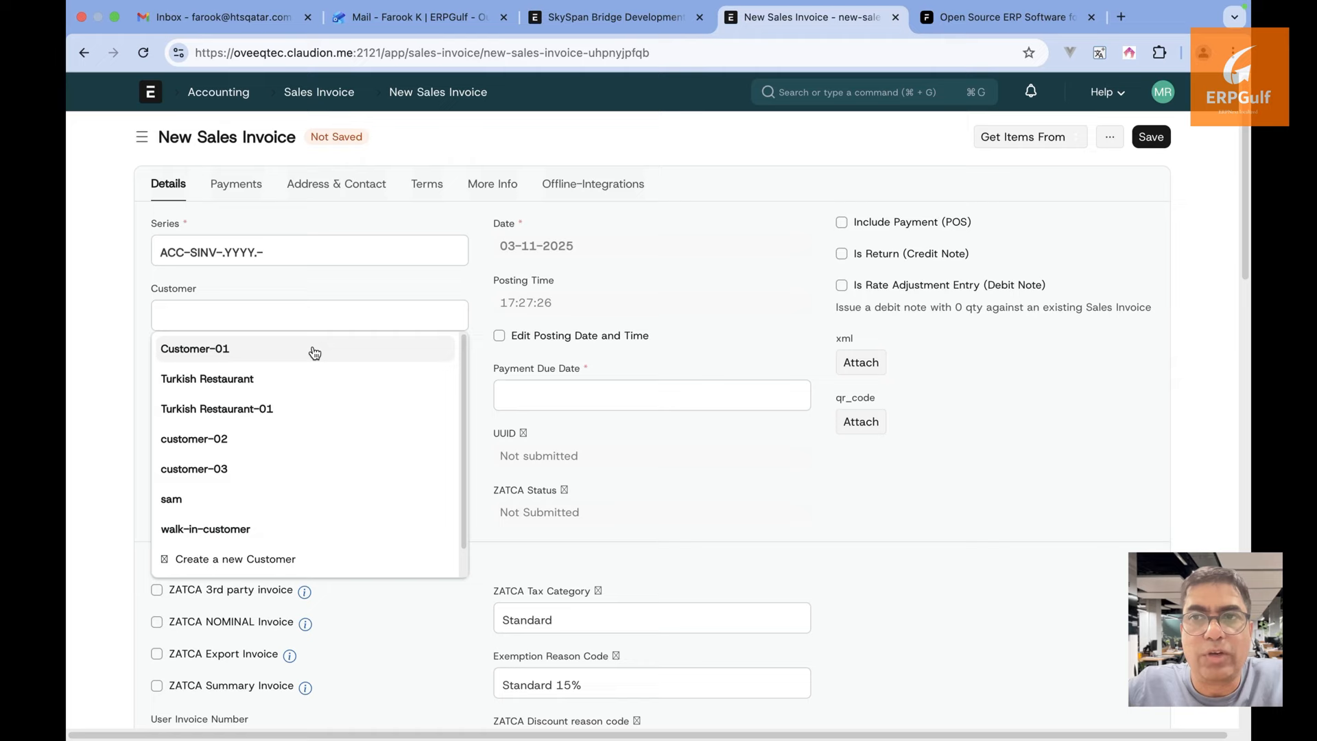
{"action": "left_click", "coordinate": [315, 352]}
{"action": "scroll", "coordinate": [614, 432], "scroll_direction": "down", "scroll_amount": 7}
{"action": "scroll", "coordinate": [614, 432], "scroll_direction": "down", "scroll_amount": 5}
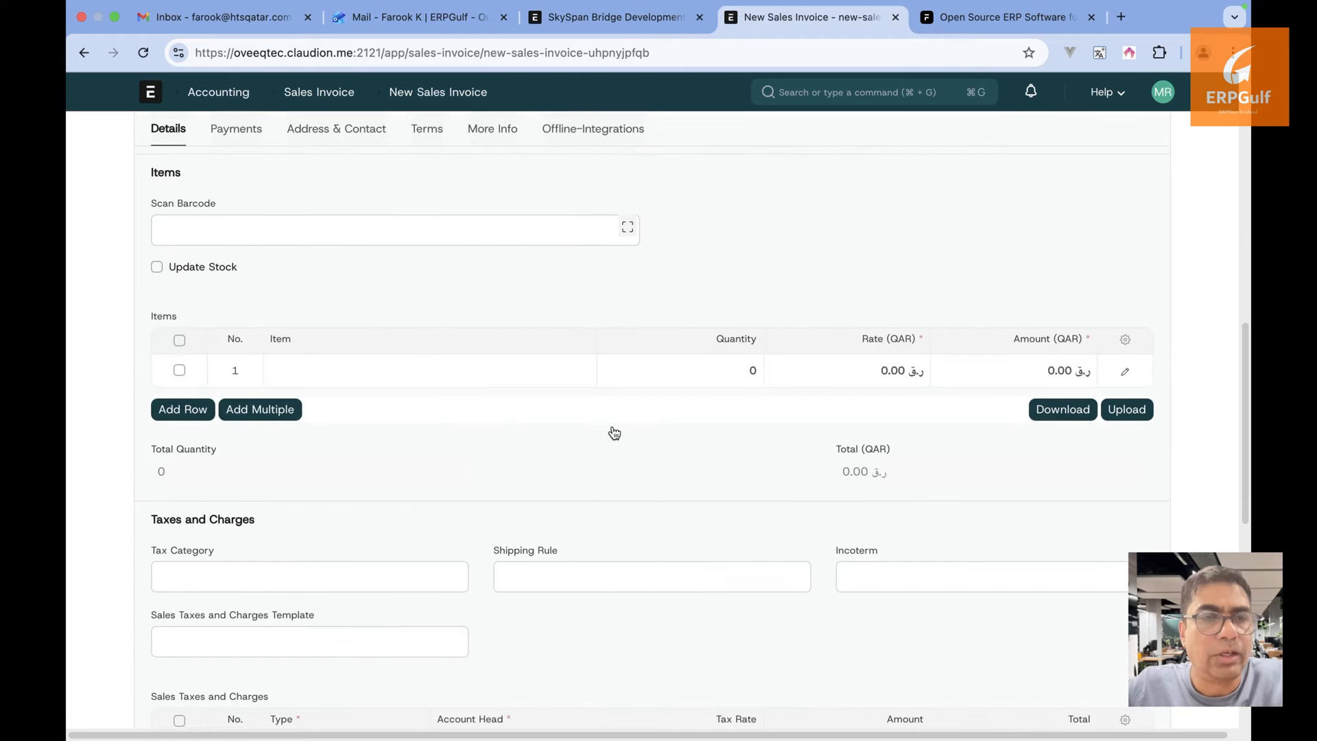
{"action": "left_click", "coordinate": [487, 371]}
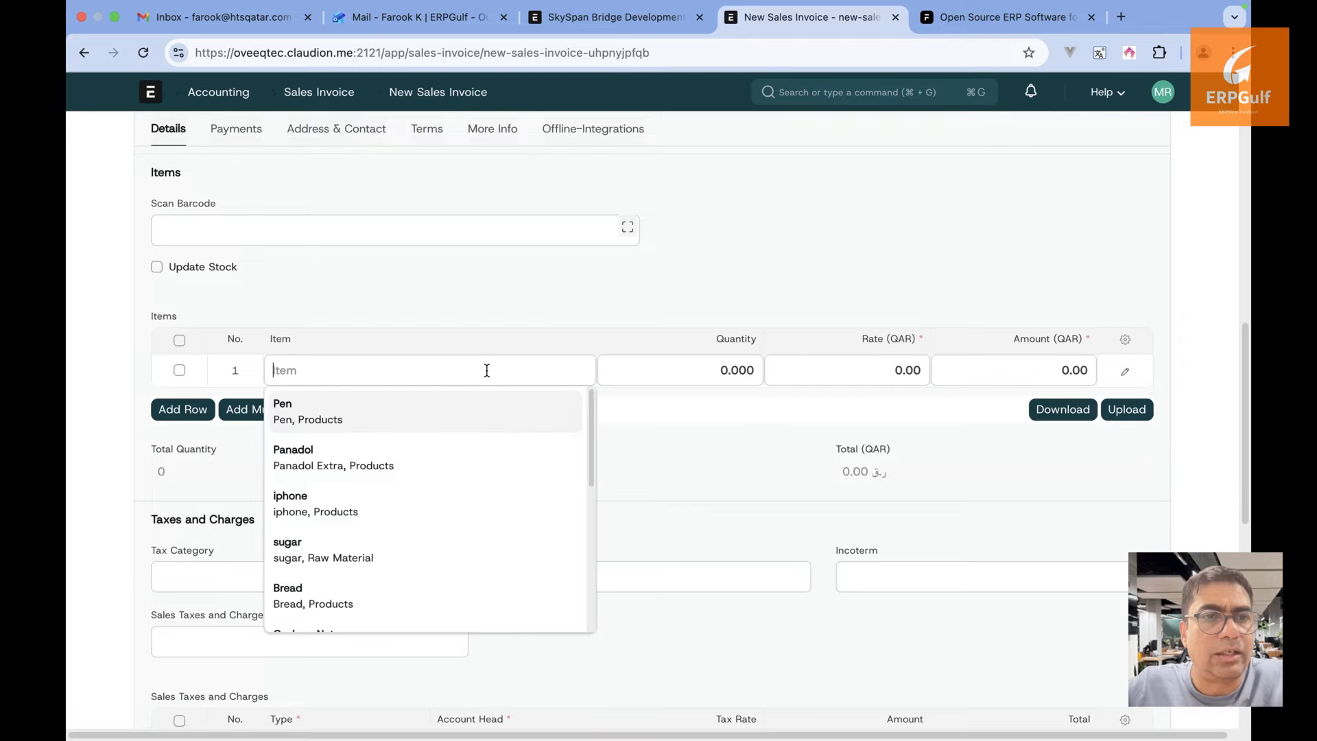
{"action": "left_click", "coordinate": [788, 237]}
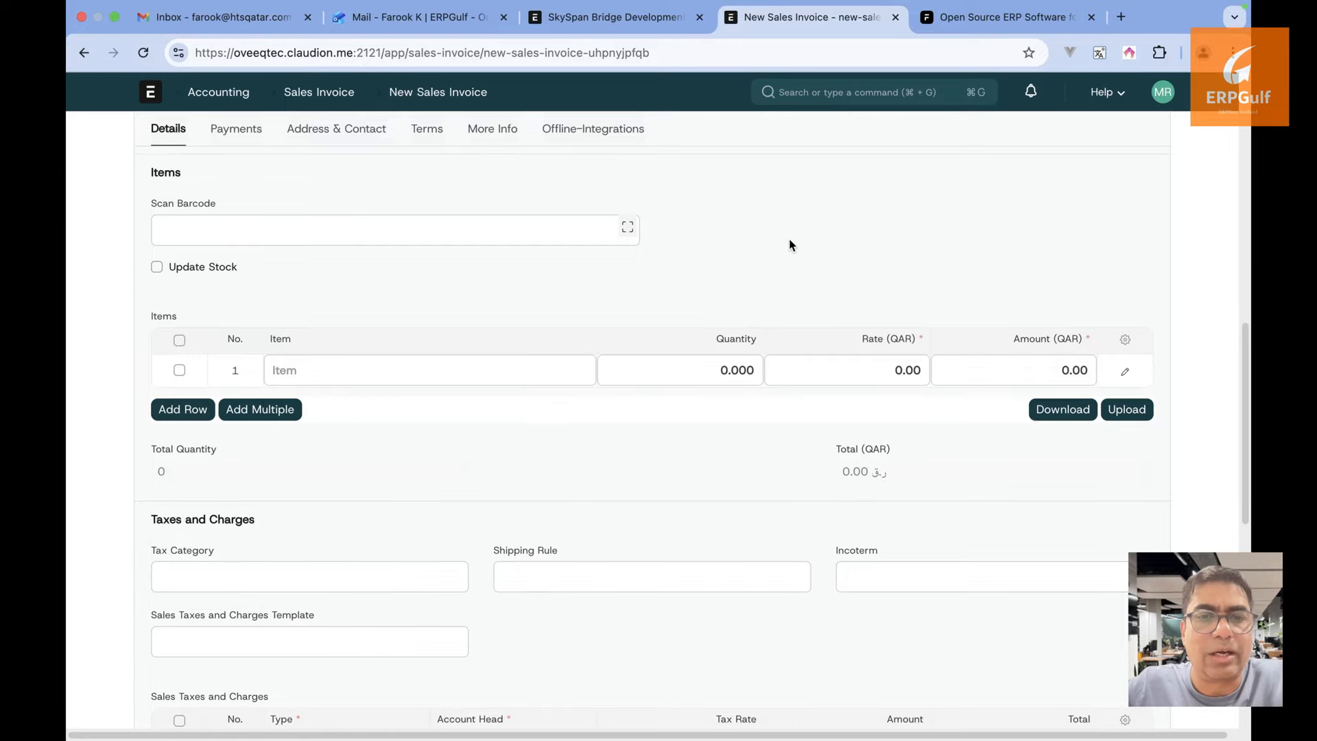
{"action": "left_click", "coordinate": [909, 100]}
Create a new Purchase Invoice for Supplier-01 with Coarse Aggregate (20 mm crushed stone) as its first item
{"action": "type", "text": "purchs"}
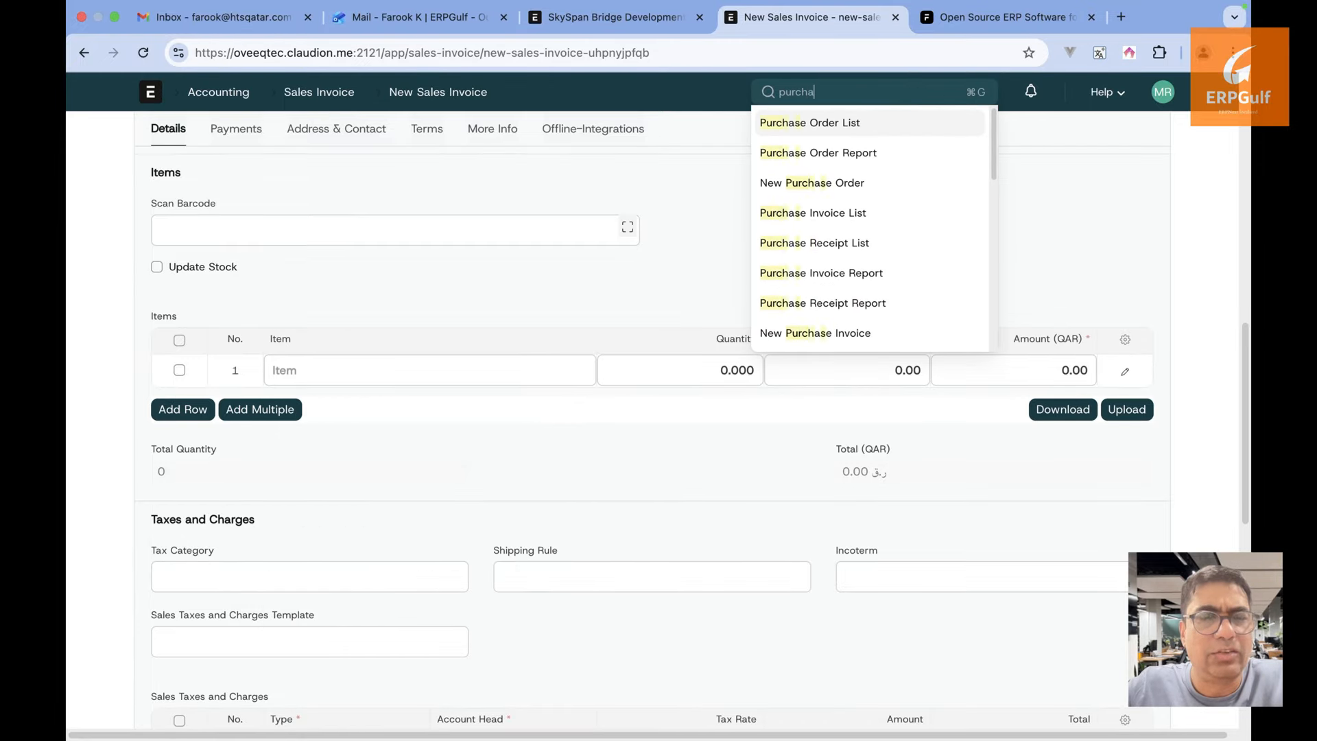
{"action": "type", "text": "se in"}
{"action": "left_click", "coordinate": [899, 125]}
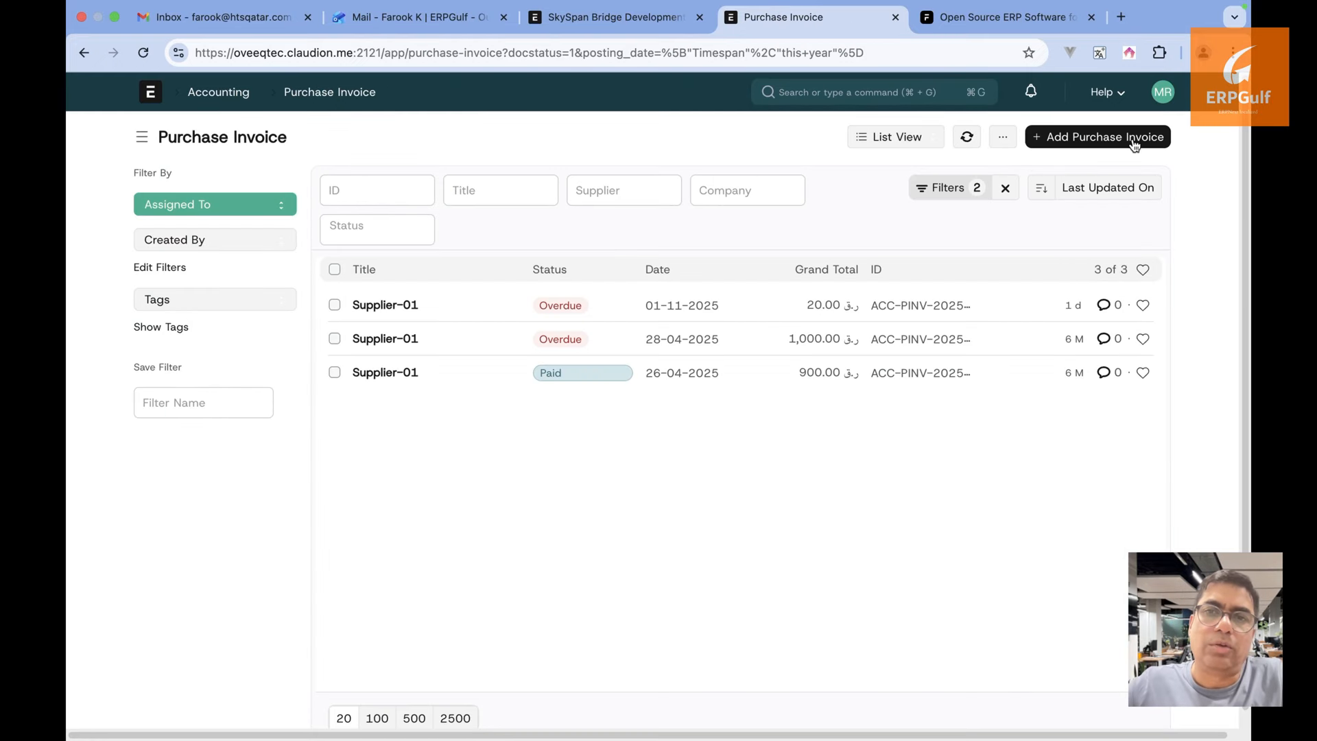
{"action": "left_click", "coordinate": [1134, 143]}
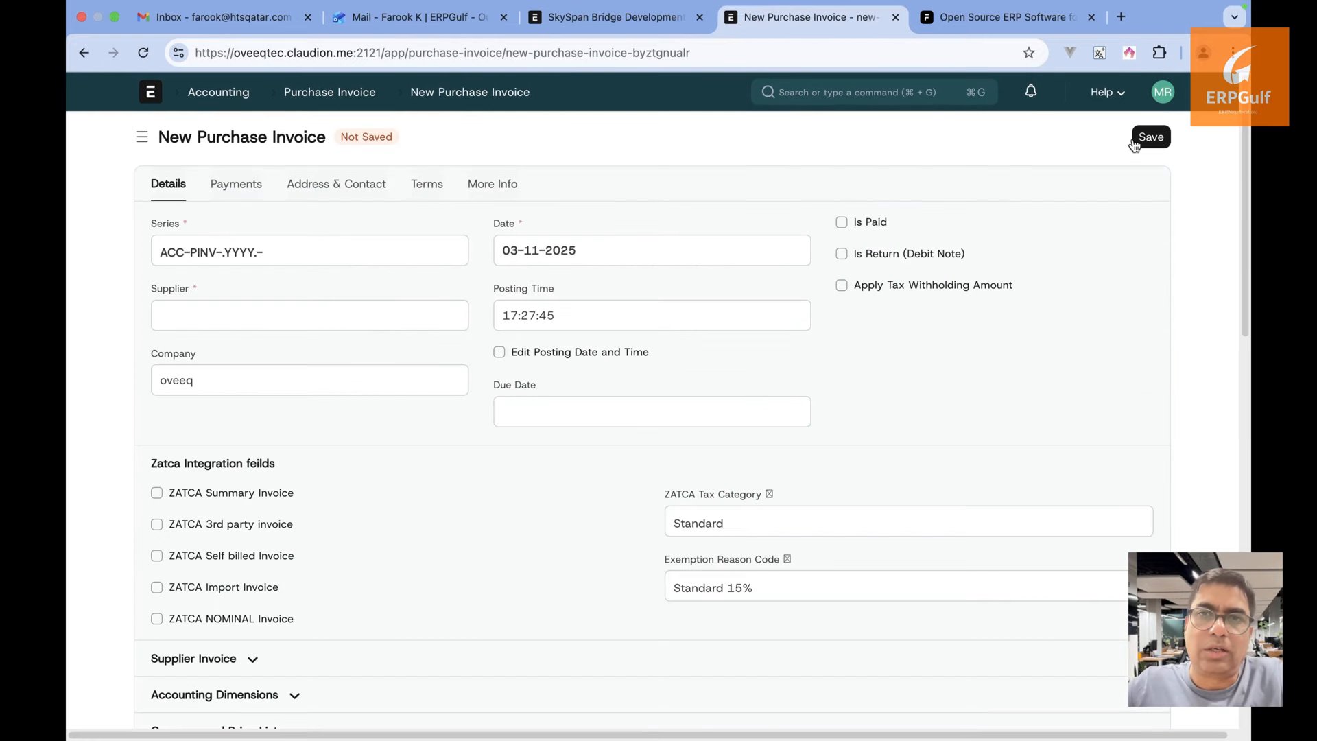
{"action": "left_click", "coordinate": [371, 314]}
{"action": "left_click", "coordinate": [359, 346]}
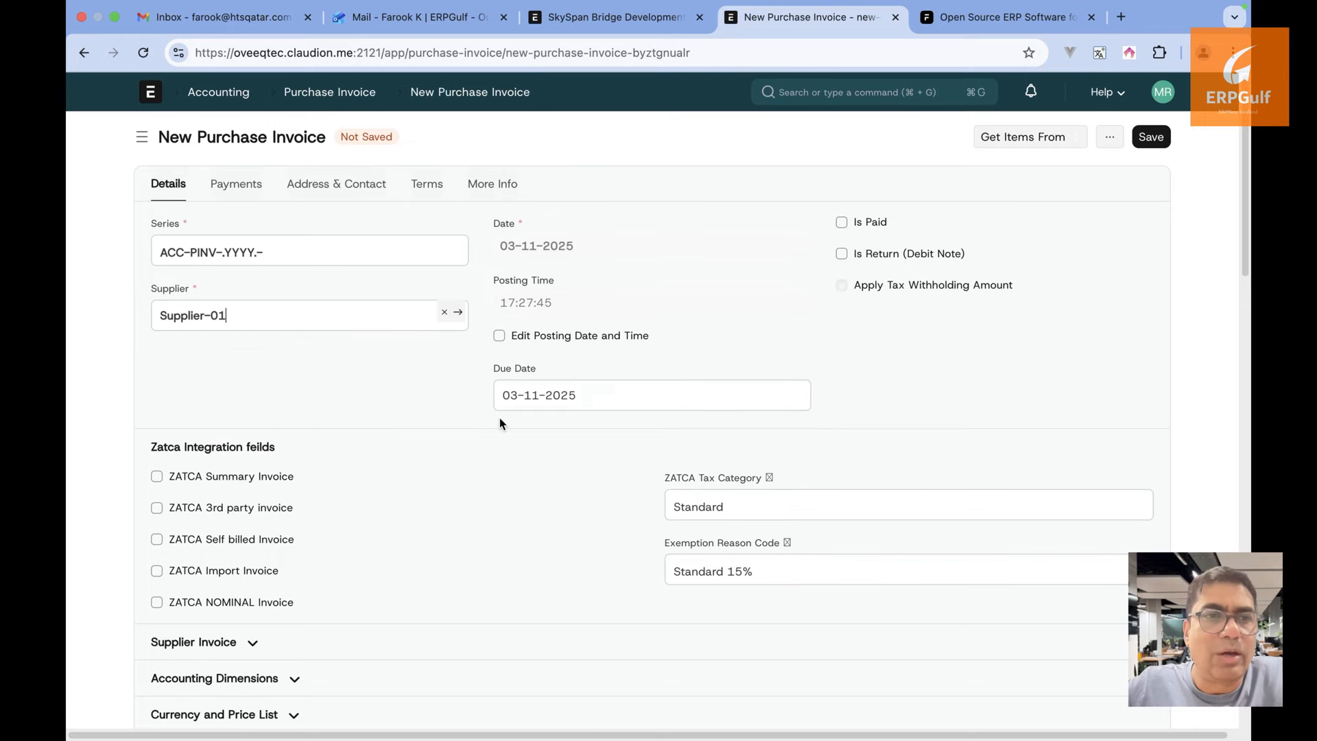
{"action": "scroll", "coordinate": [499, 418], "scroll_direction": "down", "scroll_amount": 5}
{"action": "left_click", "coordinate": [427, 556]}
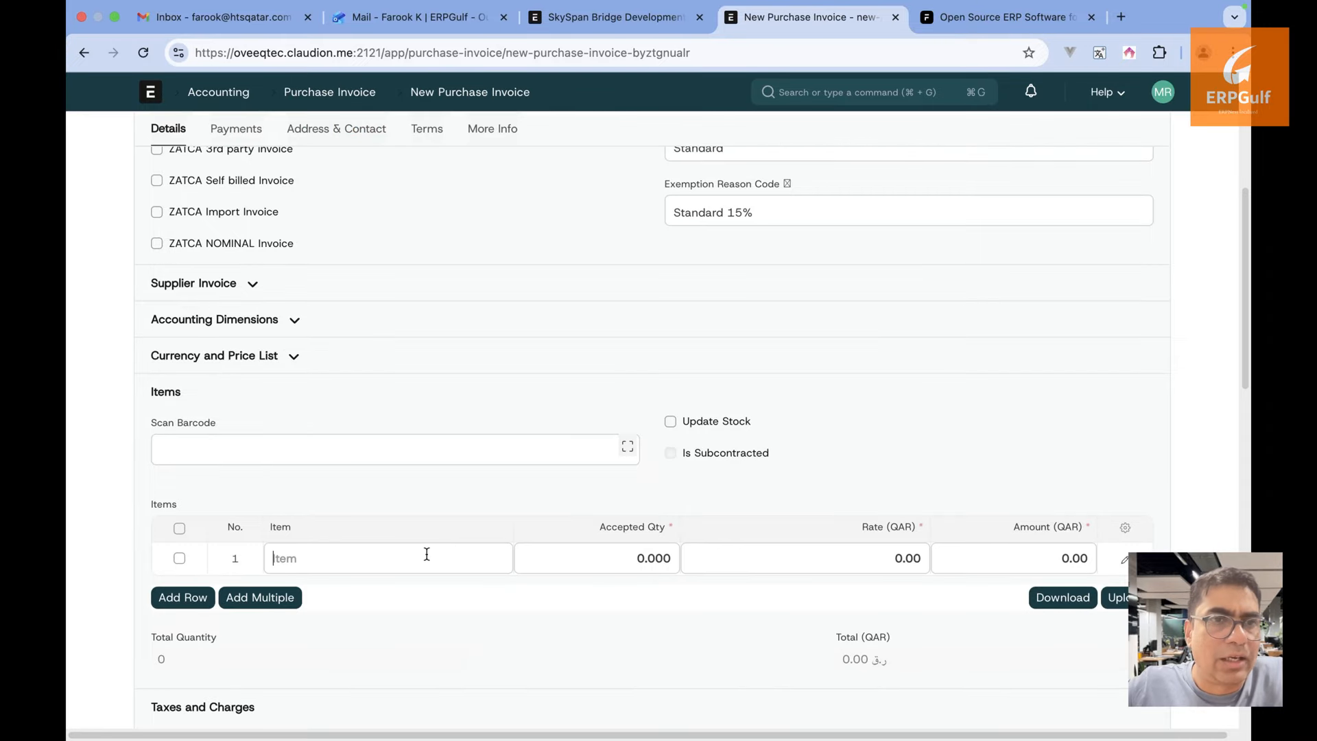
{"action": "scroll", "coordinate": [426, 629], "scroll_direction": "down", "scroll_amount": 5}
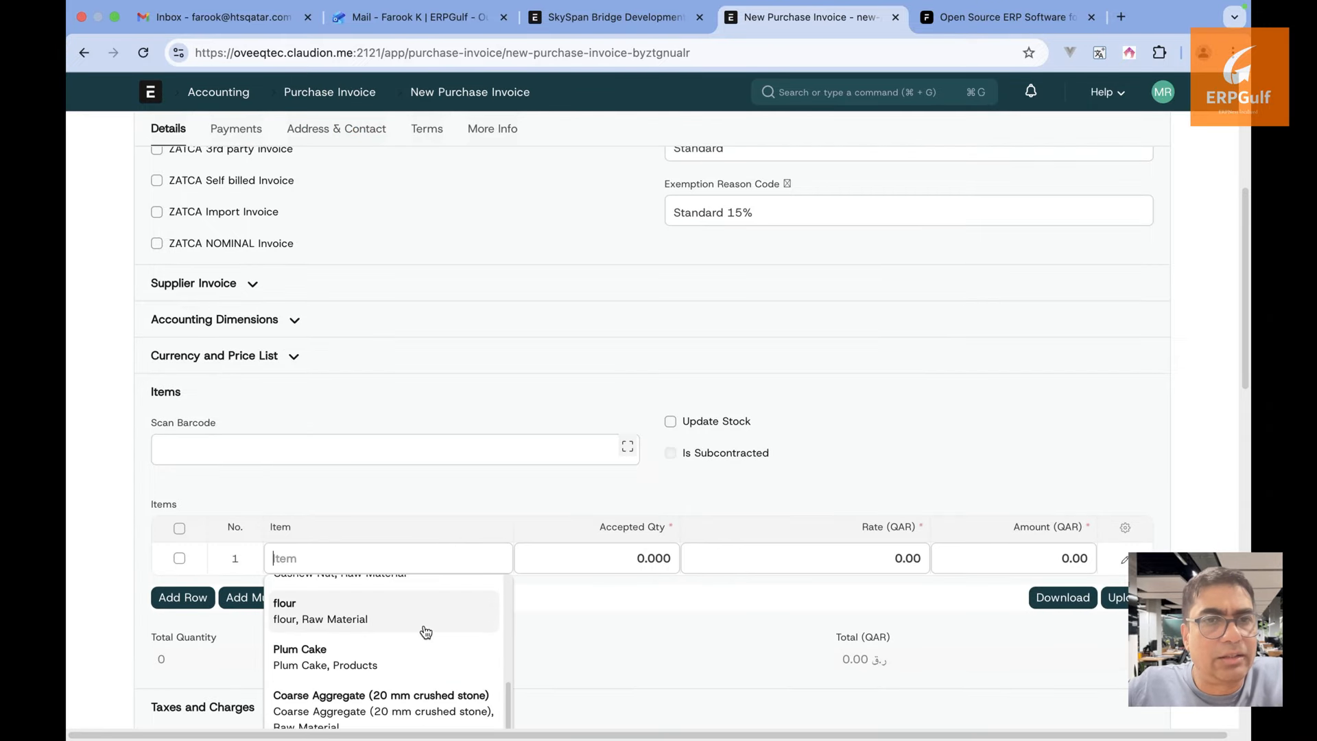
{"action": "scroll", "coordinate": [426, 631], "scroll_direction": "down", "scroll_amount": 1}
{"action": "left_click", "coordinate": [432, 651]}
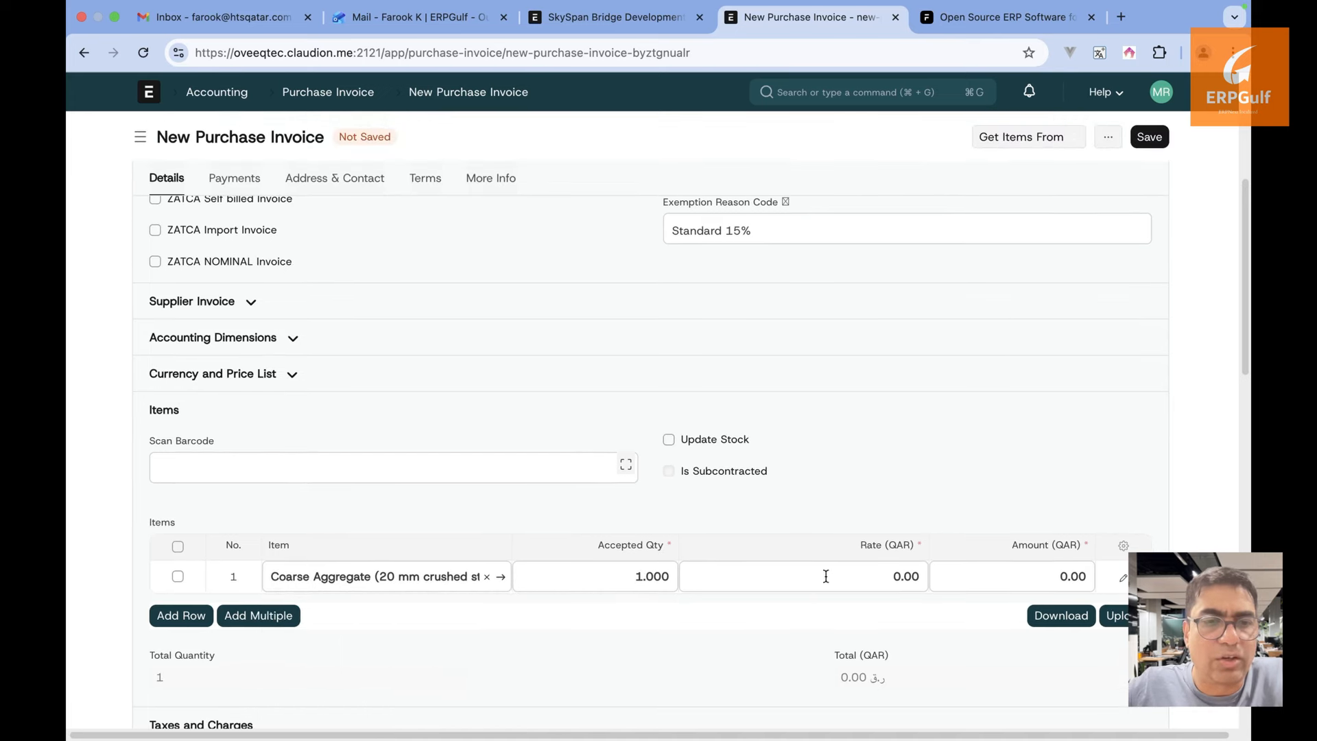
Set Coarse Aggregate's rate to 20,000, delete the empty second row, and save the draft invoice
{"action": "left_click", "coordinate": [832, 574]}
{"action": "type", "text": "1000"}
{"action": "key", "text": "Return"}
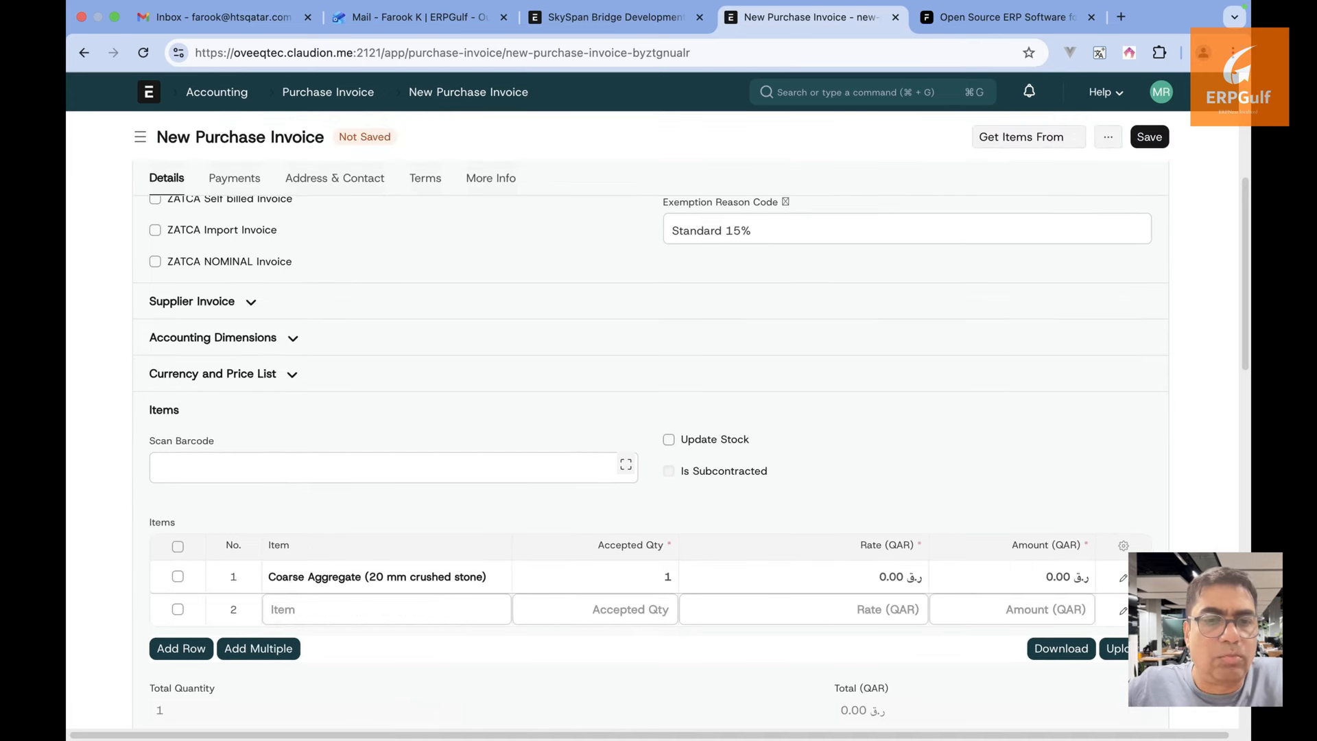
{"action": "left_click", "coordinate": [803, 575]}
{"action": "type", "text": "20000"}
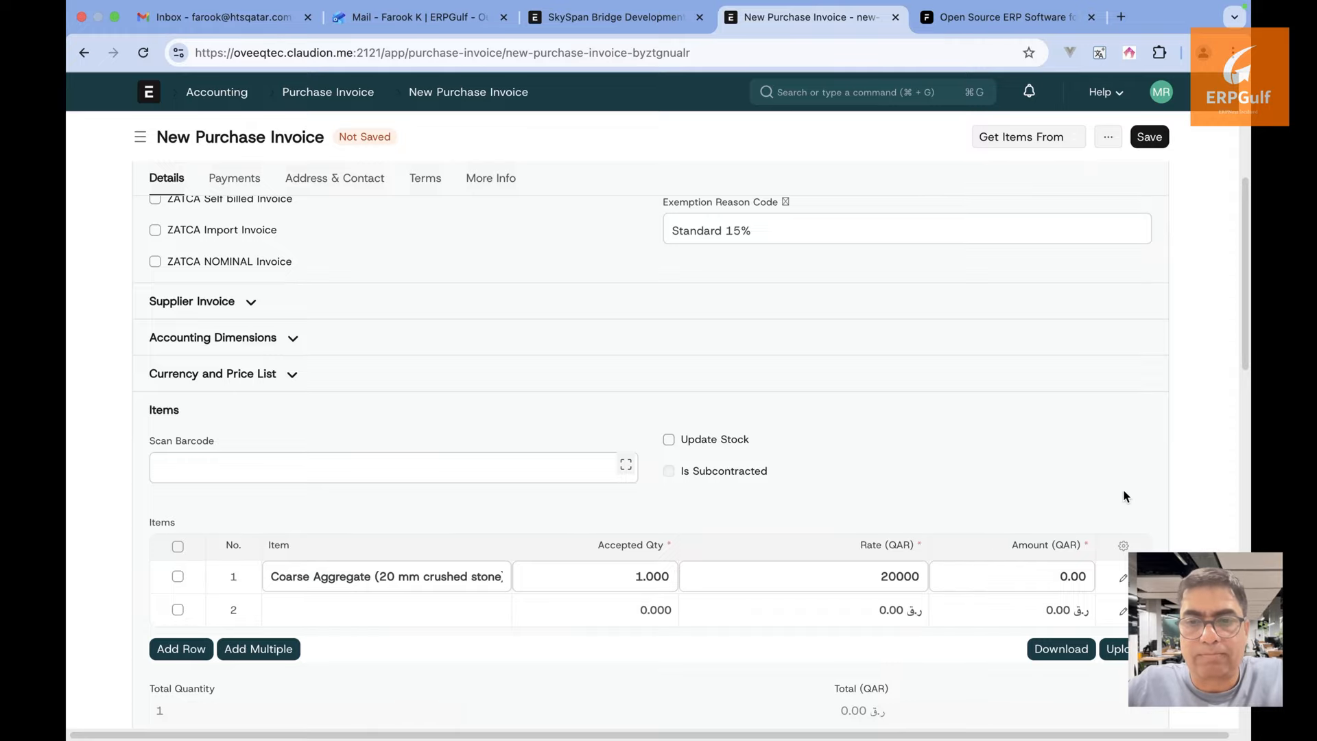
{"action": "left_click", "coordinate": [1140, 483]}
{"action": "scroll", "coordinate": [1142, 488], "scroll_direction": "down", "scroll_amount": 2}
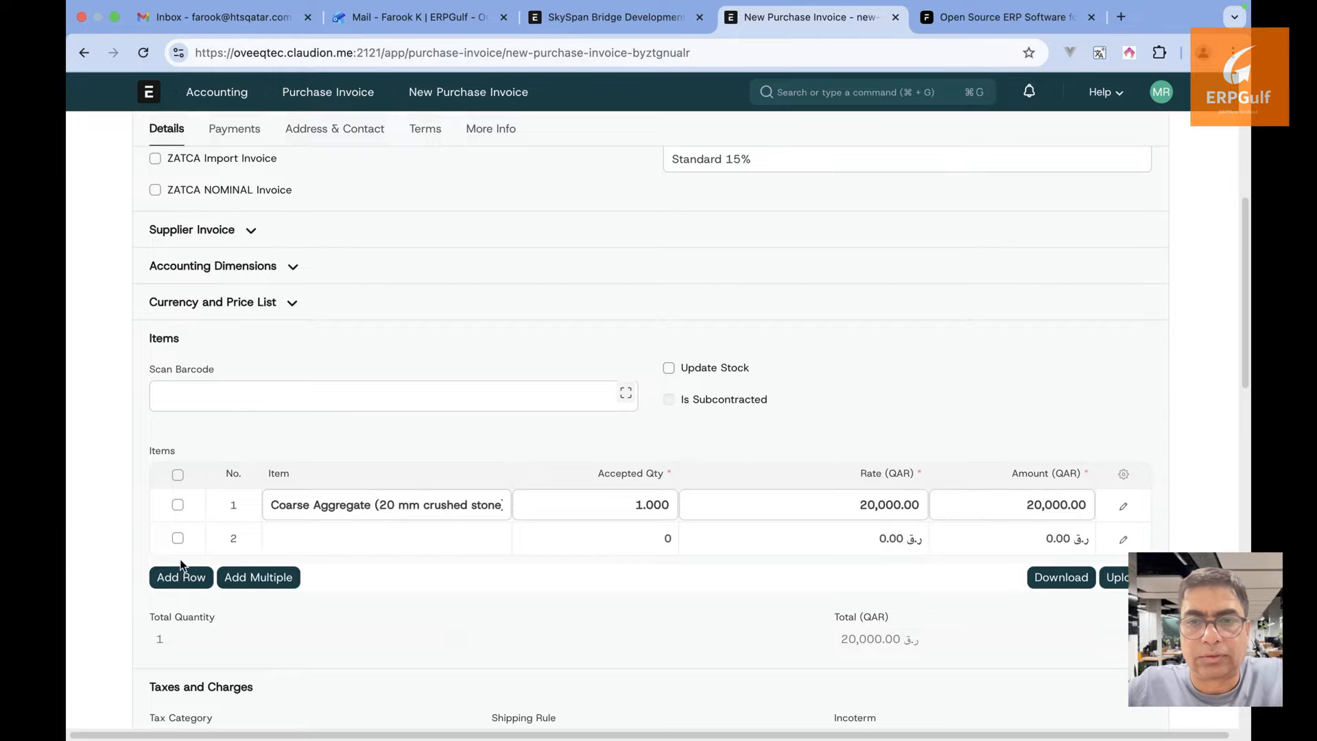
{"action": "left_click", "coordinate": [178, 538]}
{"action": "left_click", "coordinate": [186, 583]}
{"action": "scroll", "coordinate": [186, 583], "scroll_direction": "down", "scroll_amount": 10}
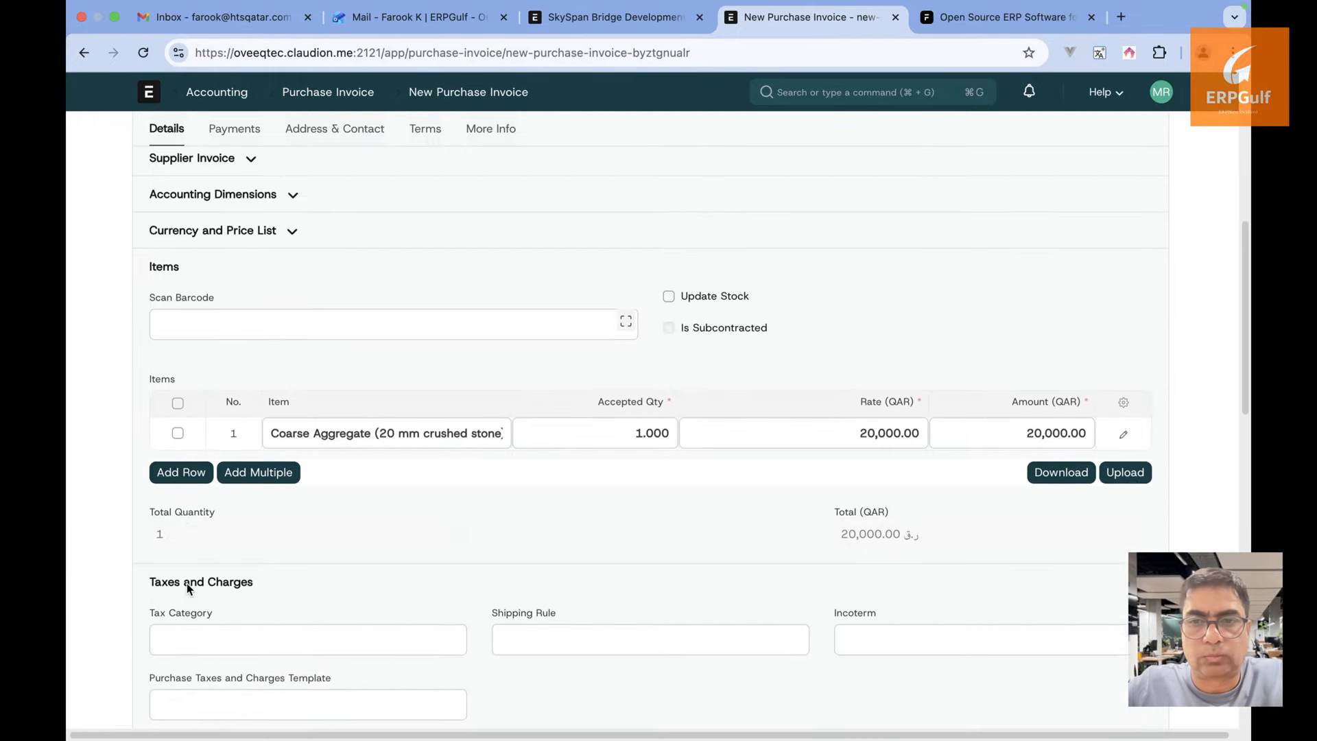
{"action": "scroll", "coordinate": [187, 583], "scroll_direction": "down", "scroll_amount": 3}
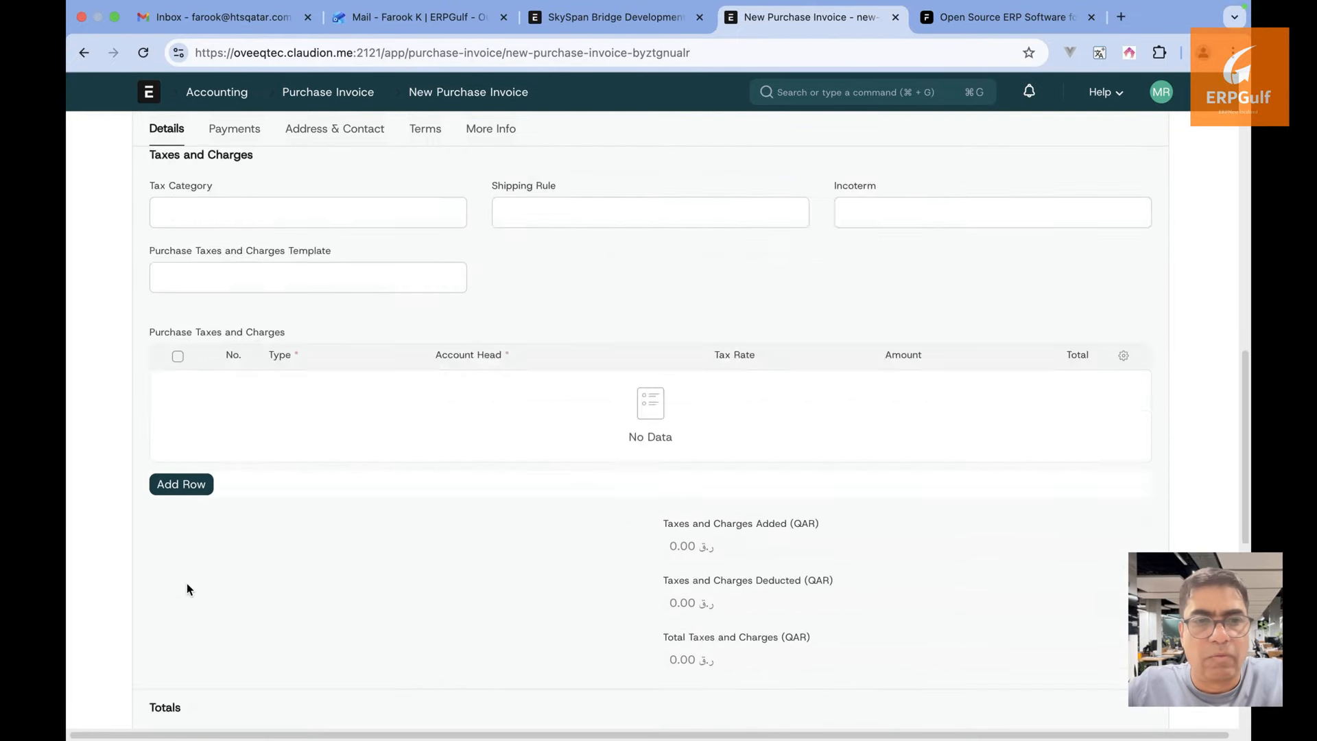
{"action": "scroll", "coordinate": [186, 583], "scroll_direction": "up", "scroll_amount": 15}
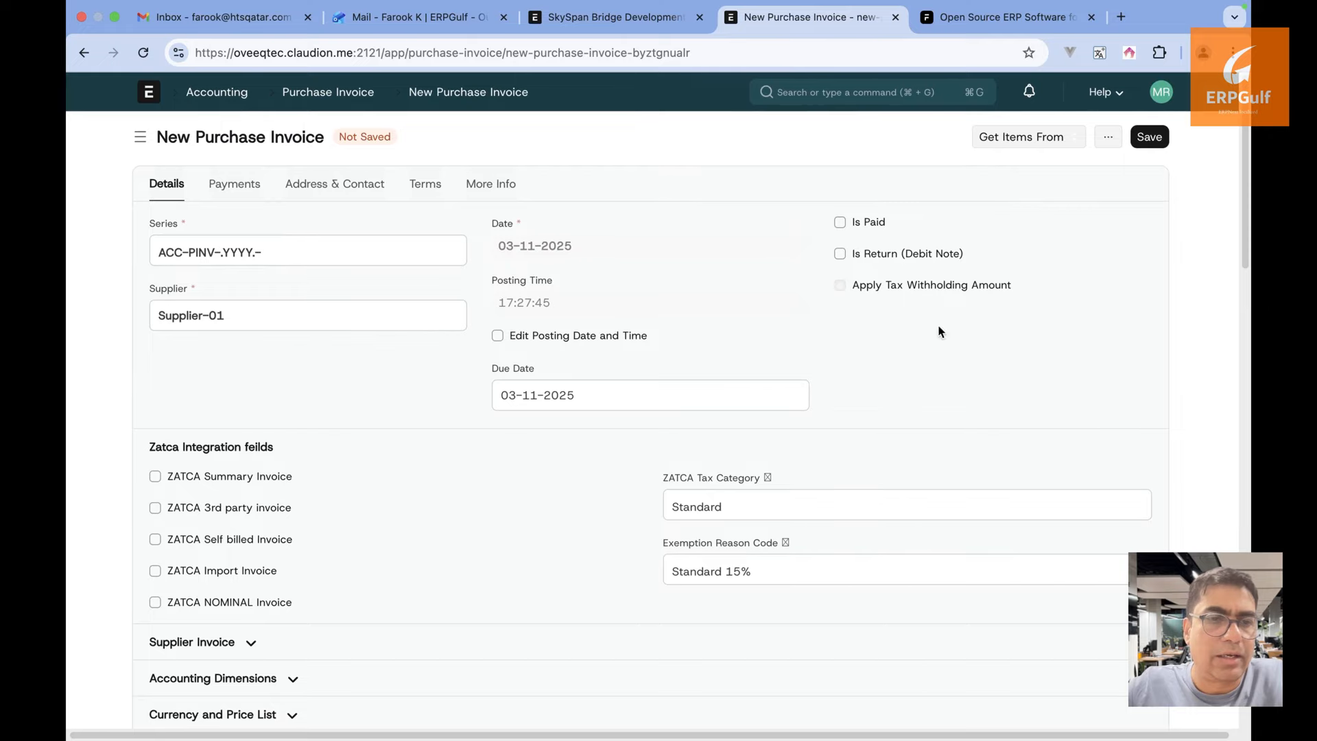
{"action": "left_click", "coordinate": [1149, 138]}
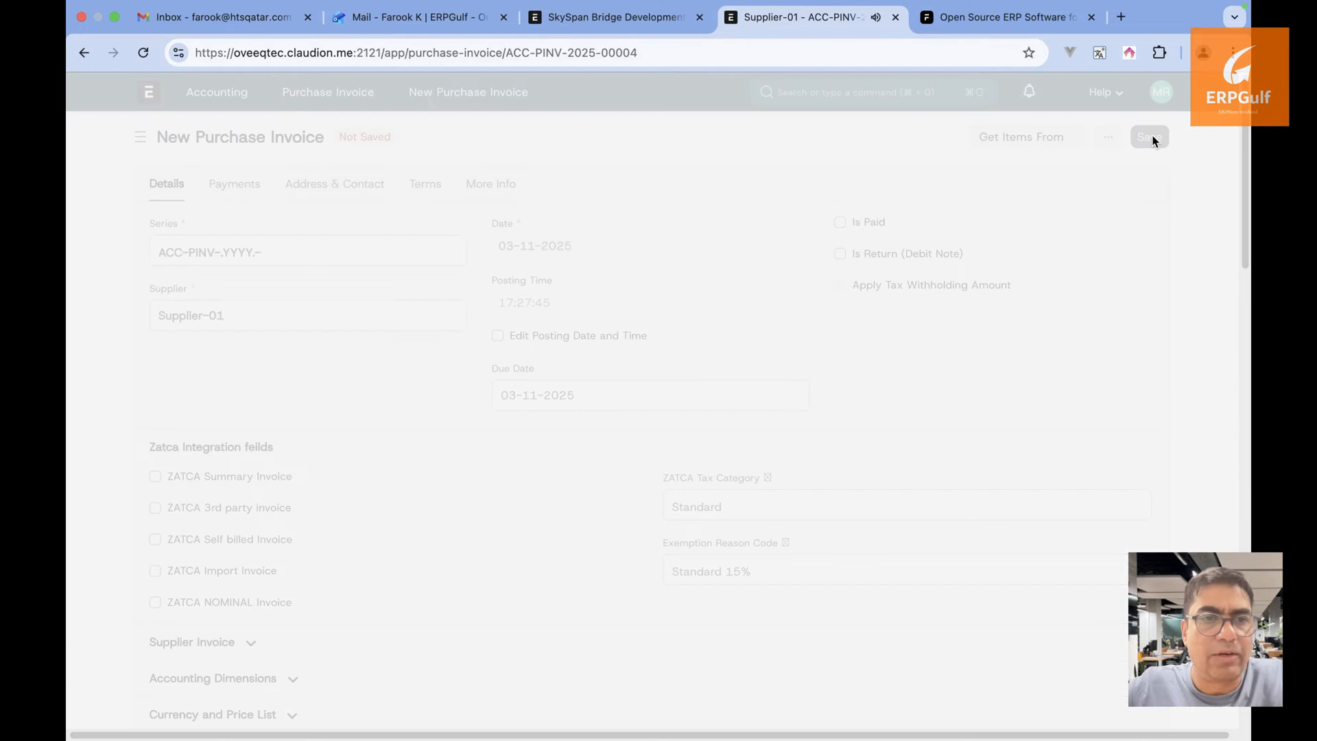
Under Accounting Dimensions, set the purchase invoice's Project to SkySpan Bridge Development
{"action": "scroll", "coordinate": [335, 604], "scroll_direction": "down", "scroll_amount": 5}
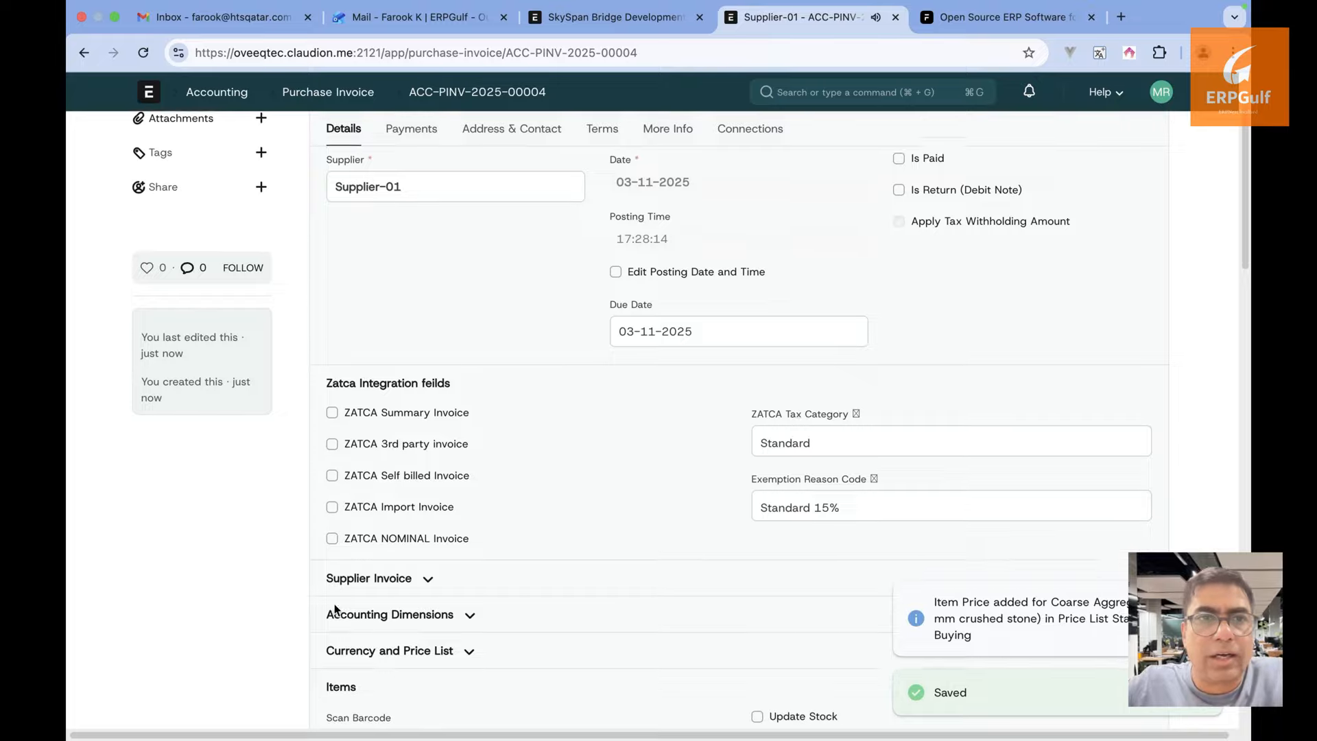
{"action": "scroll", "coordinate": [468, 532], "scroll_direction": "down", "scroll_amount": 2}
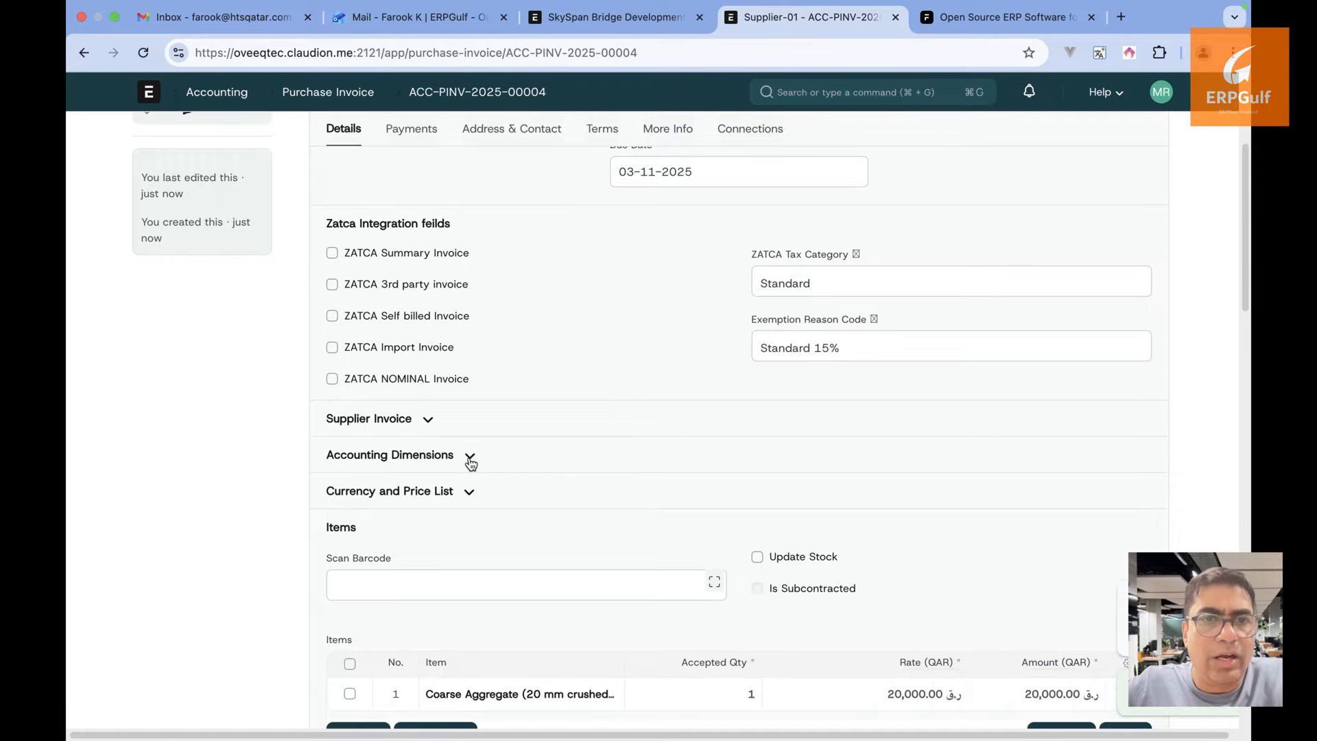
{"action": "left_click", "coordinate": [469, 456]}
{"action": "scroll", "coordinate": [470, 459], "scroll_direction": "down", "scroll_amount": 2}
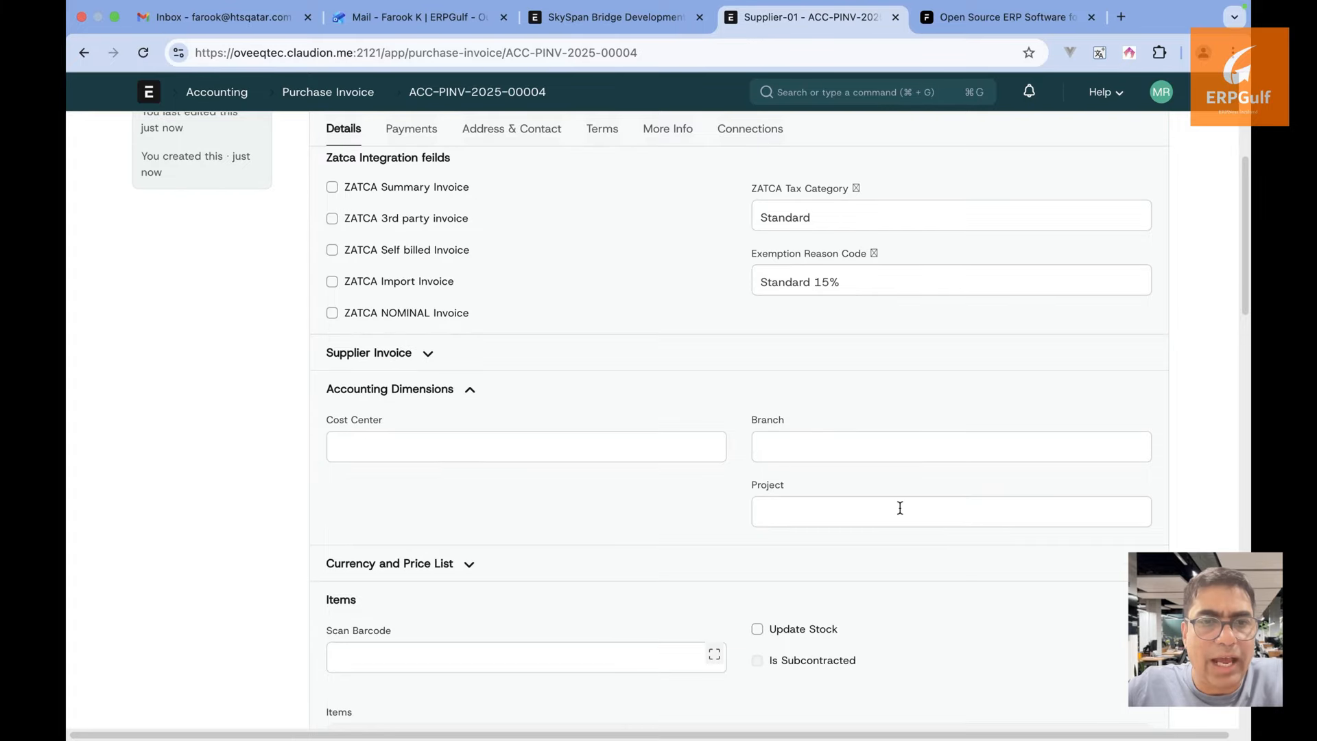
{"action": "left_click", "coordinate": [665, 460]}
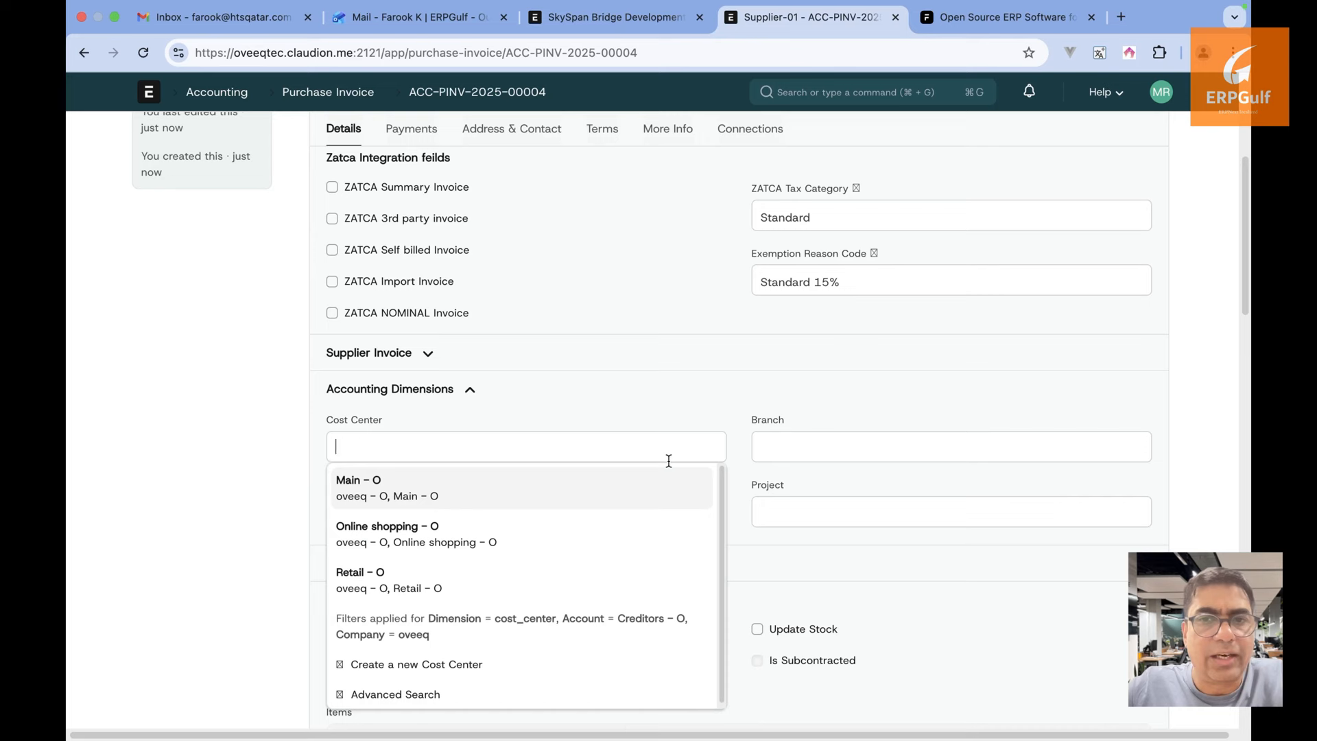
{"action": "left_click", "coordinate": [674, 422]}
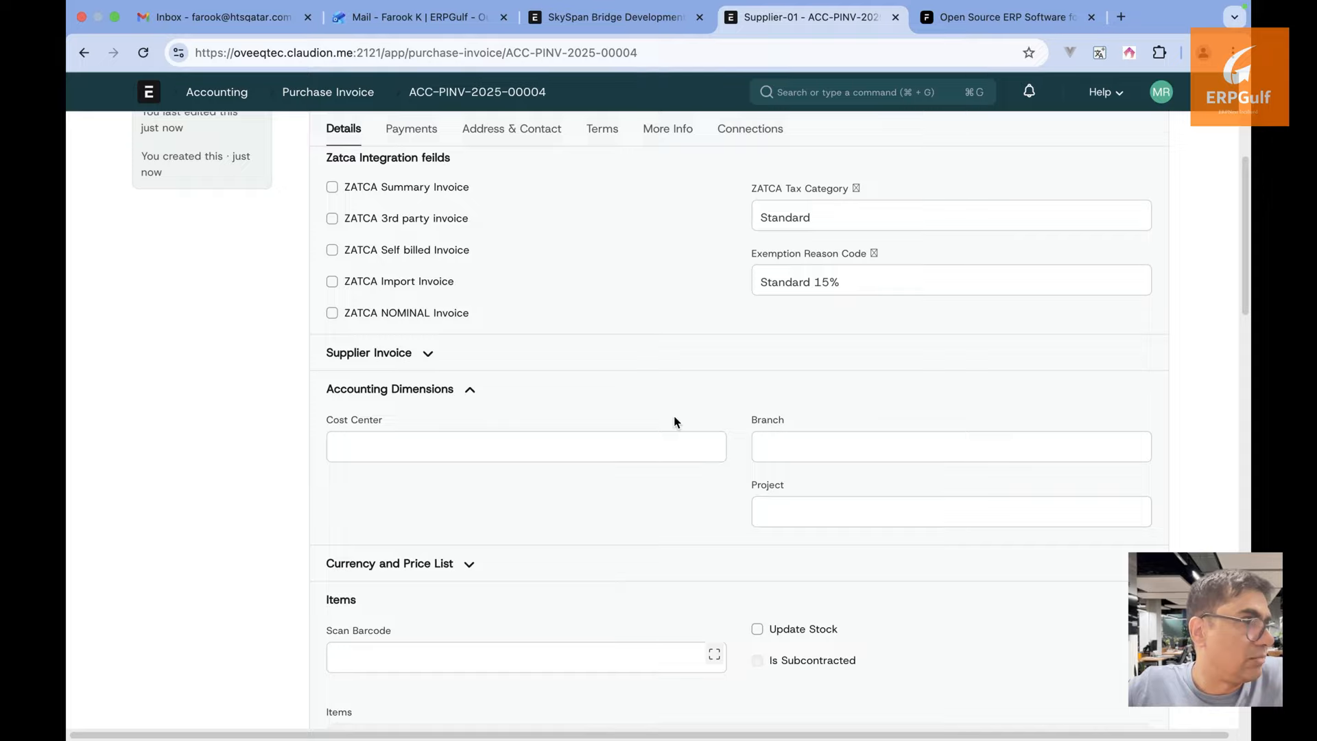
{"action": "left_click", "coordinate": [810, 510]}
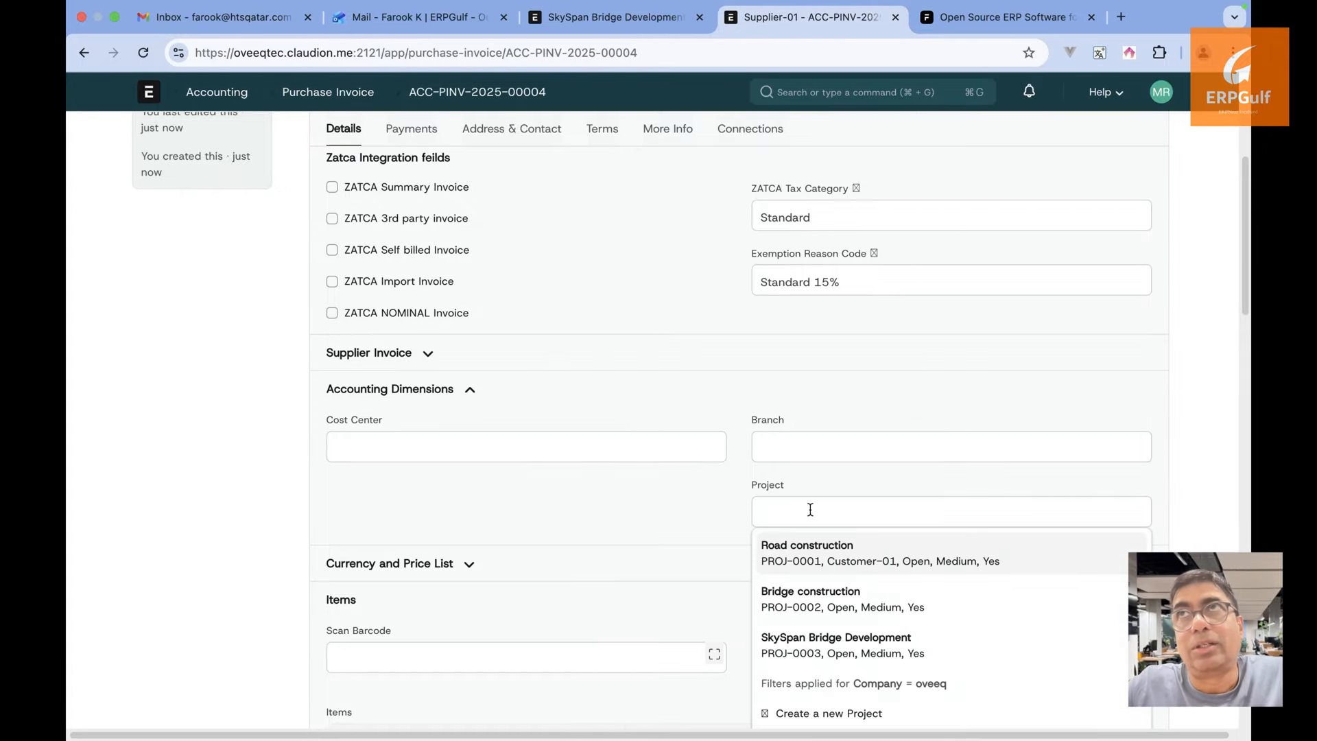
{"action": "left_click", "coordinate": [832, 638]}
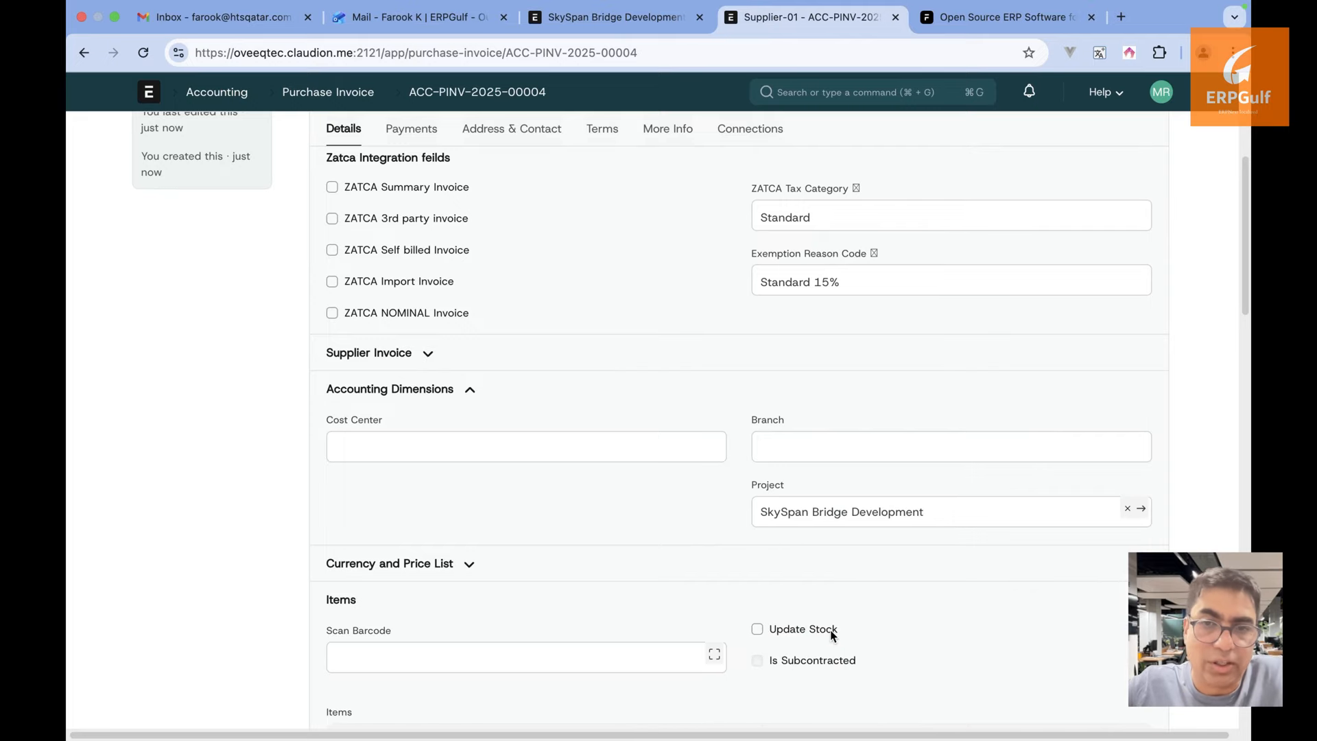
Save purchase invoice ACC-PINV-2025-00004, then submit it and confirm the permanent submission
{"action": "scroll", "coordinate": [713, 534], "scroll_direction": "up", "scroll_amount": 3}
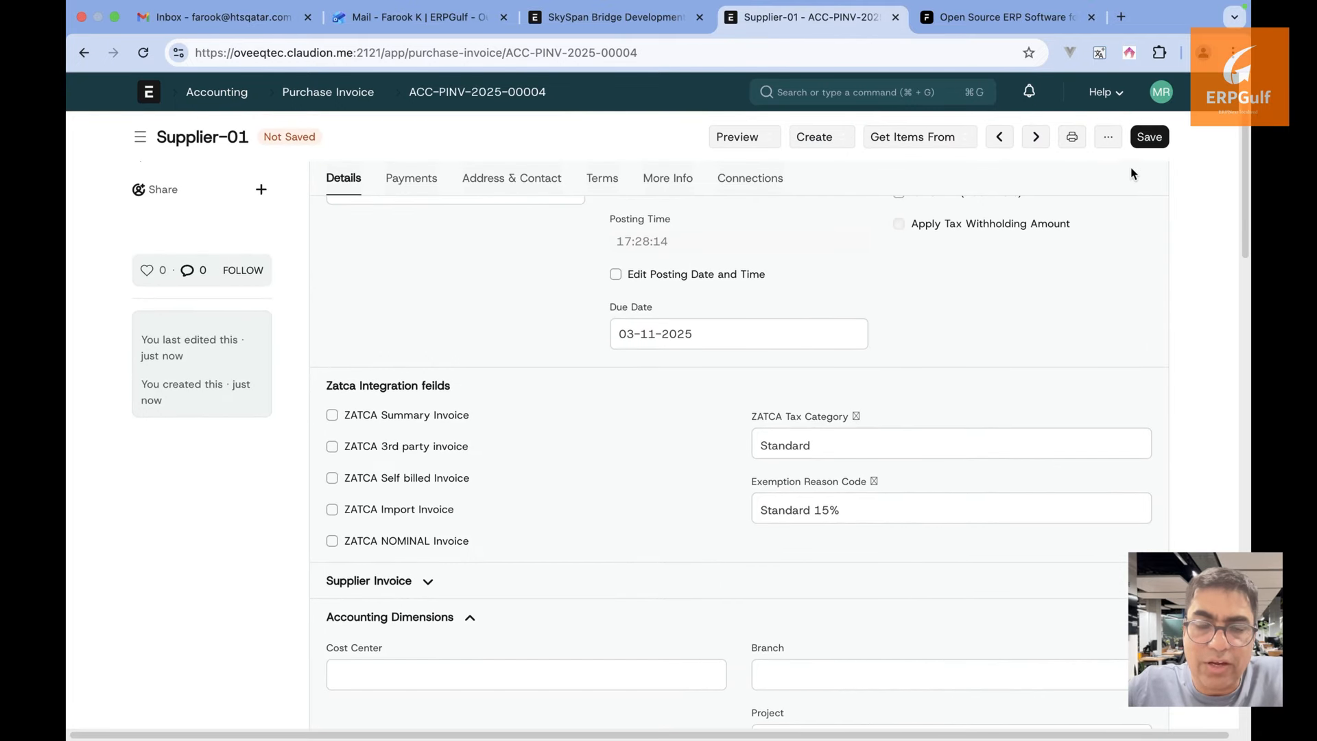
{"action": "left_click", "coordinate": [1149, 137]}
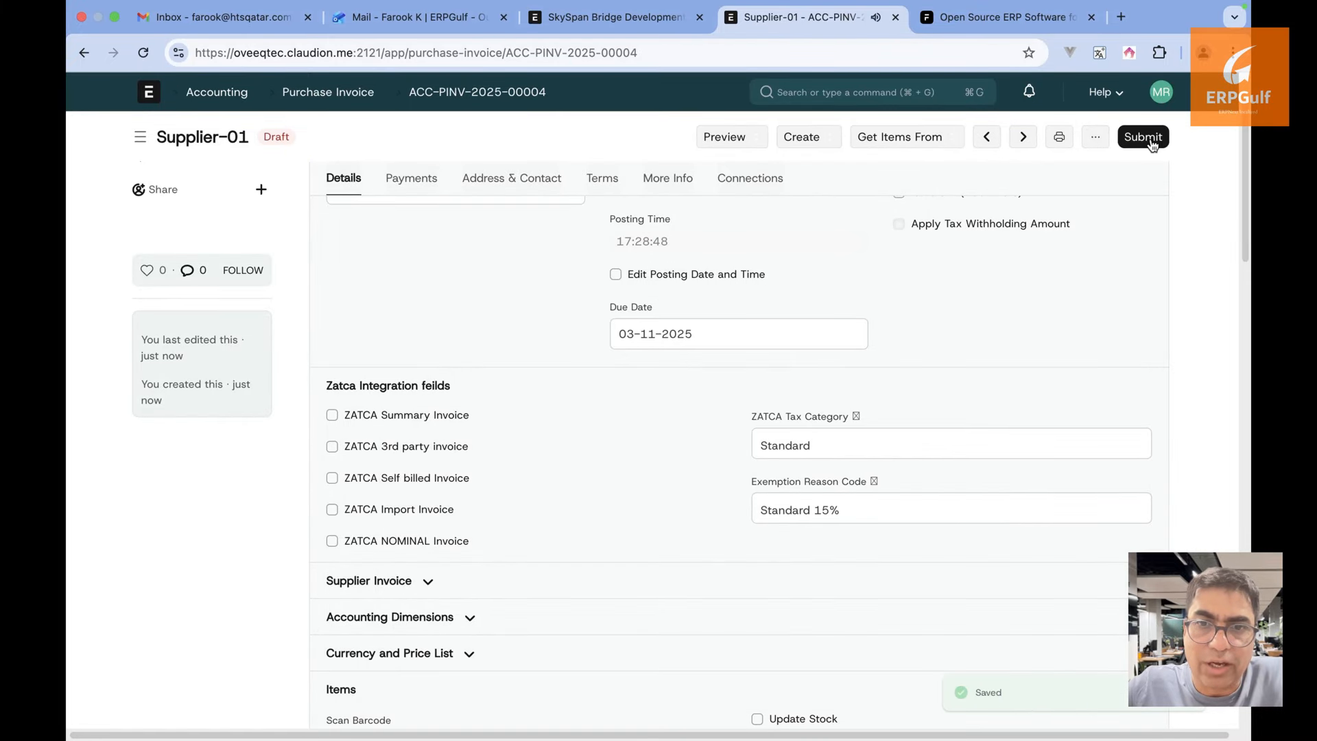
{"action": "left_click", "coordinate": [1150, 139]}
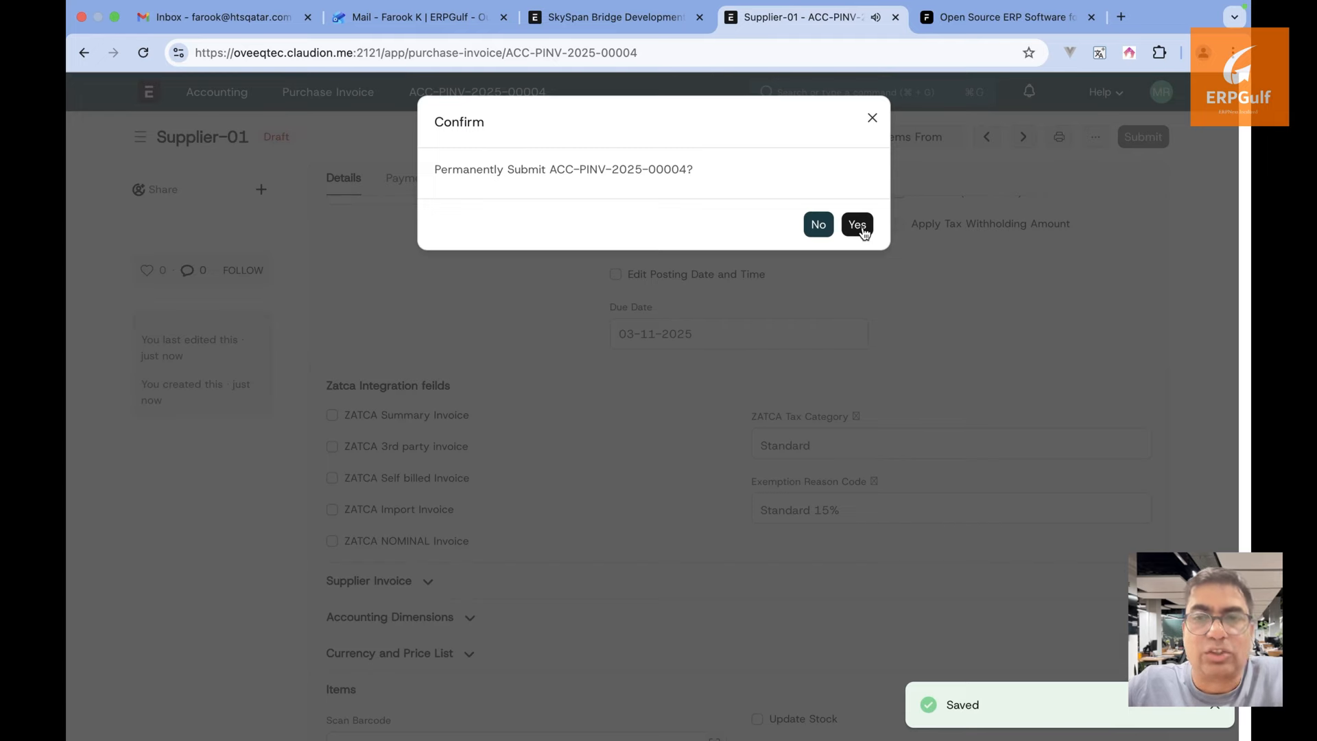
{"action": "left_click", "coordinate": [857, 225]}
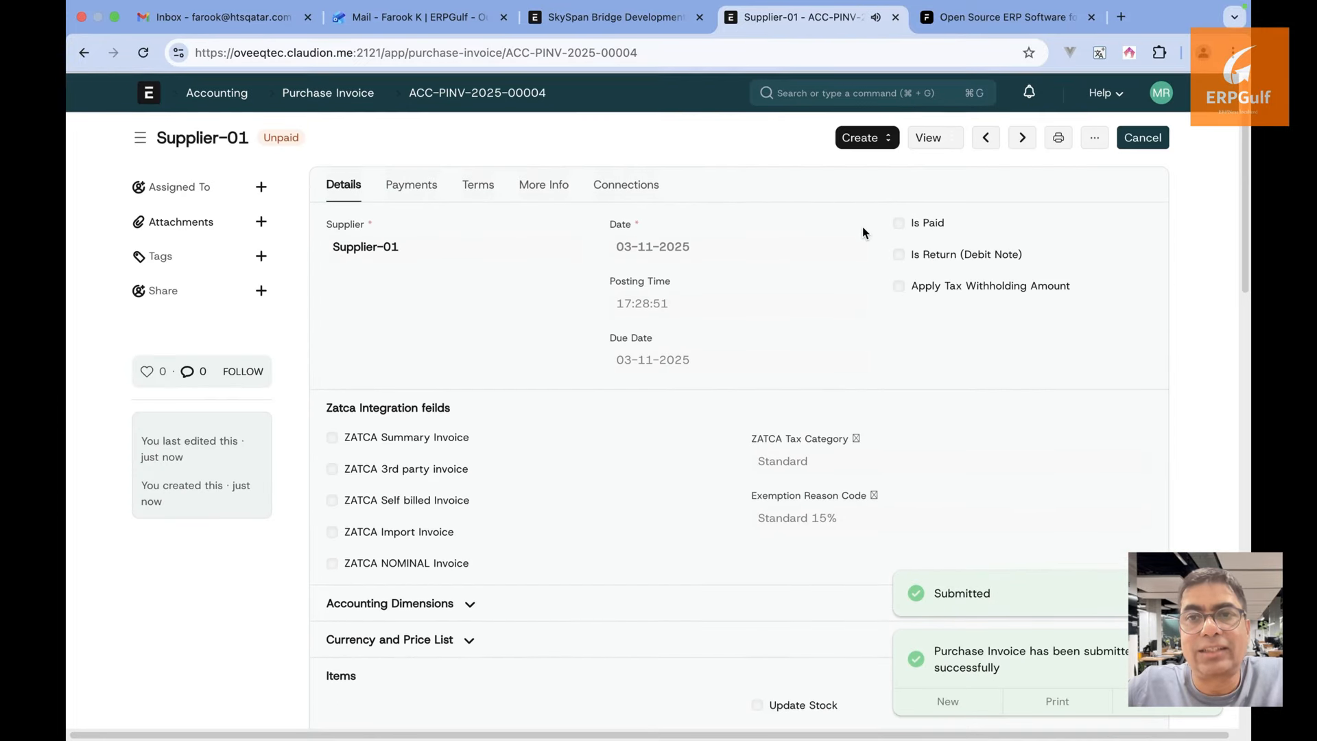
Start a new Stock Entry via the 'stock en' search and expand row 1's accounting dimensions (cost center Main - O)
{"action": "left_click", "coordinate": [914, 88]}
{"action": "type", "text": "stock e"}
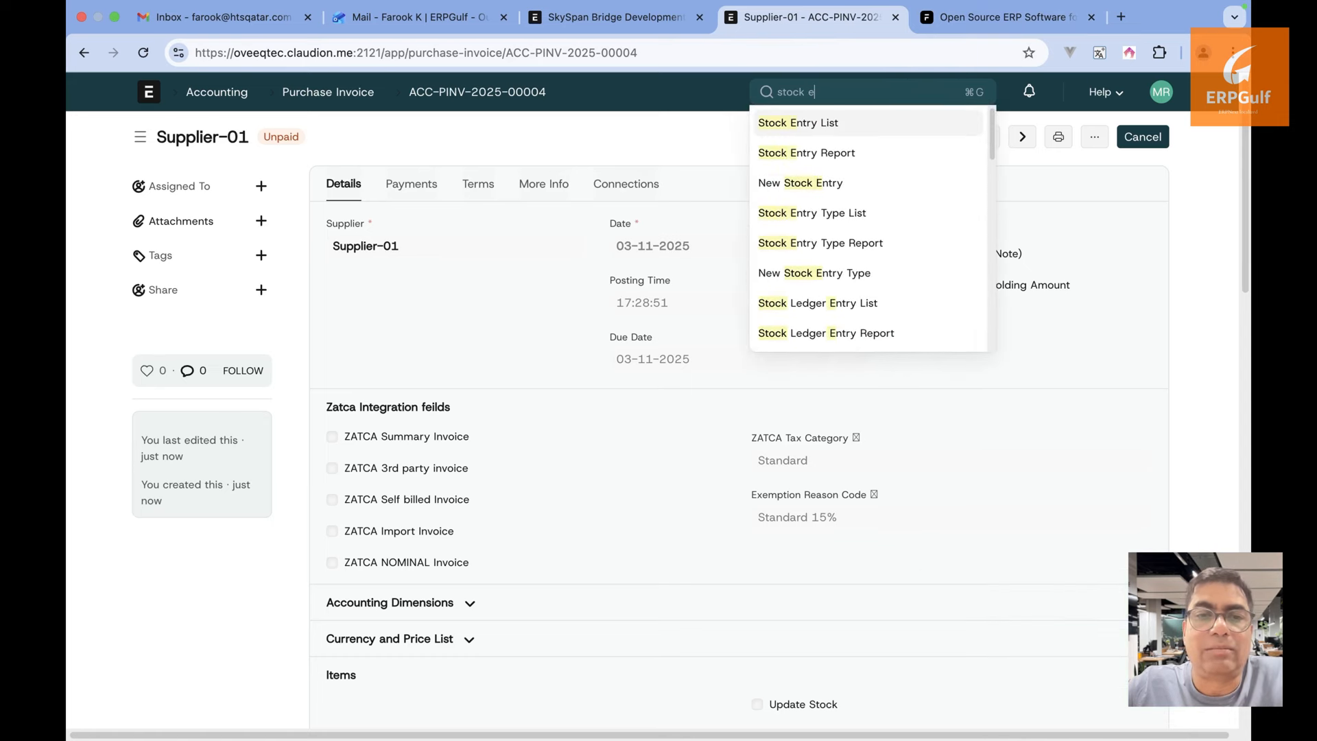
{"action": "type", "text": "n"}
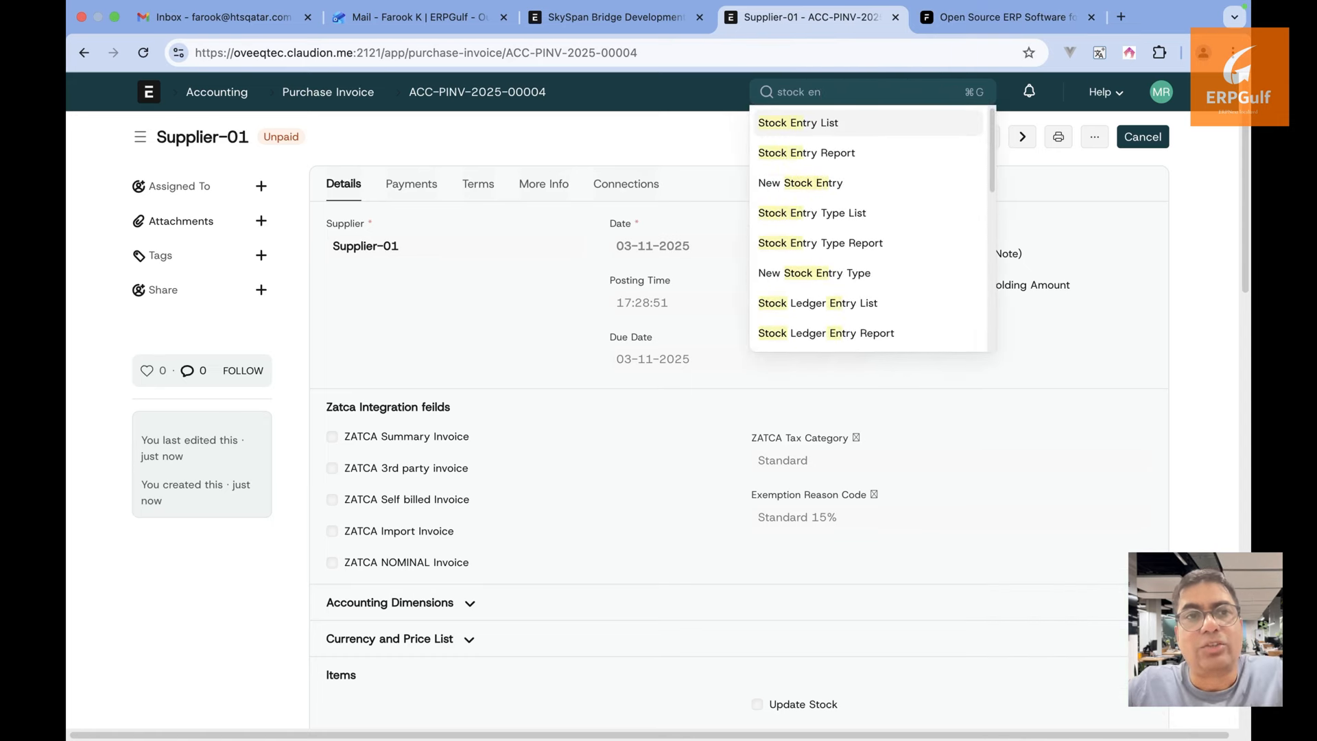
{"action": "left_click", "coordinate": [897, 129]}
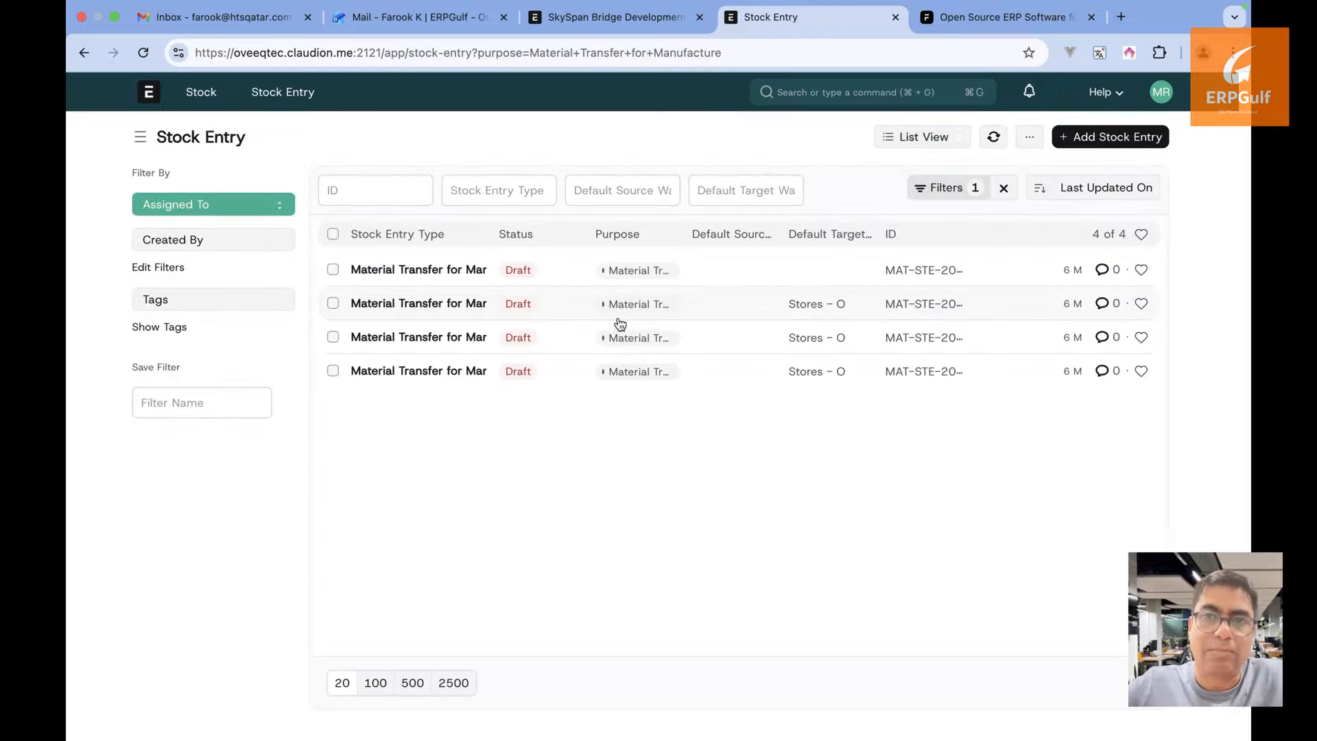
{"action": "left_click", "coordinate": [1083, 139]}
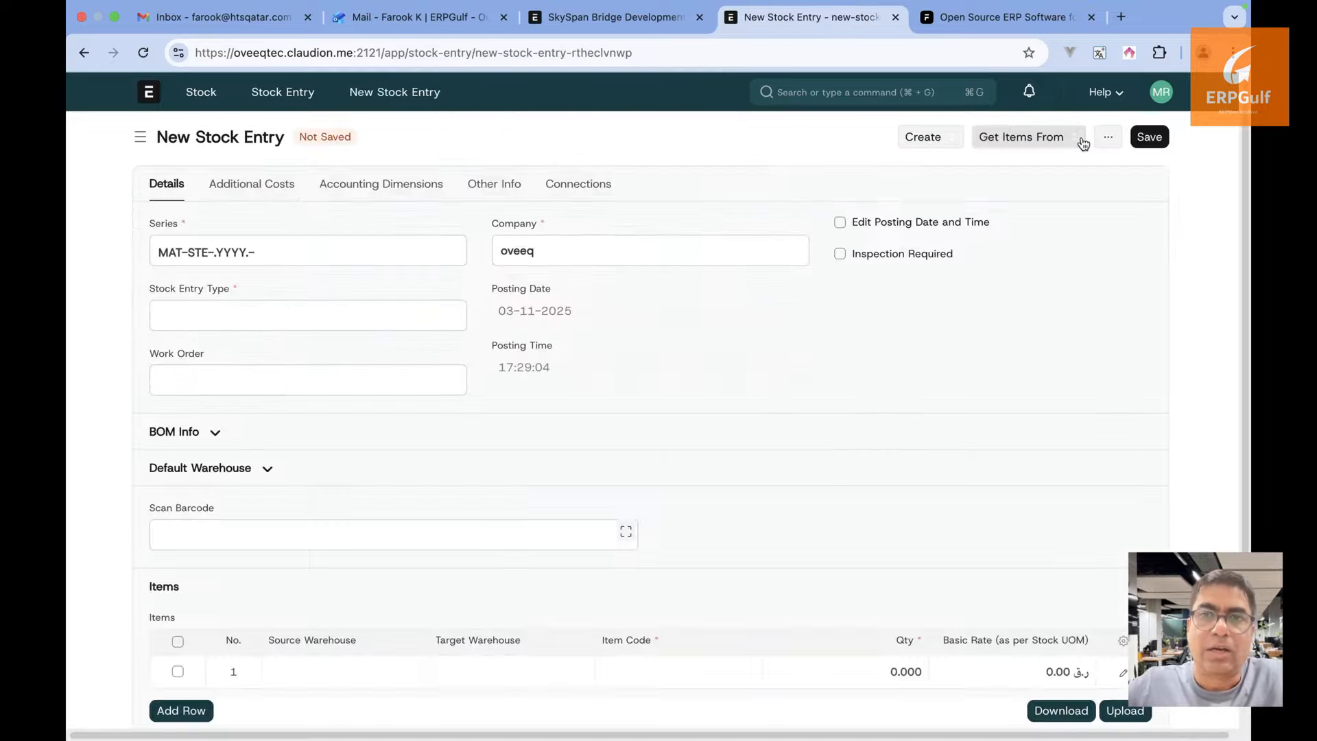
{"action": "scroll", "coordinate": [451, 437], "scroll_direction": "down", "scroll_amount": 1}
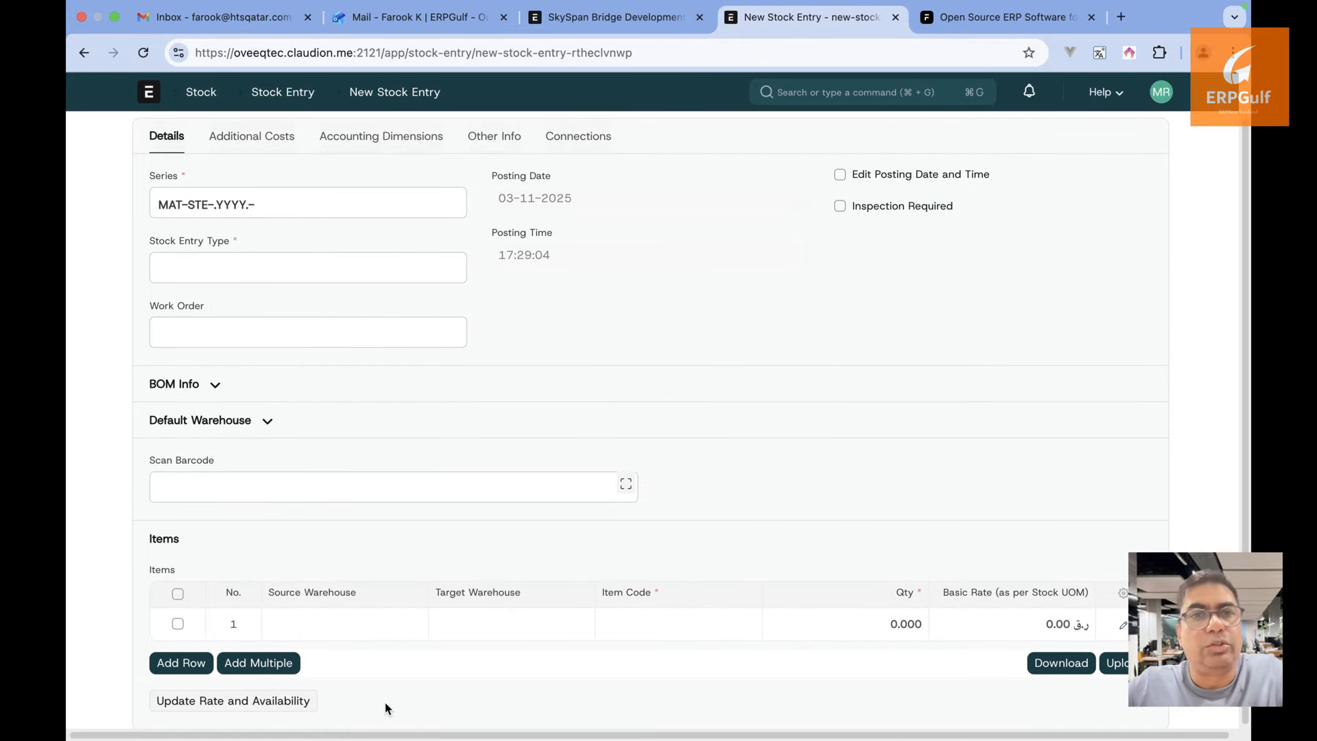
{"action": "left_click", "coordinate": [1119, 627]}
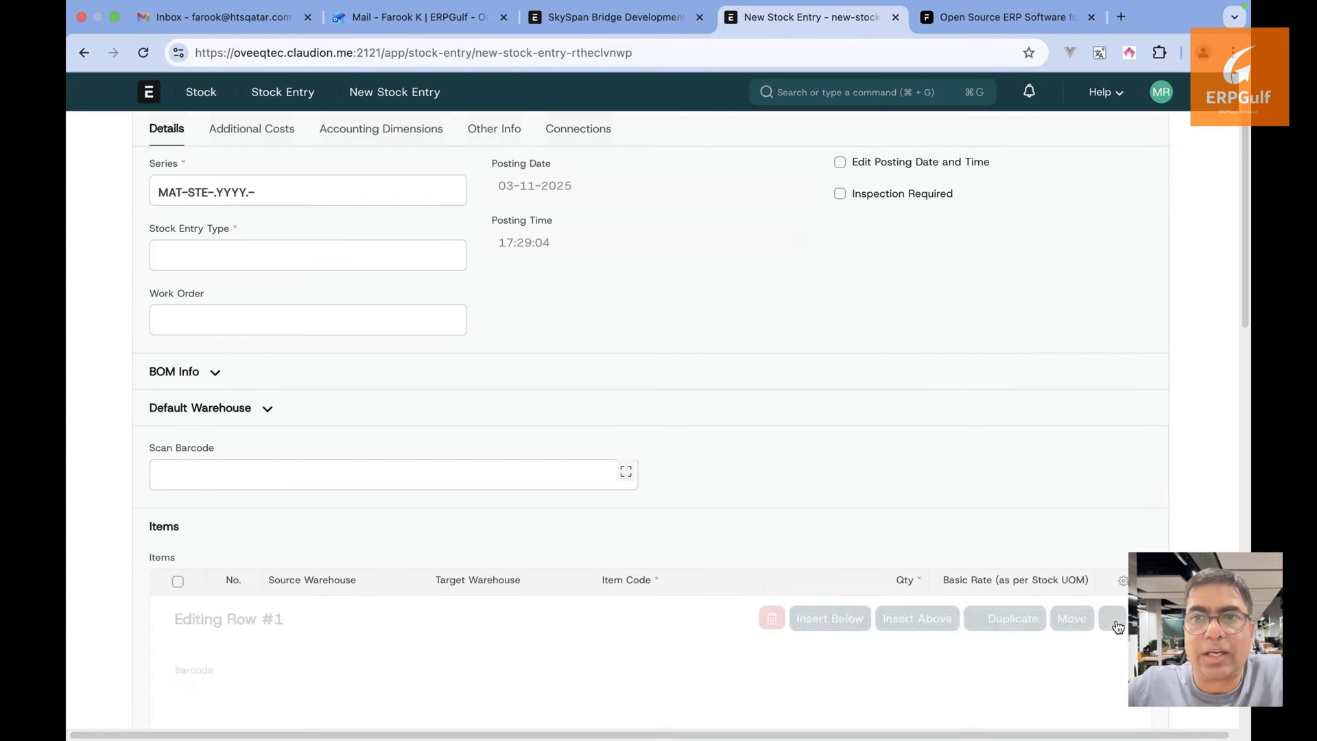
{"action": "scroll", "coordinate": [752, 474], "scroll_direction": "down", "scroll_amount": 5}
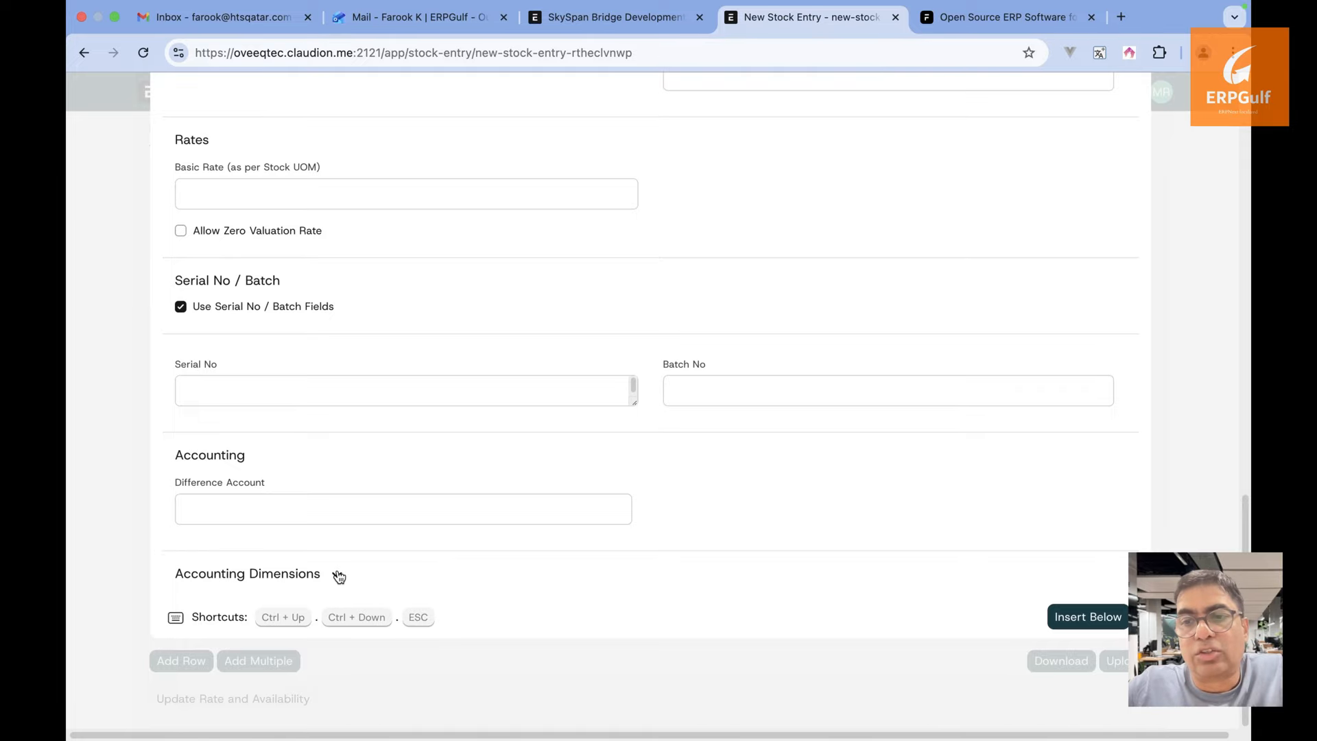
{"action": "left_click", "coordinate": [337, 575]}
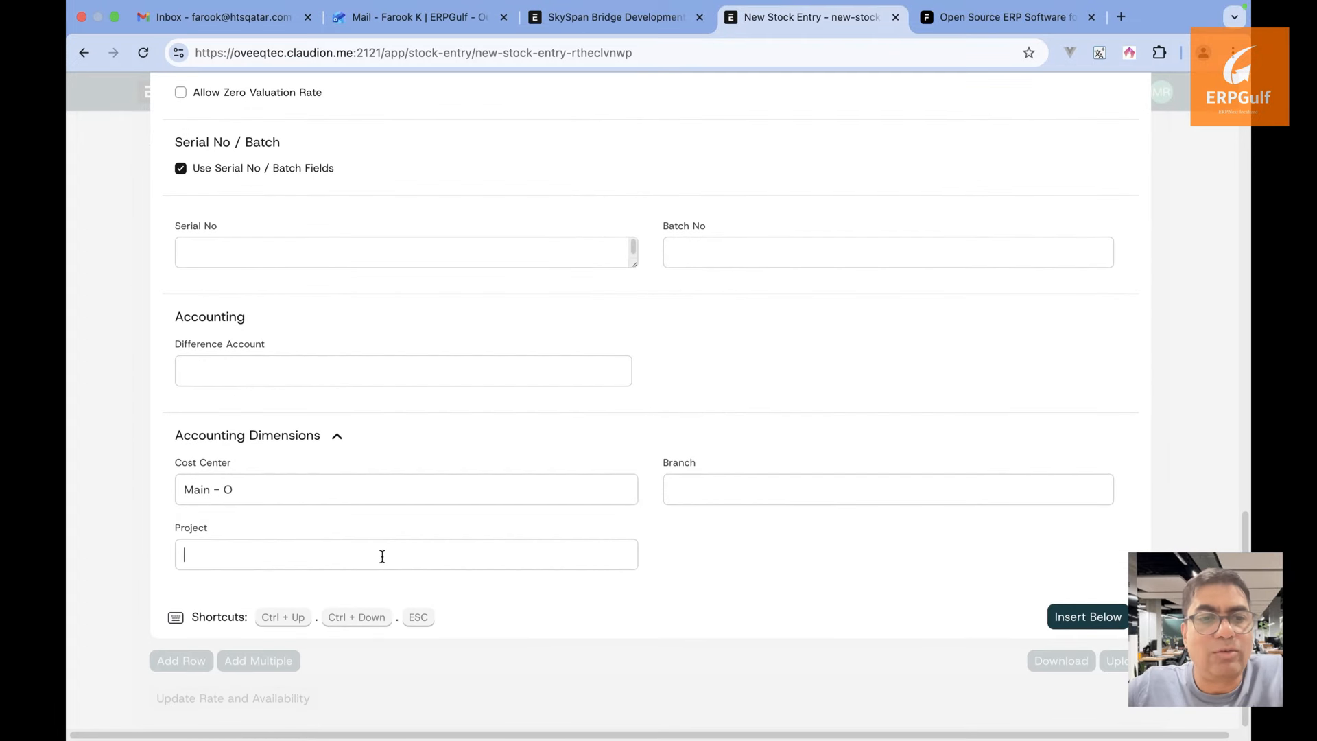
{"action": "scroll", "coordinate": [482, 448], "scroll_direction": "down", "scroll_amount": 1}
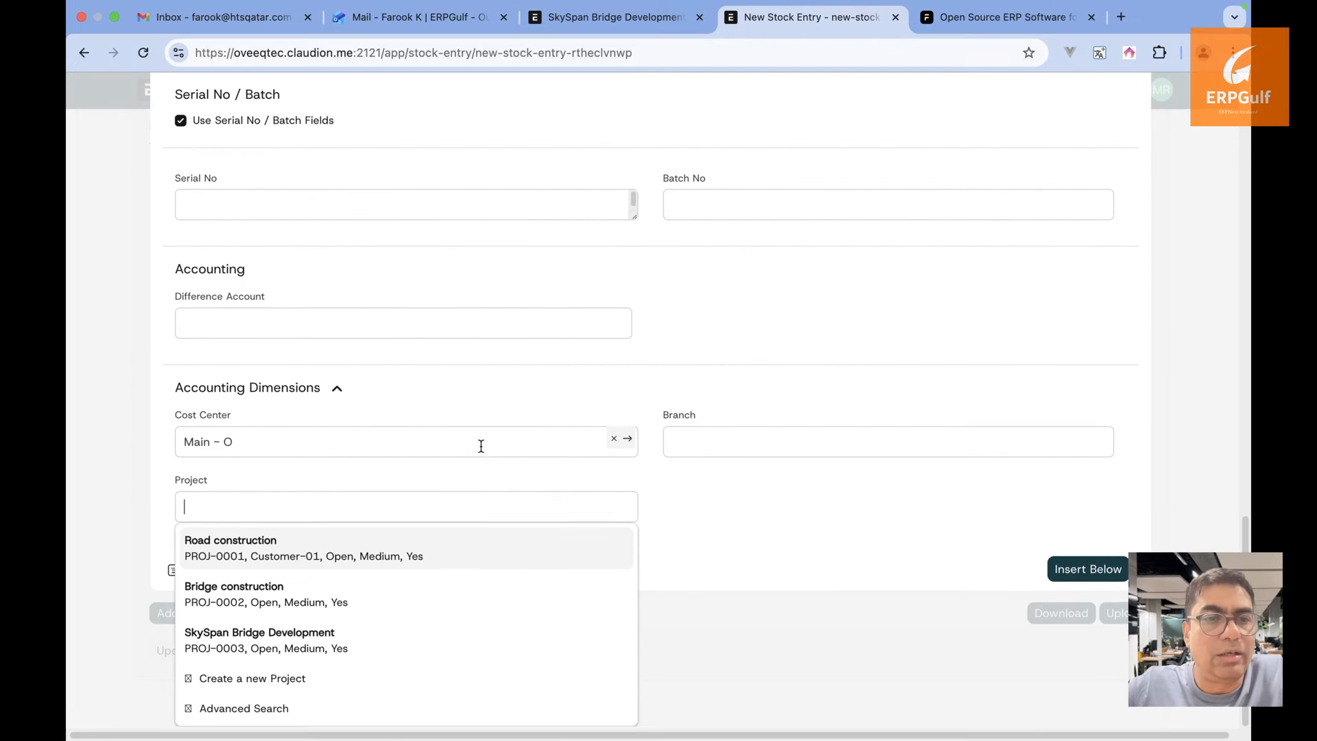
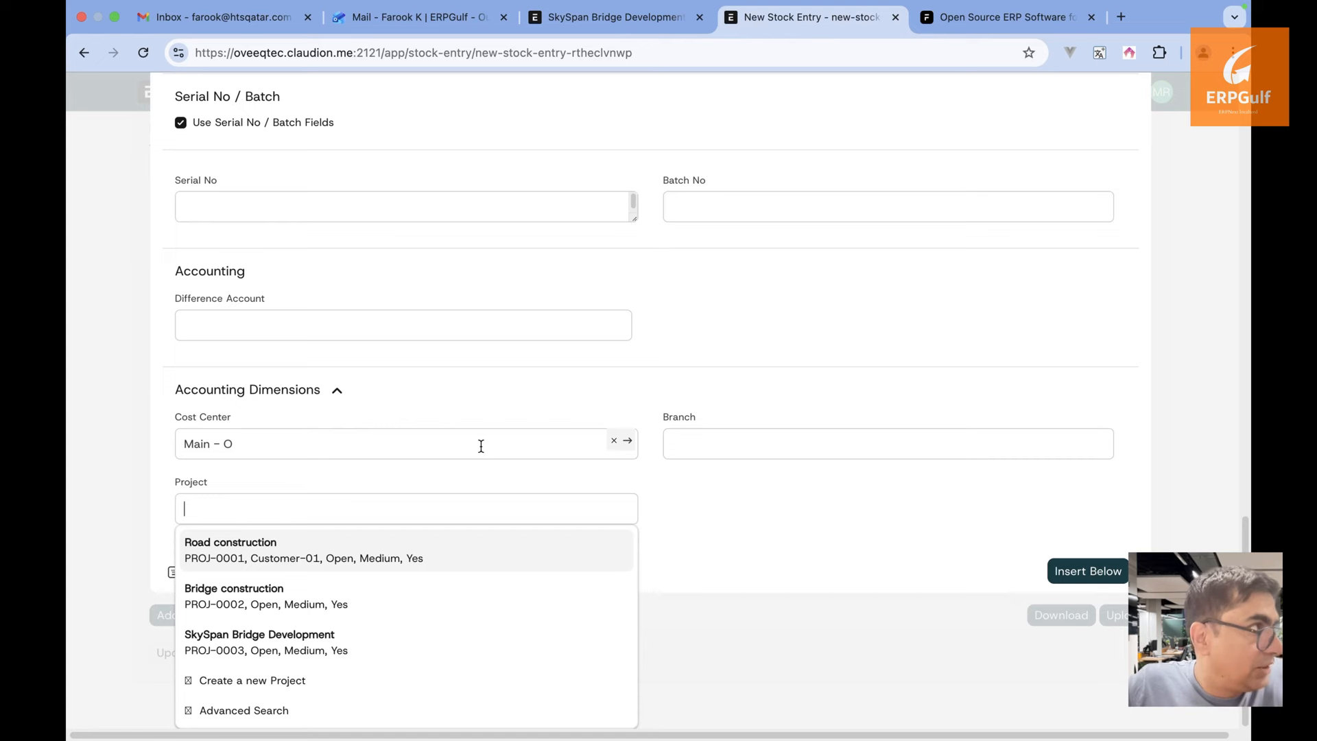
Close row 1's editor to get back to the unsaved New Stock Entry's details and items table
{"action": "left_click", "coordinate": [1211, 265]}
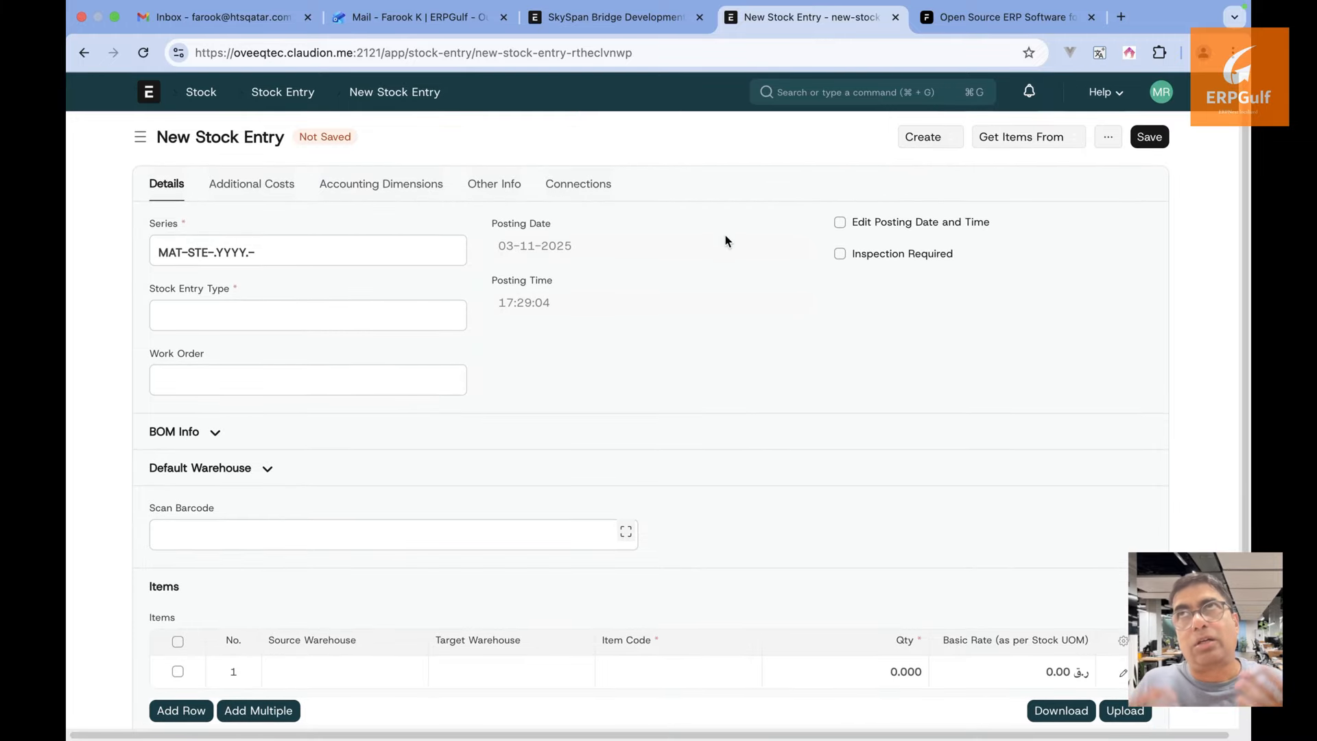
{"action": "scroll", "coordinate": [482, 485], "scroll_direction": "down", "scroll_amount": 1}
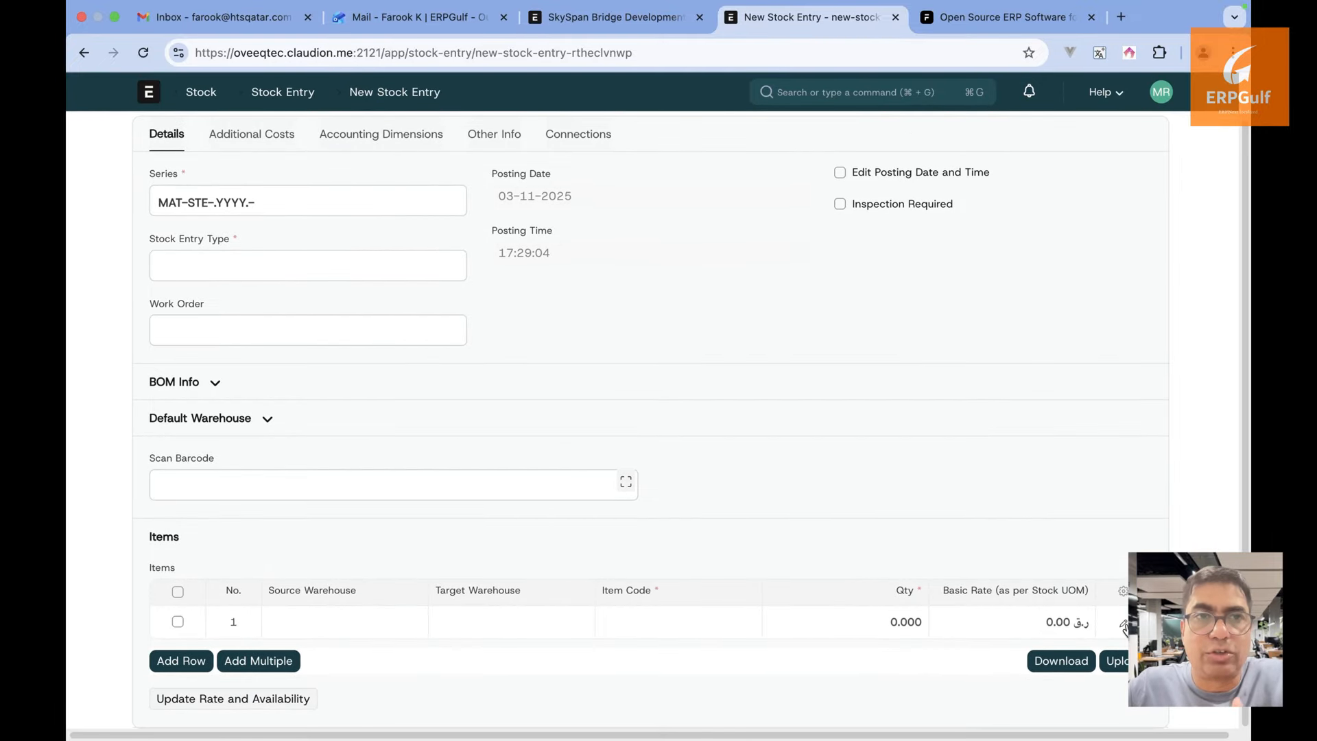
Find the Journal Entry list with a 'jouna' search and start a new journal entry
{"action": "left_click", "coordinate": [927, 95]}
{"action": "type", "text": "jouna"}
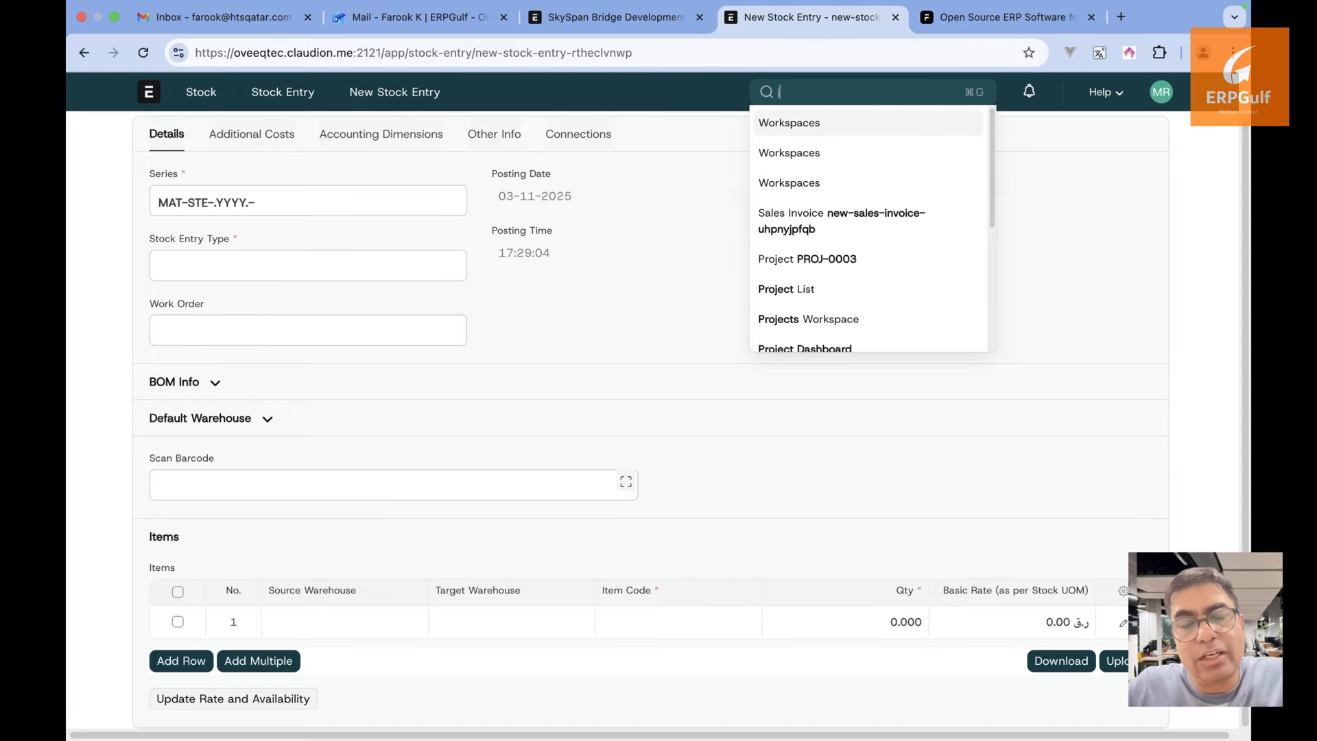
{"action": "left_click", "coordinate": [914, 122]}
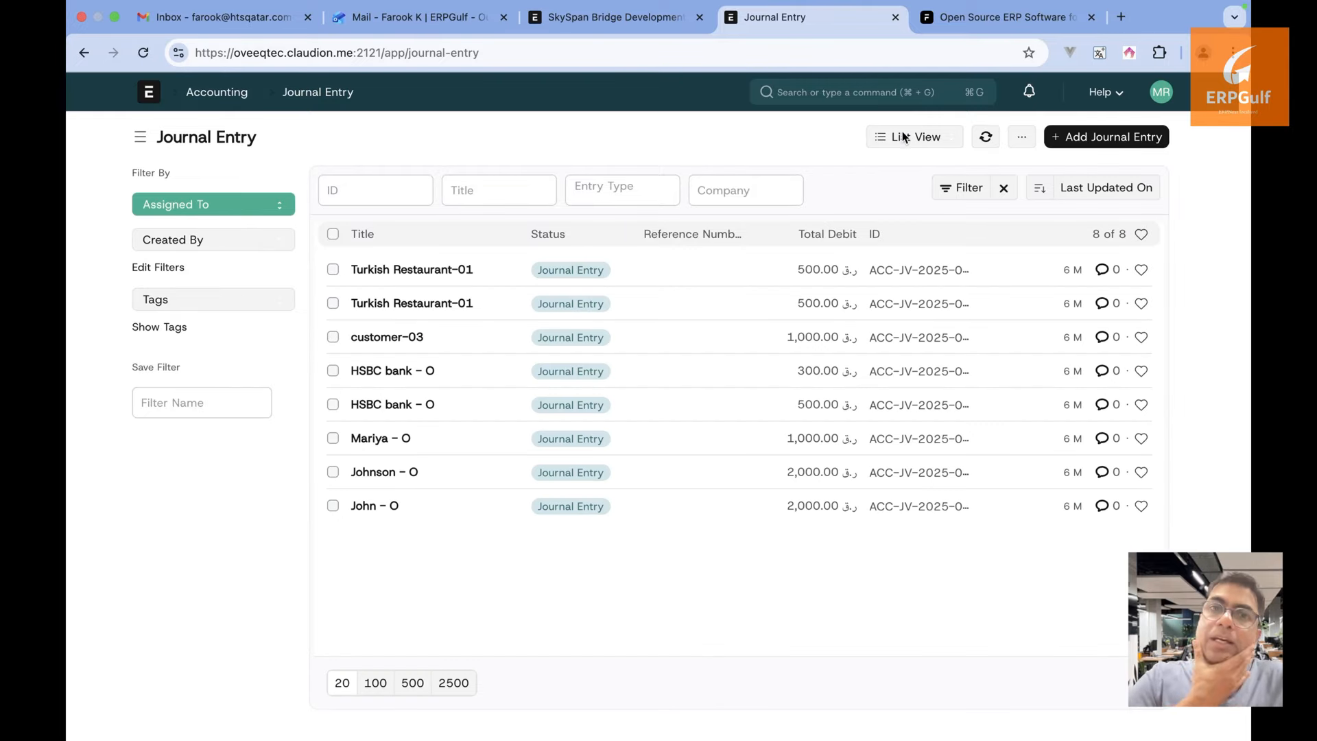
{"action": "left_click", "coordinate": [1103, 144]}
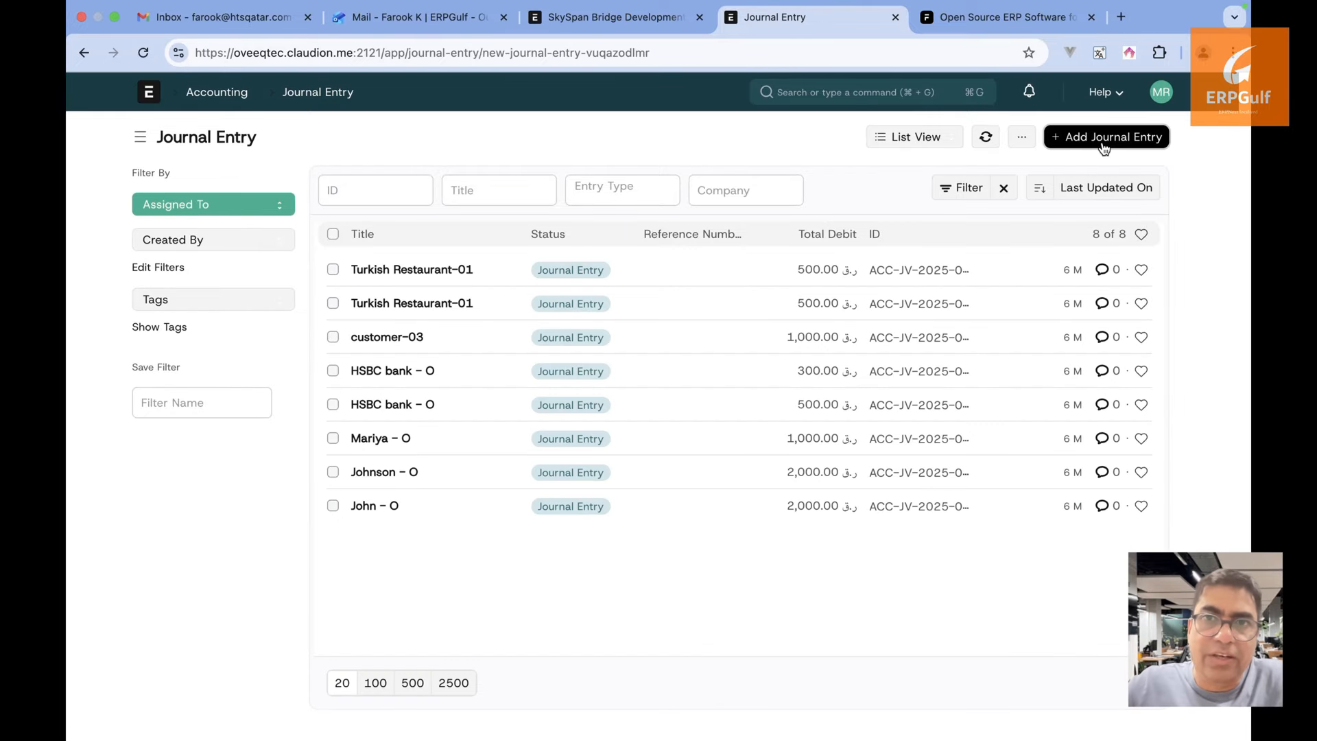
{"action": "scroll", "coordinate": [911, 446], "scroll_direction": "down", "scroll_amount": 1}
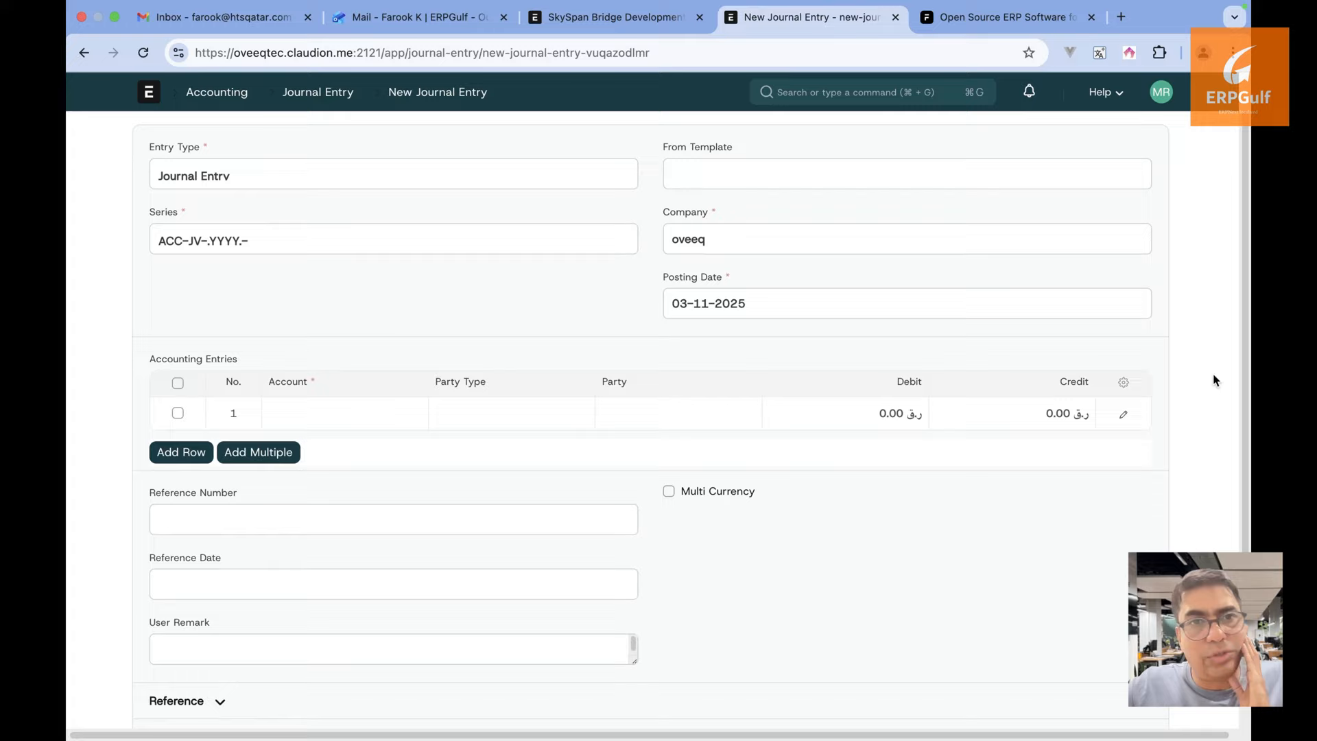
Set the first accounting row's Project dimension to SkySpan Bridge Development
{"action": "left_click", "coordinate": [1123, 415]}
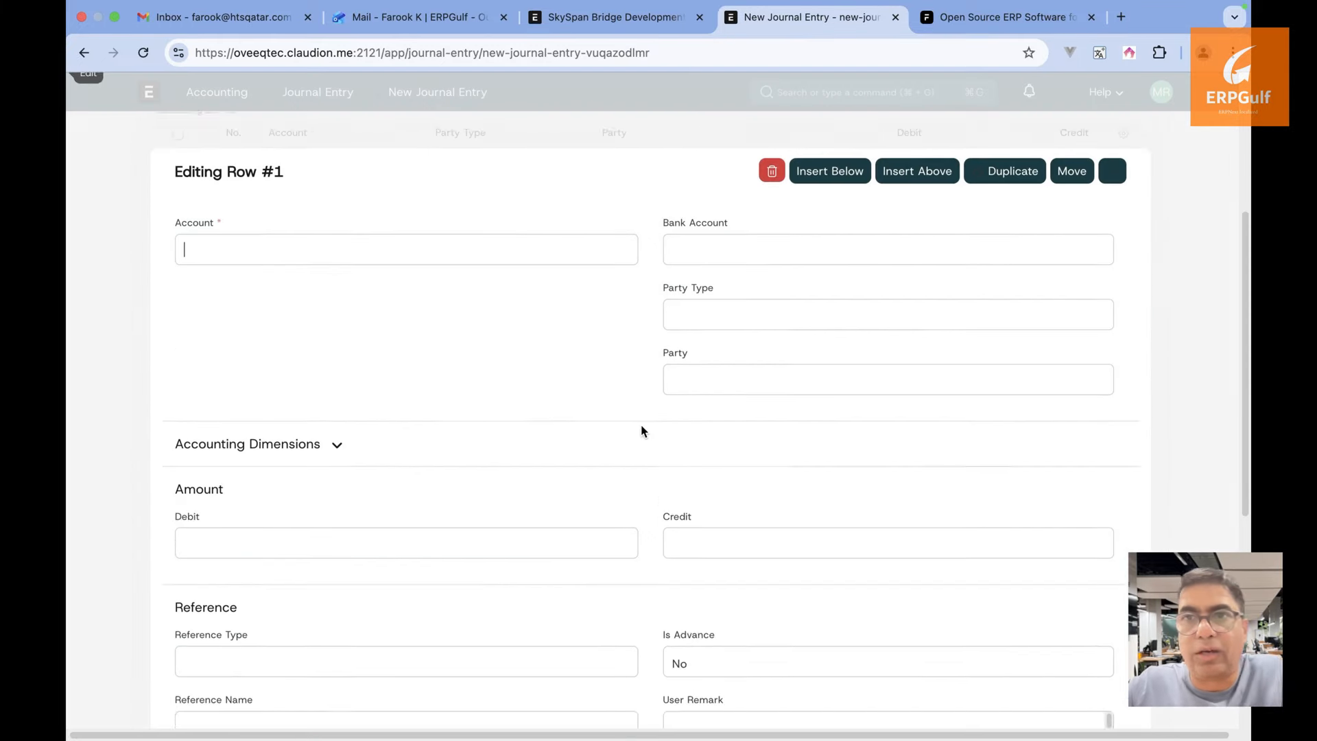
{"action": "left_click", "coordinate": [645, 625]}
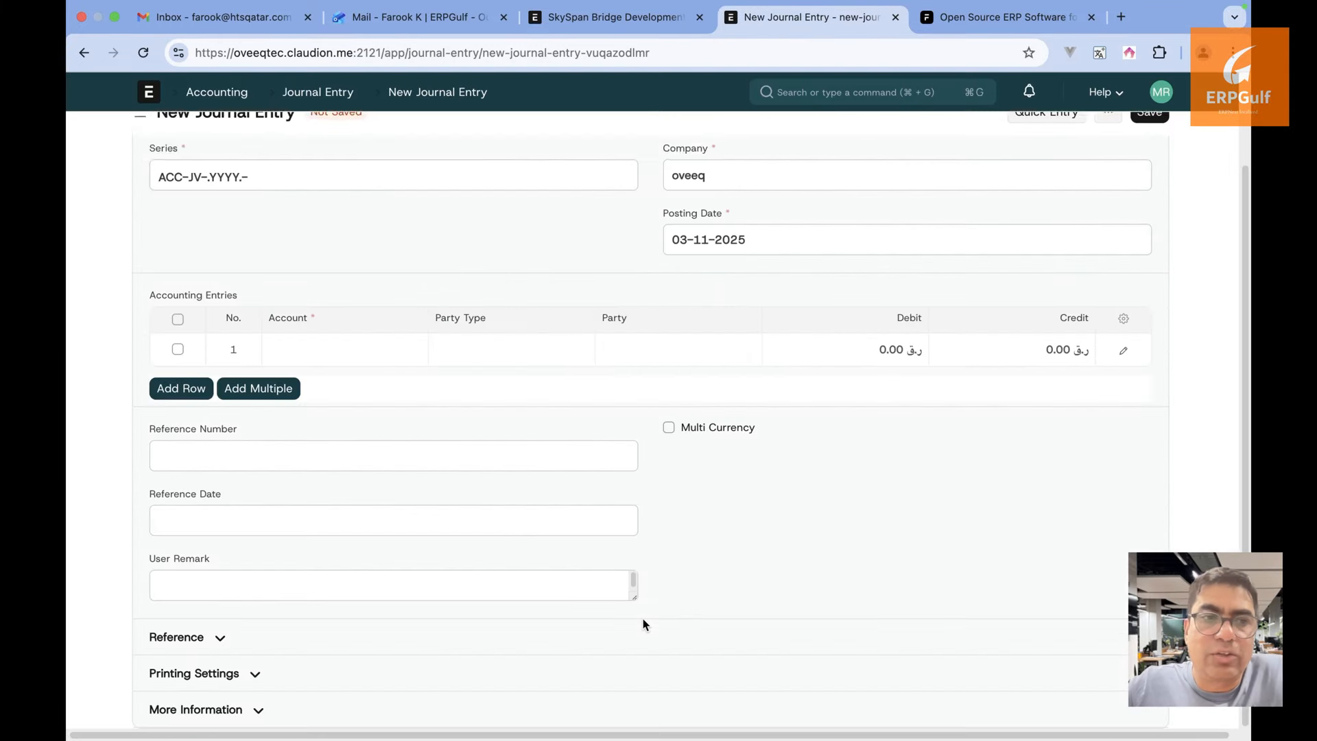
{"action": "left_click", "coordinate": [1139, 351]}
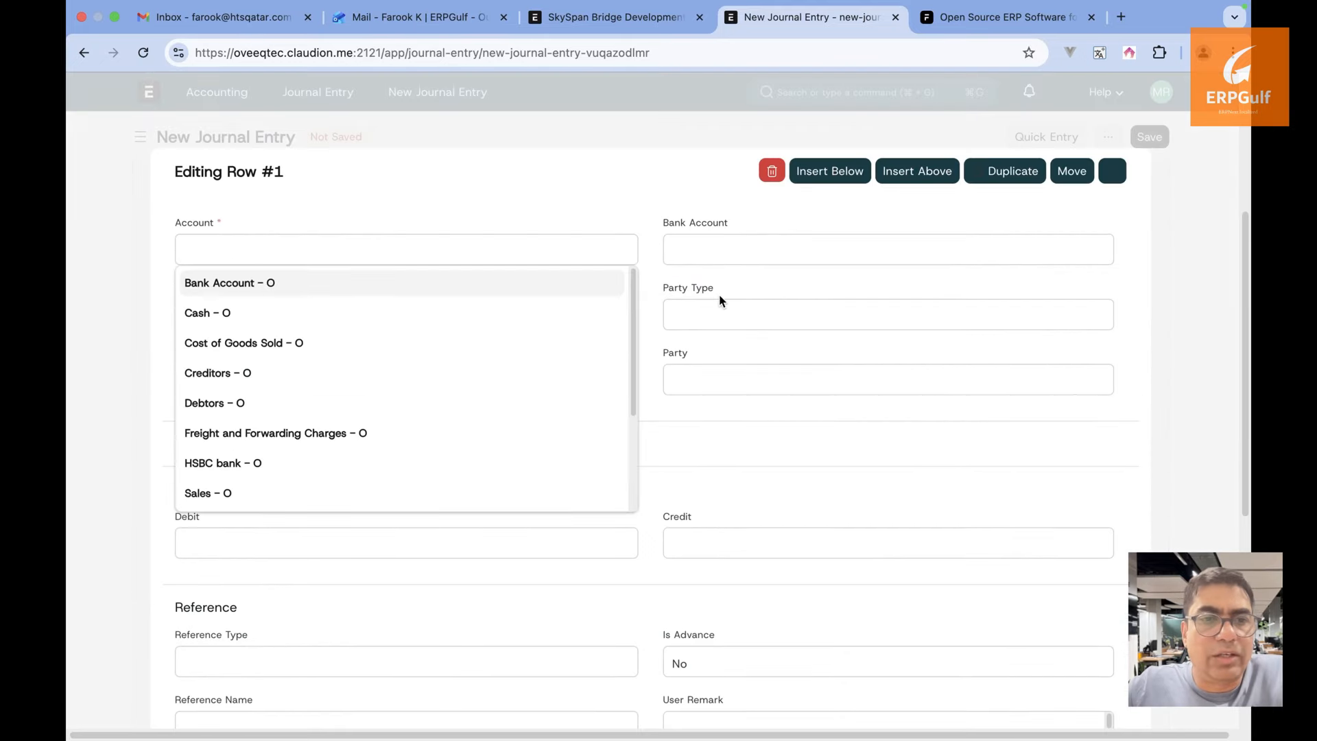
{"action": "left_click", "coordinate": [701, 354]}
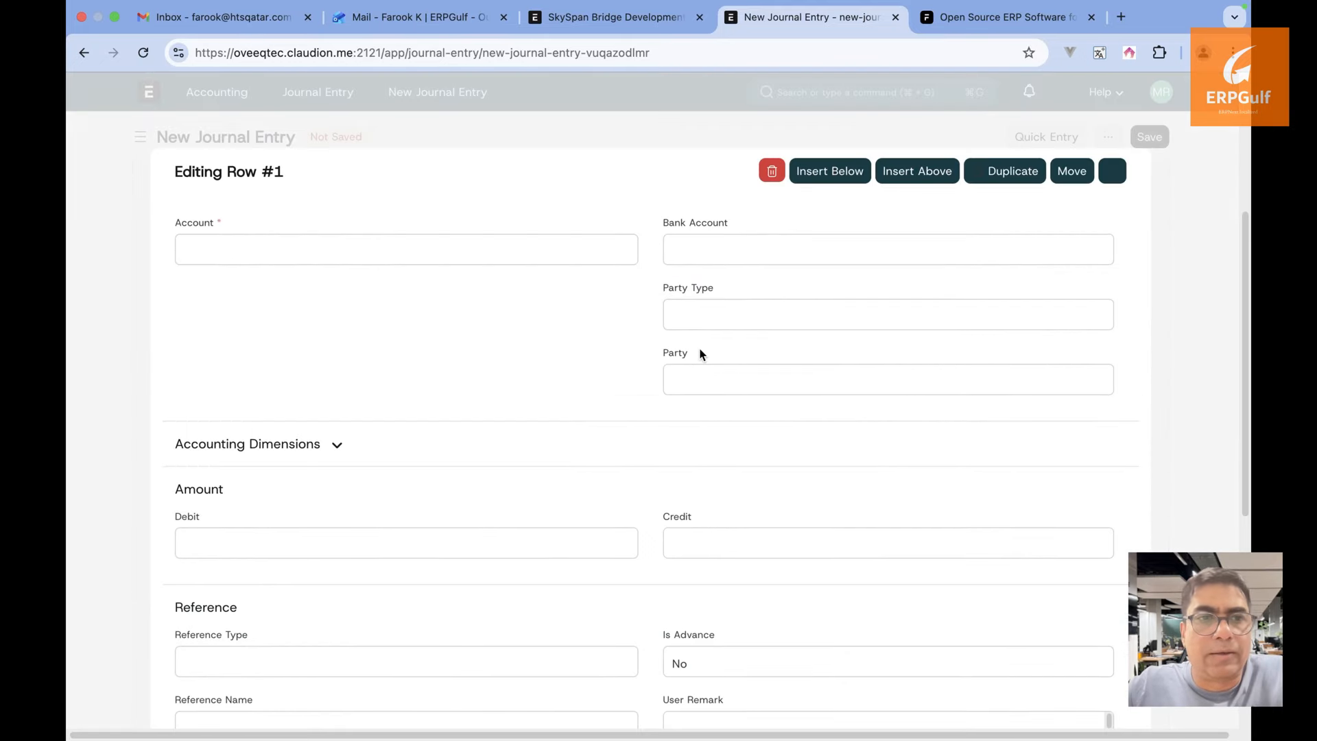
{"action": "left_click", "coordinate": [350, 445]}
{"action": "left_click", "coordinate": [714, 564]}
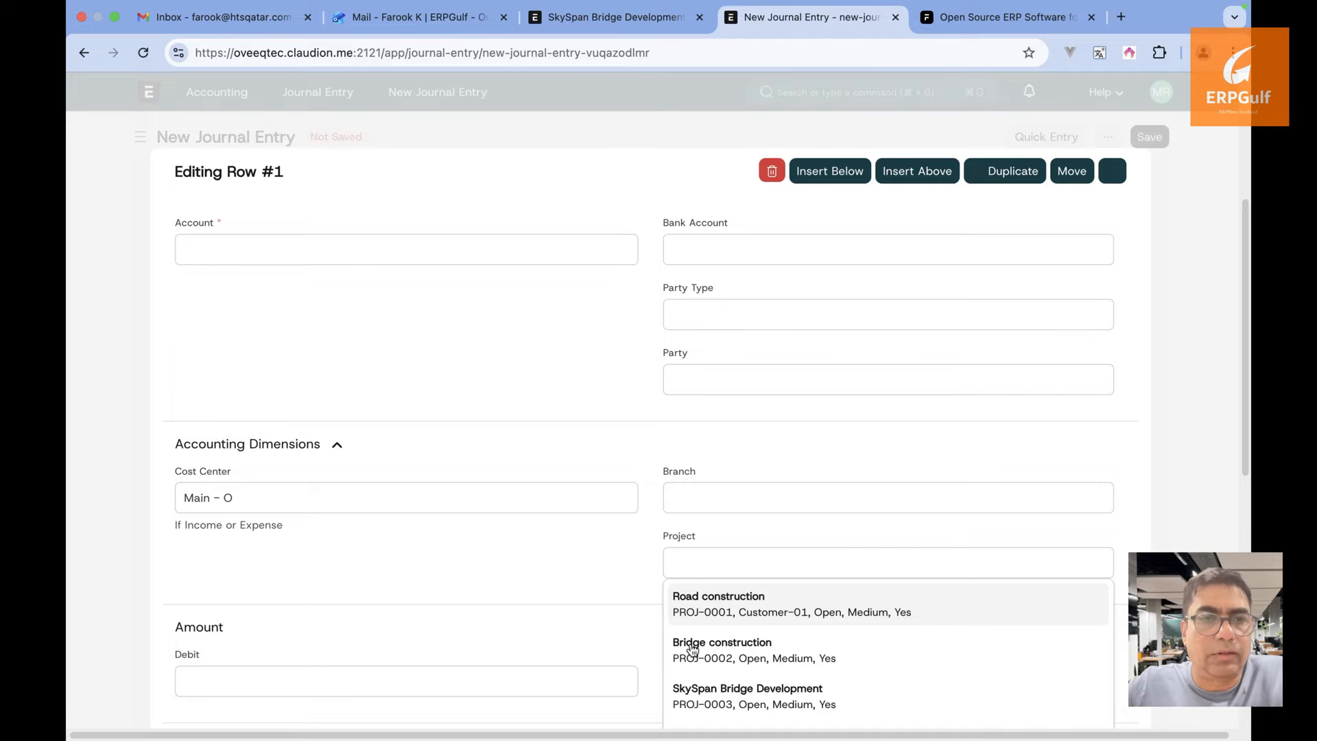
{"action": "left_click", "coordinate": [689, 699]}
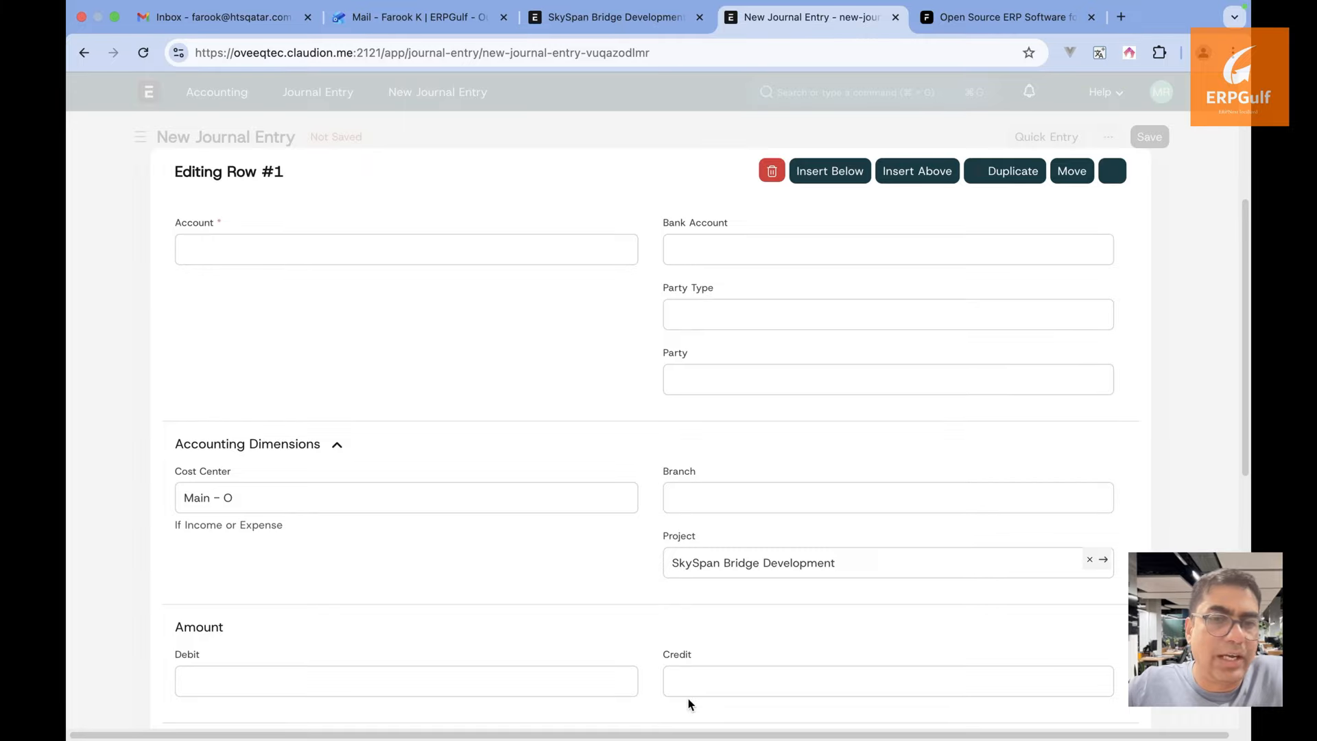
{"action": "left_click", "coordinate": [1189, 371]}
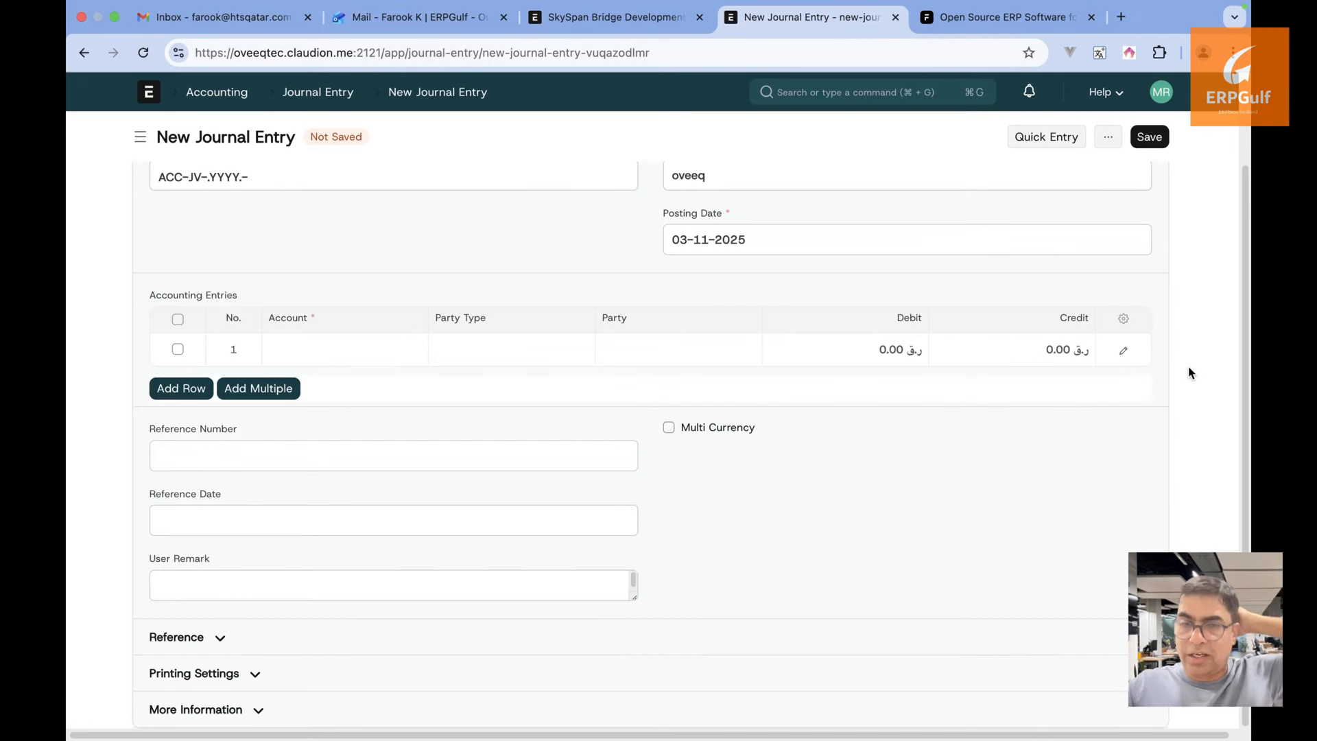
{"action": "scroll", "coordinate": [1188, 373], "scroll_direction": "up", "scroll_amount": 3}
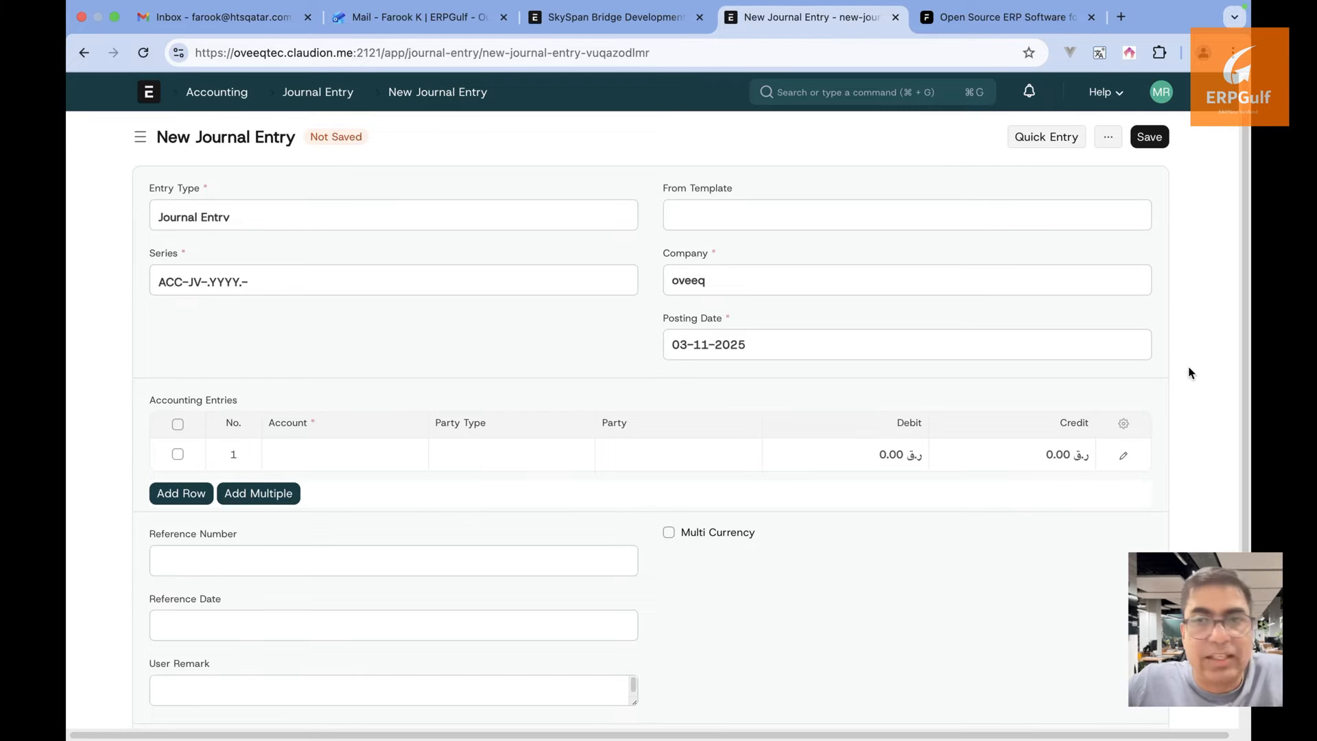
Open the Profit and Loss Statement from the Chart of Accounts' financial statements
{"action": "left_click", "coordinate": [937, 92]}
{"action": "type", "text": "chan"}
{"action": "key", "text": "BackSpace"}
{"action": "type", "text": "rt of"}
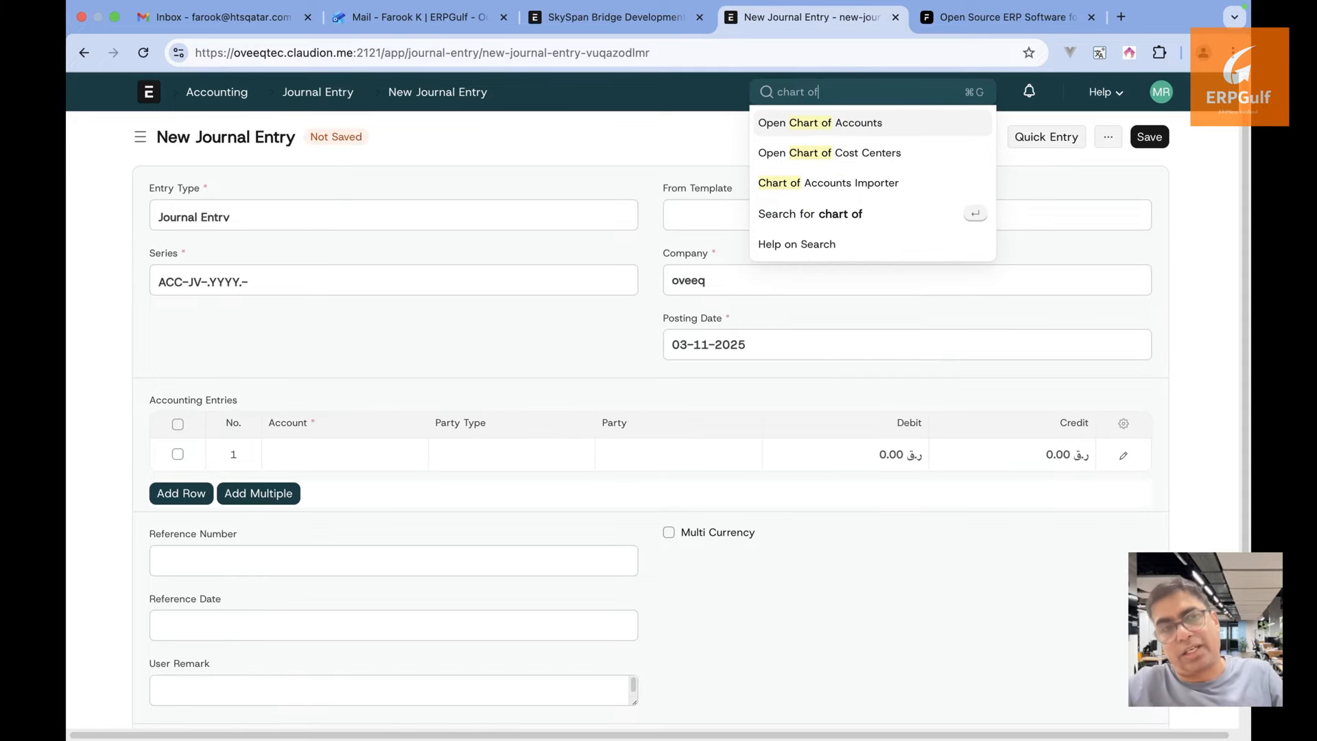
{"action": "left_click", "coordinate": [883, 124]}
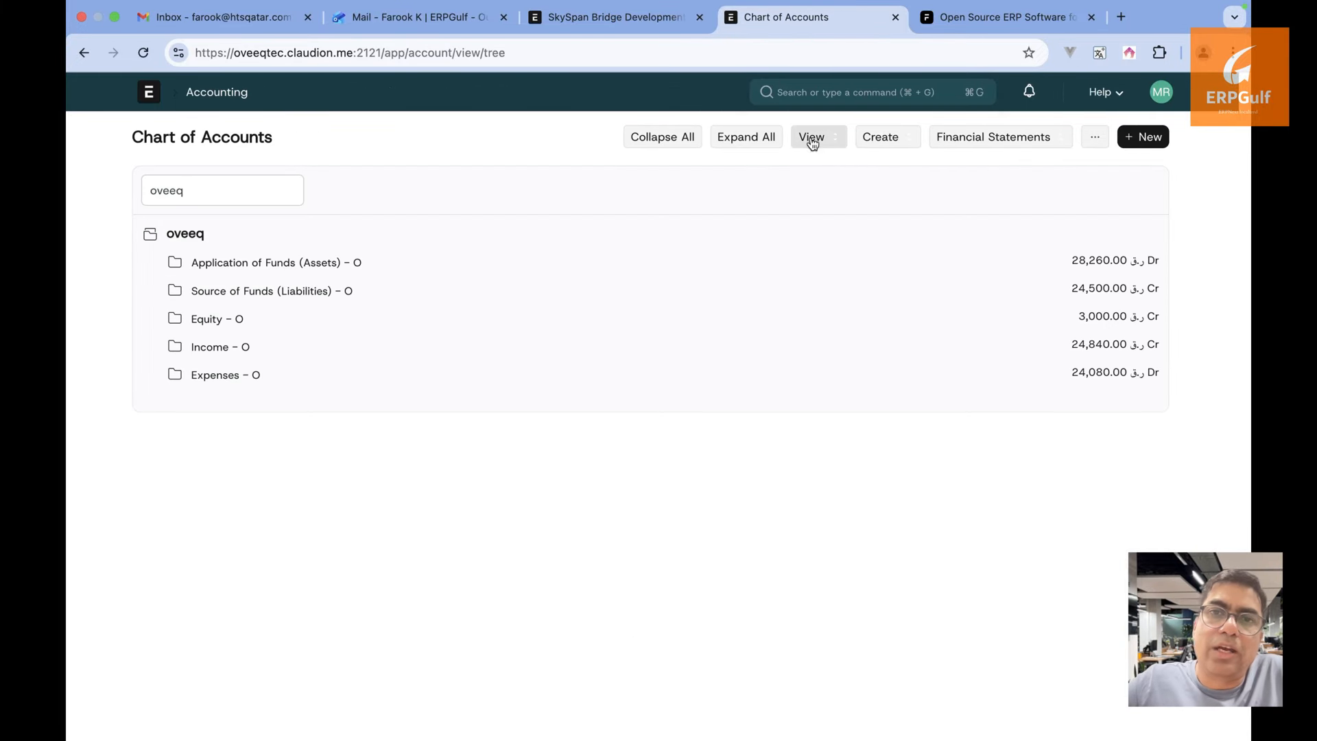
{"action": "left_click", "coordinate": [940, 135]}
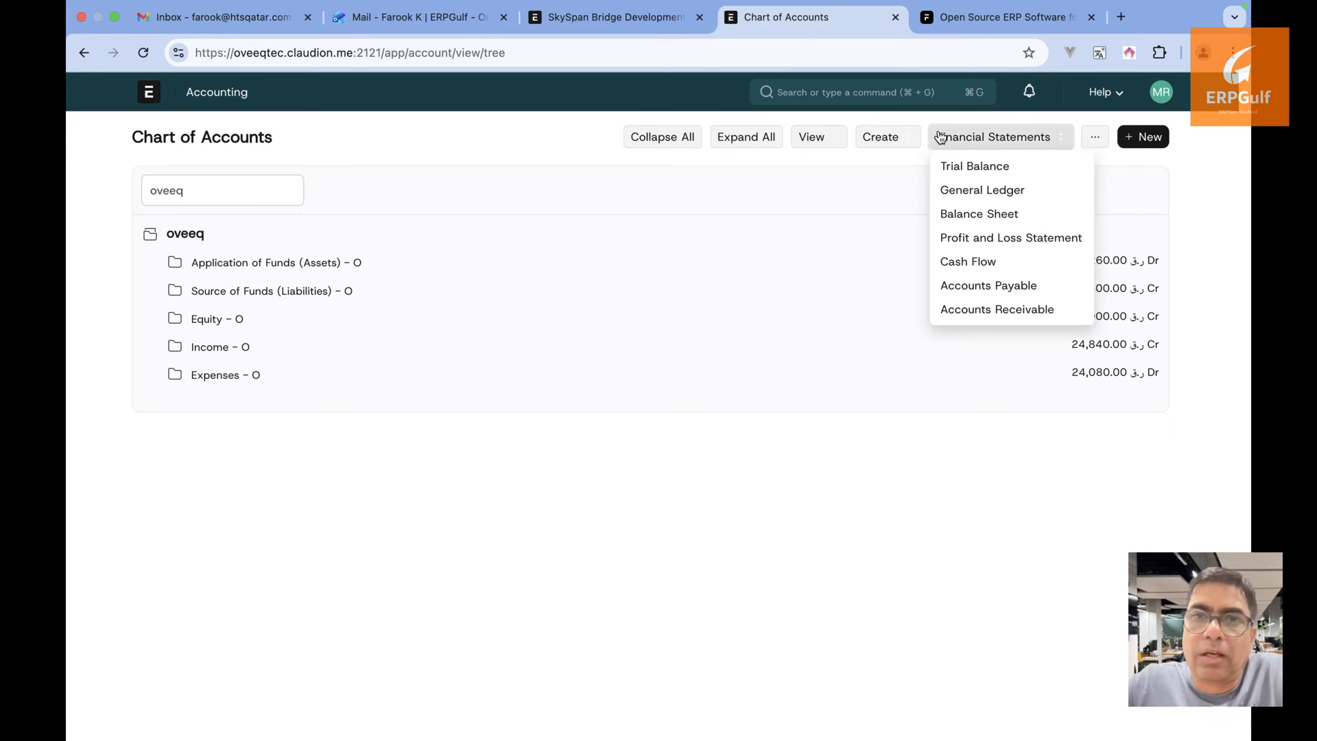
{"action": "left_click", "coordinate": [956, 235]}
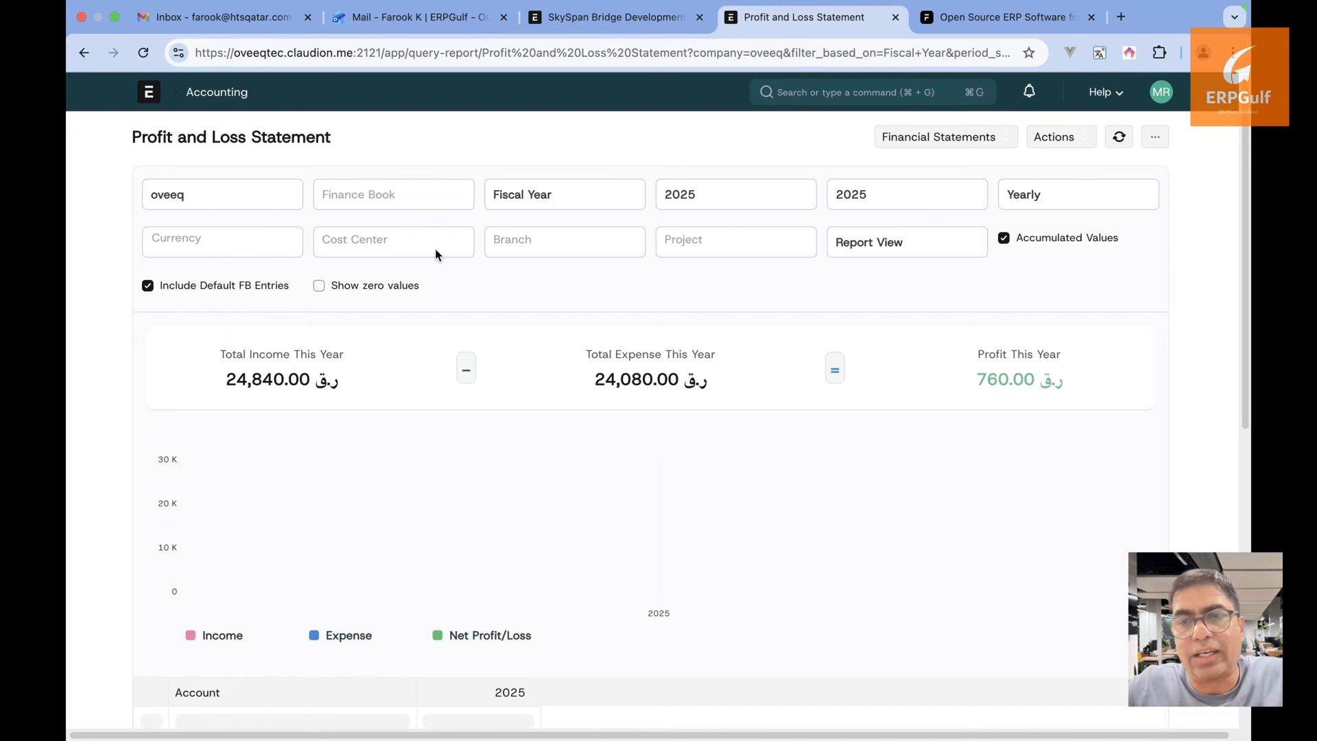
Filter the report to project SkySpan Bridge Development, showing 20,000.00 total expense
{"action": "left_click", "coordinate": [709, 254]}
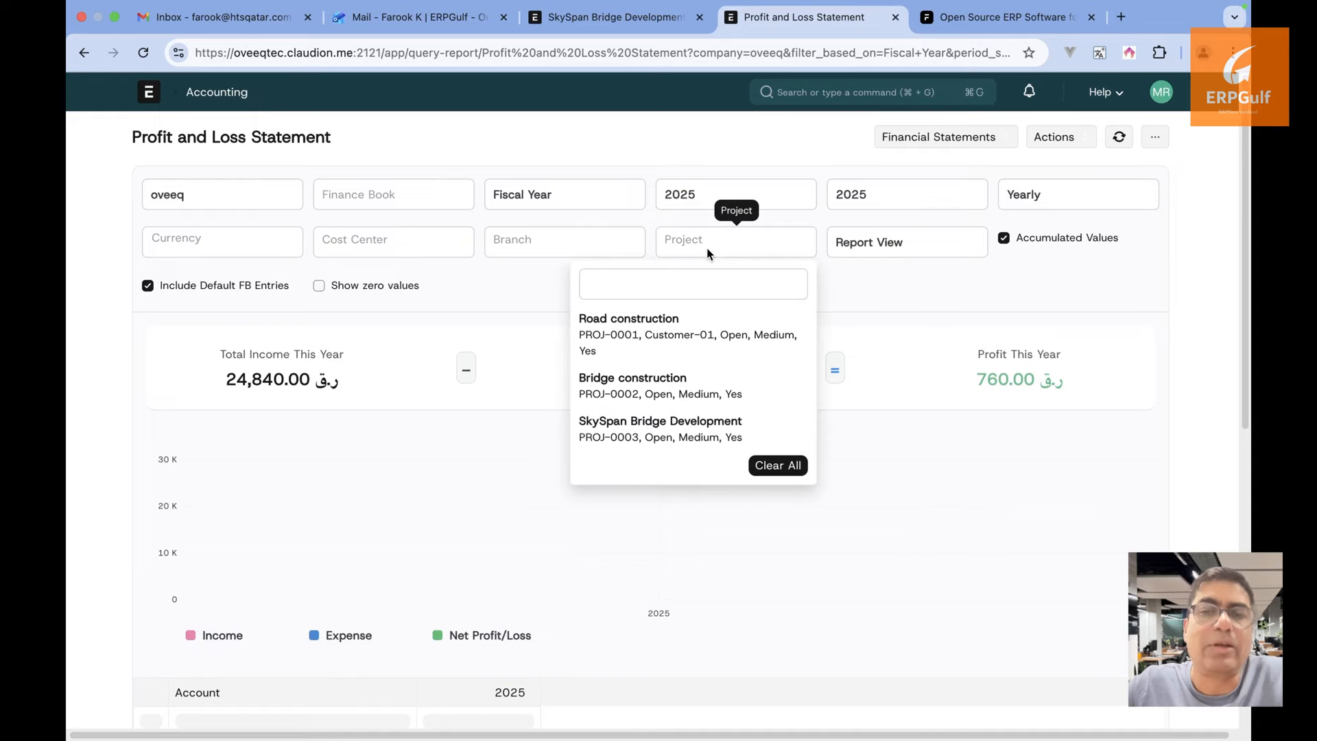
{"action": "left_click", "coordinate": [676, 426]}
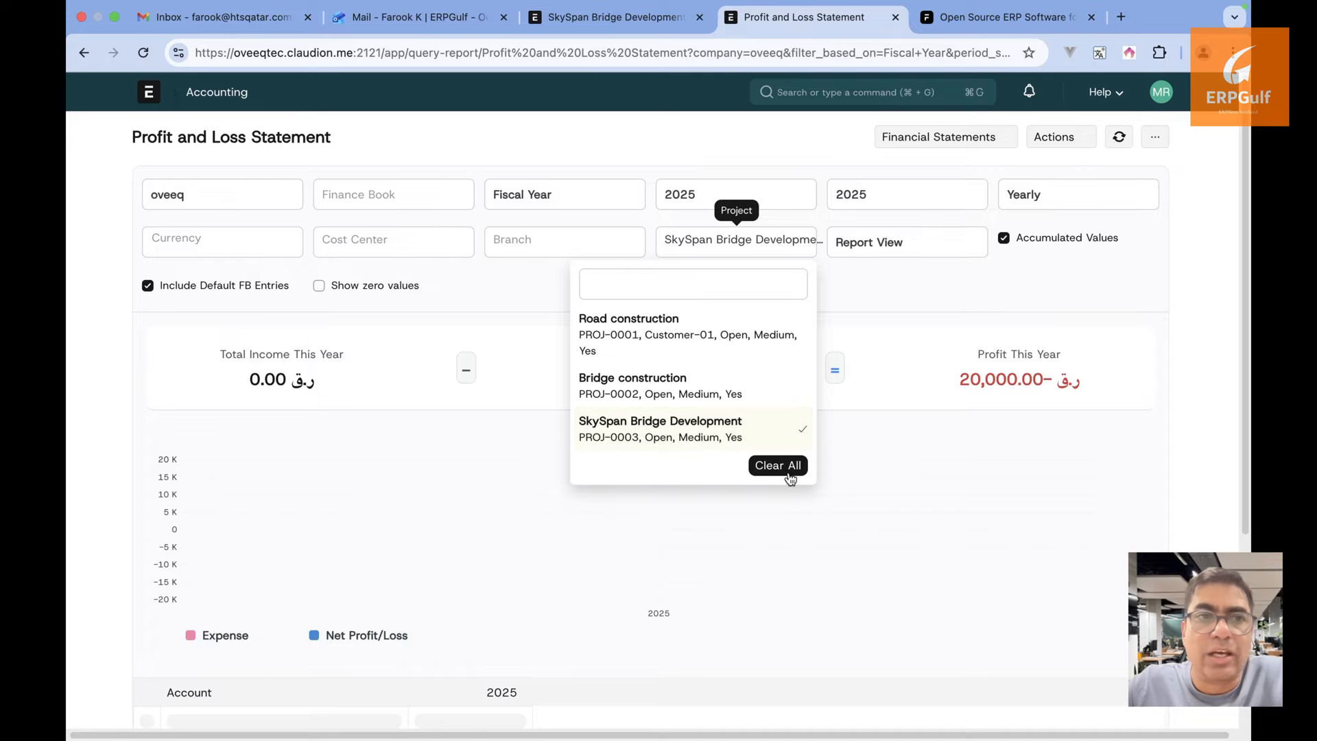
{"action": "left_click", "coordinate": [853, 432]}
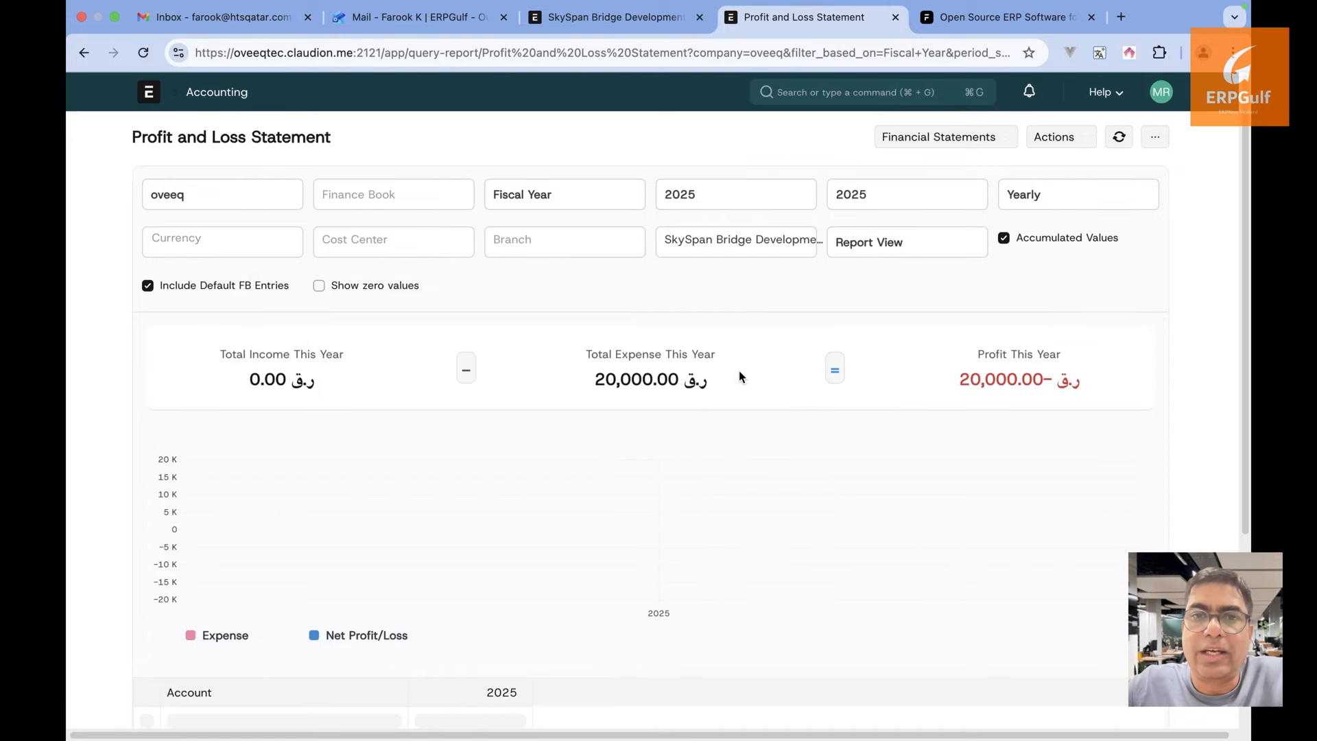
{"action": "left_click_drag", "start_coordinate": [664, 405], "coordinate": [664, 513]}
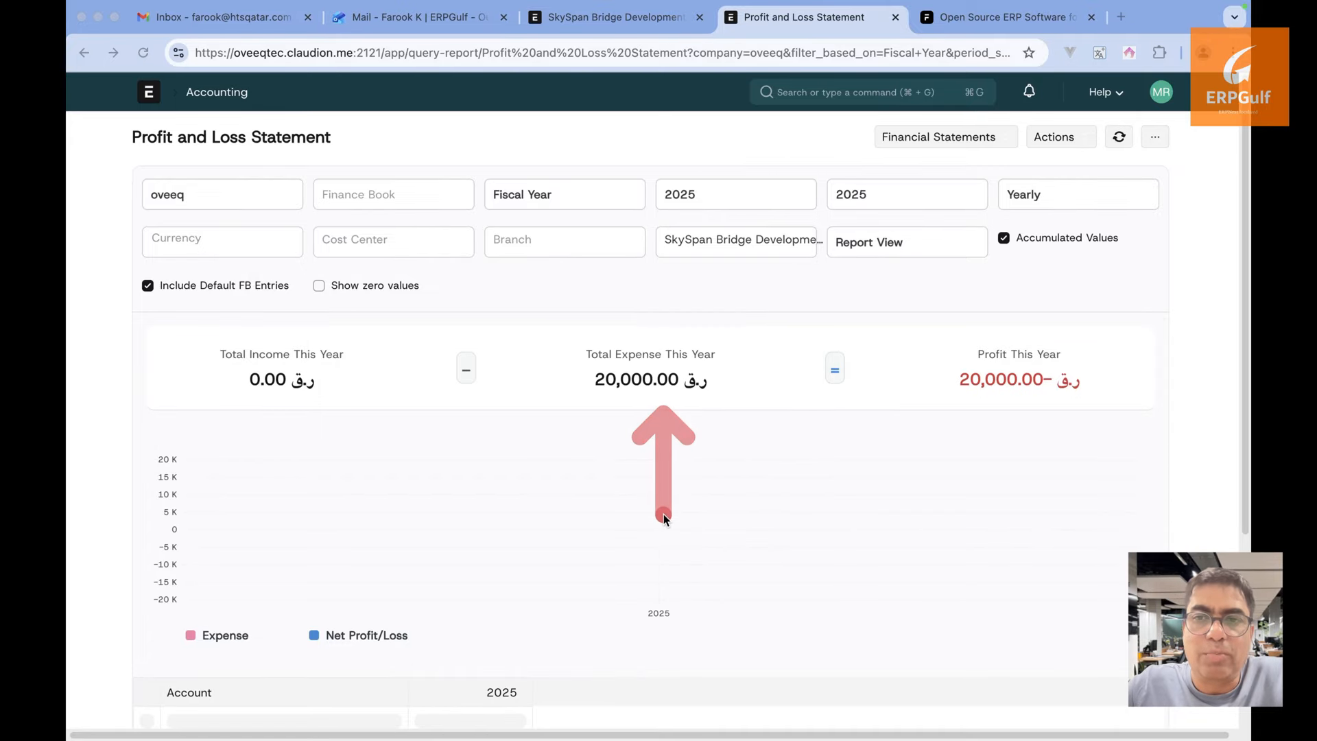
{"action": "left_click_drag", "start_coordinate": [1030, 401], "coordinate": [1031, 528]}
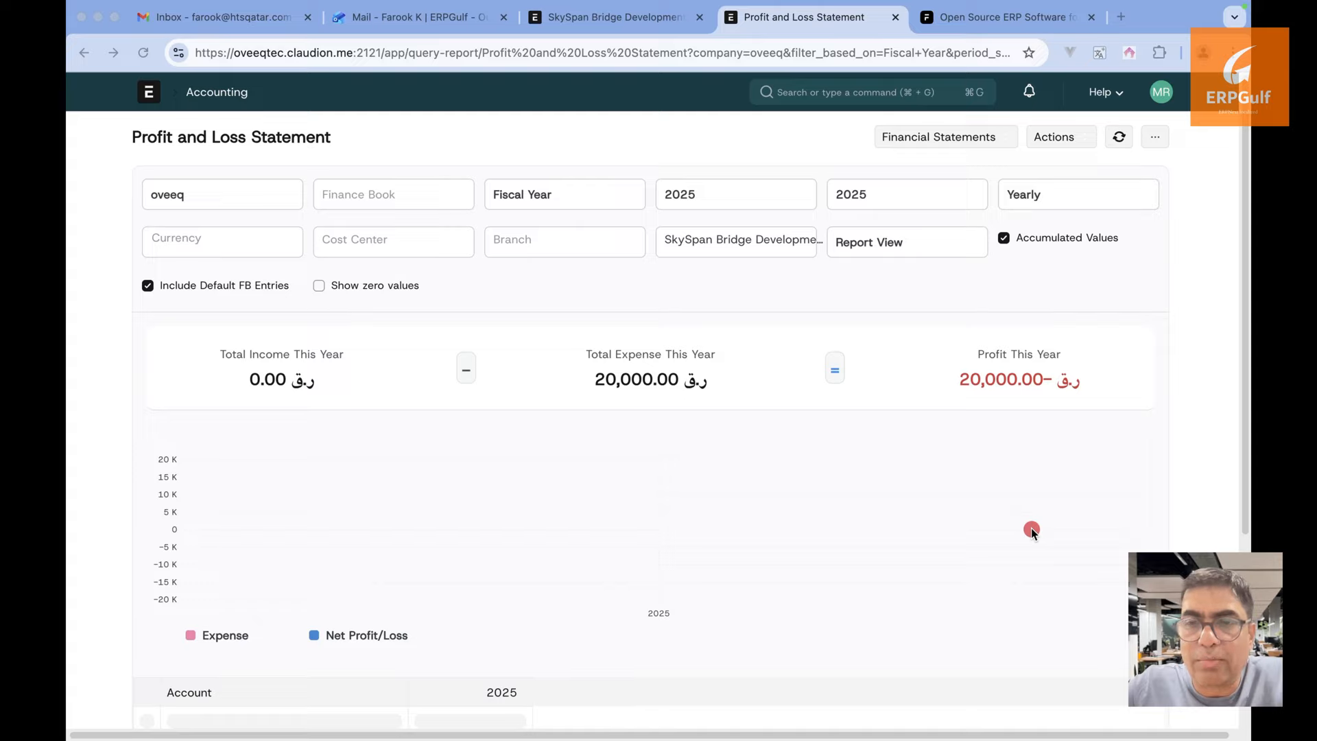
{"action": "left_click", "coordinate": [863, 426]}
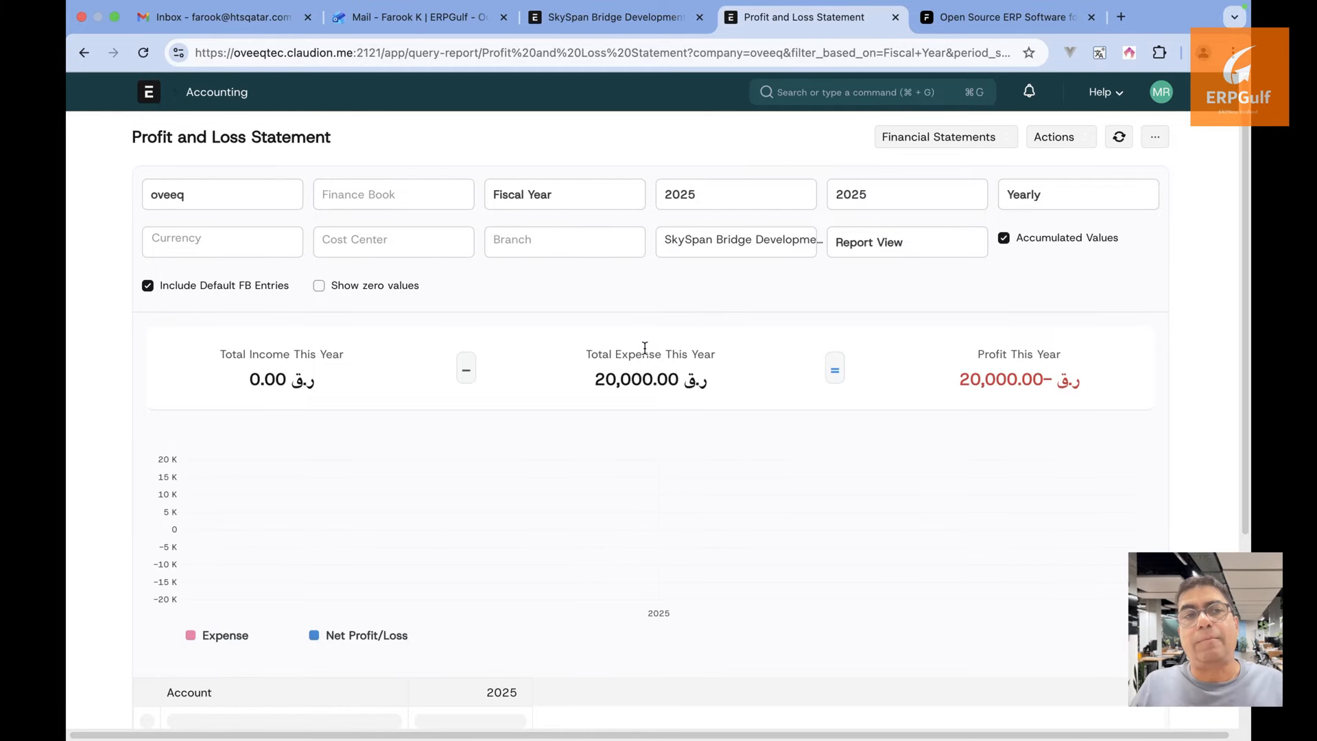
{"action": "scroll", "coordinate": [567, 515], "scroll_direction": "down", "scroll_amount": 3}
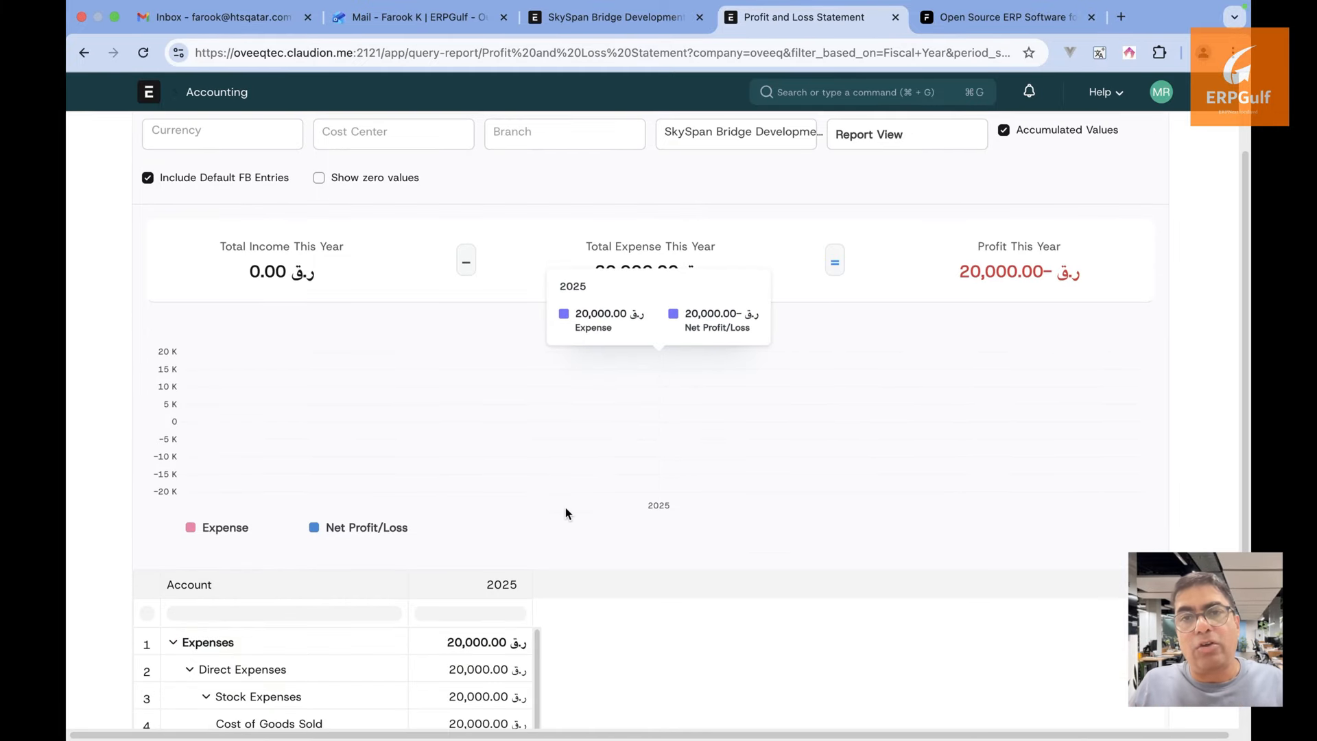
{"action": "scroll", "coordinate": [567, 514], "scroll_direction": "up", "scroll_amount": 3}
{"action": "left_click", "coordinate": [920, 139]}
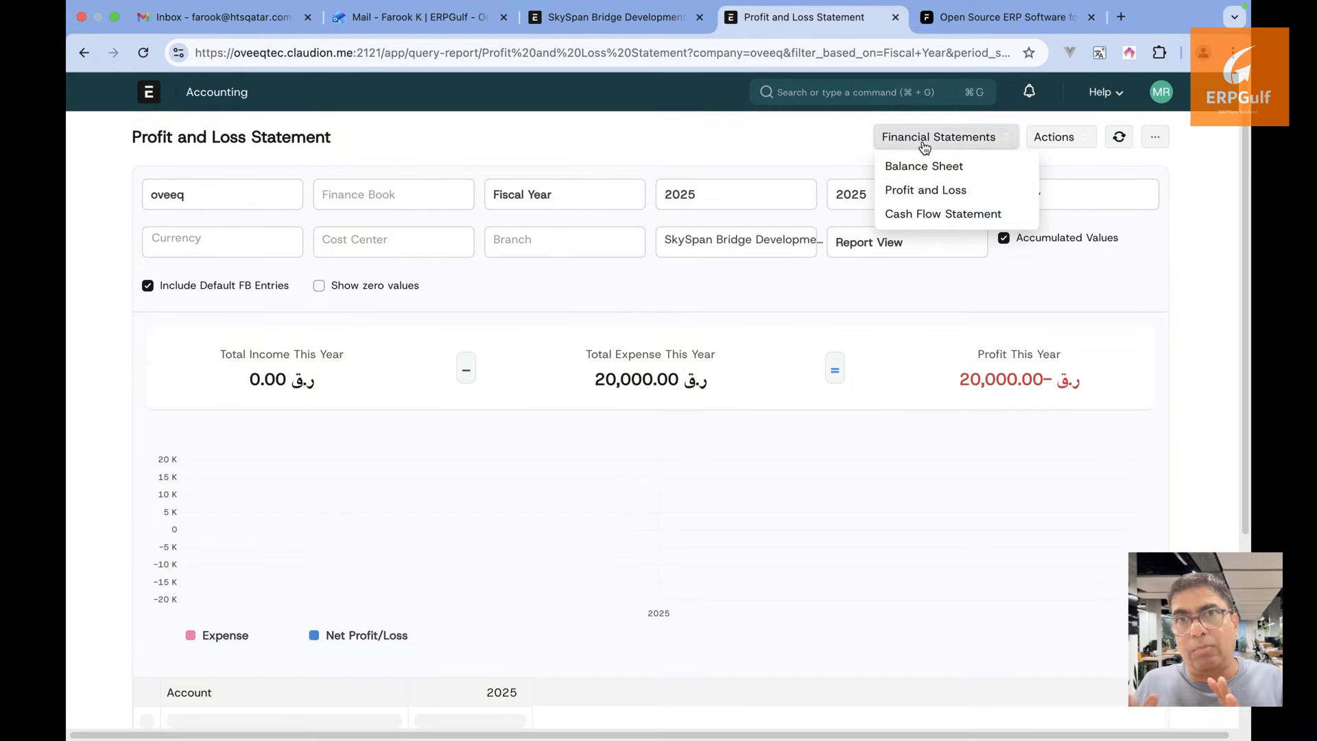
{"action": "left_click", "coordinate": [929, 177]}
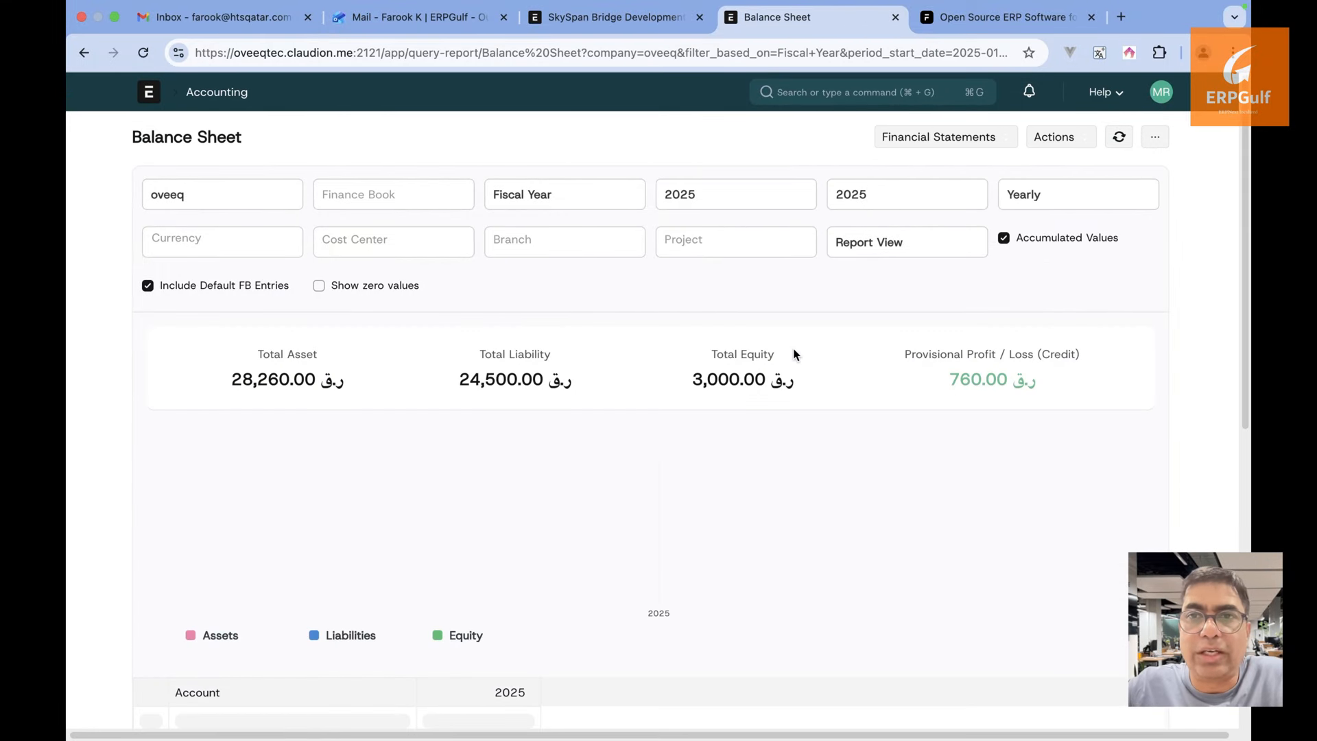
{"action": "left_click", "coordinate": [975, 141]}
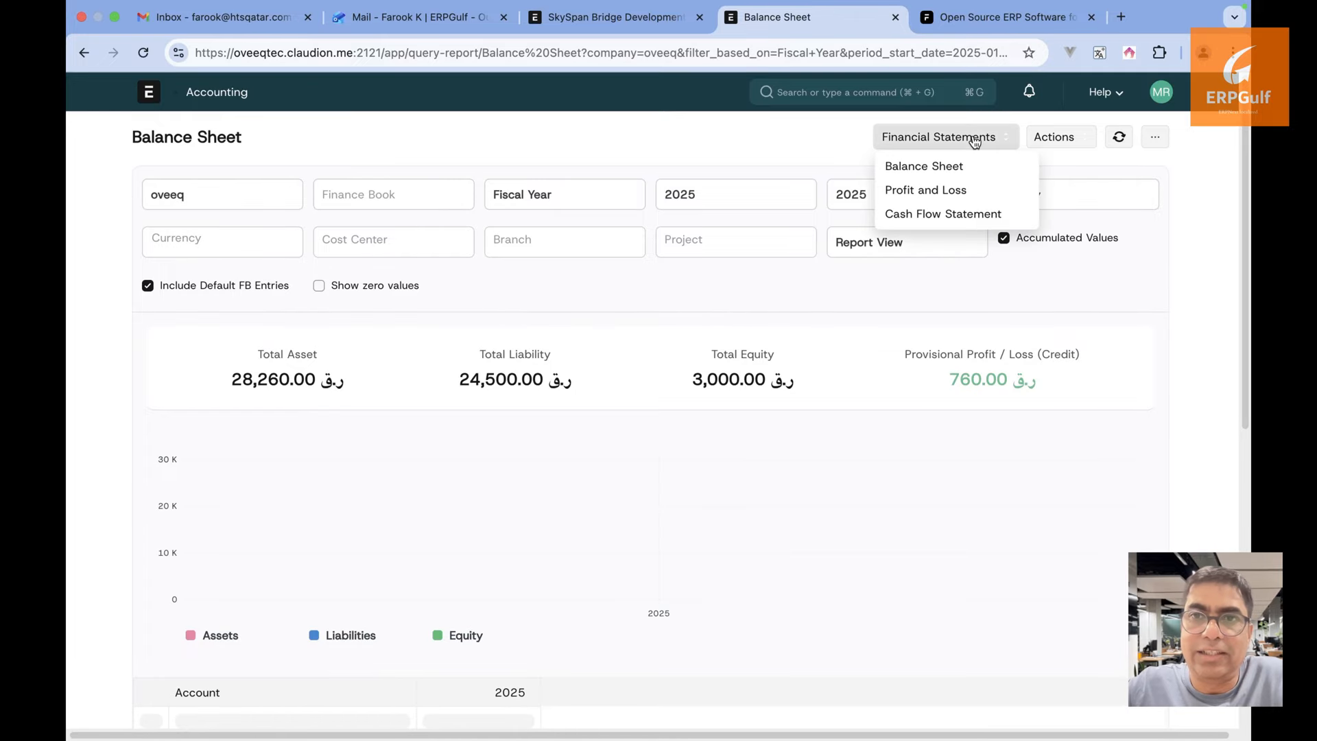
{"action": "left_click", "coordinate": [970, 215]}
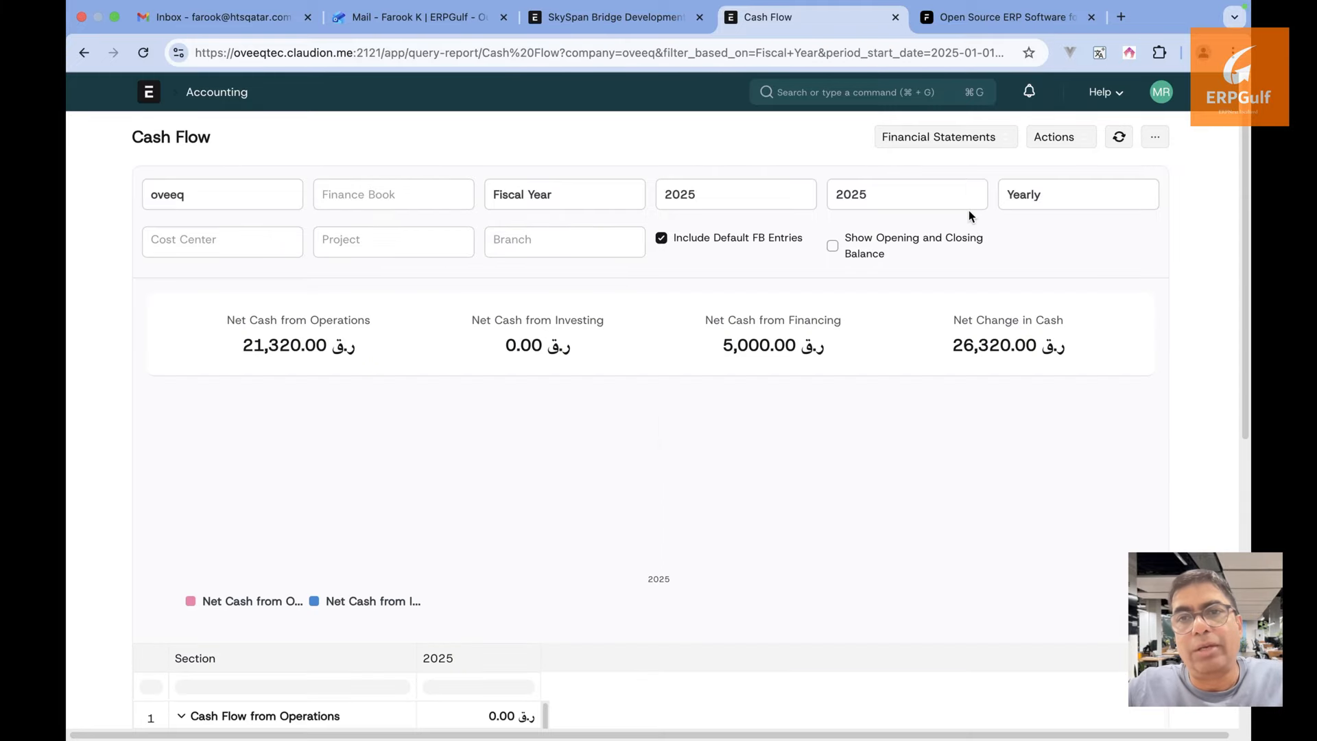
{"action": "left_click", "coordinate": [932, 143]}
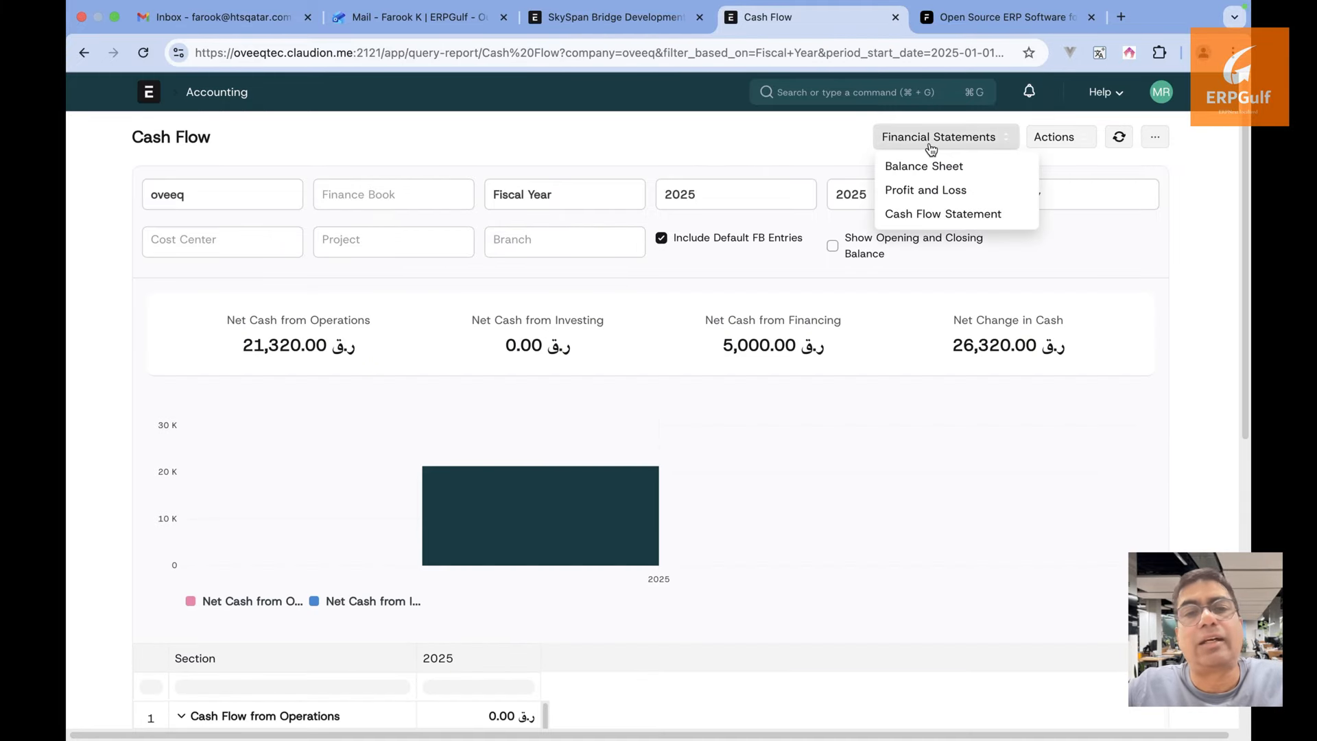
{"action": "left_click", "coordinate": [763, 132]}
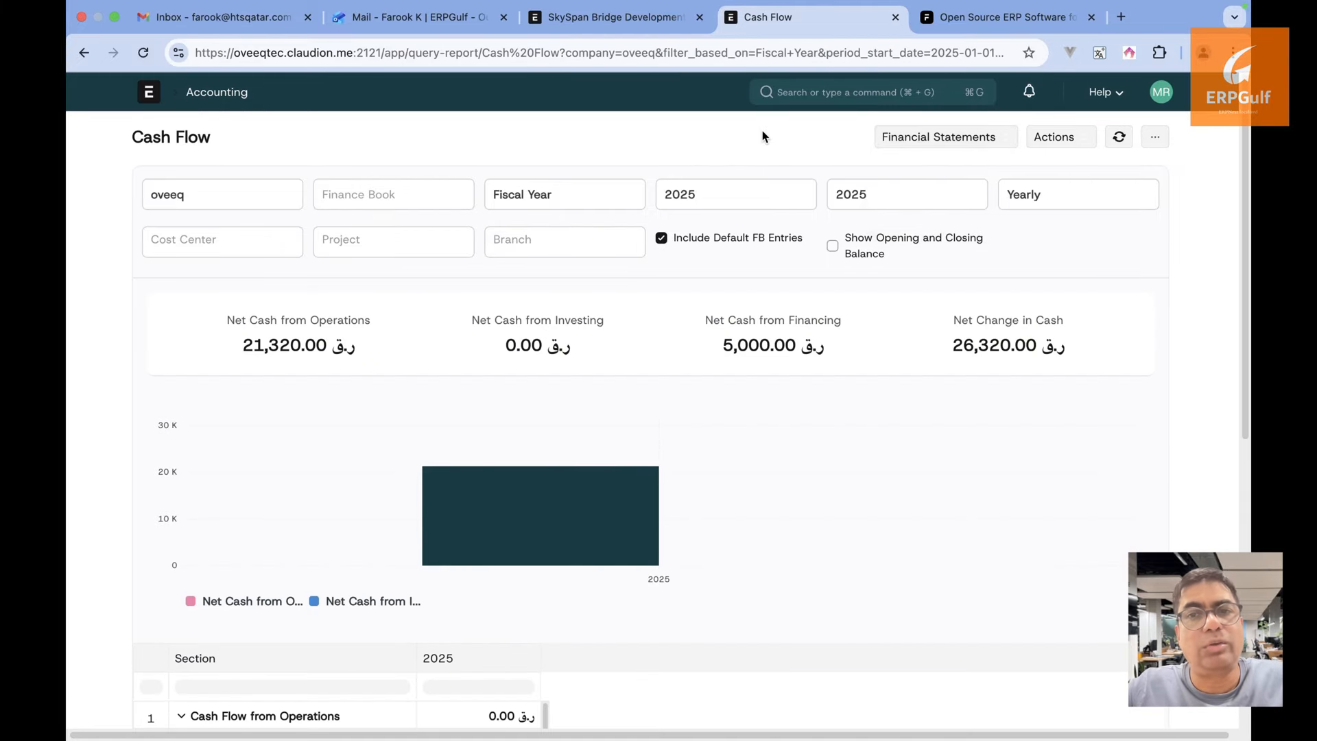
On the SkySpan Bridge Development project, view its linked purchase invoices and come back
{"action": "left_click", "coordinate": [635, 31]}
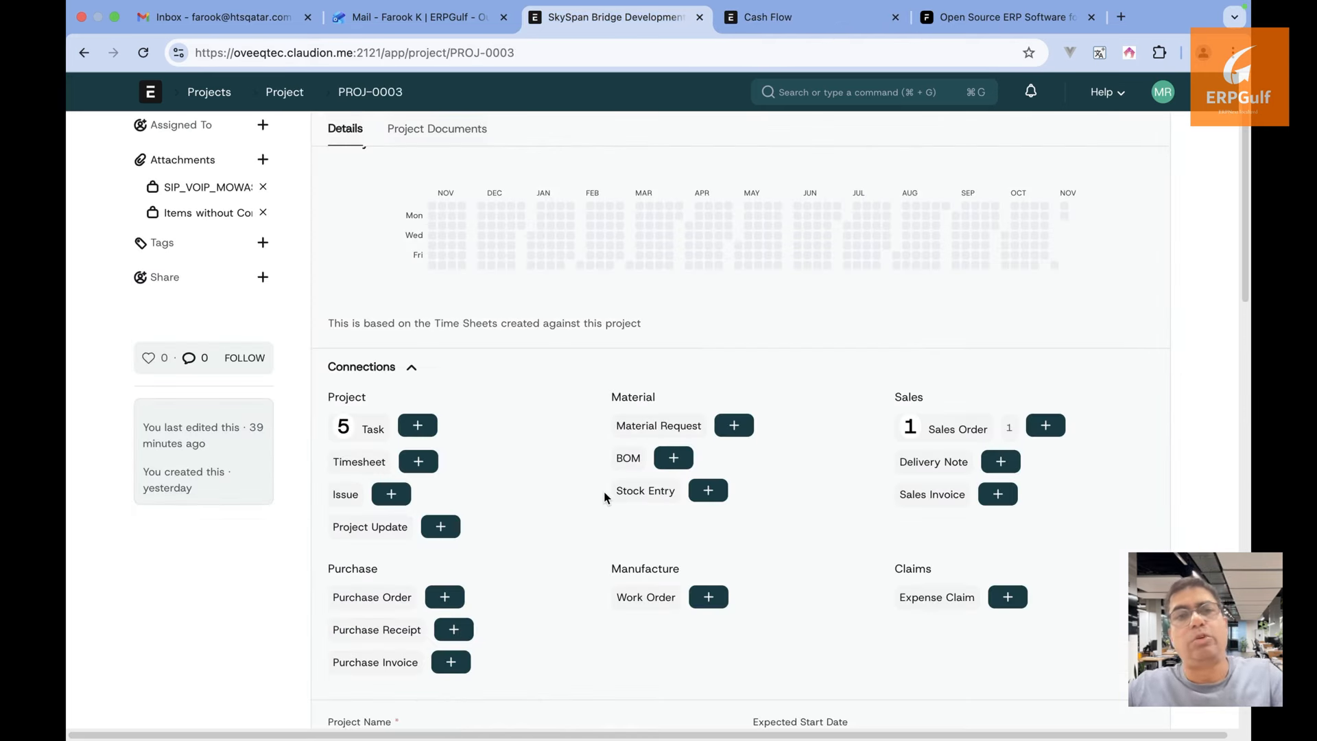
{"action": "scroll", "coordinate": [607, 494], "scroll_direction": "down", "scroll_amount": 1}
{"action": "scroll", "coordinate": [607, 496], "scroll_direction": "down", "scroll_amount": 1}
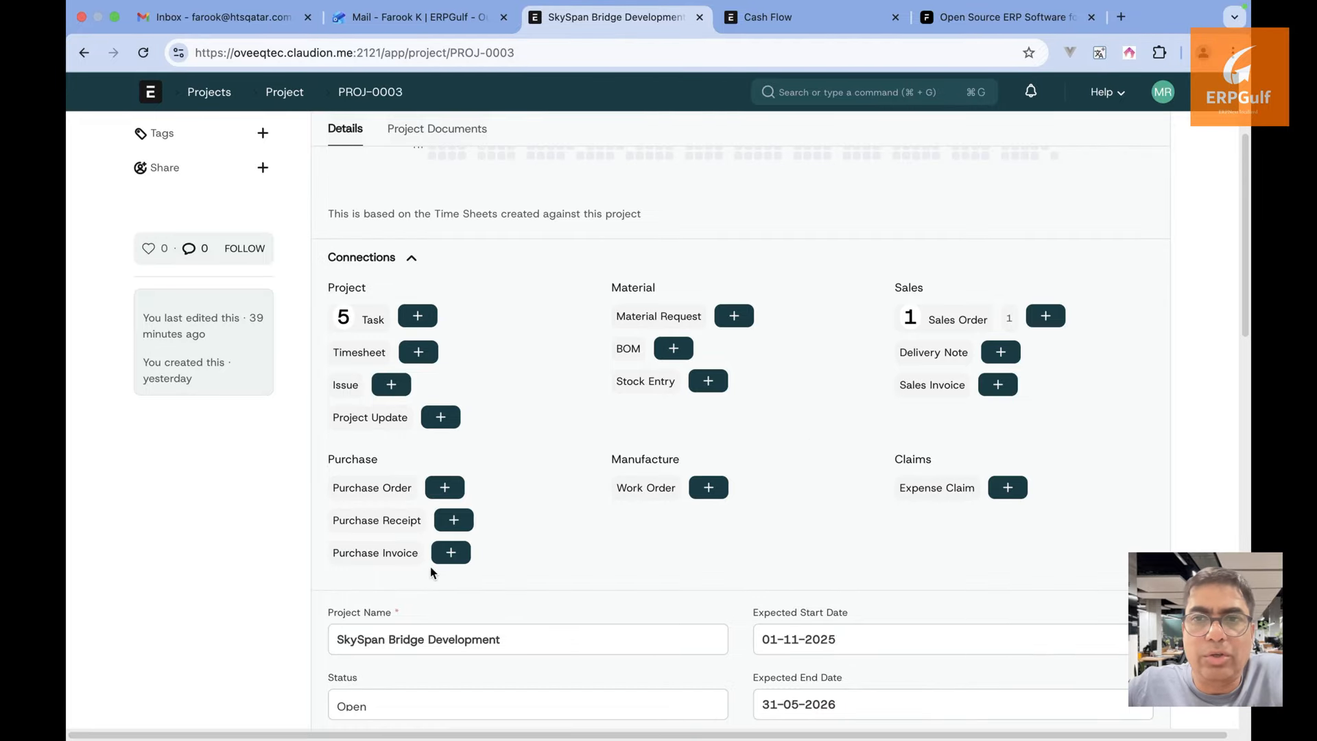
{"action": "left_click", "coordinate": [382, 552]}
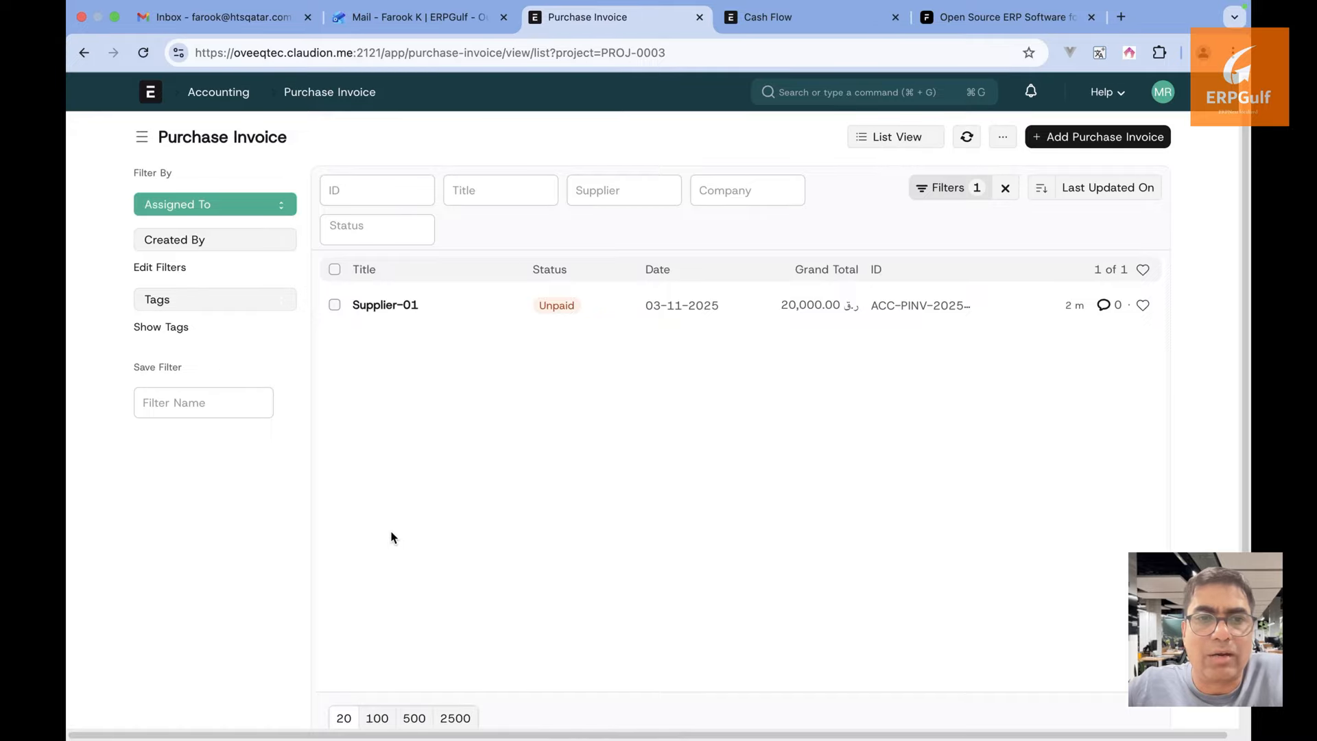
{"action": "left_click", "coordinate": [83, 53]}
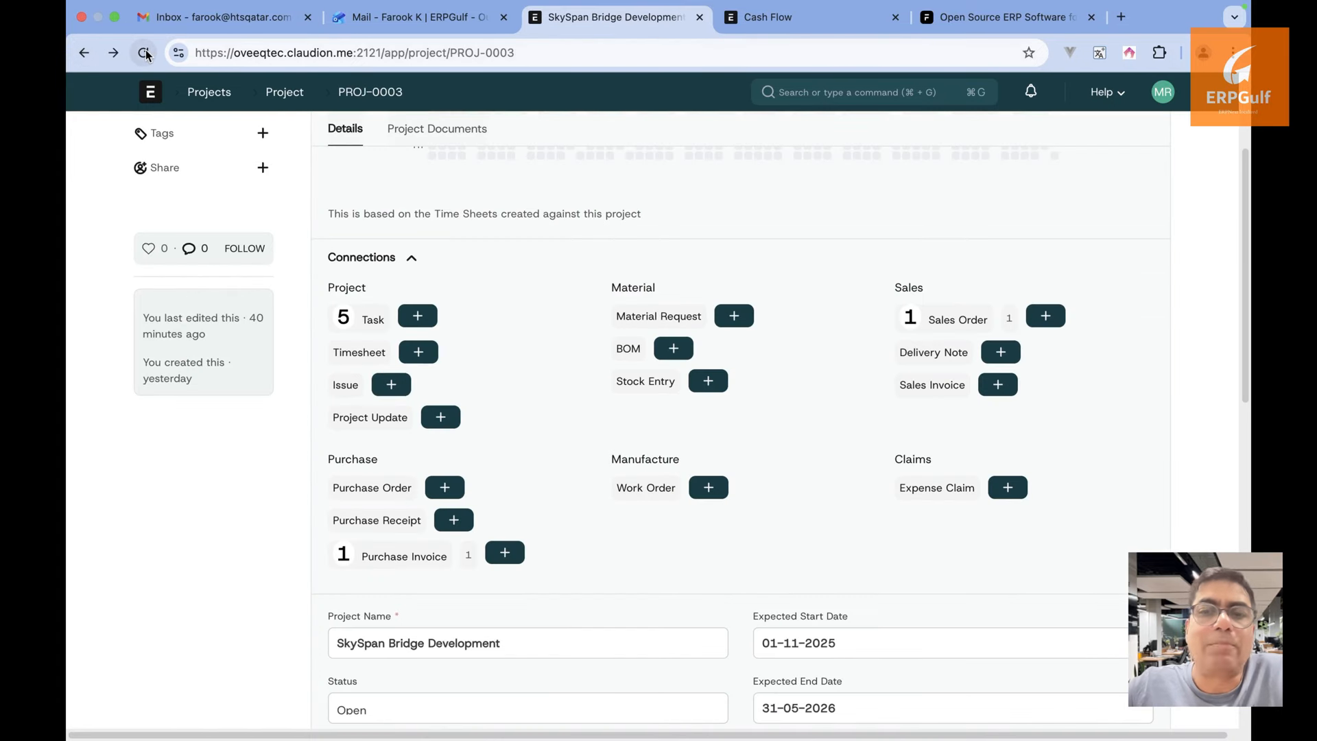
Reload the project page so its Connections show 1 purchase invoice
{"action": "left_click", "coordinate": [144, 53]}
{"action": "left_click", "coordinate": [721, 290]}
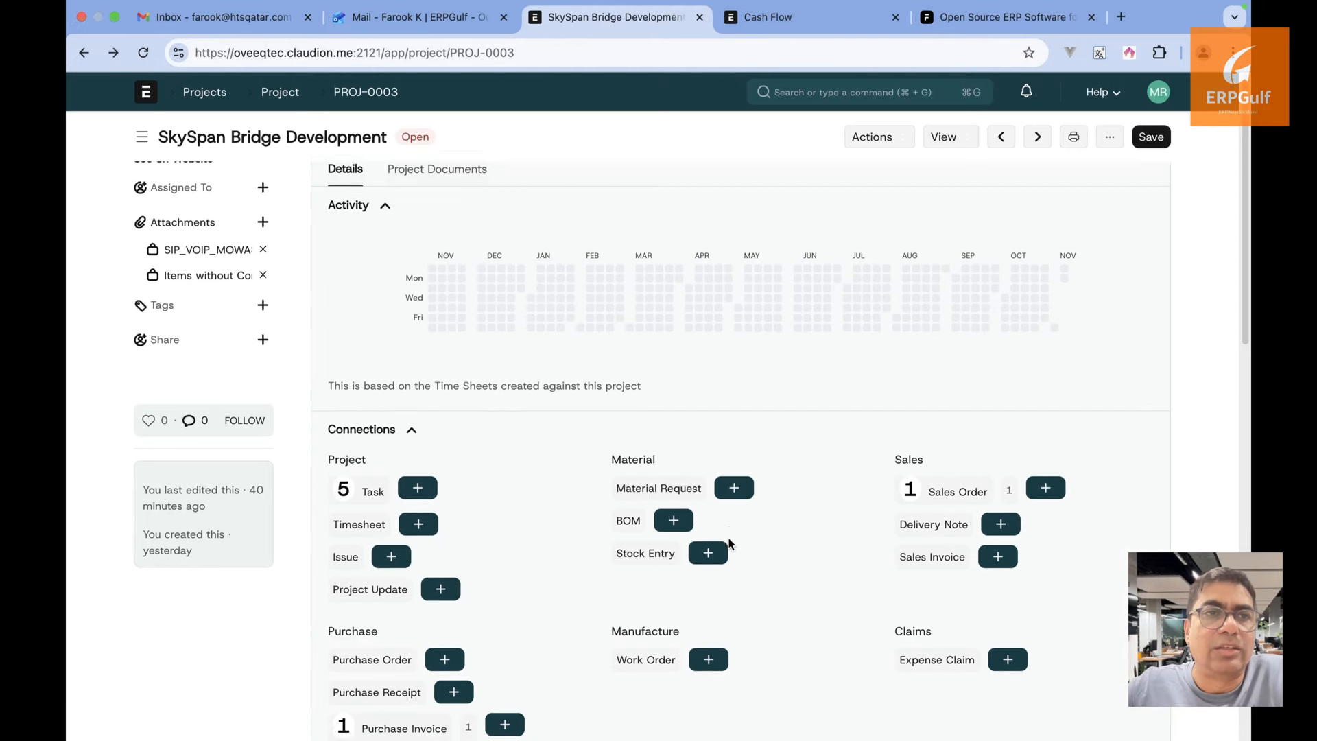
{"action": "scroll", "coordinate": [729, 544], "scroll_direction": "down", "scroll_amount": 2}
{"action": "left_click", "coordinate": [487, 581]}
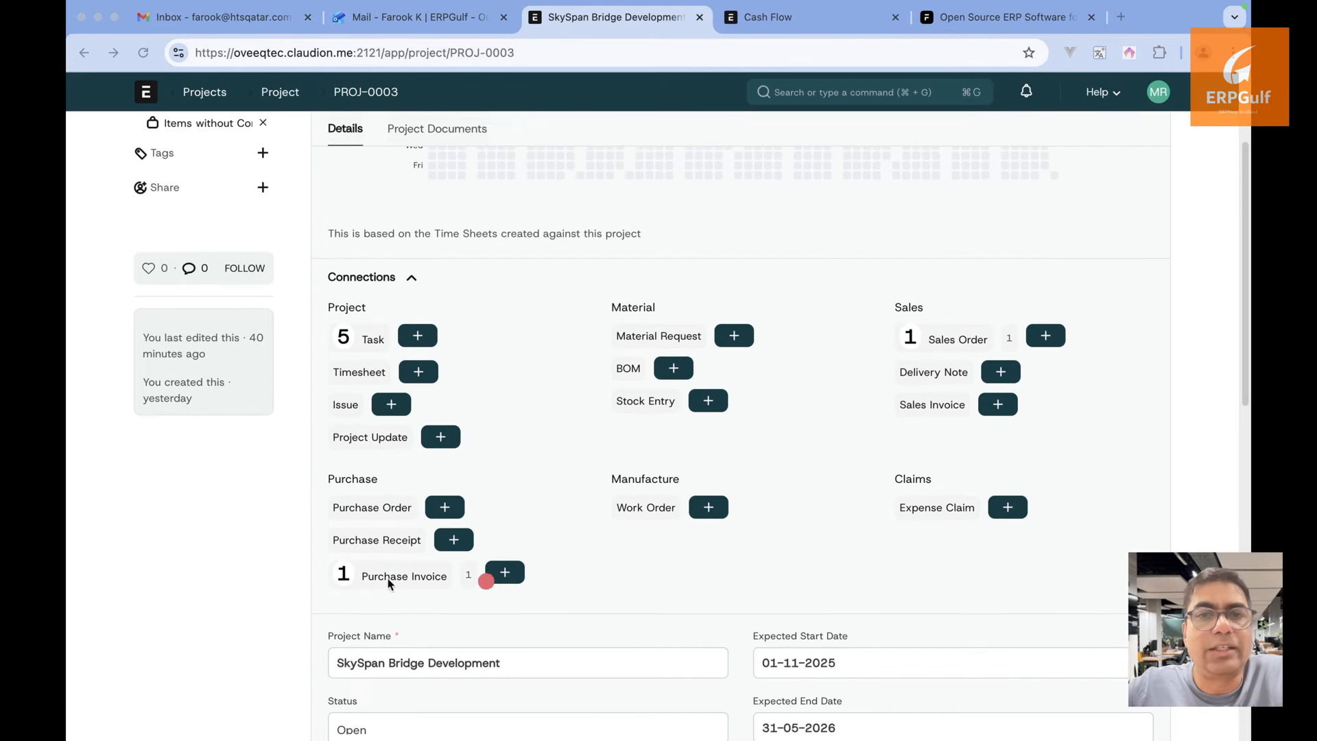
{"action": "left_click", "coordinate": [576, 313]}
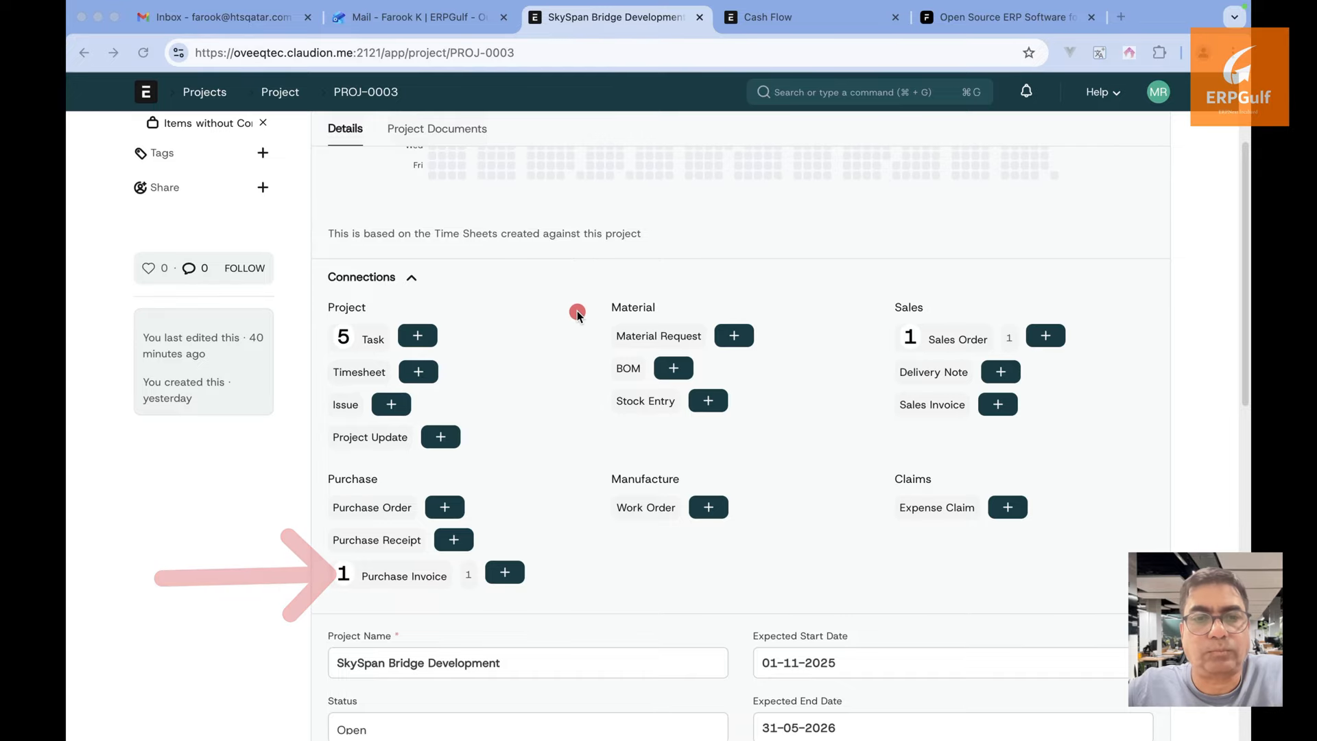
{"action": "left_click", "coordinate": [478, 598]}
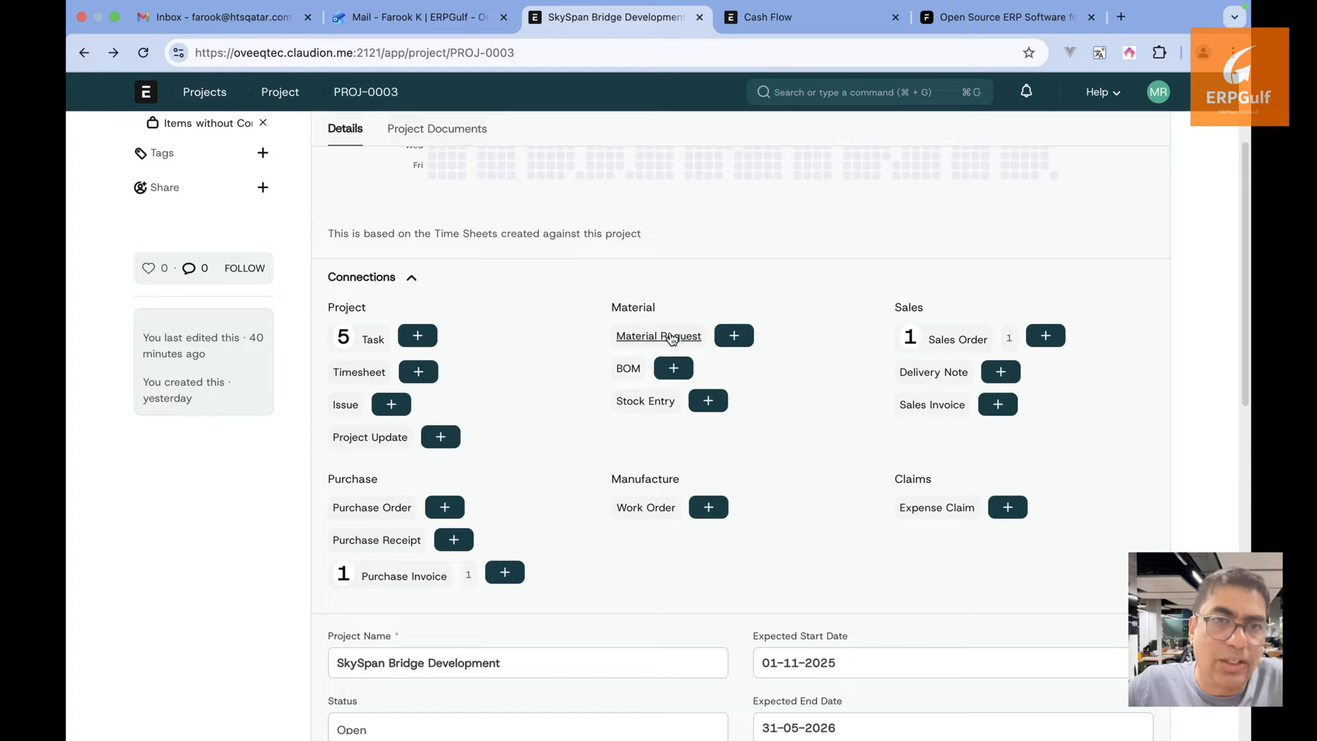
Glance at Slack, then view the project's linked material requests in ERPNext (none found)
{"action": "mouse_move", "coordinate": [1064, 713]}
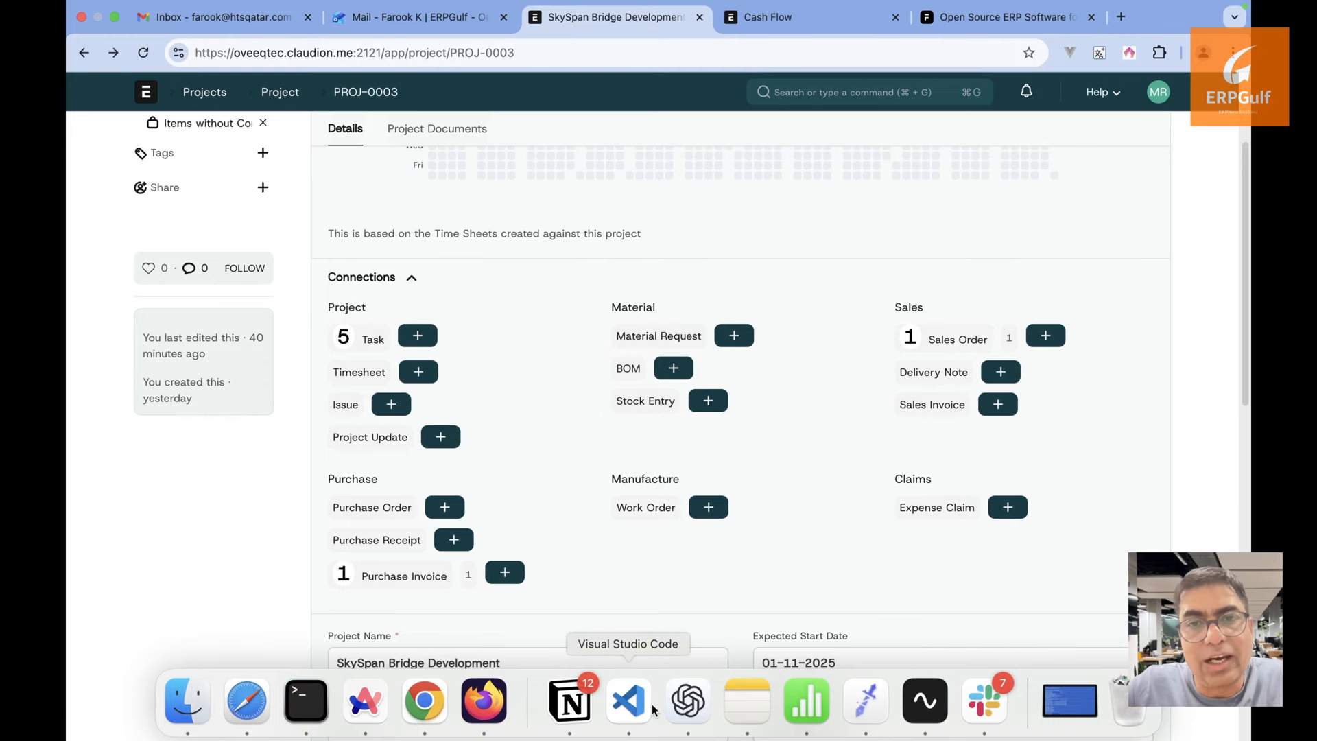
{"action": "mouse_move", "coordinate": [472, 739]}
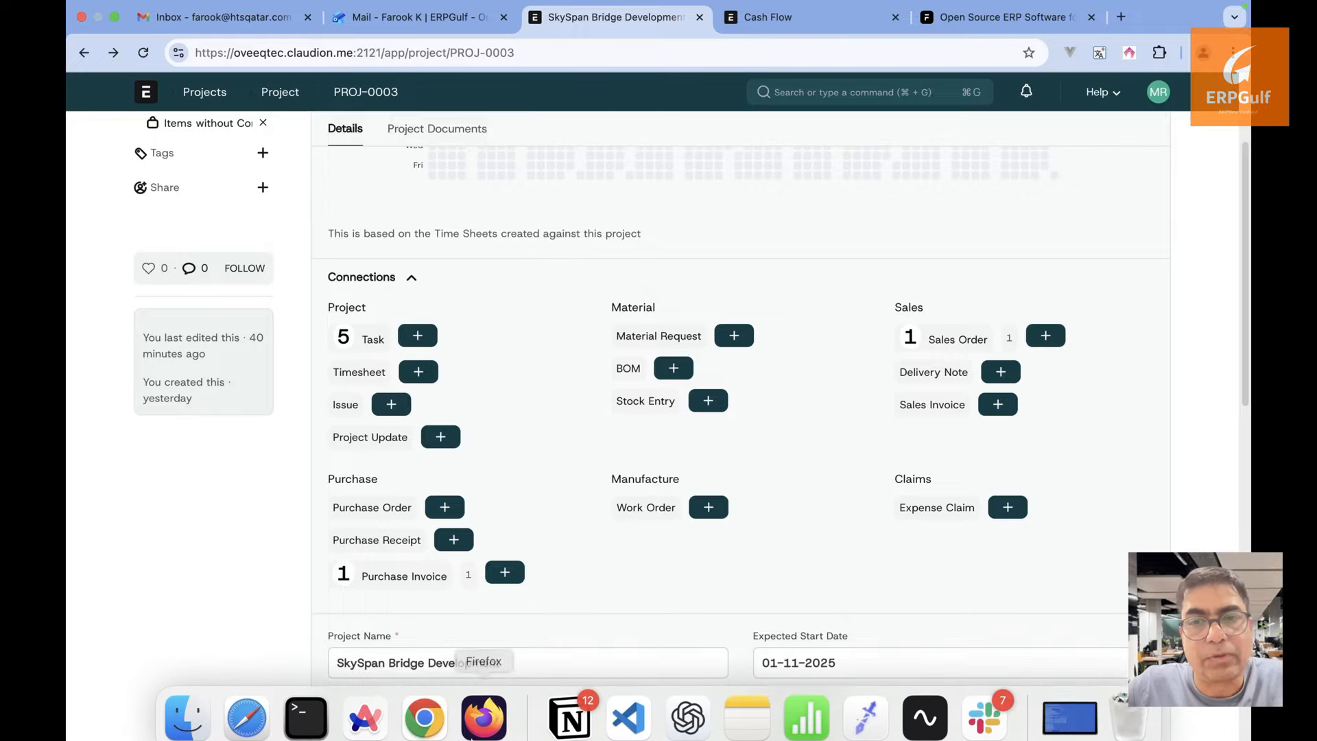
{"action": "left_click", "coordinate": [938, 709]}
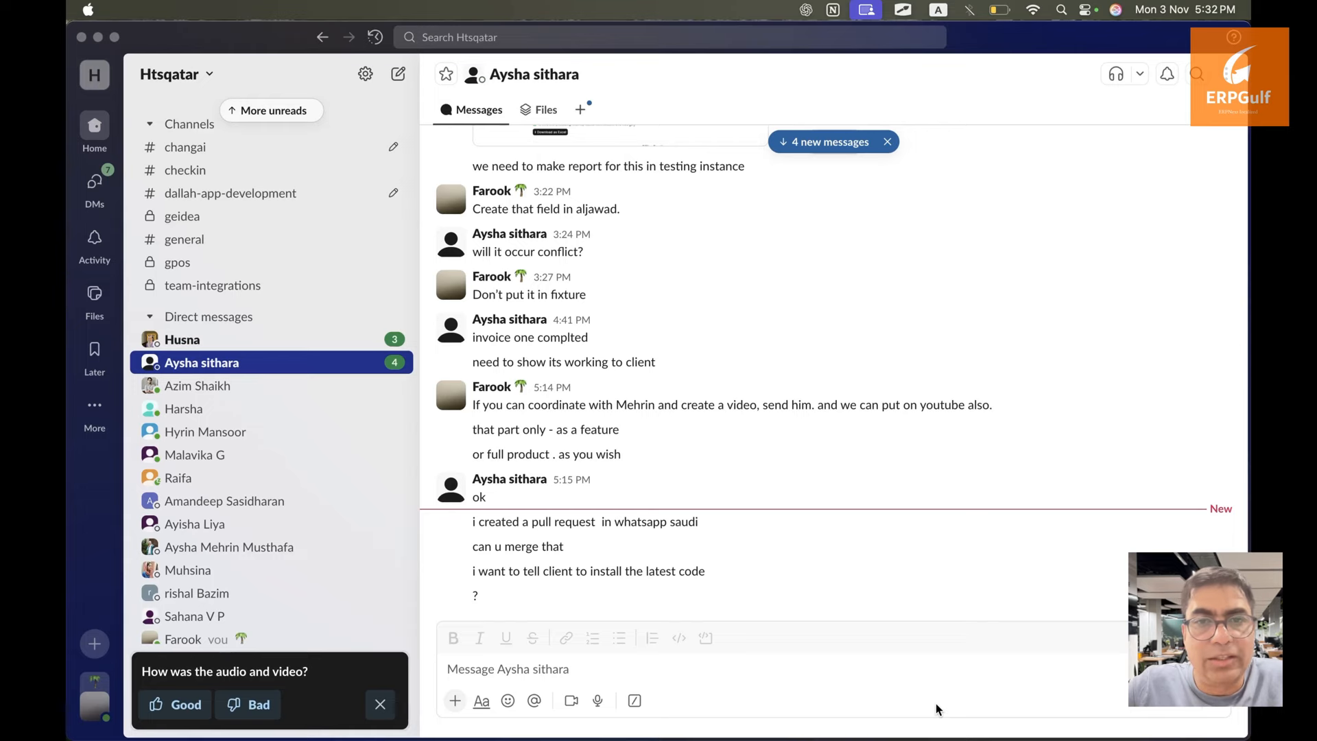
{"action": "key", "text": "ctrl+Right"}
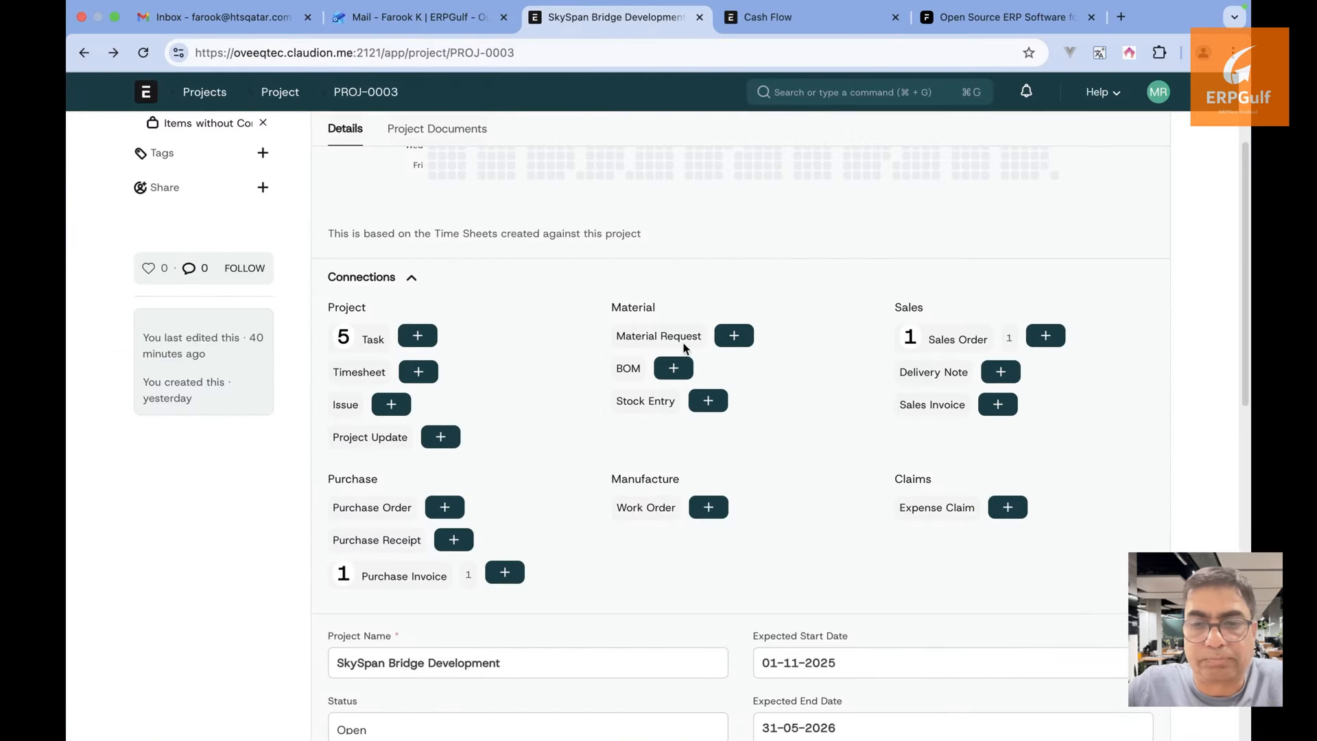
{"action": "left_click", "coordinate": [659, 337]}
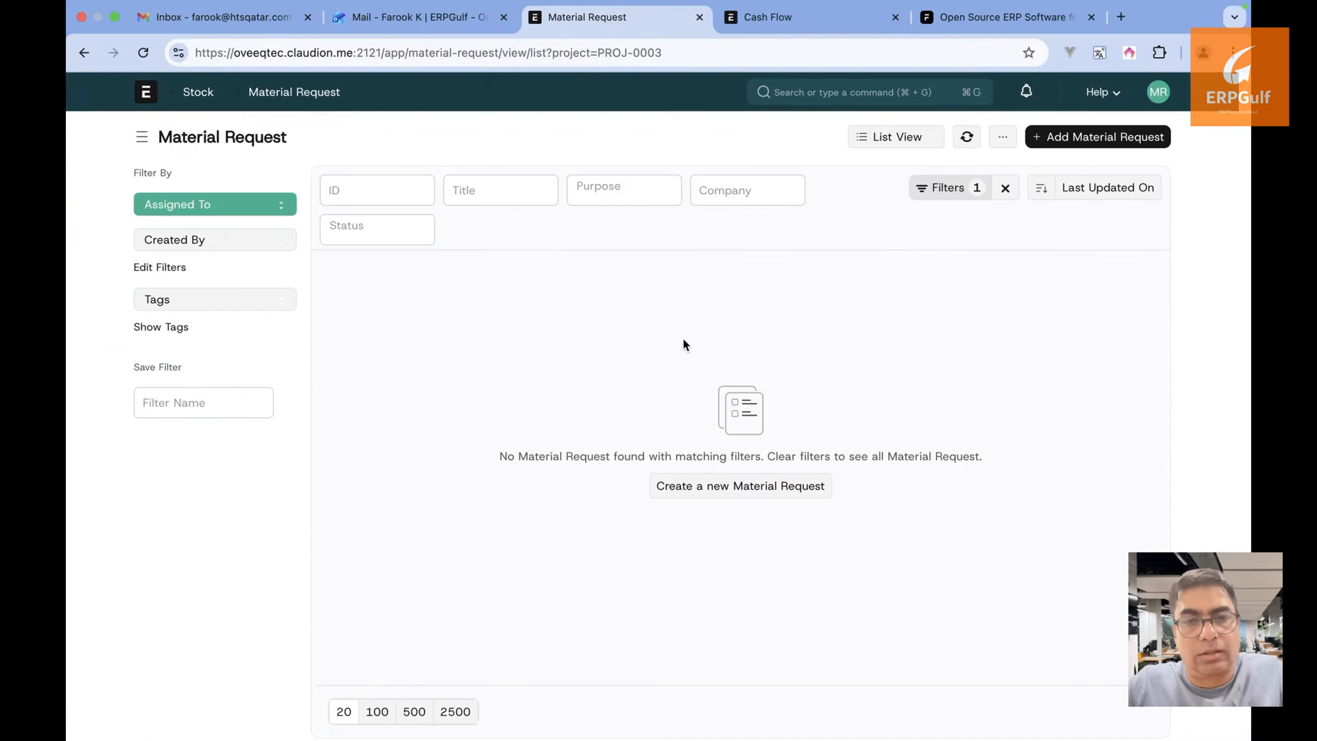
Start a new material request, then abandon it and return to the SkySpan Bridge Development project
{"action": "left_click", "coordinate": [1100, 138]}
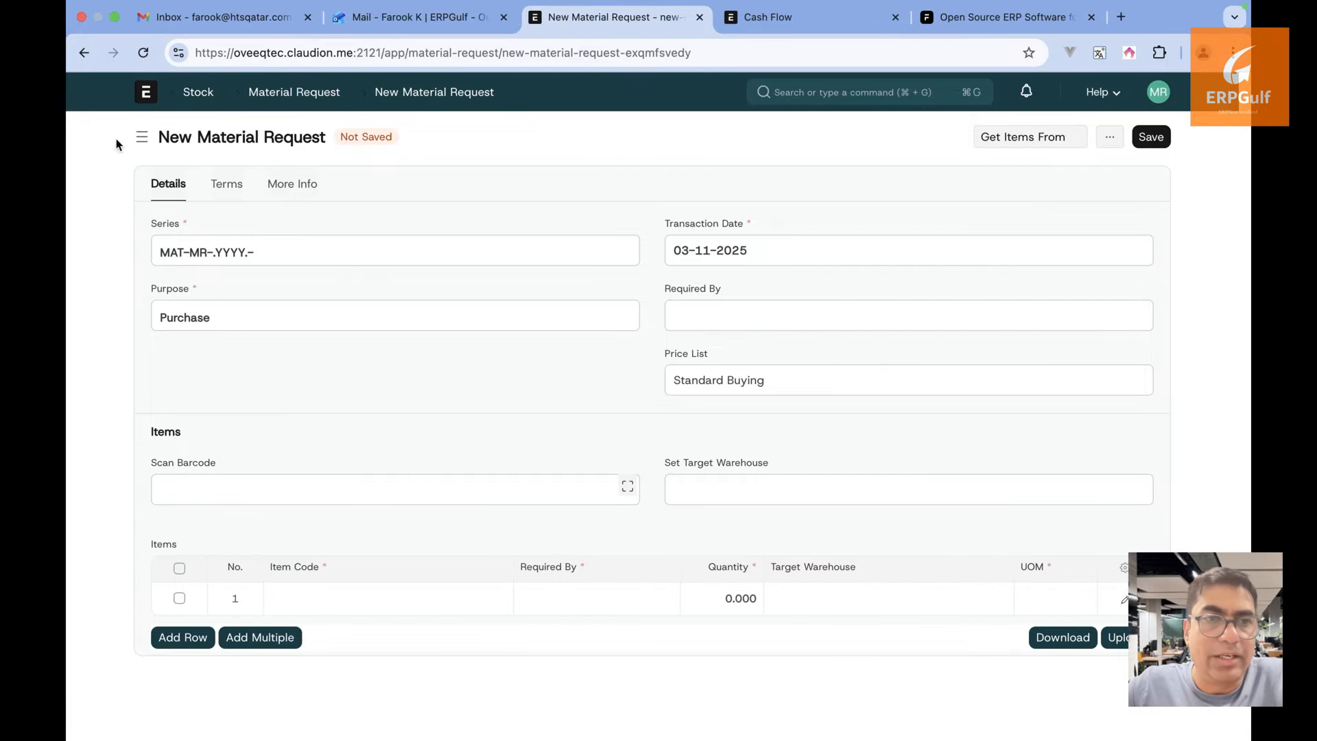
{"action": "left_click", "coordinate": [82, 55]}
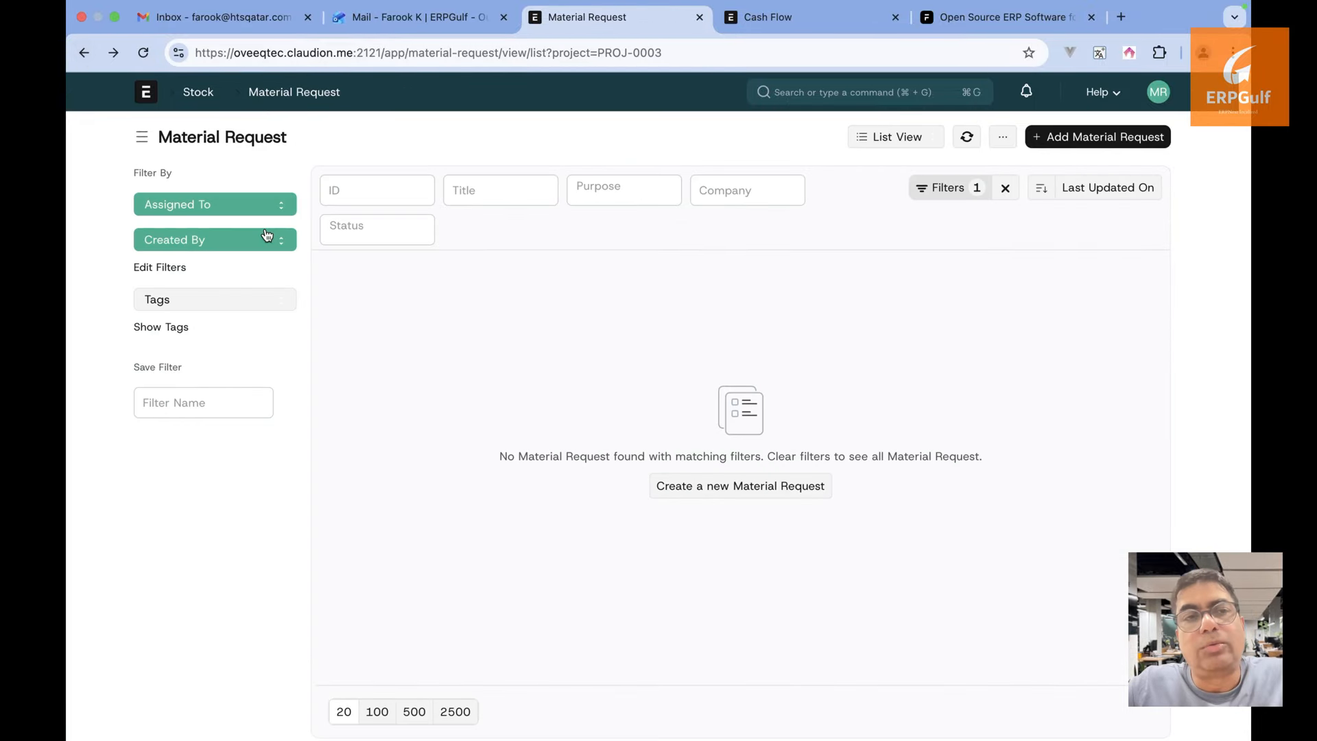
{"action": "left_click", "coordinate": [84, 53]}
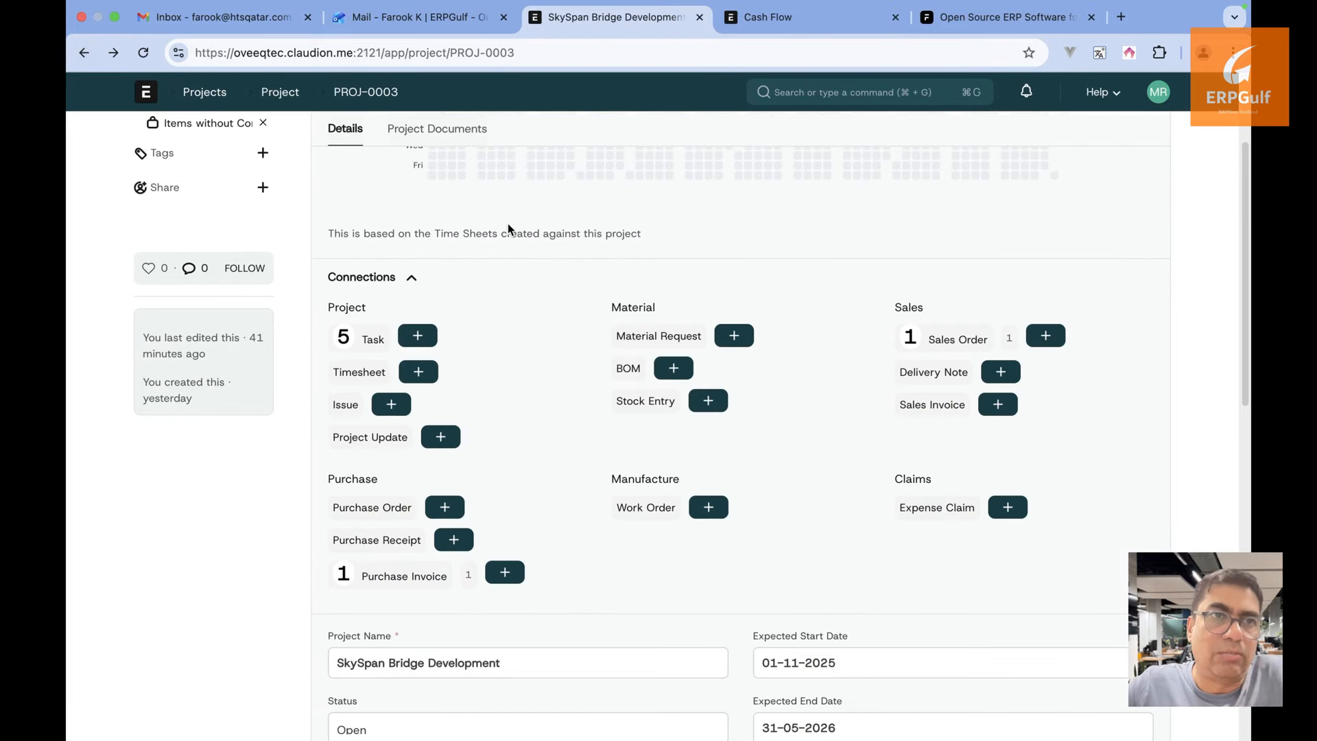
{"action": "key", "text": "super+Tab"}
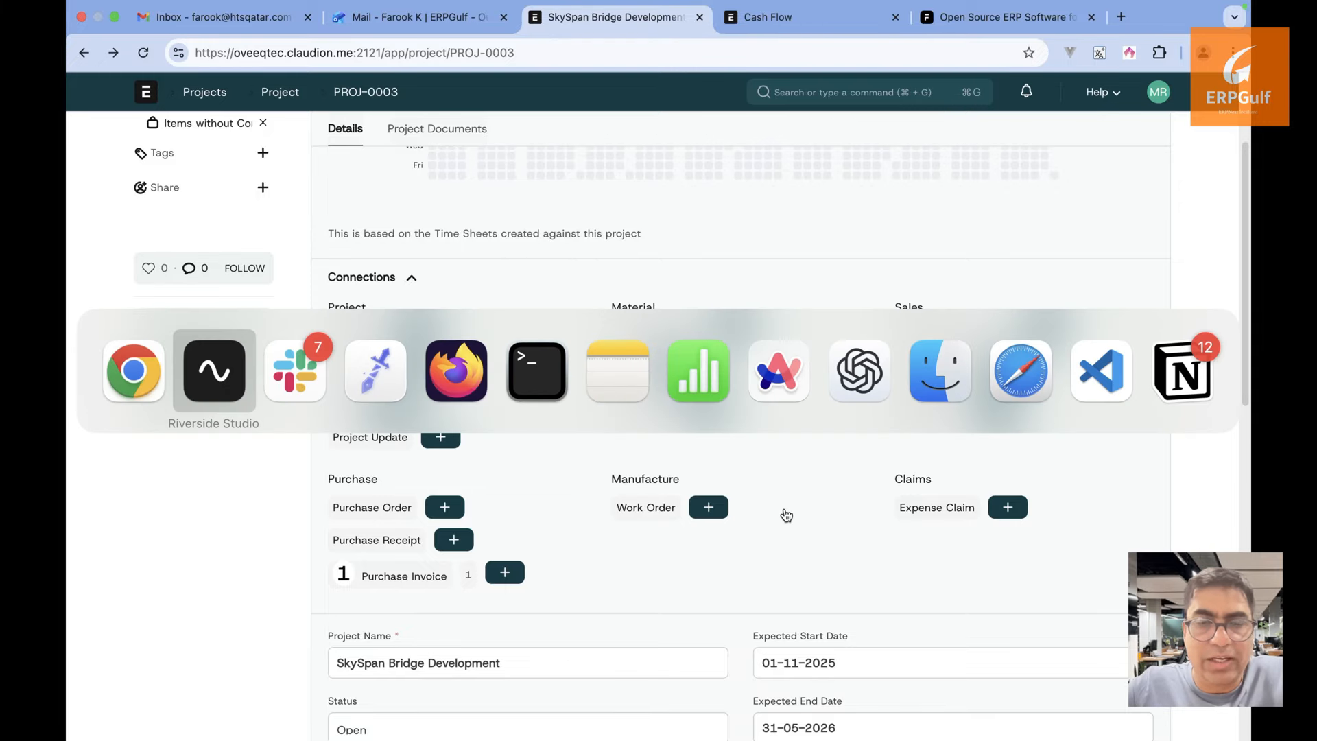
In Slack, find the colleague's 'Mobile app - Made with Clipchamp (4).mp4' video and play it full-window
{"action": "key", "text": "super+Tab"}
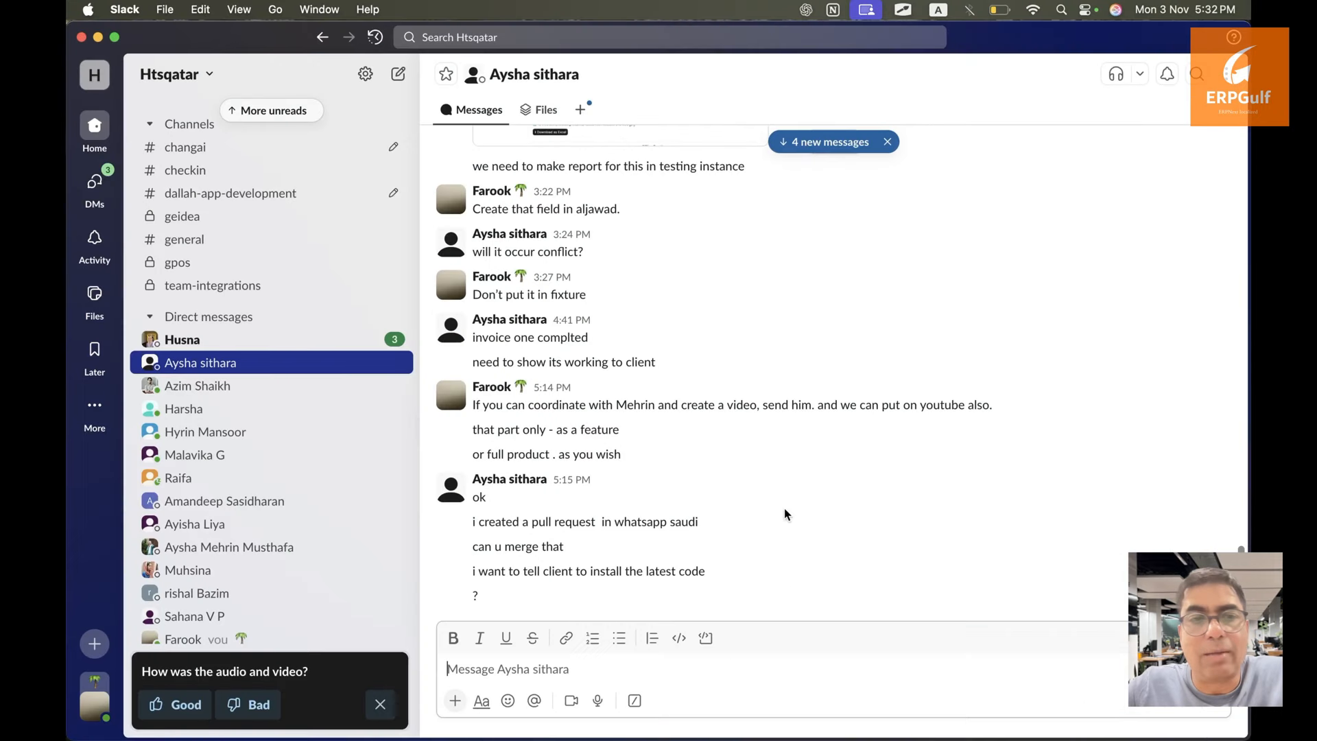
{"action": "scroll", "coordinate": [363, 480], "scroll_direction": "down", "scroll_amount": 3}
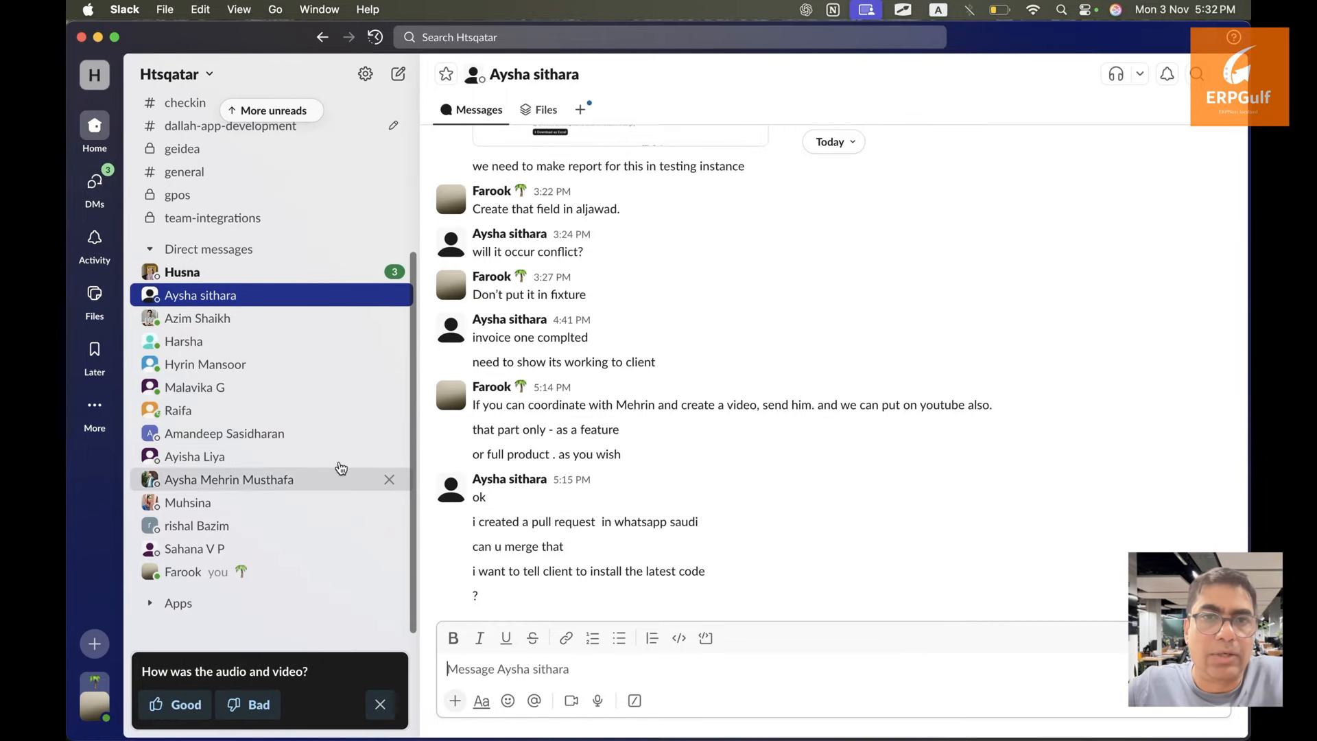
{"action": "left_click", "coordinate": [325, 439]}
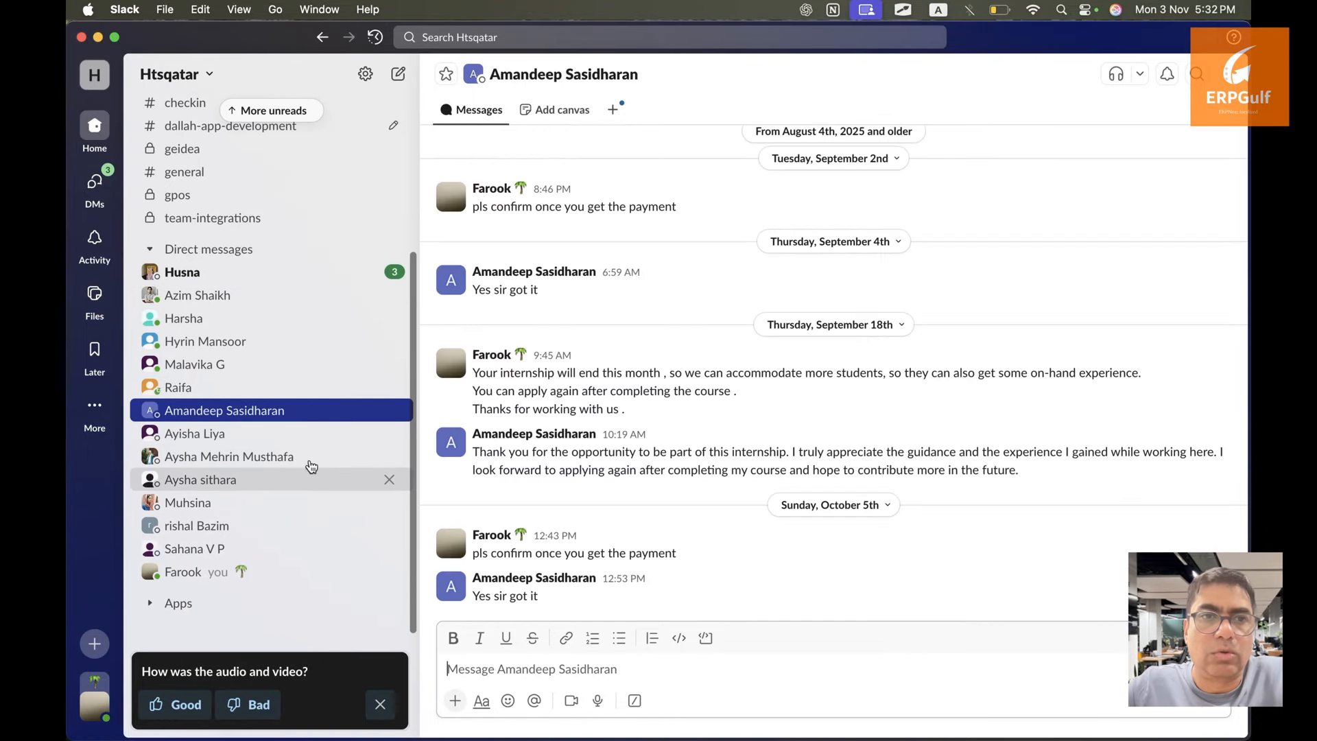
{"action": "left_click", "coordinate": [308, 473]}
{"action": "left_click", "coordinate": [308, 458]}
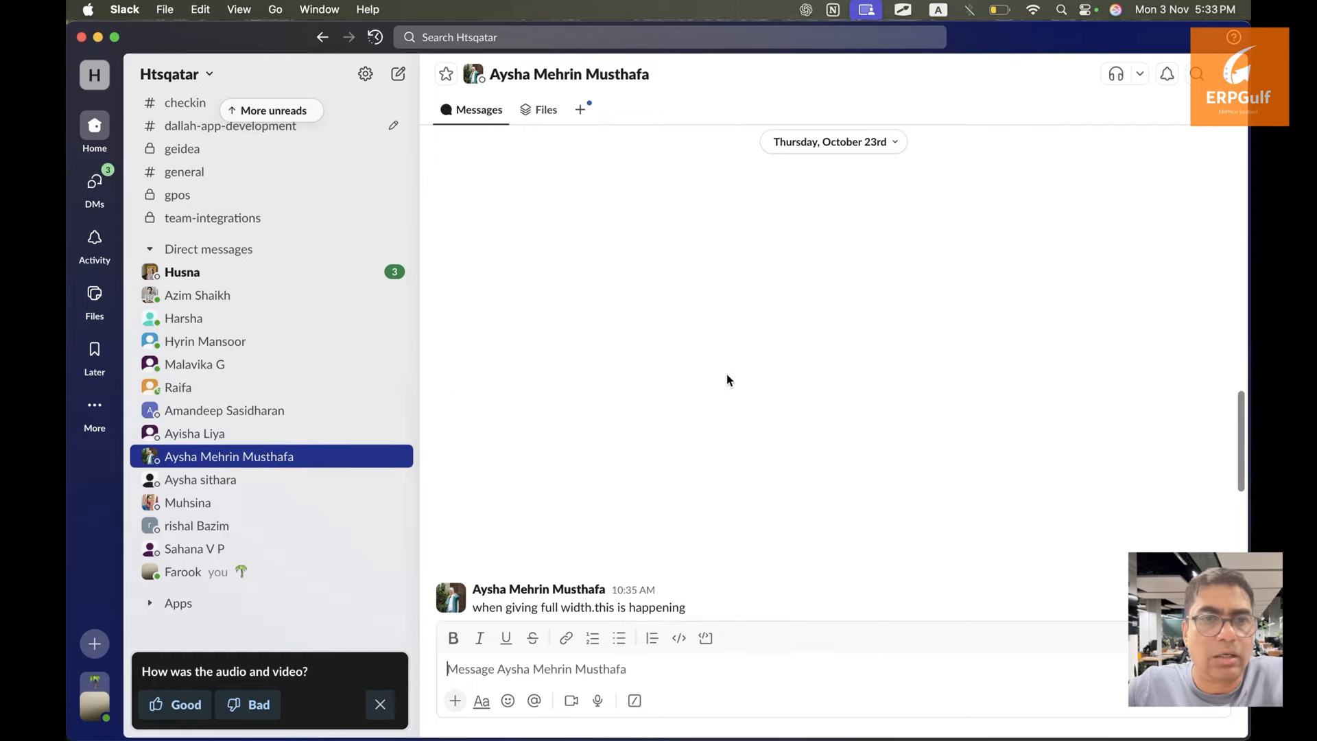
{"action": "scroll", "coordinate": [729, 380], "scroll_direction": "down", "scroll_amount": 10}
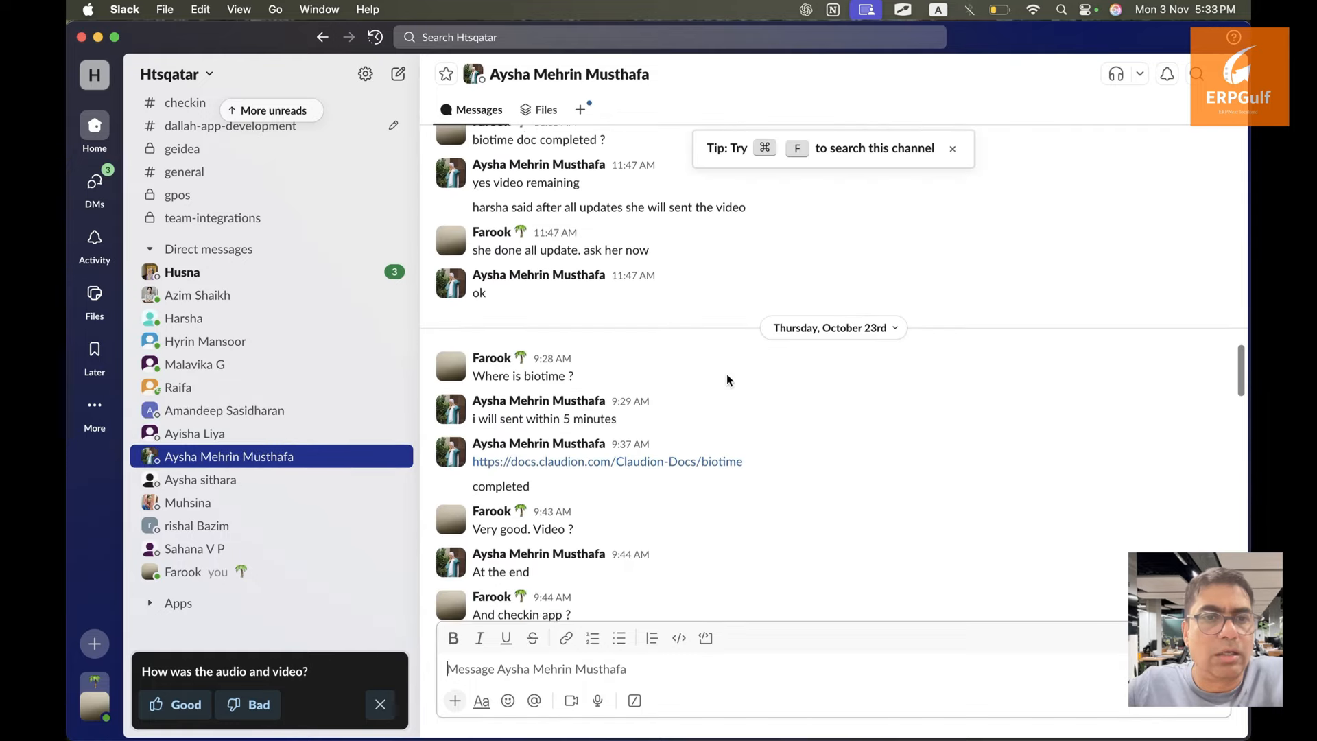
{"action": "scroll", "coordinate": [729, 380], "scroll_direction": "down", "scroll_amount": 10}
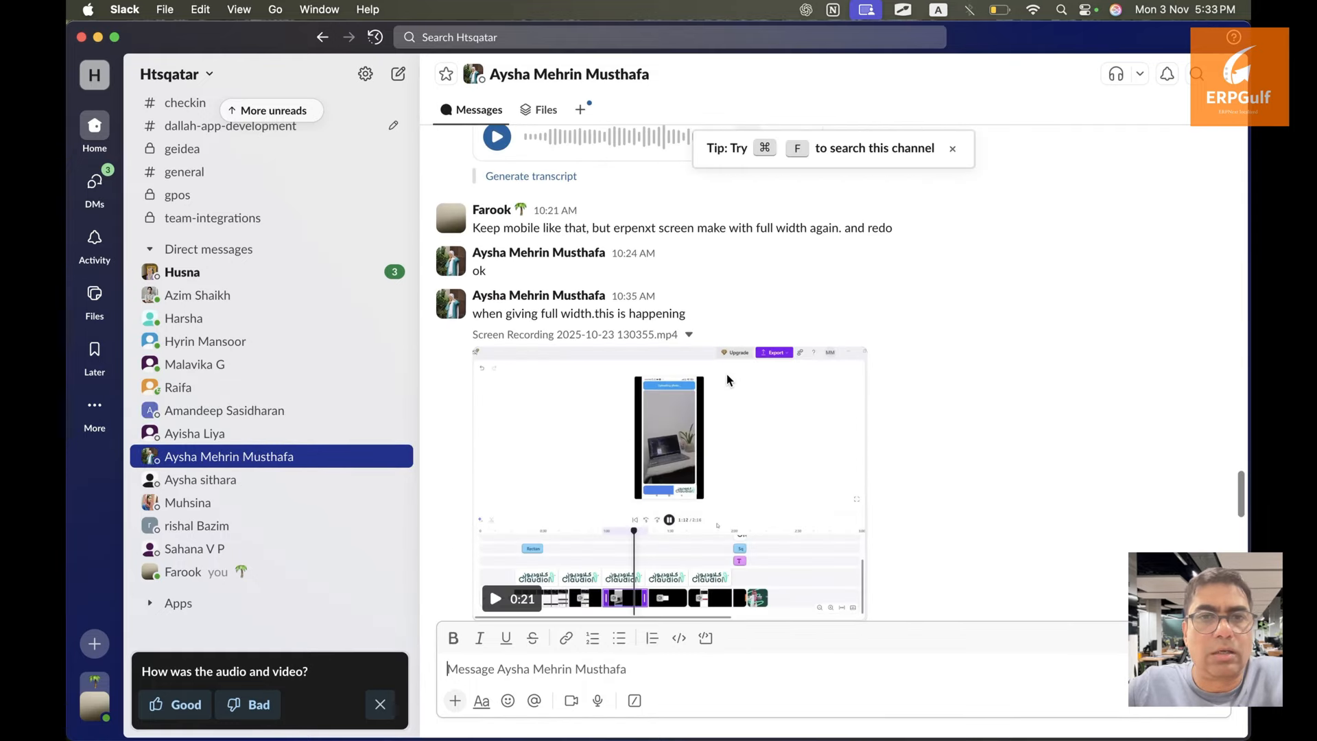
{"action": "scroll", "coordinate": [730, 380], "scroll_direction": "down", "scroll_amount": 5}
{"action": "scroll", "coordinate": [727, 377], "scroll_direction": "up", "scroll_amount": 3}
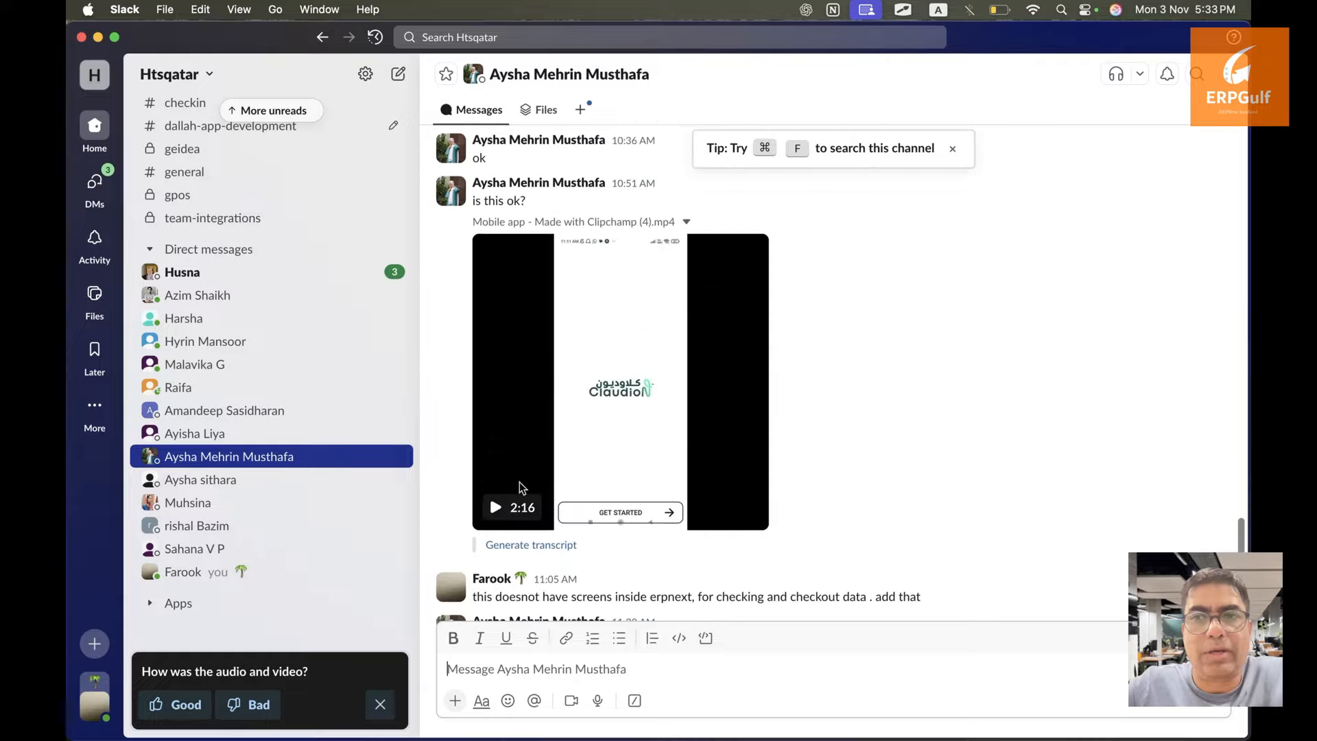
{"action": "left_click", "coordinate": [492, 508]}
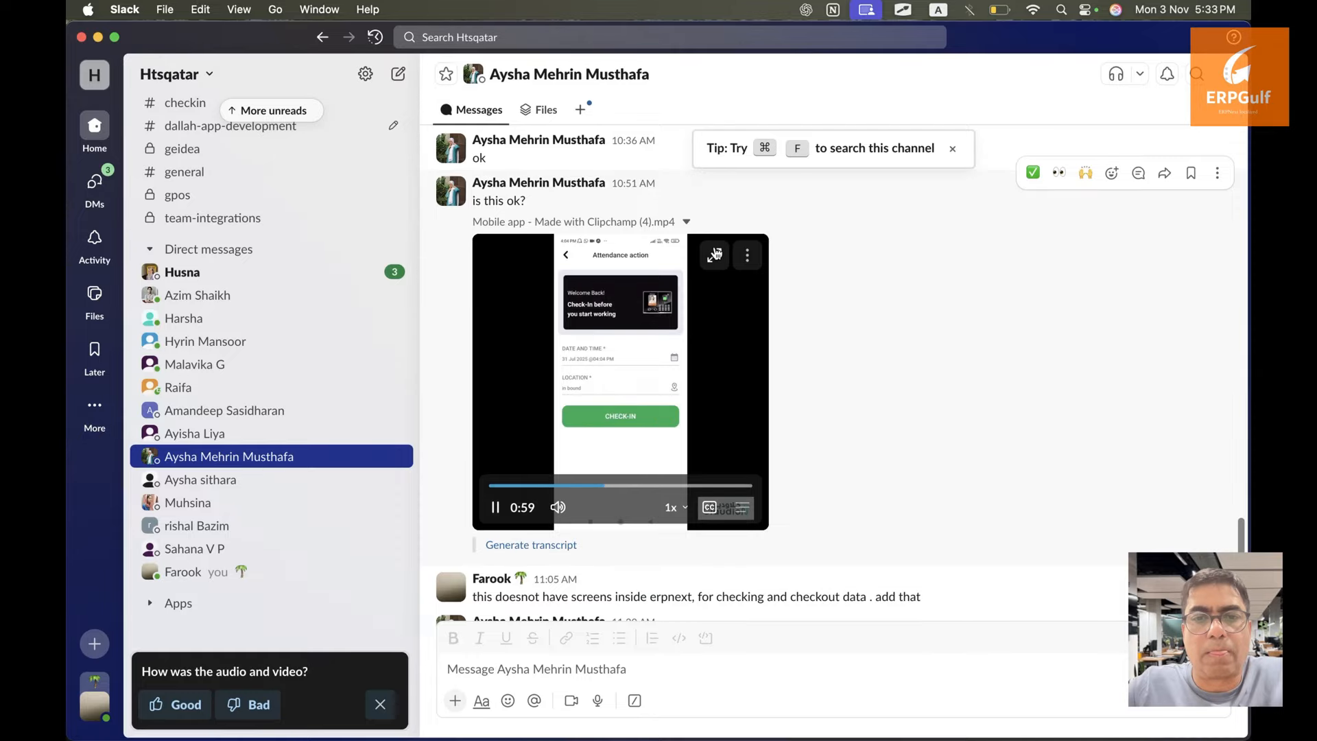
{"action": "left_click", "coordinate": [716, 254]}
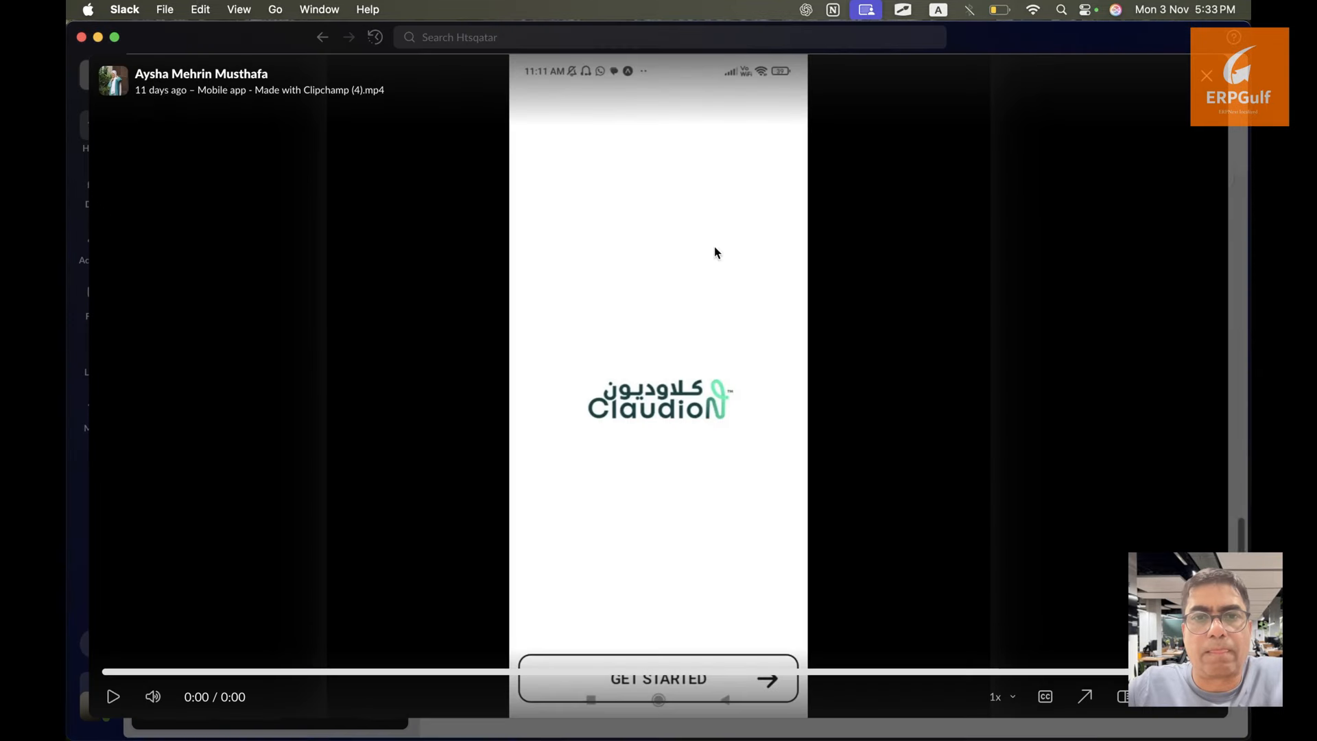
Scrub the demo video between the Home and Attendance screens, then close the viewer
{"action": "left_click", "coordinate": [457, 672]}
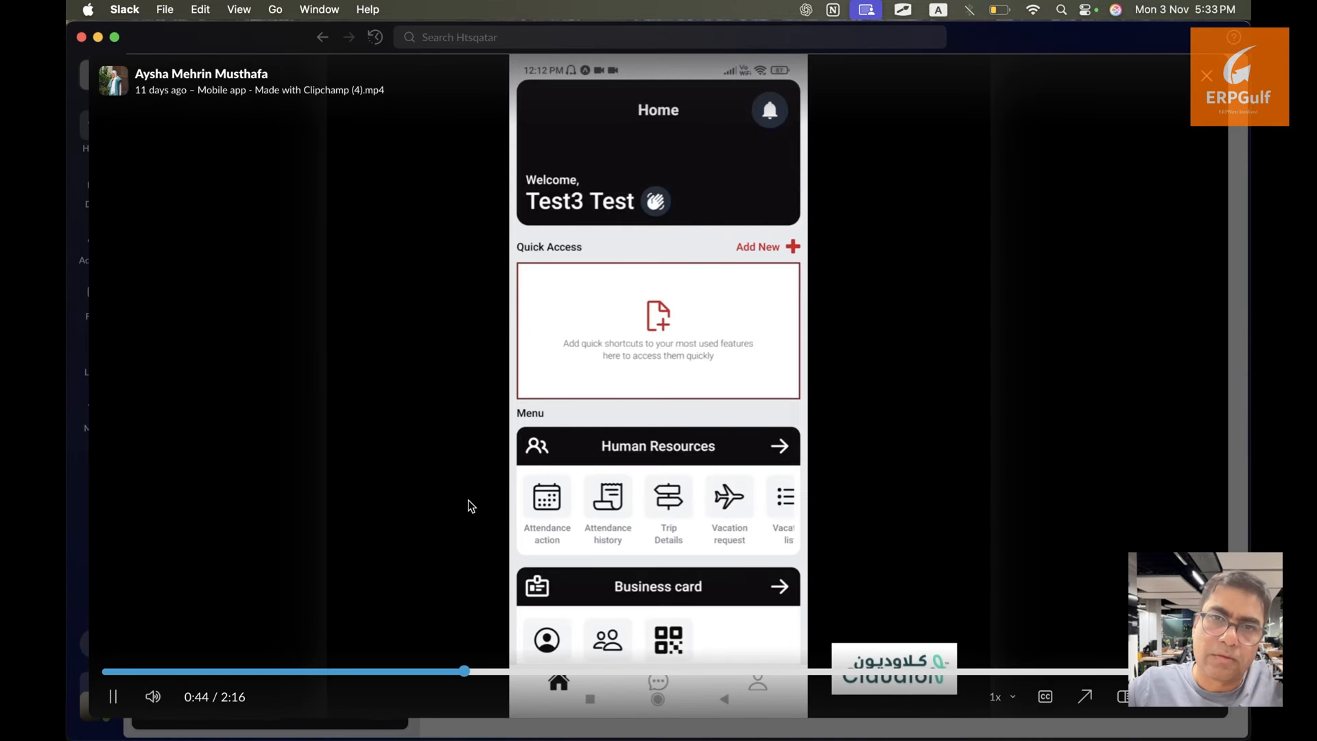
{"action": "left_click", "coordinate": [469, 506]}
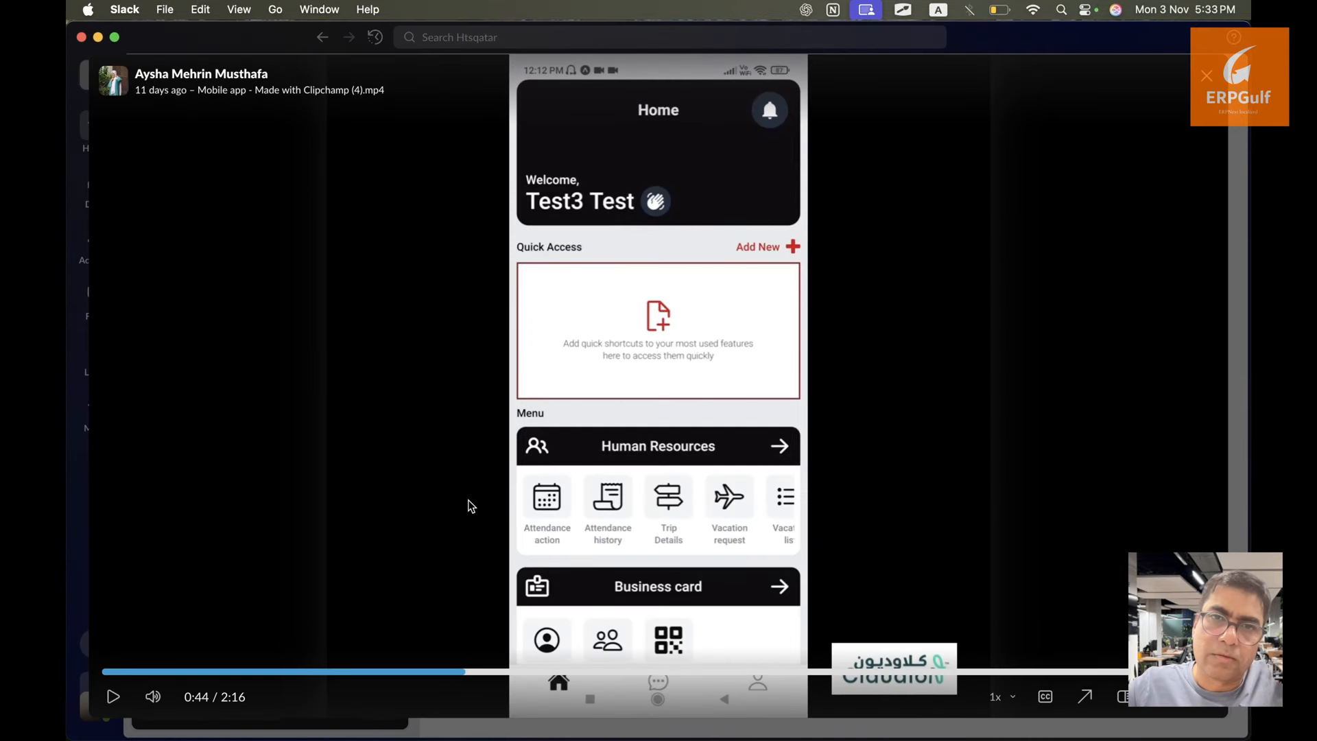
{"action": "left_click", "coordinate": [496, 672]}
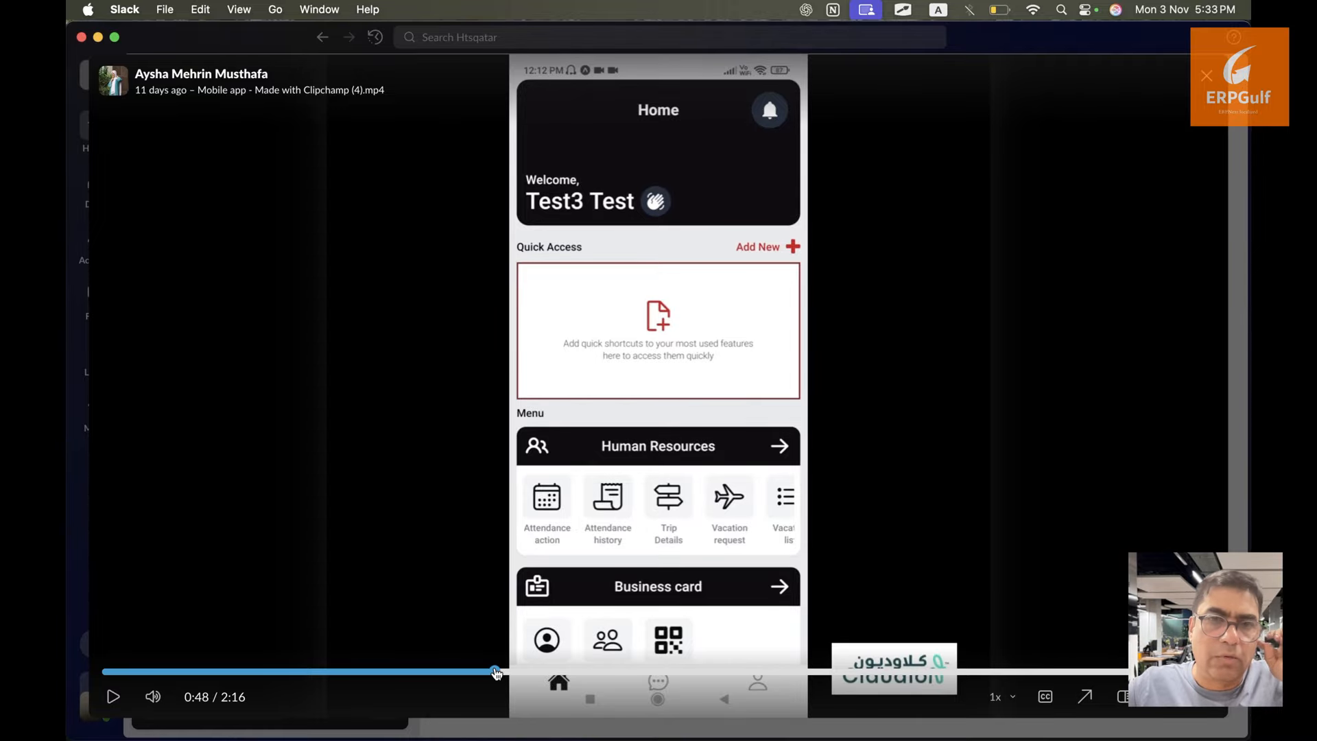
{"action": "left_click", "coordinate": [515, 673]}
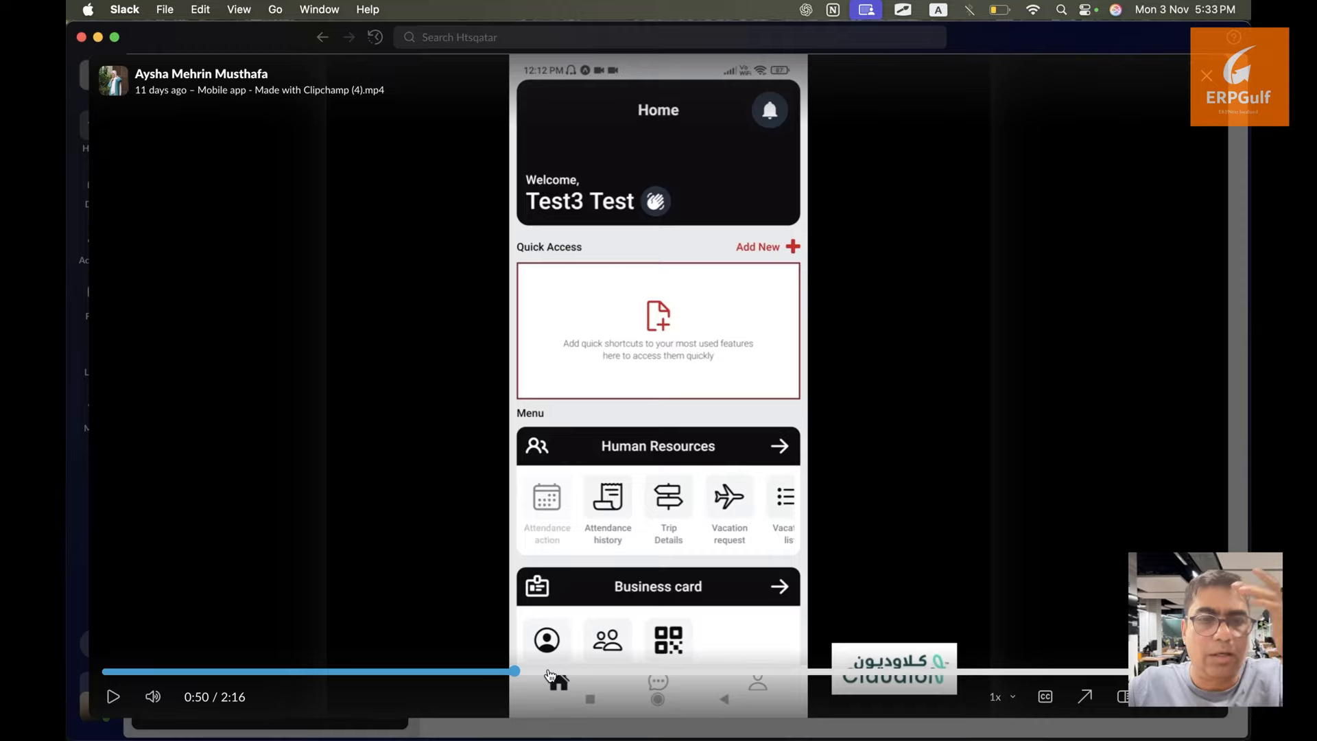
{"action": "left_click", "coordinate": [550, 672]}
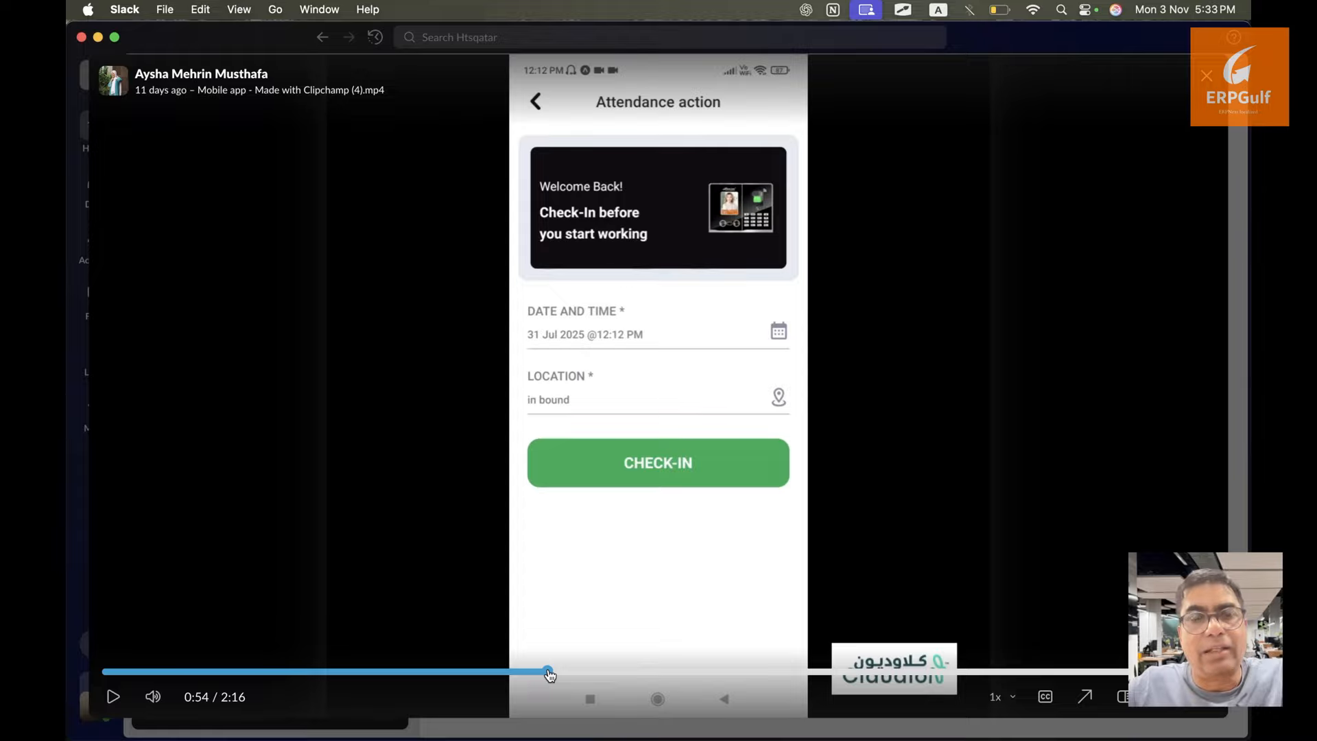
{"action": "left_click_drag", "start_coordinate": [549, 675], "coordinate": [518, 671]}
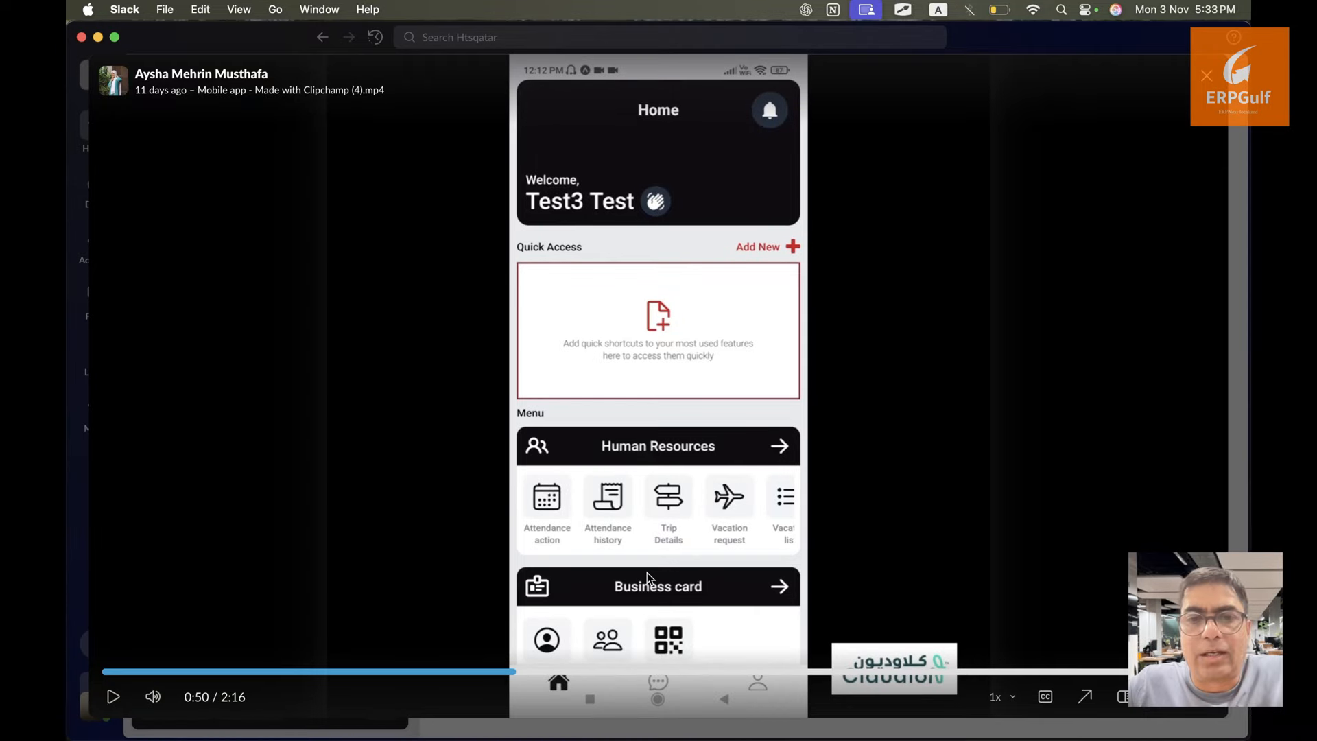
{"action": "key", "text": "Escape"}
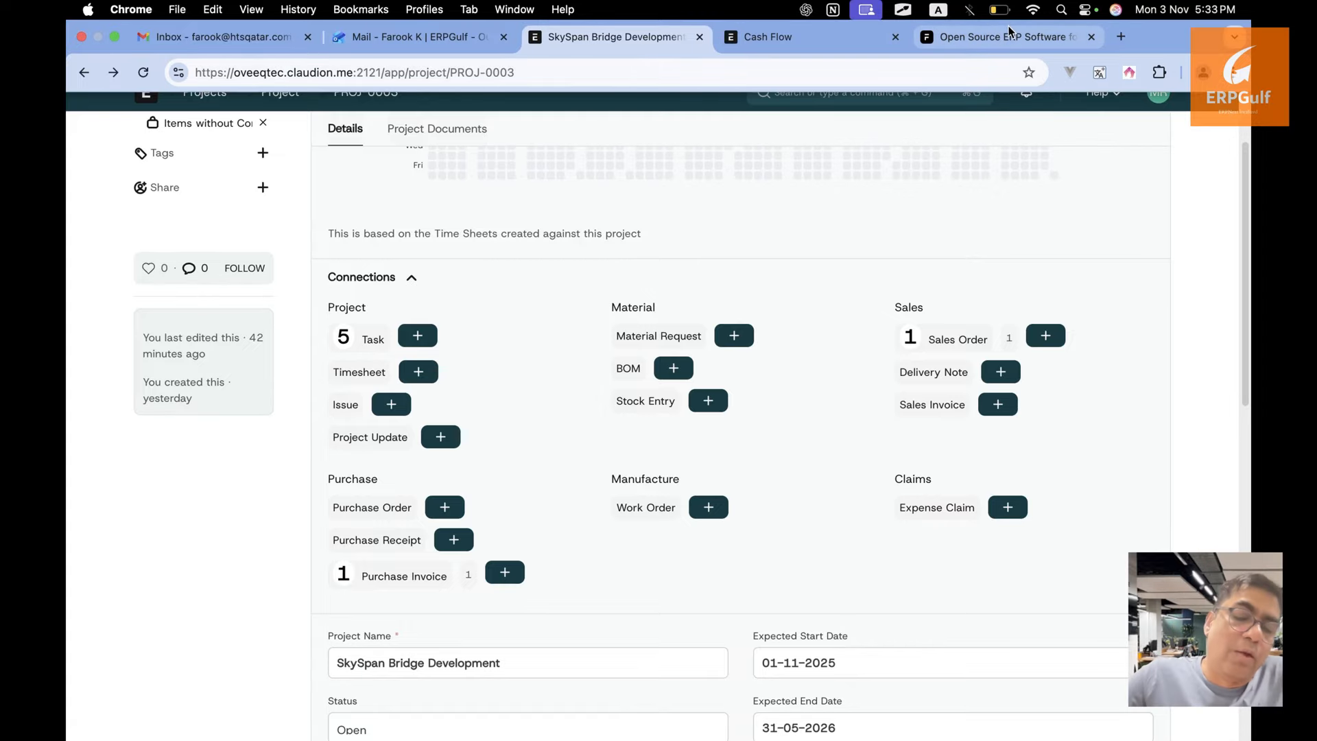
Open the ERPNext demo site in a new tab and switch from the portal to the desk
{"action": "left_click", "coordinate": [1122, 39]}
{"action": "type", "text": "ay"}
{"action": "key", "text": "Return"}
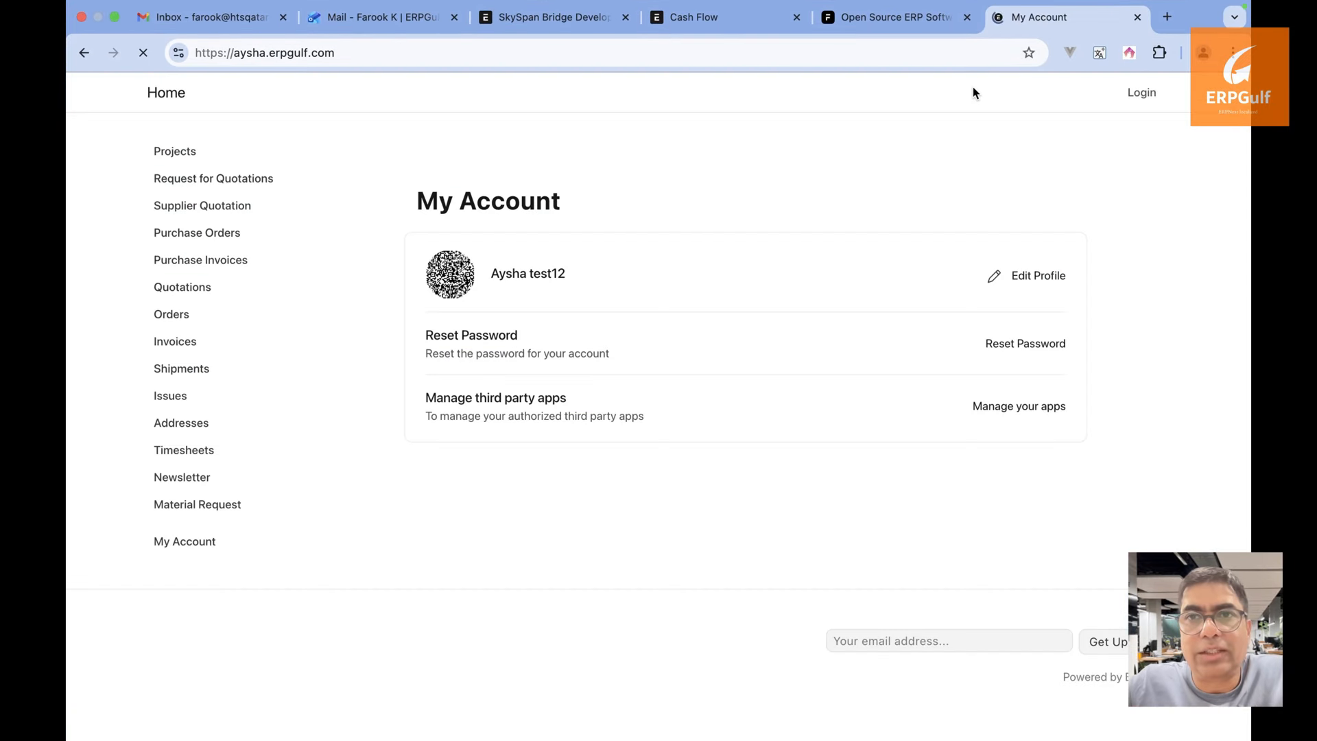
{"action": "left_click", "coordinate": [1144, 92]}
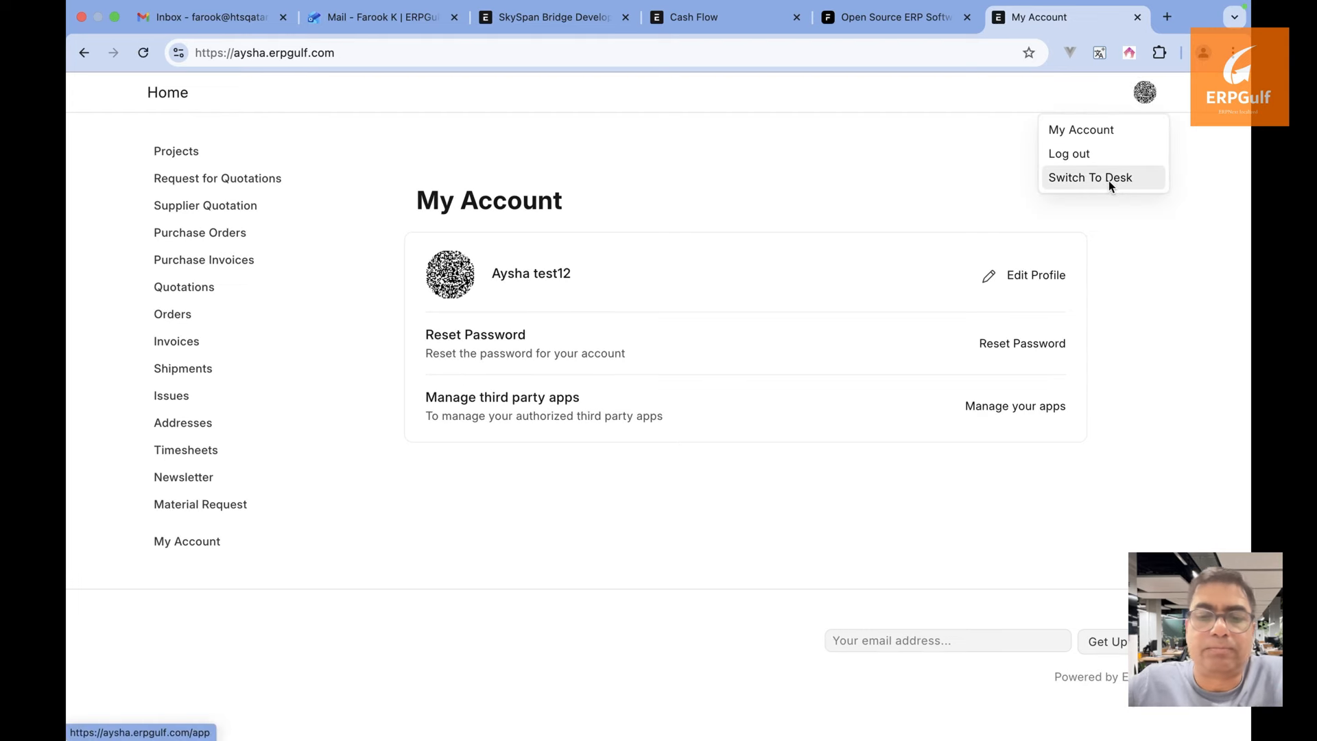
{"action": "left_click", "coordinate": [1109, 179]}
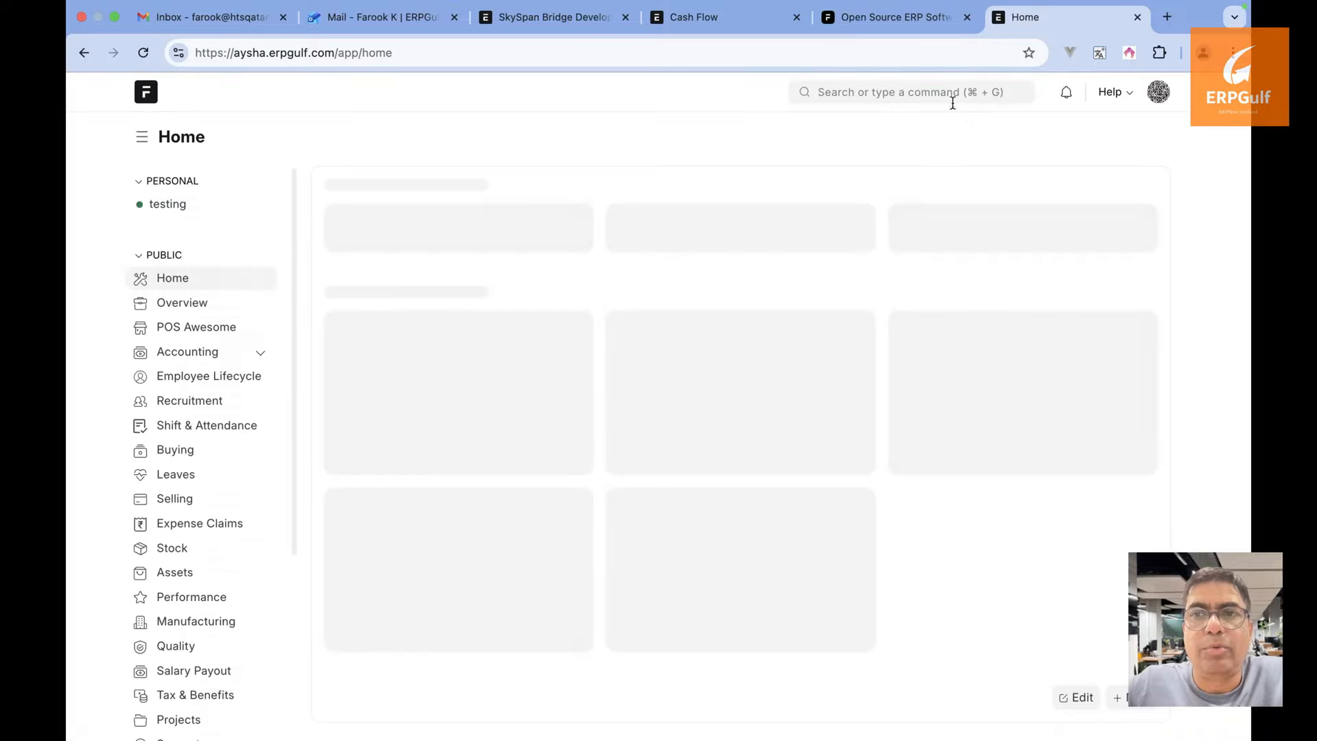
Search 'empl' and open the Employee list of active employees
{"action": "left_click", "coordinate": [952, 102]}
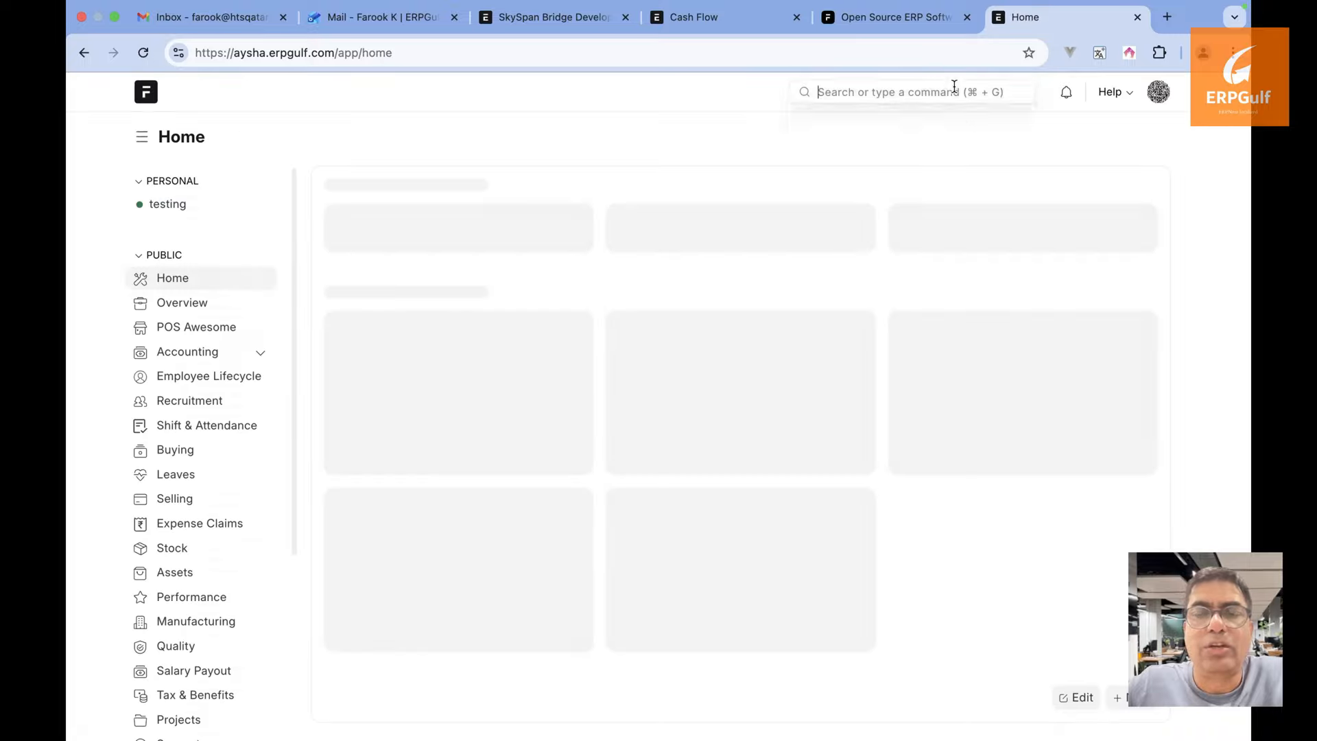
{"action": "type", "text": "emp"}
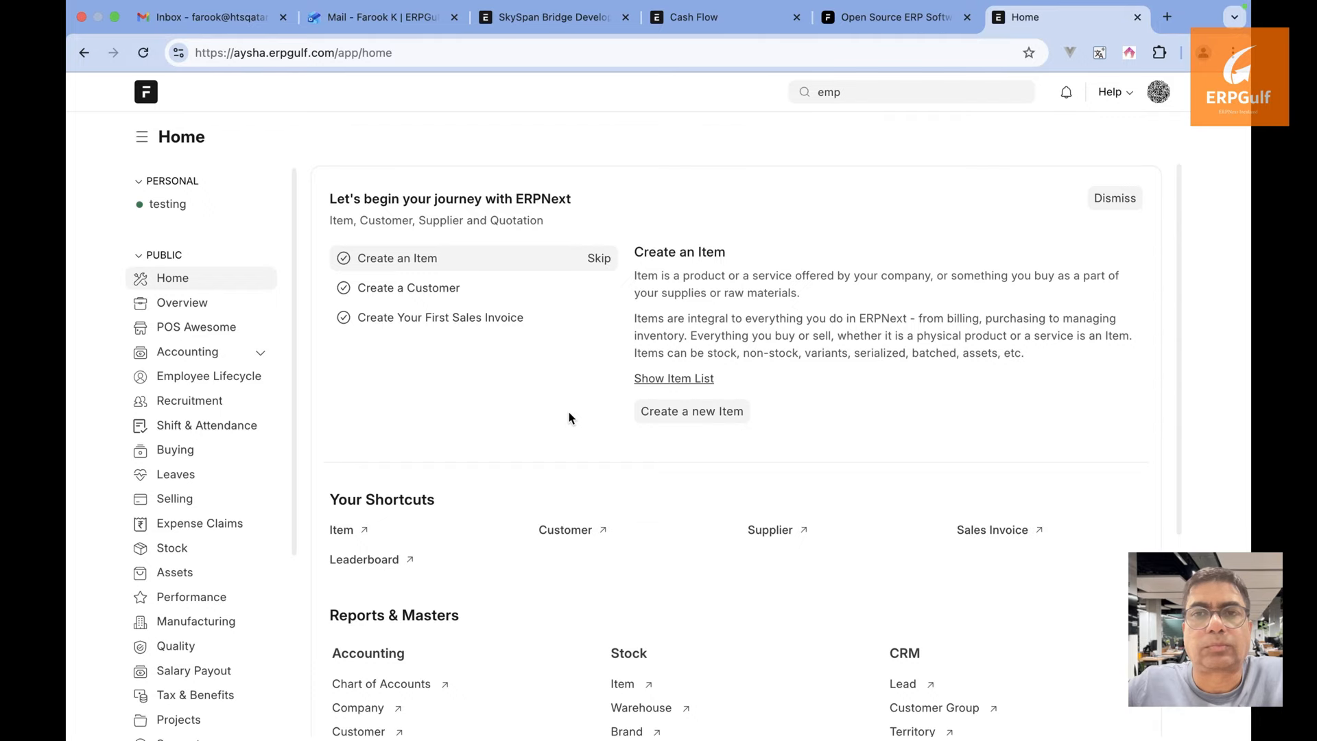
{"action": "left_click", "coordinate": [901, 92]}
{"action": "type", "text": "l"}
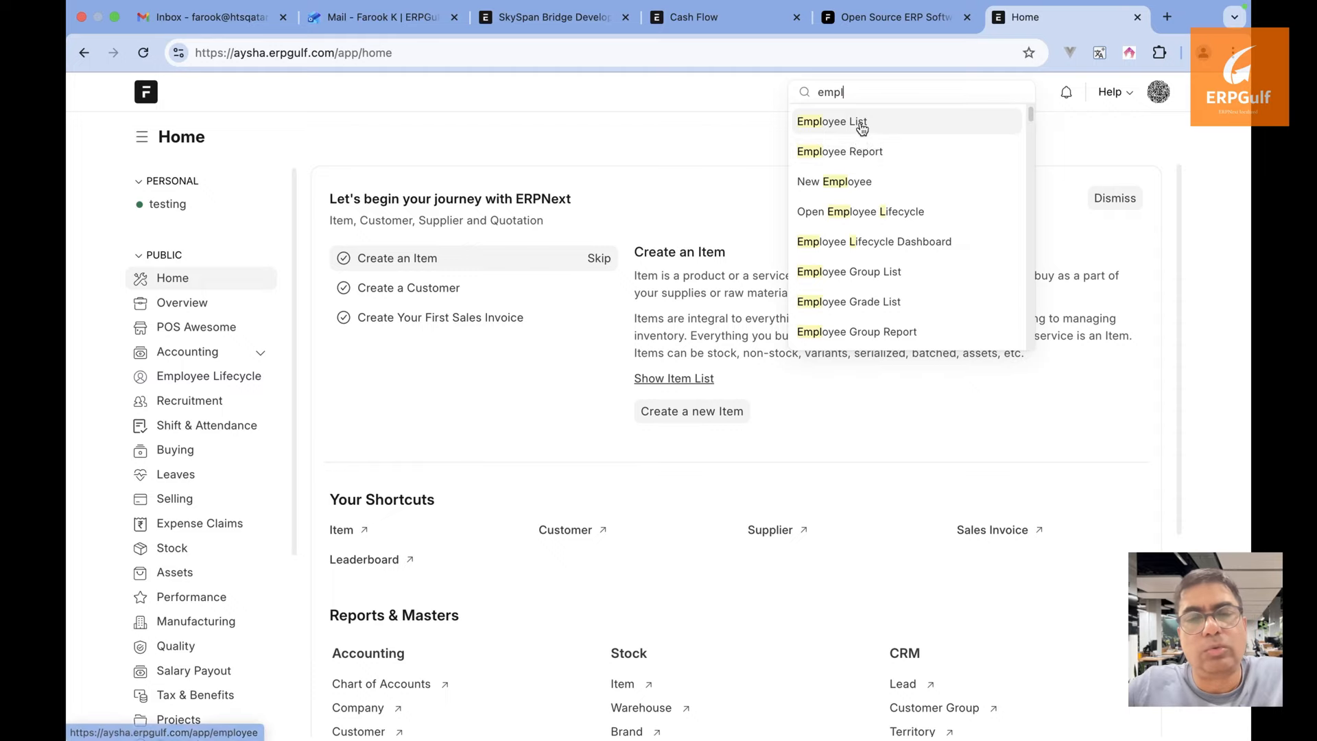
{"action": "left_click", "coordinate": [862, 126]}
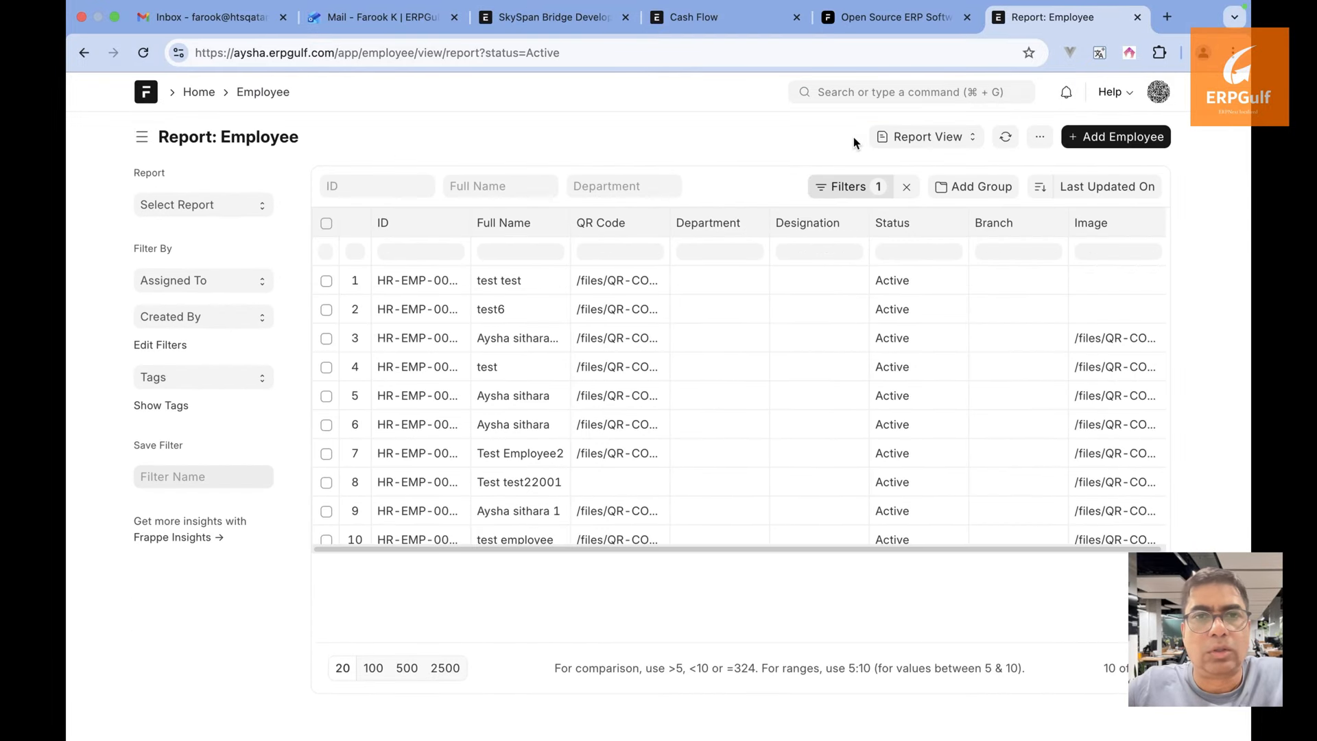
Switch employees to List View and open the first record, HR-EMP-00001
{"action": "left_click", "coordinate": [909, 84]}
{"action": "left_click", "coordinate": [664, 106]}
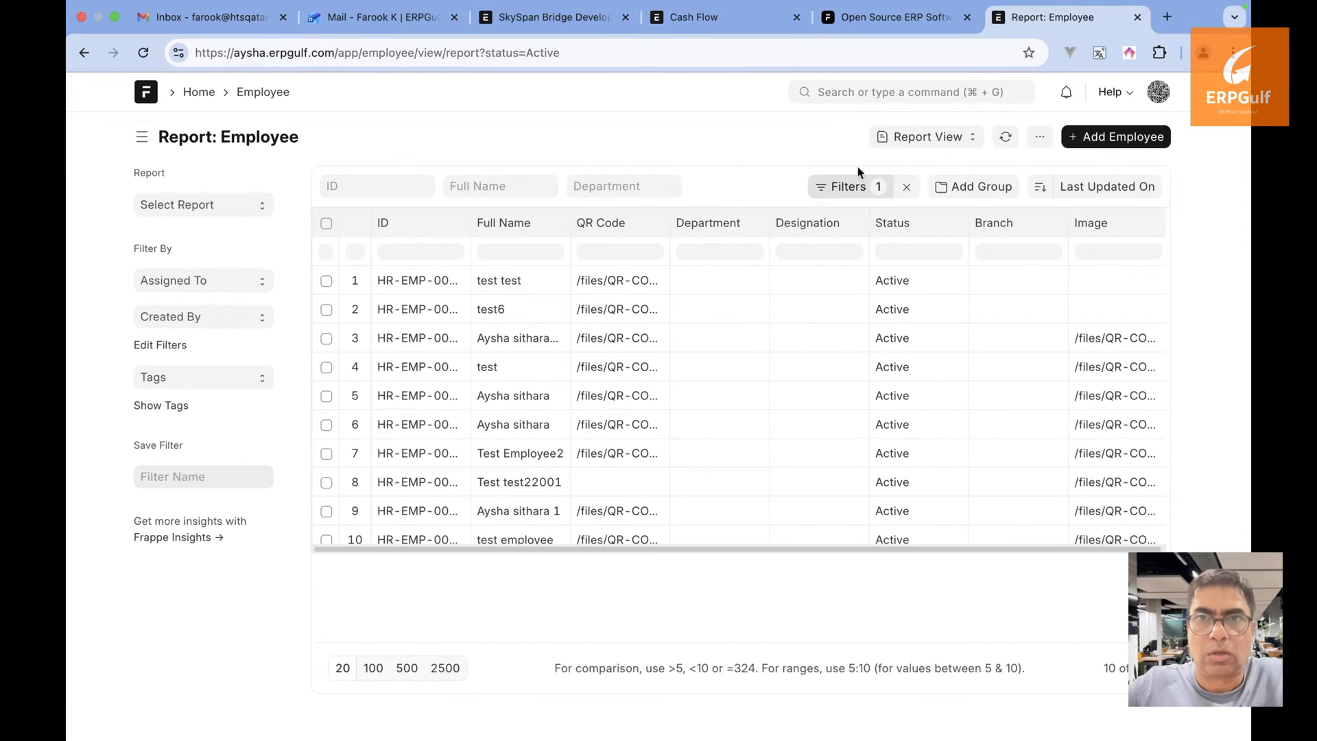
{"action": "left_click", "coordinate": [912, 141]}
{"action": "left_click", "coordinate": [926, 166]}
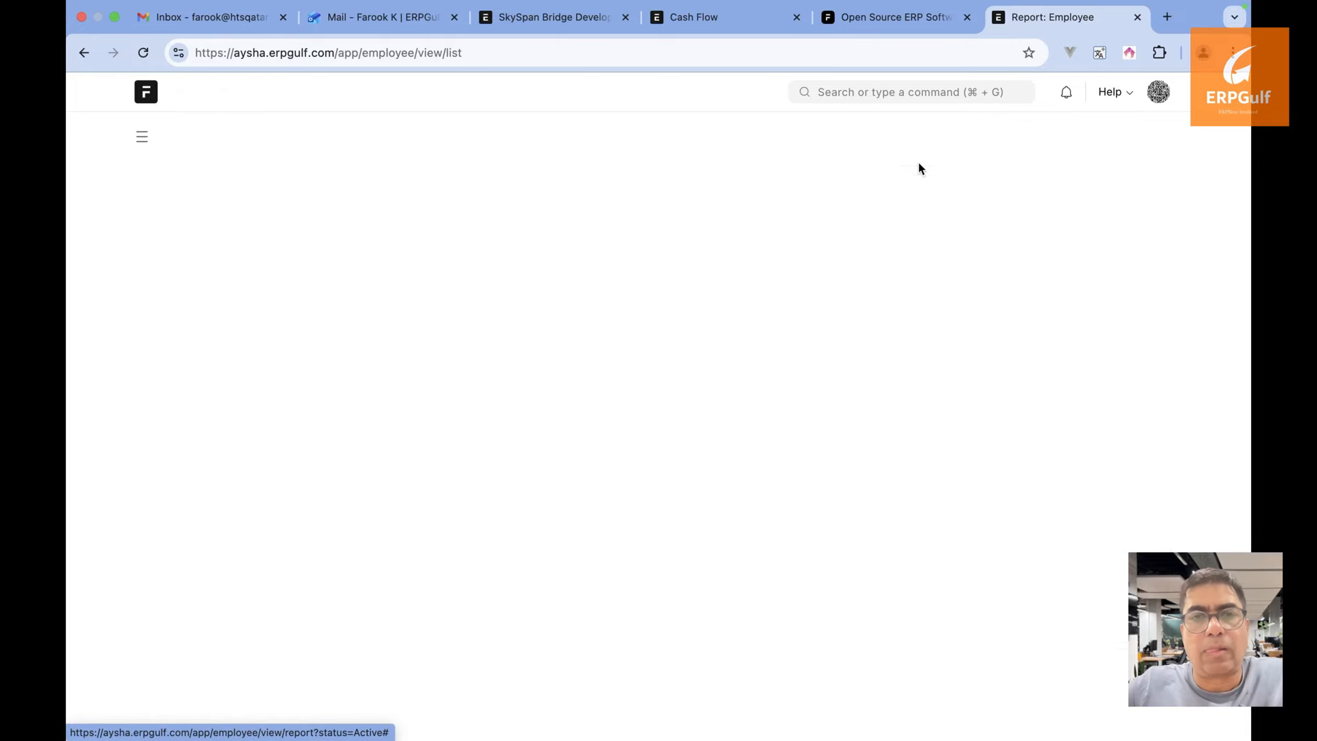
{"action": "left_click", "coordinate": [458, 331]}
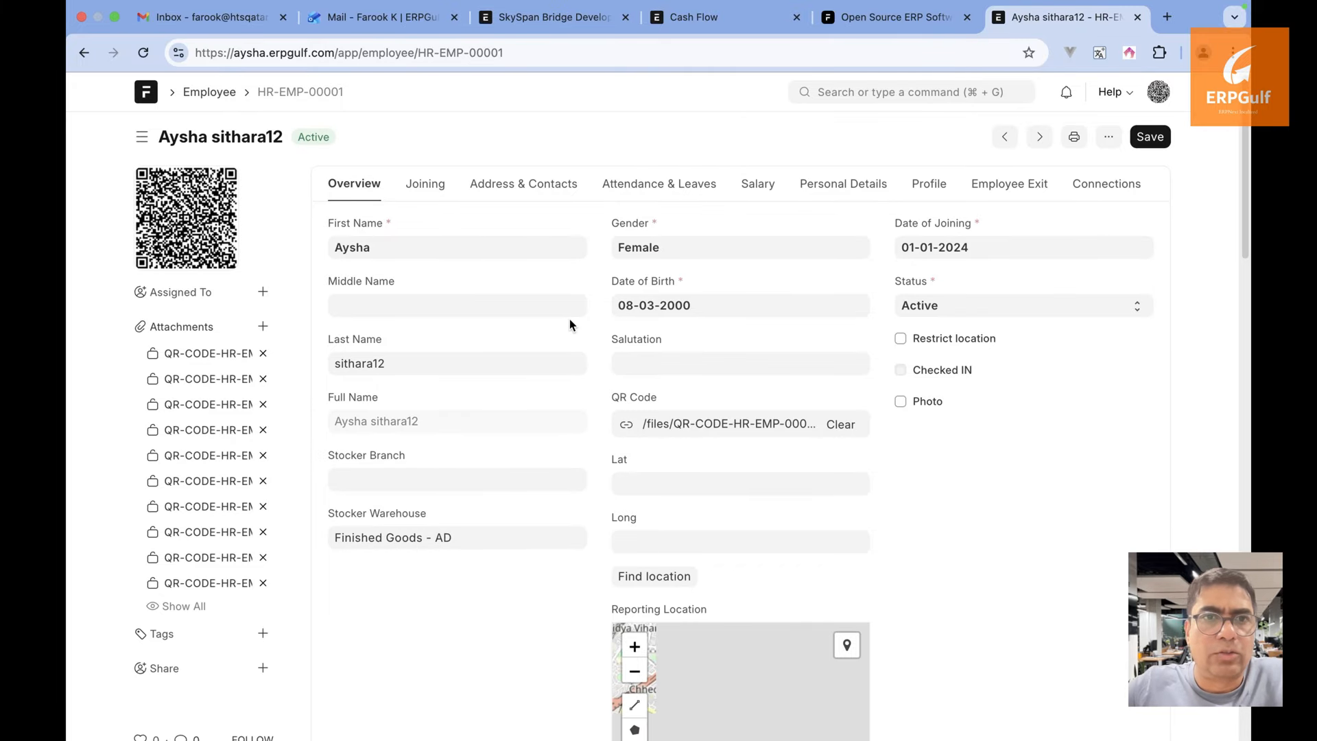
Inspect the employee's Reporting Location map and Reporting Radius of 100, leaving it unchanged
{"action": "scroll", "coordinate": [569, 319], "scroll_direction": "down", "scroll_amount": 3}
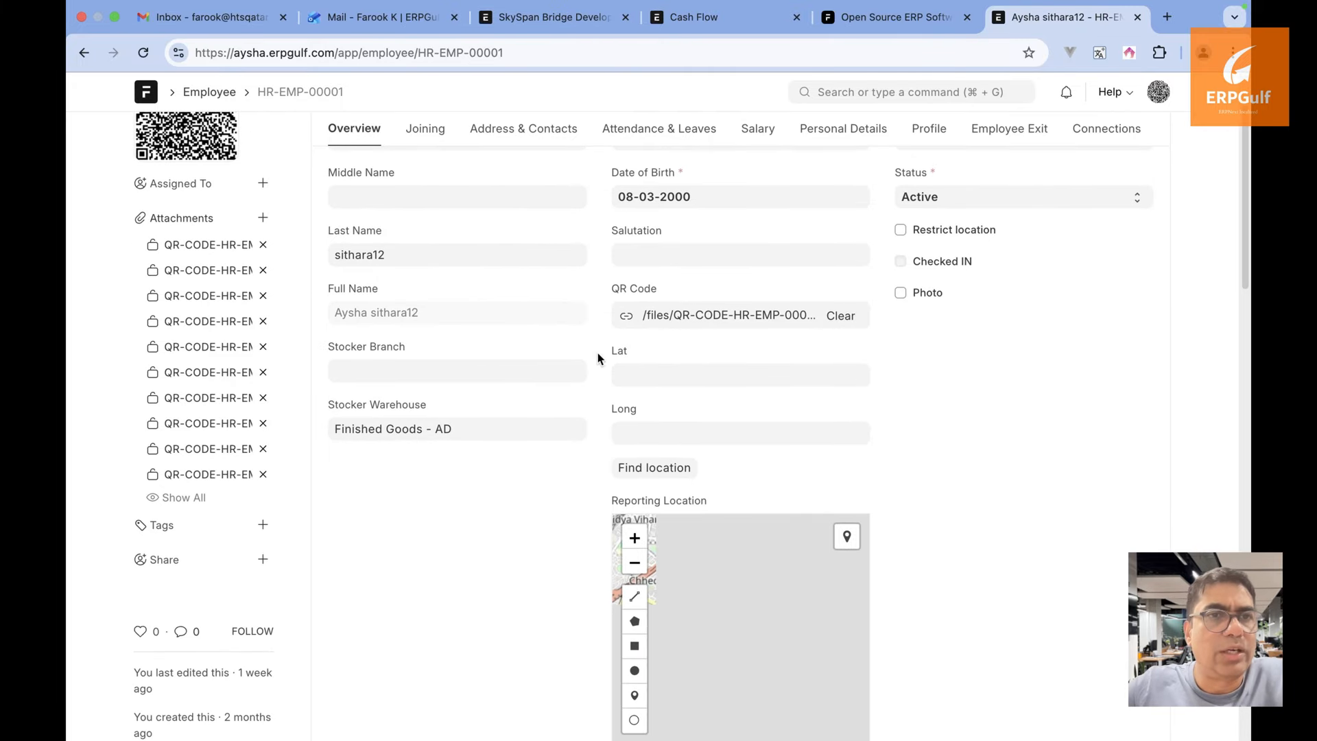
{"action": "scroll", "coordinate": [664, 402], "scroll_direction": "down", "scroll_amount": 3}
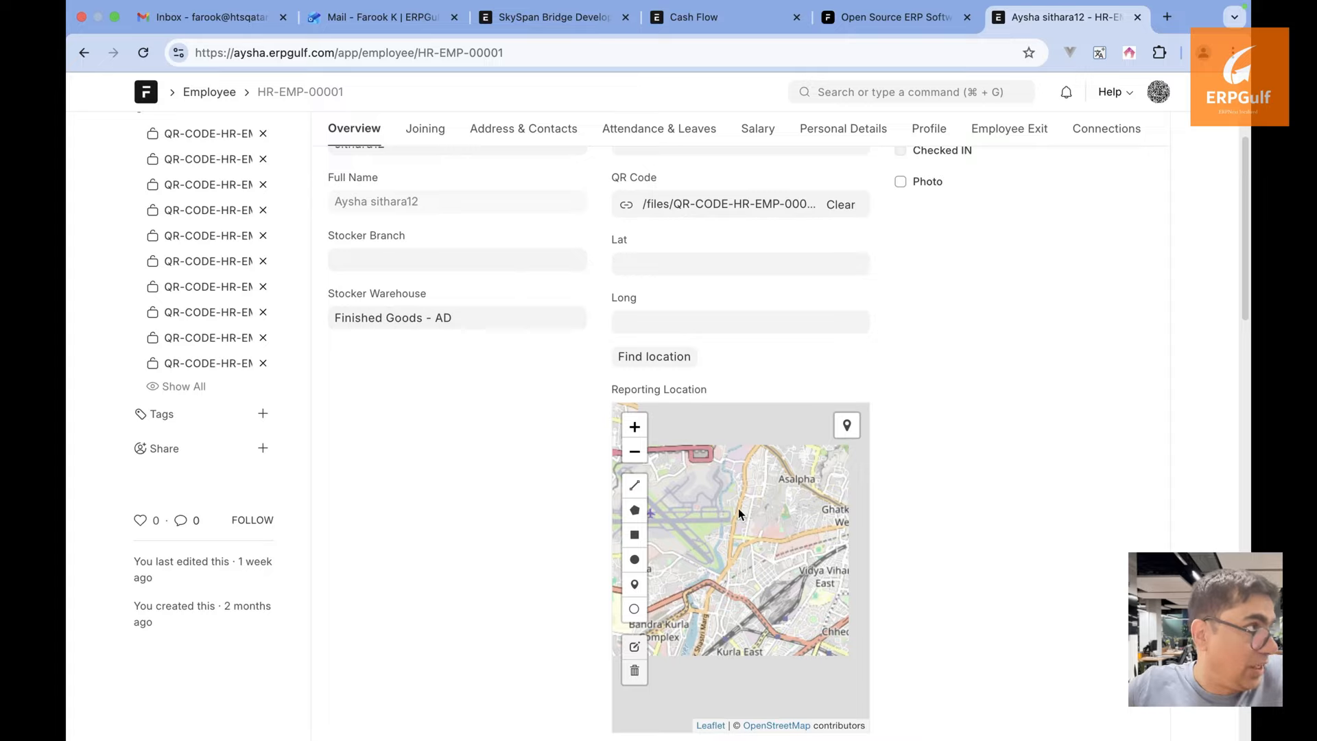
{"action": "scroll", "coordinate": [937, 514], "scroll_direction": "down", "scroll_amount": 2}
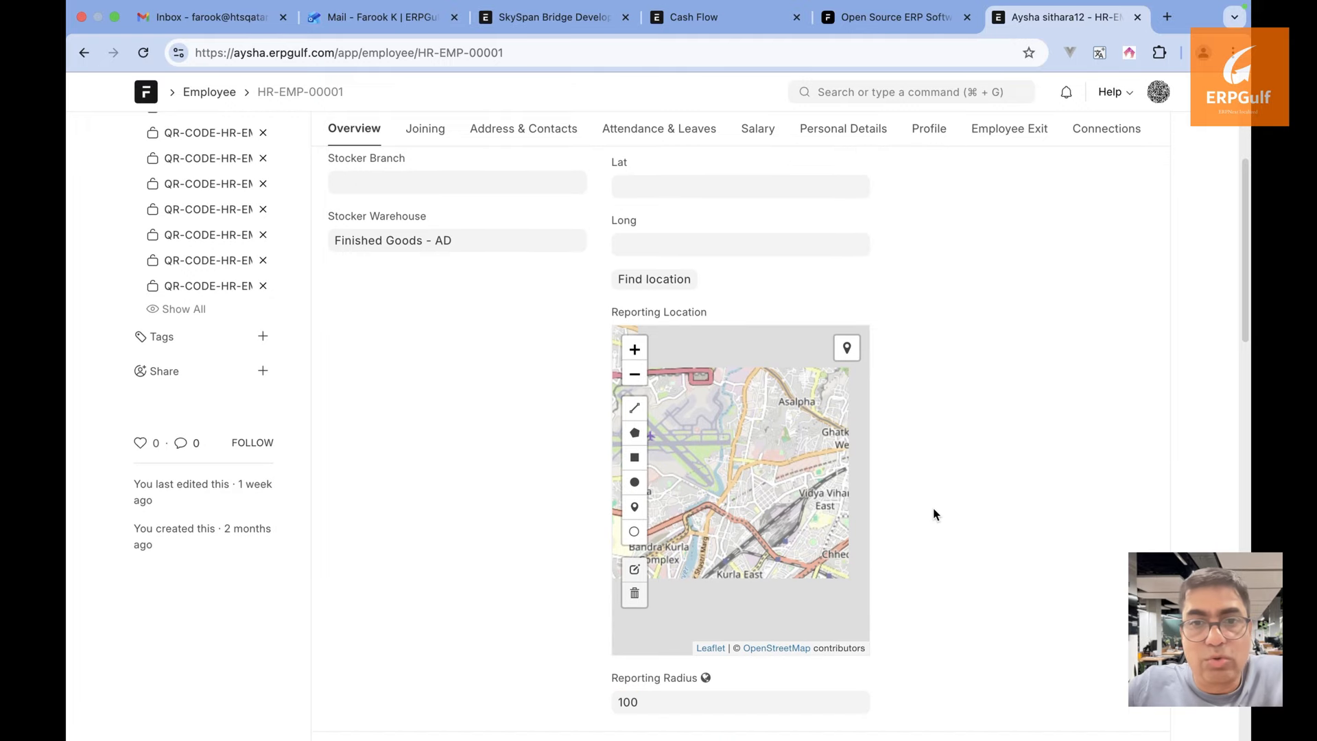
{"action": "left_click", "coordinate": [669, 703]}
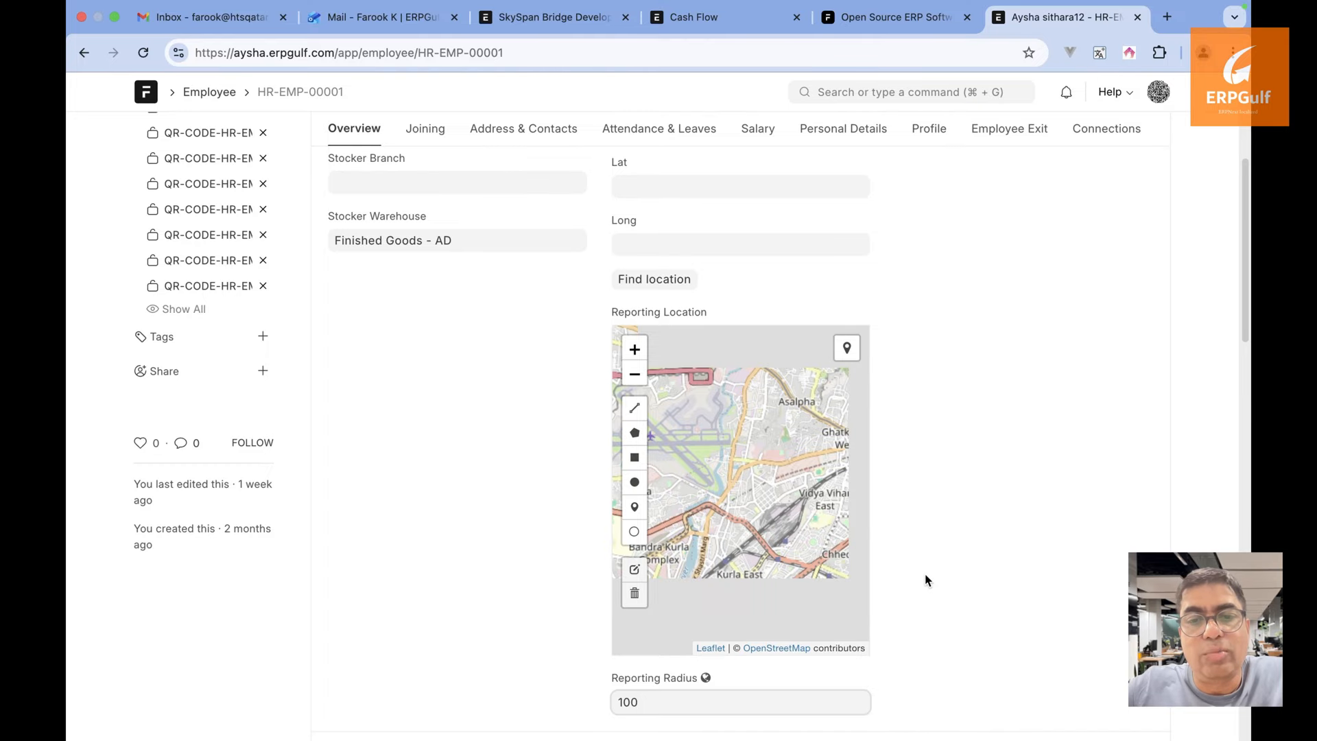
{"action": "left_click", "coordinate": [743, 495]}
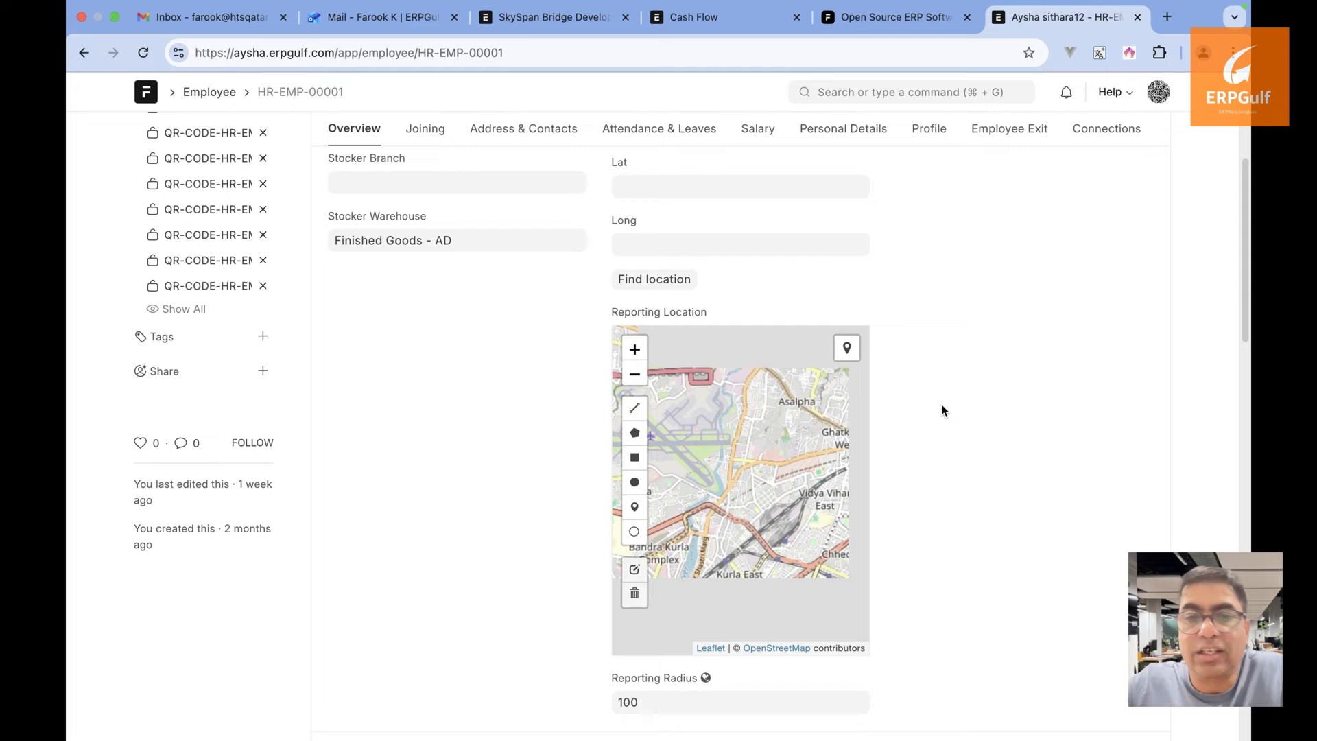
{"action": "scroll", "coordinate": [941, 412], "scroll_direction": "up", "scroll_amount": 4}
{"action": "scroll", "coordinate": [941, 411], "scroll_direction": "down", "scroll_amount": 3}
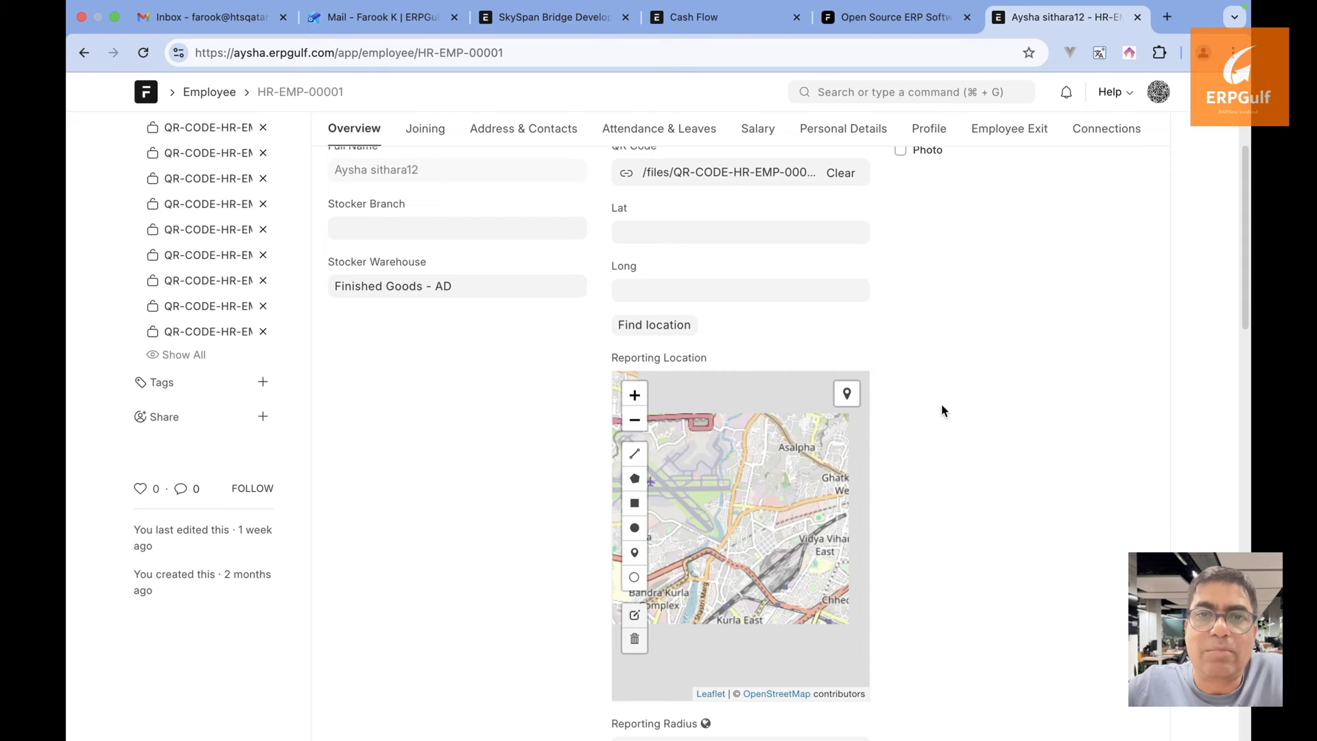
Close the employee tab and review the SkySpan Bridge Development project's activity heatmap, 5 tasks and sales order
{"action": "left_click", "coordinate": [1137, 17]}
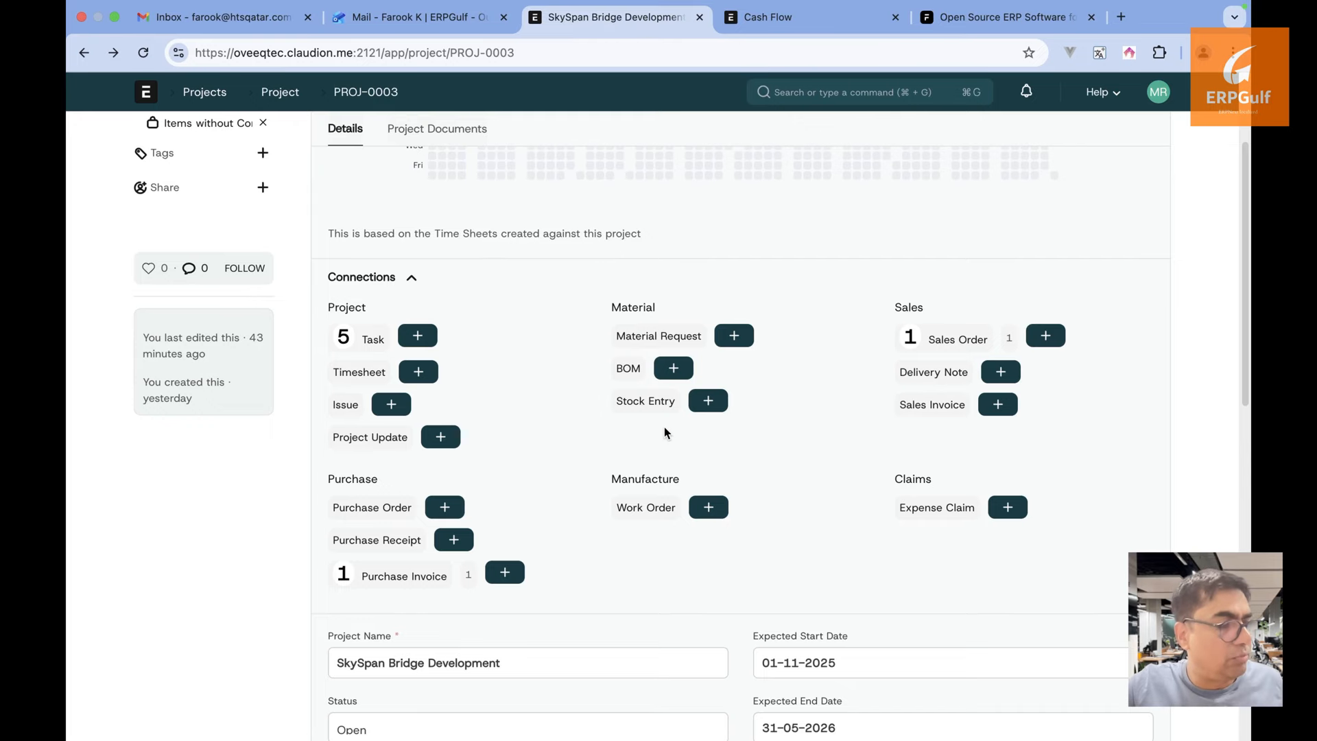
{"action": "scroll", "coordinate": [664, 426], "scroll_direction": "down", "scroll_amount": 1}
{"action": "scroll", "coordinate": [664, 427], "scroll_direction": "up", "scroll_amount": 4}
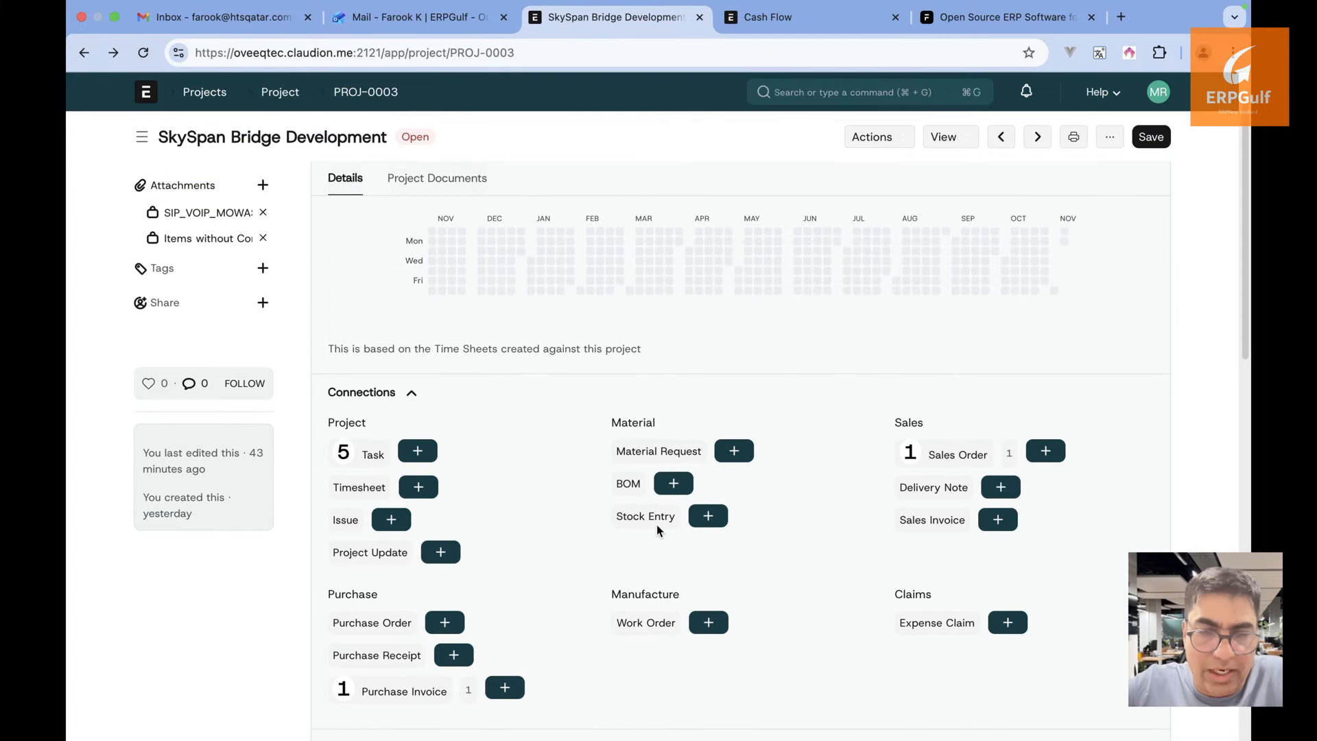
{"action": "scroll", "coordinate": [755, 526], "scroll_direction": "down", "scroll_amount": 2}
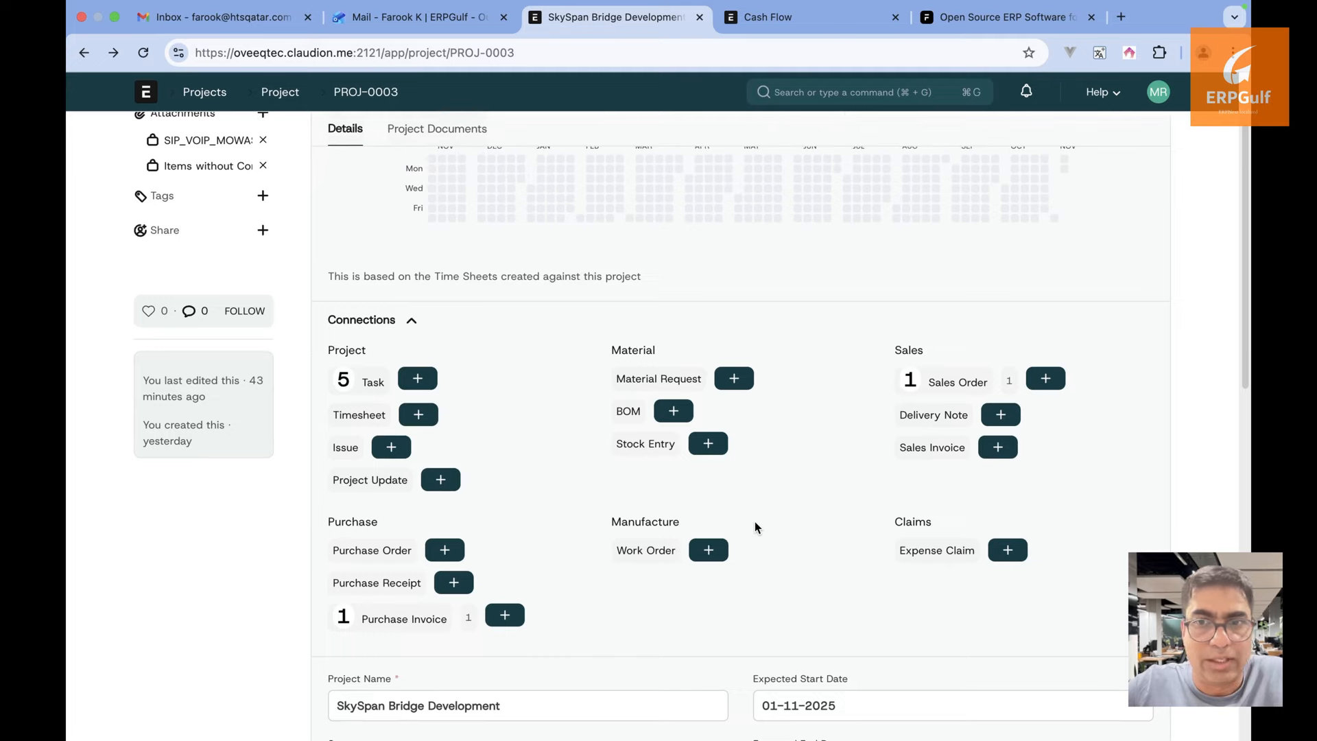
{"action": "scroll", "coordinate": [755, 526], "scroll_direction": "down", "scroll_amount": 1}
{"action": "scroll", "coordinate": [755, 526], "scroll_direction": "down", "scroll_amount": 3}
{"action": "scroll", "coordinate": [755, 526], "scroll_direction": "up", "scroll_amount": 6}
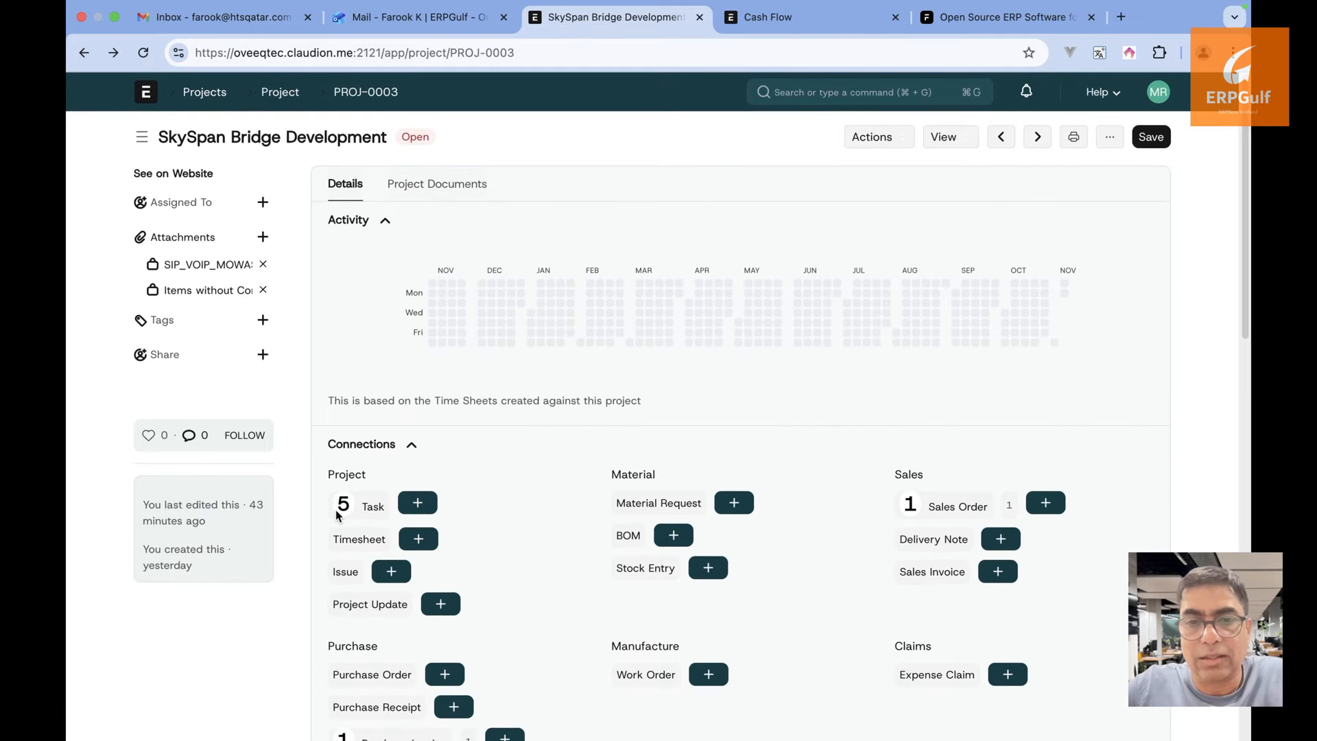
From the project's 5 tasks, open Preliminary Survey & Soil Analysis and start a new timesheet from it
{"action": "left_click", "coordinate": [373, 508]}
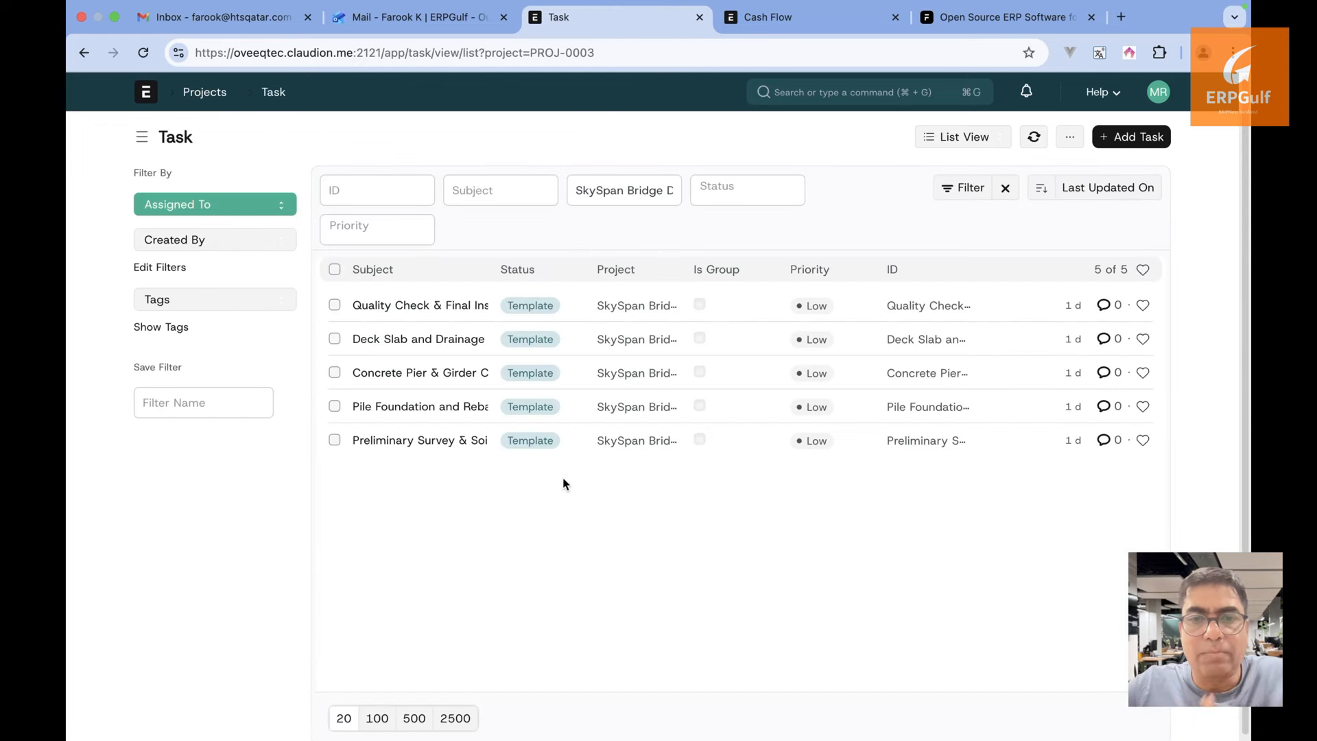
{"action": "left_click", "coordinate": [422, 441]}
{"action": "scroll", "coordinate": [421, 440], "scroll_direction": "down", "scroll_amount": 10}
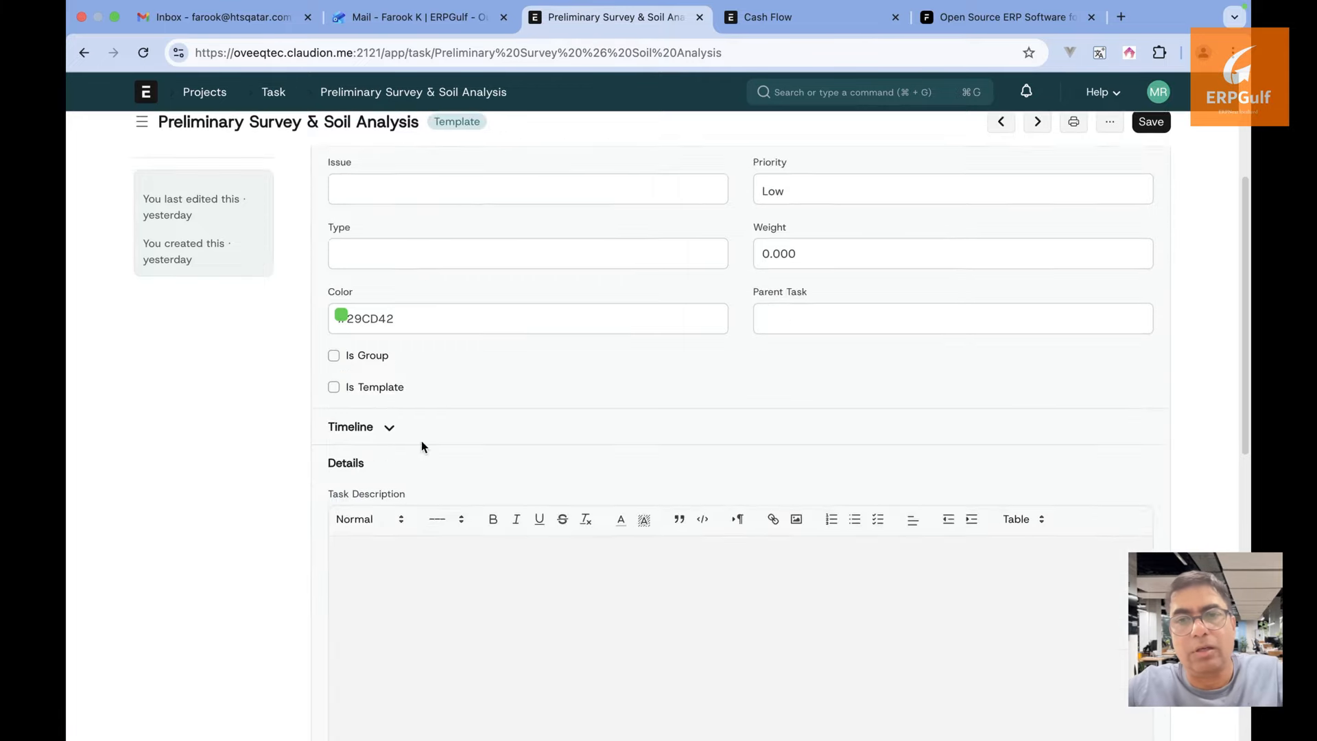
{"action": "scroll", "coordinate": [421, 441], "scroll_direction": "down", "scroll_amount": 3}
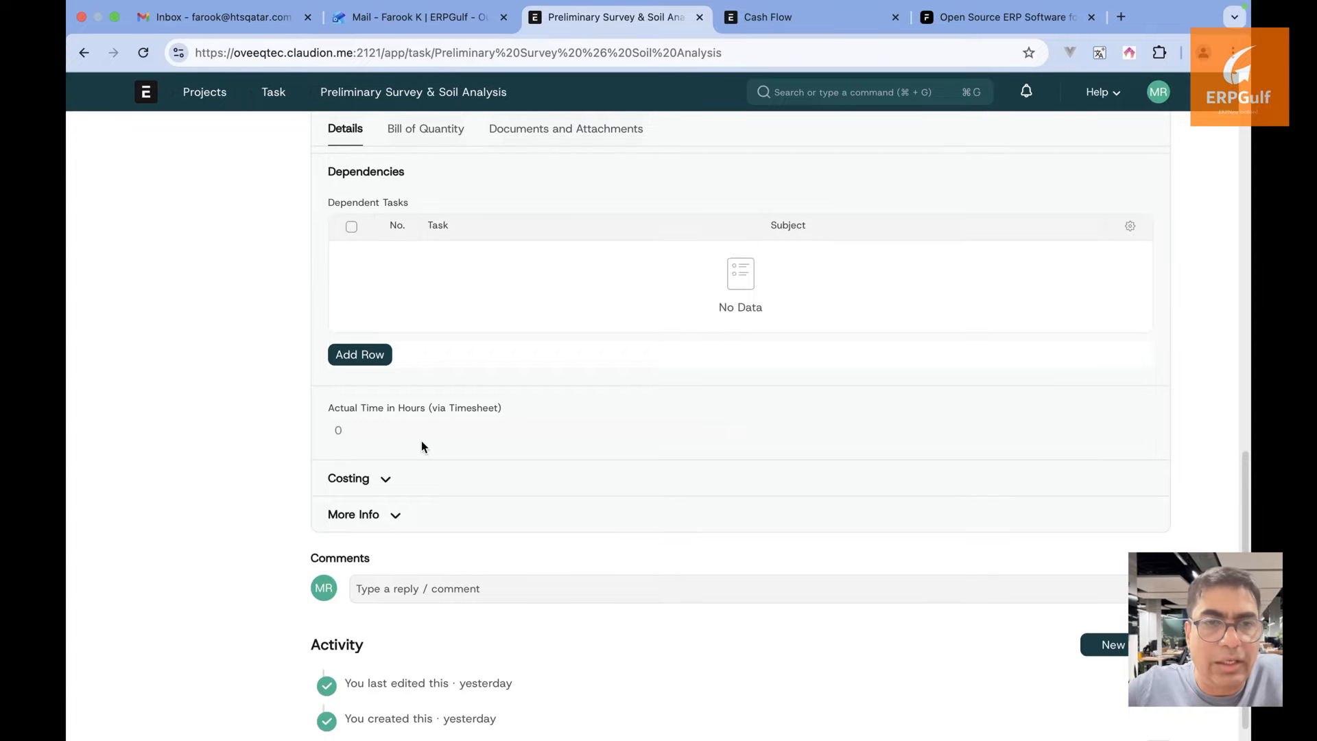
{"action": "scroll", "coordinate": [421, 440], "scroll_direction": "up", "scroll_amount": 15}
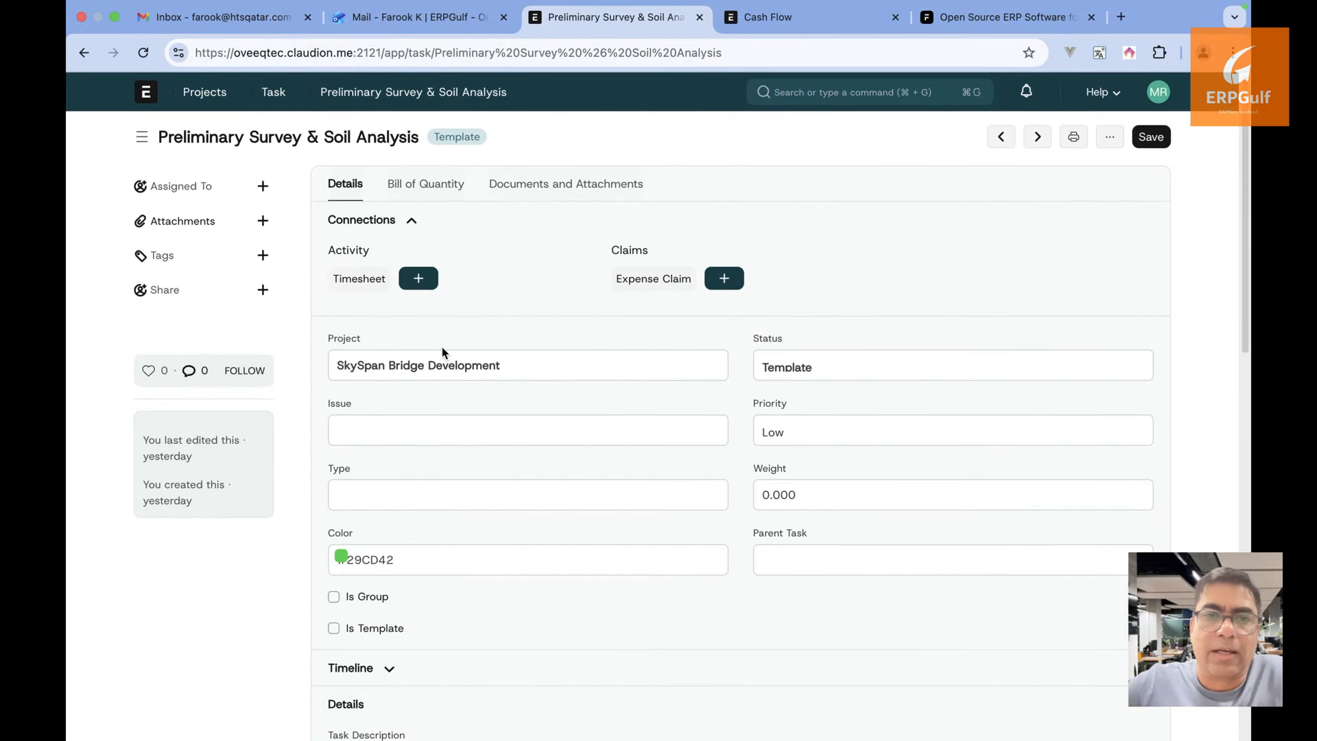
{"action": "left_click", "coordinate": [413, 282]}
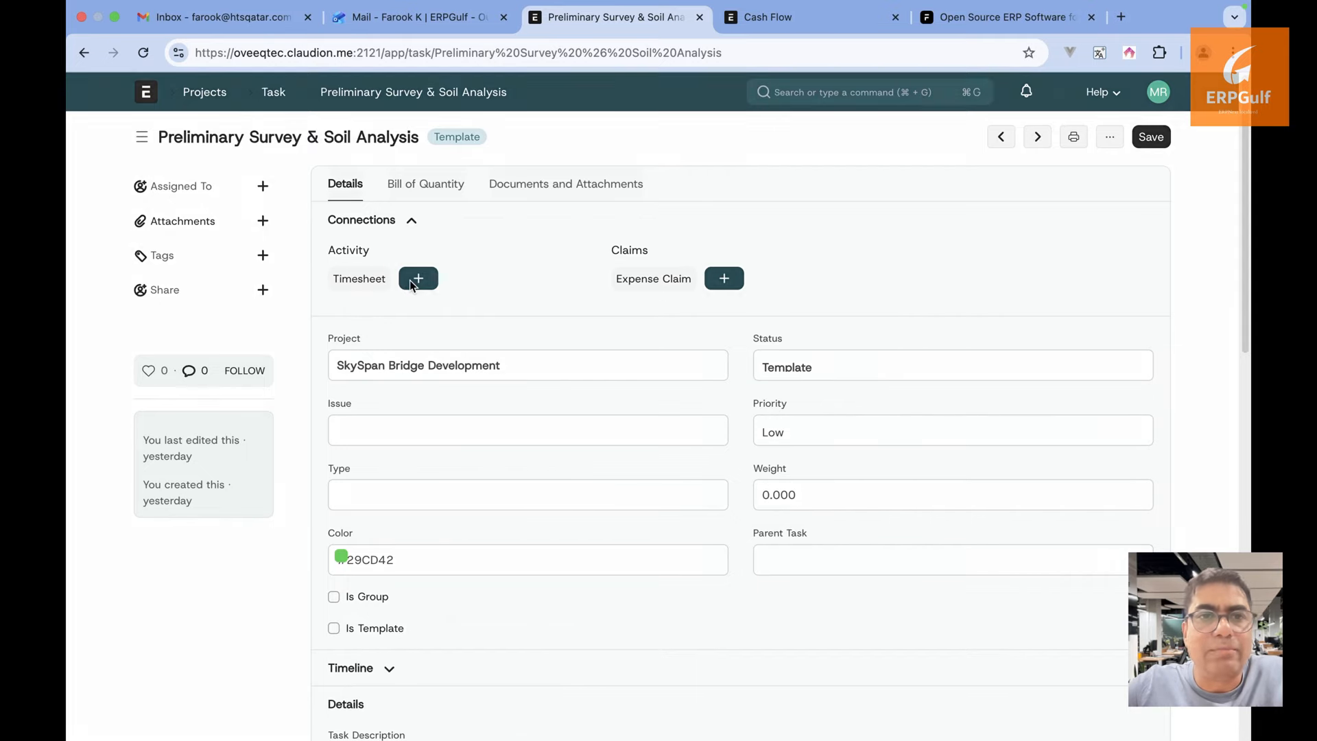
{"action": "left_click", "coordinate": [459, 293]}
Set the timesheet's company to oveeq and customer to Customer-01
{"action": "left_click", "coordinate": [457, 317]}
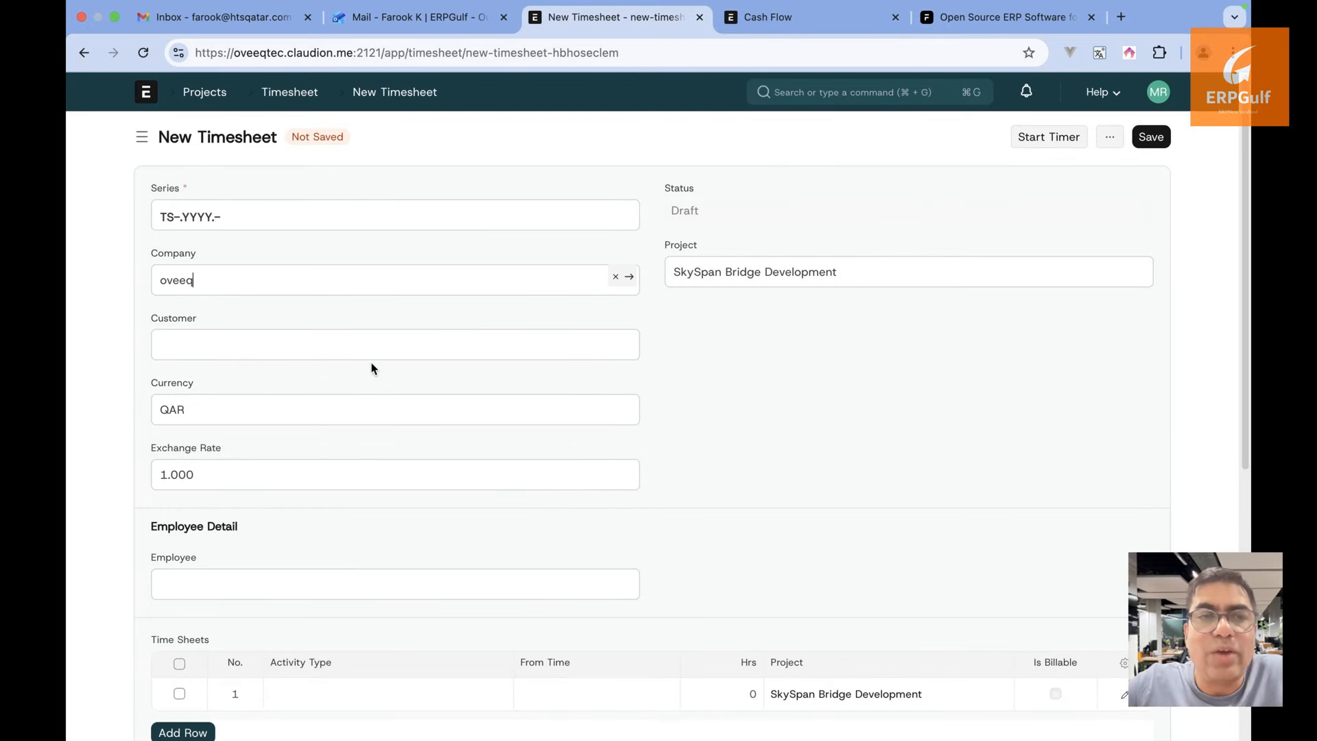
{"action": "left_click", "coordinate": [372, 359]}
{"action": "left_click", "coordinate": [371, 378]}
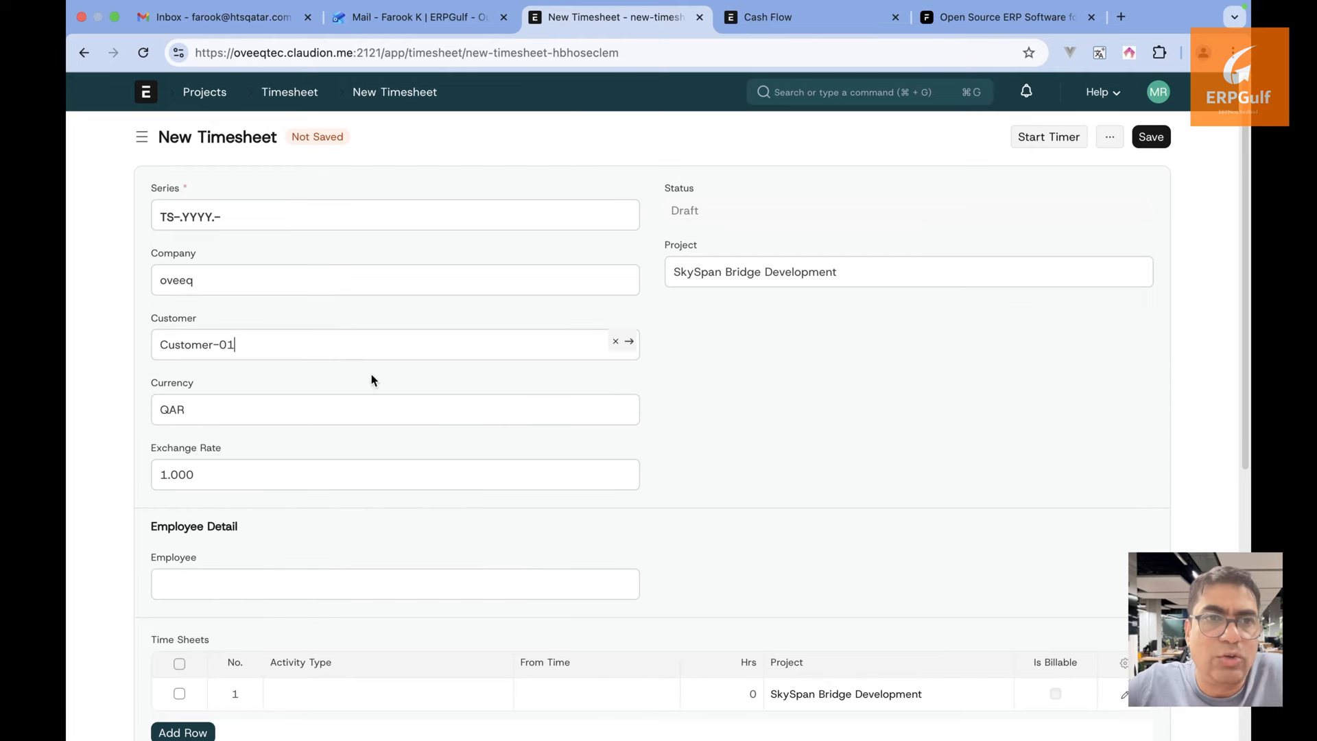
{"action": "scroll", "coordinate": [720, 450], "scroll_direction": "down", "scroll_amount": 5}
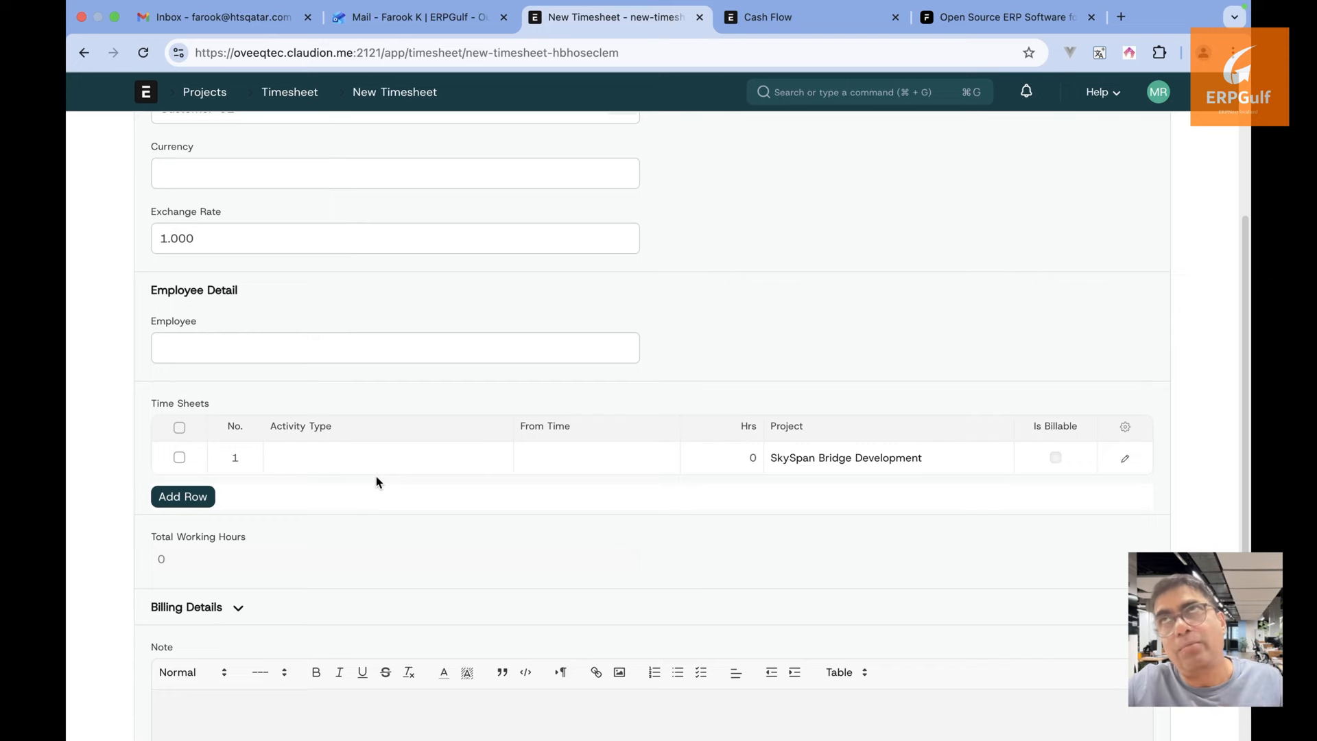
{"action": "scroll", "coordinate": [376, 481], "scroll_direction": "down", "scroll_amount": 1}
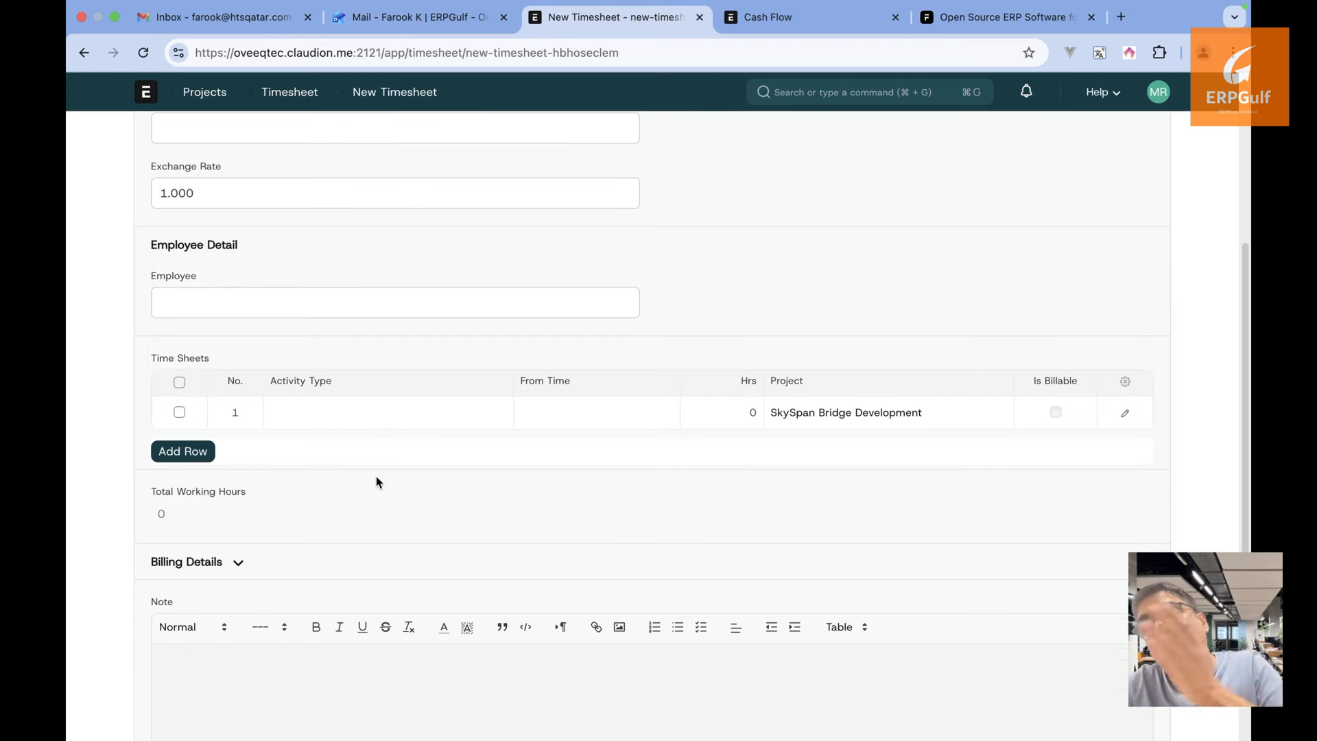
Fill row 1 with activity Planning, start 26-11-2025, 10 hours, and open its details
{"action": "left_click", "coordinate": [370, 415]}
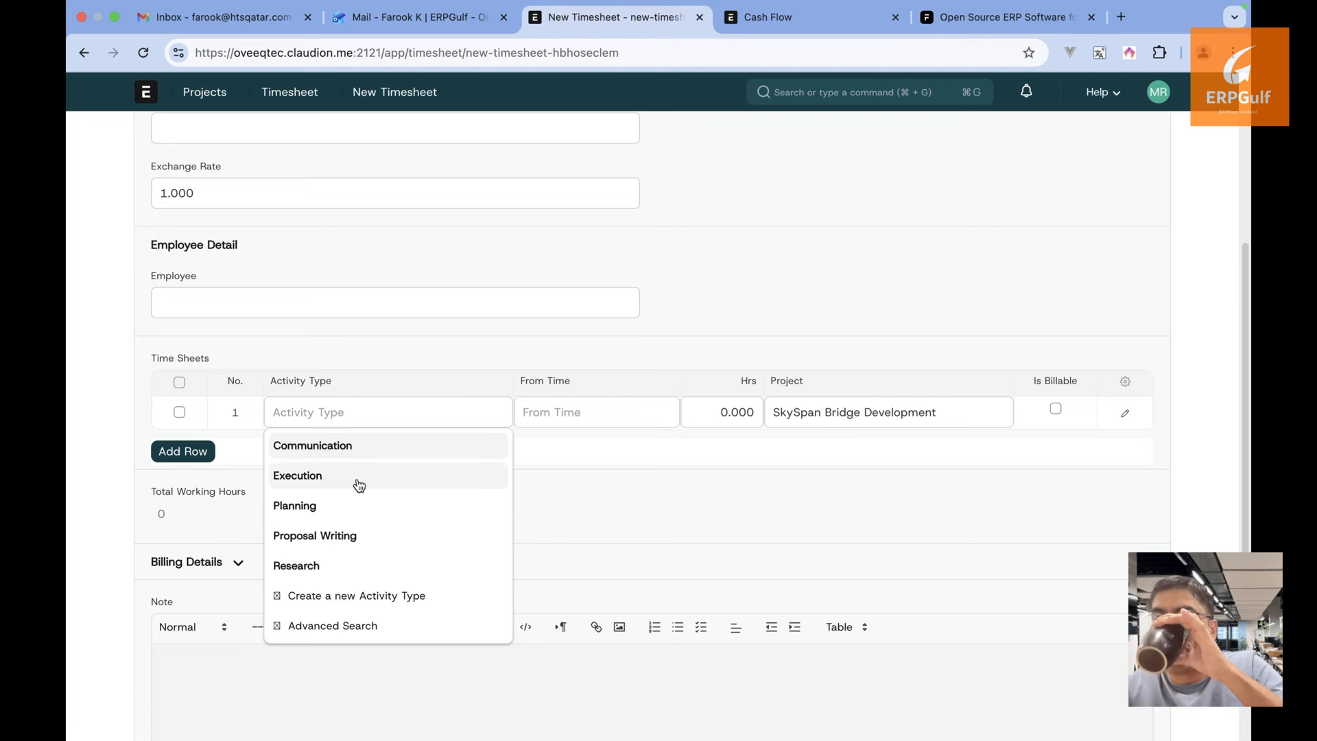
{"action": "left_click", "coordinate": [359, 506]}
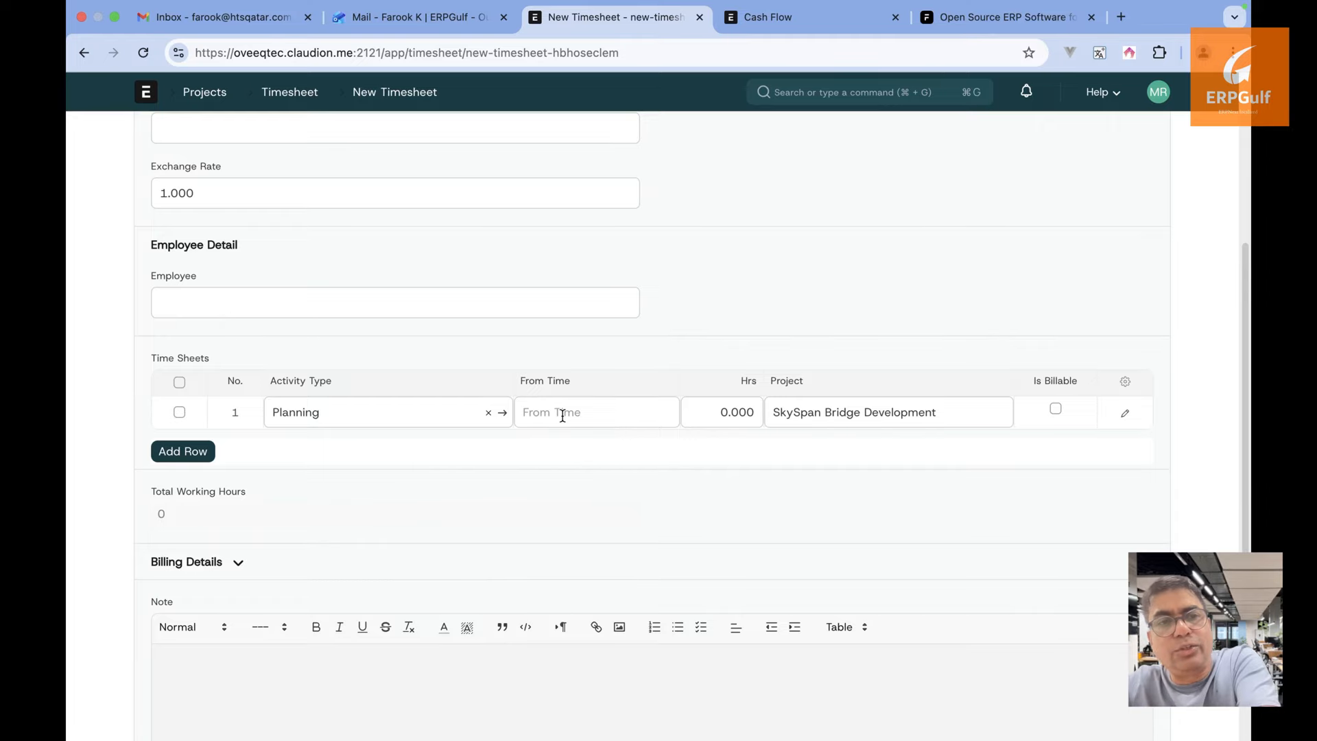
{"action": "left_click", "coordinate": [562, 416]}
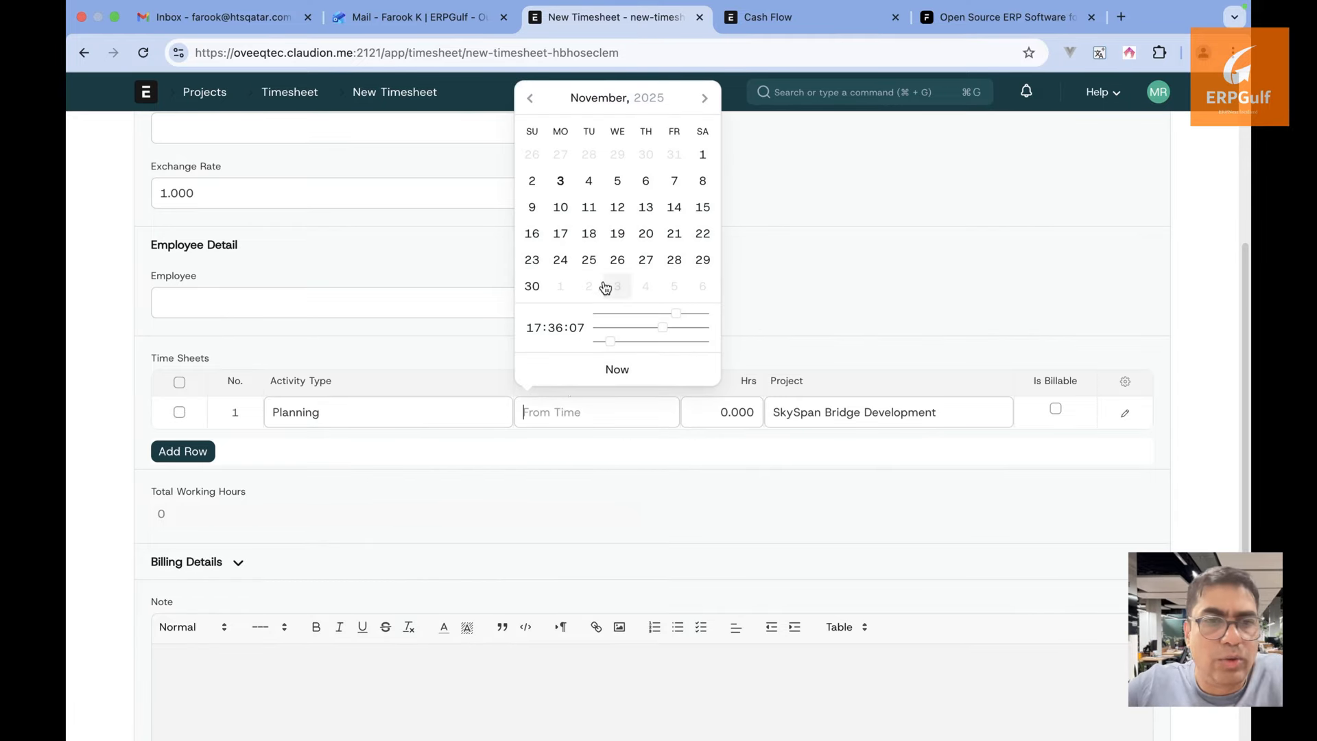
{"action": "left_click", "coordinate": [617, 259]}
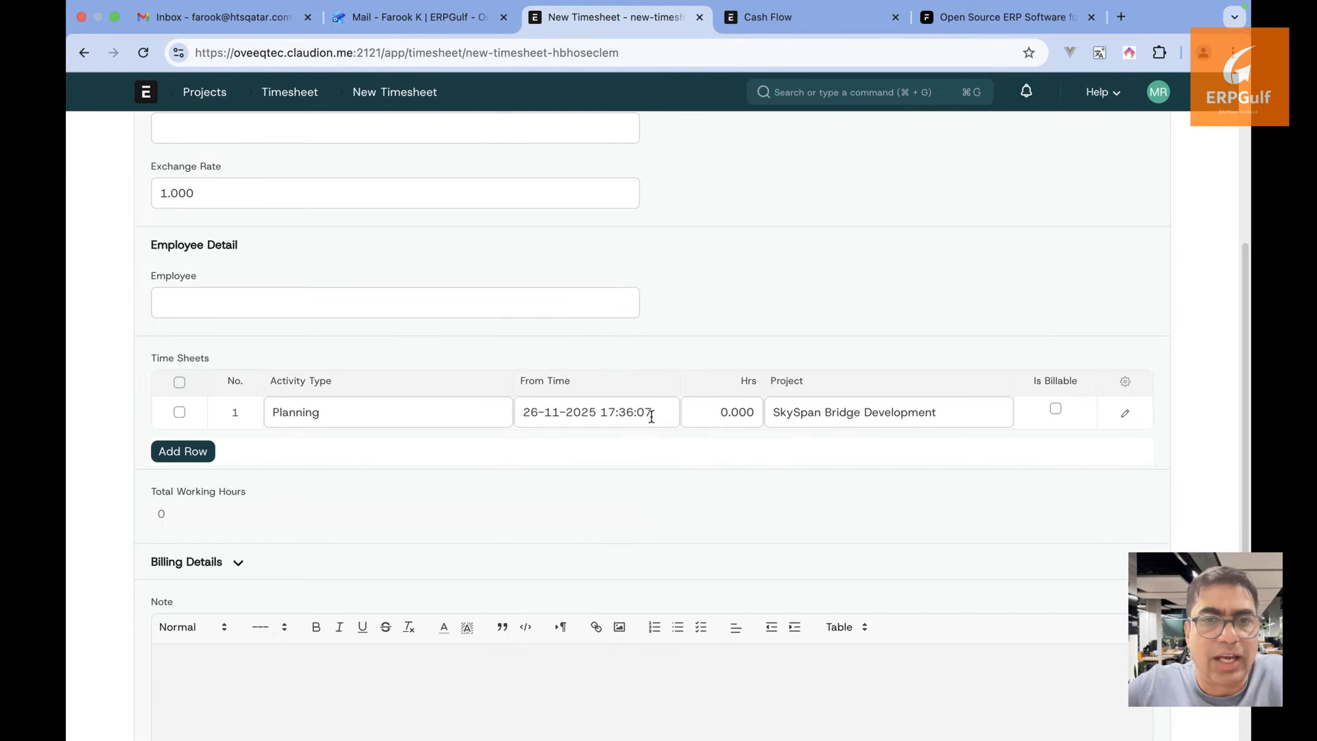
{"action": "left_click", "coordinate": [728, 413]}
{"action": "key", "text": "BackSpace"}
{"action": "type", "text": "10"}
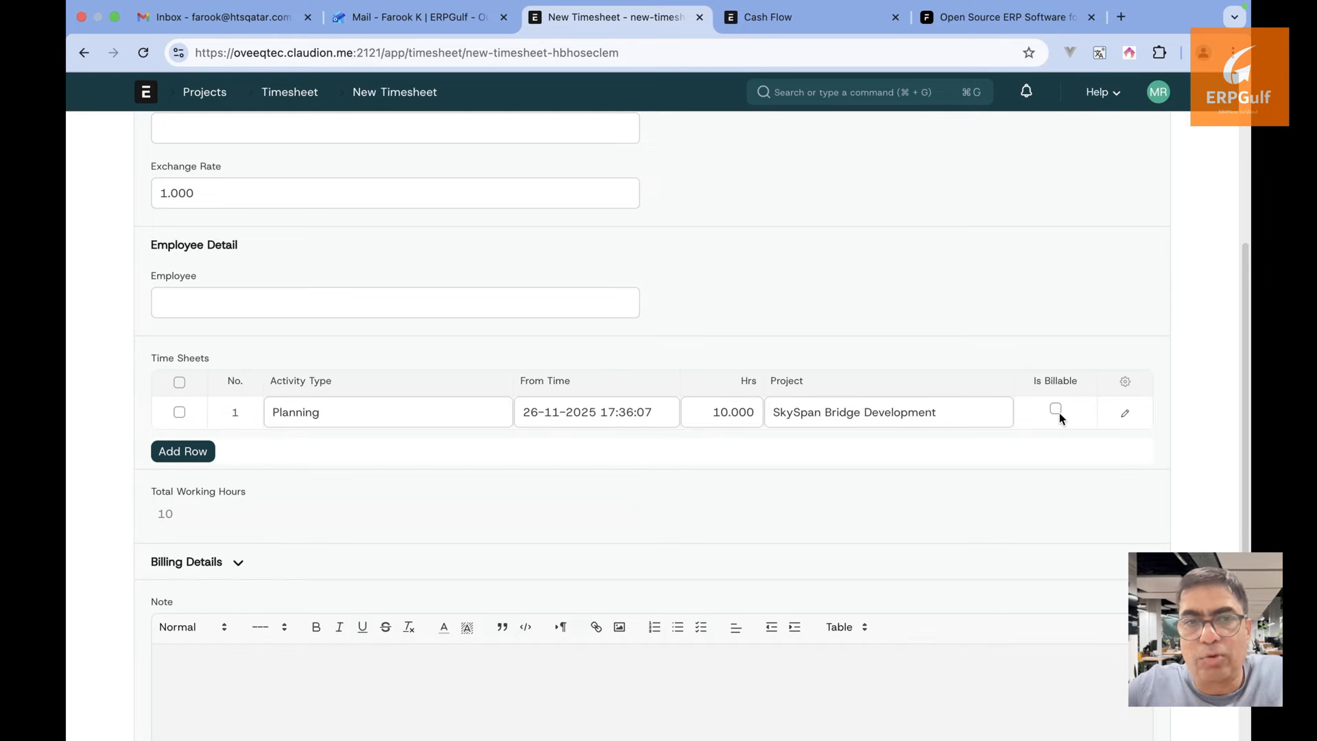
{"action": "left_click", "coordinate": [1126, 415]}
{"action": "scroll", "coordinate": [705, 388], "scroll_direction": "down", "scroll_amount": 2}
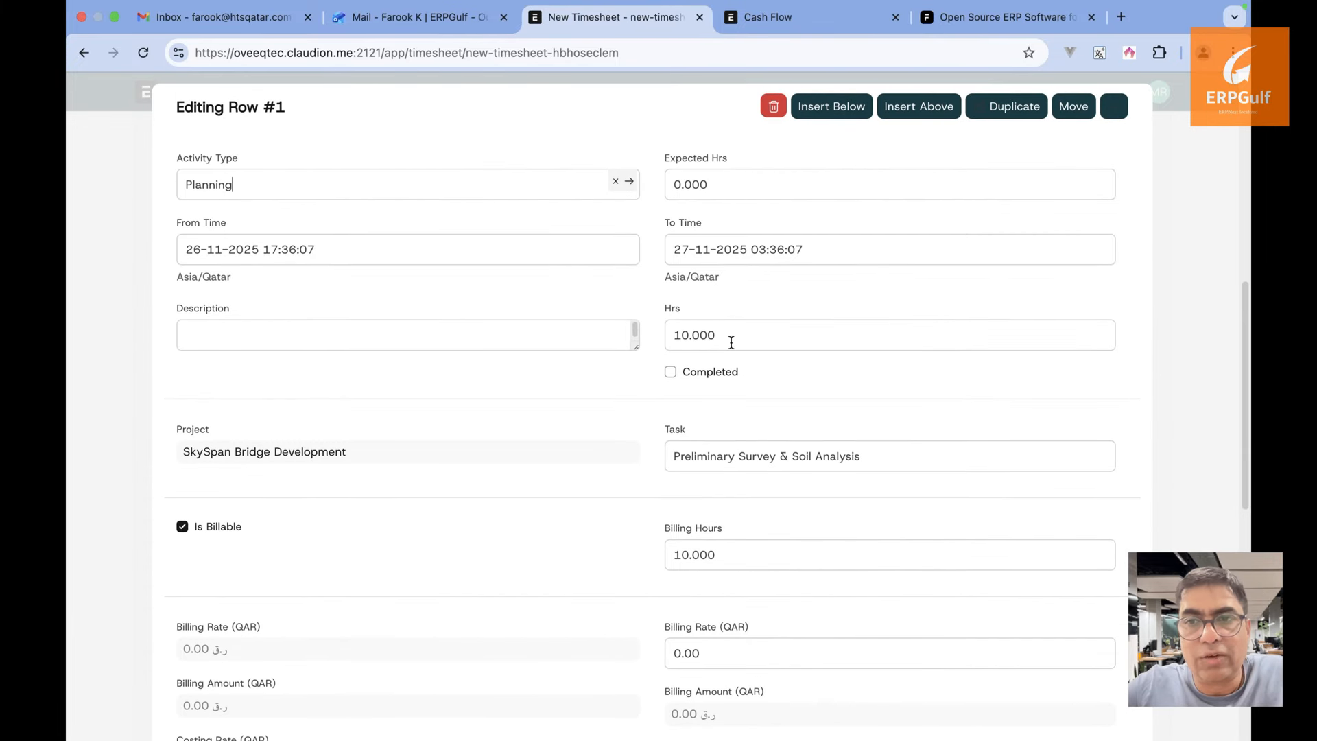
Give the Planning row a billing rate of 20 and a costing rate of 10
{"action": "scroll", "coordinate": [700, 460], "scroll_direction": "down", "scroll_amount": 2}
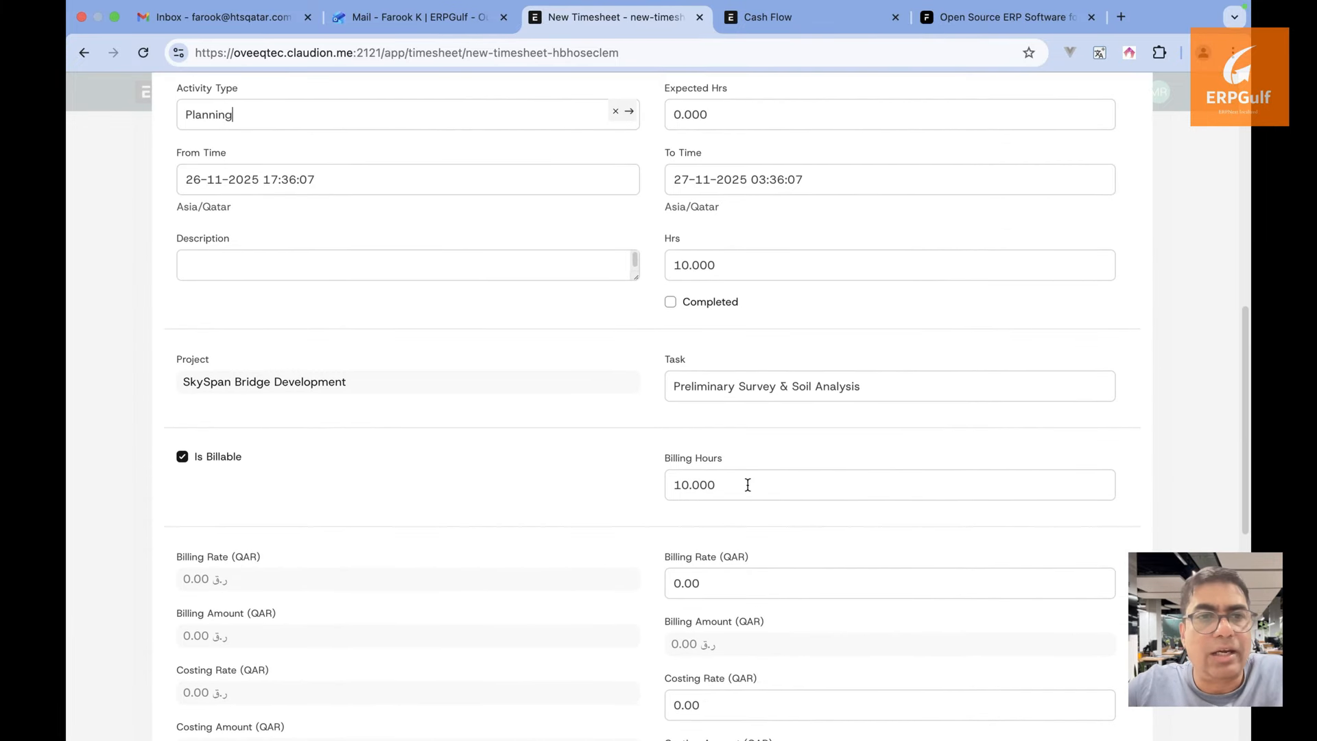
{"action": "scroll", "coordinate": [747, 485], "scroll_direction": "down", "scroll_amount": 2}
{"action": "left_click", "coordinate": [729, 512]}
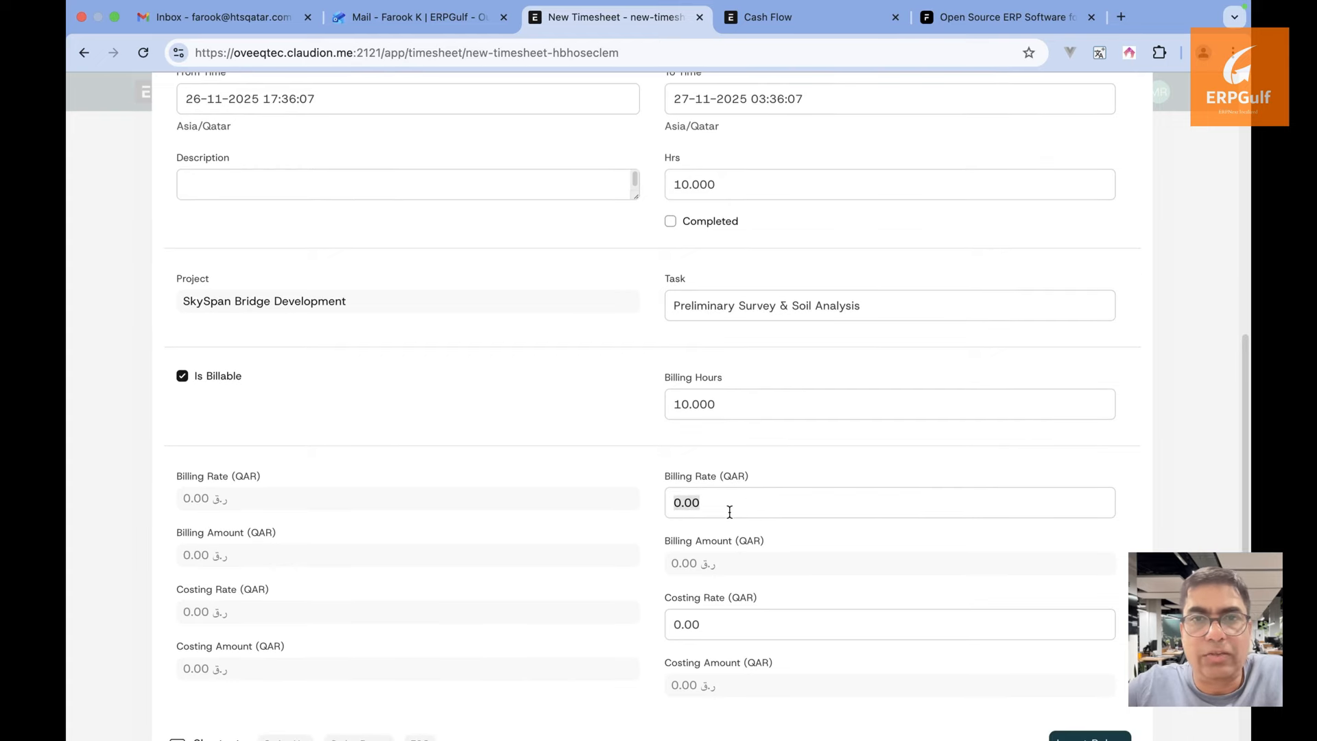
{"action": "type", "text": "20"}
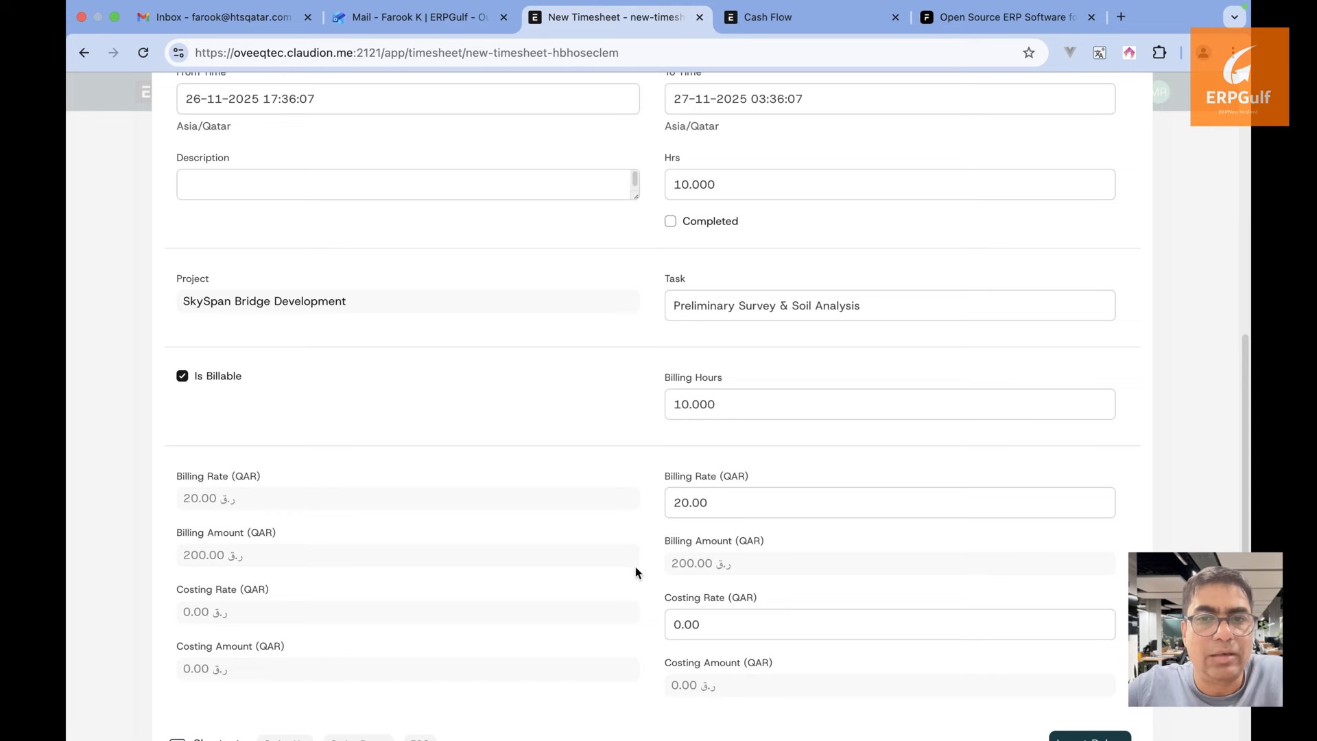
{"action": "scroll", "coordinate": [636, 573], "scroll_direction": "down", "scroll_amount": 2}
{"action": "left_click", "coordinate": [755, 564]}
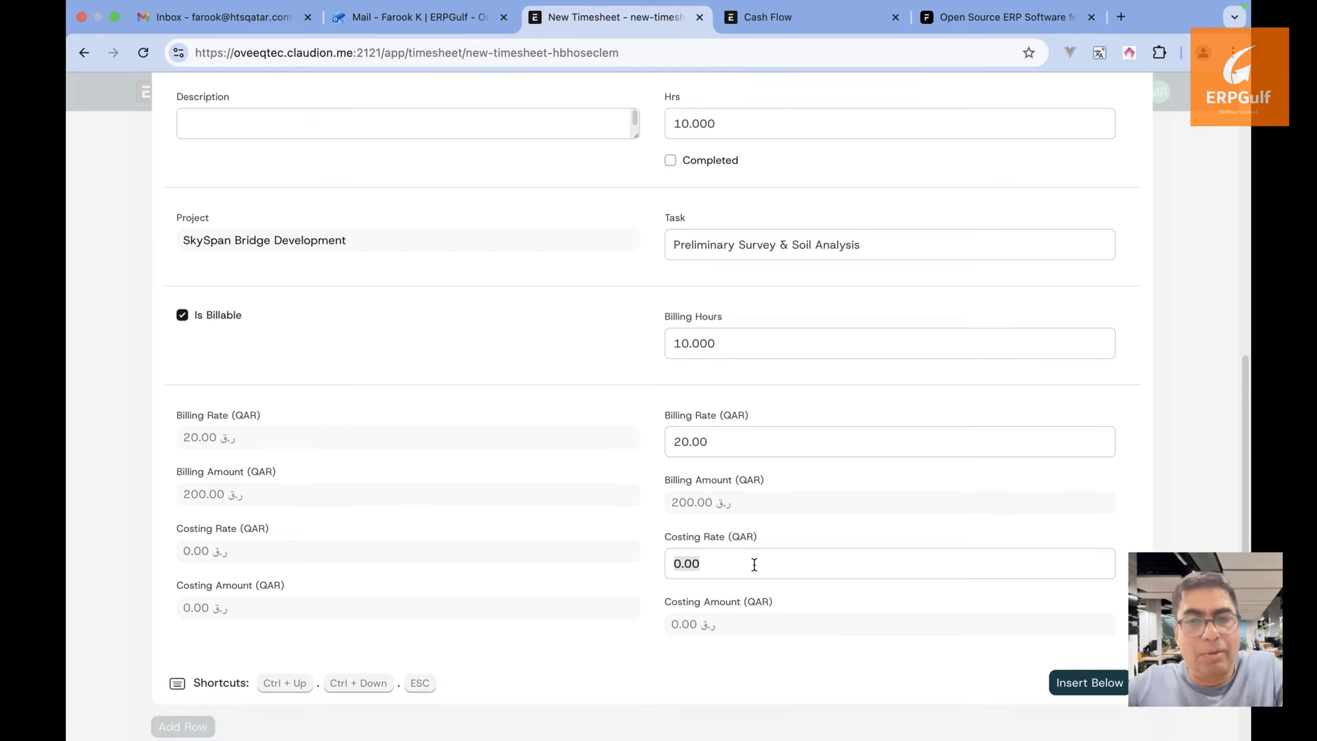
{"action": "type", "text": "10"}
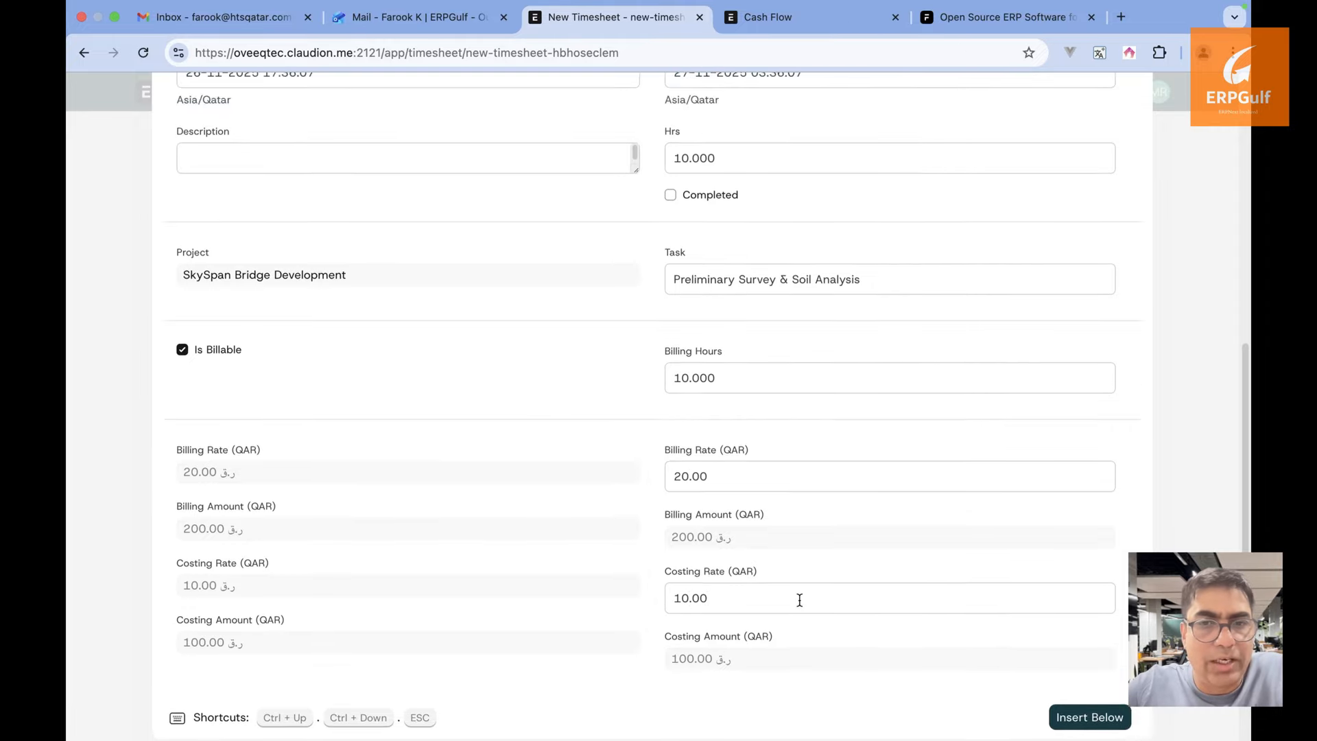
{"action": "scroll", "coordinate": [1026, 376], "scroll_direction": "up", "scroll_amount": 5}
{"action": "scroll", "coordinate": [1181, 343], "scroll_direction": "up", "scroll_amount": 6}
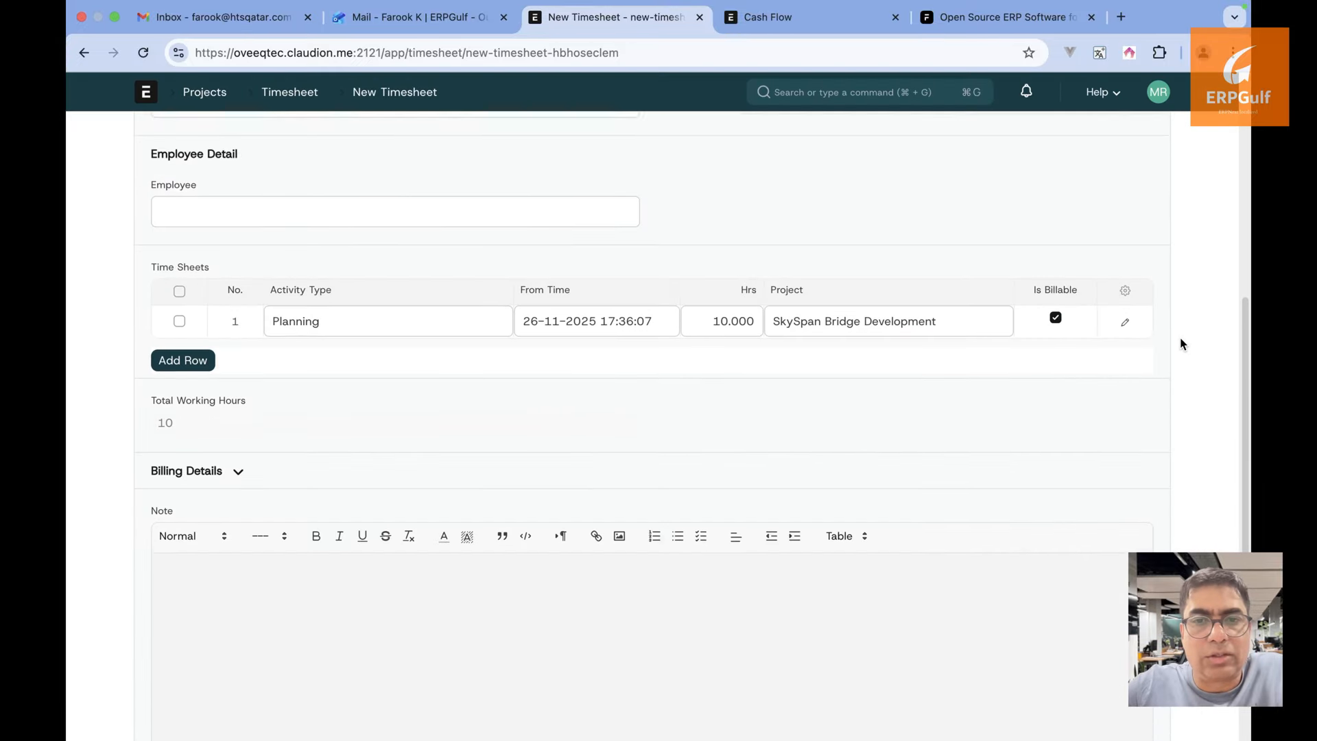
Save the timesheet and close the Timer dialog without starting it
{"action": "left_click", "coordinate": [1155, 139]}
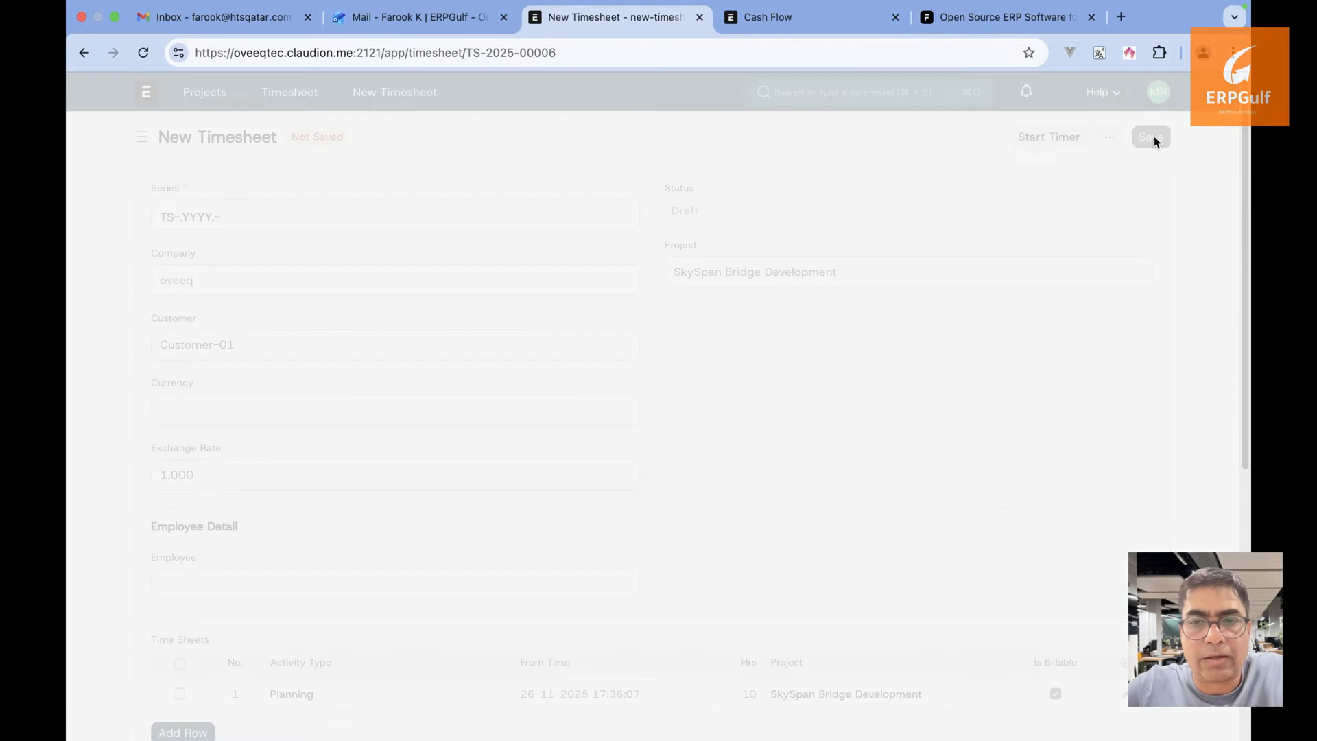
{"action": "left_click", "coordinate": [941, 138]}
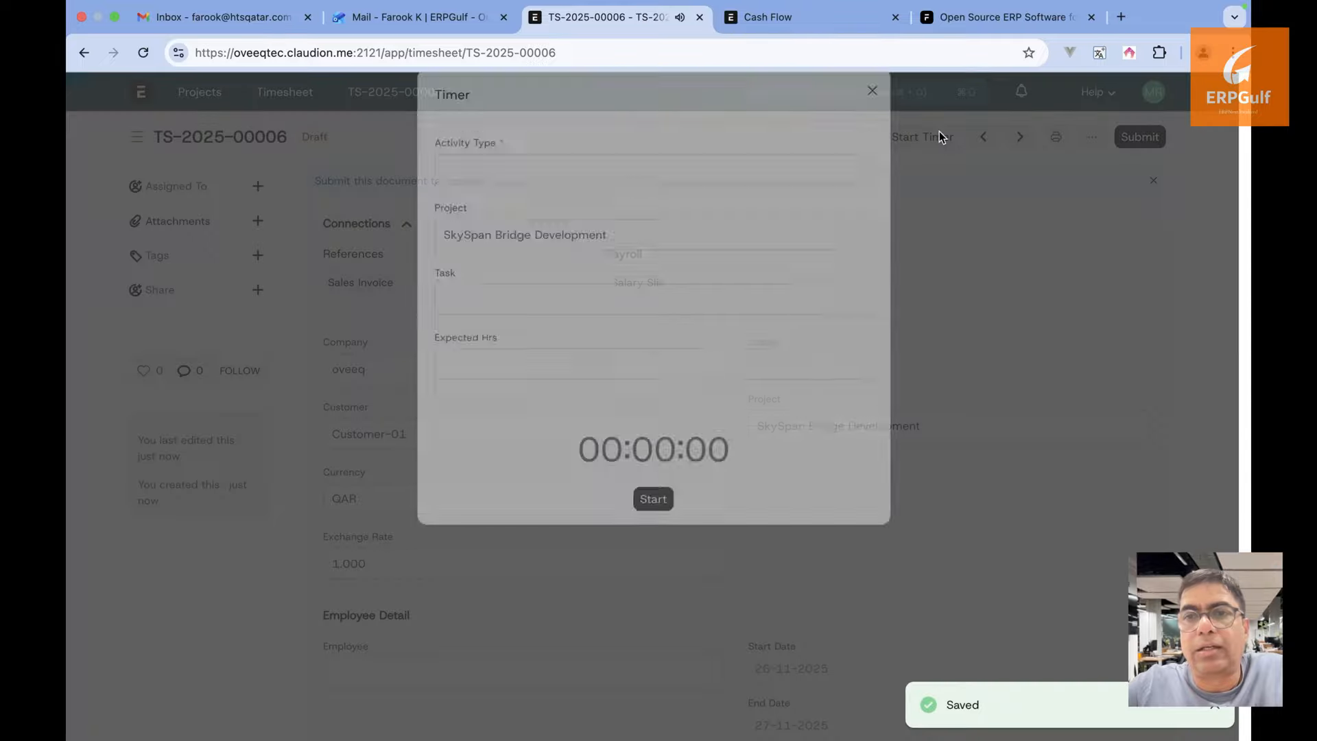
{"action": "left_click", "coordinate": [850, 132]}
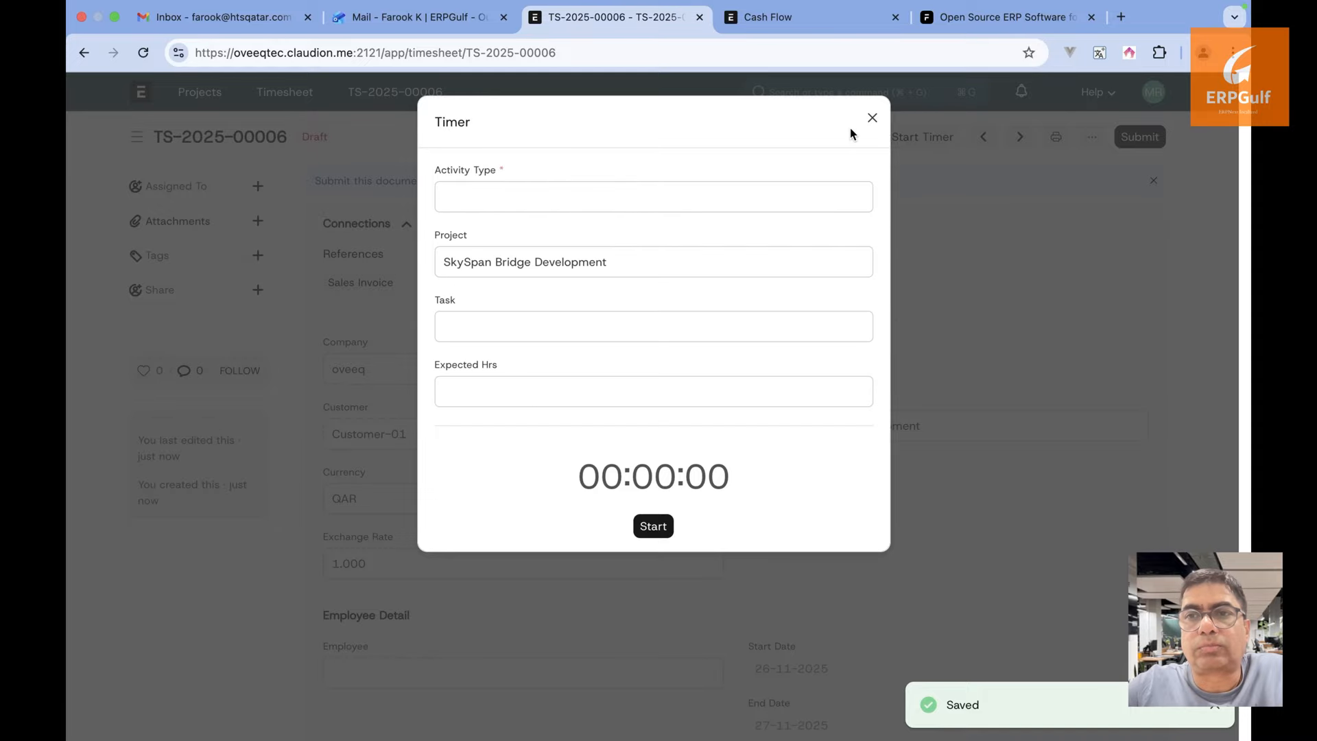
{"action": "left_click", "coordinate": [872, 119]}
Submit timesheet TS-2025-00006, confirm, and return to the Preliminary Survey & Soil Analysis task
{"action": "scroll", "coordinate": [871, 371], "scroll_direction": "down", "scroll_amount": 10}
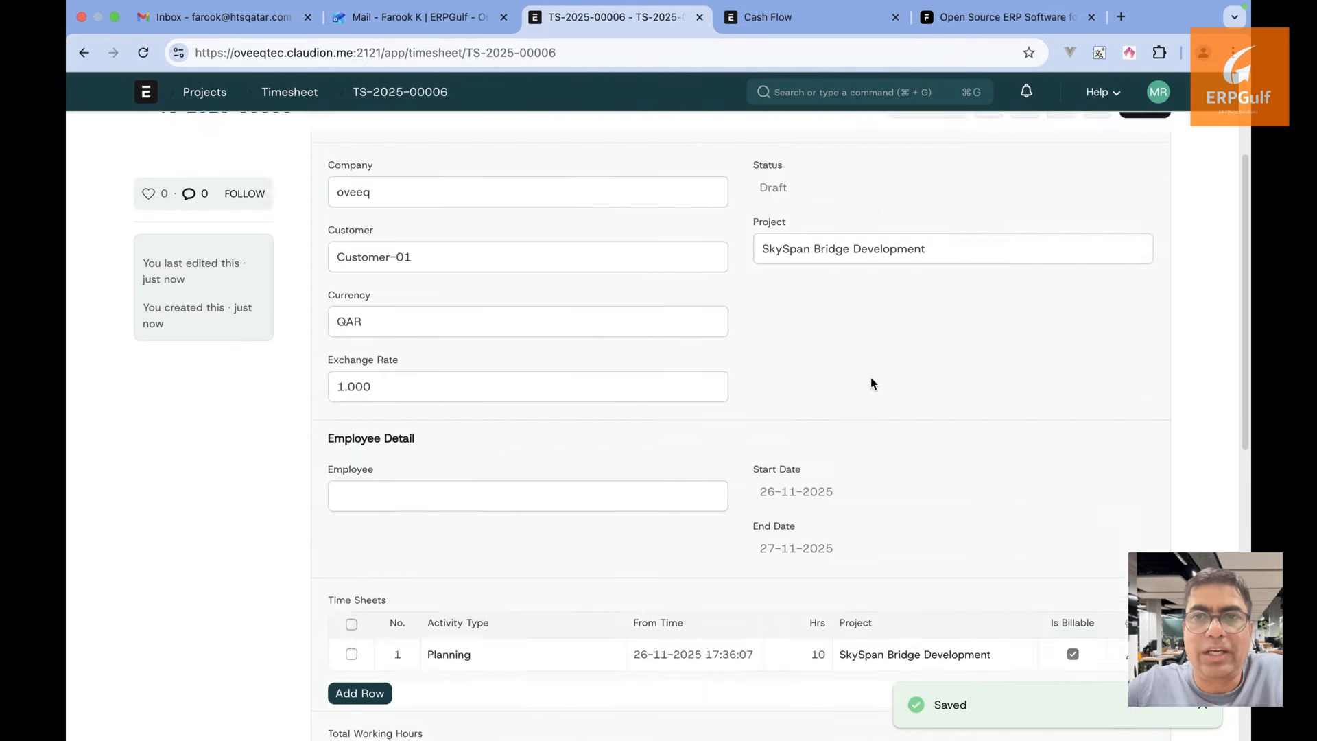
{"action": "scroll", "coordinate": [871, 378], "scroll_direction": "up", "scroll_amount": 10}
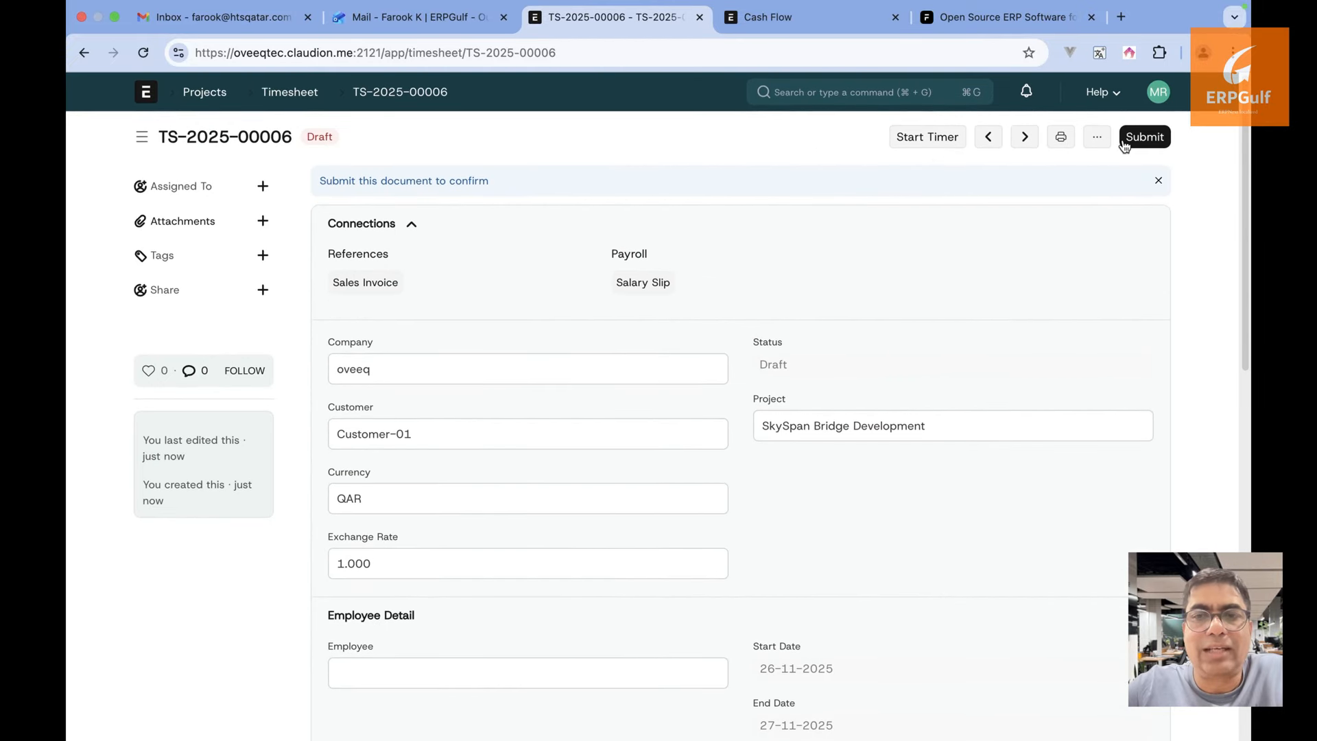
{"action": "scroll", "coordinate": [754, 364], "scroll_direction": "down", "scroll_amount": 1}
{"action": "scroll", "coordinate": [1084, 173], "scroll_direction": "up", "scroll_amount": 1}
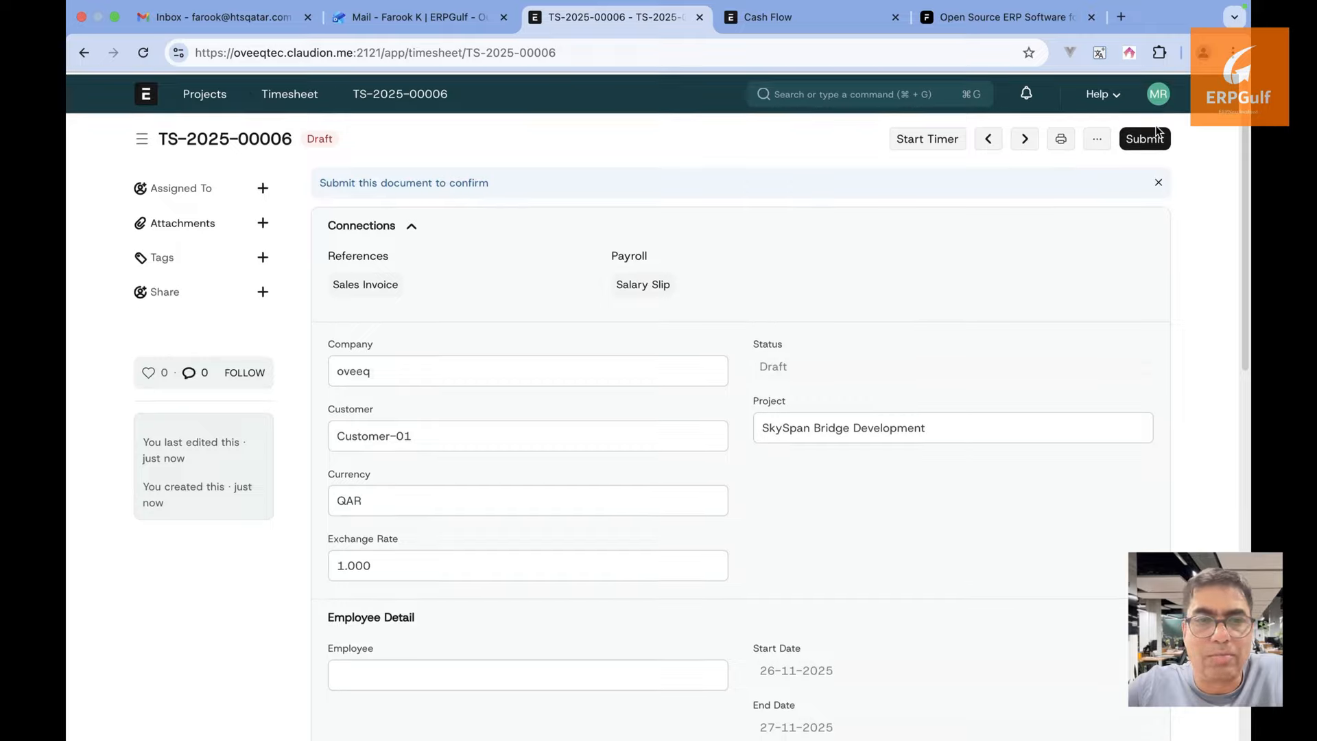
{"action": "left_click", "coordinate": [1146, 138]}
{"action": "left_click", "coordinate": [852, 225]}
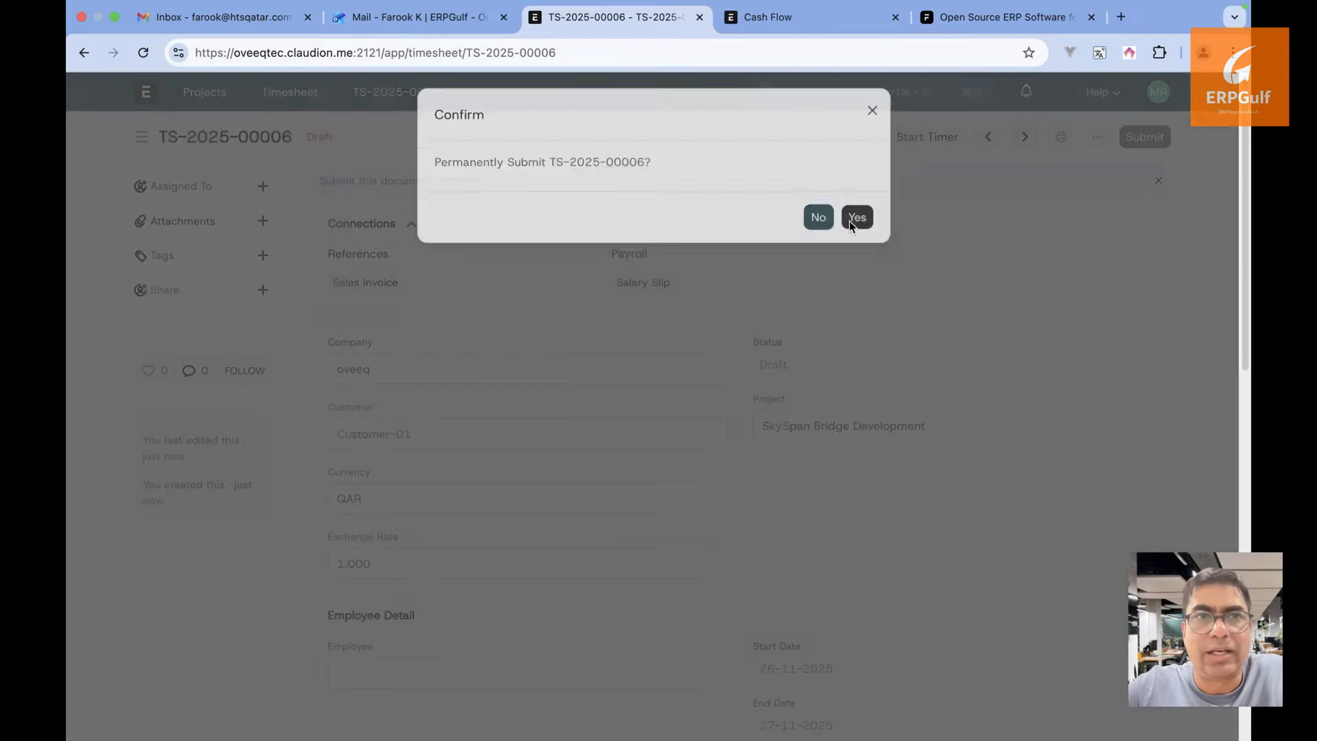
{"action": "left_click", "coordinate": [83, 55]}
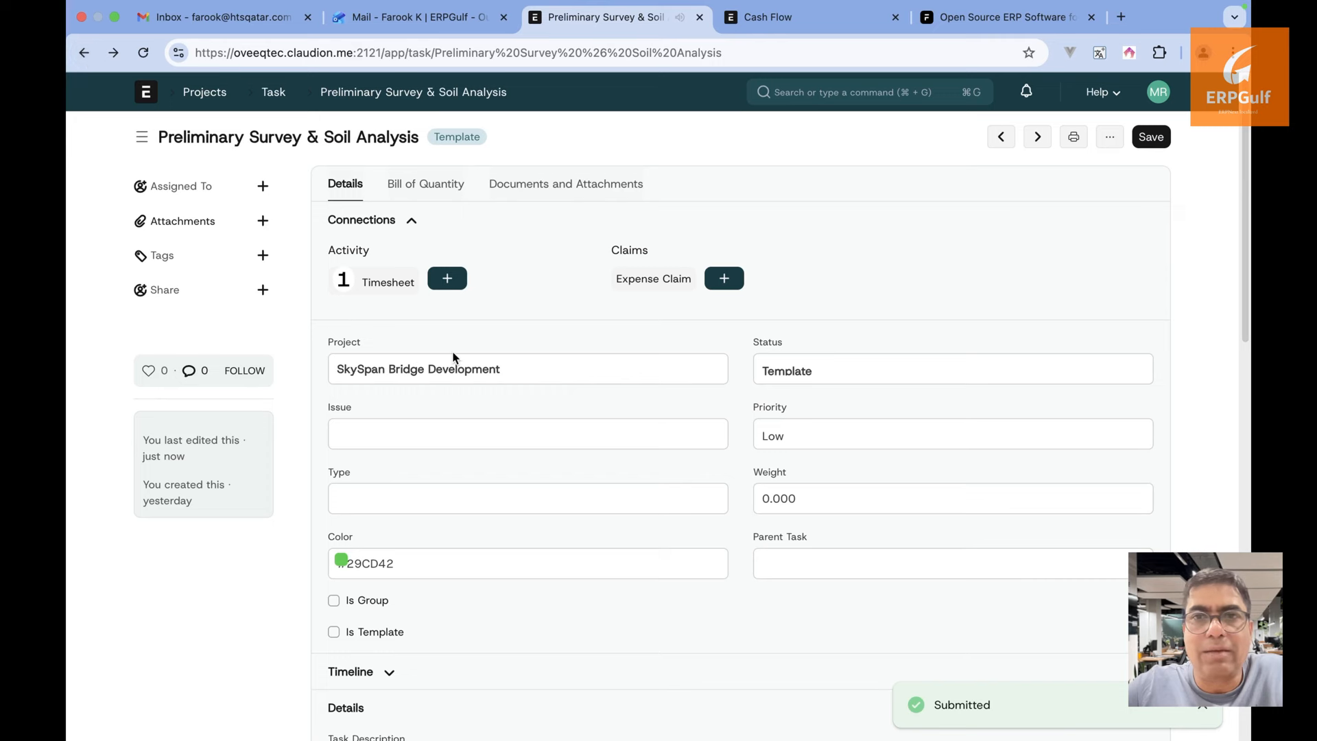
Expand the task's Costing section showing costing 100.00 and billable 200.00 from the timesheet
{"action": "scroll", "coordinate": [452, 355], "scroll_direction": "down", "scroll_amount": 5}
{"action": "scroll", "coordinate": [453, 358], "scroll_direction": "down", "scroll_amount": 5}
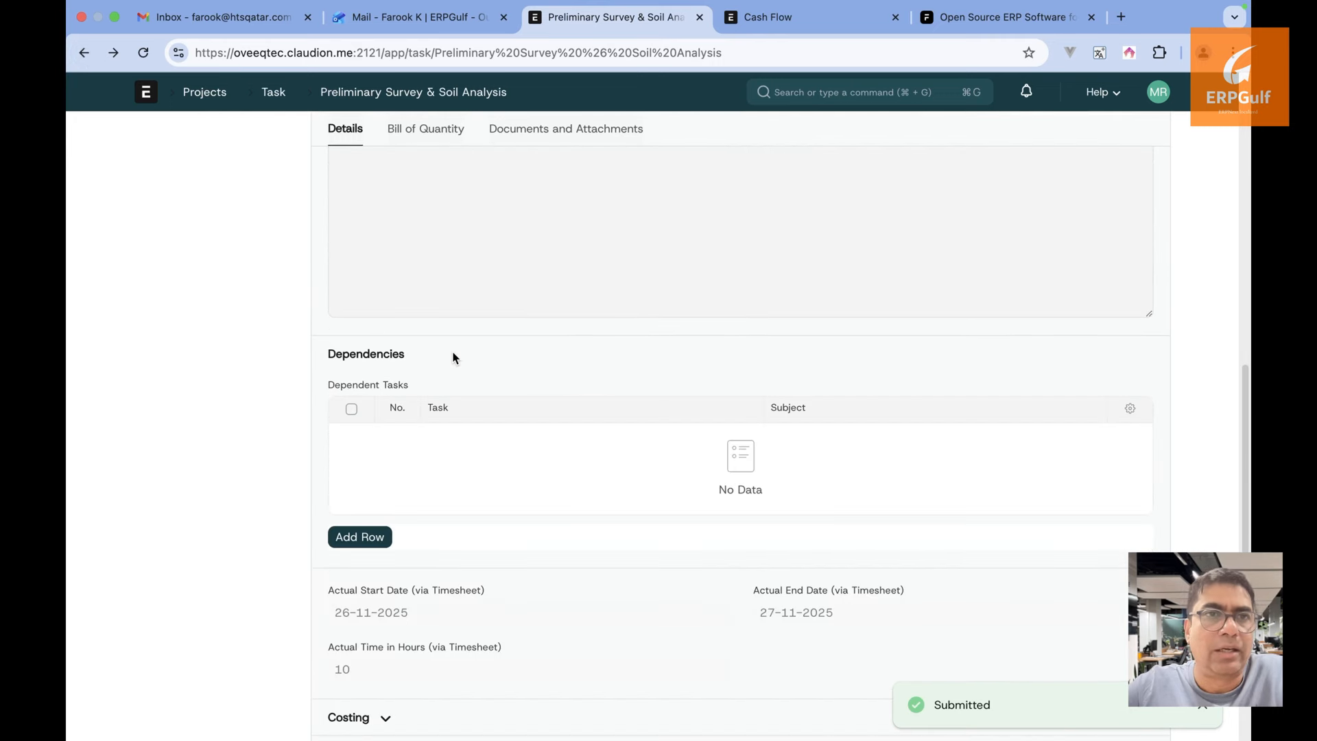
{"action": "scroll", "coordinate": [452, 356], "scroll_direction": "down", "scroll_amount": 4}
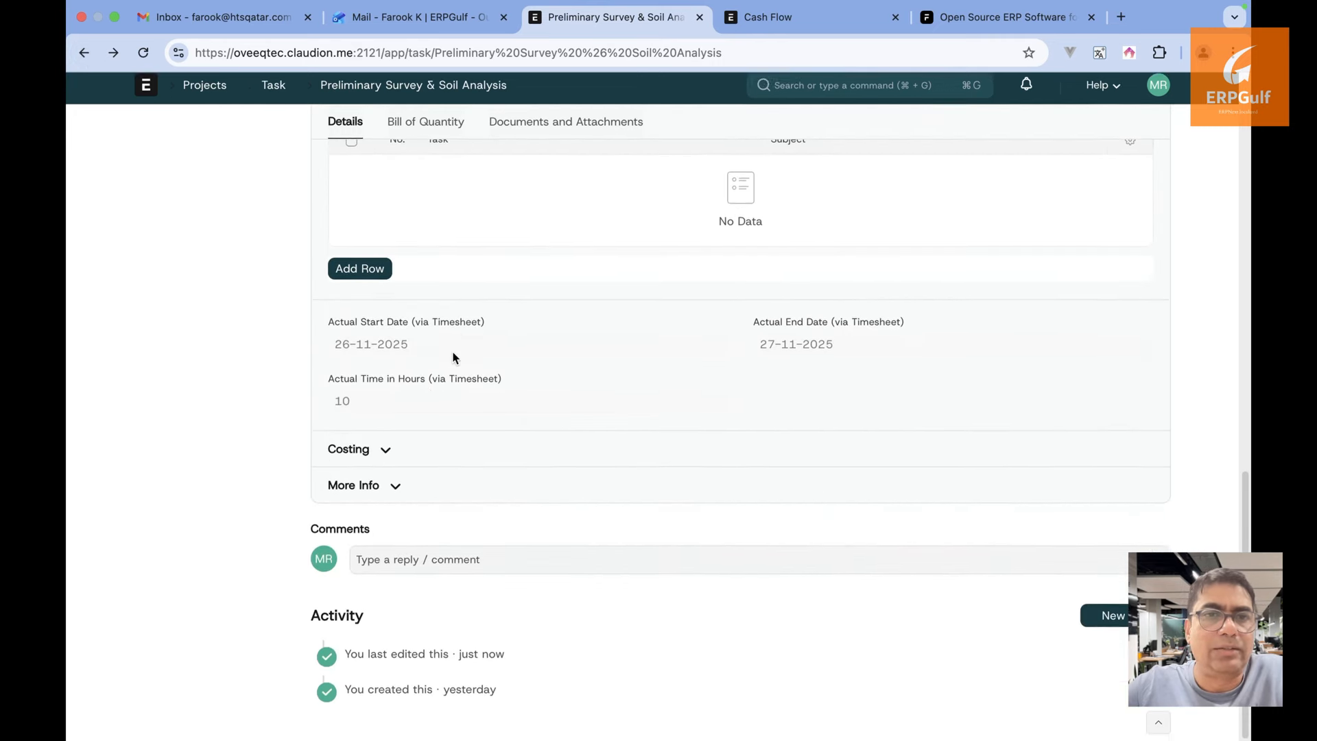
{"action": "left_click", "coordinate": [374, 464]}
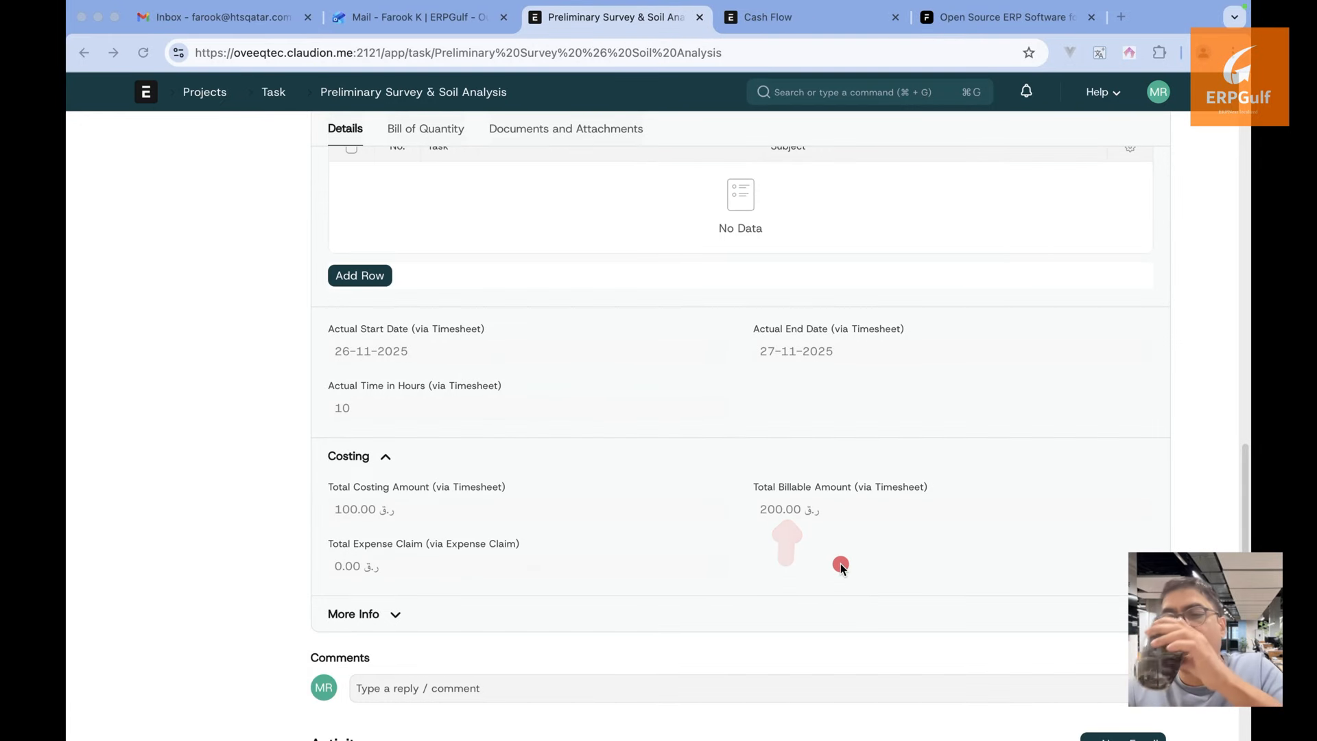
{"action": "key", "text": "Escape"}
{"action": "key", "text": "ctrl+a"}
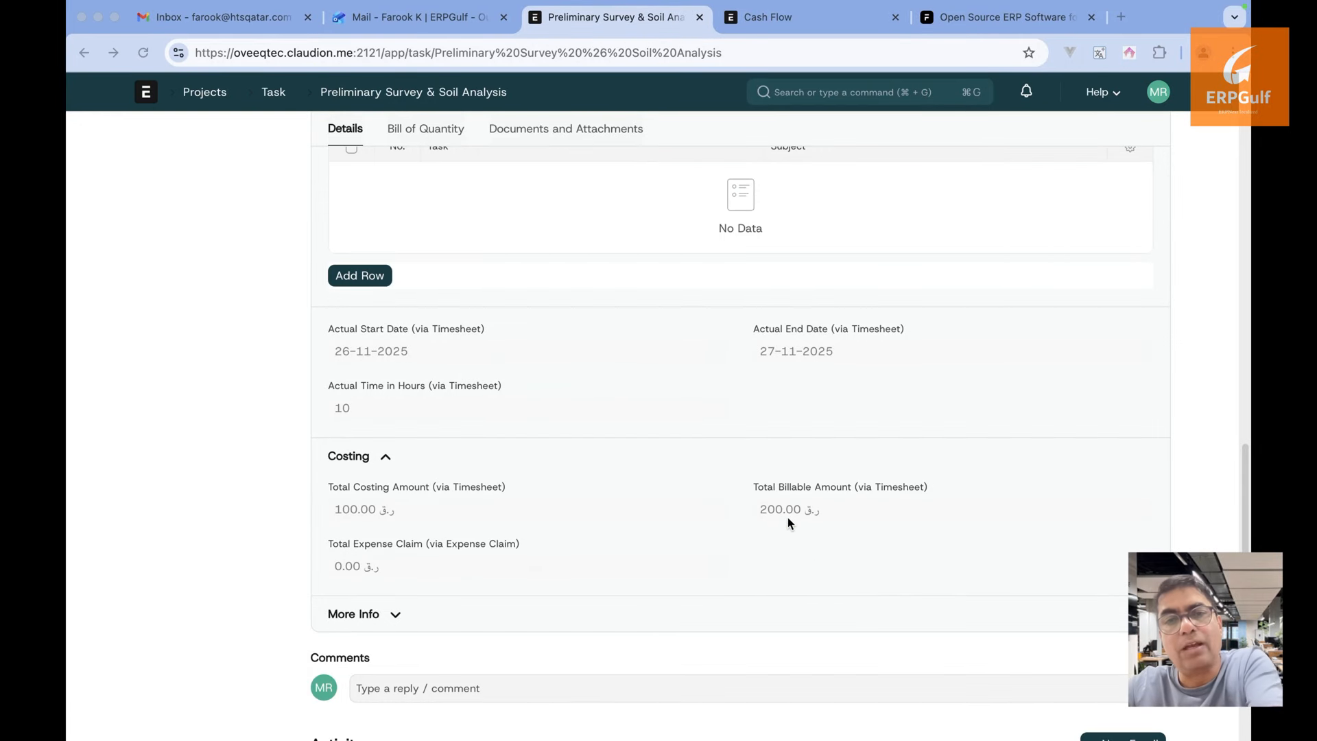
{"action": "left_click_drag", "start_coordinate": [787, 517], "coordinate": [787, 608]}
{"action": "key", "text": "Escape"}
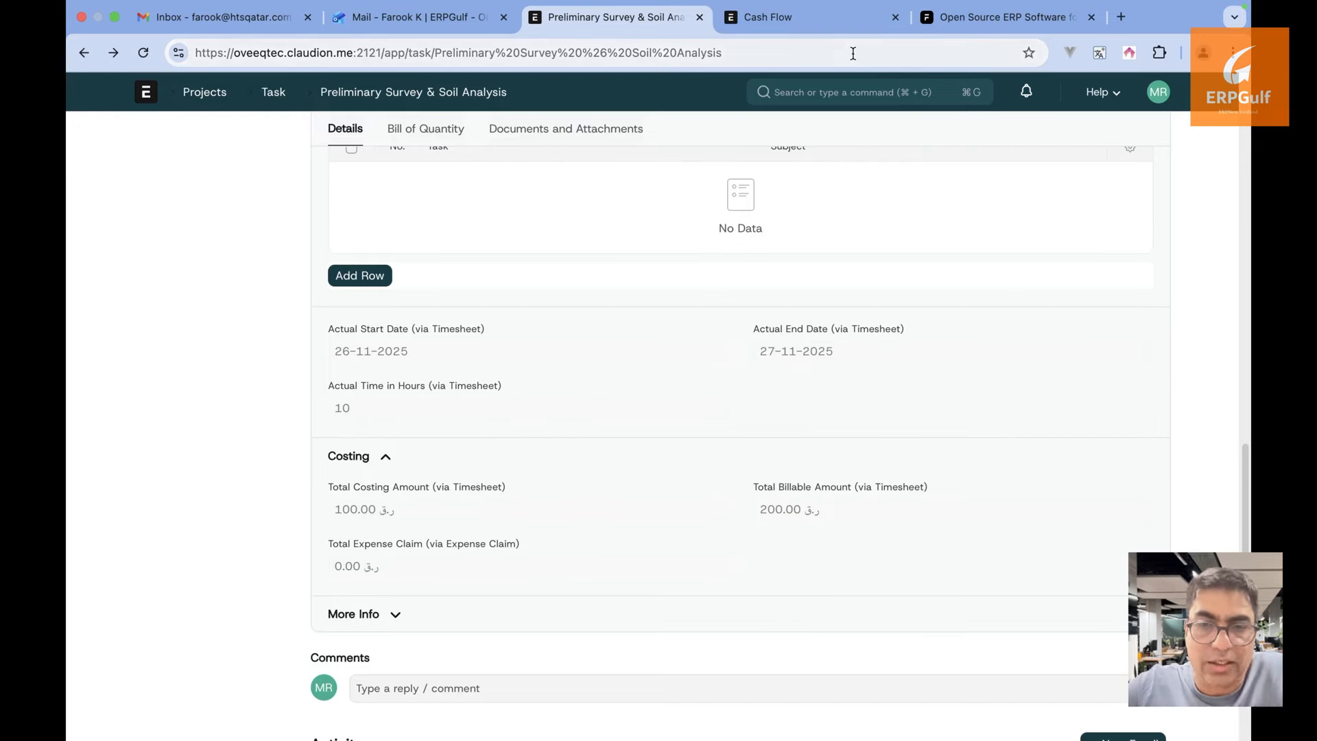
Search 'check' to view the Employee Checkin list, then go back to the task
{"action": "left_click", "coordinate": [989, 21]}
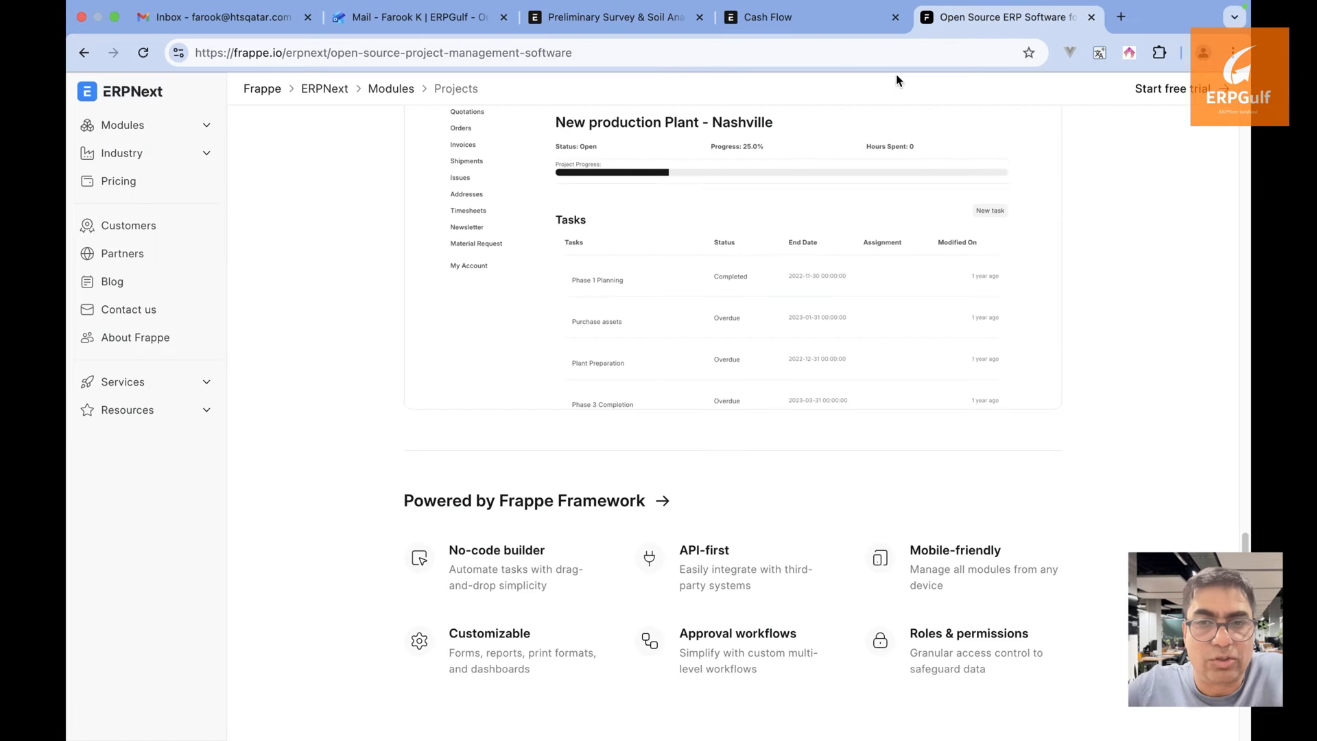
{"action": "scroll", "coordinate": [915, 181], "scroll_direction": "down", "scroll_amount": 5}
{"action": "left_click", "coordinate": [861, 29]}
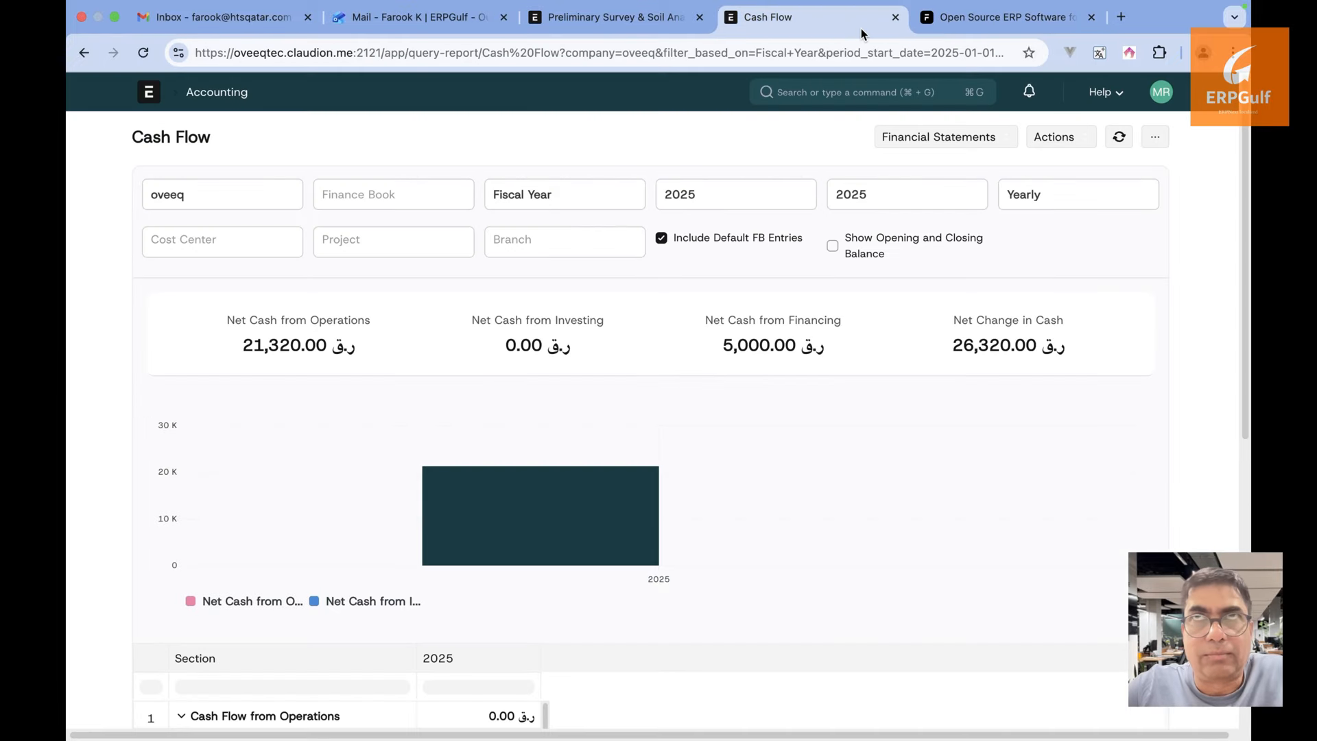
{"action": "left_click", "coordinate": [652, 27]}
{"action": "left_click", "coordinate": [880, 97]}
{"action": "type", "text": "check"}
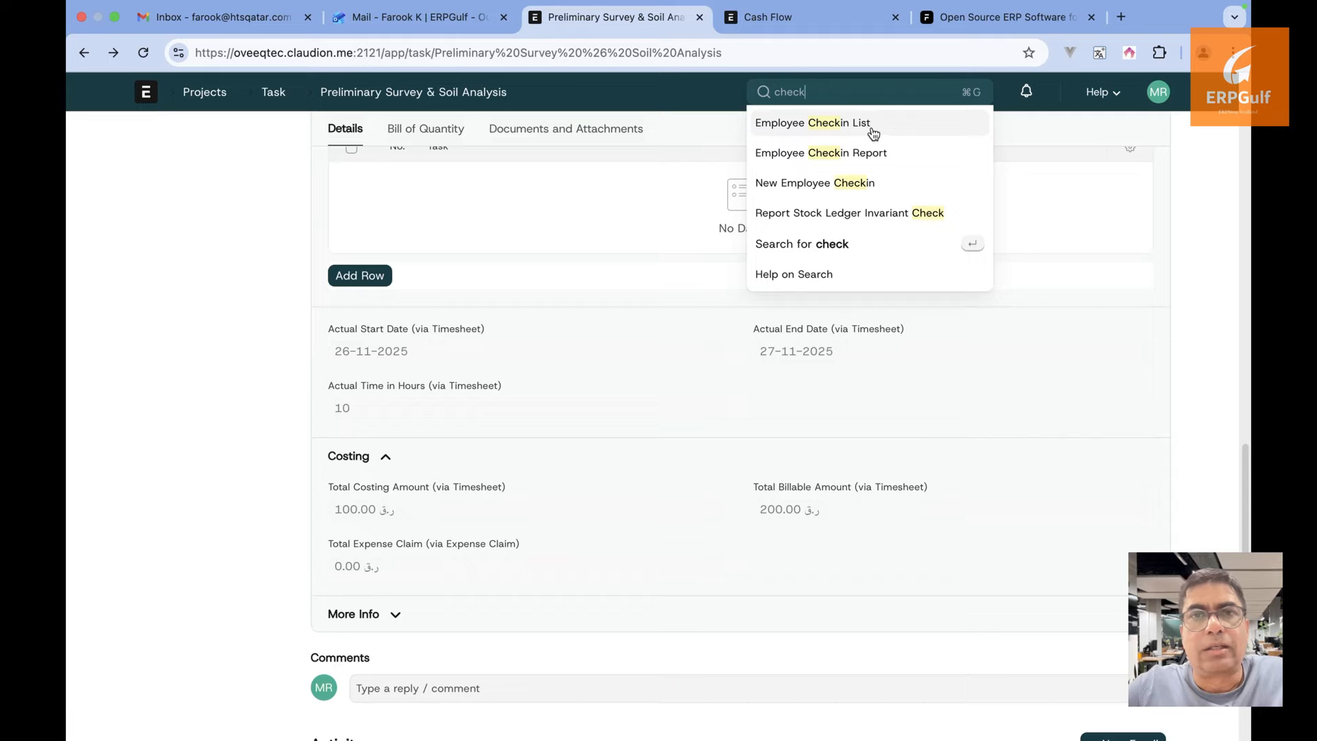
{"action": "left_click", "coordinate": [873, 127]}
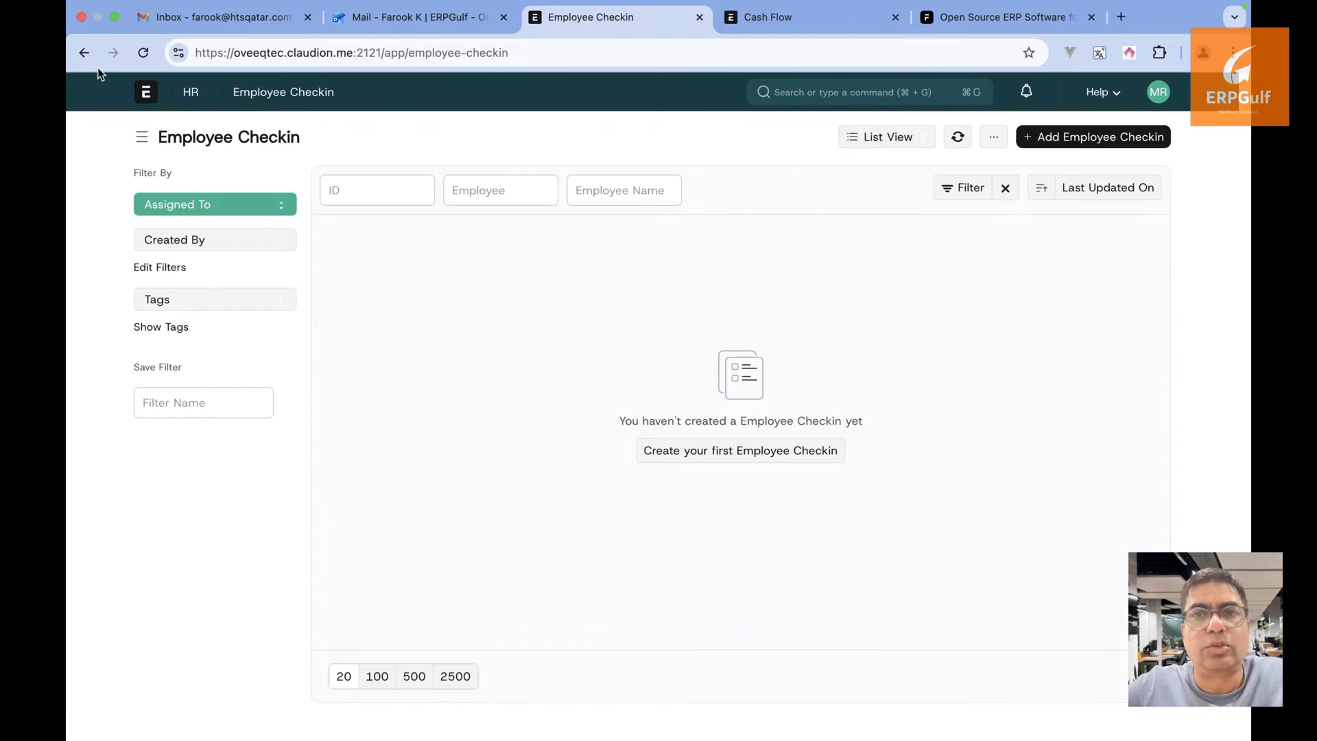
{"action": "left_click", "coordinate": [84, 53]}
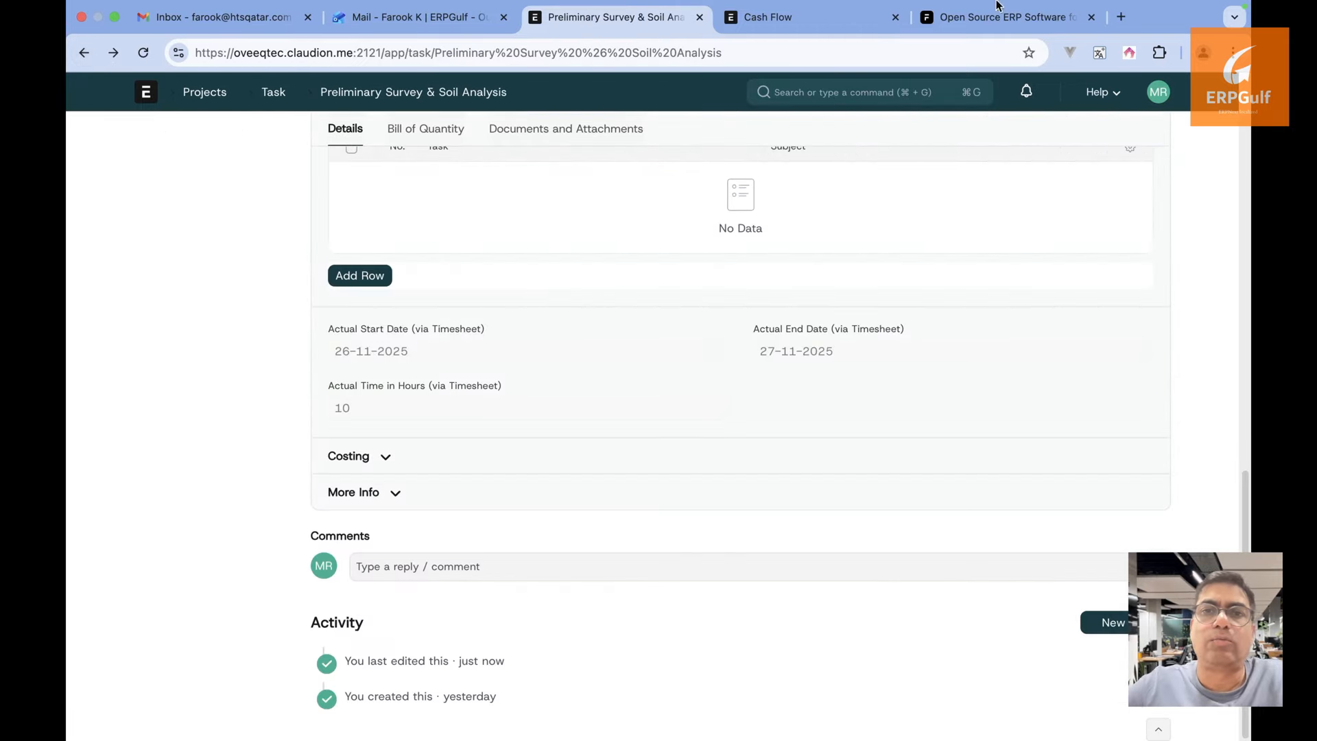
Open the second ERPNext site in a new tab and switch to the Desk
{"action": "left_click", "coordinate": [1121, 17]}
{"action": "type", "text": "sy"}
{"action": "key", "text": "BackSpace"}
{"action": "key", "text": "BackSpace"}
{"action": "type", "text": "aysha.erpgulf.com"}
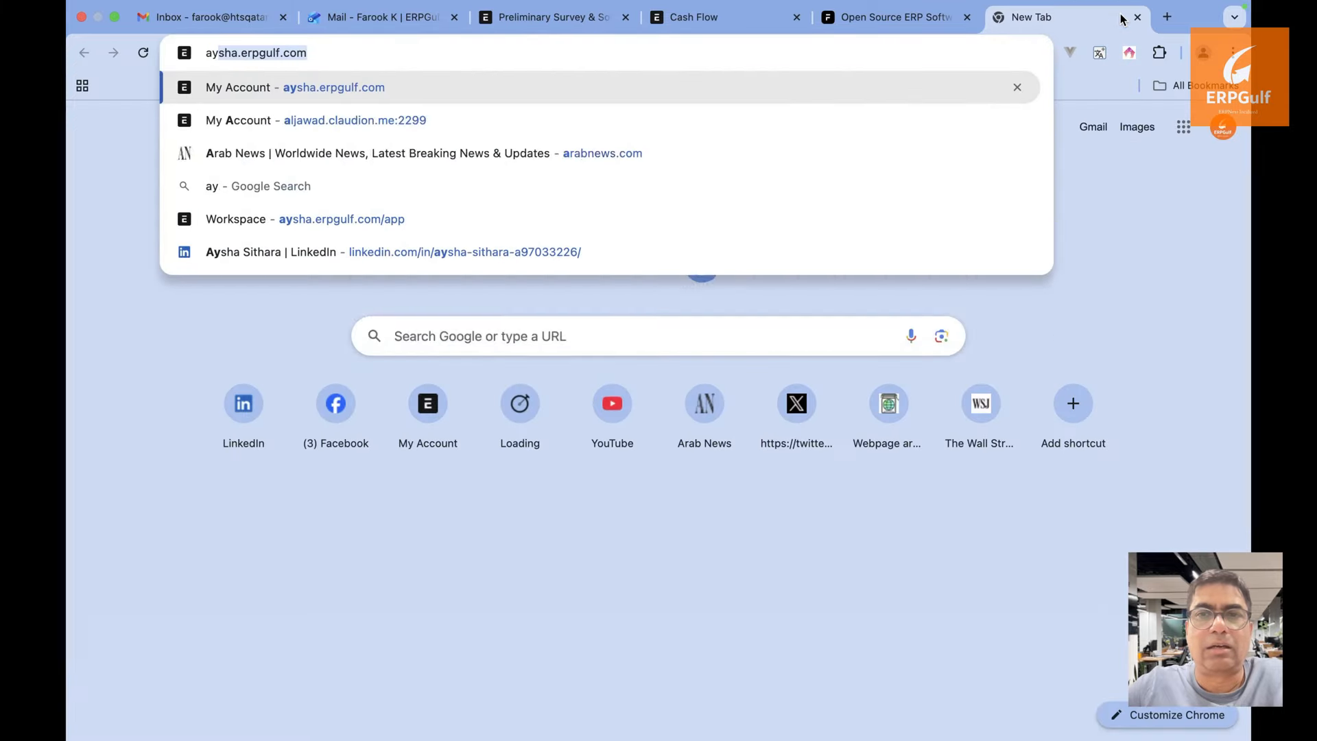
{"action": "key", "text": "Return"}
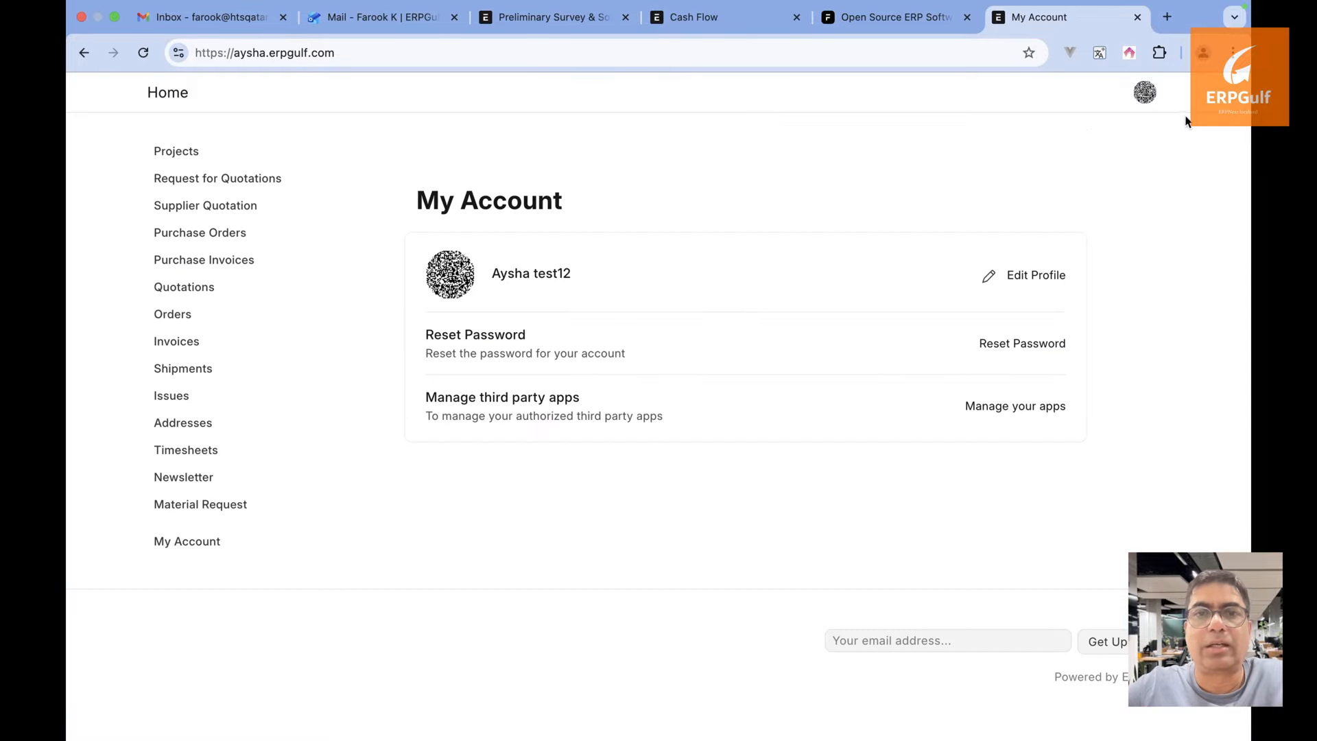
{"action": "left_click", "coordinate": [1145, 92]}
{"action": "left_click", "coordinate": [1121, 180]}
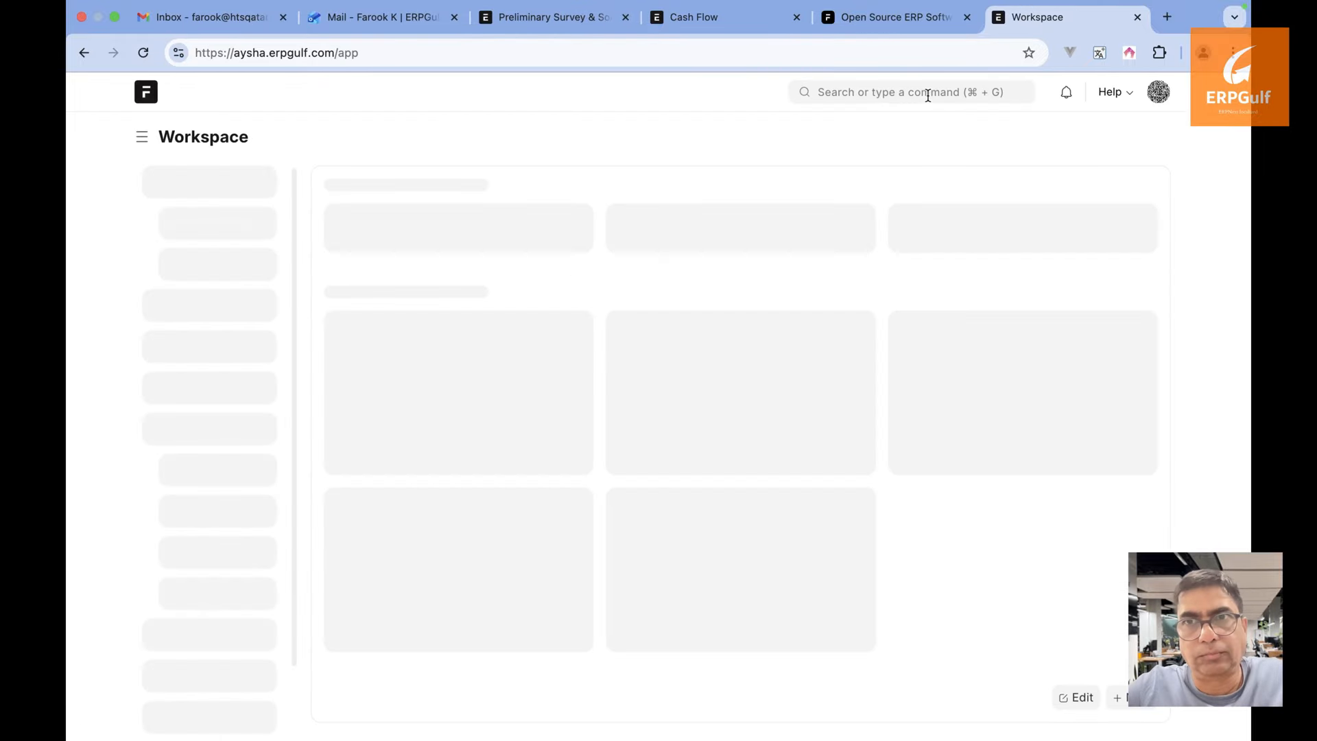
View the second site's 99-entry Employee Checkin list, then return to the Preliminary Survey task tab
{"action": "left_click", "coordinate": [926, 91]}
{"action": "type", "text": "check"}
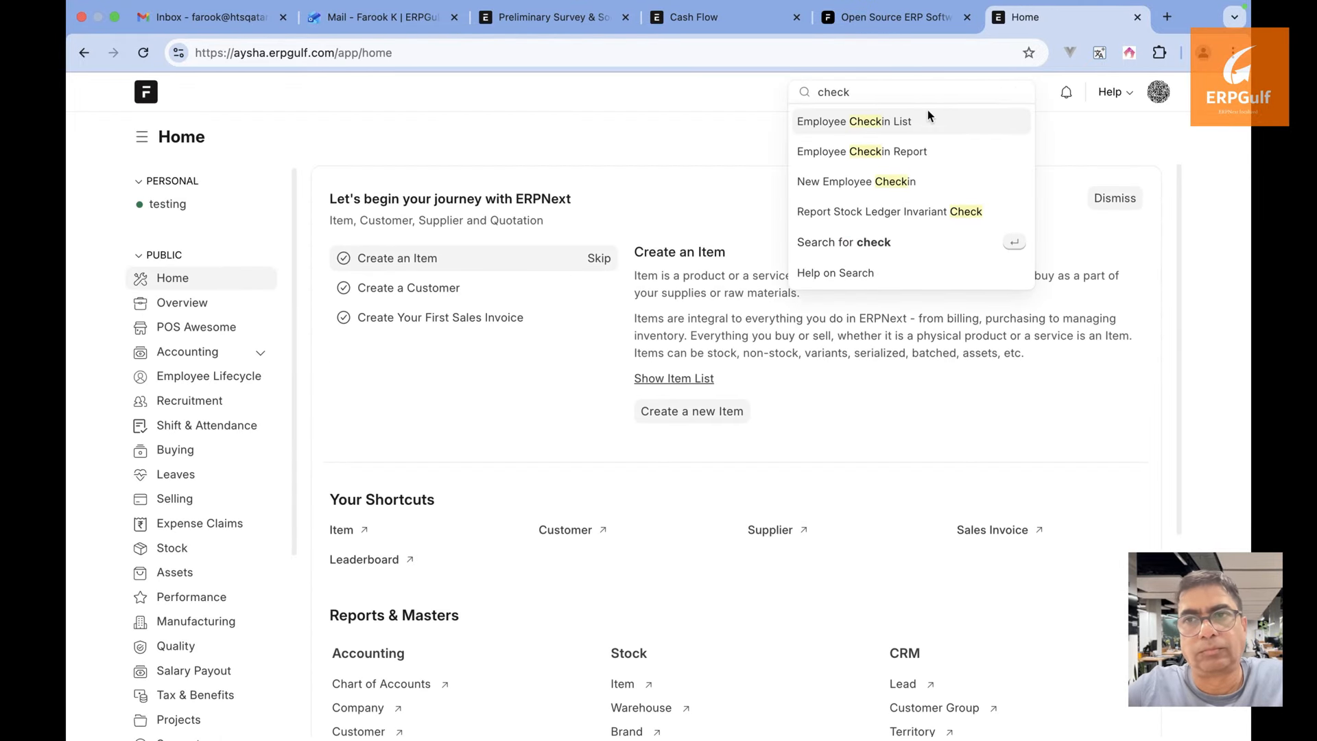
{"action": "left_click", "coordinate": [928, 118]}
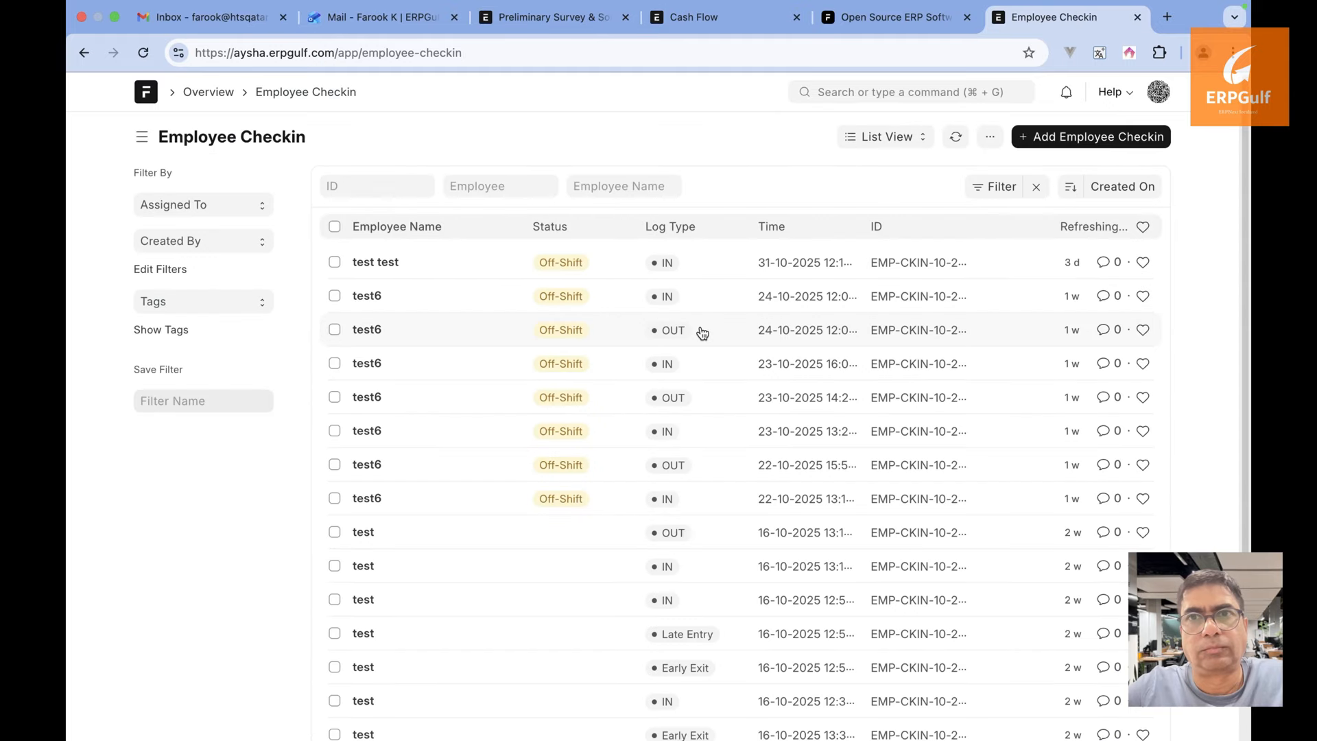
{"action": "scroll", "coordinate": [699, 332], "scroll_direction": "down", "scroll_amount": 5}
{"action": "scroll", "coordinate": [700, 332], "scroll_direction": "up", "scroll_amount": 5}
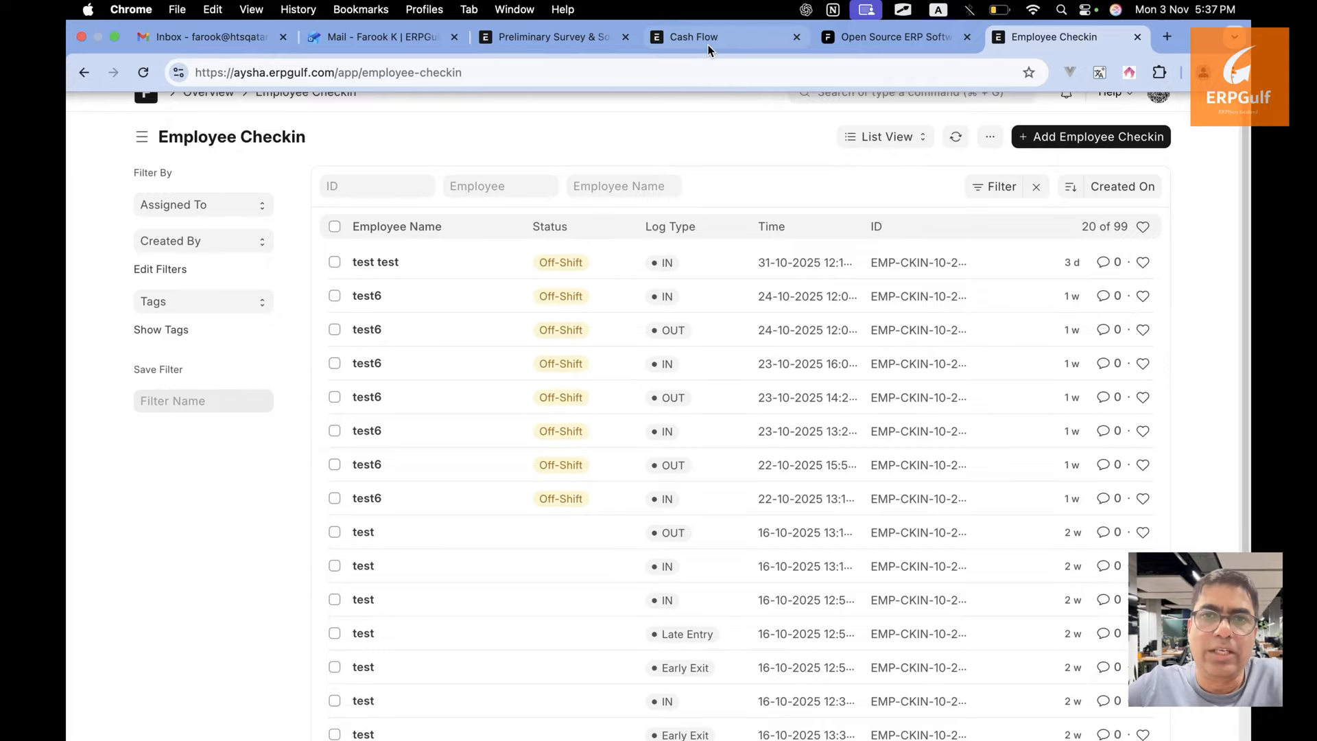
{"action": "left_click", "coordinate": [708, 46]}
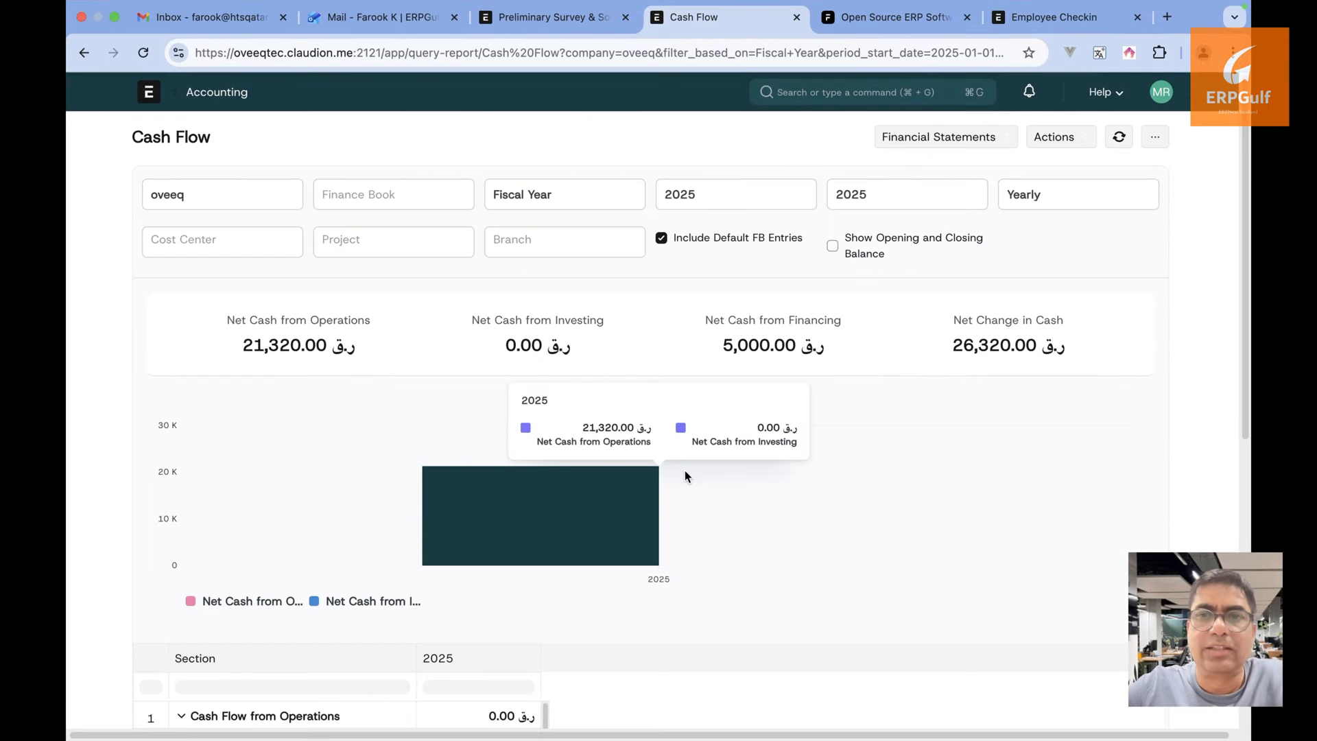
{"action": "left_click", "coordinate": [571, 25]}
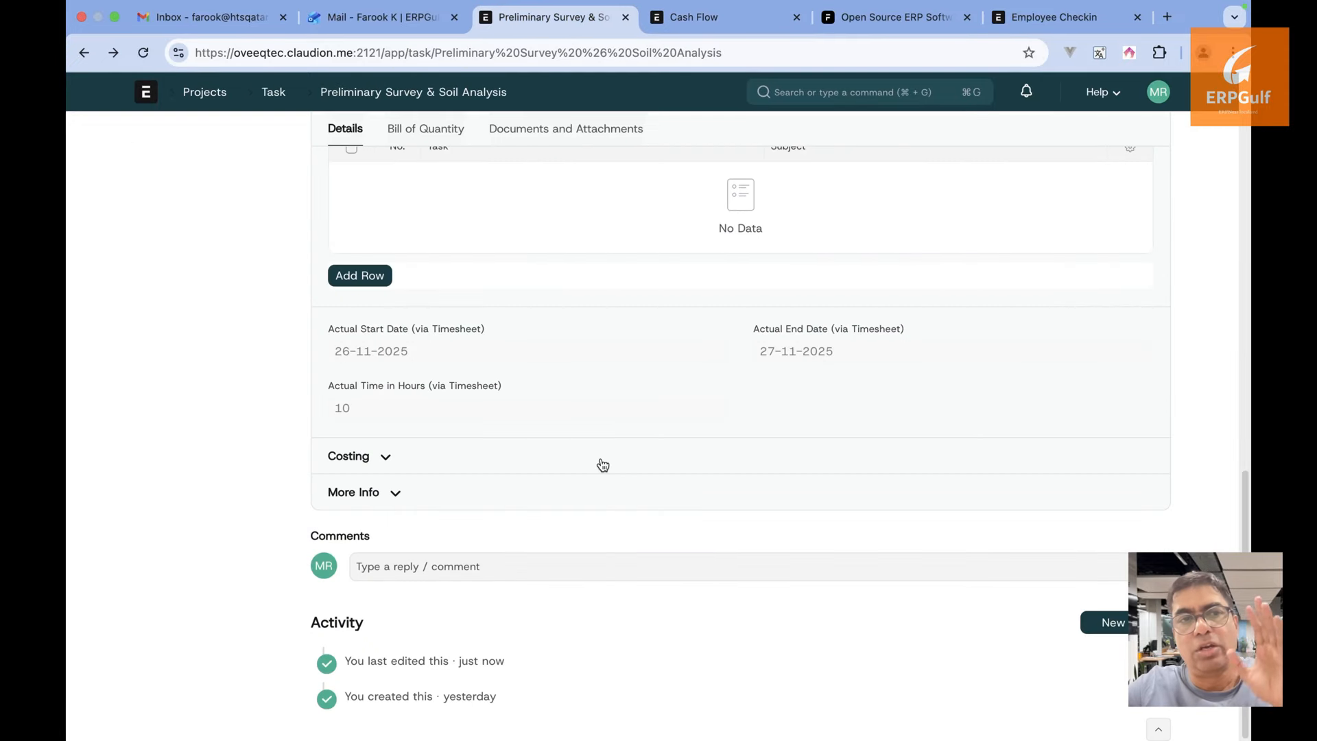
{"action": "scroll", "coordinate": [426, 455], "scroll_direction": "up", "scroll_amount": 10}
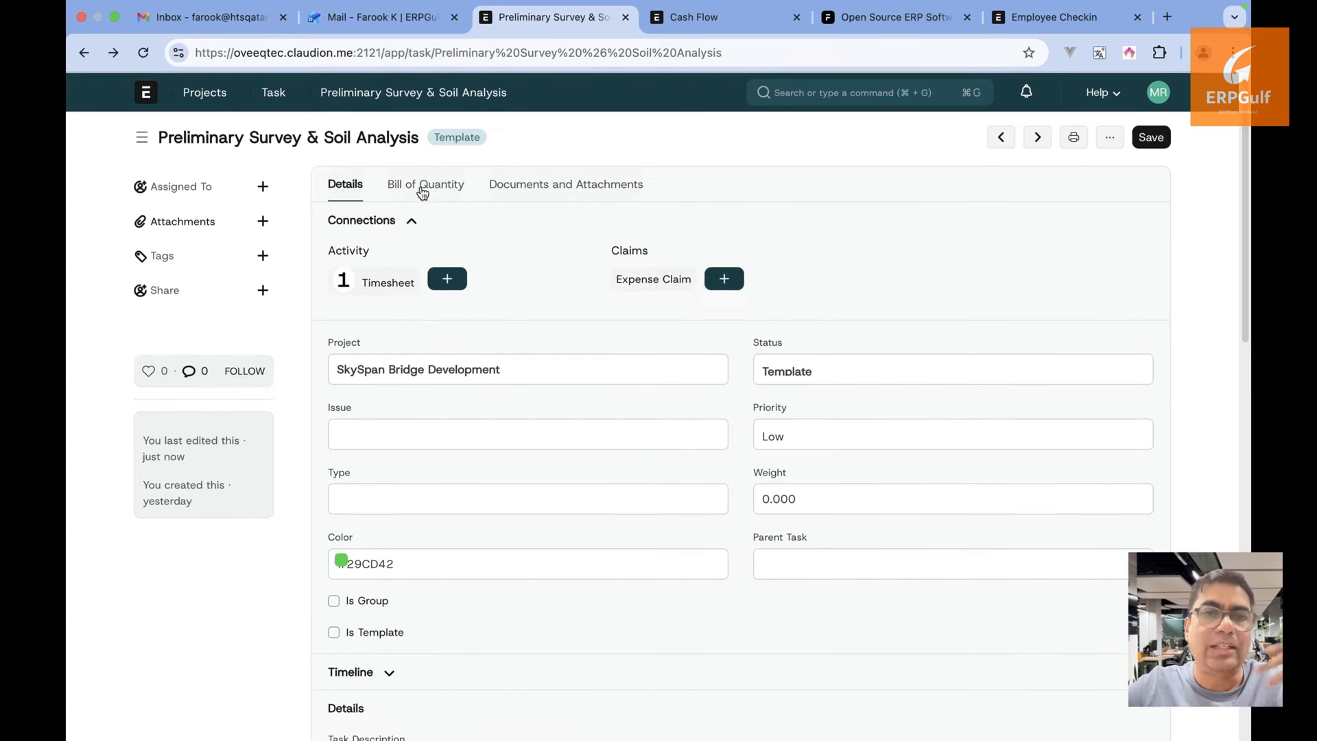
Review the Concrete Pier & Girder Casting task from the task list, then go to Manufacturing
{"action": "left_click", "coordinate": [423, 179]}
{"action": "left_click", "coordinate": [271, 98]}
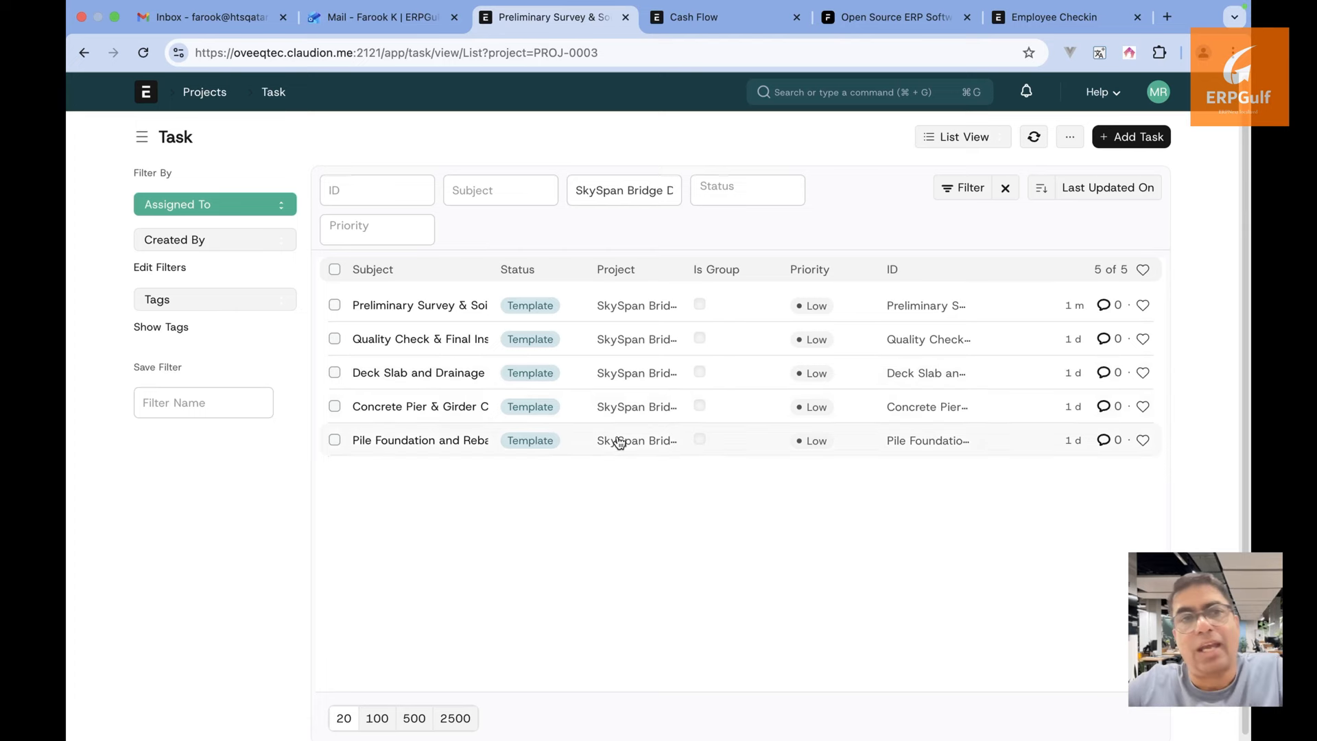
{"action": "left_click", "coordinate": [461, 419]}
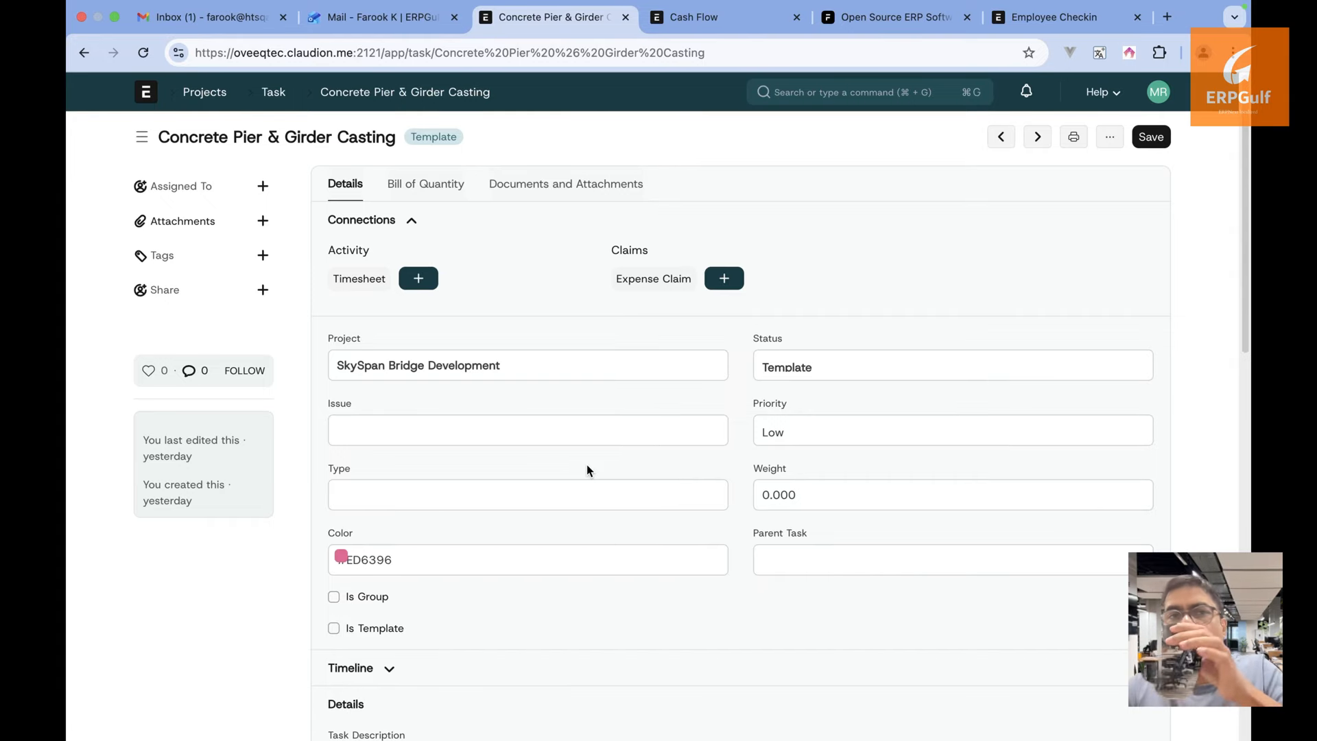
{"action": "scroll", "coordinate": [586, 464], "scroll_direction": "down", "scroll_amount": 2}
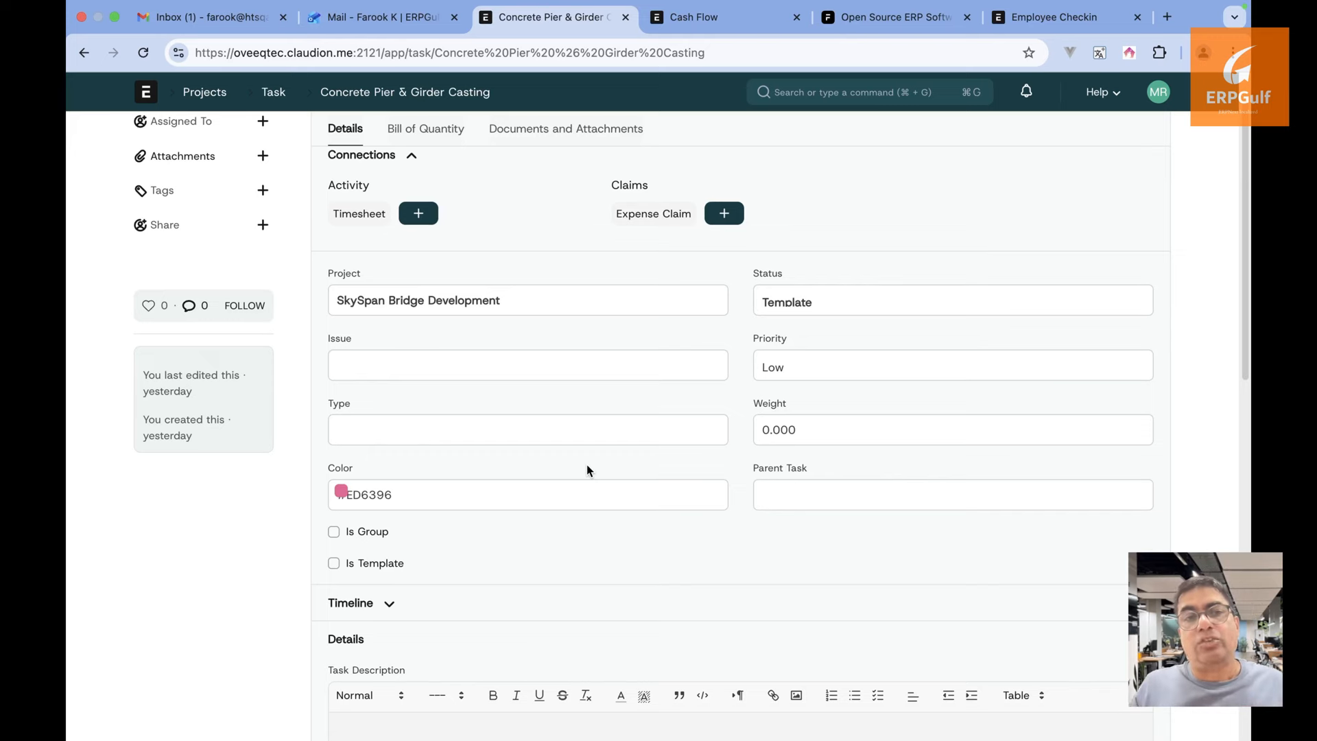
{"action": "scroll", "coordinate": [586, 463], "scroll_direction": "down", "scroll_amount": 1}
{"action": "scroll", "coordinate": [587, 464], "scroll_direction": "up", "scroll_amount": 3}
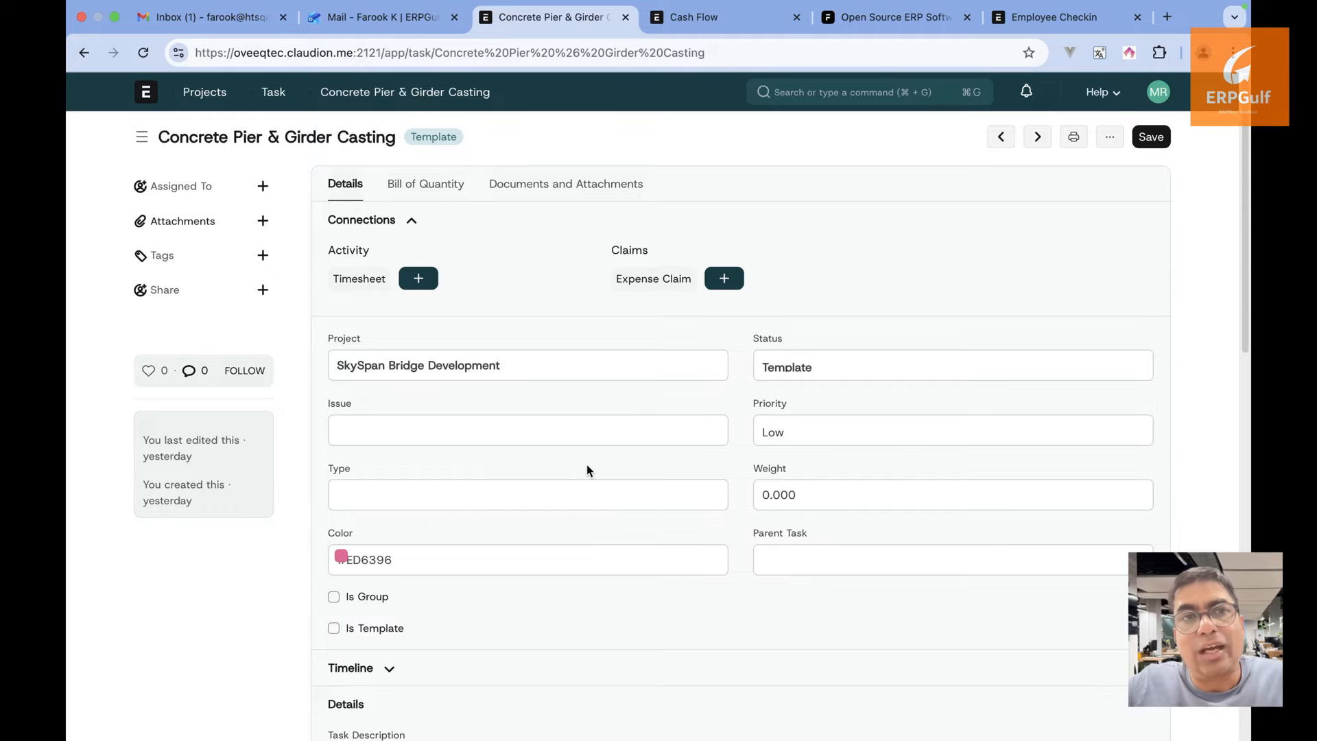
{"action": "left_click", "coordinate": [149, 93]}
{"action": "left_click", "coordinate": [244, 542]}
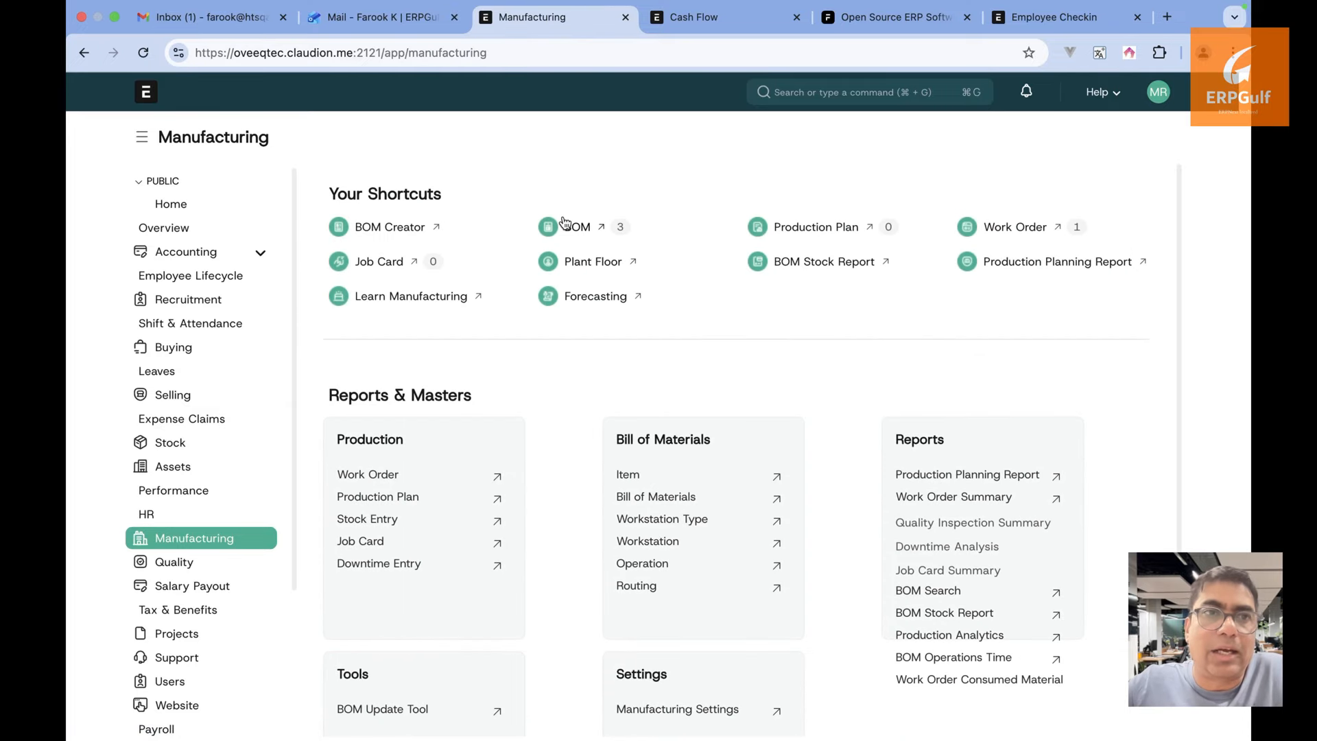
Open the default BOM-Concrete (M25 Grade)-001 from the bill of materials list
{"action": "left_click", "coordinate": [563, 224]}
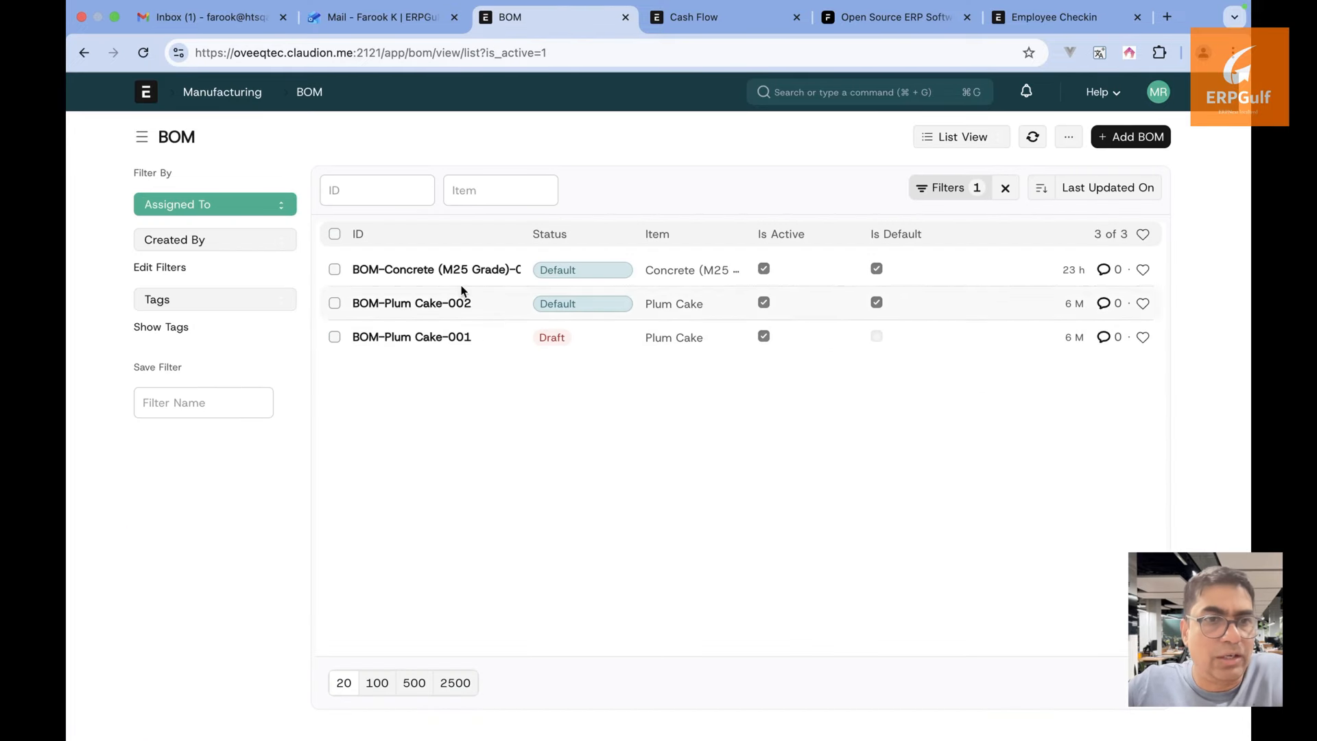
{"action": "left_click", "coordinate": [457, 271]}
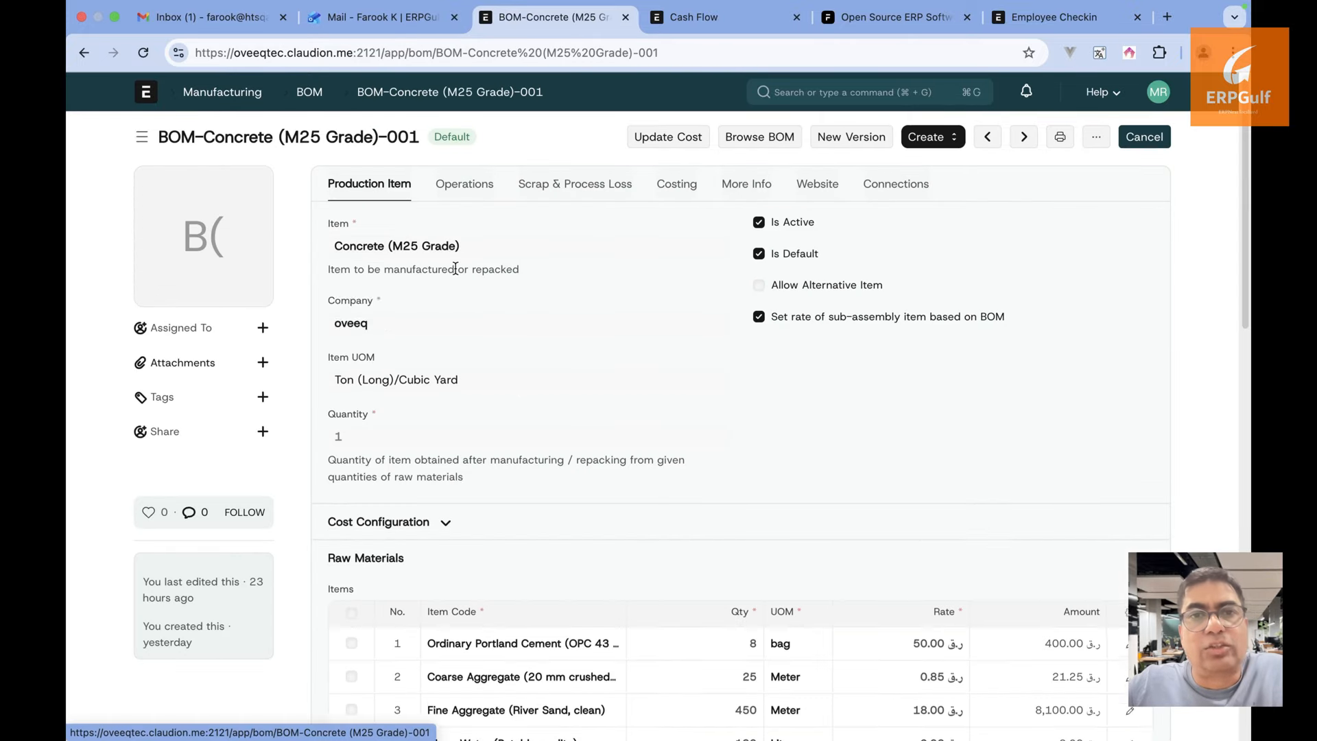
{"action": "scroll", "coordinate": [596, 398], "scroll_direction": "down", "scroll_amount": 2}
{"action": "scroll", "coordinate": [596, 402], "scroll_direction": "up", "scroll_amount": 3}
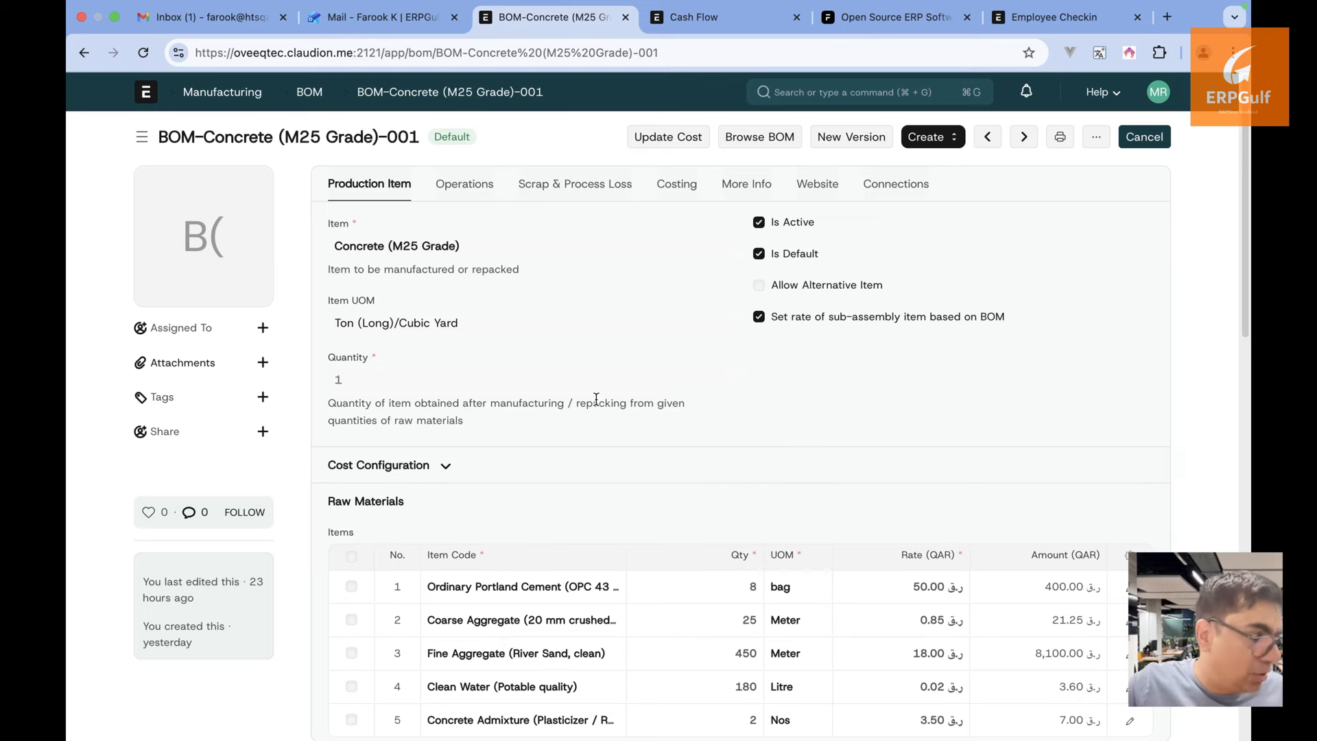
{"action": "scroll", "coordinate": [596, 398], "scroll_direction": "down", "scroll_amount": 2}
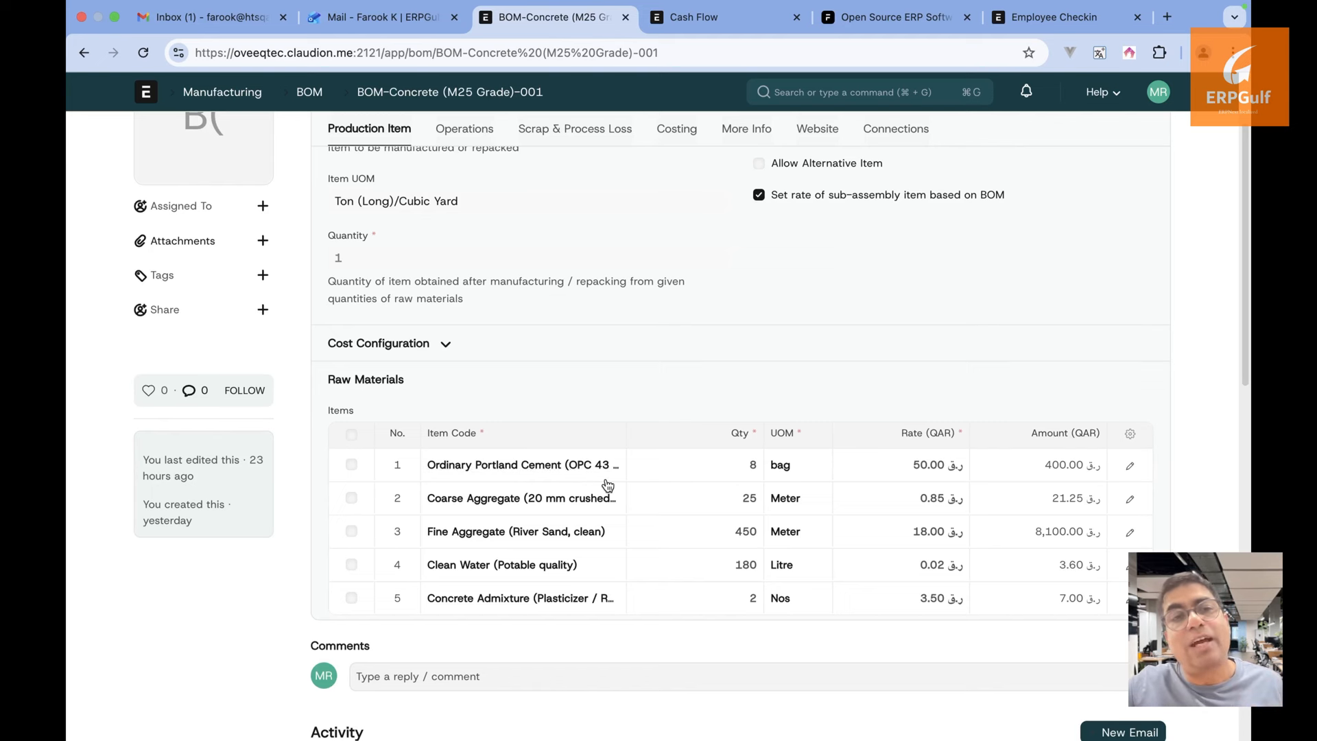
{"action": "scroll", "coordinate": [538, 440], "scroll_direction": "up", "scroll_amount": 2}
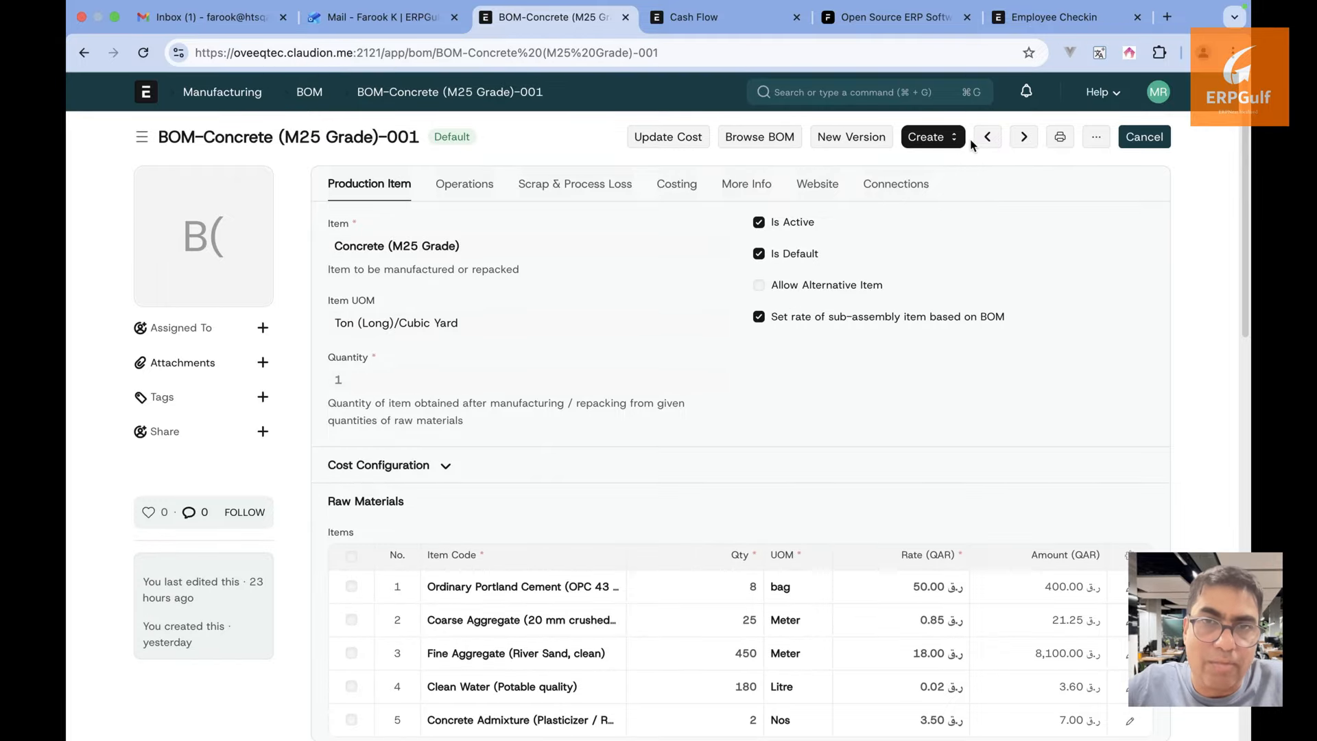
Check the BOM's Create options and its five raw materials, then return to Manufacturing
{"action": "left_click", "coordinate": [940, 139]}
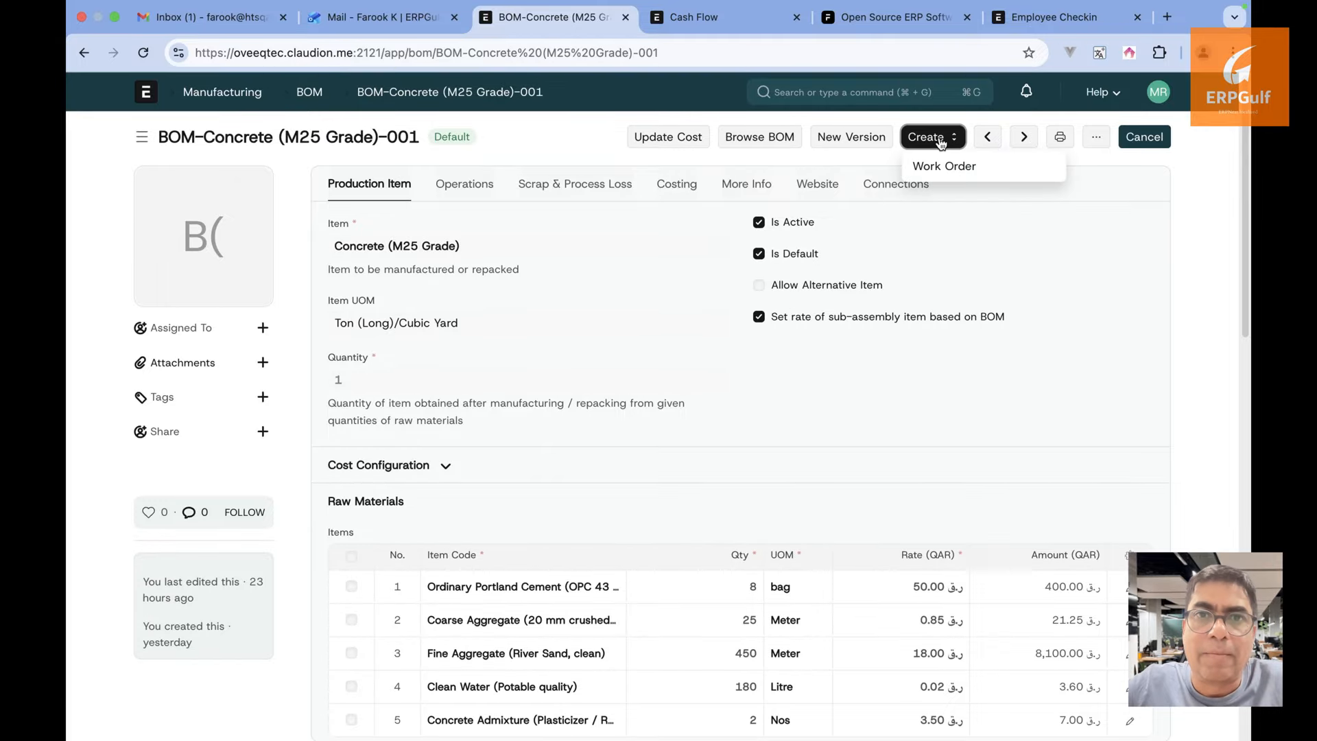
{"action": "left_click", "coordinate": [809, 493]}
{"action": "scroll", "coordinate": [809, 493], "scroll_direction": "down", "scroll_amount": 1}
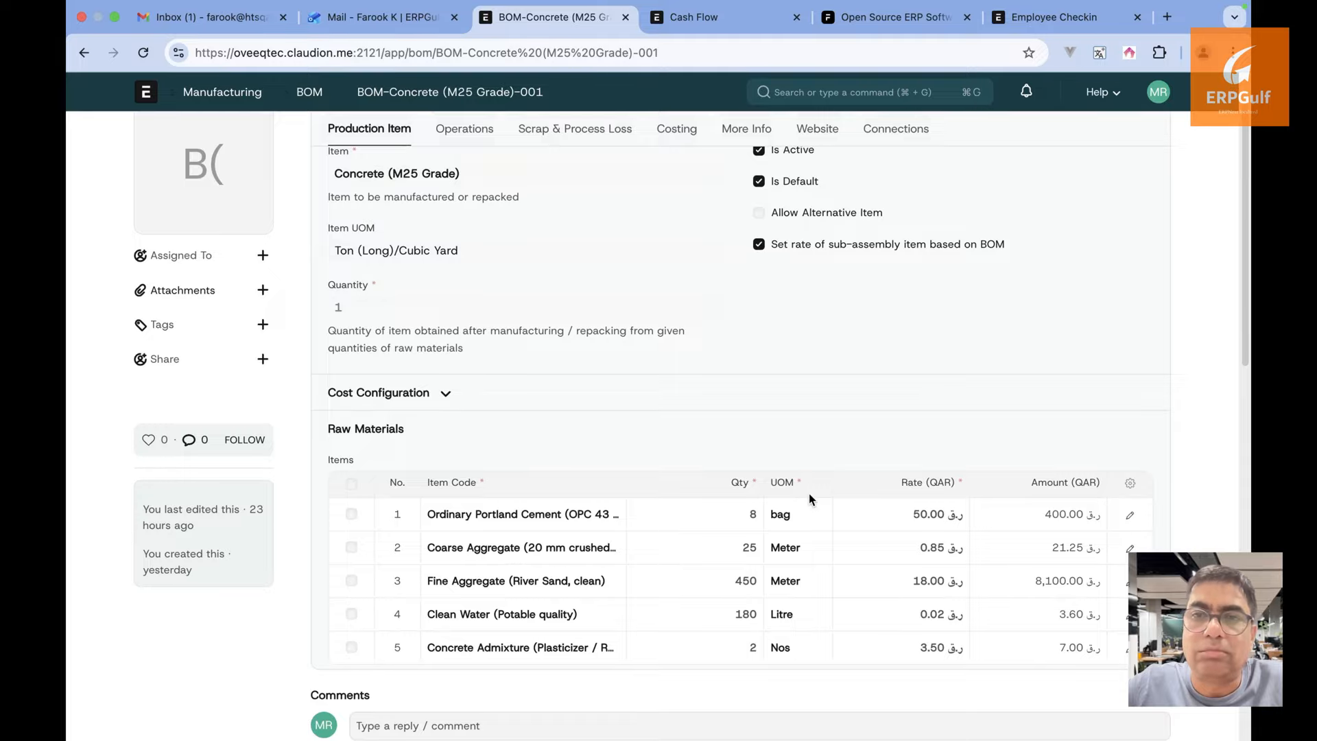
{"action": "scroll", "coordinate": [809, 493], "scroll_direction": "down", "scroll_amount": 1}
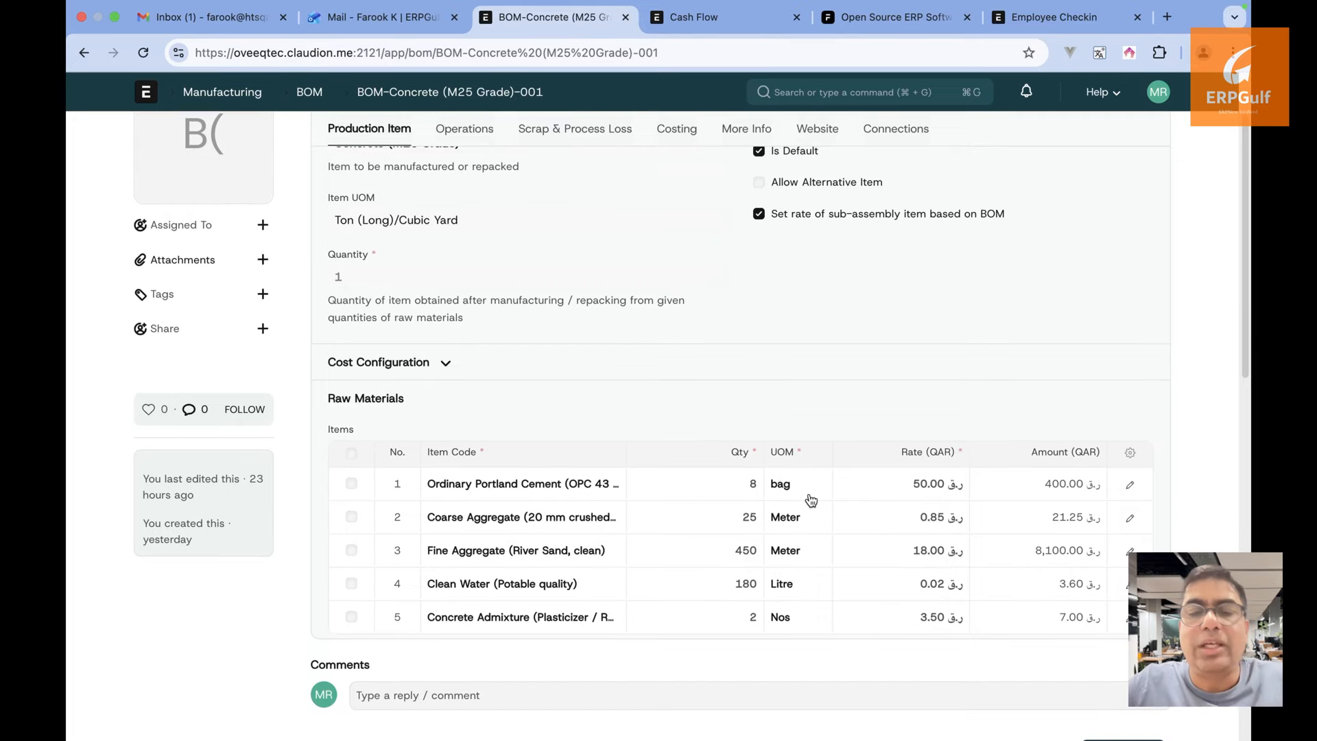
{"action": "scroll", "coordinate": [809, 493], "scroll_direction": "up", "scroll_amount": 2}
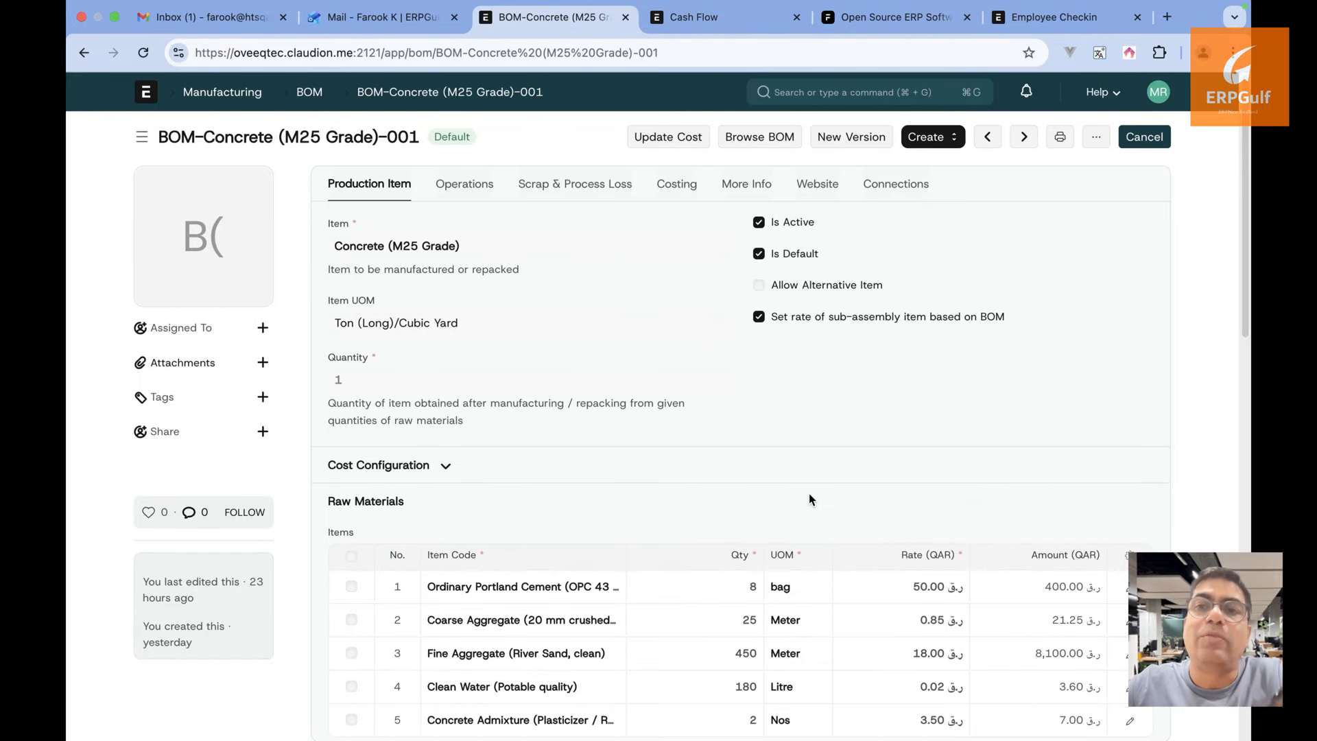
{"action": "scroll", "coordinate": [809, 495], "scroll_direction": "down", "scroll_amount": 2}
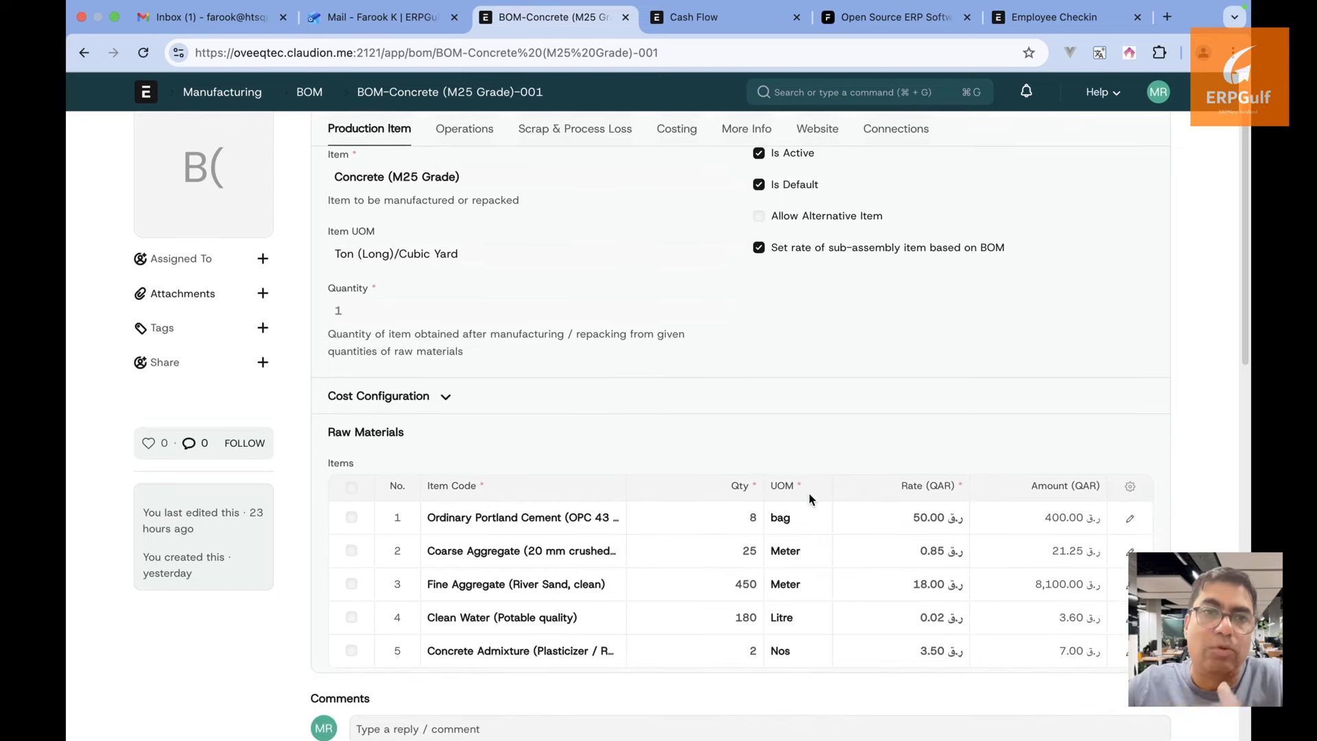
{"action": "scroll", "coordinate": [809, 494], "scroll_direction": "up", "scroll_amount": 2}
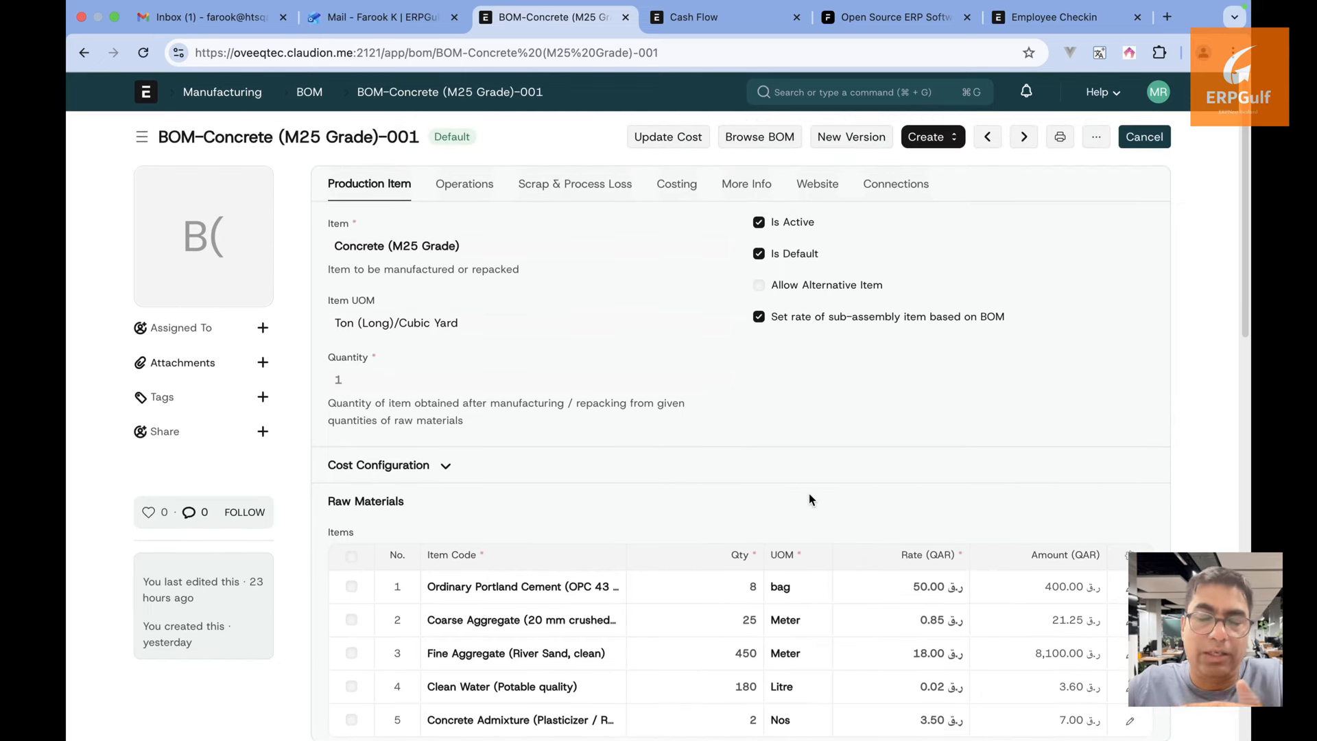
{"action": "scroll", "coordinate": [809, 495], "scroll_direction": "down", "scroll_amount": 2}
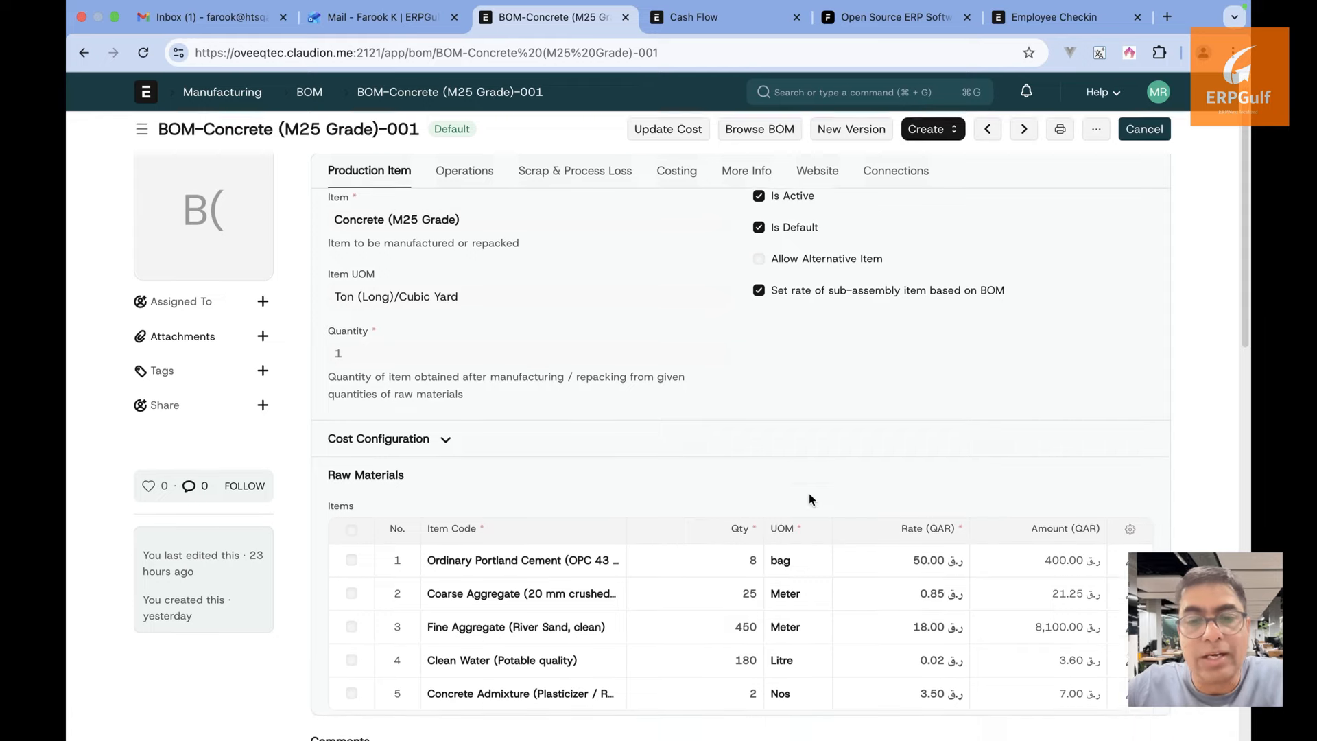
{"action": "scroll", "coordinate": [810, 495], "scroll_direction": "up", "scroll_amount": 2}
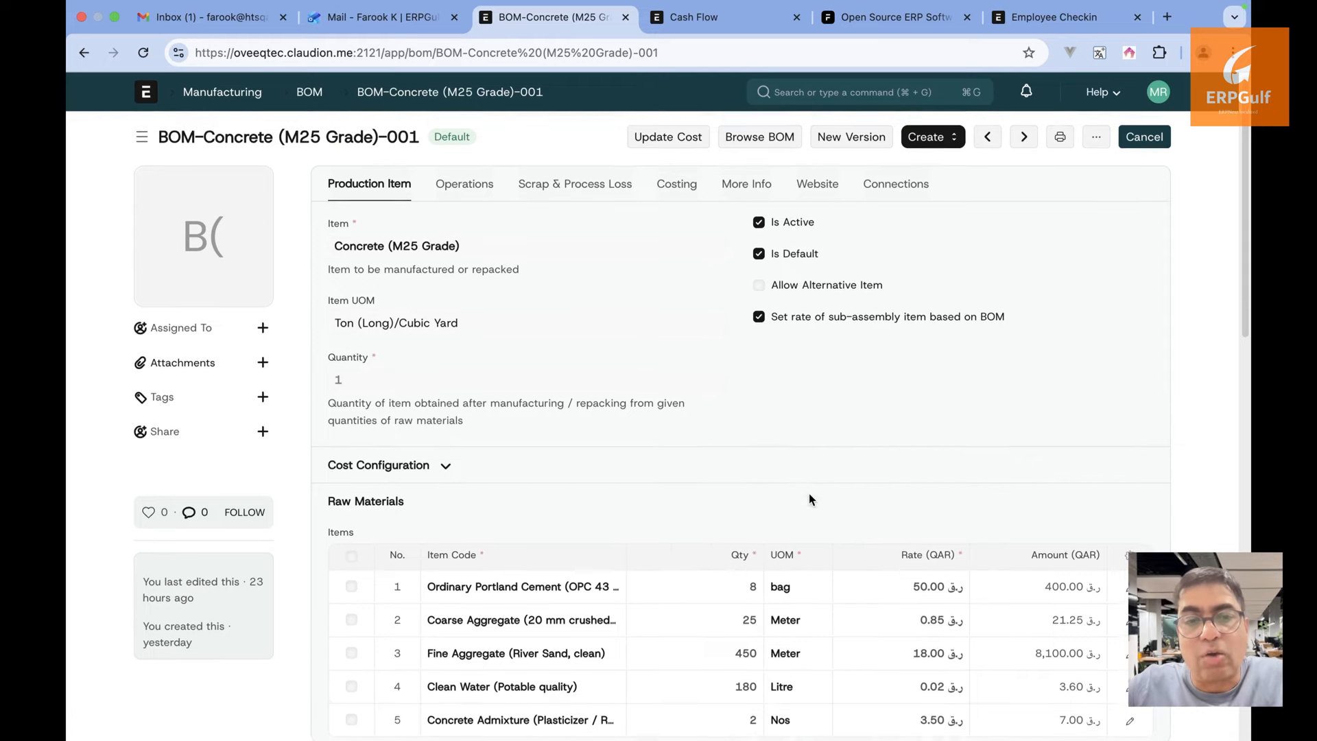
{"action": "left_click", "coordinate": [251, 98]}
{"action": "scroll", "coordinate": [702, 468], "scroll_direction": "down", "scroll_amount": 1}
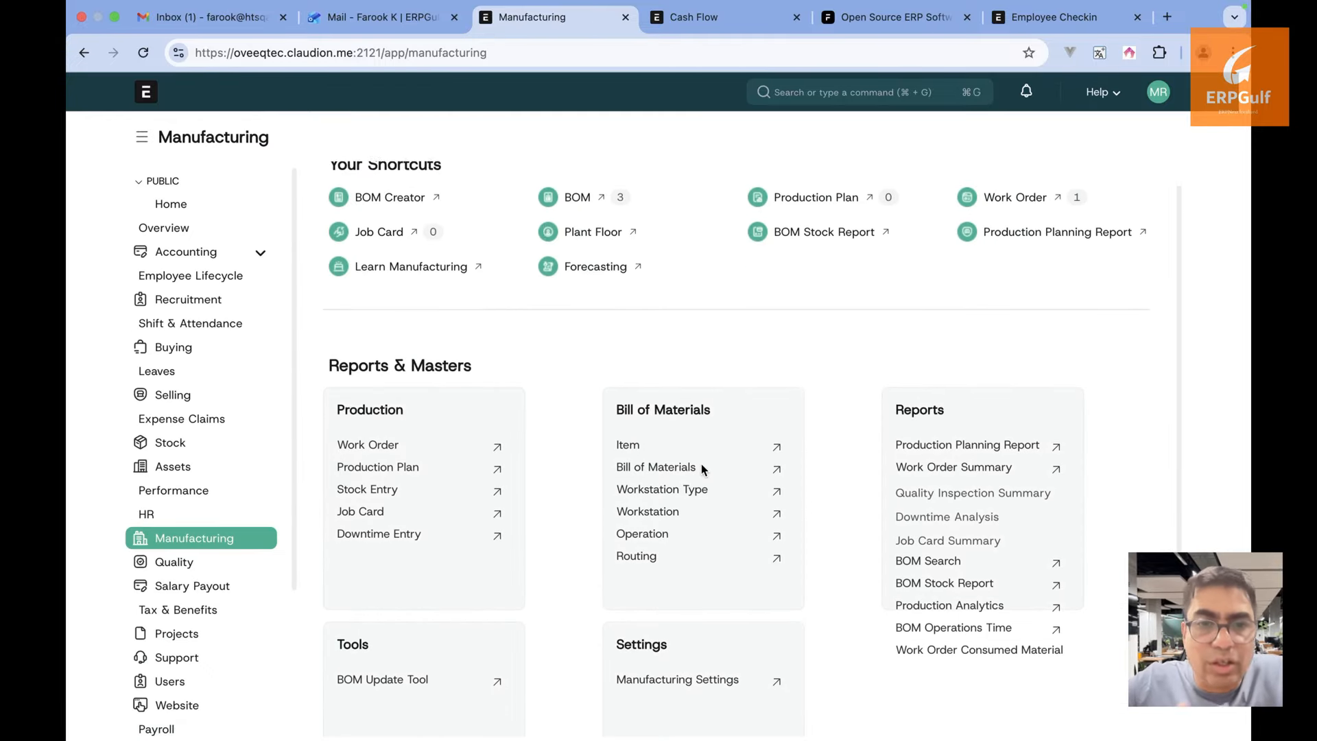
{"action": "scroll", "coordinate": [701, 468], "scroll_direction": "up", "scroll_amount": 1}
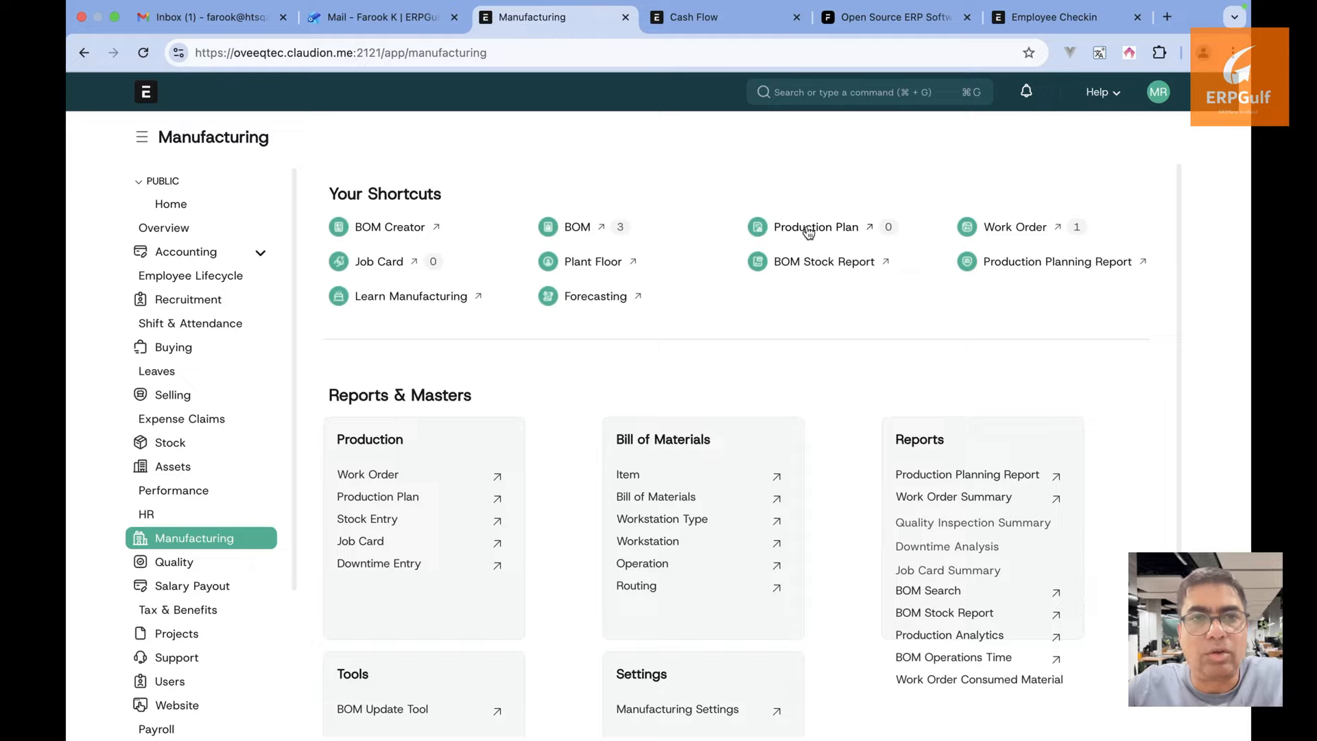
{"action": "left_click", "coordinate": [847, 228]}
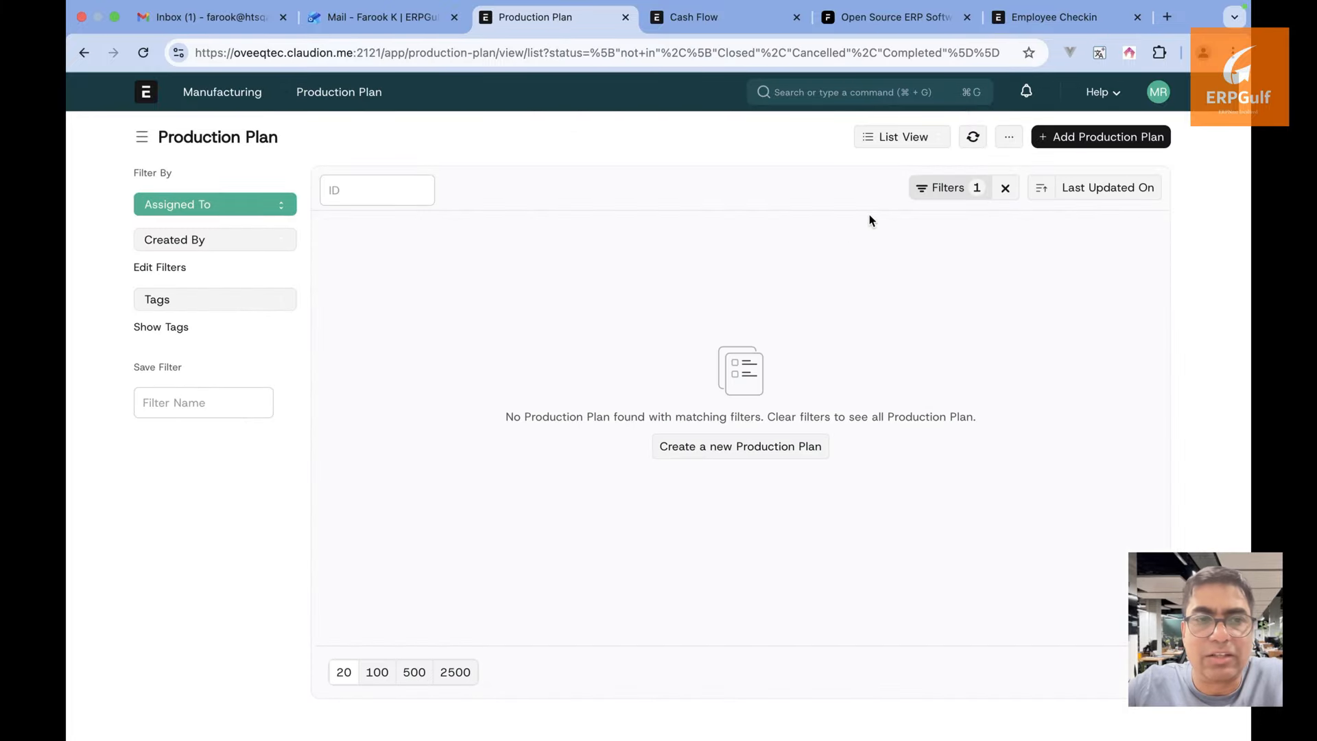
{"action": "left_click", "coordinate": [84, 53]}
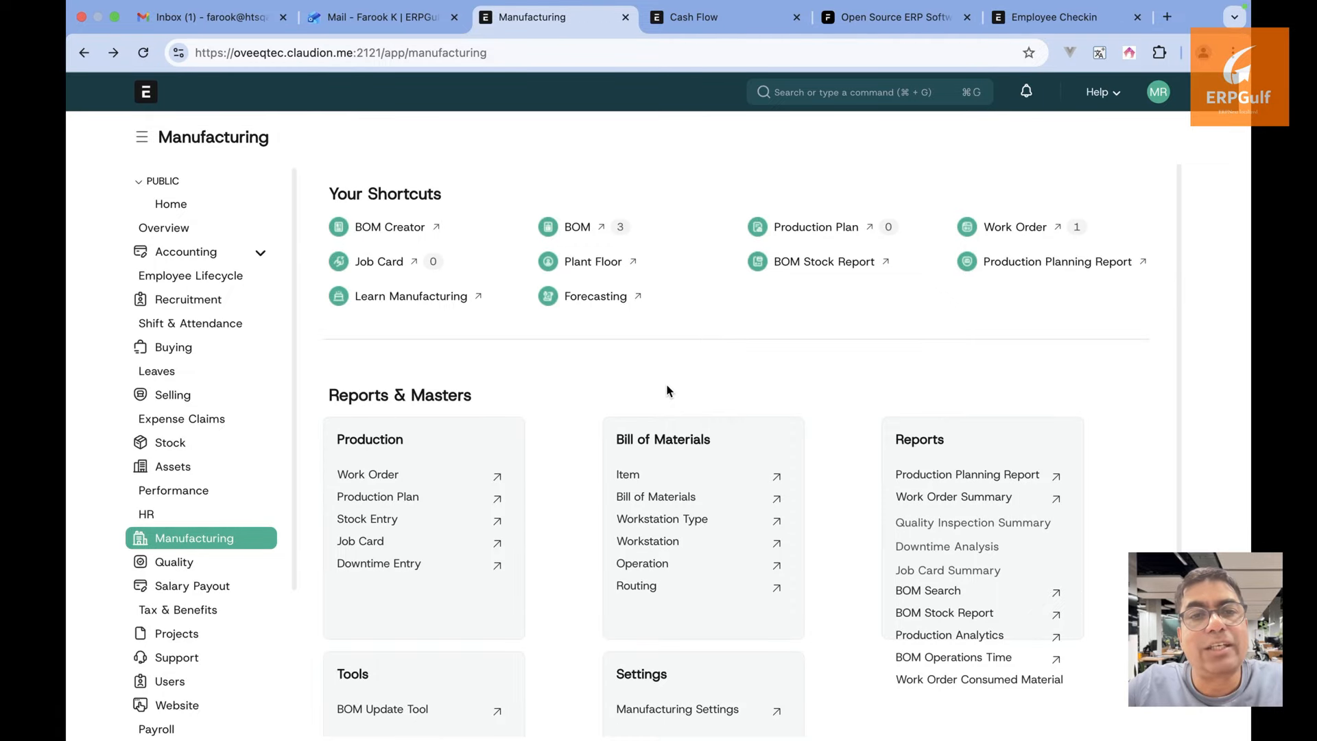
{"action": "scroll", "coordinate": [667, 391], "scroll_direction": "down", "scroll_amount": 3}
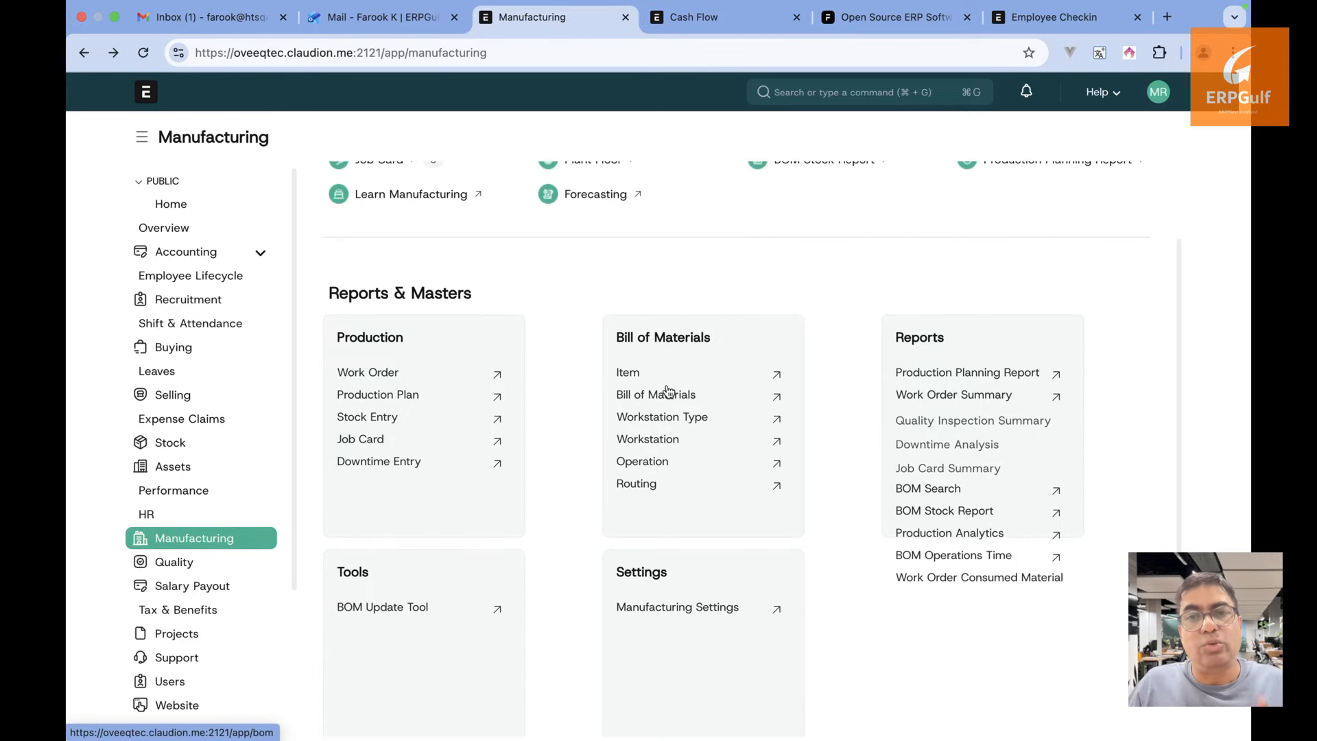
{"action": "scroll", "coordinate": [667, 391], "scroll_direction": "up", "scroll_amount": 3}
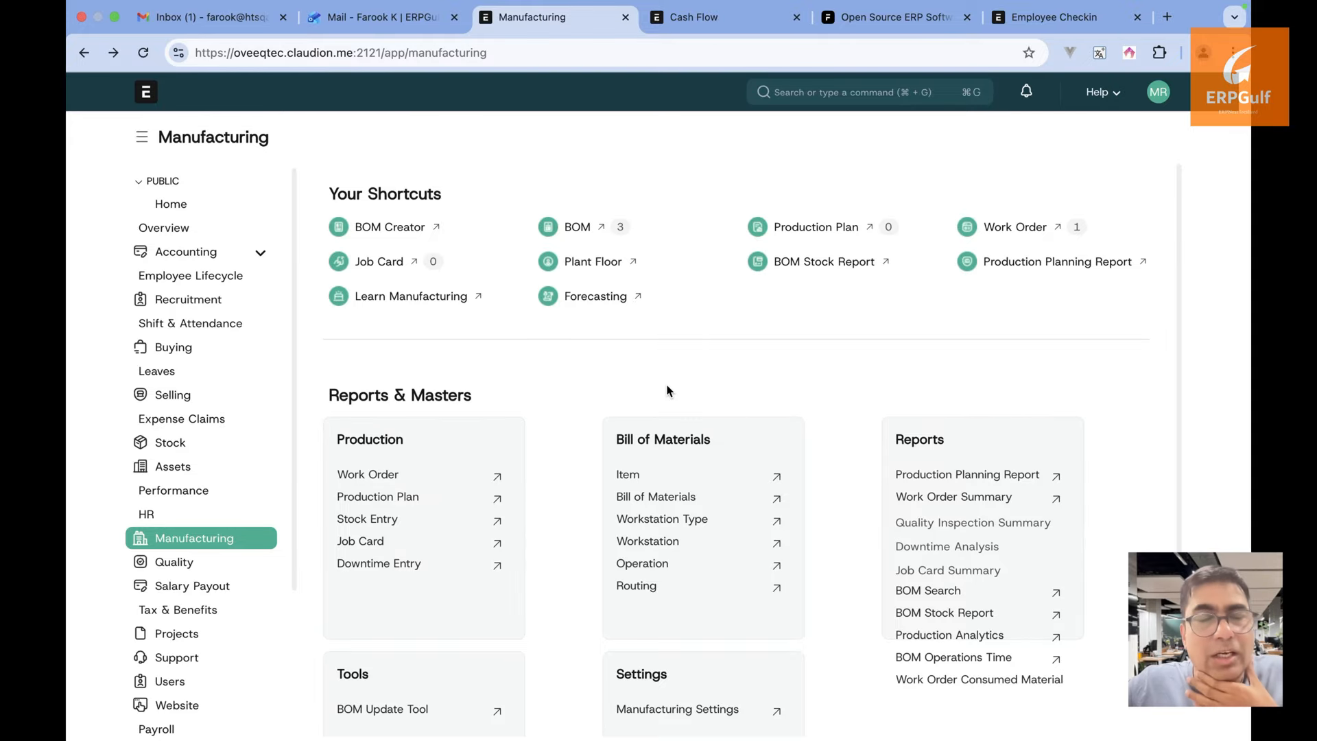
Go from the home workspace to the Projects workspace and look over its shortcuts
{"action": "left_click", "coordinate": [146, 94]}
{"action": "scroll", "coordinate": [265, 494], "scroll_direction": "down", "scroll_amount": 2}
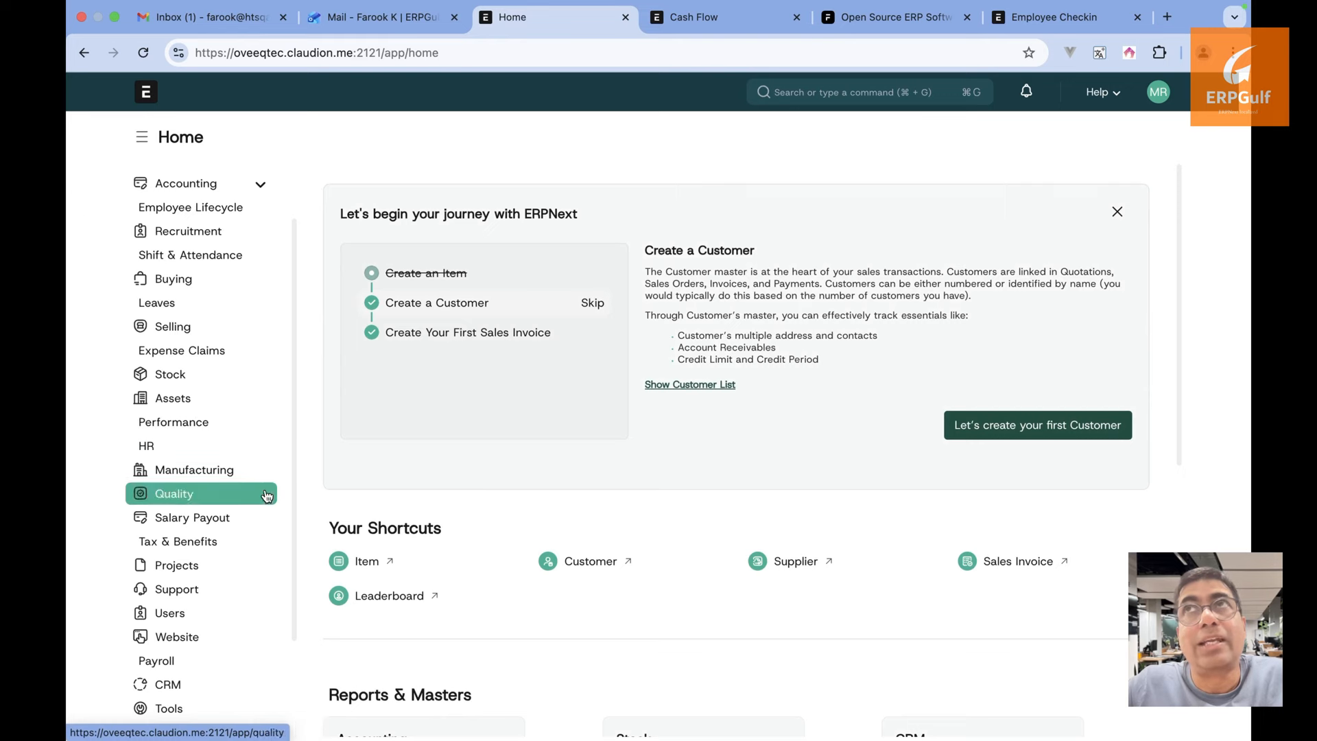
{"action": "left_click", "coordinate": [206, 564]}
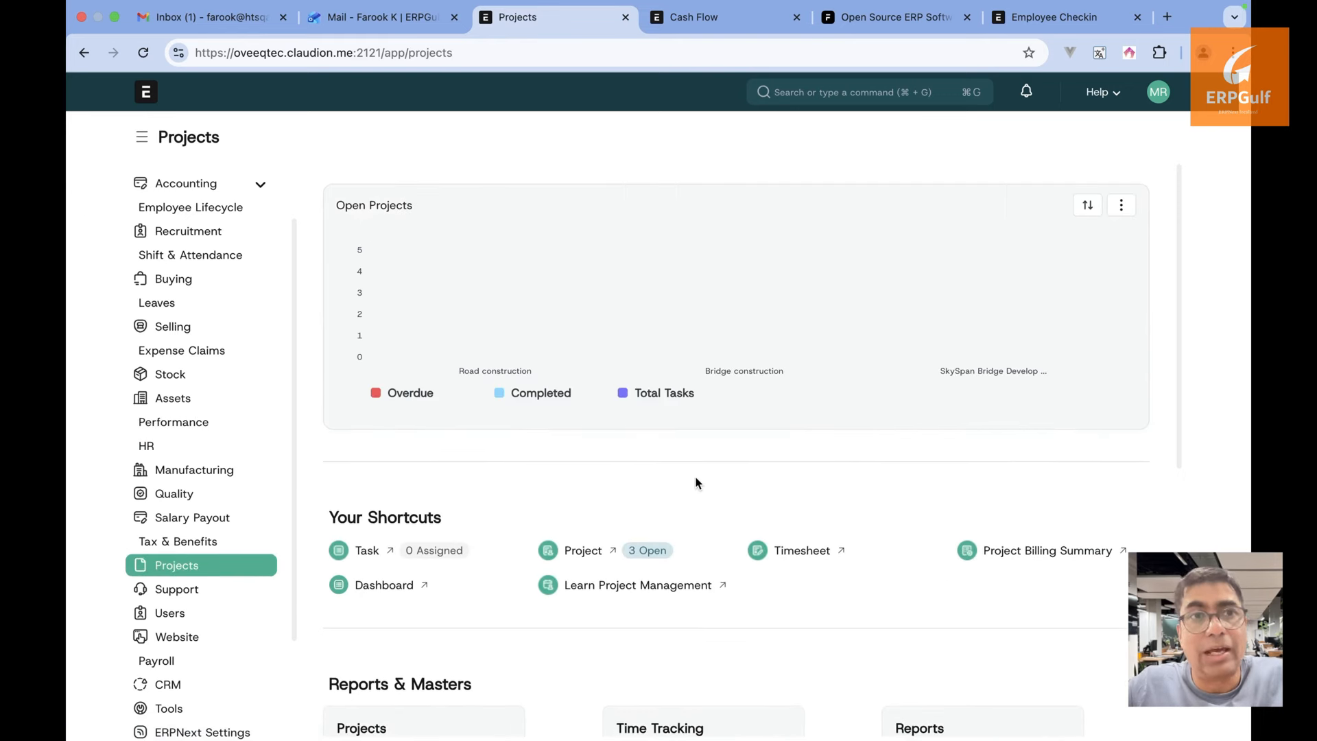
{"action": "scroll", "coordinate": [696, 483], "scroll_direction": "down", "scroll_amount": 3}
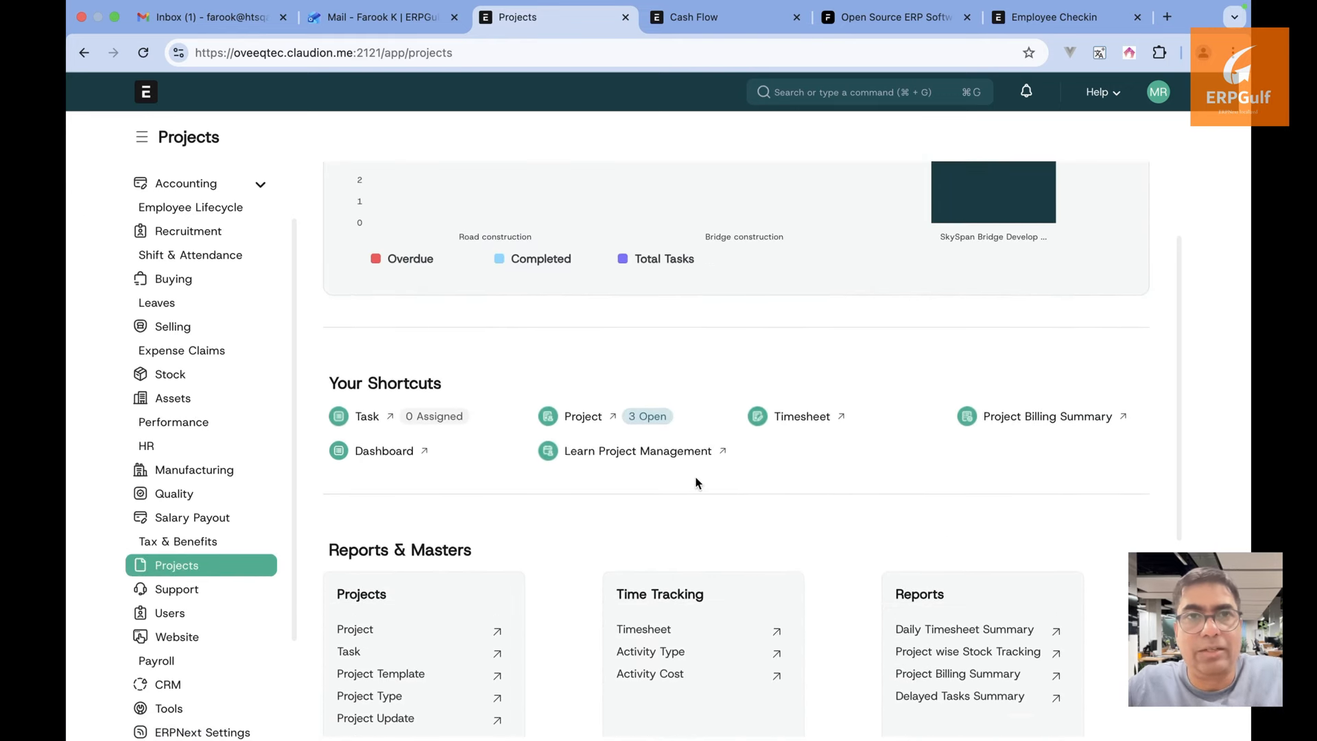
{"action": "scroll", "coordinate": [696, 483], "scroll_direction": "down", "scroll_amount": 1}
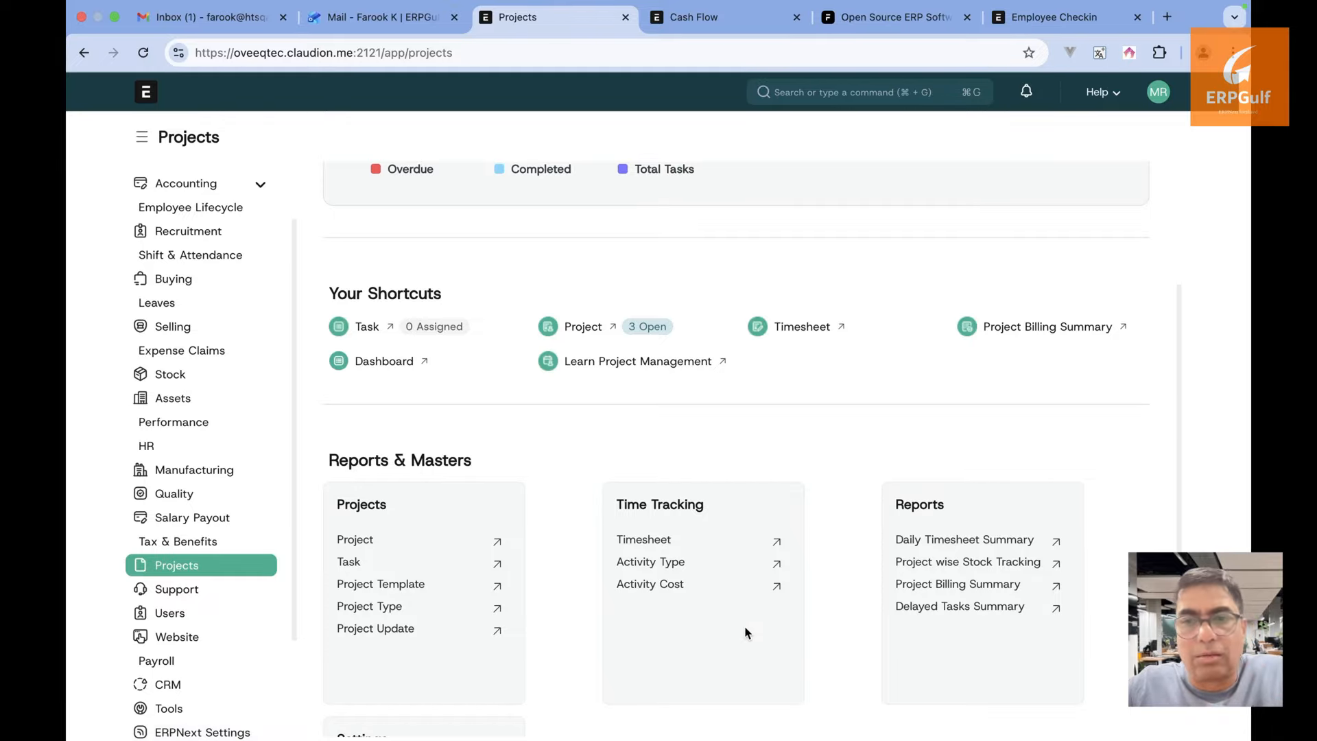
{"action": "scroll", "coordinate": [763, 631], "scroll_direction": "up", "scroll_amount": 3}
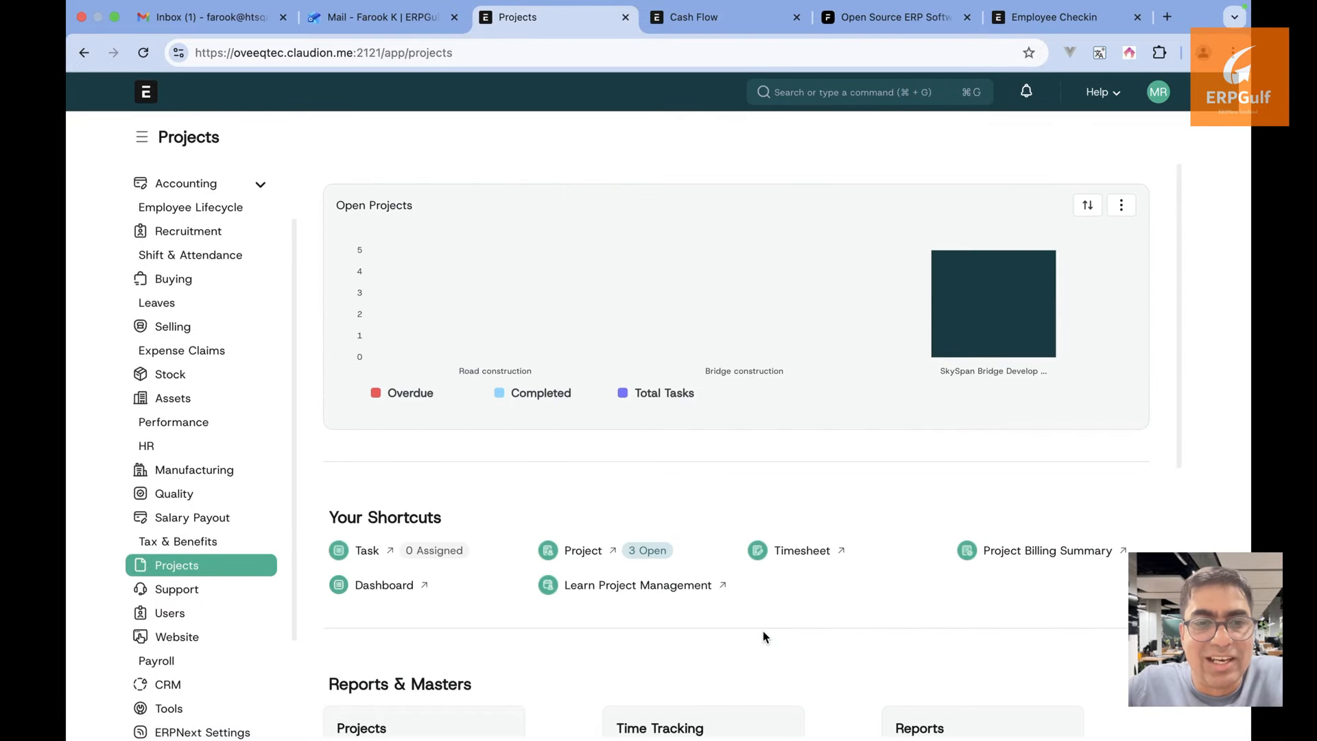
Open the unfiltered task list and review Preliminary Survey & Soil Analysis's details and 01-12-2025 to 31-12-2025 timeline
{"action": "left_click", "coordinate": [371, 549]}
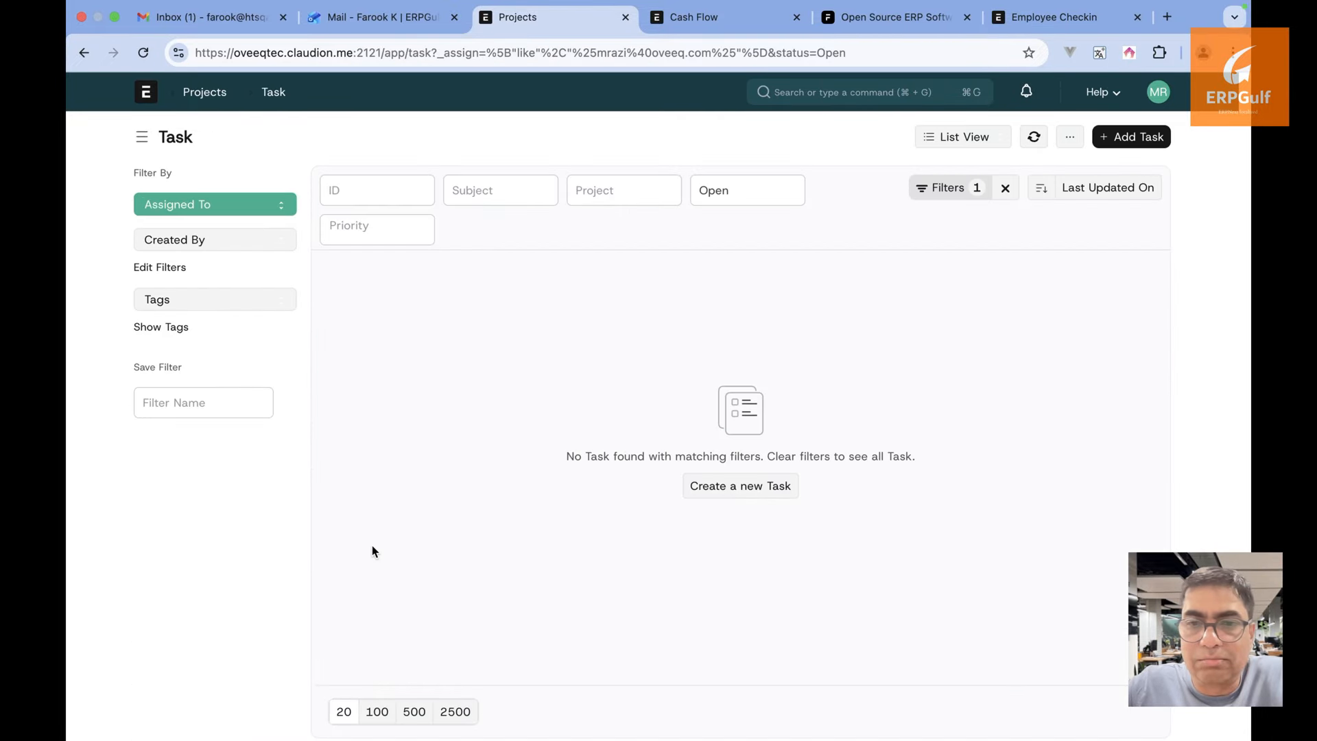
{"action": "left_click", "coordinate": [1006, 190]}
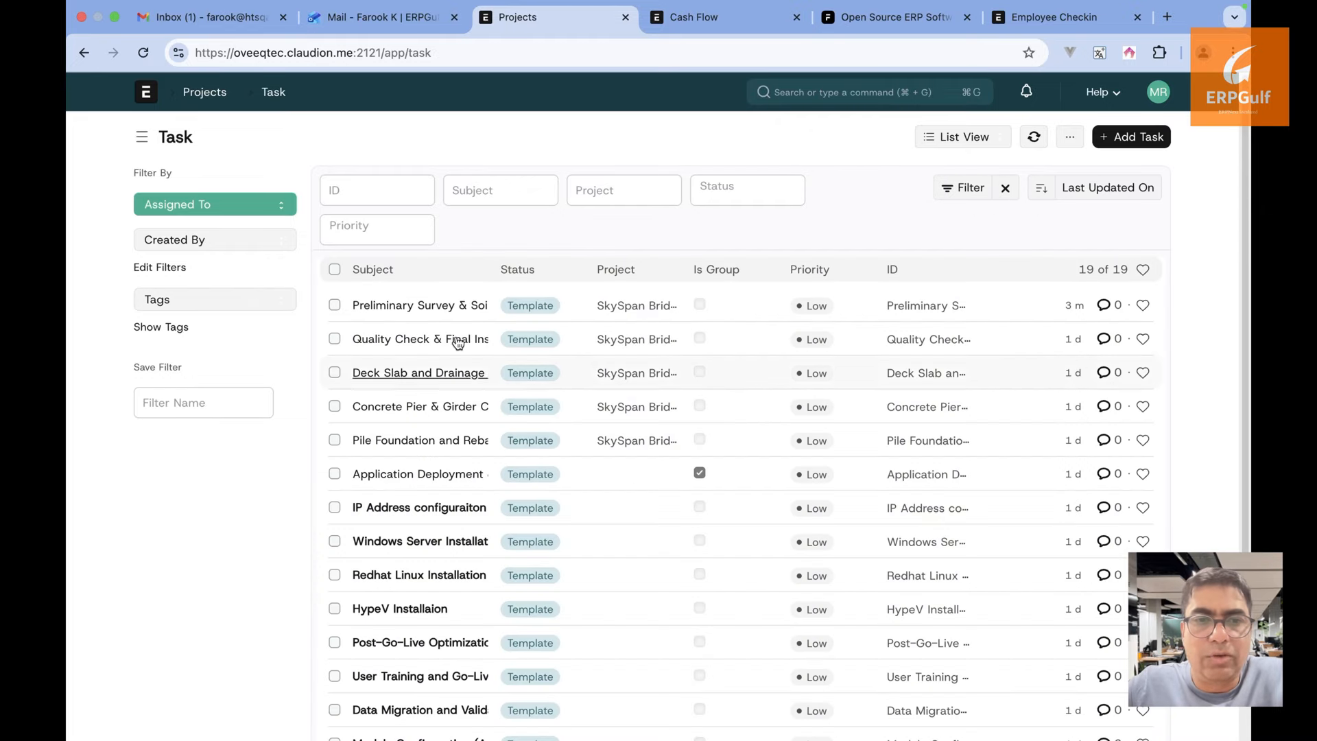
{"action": "left_click", "coordinate": [441, 310]}
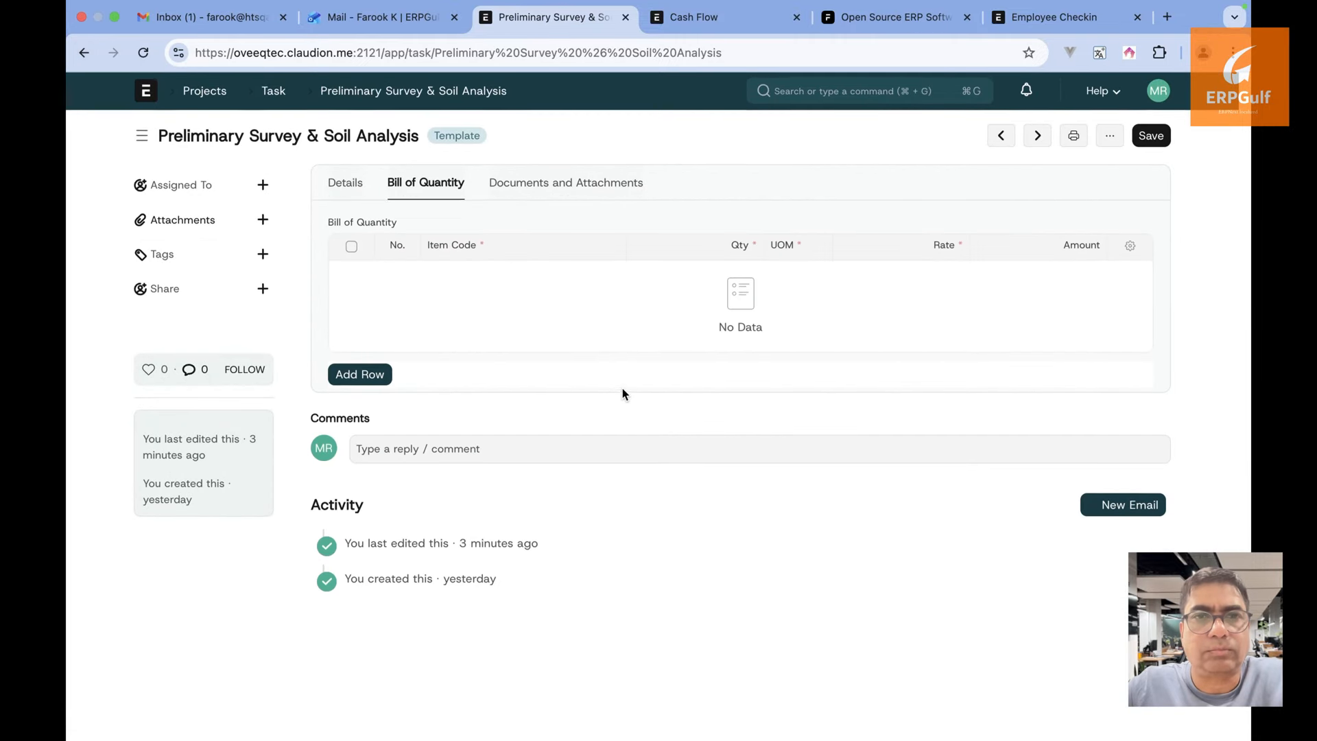
{"action": "left_click", "coordinate": [332, 197]}
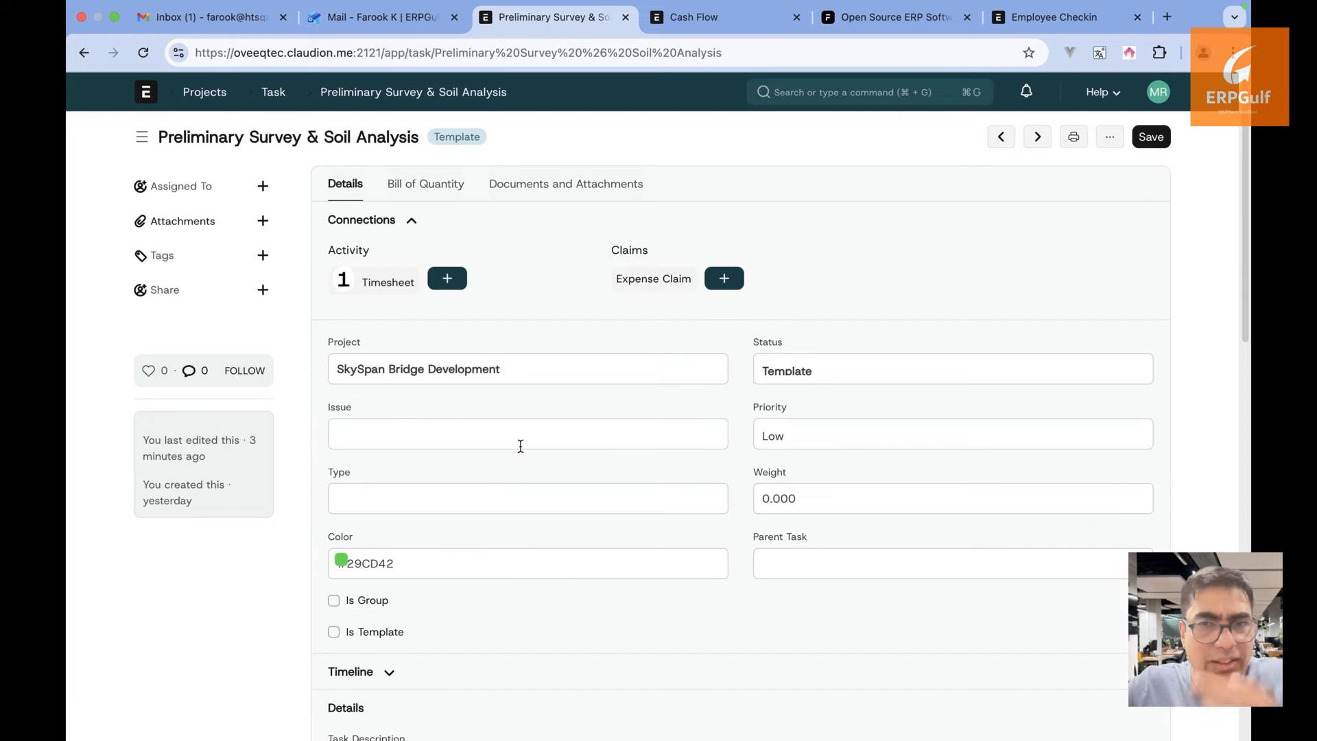
{"action": "scroll", "coordinate": [521, 446], "scroll_direction": "down", "scroll_amount": 5}
{"action": "left_click", "coordinate": [379, 339]}
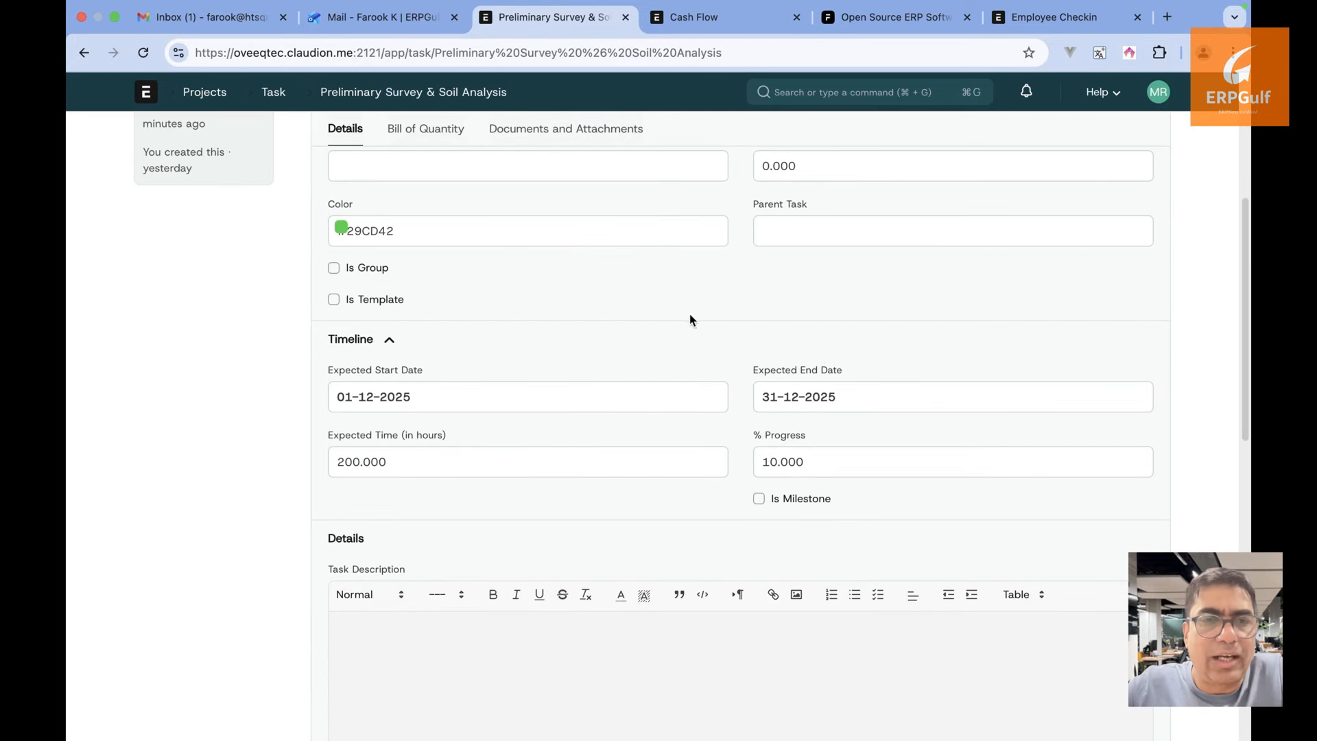
{"action": "left_click", "coordinate": [192, 94]}
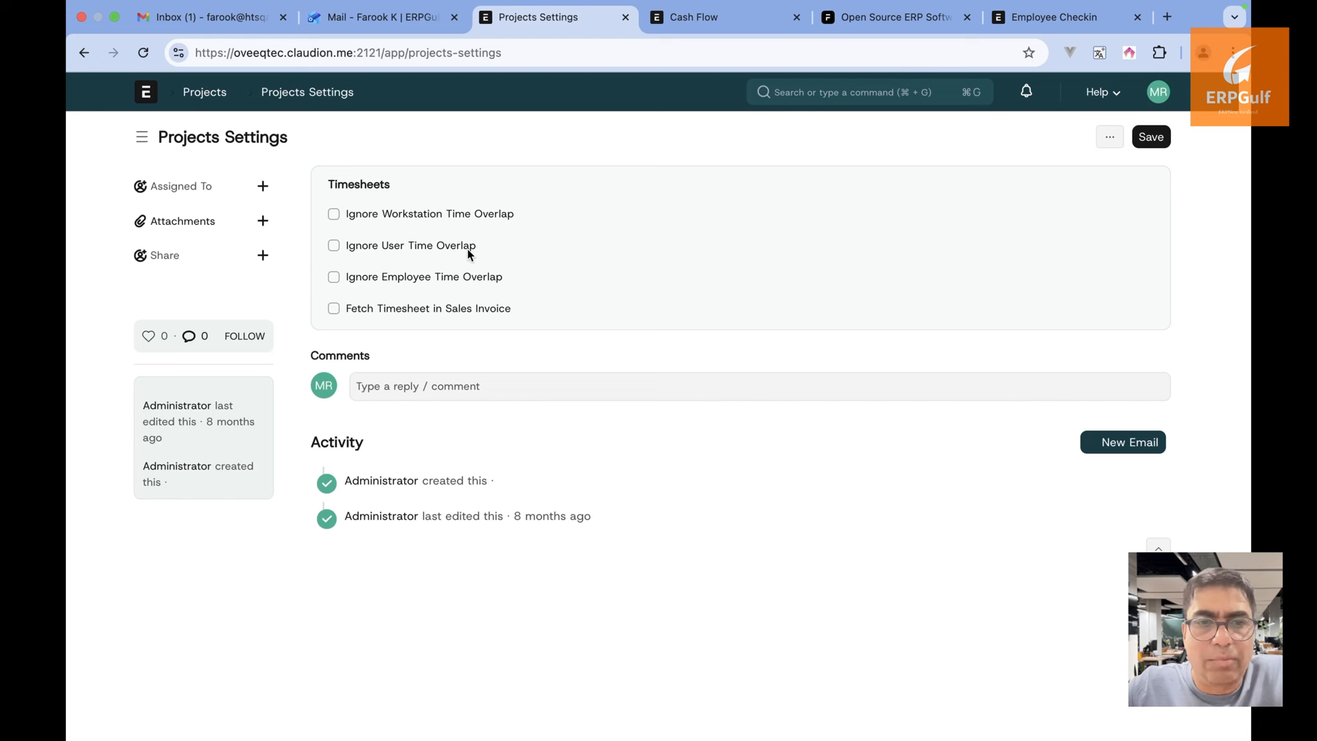
In Projects Settings, stop ignoring user time overlap and leave workstation time overlap off
{"action": "left_click", "coordinate": [467, 249]}
{"action": "left_click", "coordinate": [467, 248]}
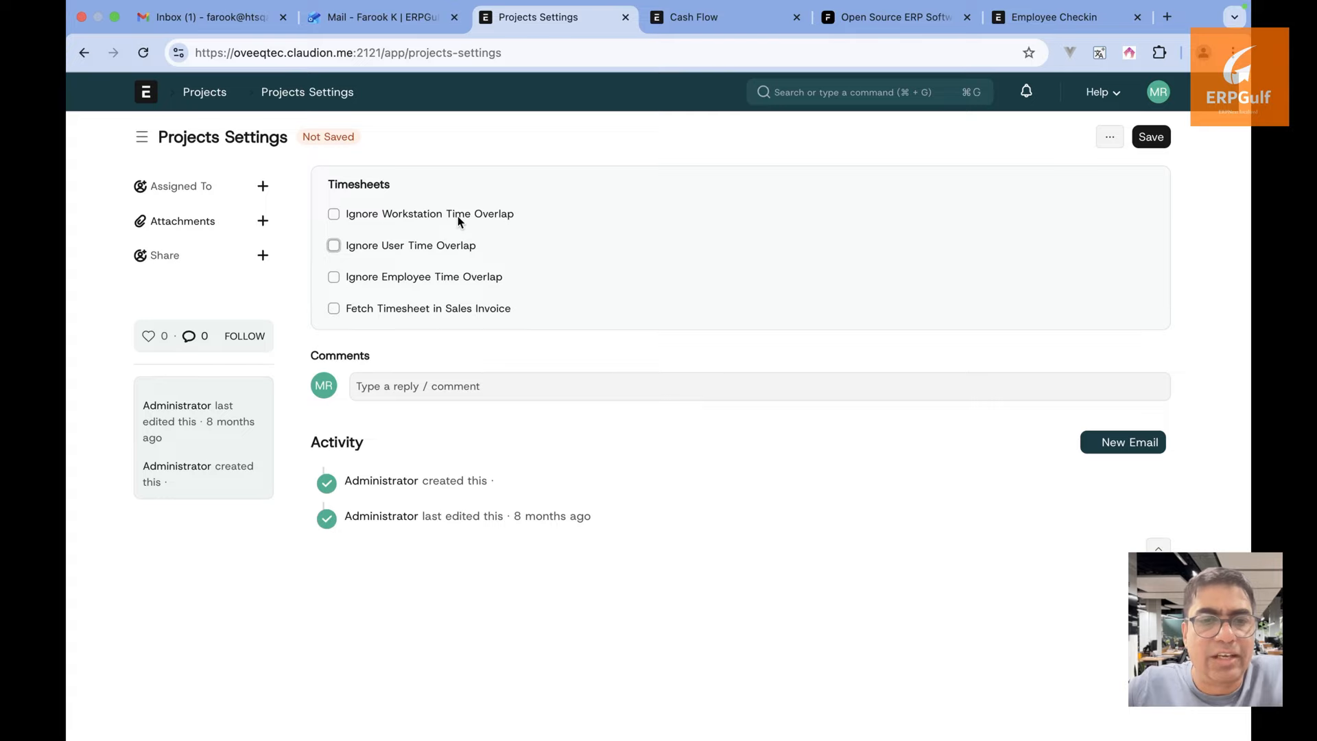
{"action": "left_click", "coordinate": [459, 218]}
{"action": "left_click", "coordinate": [454, 217]}
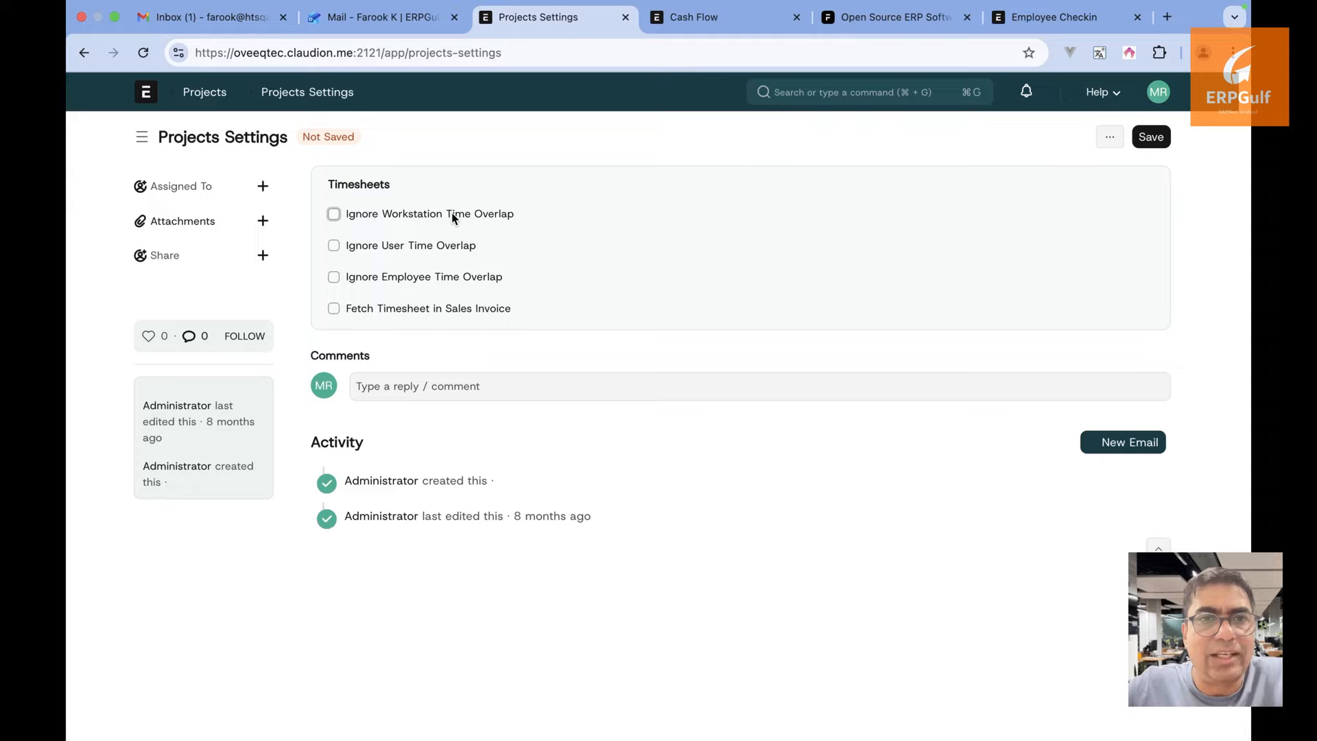
From the SkySpan Bridge Development project's expense claims, start a new expense claim
{"action": "left_click", "coordinate": [84, 55]}
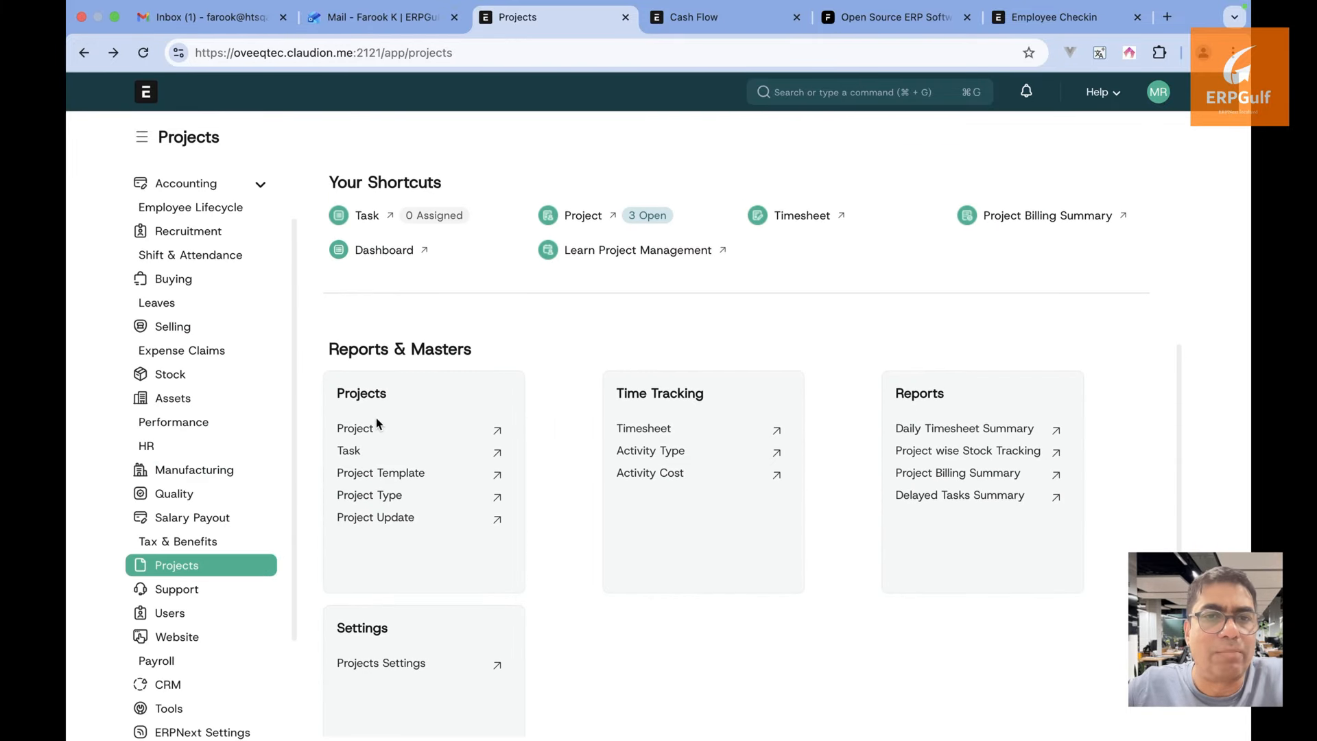
{"action": "left_click", "coordinate": [374, 425]}
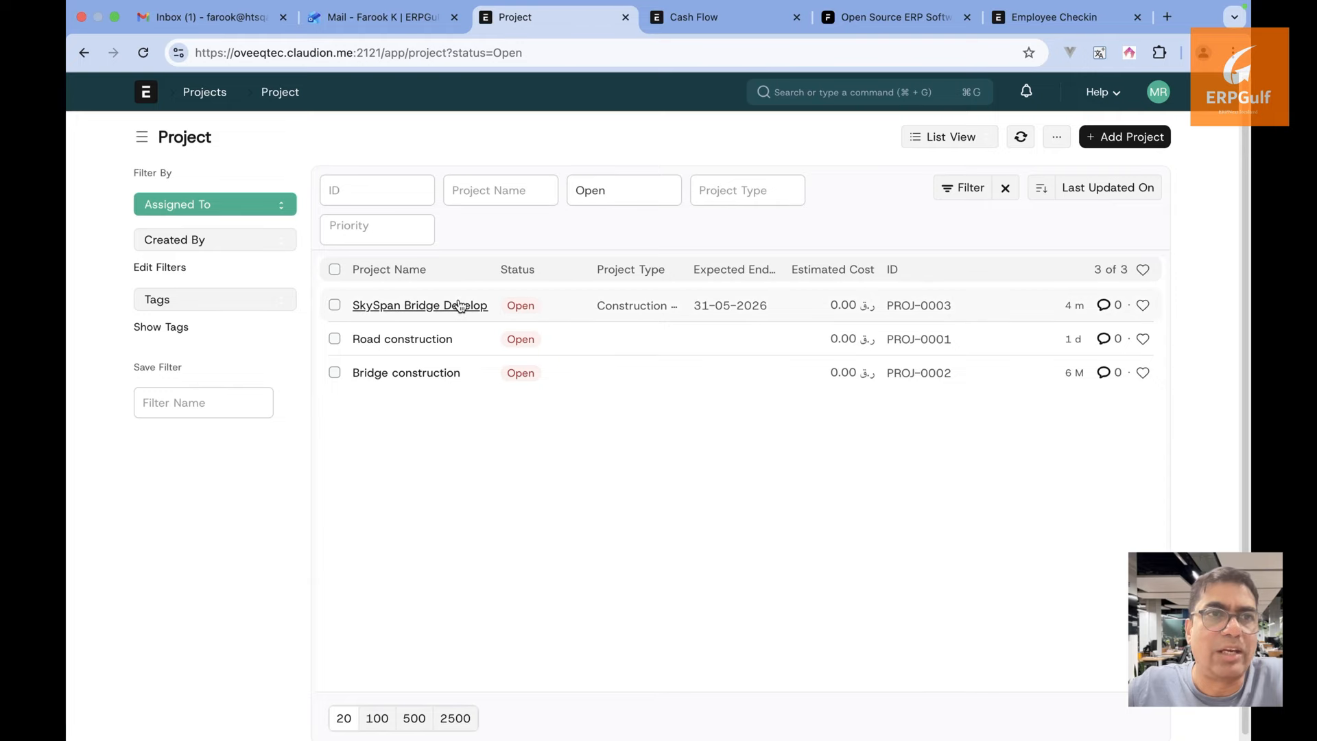
{"action": "left_click", "coordinate": [460, 305]}
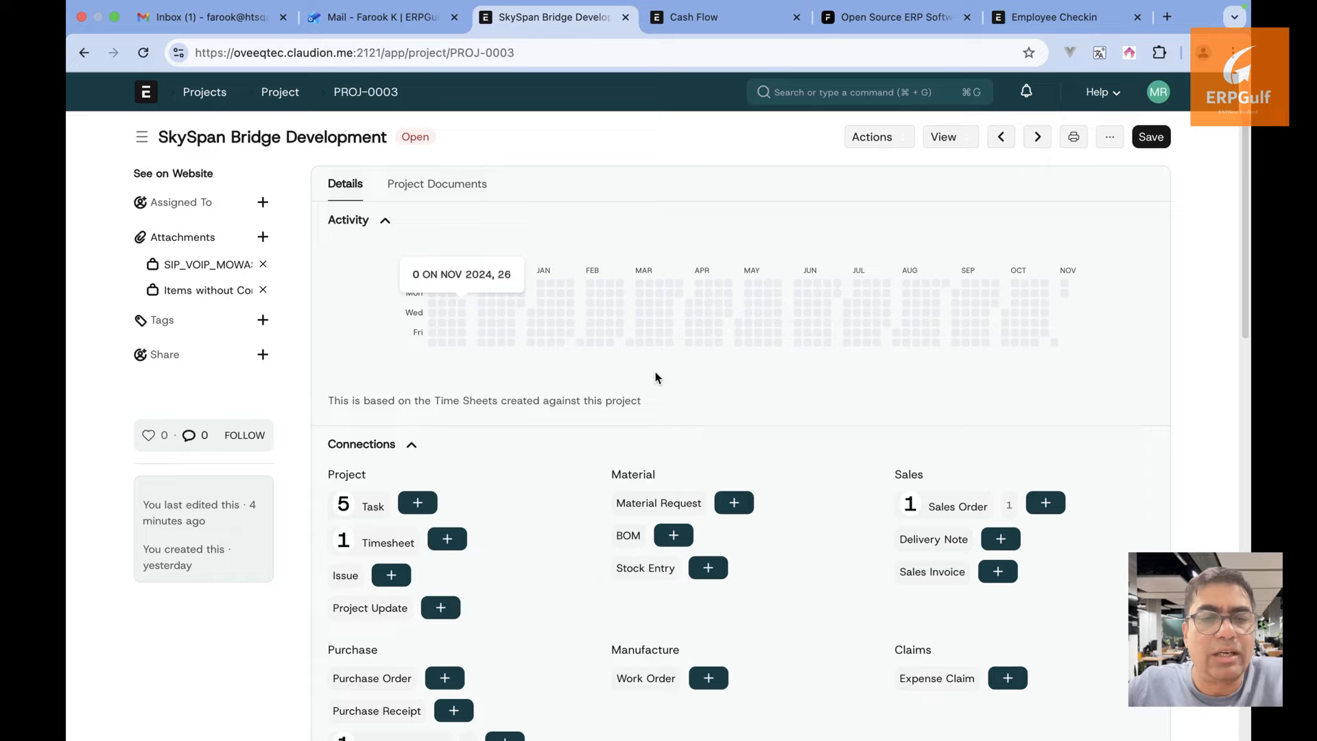
{"action": "scroll", "coordinate": [655, 376], "scroll_direction": "down", "scroll_amount": 3}
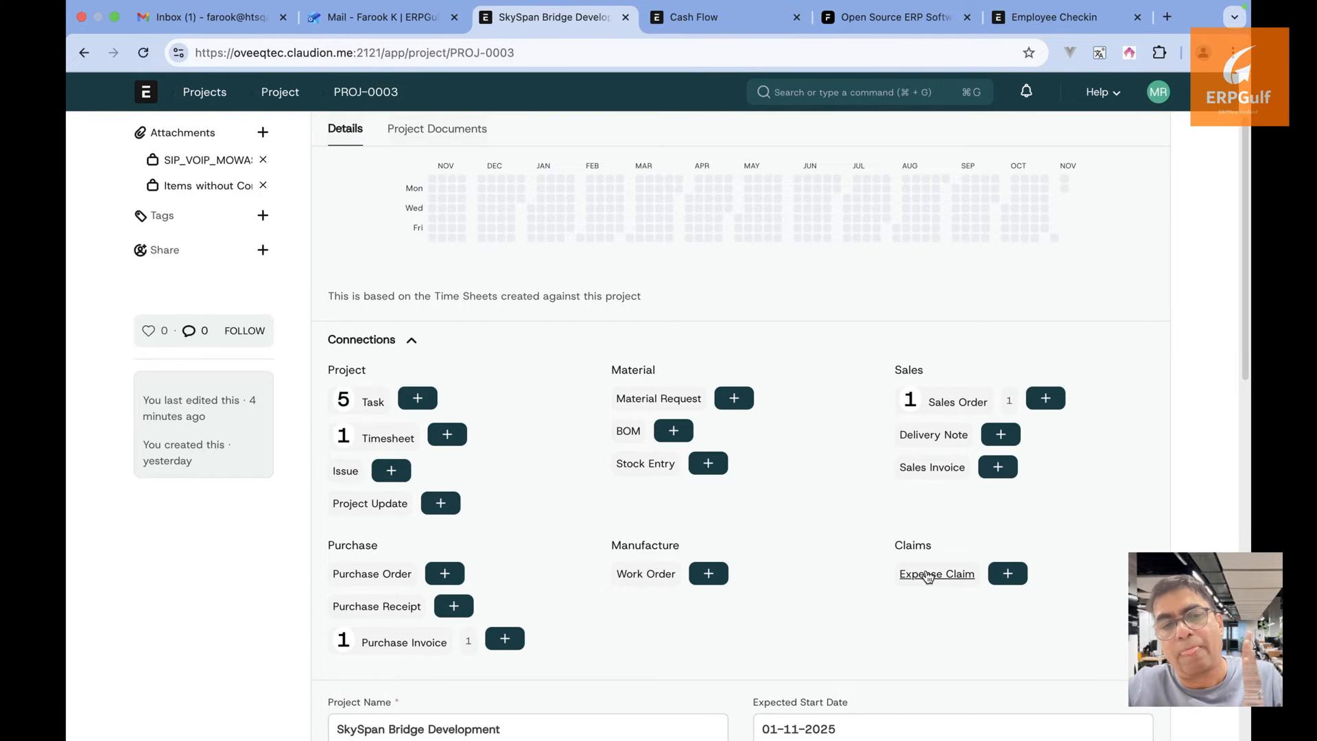
{"action": "left_click", "coordinate": [928, 576]}
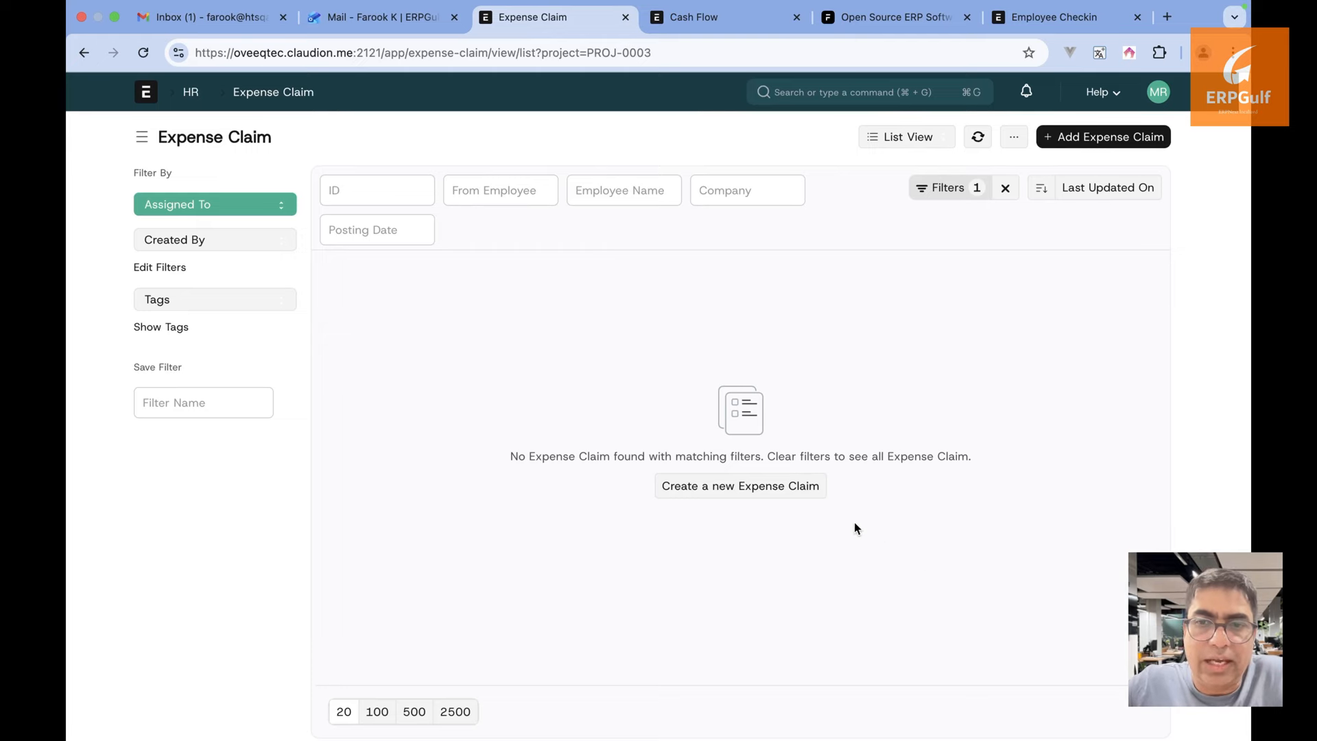
{"action": "left_click", "coordinate": [798, 480]}
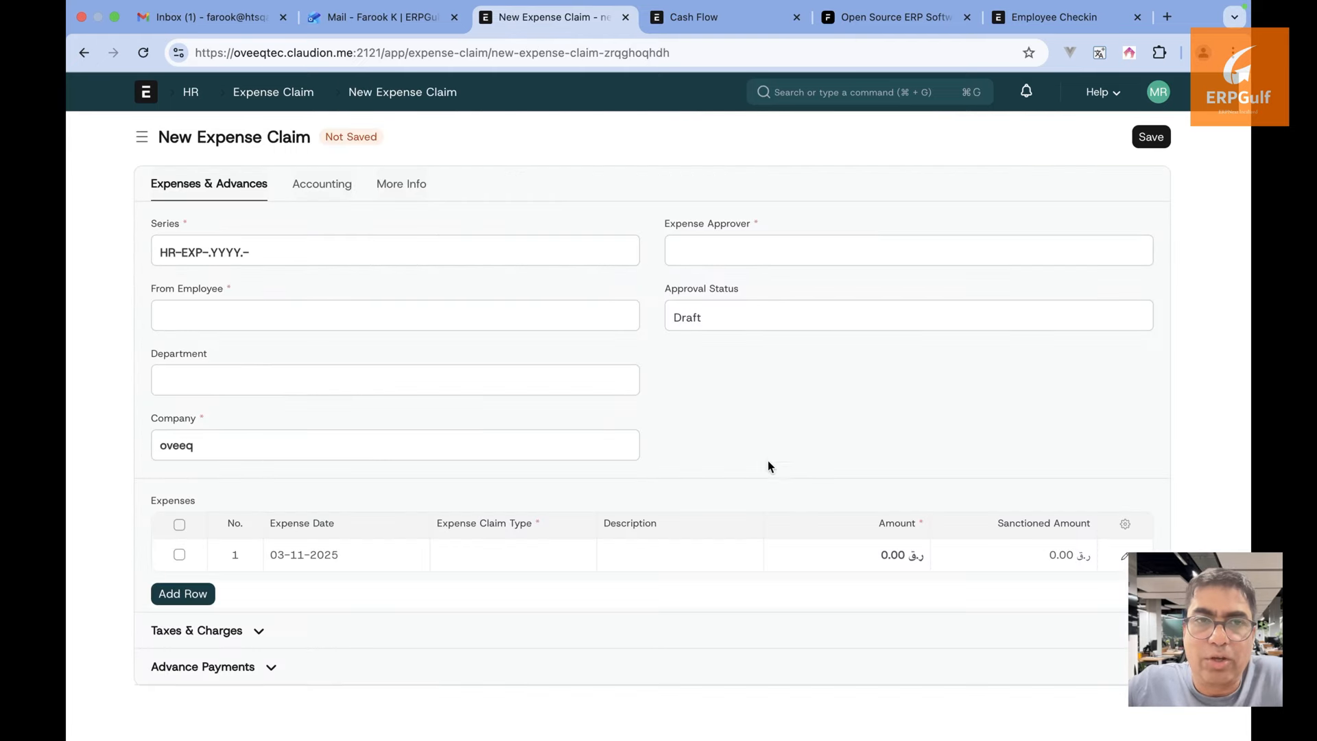
Set the first listed employee as claimant with a Food expense of 10
{"action": "left_click", "coordinate": [570, 324]}
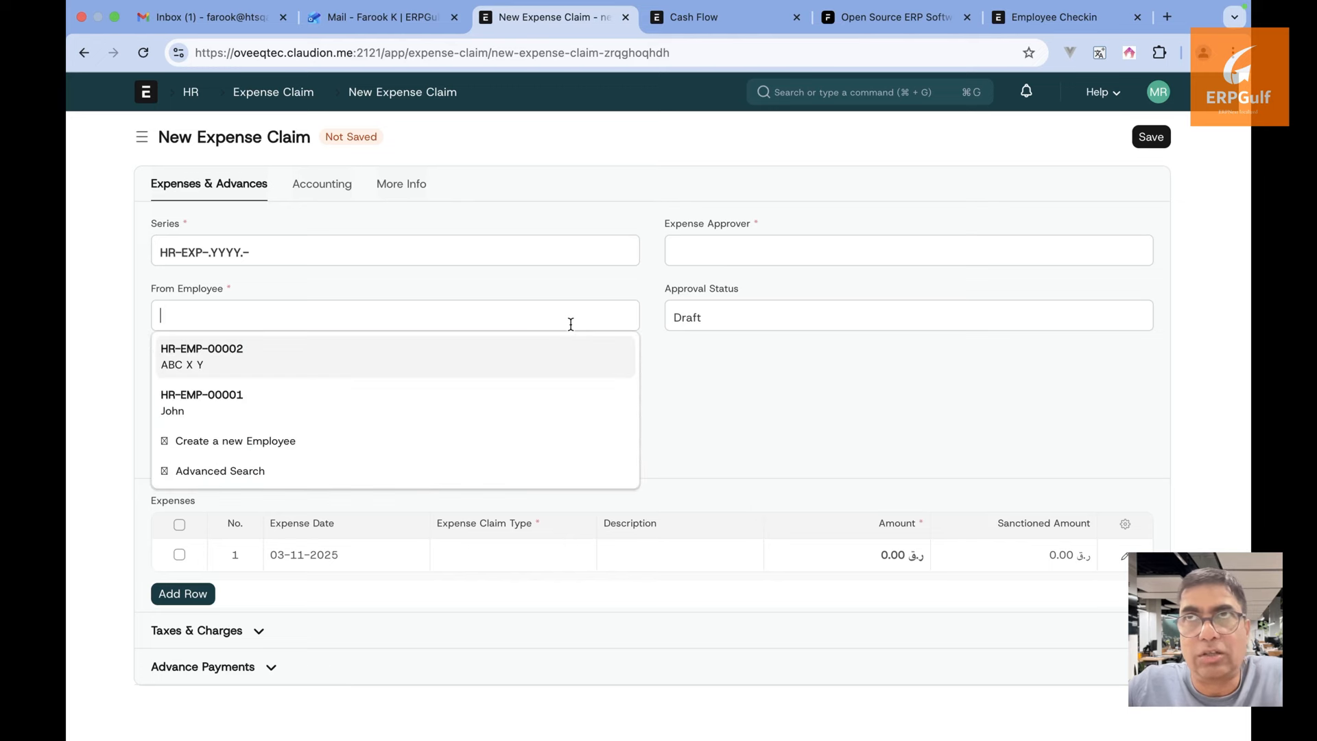
{"action": "left_click", "coordinate": [553, 365]}
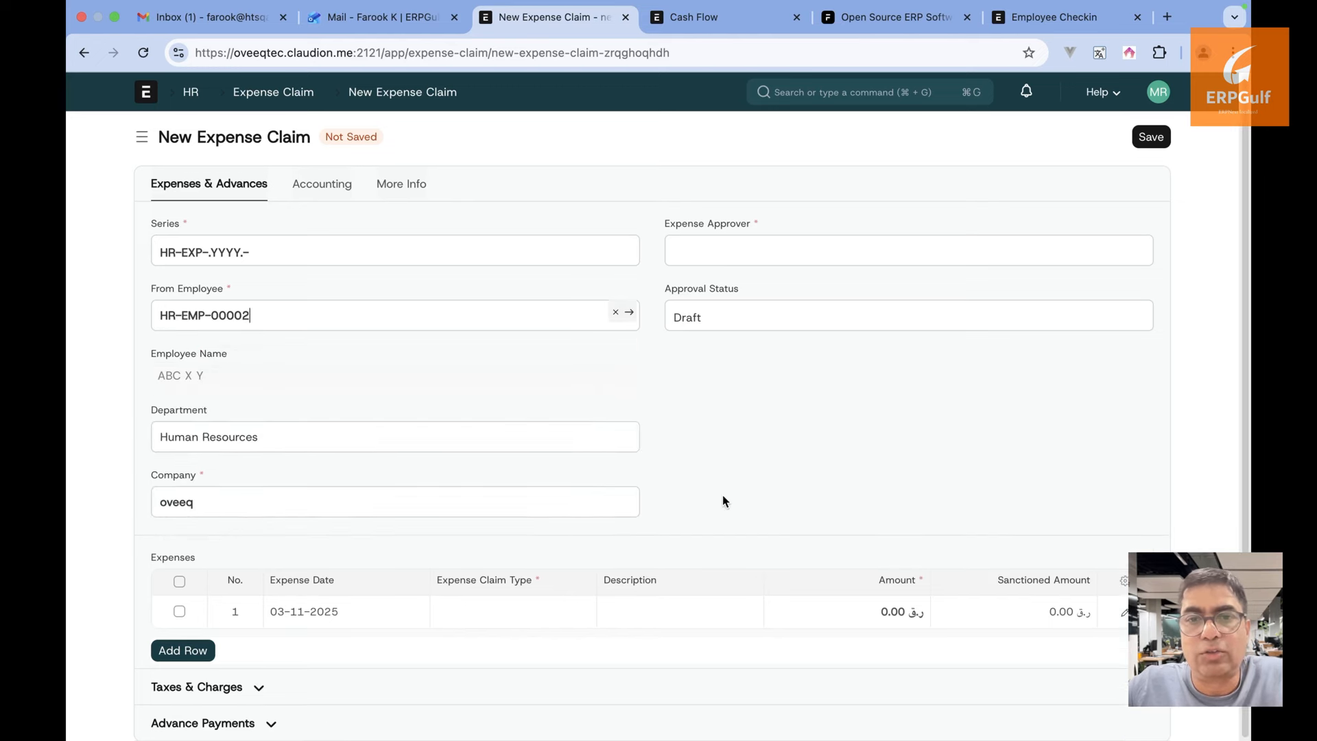
{"action": "left_click", "coordinate": [515, 608]}
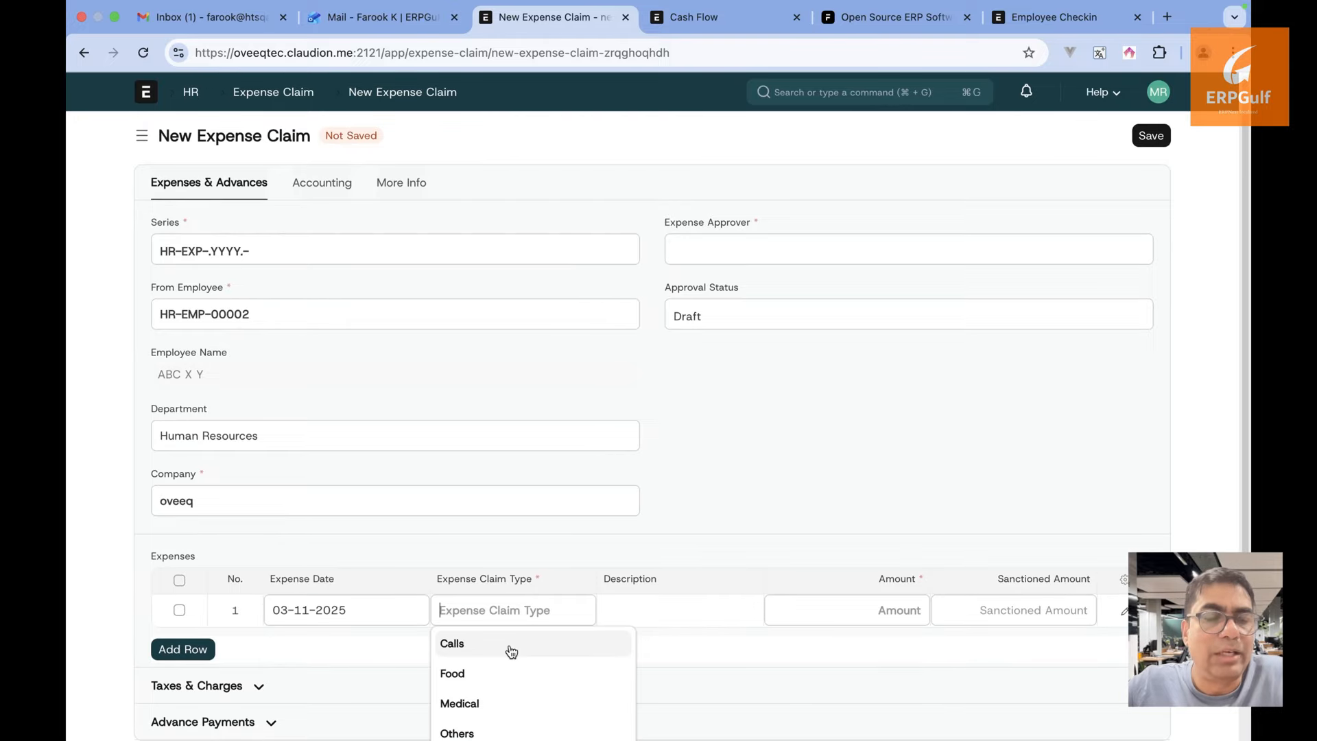
{"action": "left_click", "coordinate": [509, 671]}
{"action": "left_click", "coordinate": [660, 610]}
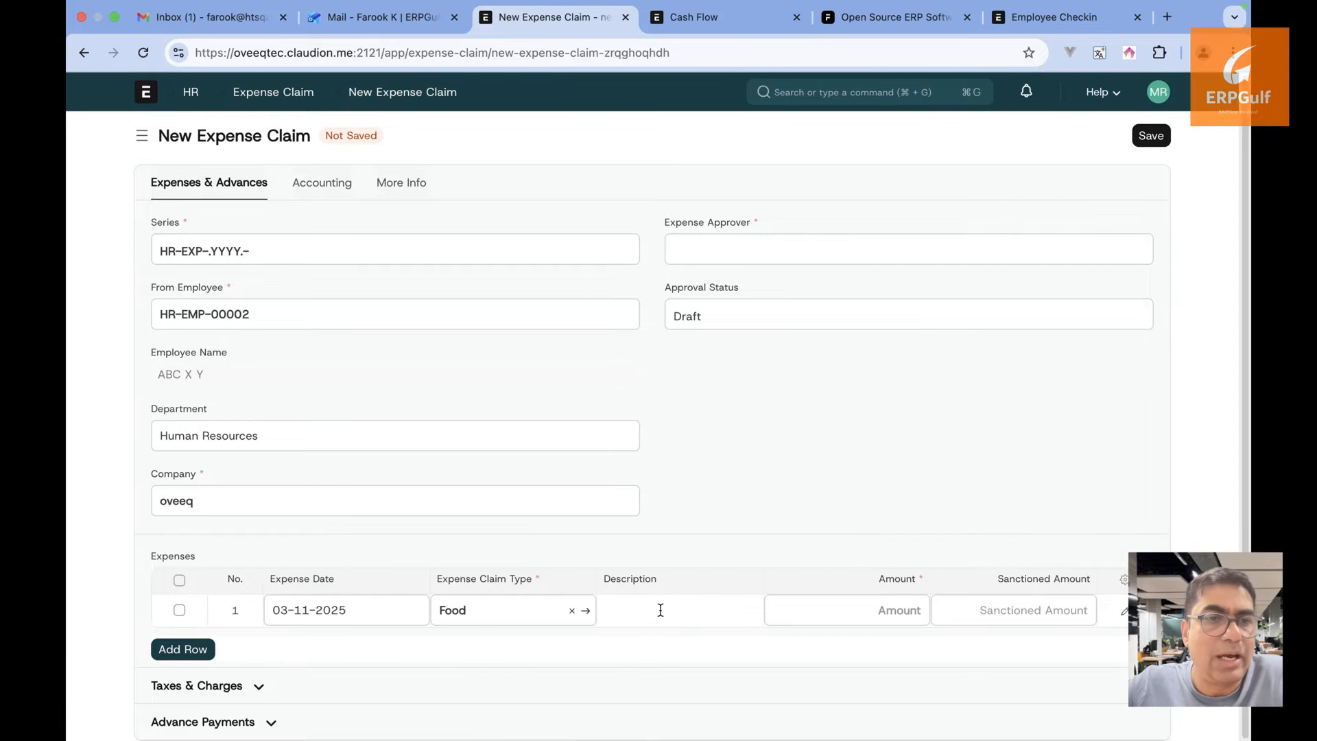
{"action": "type", "text": "10"}
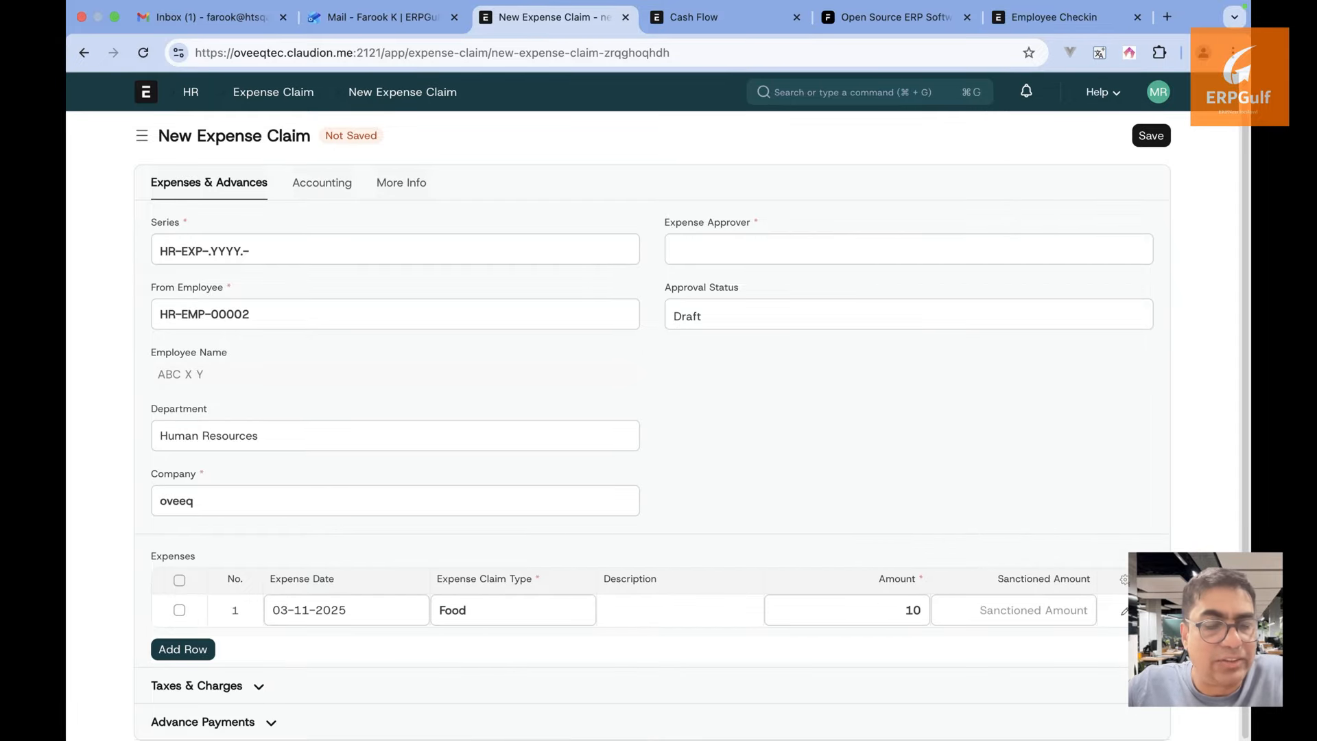
{"action": "left_click", "coordinate": [981, 515]}
Link the claim to SkySpan Bridge Development; saving fails without an expense approver, so open the employee
{"action": "scroll", "coordinate": [985, 514], "scroll_direction": "down", "scroll_amount": 3}
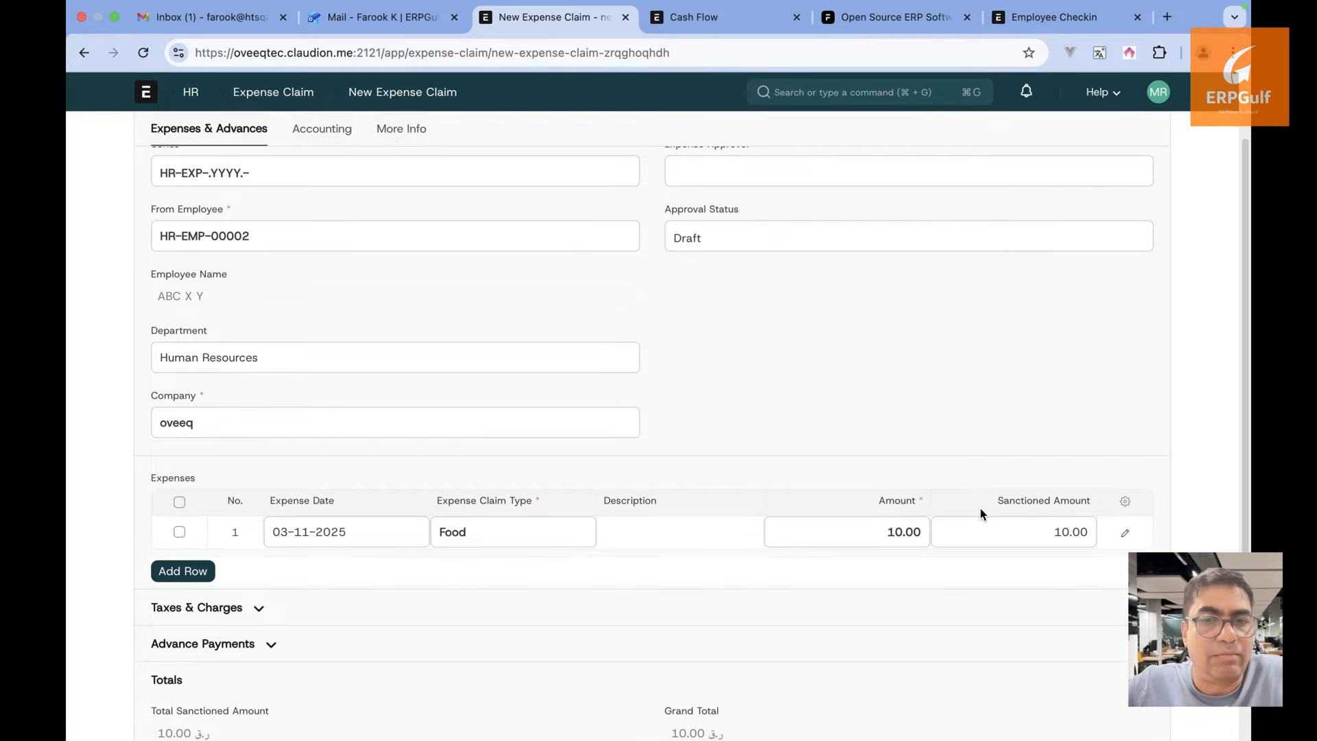
{"action": "scroll", "coordinate": [371, 580], "scroll_direction": "up", "scroll_amount": 5}
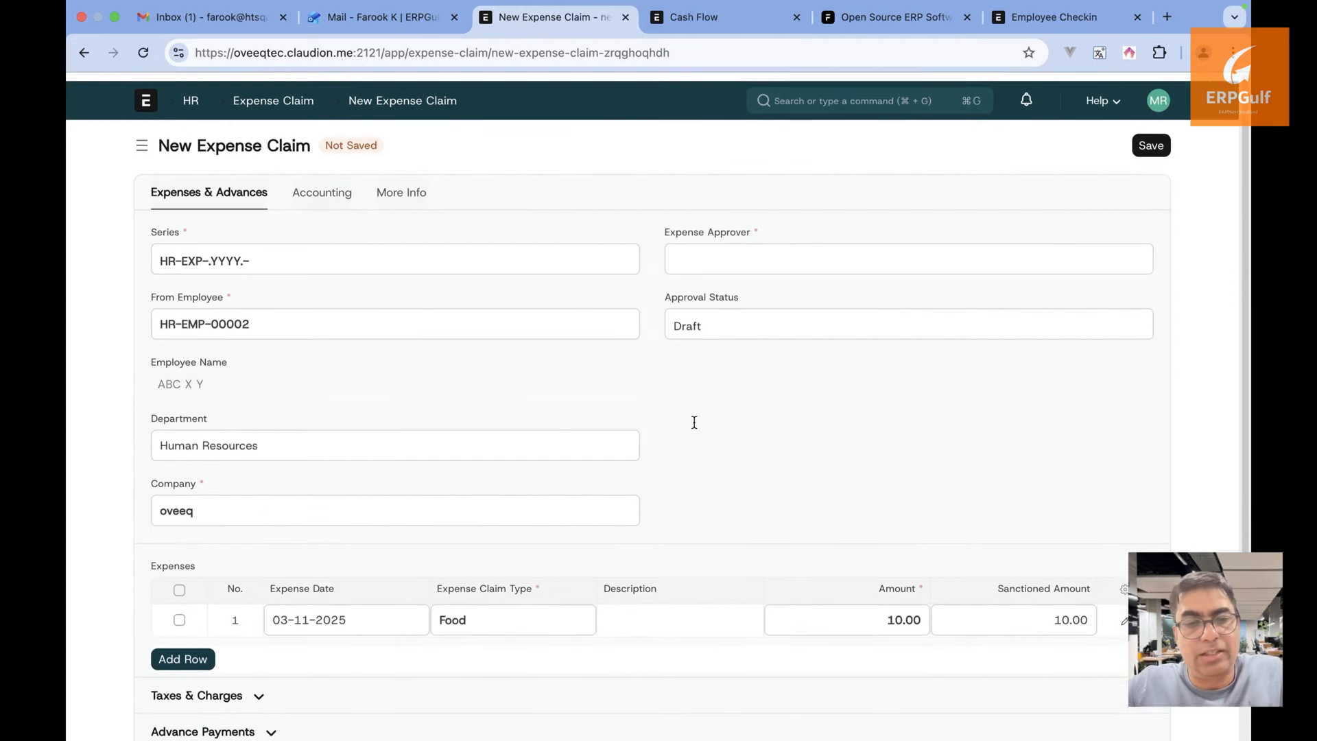
{"action": "left_click", "coordinate": [334, 185]}
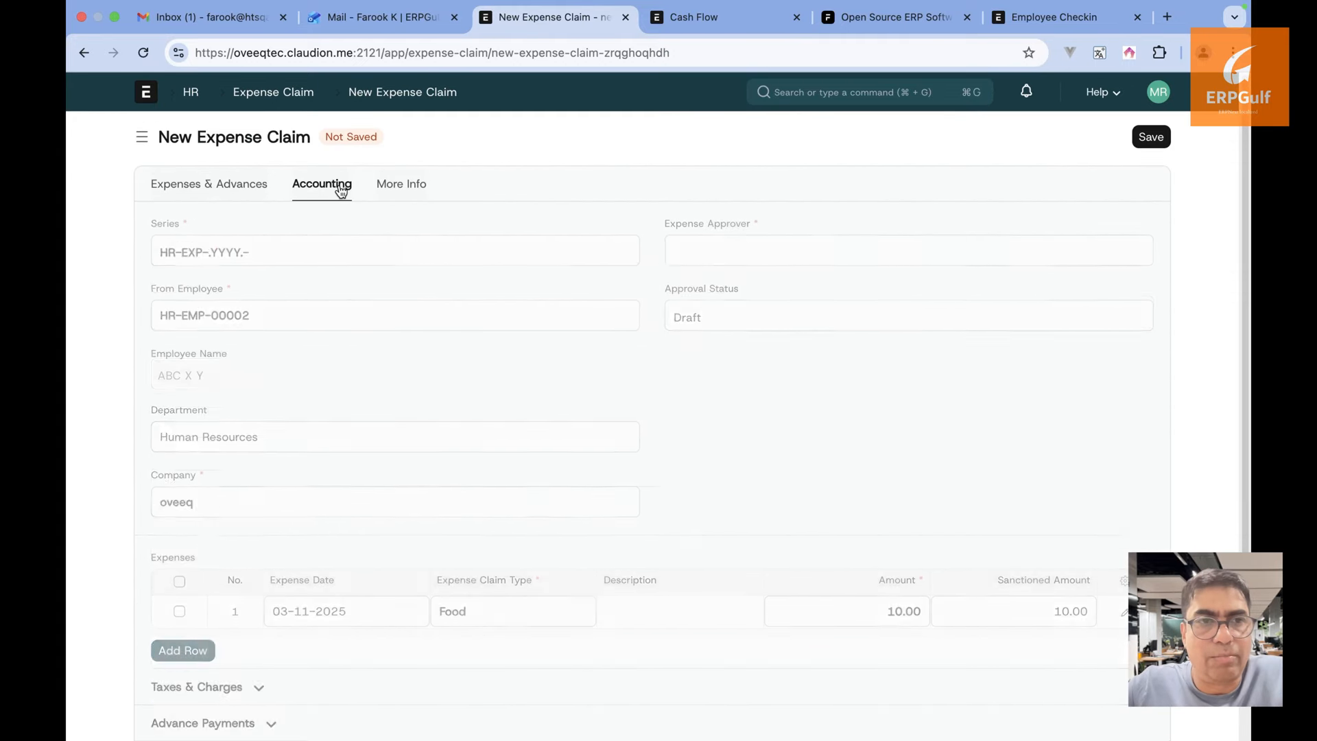
{"action": "left_click", "coordinate": [410, 480]}
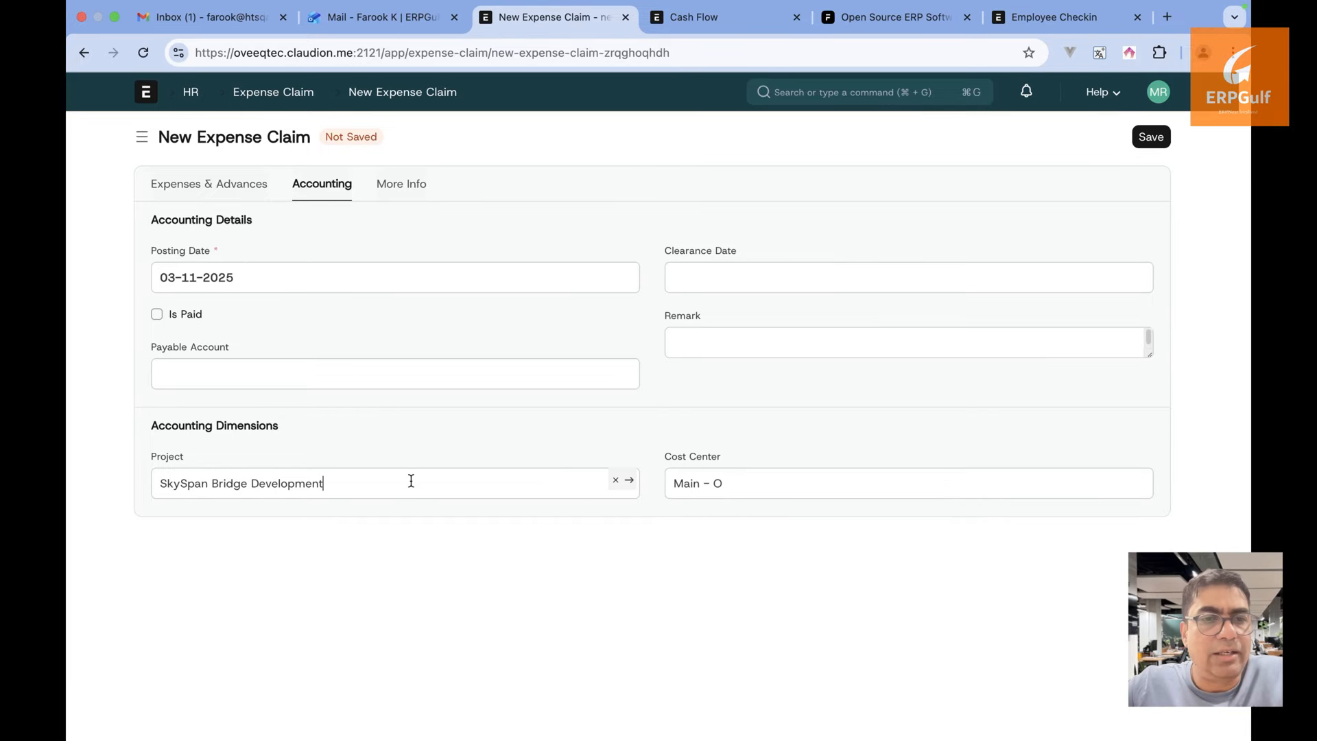
{"action": "left_click", "coordinate": [1153, 138]}
{"action": "left_click", "coordinate": [872, 118]}
{"action": "left_click", "coordinate": [870, 107]}
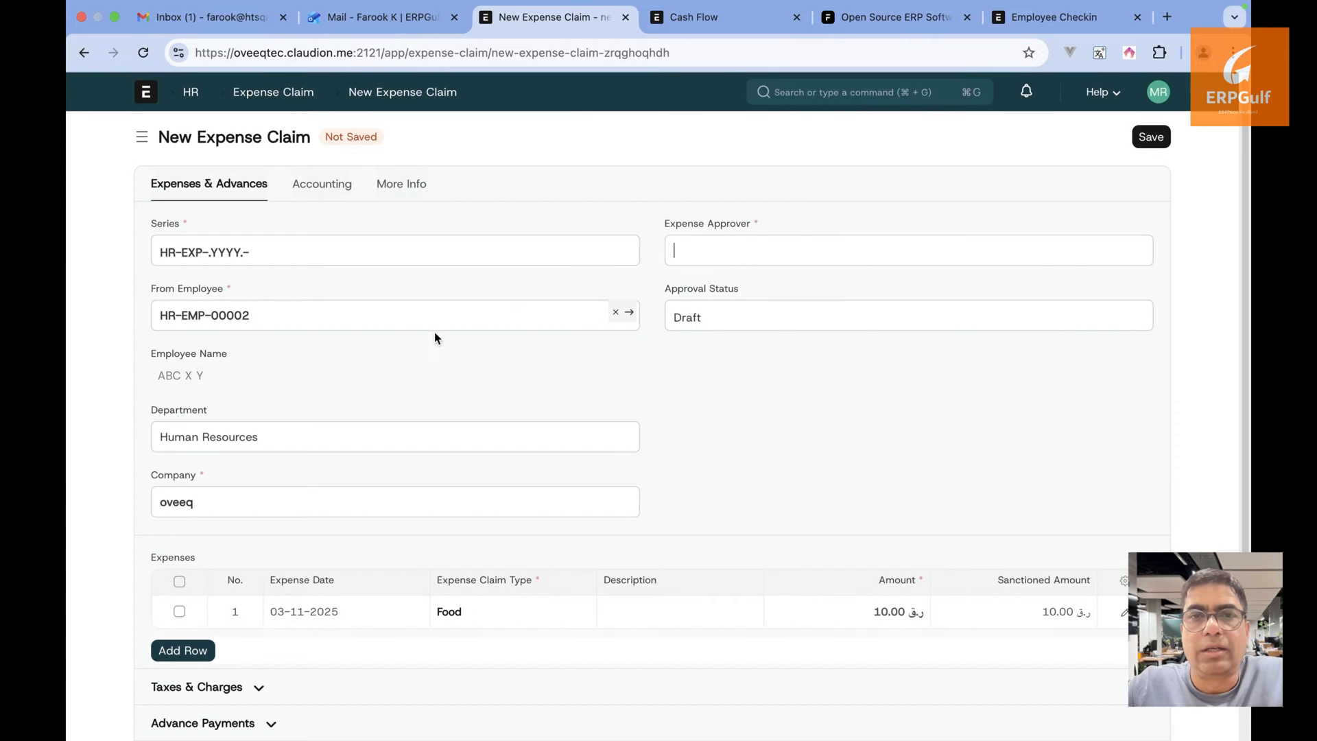
{"action": "left_click", "coordinate": [630, 315]}
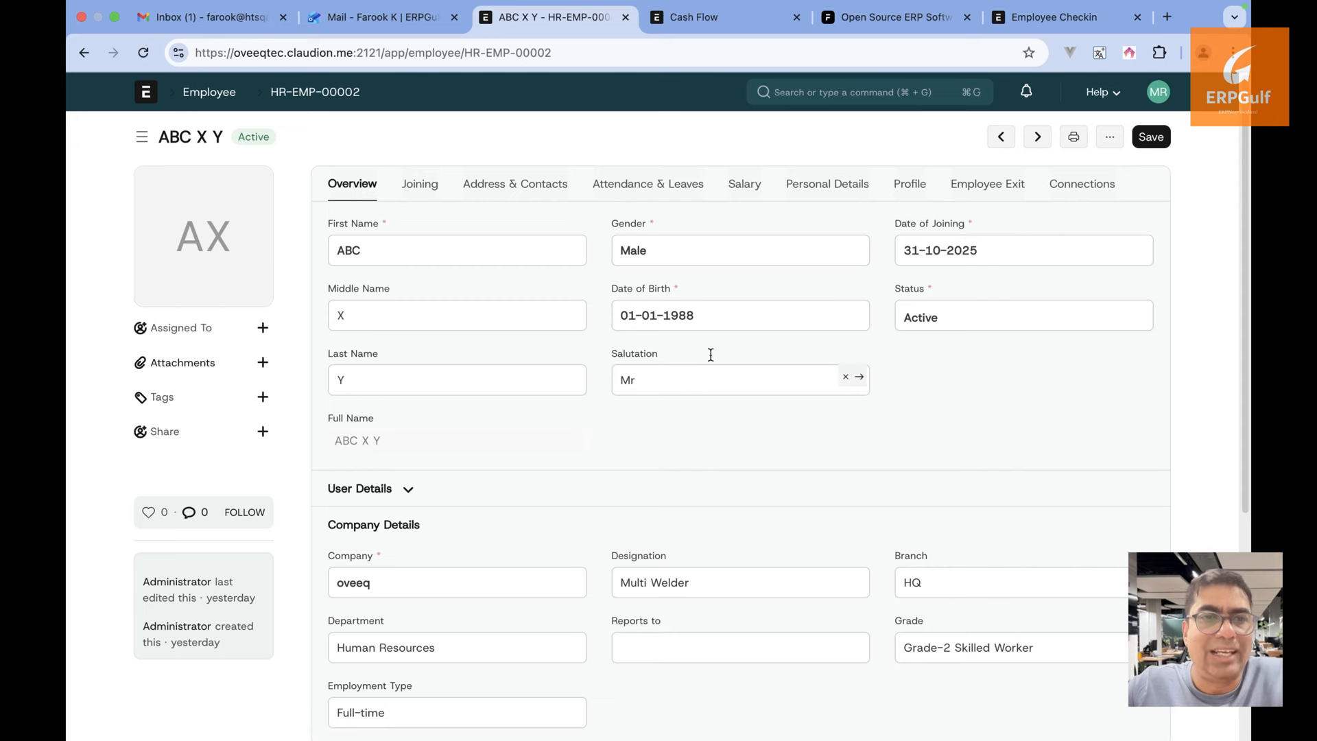
Browse the employee's Joining, Attendance & Leaves, Personal and Profile sections
{"action": "left_click", "coordinate": [428, 185]}
{"action": "left_click", "coordinate": [610, 187]}
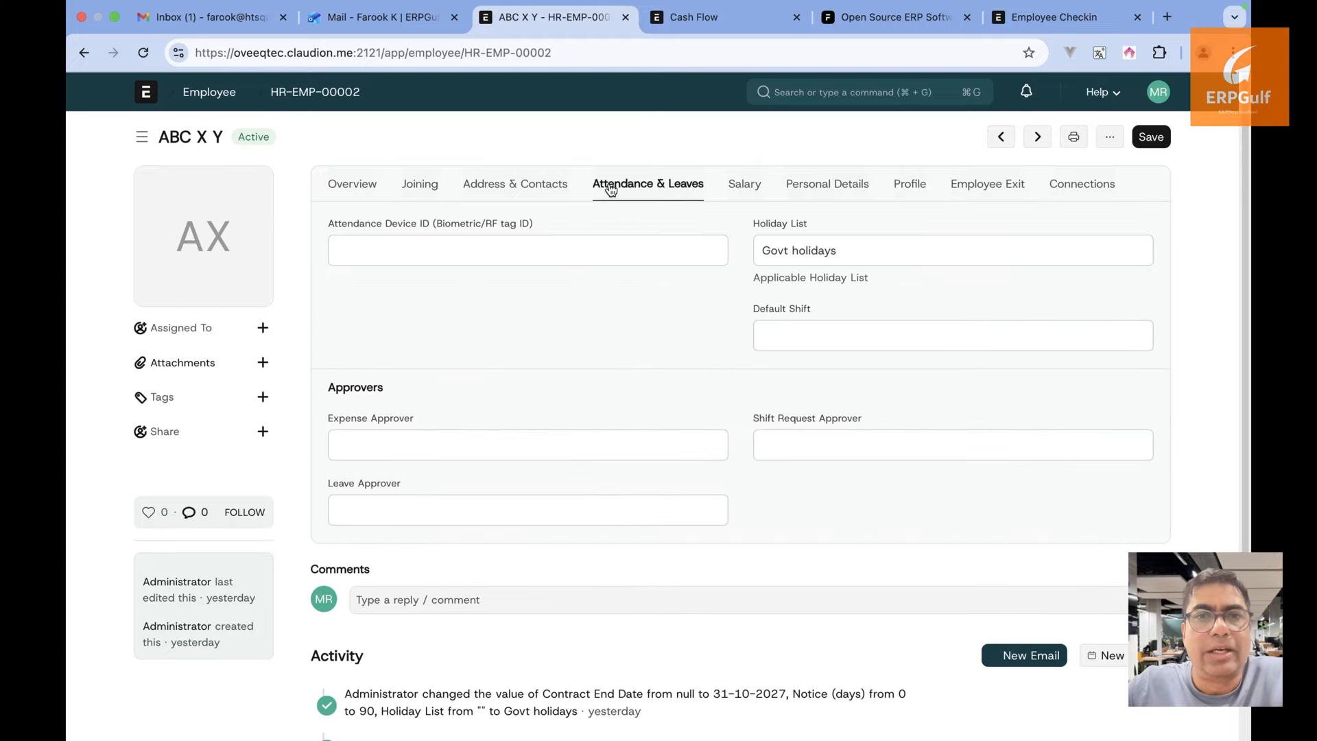
{"action": "left_click", "coordinate": [801, 190]}
{"action": "left_click", "coordinate": [923, 195]}
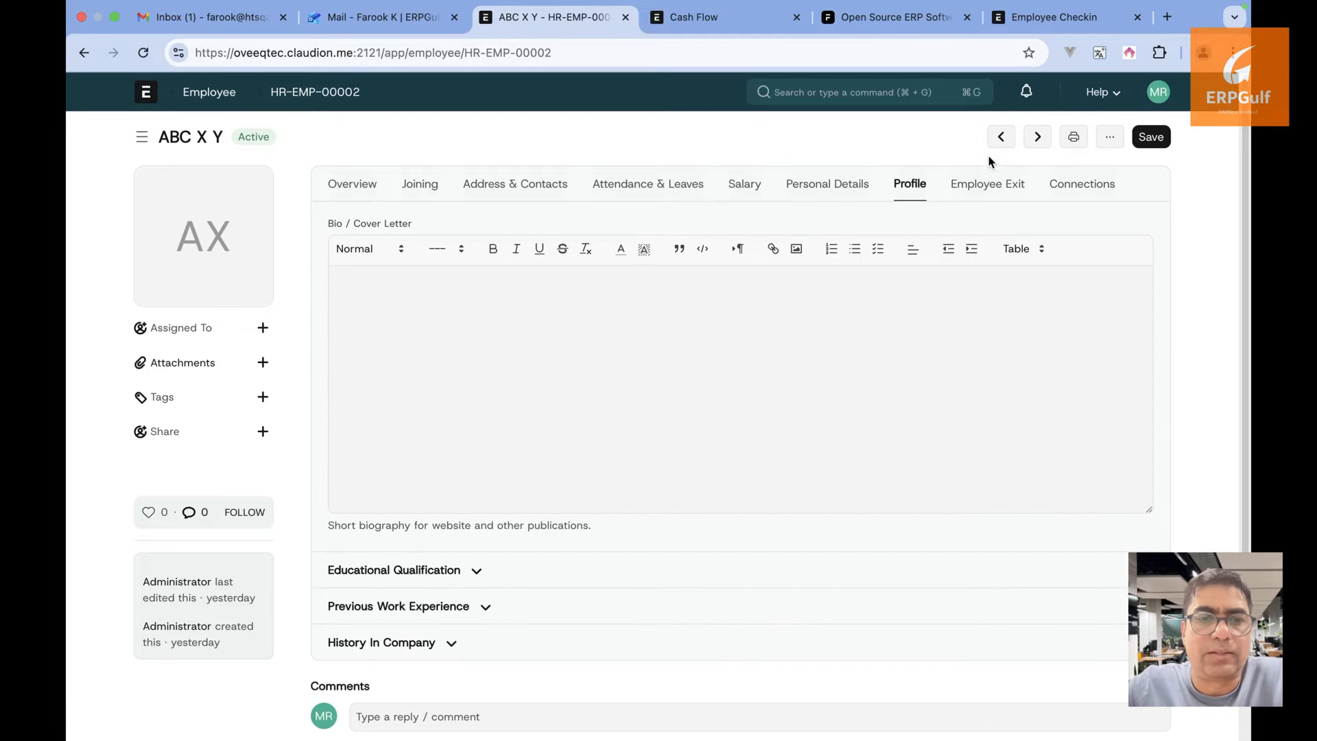
Jump to Expense Approver, set a user, save the employee, and return to the claim
{"action": "left_click", "coordinate": [1109, 137]}
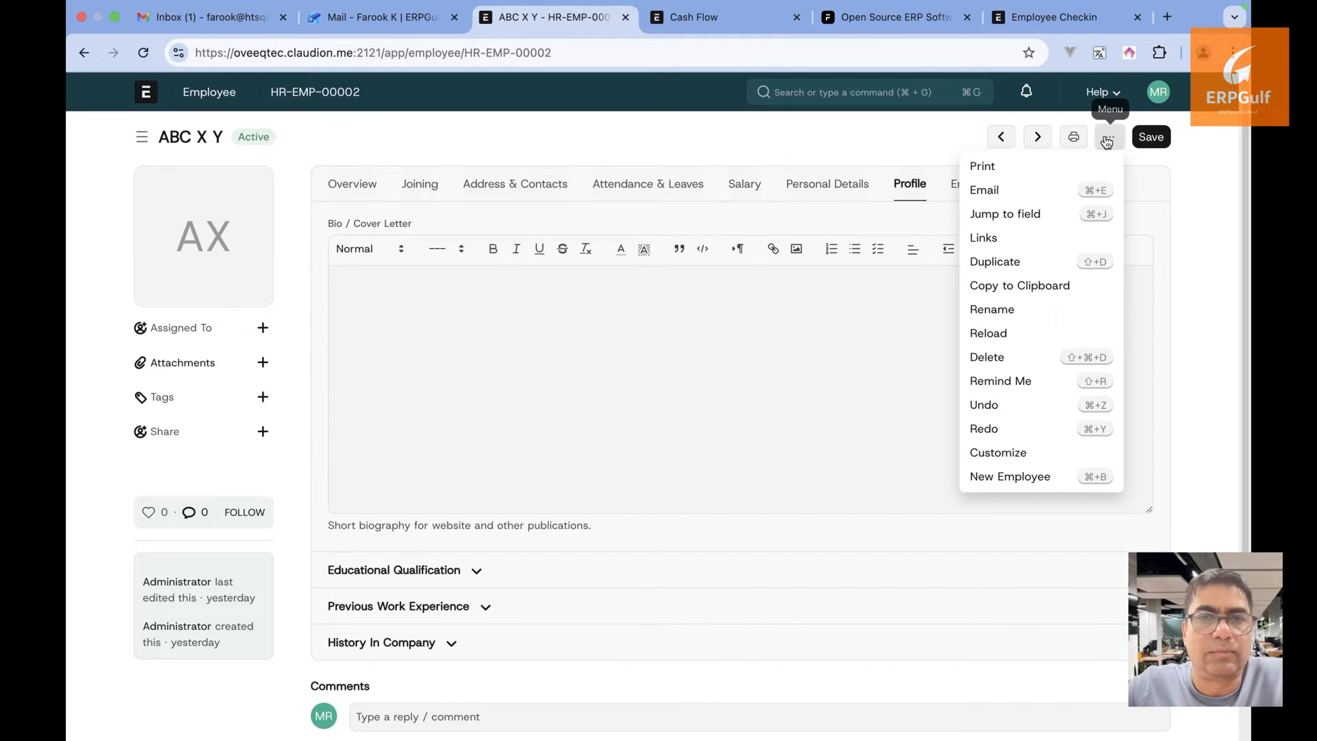
{"action": "left_click", "coordinate": [1052, 215]}
{"action": "type", "text": "appr"}
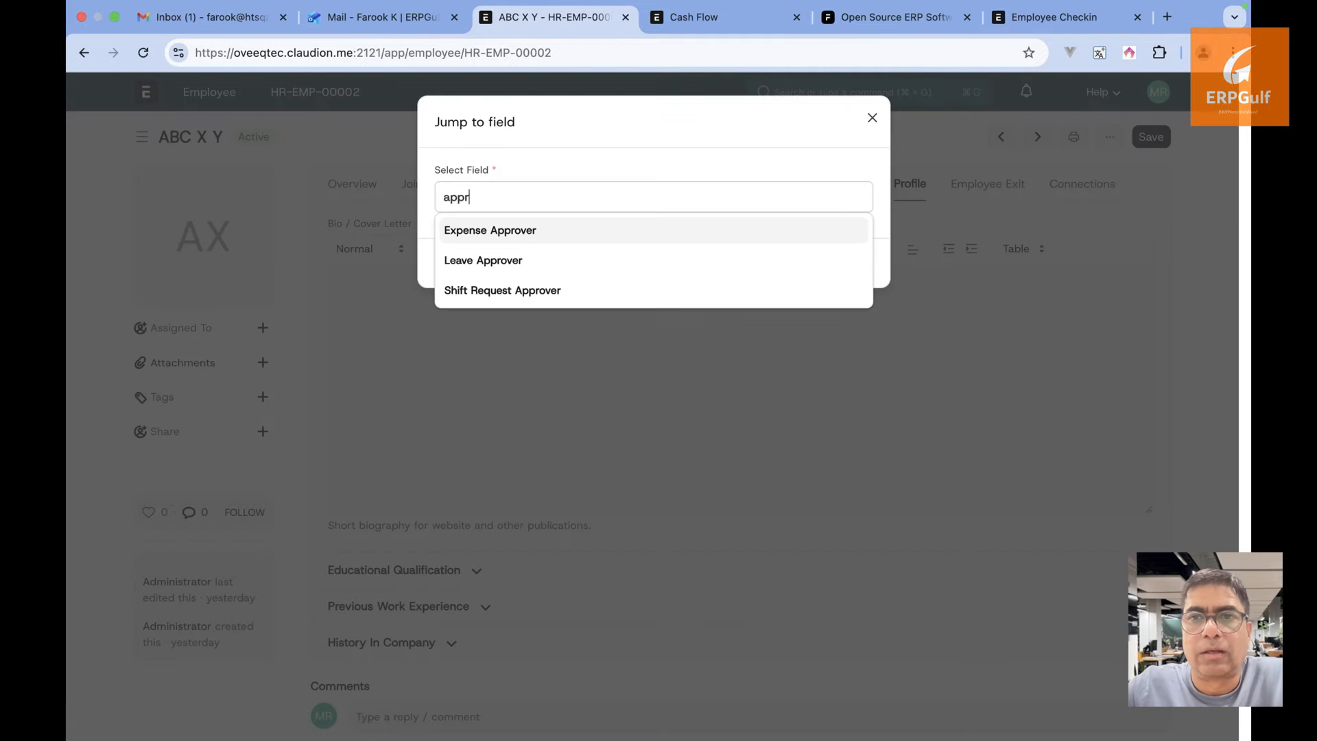
{"action": "left_click", "coordinate": [779, 235]}
{"action": "left_click", "coordinate": [857, 264]}
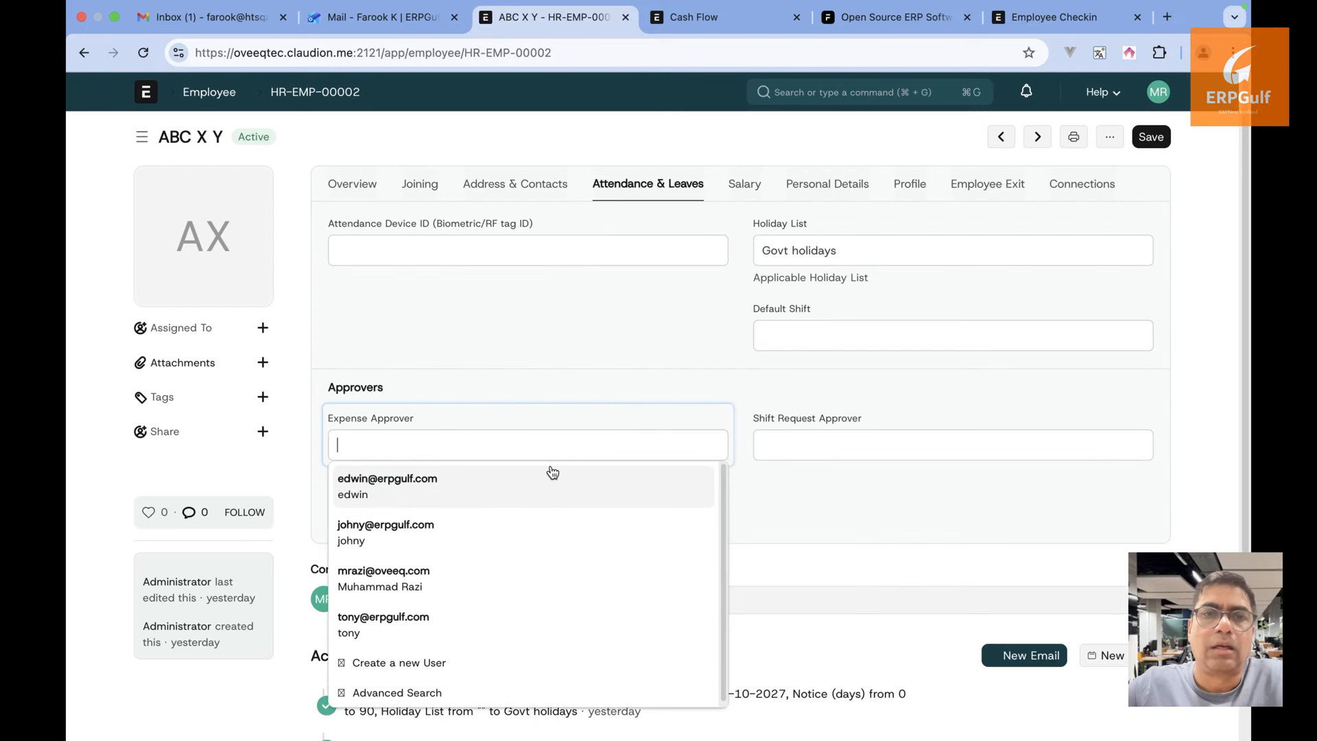
{"action": "left_click", "coordinate": [550, 493]}
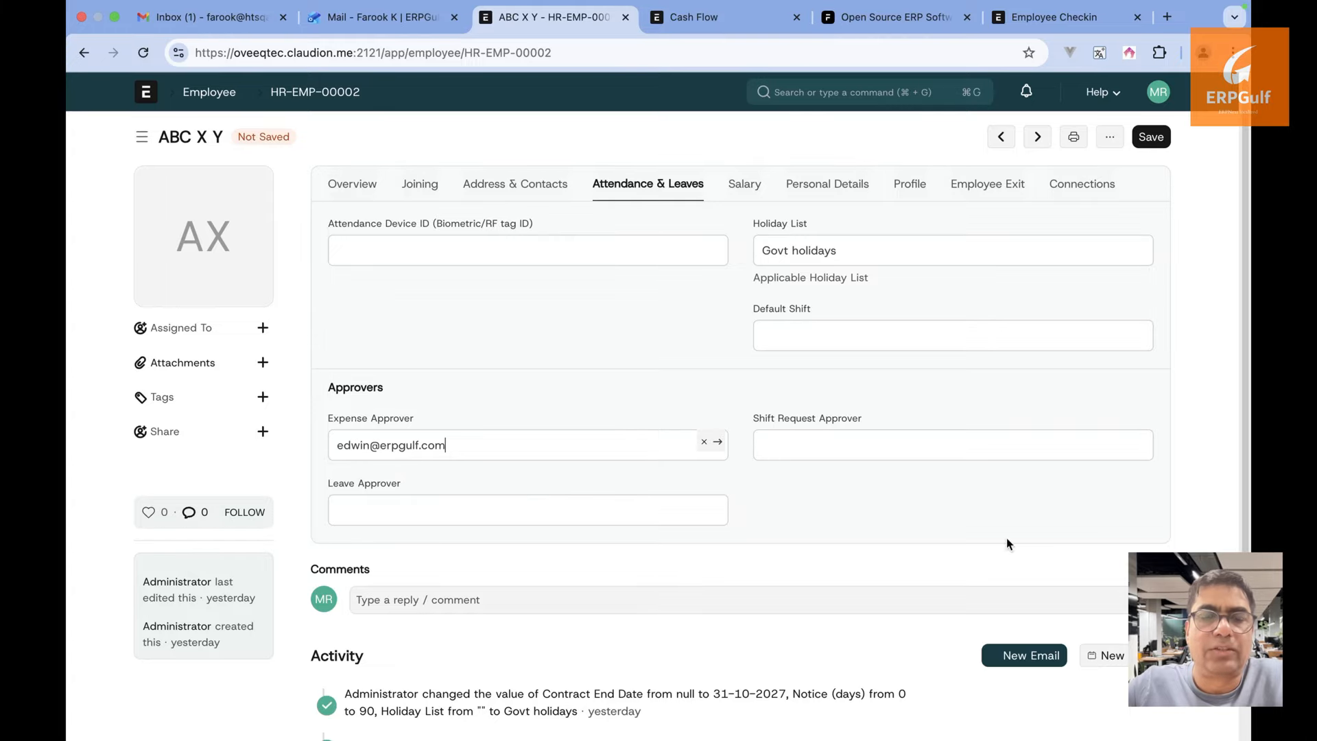
{"action": "left_click", "coordinate": [1151, 139]}
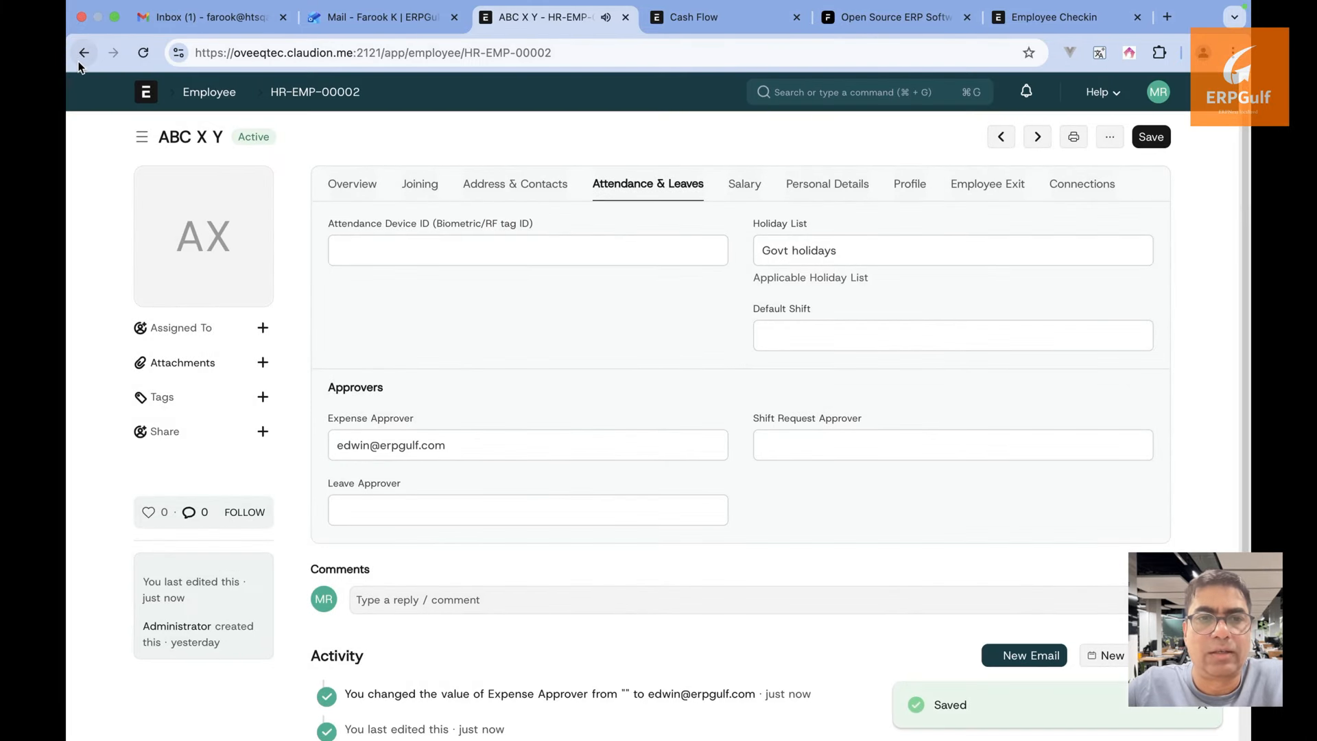
{"action": "left_click", "coordinate": [84, 53]}
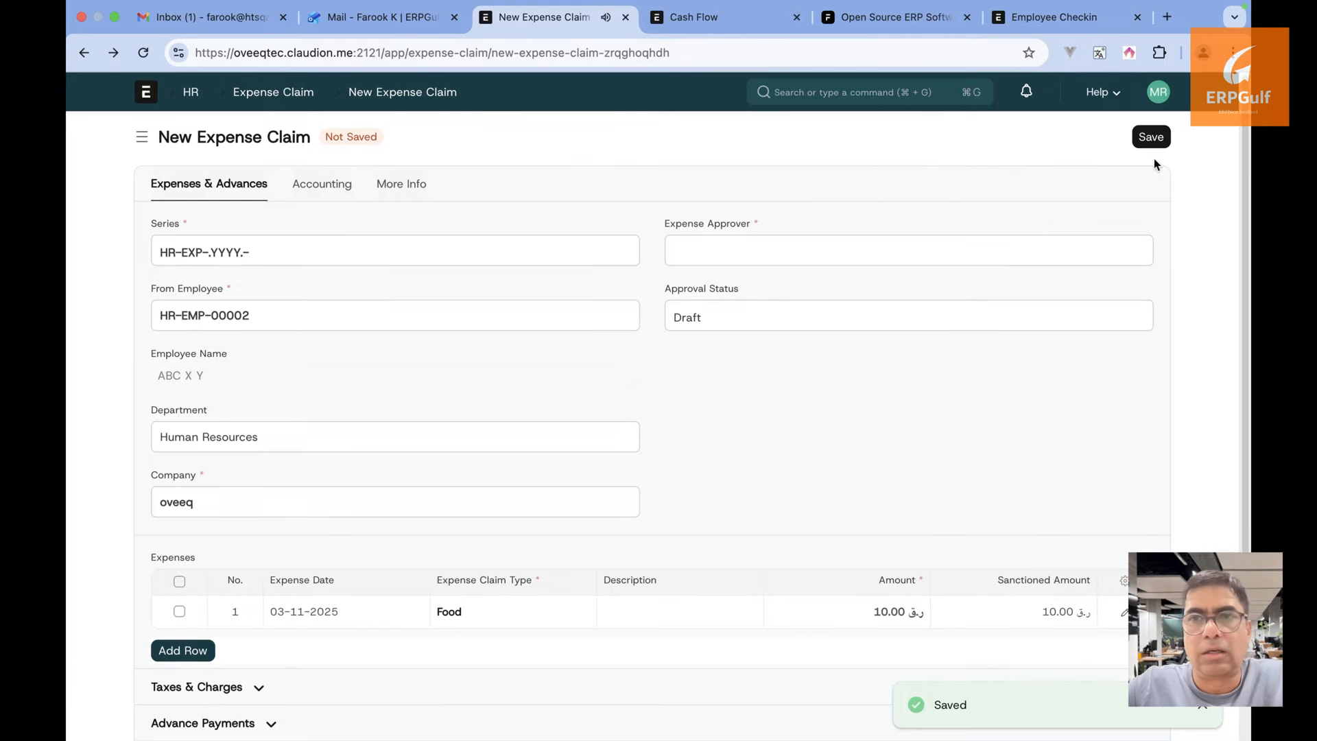
Set the expense approver on the claim and save it as a Draft
{"action": "left_click", "coordinate": [964, 254]}
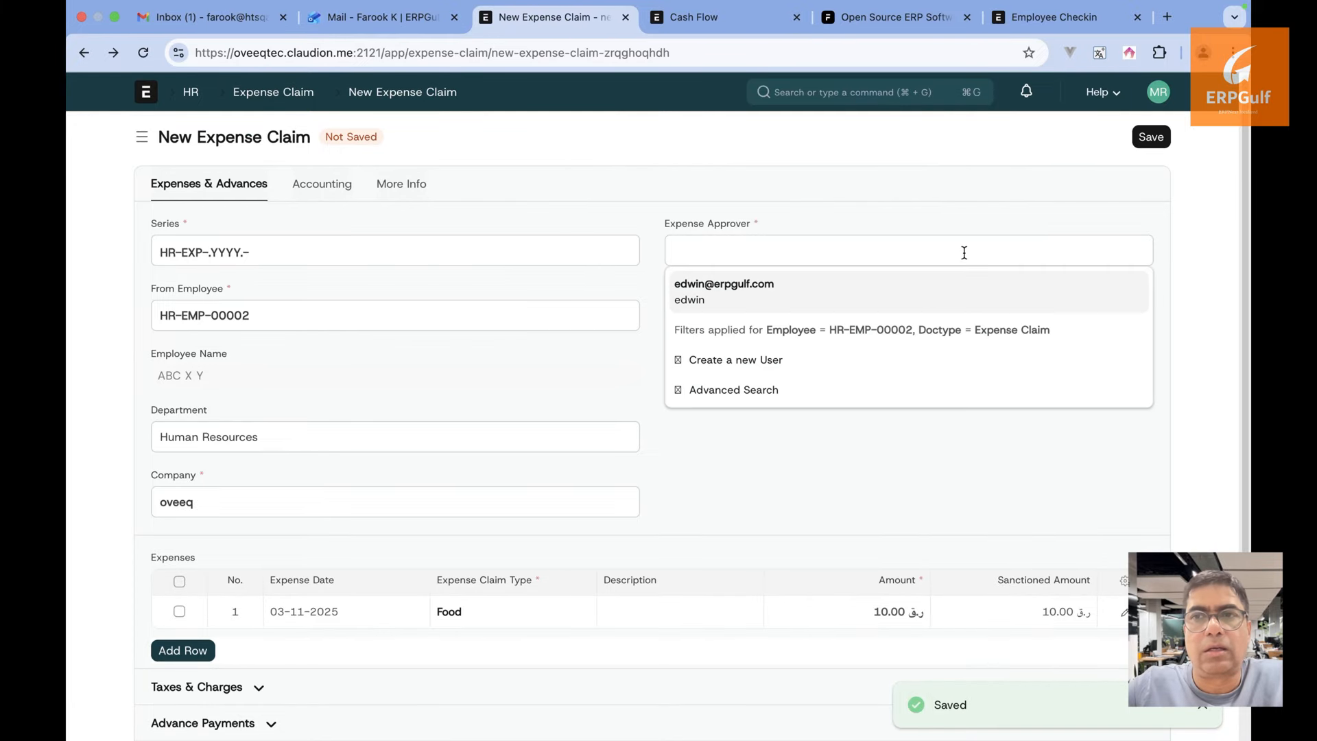
{"action": "left_click", "coordinate": [920, 293]}
{"action": "left_click", "coordinate": [1152, 138]}
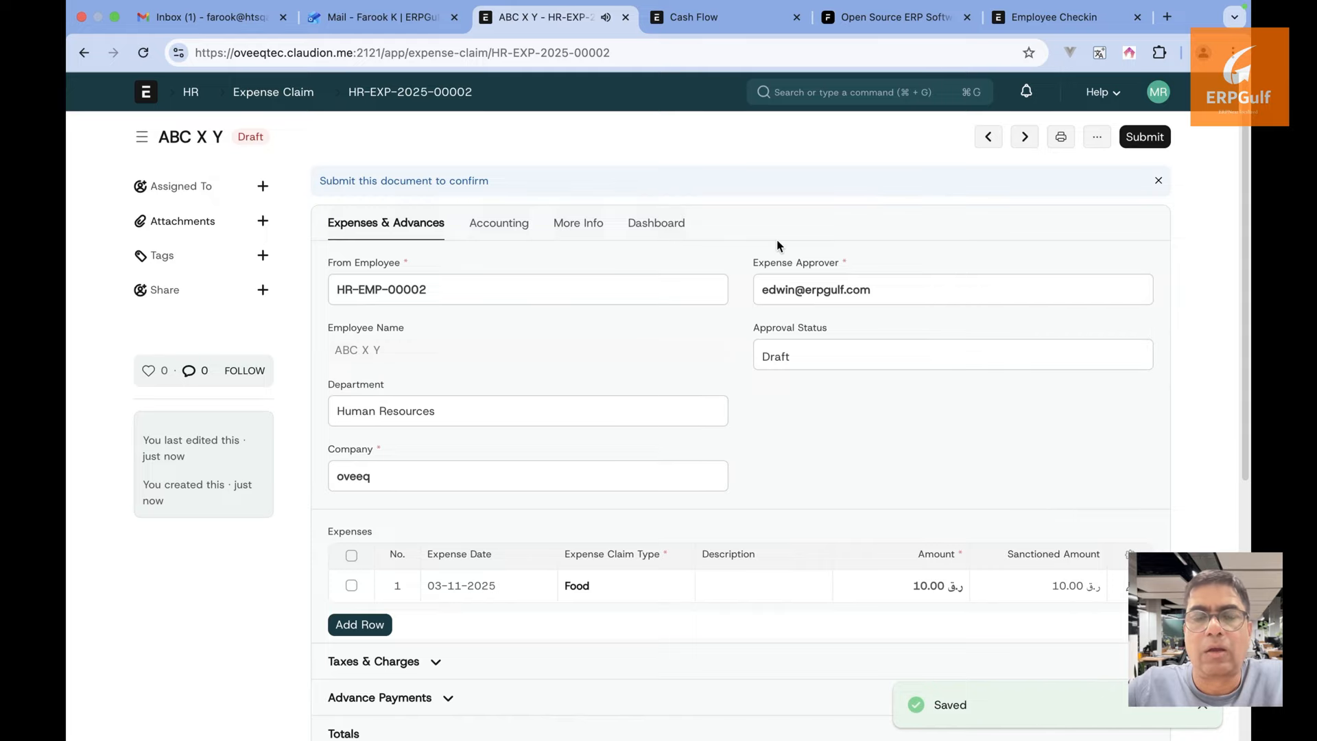
{"action": "scroll", "coordinate": [778, 245], "scroll_direction": "down", "scroll_amount": 2}
{"action": "scroll", "coordinate": [779, 245], "scroll_direction": "up", "scroll_amount": 3}
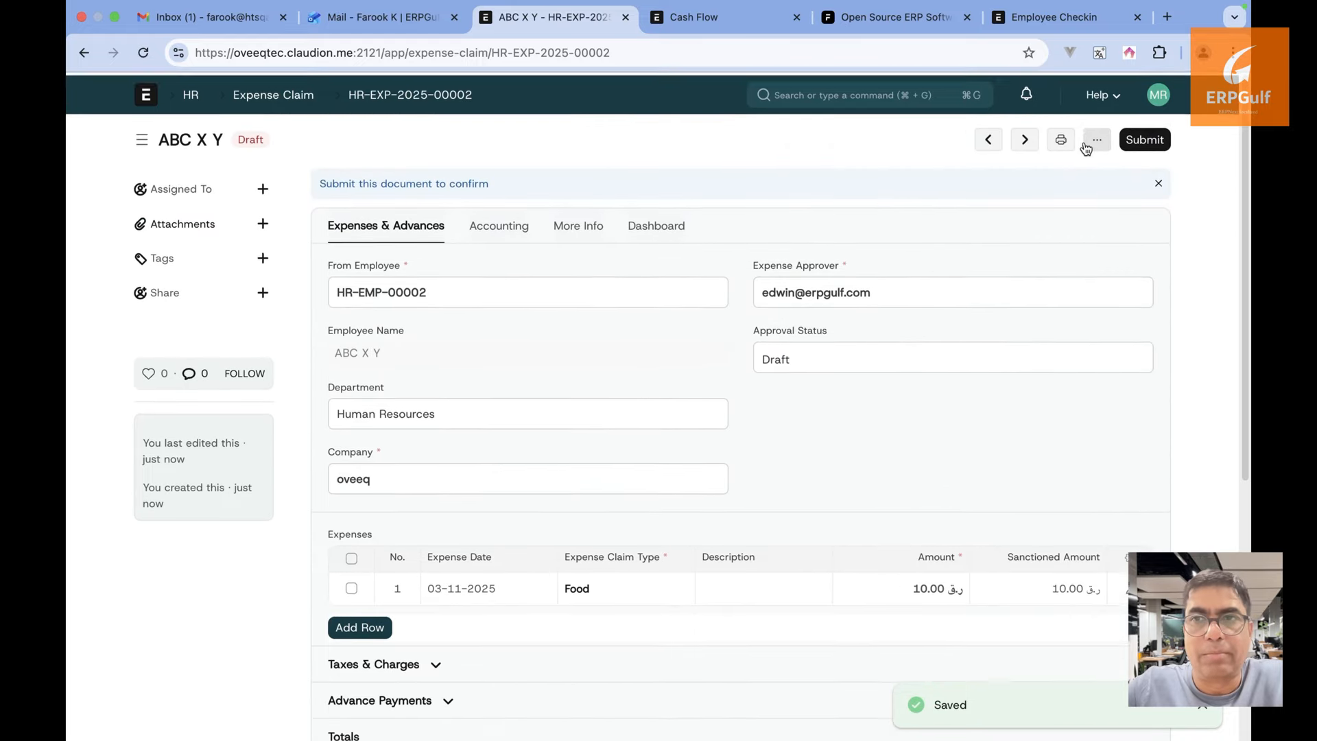
Attempt to submit the claim, dismiss the missing Payable Account error, and go back
{"action": "left_click", "coordinate": [1143, 141]}
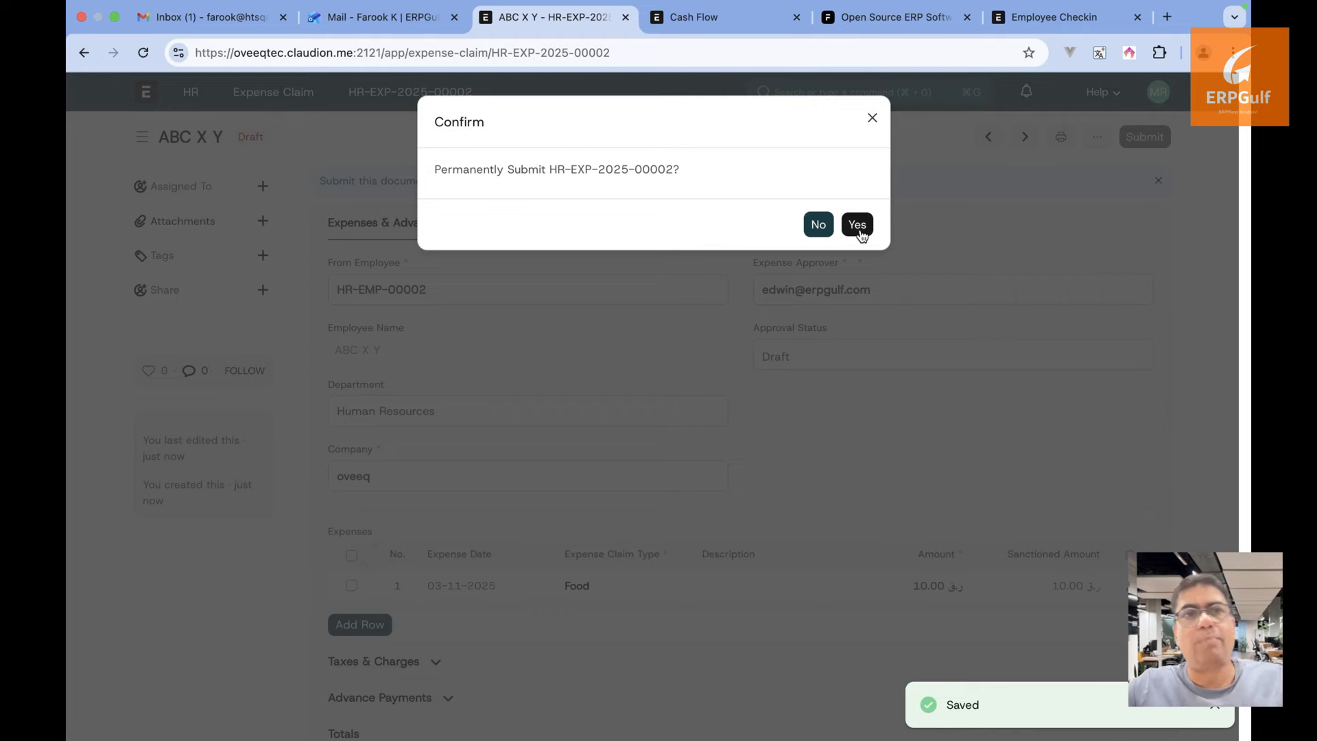
{"action": "left_click", "coordinate": [859, 224]}
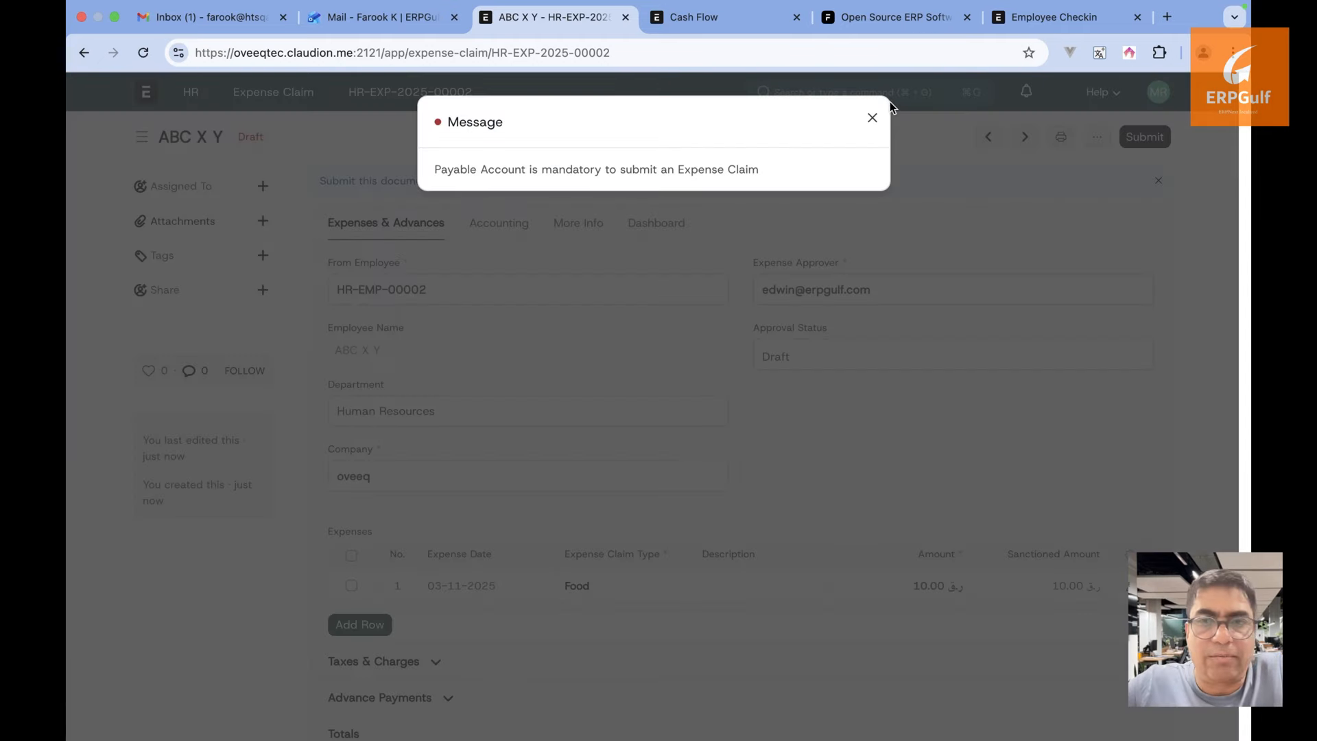
{"action": "left_click", "coordinate": [872, 118]}
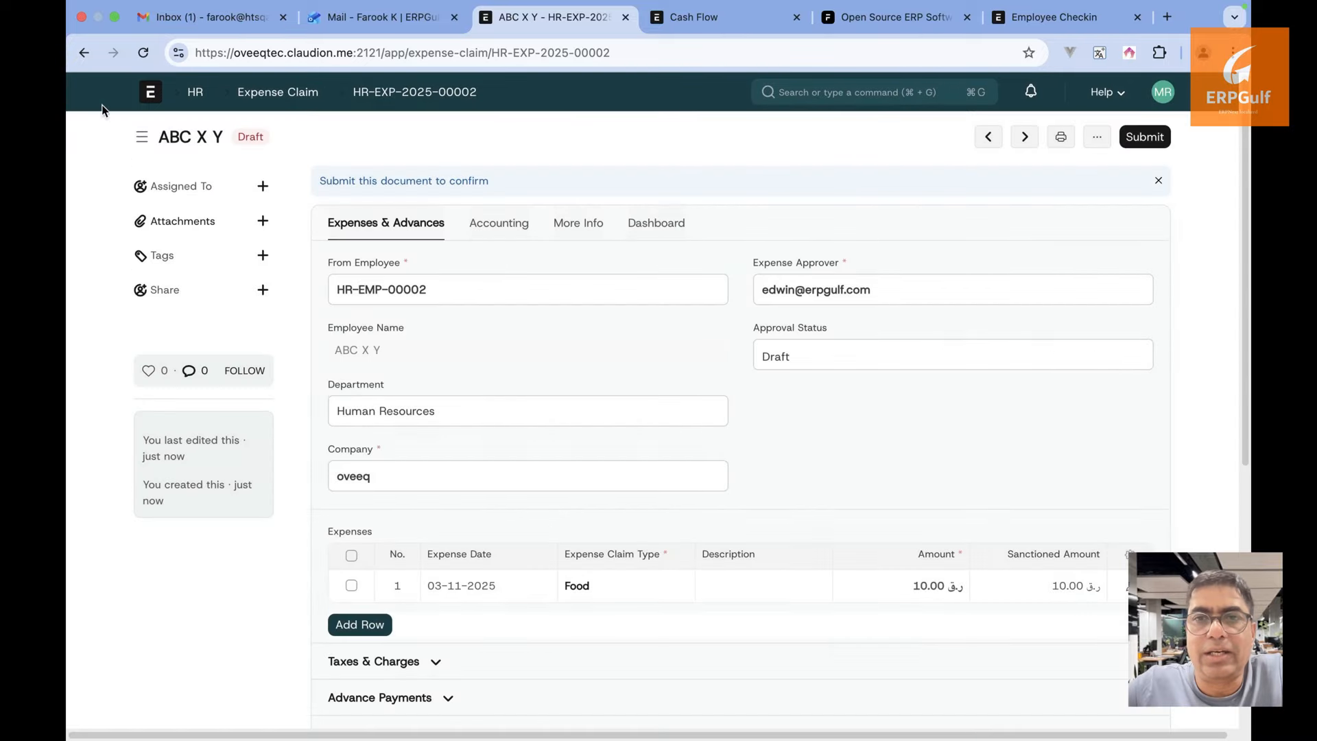
{"action": "left_click", "coordinate": [83, 52]}
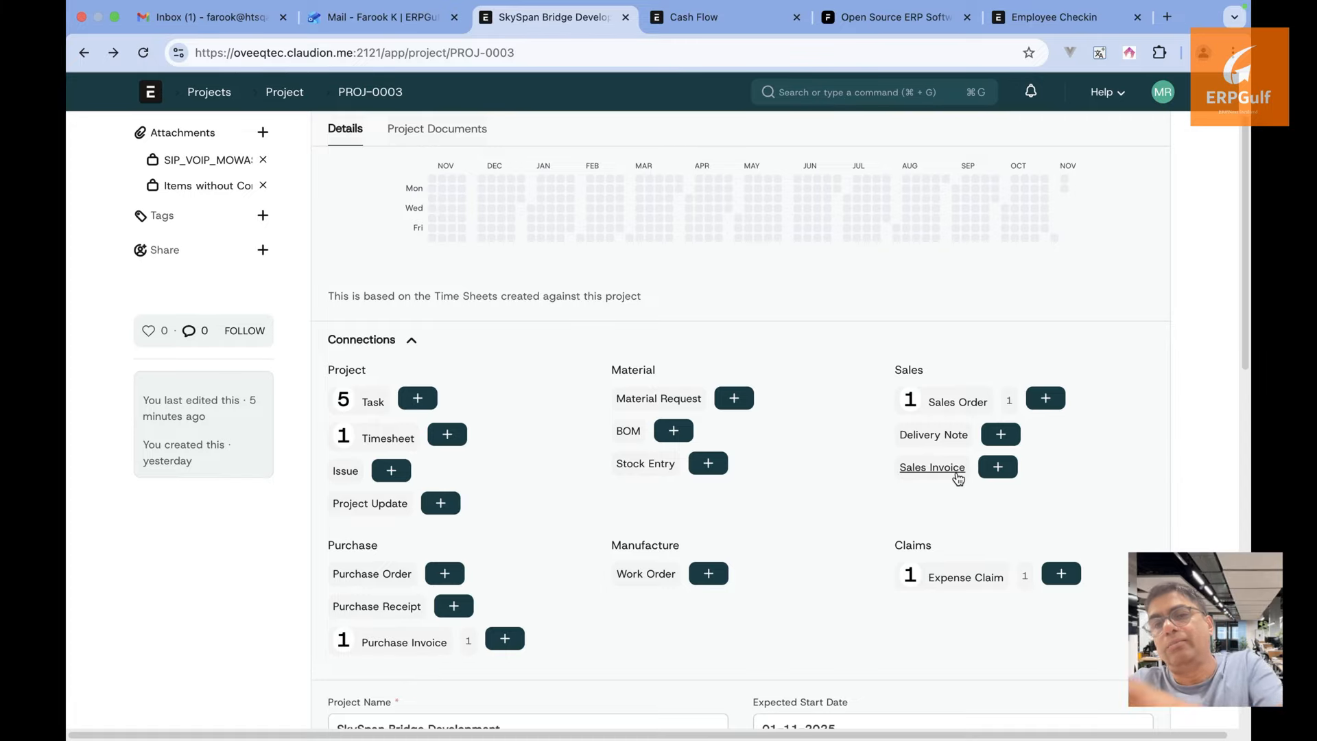
{"action": "key", "text": "super+Tab"}
{"action": "key", "text": "super+Tab"}
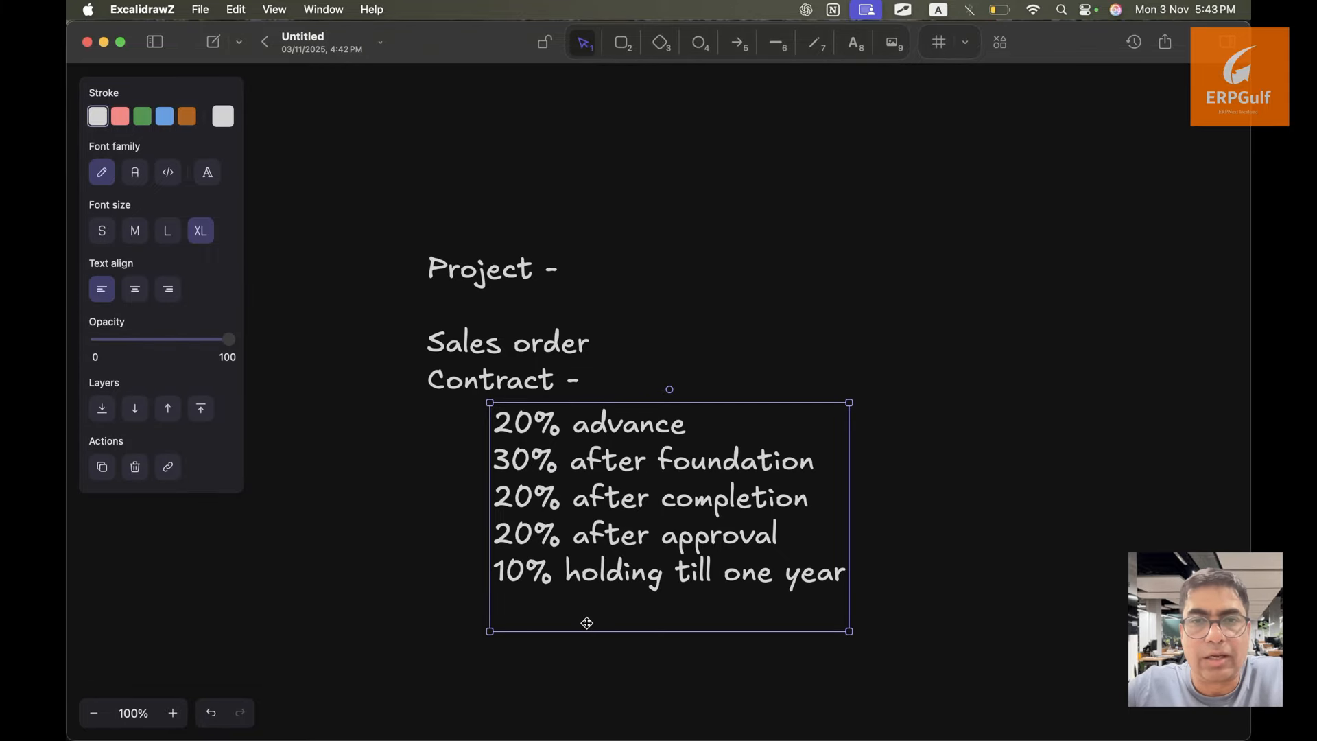
{"action": "key", "text": "super+Tab"}
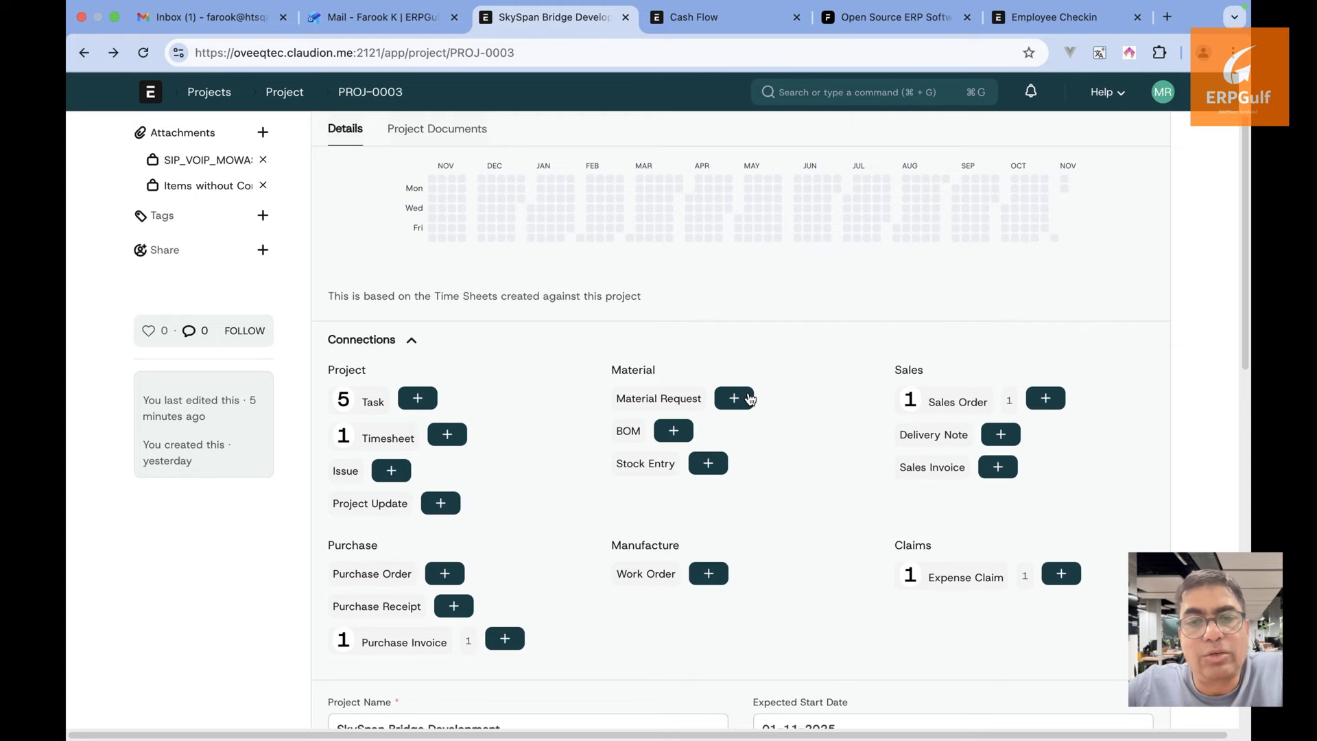
Create a material request for Pen with Required By set to today and save it
{"action": "left_click", "coordinate": [735, 397]}
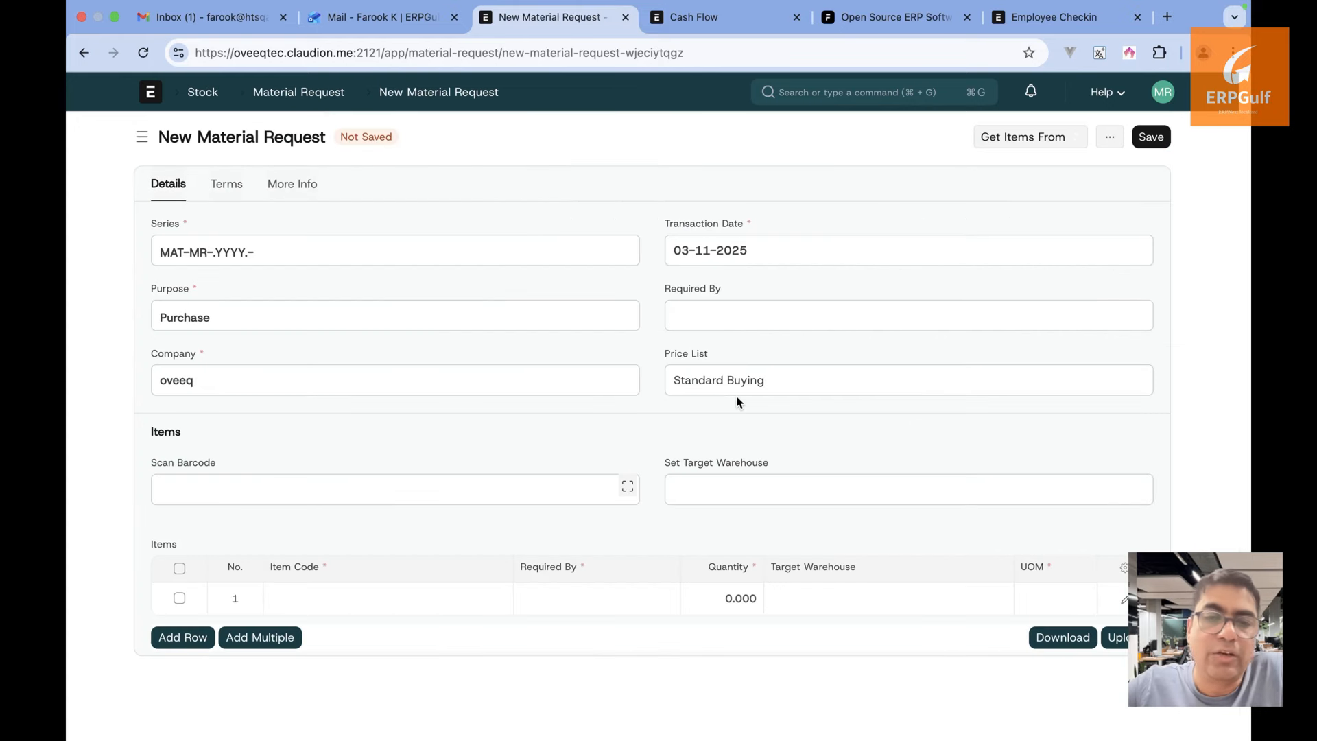
{"action": "left_click", "coordinate": [461, 605]}
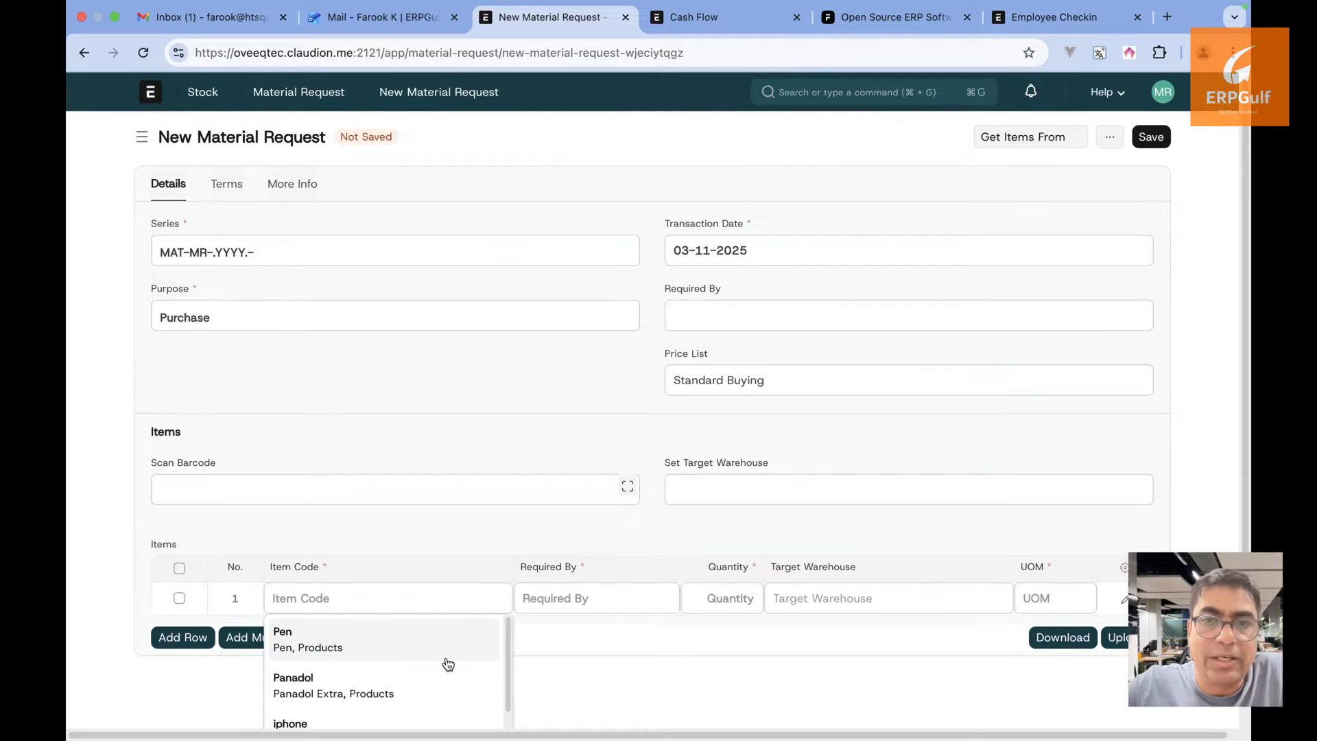
{"action": "left_click", "coordinate": [443, 655]}
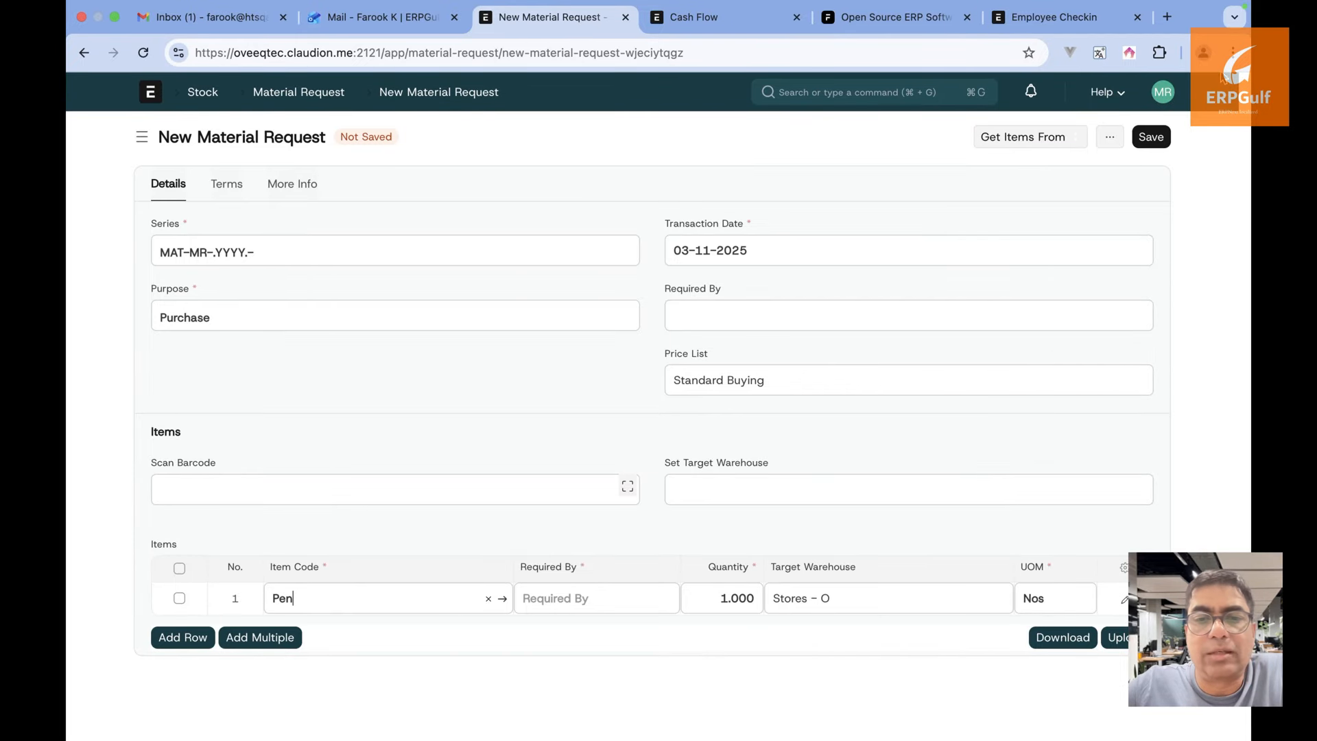
{"action": "left_click", "coordinate": [1150, 137]}
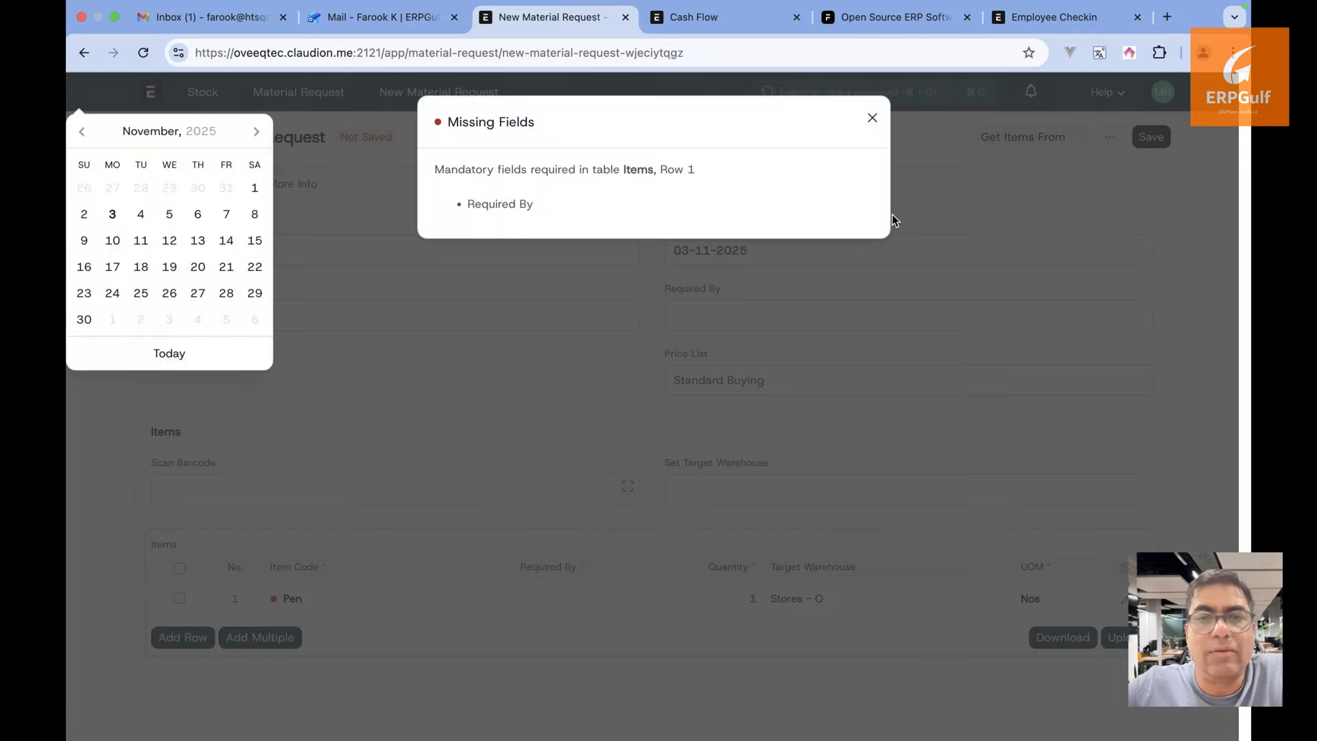
{"action": "left_click", "coordinate": [170, 358]}
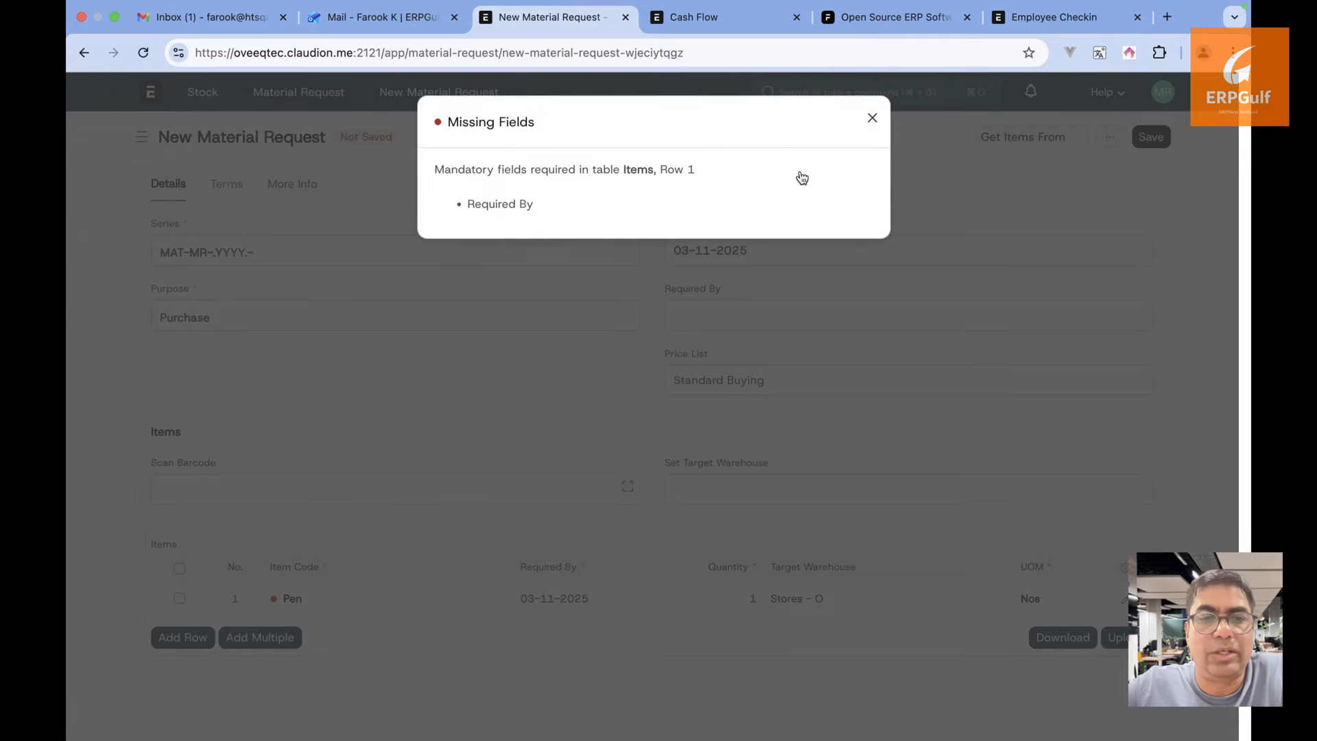
{"action": "left_click", "coordinate": [871, 119]}
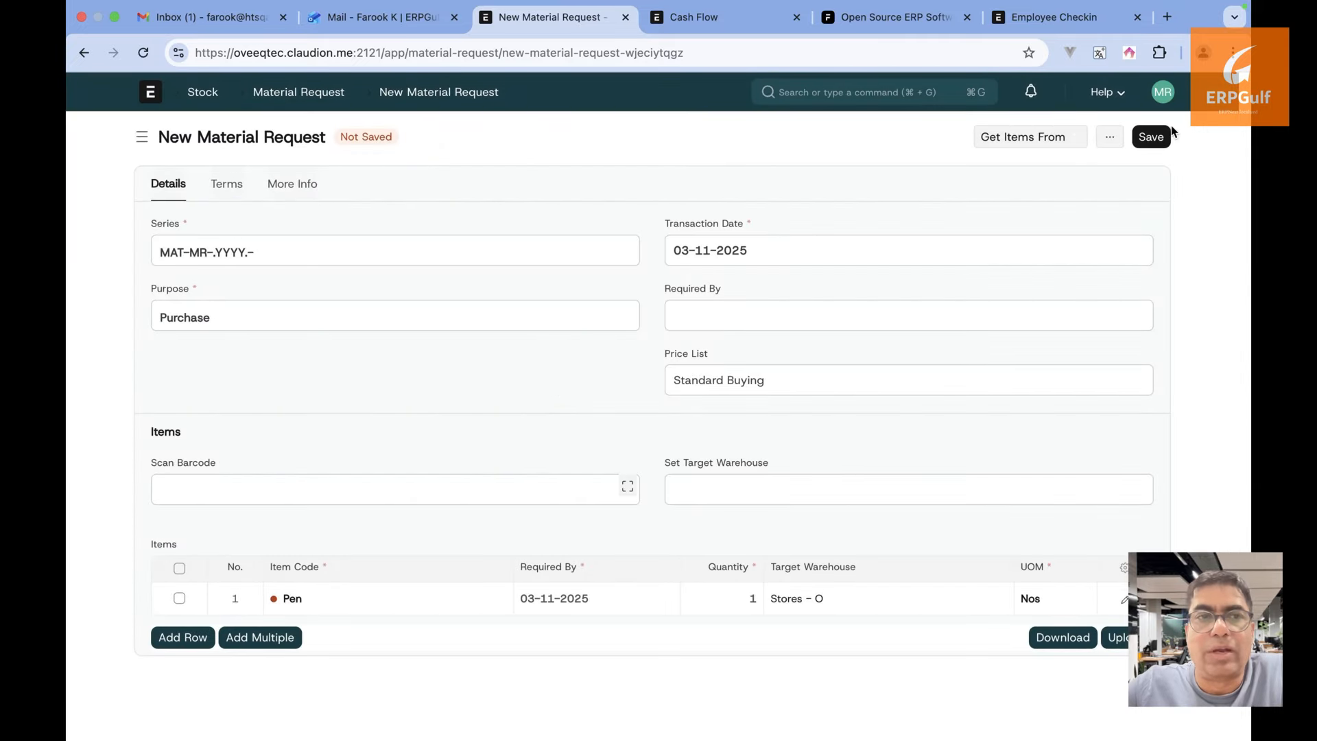
{"action": "left_click", "coordinate": [1151, 137]}
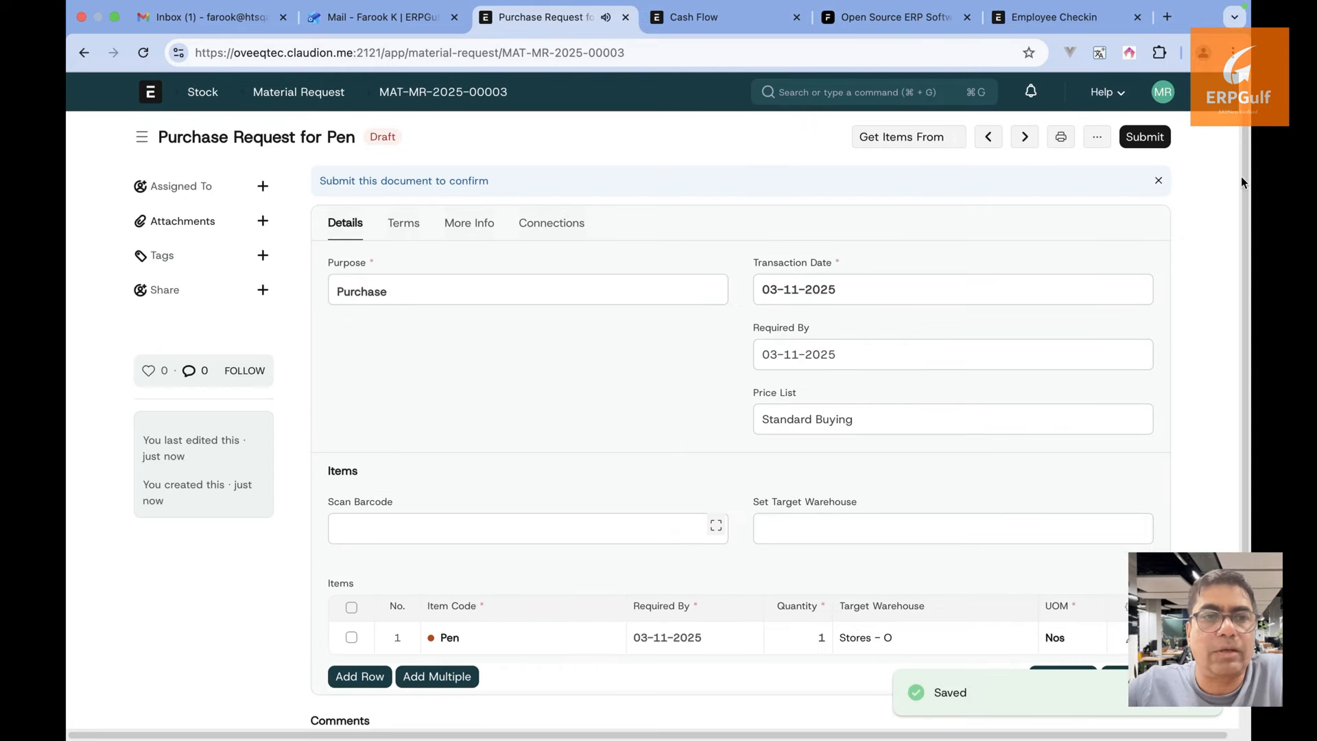
Submit the Pen purchase request and return to the project
{"action": "left_click", "coordinate": [1158, 141]}
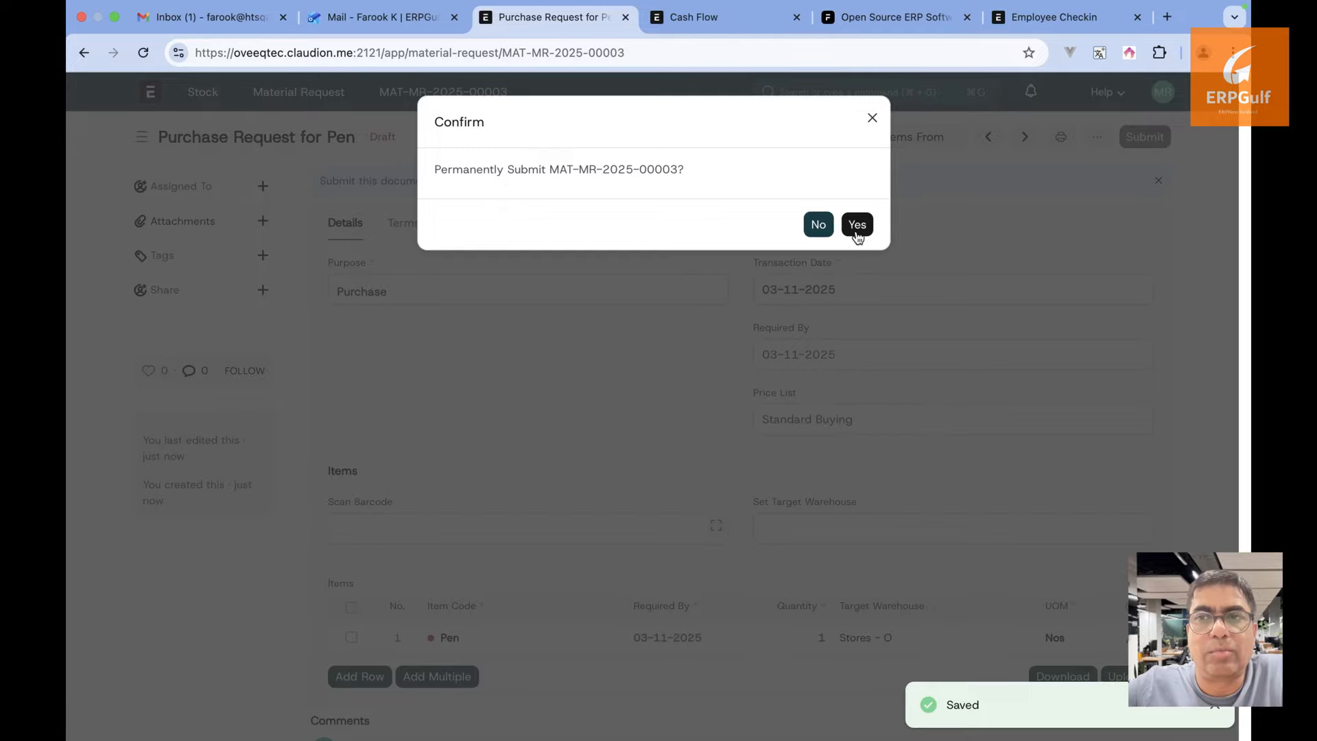
{"action": "left_click", "coordinate": [857, 226]}
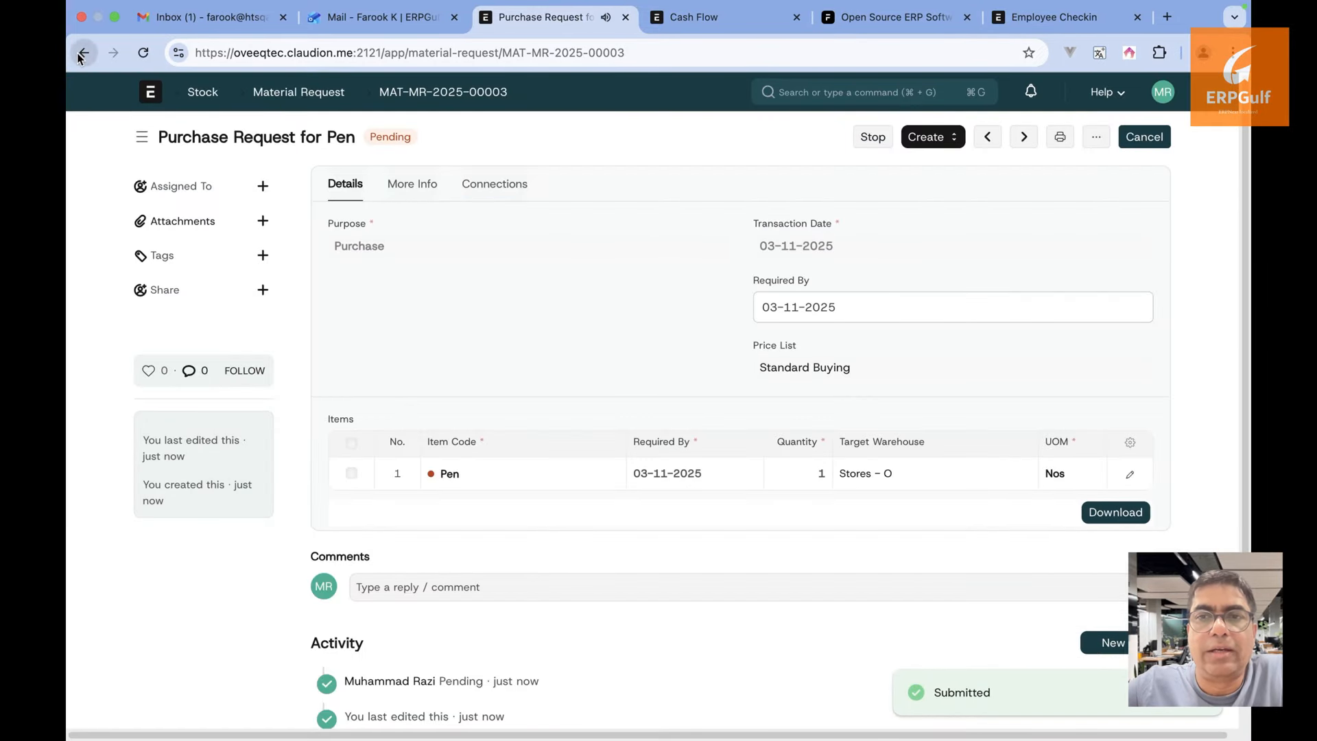
{"action": "left_click", "coordinate": [81, 53]}
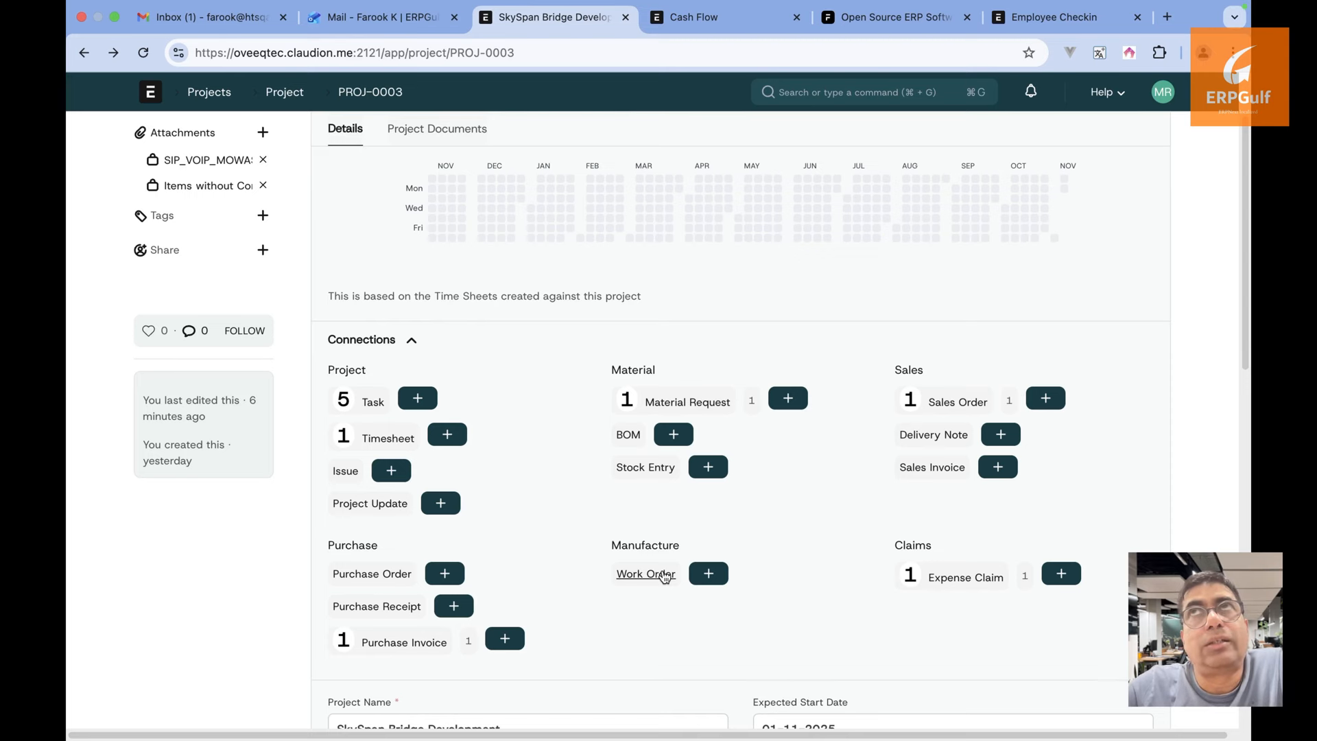
Start a new Work Order from the project's Manufacture connections
{"action": "left_click", "coordinate": [664, 575]}
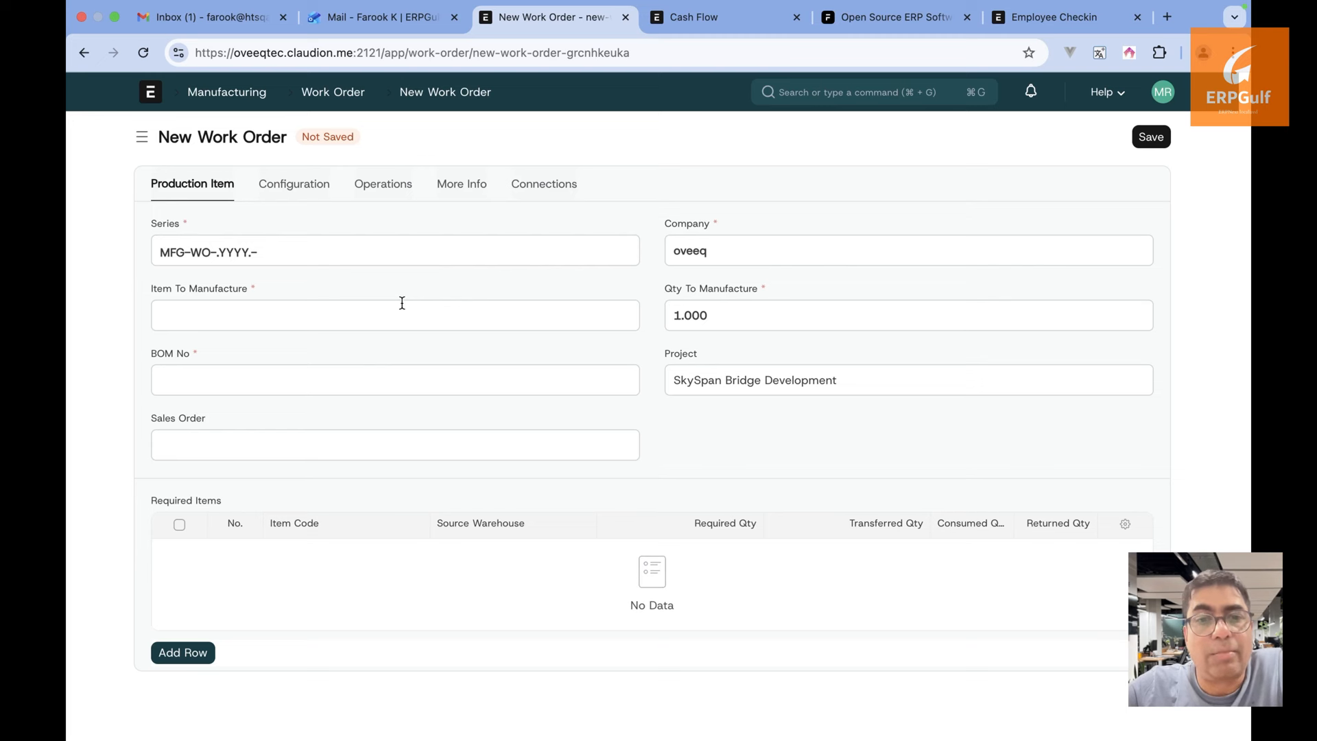
Set Item To Manufacture to Concrete (M25 Grade) and Project to SkySpan Bridge Development
{"action": "left_click", "coordinate": [402, 302]}
{"action": "scroll", "coordinate": [373, 432], "scroll_direction": "down", "scroll_amount": 3}
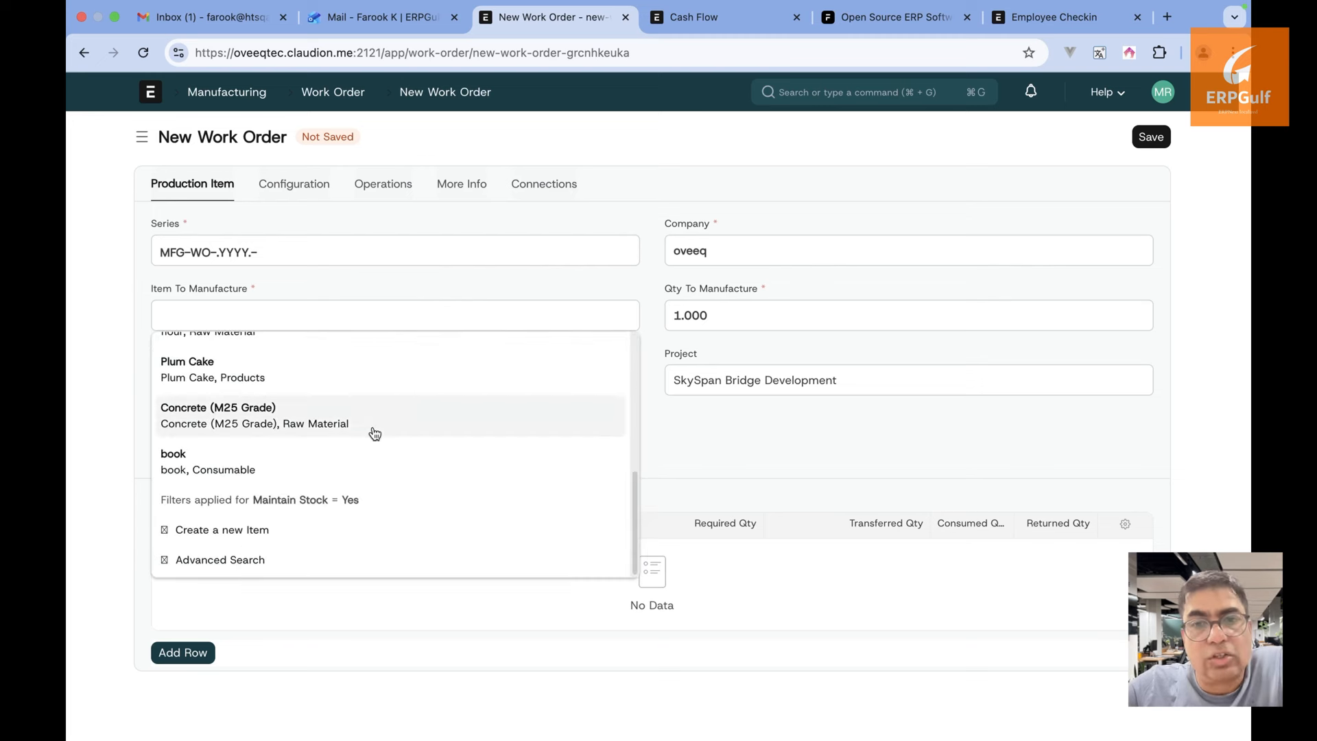
{"action": "left_click", "coordinate": [385, 409]}
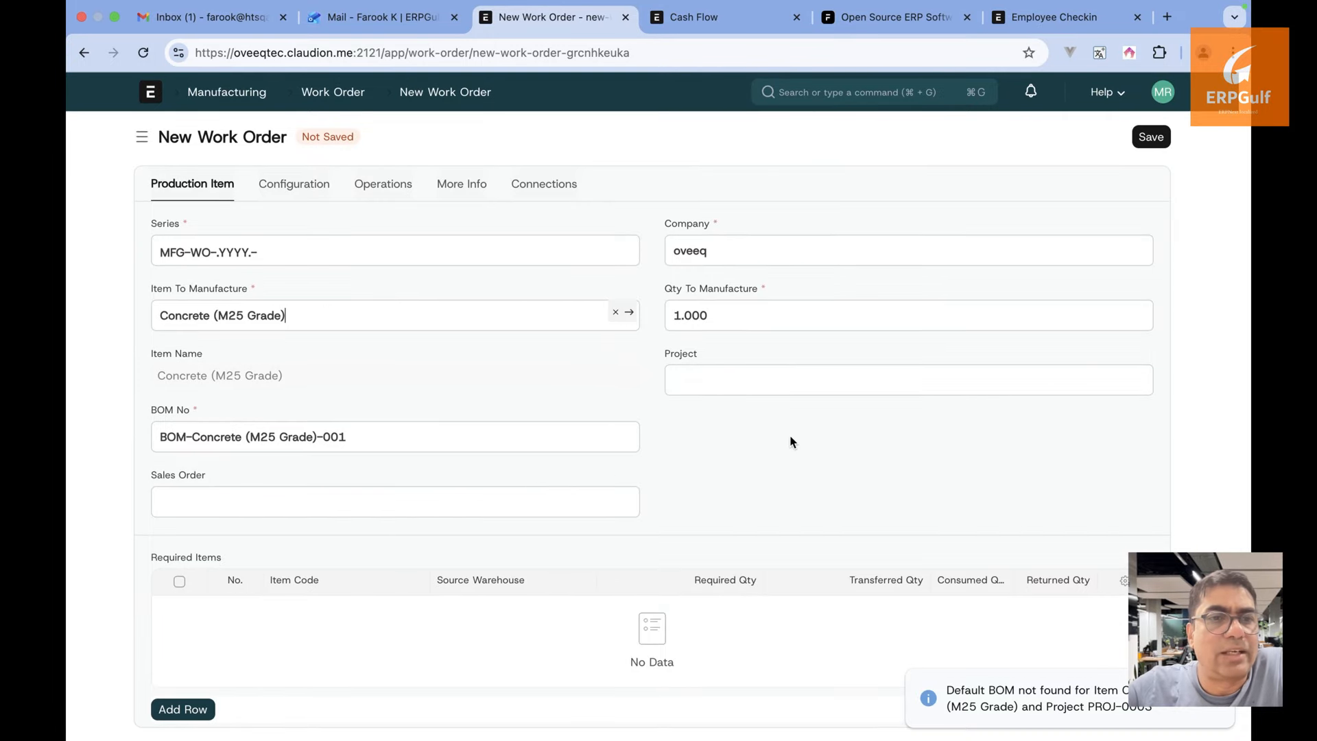
{"action": "left_click", "coordinate": [775, 382]}
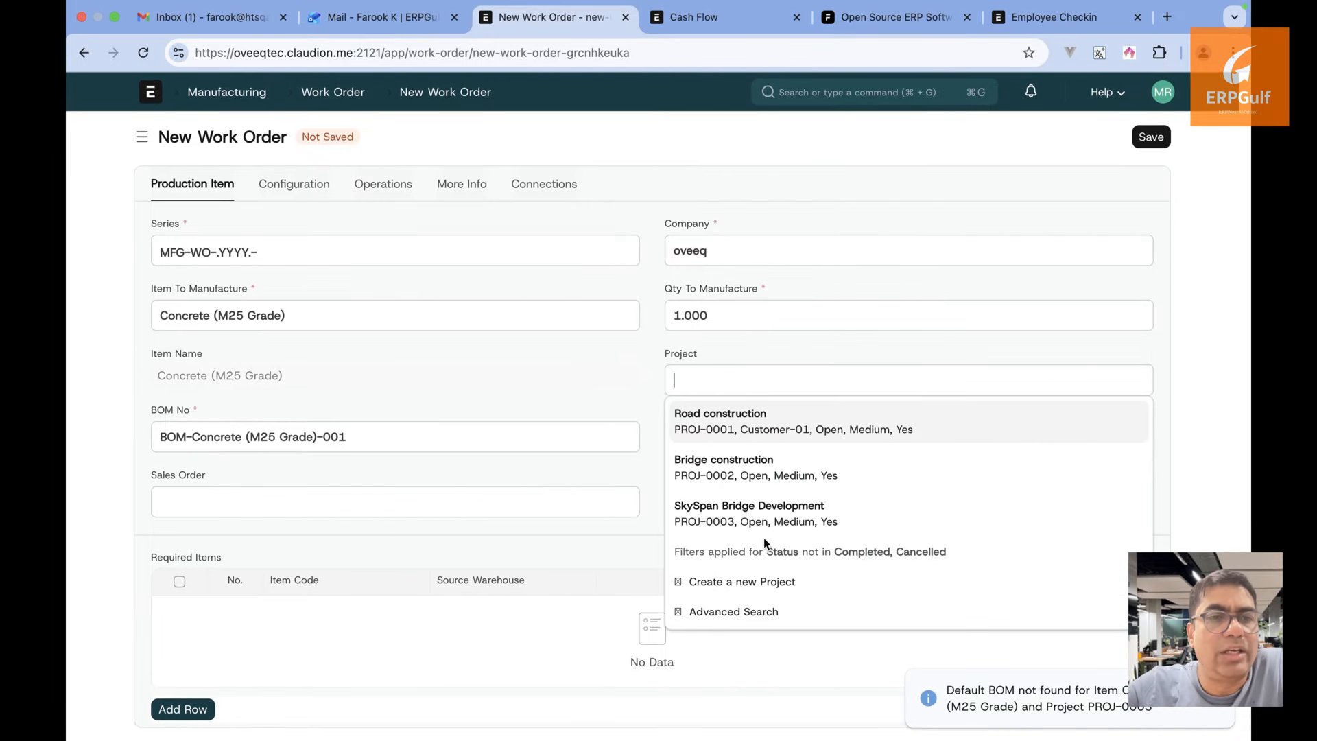
{"action": "left_click", "coordinate": [755, 513]}
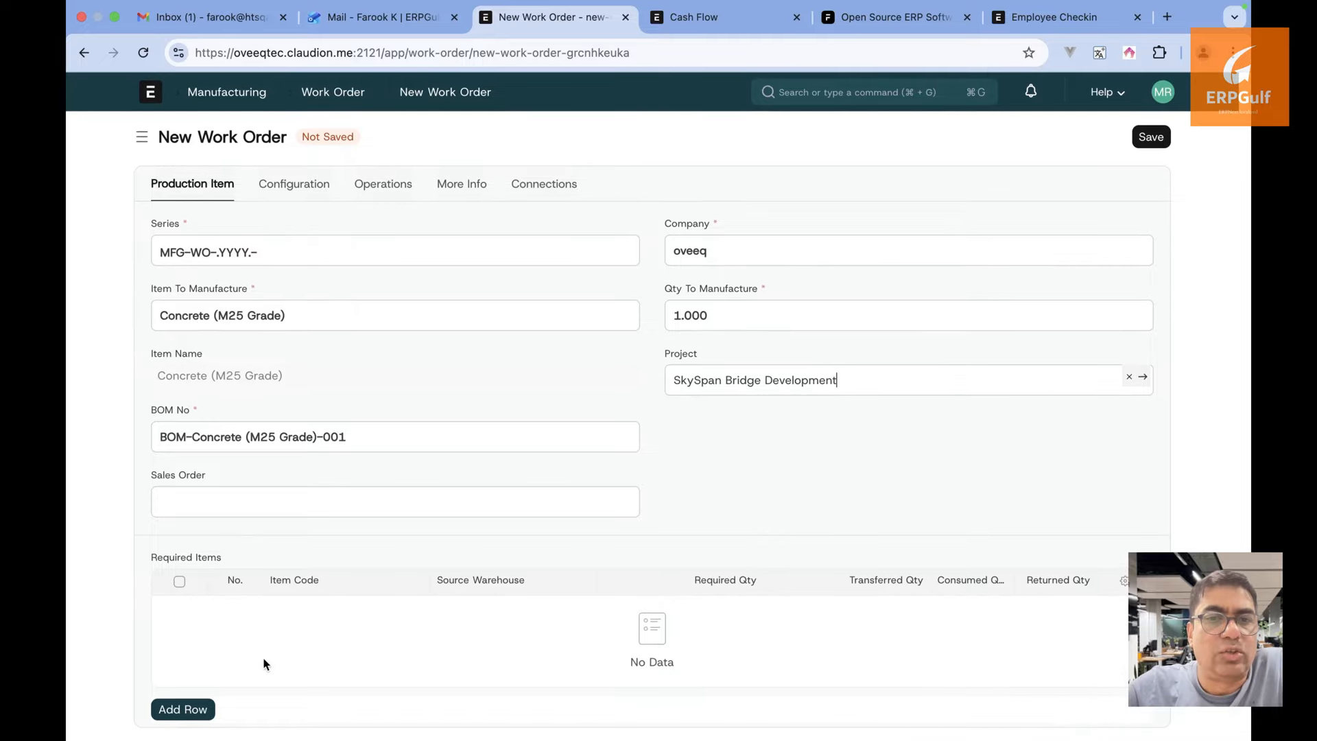
Add a Cashew Nut required-item row; saving fails for missing warehouses
{"action": "left_click", "coordinate": [206, 707]}
{"action": "left_click", "coordinate": [330, 619]}
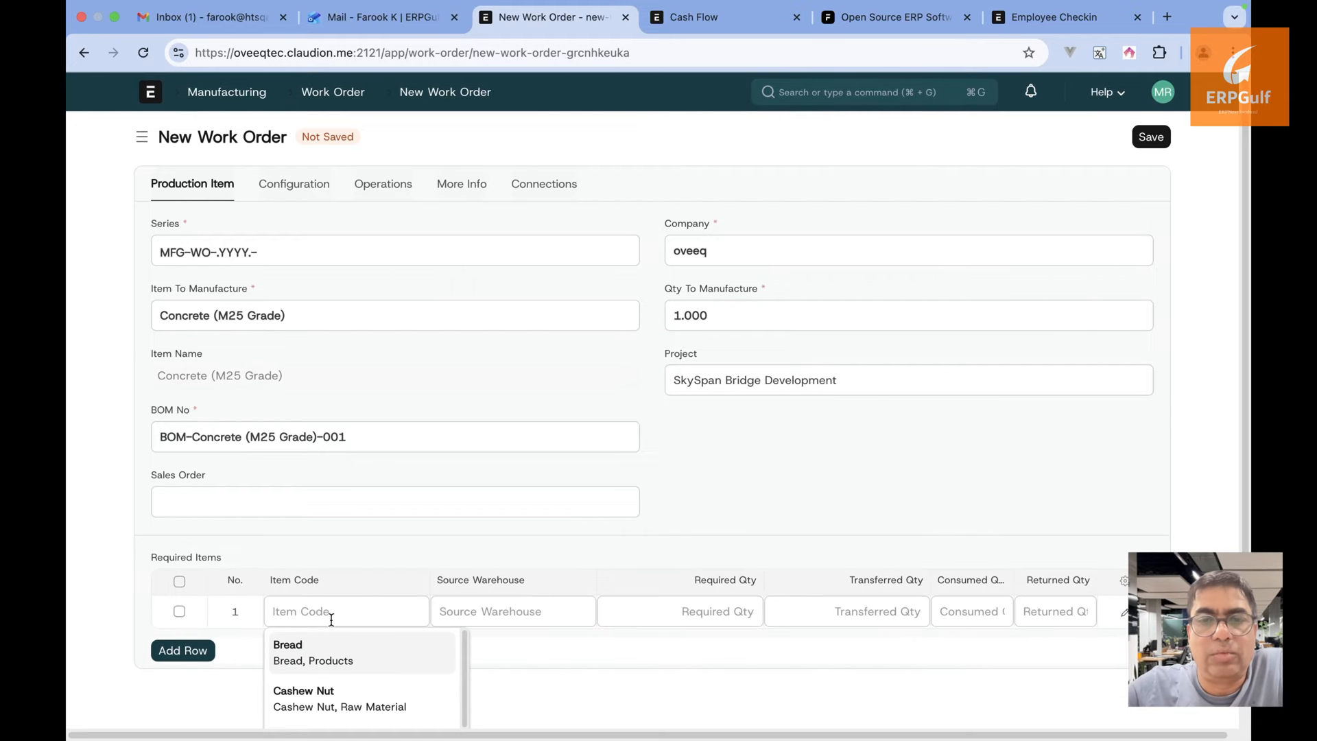
{"action": "scroll", "coordinate": [334, 704], "scroll_direction": "down", "scroll_amount": 6}
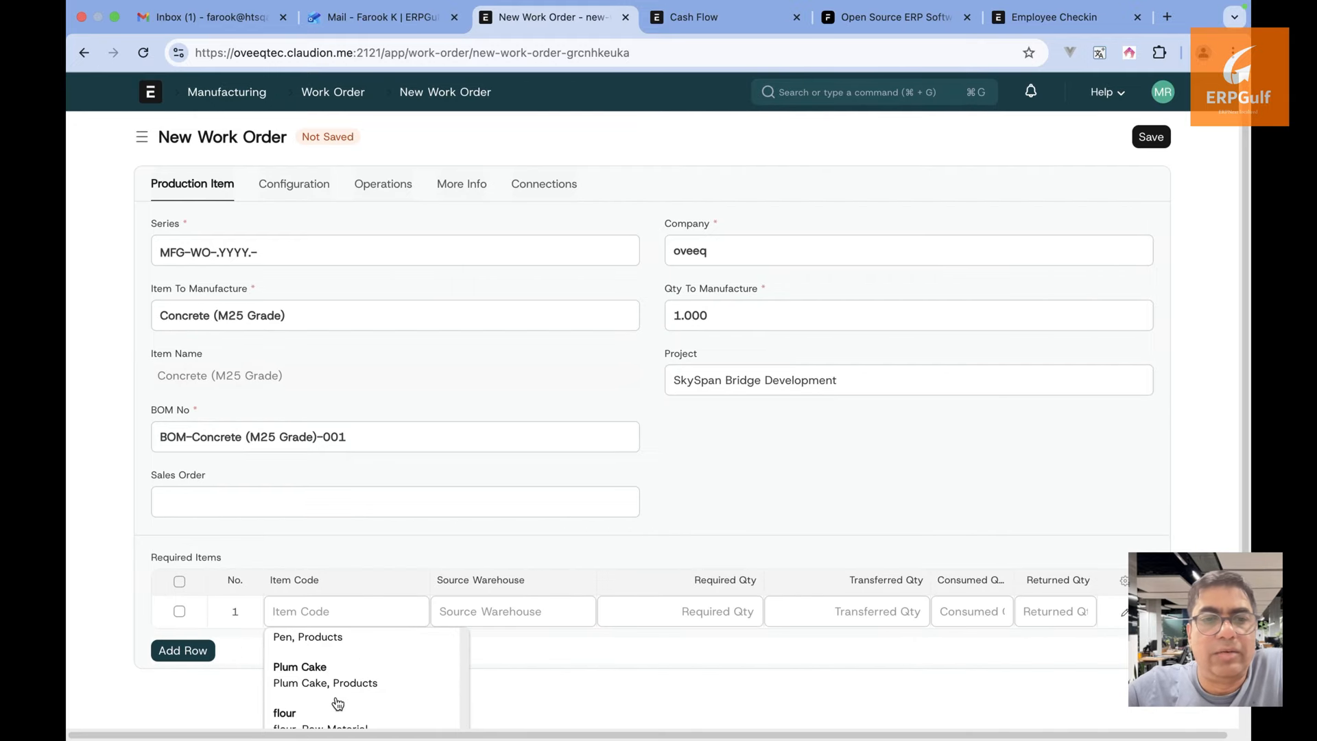
{"action": "scroll", "coordinate": [336, 703], "scroll_direction": "up", "scroll_amount": 5}
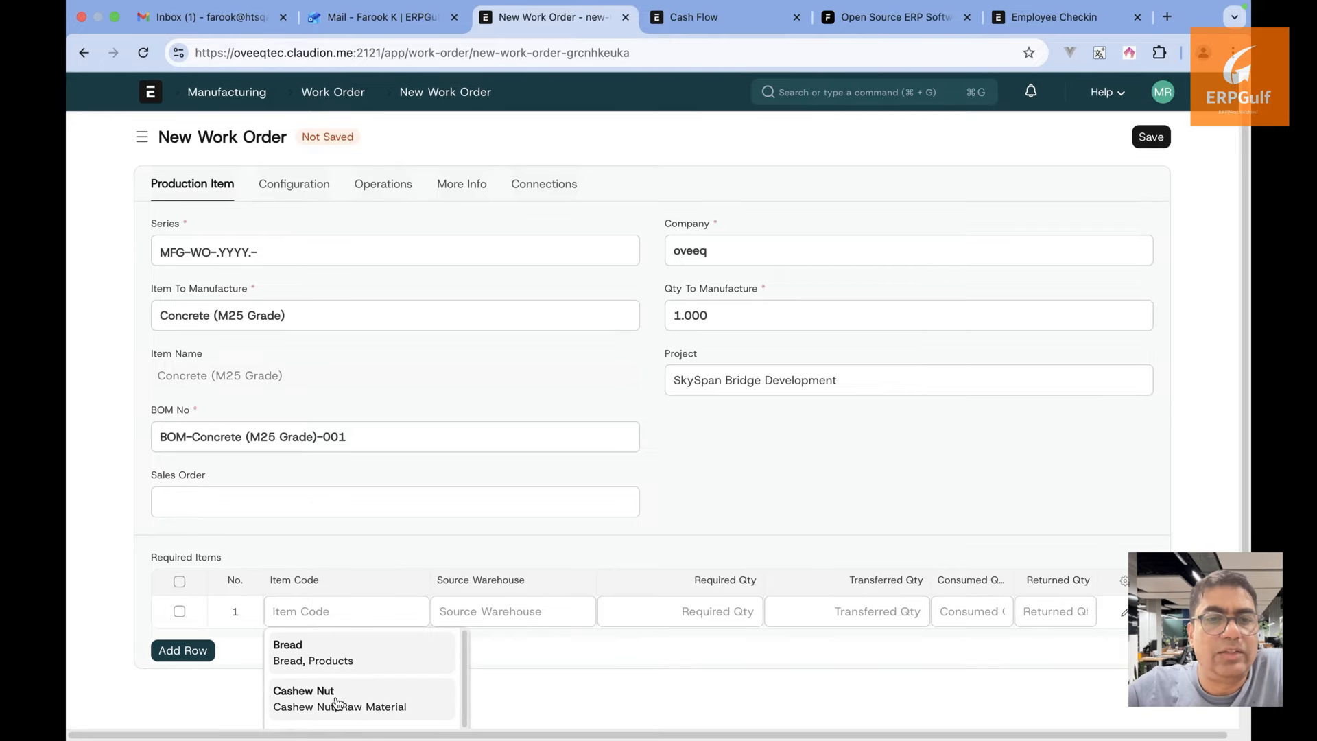
{"action": "left_click", "coordinate": [336, 699]}
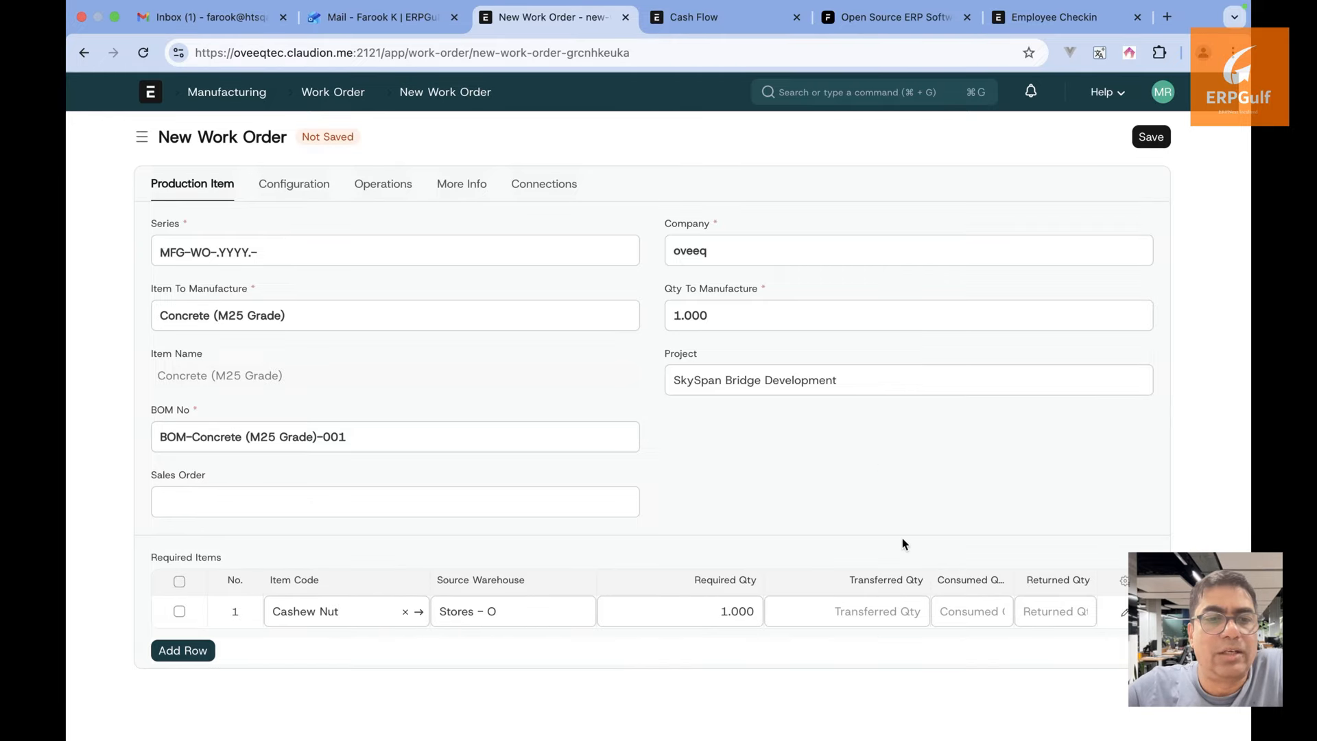
{"action": "left_click", "coordinate": [1151, 138]}
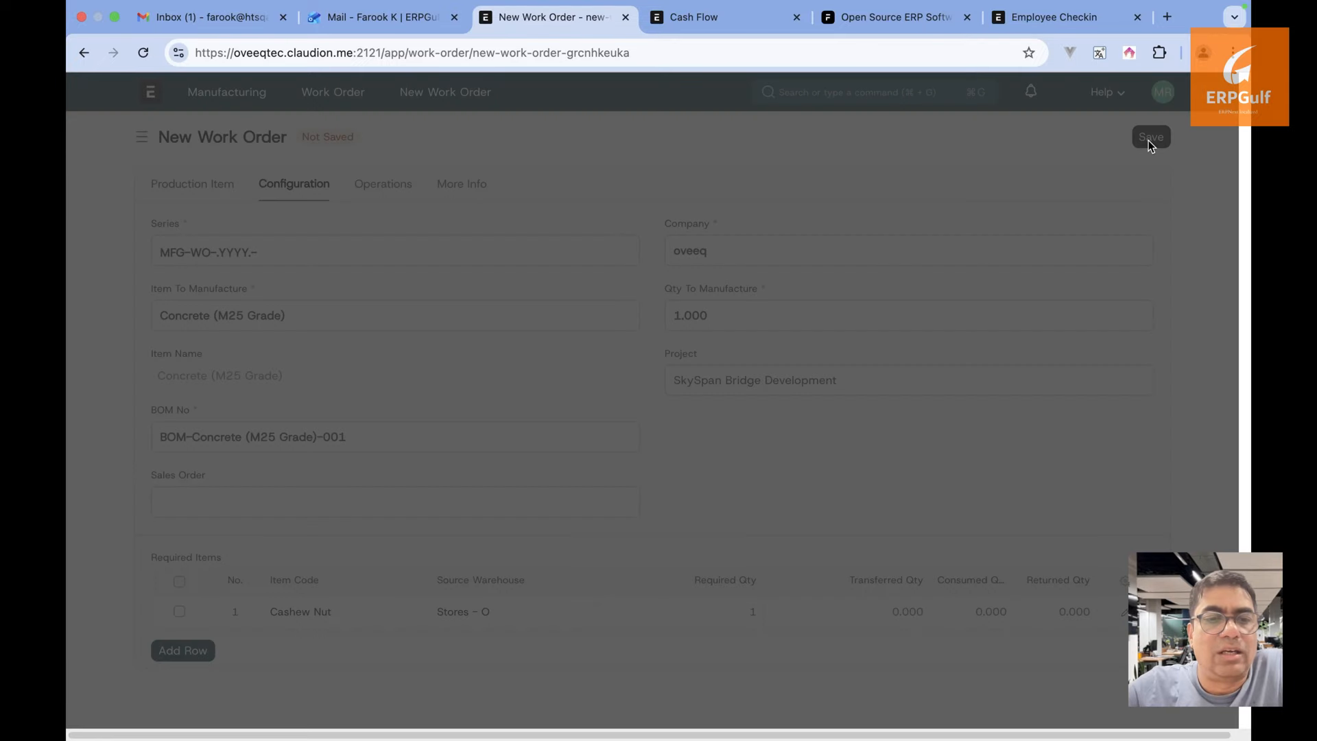
{"action": "left_click", "coordinate": [873, 121]}
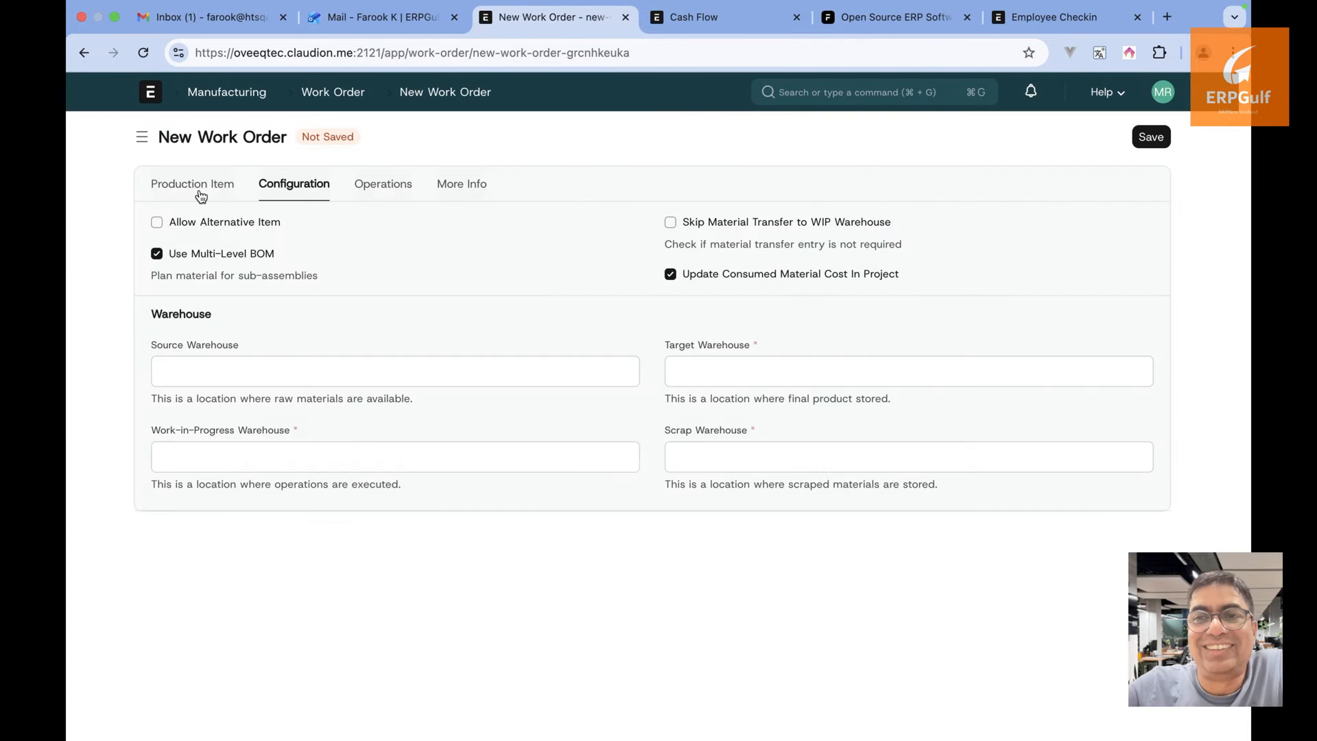
Review the work order's production item, warehouses and Operations, then return to the project
{"action": "left_click", "coordinate": [200, 196]}
{"action": "left_click", "coordinate": [310, 197]}
{"action": "left_click", "coordinate": [371, 198]}
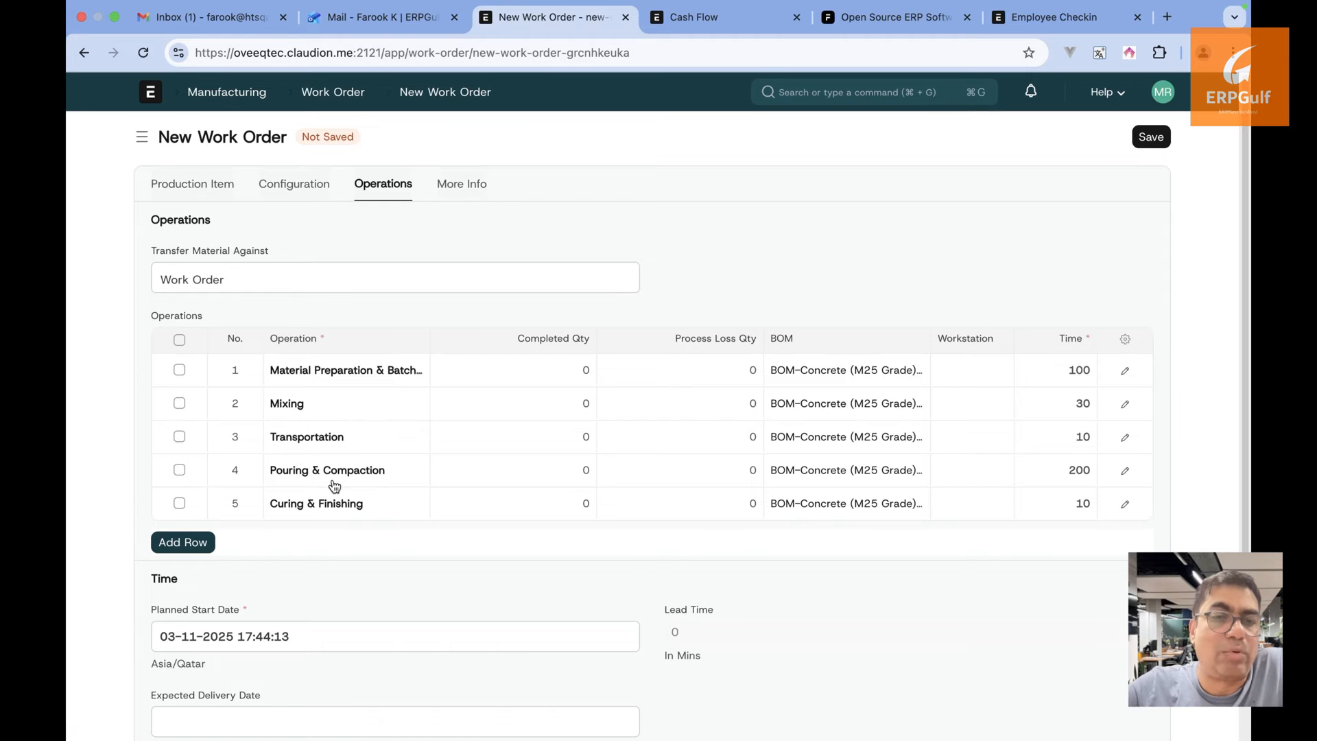
{"action": "left_click", "coordinate": [82, 53]}
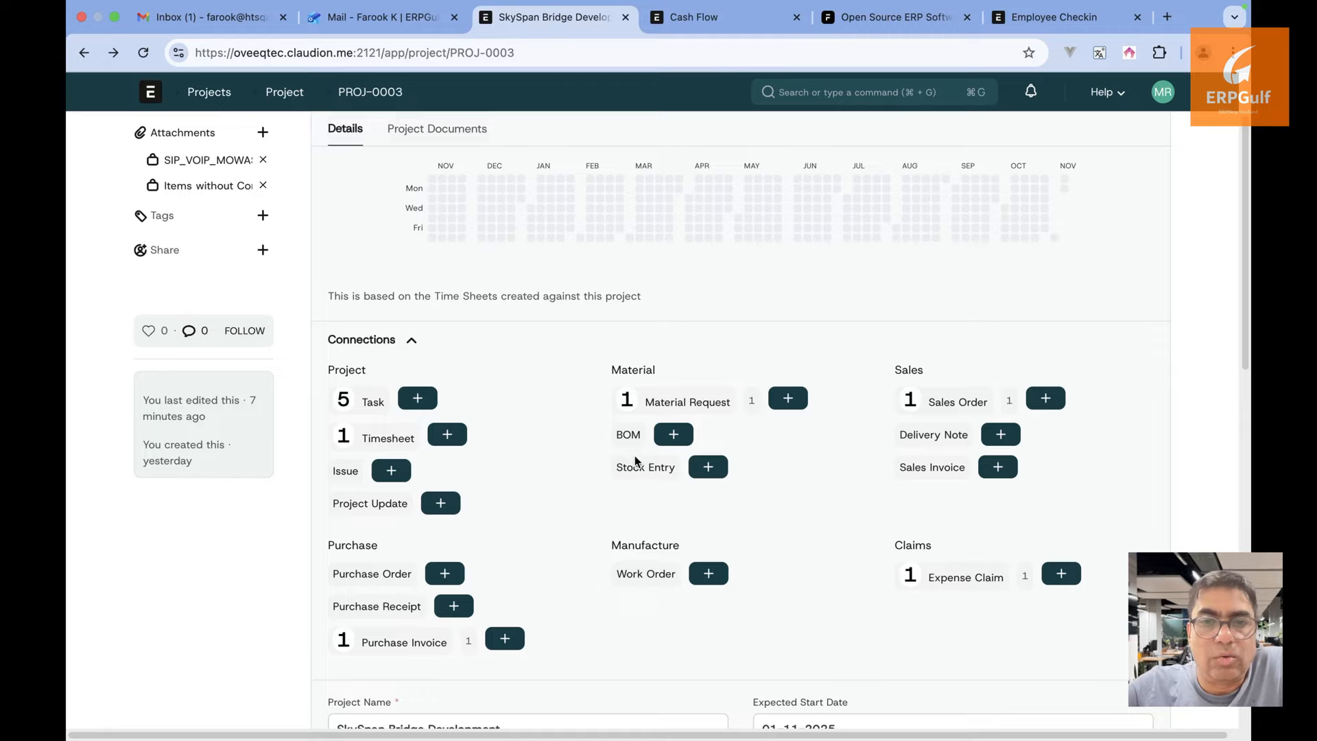
Expand and collapse the project's customer, users and dates sections
{"action": "scroll", "coordinate": [899, 469], "scroll_direction": "down", "scroll_amount": 10}
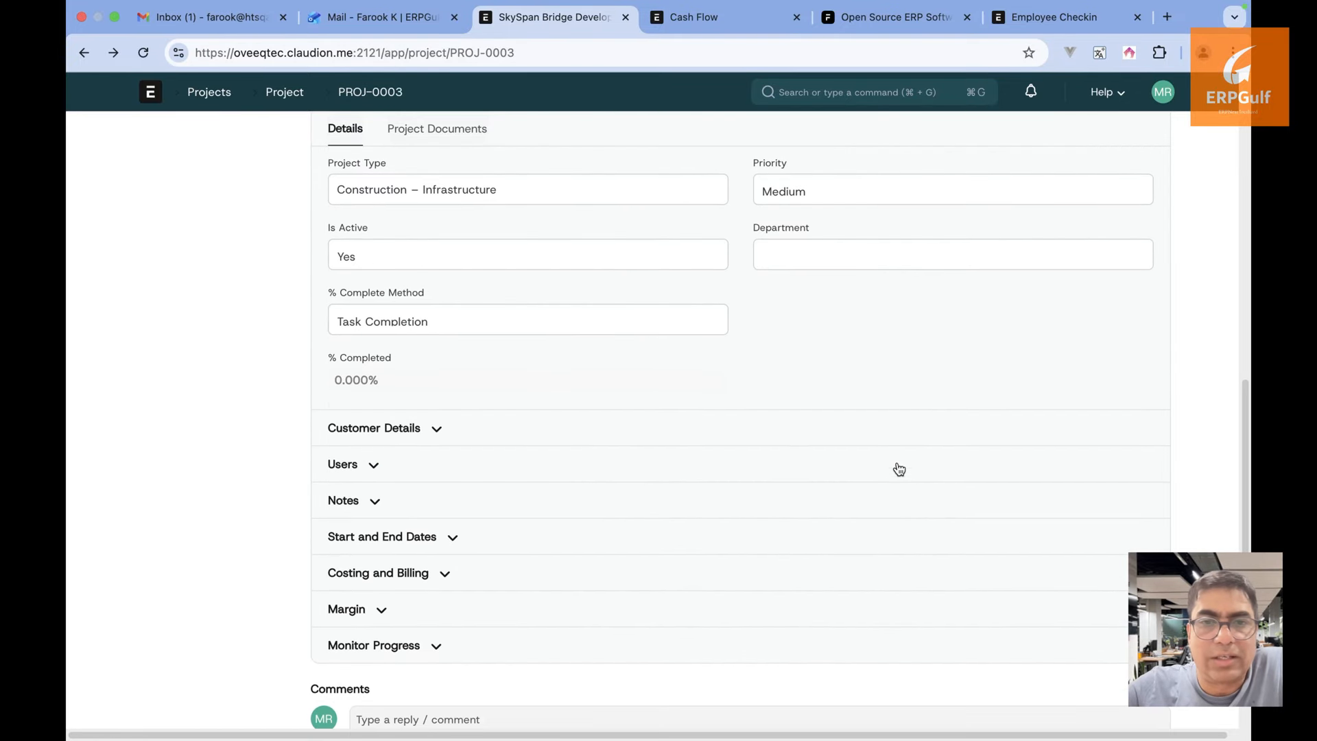
{"action": "left_click", "coordinate": [437, 430]}
{"action": "left_click", "coordinate": [437, 433]}
{"action": "left_click", "coordinate": [374, 466]}
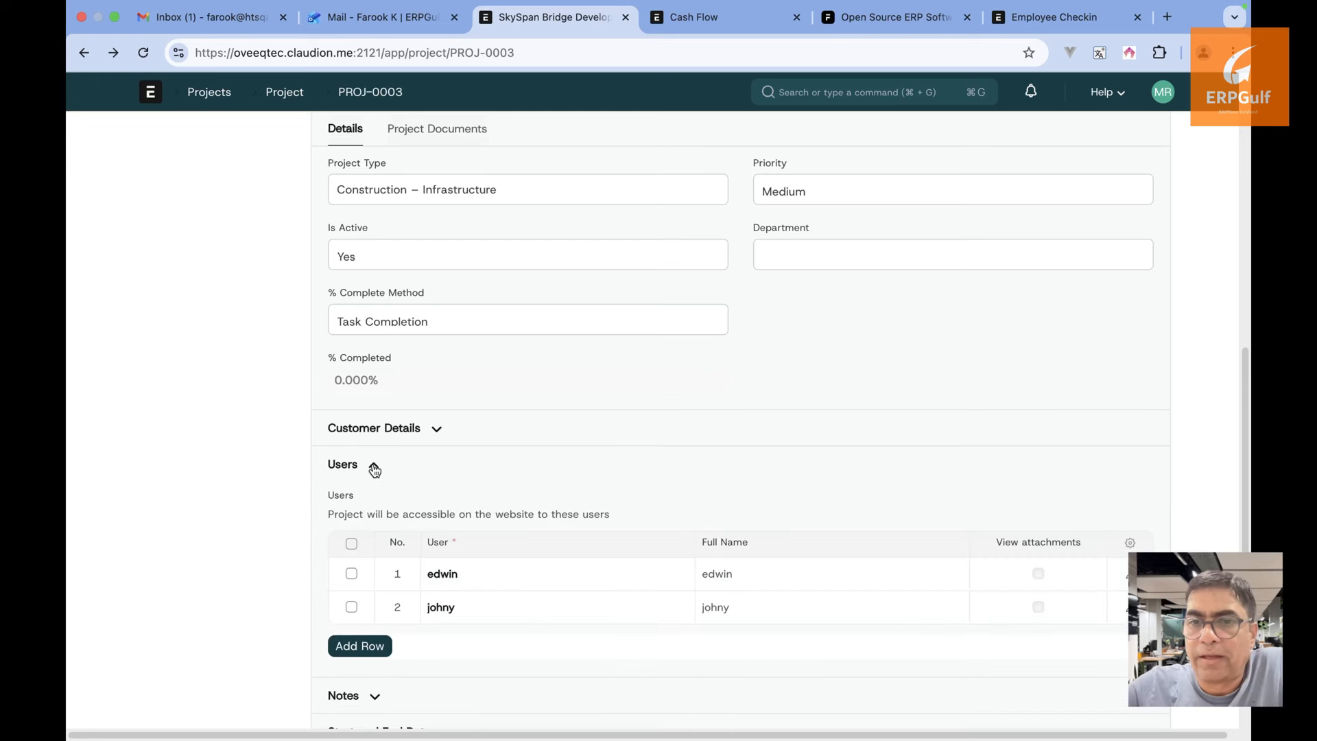
{"action": "scroll", "coordinate": [374, 469], "scroll_direction": "down", "scroll_amount": 1}
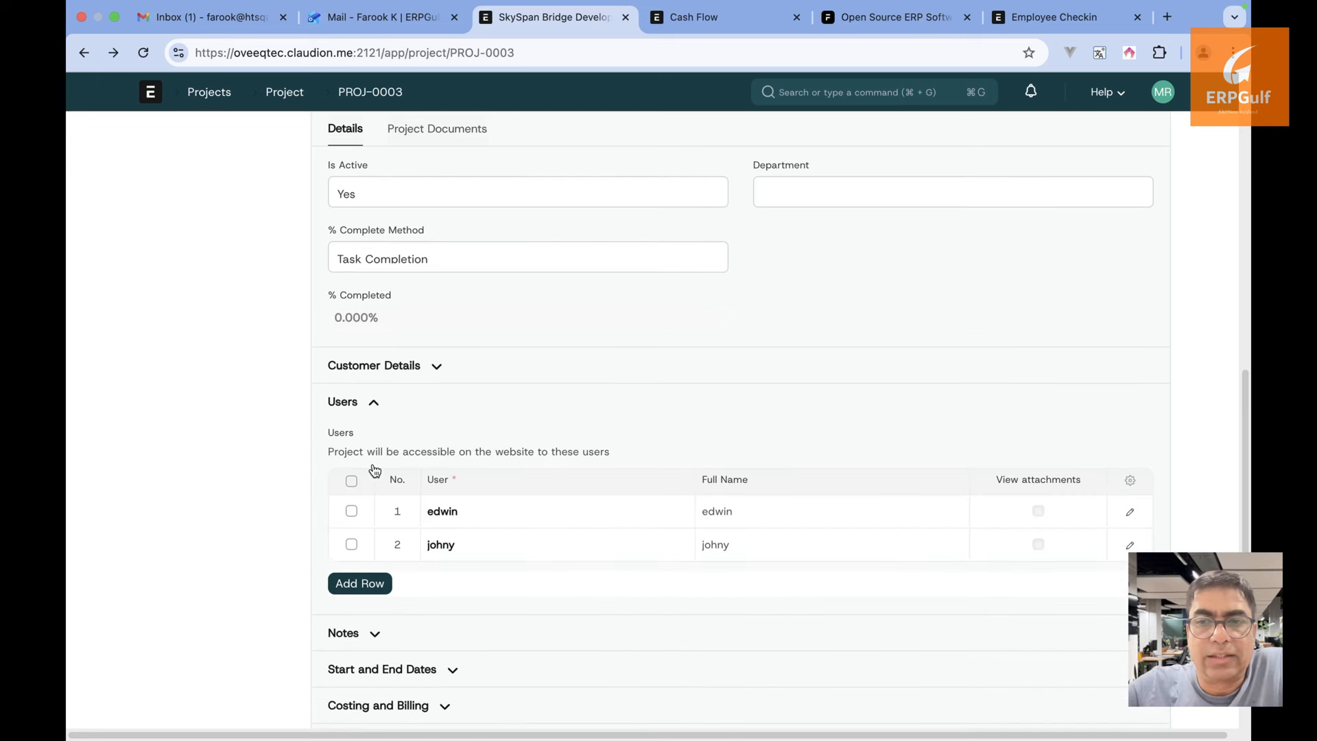
{"action": "left_click", "coordinate": [371, 404]}
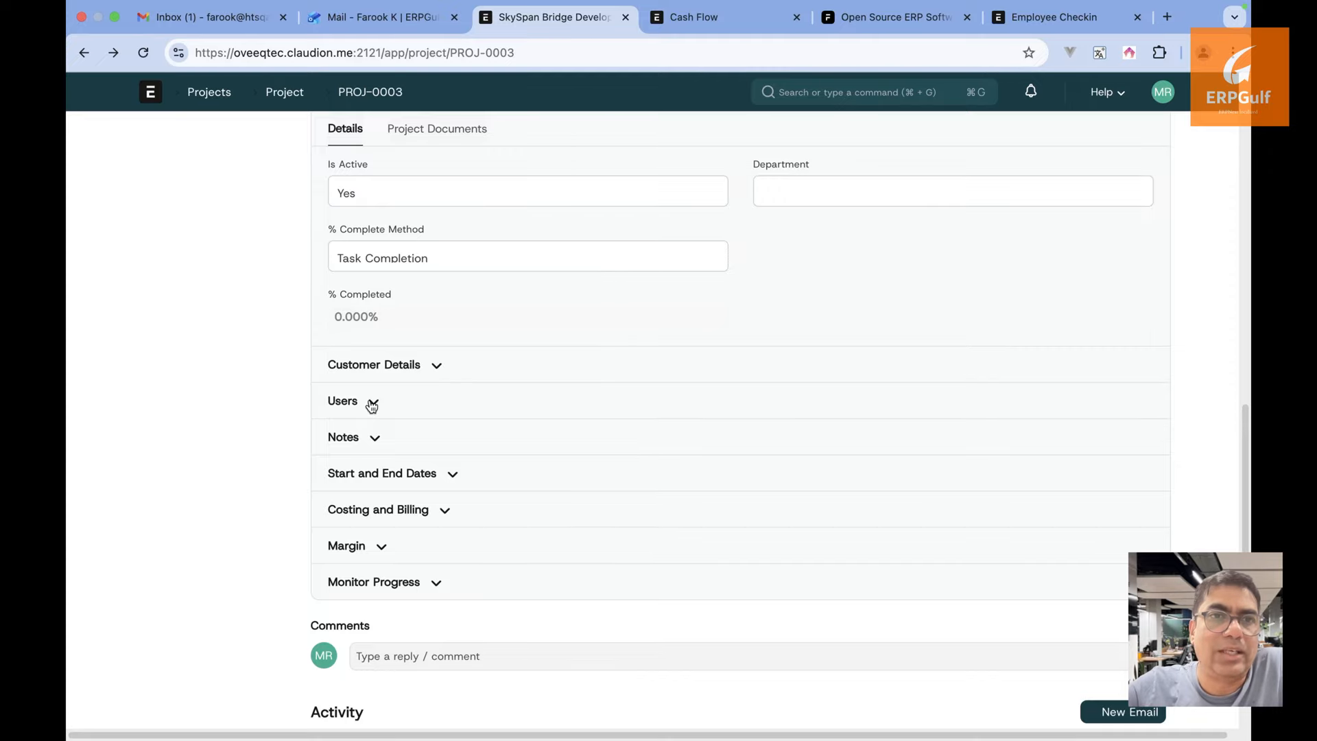
{"action": "left_click", "coordinate": [371, 404]}
{"action": "left_click", "coordinate": [371, 405]}
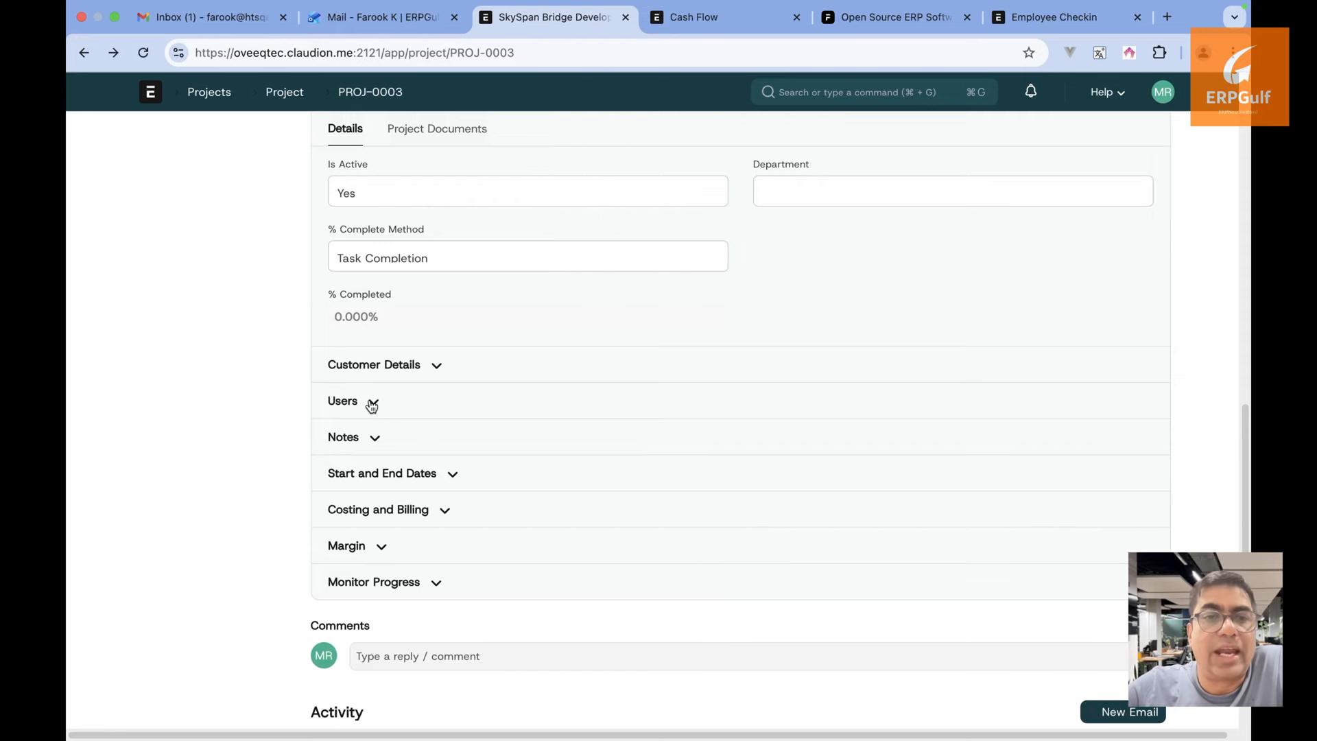
{"action": "left_click", "coordinate": [452, 474]}
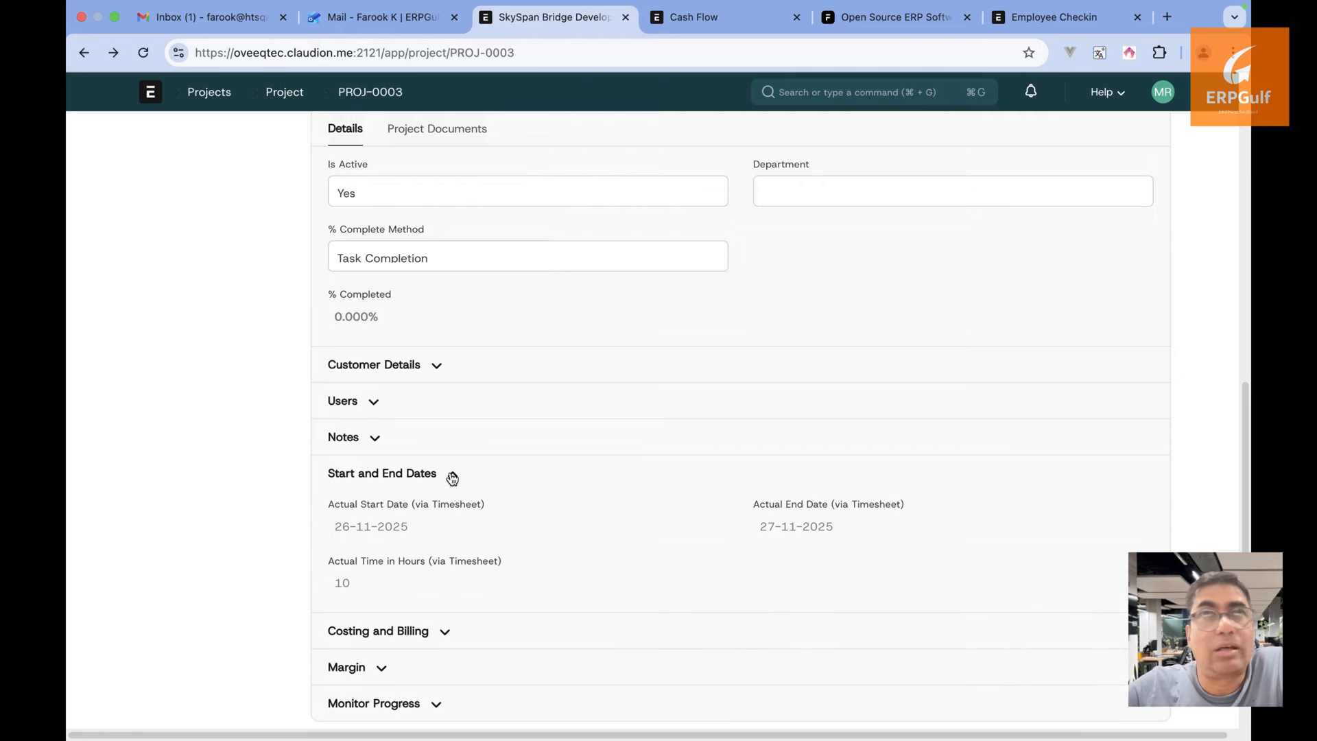
{"action": "left_click", "coordinate": [452, 474]}
{"action": "scroll", "coordinate": [450, 477], "scroll_direction": "down", "scroll_amount": 1}
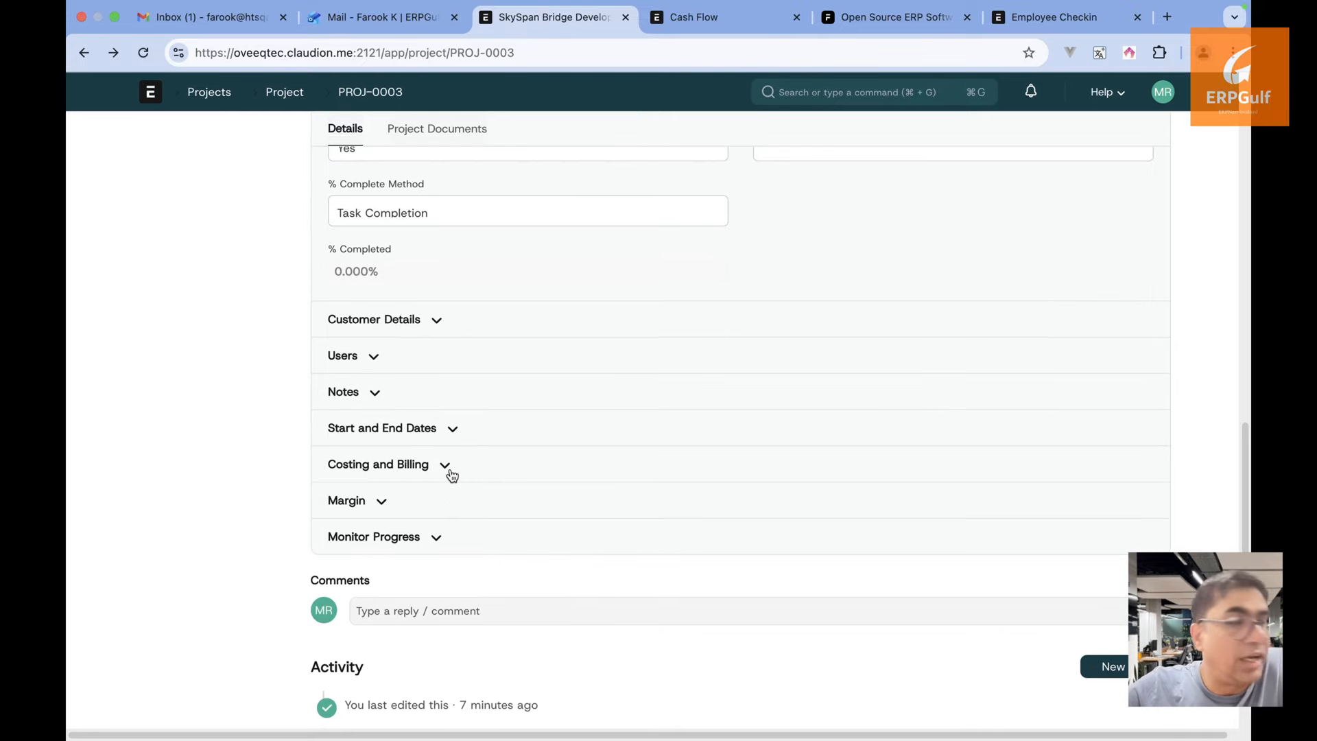
{"action": "scroll", "coordinate": [408, 516], "scroll_direction": "up", "scroll_amount": 15}
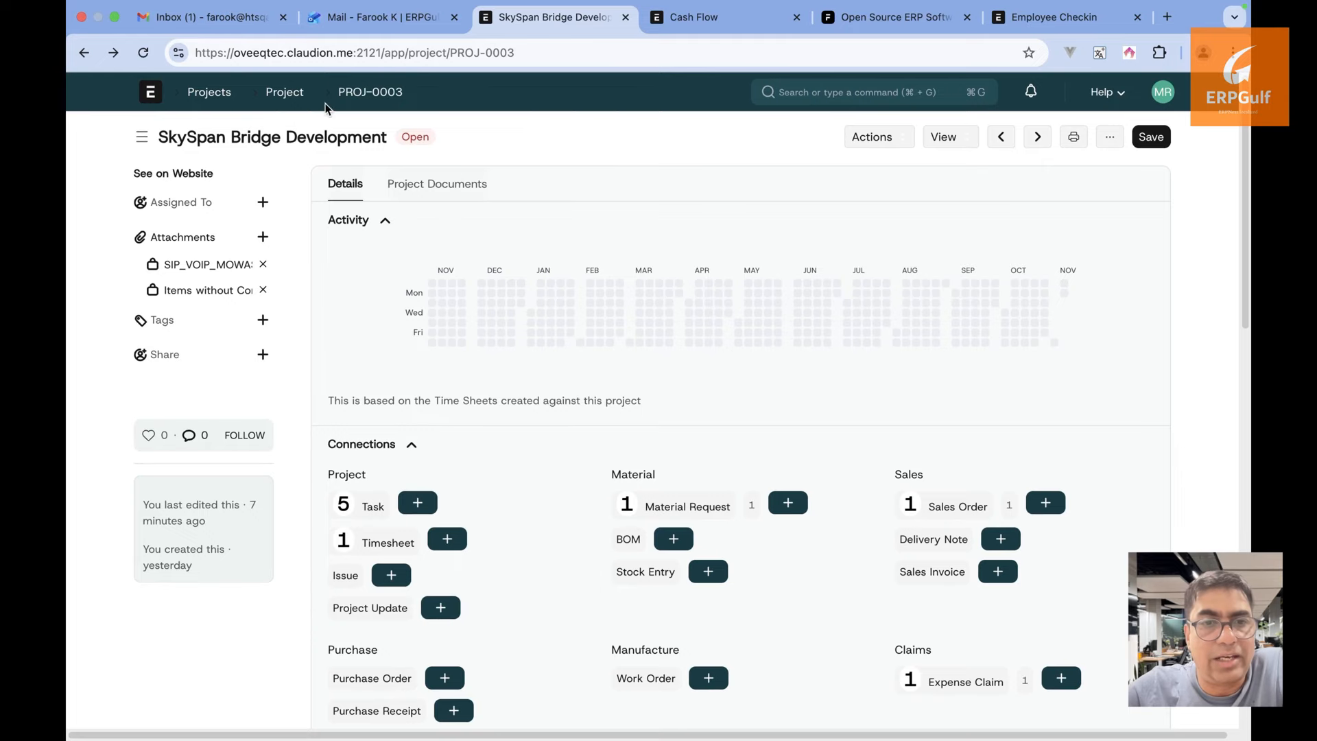
Reopen SkySpan Bridge Development from the open projects list
{"action": "left_click", "coordinate": [284, 94]}
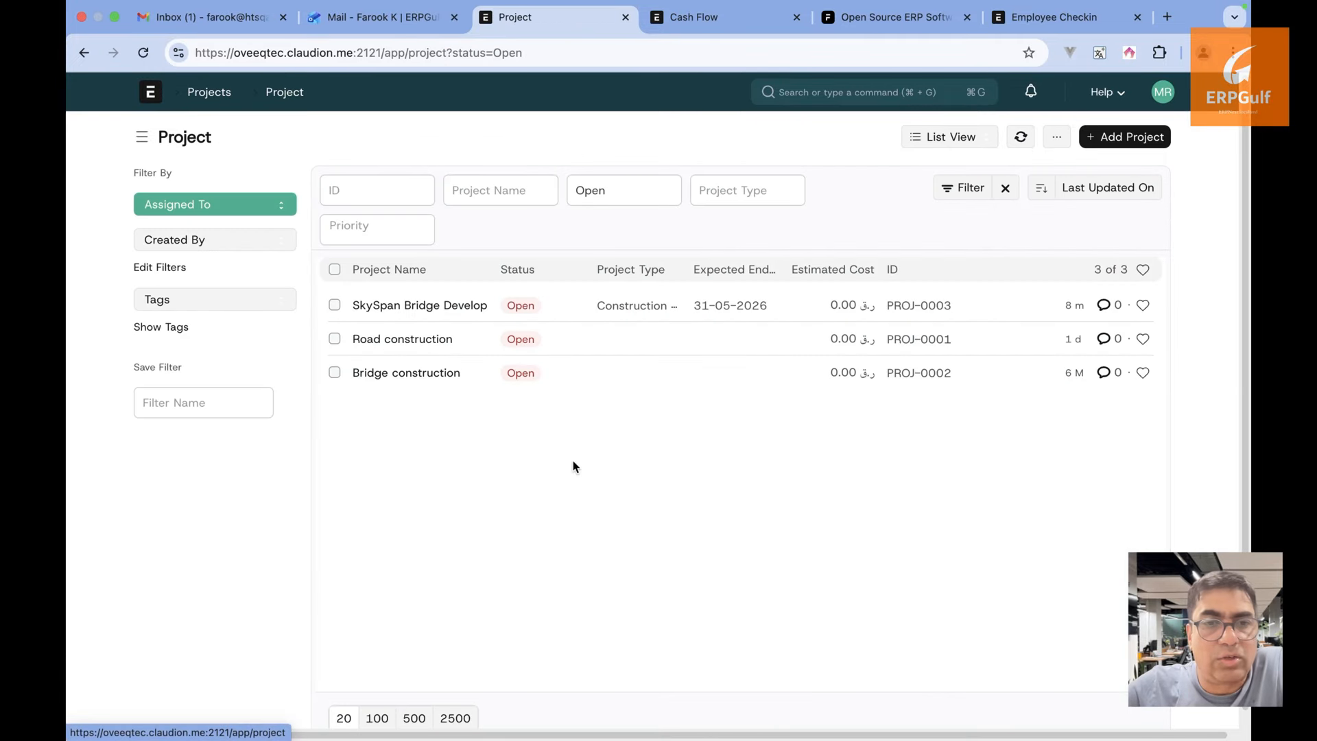
{"action": "left_click", "coordinate": [464, 305]}
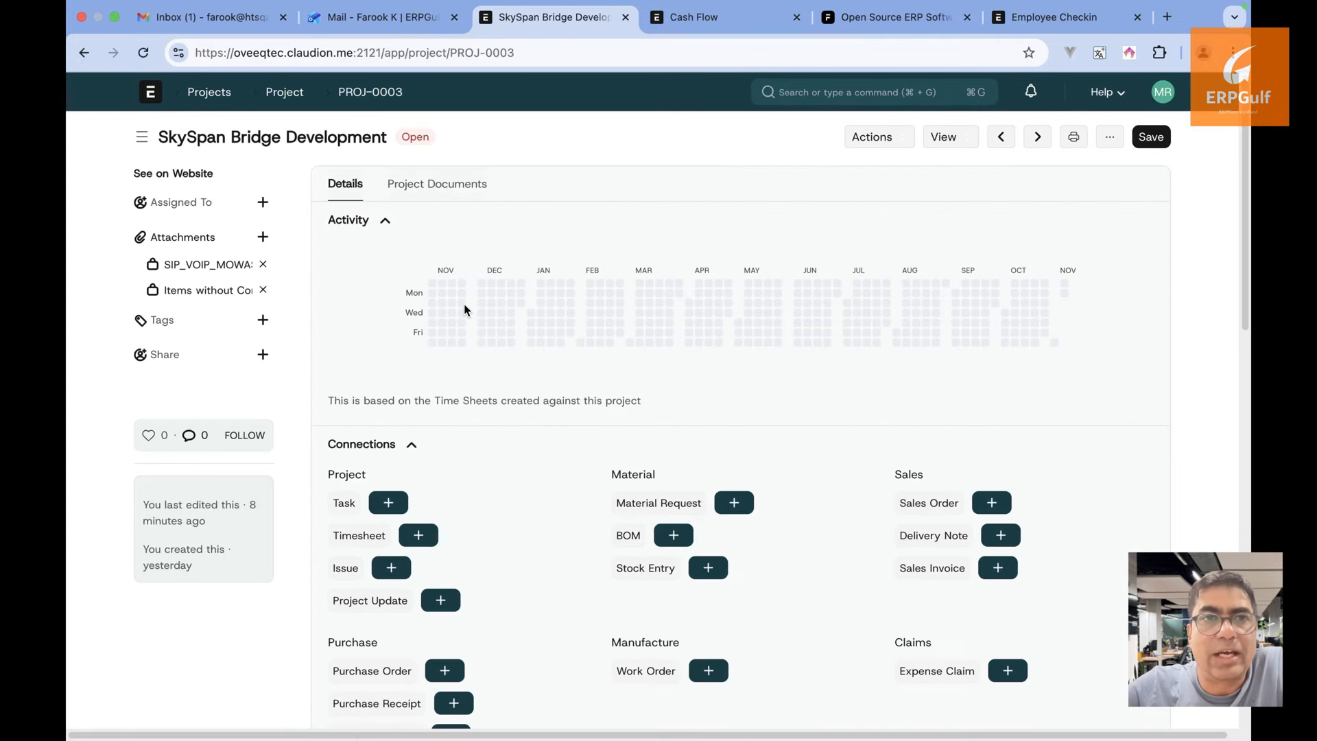
{"action": "scroll", "coordinate": [565, 461], "scroll_direction": "down", "scroll_amount": 2}
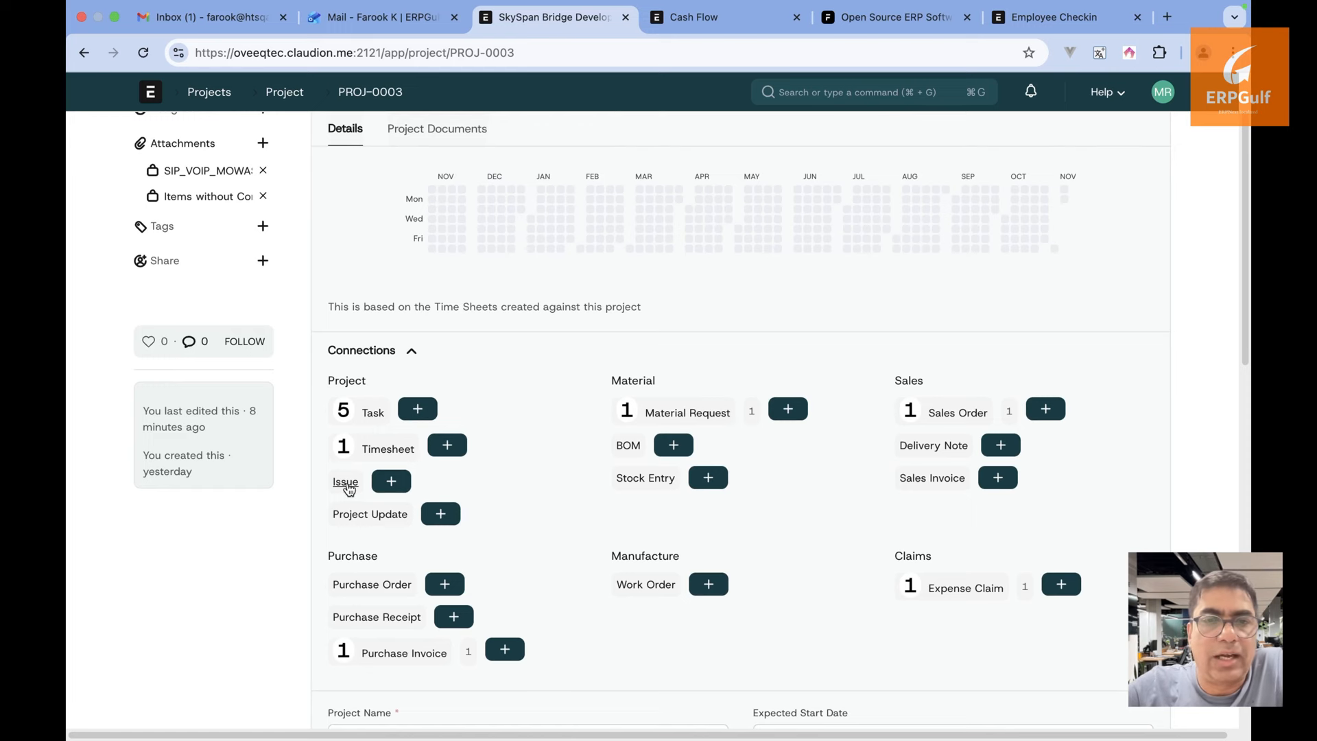
Start an issue titled 'There is an issue in the tunnel - water clogging' in the full form
{"action": "left_click", "coordinate": [391, 483]}
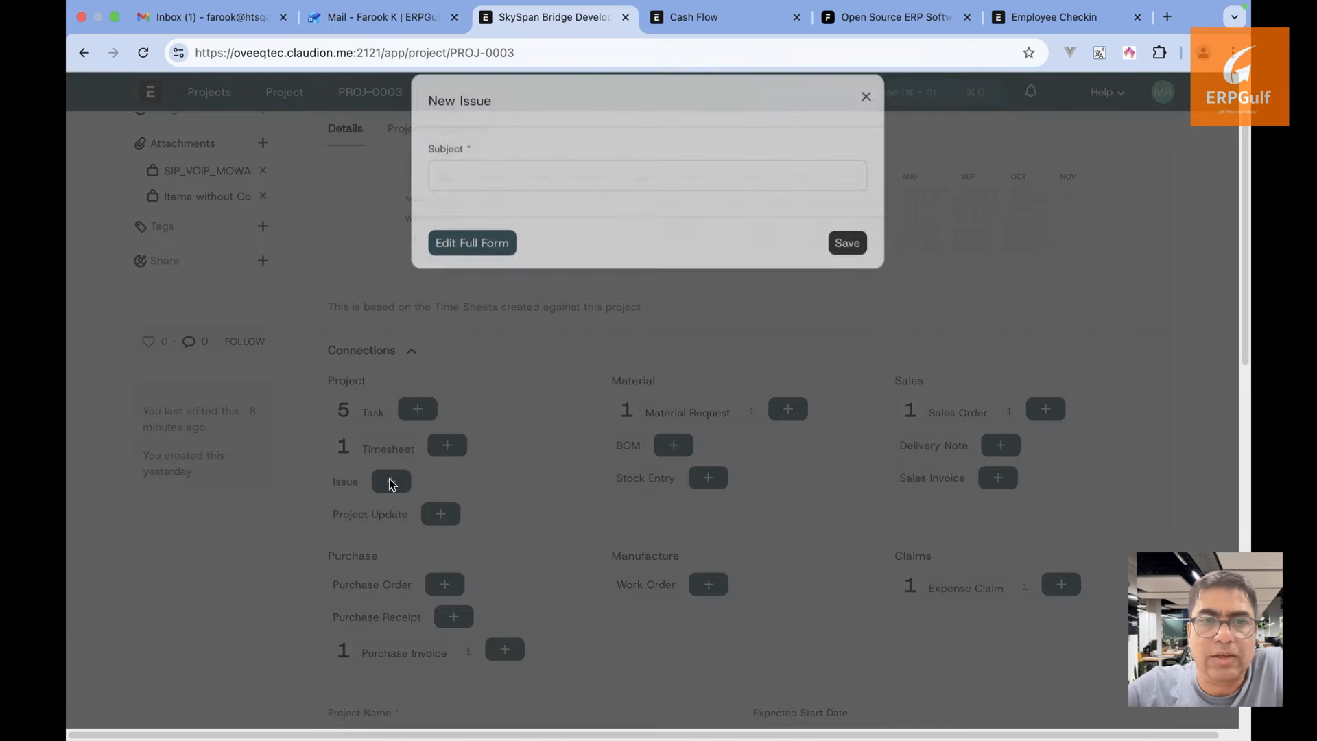
{"action": "type", "text": "Therei i"}
{"action": "key", "text": "BackSpace"}
{"action": "type", "text": "e is a "}
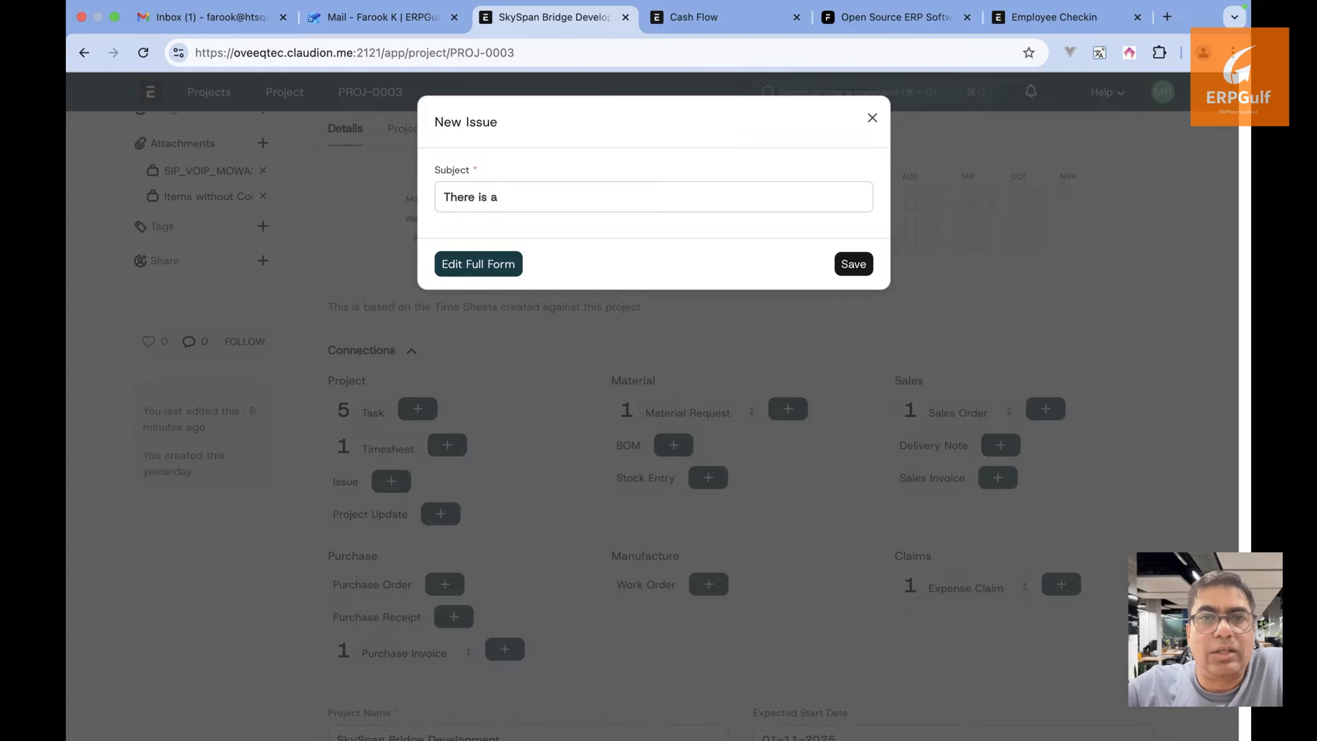
{"action": "type", "text": "n issue in the "}
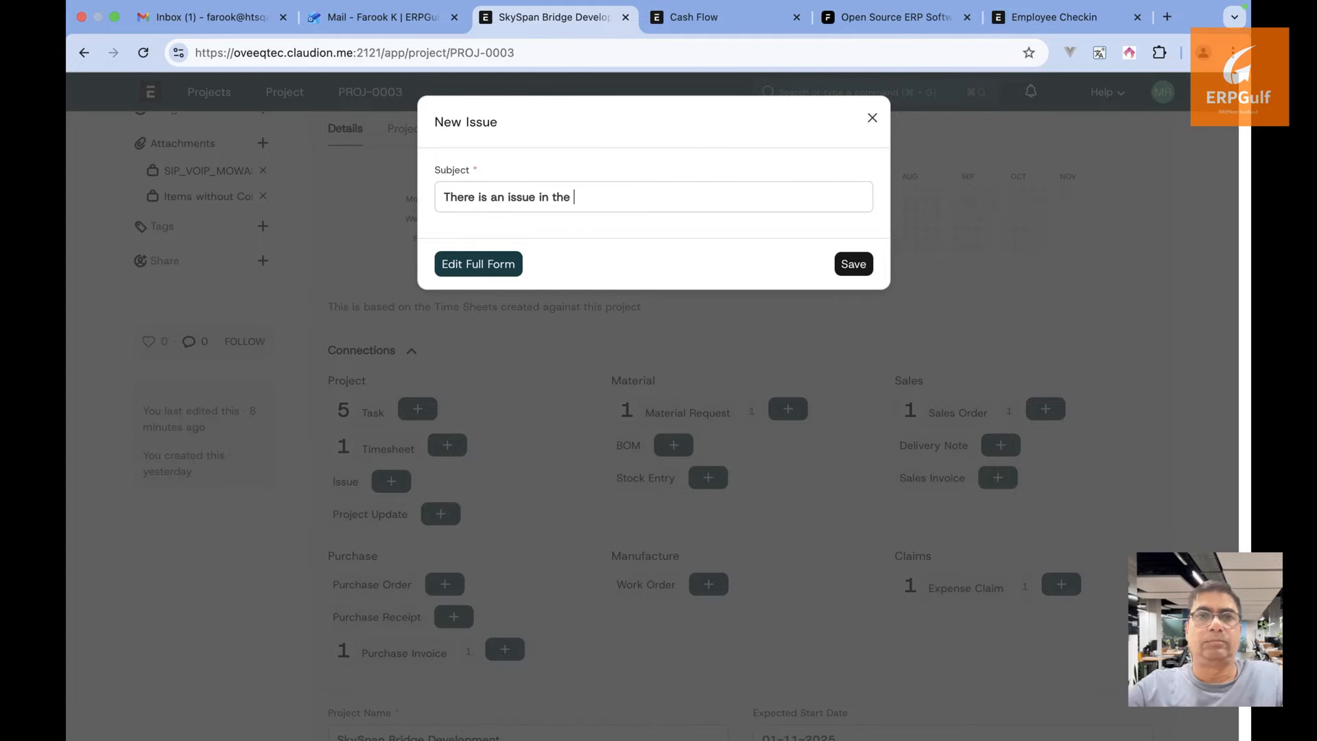
{"action": "type", "text": "tunnel "}
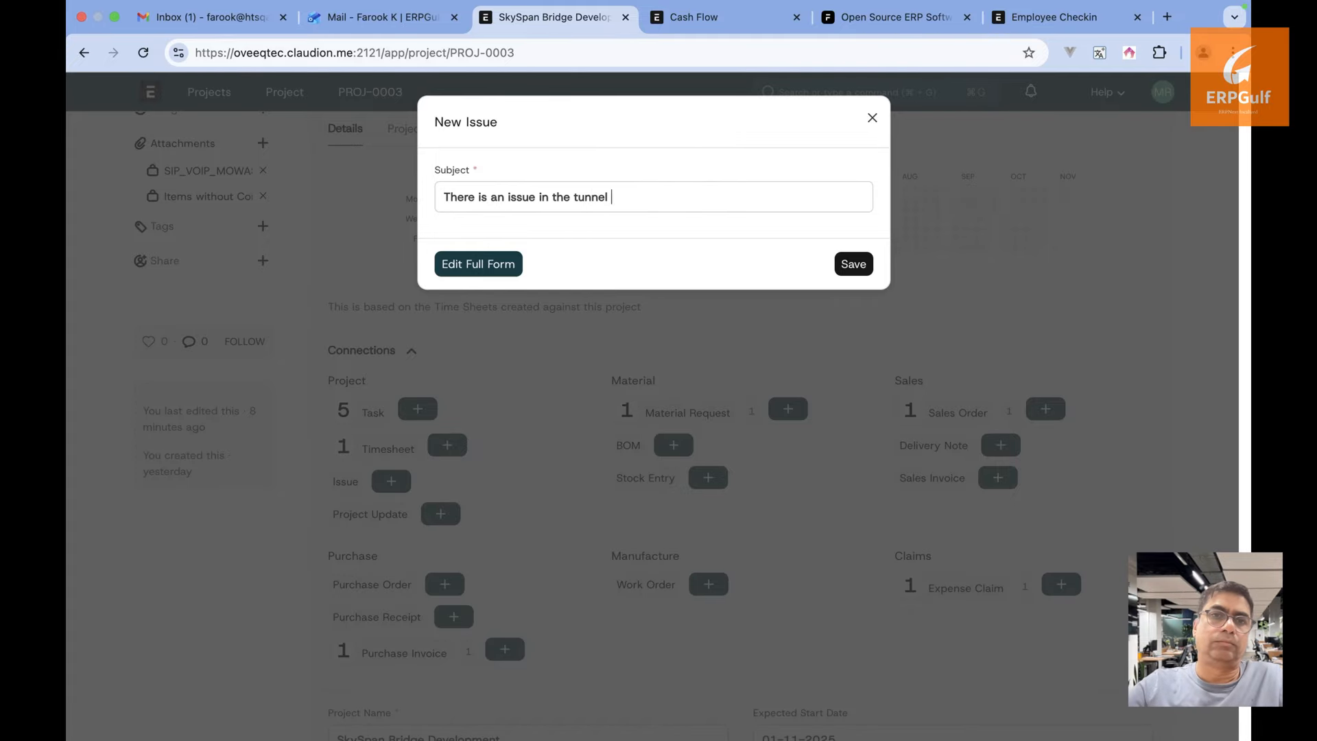
{"action": "type", "text": "- water clogging"}
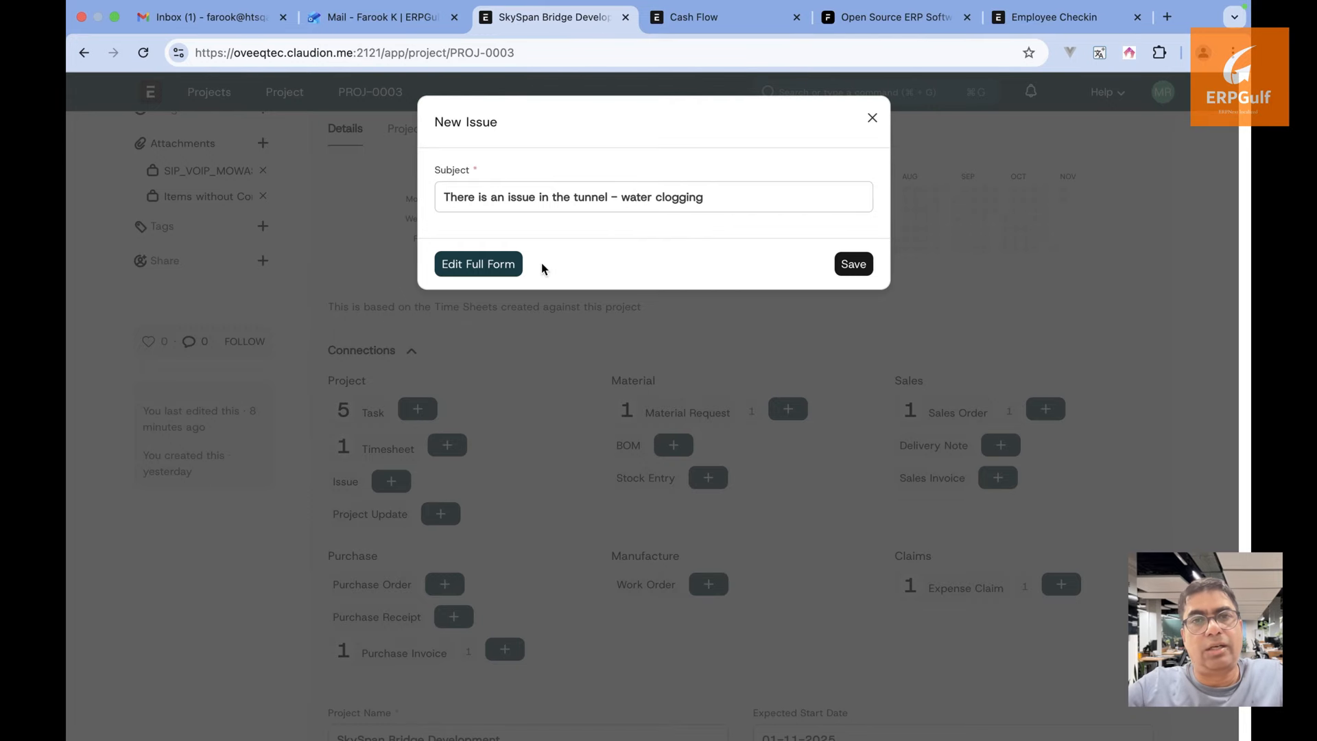
{"action": "left_click", "coordinate": [487, 266]}
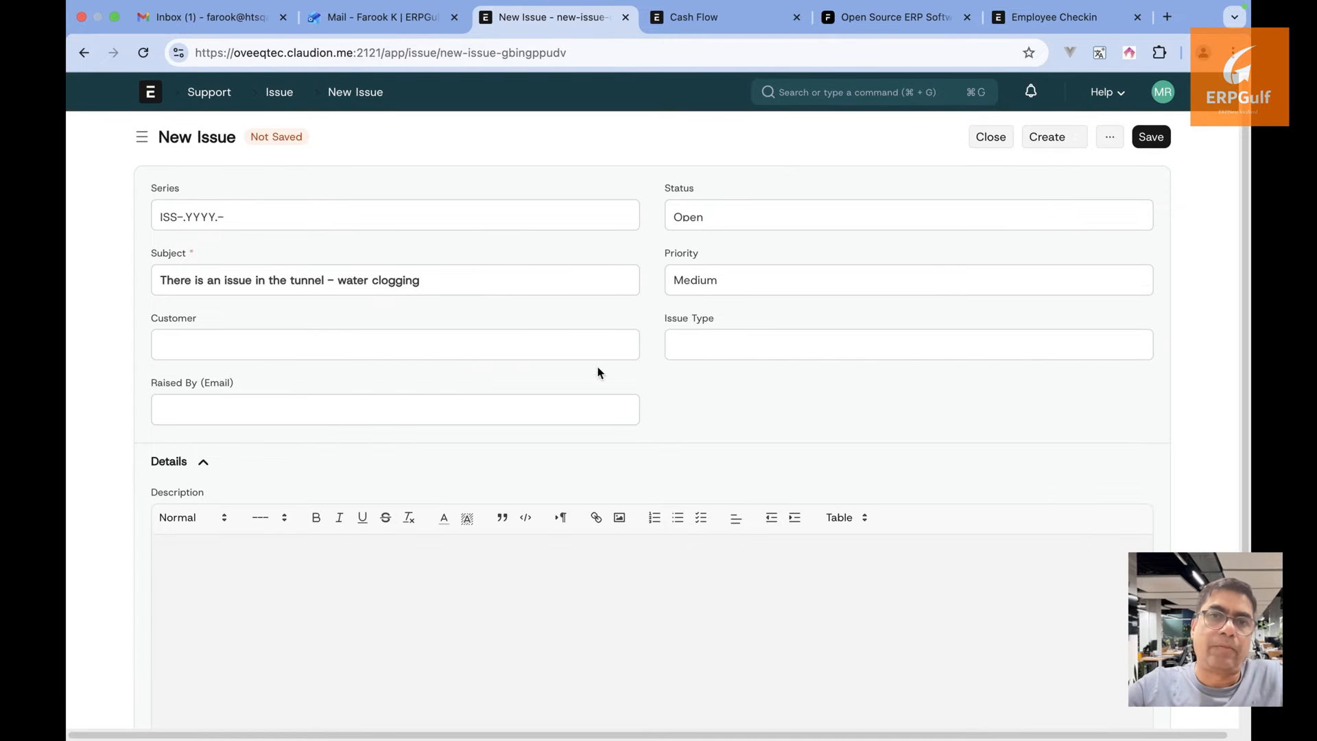
Change the issue priority from Medium to High and set customer Customer-01
{"action": "double_click", "coordinate": [766, 293]}
{"action": "key", "text": "BackSpace"}
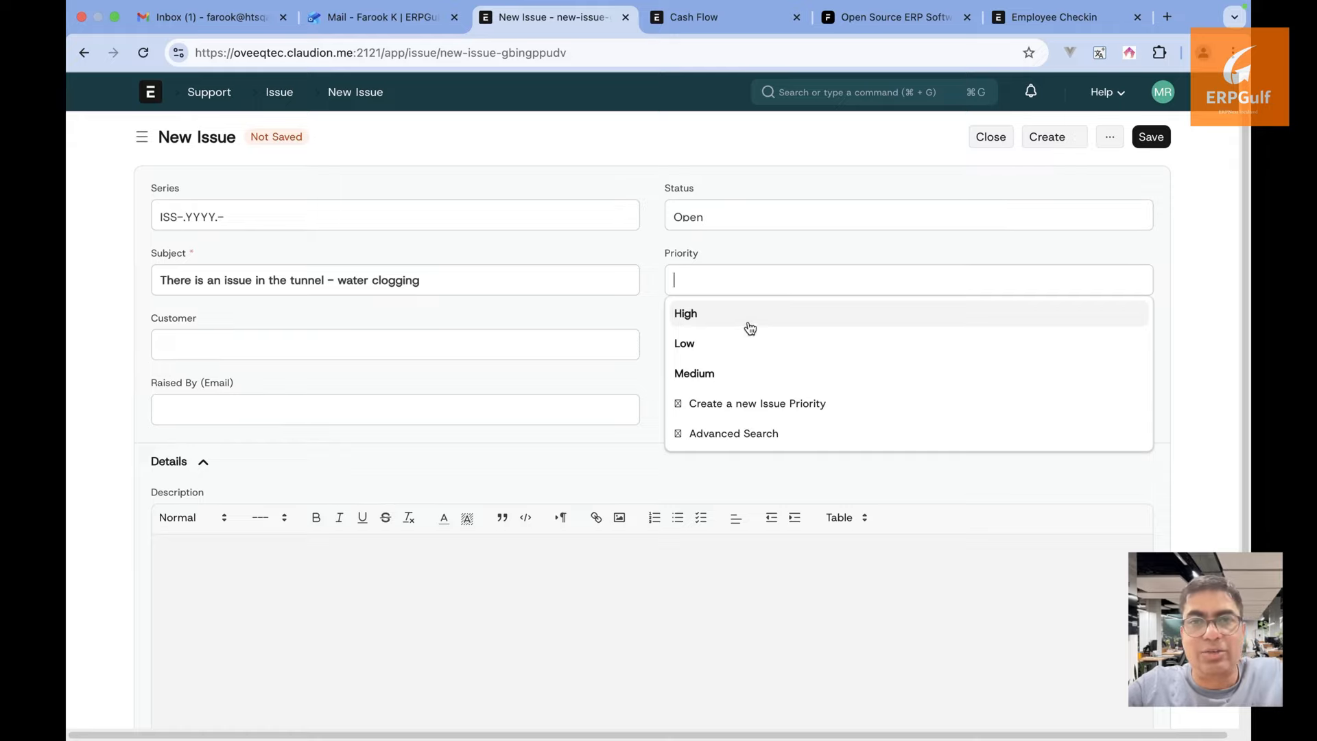
{"action": "left_click", "coordinate": [749, 325]}
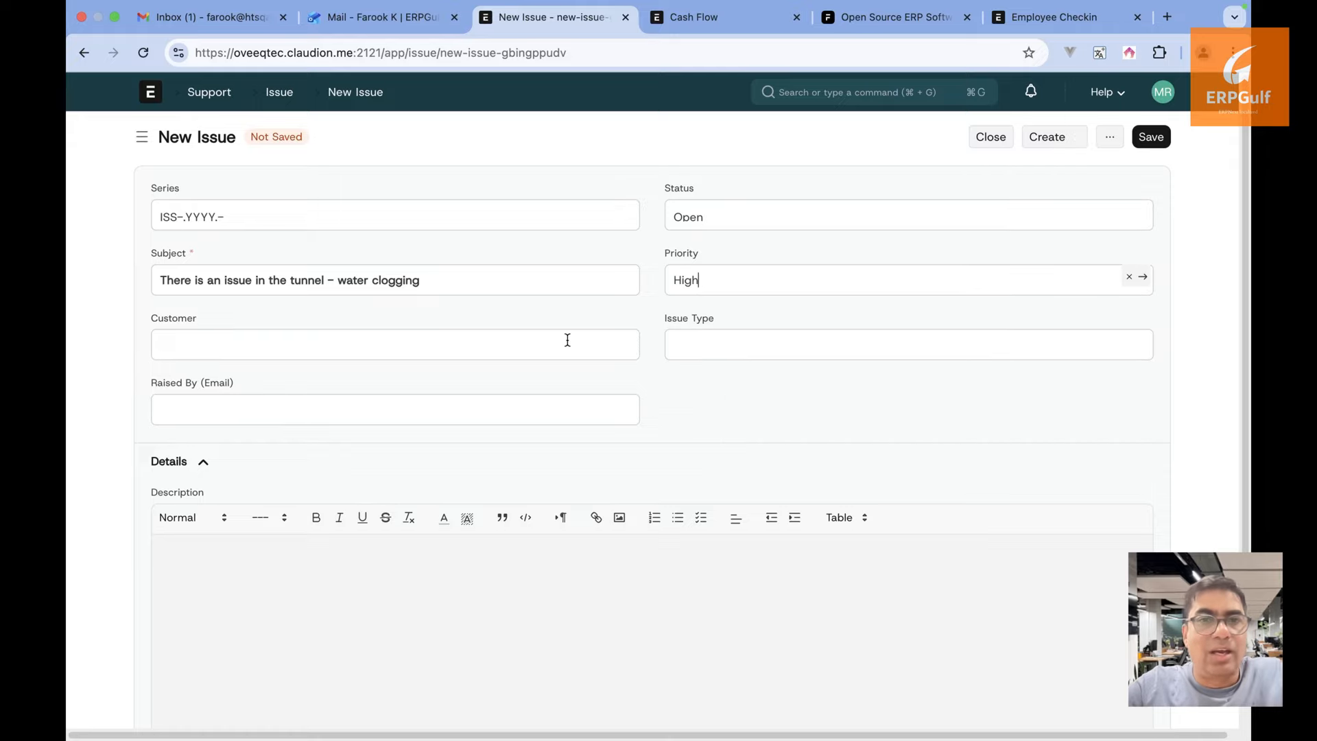
{"action": "left_click", "coordinate": [524, 379]}
{"action": "left_click", "coordinate": [727, 348]}
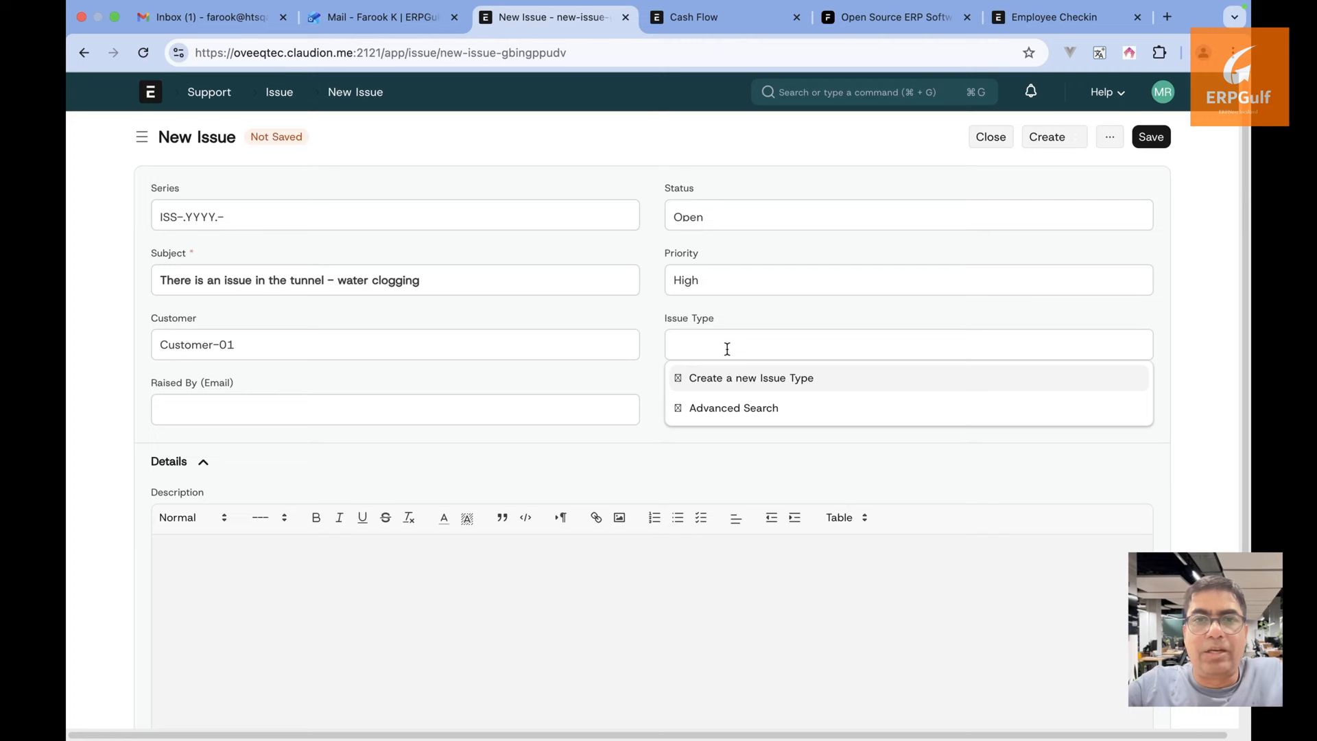
{"action": "left_click", "coordinate": [589, 394]}
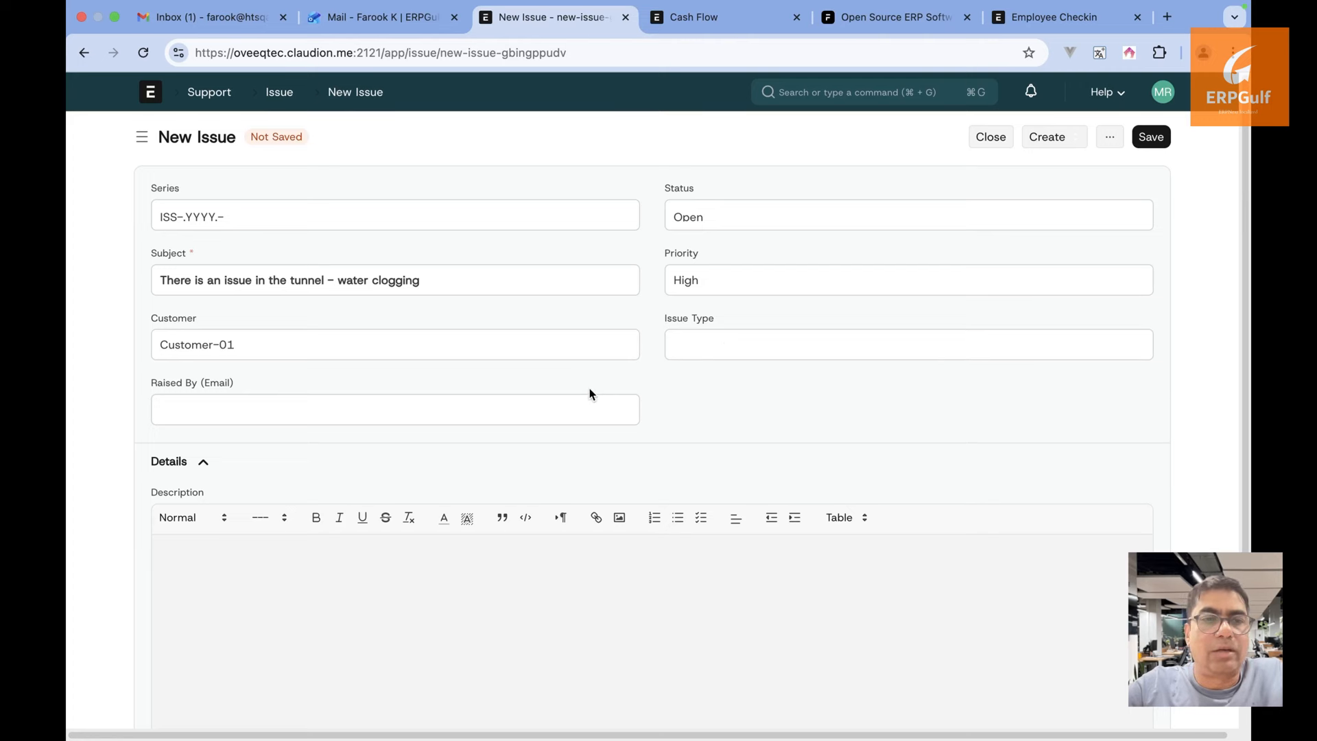
Describe it as 'There is water clogging inside the tunnel' and save the issue
{"action": "type", "text": "th"}
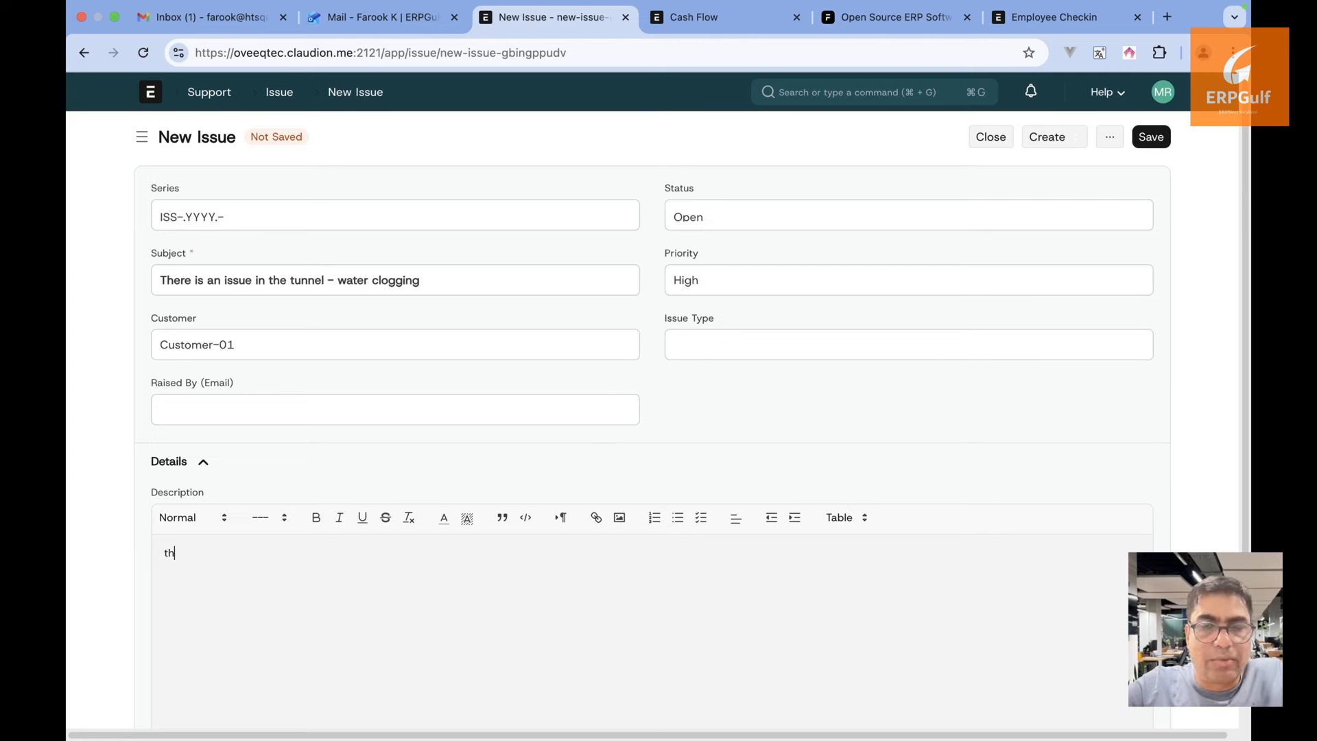
{"action": "type", "text": "ereiThere is water"}
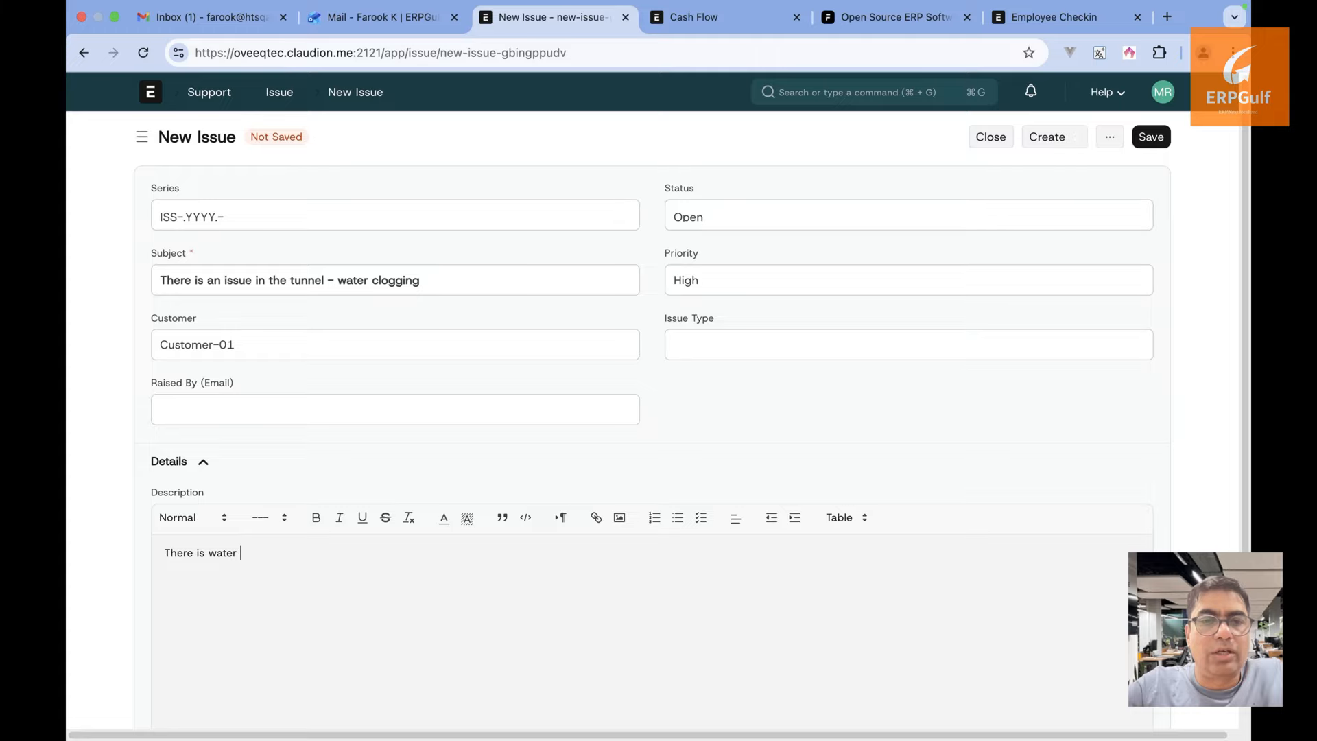
{"action": "type", "text": " cloggin i"}
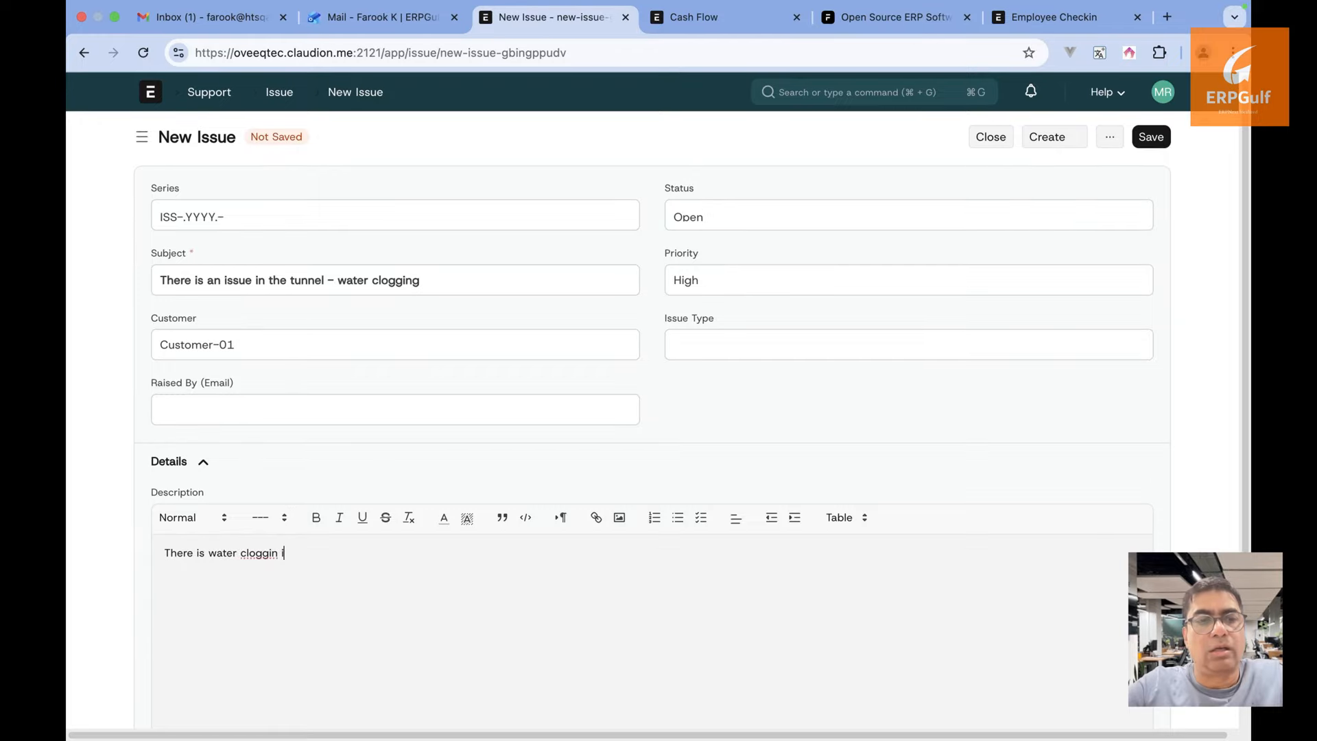
{"action": "key", "text": "BackSpace"}
{"action": "key", "text": "BackSpace"}
{"action": "type", "text": "g inside th"}
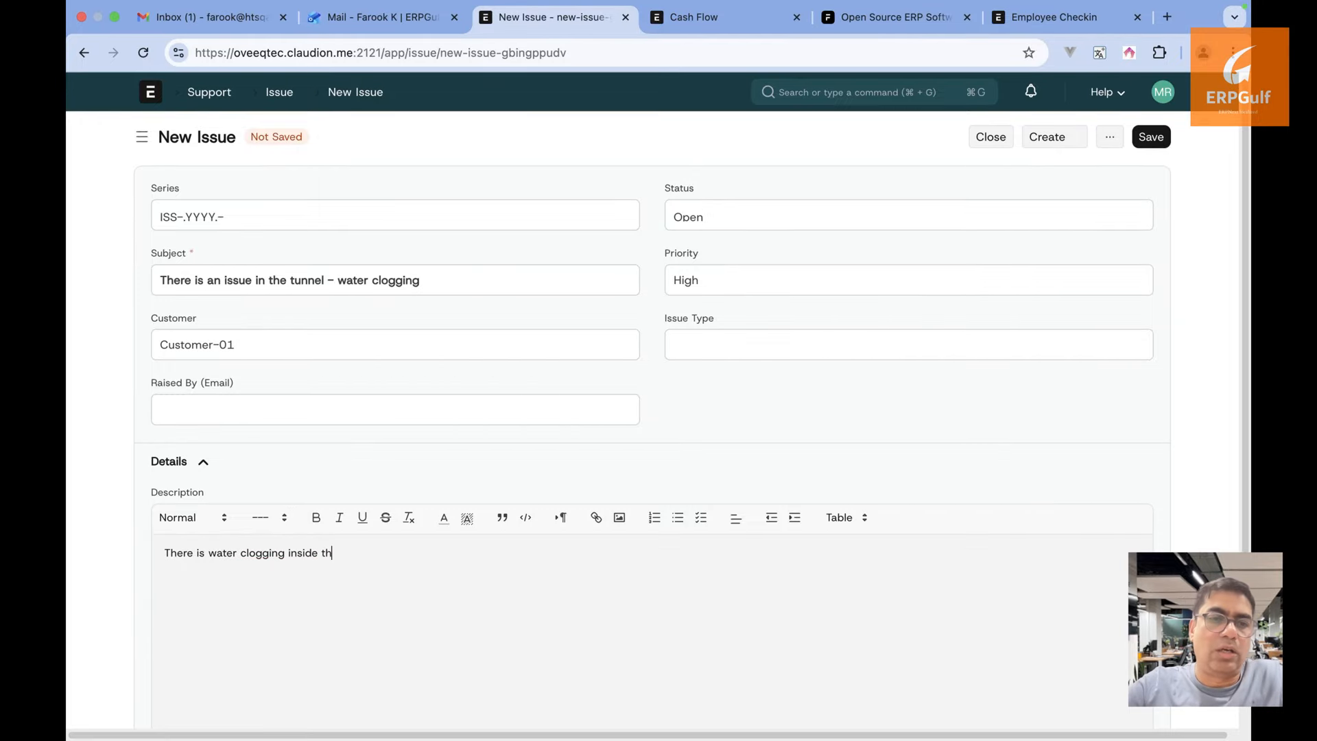
{"action": "type", "text": "e tunnel"}
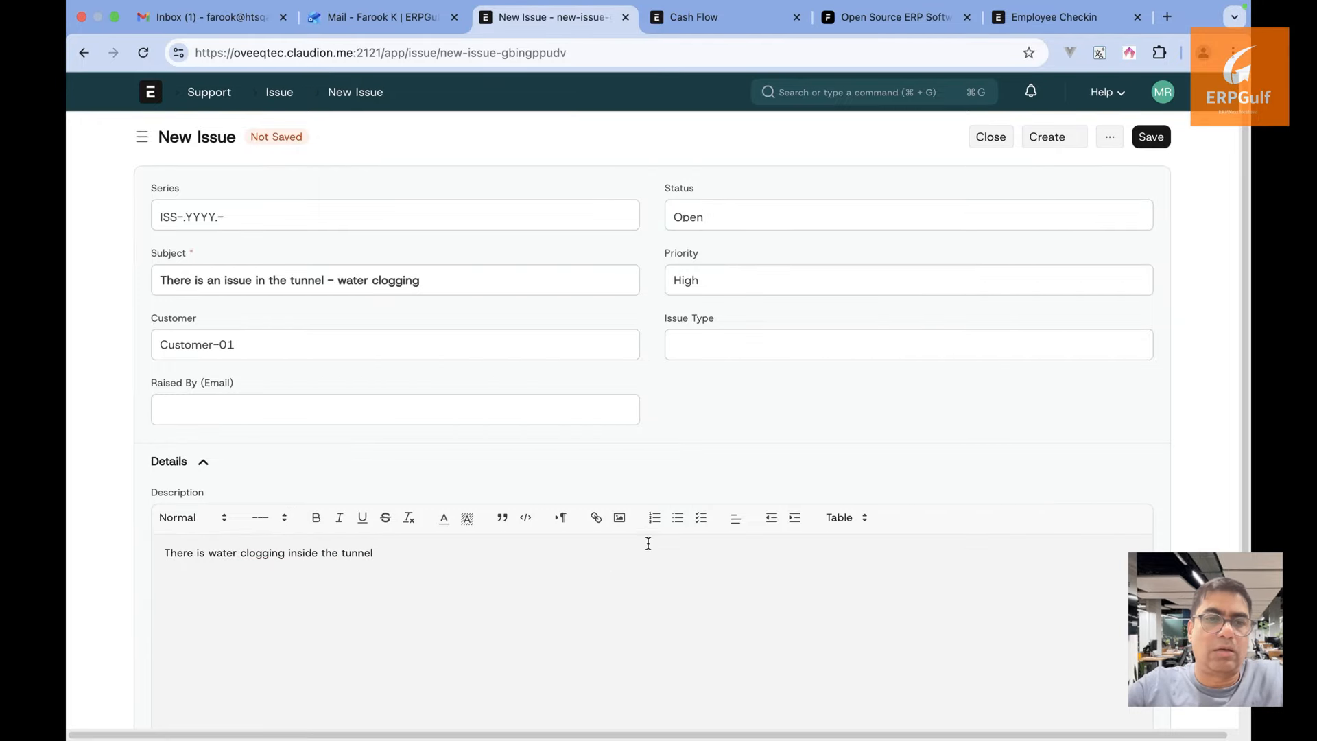
{"action": "scroll", "coordinate": [648, 539], "scroll_direction": "down", "scroll_amount": 3}
{"action": "left_click", "coordinate": [264, 633]}
{"action": "scroll", "coordinate": [262, 629], "scroll_direction": "down", "scroll_amount": 2}
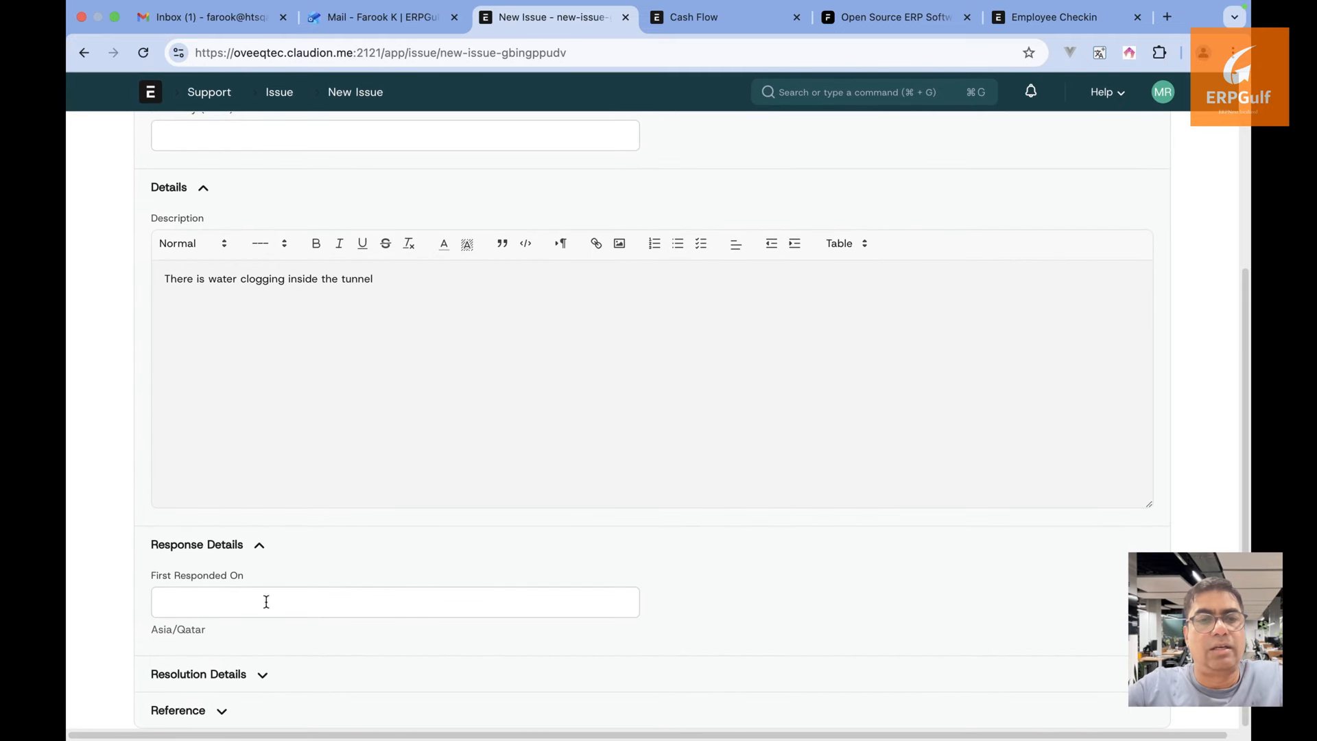
{"action": "left_click", "coordinate": [247, 679]}
{"action": "scroll", "coordinate": [249, 686], "scroll_direction": "down", "scroll_amount": 2}
{"action": "scroll", "coordinate": [261, 659], "scroll_direction": "up", "scroll_amount": 5}
{"action": "left_click", "coordinate": [1158, 140]}
{"action": "left_click", "coordinate": [1158, 141]}
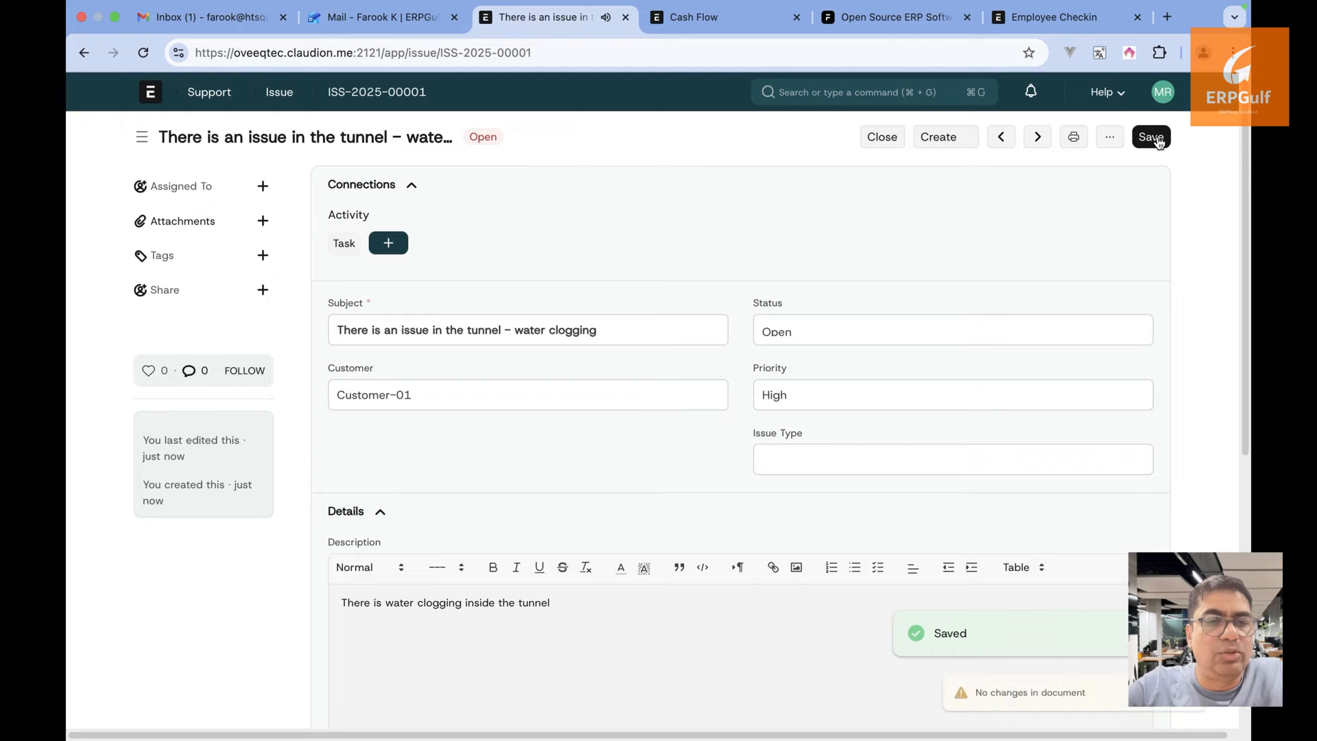
View the Issue list, then return to project PROJ-0003, now counting 1 issue
{"action": "left_click", "coordinate": [281, 92]}
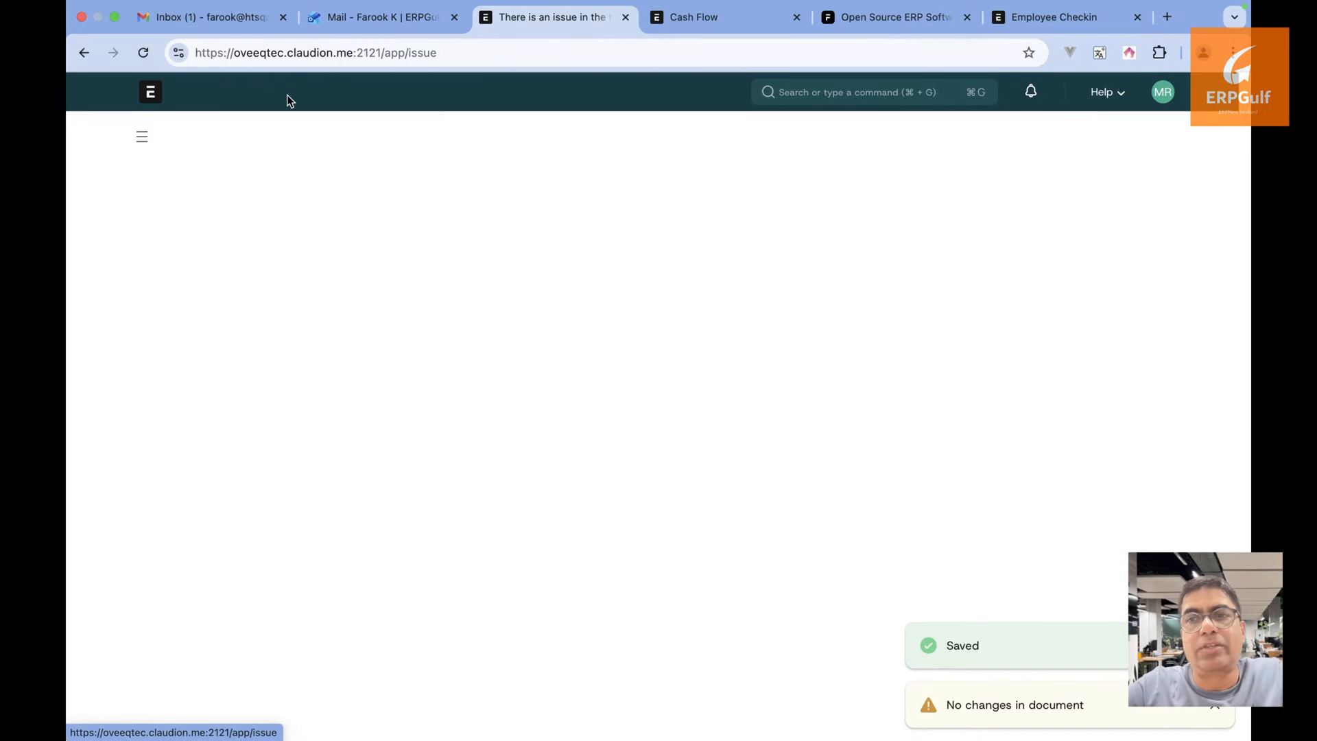
{"action": "left_click", "coordinate": [84, 52]}
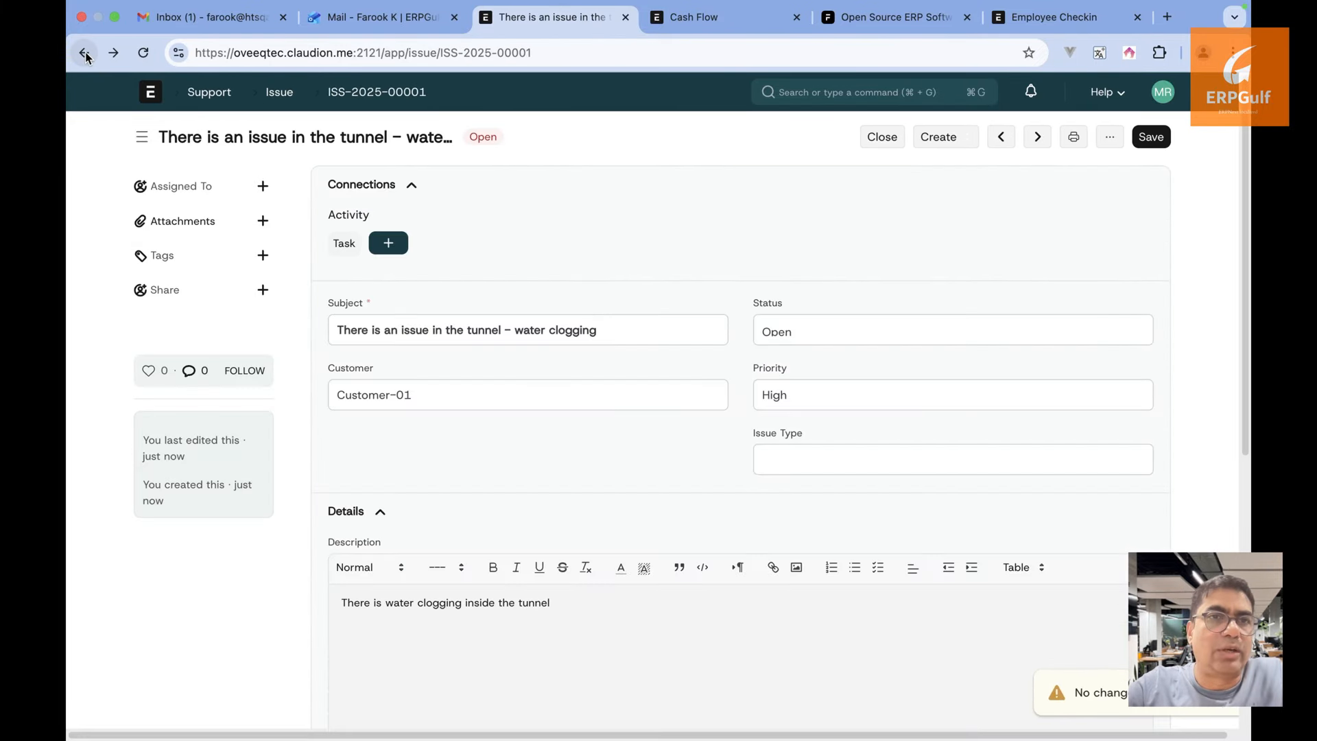
{"action": "left_click", "coordinate": [84, 53]}
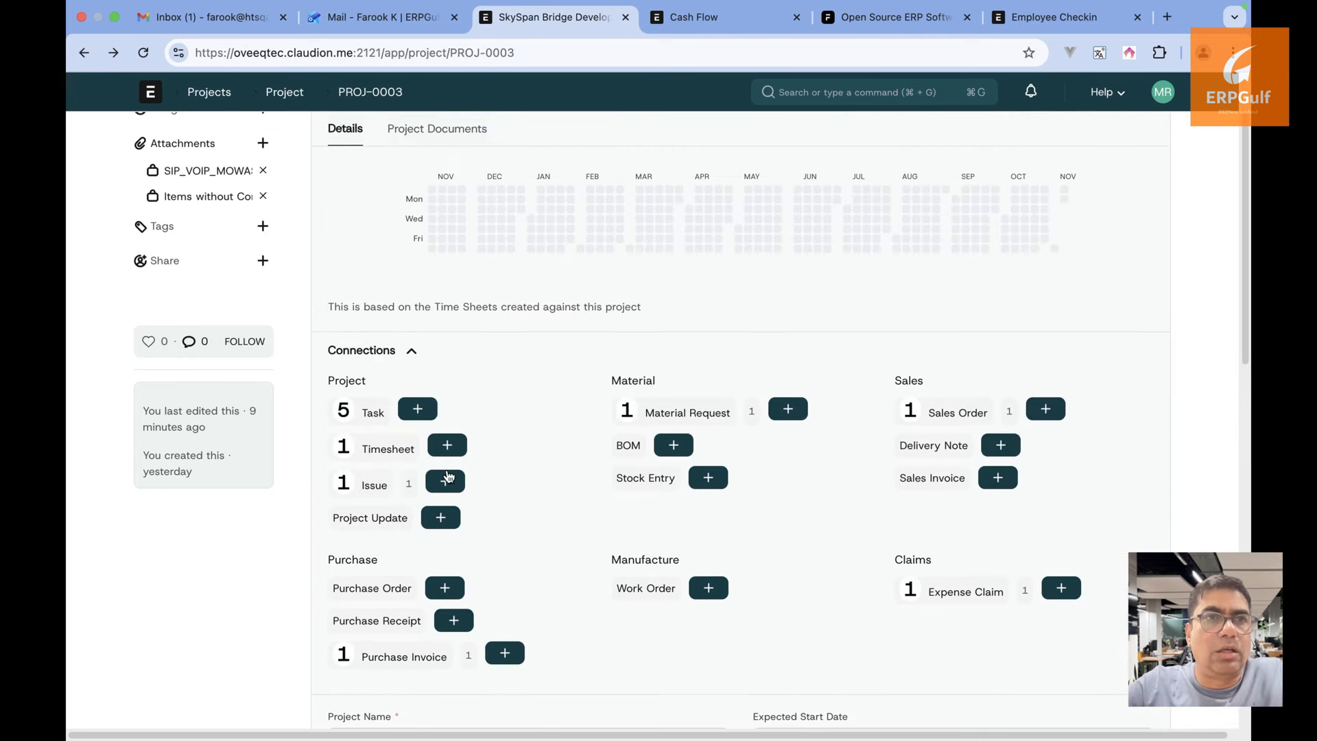
{"action": "left_click_drag", "start_coordinate": [436, 122], "coordinate": [387, 91]}
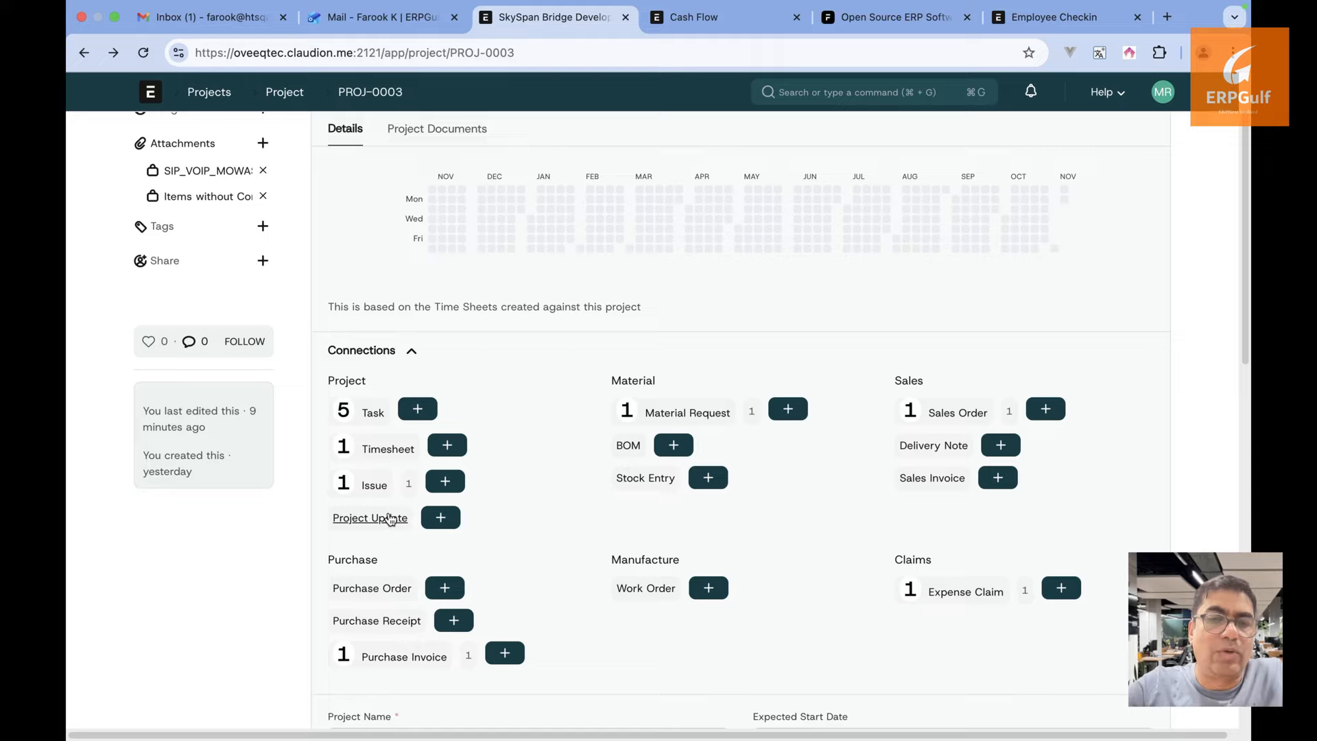
{"action": "left_click", "coordinate": [389, 518]}
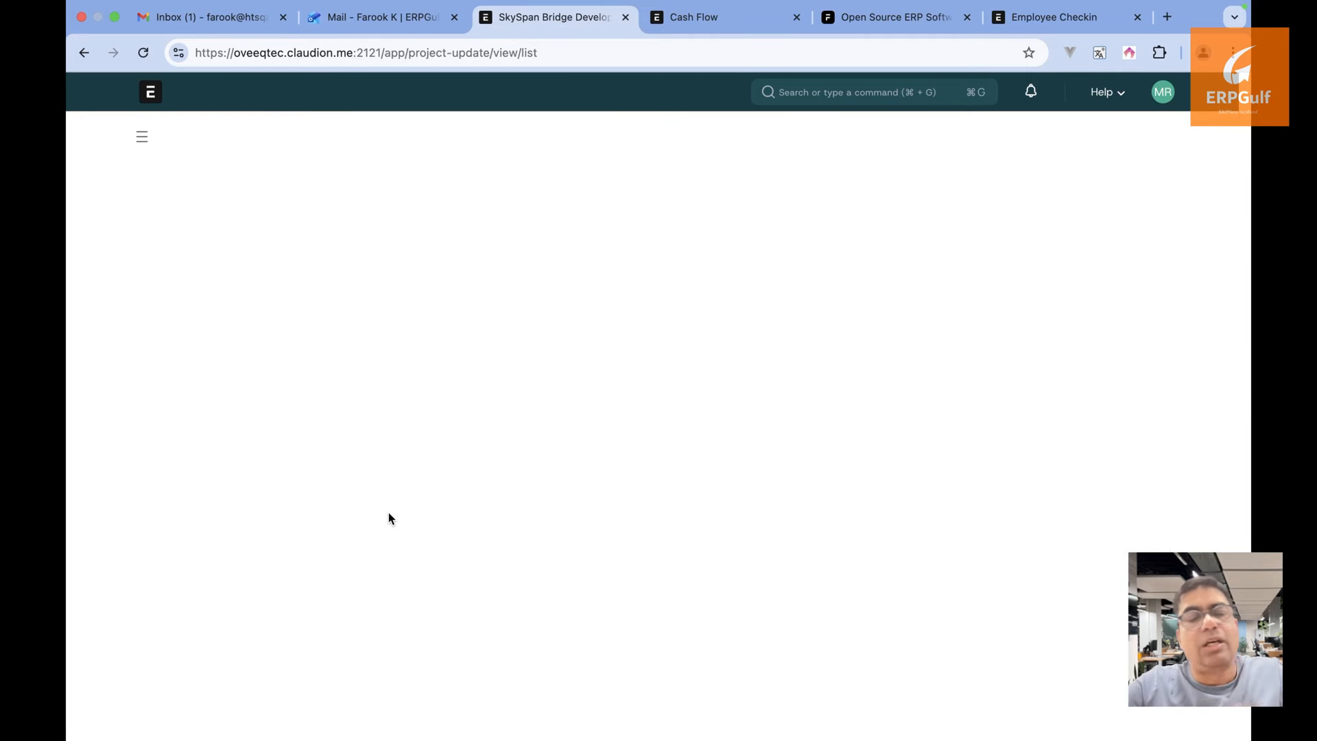
{"action": "left_click", "coordinate": [1112, 145]}
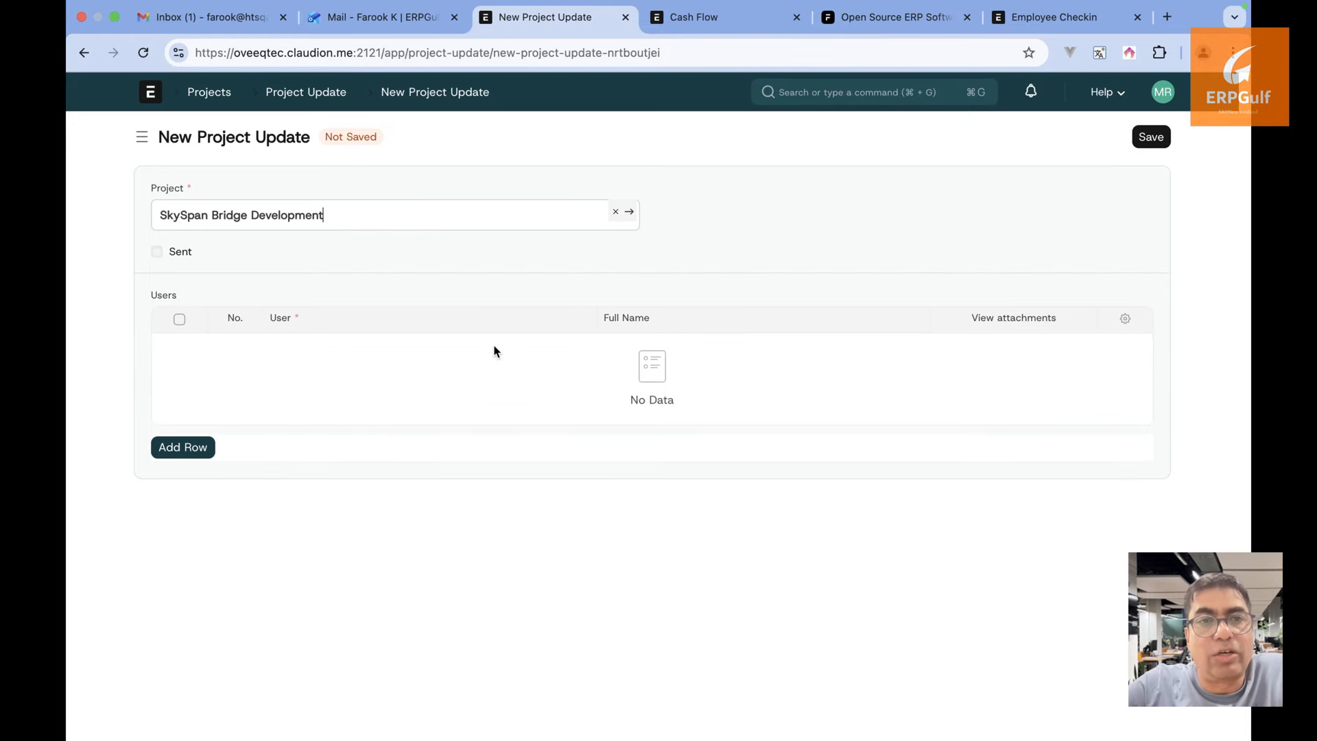
{"action": "left_click", "coordinate": [78, 56]}
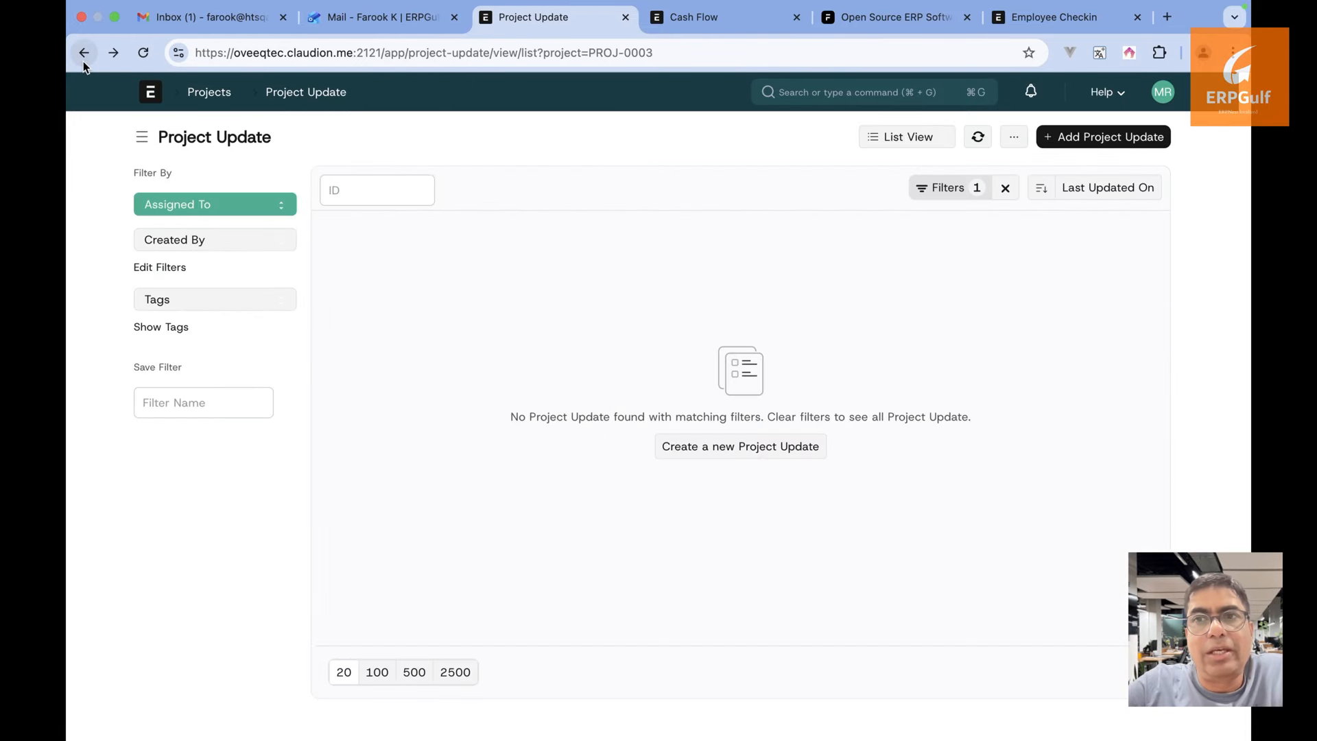
{"action": "left_click", "coordinate": [81, 63]}
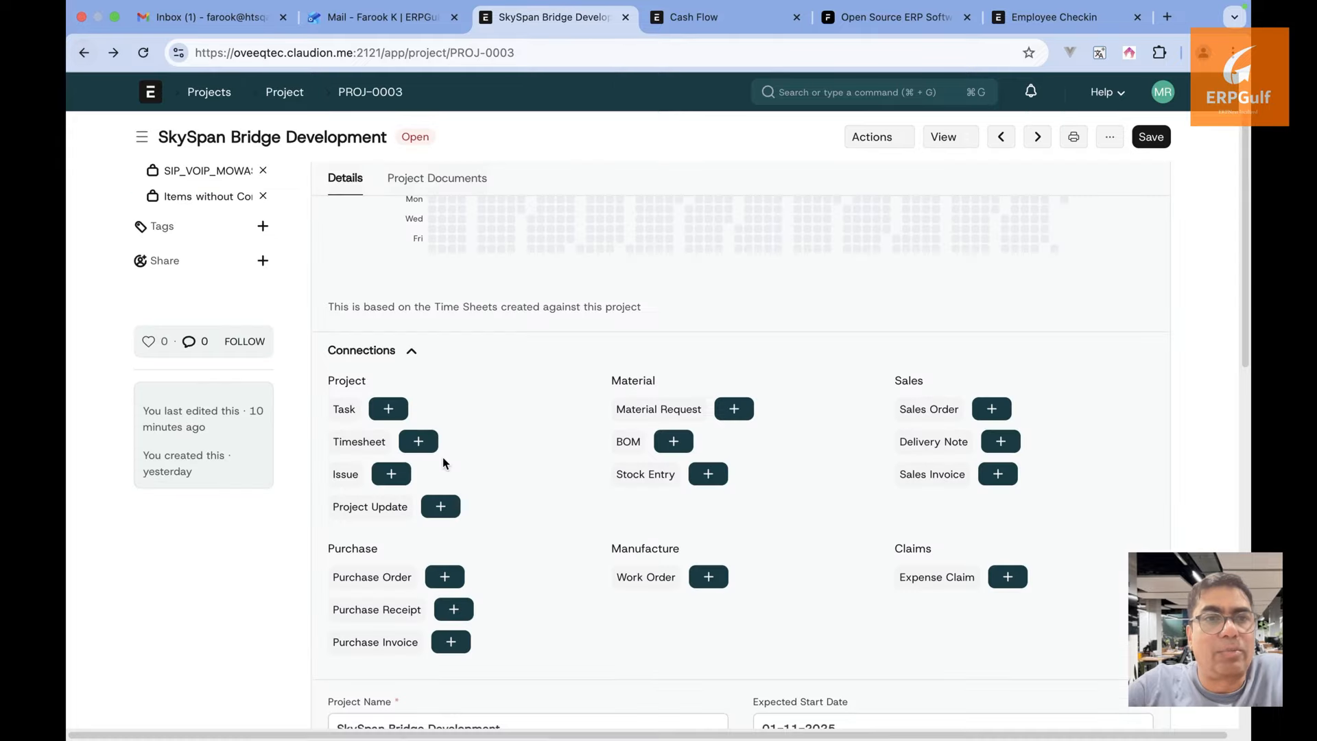
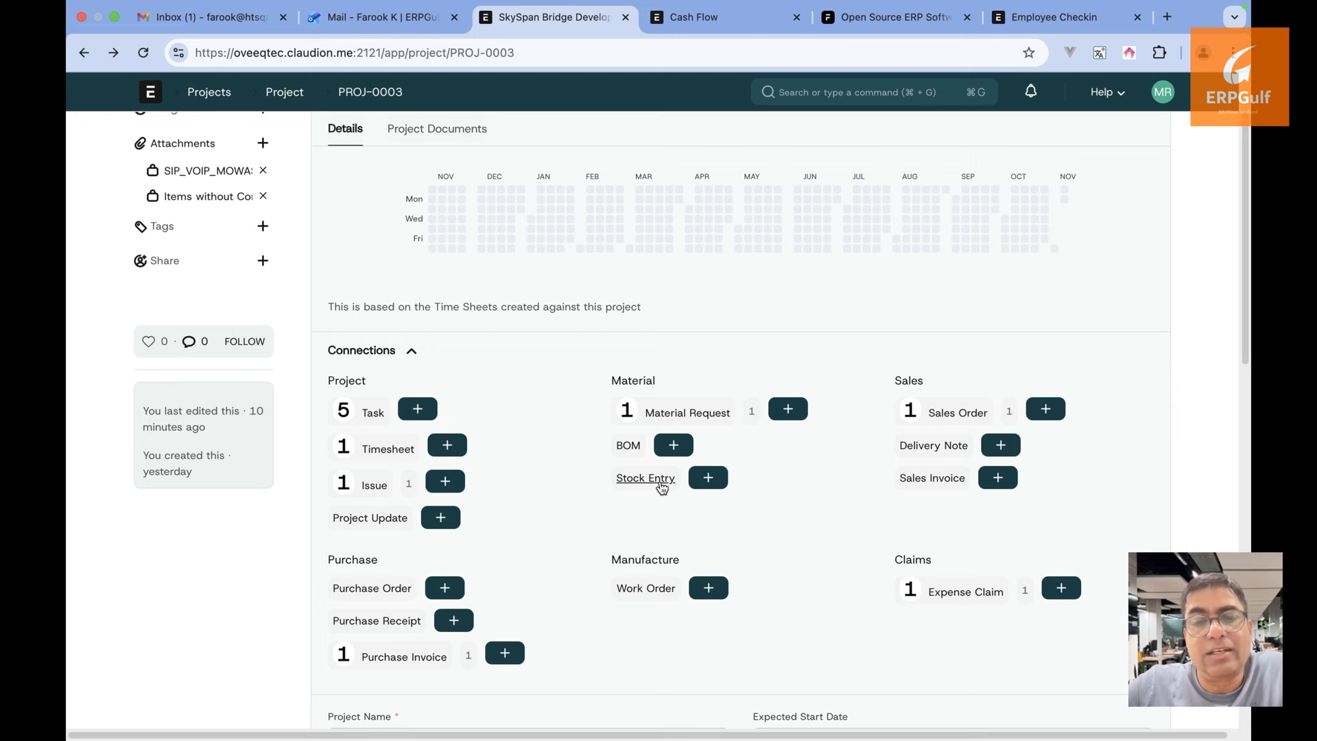
View PROJ-0003's linked stock entries, start a new one, and leave it unsaved
{"action": "left_click", "coordinate": [661, 484]}
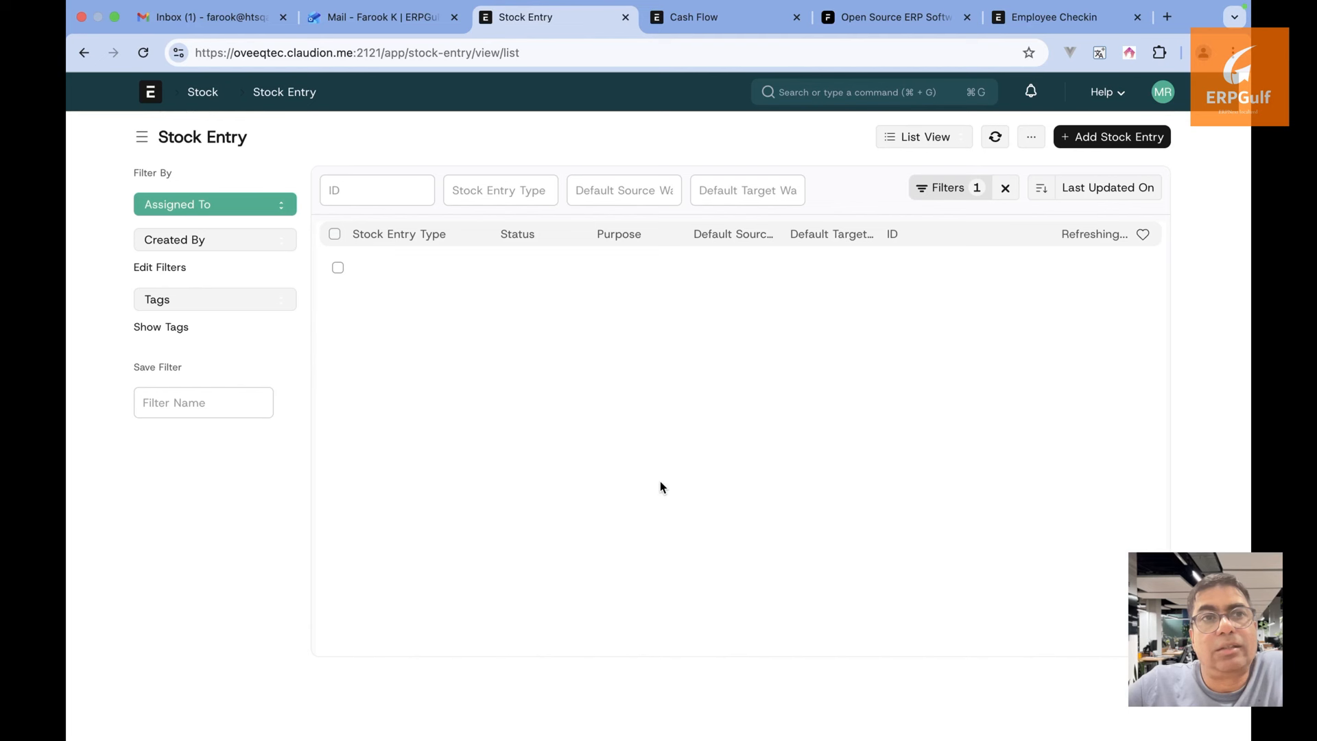
{"action": "left_click", "coordinate": [1106, 137]}
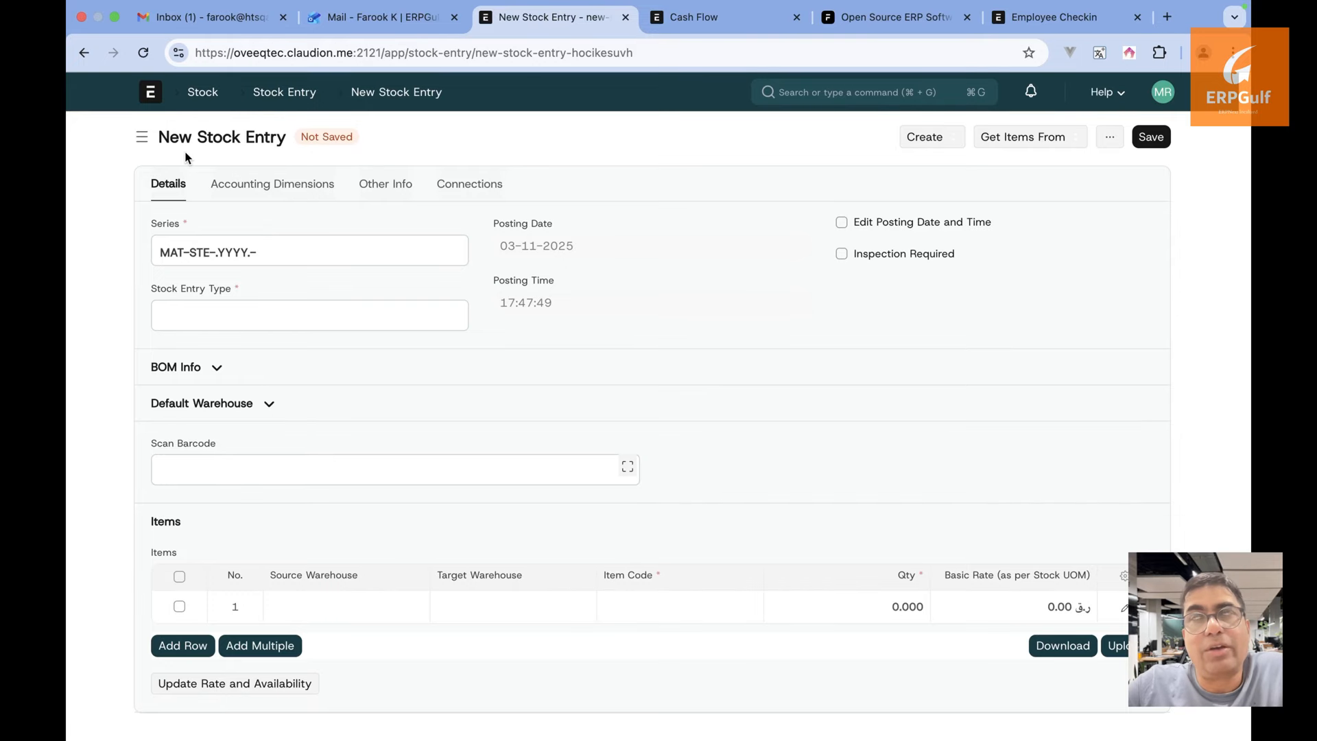
{"action": "left_click", "coordinate": [82, 58]}
Return to SkySpan Bridge Development, review its details, and reopen it from the Project list
{"action": "left_click", "coordinate": [81, 58]}
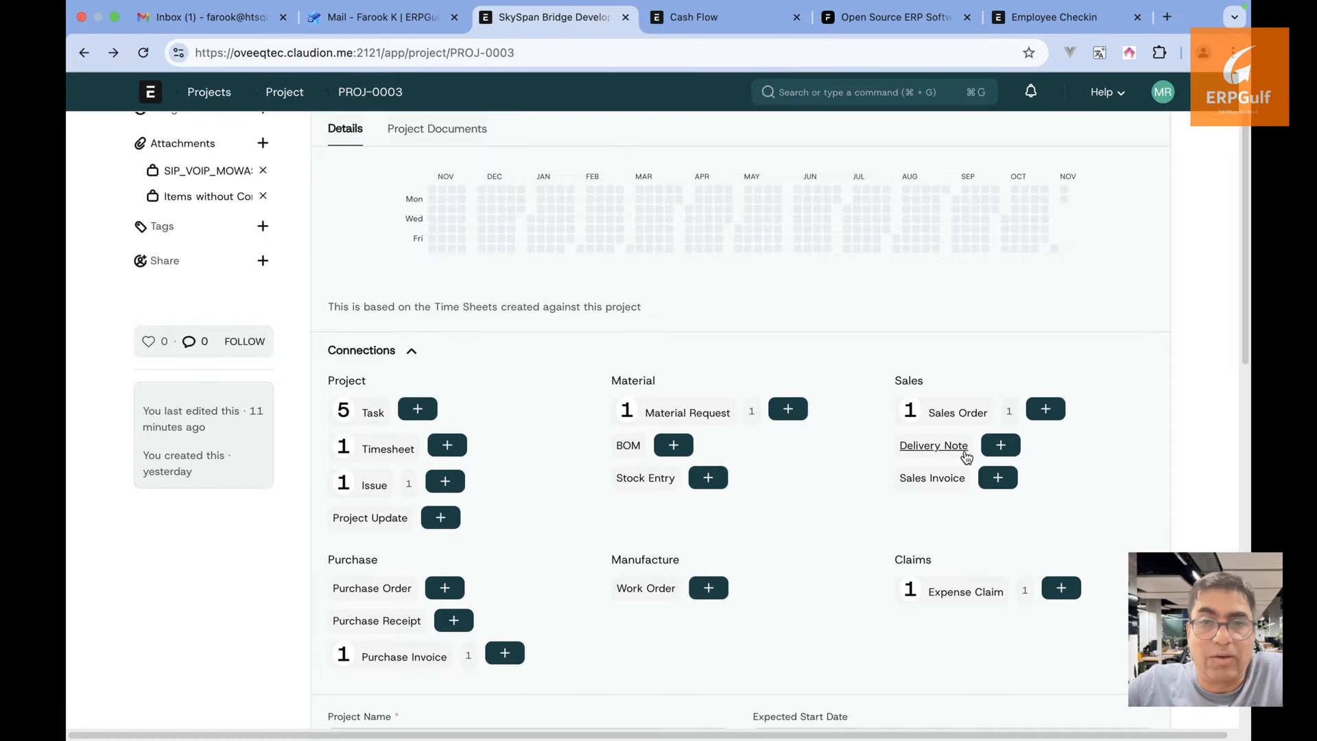
{"action": "scroll", "coordinate": [949, 519], "scroll_direction": "down", "scroll_amount": 2}
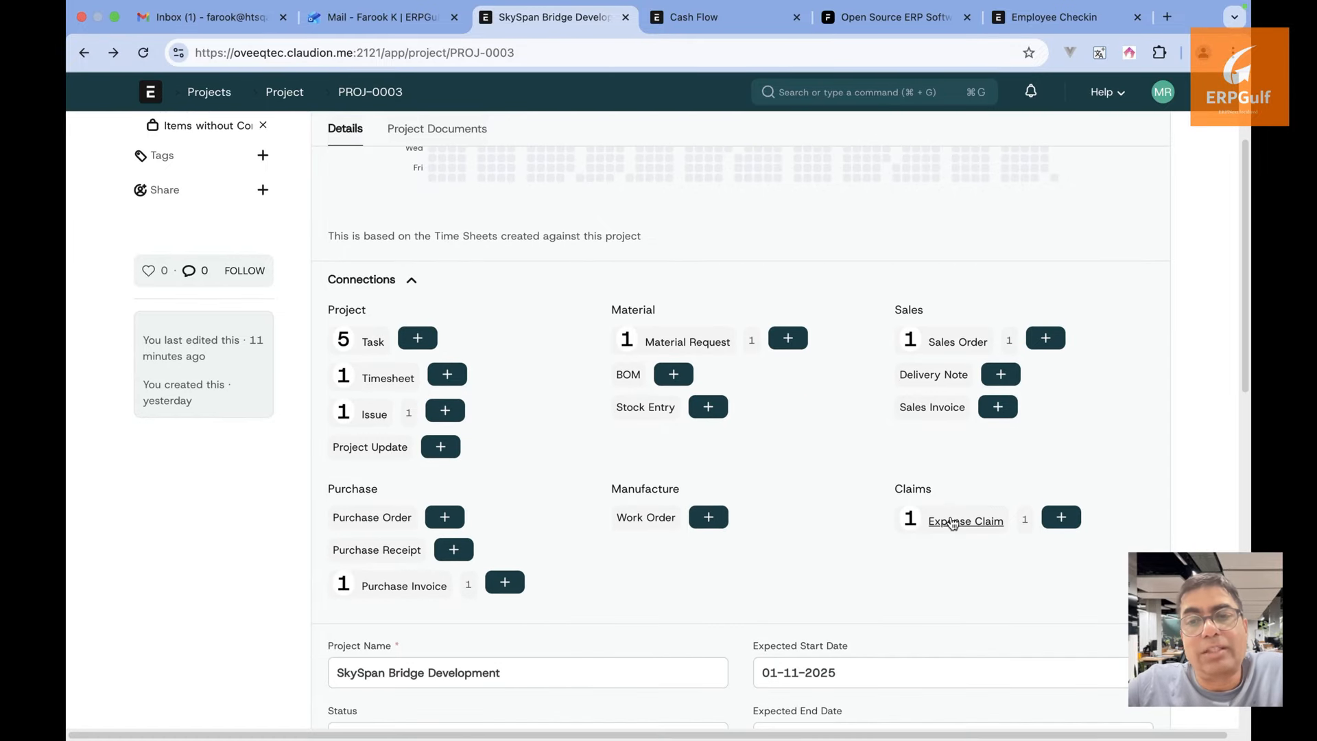
{"action": "scroll", "coordinate": [952, 523], "scroll_direction": "down", "scroll_amount": 10}
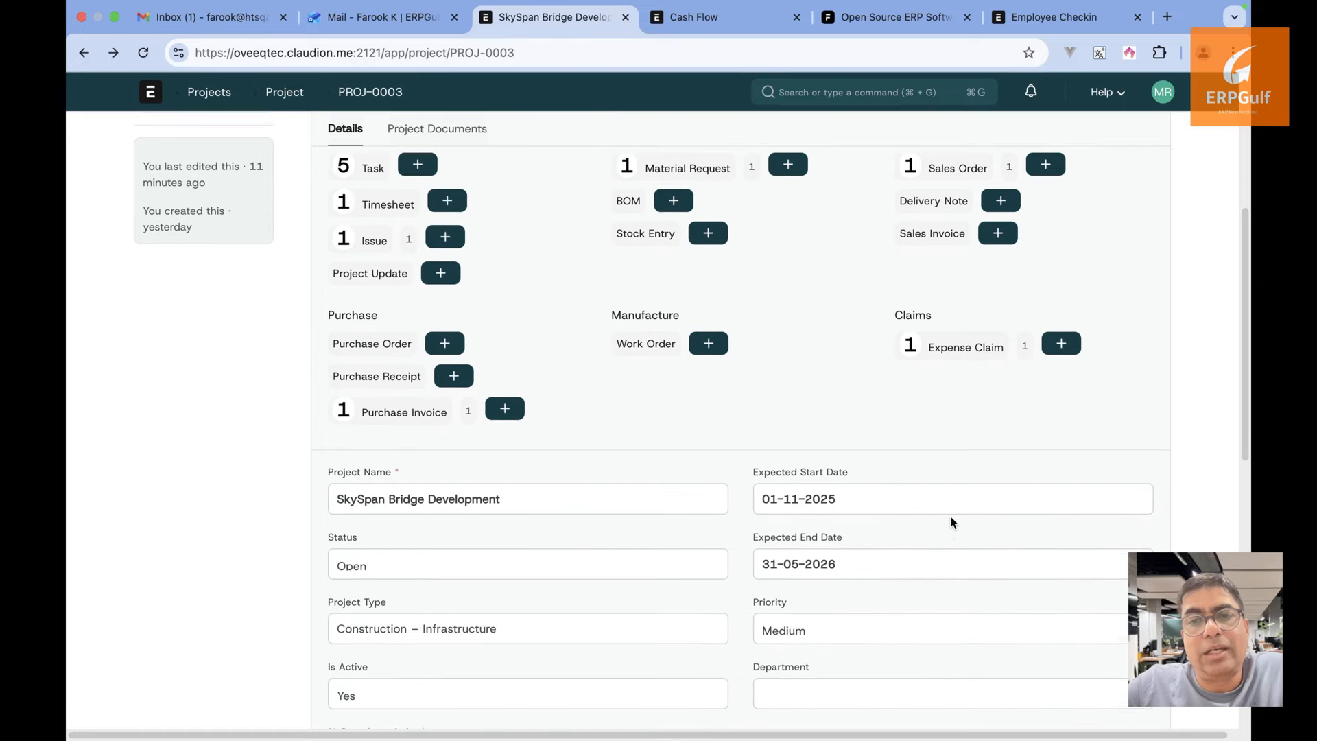
{"action": "scroll", "coordinate": [681, 527], "scroll_direction": "down", "scroll_amount": 2}
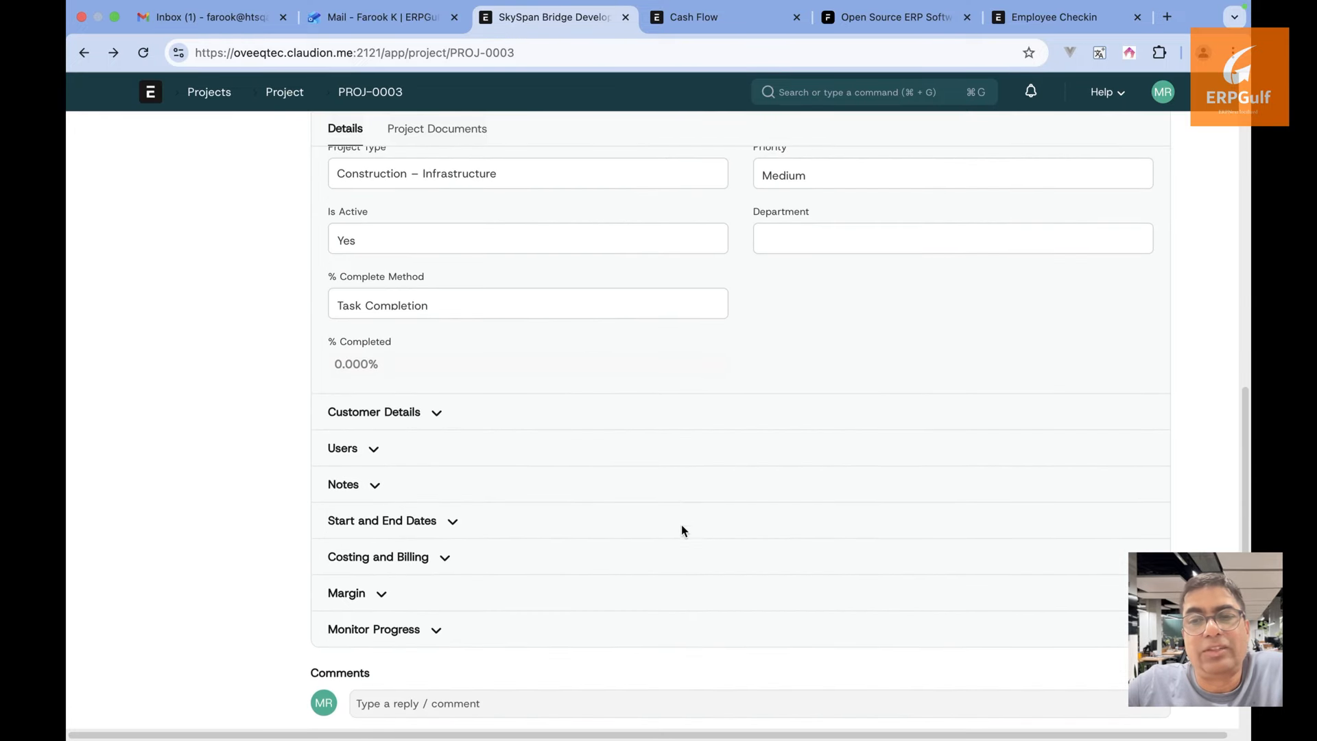
{"action": "scroll", "coordinate": [439, 568], "scroll_direction": "up", "scroll_amount": 15}
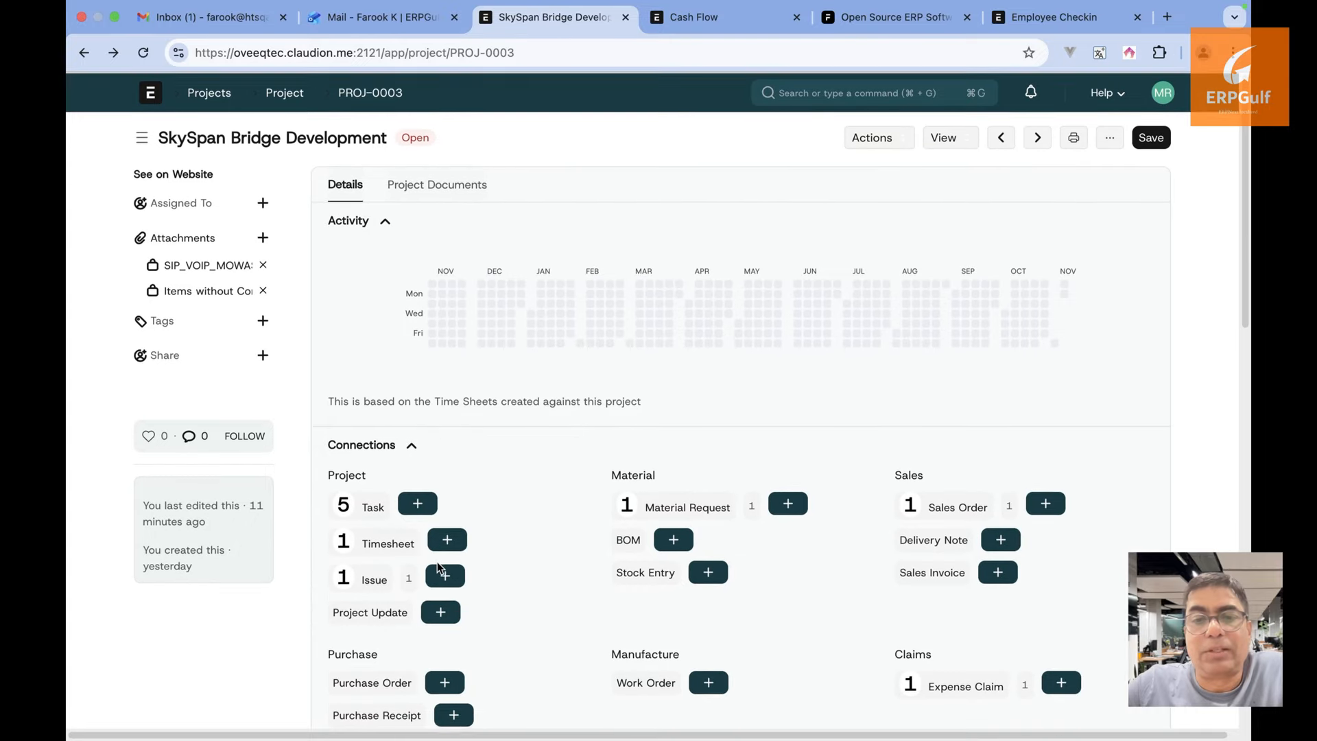
{"action": "left_click", "coordinate": [285, 94]}
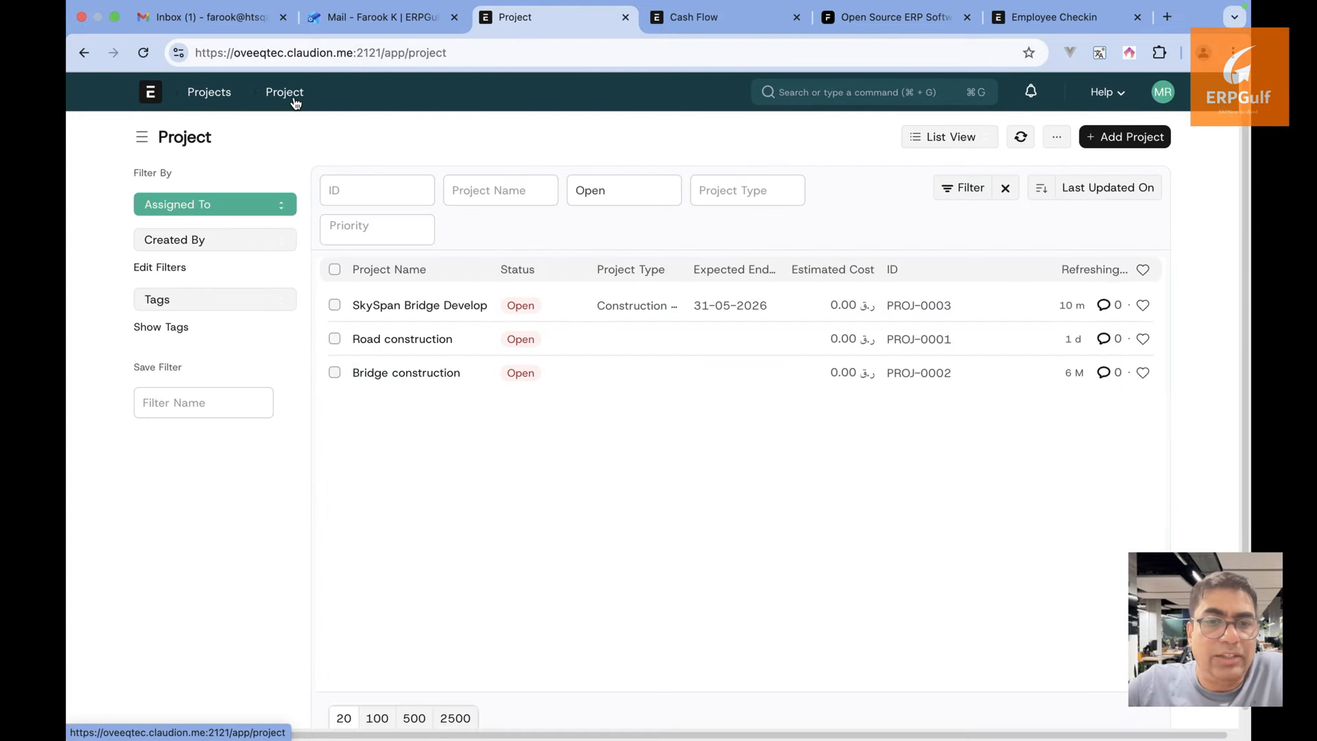
{"action": "left_click", "coordinate": [456, 306]}
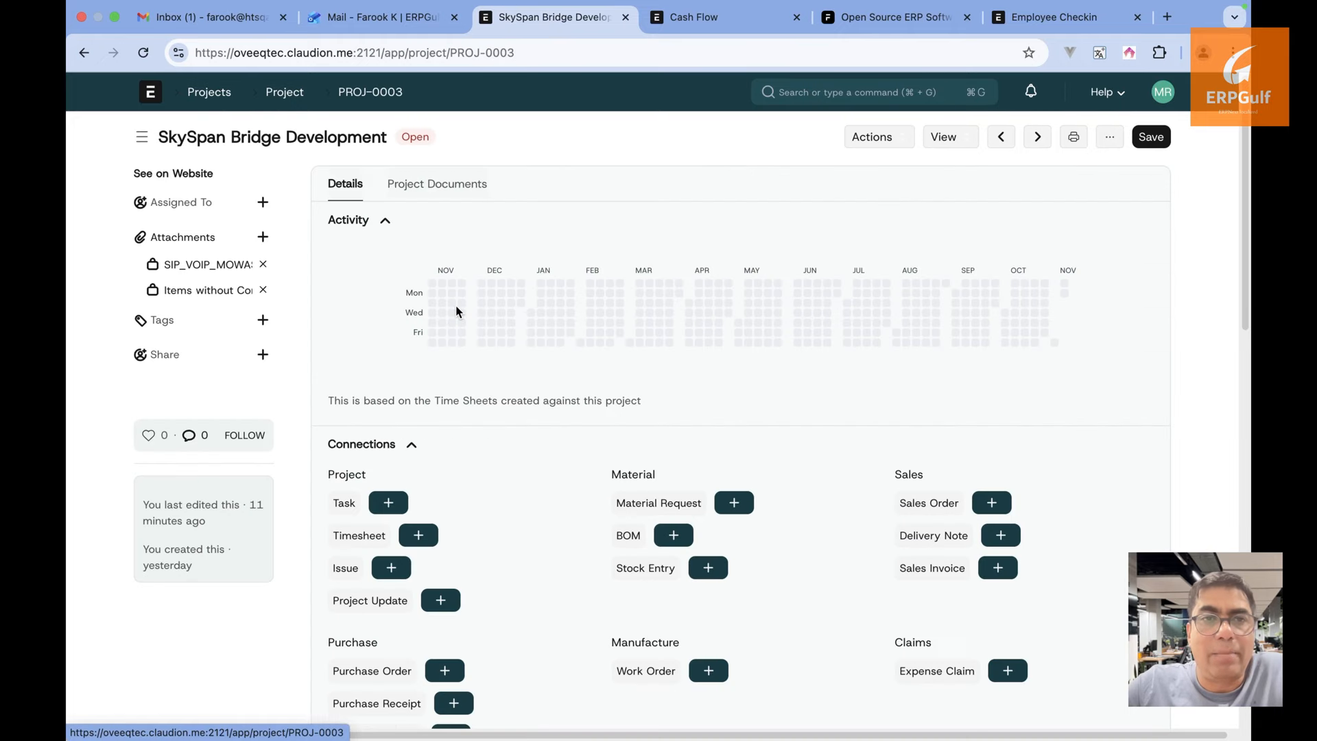
{"action": "left_click", "coordinate": [959, 137]}
Show the project's tasks on a Gantt chart and inspect Pile Foundation and Concrete Pier & Girder Casting
{"action": "left_click", "coordinate": [969, 175]}
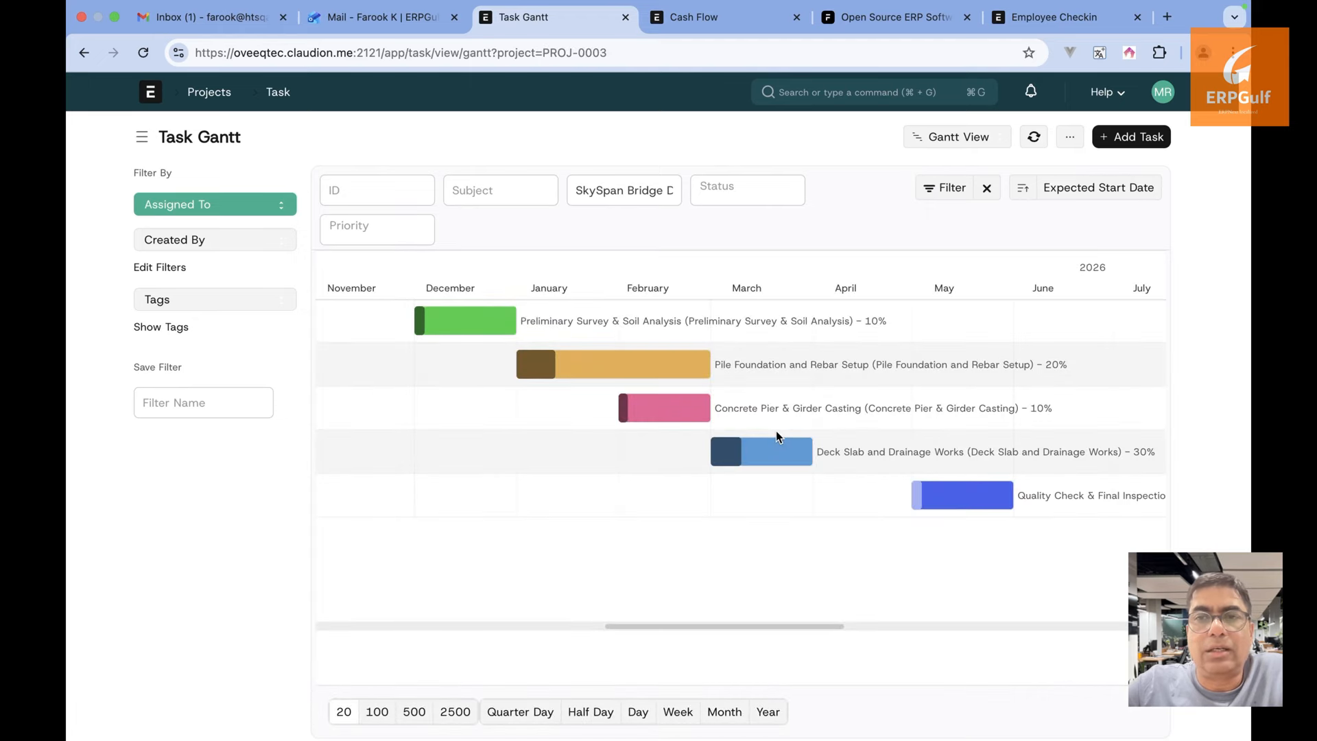
{"action": "scroll", "coordinate": [779, 506], "scroll_direction": "right", "scroll_amount": 3}
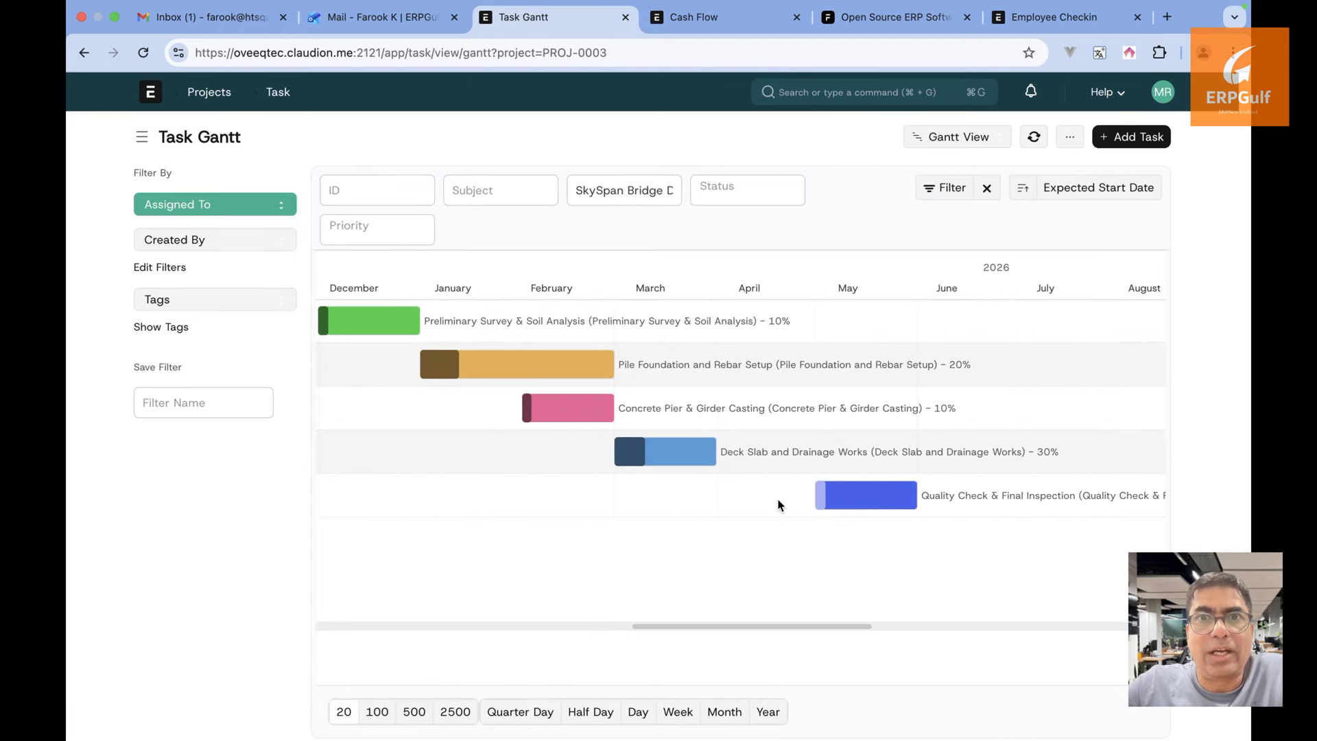
{"action": "scroll", "coordinate": [779, 506], "scroll_direction": "left", "scroll_amount": 2}
{"action": "scroll", "coordinate": [778, 506], "scroll_direction": "left", "scroll_amount": 1}
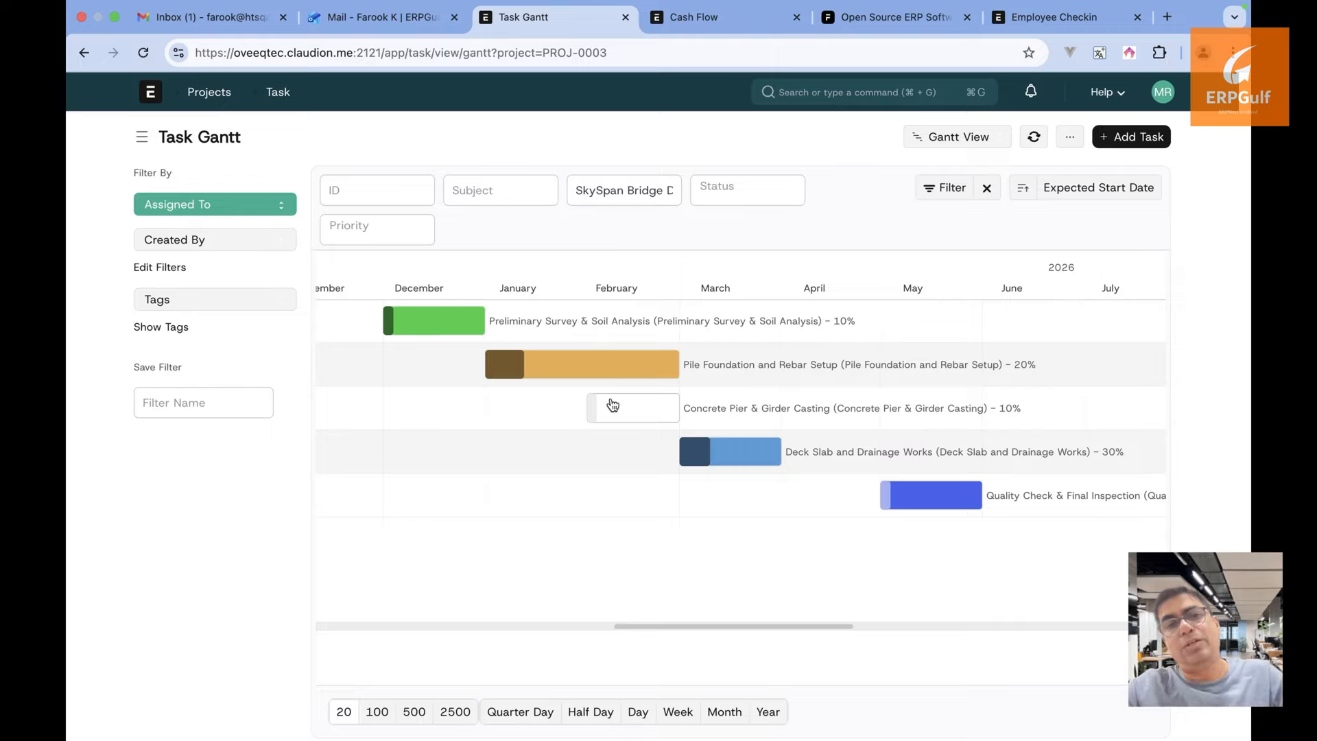
{"action": "left_click", "coordinate": [543, 363]}
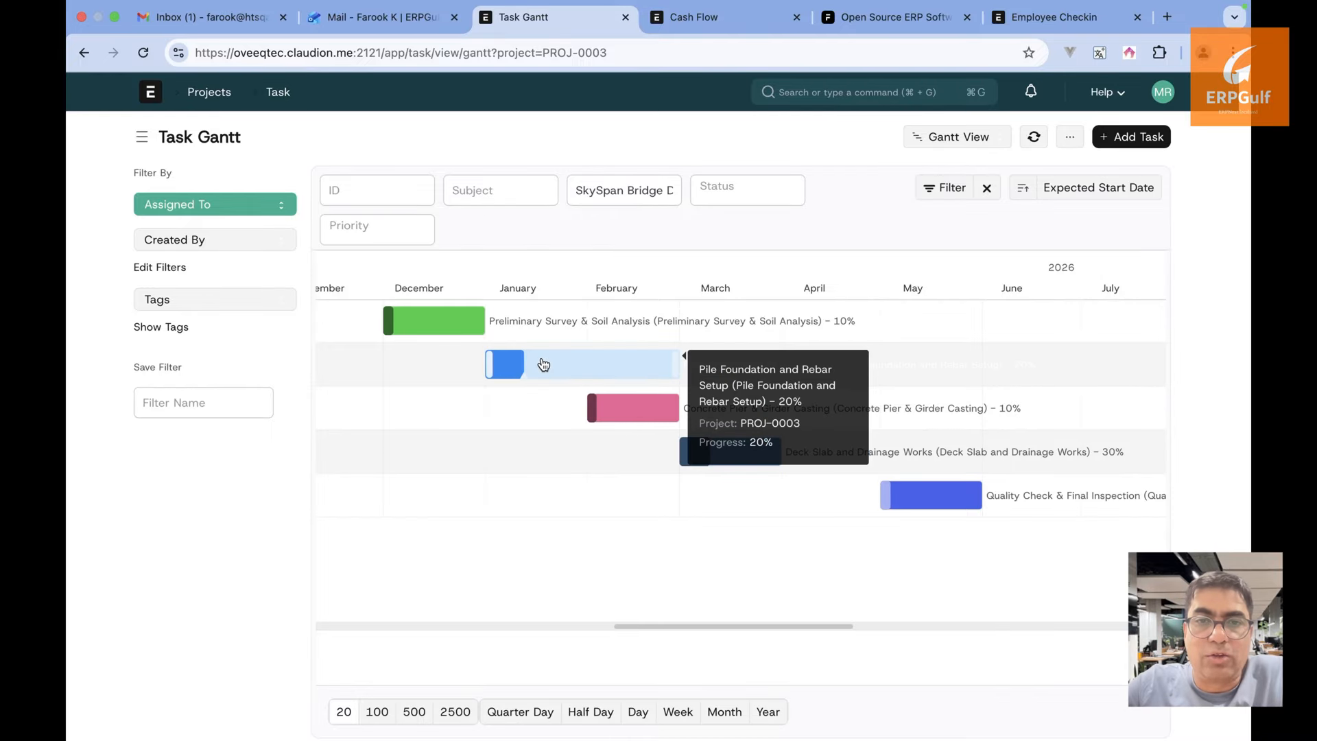
{"action": "left_click", "coordinate": [642, 414]}
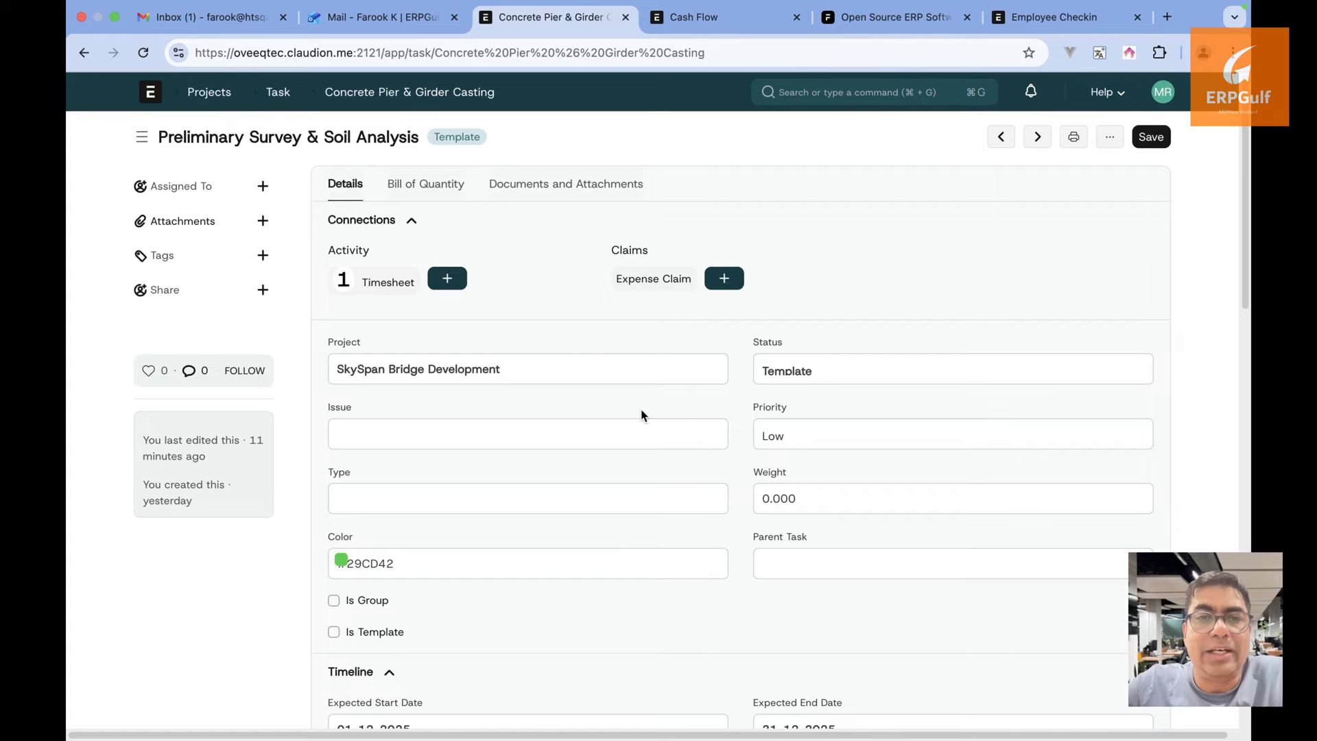
{"action": "left_click", "coordinate": [77, 46]}
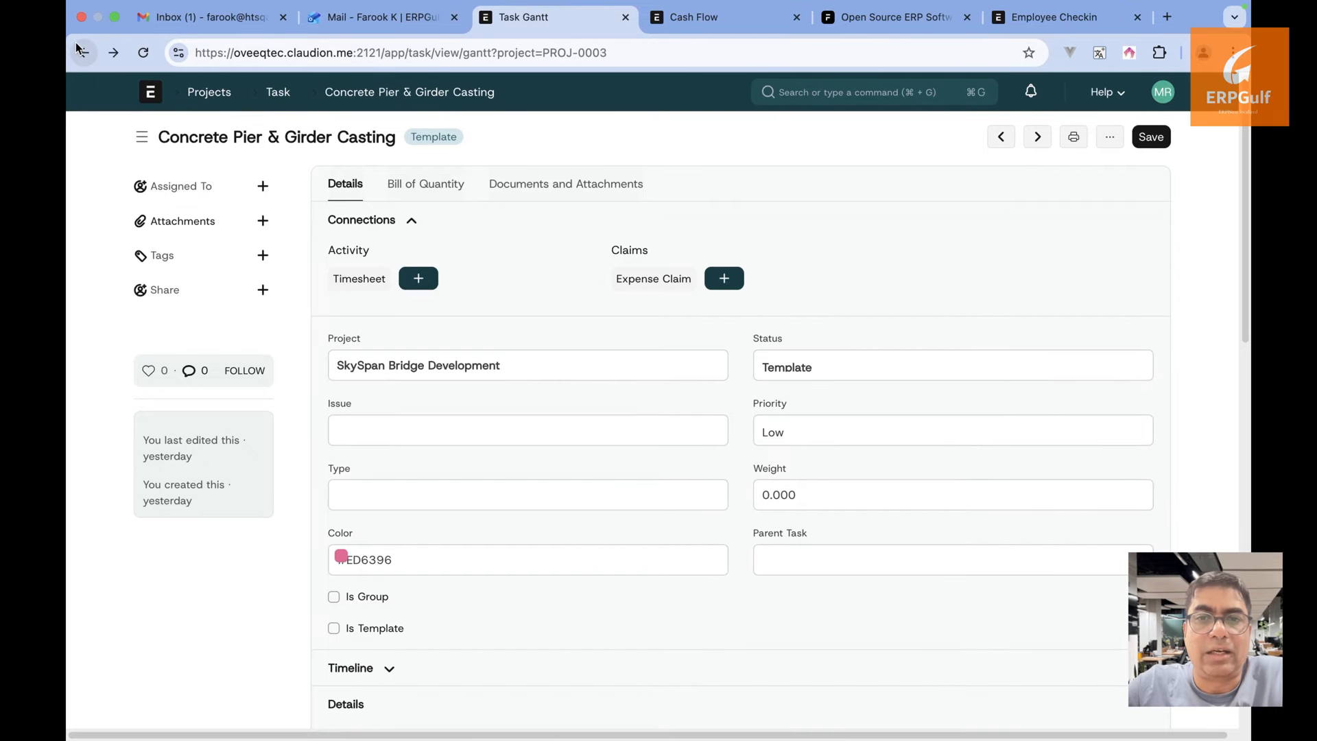
{"action": "left_click", "coordinate": [622, 362]}
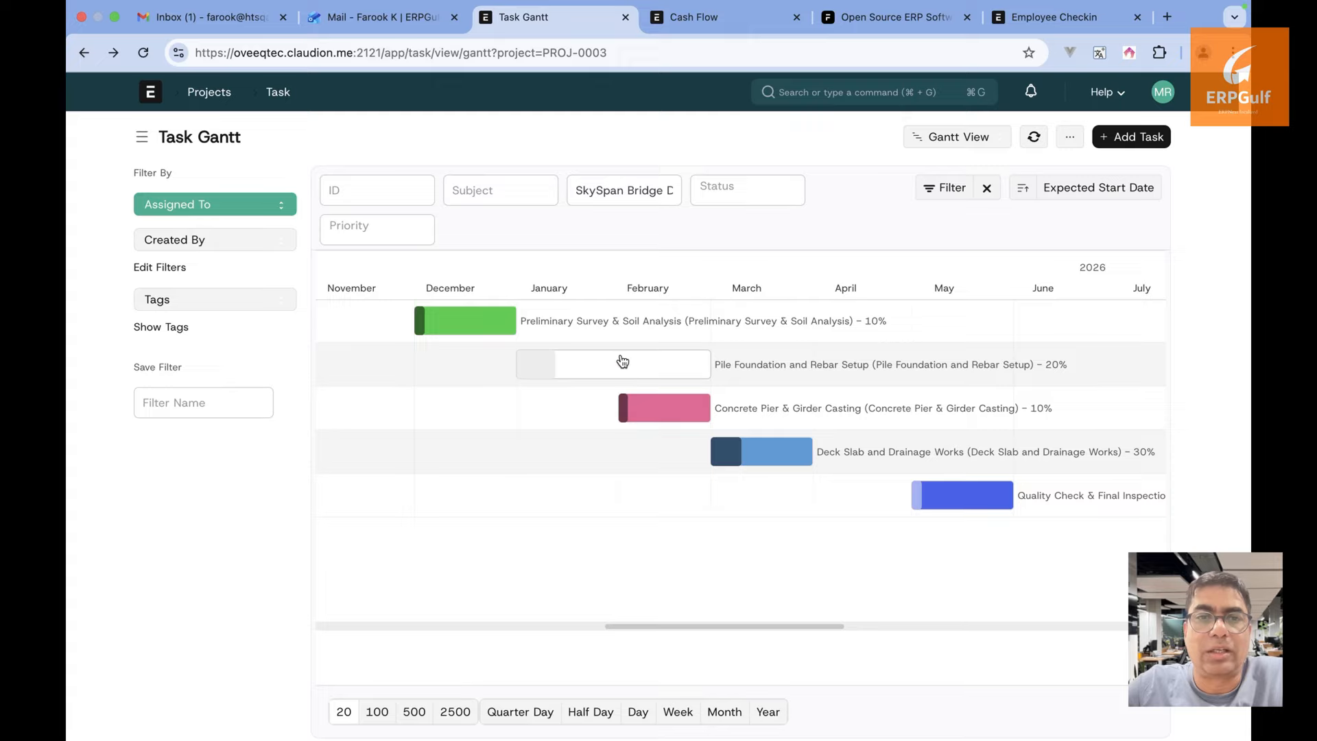
{"action": "left_click", "coordinate": [990, 138]}
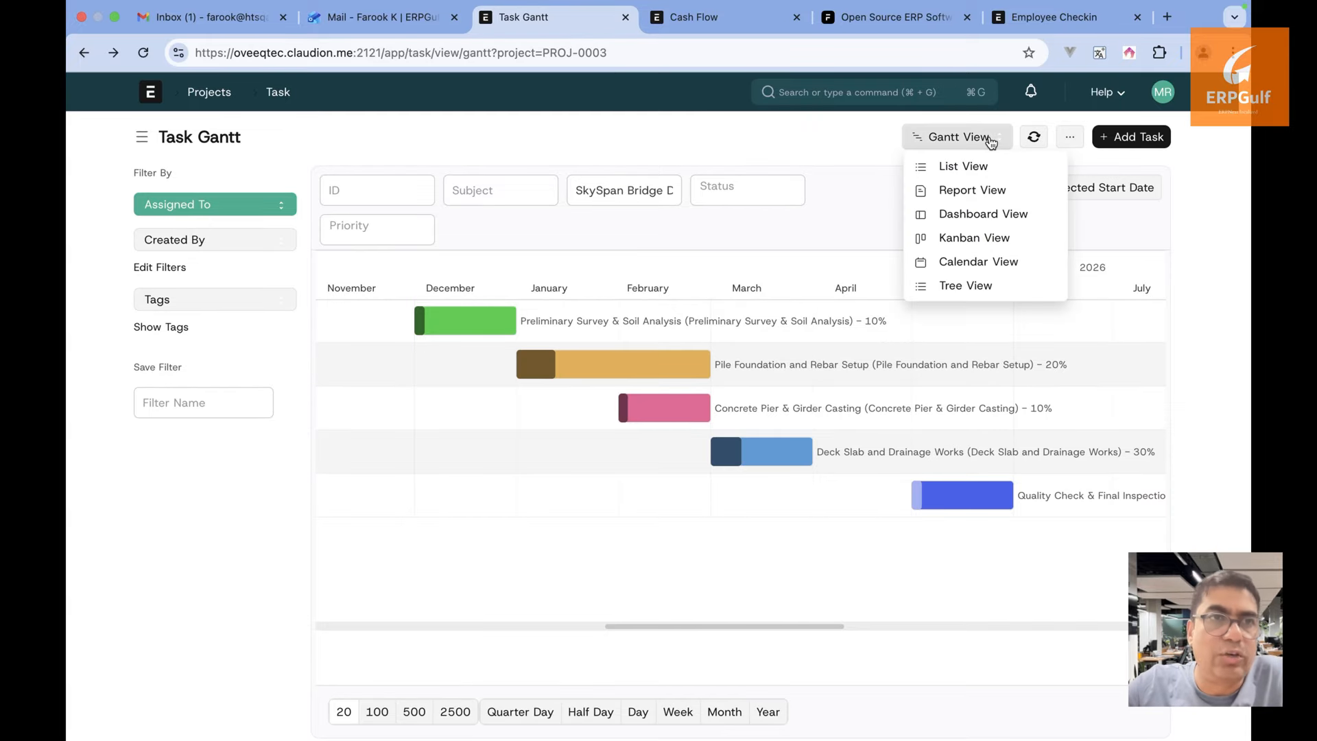
Show tasks as a tree, browse PROJ-0003, then switch the filter to Bridge construction
{"action": "left_click", "coordinate": [978, 287]}
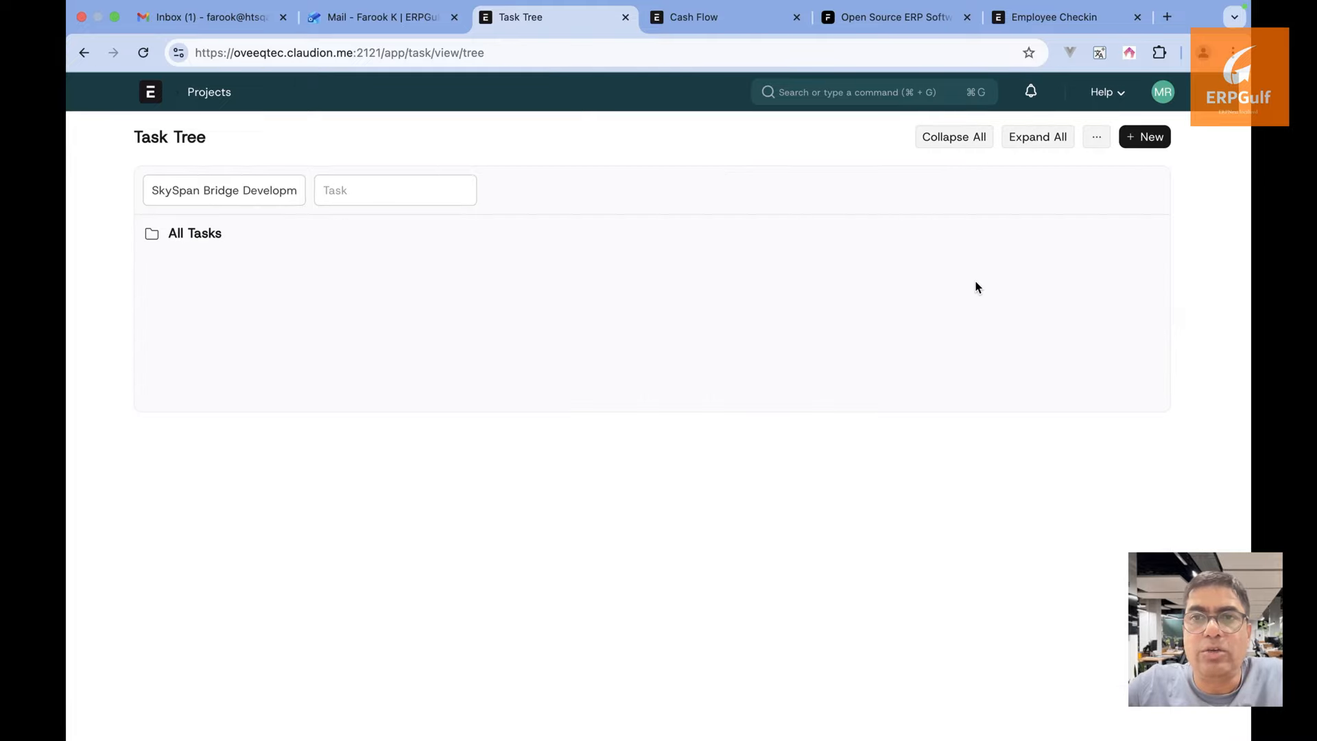
{"action": "left_click", "coordinate": [209, 236]}
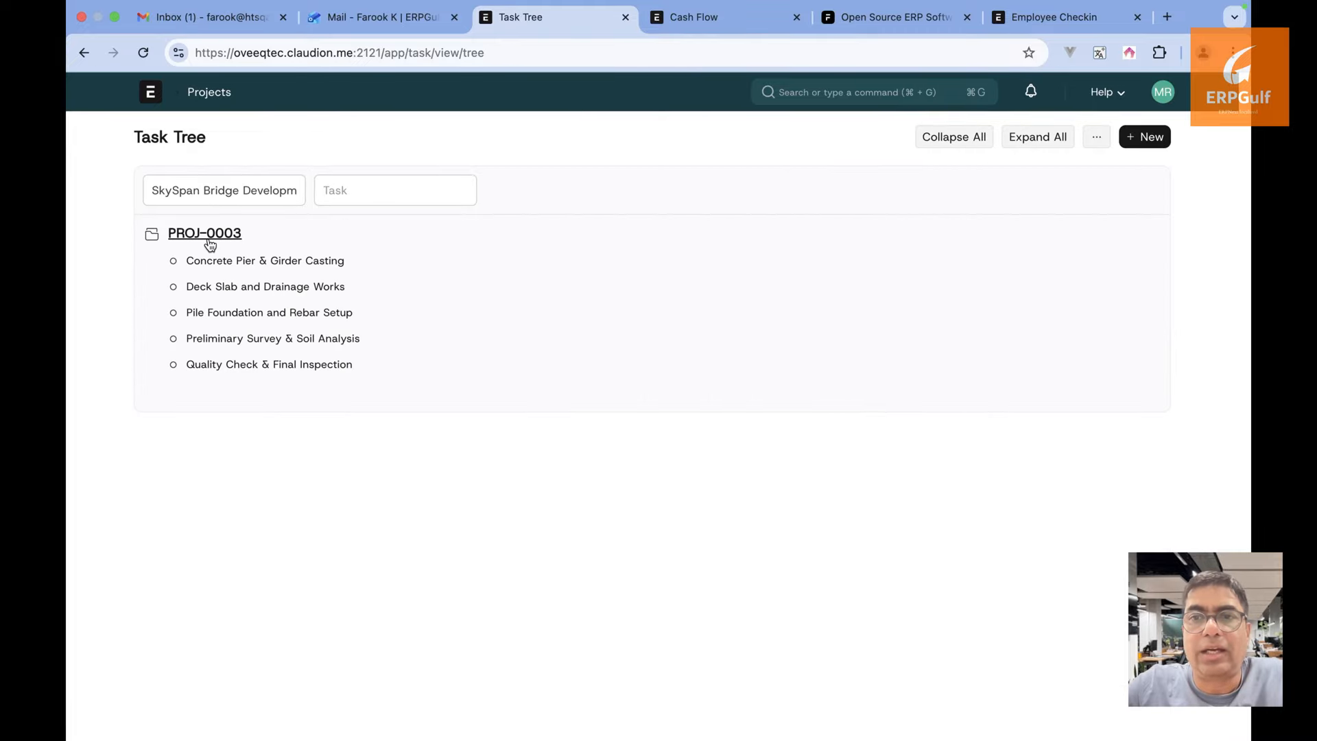
{"action": "left_click", "coordinate": [210, 240]}
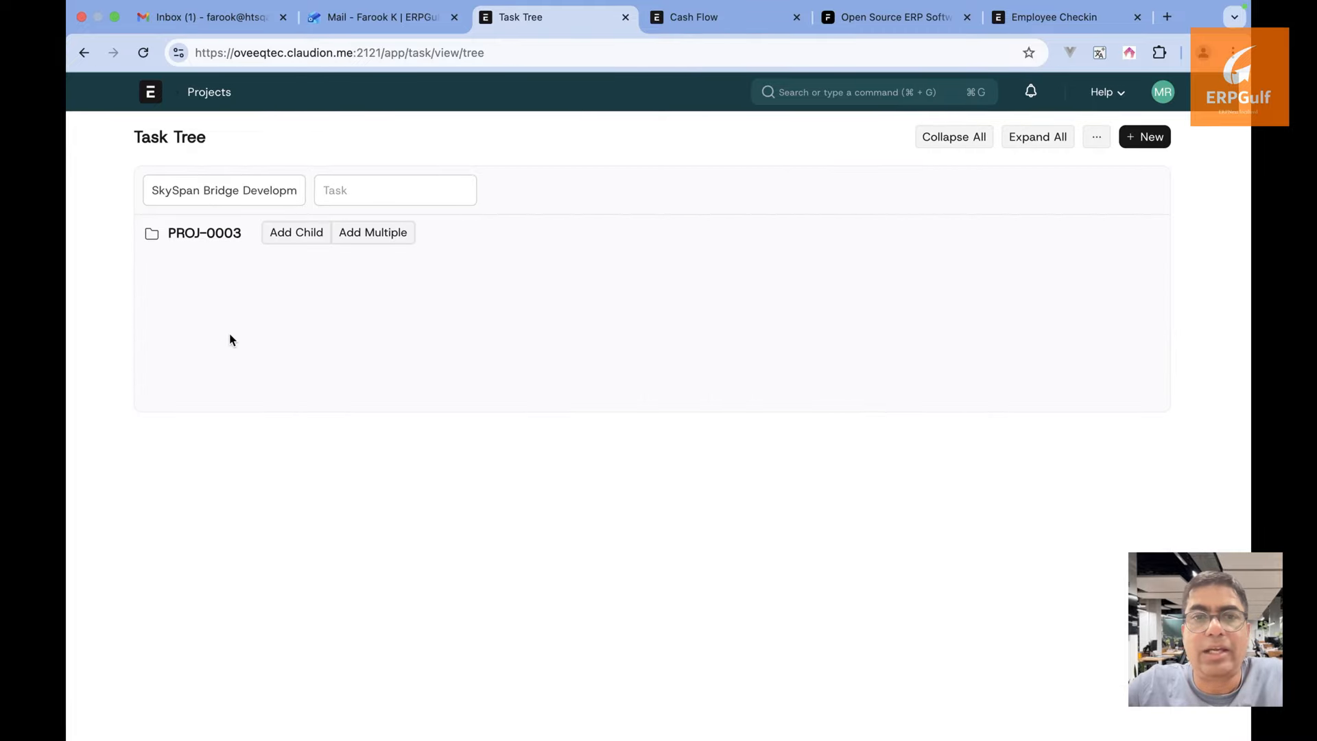
{"action": "triple_click", "coordinate": [231, 194]}
{"action": "key", "text": "BackSpace"}
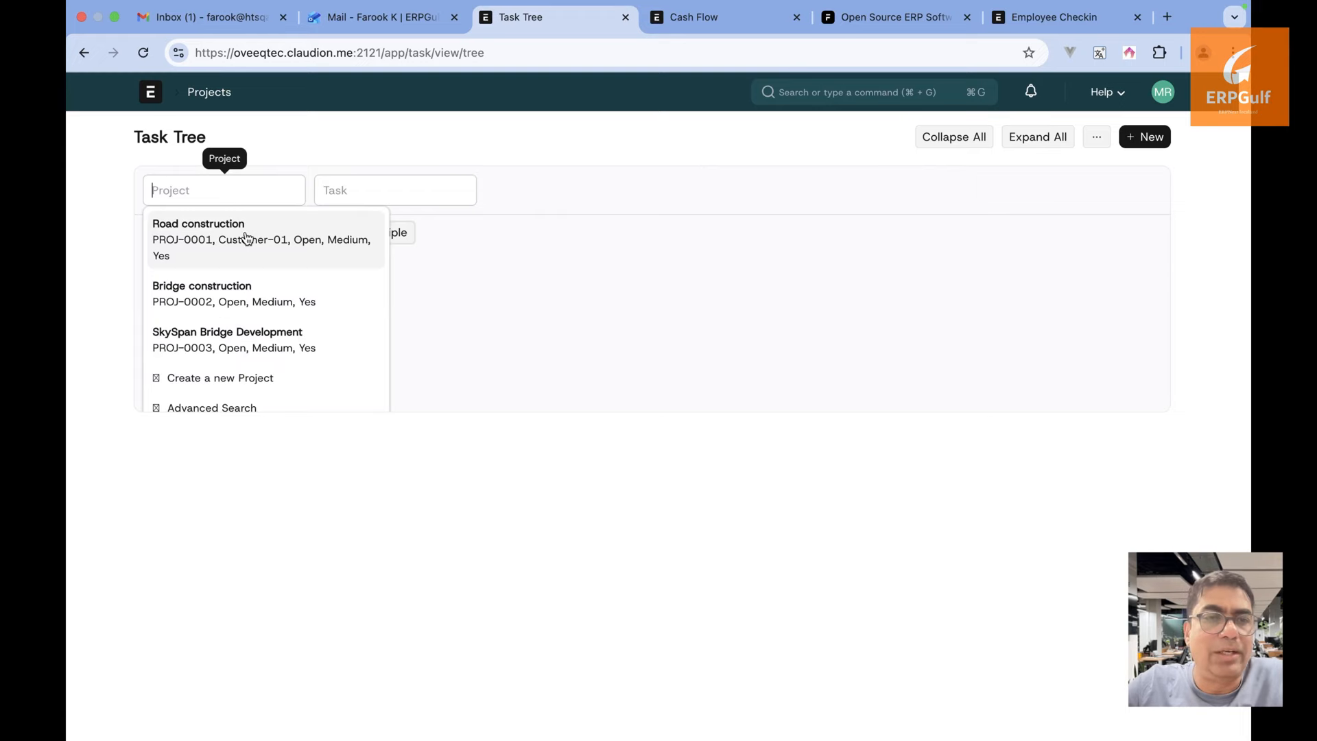
{"action": "left_click", "coordinate": [249, 288]}
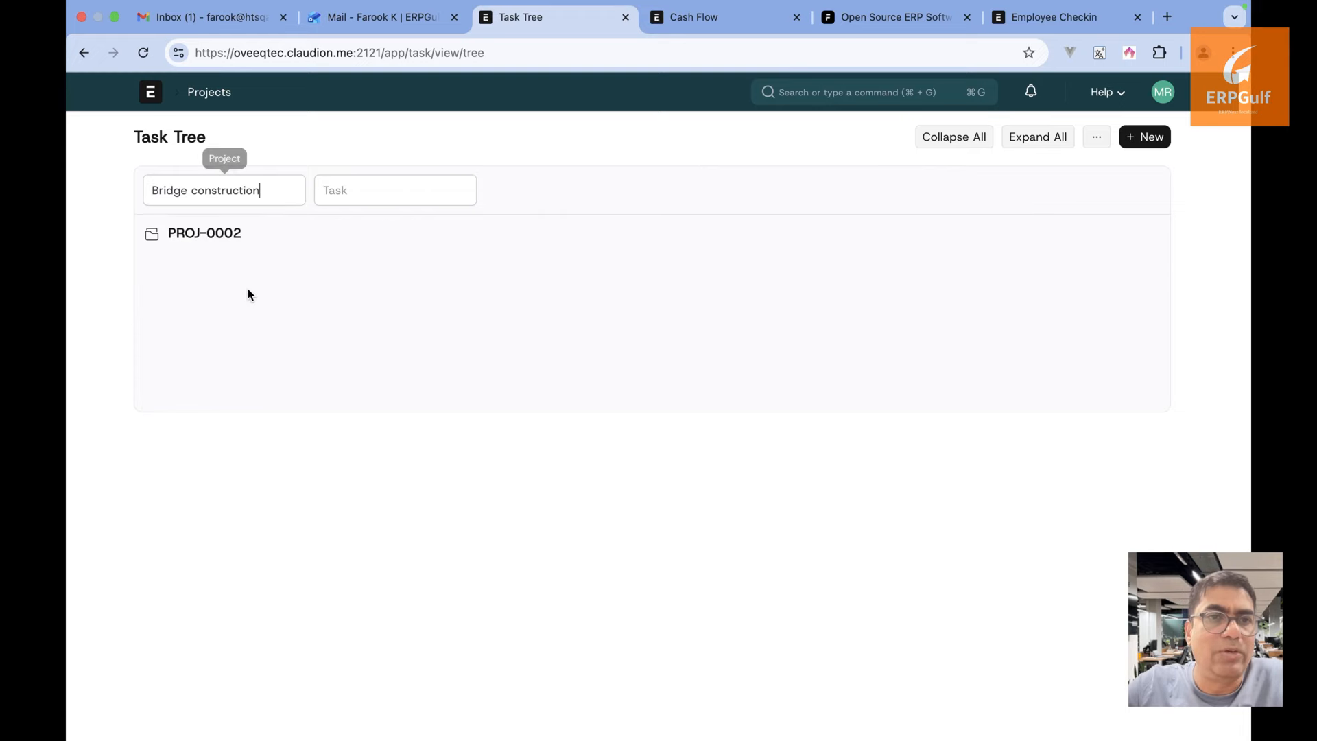
{"action": "left_click", "coordinate": [219, 235]}
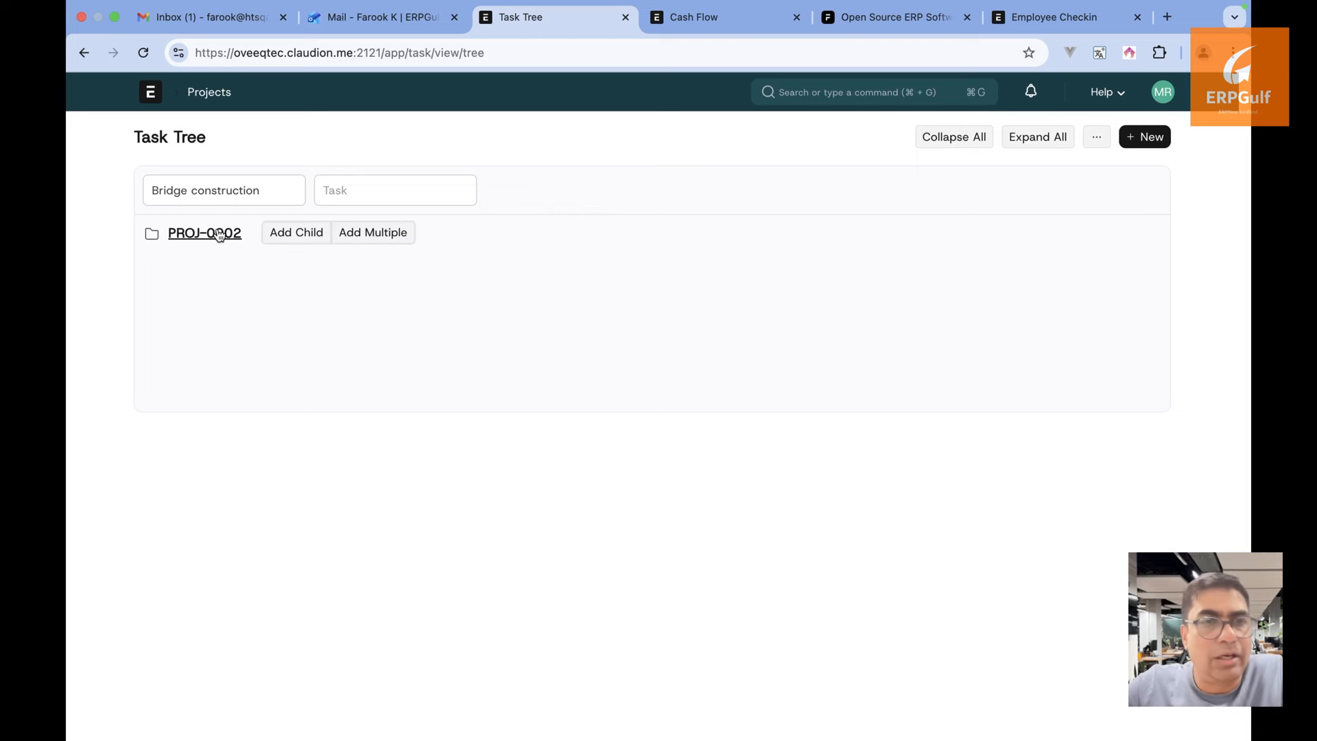
Try Road construction, then filter the tree to SkySpan Bridge Development and collapse all branches
{"action": "triple_click", "coordinate": [264, 189]}
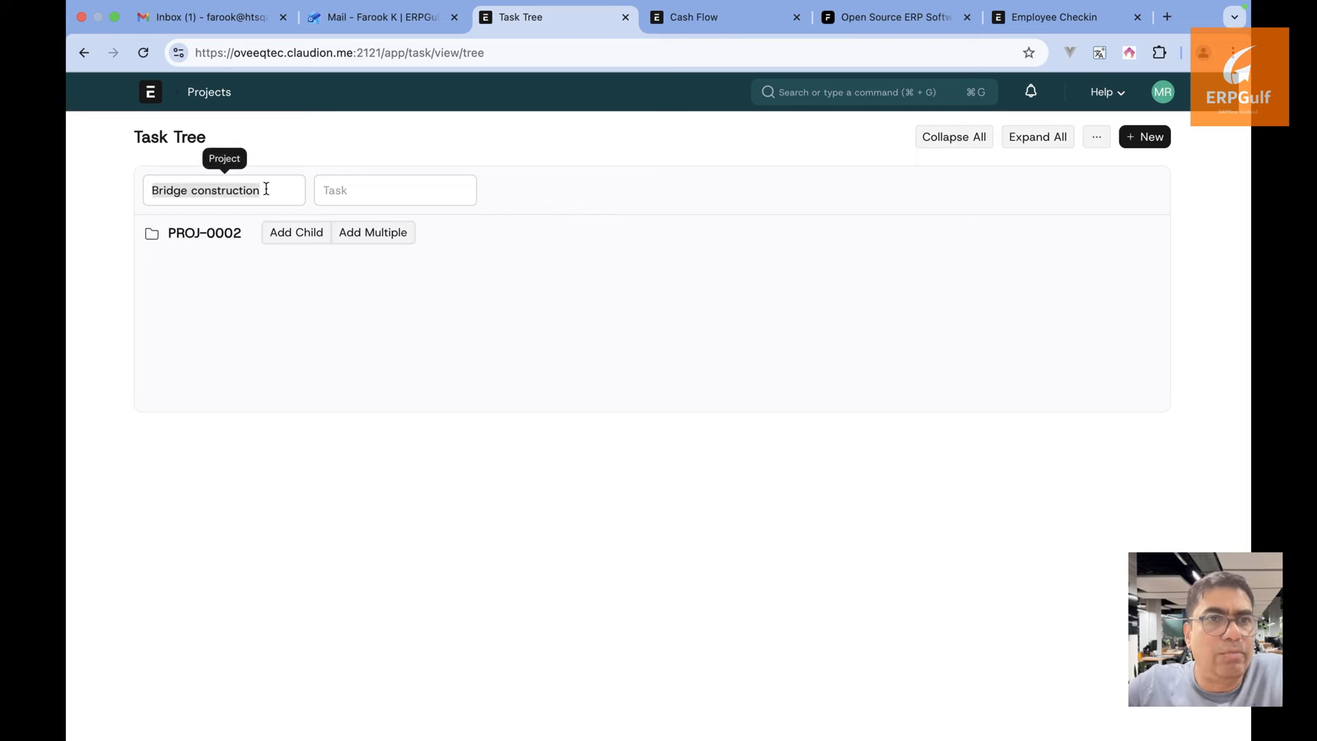
{"action": "key", "text": "BackSpace"}
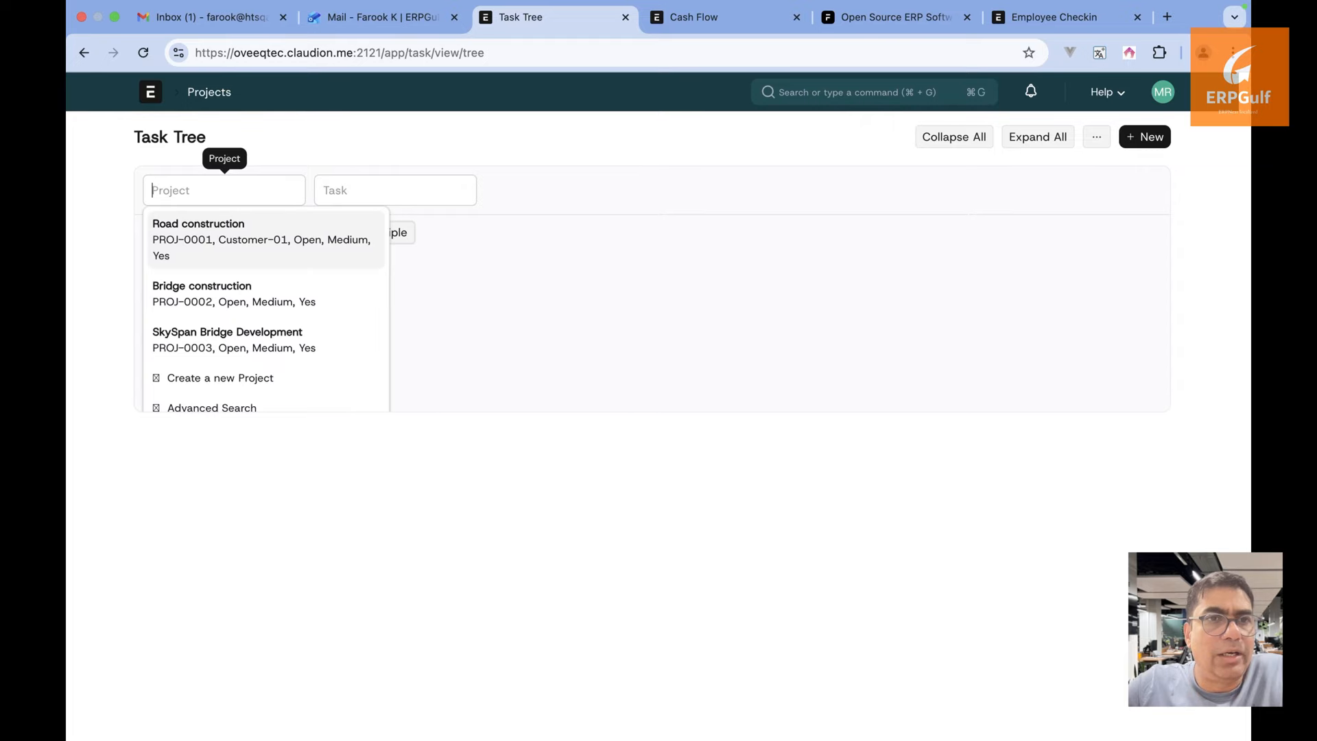
{"action": "left_click", "coordinate": [262, 245]}
{"action": "double_click", "coordinate": [221, 232]}
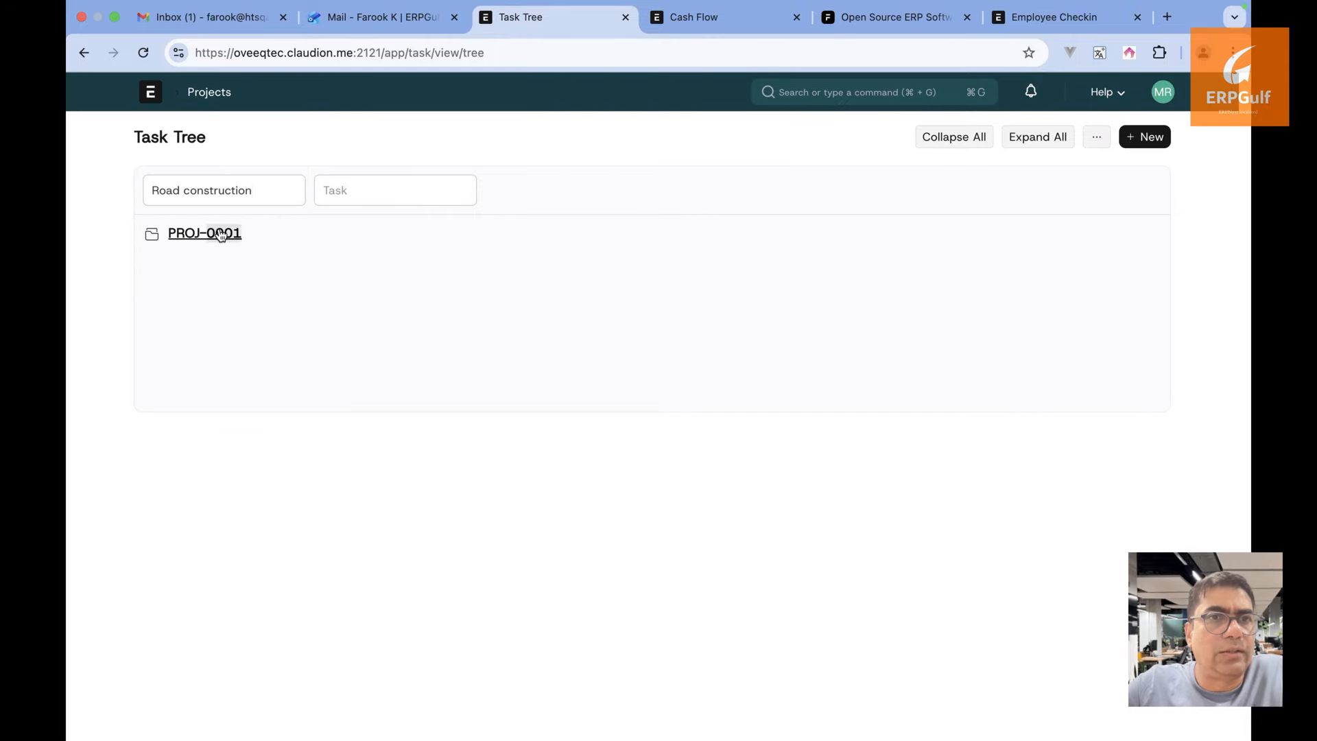
{"action": "triple_click", "coordinate": [258, 189]}
{"action": "key", "text": "BackSpace"}
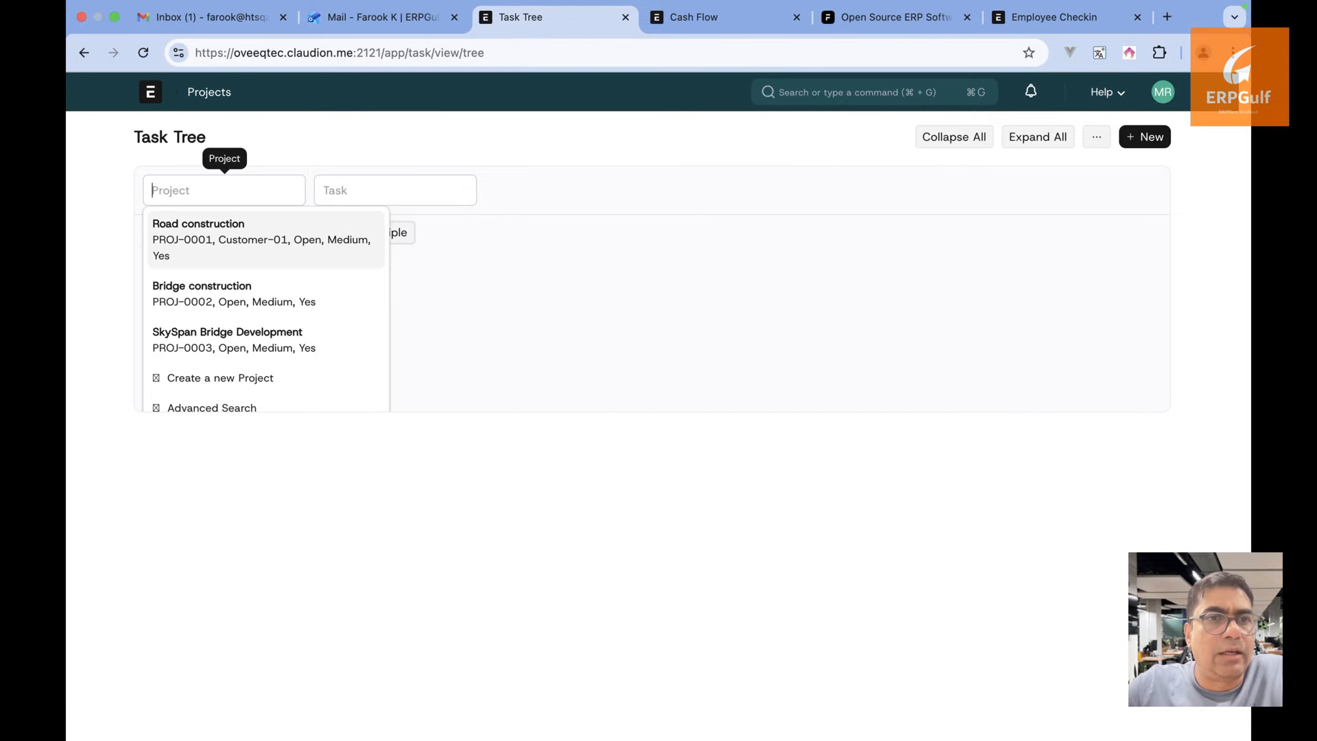
{"action": "left_click", "coordinate": [261, 352]}
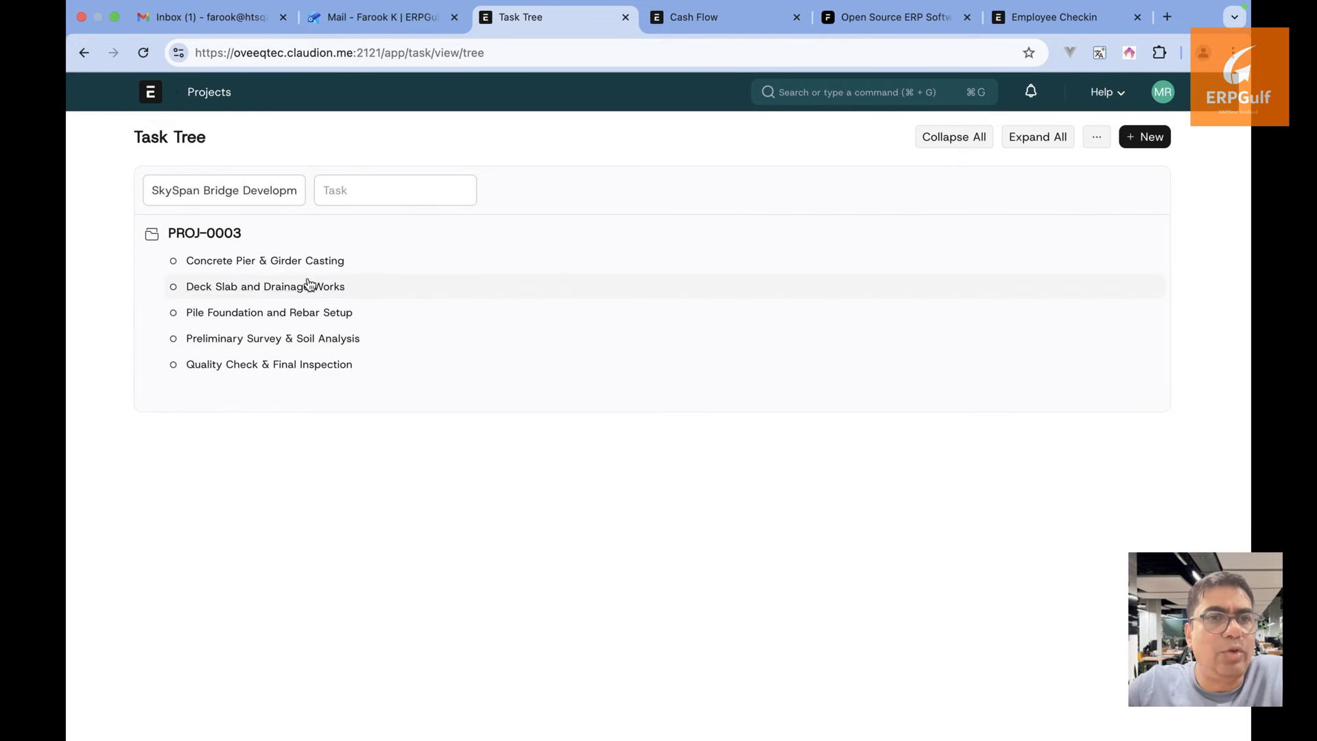
{"action": "left_click", "coordinate": [951, 144]}
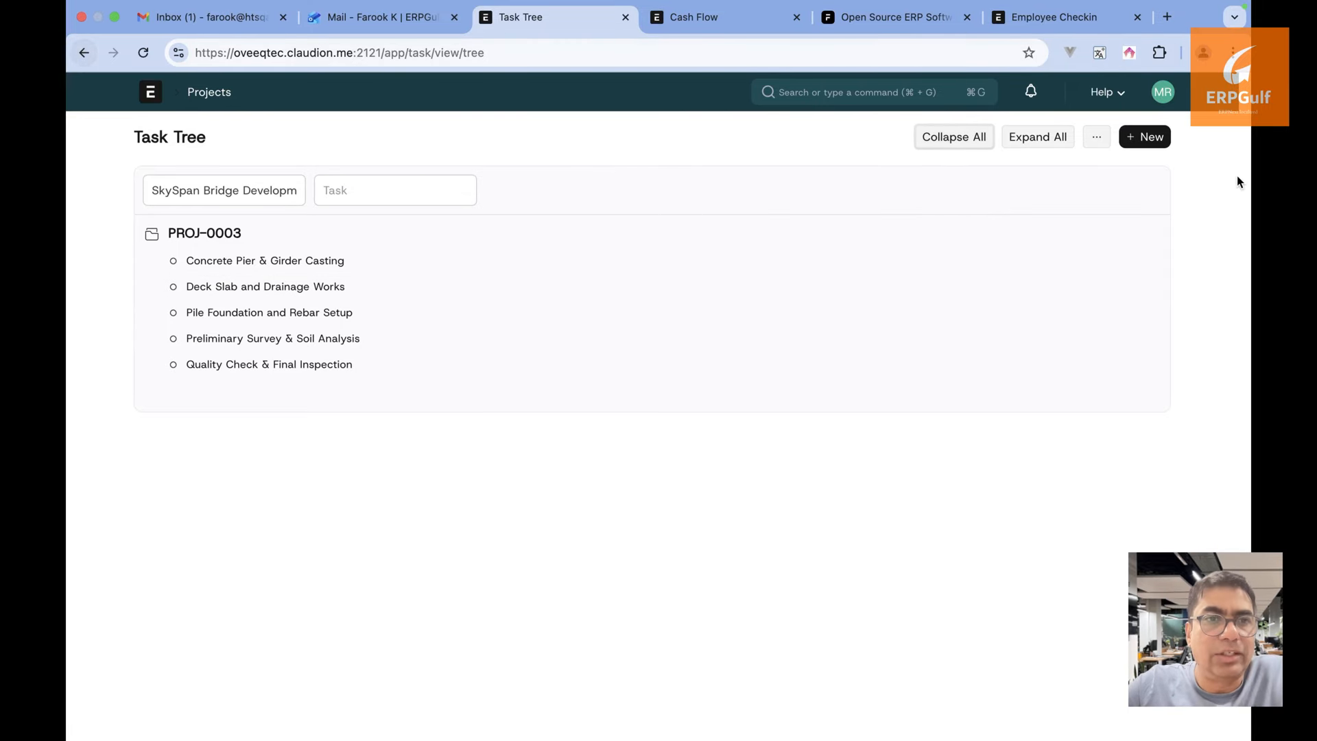
Open the Chart of Accounts and expand Application of Funds, Current Assets, Accounts Receivable, Bank Accounts and Share holders
{"action": "left_click", "coordinate": [909, 92]}
{"action": "type", "text": "chart of"}
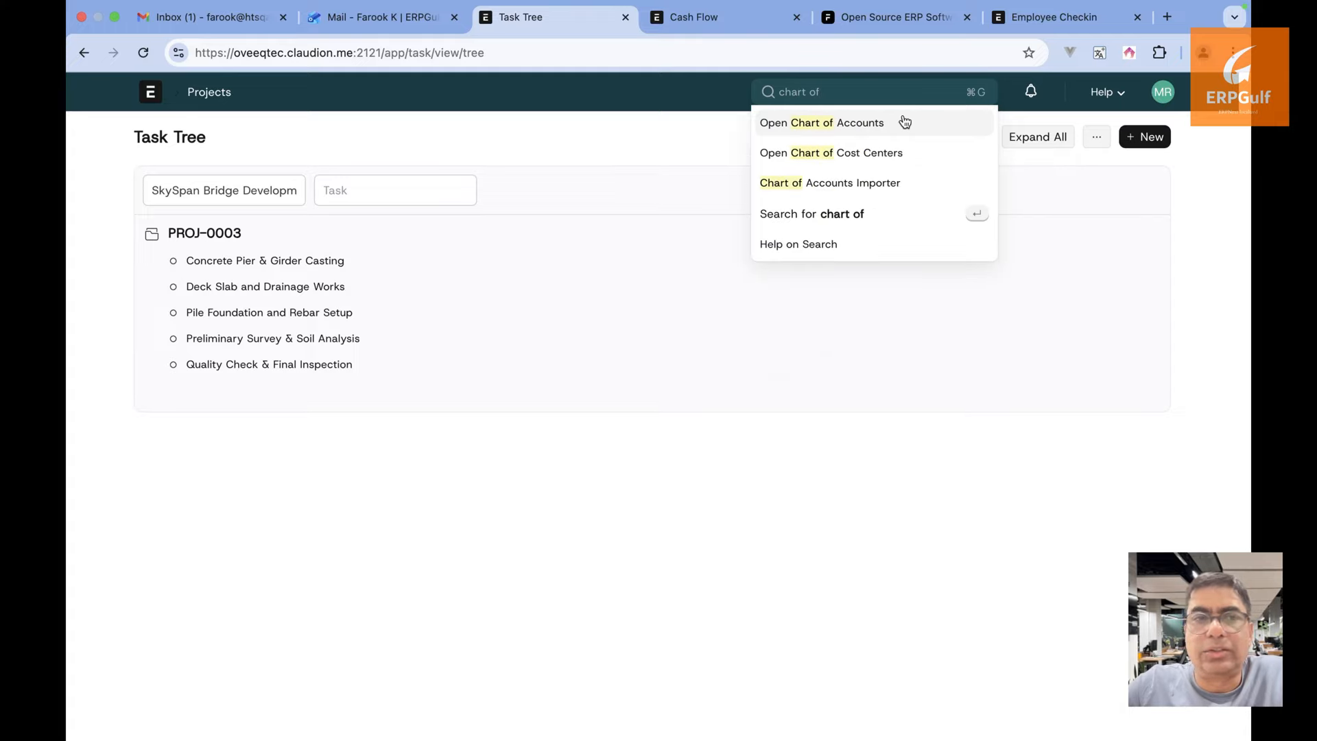
{"action": "left_click", "coordinate": [905, 122]}
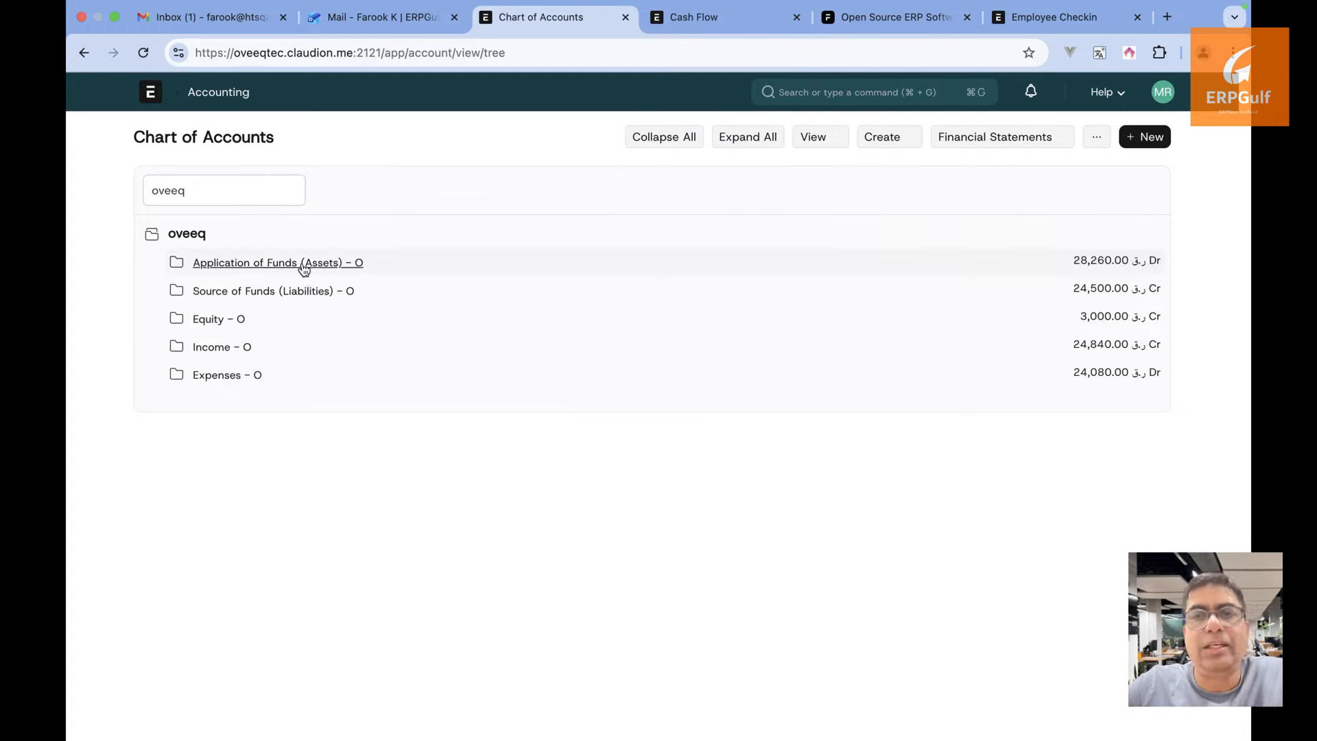
{"action": "left_click", "coordinate": [304, 267]}
{"action": "left_click", "coordinate": [300, 293]}
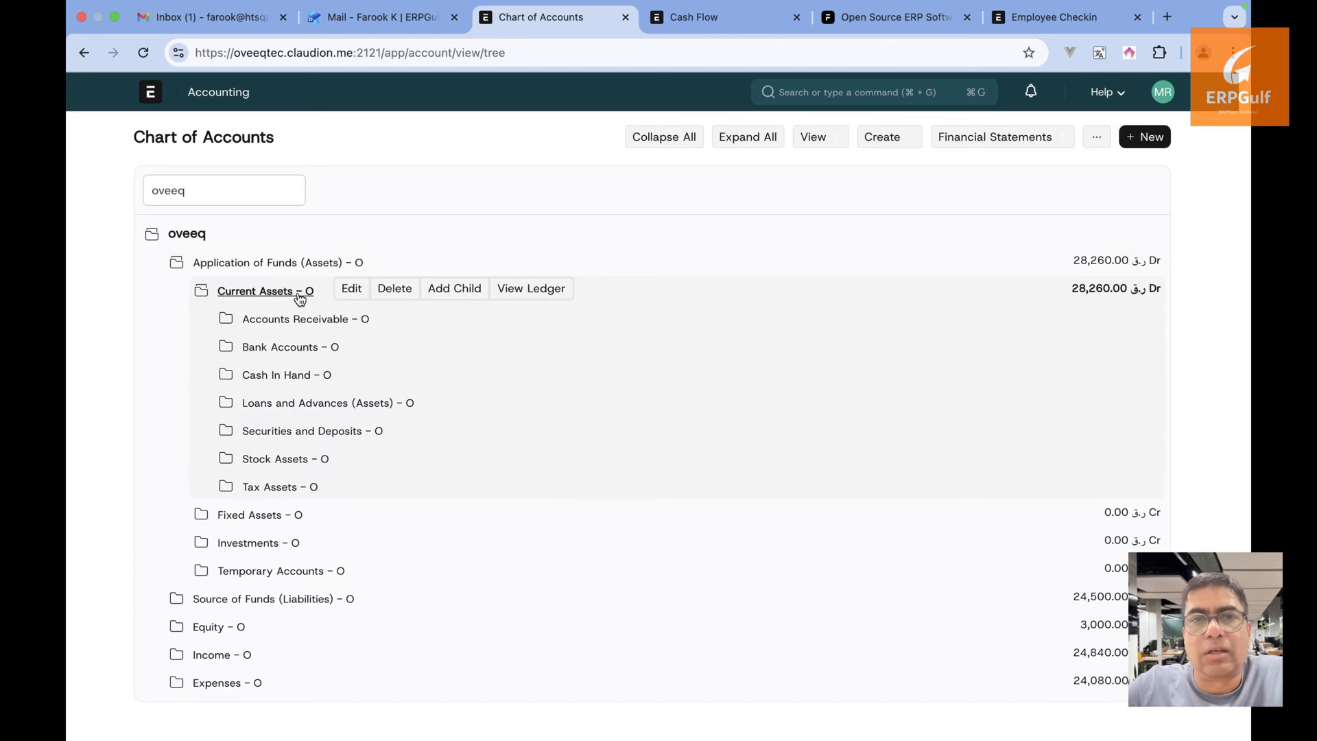
{"action": "left_click", "coordinate": [314, 321]}
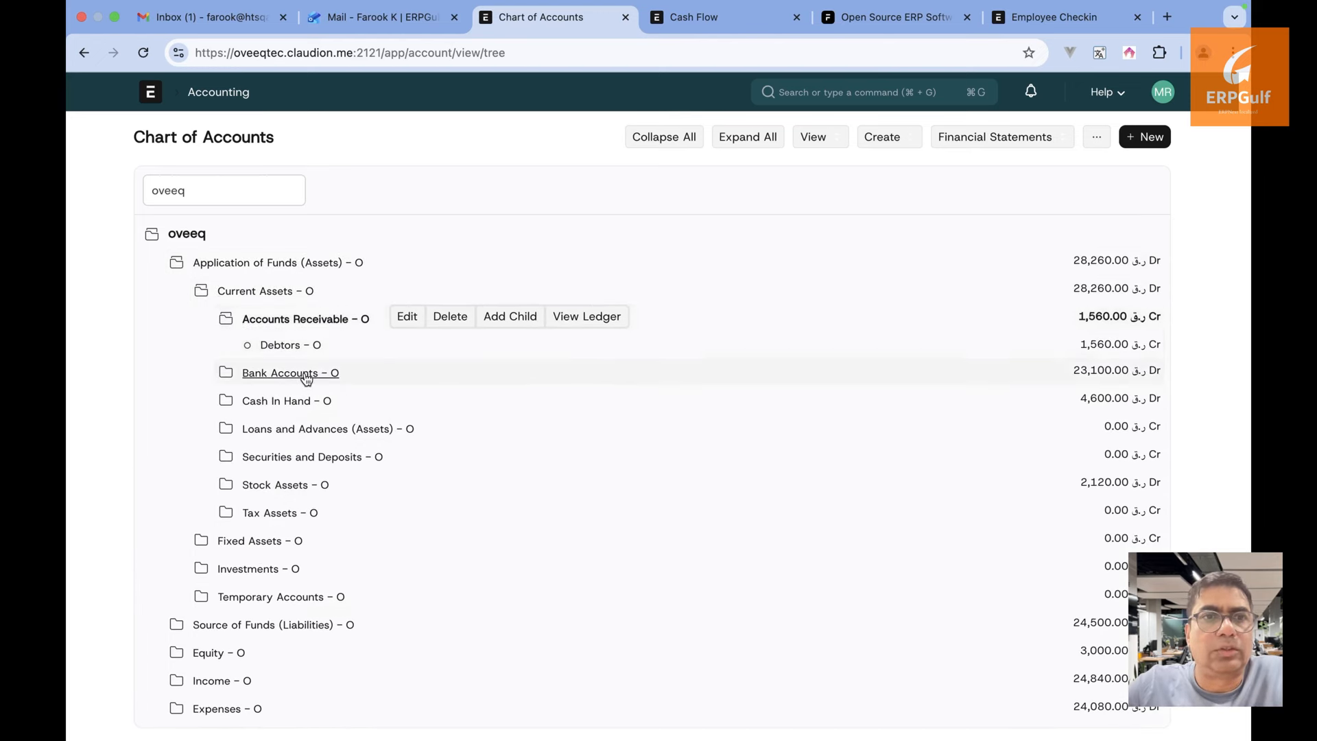
{"action": "left_click", "coordinate": [307, 378]}
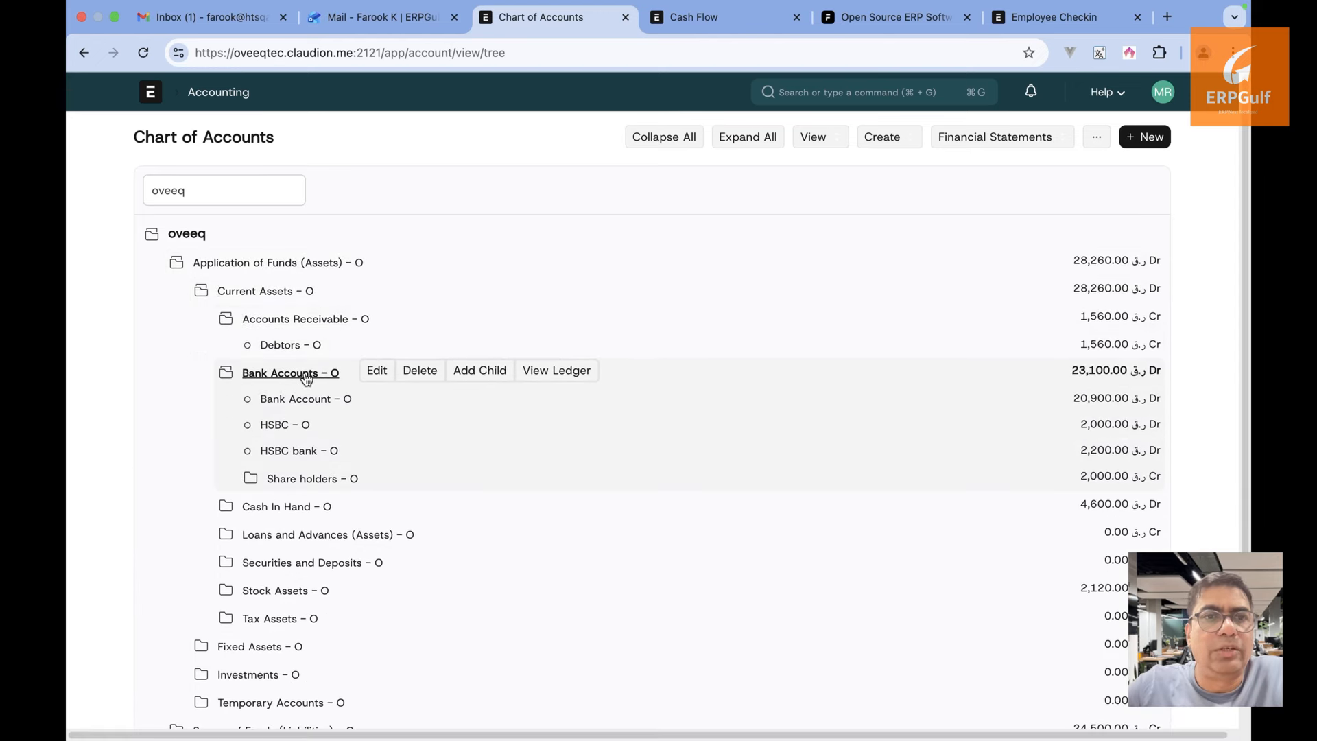
{"action": "left_click", "coordinate": [317, 477]}
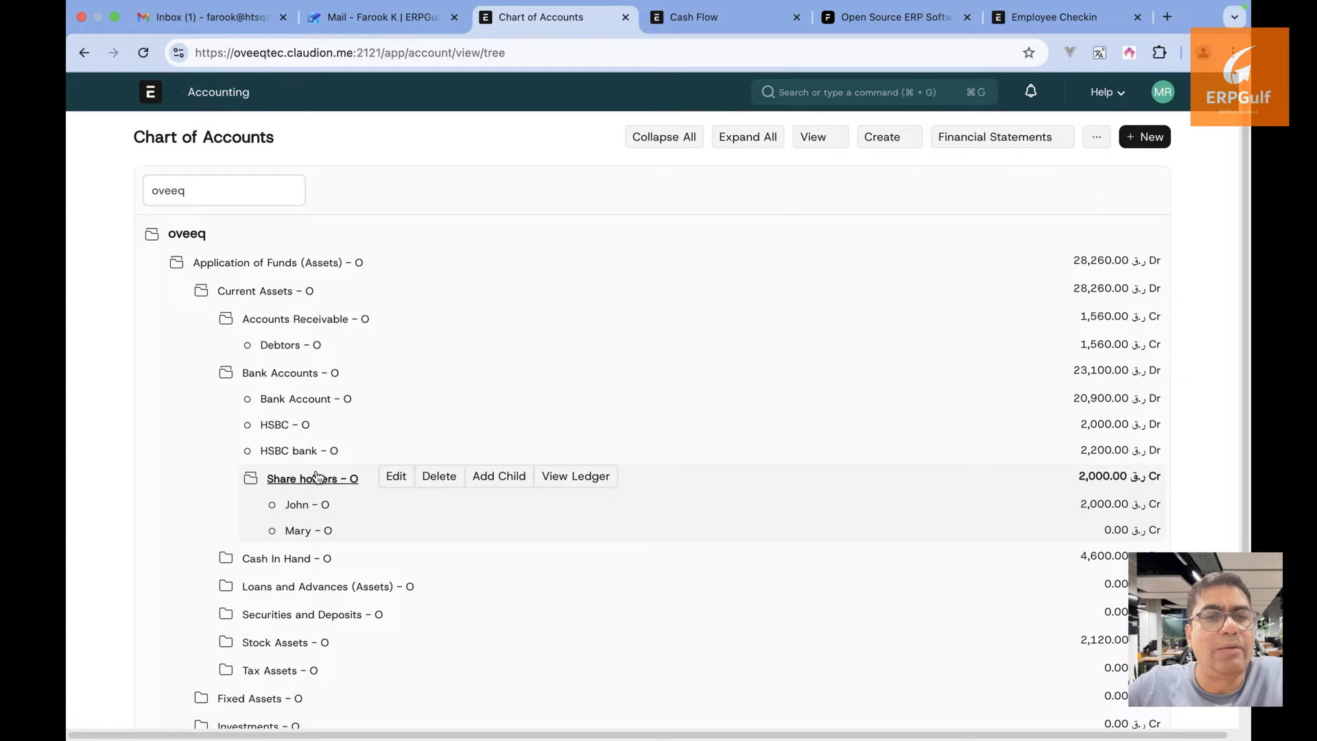
From Home, open Projects, view the billing report and project dashboard, then follow Learn Project Management
{"action": "left_click", "coordinate": [152, 94]}
{"action": "scroll", "coordinate": [221, 539], "scroll_direction": "down", "scroll_amount": 1}
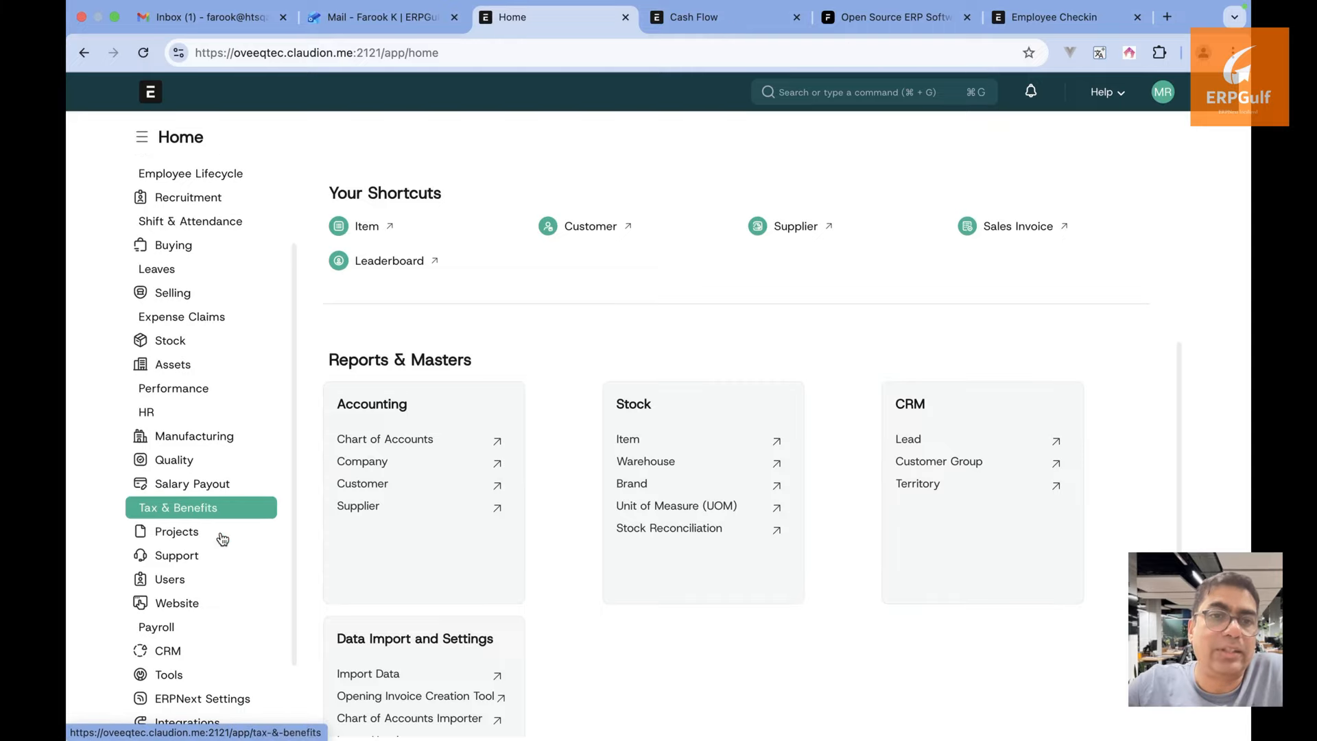
{"action": "left_click", "coordinate": [196, 540]}
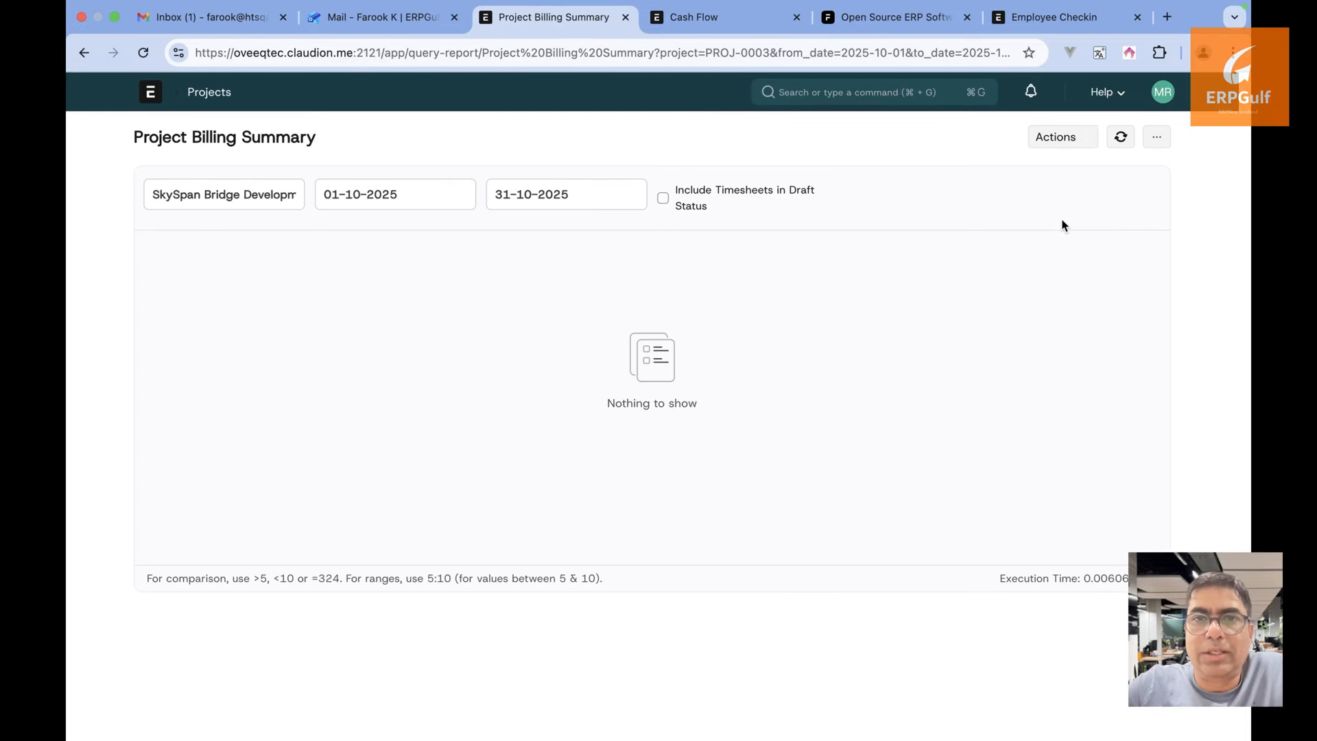
{"action": "left_click", "coordinate": [83, 54]}
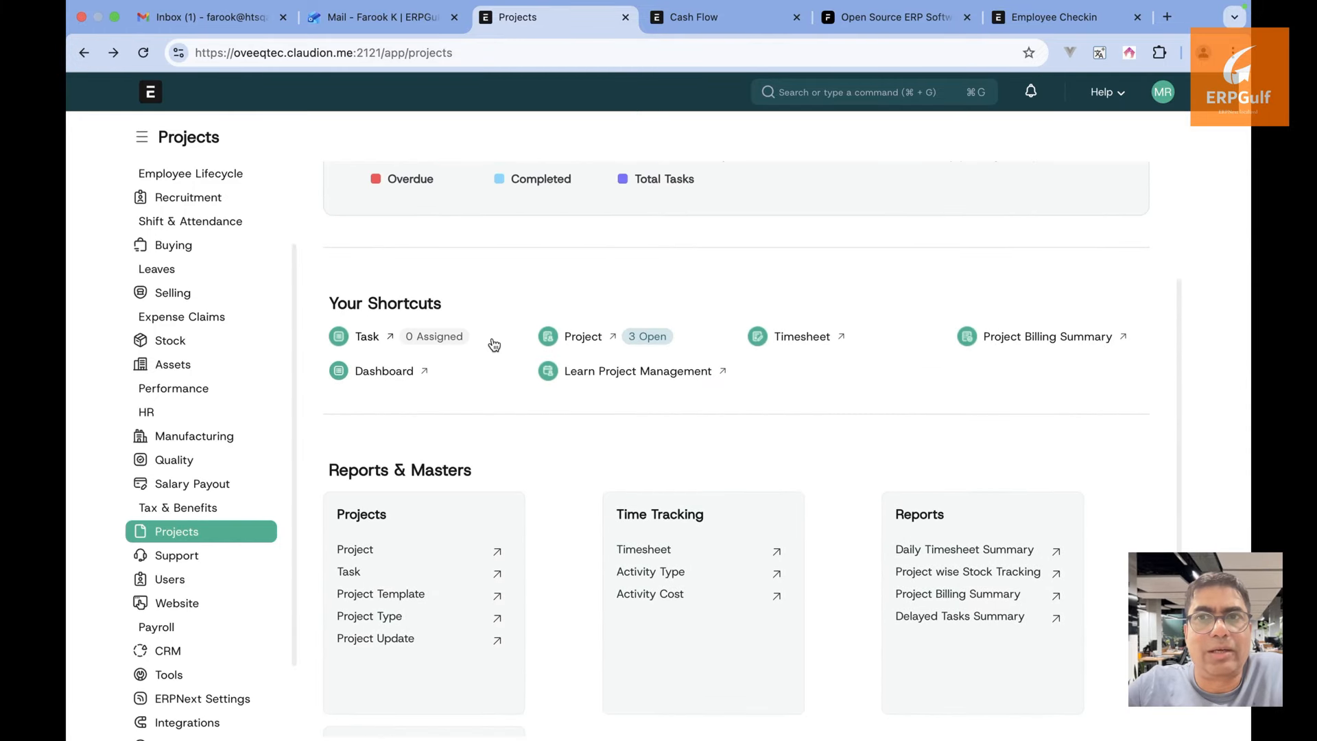
{"action": "left_click", "coordinate": [394, 371]}
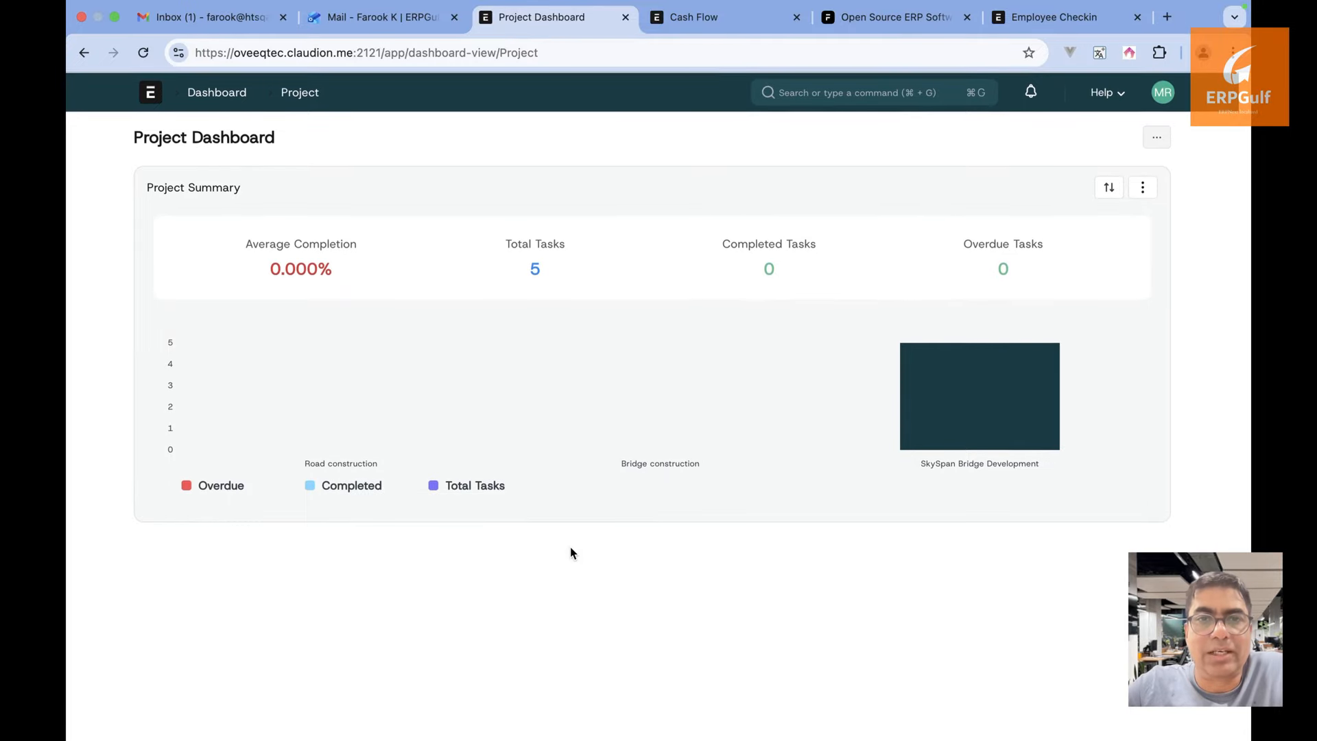
{"action": "left_click", "coordinate": [81, 55]}
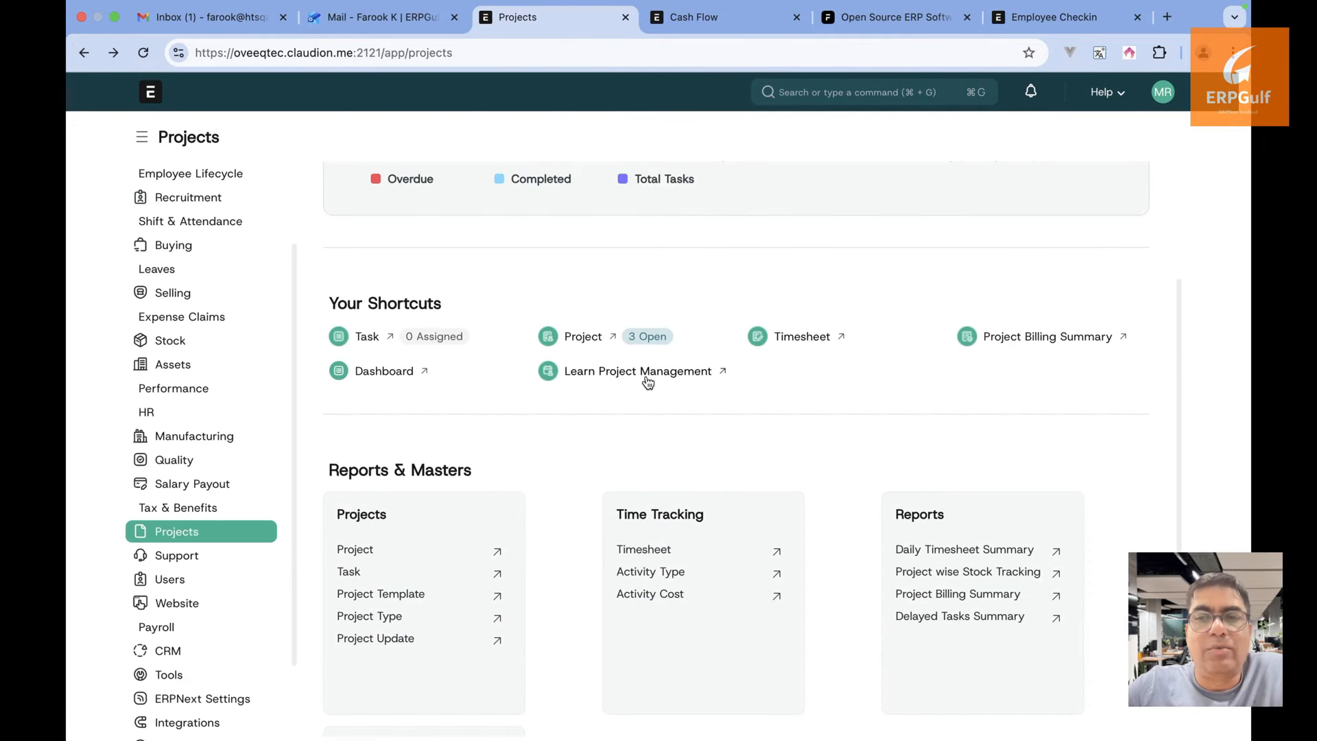
{"action": "left_click", "coordinate": [647, 378]}
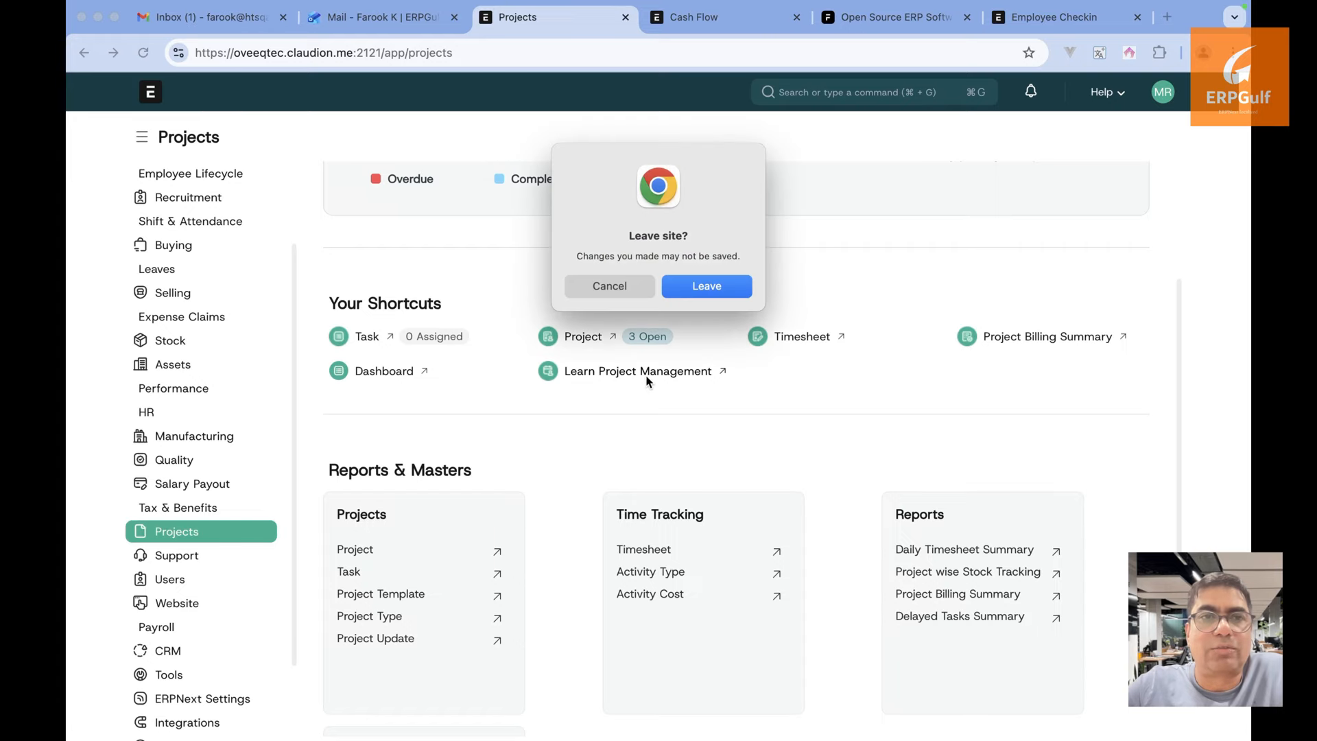
Confirm leaving ERPNext to load the Frappe School Project Management course
{"action": "left_click", "coordinate": [724, 286]}
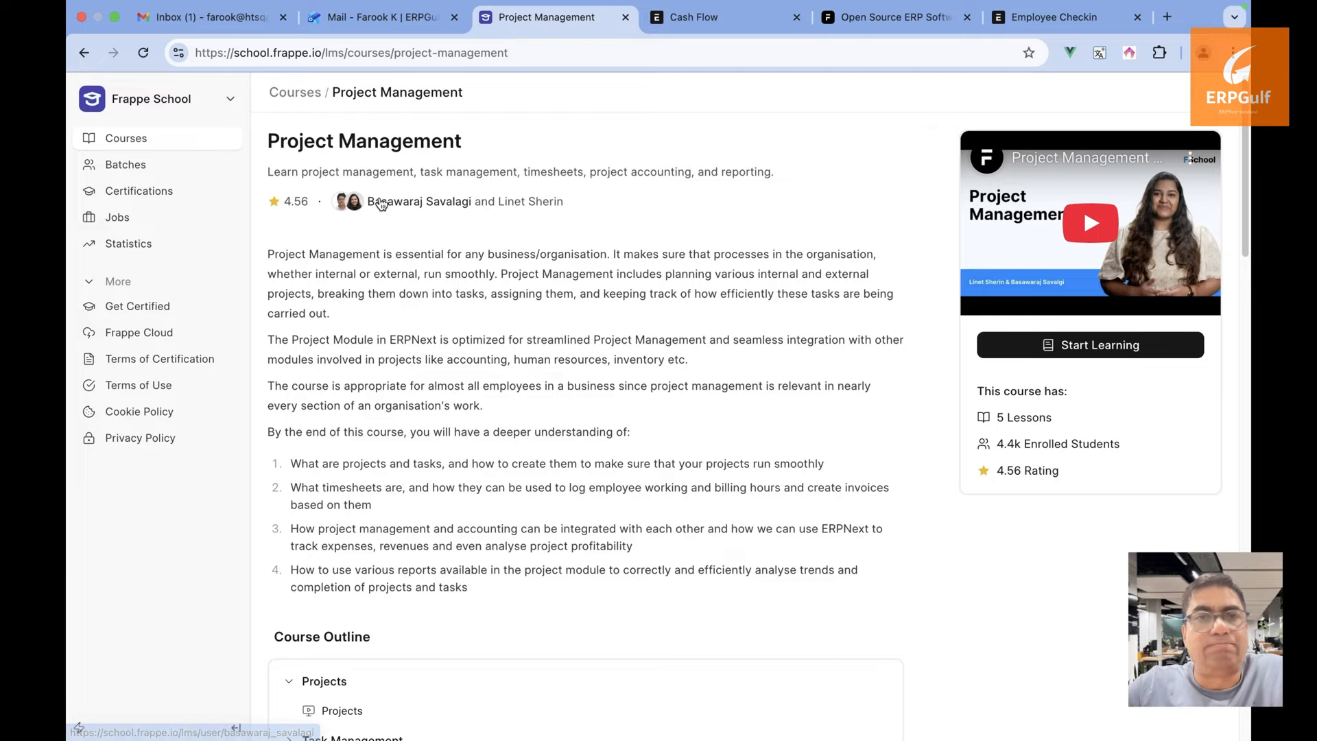
Return to ERPNext's Projects workspace and search 'repo' in the awesomebar
{"action": "left_click", "coordinate": [85, 54]}
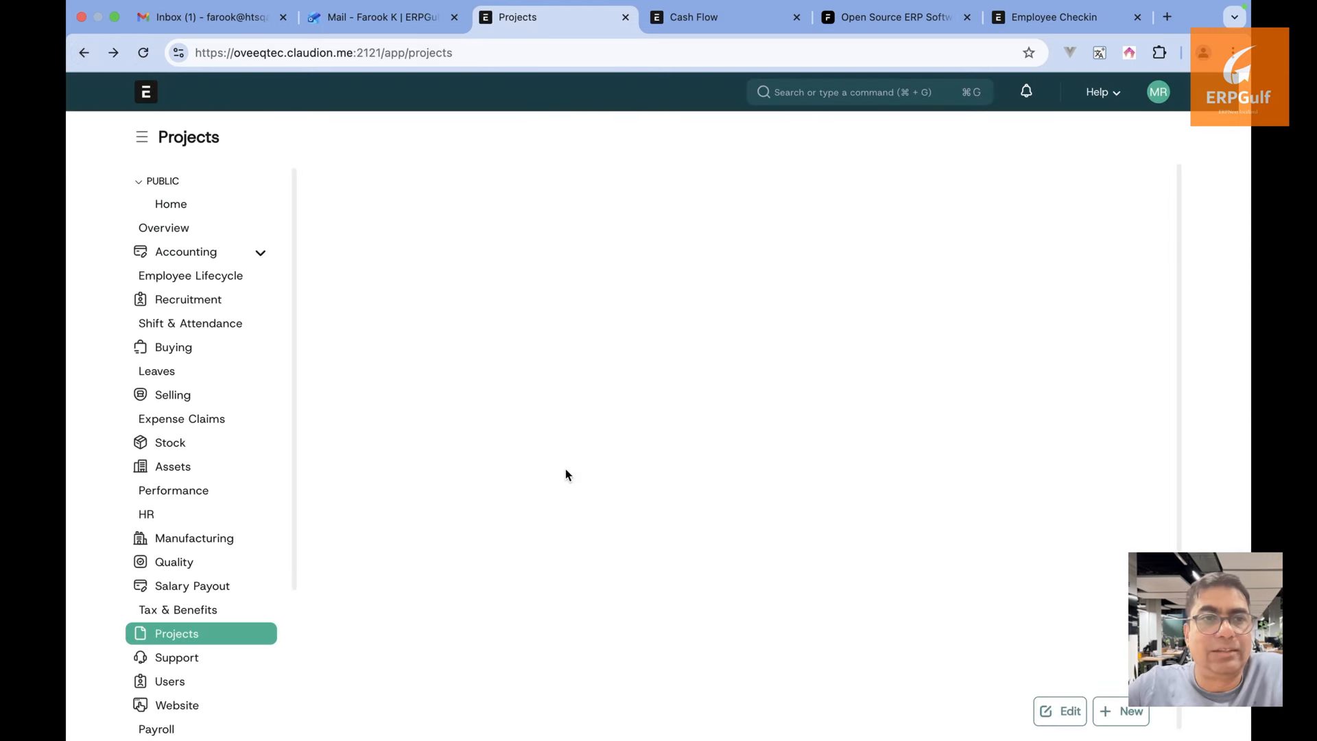
{"action": "scroll", "coordinate": [566, 468], "scroll_direction": "down", "scroll_amount": 5}
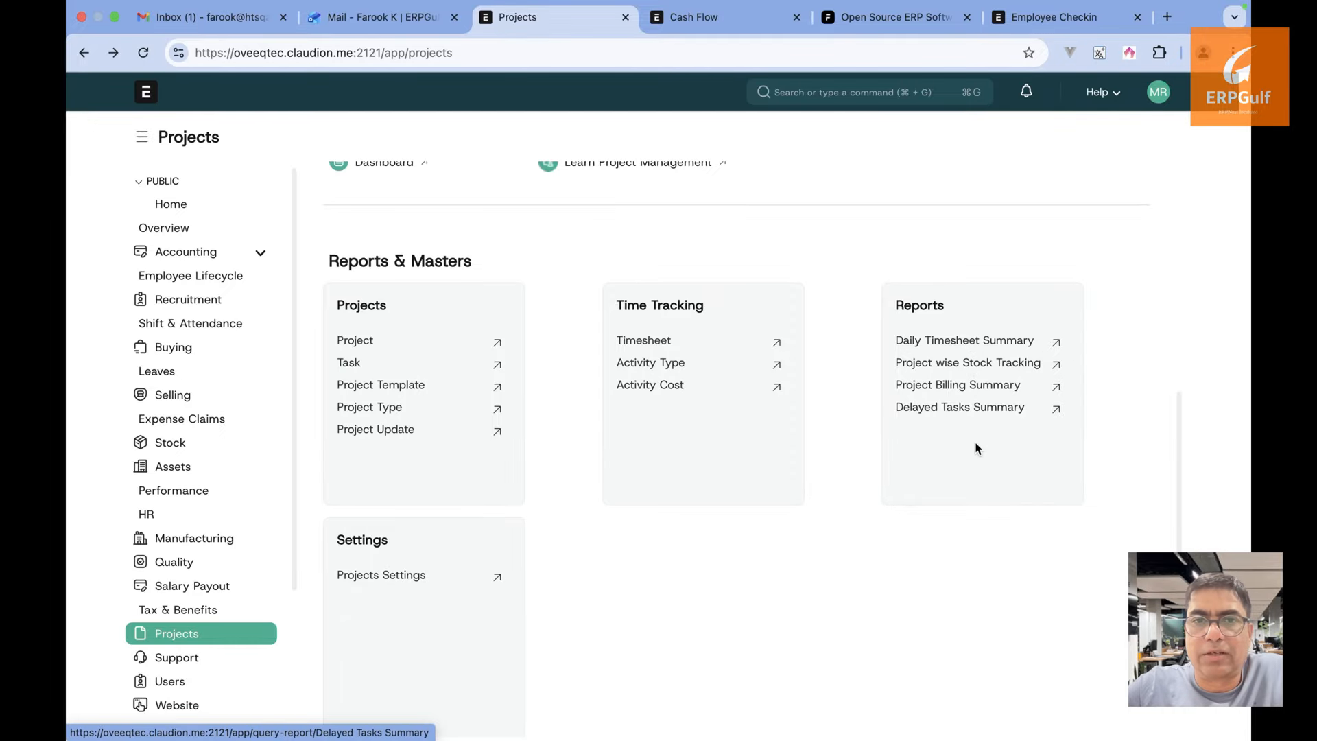
{"action": "scroll", "coordinate": [978, 431], "scroll_direction": "up", "scroll_amount": 6}
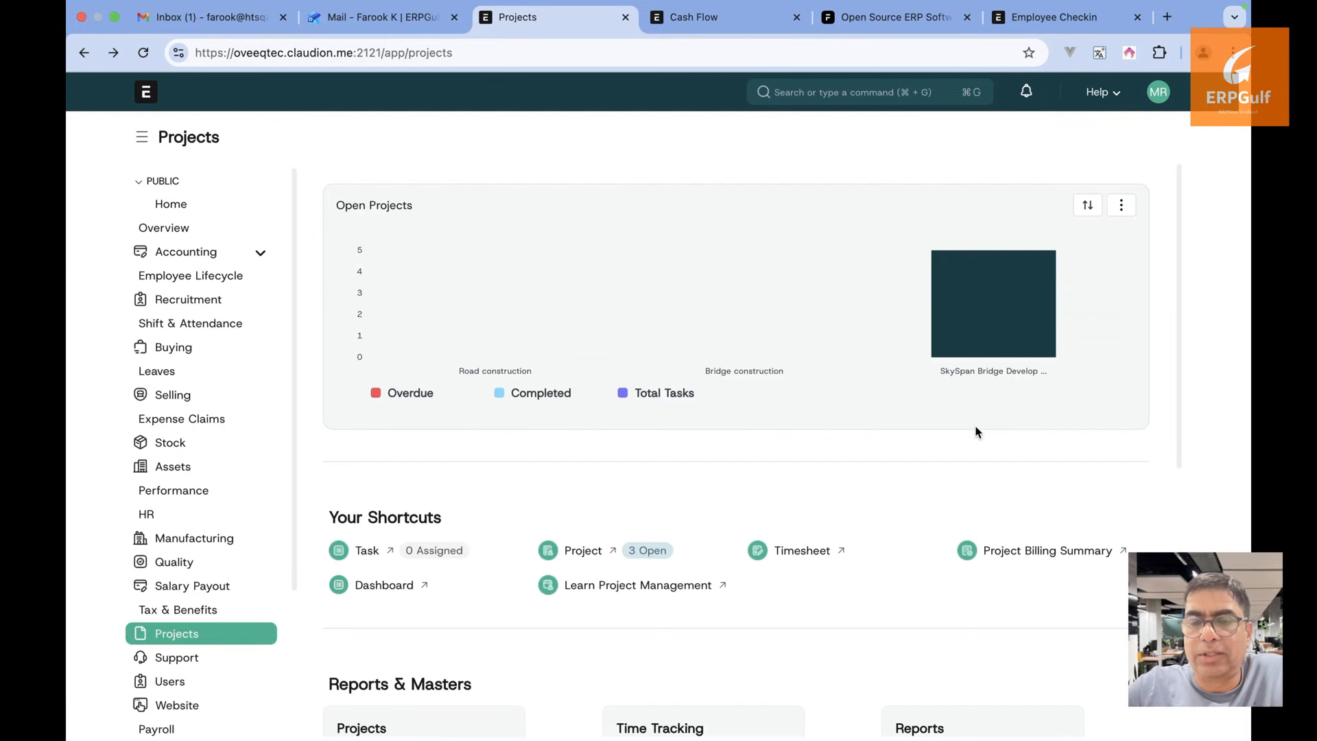
{"action": "scroll", "coordinate": [978, 432], "scroll_direction": "down", "scroll_amount": 1}
{"action": "key", "text": "super+g"}
{"action": "type", "text": "f"}
{"action": "key", "text": "BackSpace"}
{"action": "type", "text": "repo"}
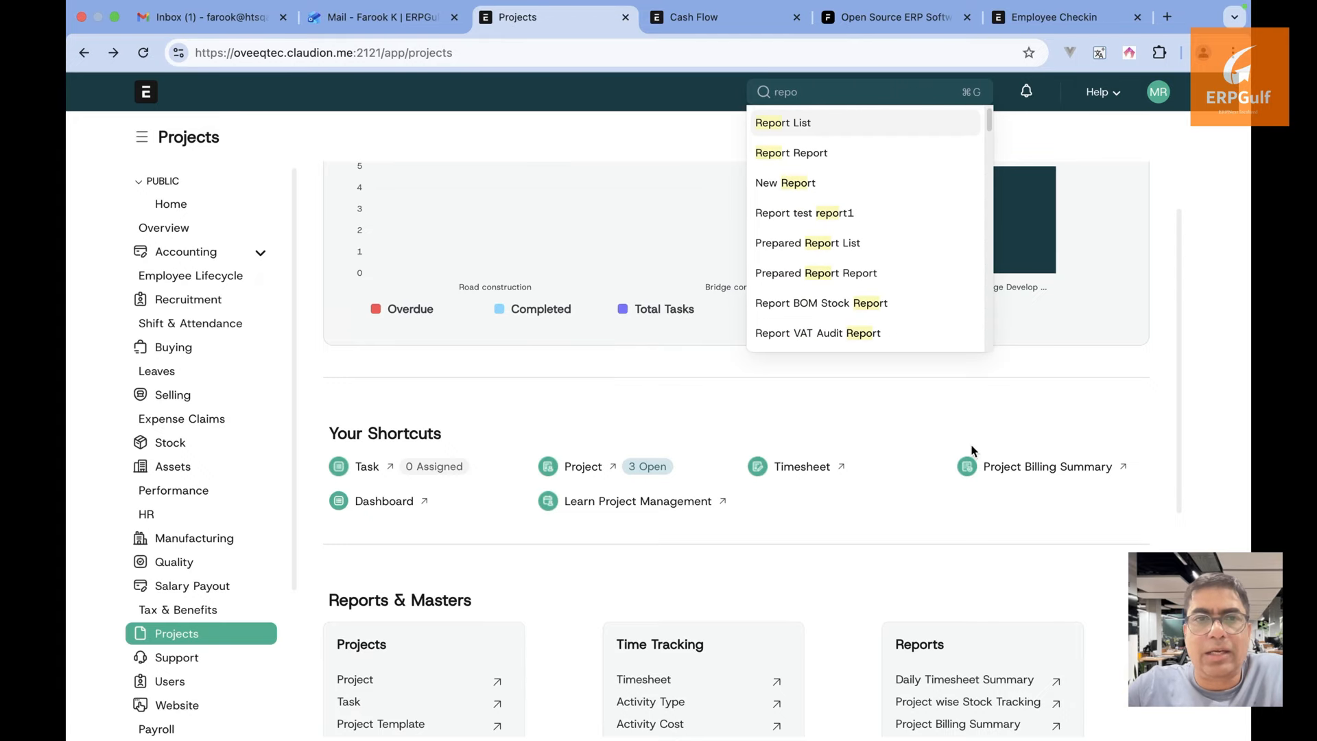
{"action": "left_click", "coordinate": [932, 538]}
Find 'repo' in the page and open the Project list from Reports & Masters
{"action": "key", "text": "super+f"}
{"action": "type", "text": "repo"}
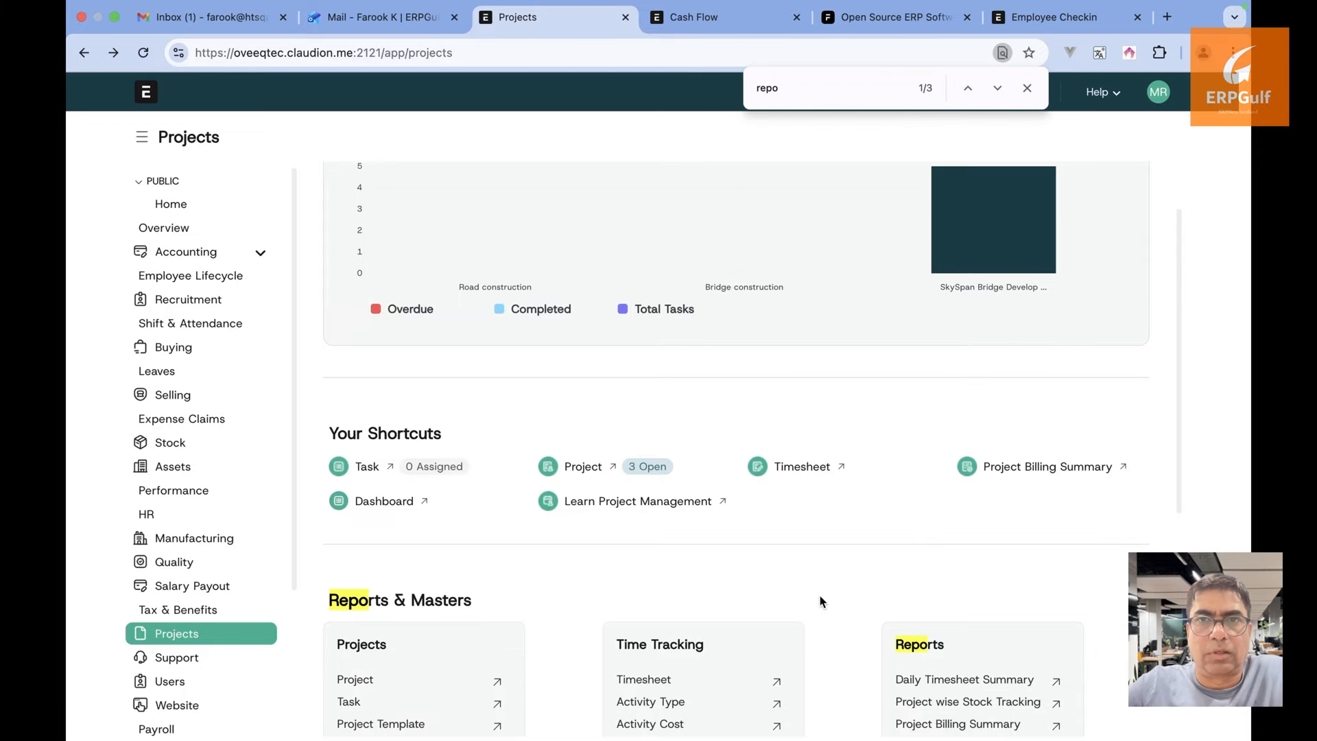
{"action": "scroll", "coordinate": [820, 597], "scroll_direction": "down", "scroll_amount": 5}
{"action": "left_click", "coordinate": [356, 393]}
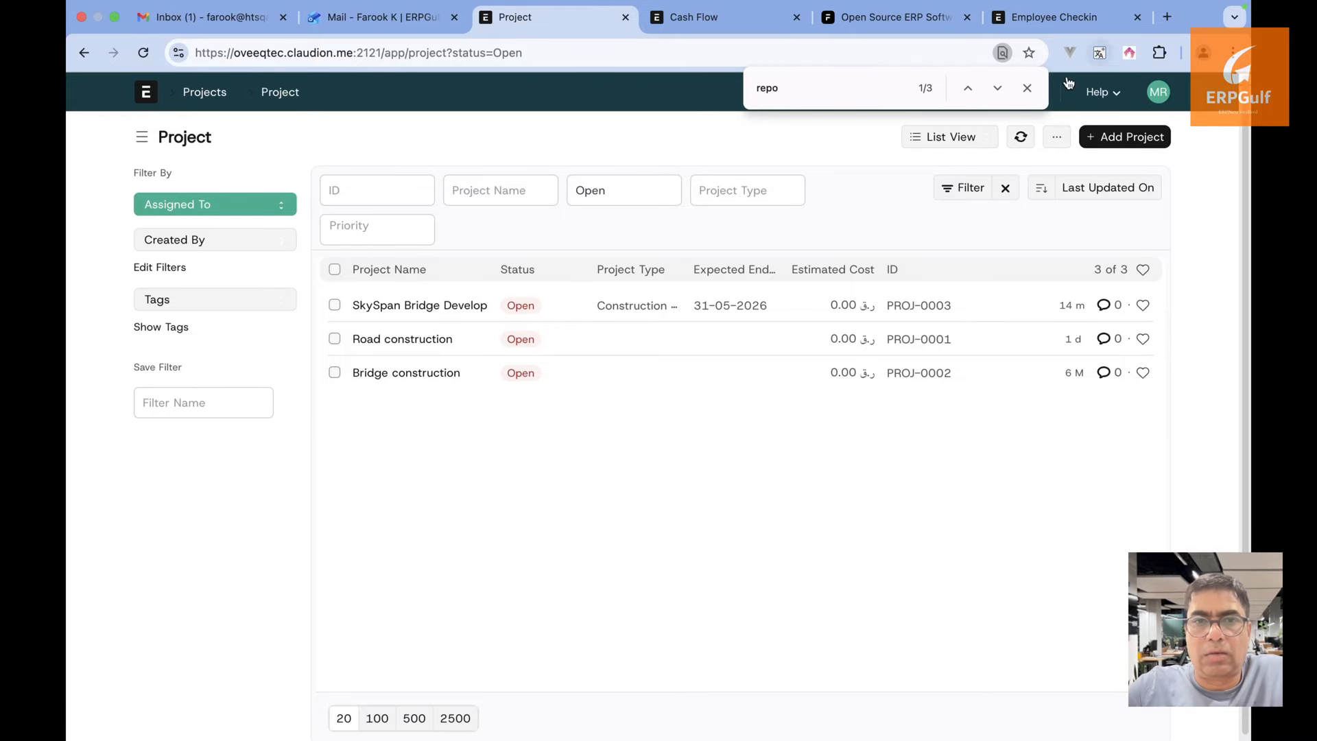
Show open projects in Report View, open SkySpan Bridge Development, and return to Projects
{"action": "left_click", "coordinate": [1026, 88]}
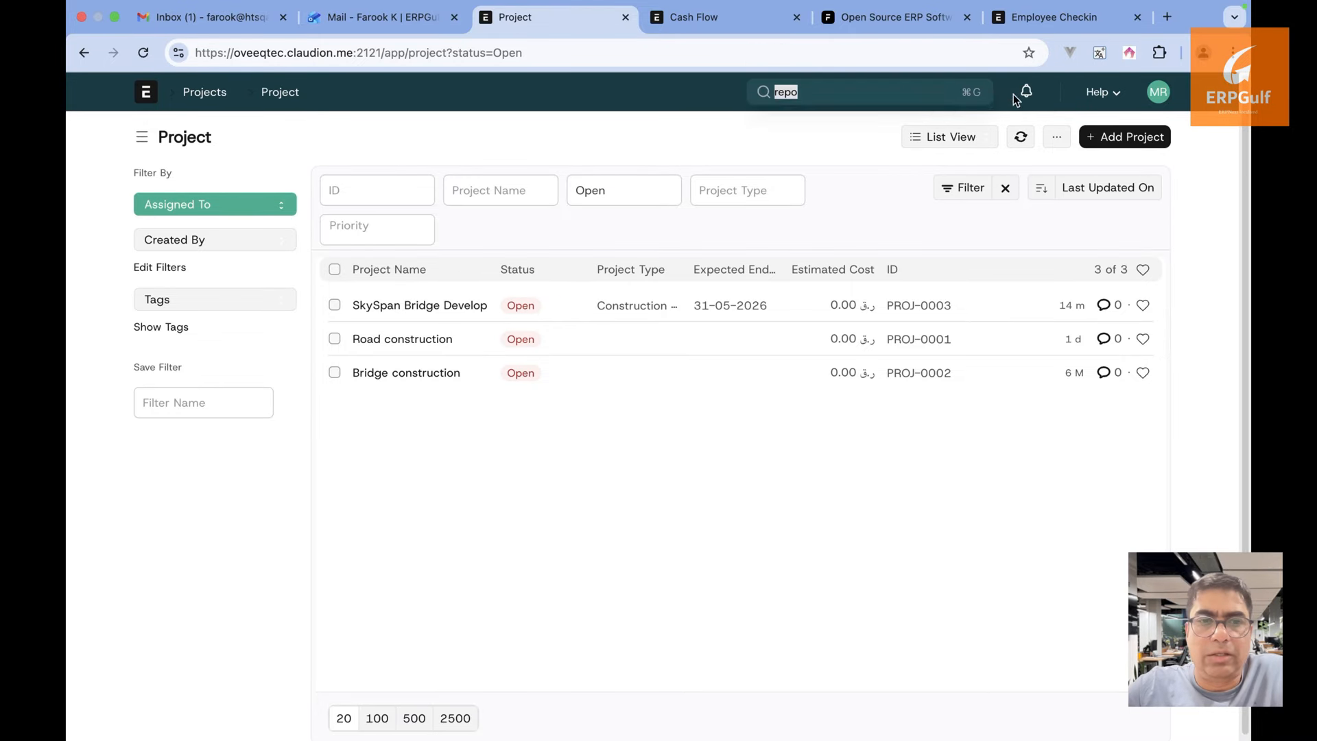
{"action": "left_click", "coordinate": [565, 166]}
{"action": "left_click", "coordinate": [953, 142]}
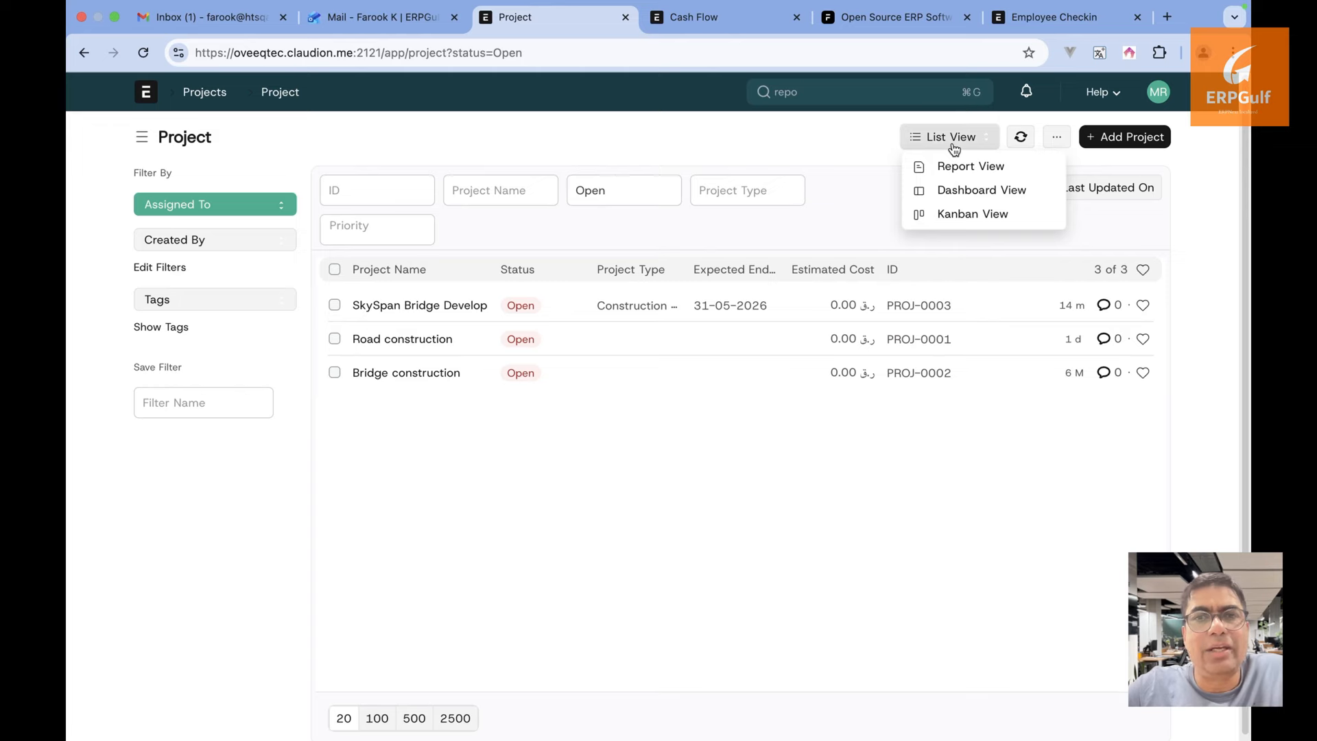
{"action": "left_click", "coordinate": [955, 167]}
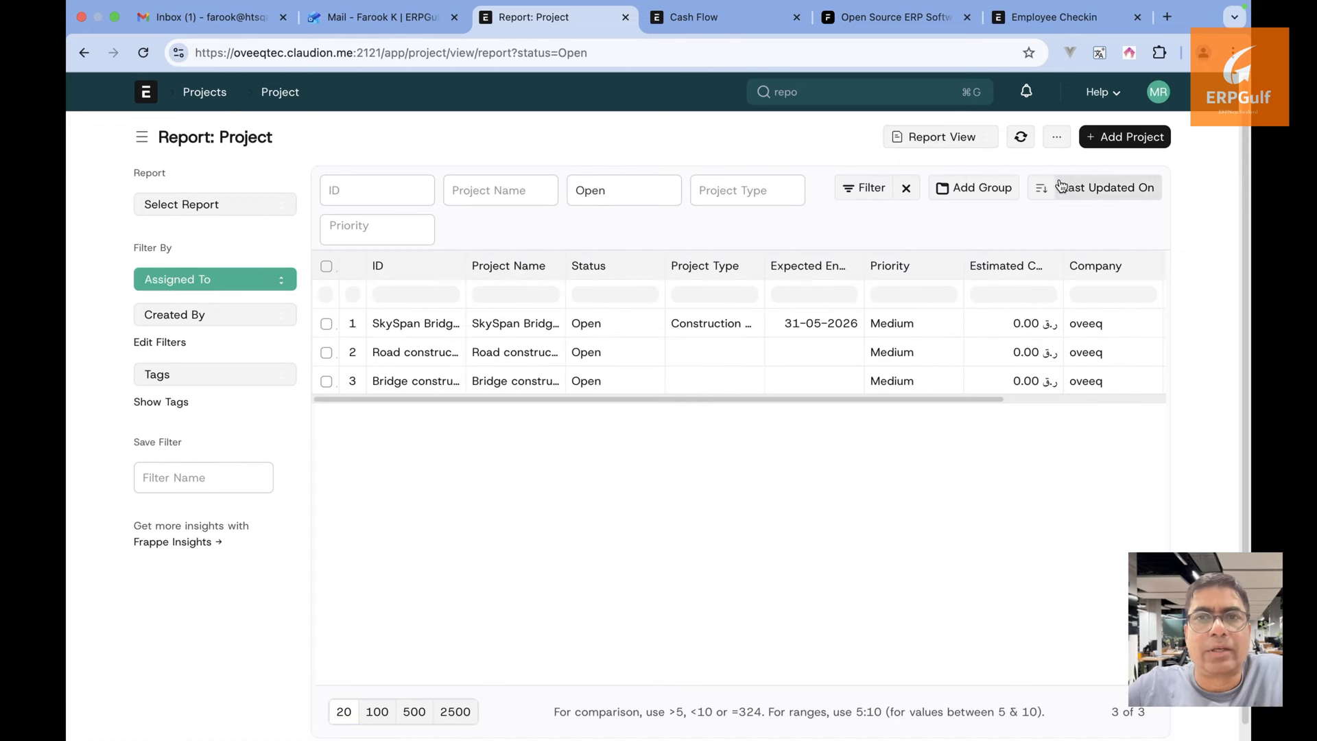
{"action": "left_click", "coordinate": [395, 330]}
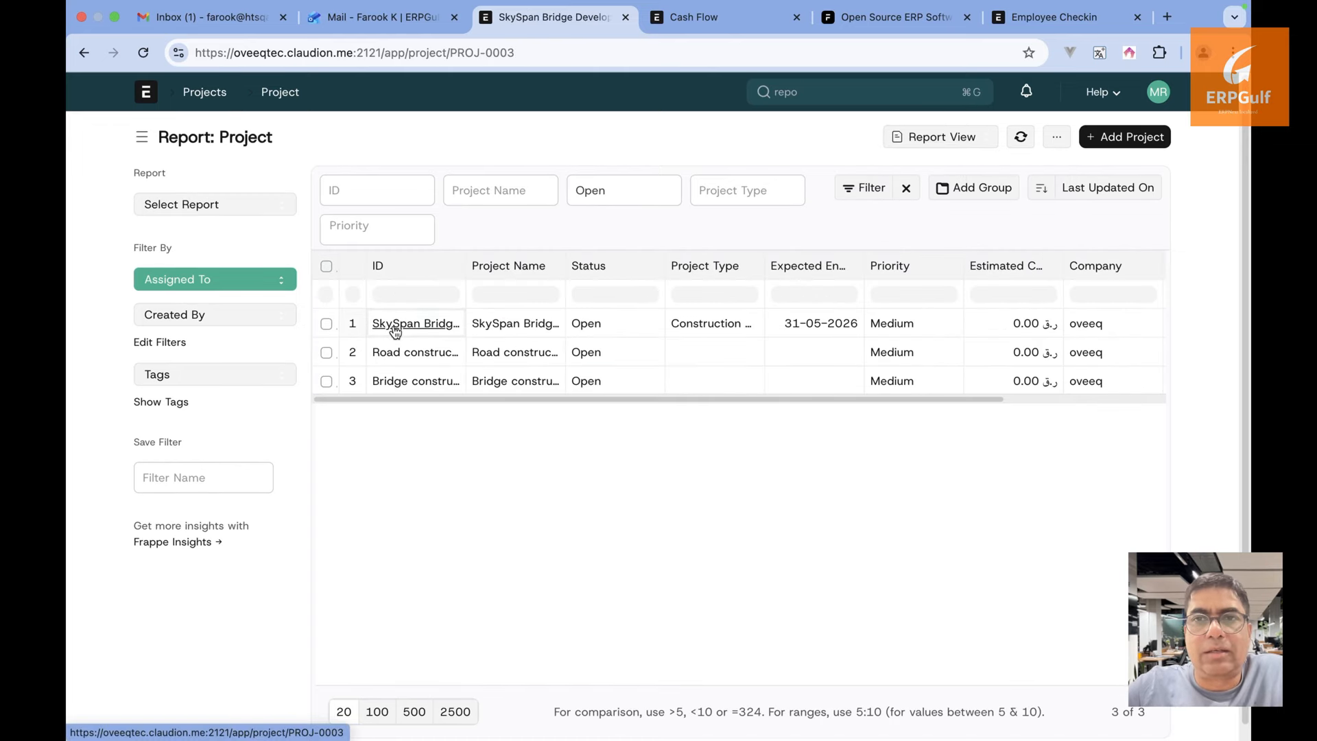
{"action": "left_click", "coordinate": [83, 53]}
{"action": "left_click", "coordinate": [83, 53]}
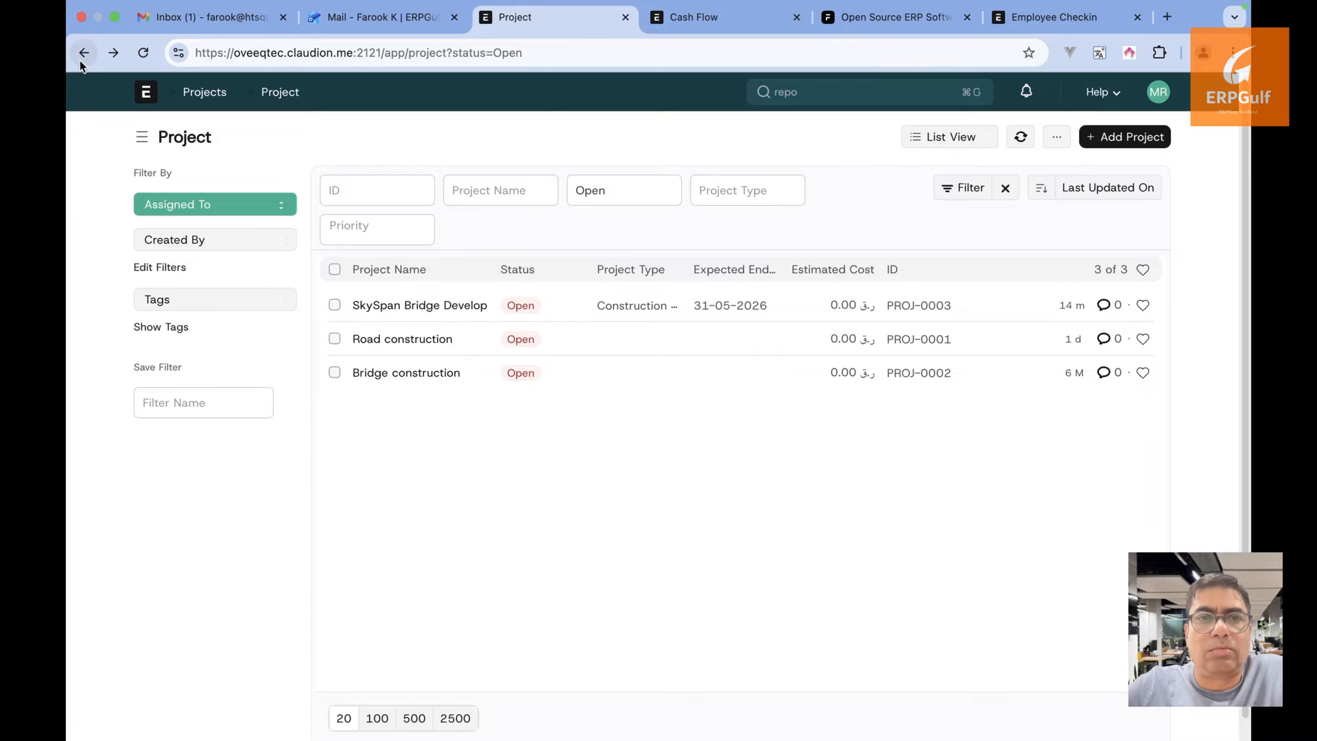
{"action": "left_click", "coordinate": [82, 61]}
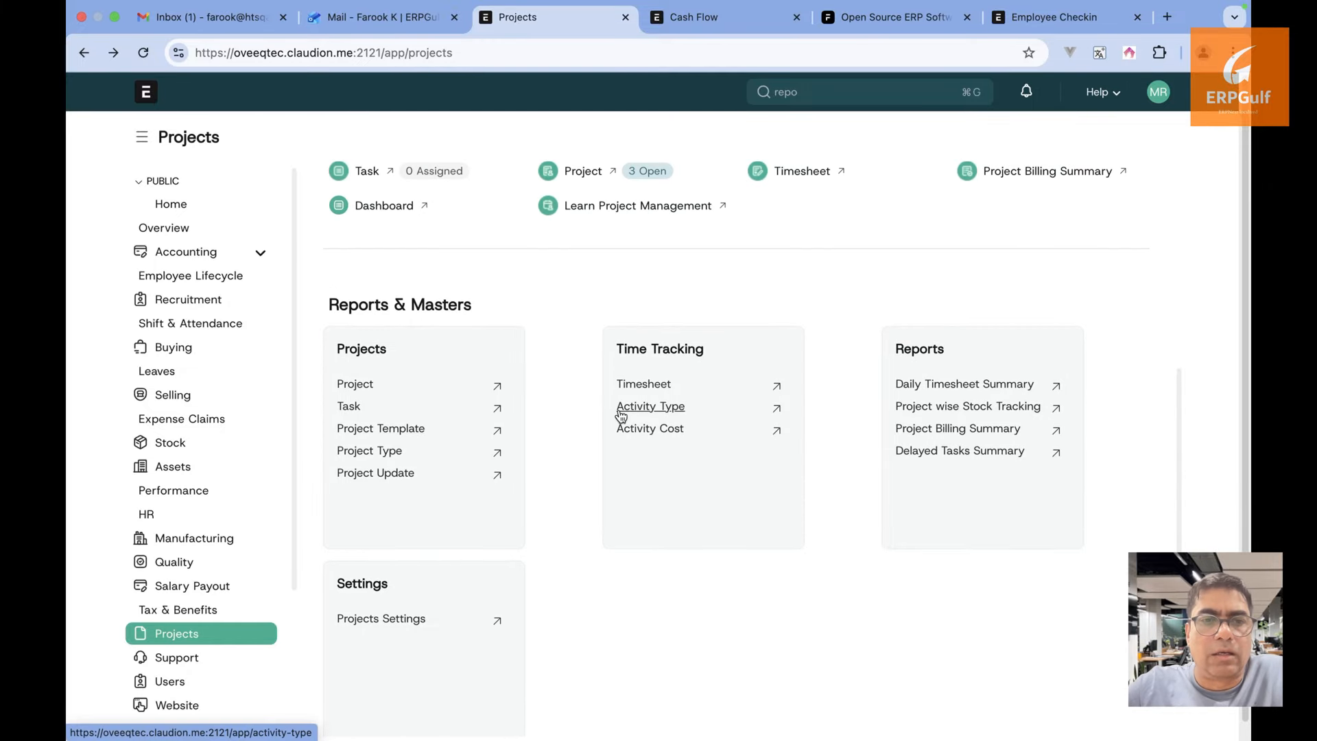
Show Timesheets in Report View and check its extra options menu
{"action": "left_click", "coordinate": [643, 384]}
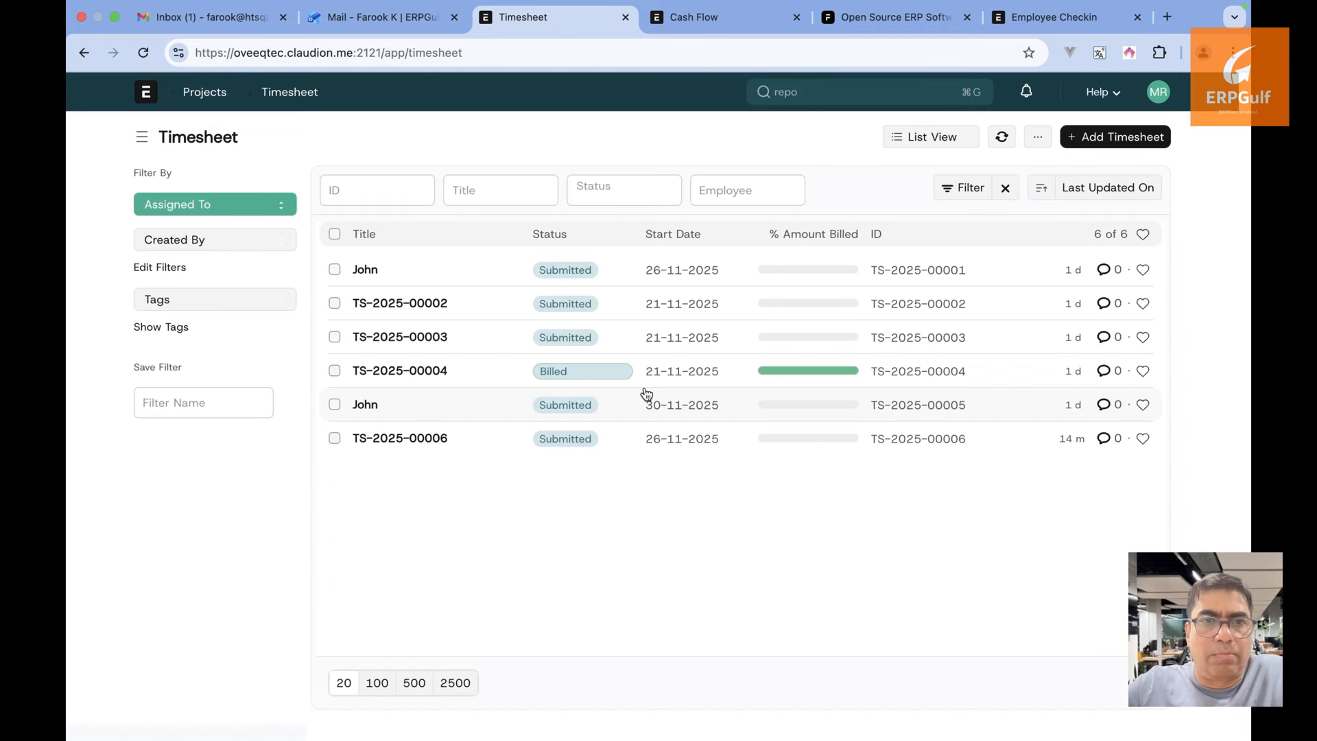
{"action": "left_click", "coordinate": [935, 139]}
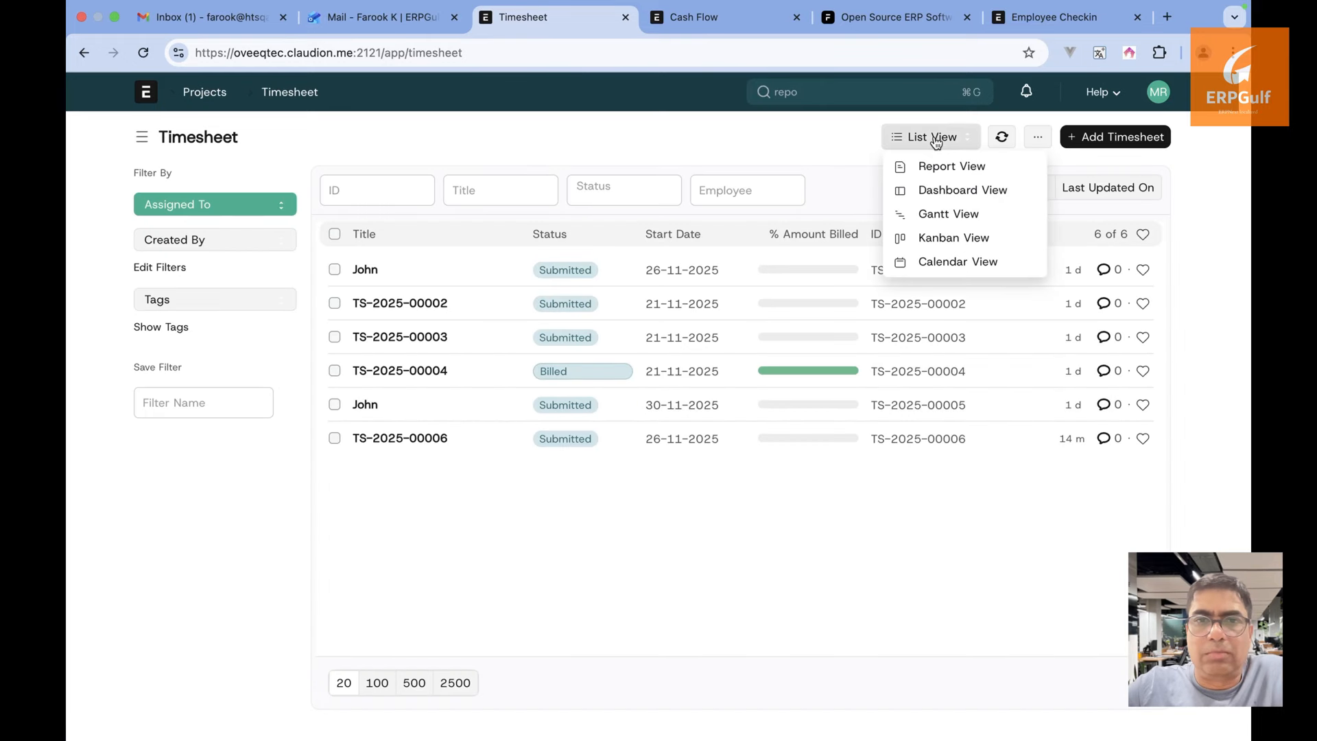
{"action": "left_click", "coordinate": [945, 166]}
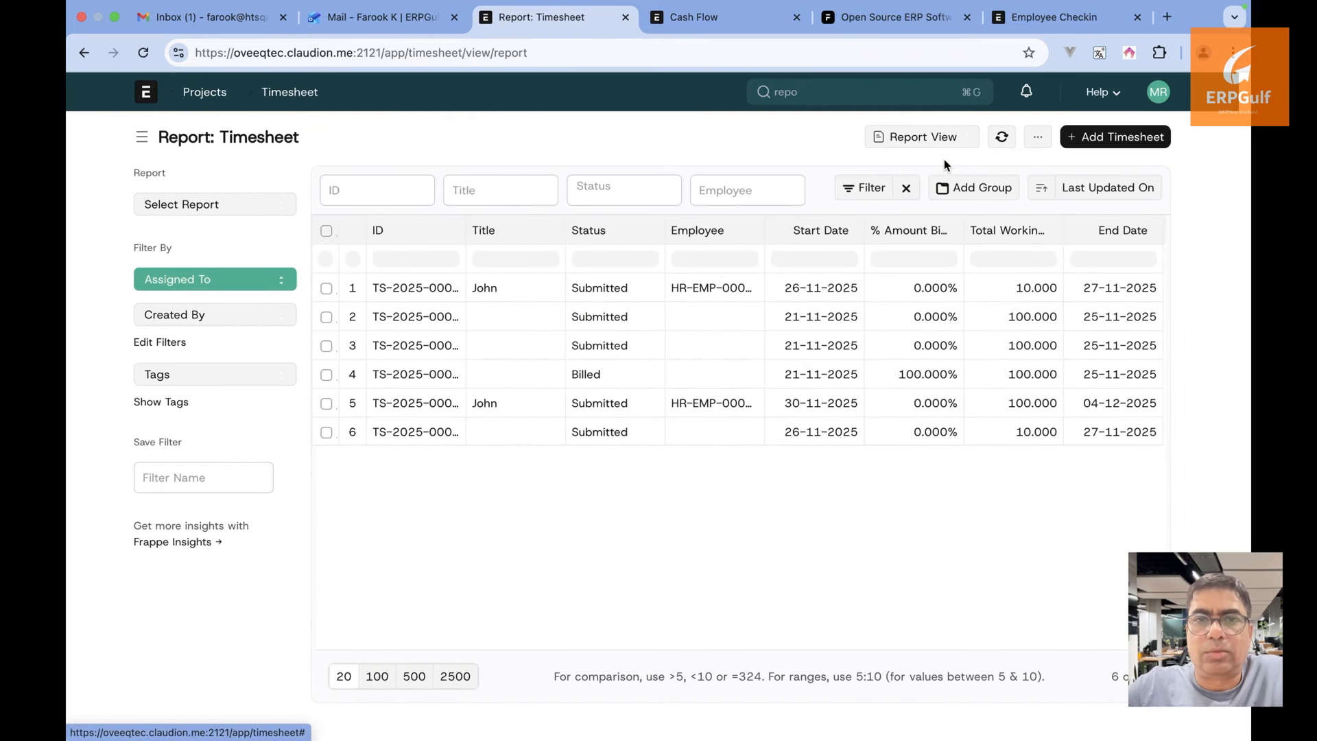
{"action": "left_click", "coordinate": [1040, 139]}
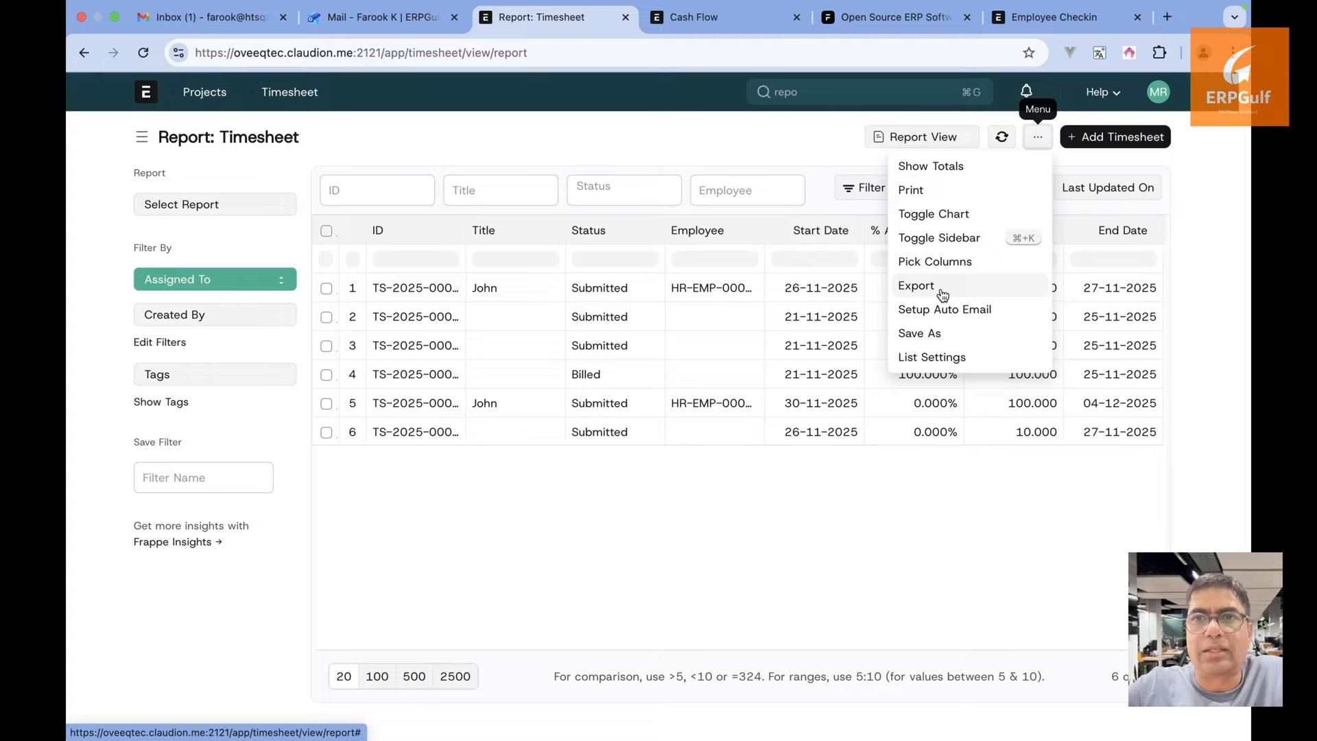
Start a new notification from the Notification list and name it 'Issue raised'
{"action": "left_click", "coordinate": [853, 92]}
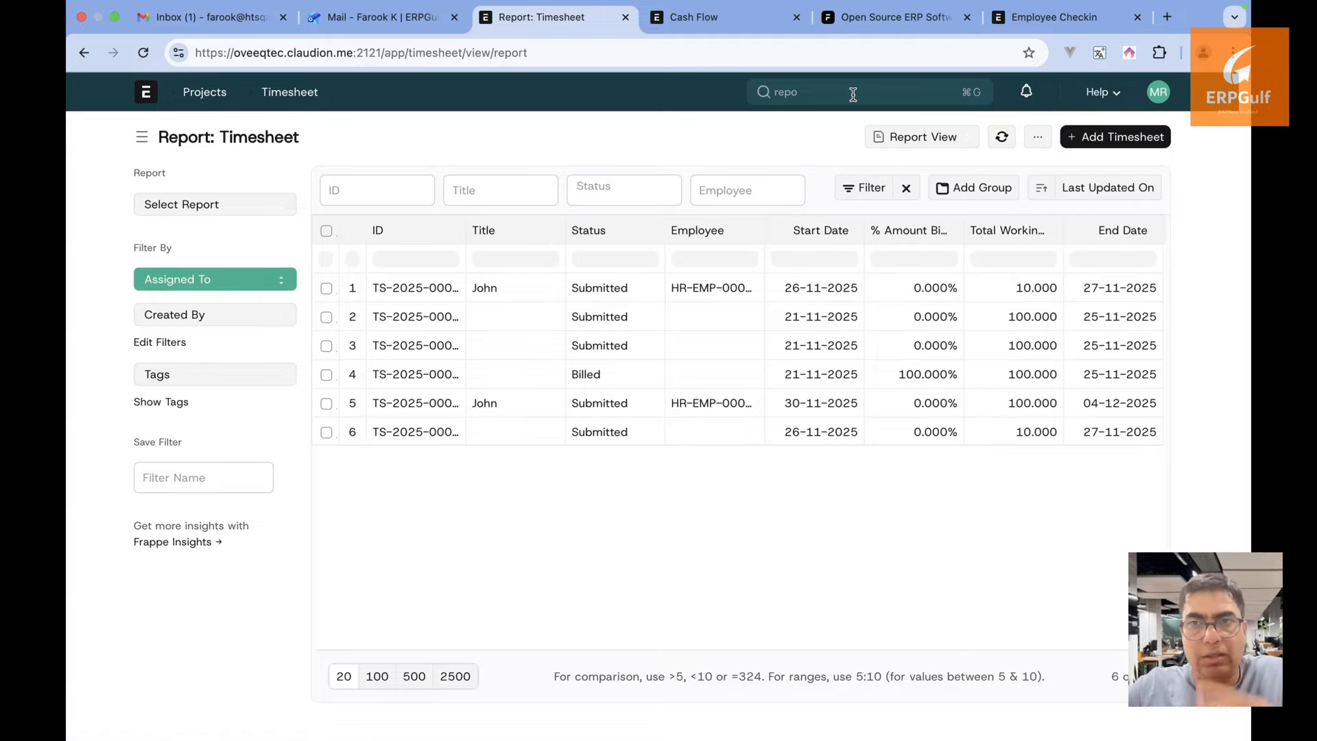
{"action": "type", "text": "notifi"}
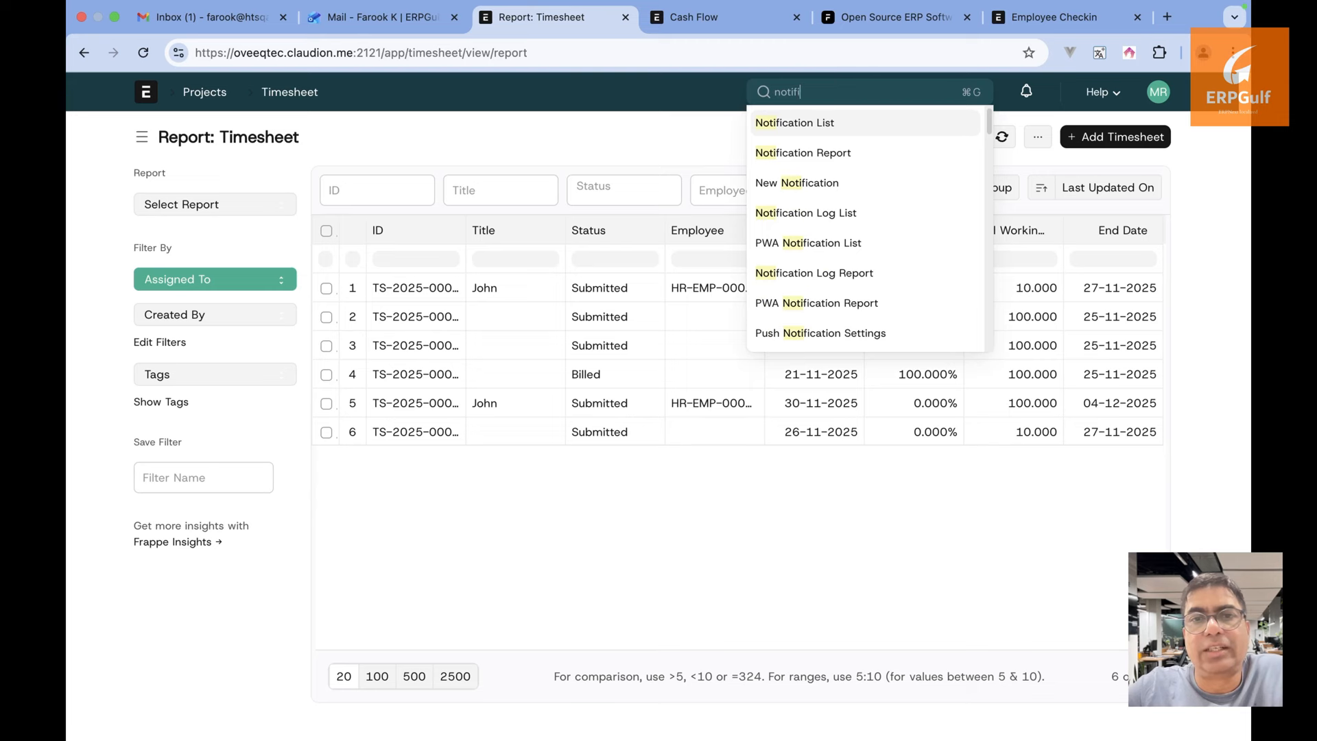
{"action": "left_click", "coordinate": [851, 128]}
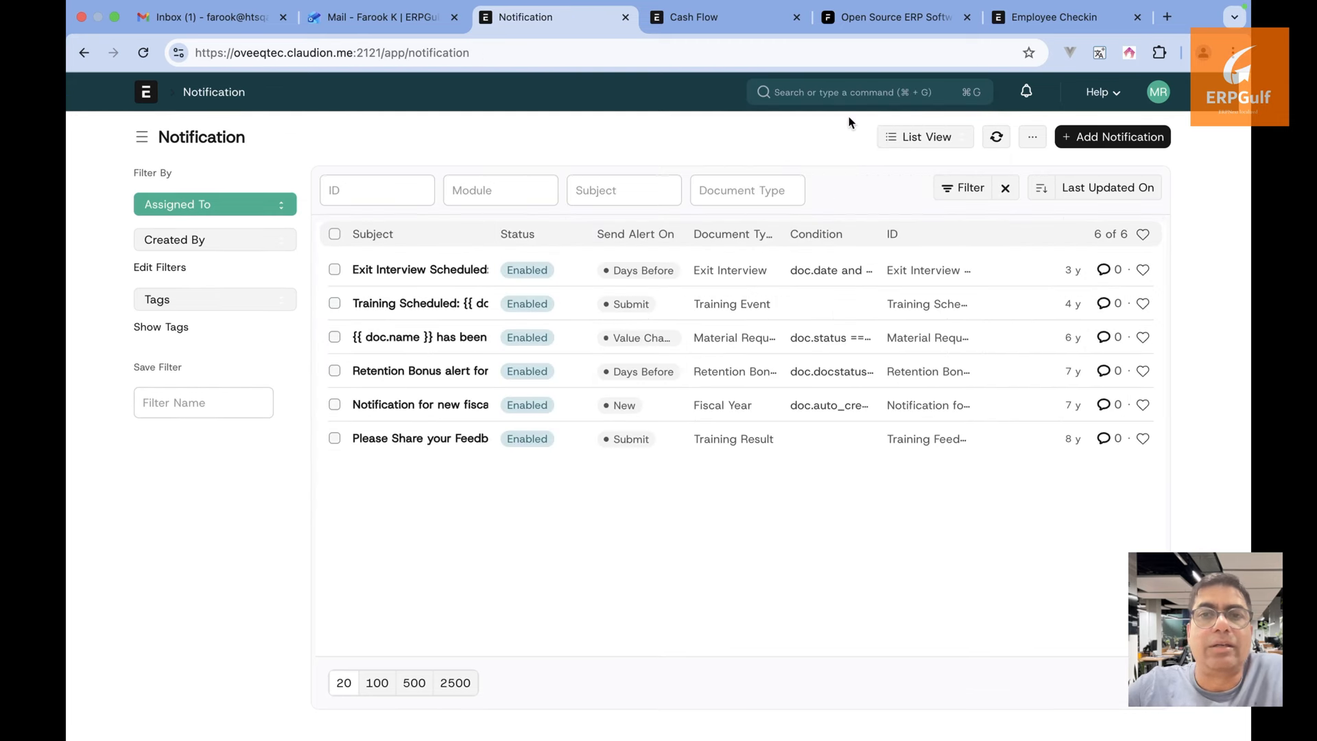
{"action": "left_click", "coordinate": [1111, 136]}
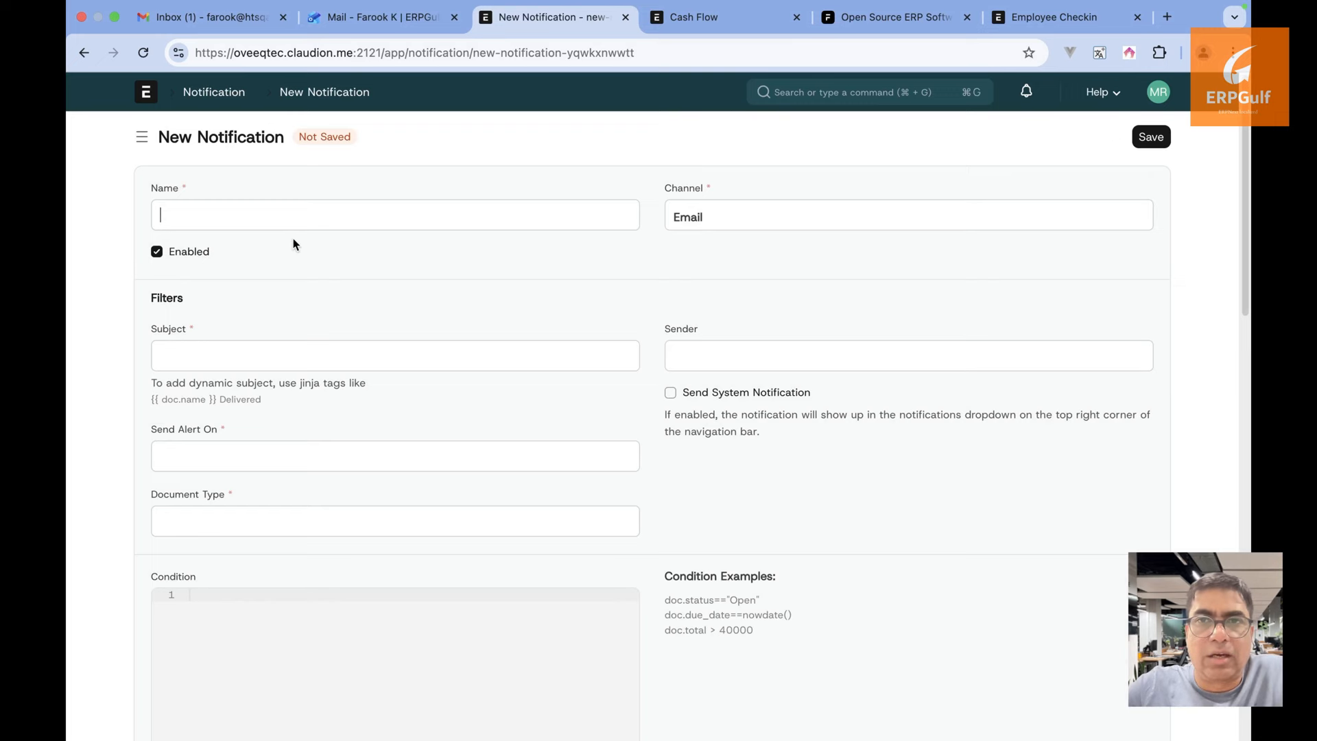
{"action": "type", "text": "Tas"}
{"action": "key", "text": "BackSpace"}
{"action": "key", "text": "BackSpace"}
{"action": "key", "text": "BackSpace"}
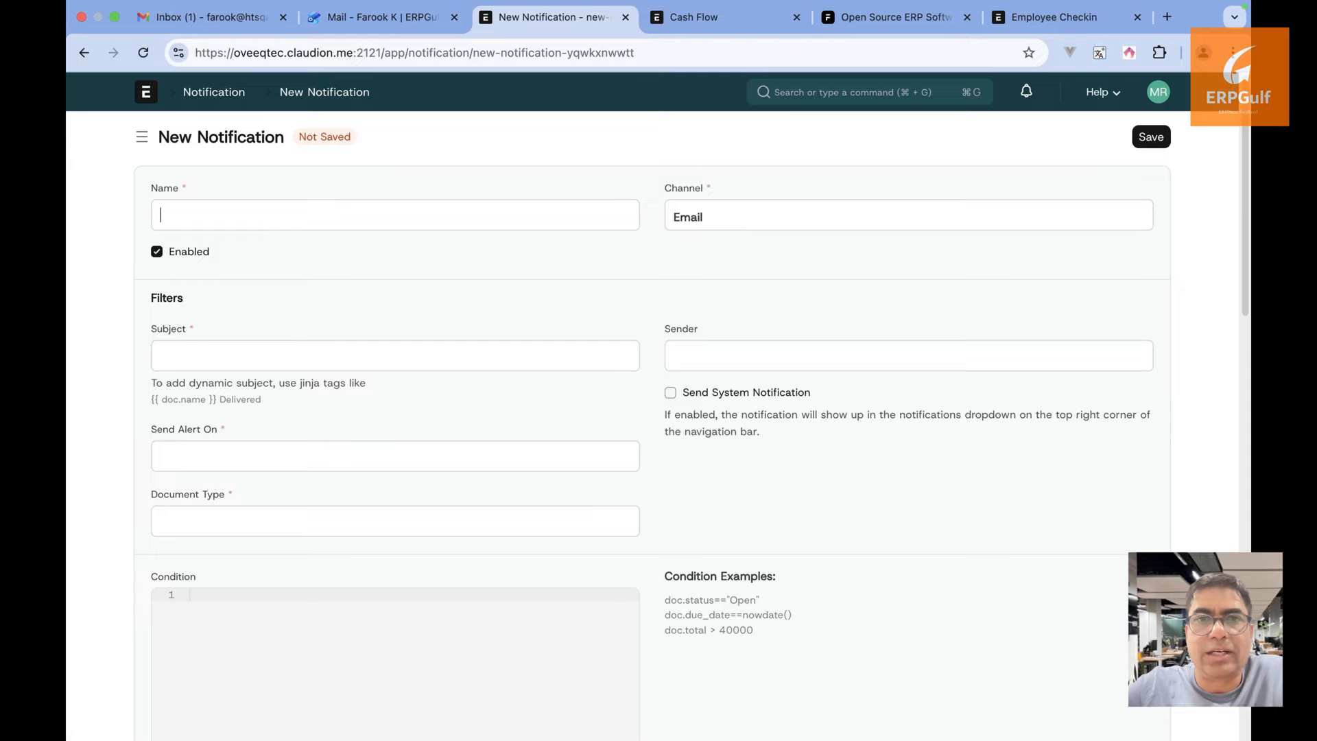
{"action": "type", "text": "Issue re"}
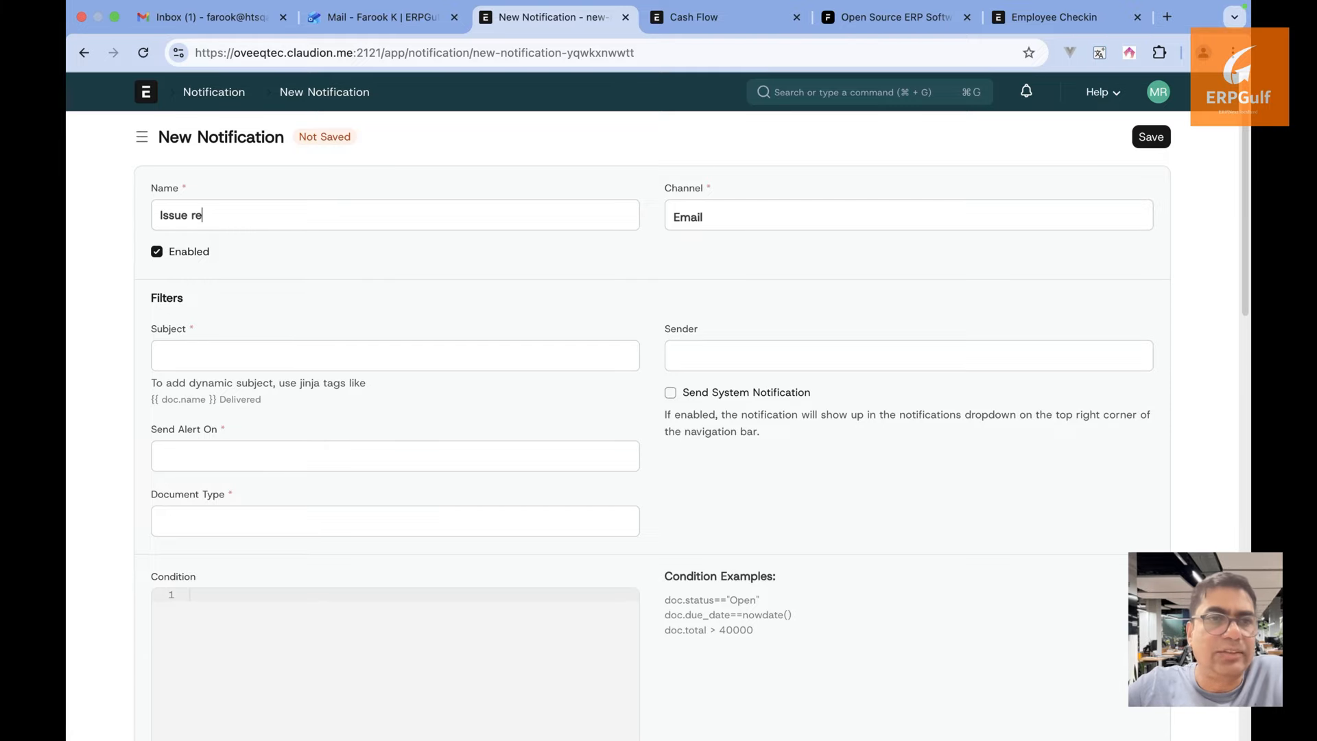
{"action": "key", "text": "BackSpace"}
{"action": "type", "text": "aised"}
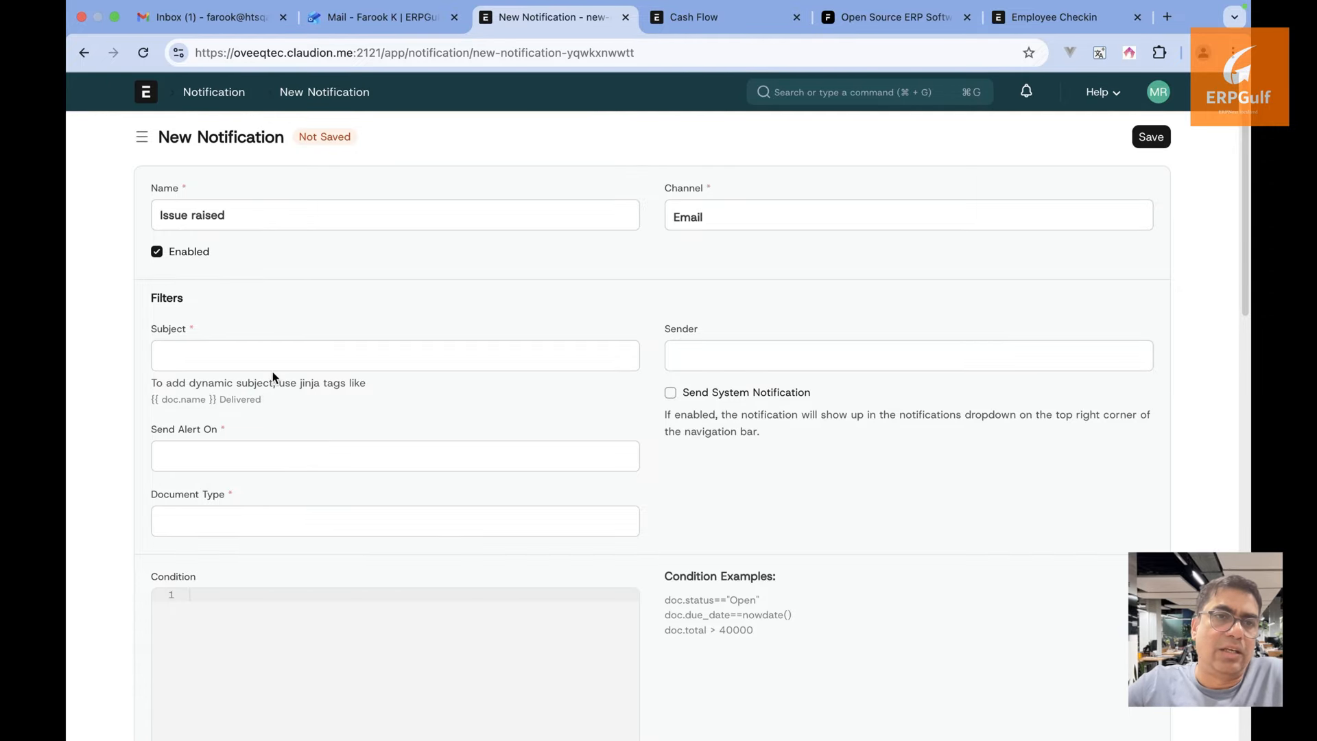
Make the notification fire on Submit for Task documents
{"action": "left_click", "coordinate": [256, 466]}
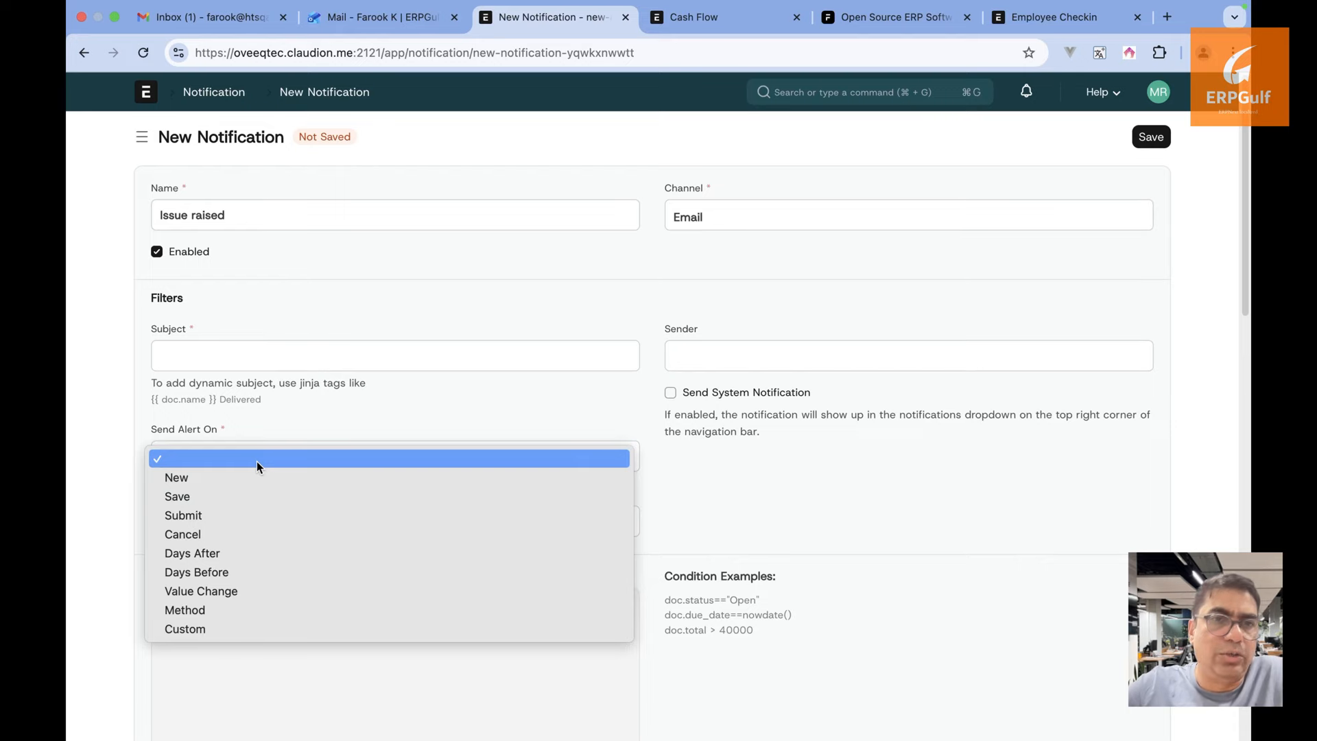
{"action": "left_click", "coordinate": [281, 517]}
{"action": "type", "text": "issu"}
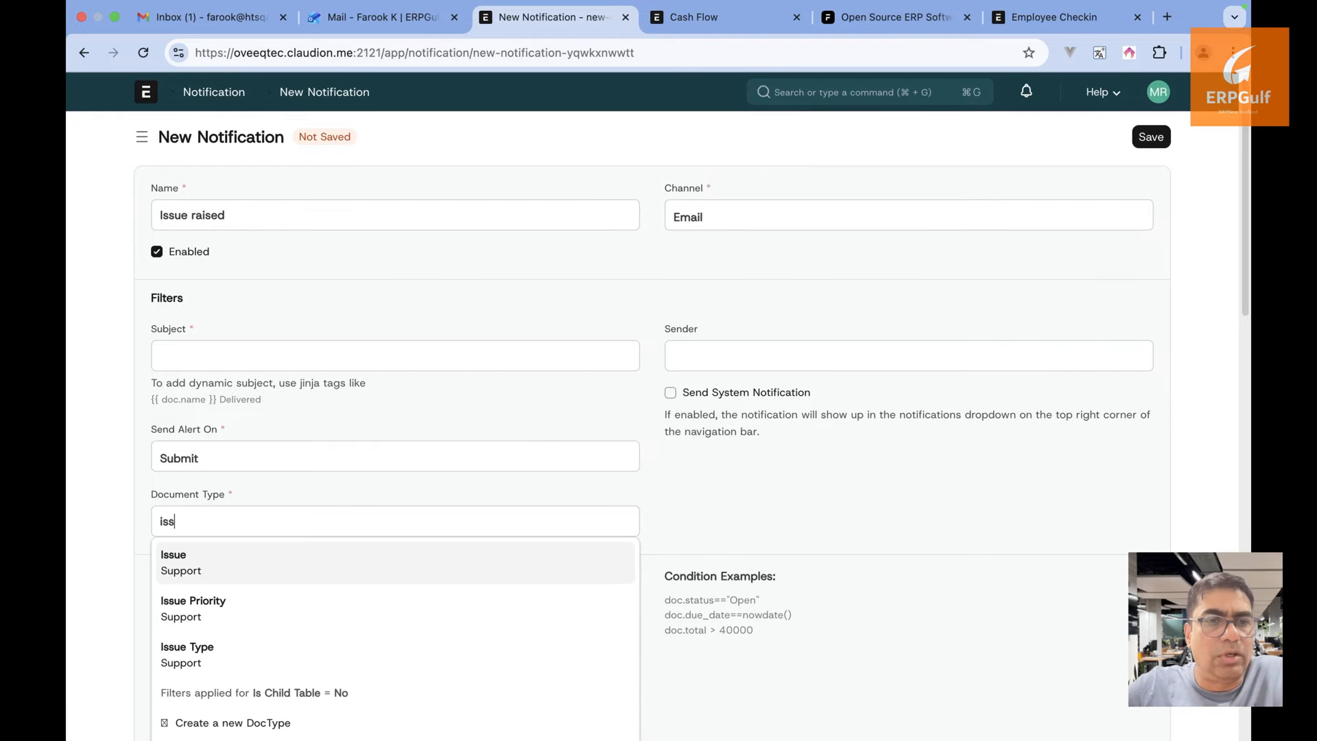
{"action": "key", "text": "BackSpace"}
{"action": "key", "text": "BackSpace"}
{"action": "key", "text": "BackSpace"}
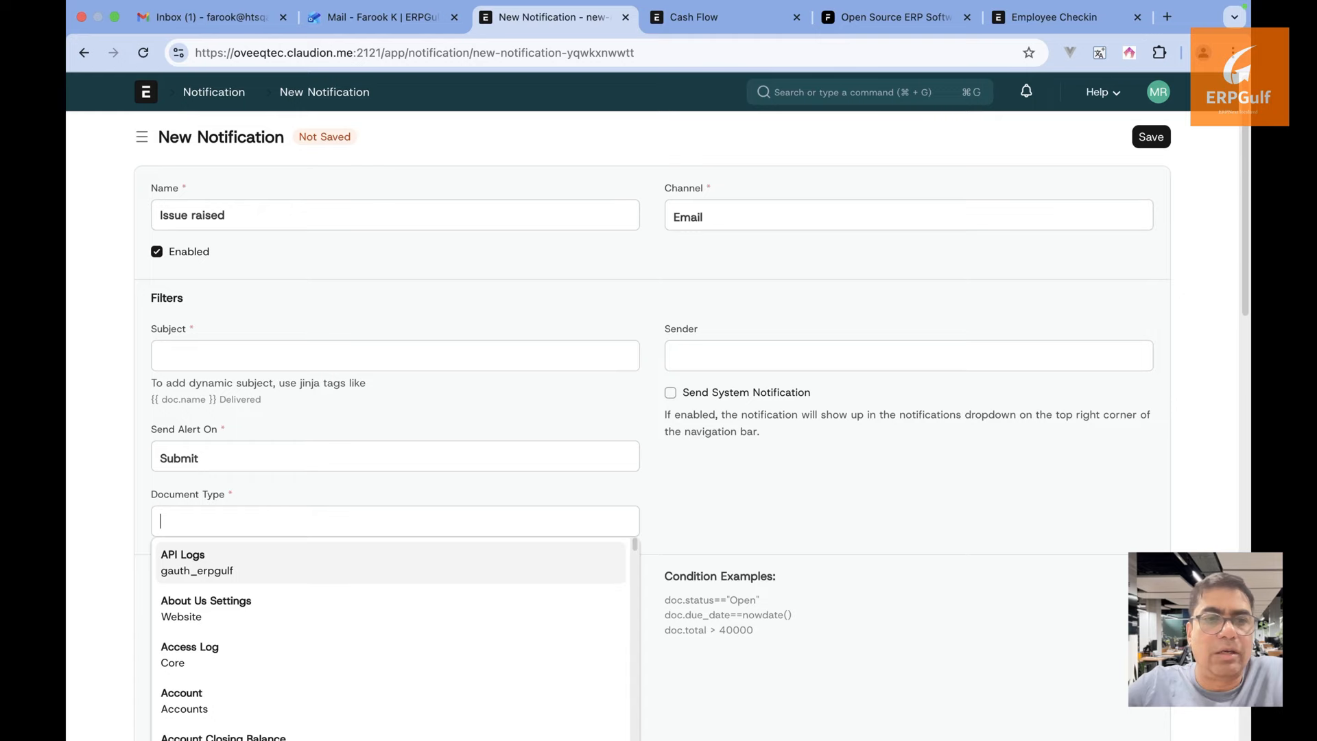
{"action": "type", "text": "taks"}
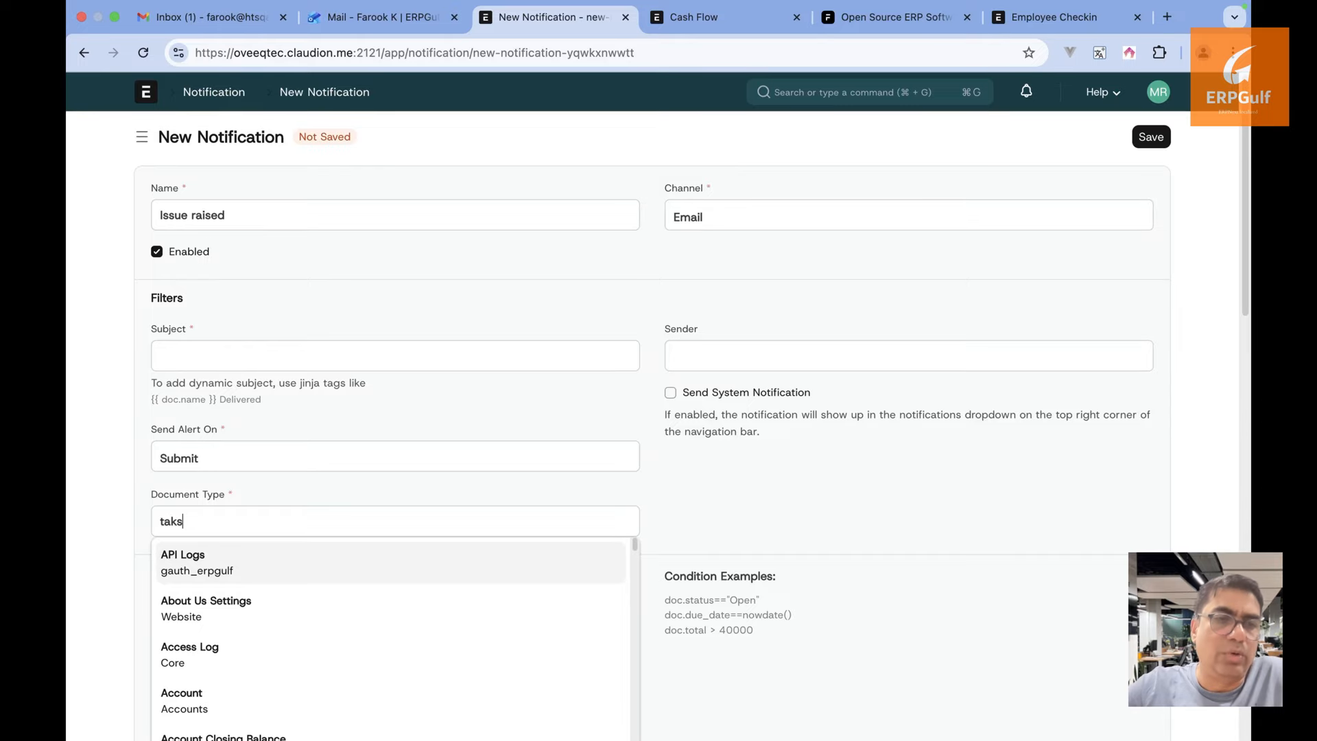
{"action": "type", "text": "k"}
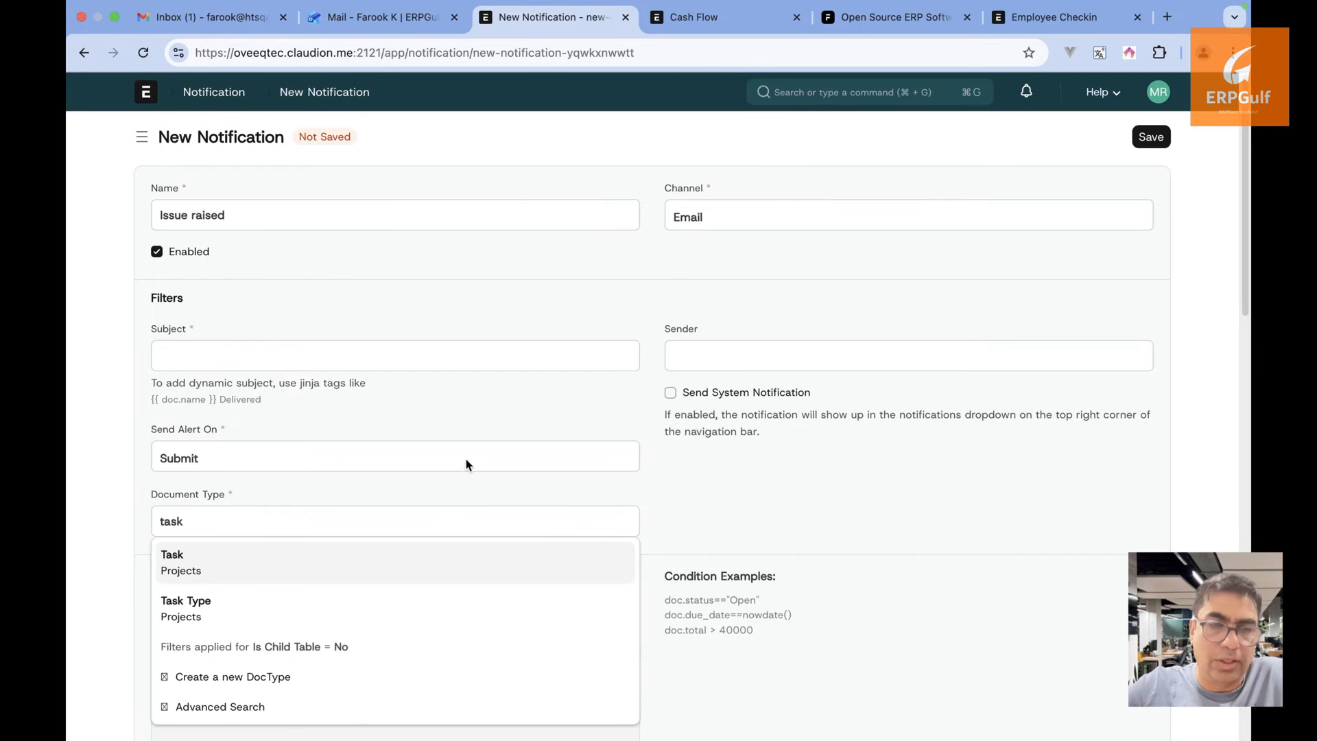
{"action": "left_click", "coordinate": [402, 565]}
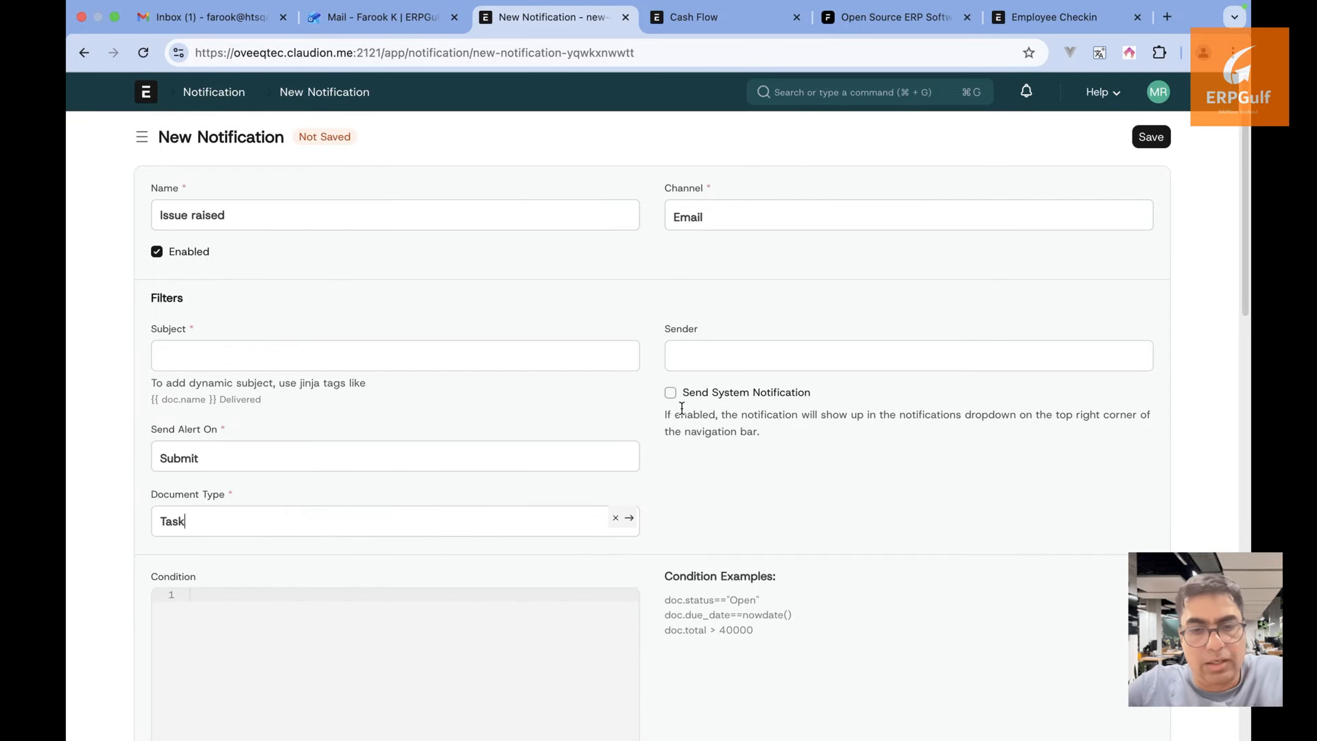
Review the sender accounts and channel options, keeping Email as the channel
{"action": "left_click", "coordinate": [730, 363]}
{"action": "scroll", "coordinate": [664, 479], "scroll_direction": "down", "scroll_amount": 2}
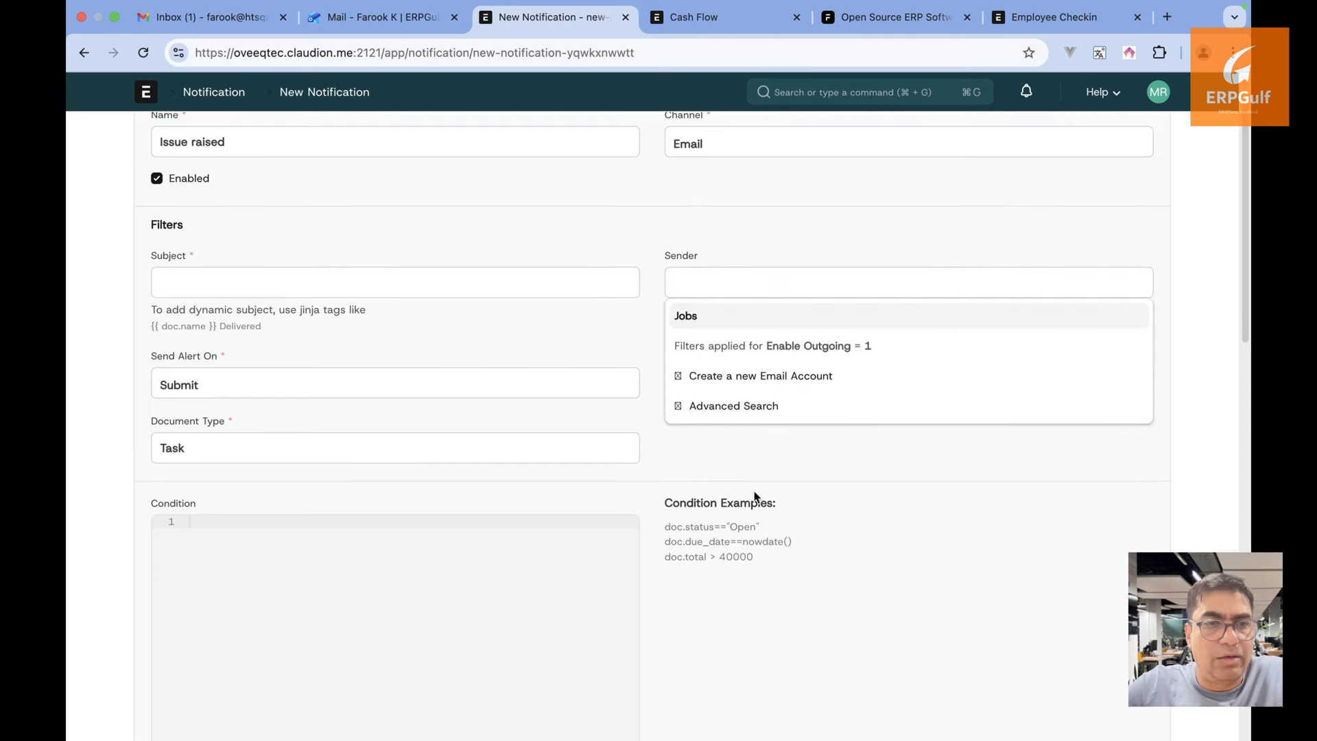
{"action": "scroll", "coordinate": [752, 494], "scroll_direction": "up", "scroll_amount": 2}
{"action": "left_click", "coordinate": [817, 211]}
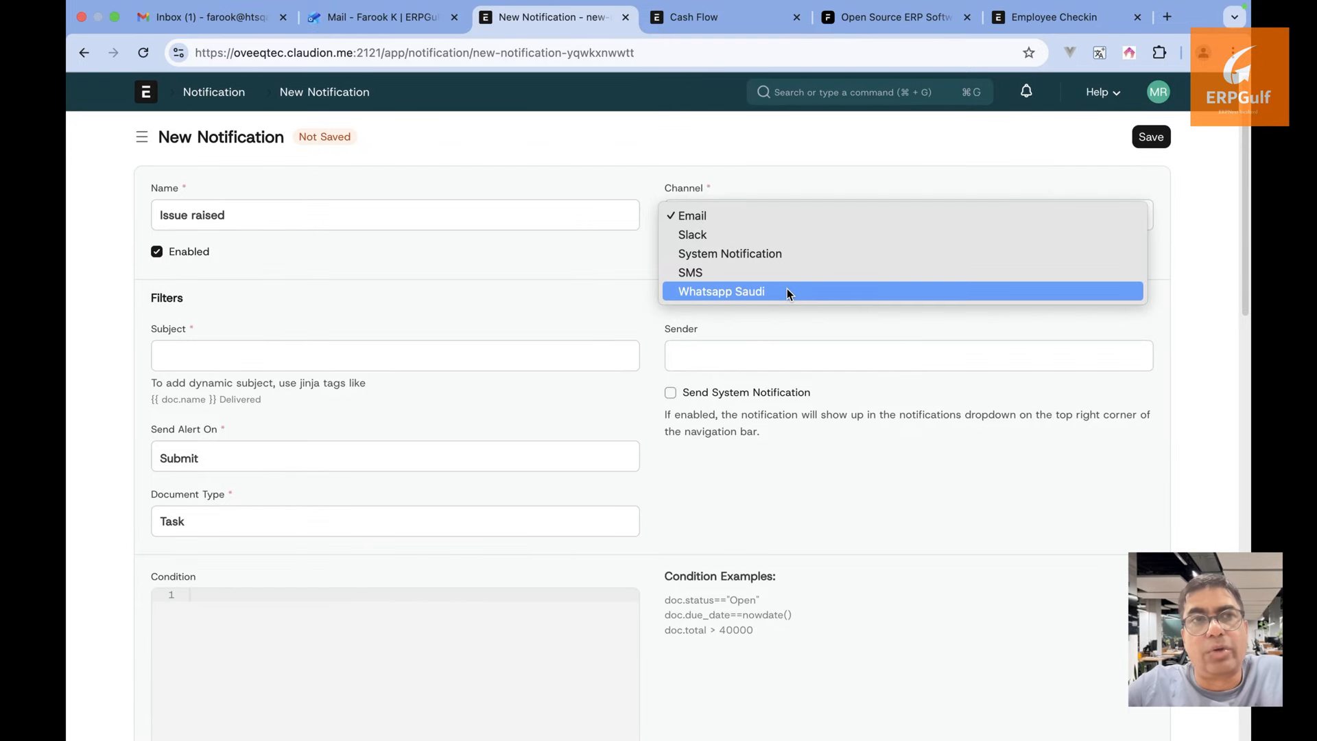
{"action": "left_click", "coordinate": [642, 149]}
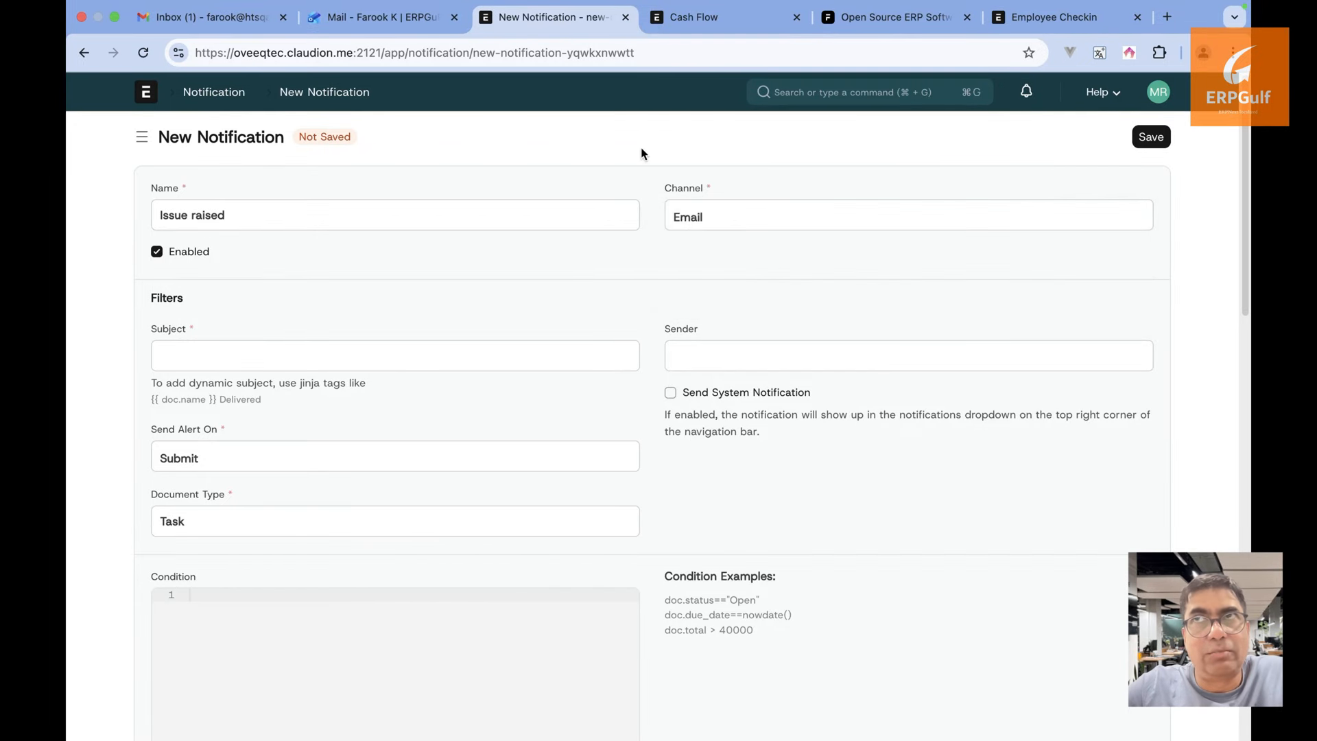
Leave the notification draft and return to the Projects workspace via the breadcrumb
{"action": "left_click", "coordinate": [84, 51]}
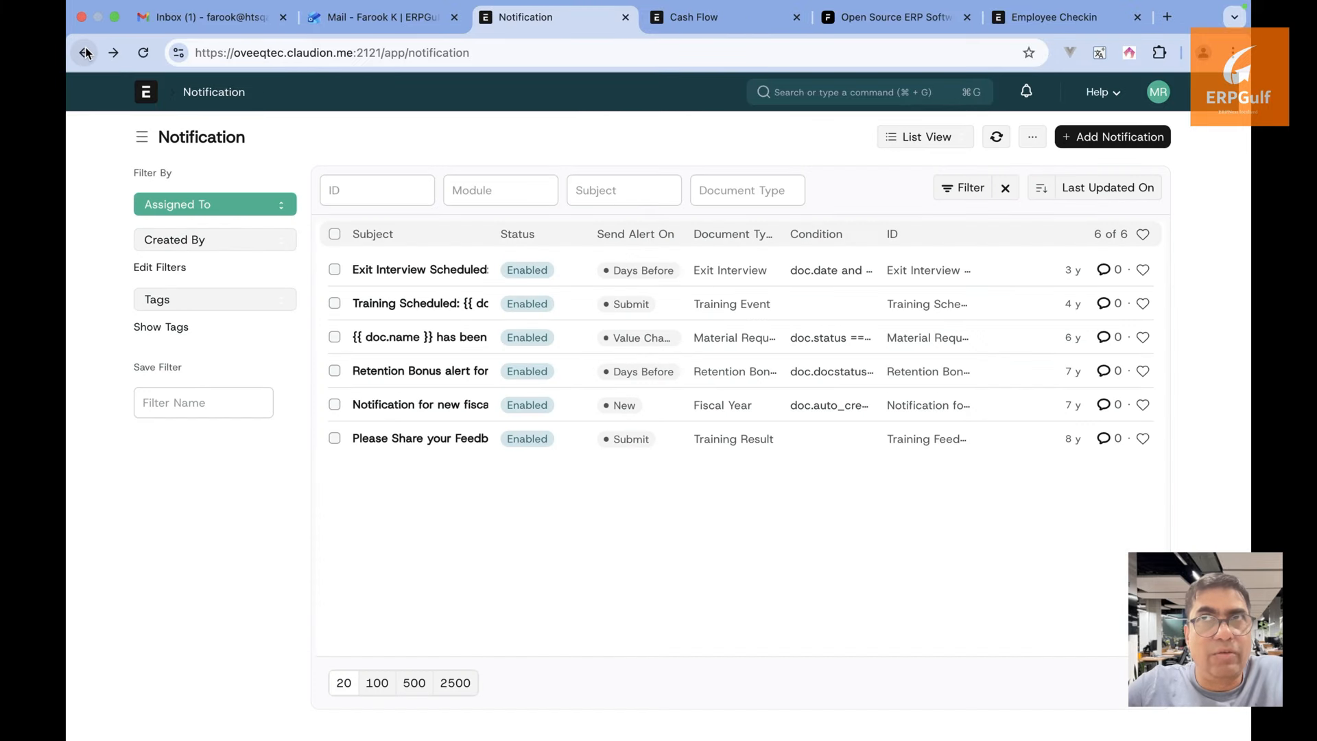
{"action": "left_click", "coordinate": [84, 52]}
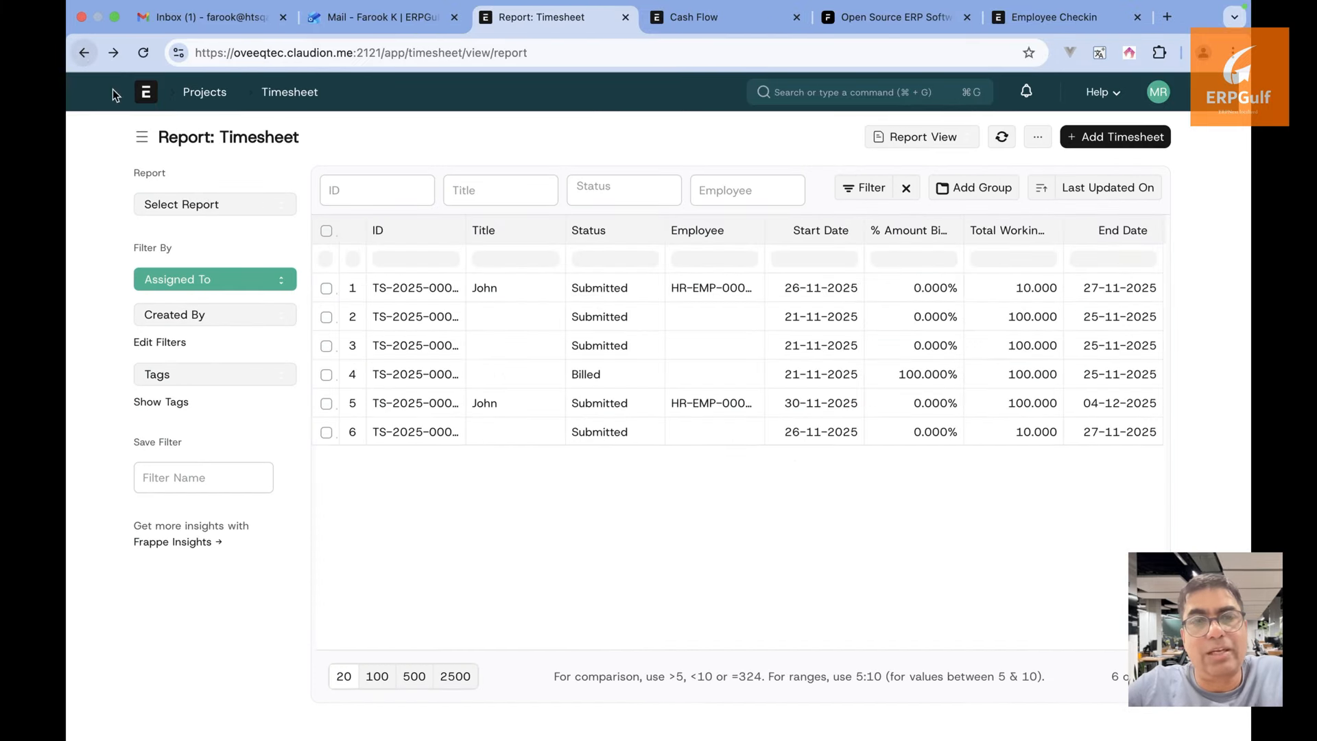
{"action": "left_click", "coordinate": [206, 95]}
Scroll through the Projects workspace's Open Projects chart and project shortcuts
{"action": "scroll", "coordinate": [554, 458], "scroll_direction": "down", "scroll_amount": 1}
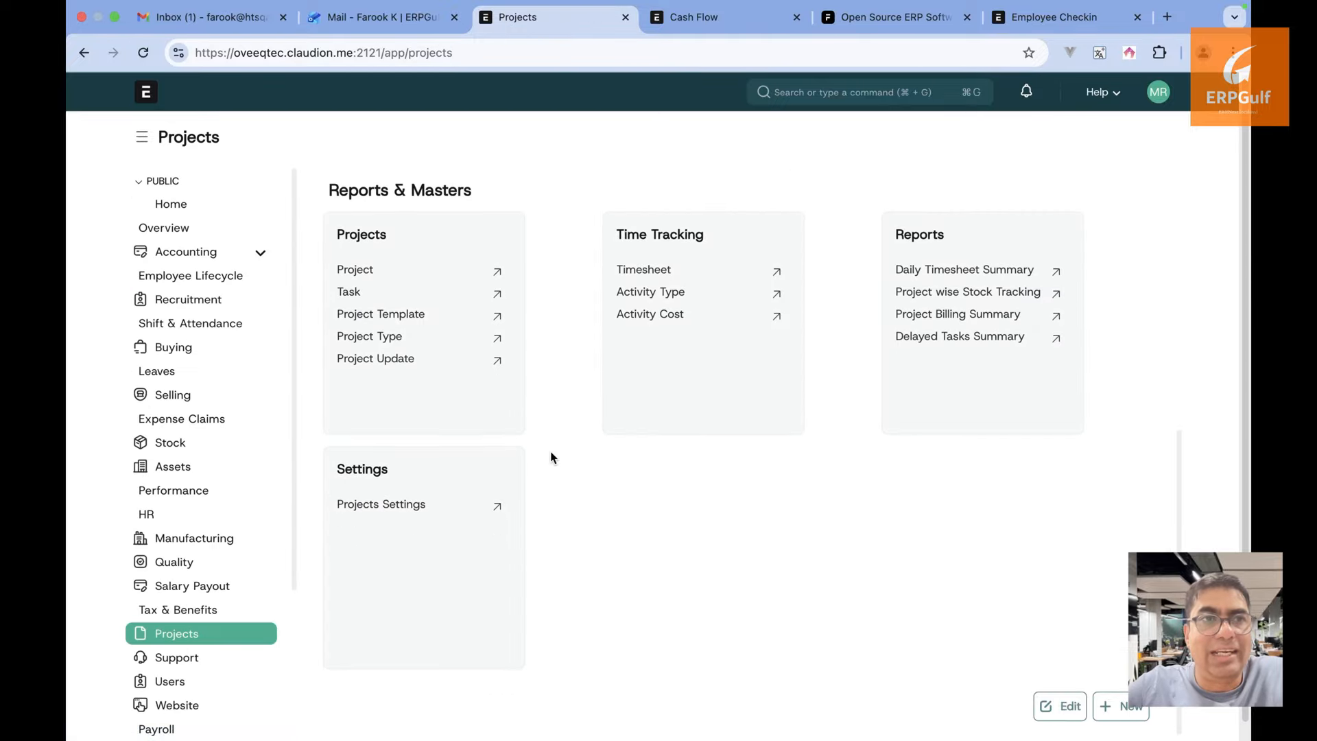
{"action": "scroll", "coordinate": [554, 458], "scroll_direction": "up", "scroll_amount": 7}
{"action": "scroll", "coordinate": [553, 458], "scroll_direction": "down", "scroll_amount": 1}
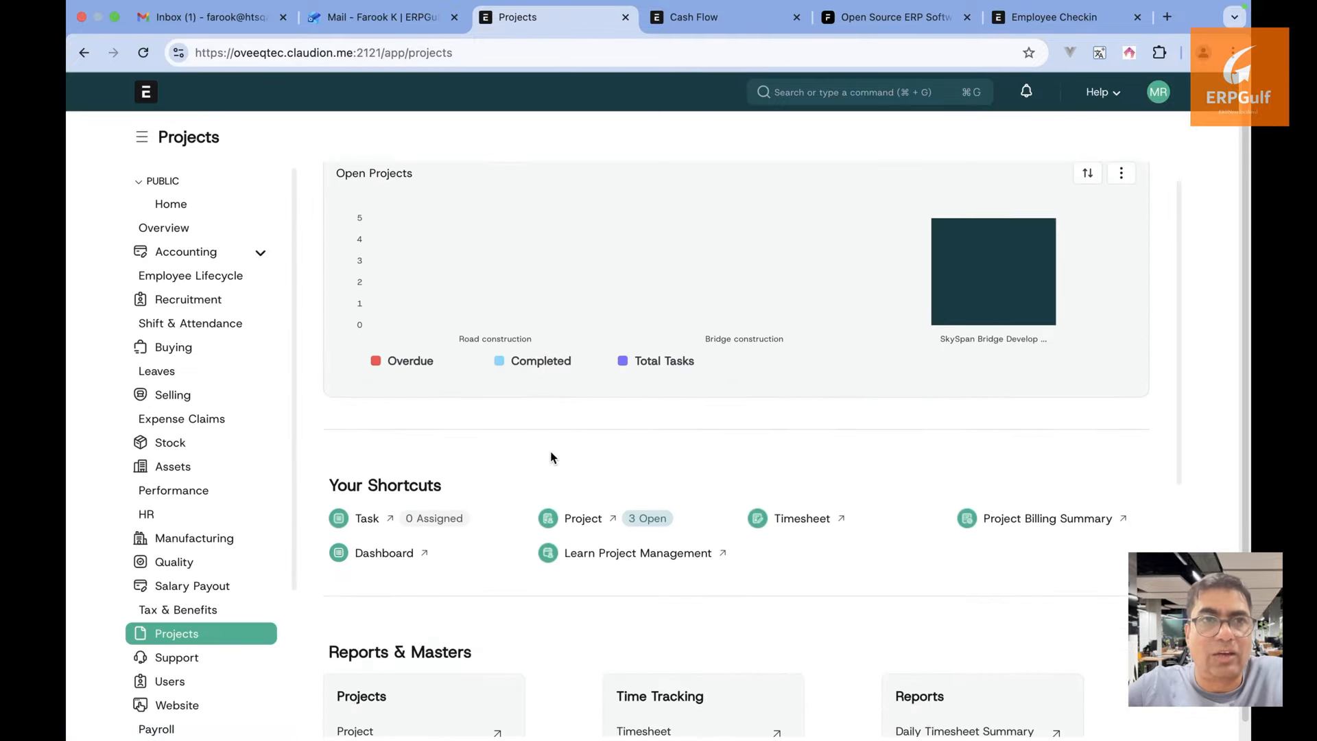
{"action": "scroll", "coordinate": [553, 458], "scroll_direction": "down", "scroll_amount": 1}
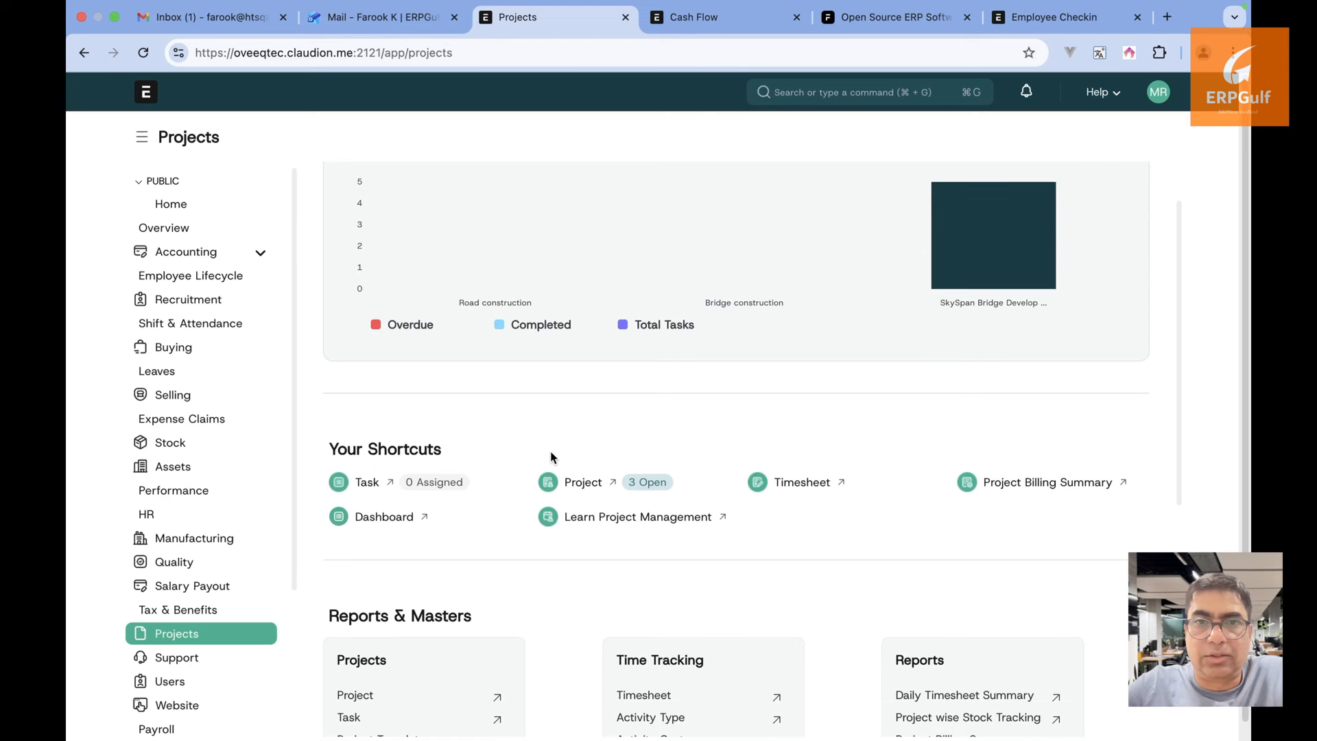
{"action": "scroll", "coordinate": [552, 457], "scroll_direction": "down", "scroll_amount": 1}
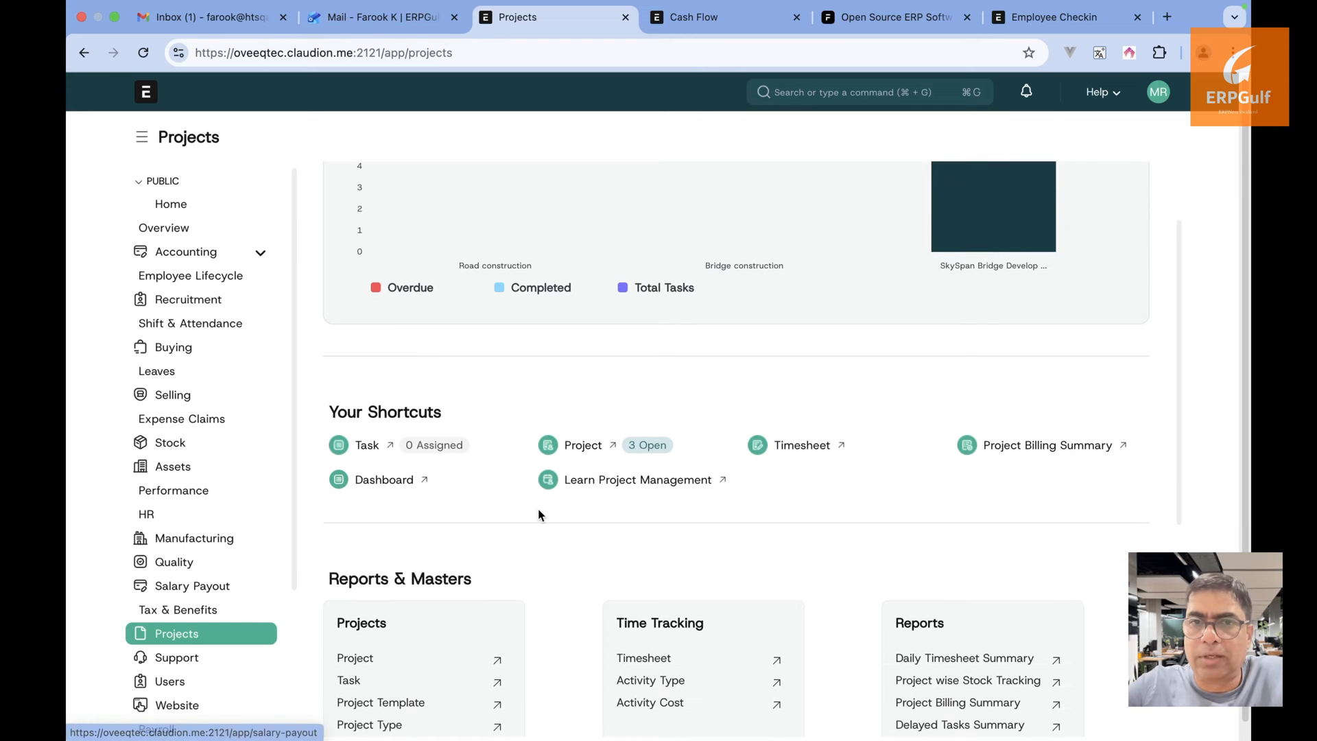
{"action": "scroll", "coordinate": [538, 511], "scroll_direction": "down", "scroll_amount": 6}
{"action": "scroll", "coordinate": [538, 514], "scroll_direction": "up", "scroll_amount": 9}
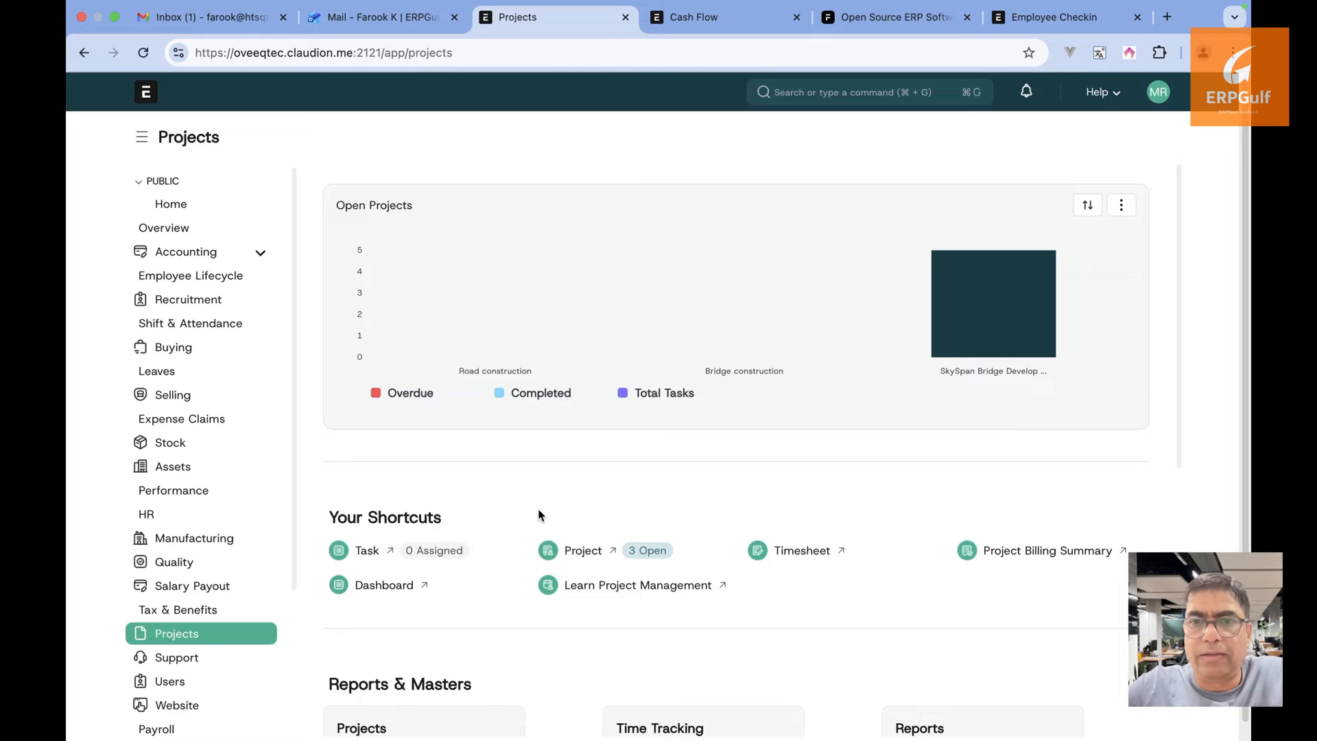
{"action": "key", "text": "super+Tab"}
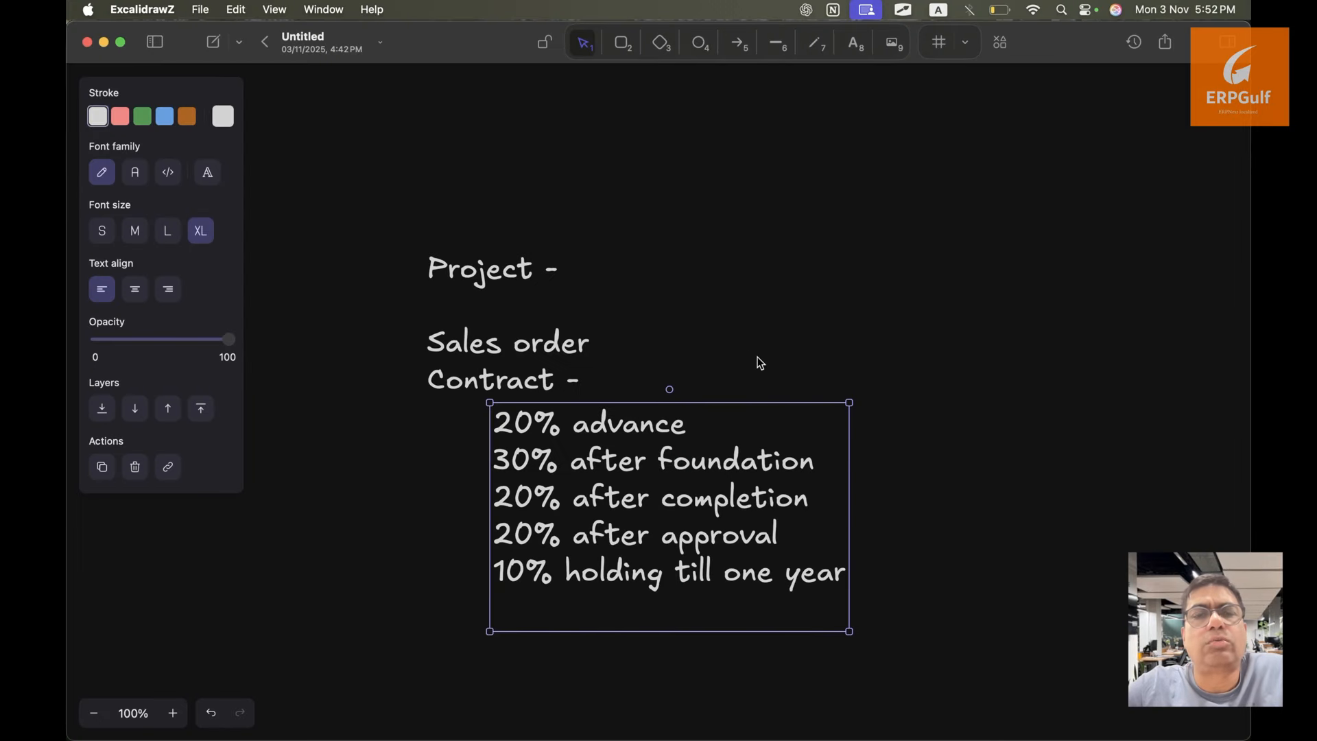
In ExcalidrawZ, add a text box with ERPGulf's support e-mail address on an empty canvas area
{"action": "left_click", "coordinate": [757, 356]}
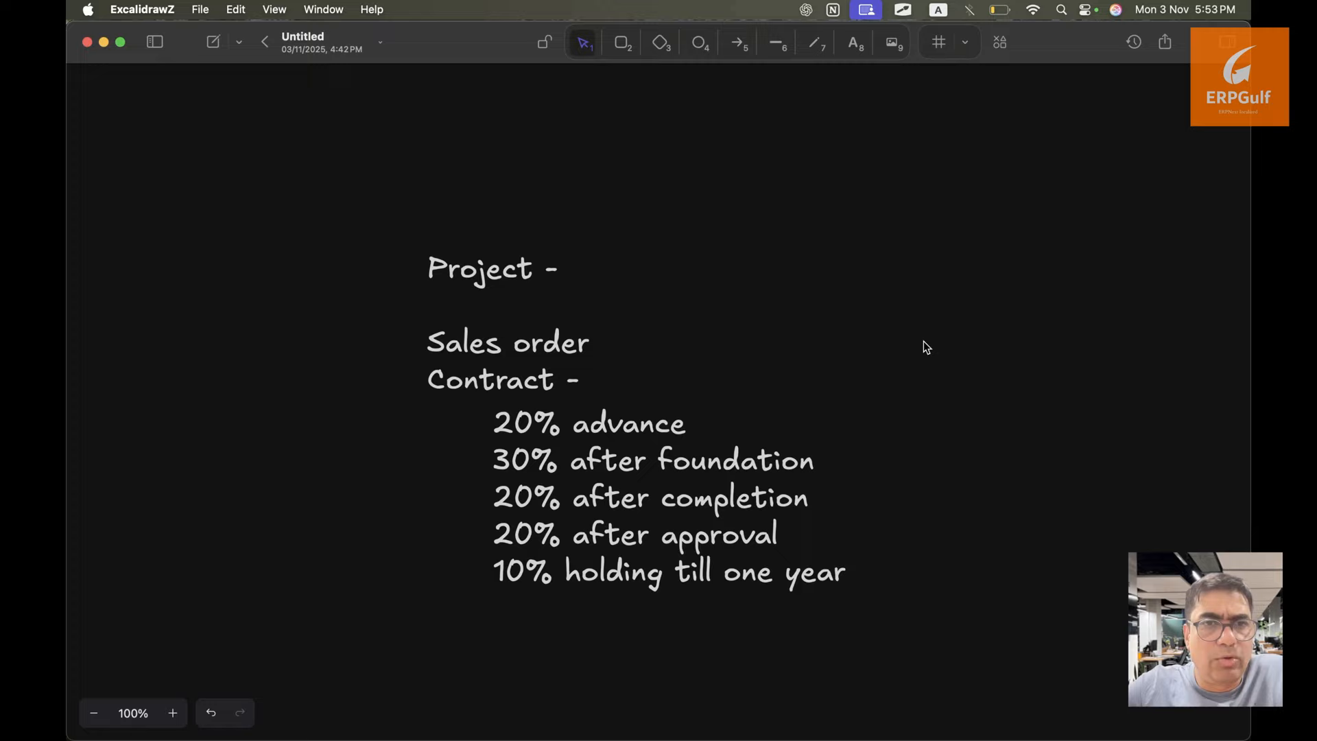
{"action": "left_click_drag", "start_coordinate": [920, 341], "coordinate": [199, 343]}
{"action": "key", "text": "t"}
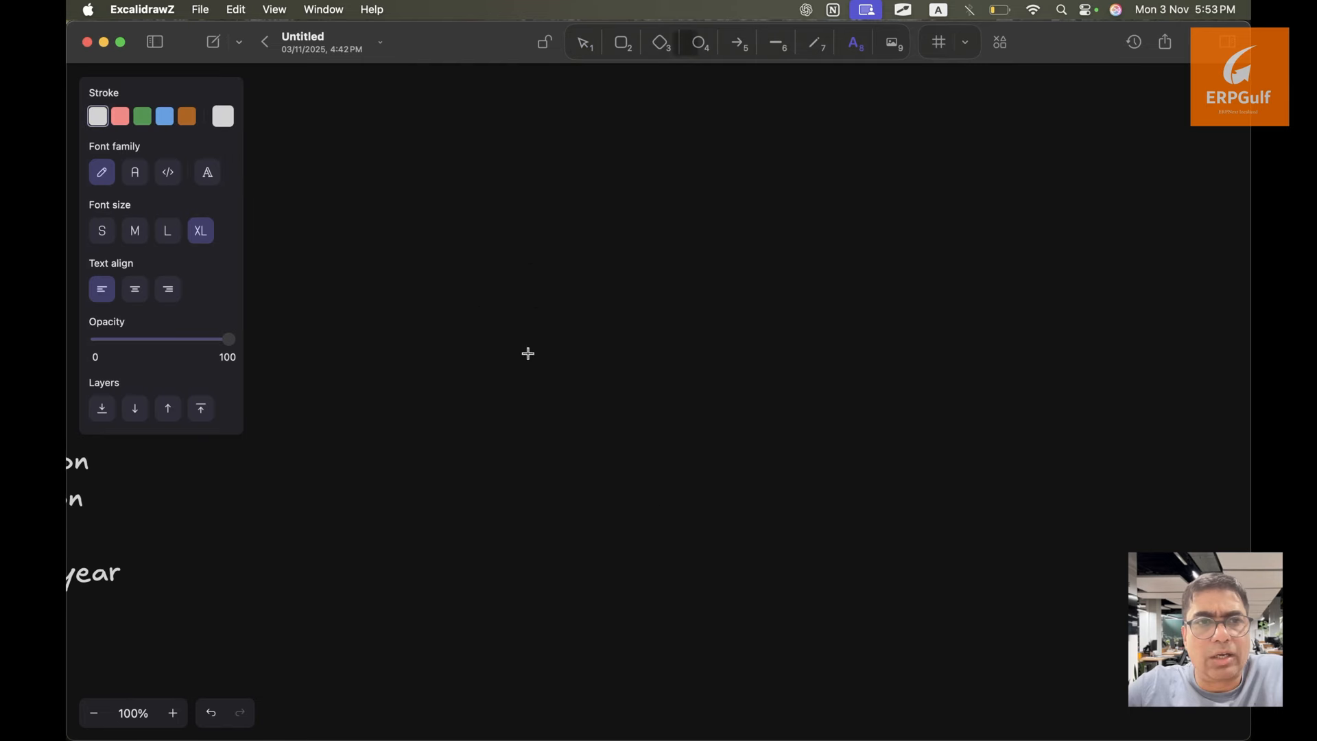
{"action": "left_click", "coordinate": [544, 281]}
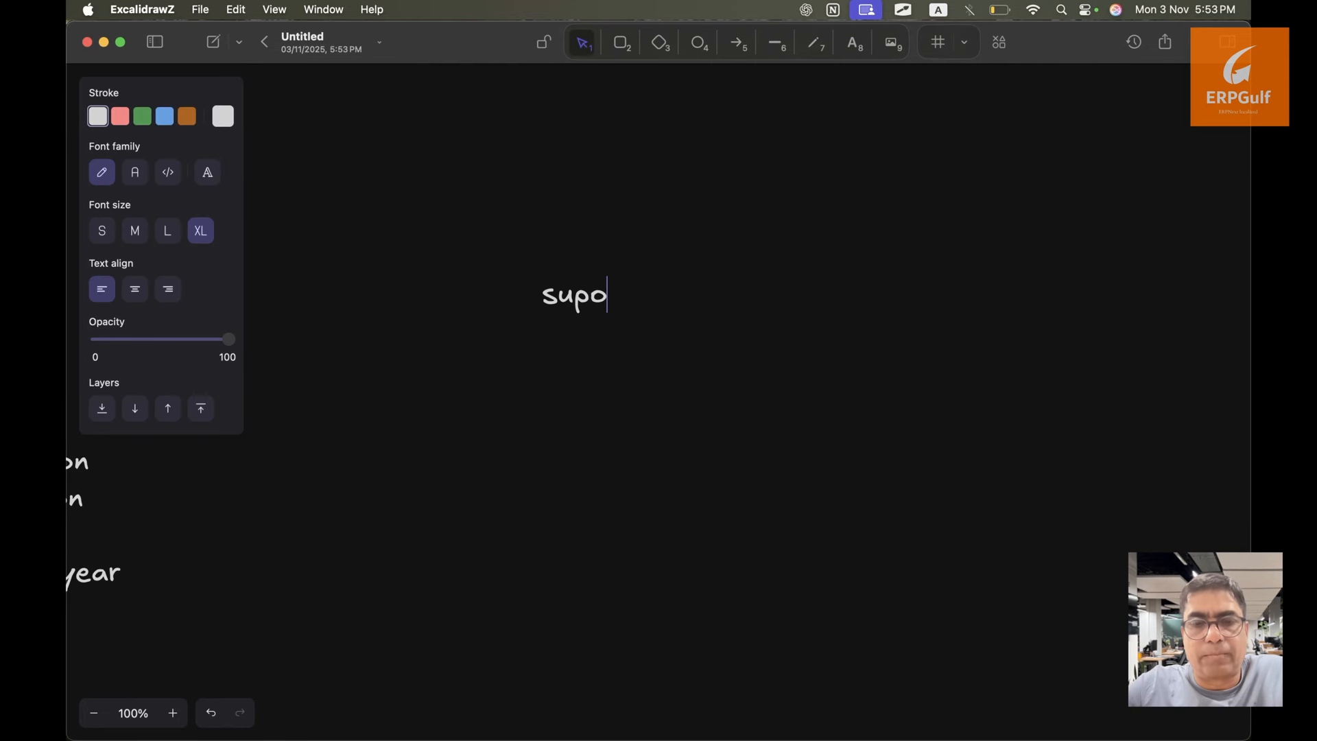
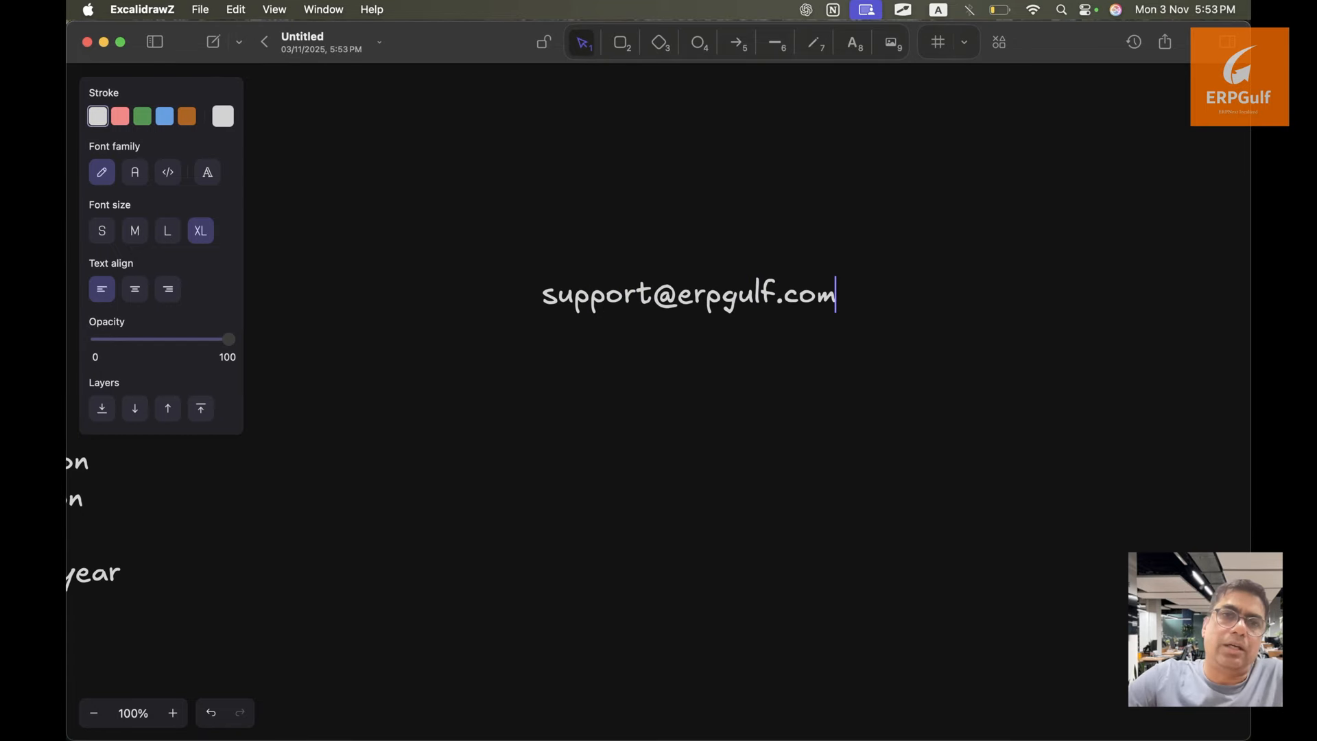
{"action": "key", "text": "Return"}
{"action": "key", "text": "Return"}
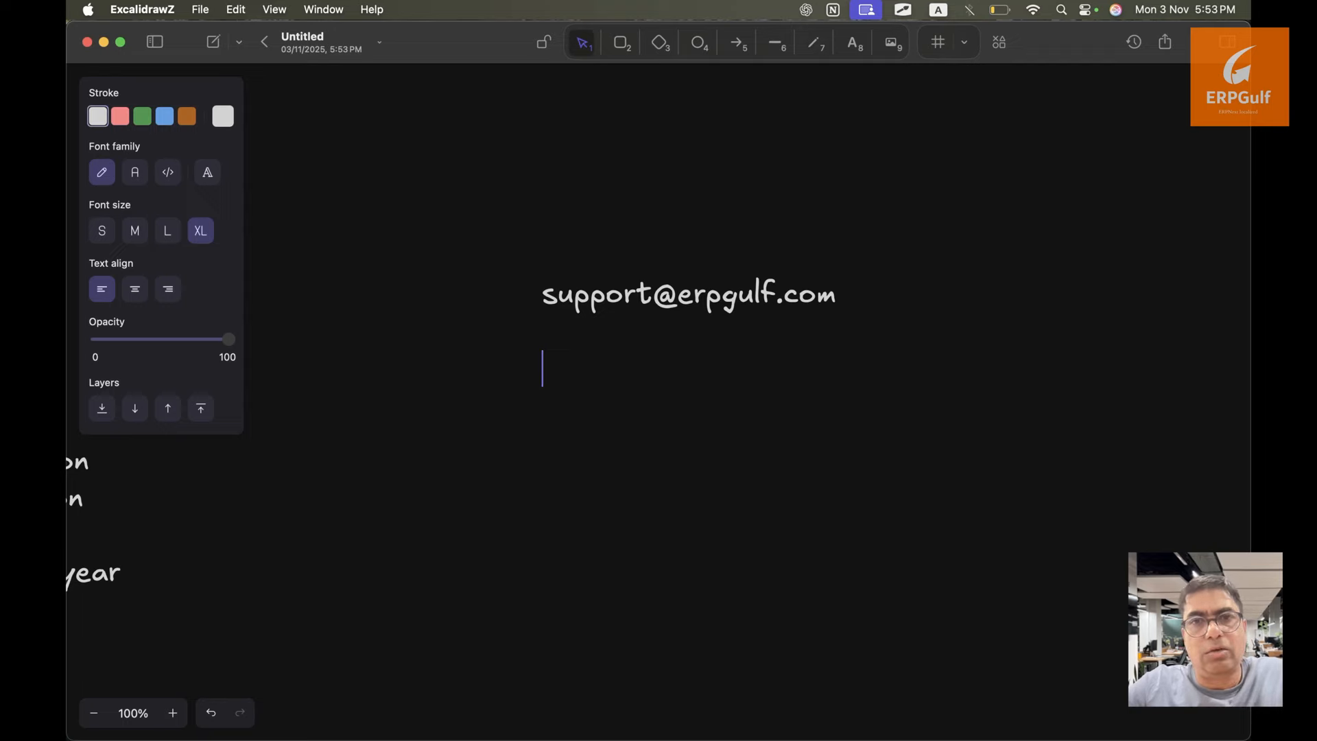
{"action": "type", "text": "www.erpgu"}
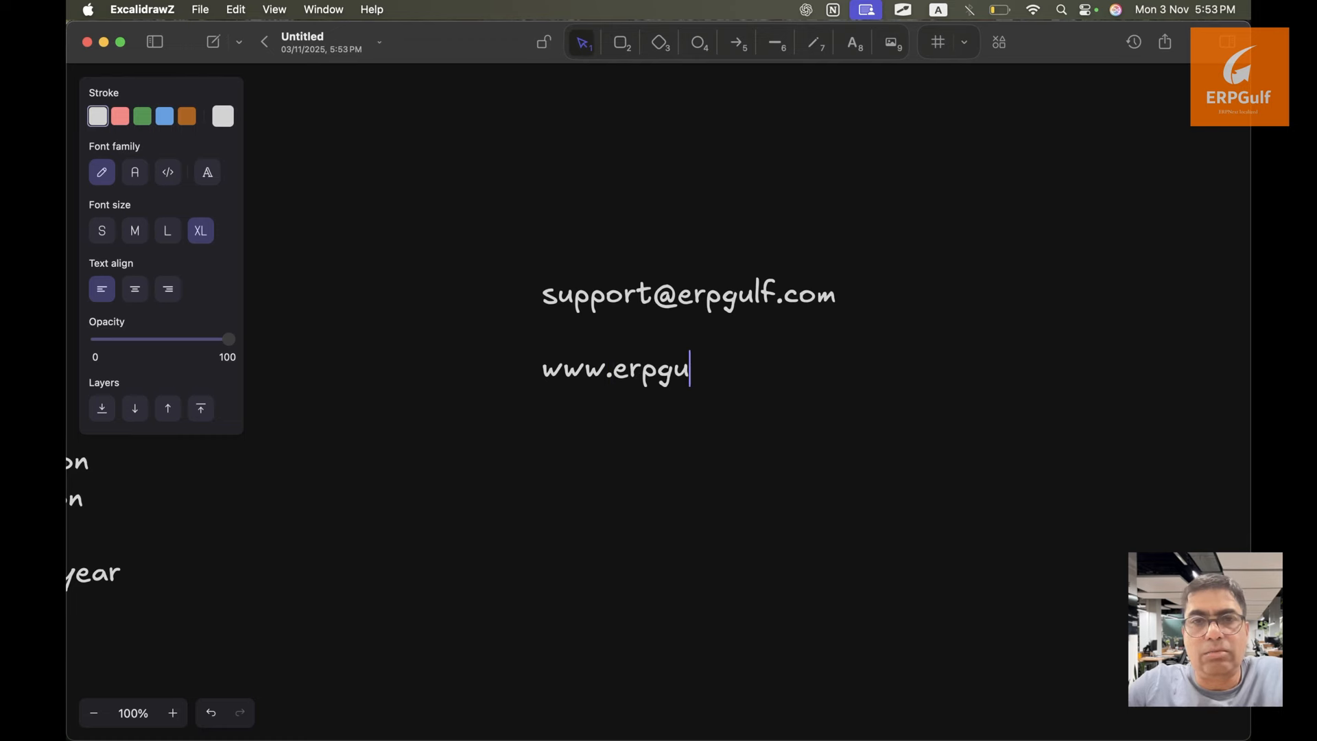
{"action": "type", "text": "lf.com"}
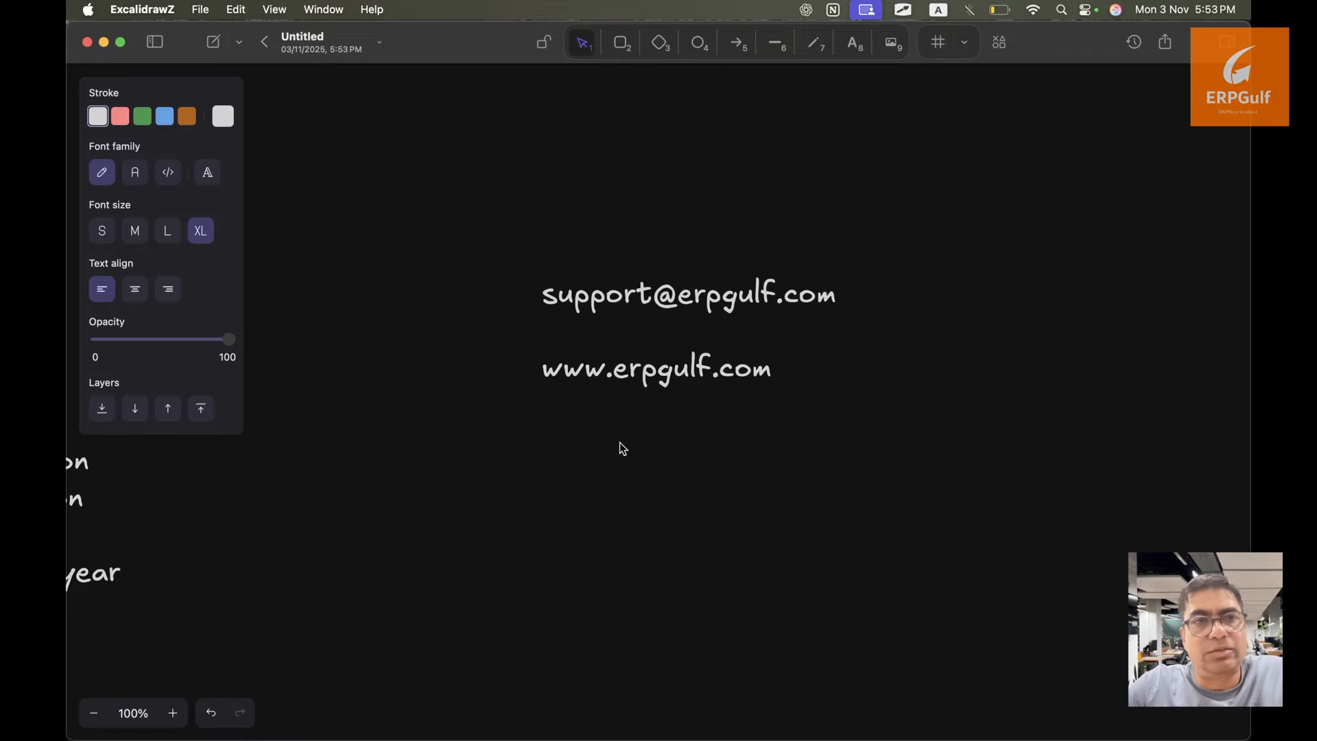
{"action": "double_click", "coordinate": [632, 297]}
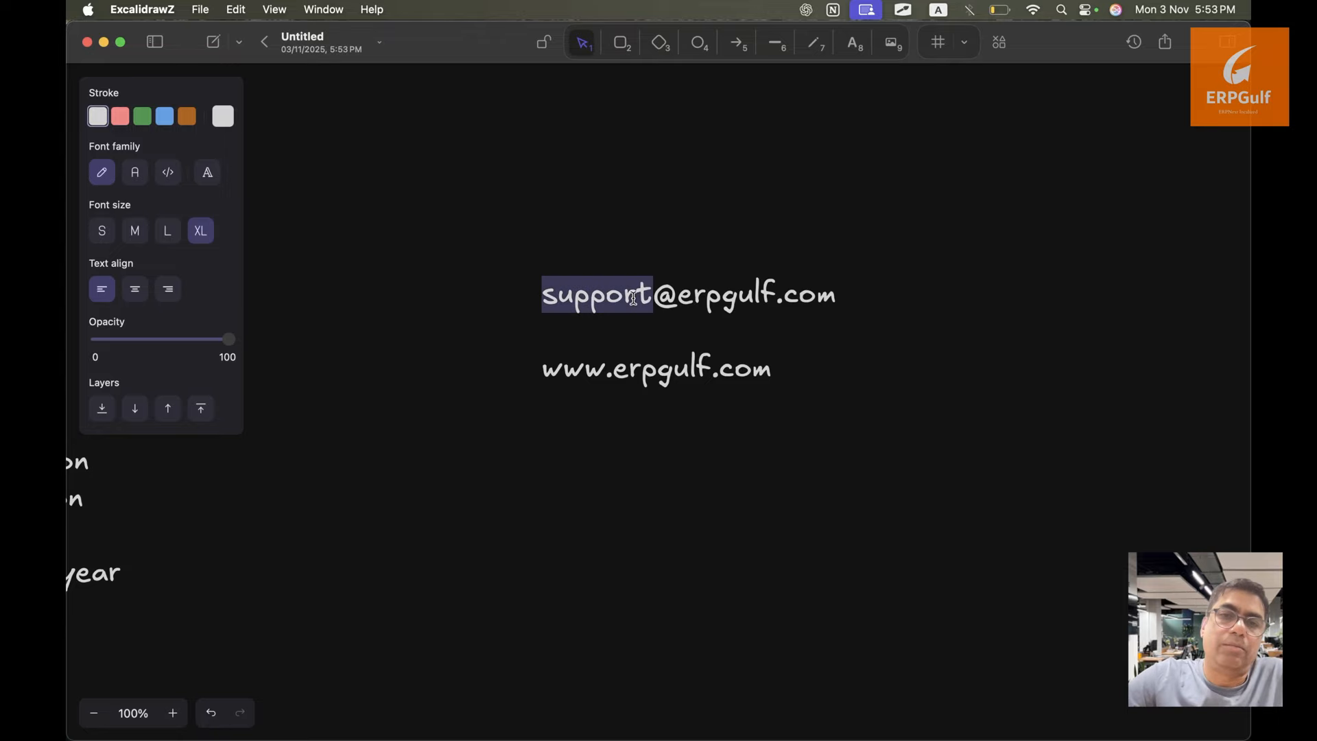
{"action": "left_click", "coordinate": [814, 300]}
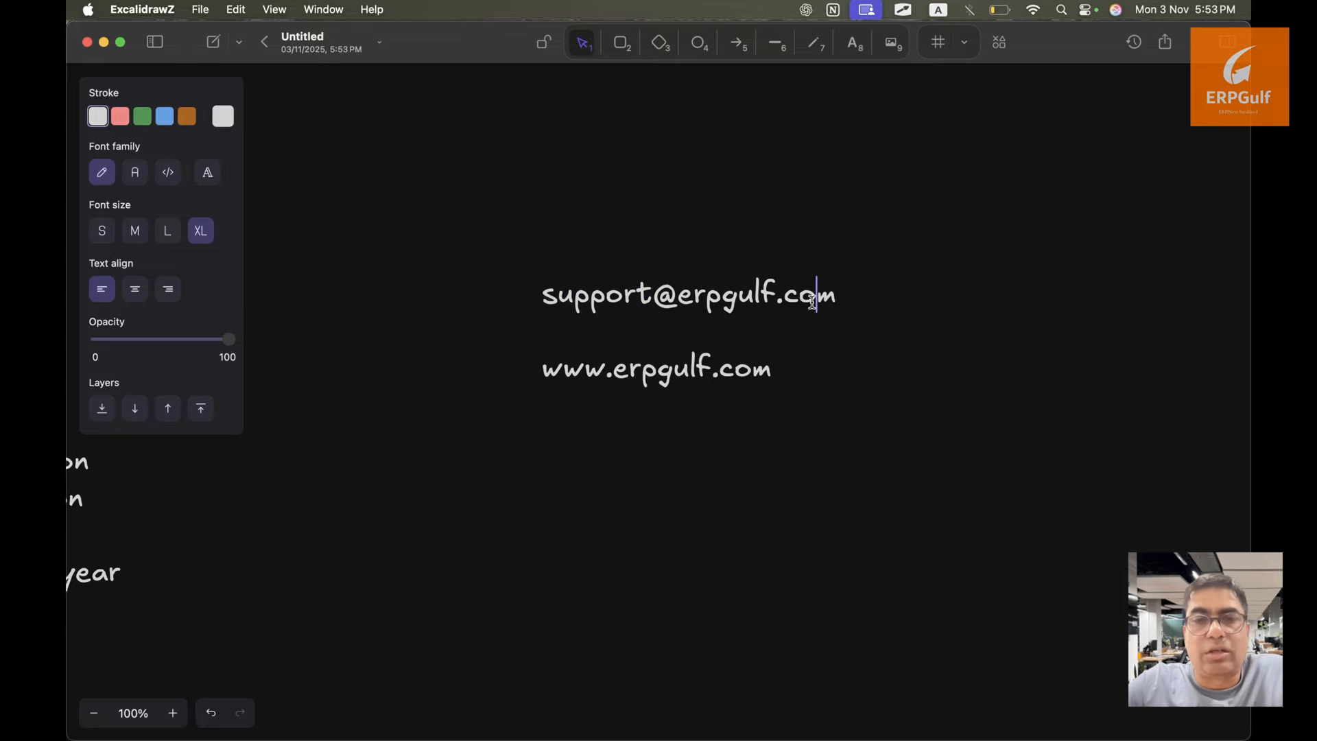
{"action": "triple_click", "coordinate": [701, 373]}
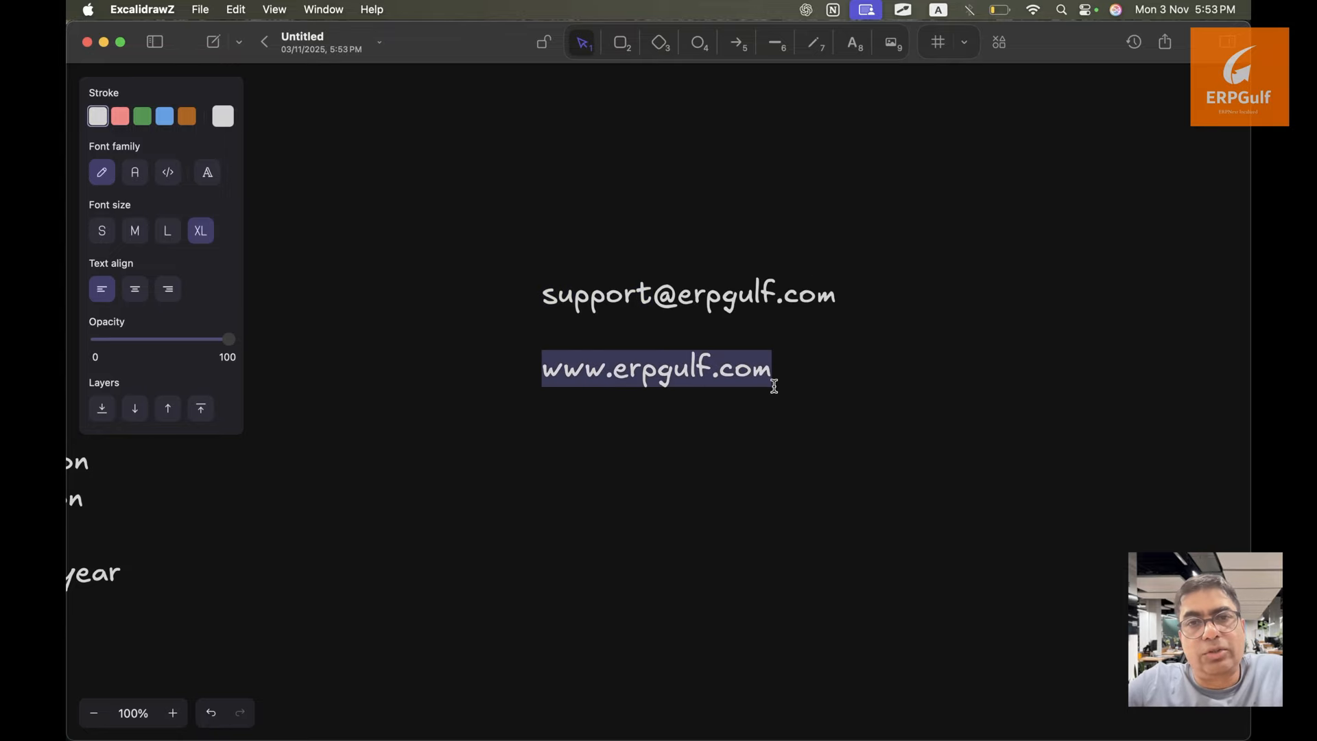
{"action": "left_click", "coordinate": [742, 433]}
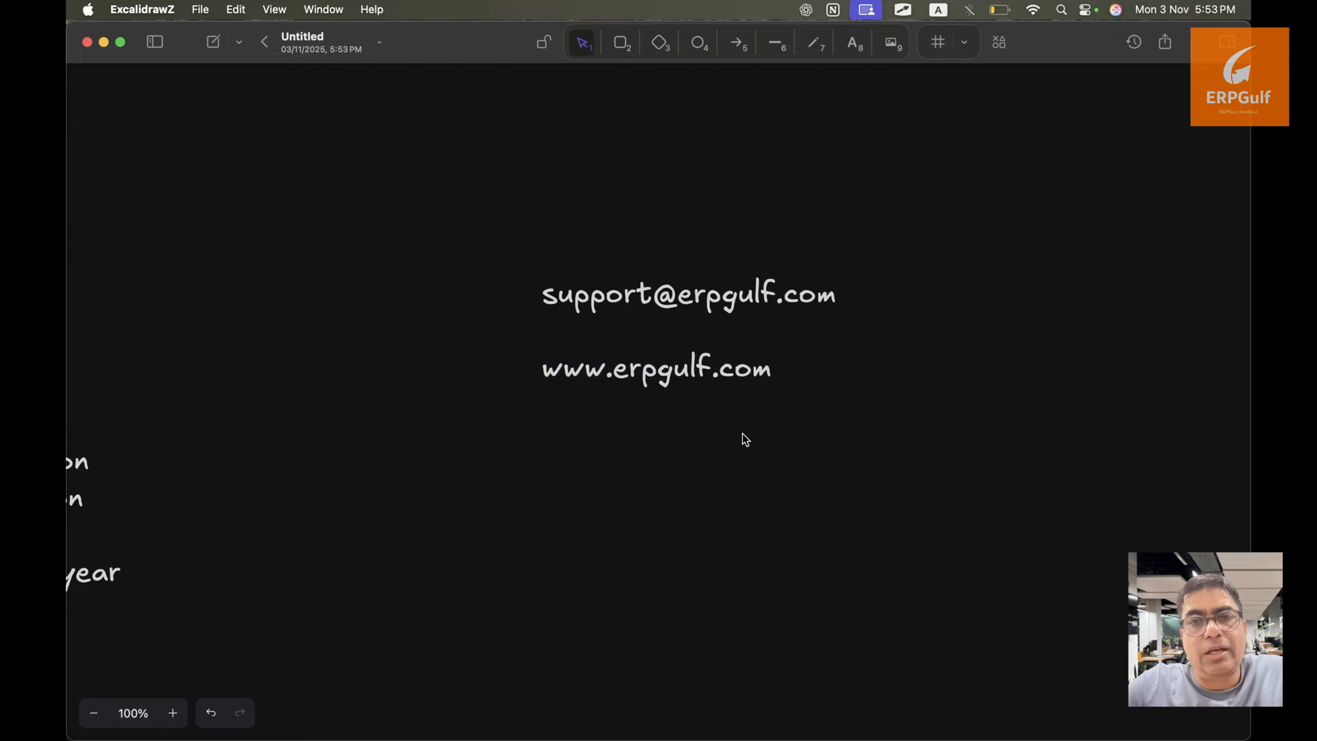
{"action": "key", "text": "super+Tab"}
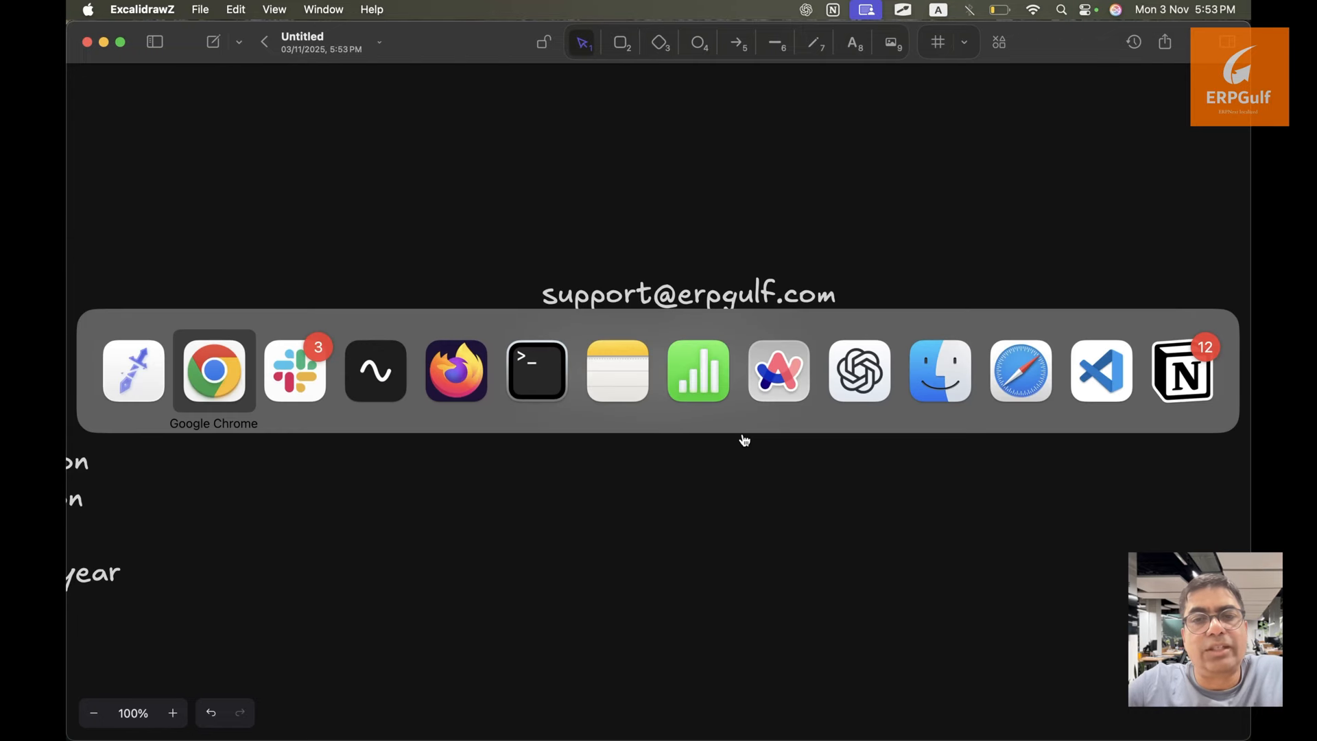
{"action": "key", "text": "super+Tab"}
{"action": "key", "text": "super+Tab"}
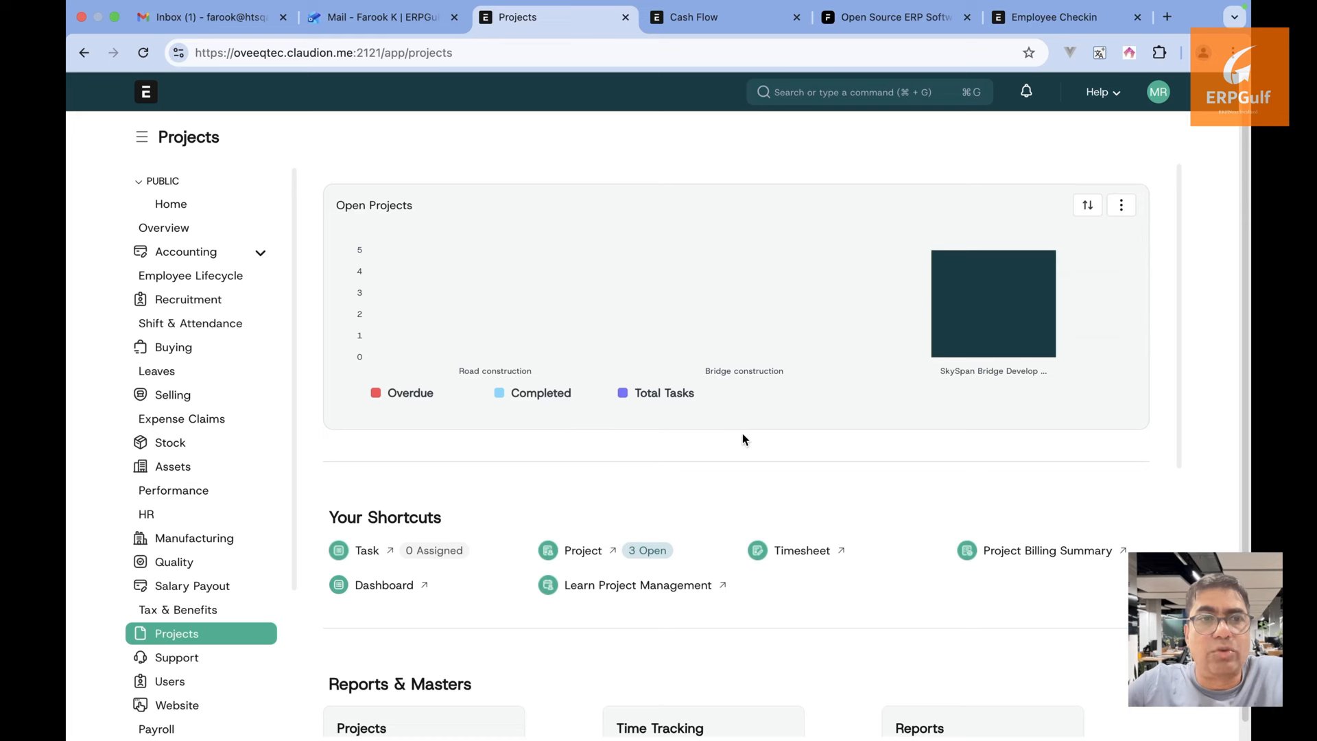
{"action": "key", "text": "super+Tab"}
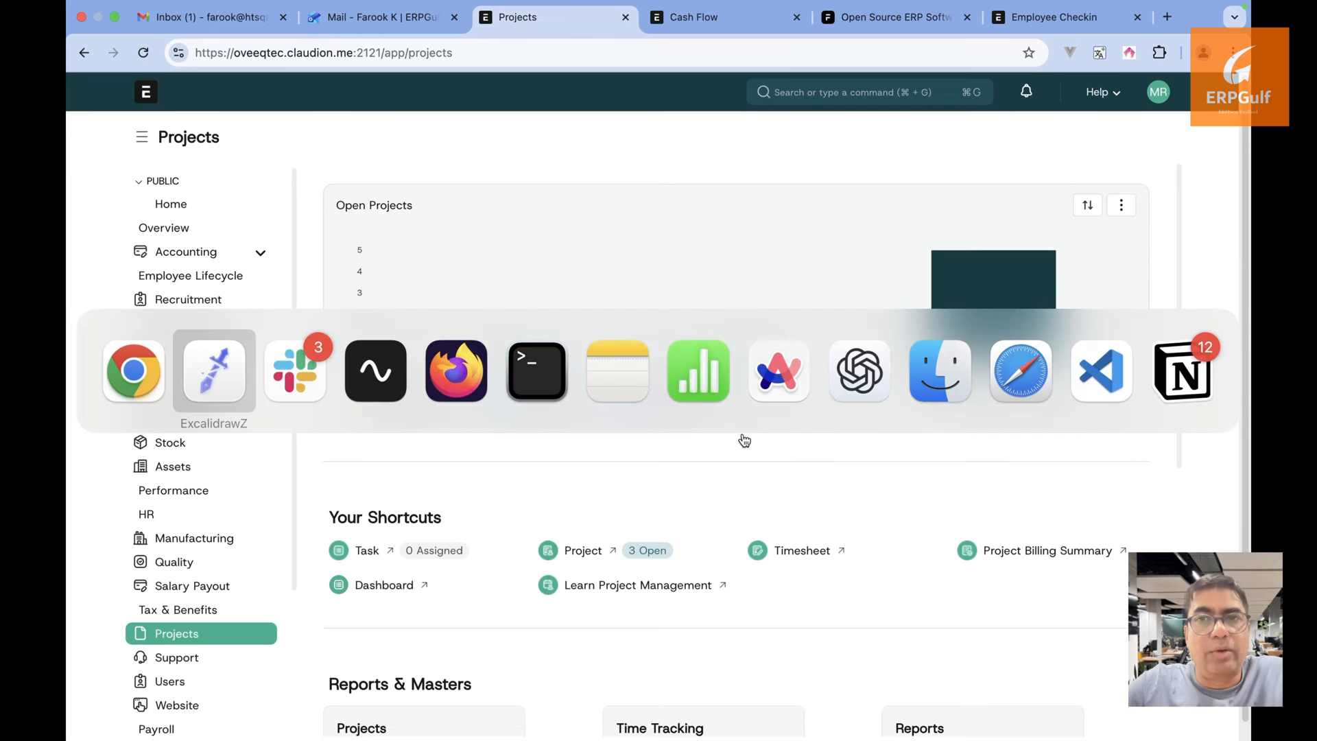
{"action": "key", "text": "super+Tab"}
{"action": "key", "text": "super+Tab"}
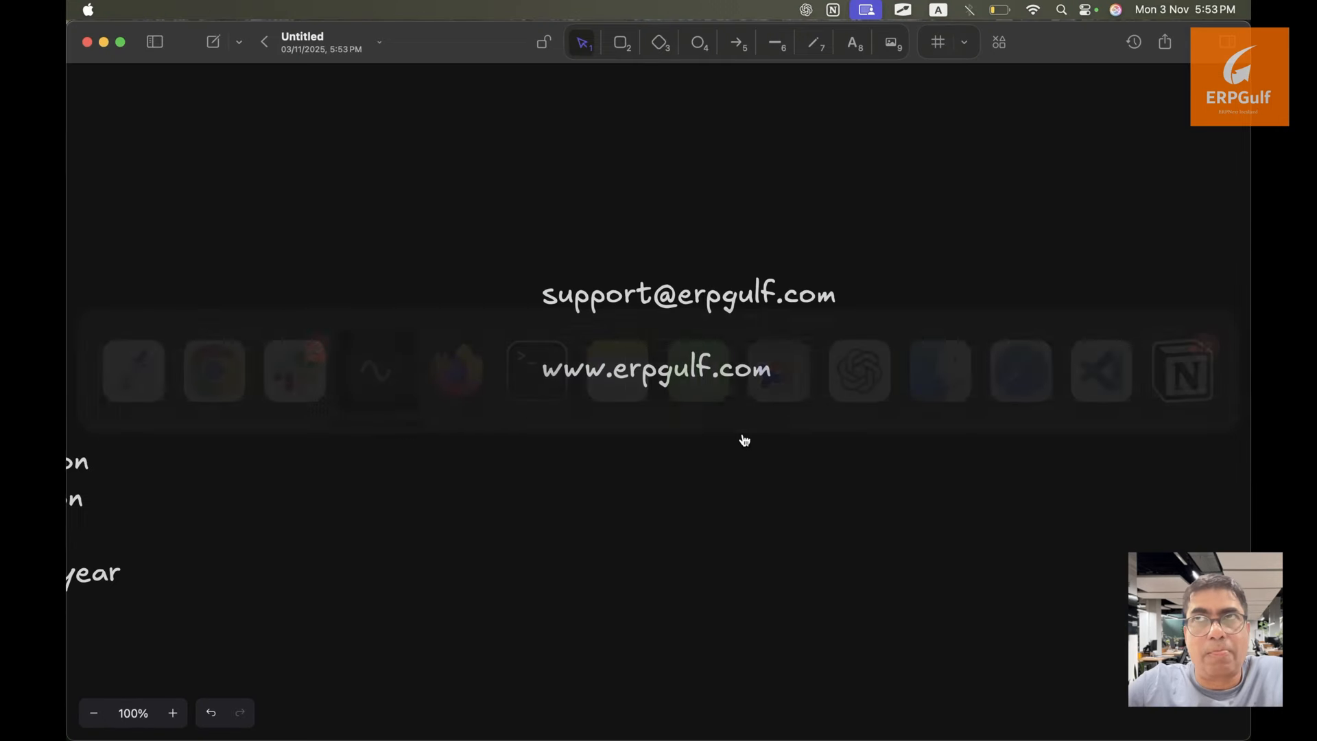